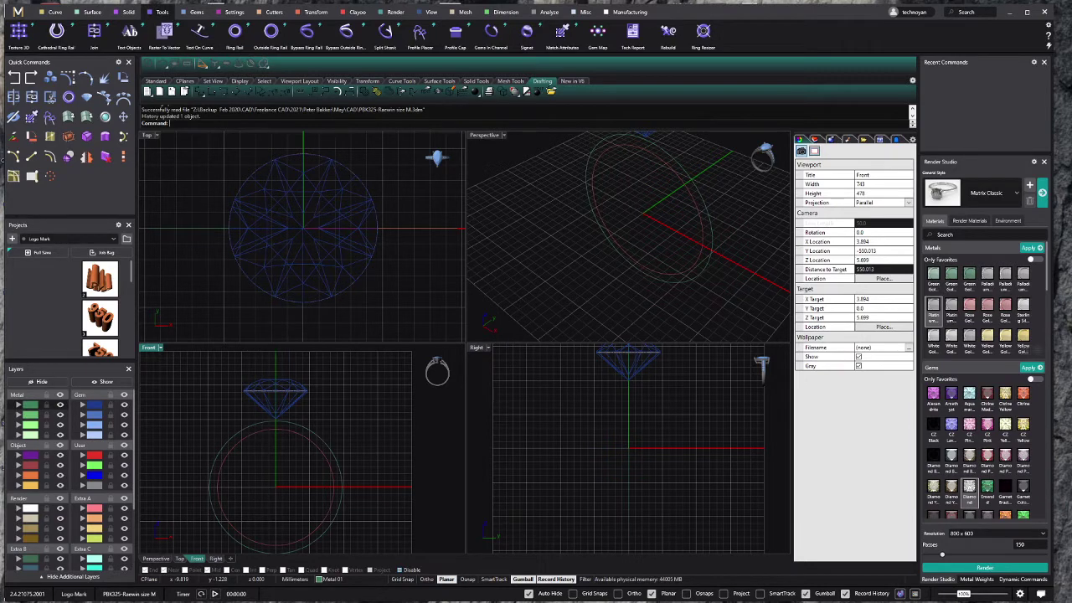
Step: Cancel a stray screen capture and maximize the design view
key("Print")
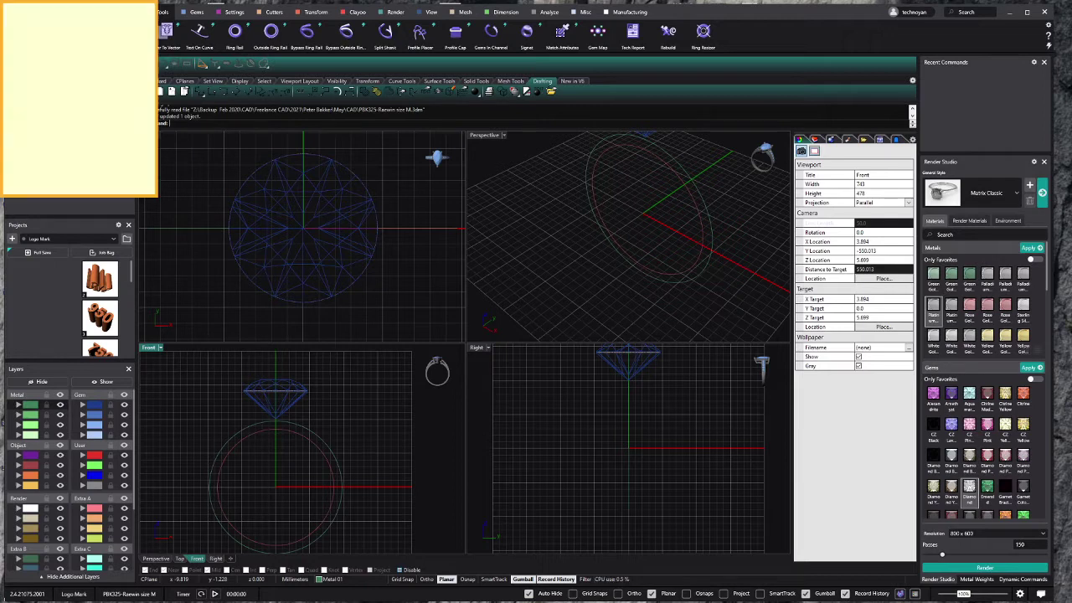
key("Escape")
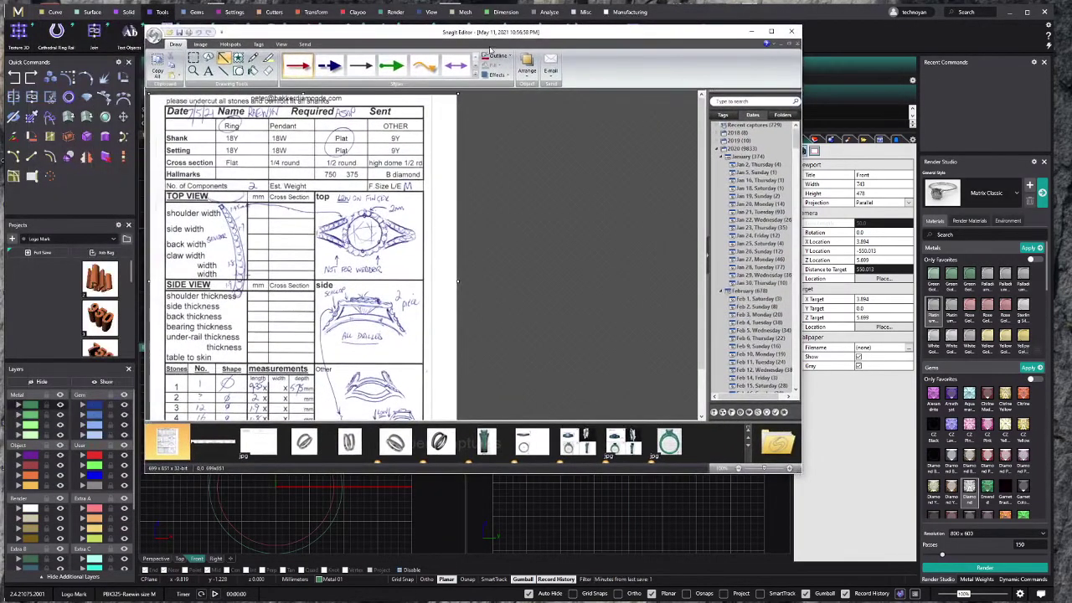
left_click(771, 31)
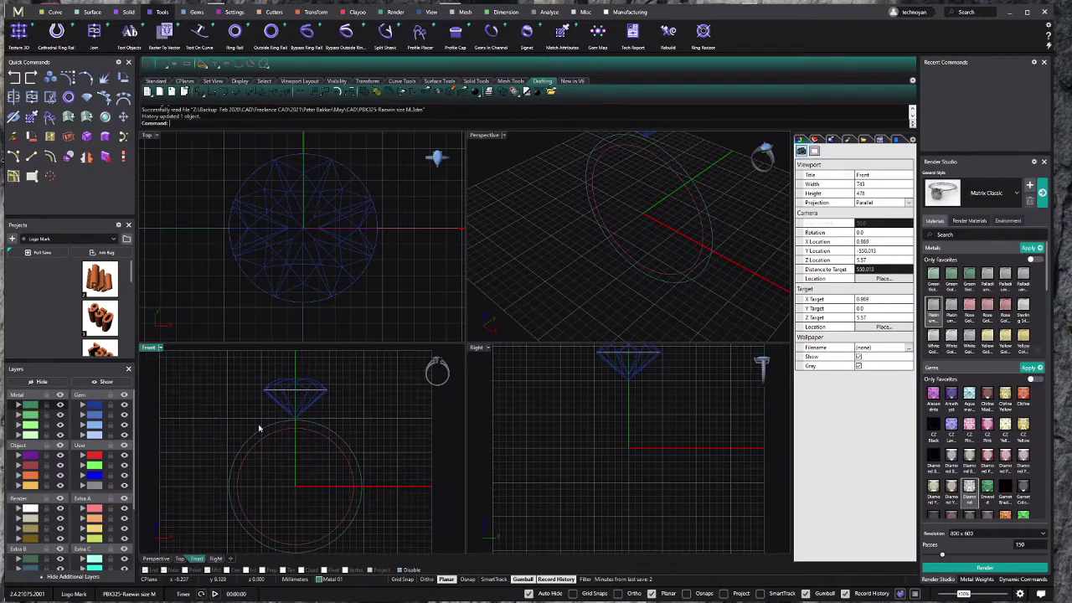
Step: Select the ring rail and show its editable command history in Dynamic Commands
left_click(318, 437)
left_click(371, 433)
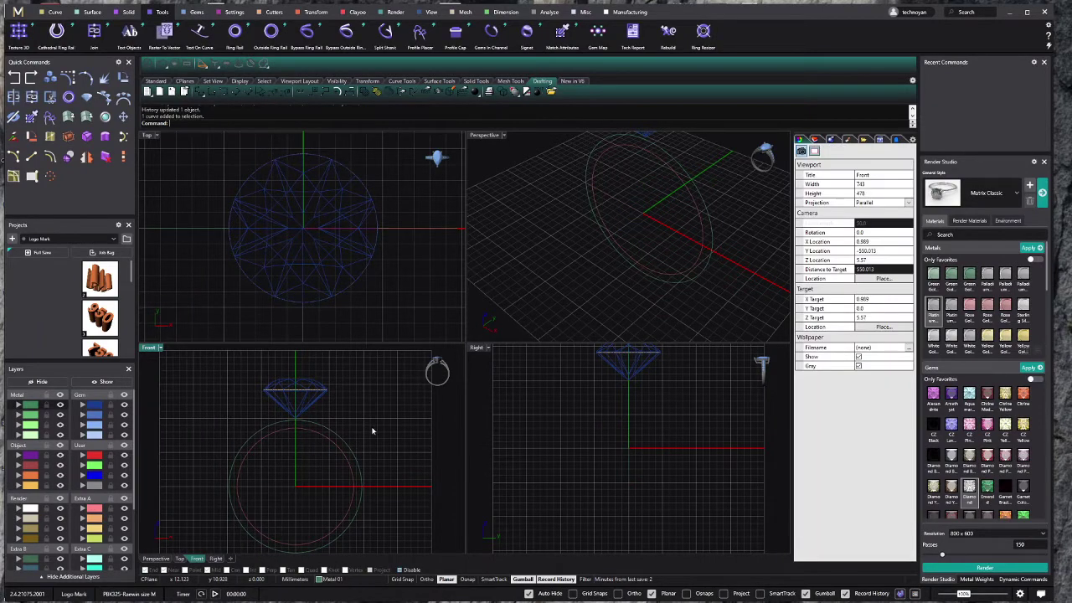
left_click(310, 437)
right_click_drag(342, 442, 339, 425)
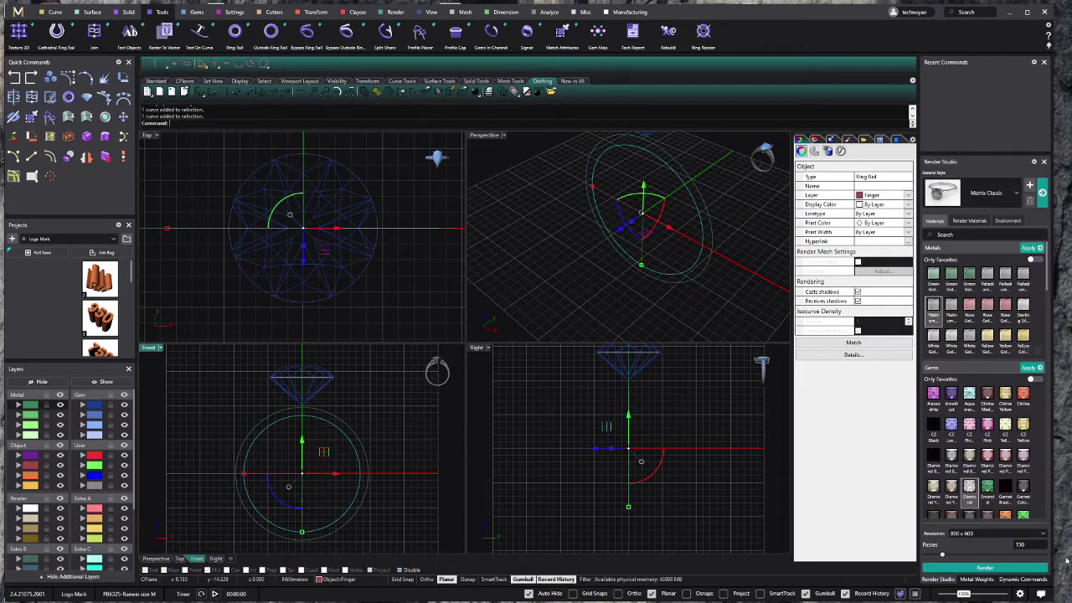
left_click(1031, 580)
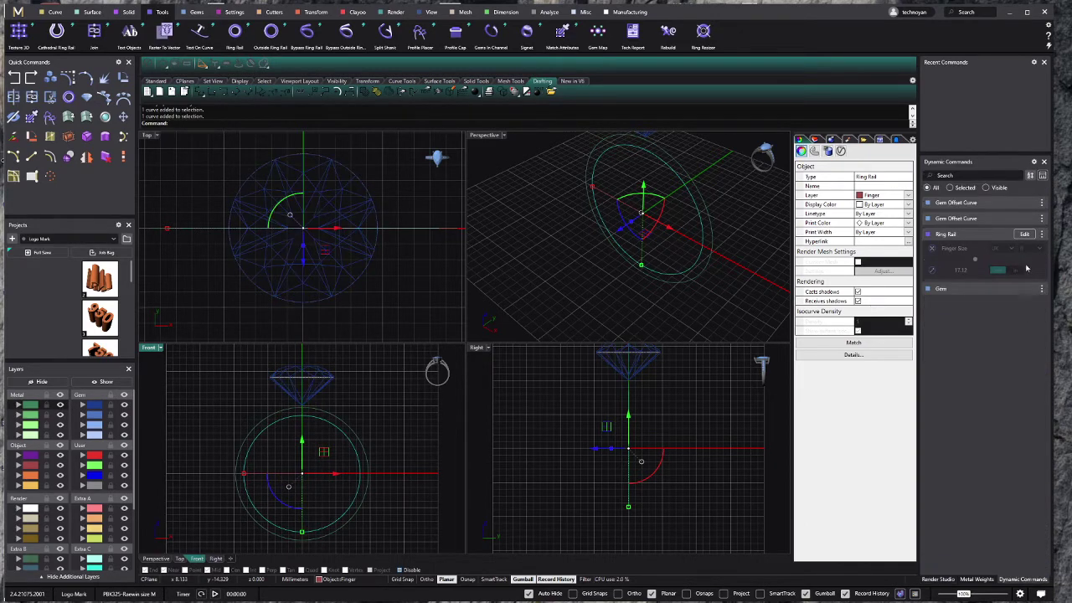
Step: Reopen the ring rail's finger-size edit and confirm it unchanged at UK size N
left_click(345, 431)
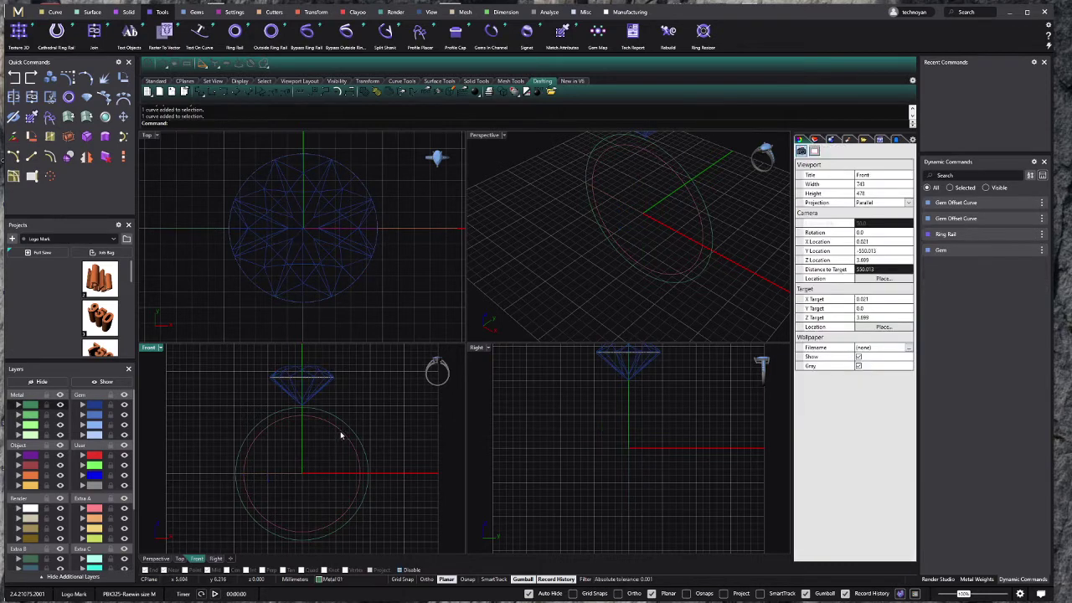
left_click(340, 432)
right_click_drag(386, 394, 394, 387)
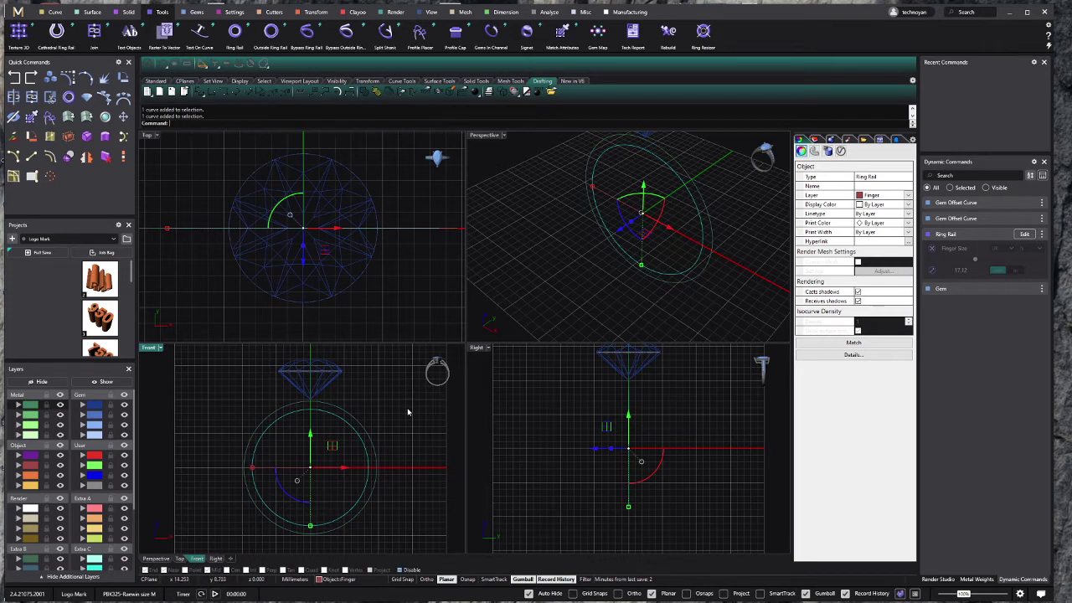
left_click(394, 419)
left_click(355, 436)
left_click(1024, 234)
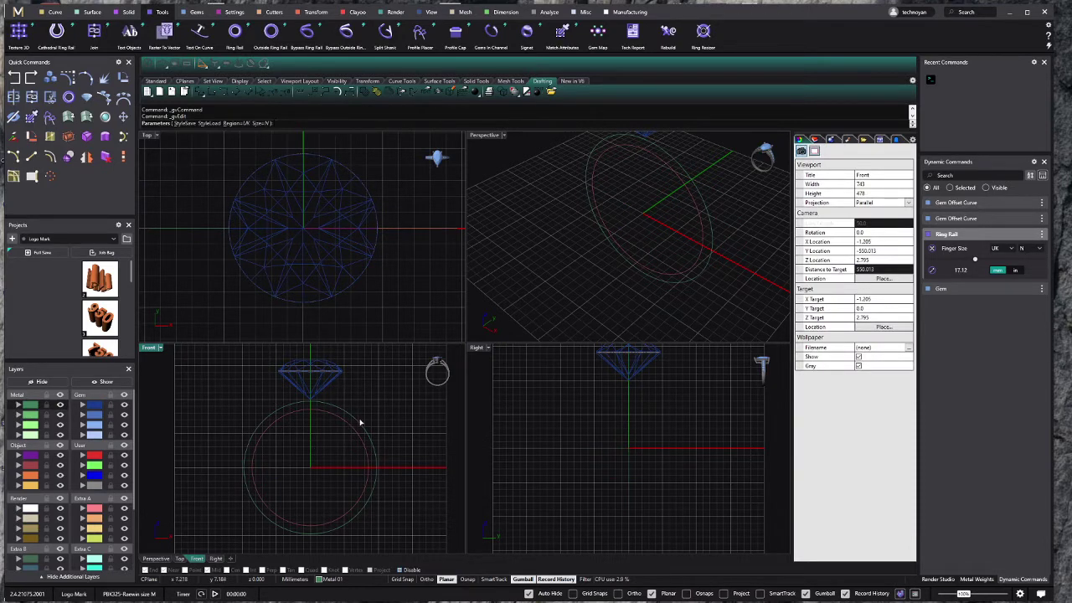
key("Return")
Step: Reselect the ring rail, then select the round diamond gem
left_click(354, 443)
right_click_drag(352, 432, 337, 454)
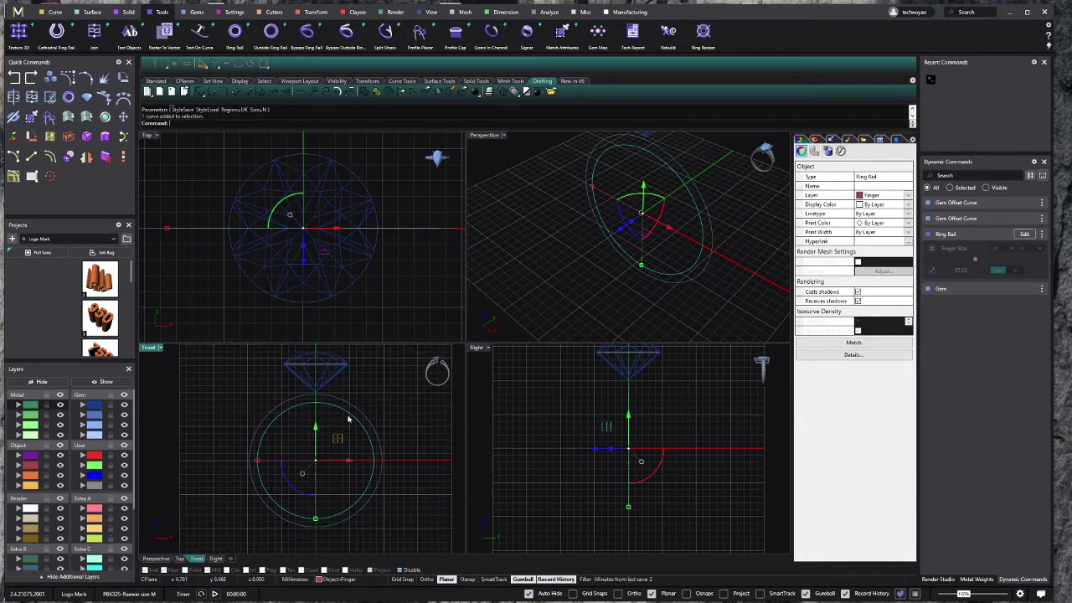
mouse_move(355, 414)
right_mouse_down()
mouse_move(347, 419)
mouse_move(341, 392)
right_mouse_up()
key("Escape")
left_click(332, 425)
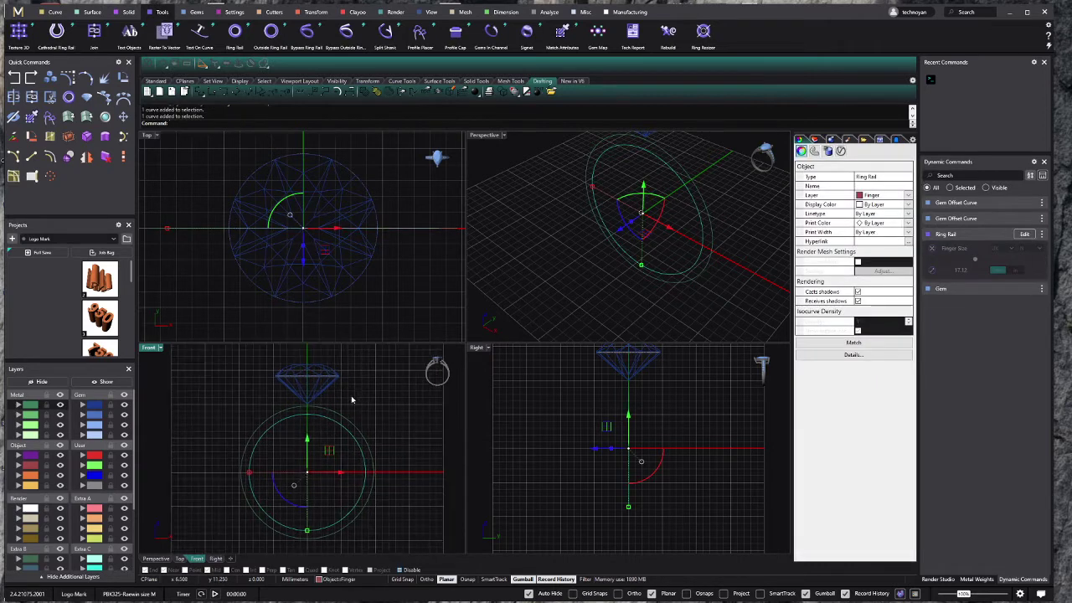
left_click(349, 389)
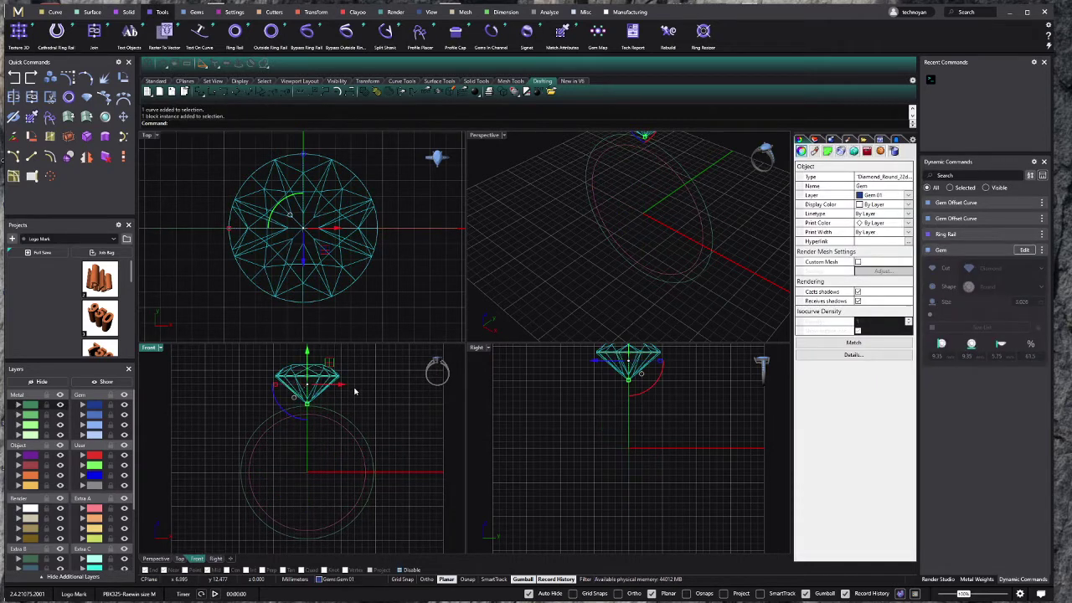
Step: Select the round diamond in the Top view and bring up the Settings tab's gem tools
scroll(298, 237, "down", 2)
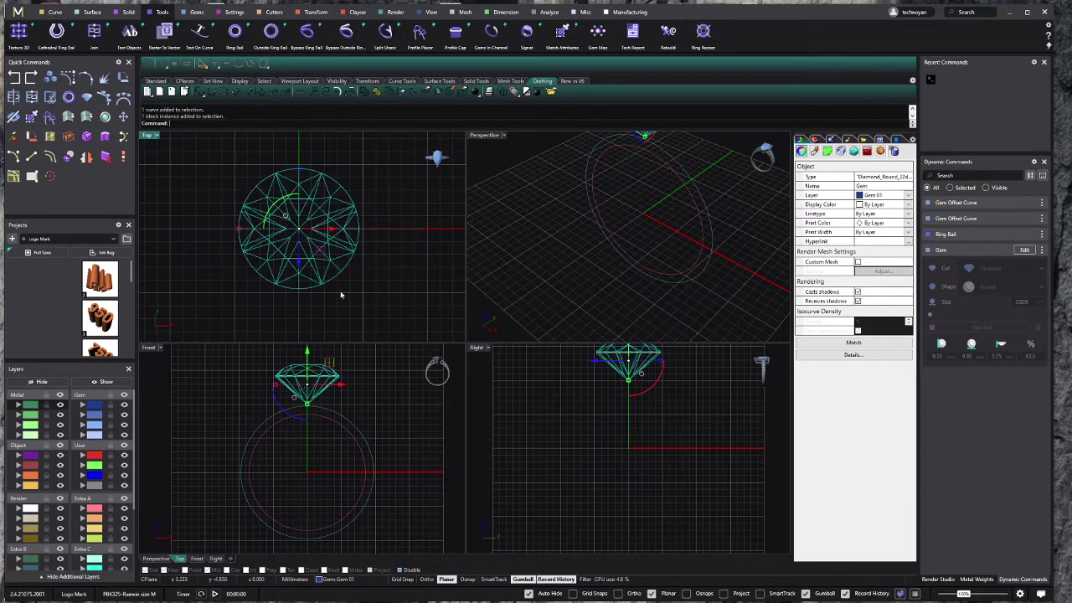
left_click(318, 290)
left_click(299, 267)
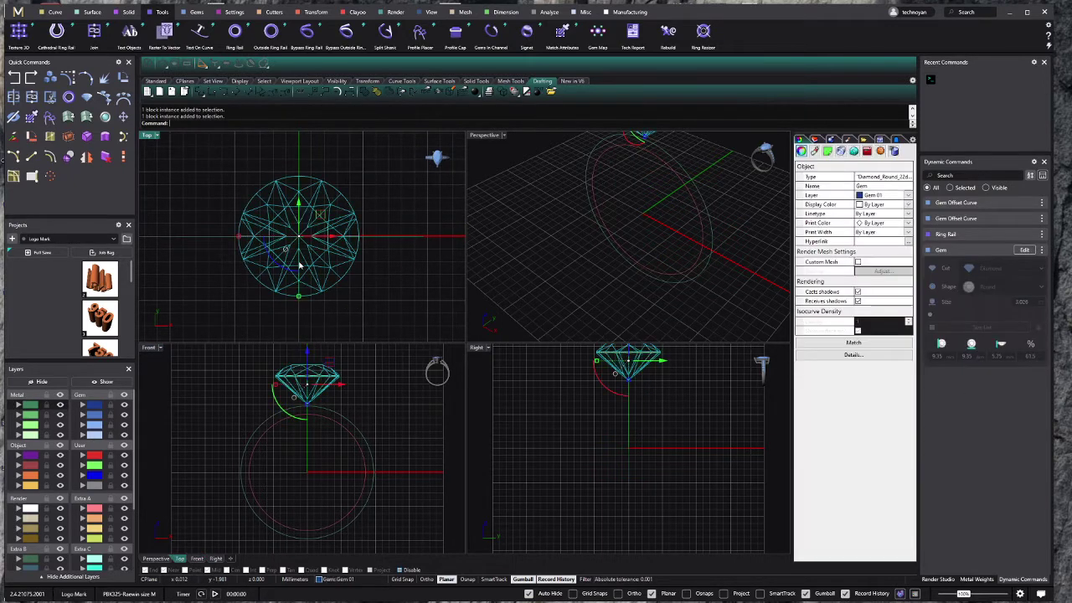
left_click(371, 388)
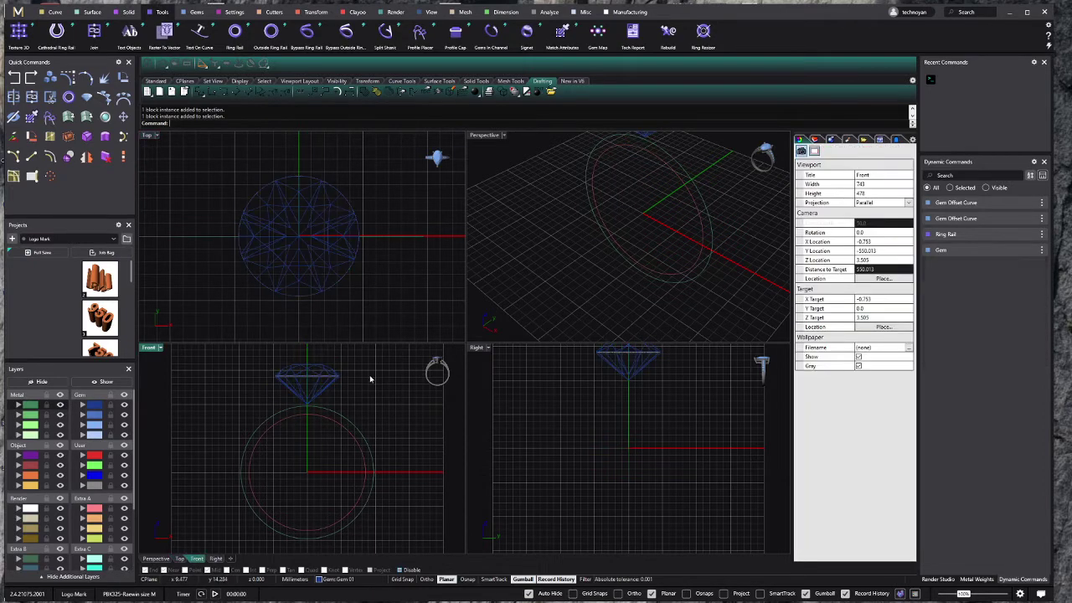
left_click(320, 382)
left_click(363, 221)
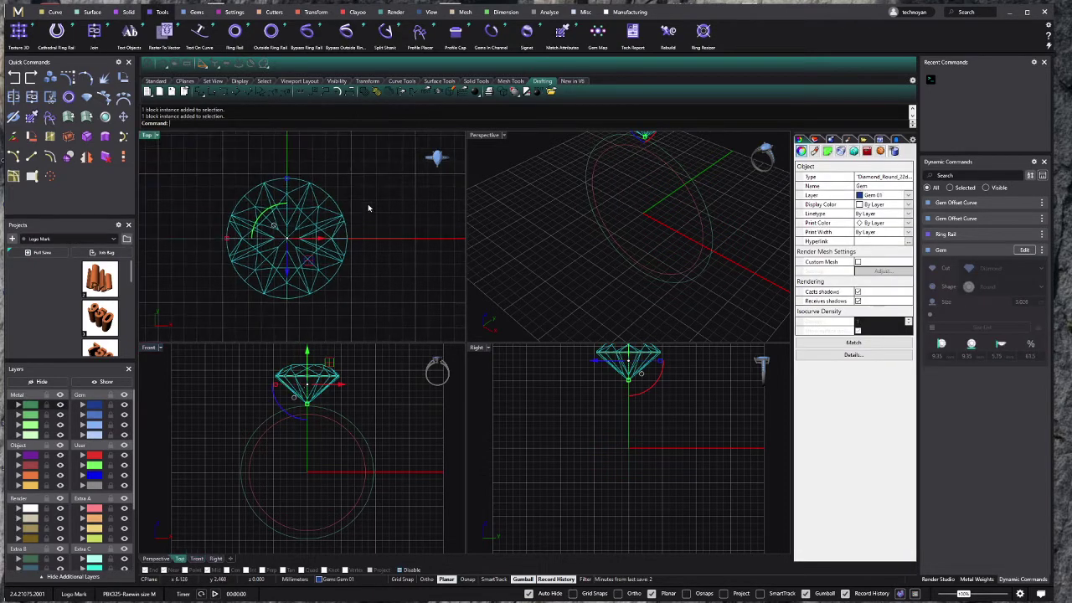
left_click(334, 263)
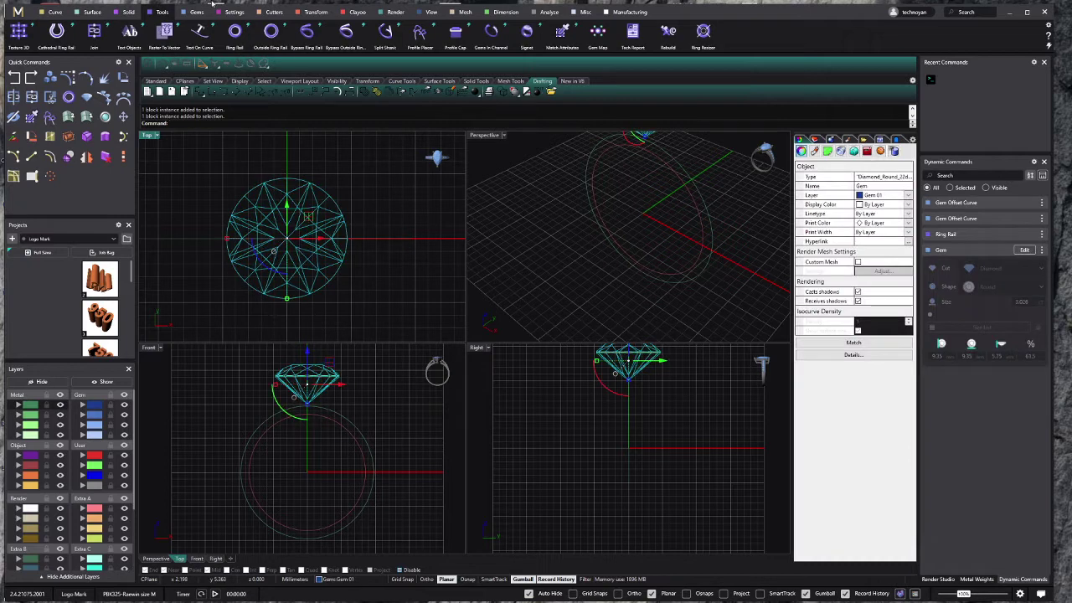
left_click(233, 13)
Step: Start a prong head around the diamond, change its prong layout, and set head size 1.10 mm
left_click(205, 33)
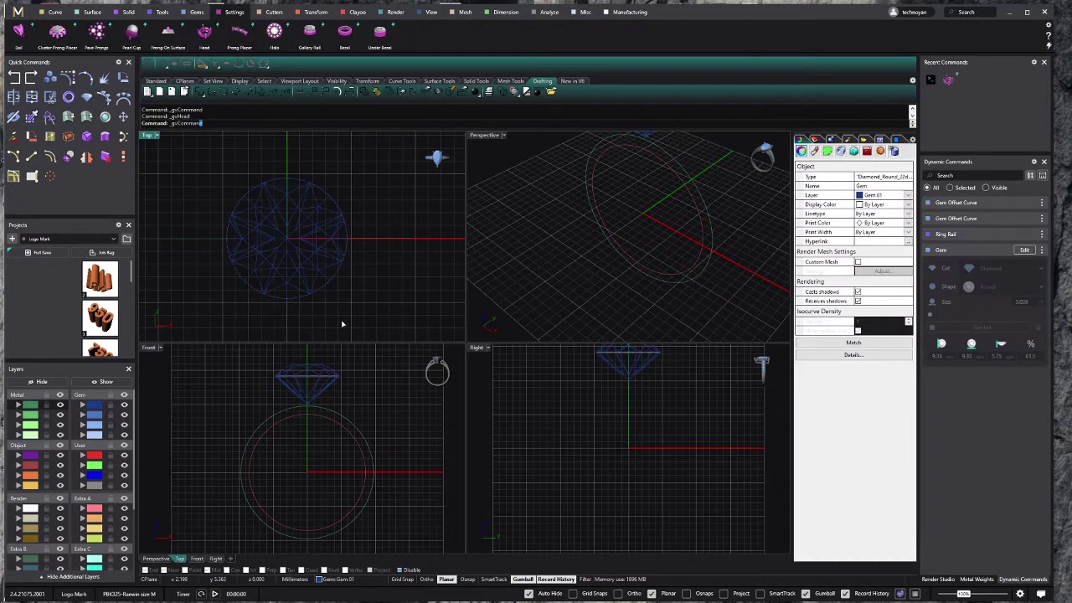
left_click(988, 291)
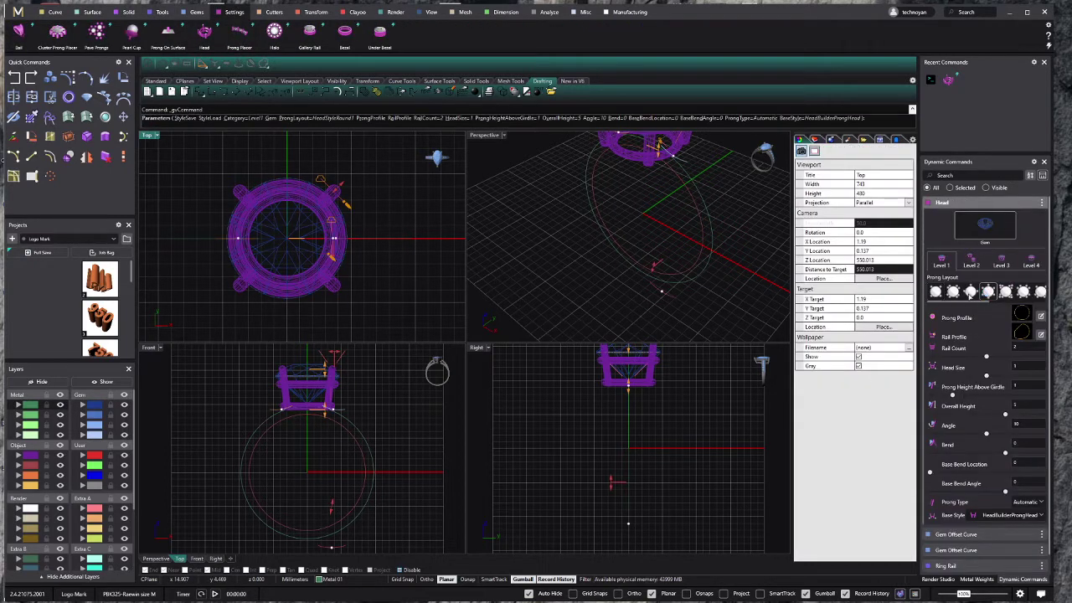
scroll(295, 205, "up", 3)
scroll(287, 209, "up", 2)
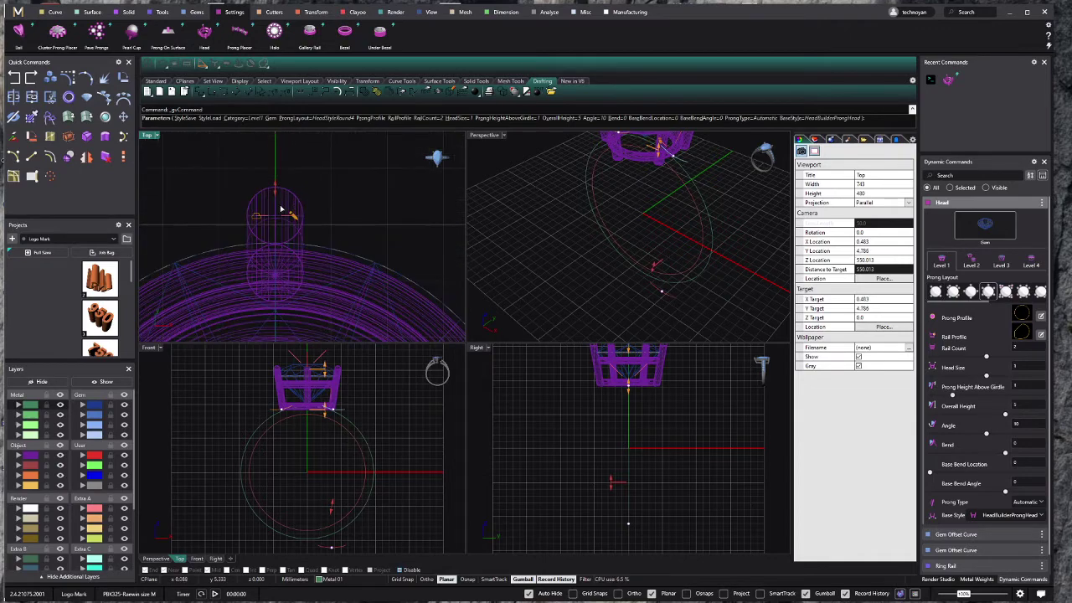
scroll(643, 429, "down", 1)
scroll(646, 419, "up", 2)
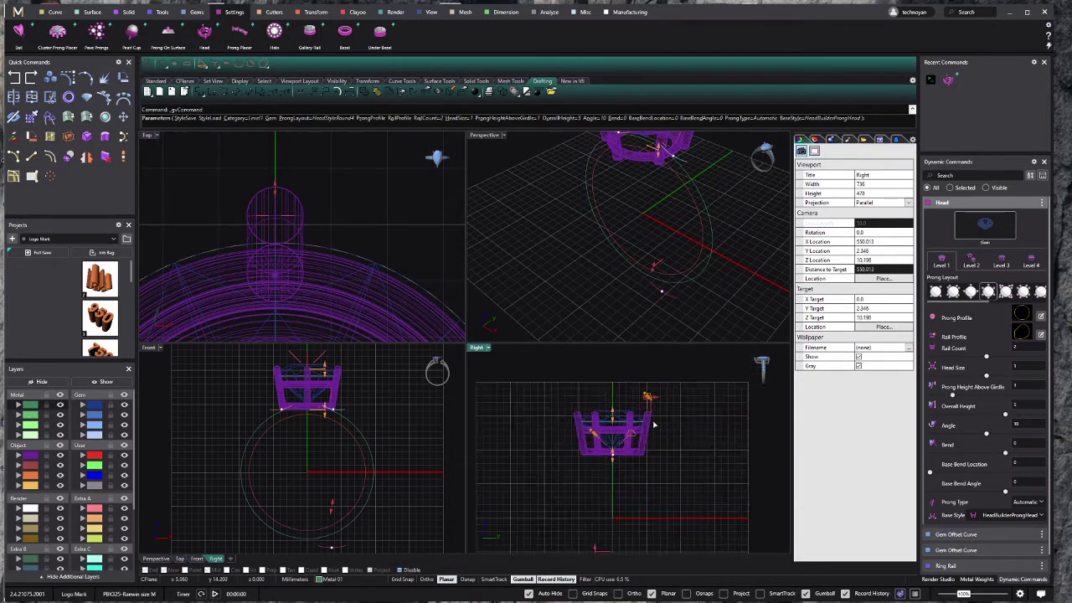
scroll(650, 414, "up", 2)
scroll(653, 410, "up", 2)
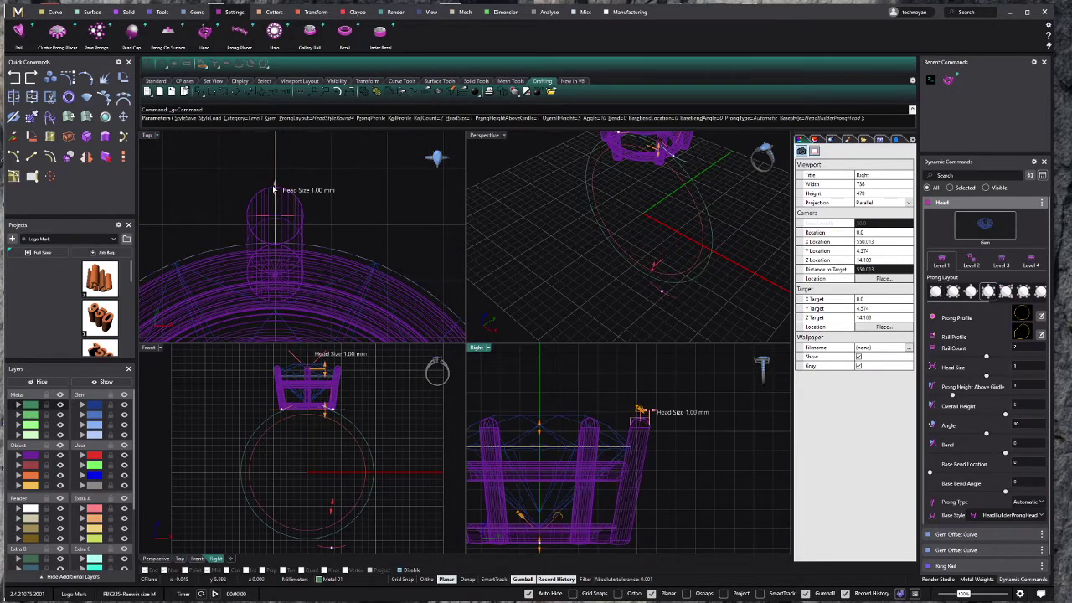
left_click_drag(274, 190, 269, 186)
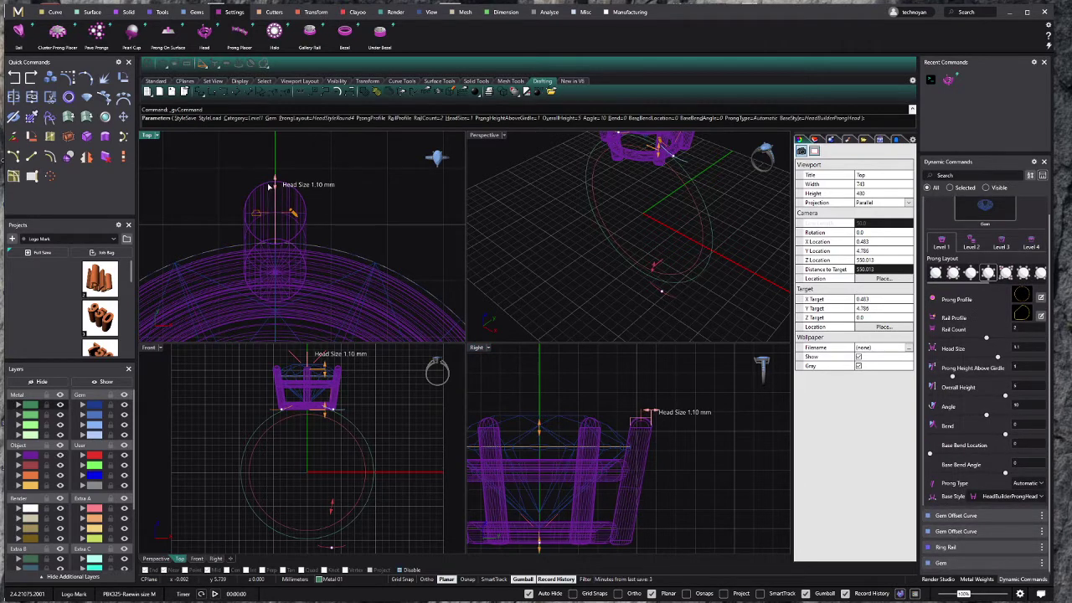
left_click_drag(269, 186, 276, 188)
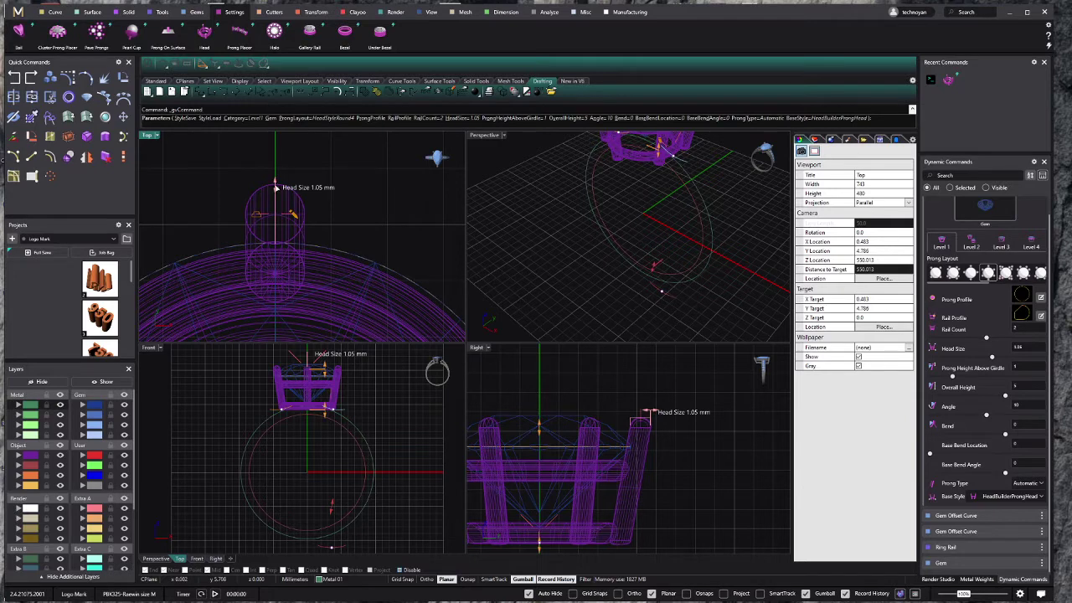
left_click_drag(270, 187, 270, 184)
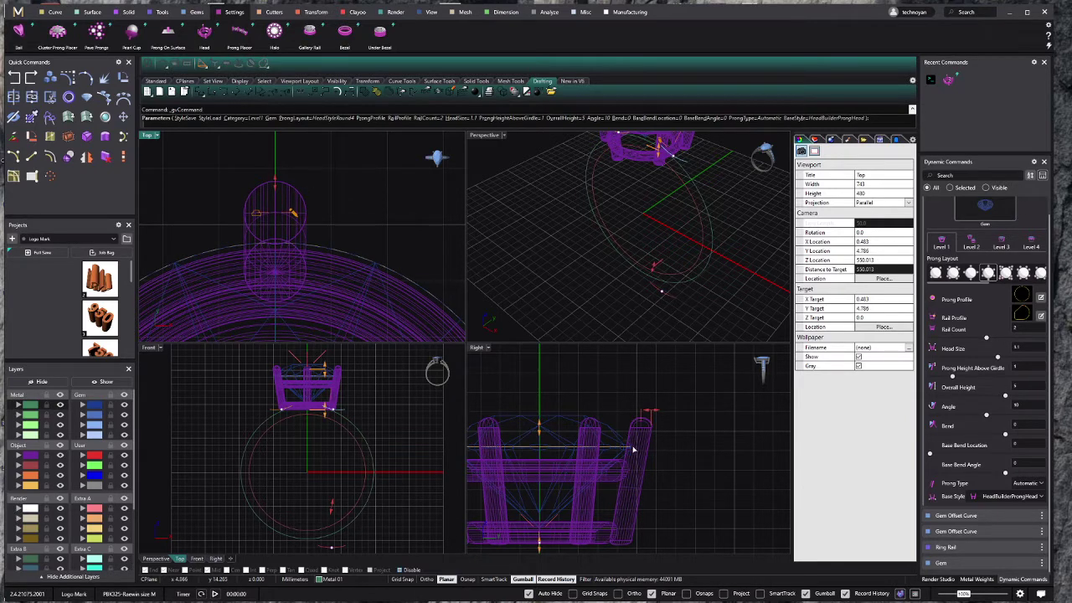
Step: Set prong height above girdle to 1.65, base bend angle 10, and prong angle 5
left_click_drag(558, 435, 556, 418)
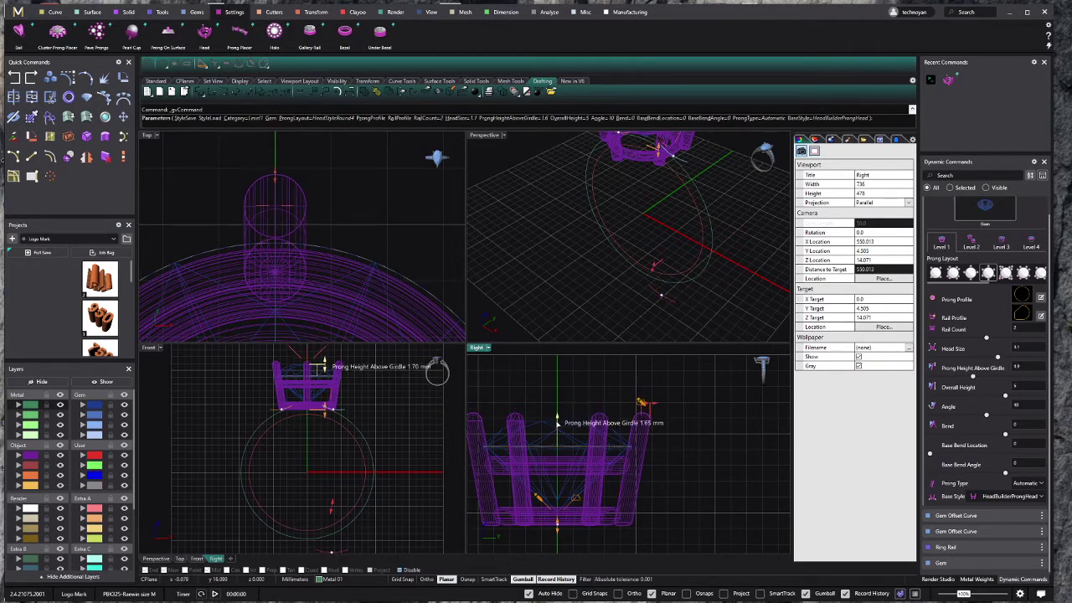
right_click_drag(587, 522, 634, 494)
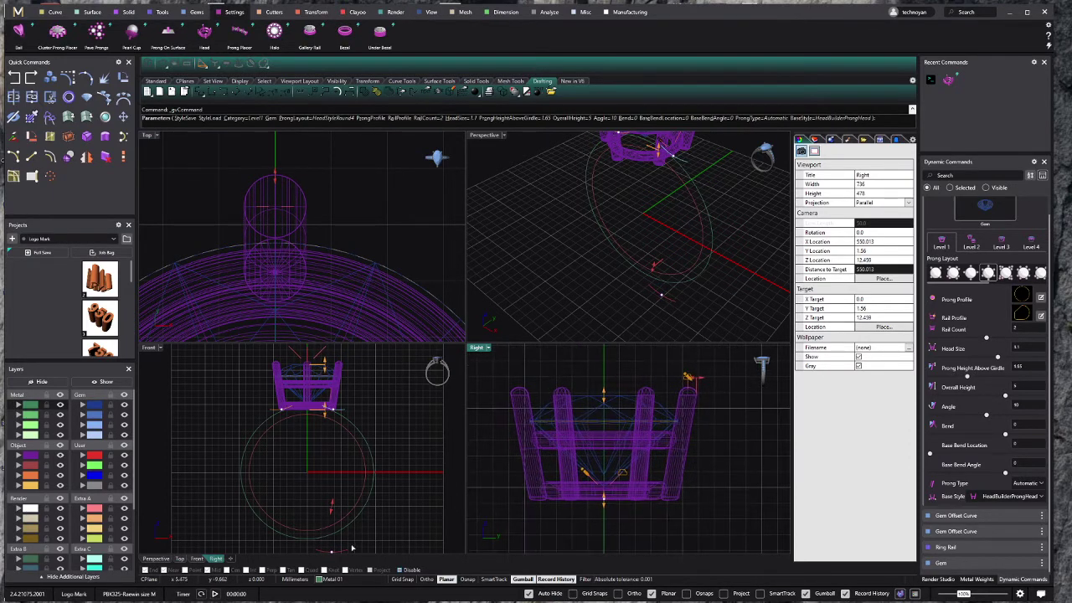
right_click_drag(264, 488, 233, 484)
left_click_drag(310, 553, 315, 553)
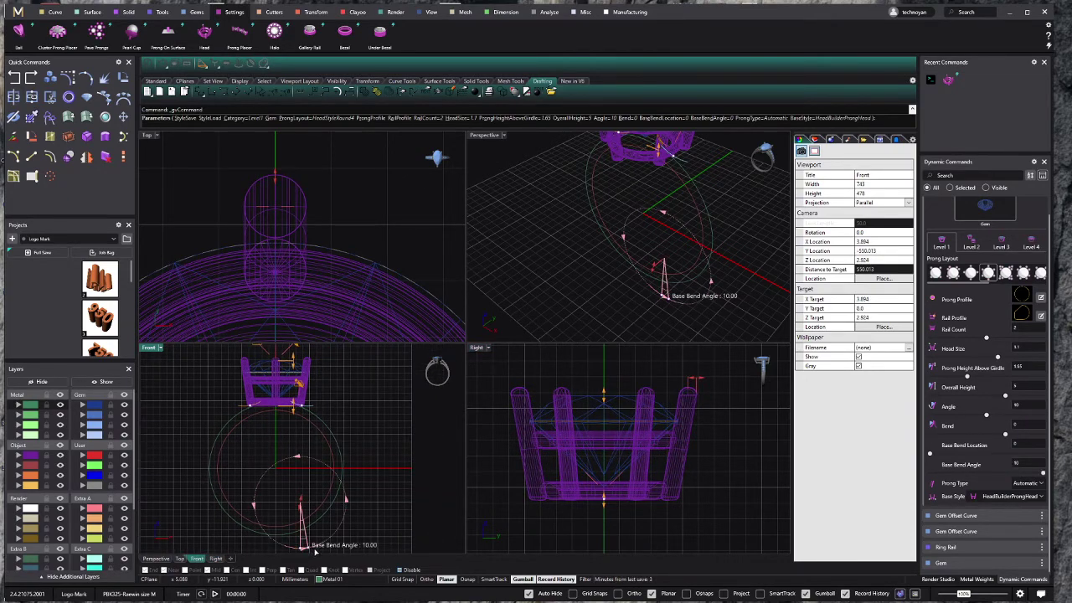
scroll(314, 375, "up", 4)
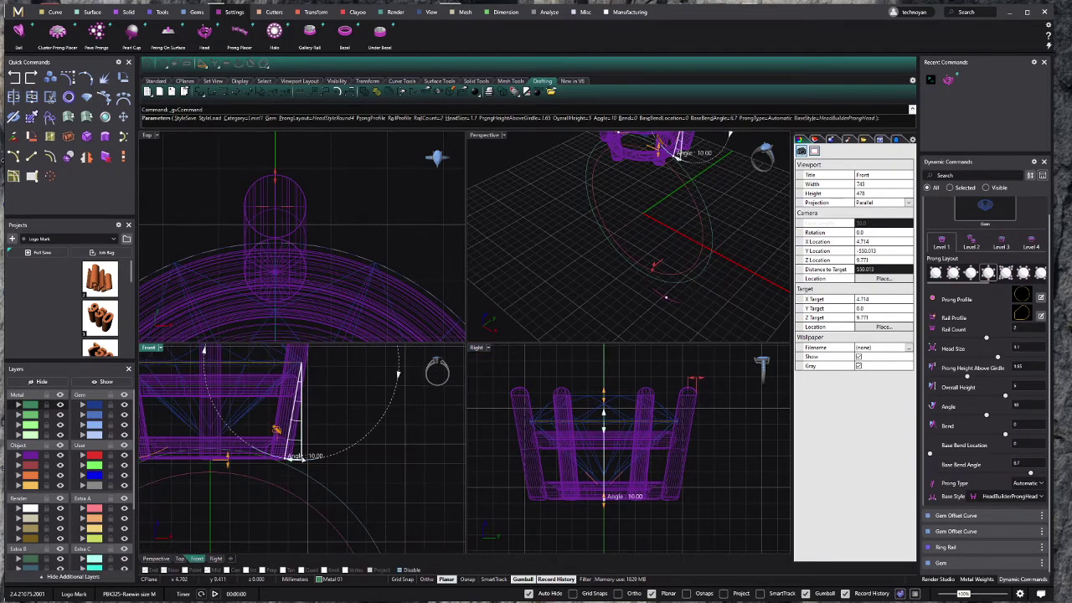
left_click_drag(303, 466, 303, 480)
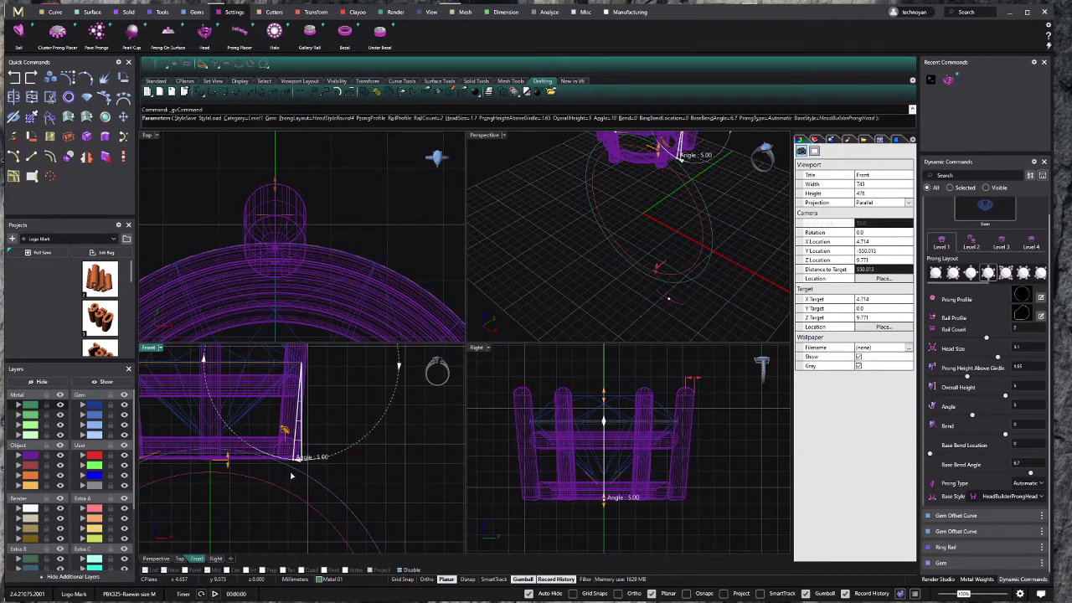
scroll(303, 480, "down", 4)
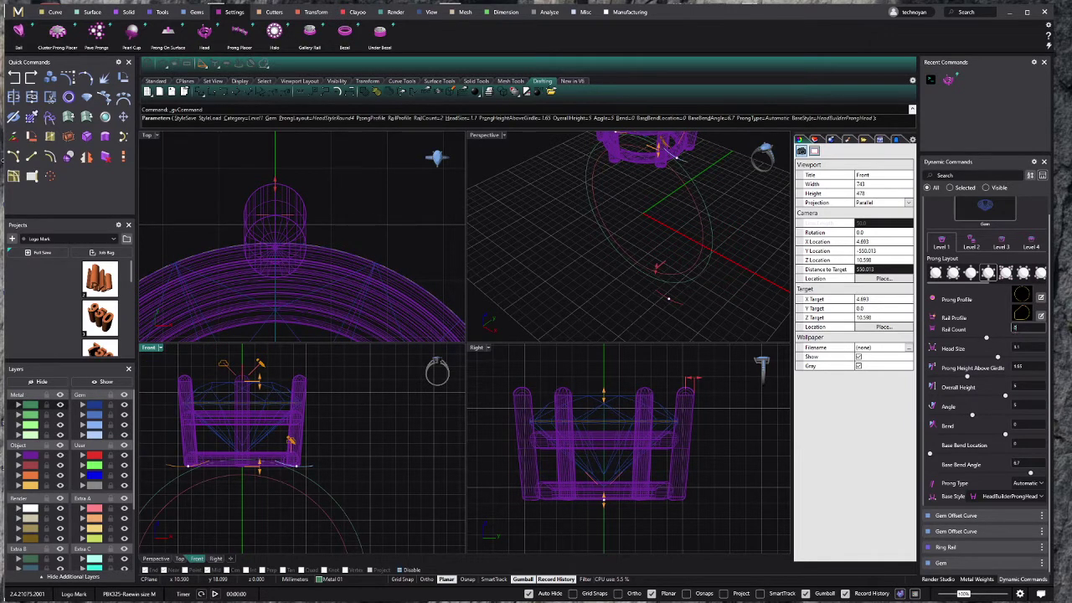
Step: Set the head's rail count to 0, shorten its overall height to 2 mm, and finish it
left_click(1014, 327)
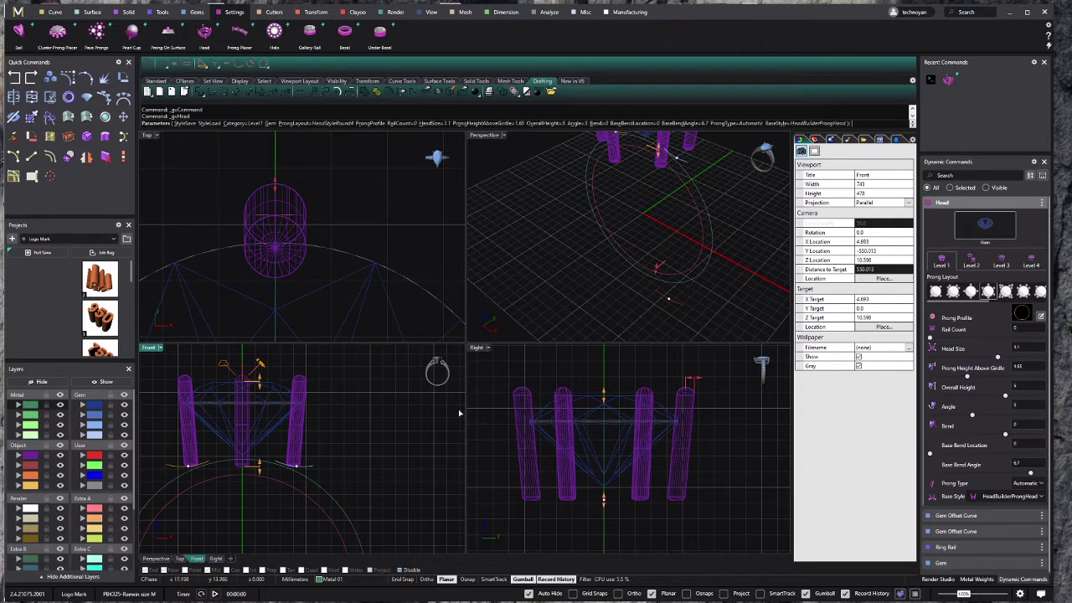
left_click_drag(259, 466, 259, 429)
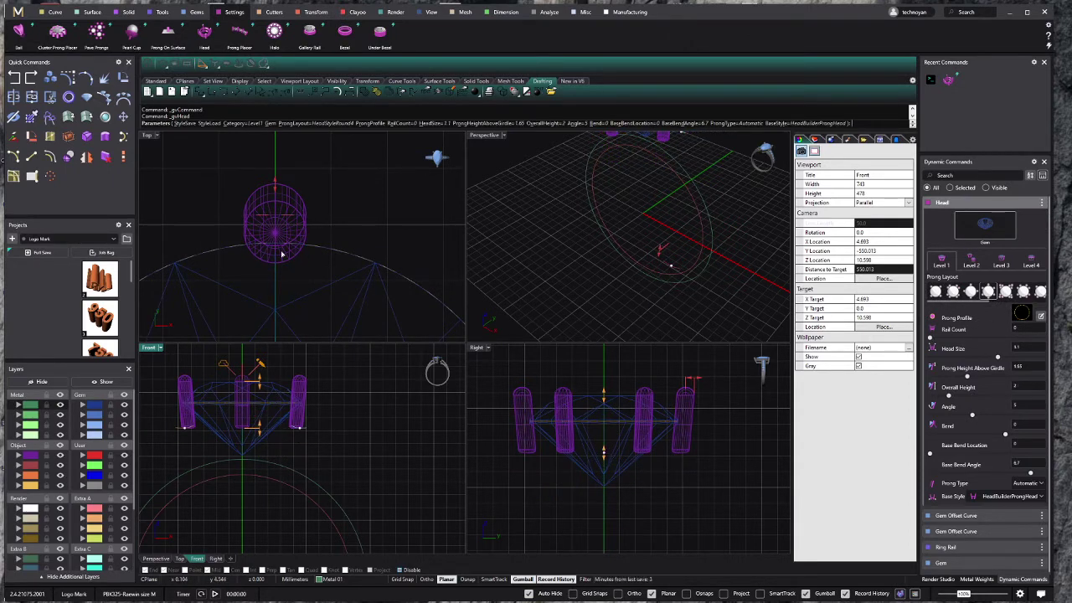
right_click_drag(639, 204, 603, 251)
scroll(279, 215, "down", 3)
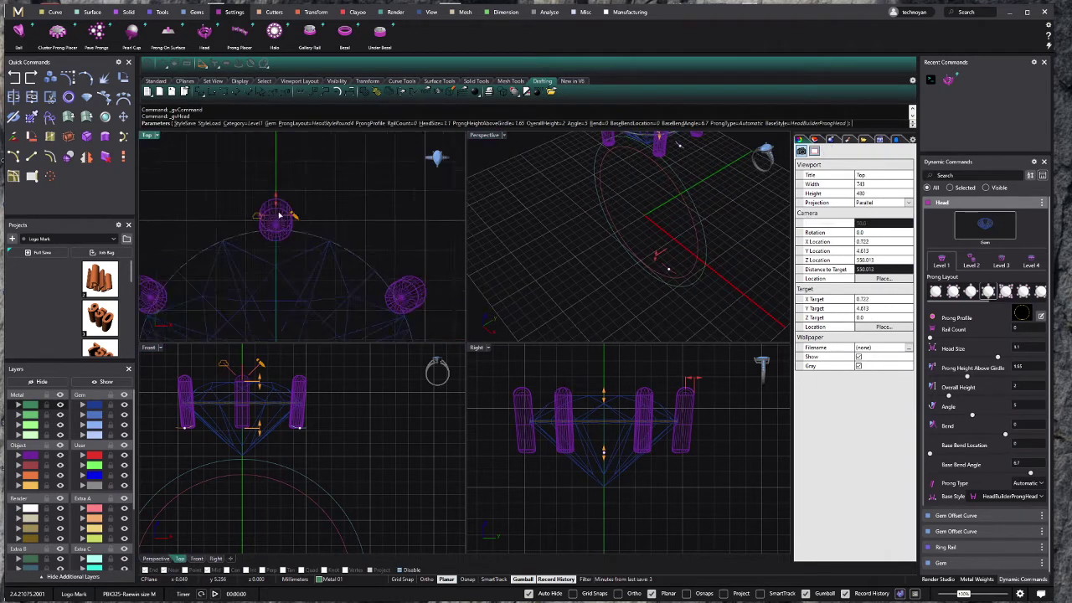
scroll(352, 284, "up", 2)
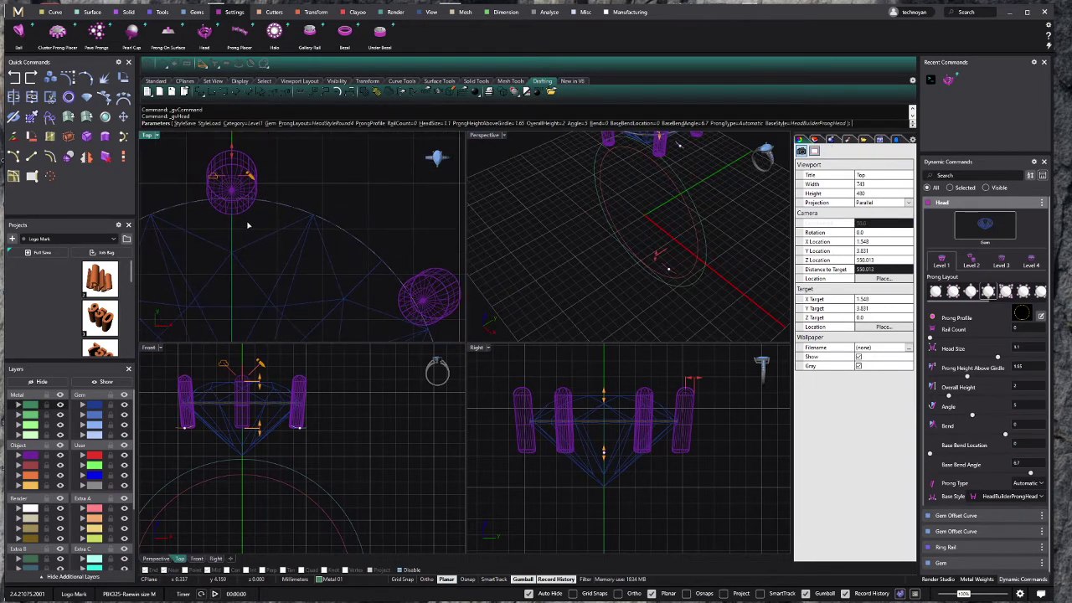
key("Return")
left_click(148, 135)
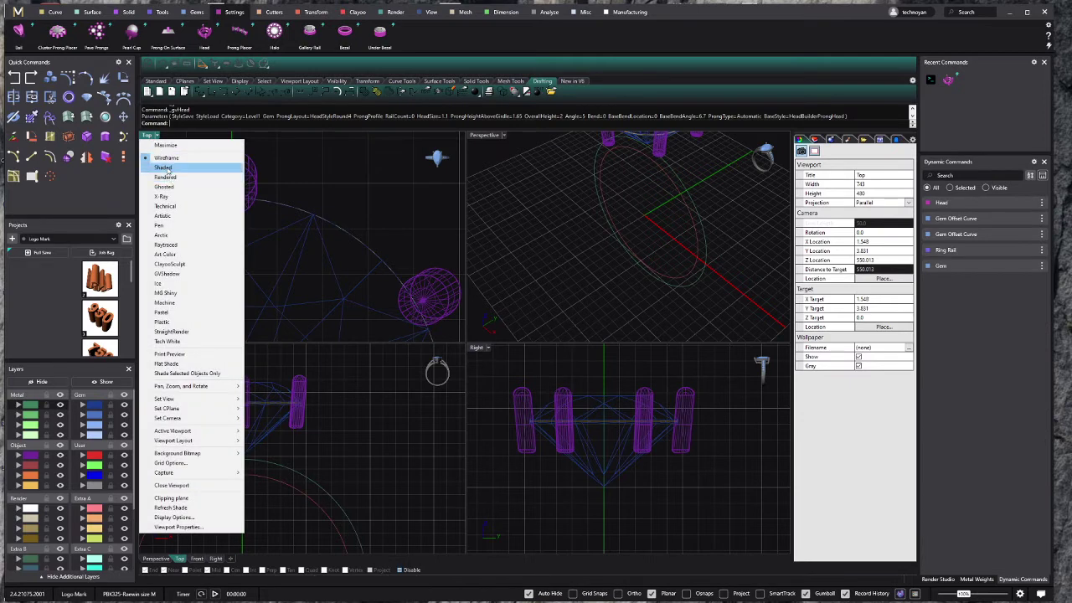
Step: Shade the top view and give the head's prongs a Level 2 nudge of 0.3
left_click(167, 168)
left_click(234, 182)
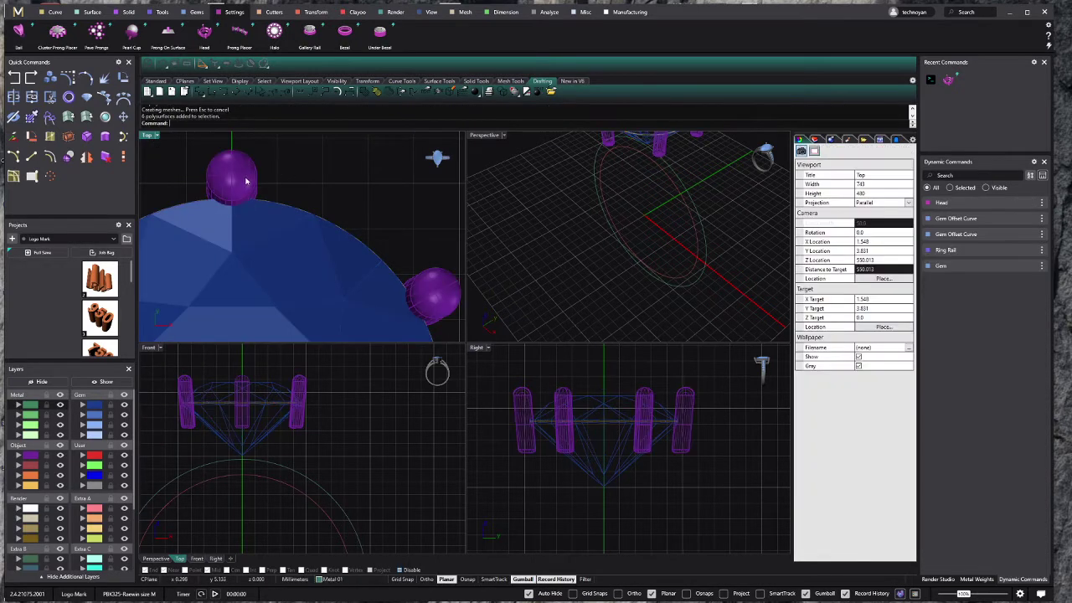
left_click(246, 180)
scroll(268, 182, "down", 3)
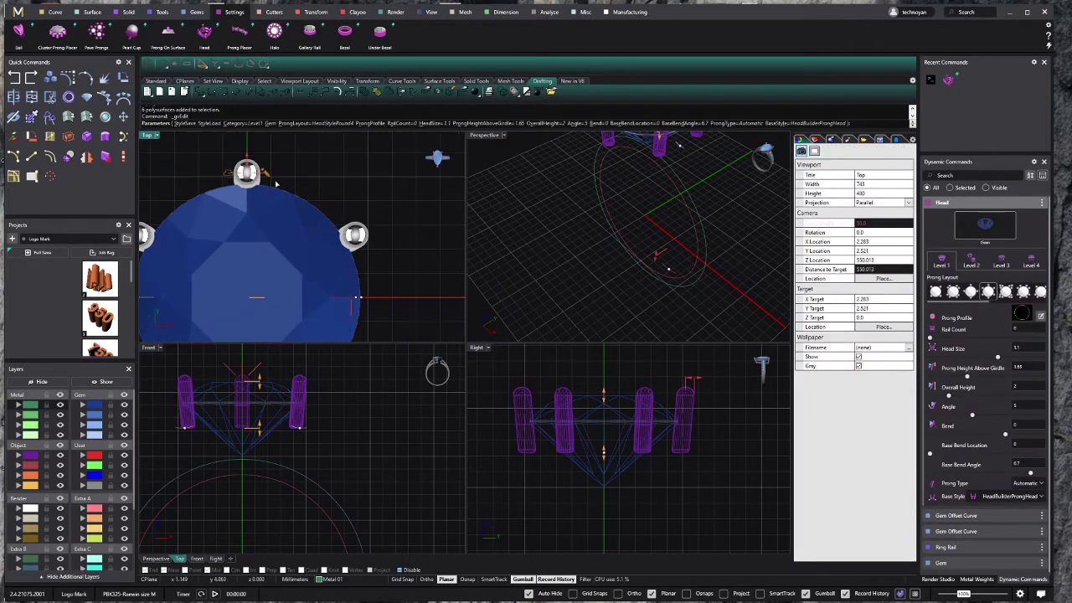
scroll(316, 196, "down", 2)
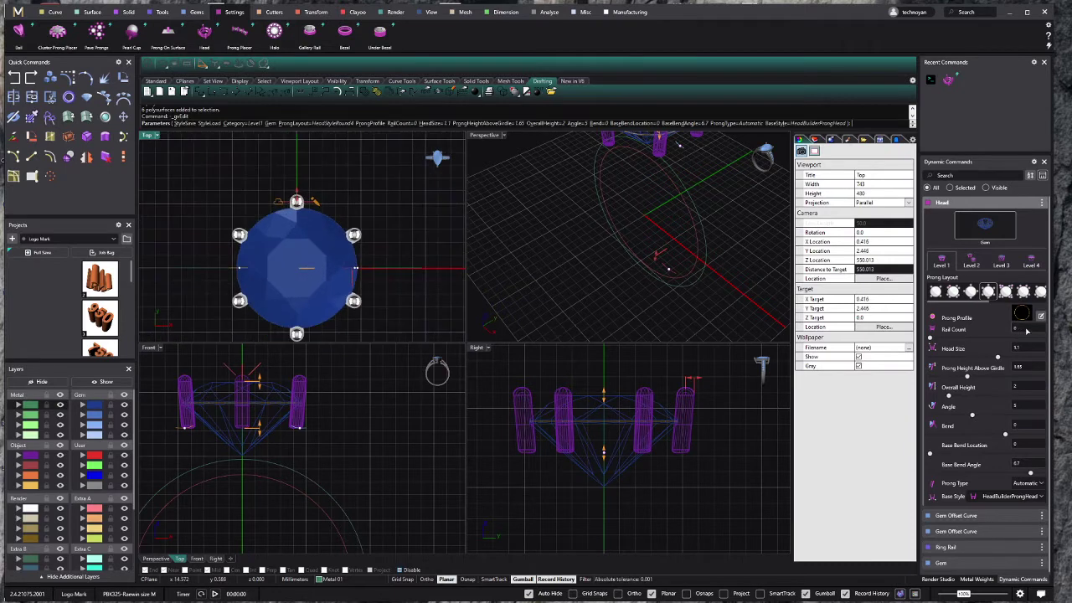
left_click(971, 260)
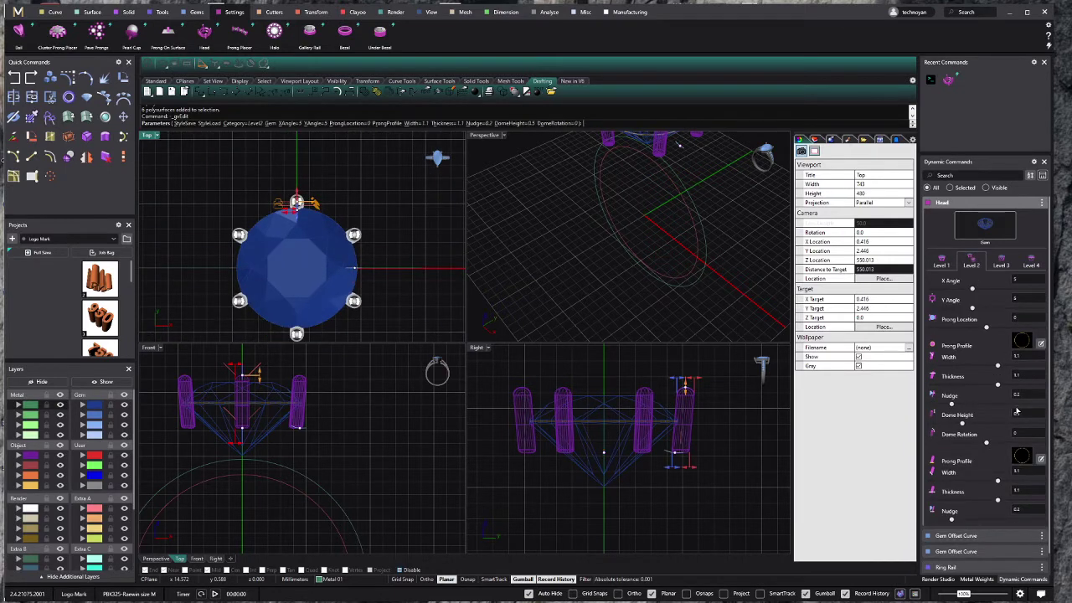
type(".3")
key("Return")
scroll(288, 241, "up", 5)
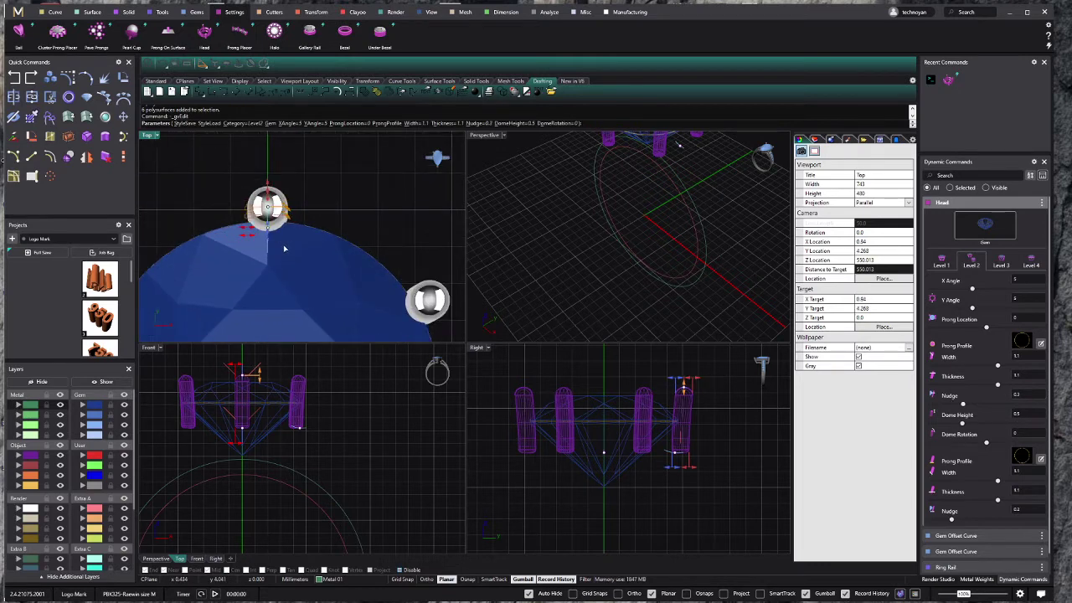
key("Return")
Step: Reopen the prong head and raise its Level 1 head size to 1.15 mm
scroll(271, 187, "down", 3)
scroll(302, 201, "down", 2)
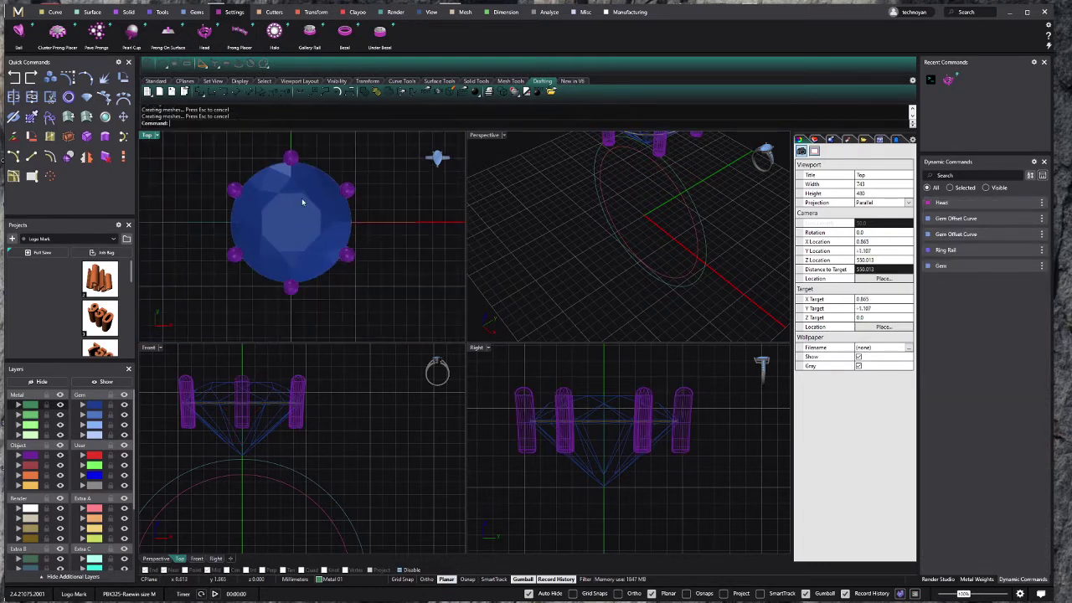
right_click_drag(302, 202, 298, 220)
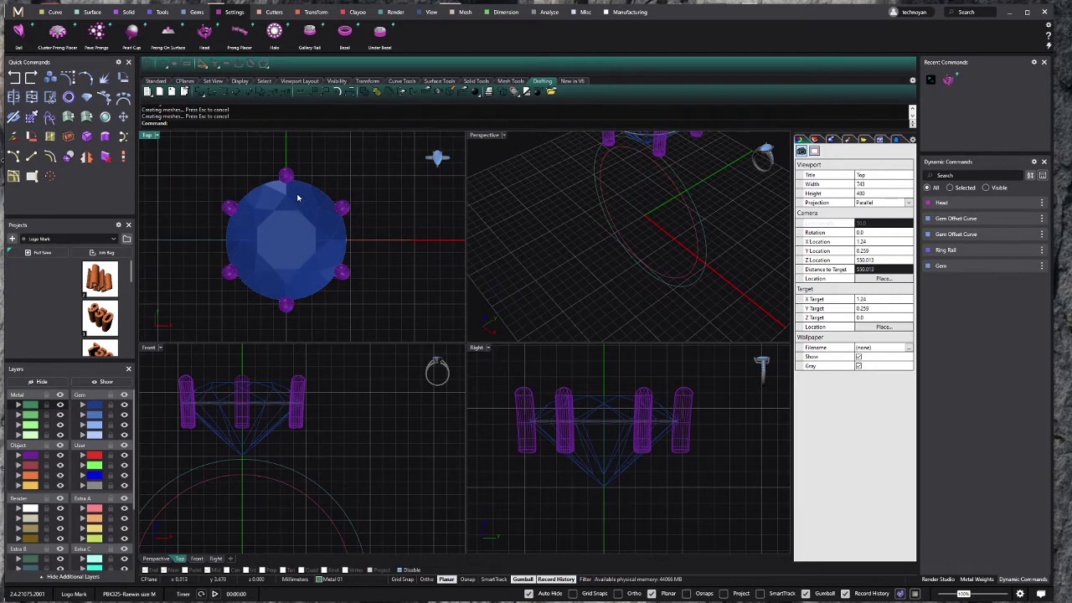
left_click(293, 176)
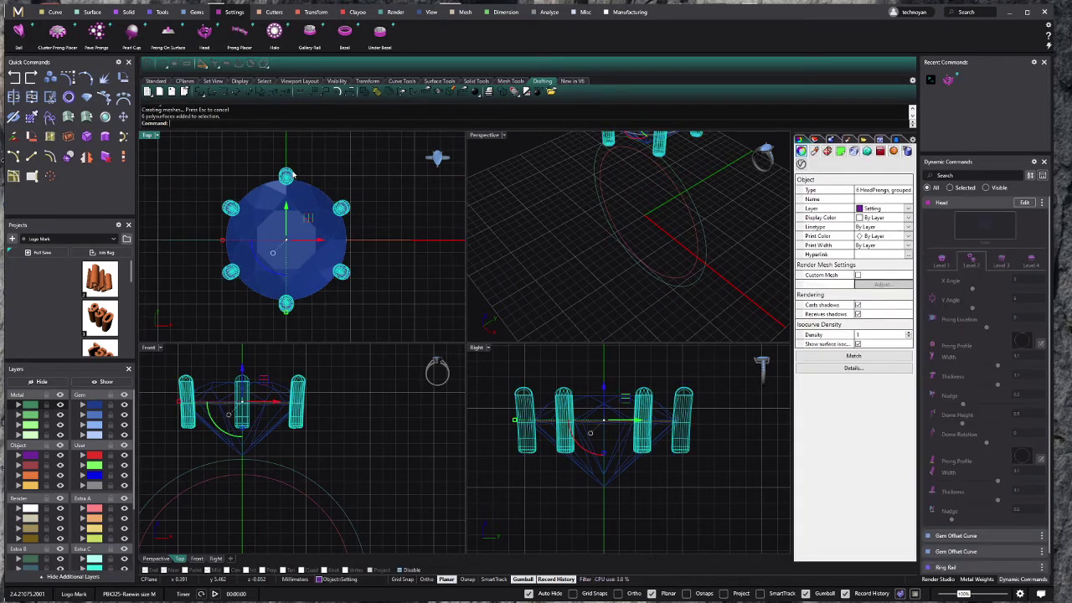
double_click(292, 171)
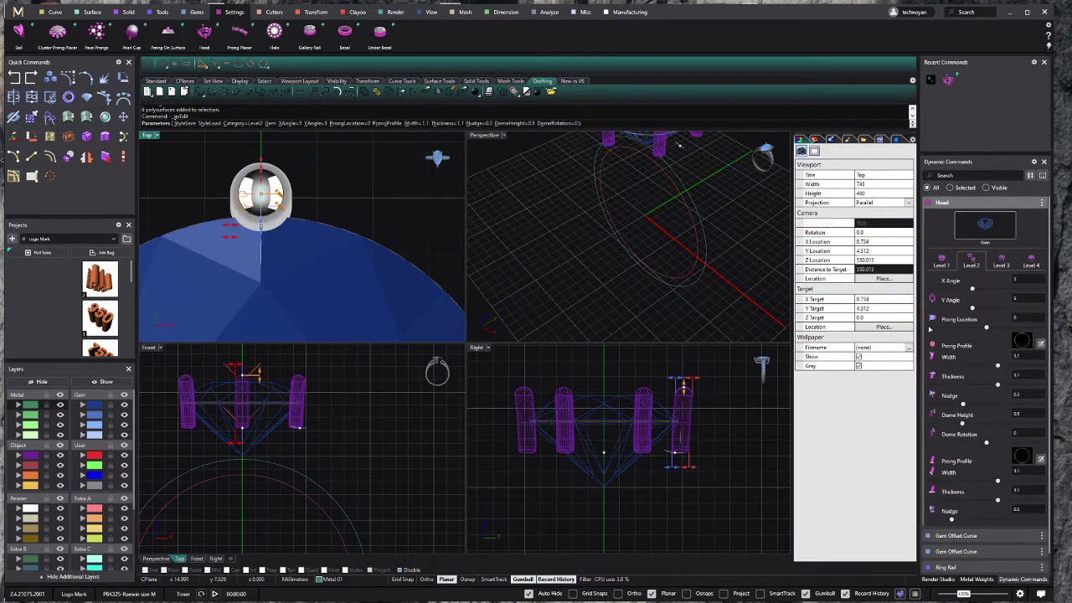
left_click(941, 264)
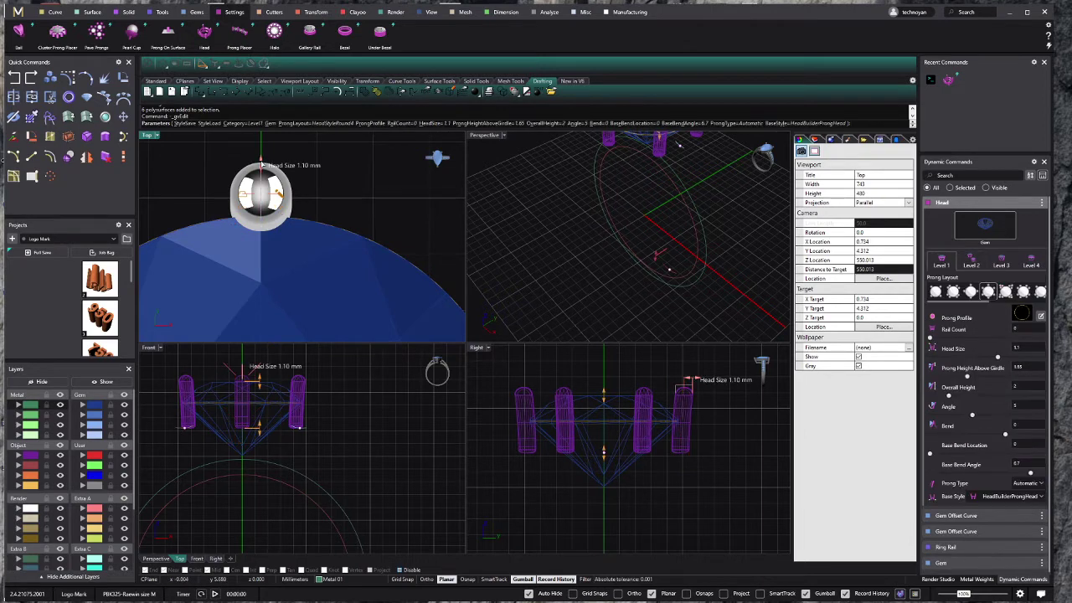
left_click_drag(260, 166, 258, 159)
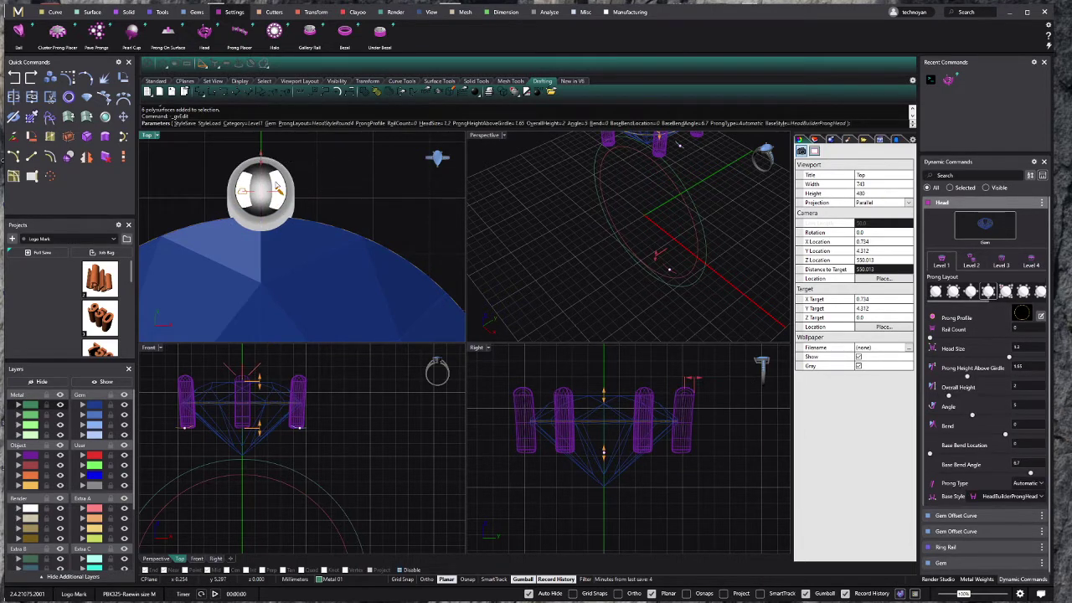
scroll(347, 191, "down", 5)
Step: Finish the head edit, reposition the gem's two offset curves, and abandon a first offset attempt
key("Return")
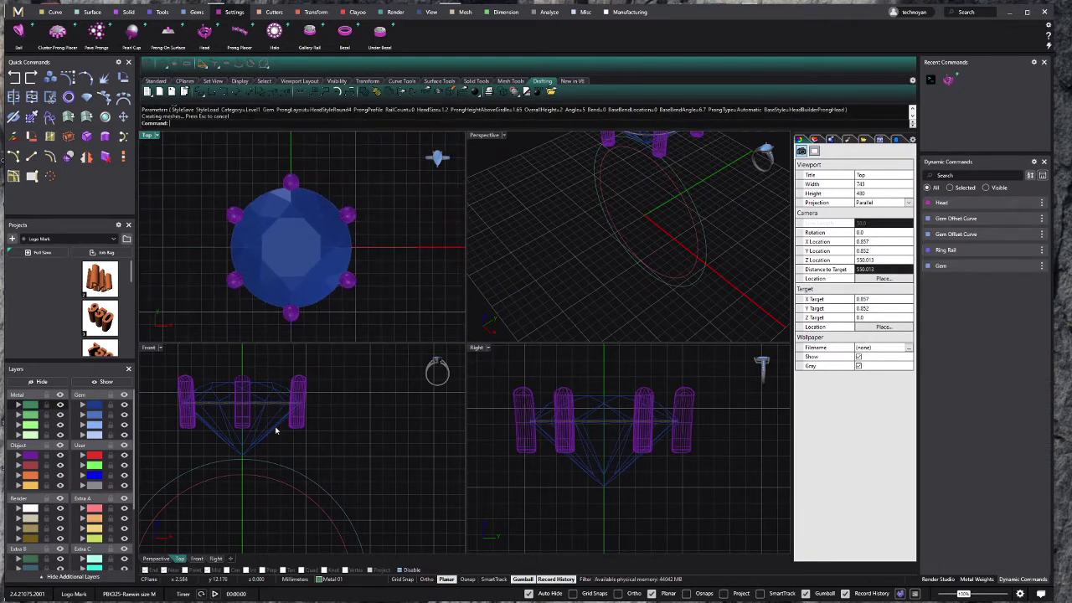
left_click_drag(344, 318, 327, 291)
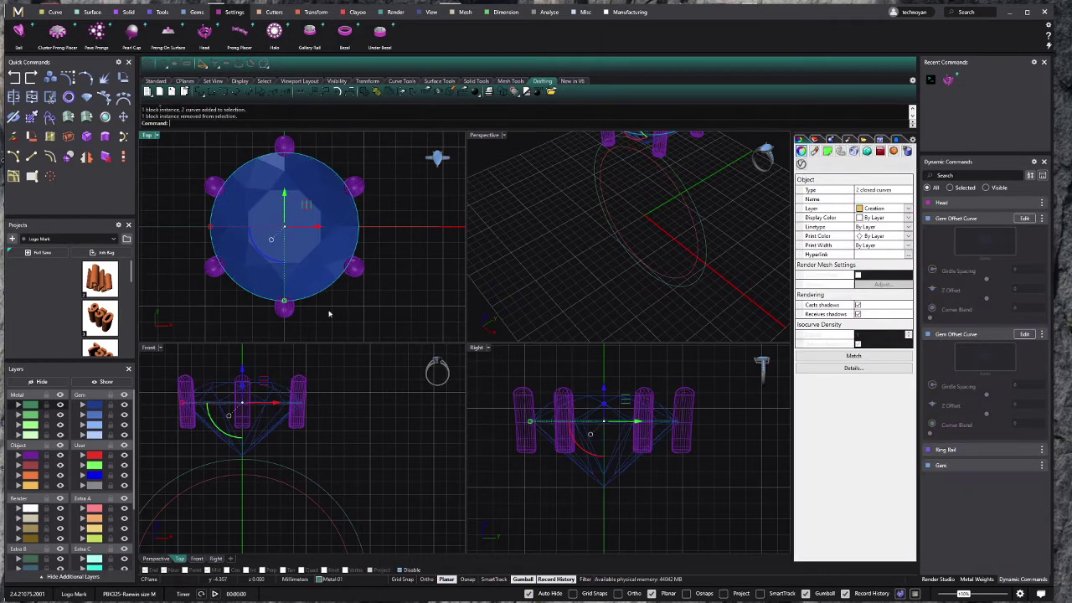
scroll(242, 389, "up", 3)
scroll(242, 390, "up", 2)
left_click_drag(242, 378, 242, 394)
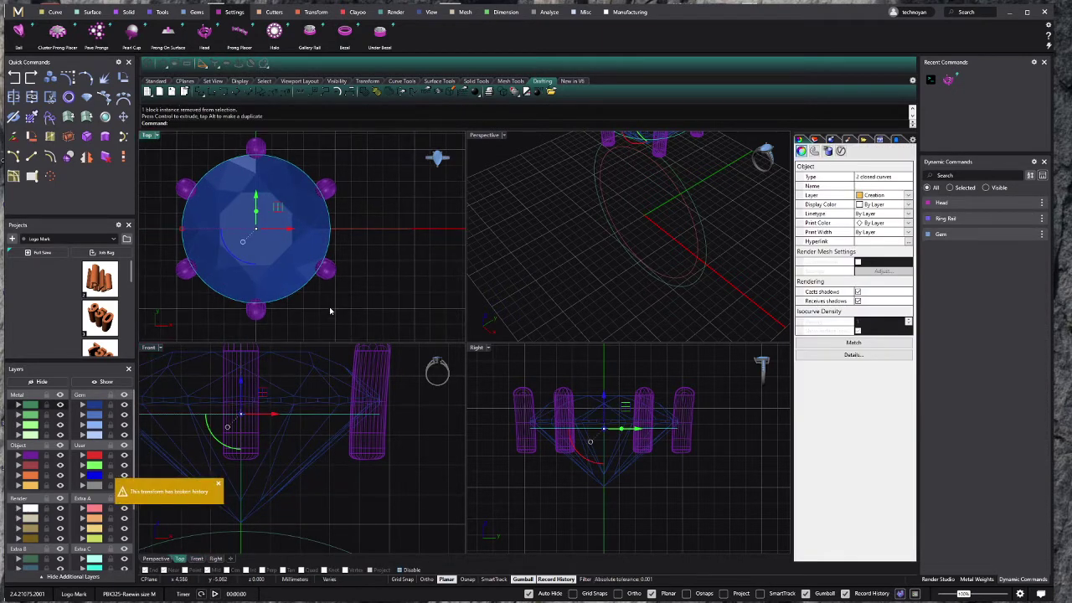
left_click(50, 157)
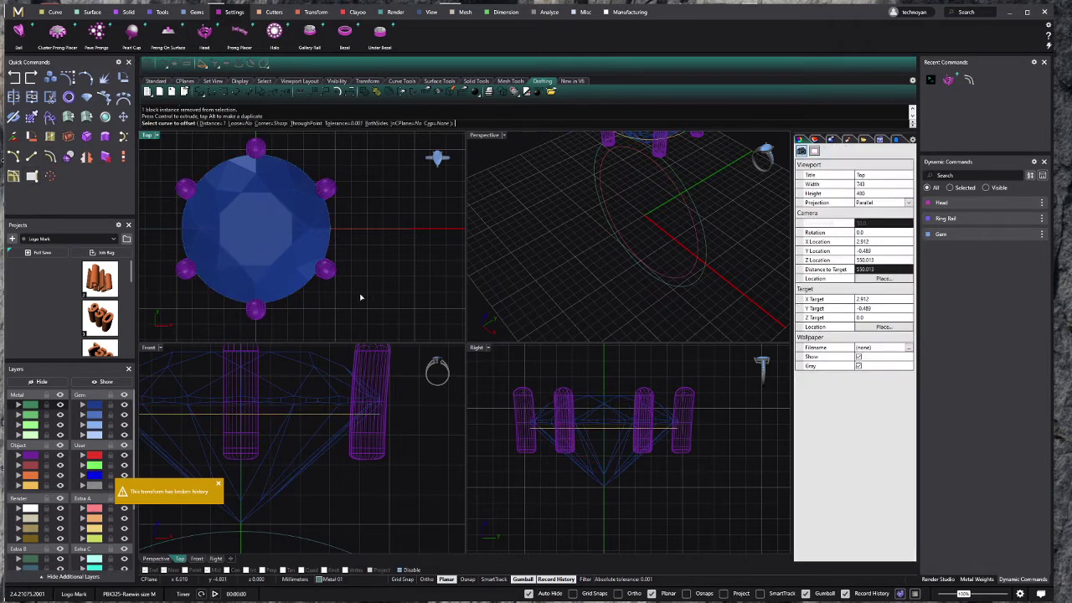
scroll(313, 301, "up", 3)
key("Escape")
Step: Select the curves around the gem and try offsetting the gem outline curve
left_click_drag(306, 303, 276, 287)
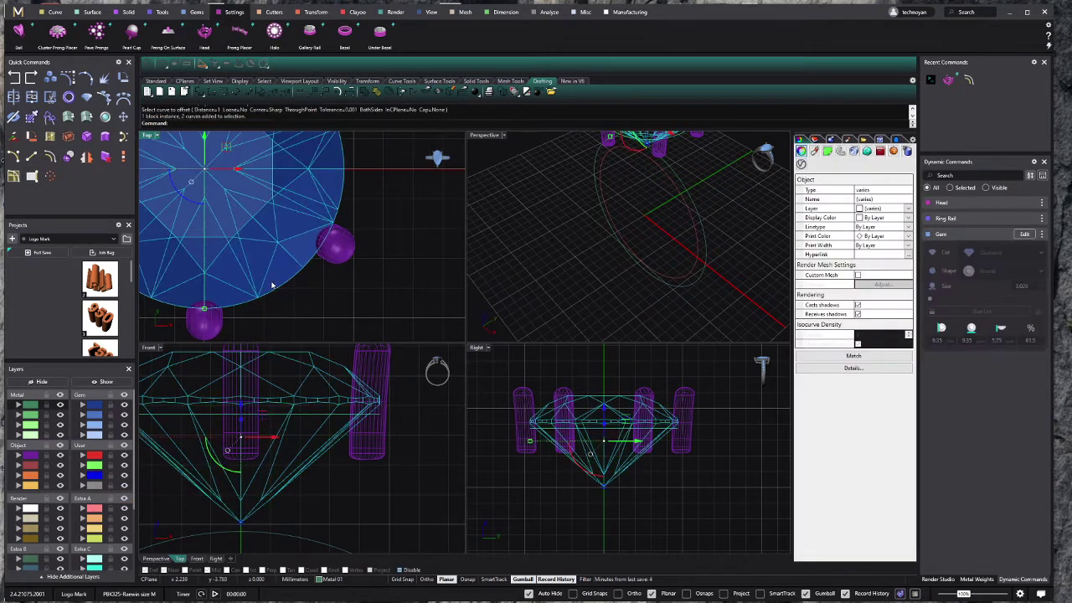
key("Return")
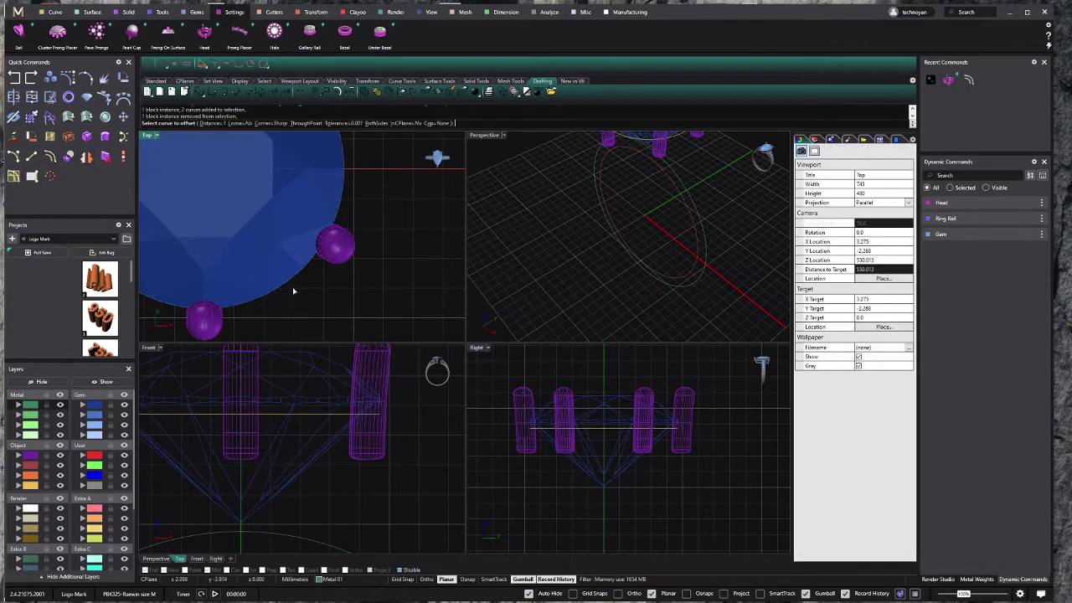
left_click_drag(308, 305, 279, 278)
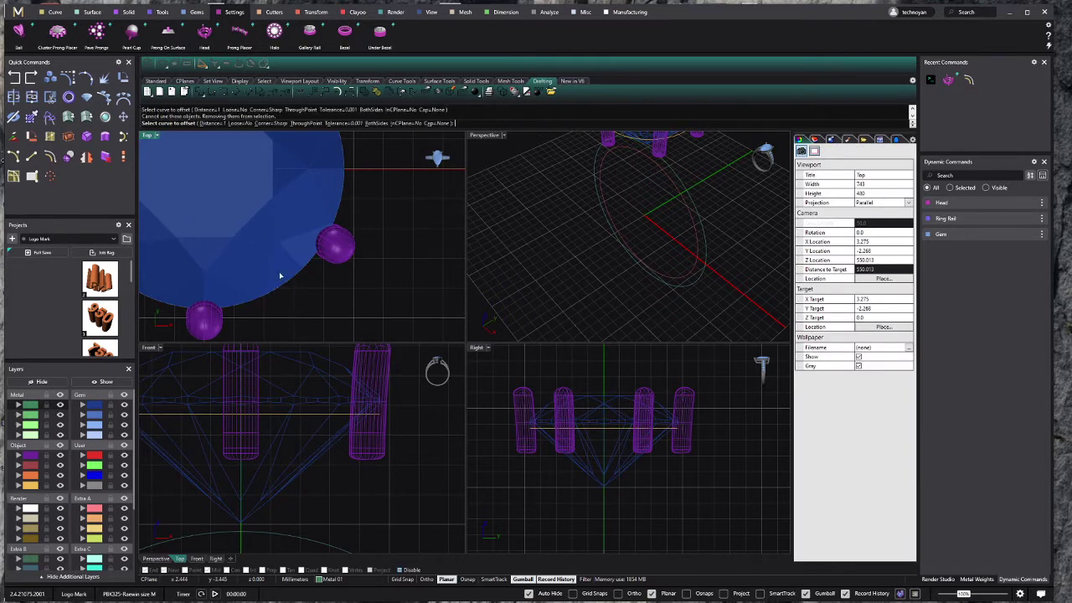
left_click(287, 303)
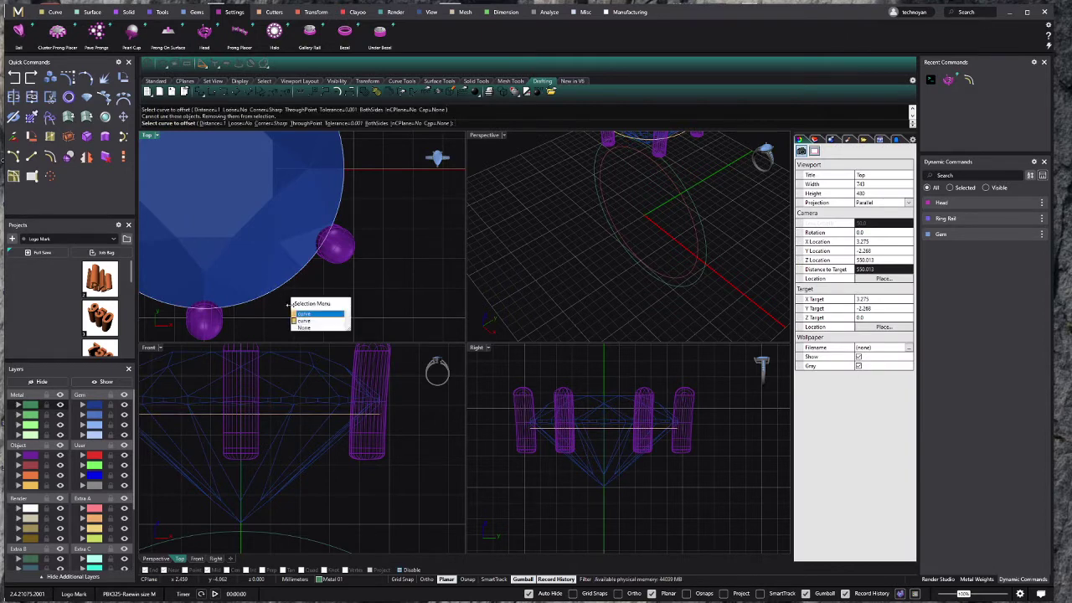
left_click(303, 313)
key("Escape")
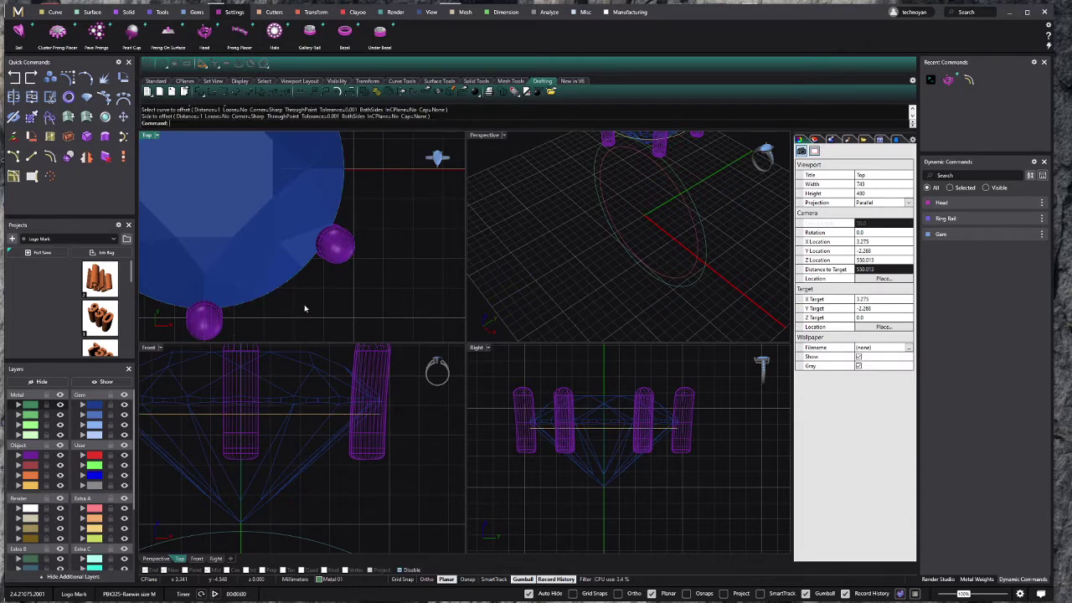
Step: Retry offsetting the diamond's girdle outline curve, picking it from the candidate list, then cancel
scroll(305, 309, "down", 4)
key("Return")
scroll(298, 312, "up", 3)
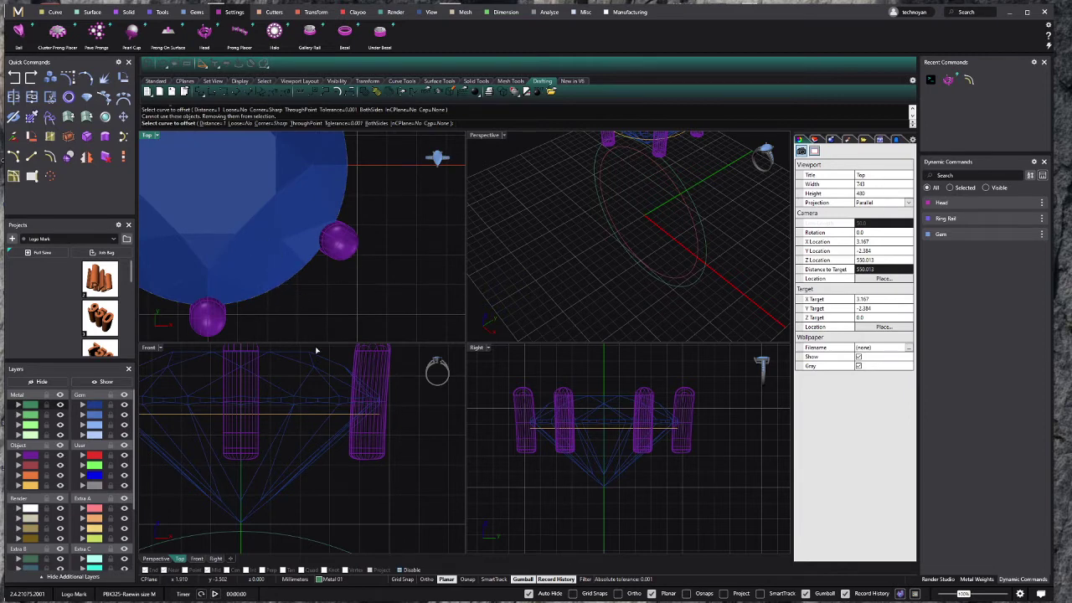
scroll(282, 280, "down", 2)
scroll(282, 280, "down", 2)
left_click(357, 438)
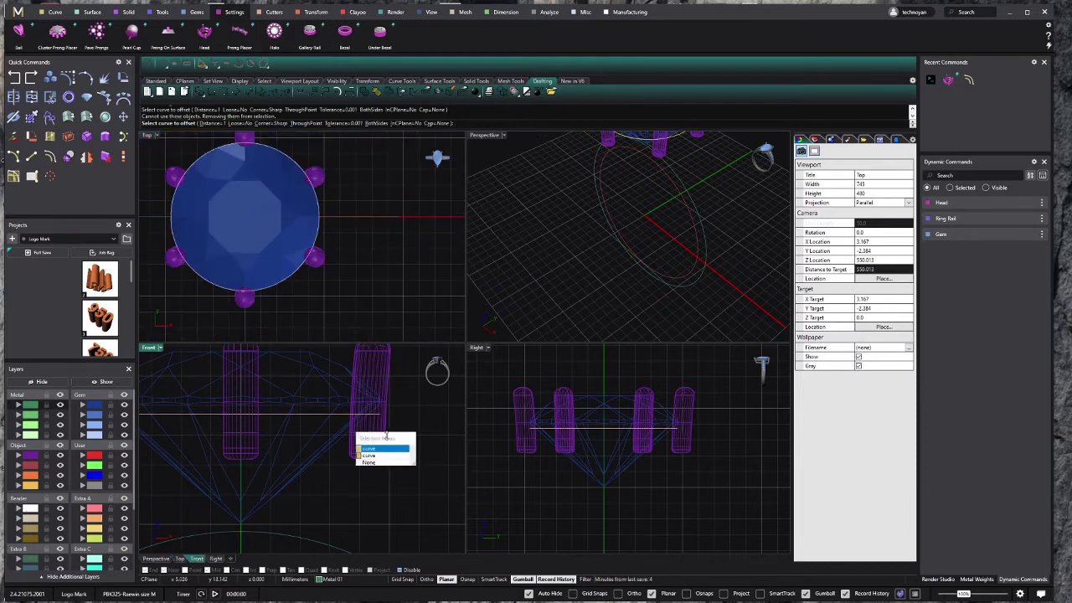
left_click_drag(386, 437, 411, 504)
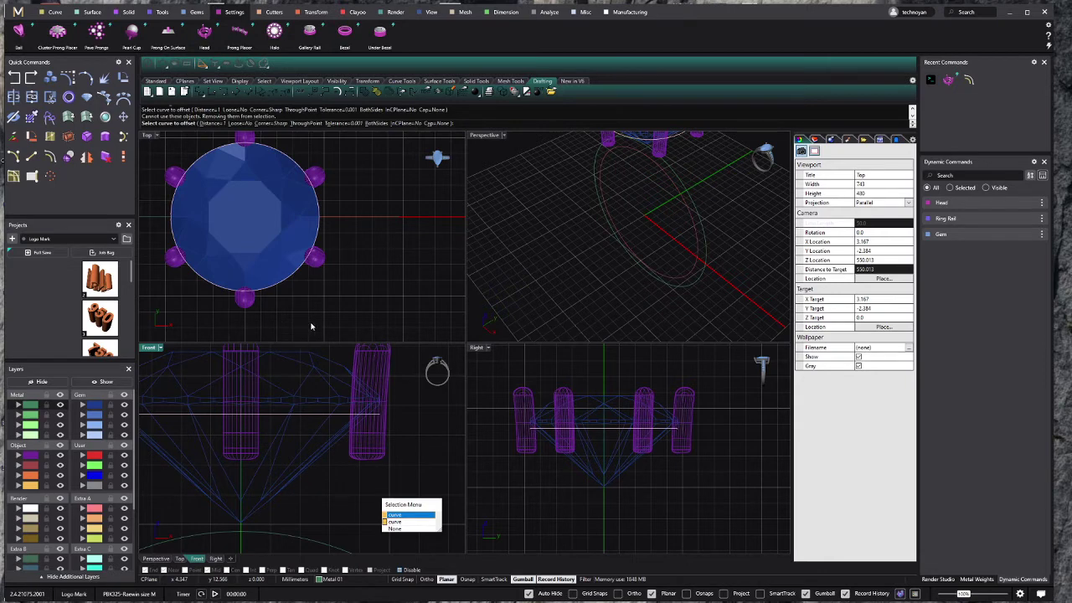
key("Escape")
scroll(282, 293, "up", 3)
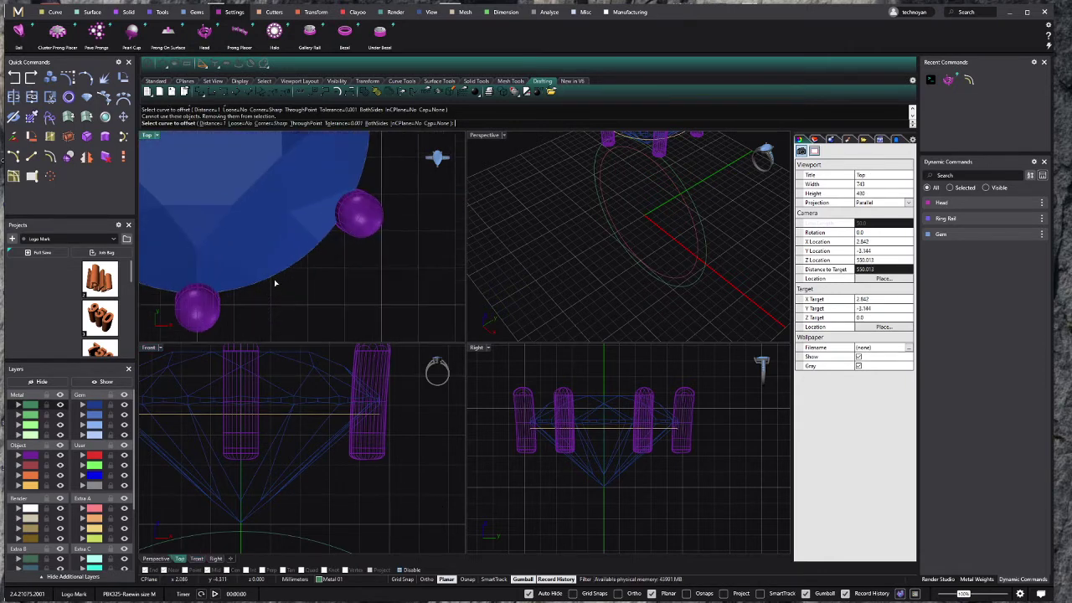
left_click(274, 280)
left_click(305, 303)
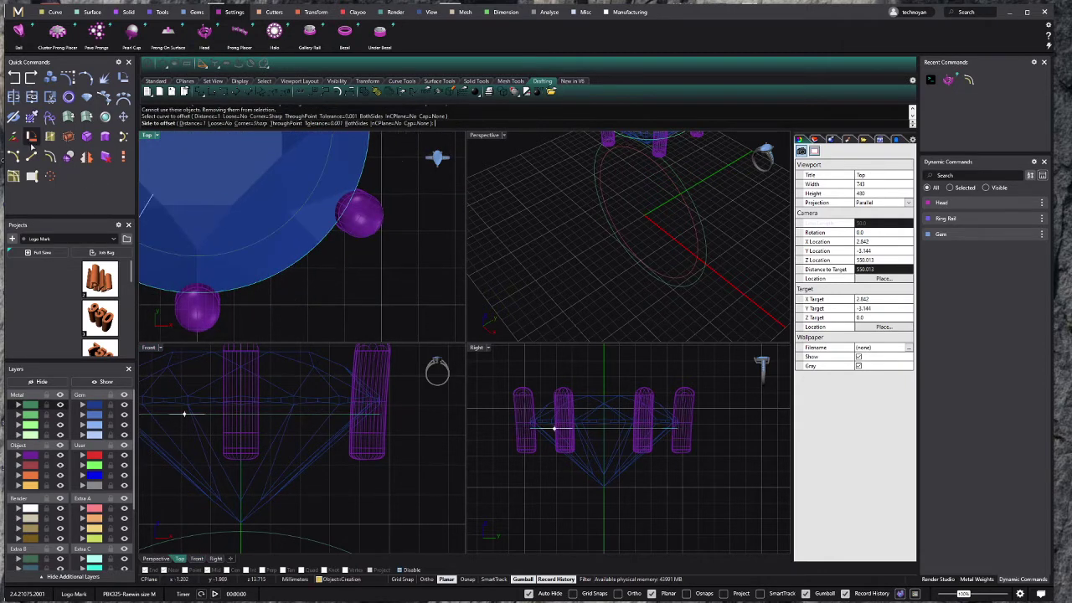
left_click(280, 286)
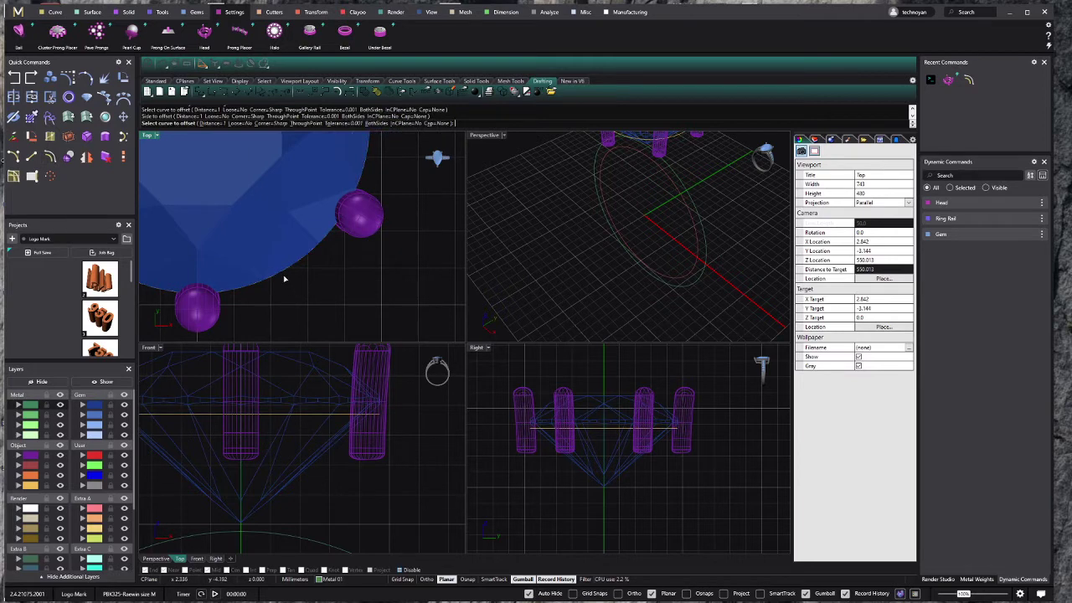
key("Escape")
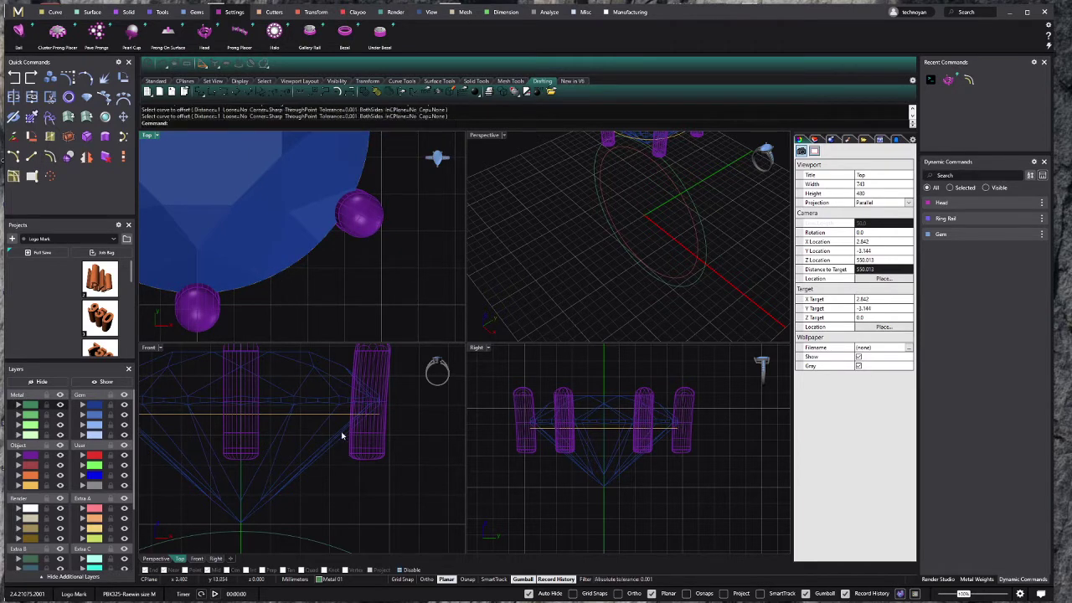
Step: Lower the closed girdle curve about 0.17 mm, trial-move the diamond, then reselect the curve
left_click(345, 419)
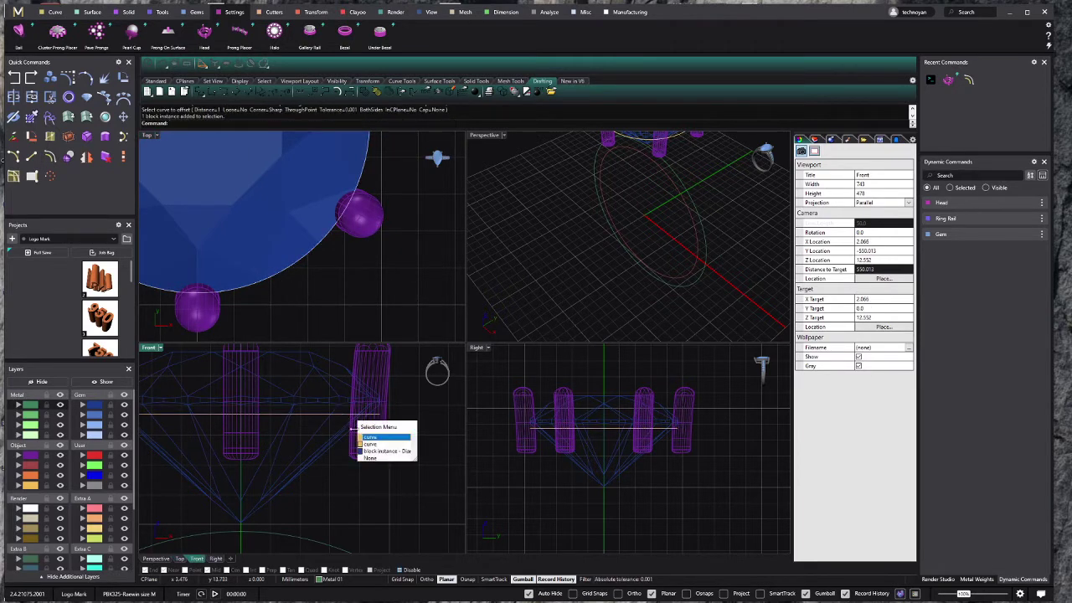
left_click(368, 437)
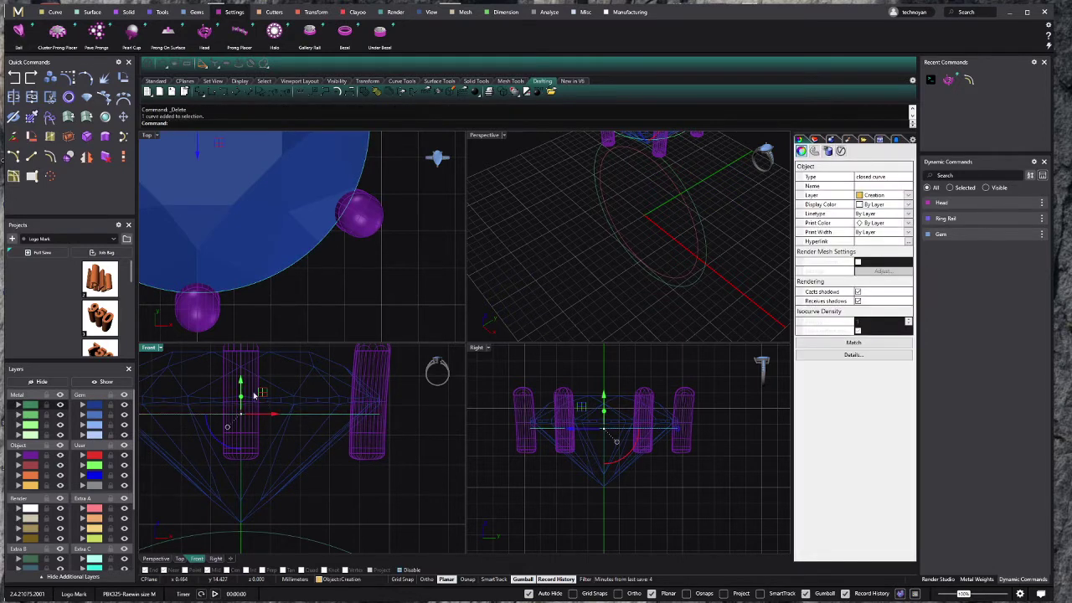
left_click_drag(240, 386, 241, 400)
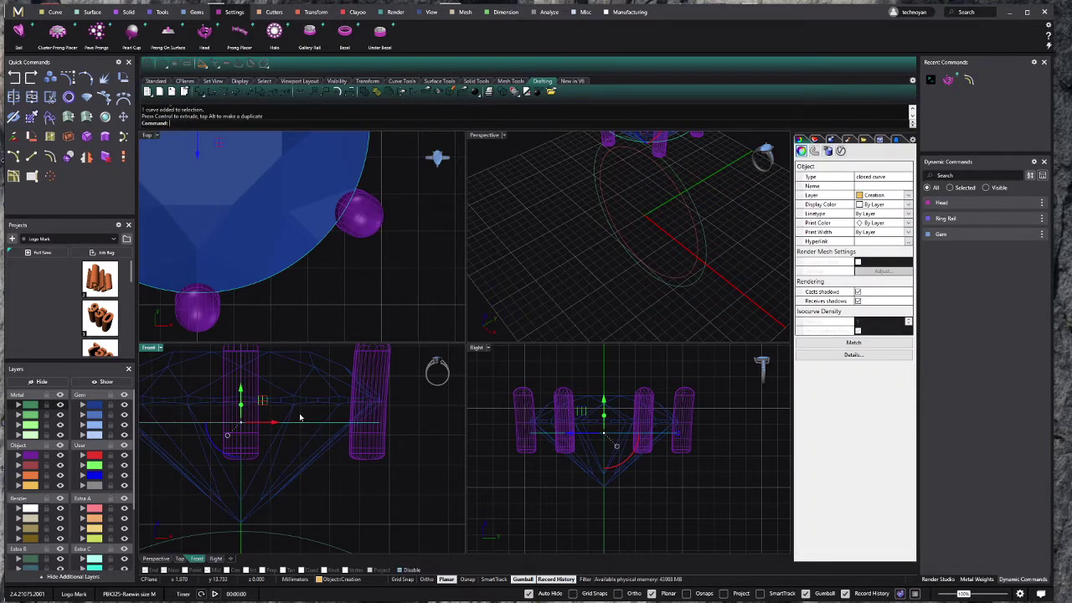
left_click(298, 412)
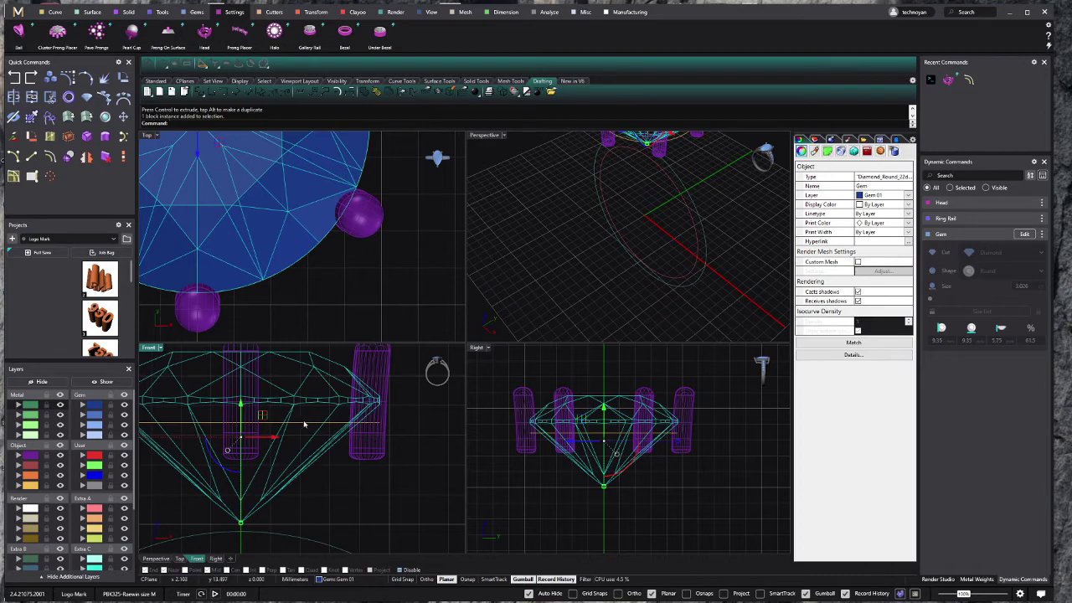
mouse_move(241, 408)
left_mouse_down()
mouse_move(242, 427)
mouse_move(242, 409)
left_mouse_up()
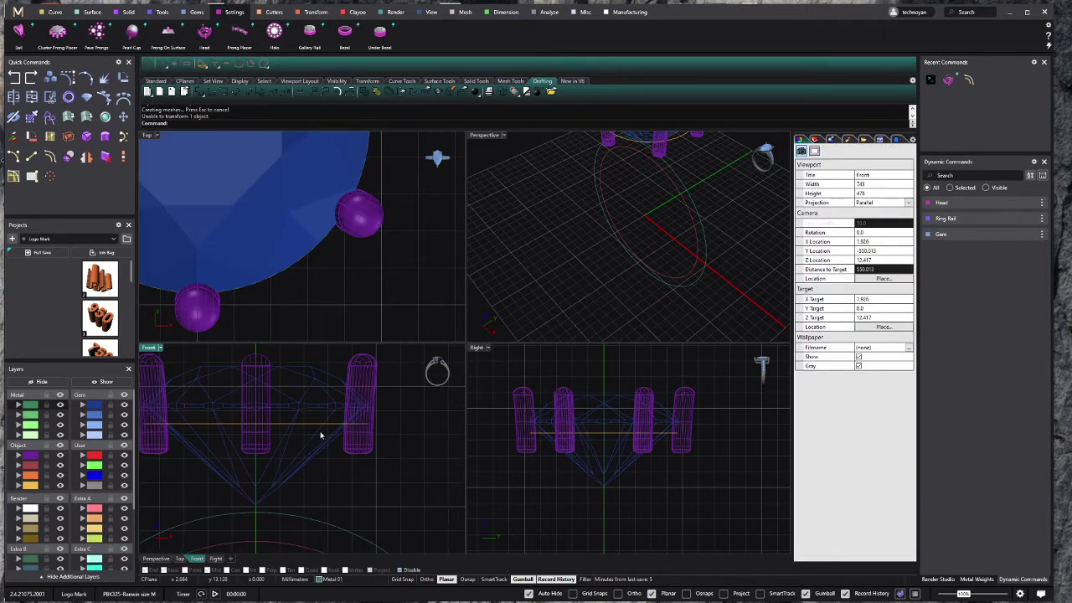
key("Escape")
scroll(341, 432, "up", 3)
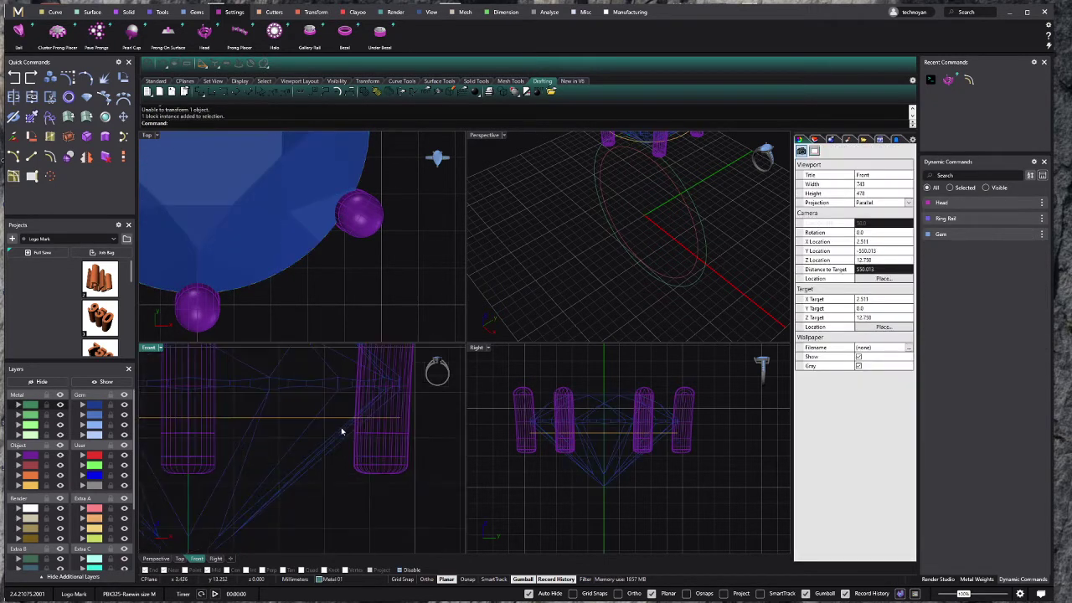
left_click(327, 313)
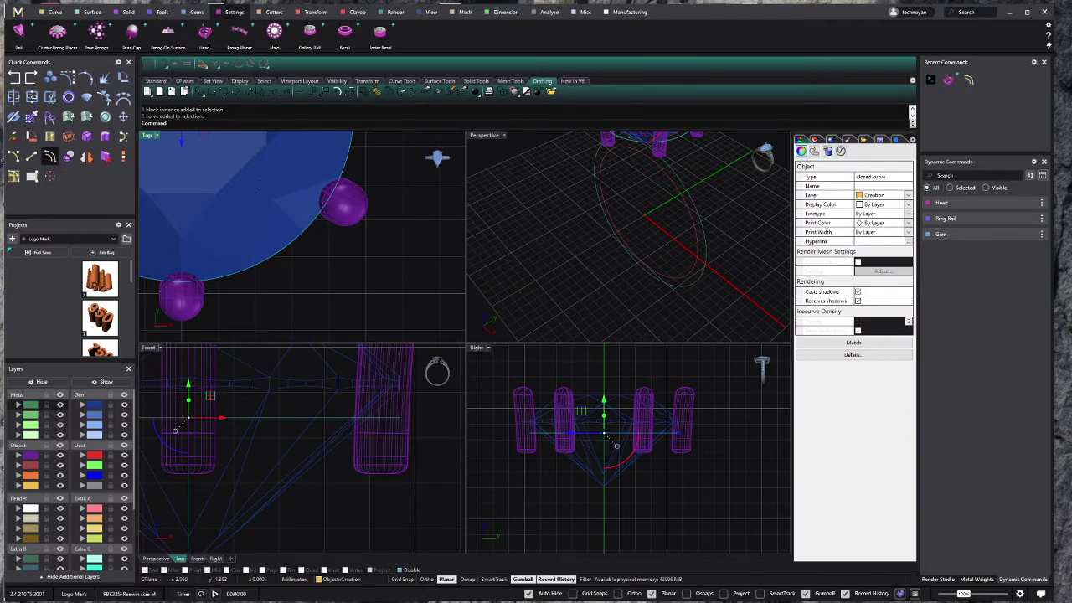
Step: Offset the girdle curve outward by 0.15, then offset the new curve outward again
left_click(50, 157)
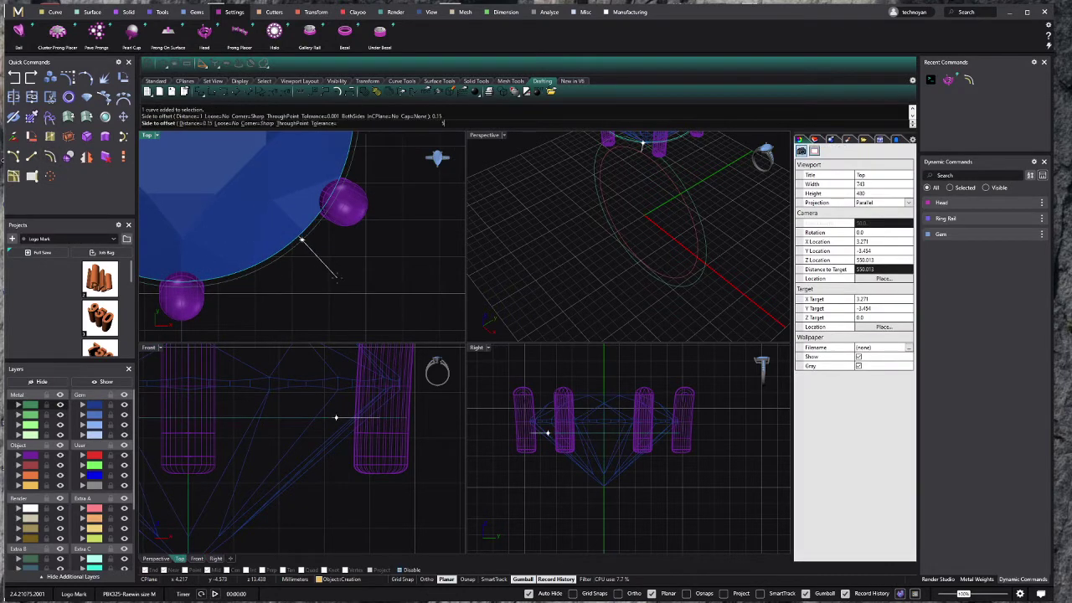
key("Return")
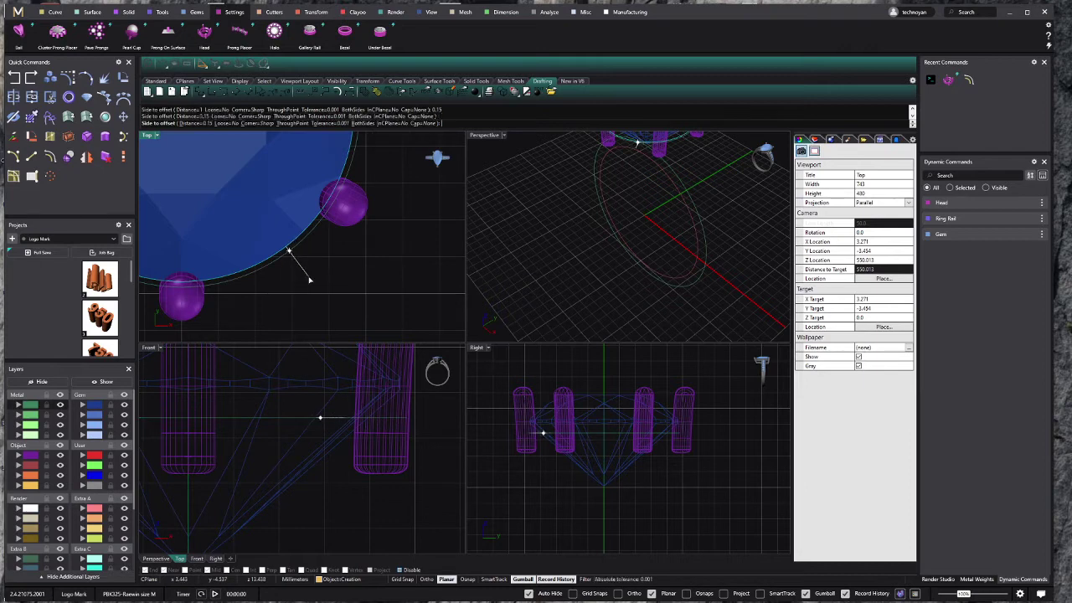
left_click(309, 279)
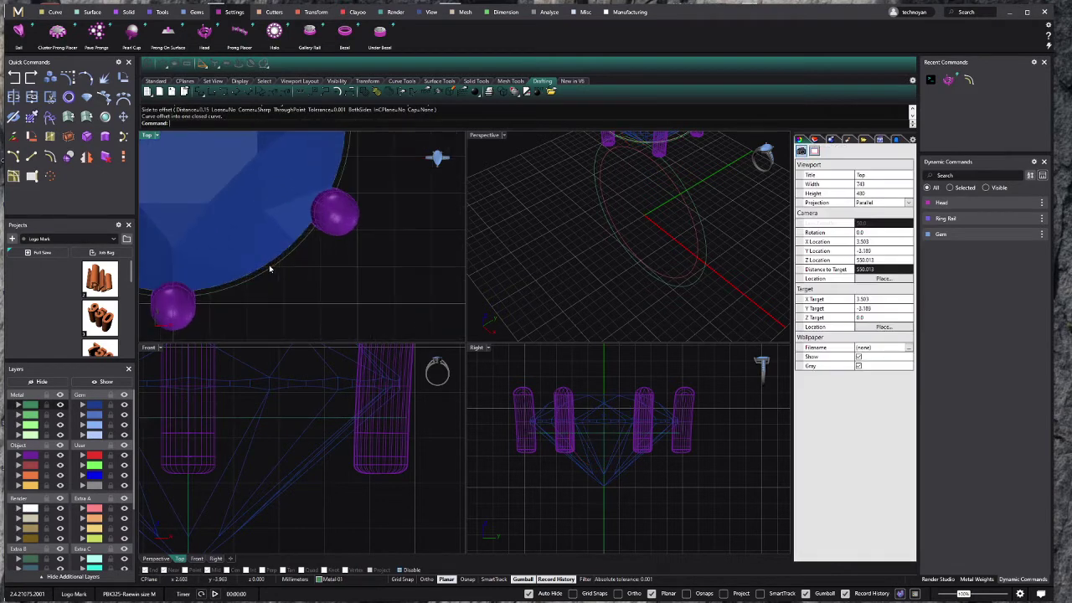
left_click(269, 269)
scroll(271, 273, "down", 1)
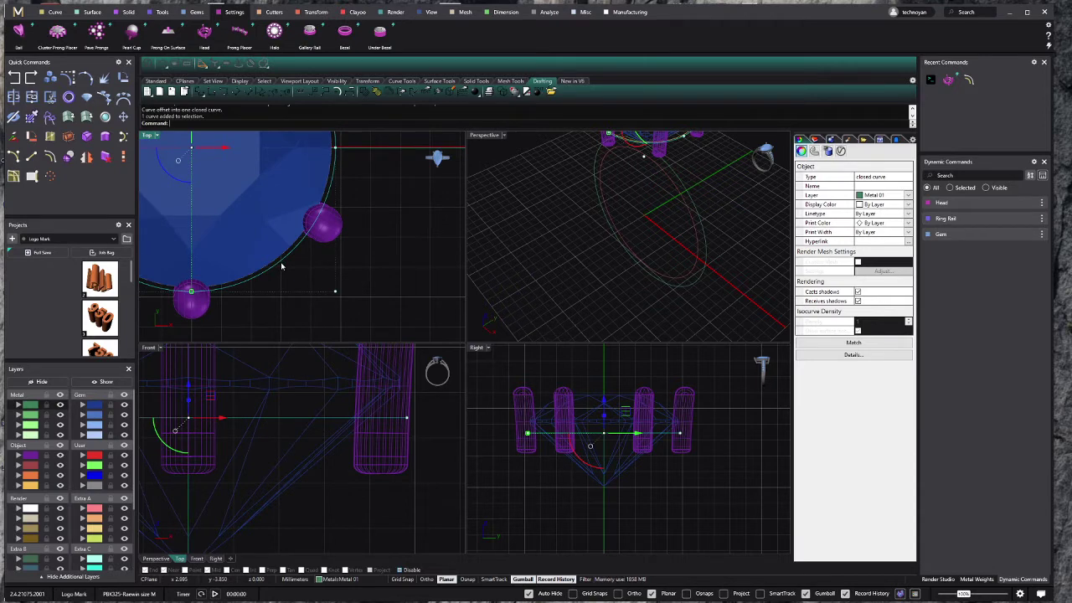
key("Return")
left_click(318, 302)
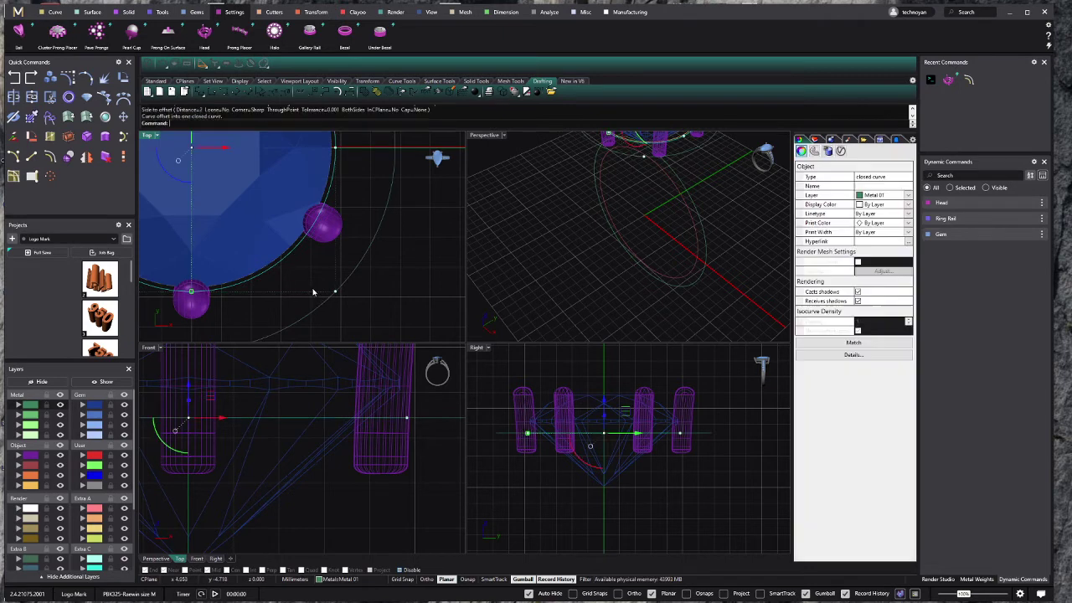
left_click(320, 303)
left_click(332, 295)
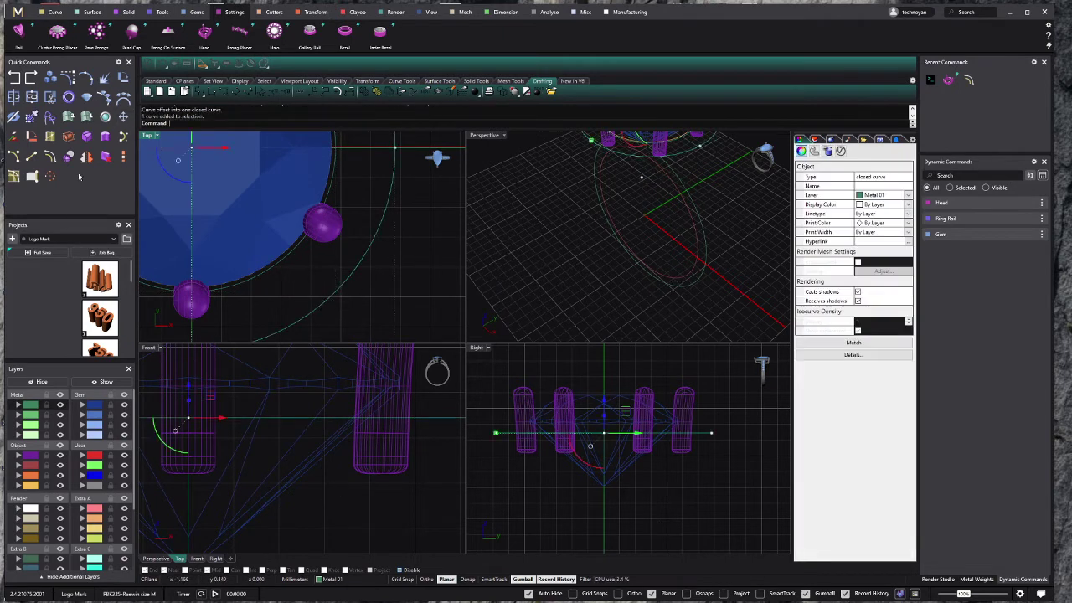
Step: Offset the outer curve a further 0.2 outward and select it in the Front view
left_click(50, 157)
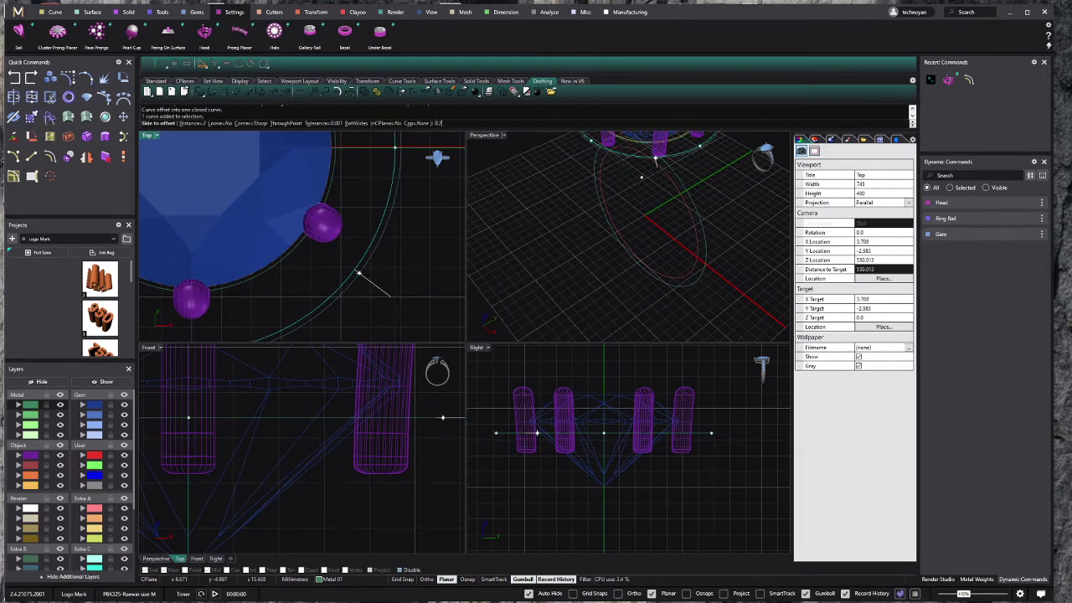
key("Return")
left_click(390, 297)
scroll(370, 376, "down", 3)
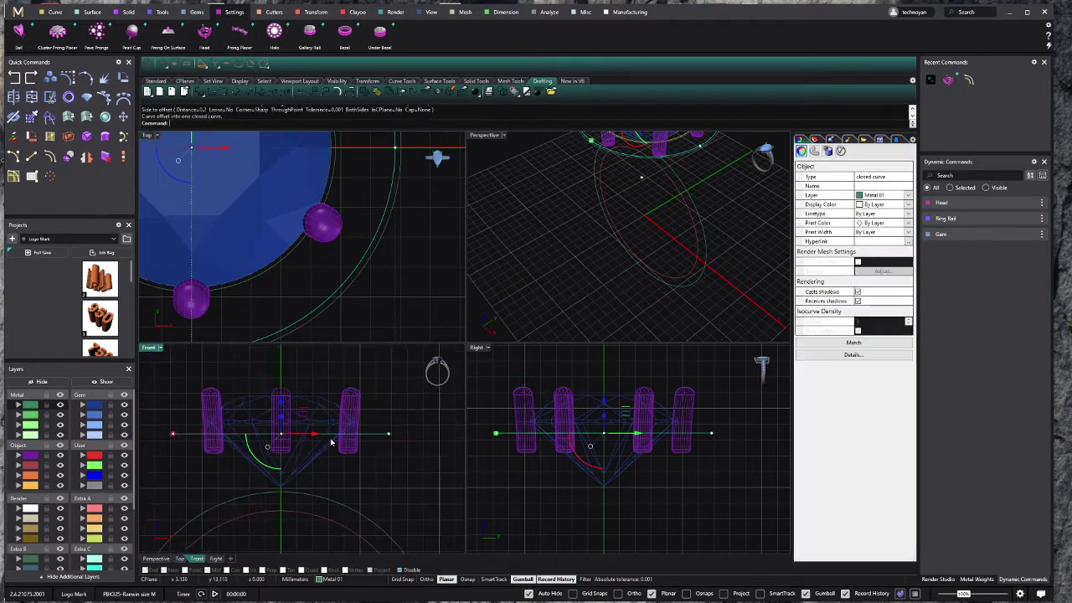
left_click(371, 375)
left_click(311, 435)
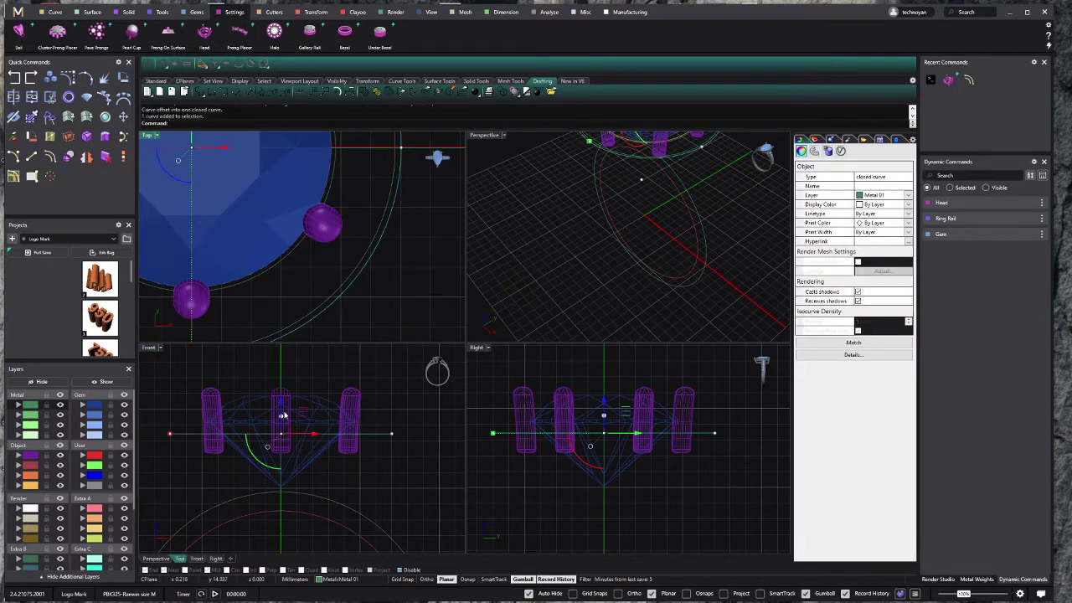
Step: Raise the offset curve, move both halo guide curves to layer User 01, and save
mouse_move(281, 419)
left_mouse_down()
mouse_move(356, 422)
mouse_move(453, 394)
left_mouse_up()
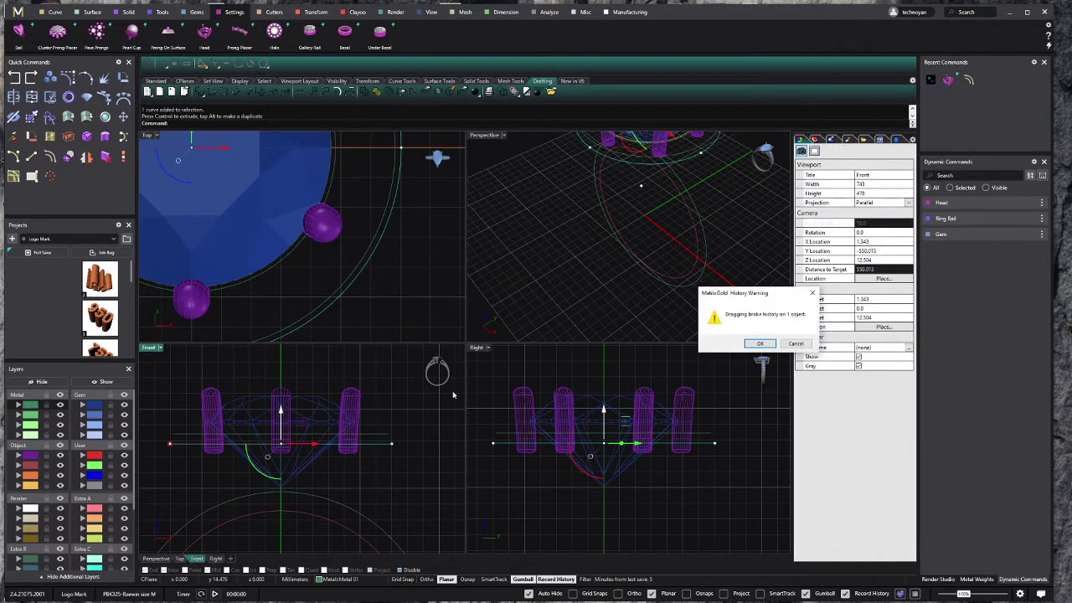
left_click(759, 343)
left_click(341, 298)
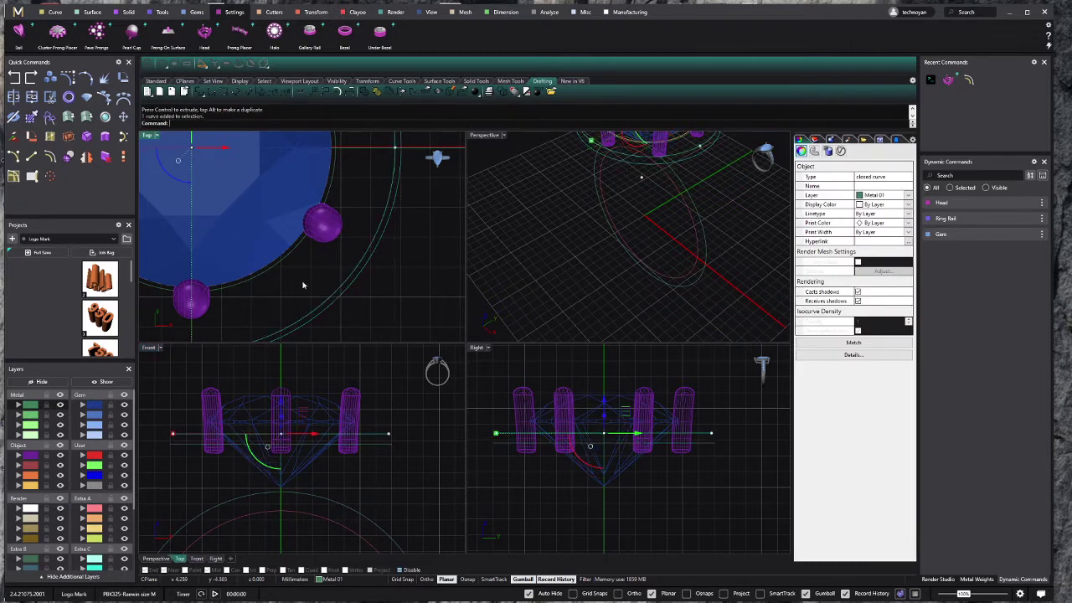
left_click(124, 457)
left_click(173, 486)
scroll(188, 473, "down", 2)
key("ctrl+s")
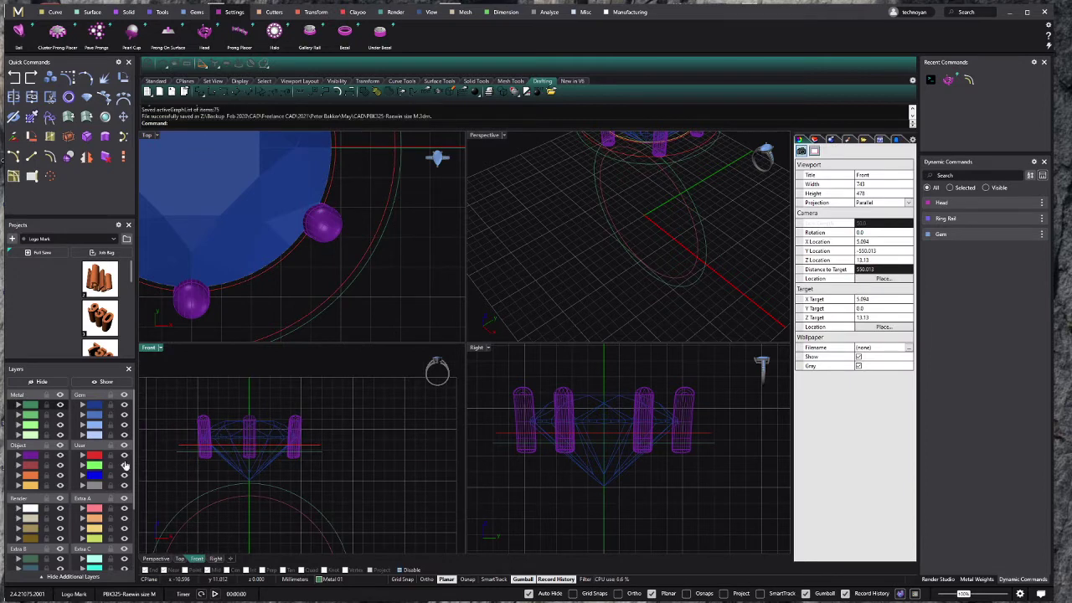
Step: Hide layer User 01 and make User 02 the current layer
left_click(124, 457)
left_click(97, 467)
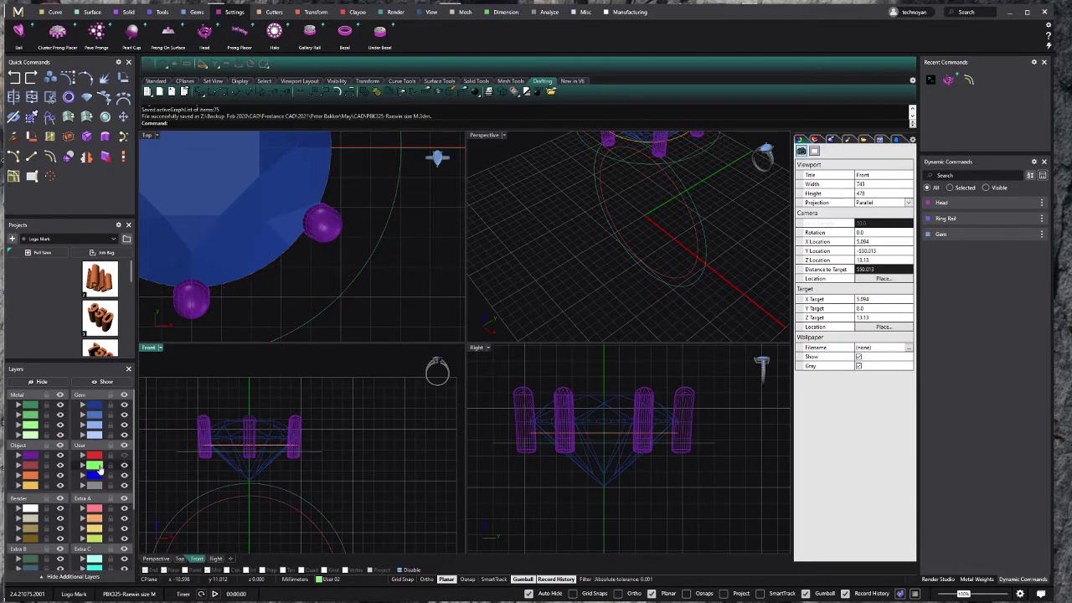
left_click(124, 457)
left_click(124, 457)
scroll(298, 477, "up", 5)
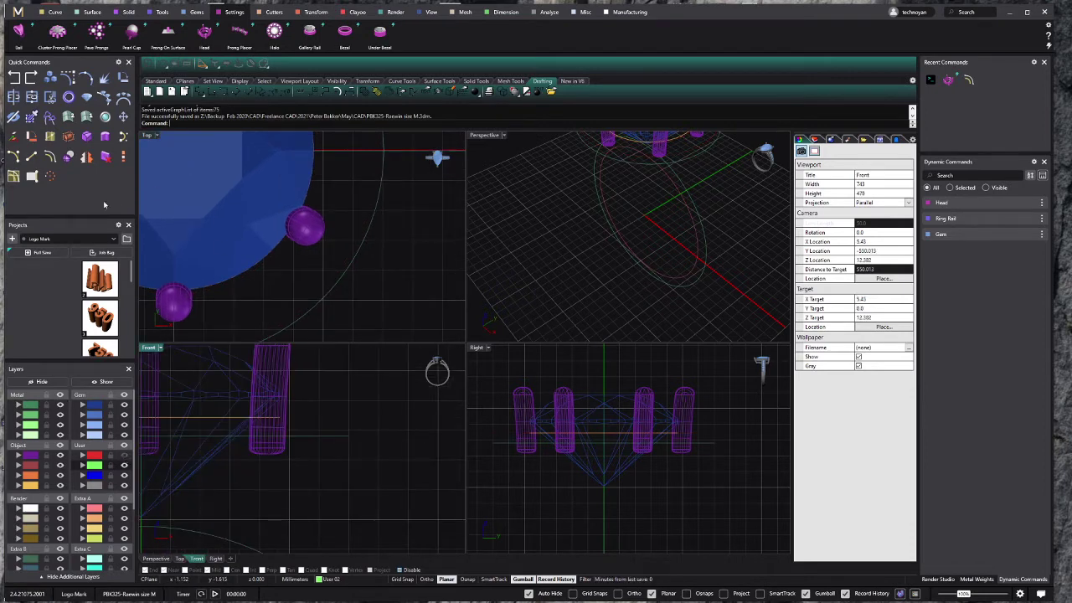
Step: With Osnap on, draw a bent polyline from the prong's edge outward and down
left_click(53, 13)
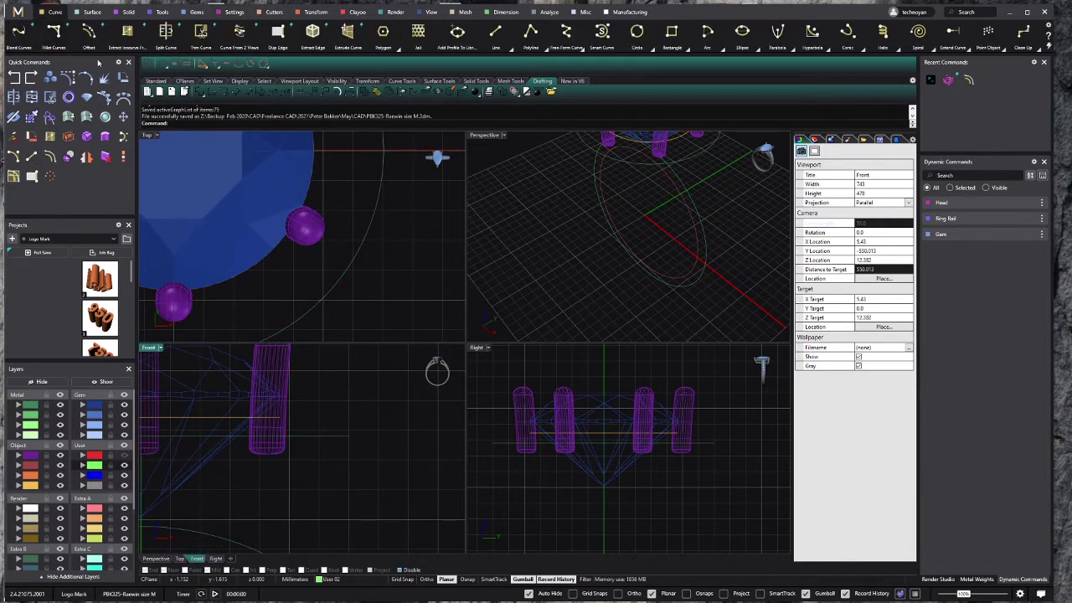
left_click(530, 31)
scroll(301, 425, "up", 1)
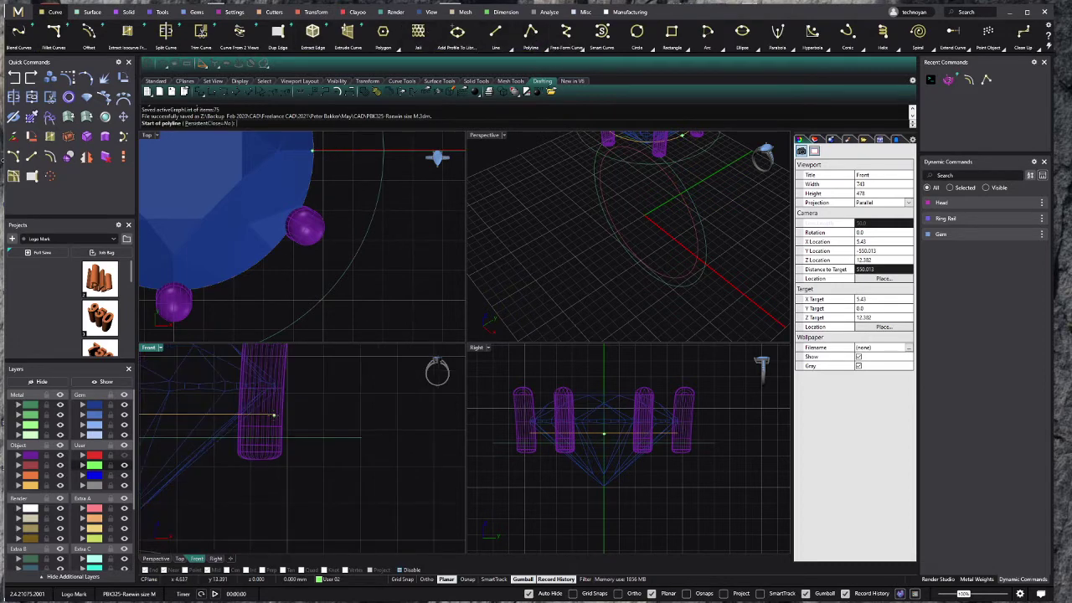
left_click(468, 580)
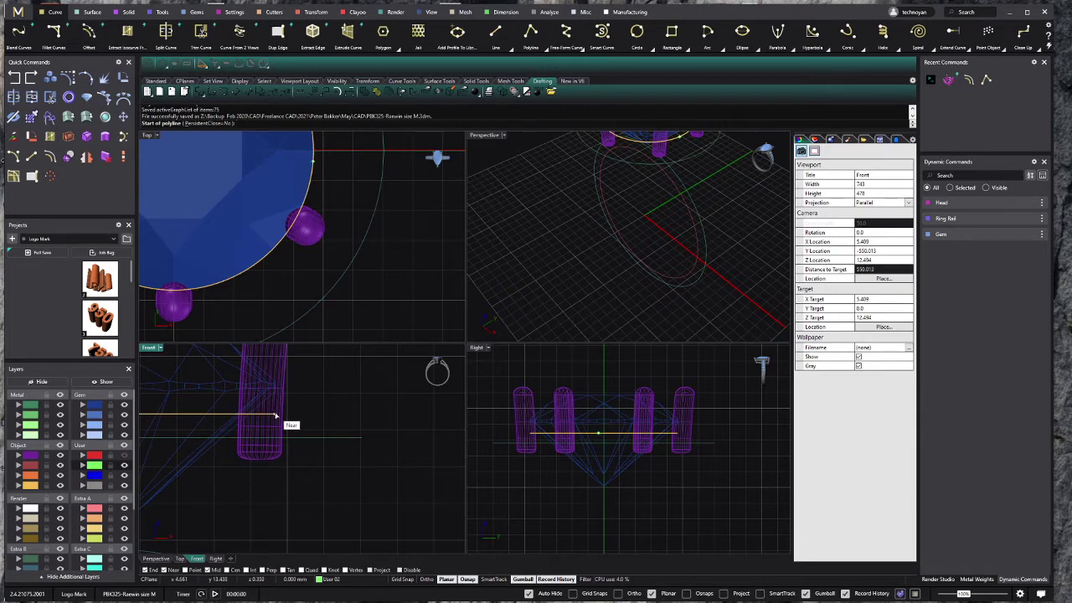
left_click(276, 415)
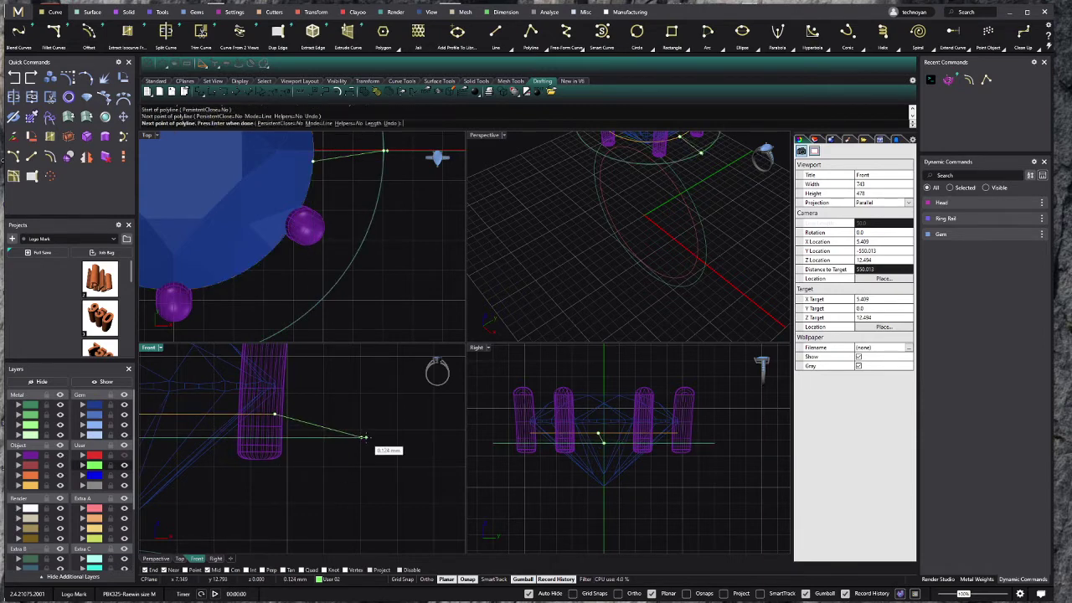
left_click(362, 436)
right_click_drag(358, 491, 350, 457)
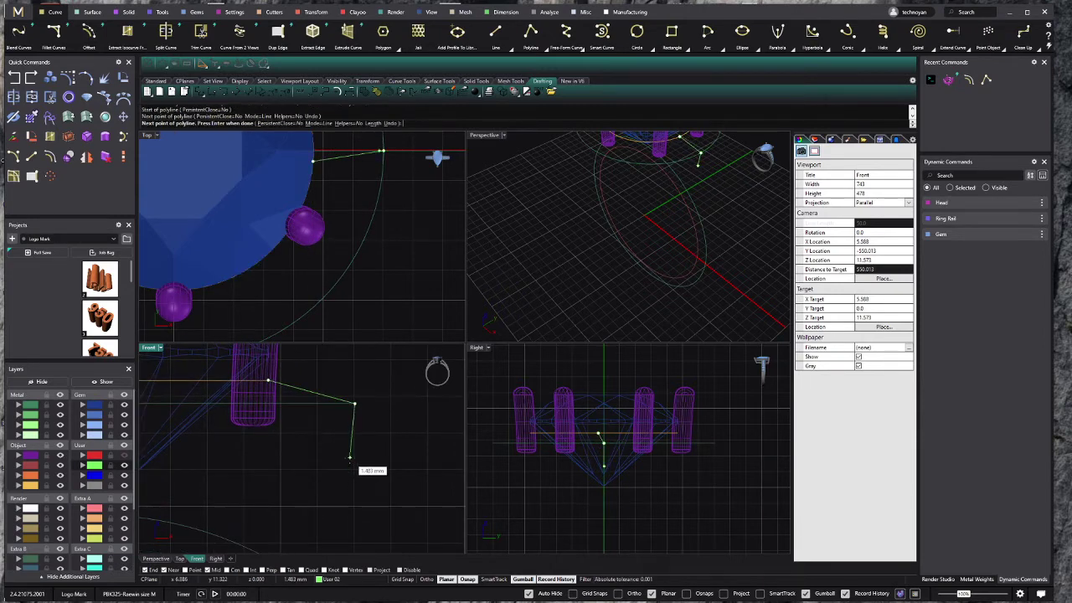
right_click(350, 457)
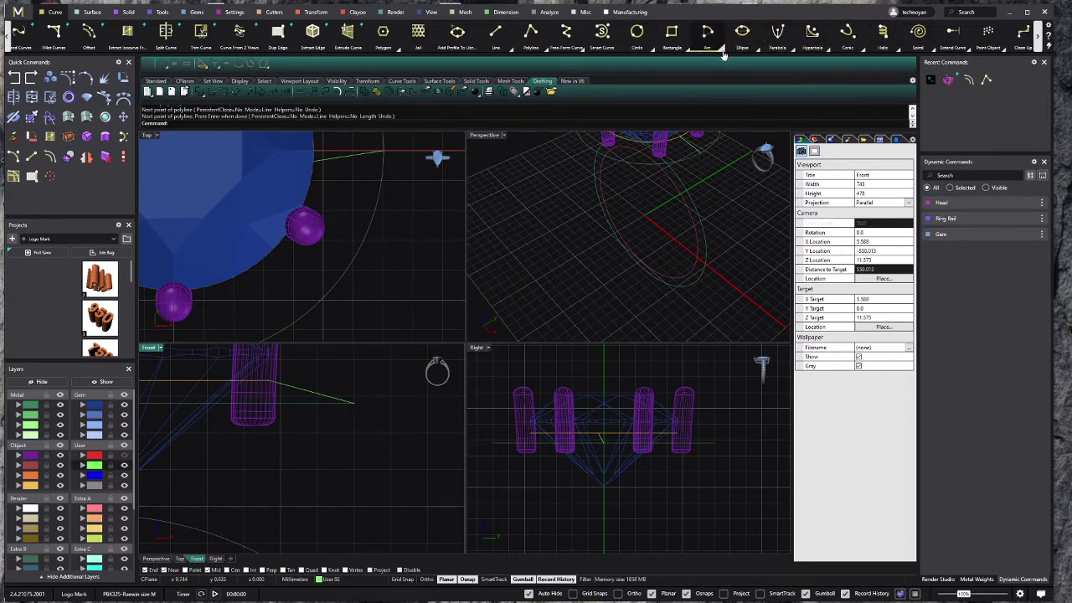
Step: Draw a 1.7 mm arc downward from the end of the bent line
left_click(709, 35)
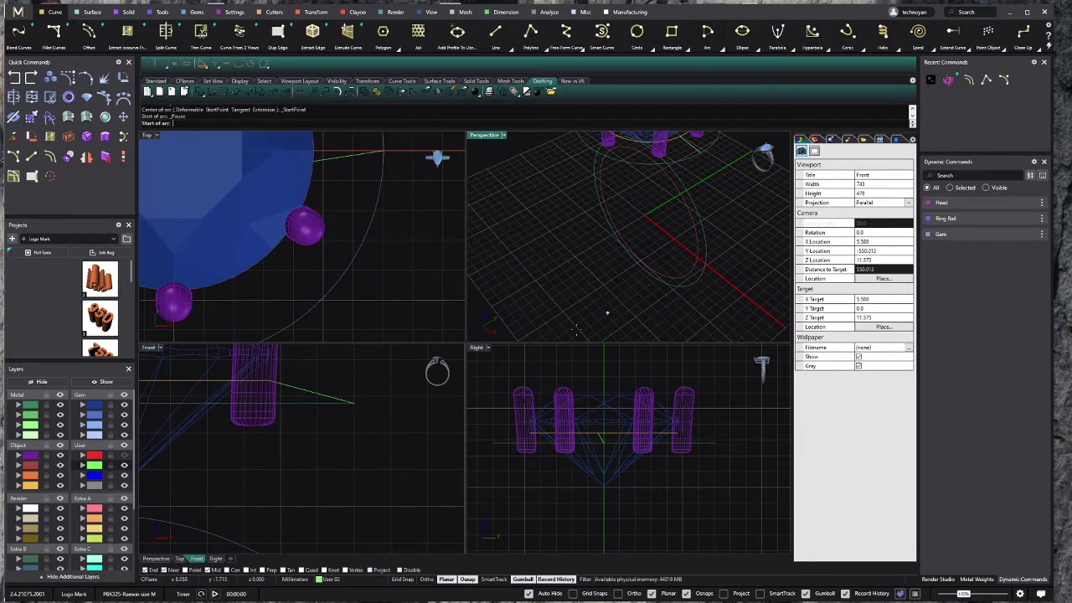
left_click(353, 404)
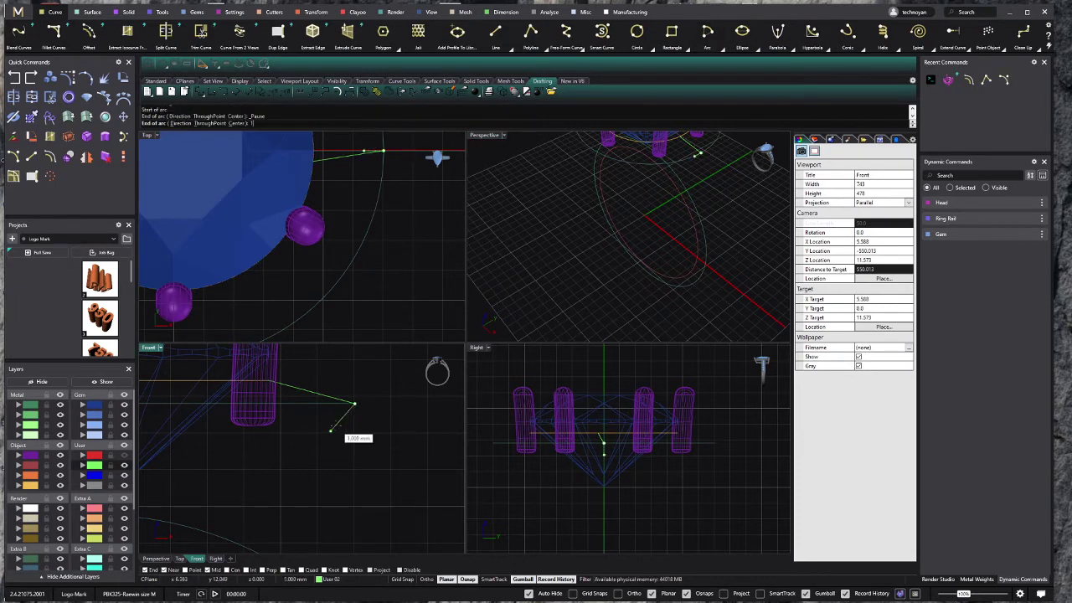
type("1.7")
key("Return")
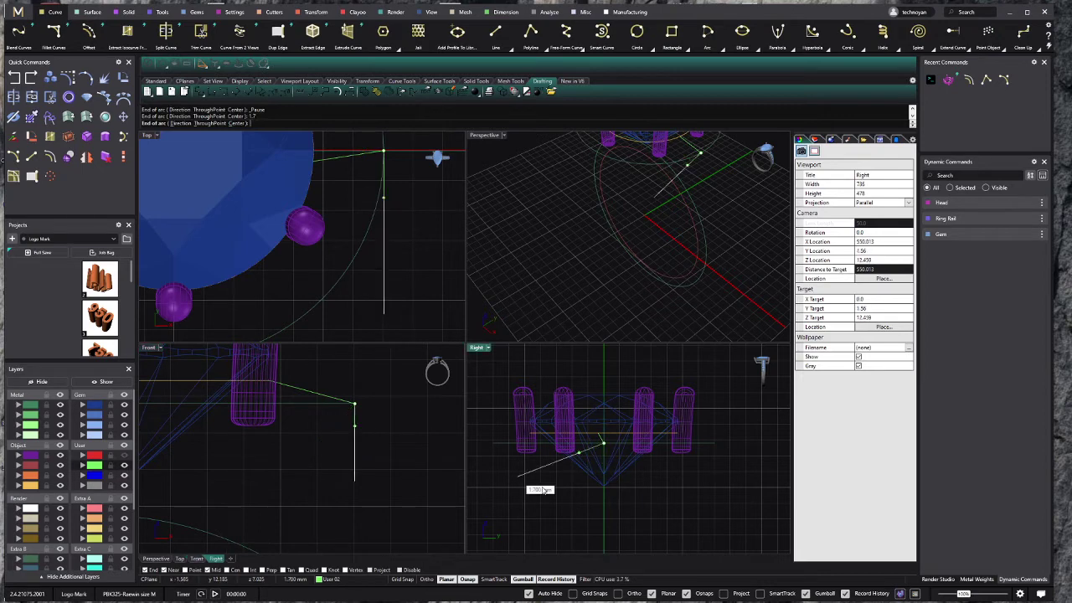
left_click(340, 515)
left_click(374, 453)
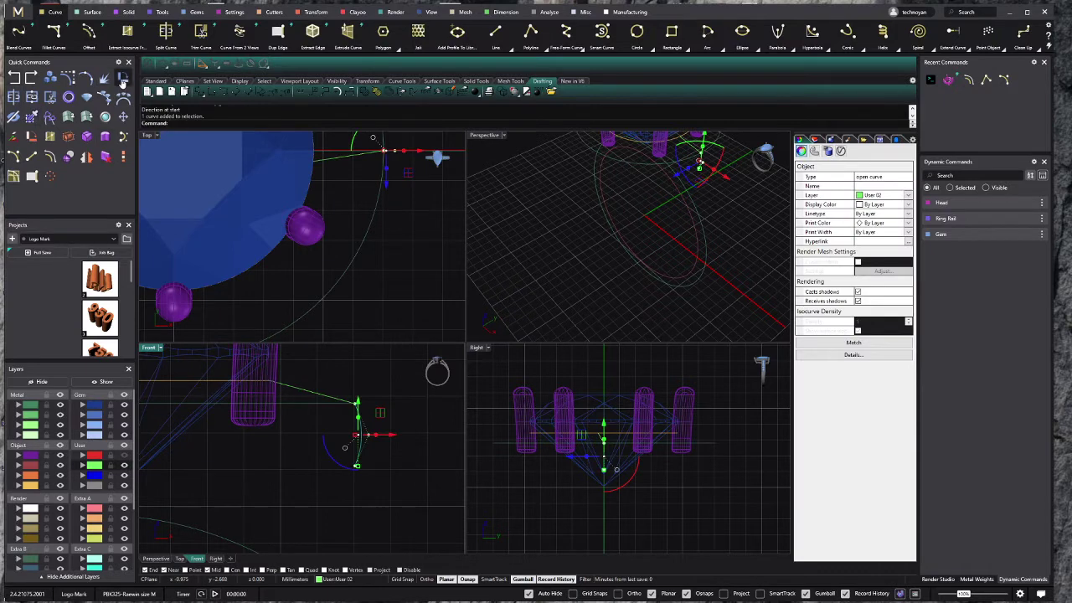
Step: Rotate the arc about its top point to tilt it outward
left_click(122, 78)
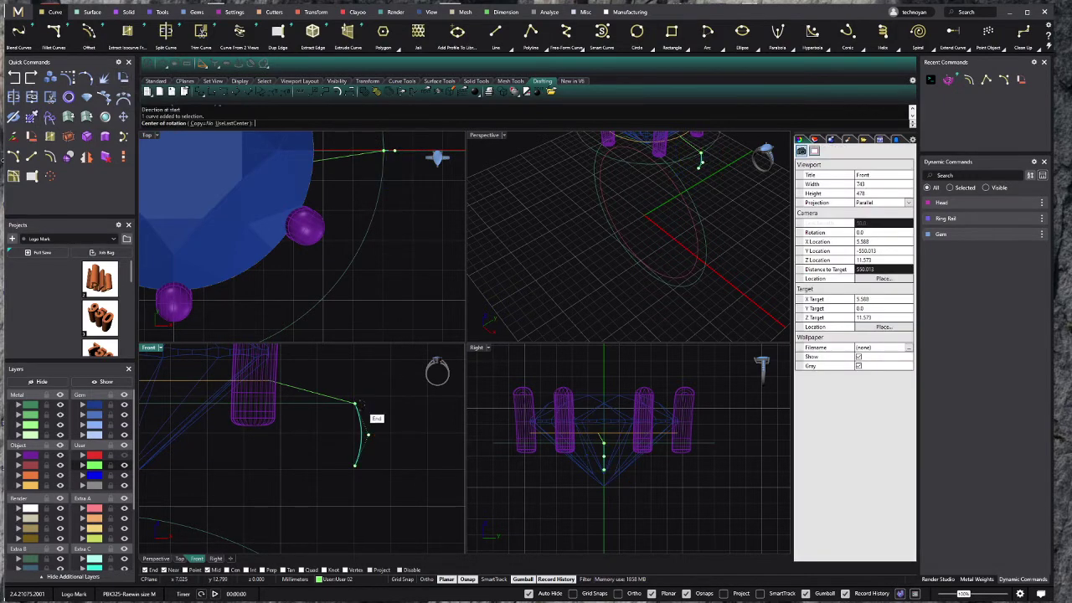
left_click(355, 406)
left_click(355, 466)
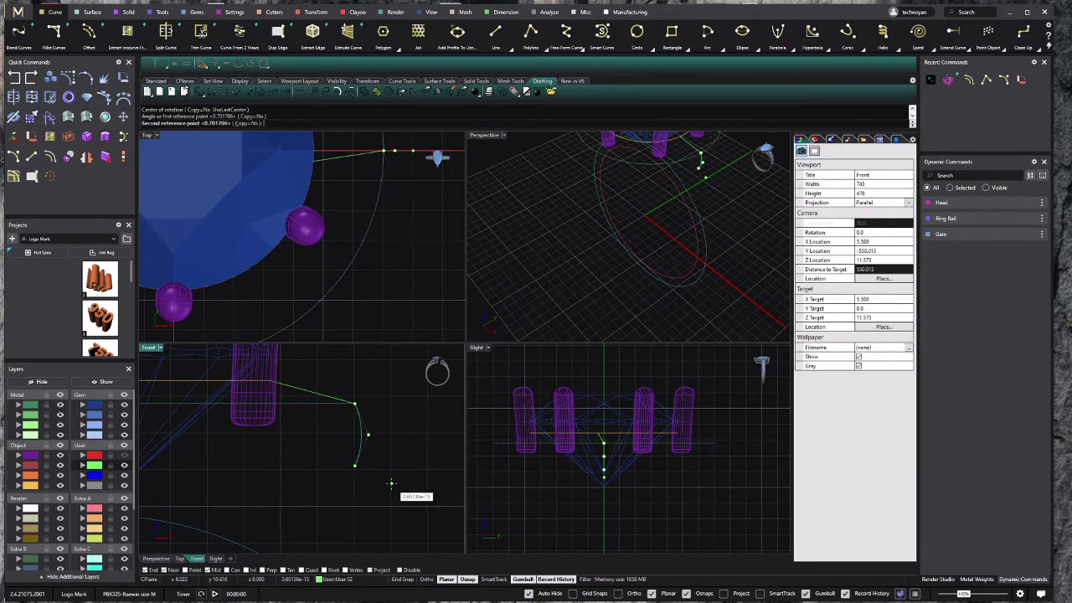
left_click(387, 502)
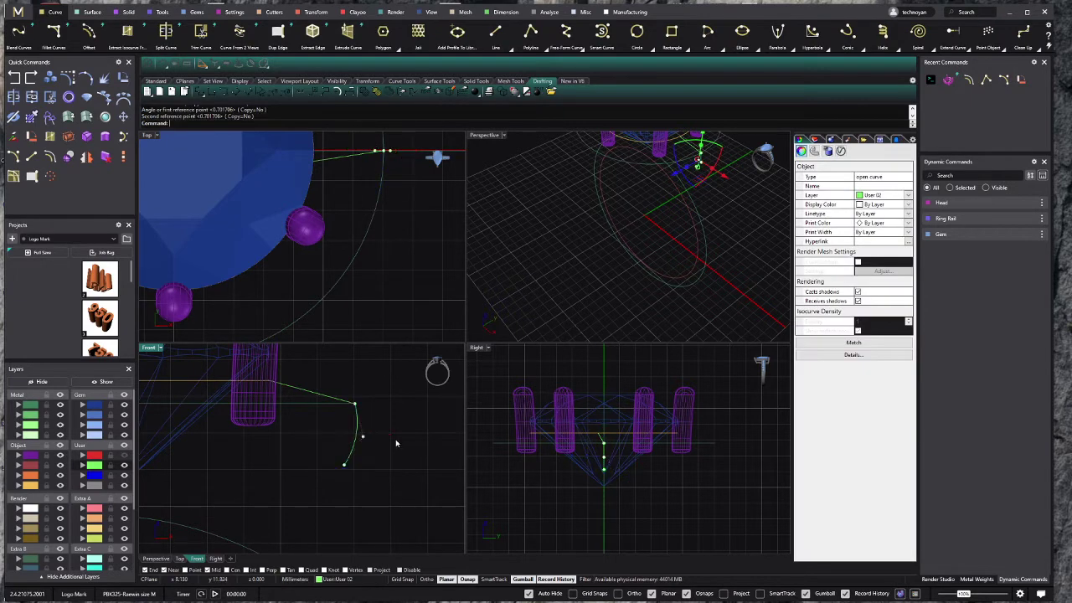
scroll(315, 391, "up", 2)
scroll(327, 411, "up", 1)
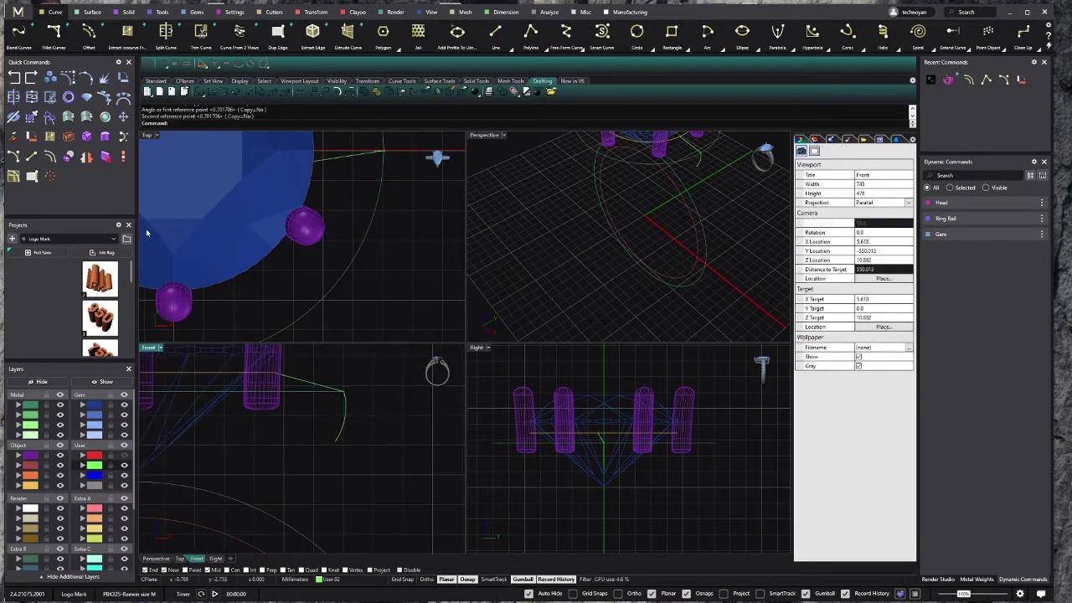
left_click(537, 39)
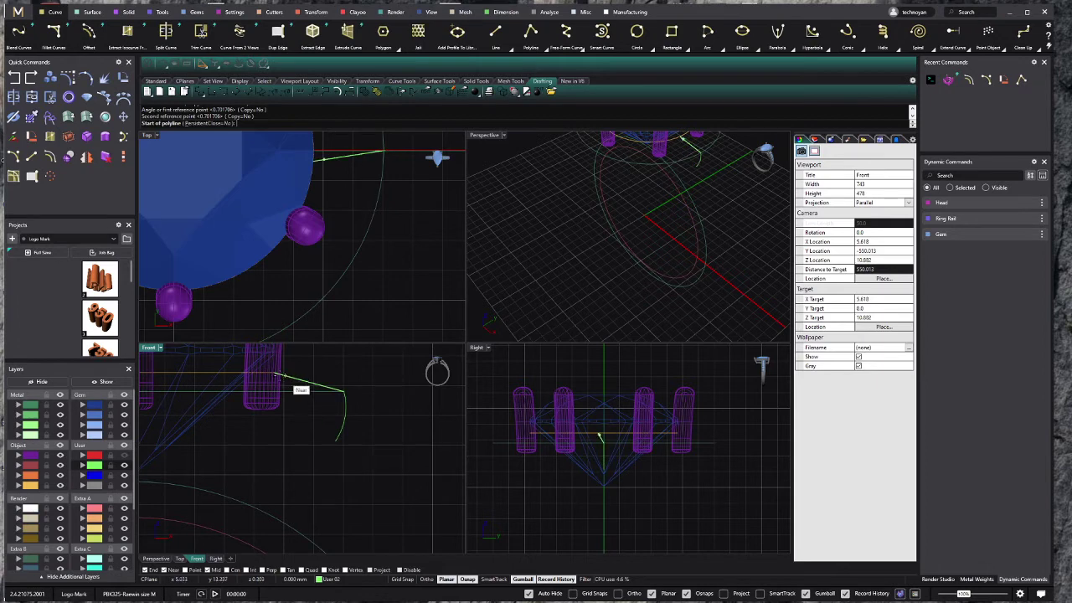
Step: Draw a closing polyline from the prong down and across to the arc's lower end
scroll(277, 377, "up", 2)
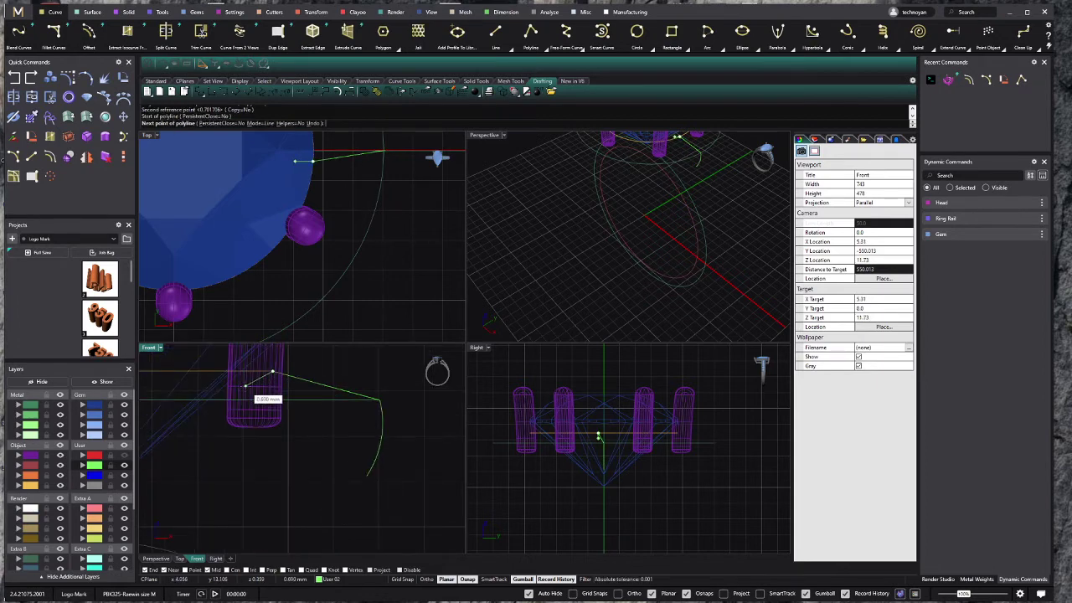
left_click(283, 384)
key("Escape")
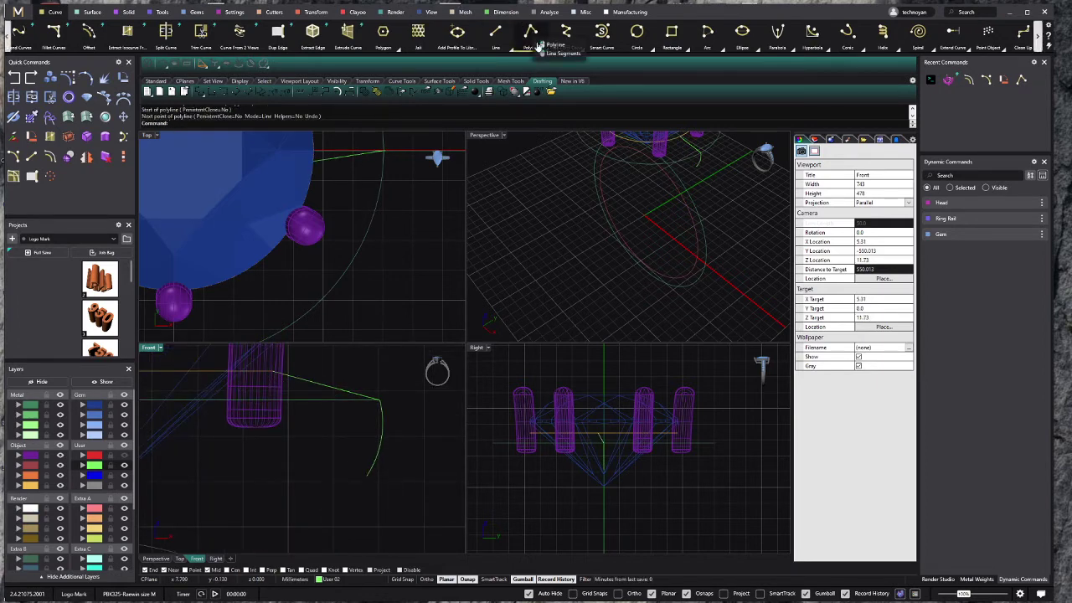
left_click(529, 33)
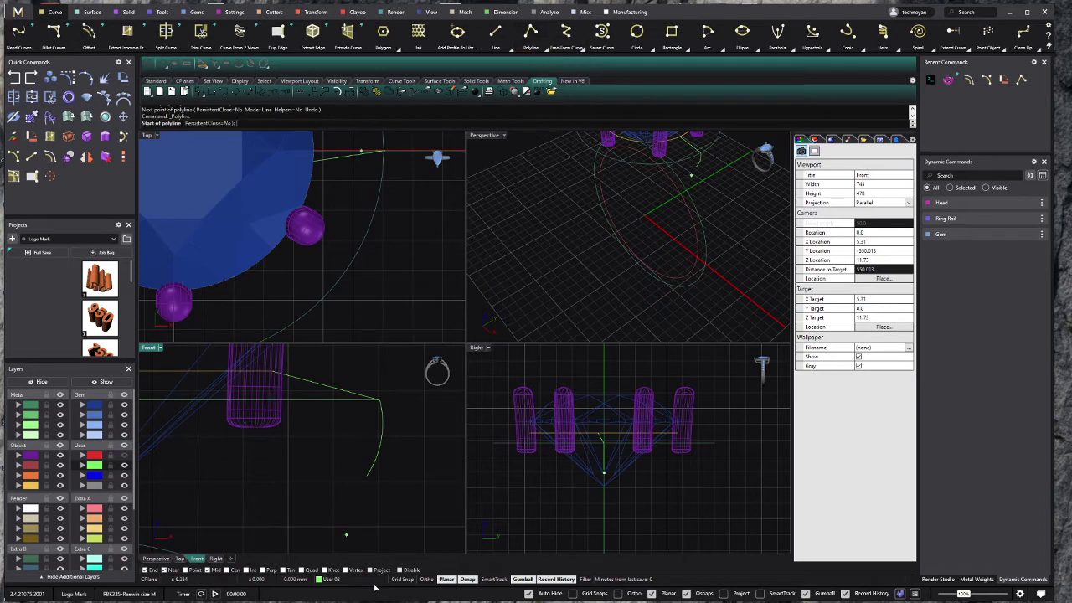
left_click(272, 371)
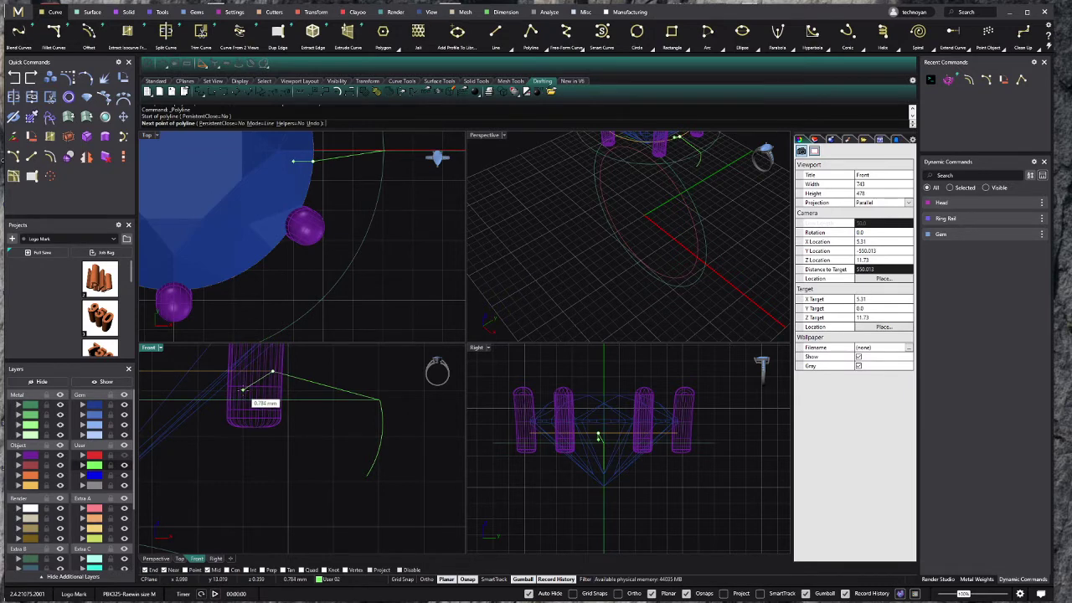
left_click(243, 389)
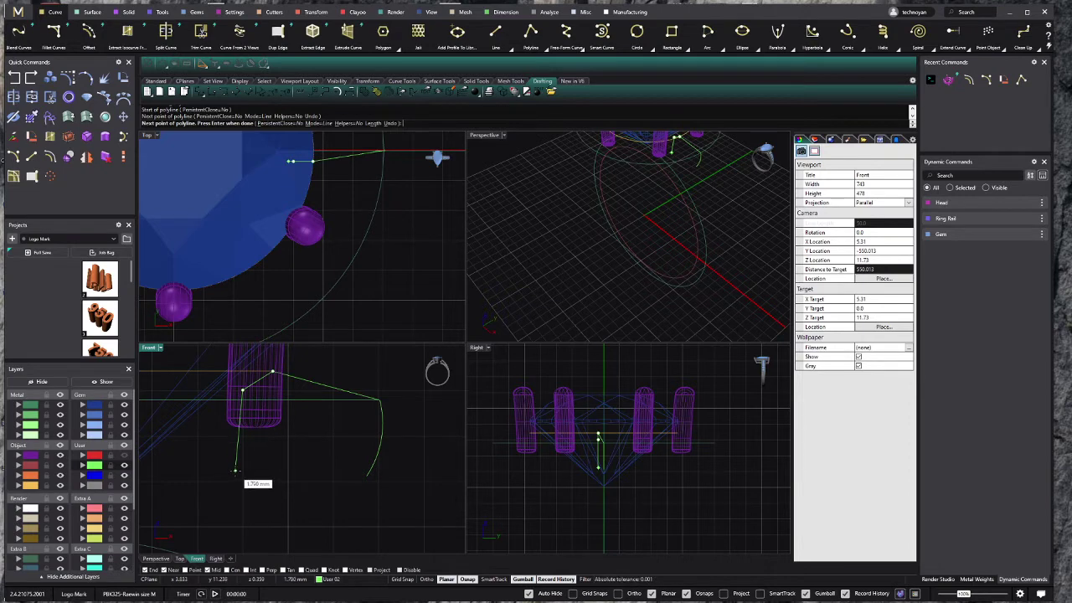
left_click(235, 471)
left_click(366, 475)
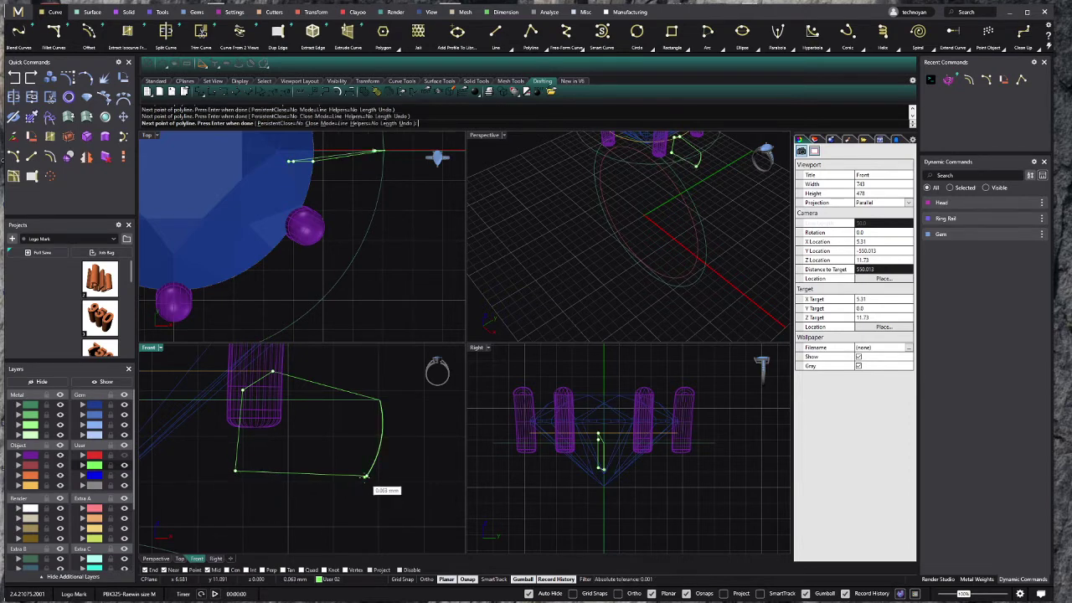
key("Return")
Step: Nudge the outline's bottom-left corner point slightly
left_click(235, 471, "ctrl+shift")
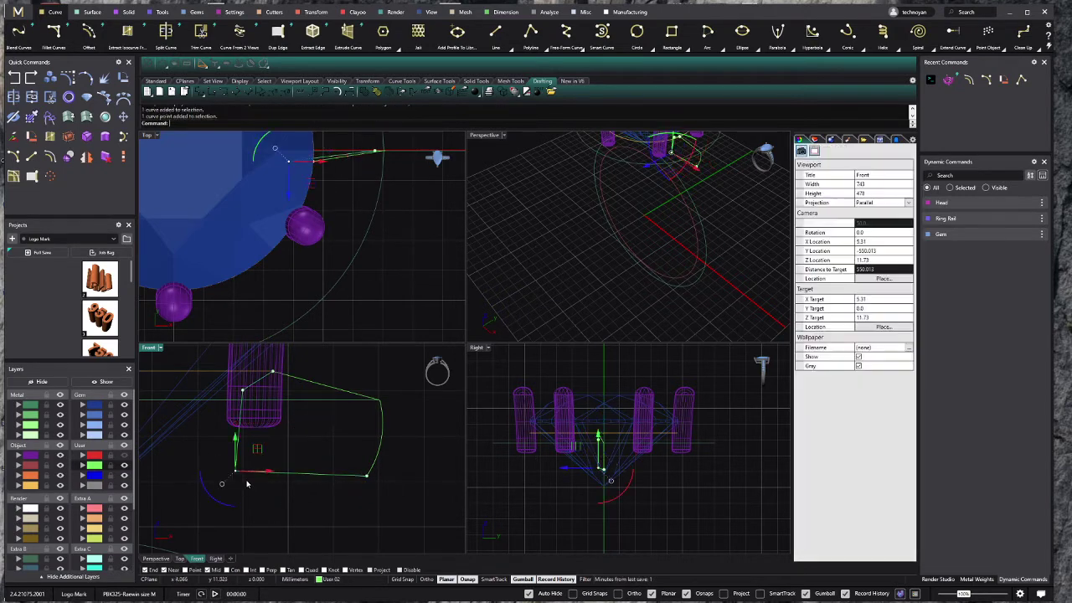
left_click_drag(235, 456, 231, 455)
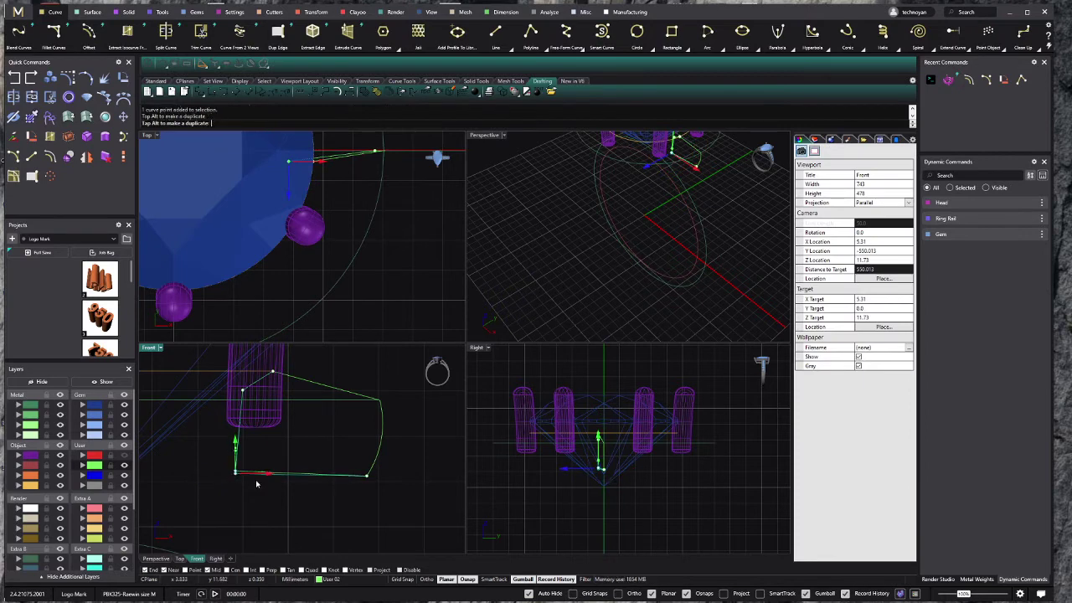
left_click(282, 491)
scroll(293, 466, "down", 3)
Step: Flatten the three profile curves onto the Front construction plane, deleting the originals
left_click_drag(356, 491, 247, 452)
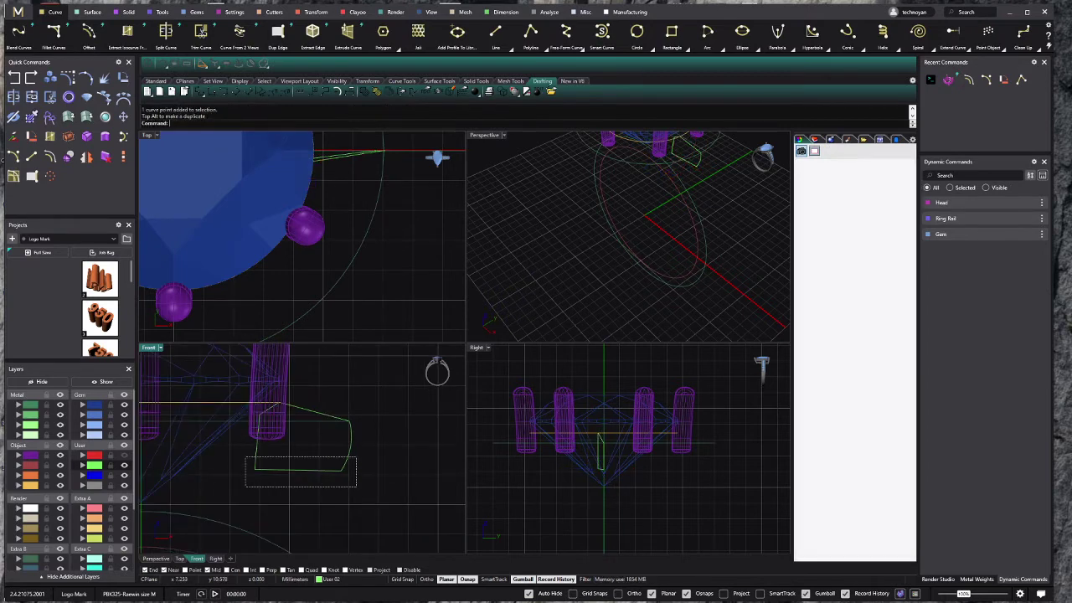
left_click(317, 413)
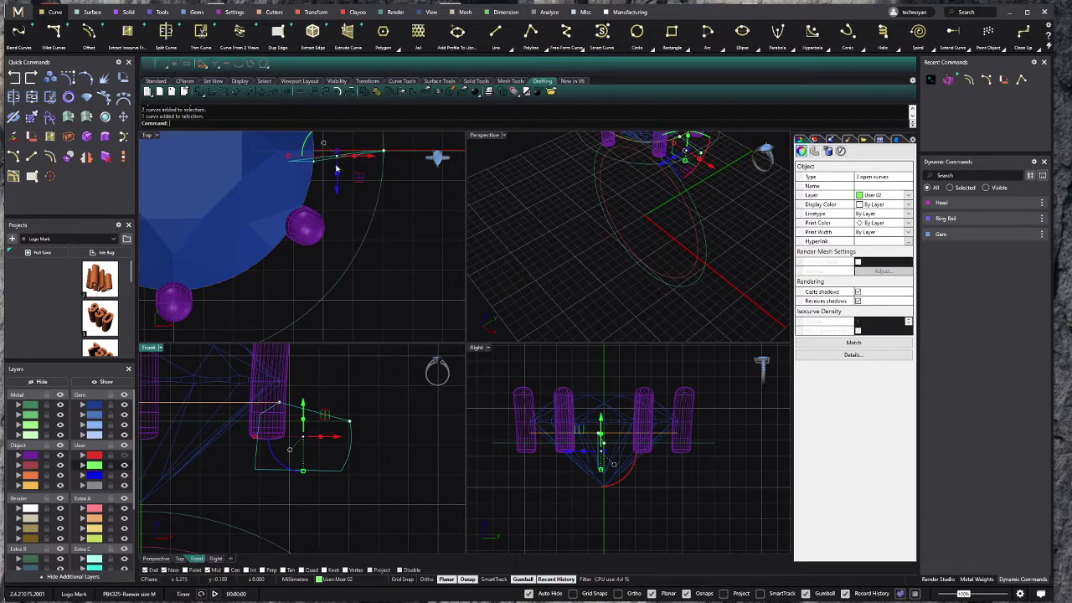
right_click_drag(294, 224, 271, 207)
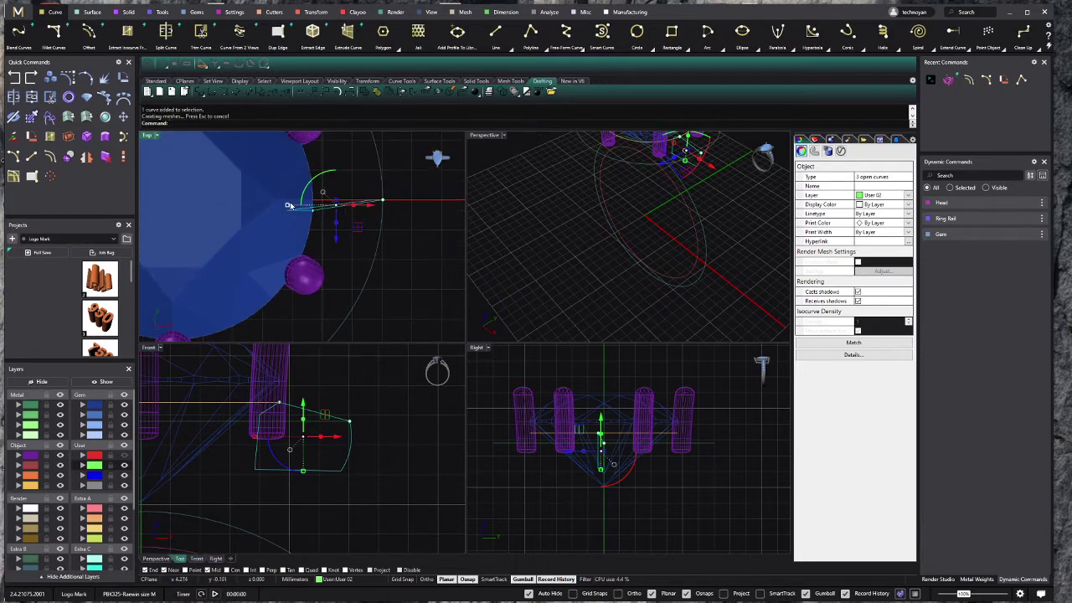
left_click(148, 350)
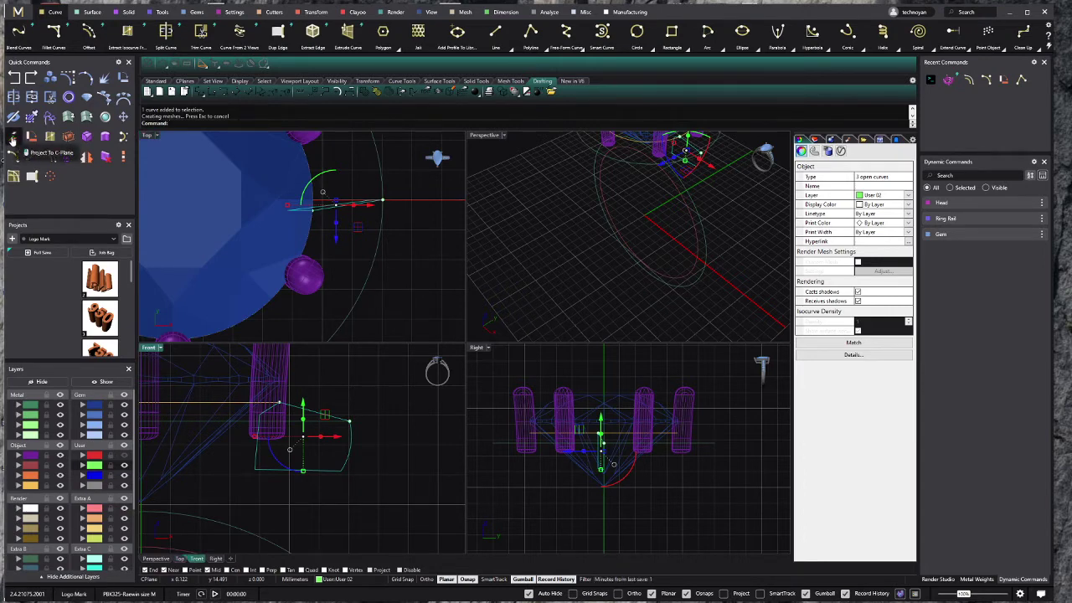
left_click(12, 138)
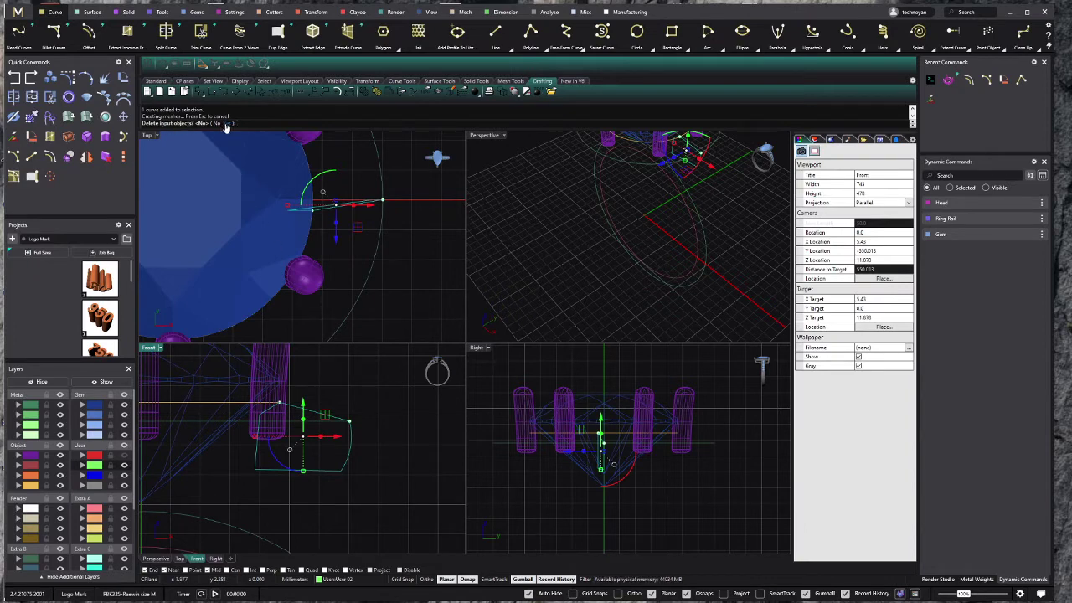
left_click(226, 123)
left_click(358, 382)
scroll(347, 436, "down", 2)
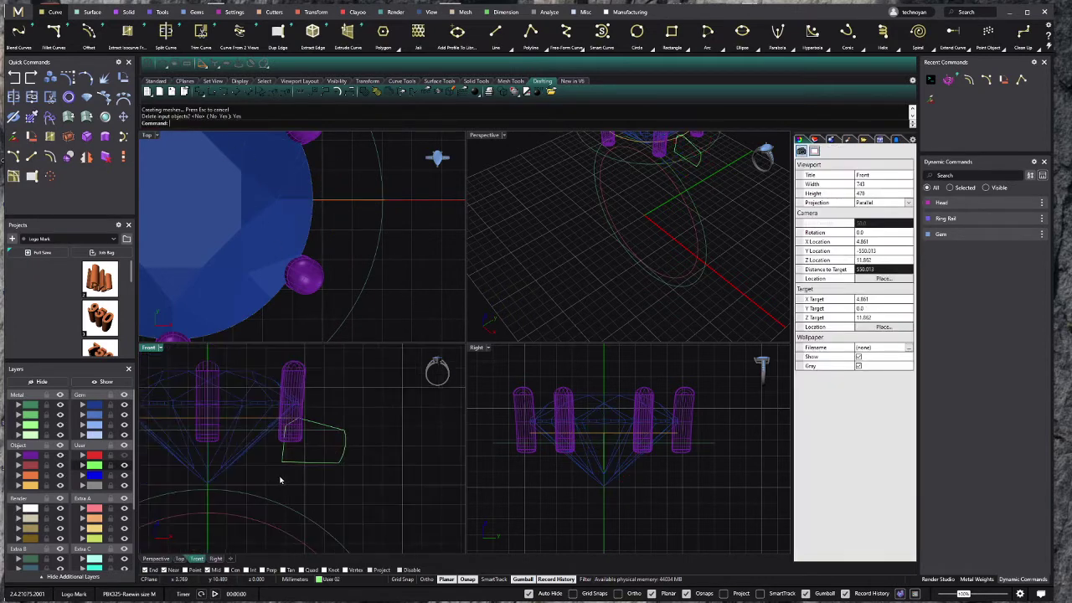
Step: Join the three profile curves into one closed curve and save the ring file
left_click_drag(275, 479, 374, 415)
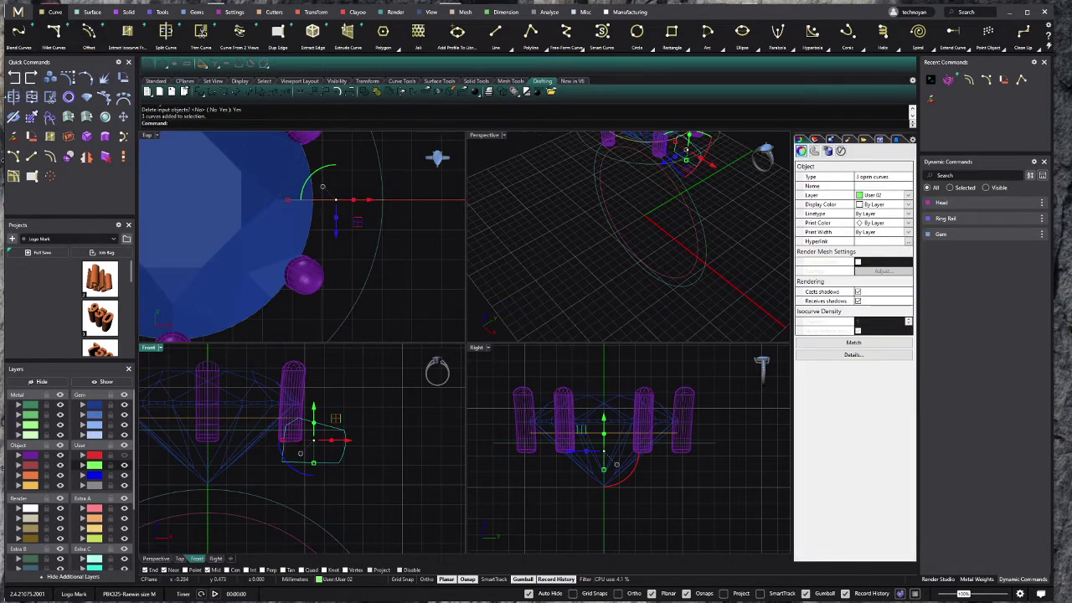
left_click(12, 98)
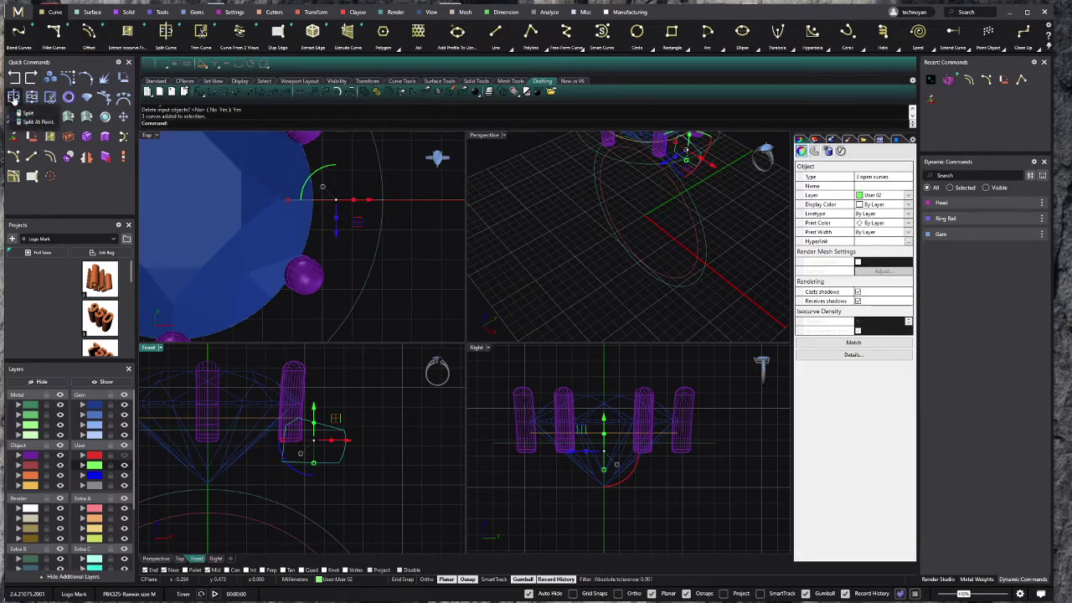
left_click(13, 98)
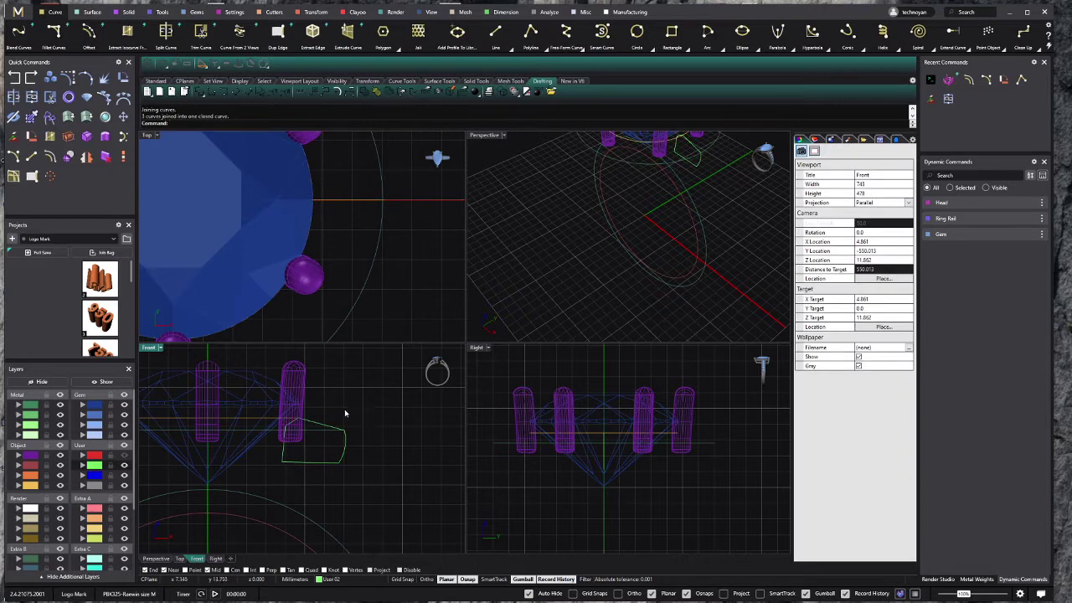
left_click(346, 460)
left_click(412, 471)
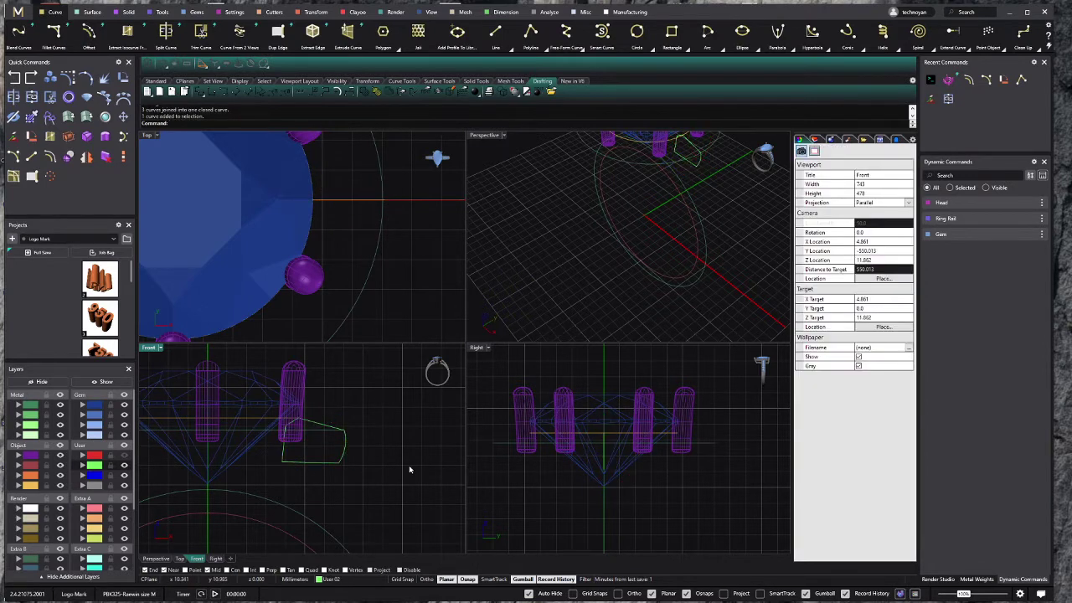
key("ctrl+s")
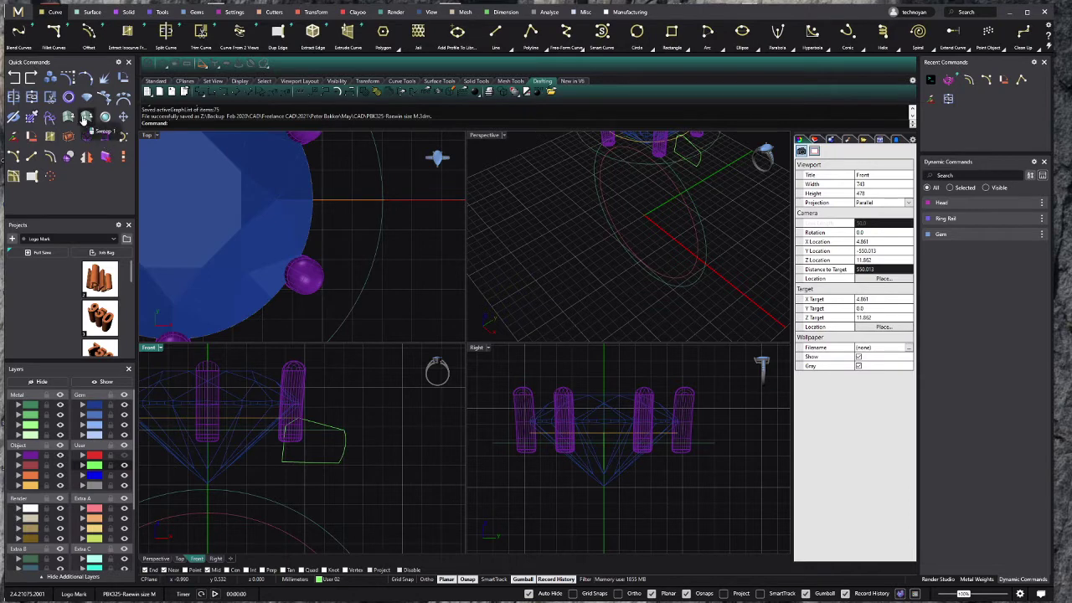
left_click(87, 118)
left_click(319, 437)
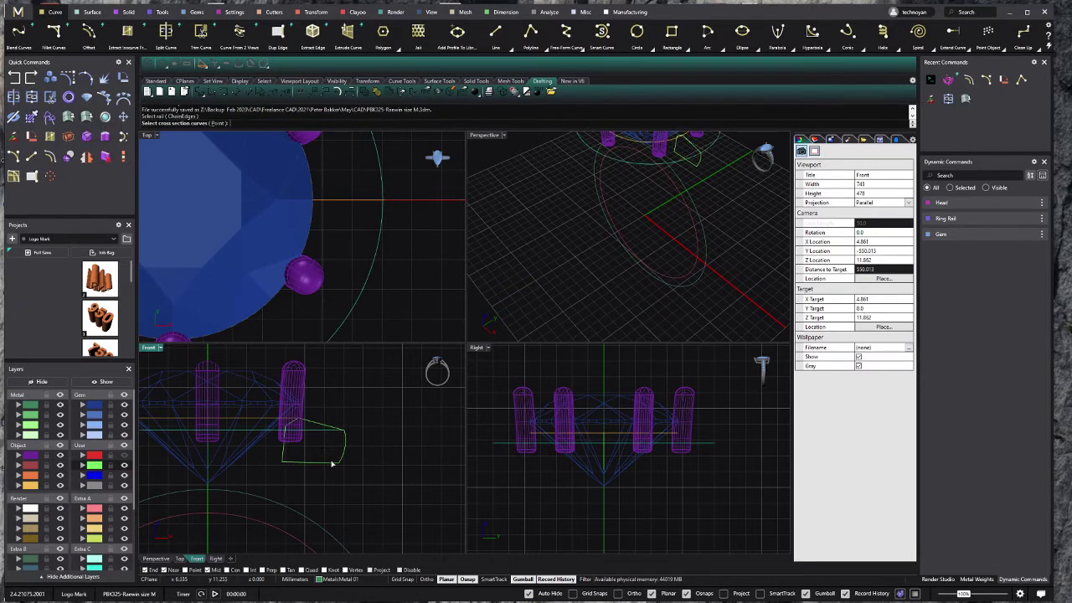
Step: Sweep the closed profile along the circle rail and move the band to layer User 04
left_click(334, 461)
key("Return")
key("Return")
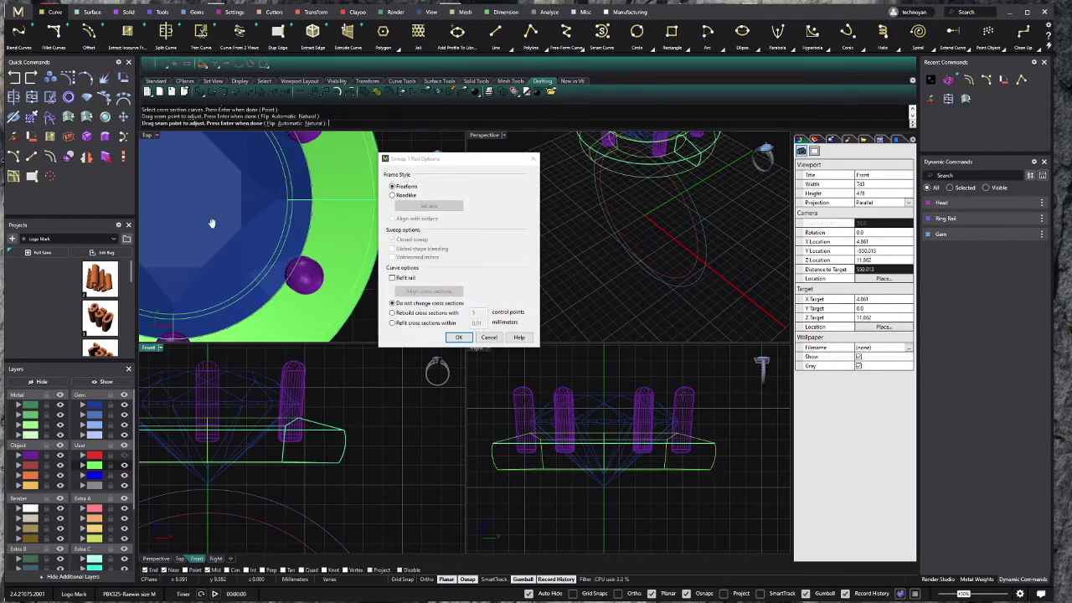
left_click(458, 336)
scroll(344, 282, "down", 2)
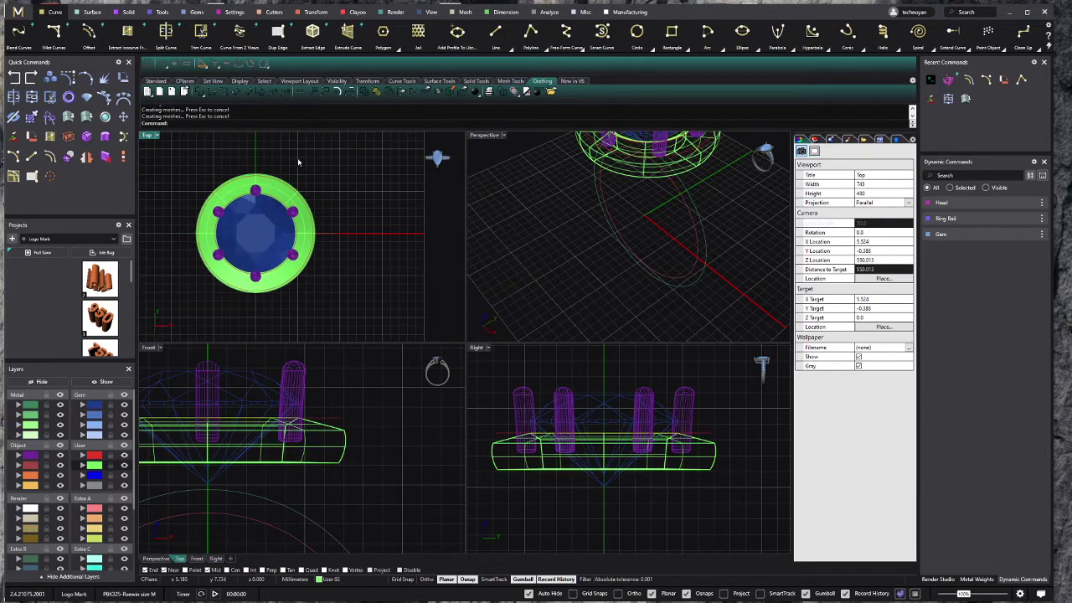
scroll(260, 201, "up", 3)
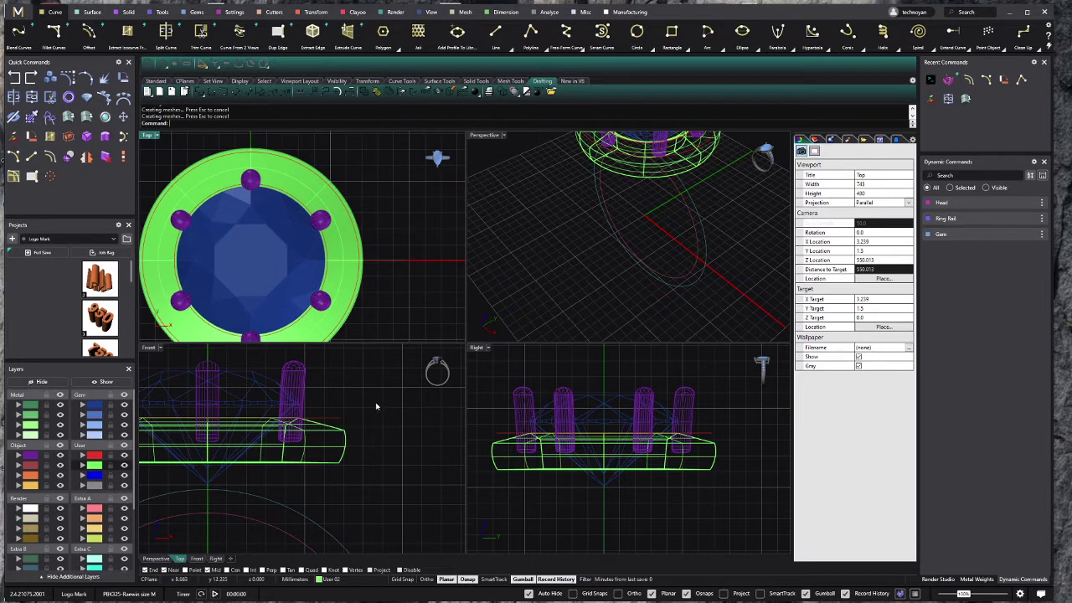
left_click(306, 459)
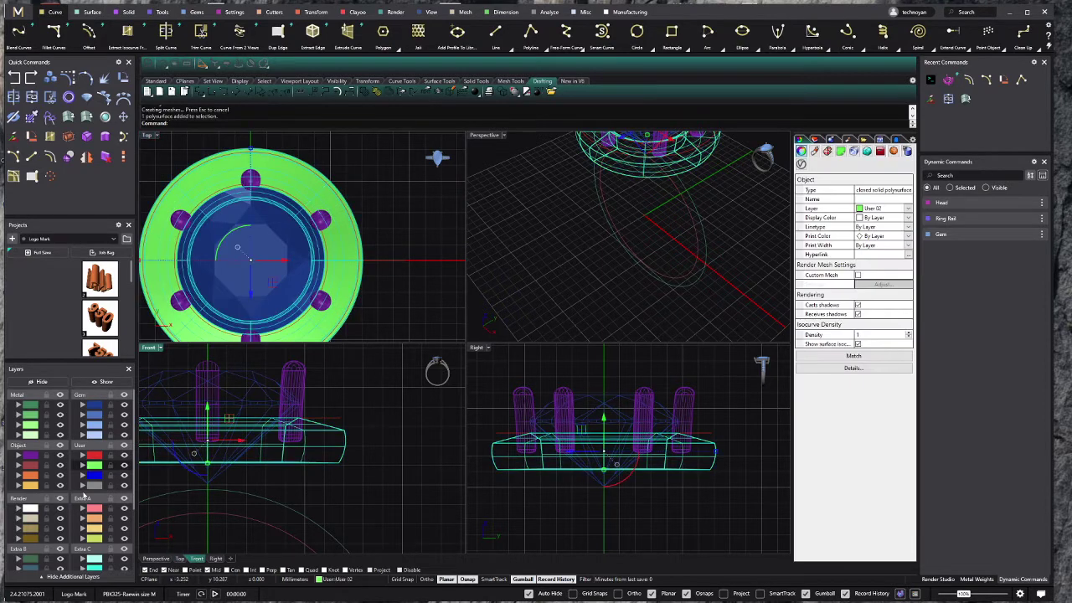
left_click(84, 497)
left_click(382, 471)
Step: Try selecting the head assembly, dismiss the transform warning, then measure from the circle
scroll(333, 438, "down", 2)
scroll(334, 410, "down", 2)
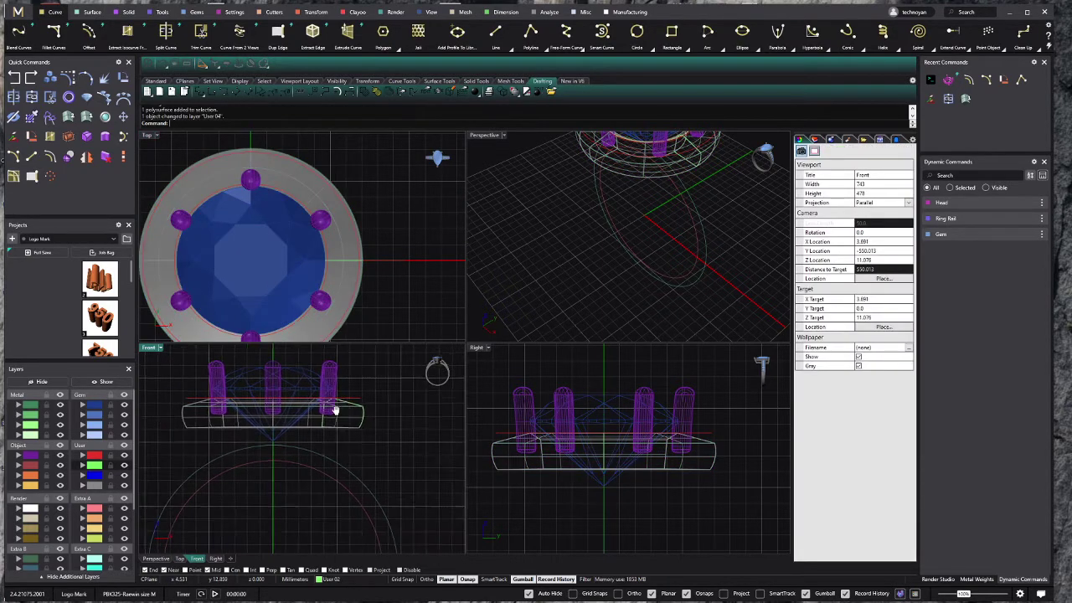
right_click_drag(393, 378, 386, 404)
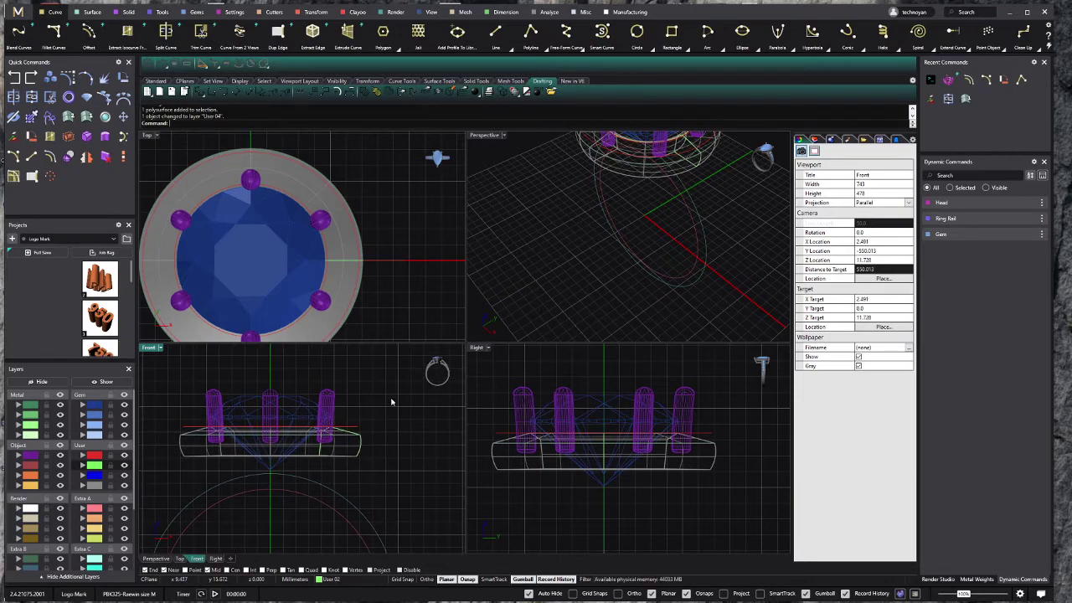
left_click_drag(391, 401, 180, 463)
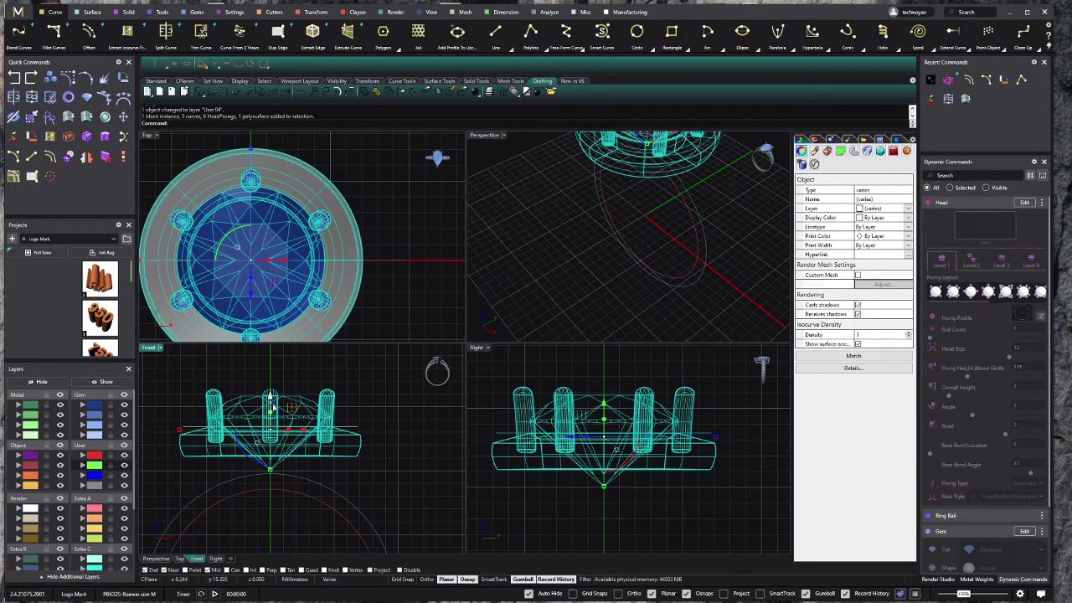
left_click(365, 407)
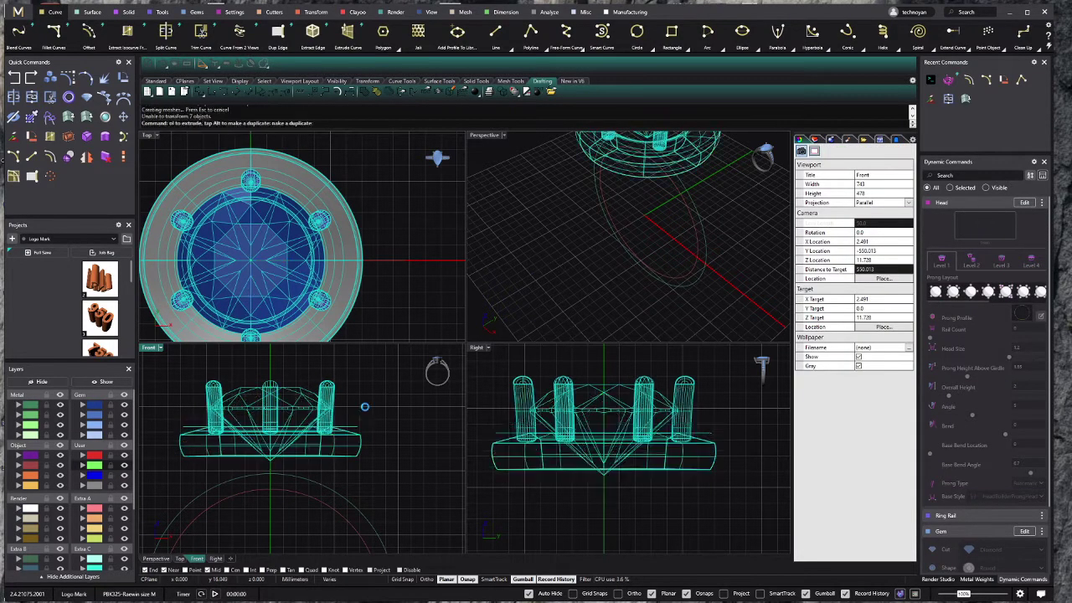
left_click(756, 343)
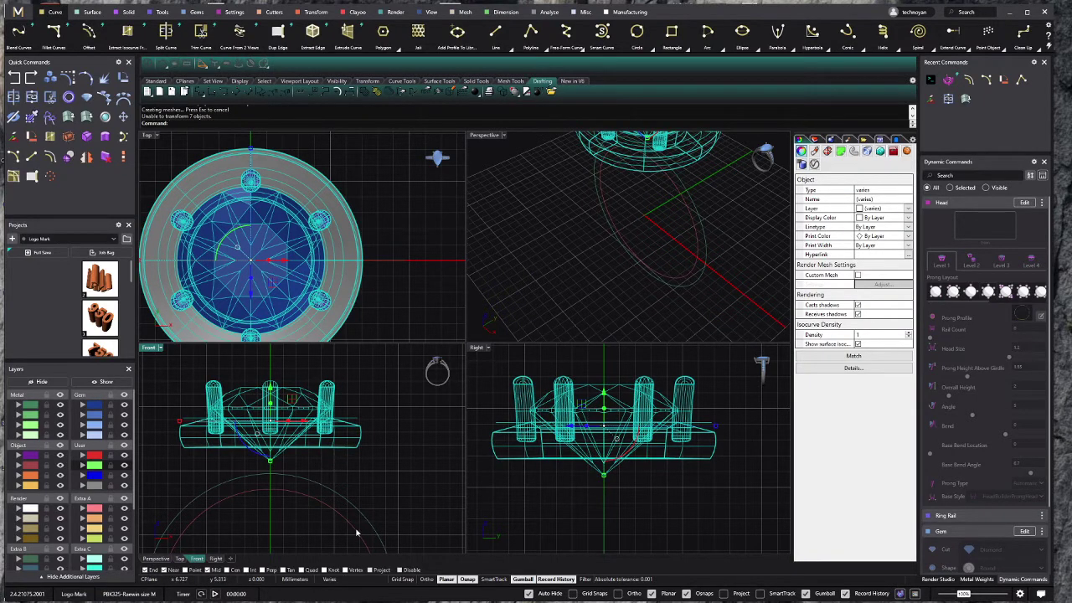
scroll(361, 469, "down", 1)
scroll(362, 449, "down", 1)
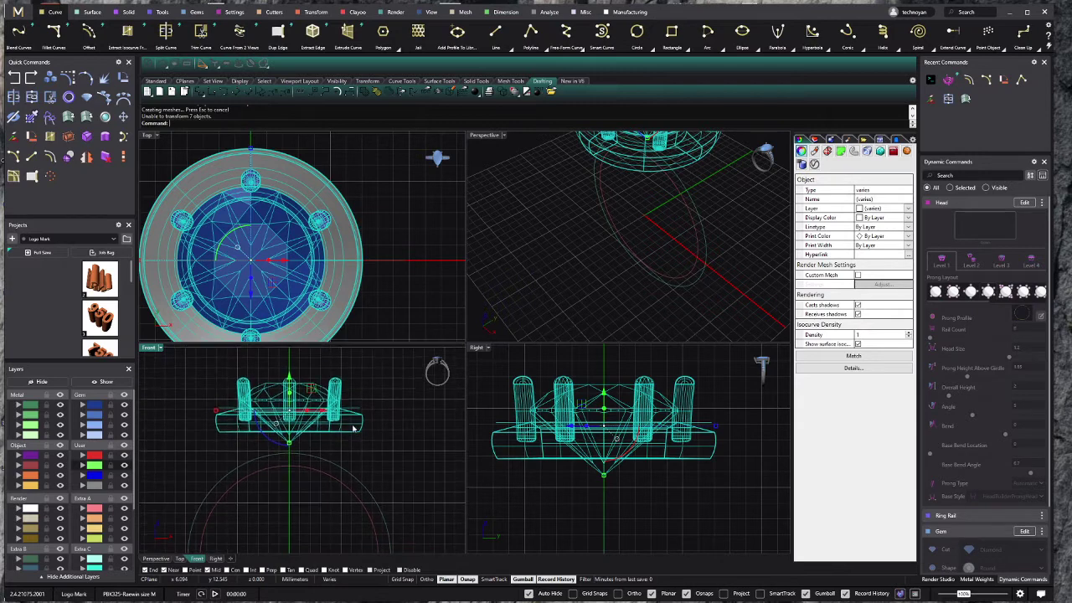
left_click(358, 390)
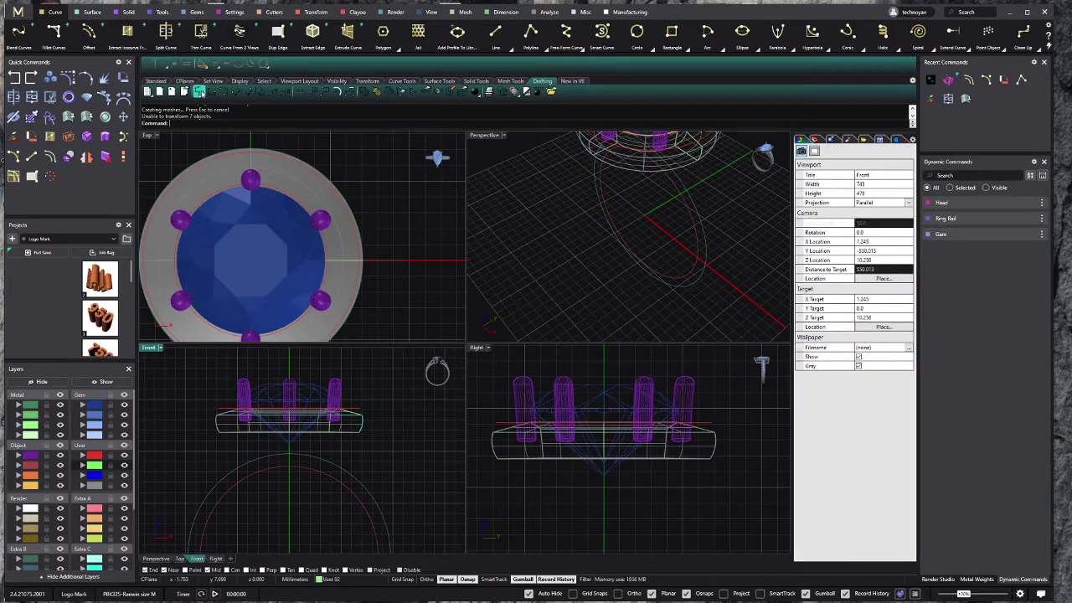
left_click(200, 90)
left_click(284, 465)
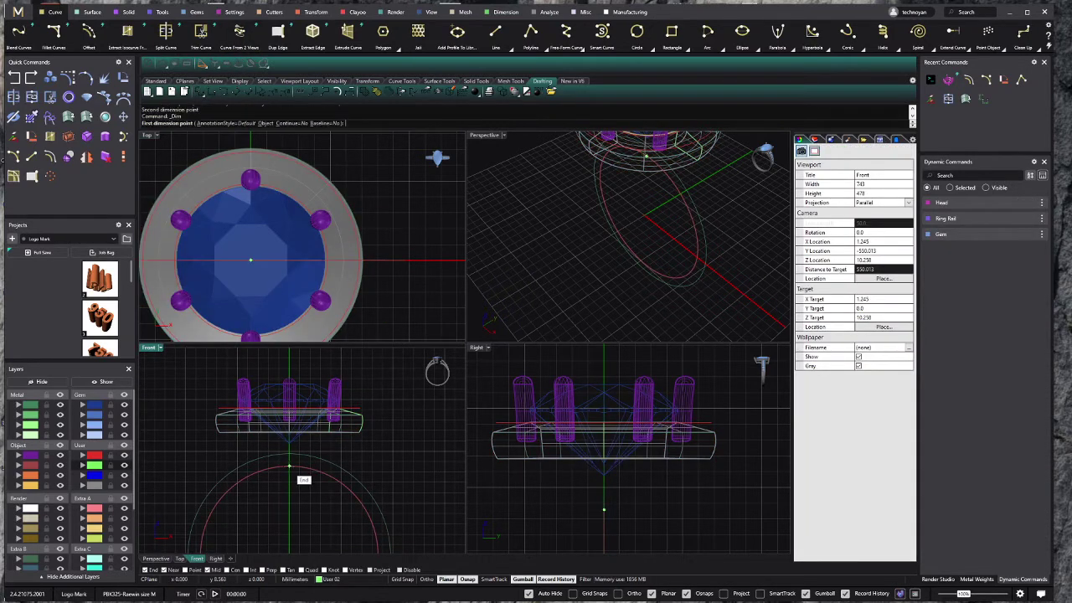
left_click(269, 386)
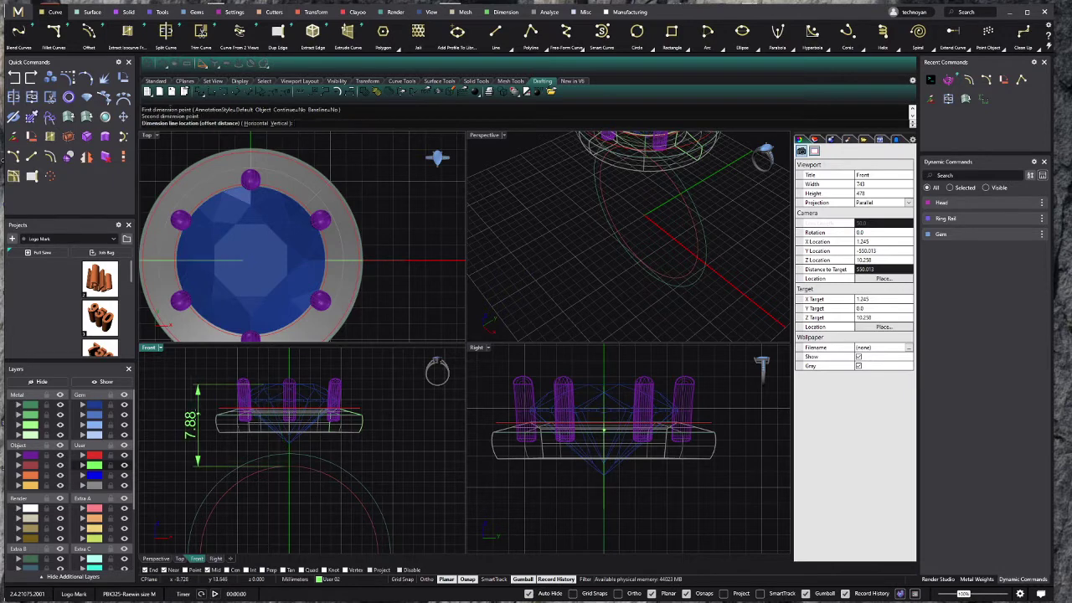
scroll(264, 426, "down", 1)
key("Escape")
scroll(265, 427, "down", 1)
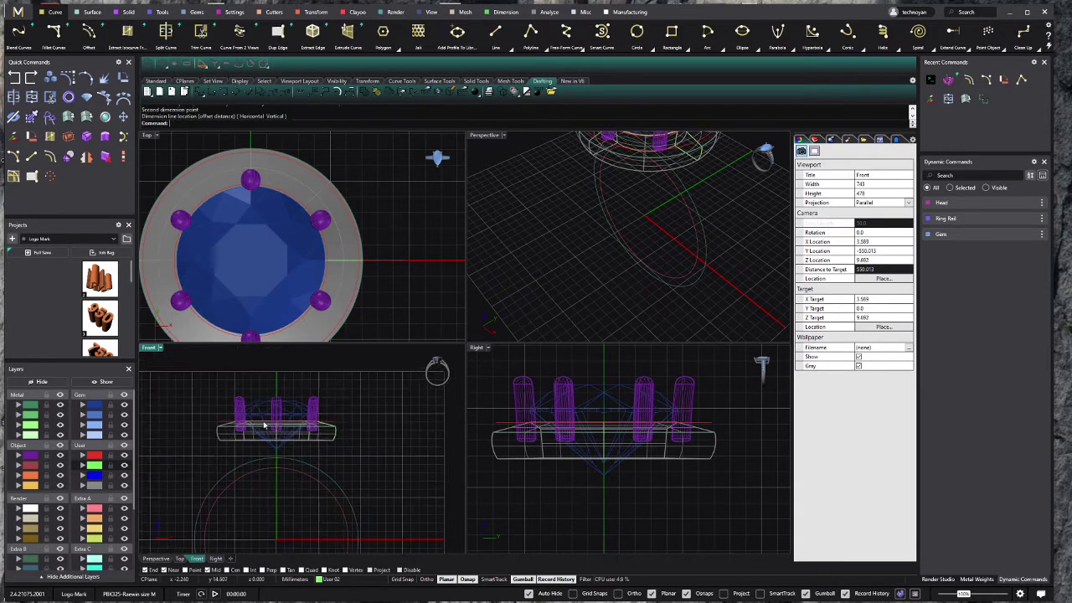
key("Return")
left_click(276, 466)
scroll(280, 378, "down", 1)
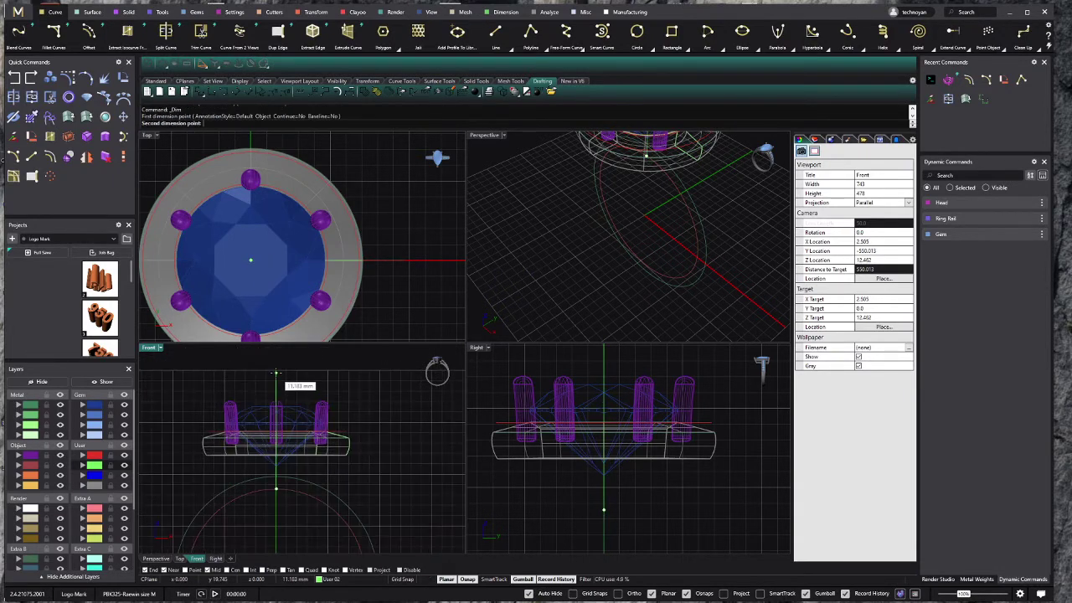
type("10")
key("Return")
scroll(291, 384, "down", 1)
left_click(280, 387)
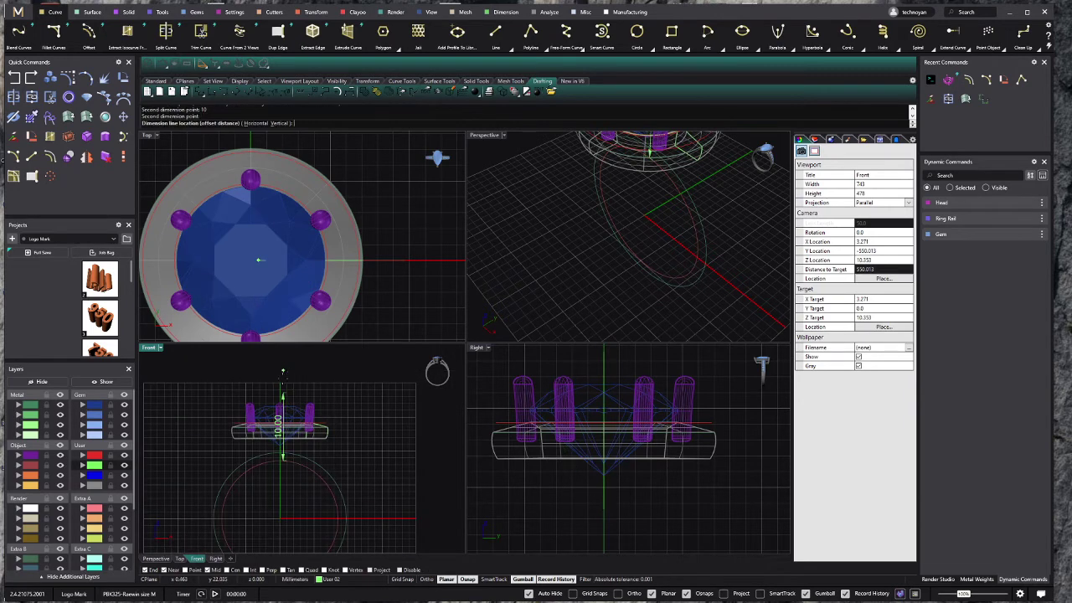
scroll(217, 428, "up", 4)
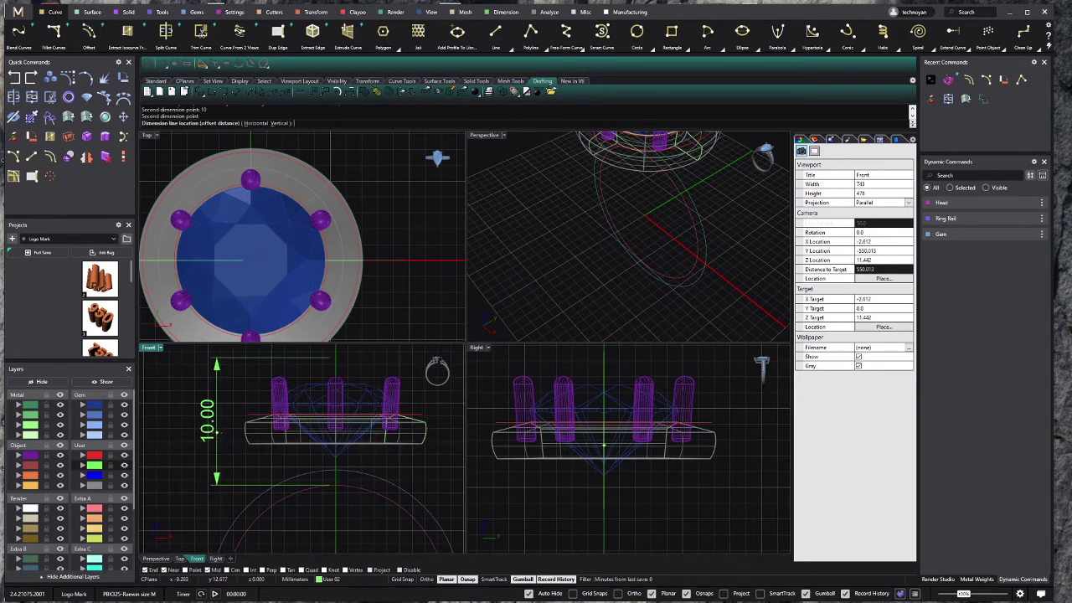
scroll(217, 432, "down", 1)
scroll(209, 436, "down", 1)
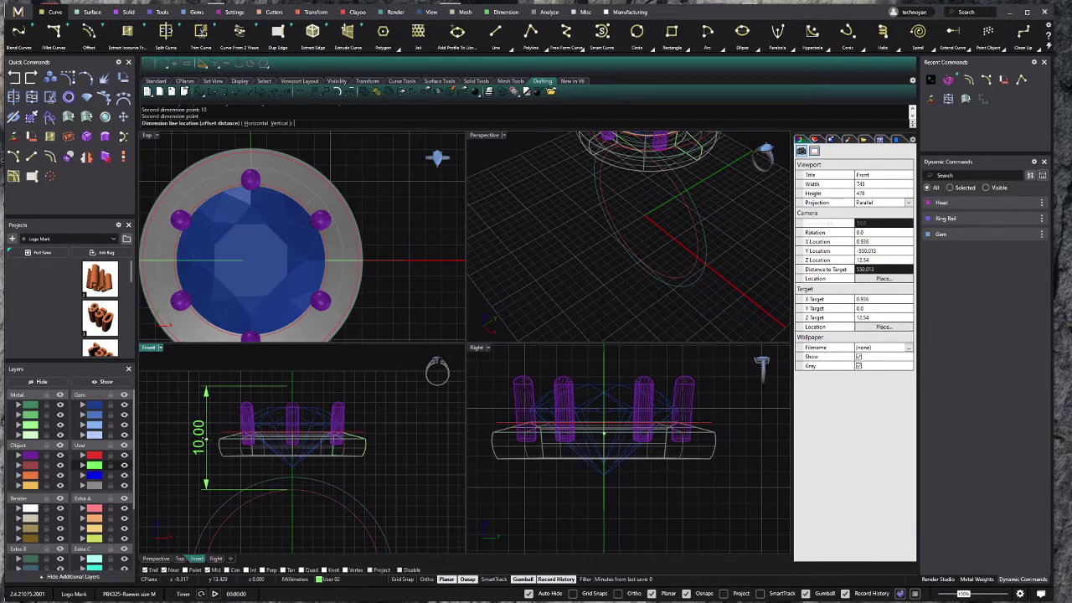
key("Escape")
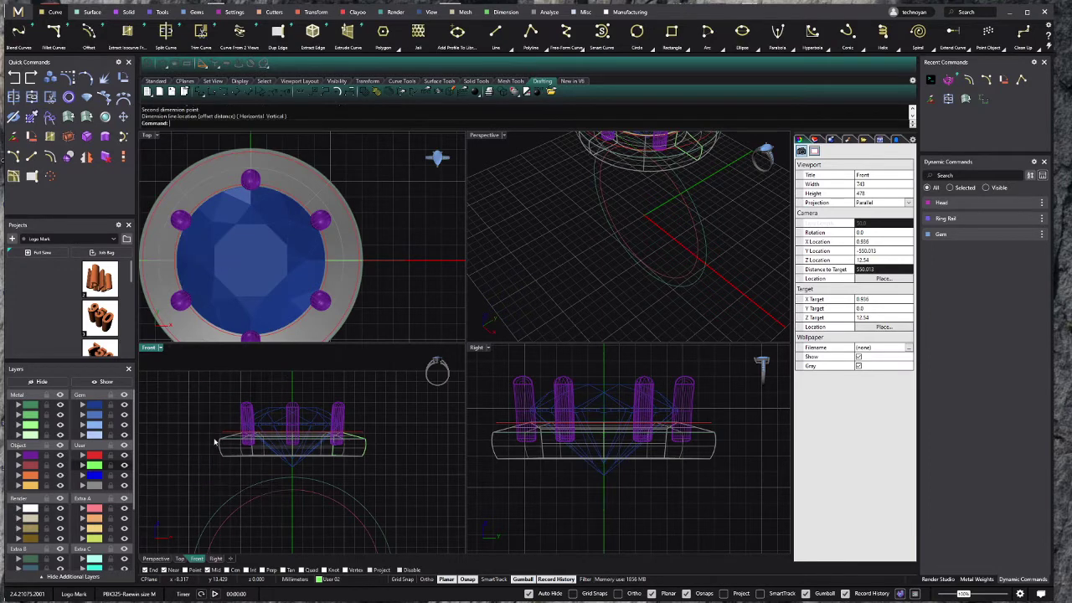
mouse_move(369, 527)
right_mouse_down()
mouse_move(339, 501)
mouse_move(319, 440)
right_mouse_up()
Step: Build an outside ring rail on the finger circle with profile 06, top thickness 5.6, and maximize Front view
left_click(298, 438)
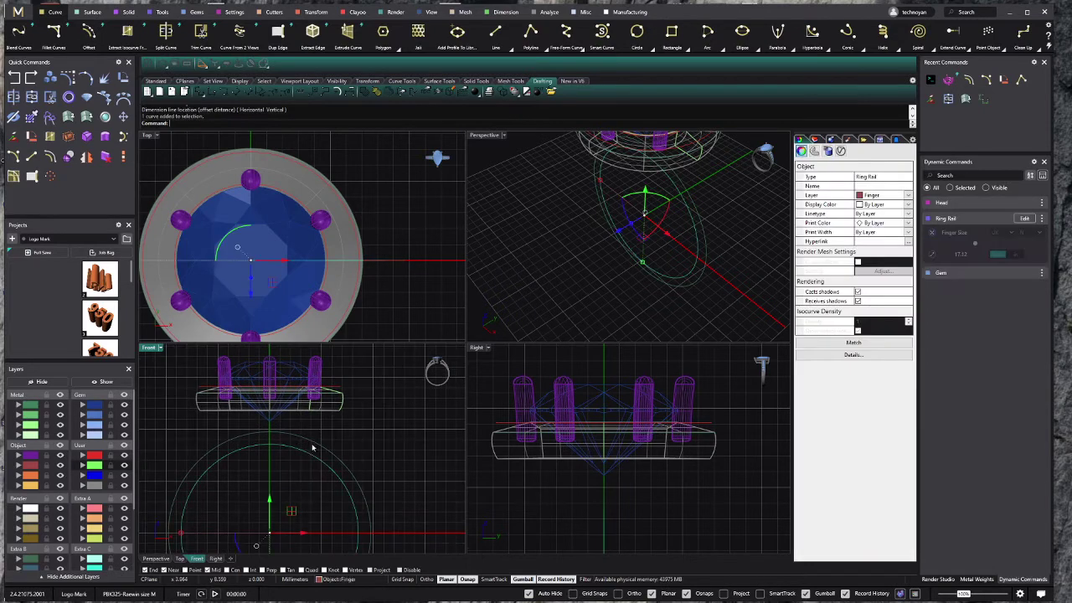
scroll(311, 443, "down", 3)
left_click(161, 12)
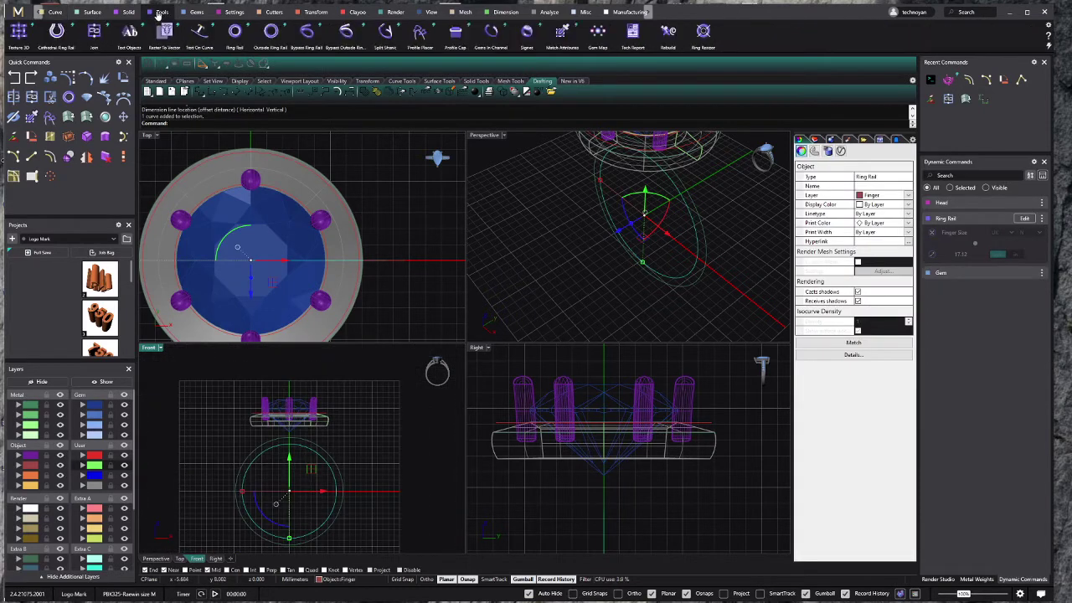
left_click(269, 33)
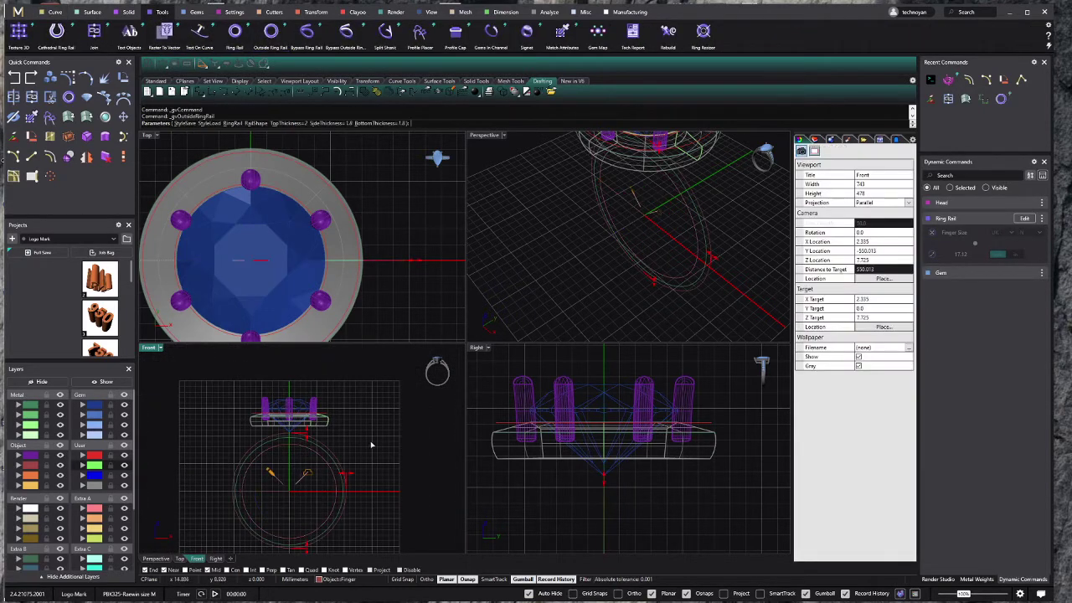
left_click(1021, 258)
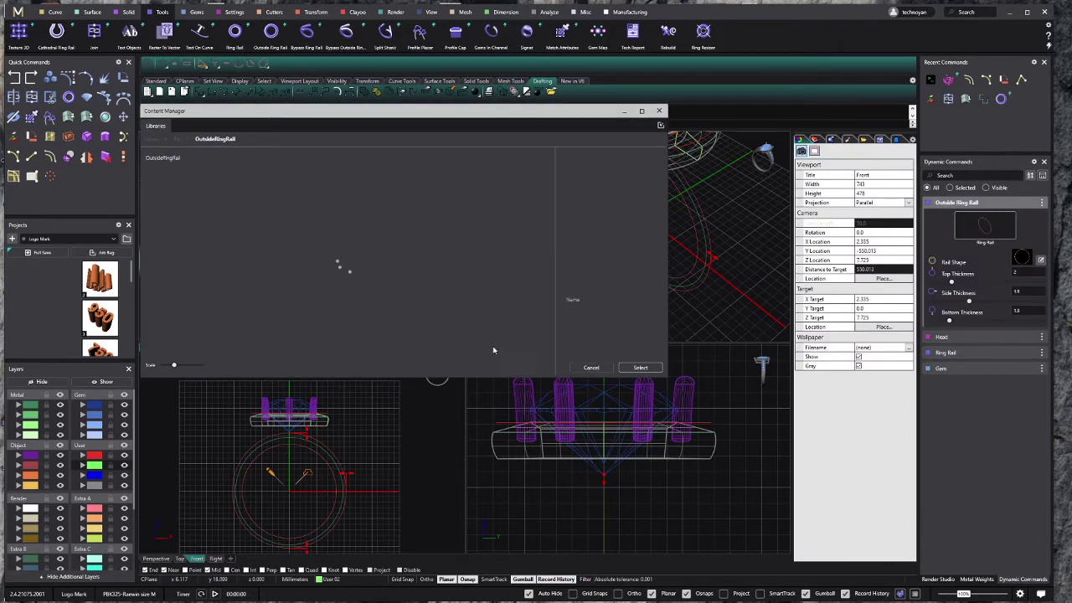
left_click(262, 243)
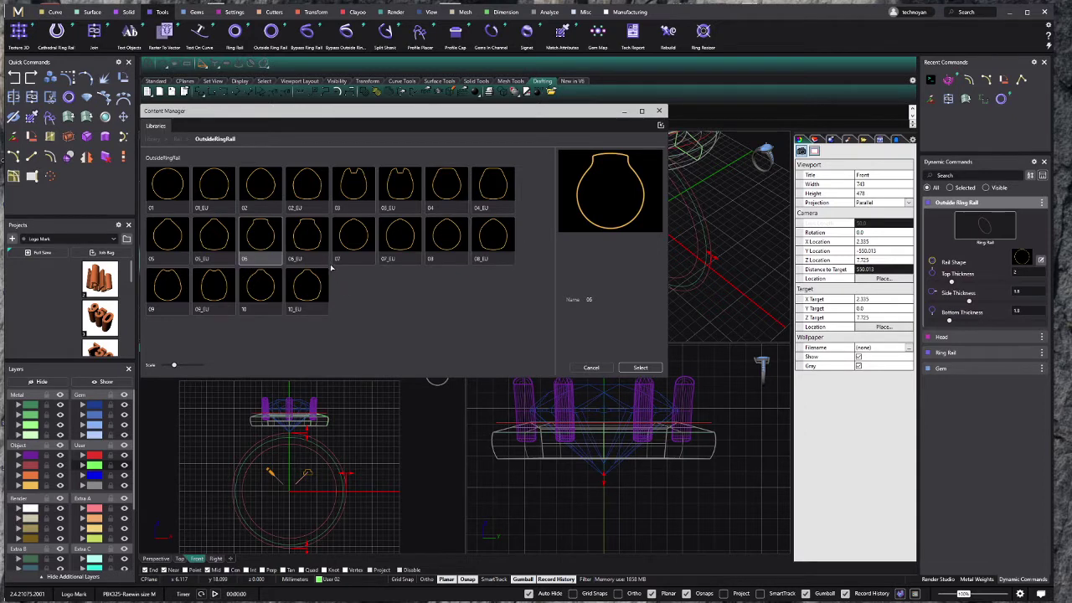
left_click(657, 366)
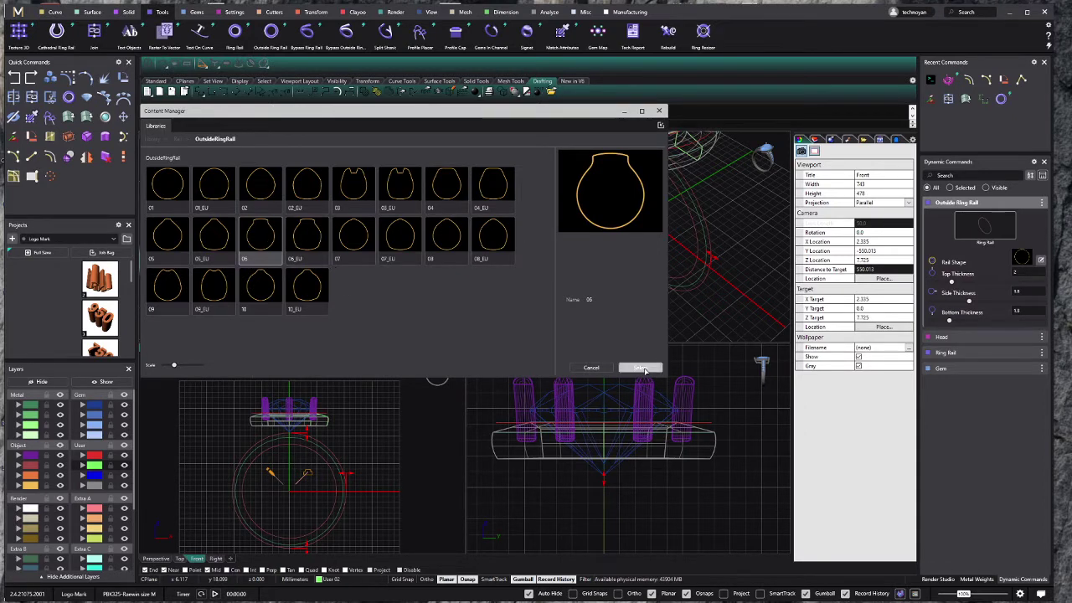
left_click_drag(303, 427, 303, 418)
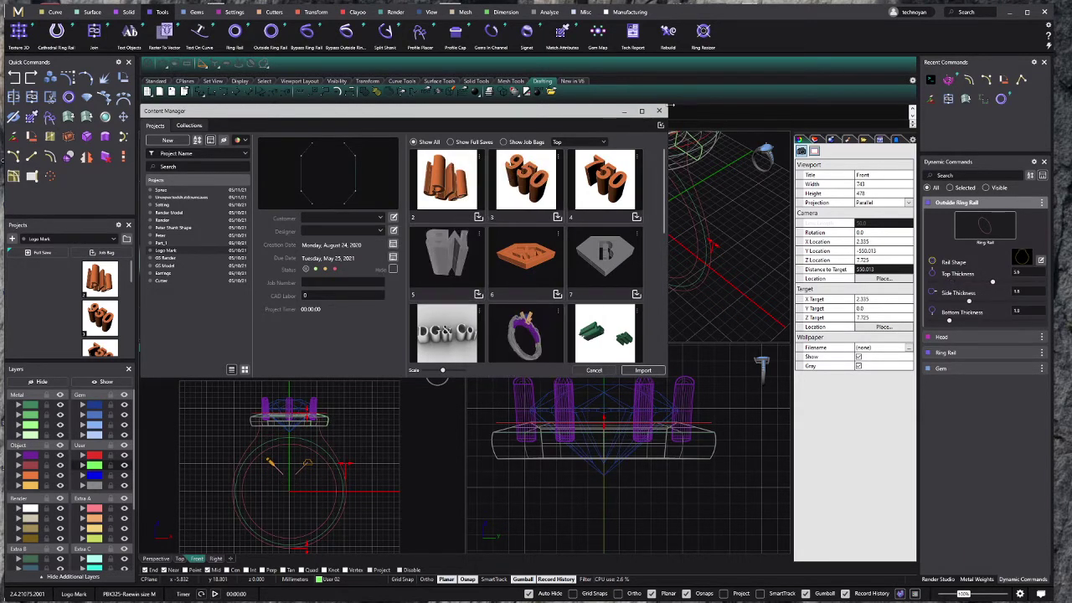
left_click(659, 110)
double_click(149, 346)
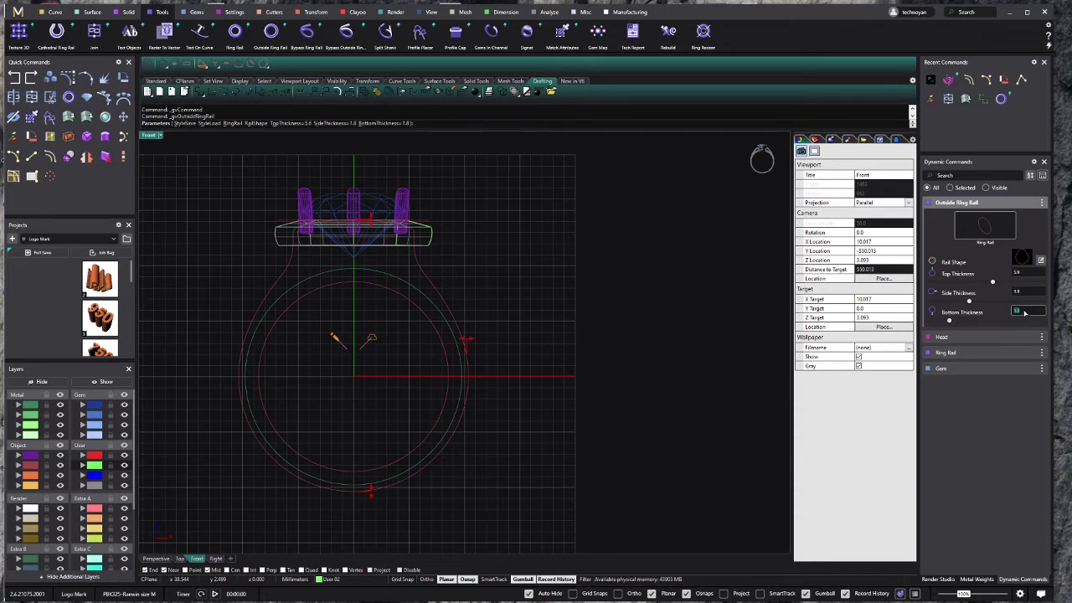
Step: Change the rail's Side Thickness value to 1.9 and confirm it
left_click(1021, 292)
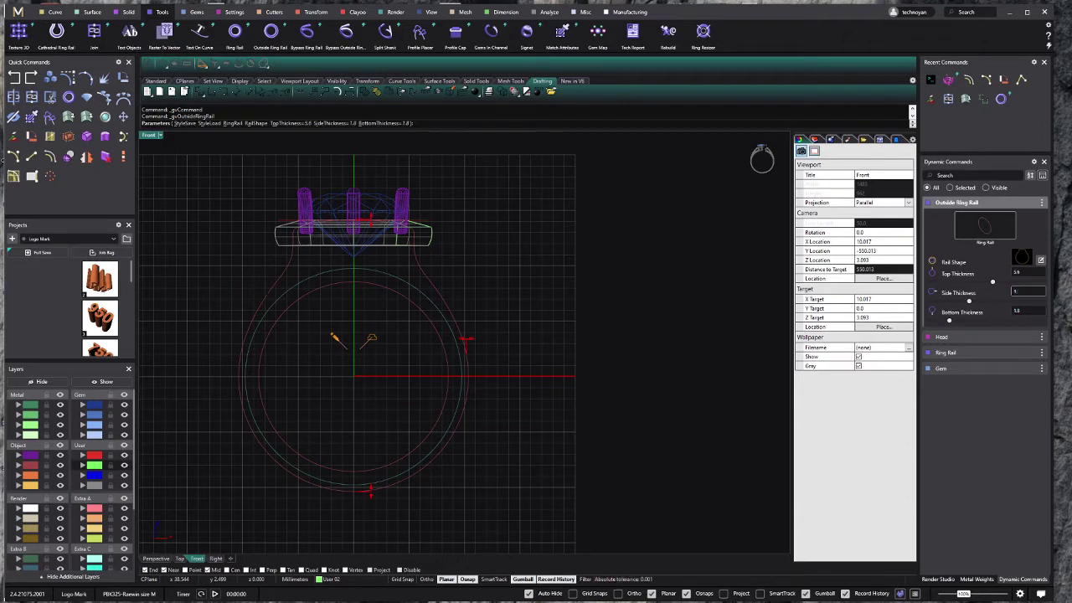
type("4")
key("Return")
key("Return")
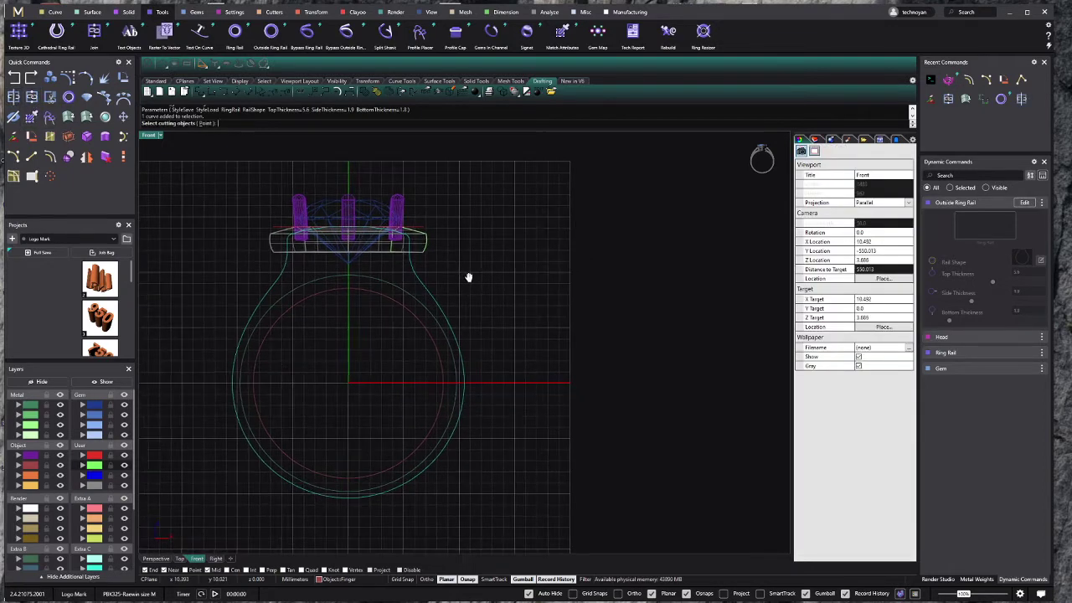
Step: Split the rail curve at the head and bottom midpoint, then delete the left piece
left_click(205, 123)
scroll(404, 253, "up", 3)
scroll(401, 251, "up", 2)
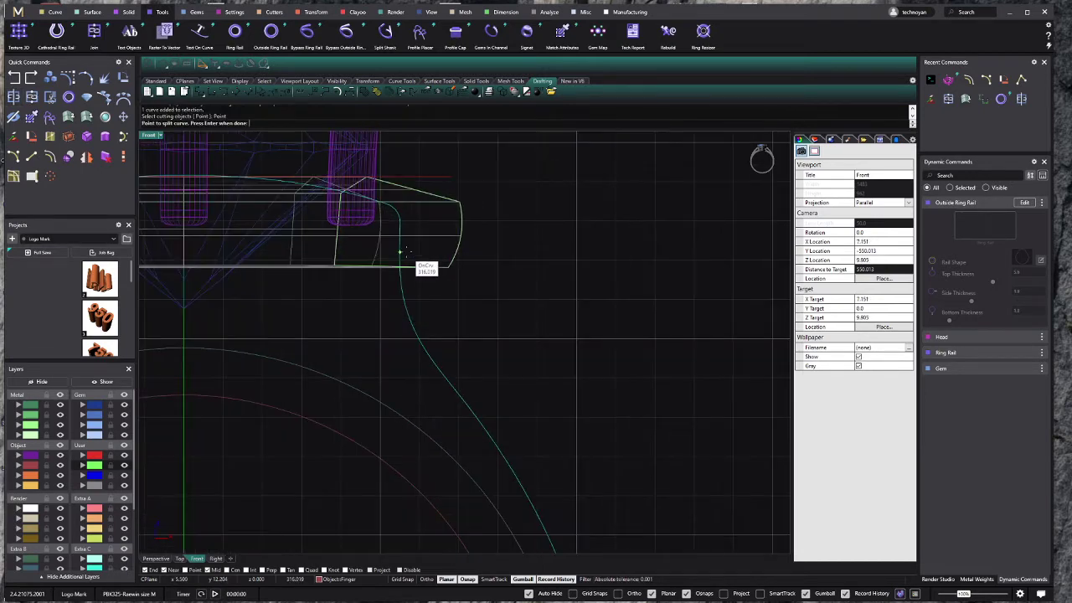
left_click(401, 252)
scroll(410, 243, "down", 3)
scroll(410, 243, "down", 2)
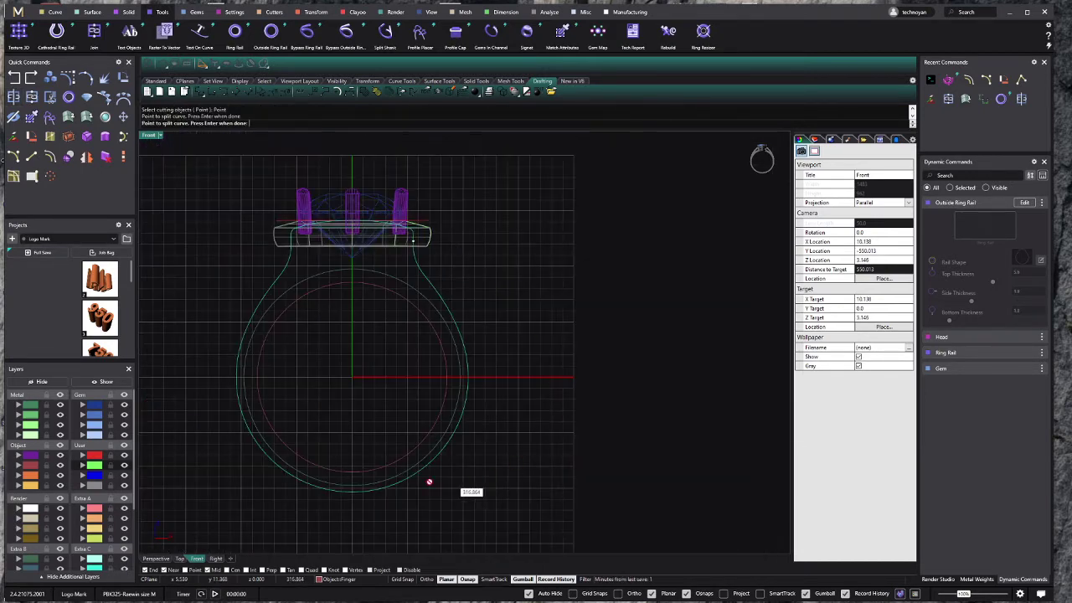
scroll(385, 511, "up", 2)
scroll(377, 515, "up", 2)
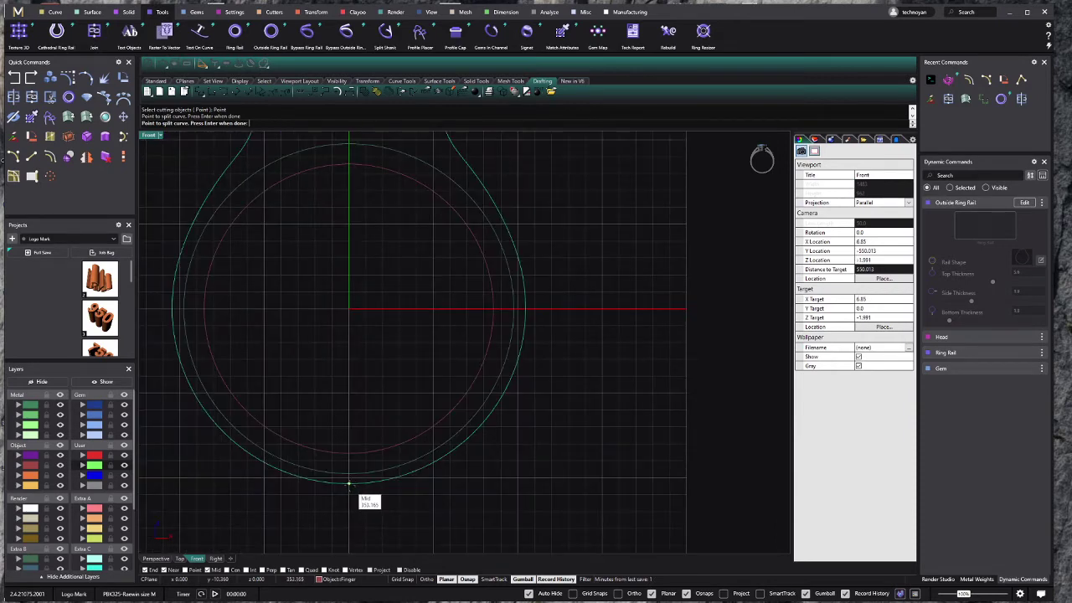
left_click(349, 484)
key("Return")
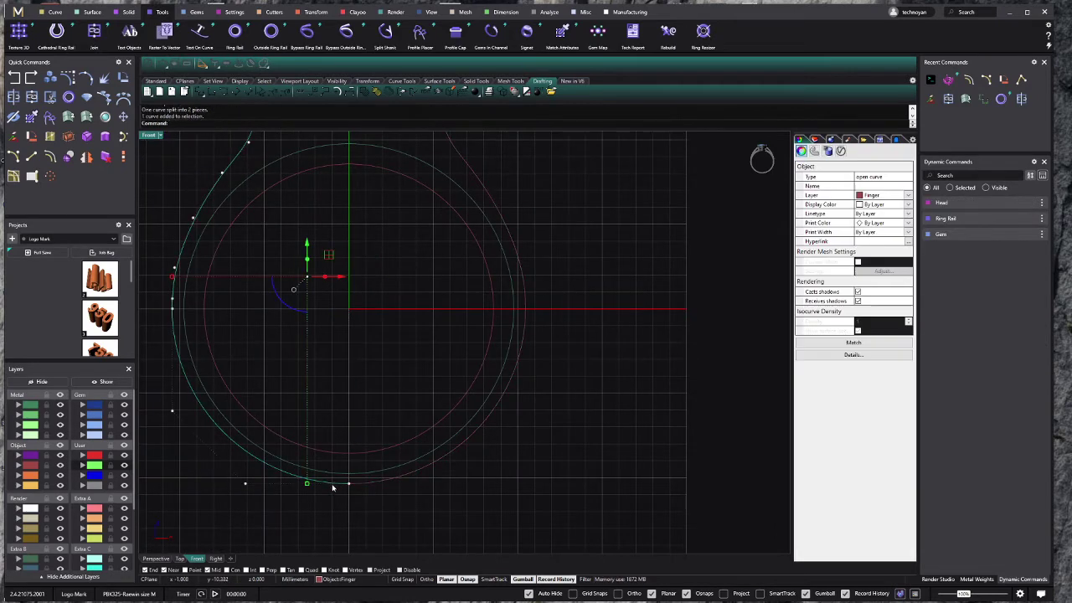
scroll(352, 418, "down", 3)
scroll(369, 385, "up", 2)
key("Delete")
left_click(378, 398)
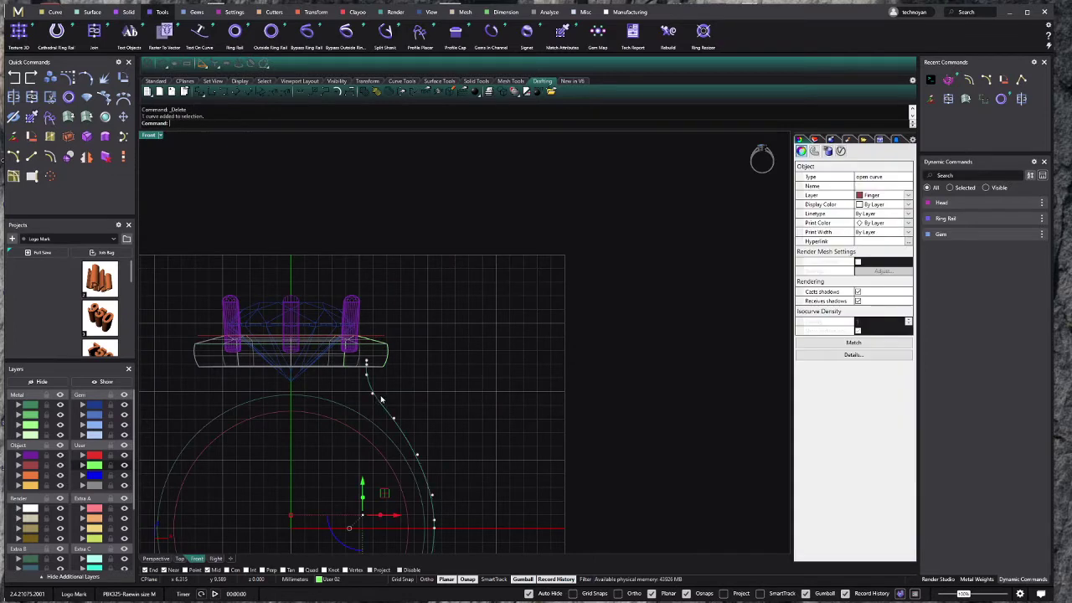
Step: Show the rail's control points and delete the extra point near its top
scroll(381, 400, "up", 2)
left_click(337, 298)
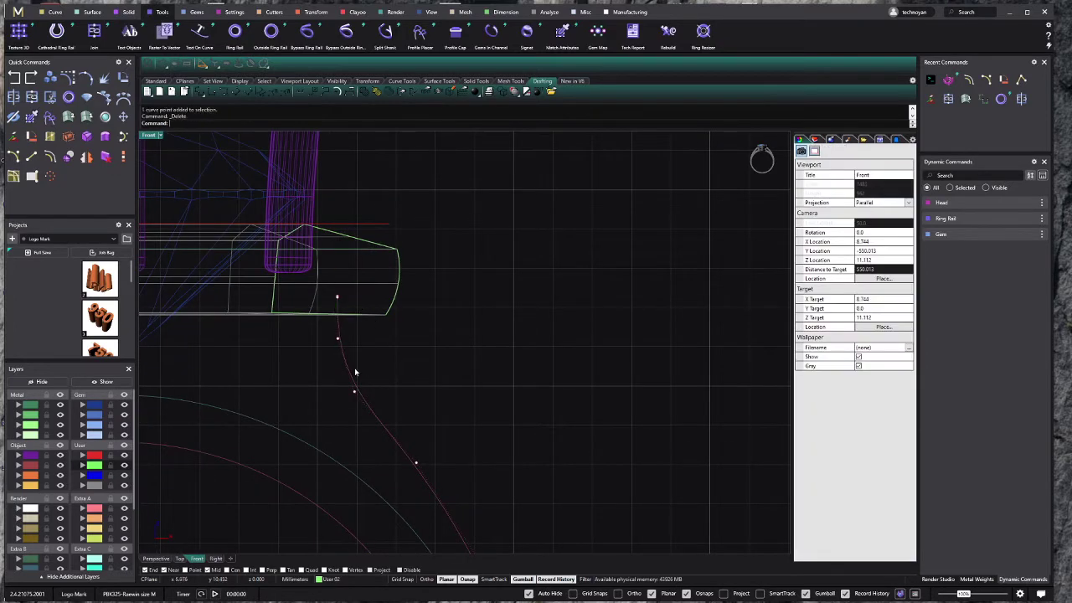
left_click_drag(355, 365, 325, 290)
scroll(326, 330, "up", 2)
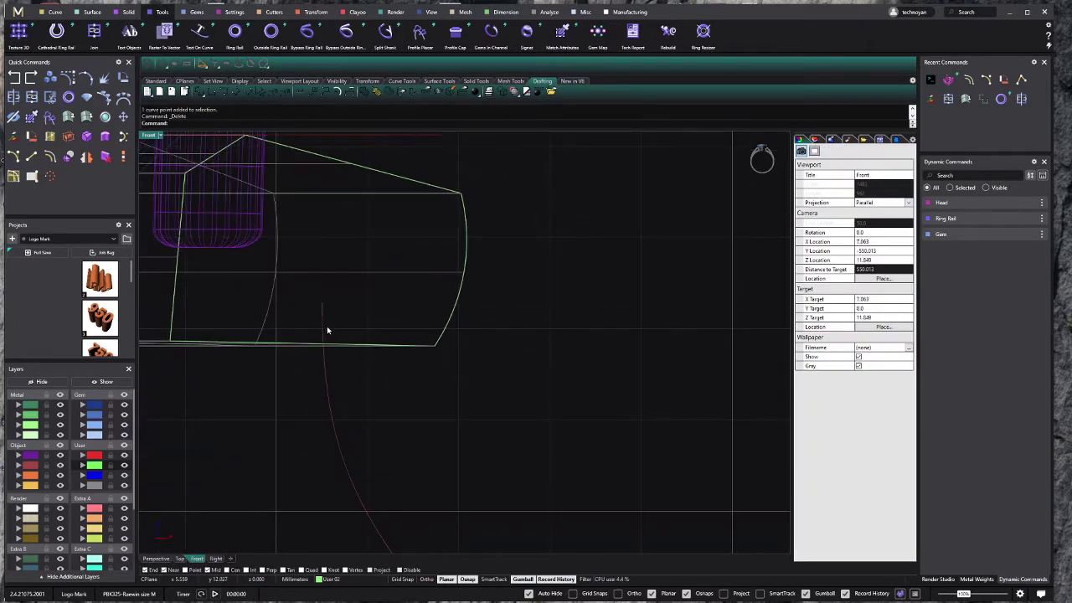
left_click(327, 330)
scroll(325, 300, "up", 3)
left_click(326, 300)
scroll(331, 301, "down", 3)
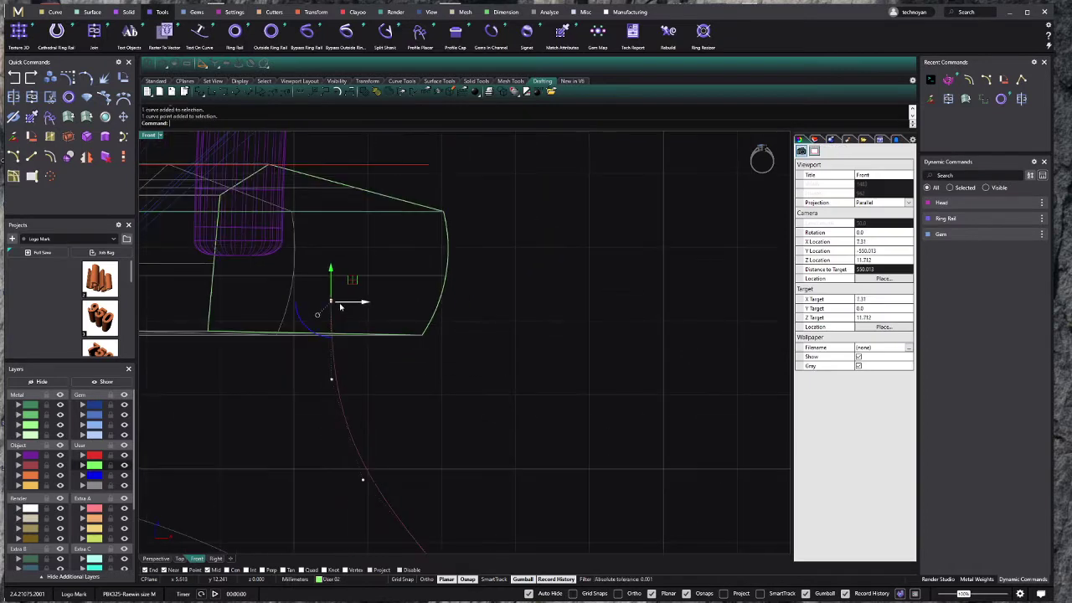
key("Delete")
scroll(340, 310, "down", 1)
Step: Shift the rail's top points right so the shank meets the head
left_click_drag(331, 337, 347, 290)
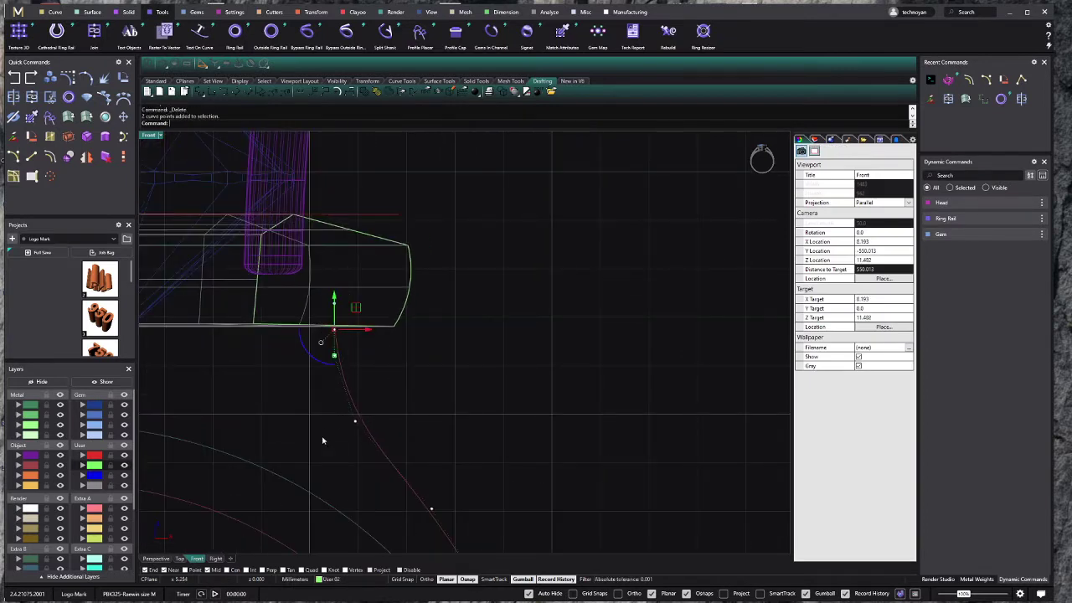
left_click_drag(323, 446, 382, 407, "shift")
left_click_drag(377, 363, 436, 363)
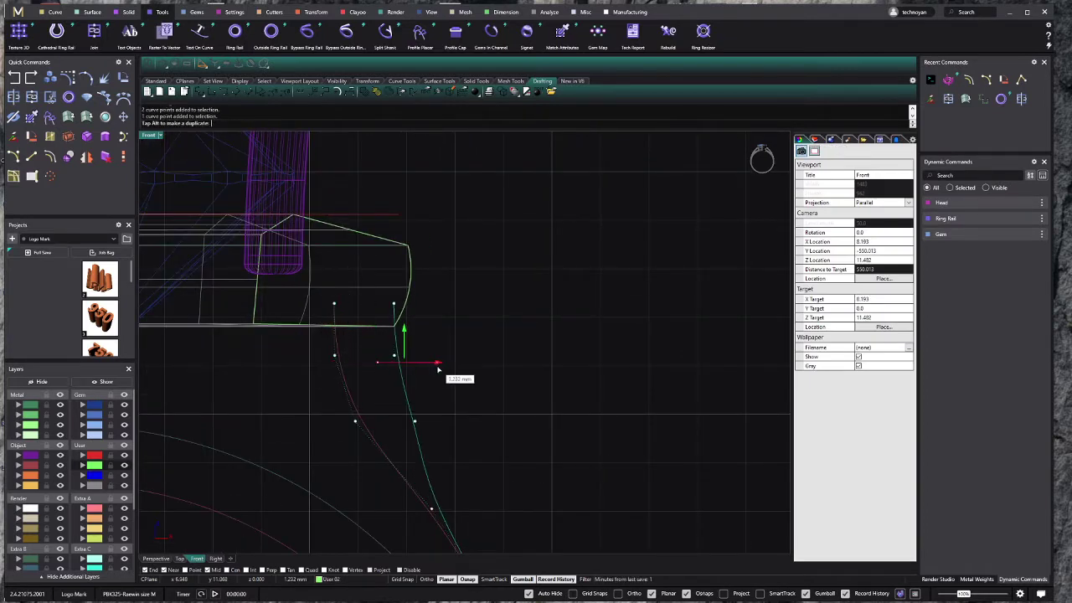
key("Escape")
Step: Nudge two rail points left to smooth the curve's rise toward the head
left_click(406, 396)
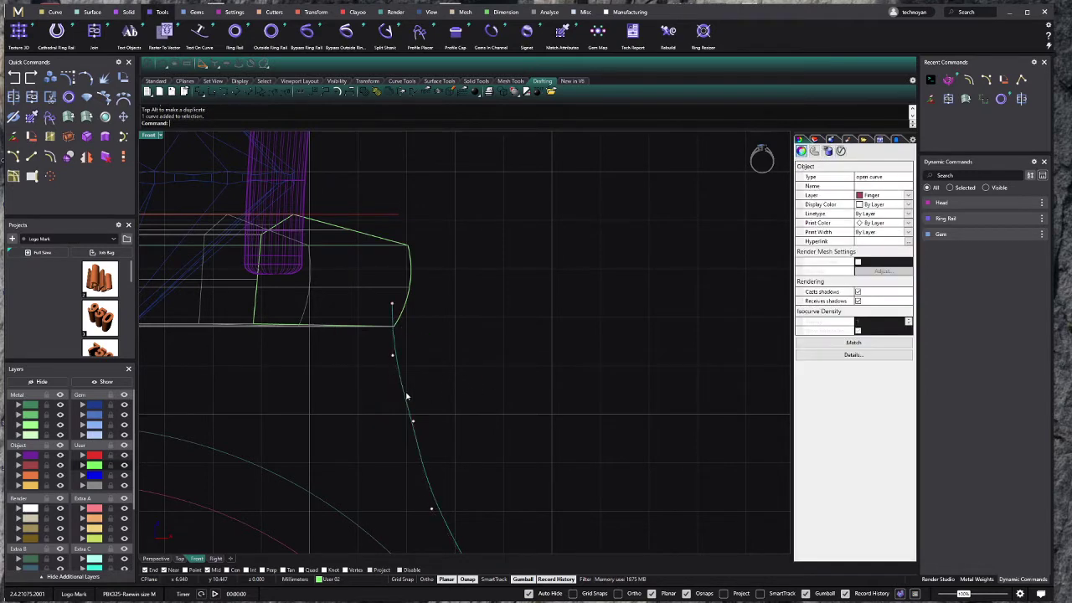
left_click(385, 354)
left_click_drag(417, 363, 413, 362)
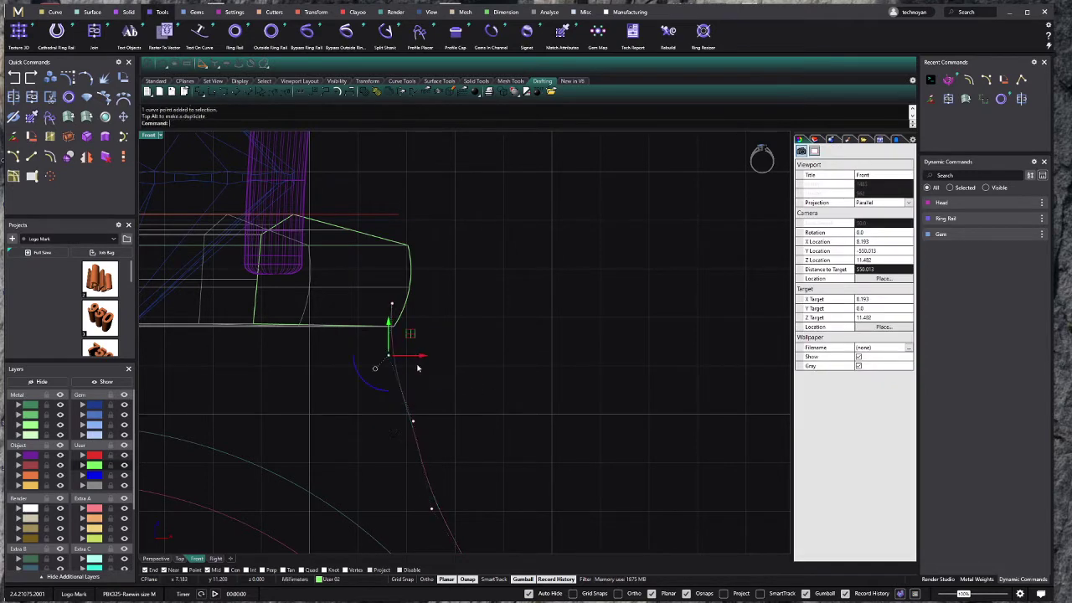
left_click(412, 421)
mouse_move(412, 421)
left_mouse_down()
mouse_move(403, 422)
mouse_move(446, 442)
left_mouse_up()
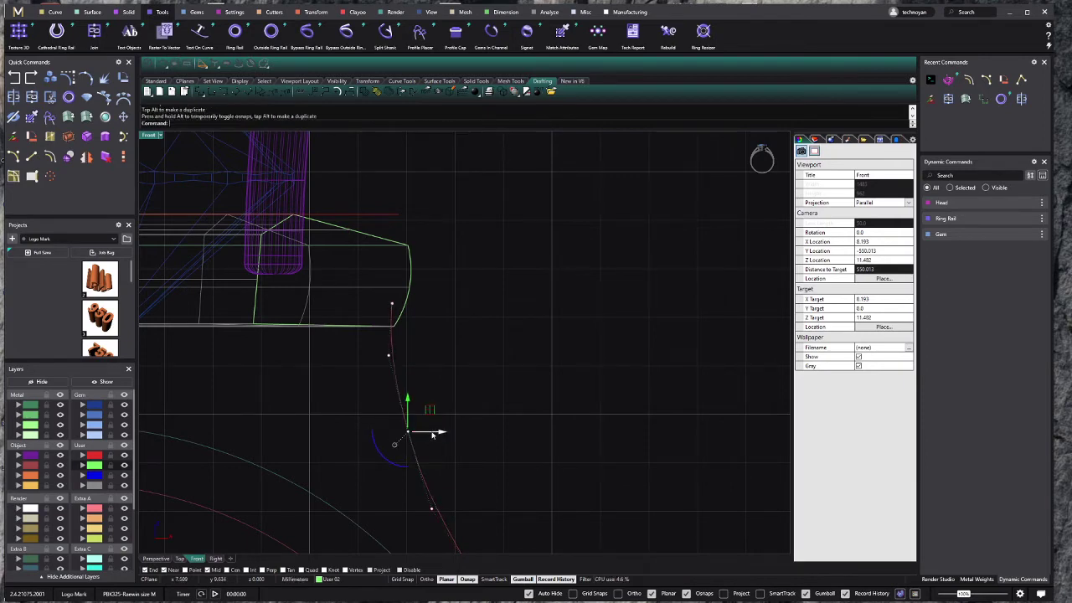
scroll(466, 427, "down", 3)
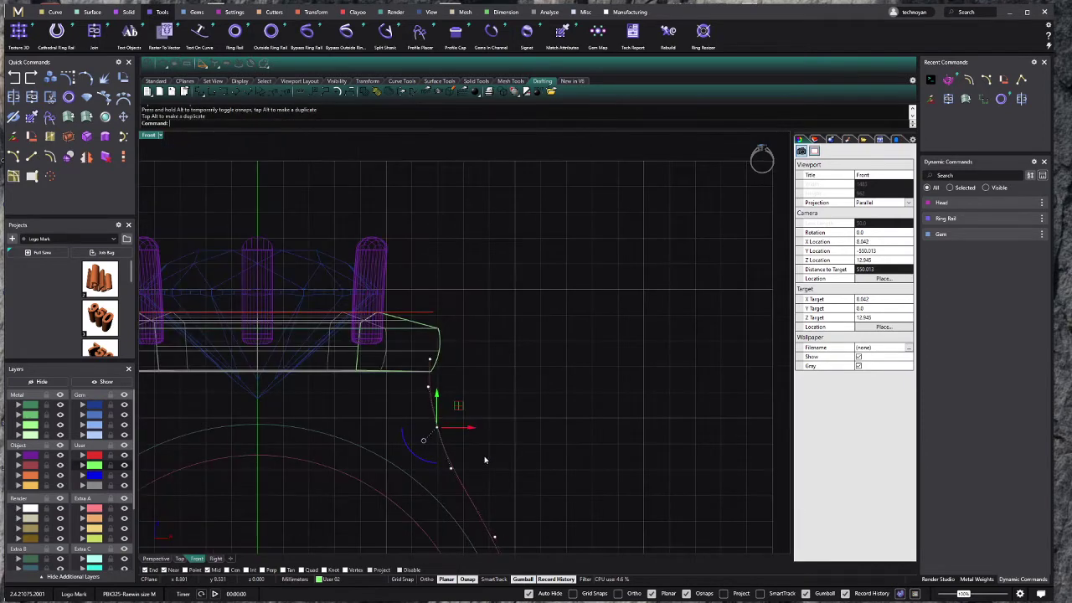
scroll(465, 419, "up", 2)
scroll(463, 411, "up", 1)
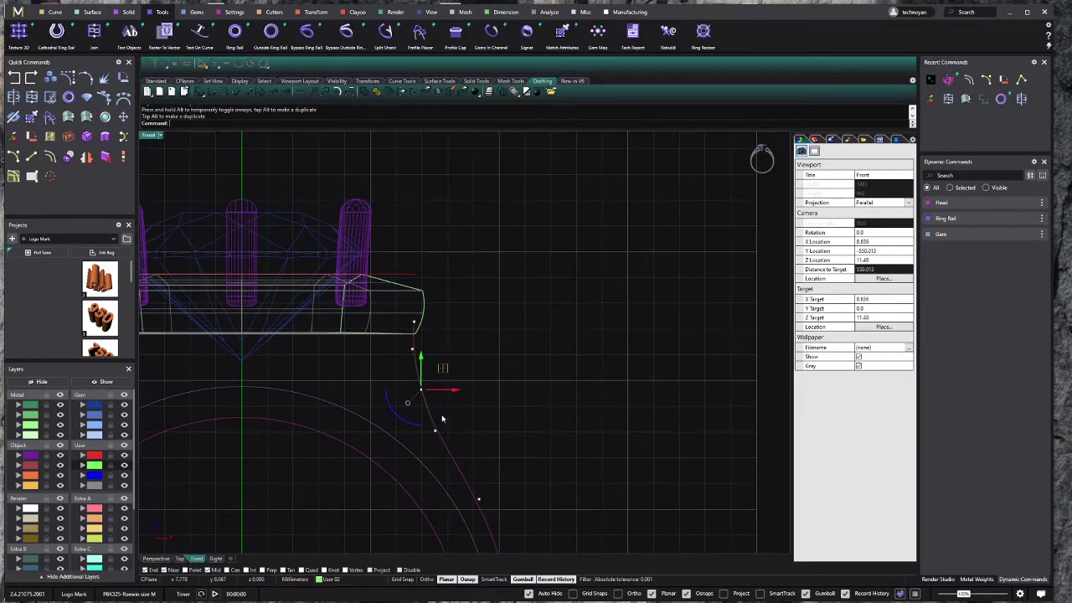
mouse_move(443, 419)
right_mouse_down()
mouse_move(429, 410)
mouse_move(399, 326)
right_mouse_up()
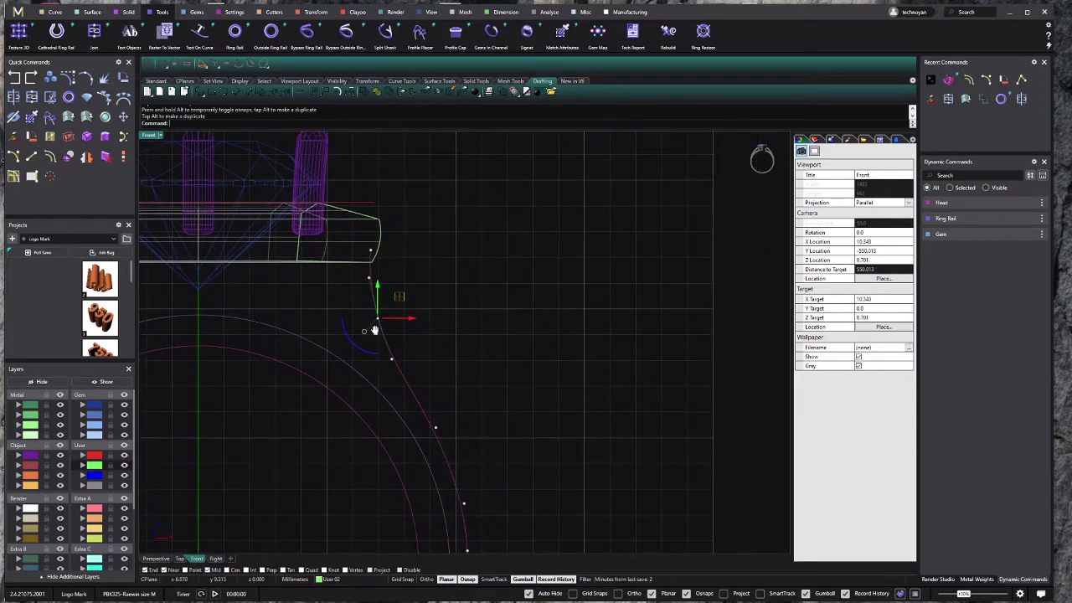
scroll(375, 330, "down", 3)
scroll(373, 318, "down", 2)
key("Escape")
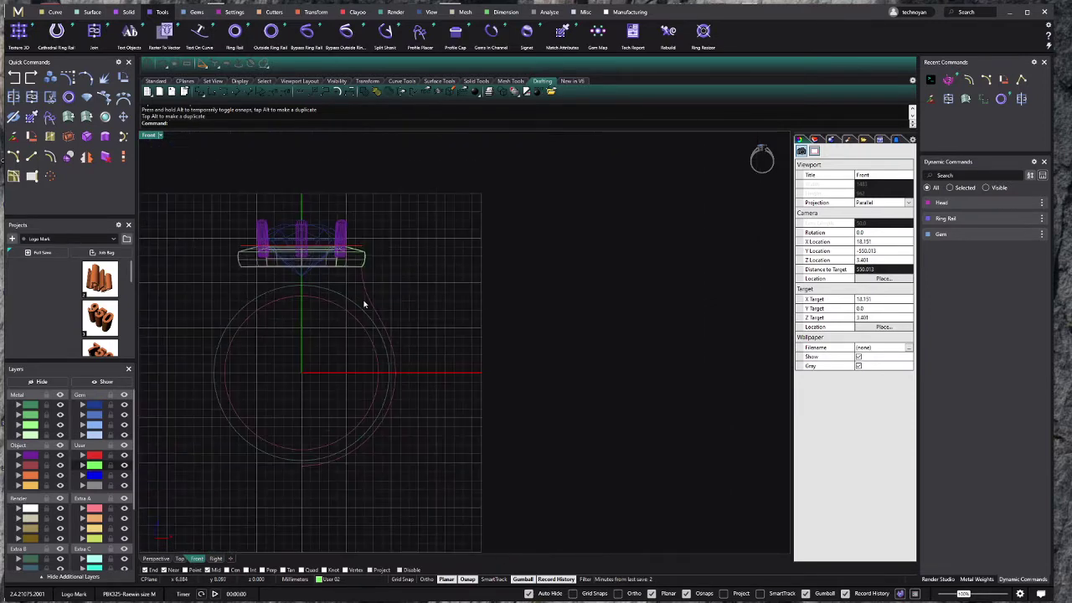
right_click_drag(360, 320, 466, 268)
scroll(438, 252, "up", 2)
Step: Offset the reshaped rail curve 1.7 mm to the inside, then select both rail curves
left_click(417, 256)
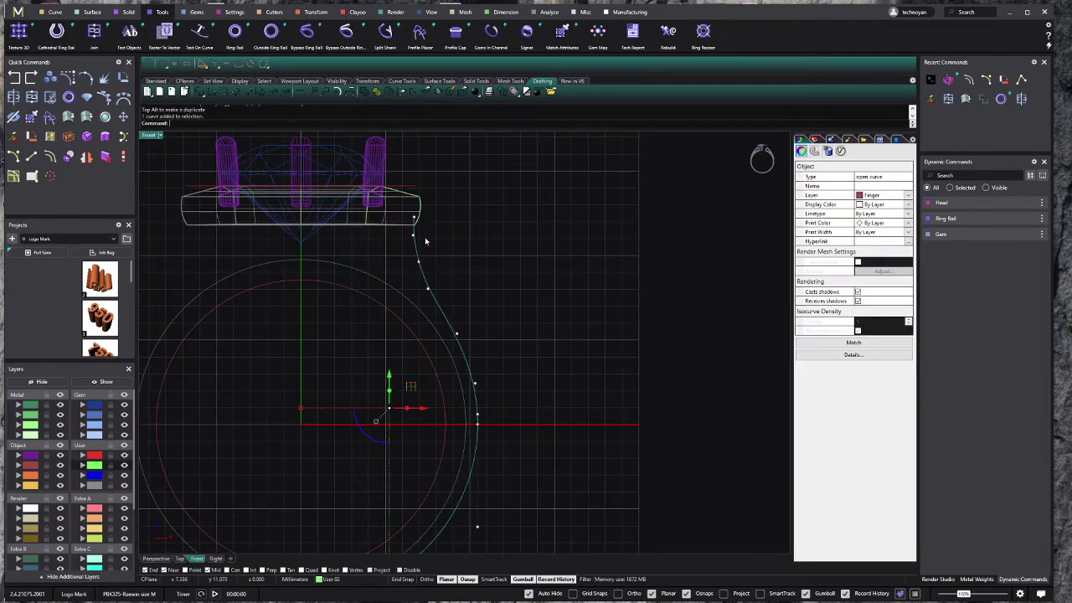
left_click(49, 156)
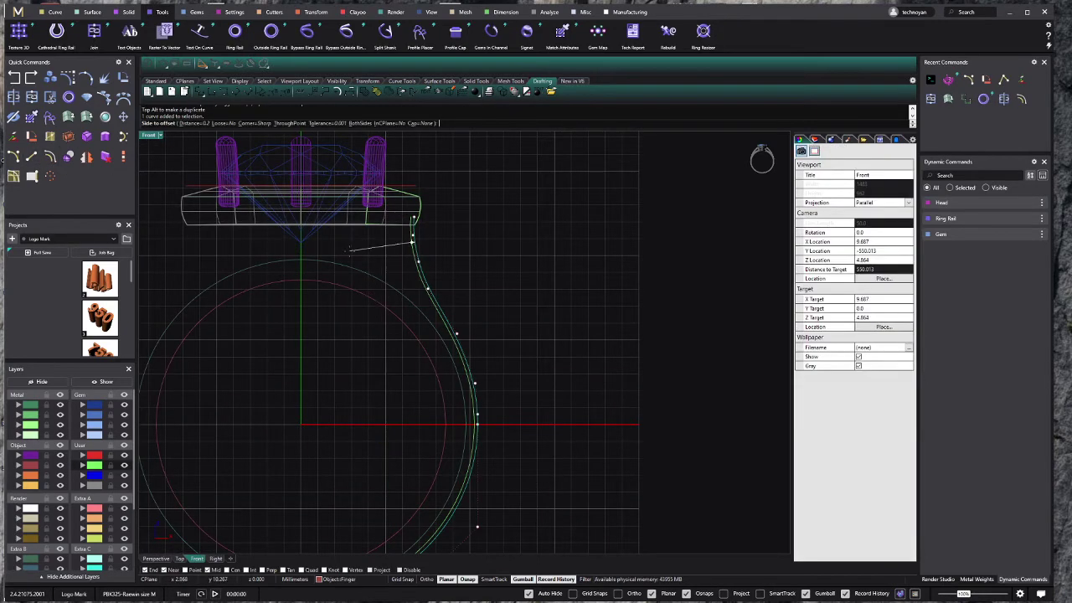
type("1.6")
key("Return")
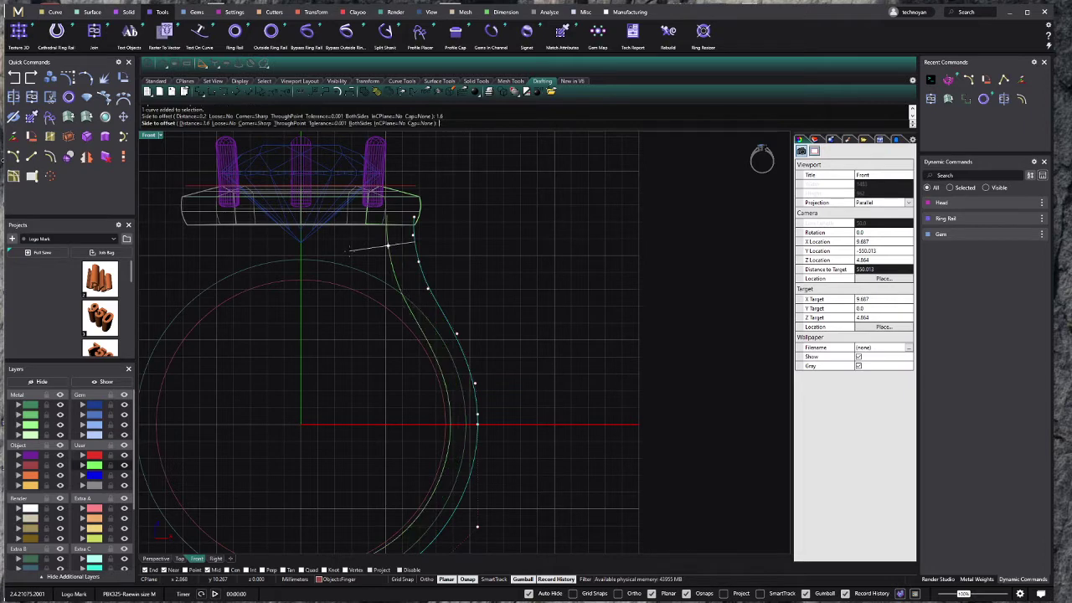
type("1.7")
key("Return")
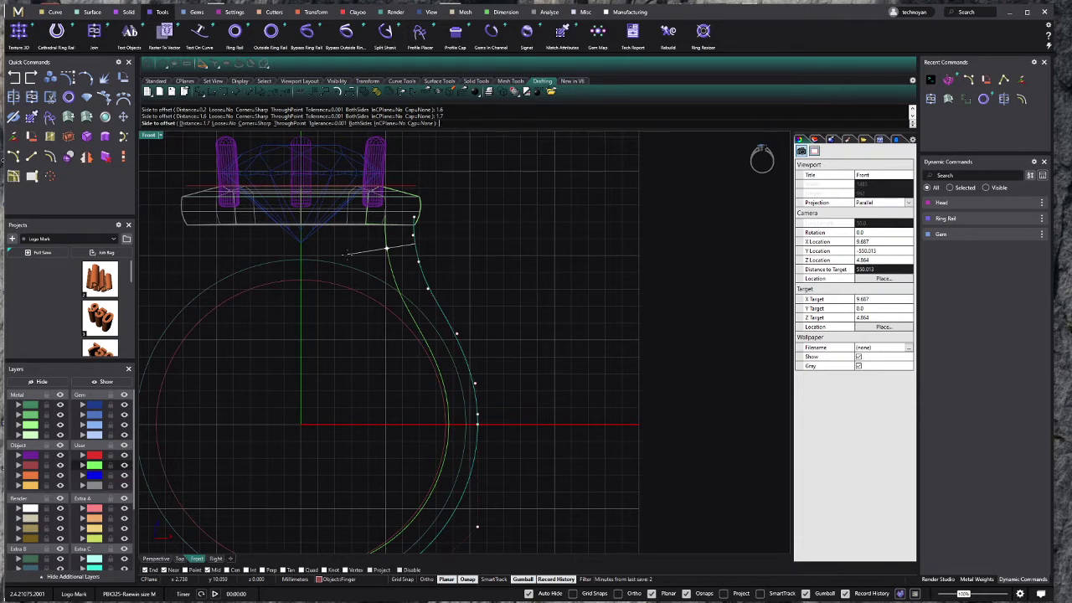
left_click(346, 254)
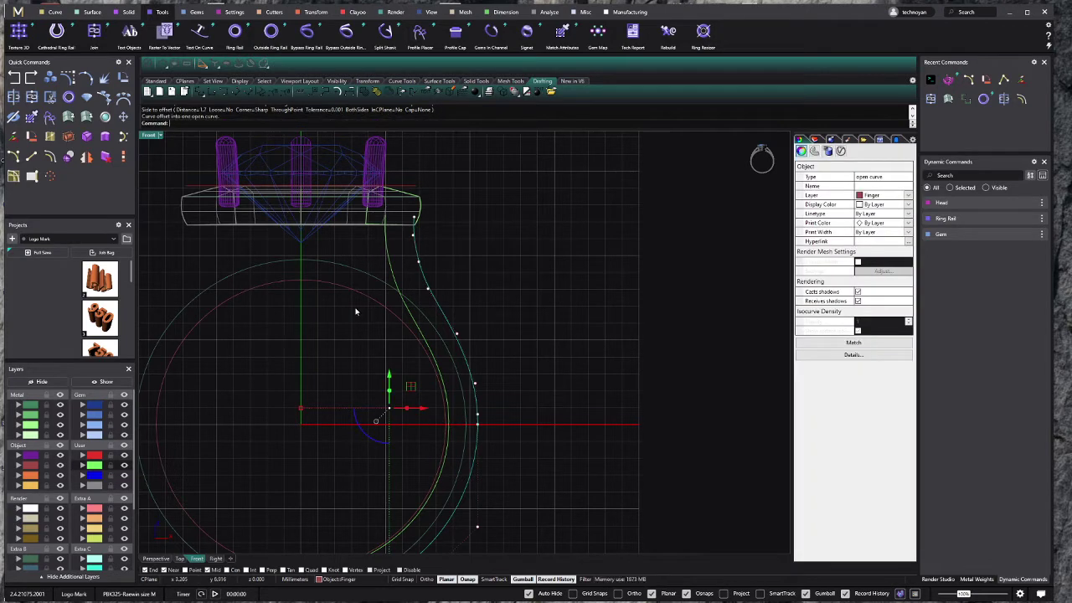
key("Escape")
scroll(476, 313, "down", 2)
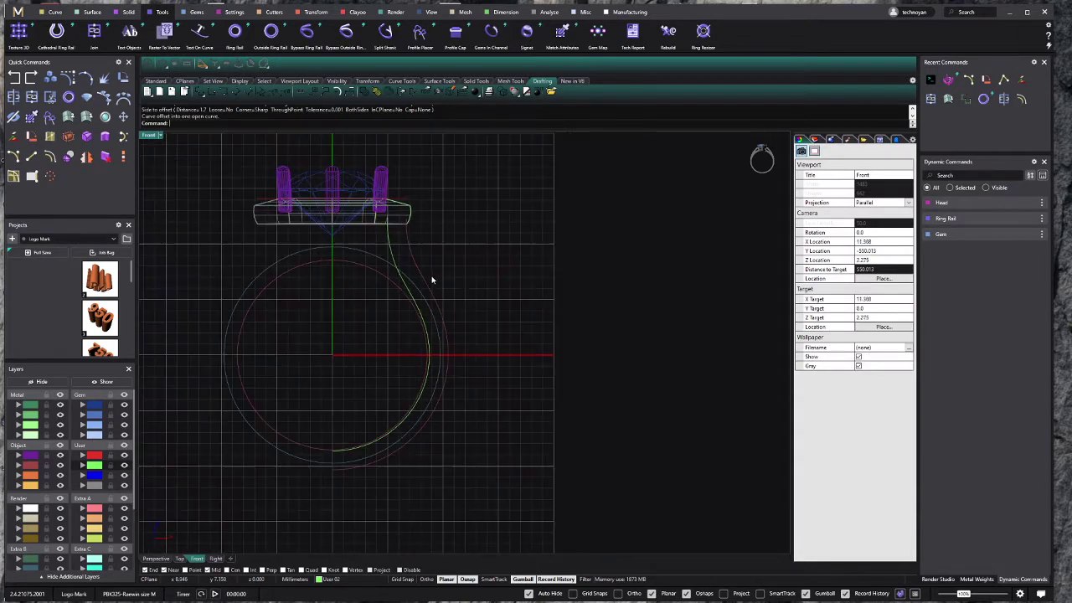
left_click_drag(445, 248, 378, 244)
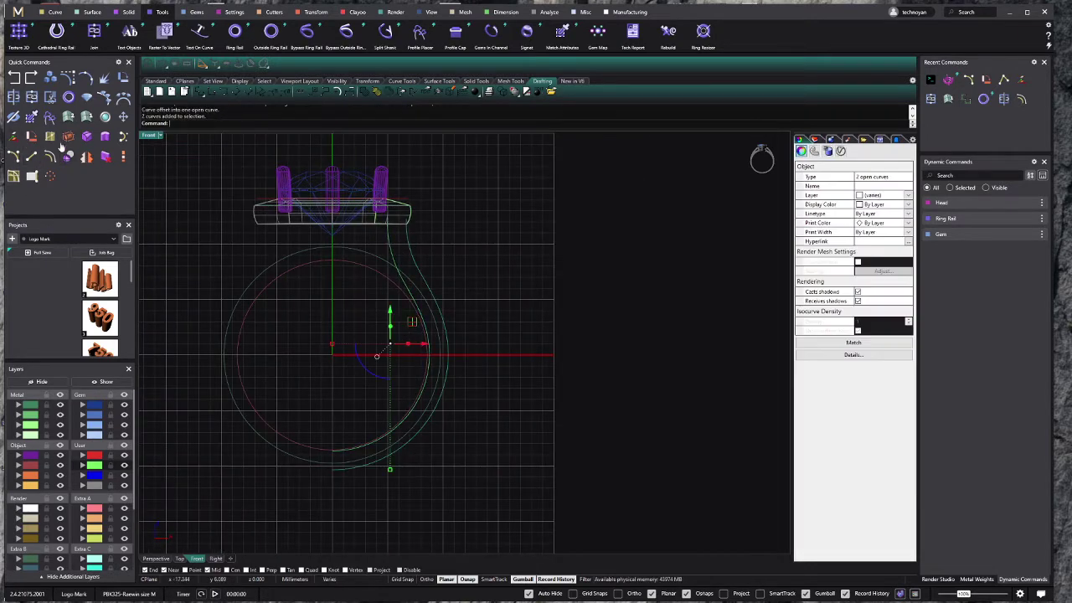
Step: Mirror the side curve about 0,0,0 and join both outer side curves into one
left_click(86, 157)
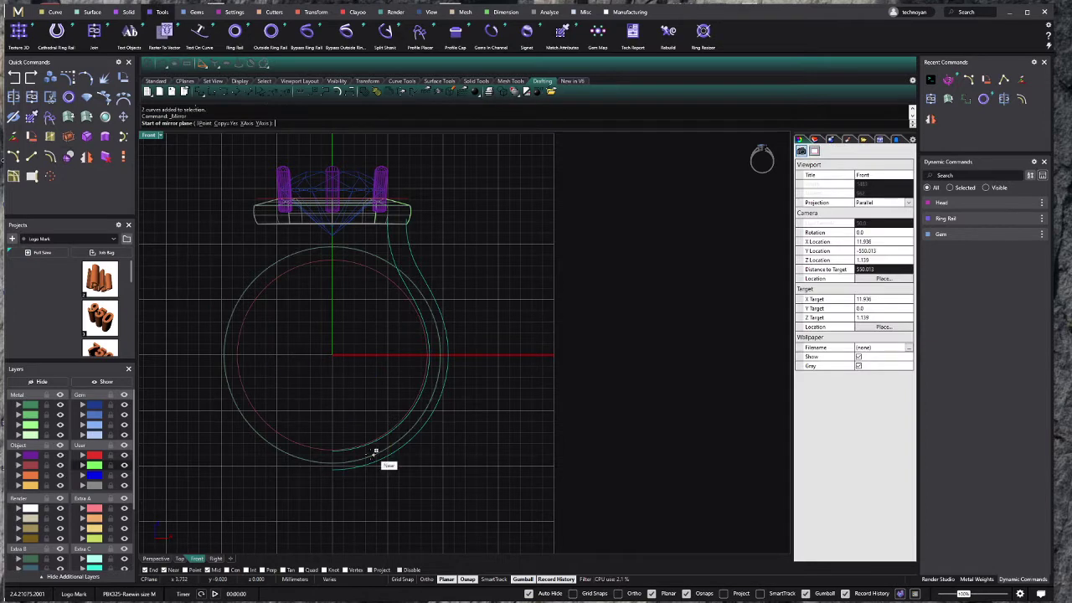
type("0,0,0")
key("Return")
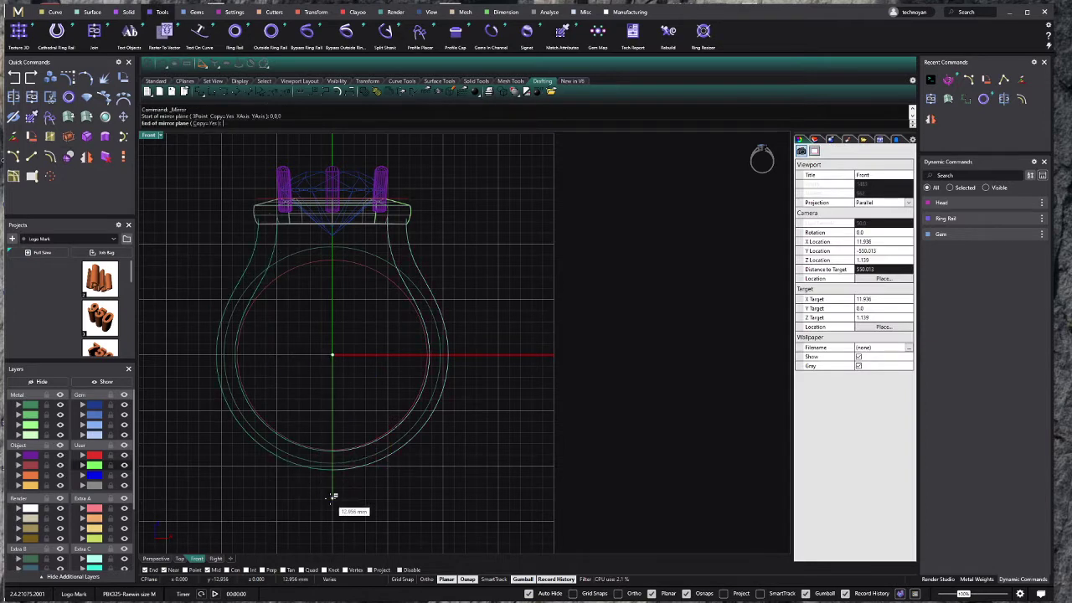
left_click(334, 496)
left_click(335, 470)
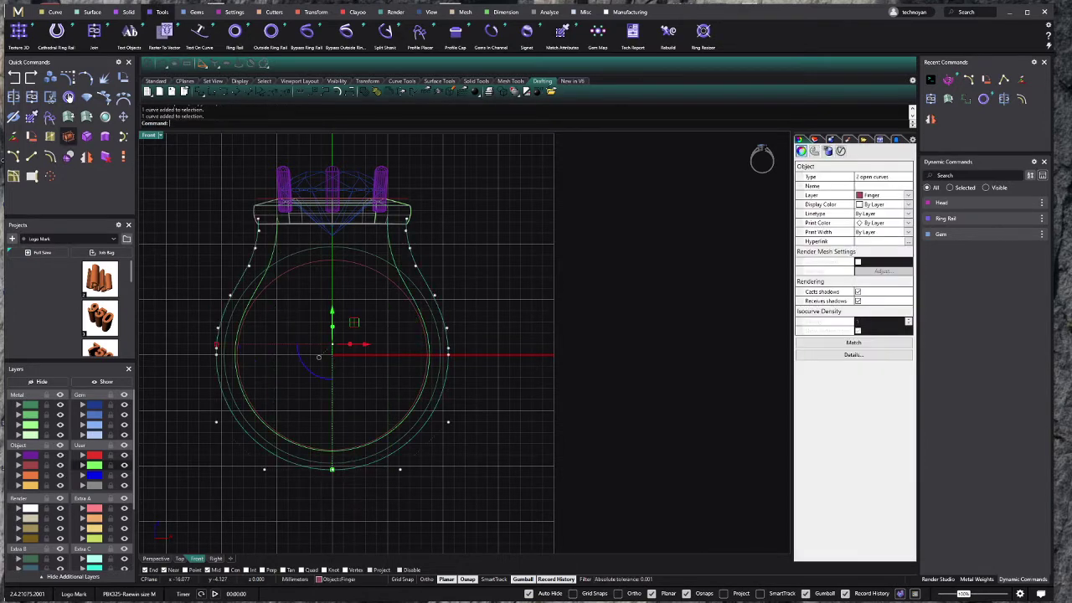
left_click(31, 97)
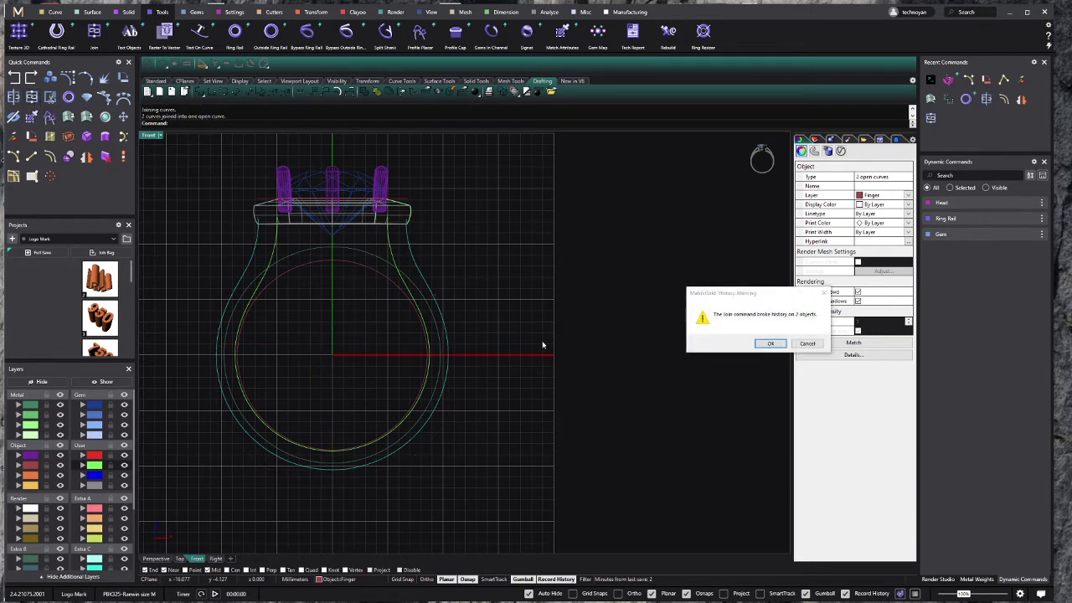
left_click(769, 344)
left_click(675, 337)
Step: Trim away the circle's lower part against the side curves and join the pieces into one arch
scroll(300, 216, "up", 3)
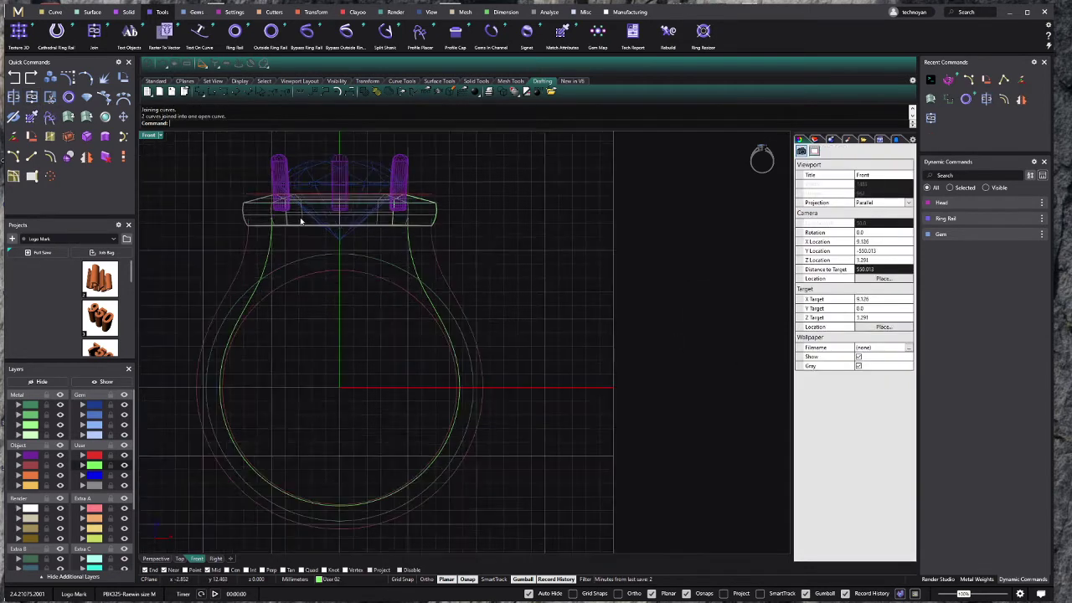
left_click(259, 281)
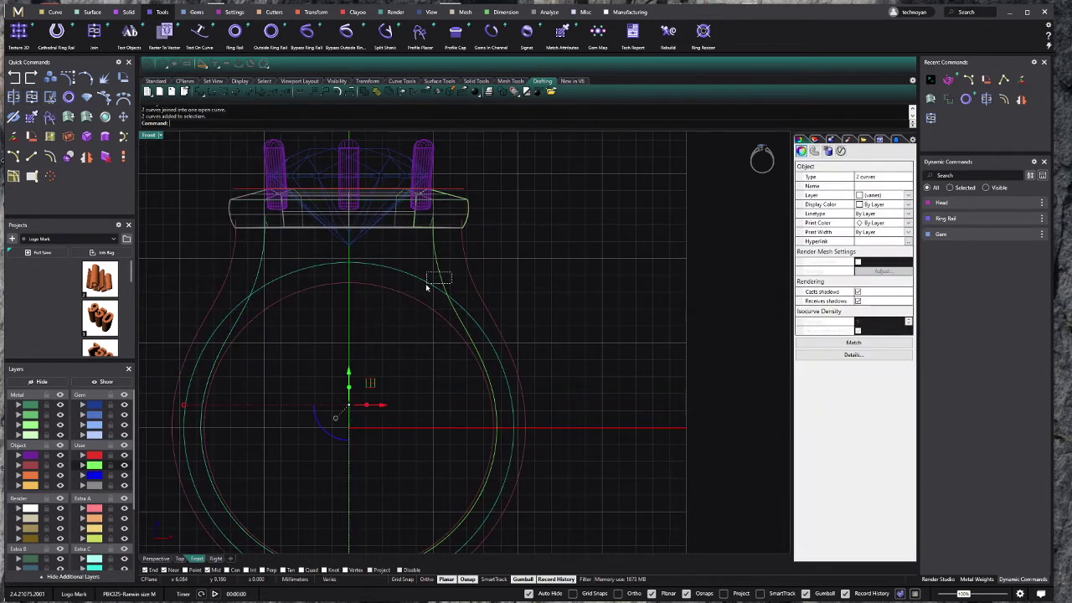
left_click_drag(426, 287, 425, 288)
right_click_drag(409, 257, 408, 277)
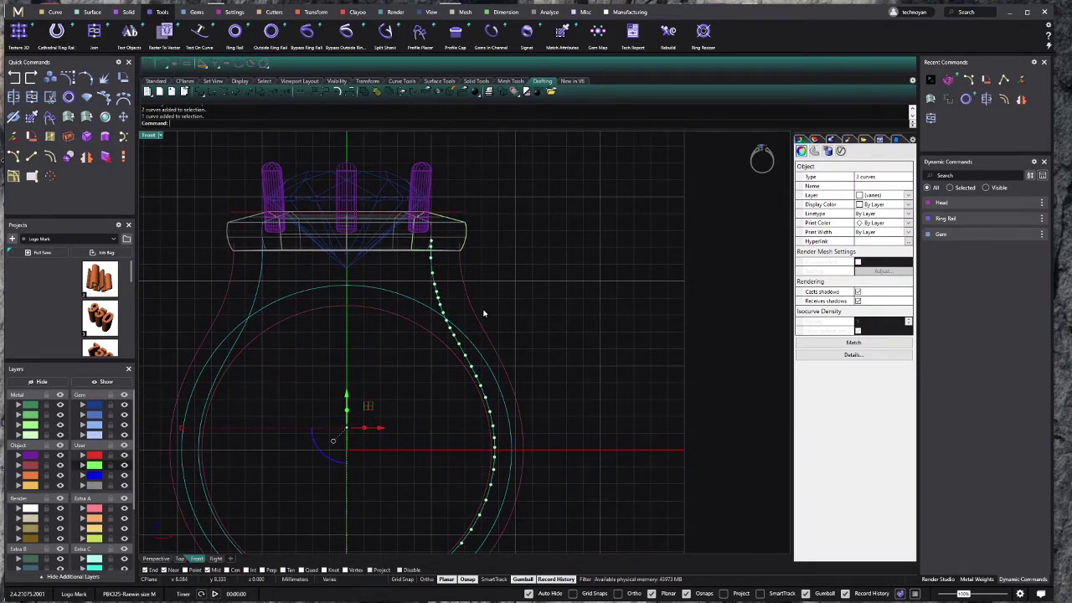
left_click(50, 98)
left_click(246, 347)
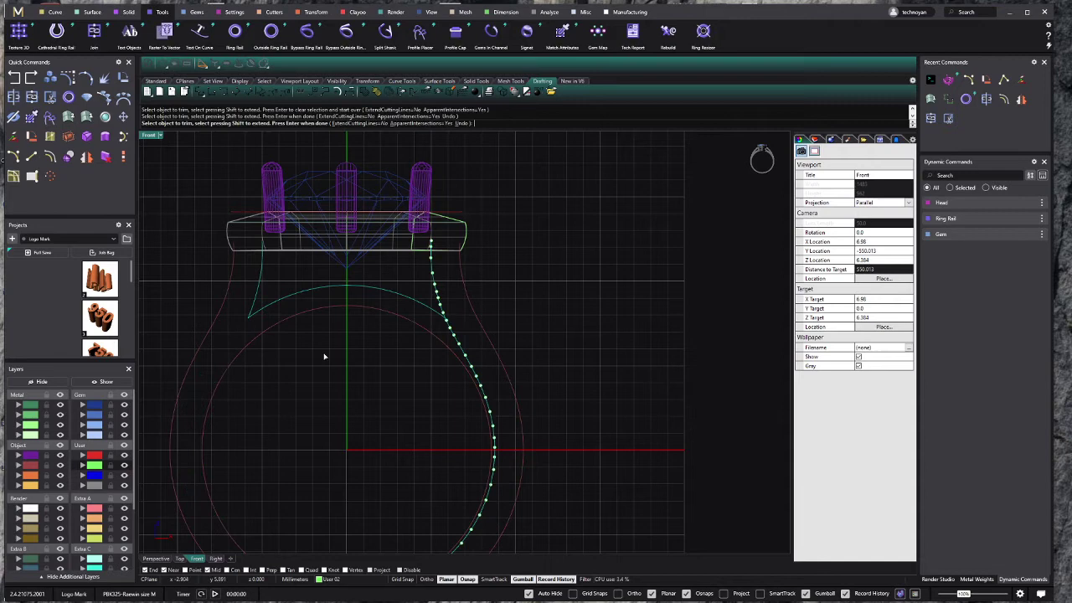
left_click(450, 334)
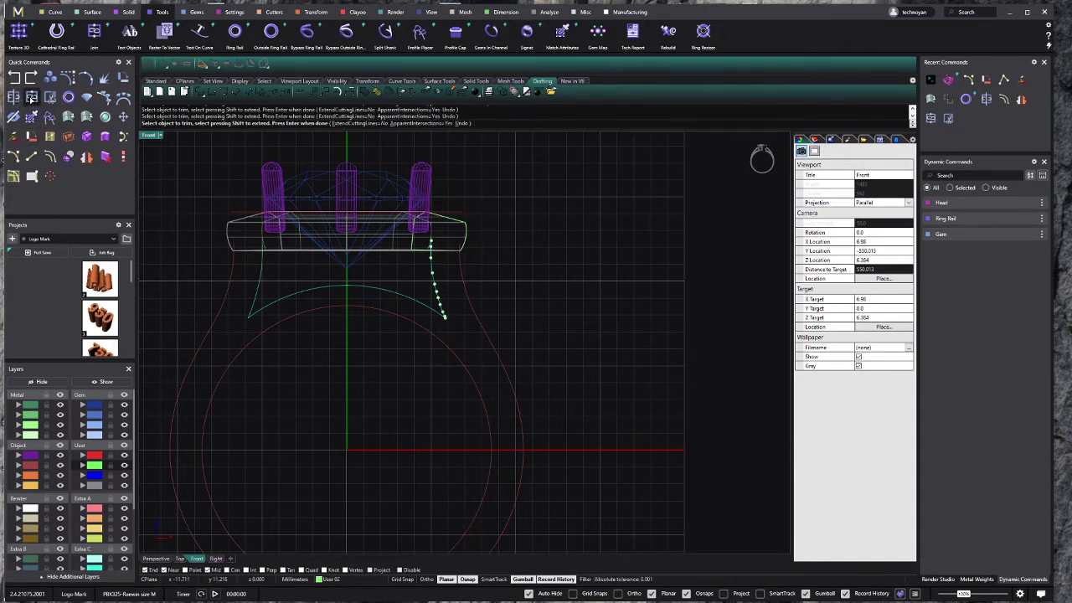
left_click(31, 97)
left_click(778, 355)
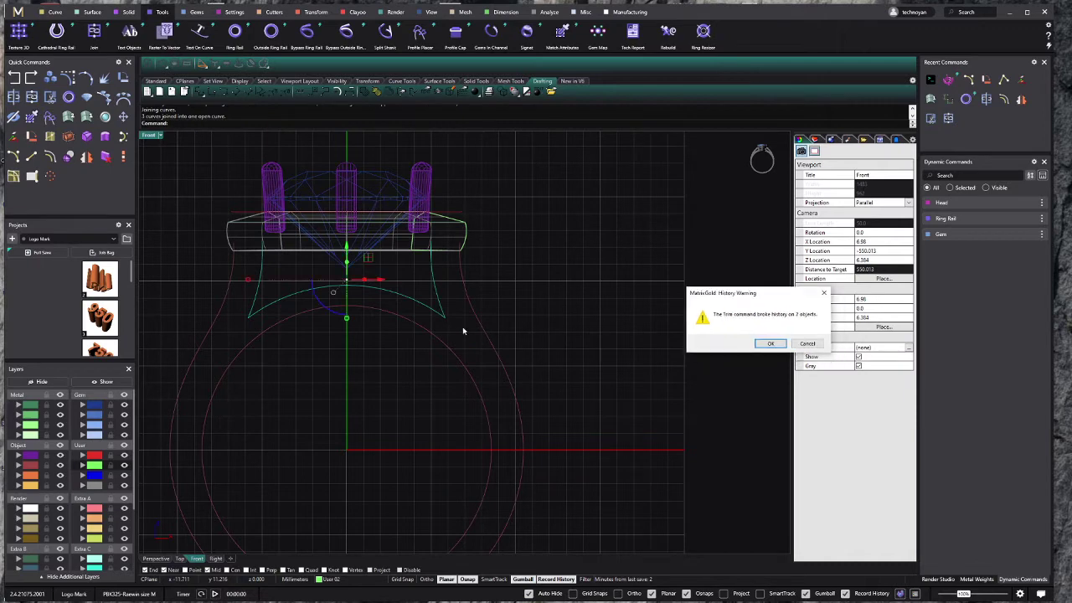
left_click(769, 347)
Step: Show the arched curve's control points to check it, then select the outer shank curve
key("F10")
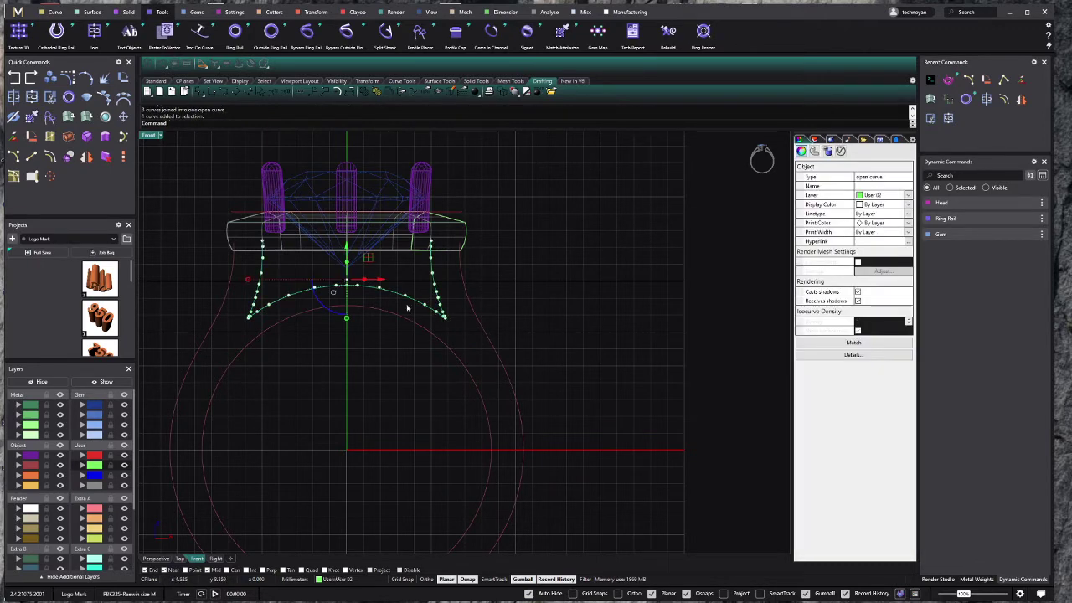
right_click_drag(373, 298, 413, 326)
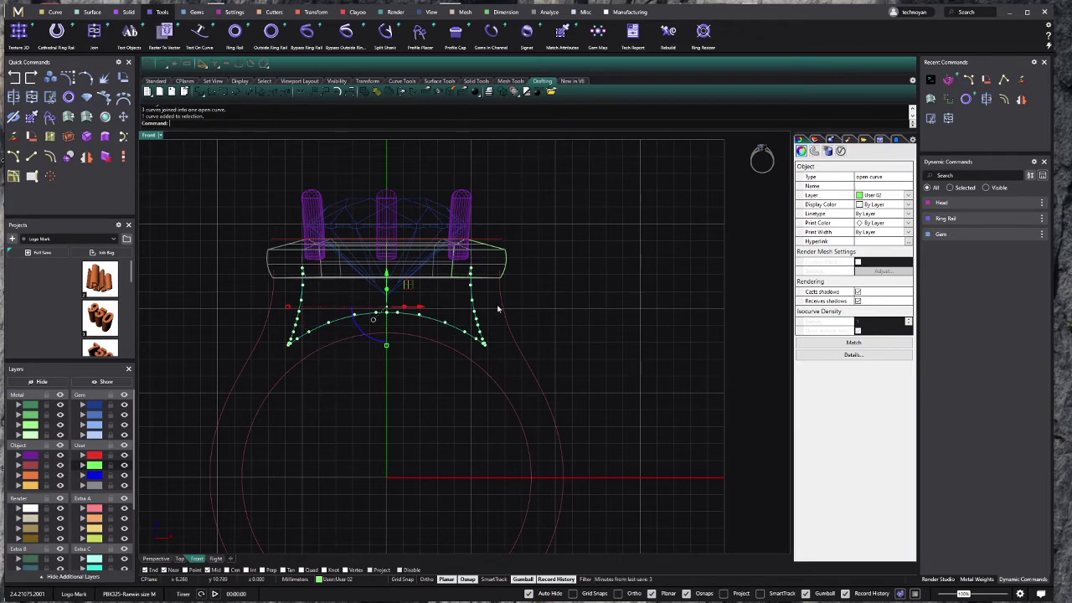
left_click(417, 375)
scroll(458, 336, "up", 3)
left_click(453, 327)
left_click(458, 345)
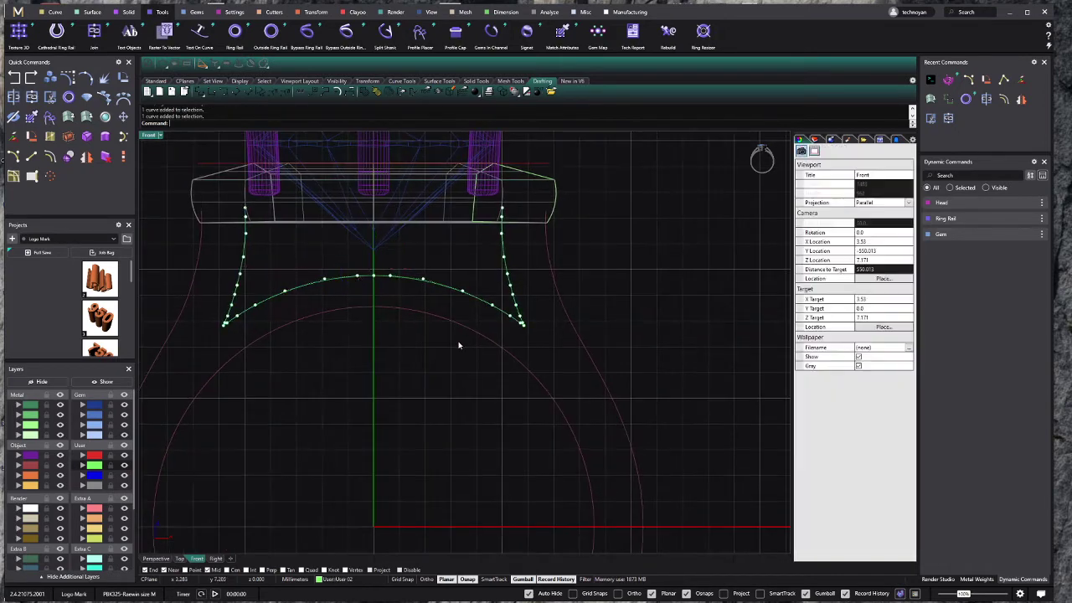
left_click(471, 336)
scroll(481, 360, "down", 2)
left_click(484, 376)
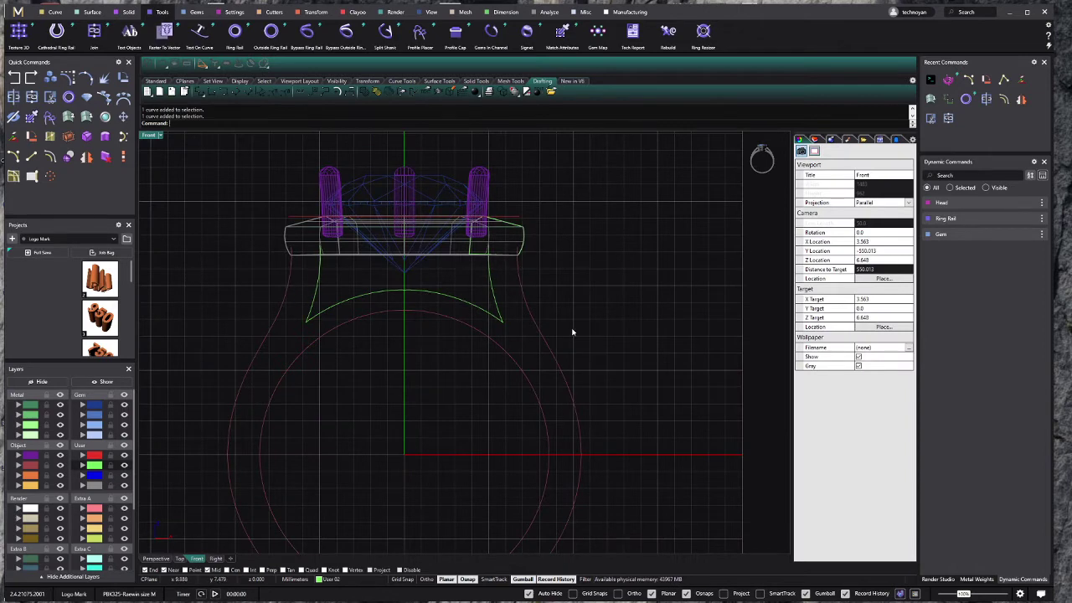
left_click(545, 335)
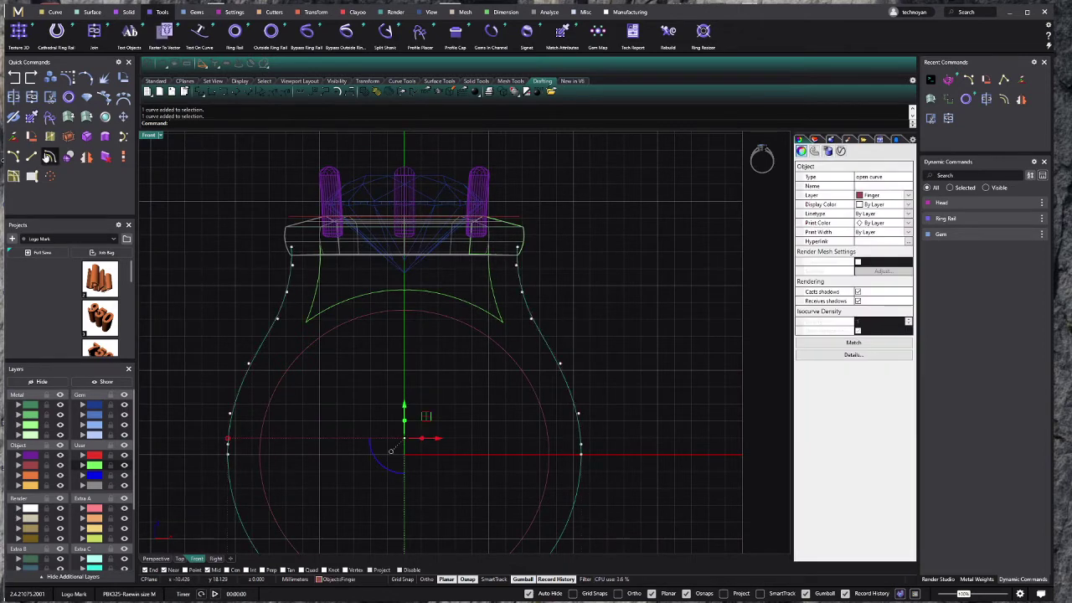
Step: Offset the outer shank curve inward, and offset the finger circle by 11.2
right_click(391, 450)
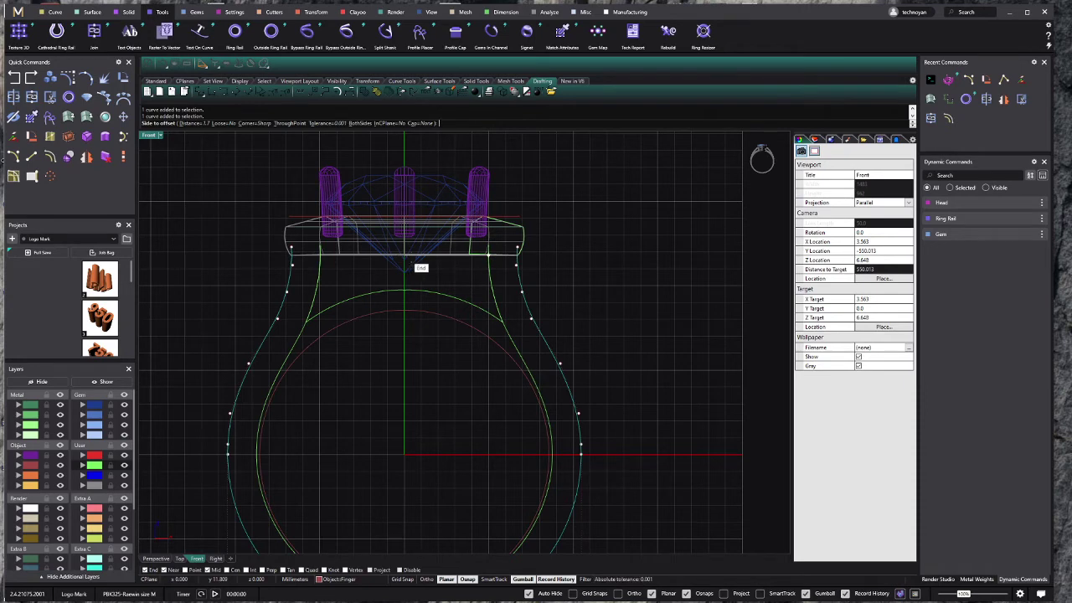
left_click(465, 311)
key("Escape")
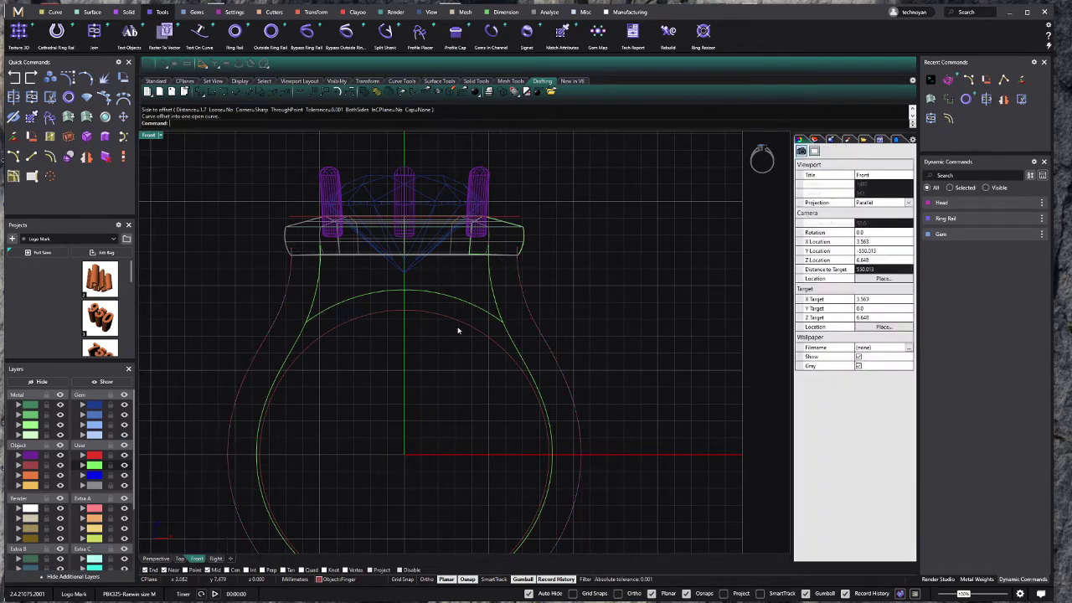
left_click(458, 329)
right_click(459, 328)
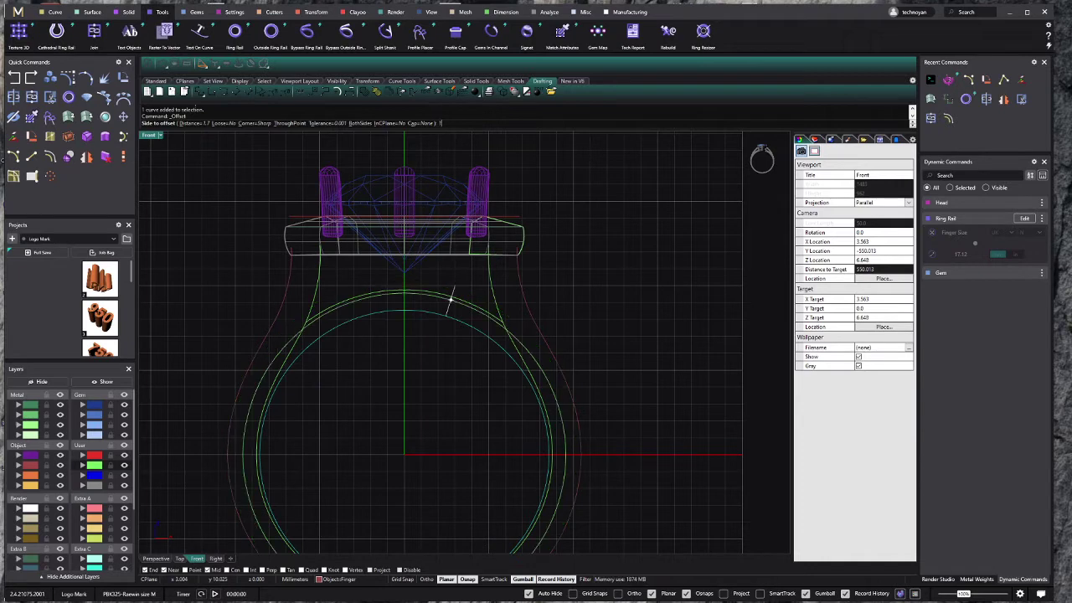
type("11.2")
key("Return")
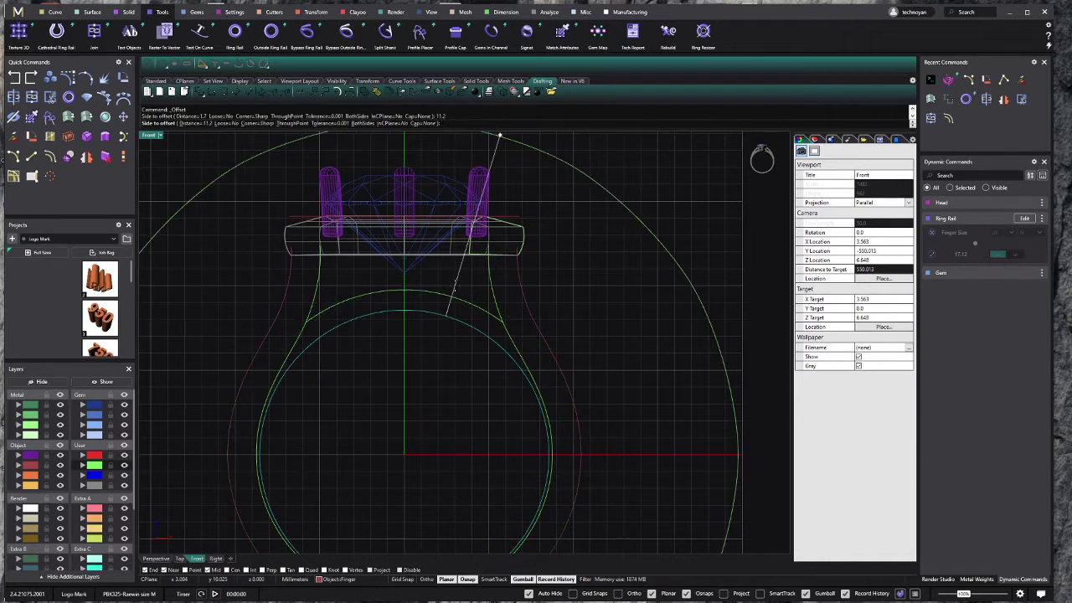
left_click(449, 300)
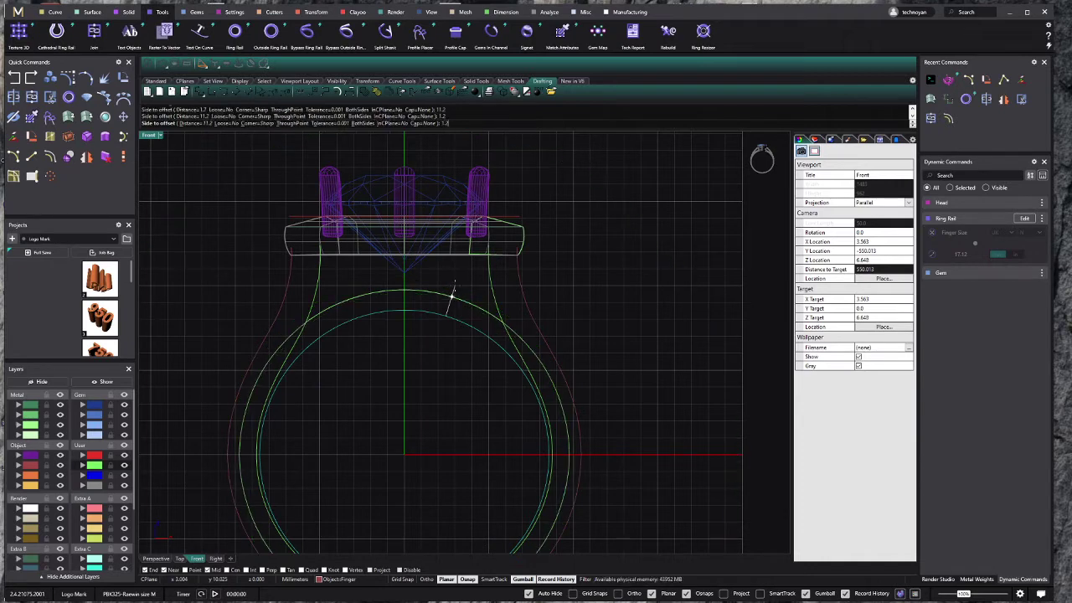
Step: Delete the two leftover helper circles and select the green arched curve
left_click(527, 330)
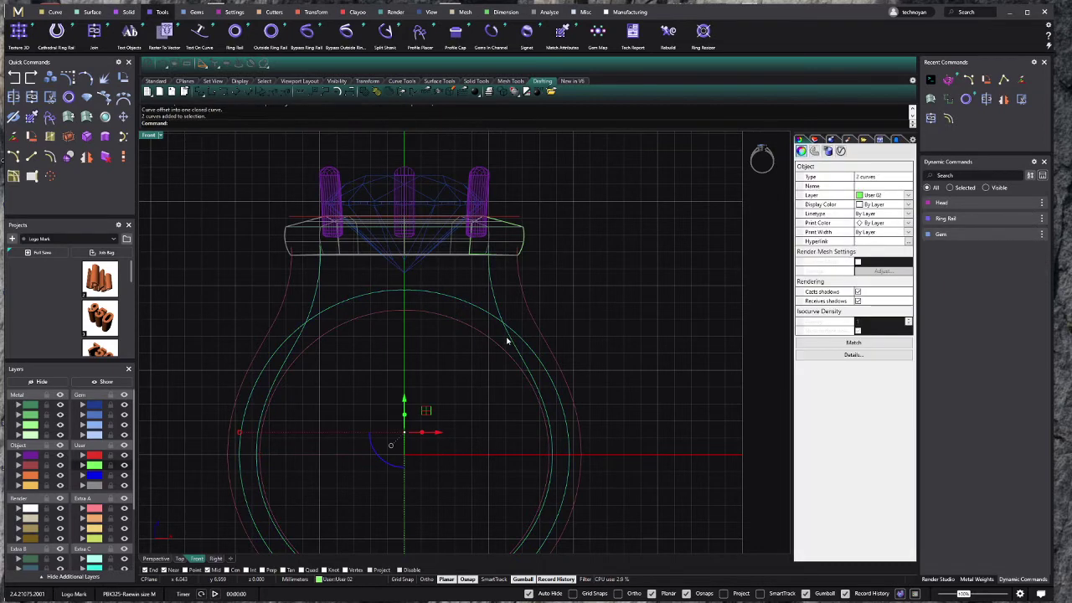
key("Delete")
left_click(502, 320)
Step: Draw a line between the two curve ends and join it with the arc into a closed curve
scroll(401, 285, "up", 2)
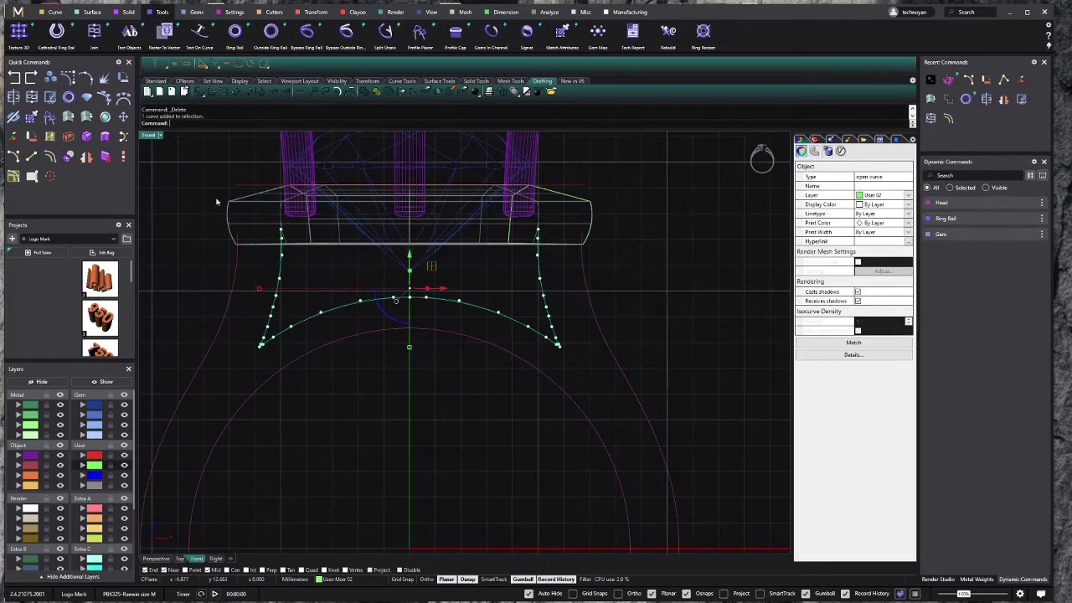
left_click(31, 156)
left_click(281, 231)
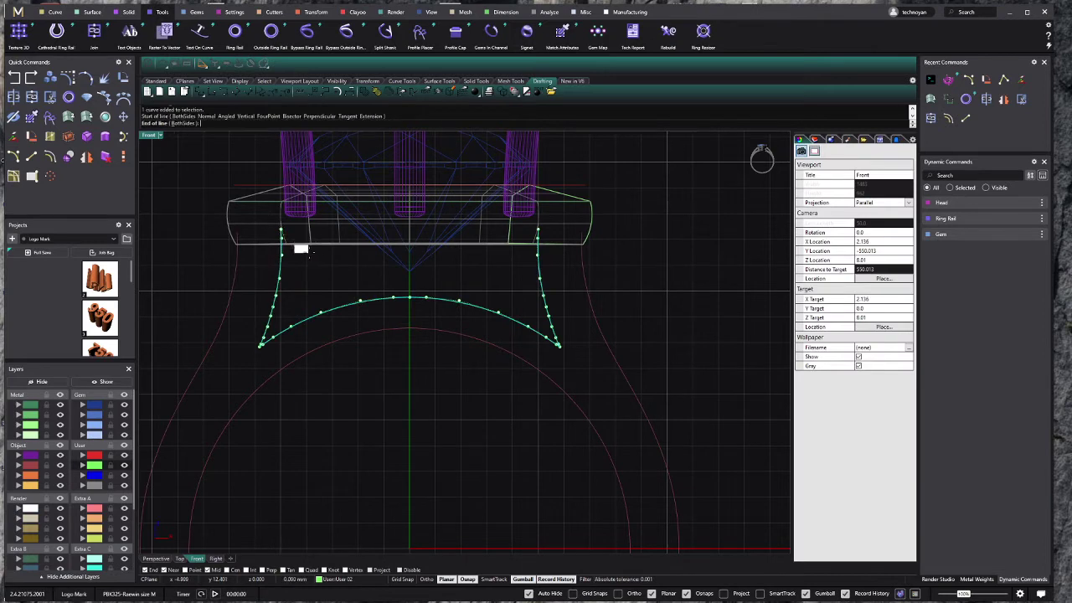
left_click(538, 231)
scroll(536, 232, "up", 2)
left_click(522, 234, "shift")
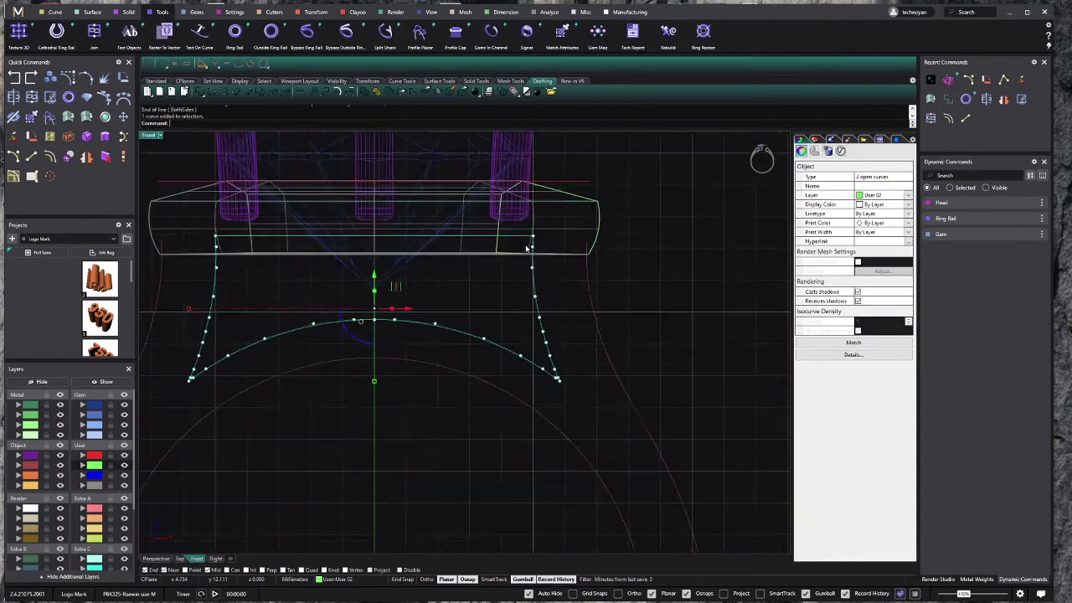
scroll(522, 234, "down", 3)
scroll(444, 217, "up", 2)
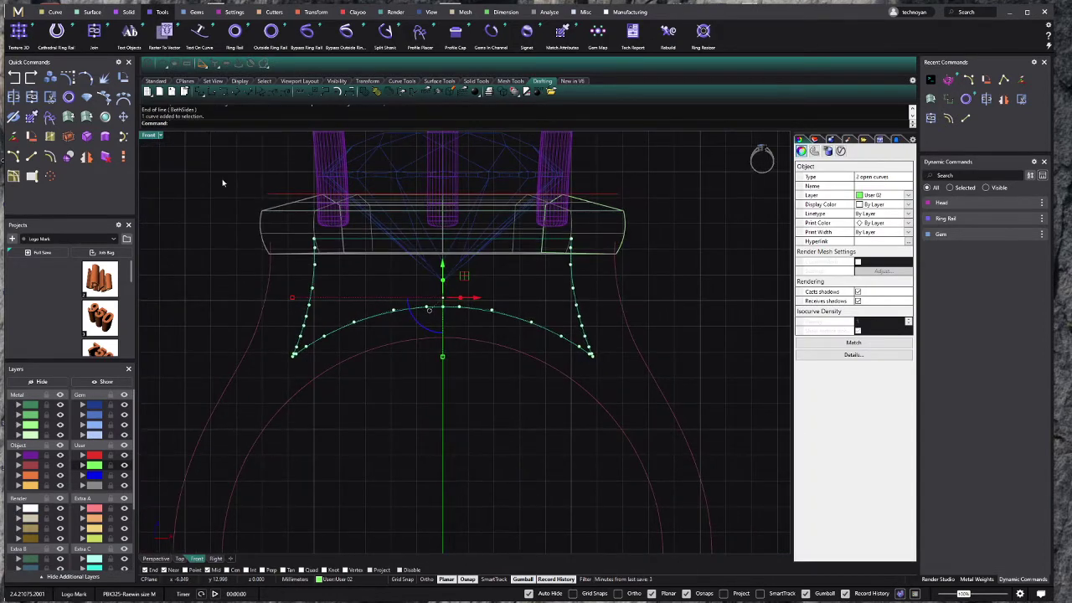
left_click(31, 99)
right_click_drag(340, 293, 320, 285)
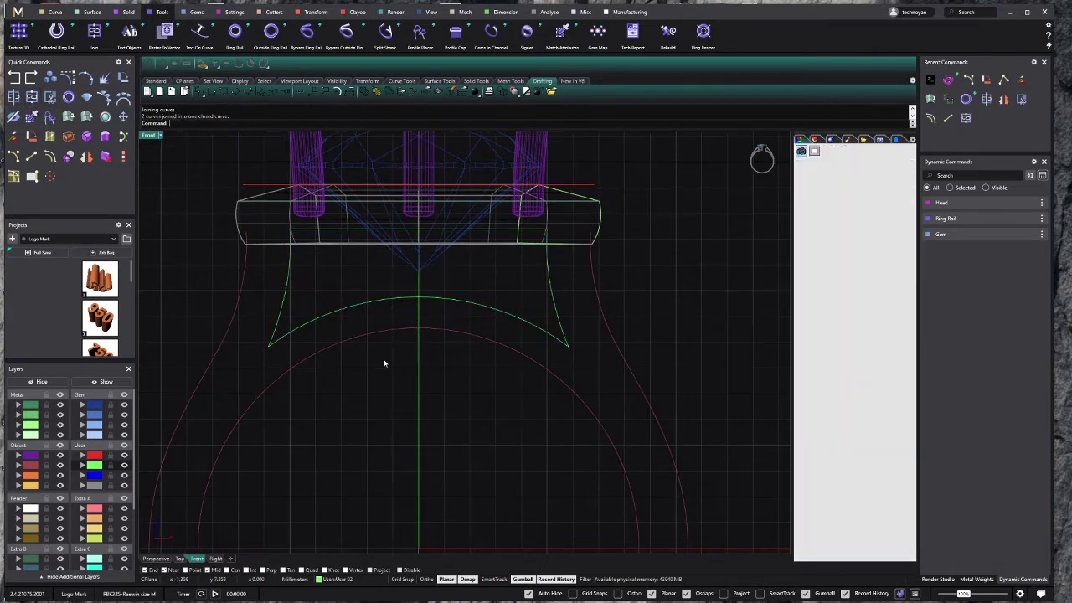
left_click(347, 310)
Step: In the front view, draw a 13.391 mm line across the rail's top and select both curves
double_click(151, 136)
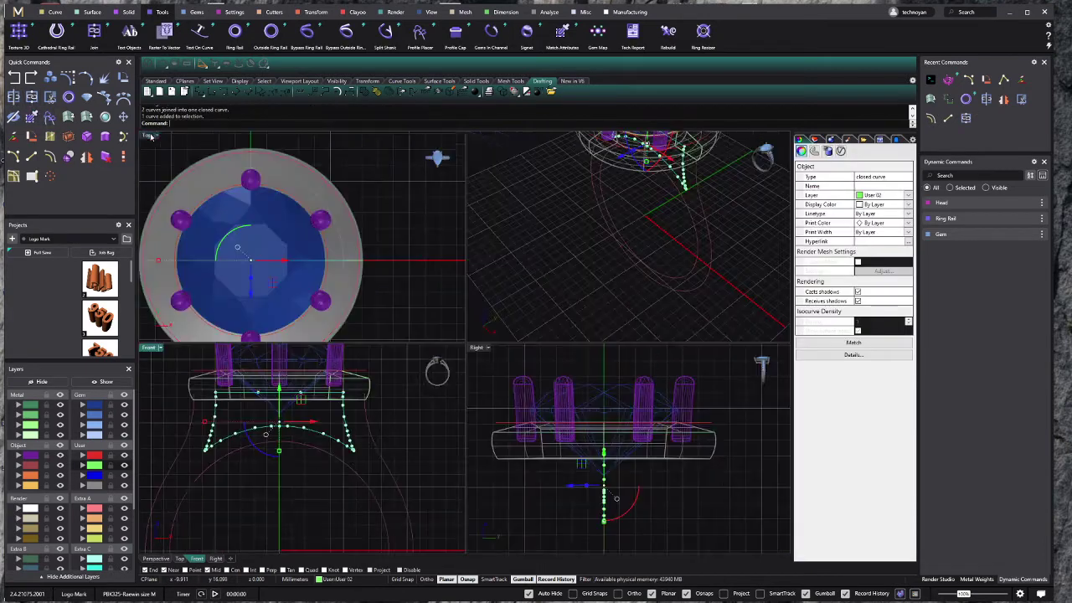
scroll(335, 248, "down", 3)
left_click(377, 304)
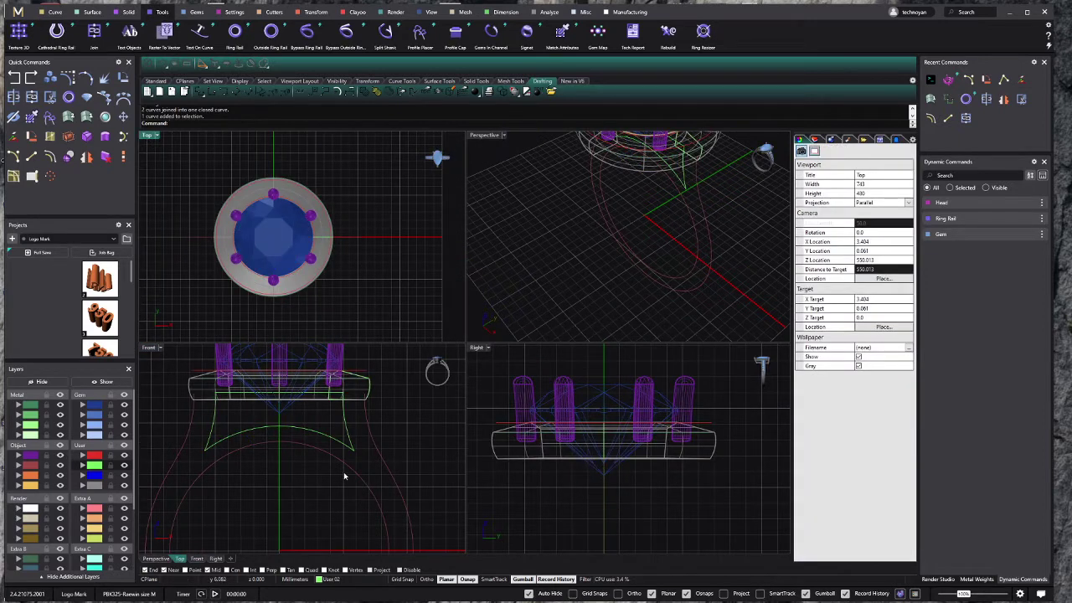
mouse_move(343, 475)
right_mouse_down()
mouse_move(343, 433)
mouse_move(319, 444)
right_mouse_up()
left_click(376, 414)
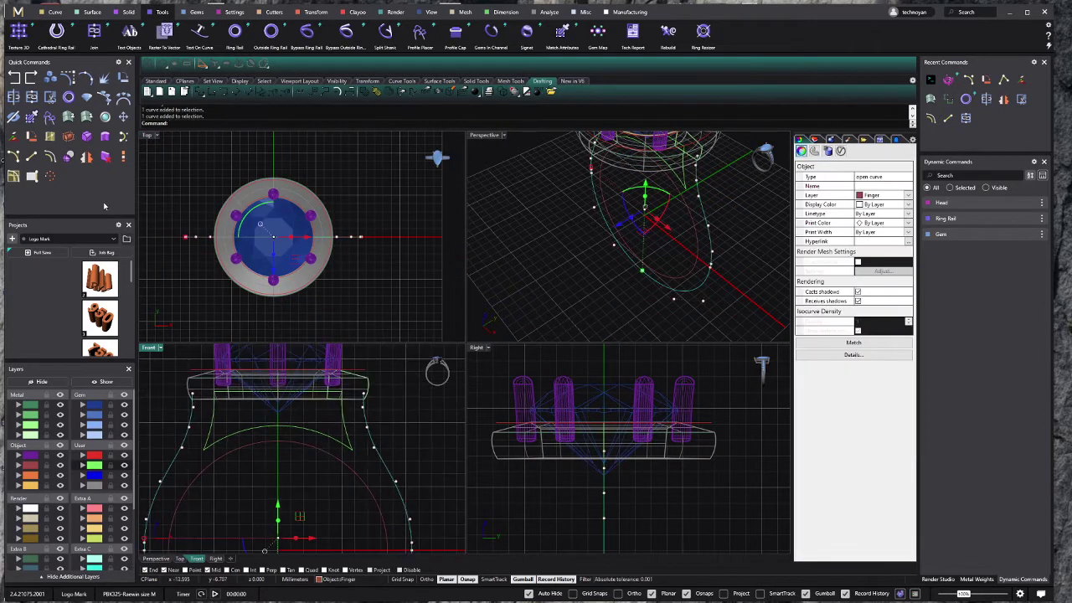
left_click(54, 11)
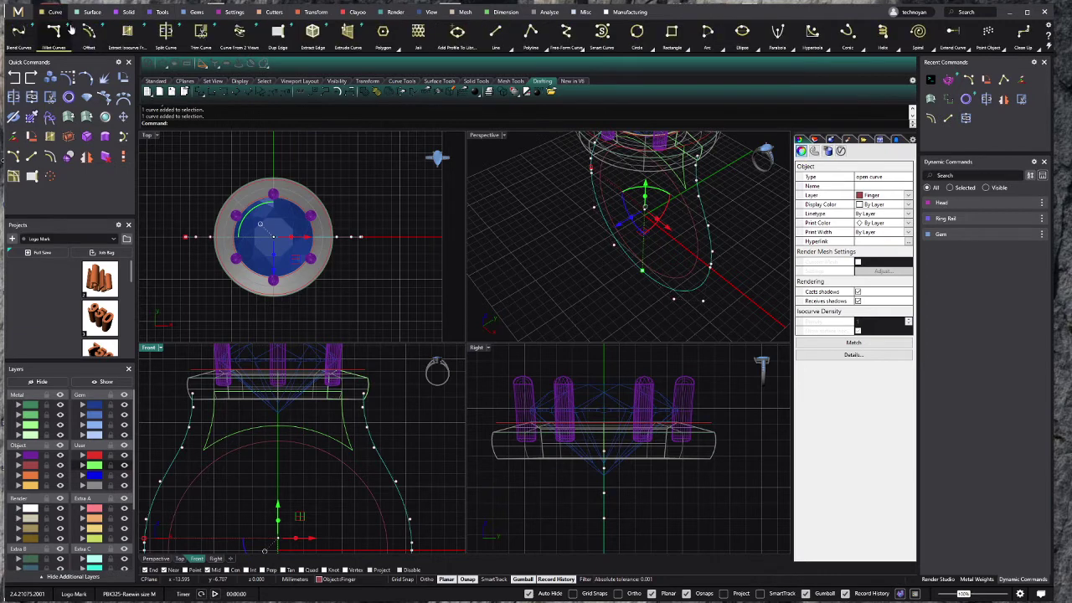
left_click(495, 31)
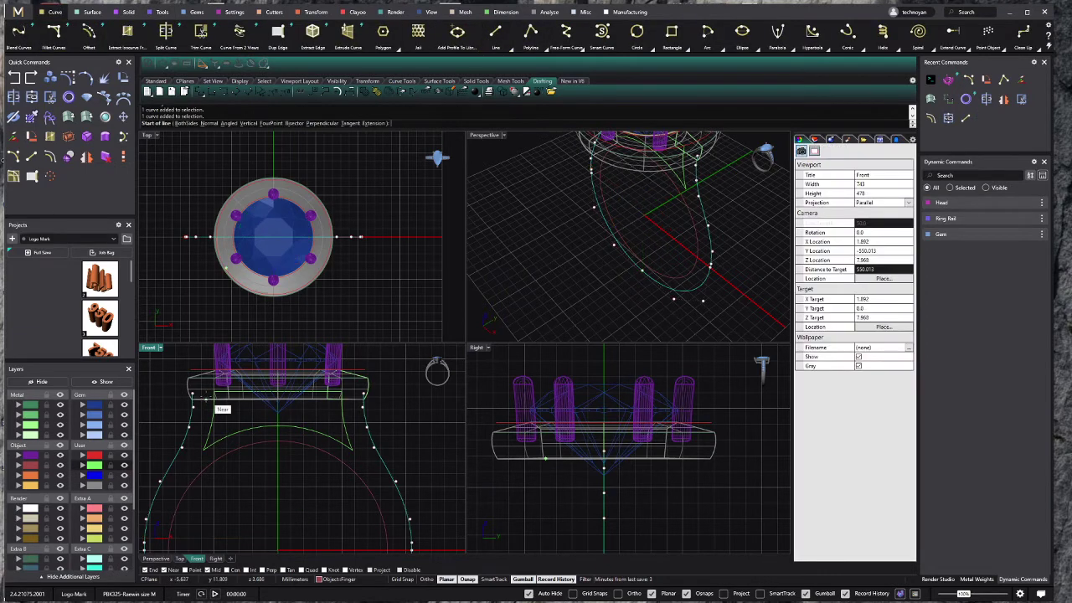
left_click(192, 395)
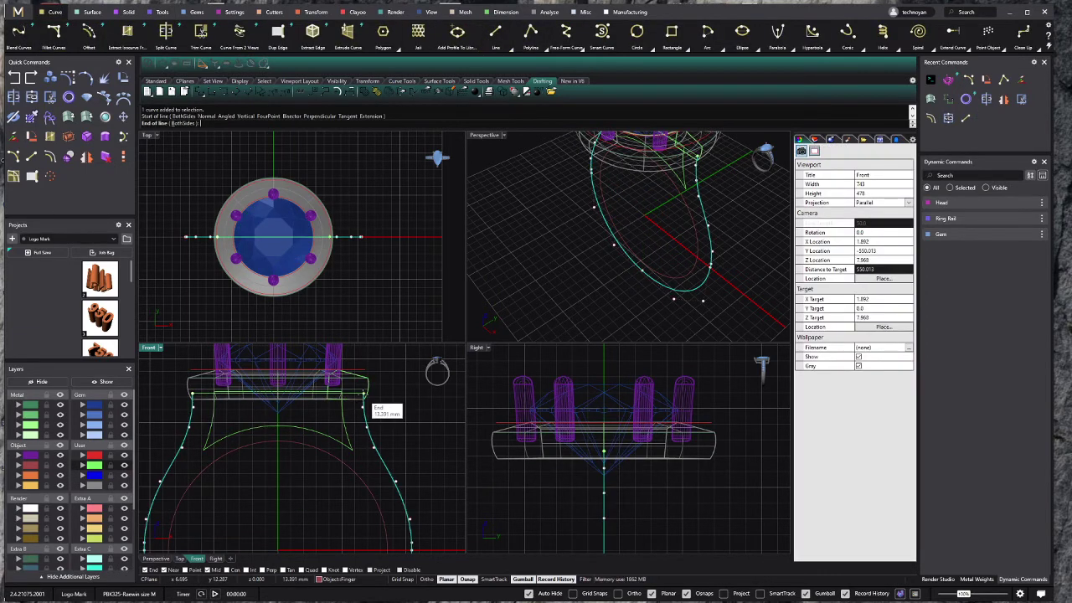
left_click(362, 394)
left_click(357, 398, "shift")
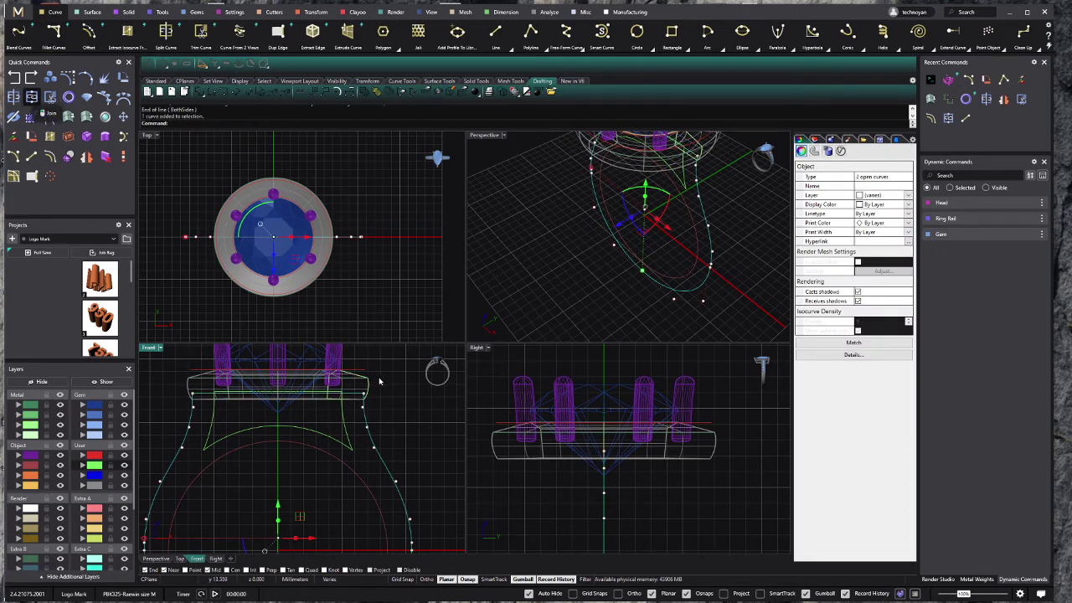
key("Escape")
scroll(397, 399, "down", 3)
Step: Select the head solid, maximize the Top viewport, and show the Gems ribbon tools
left_click(32, 97)
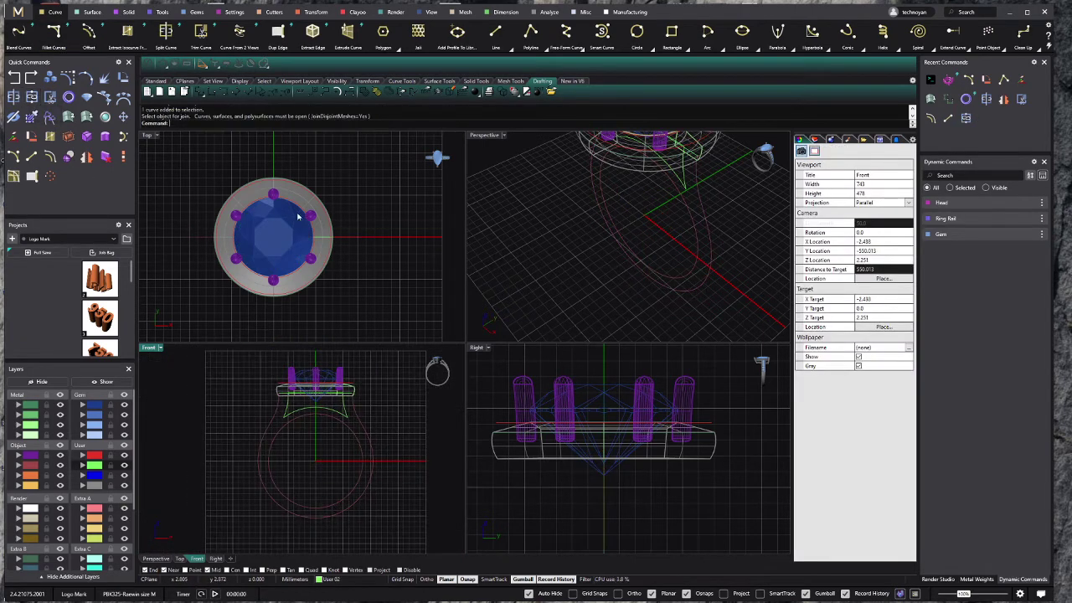
scroll(297, 216, "up", 3)
left_click(270, 186)
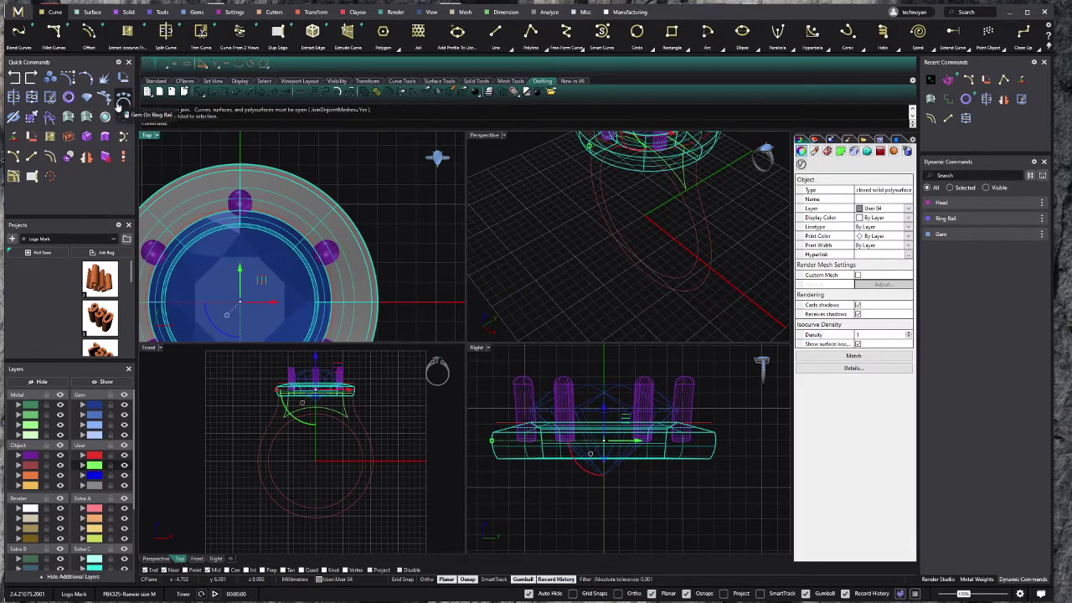
double_click(149, 135)
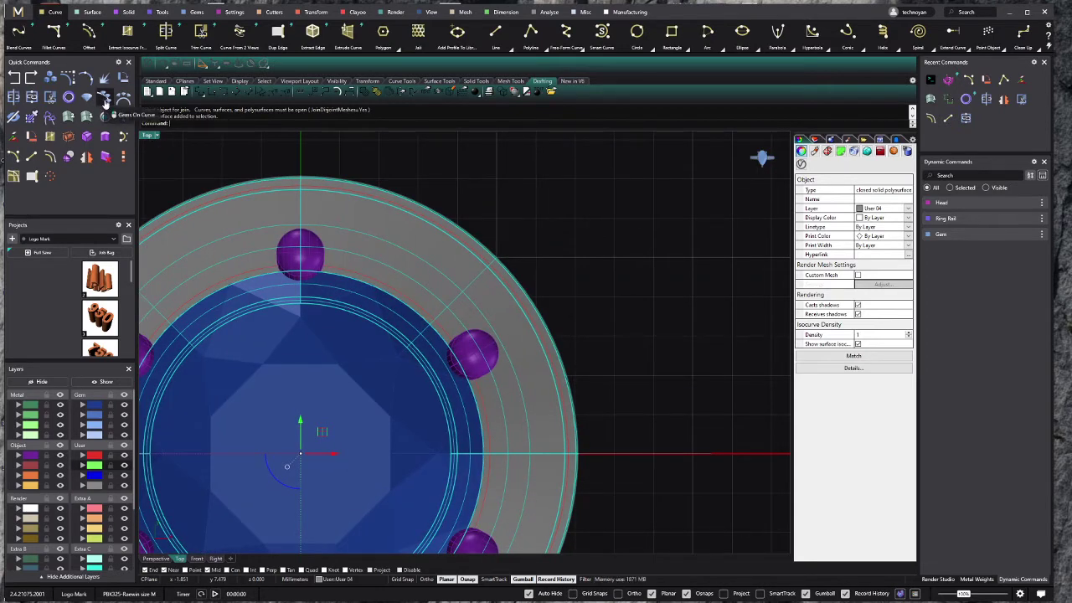
left_click(196, 11)
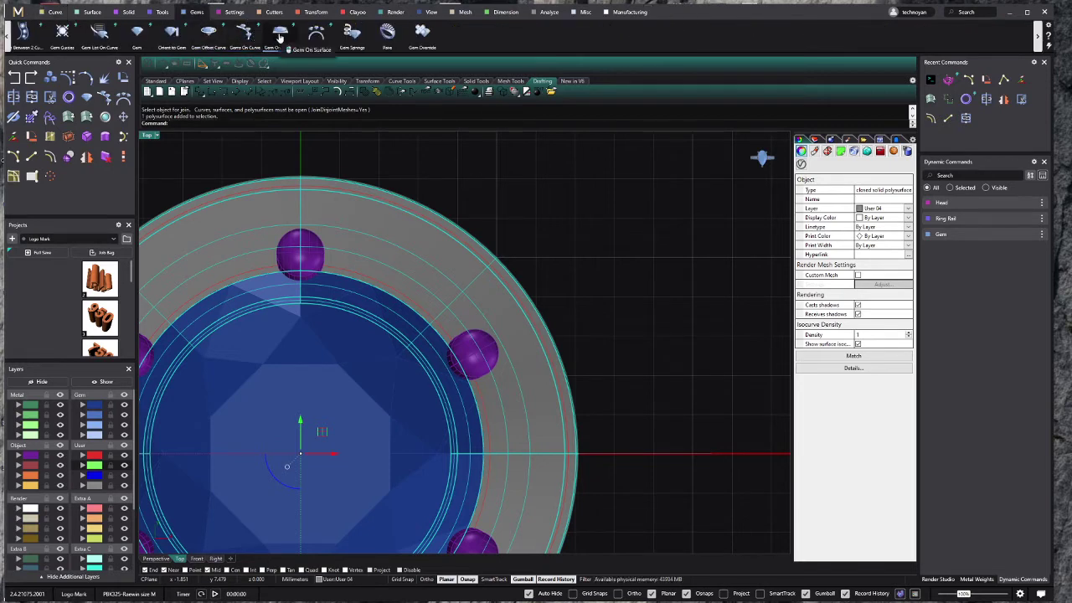
Step: Start Gem On Surface on the head and set the stone spacing distance to 0.2
left_click(280, 35)
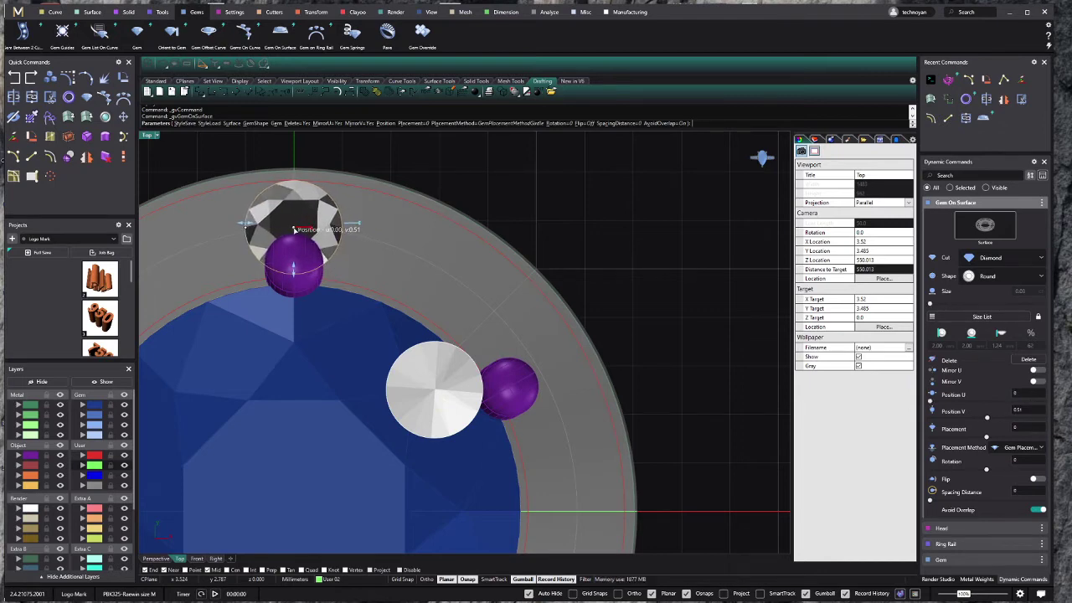
scroll(405, 252, "up", 2)
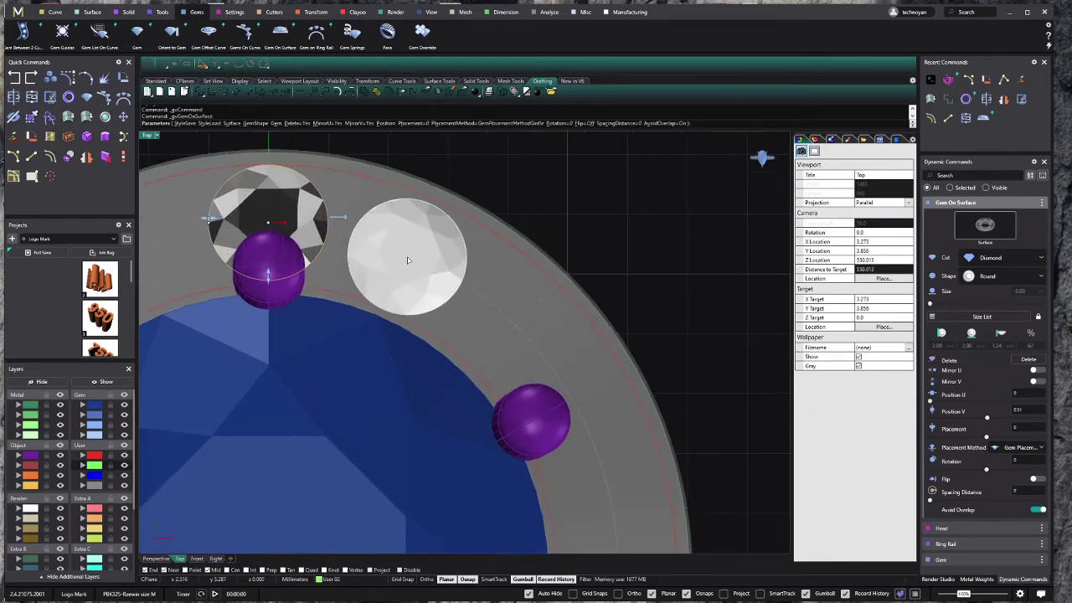
right_click_drag(408, 261, 394, 265)
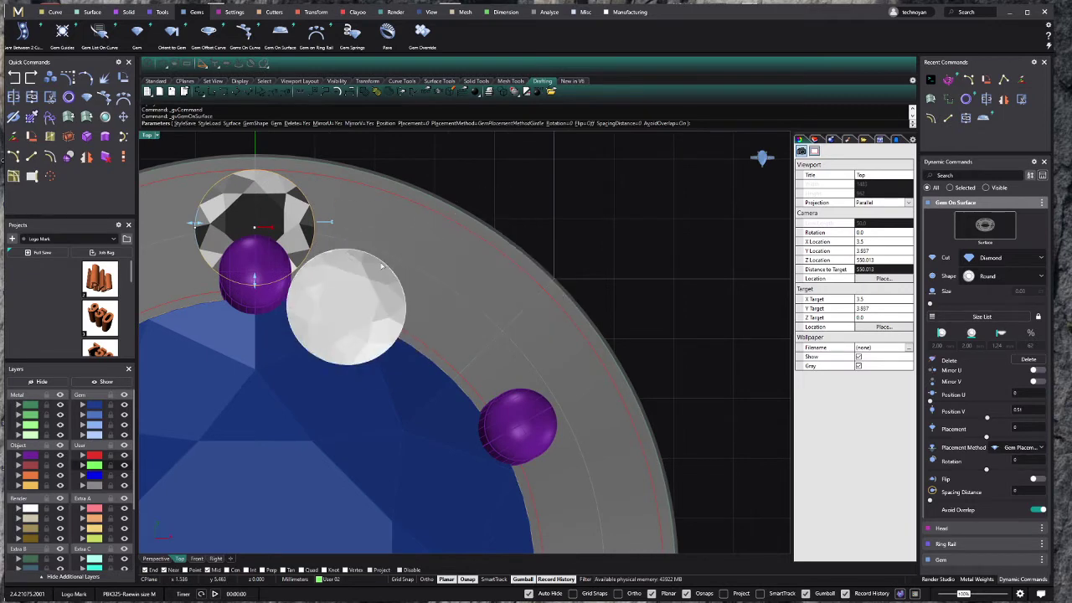
scroll(464, 261, "down", 3)
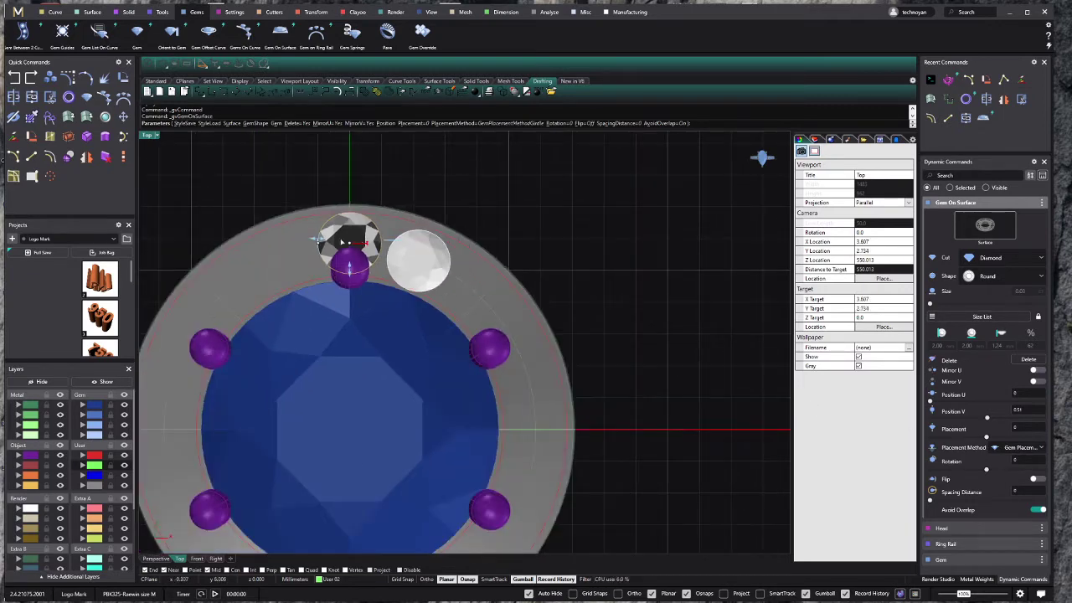
scroll(545, 339, "up", 1)
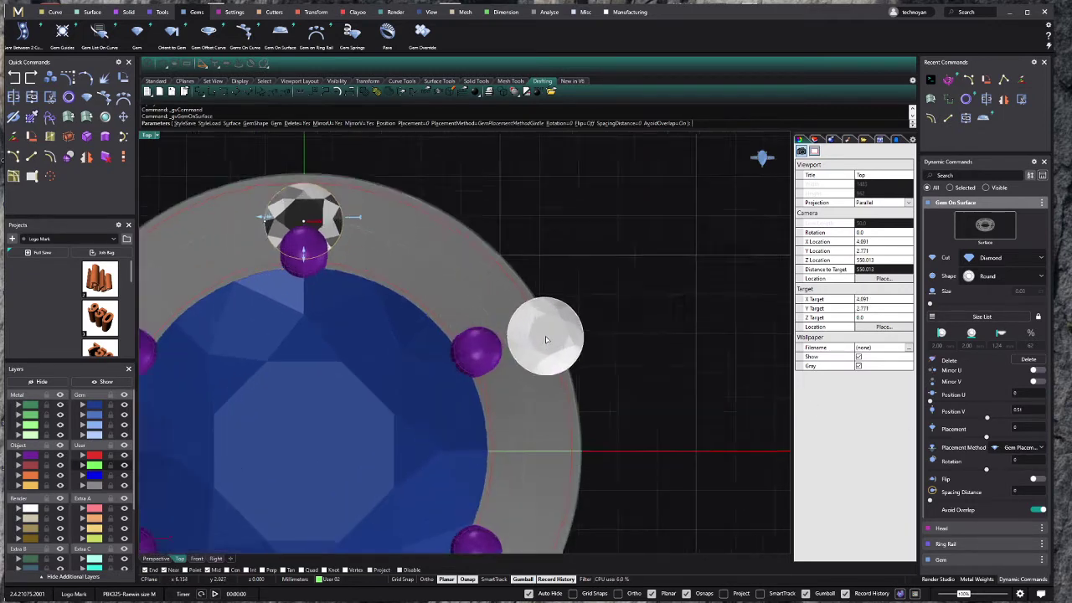
scroll(546, 339, "up", 1)
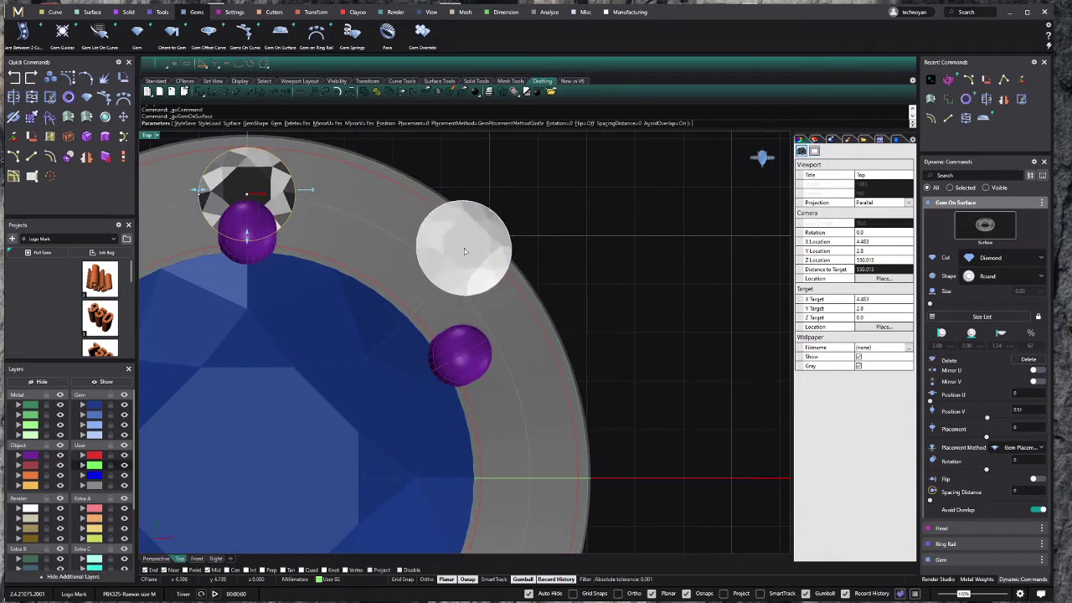
left_click(1020, 461)
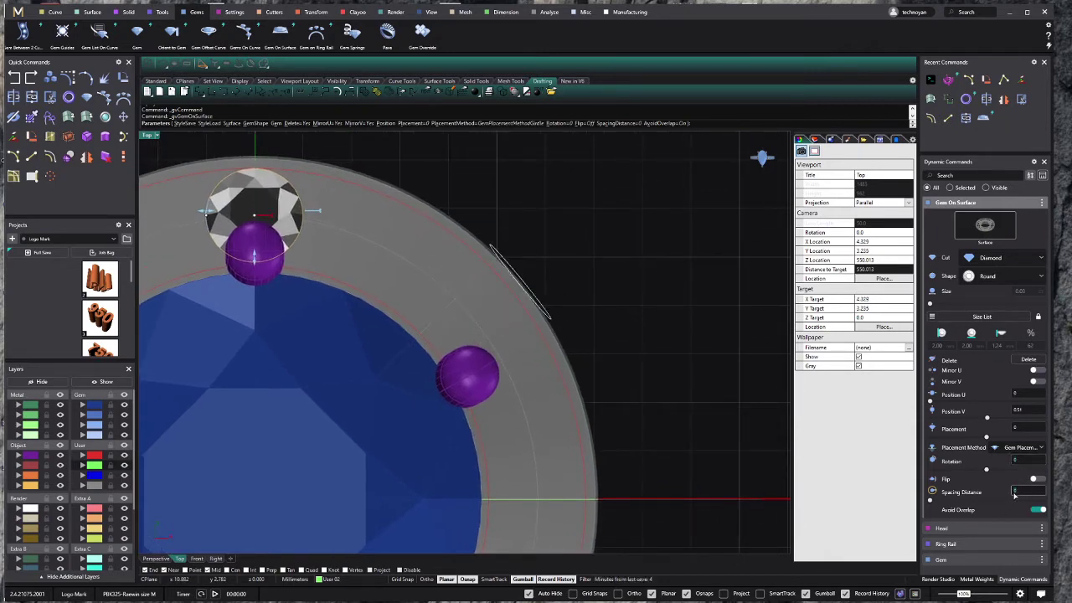
type("0.2")
key("Return")
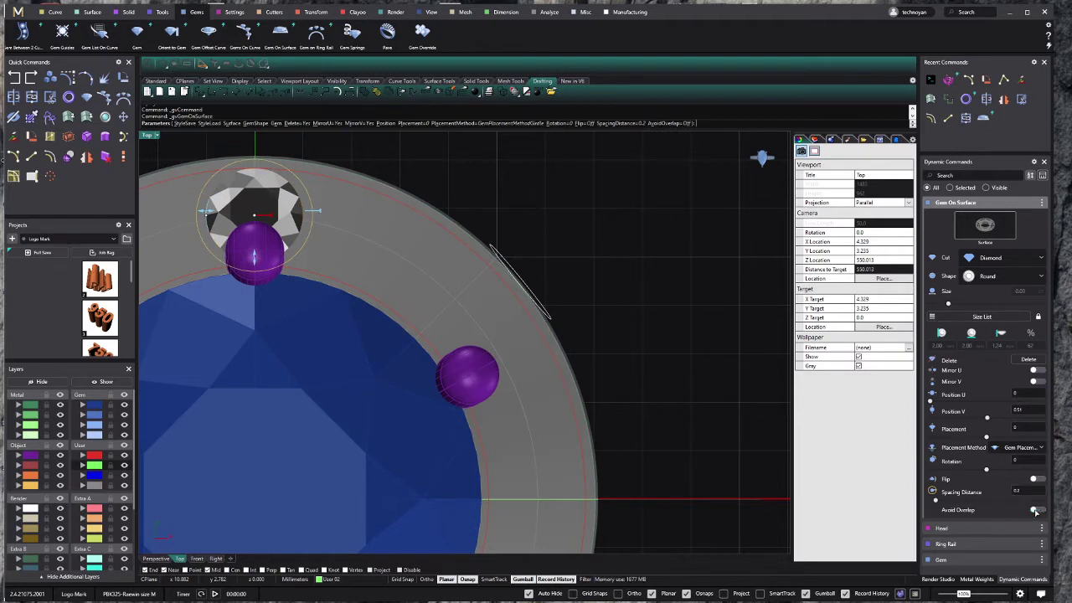
scroll(369, 238, "up", 1)
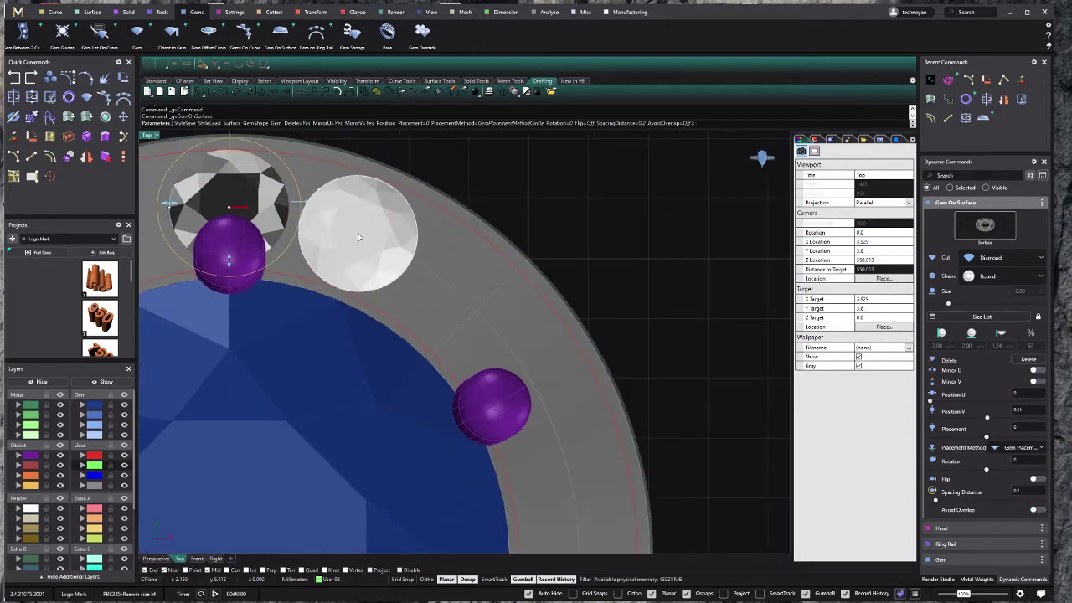
Step: Place four round diamonds in a row along the head's rim
left_click(357, 236)
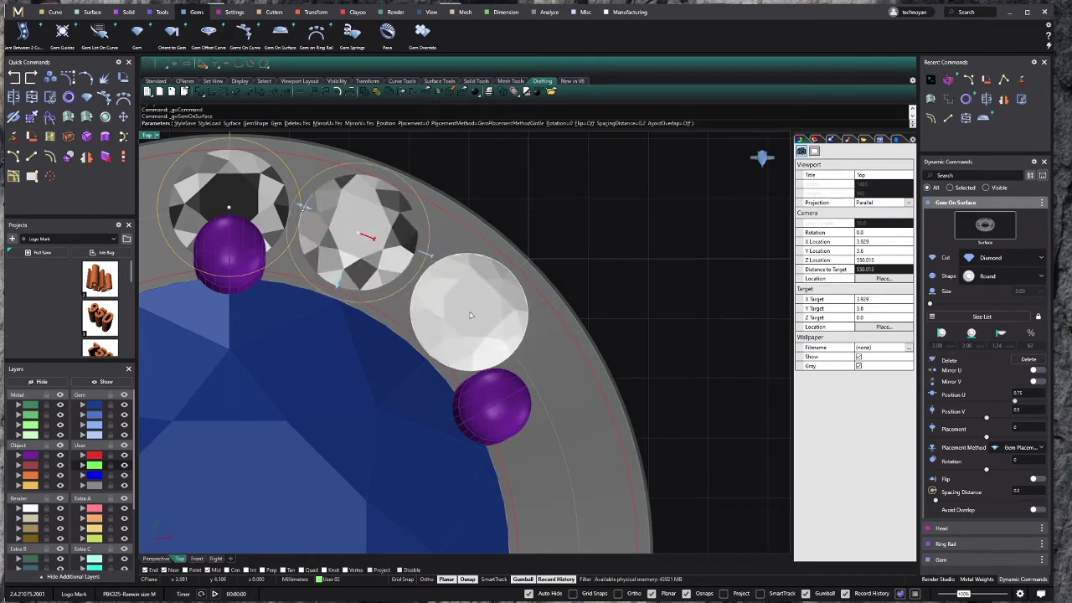
left_click(467, 304)
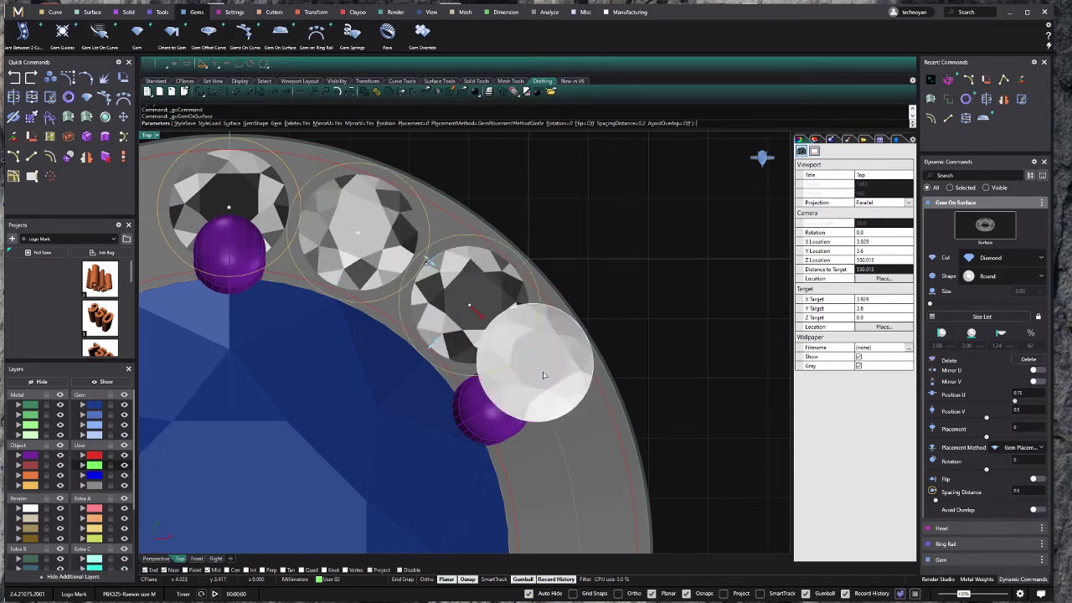
right_click_drag(545, 425, 388, 275)
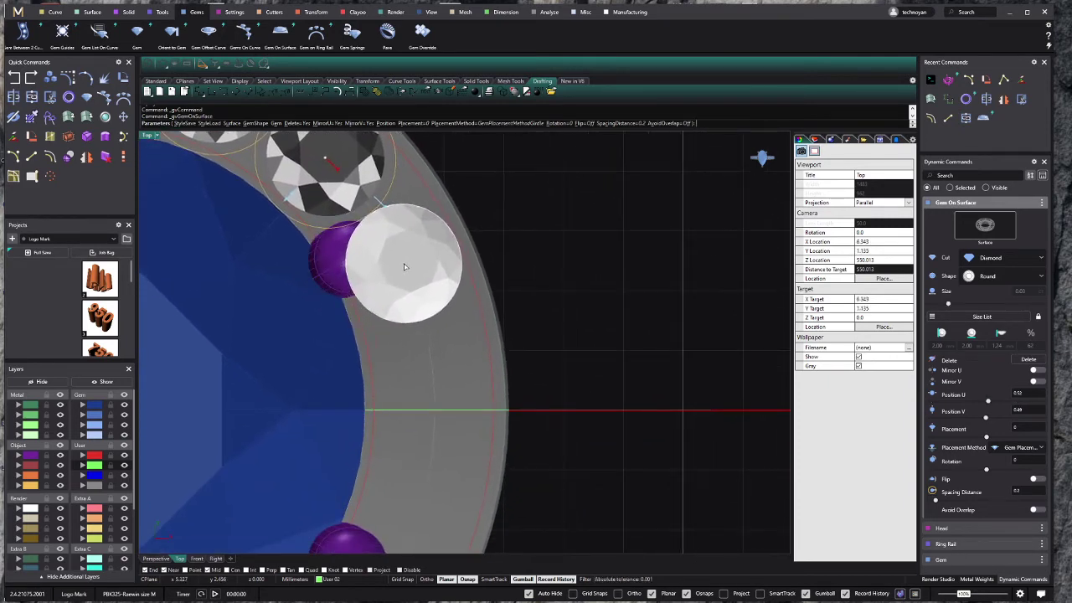
left_click(403, 264)
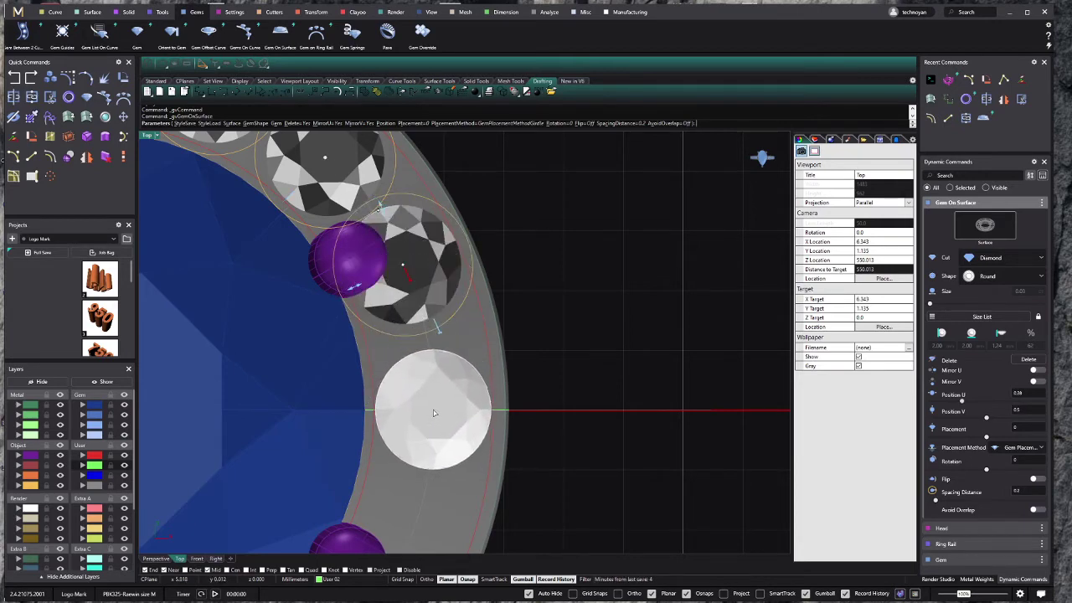
left_click(434, 410)
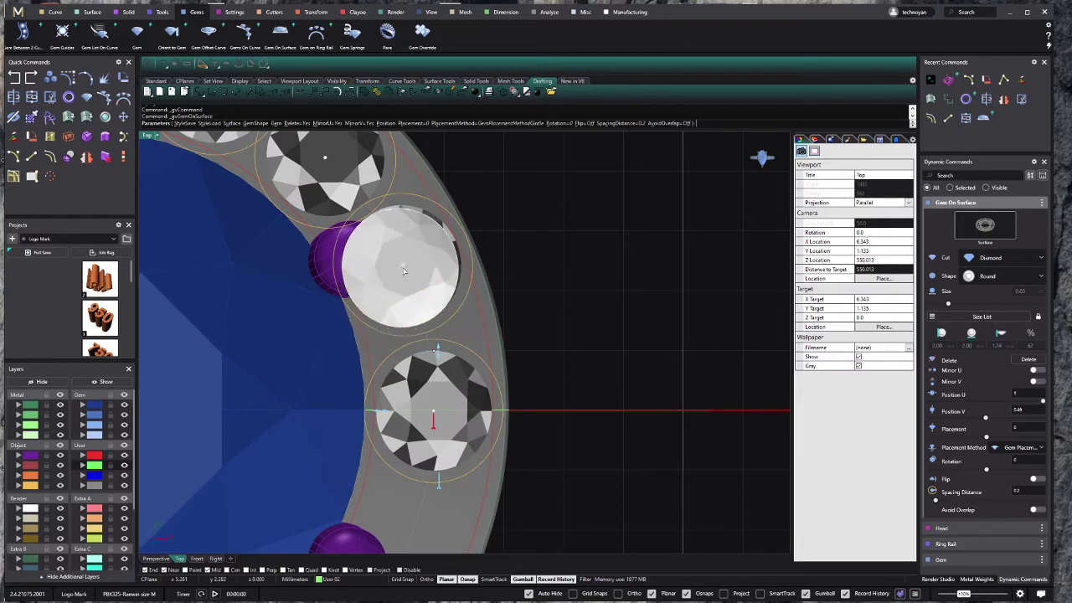
Step: Slide the upper diamond along the ring to even out its spacing
left_click_drag(402, 267, 410, 282)
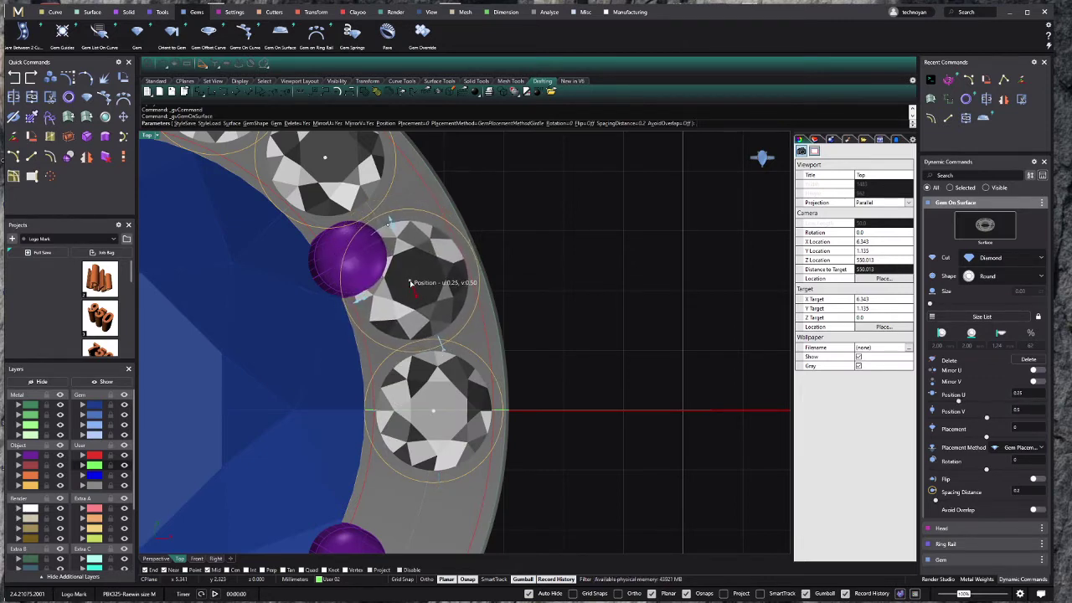
right_click_drag(326, 159, 353, 268)
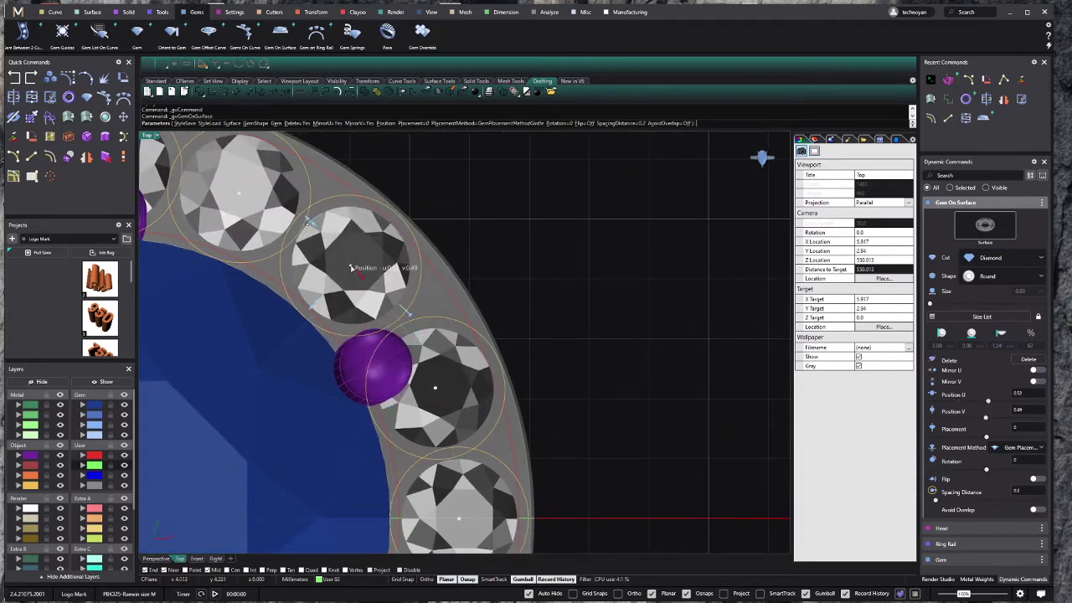
left_click_drag(351, 268, 362, 278)
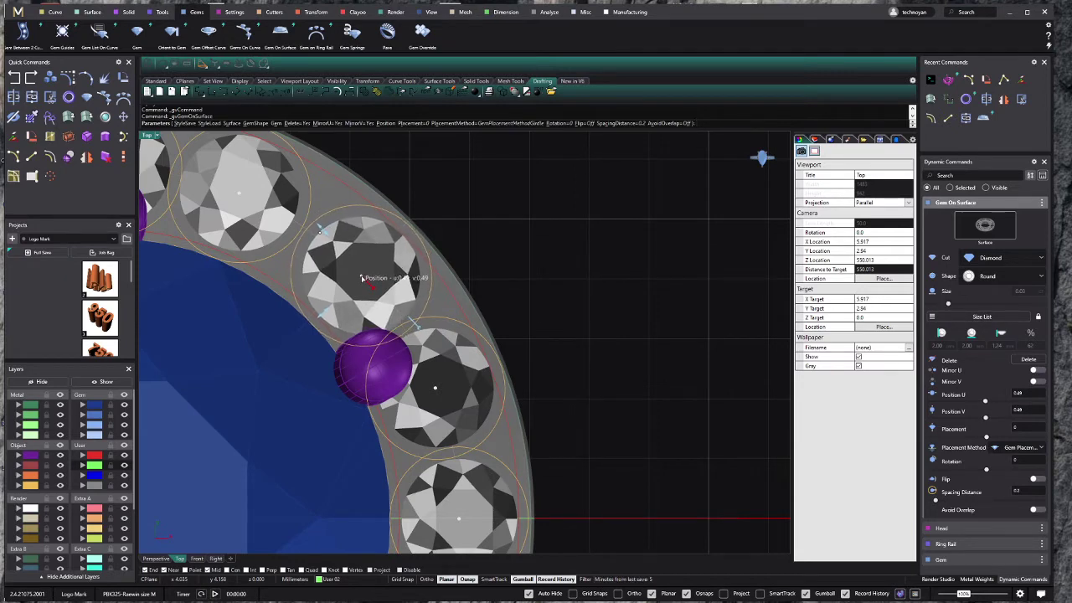
left_click(361, 278)
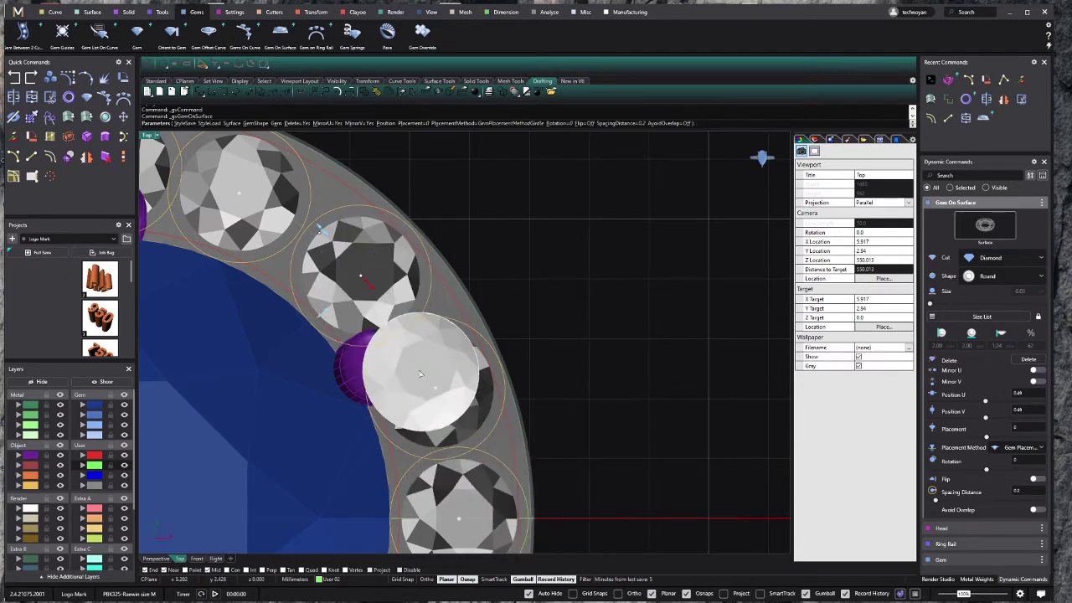
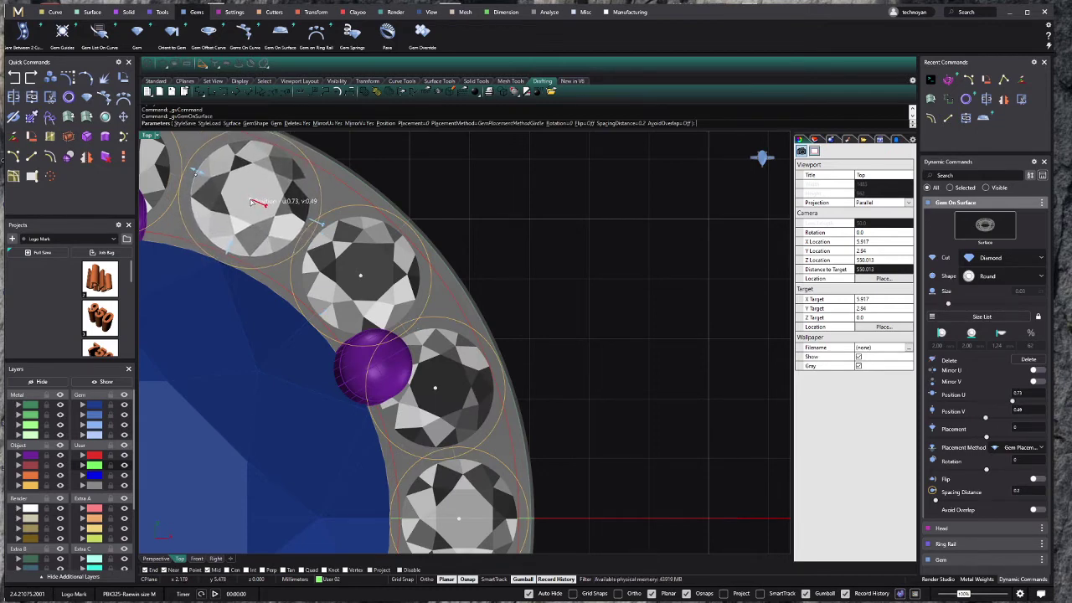
Step: Place two more round diamonds along the upper-right arc of the halo
left_click(249, 202)
right_click_drag(250, 202, 424, 287)
right_click_drag(504, 326, 392, 268)
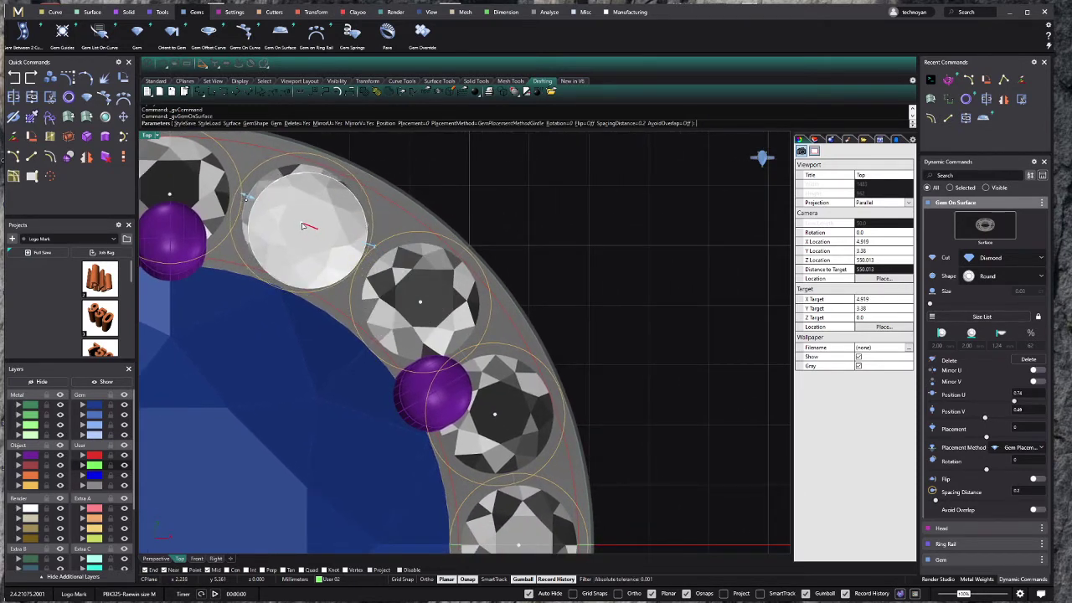
left_click(302, 225)
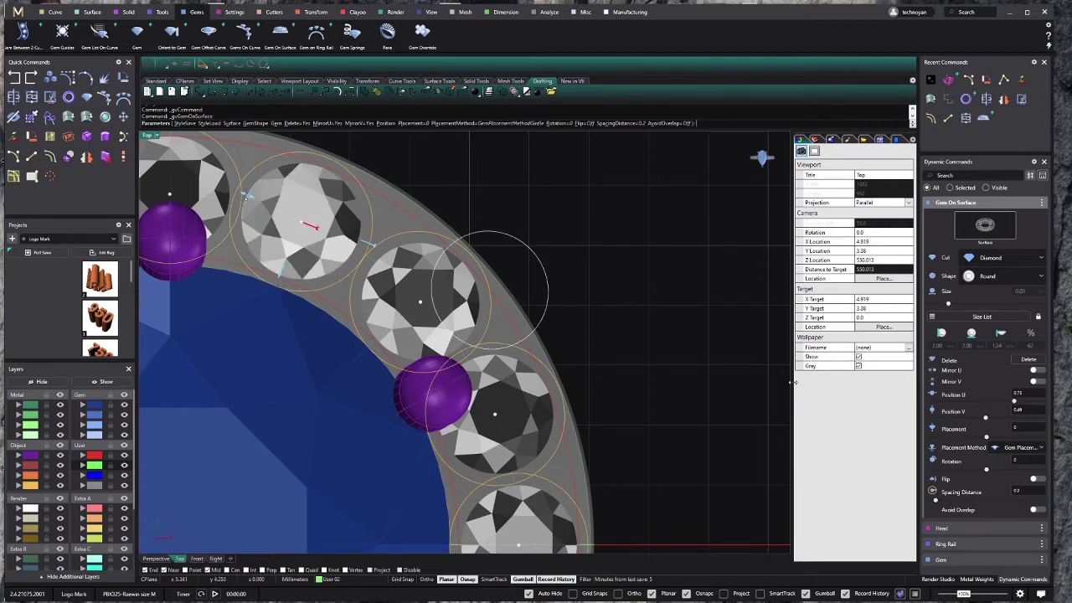
Step: Change the gem spacing distance to 0.25 and place another halo diamond
left_click(1016, 491)
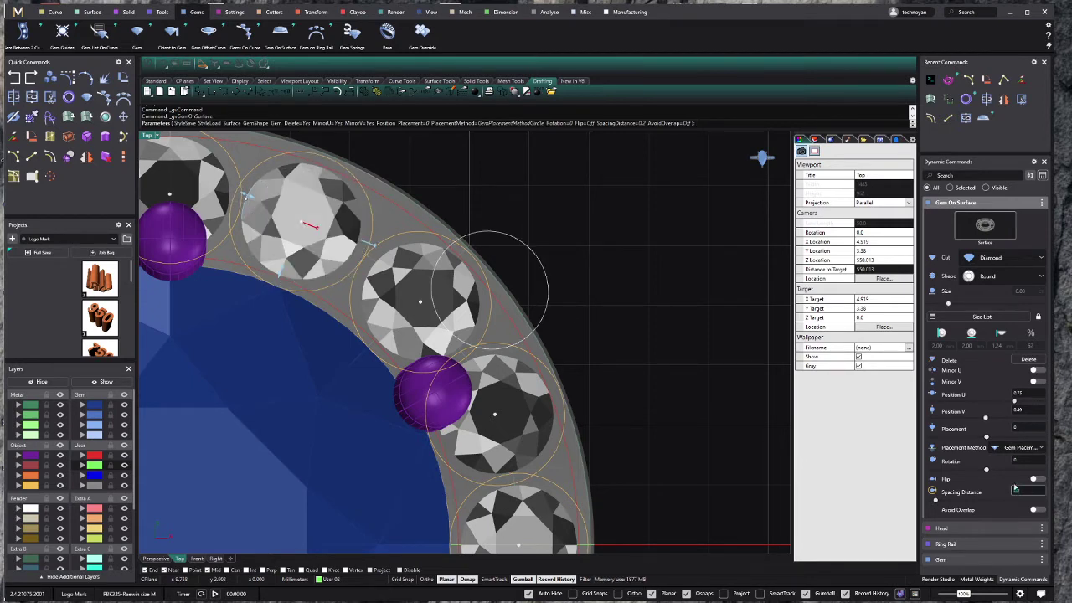
key("Return")
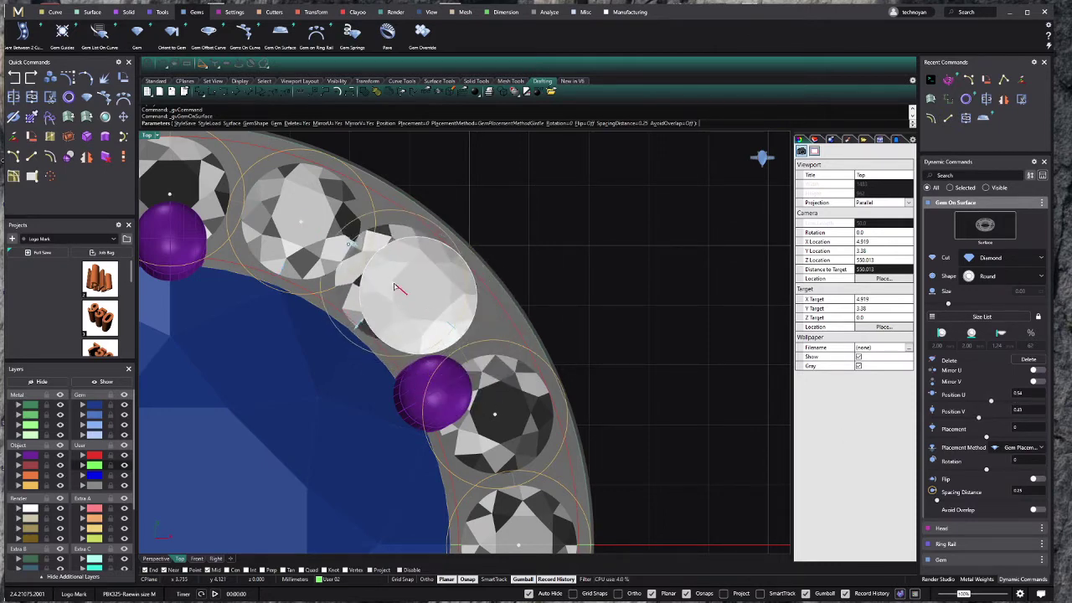
left_click(417, 302)
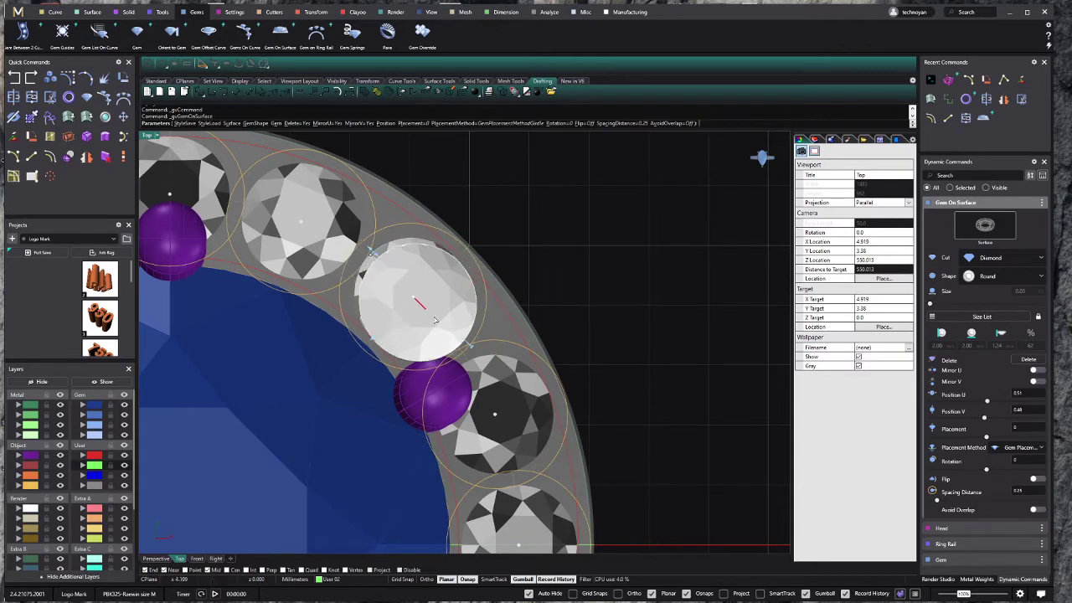
right_click_drag(613, 475, 578, 375)
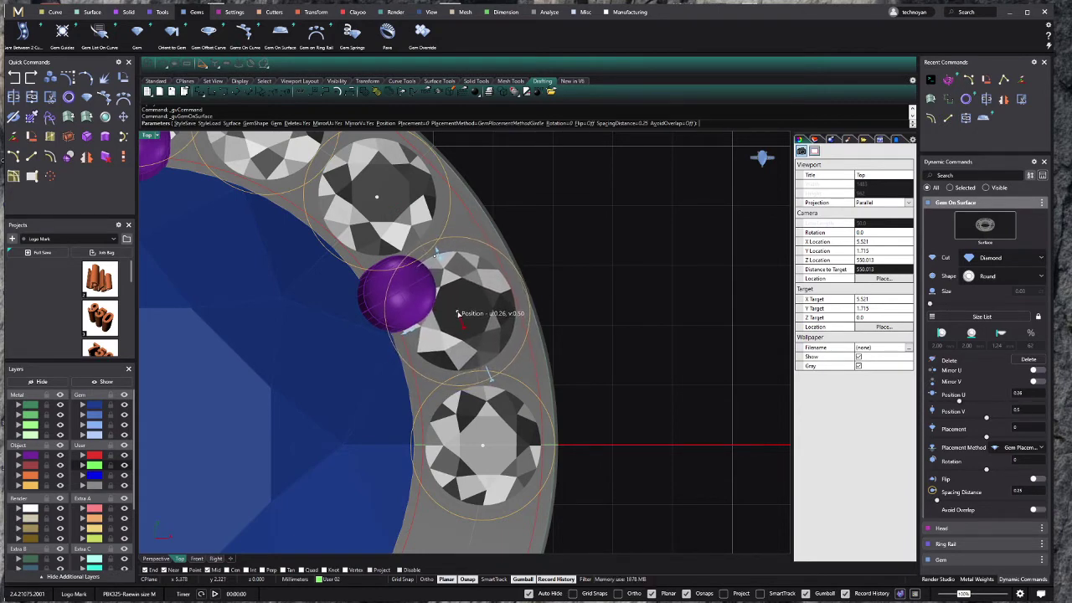
scroll(463, 312, "down", 5)
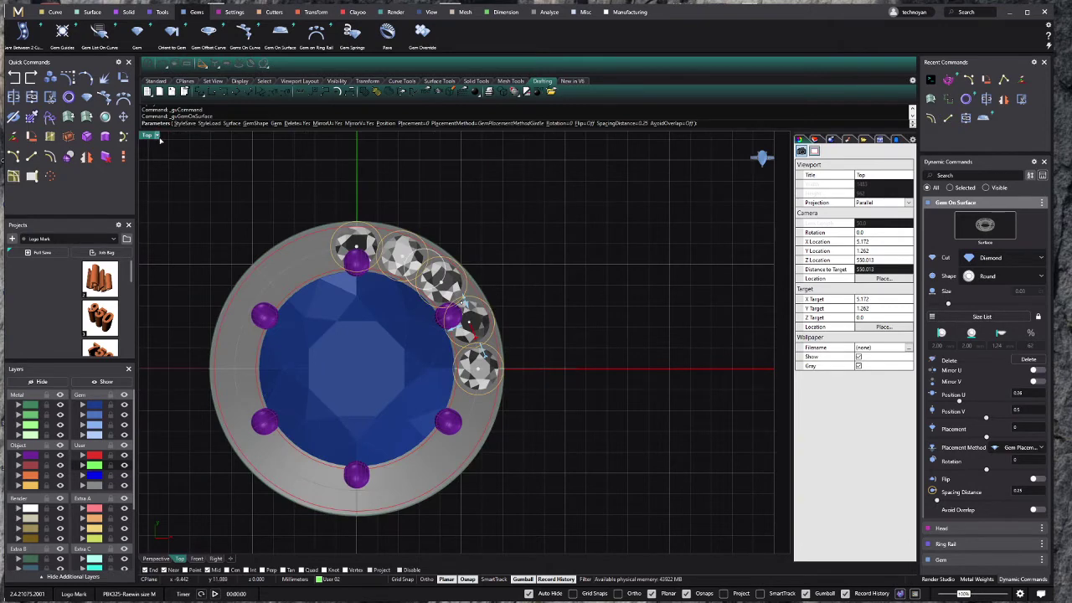
Step: Restore four viewports, switch Placement Method to Gem Placement Method Table, and finish Gem On Surface
double_click(152, 138)
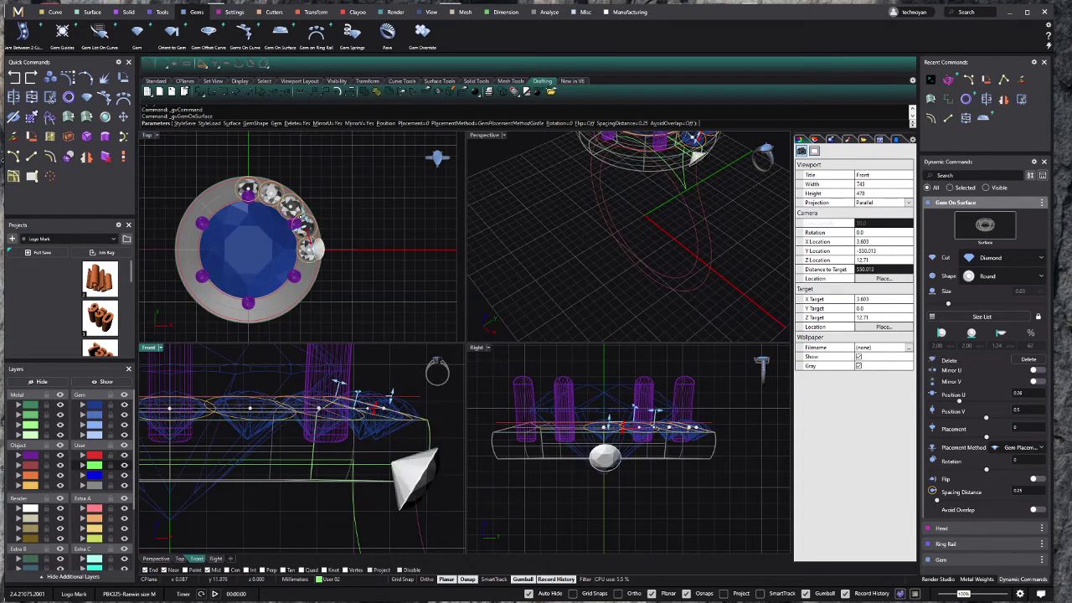
left_click(1008, 450)
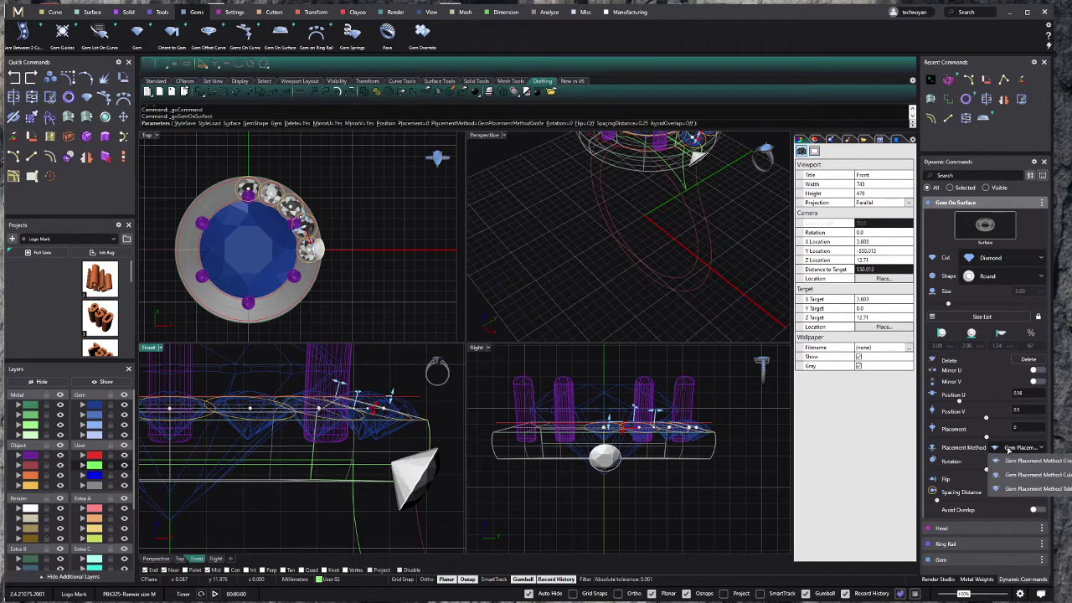
left_click(1015, 493)
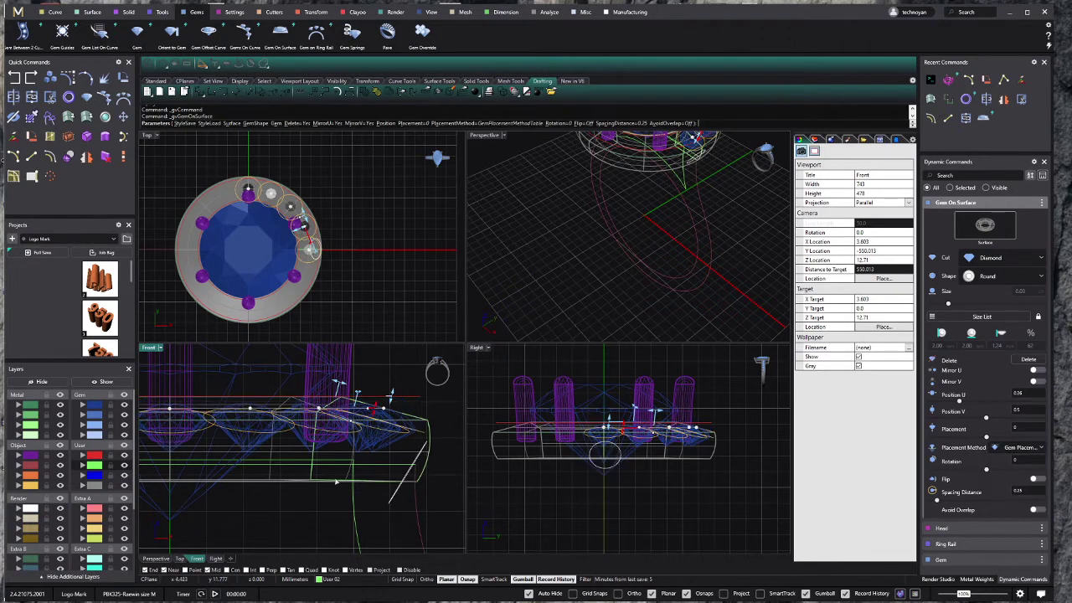
key("Return")
Step: Ungroup the placed halo gems and select them, dropping one overlapping object from the selection
scroll(416, 432, "down", 3)
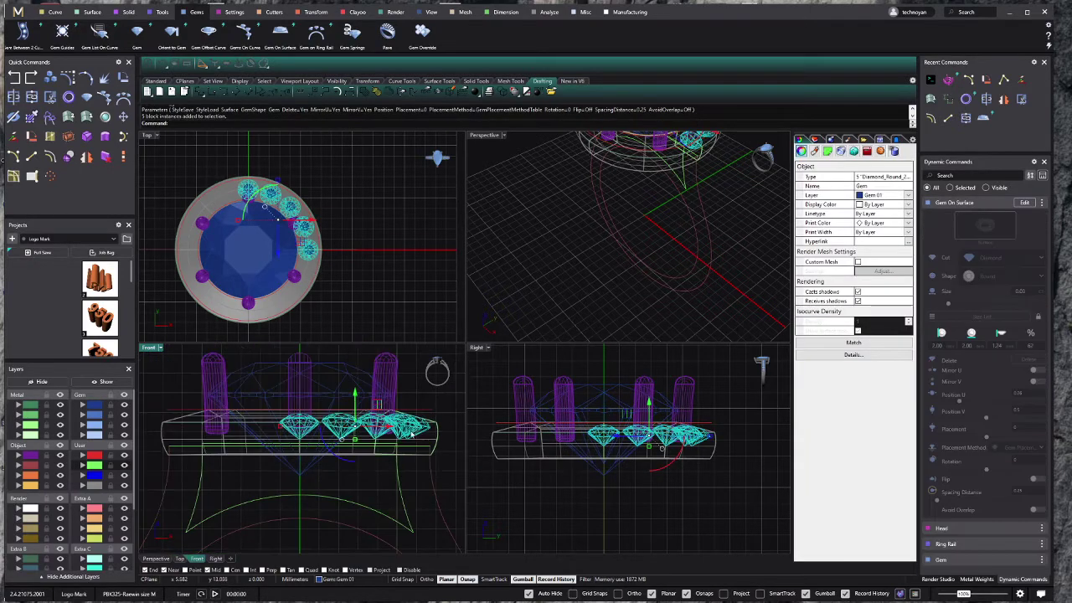
right_click_drag(247, 227, 240, 237)
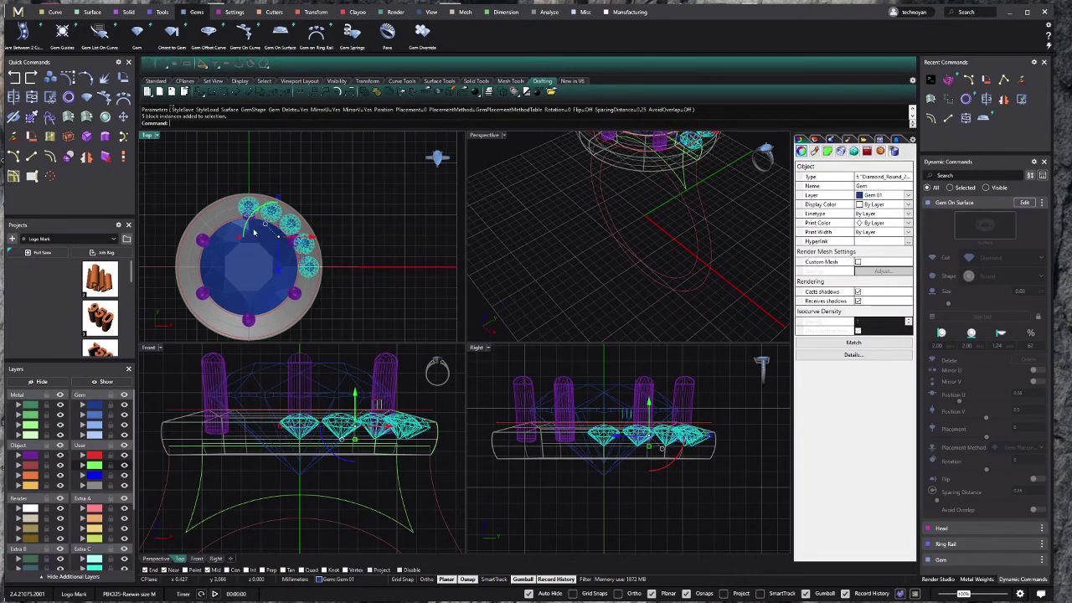
scroll(255, 232, "up", 2)
key("ctrl+shift+g")
left_click(234, 211)
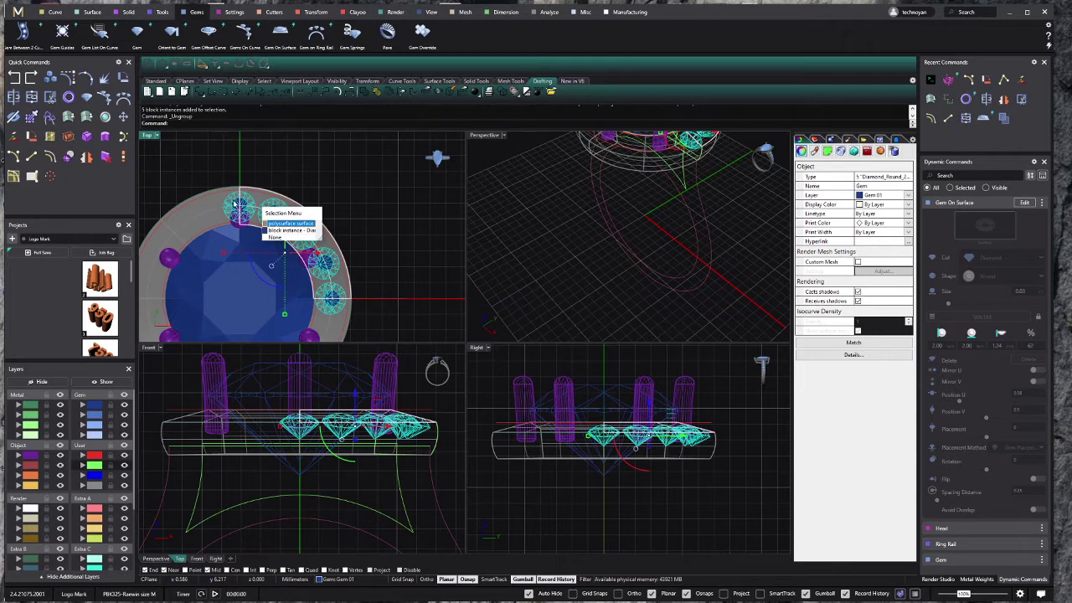
key("Down")
key("Return")
Step: Mirror the halo gems from the origin onto the left side of the halo
left_click(86, 157)
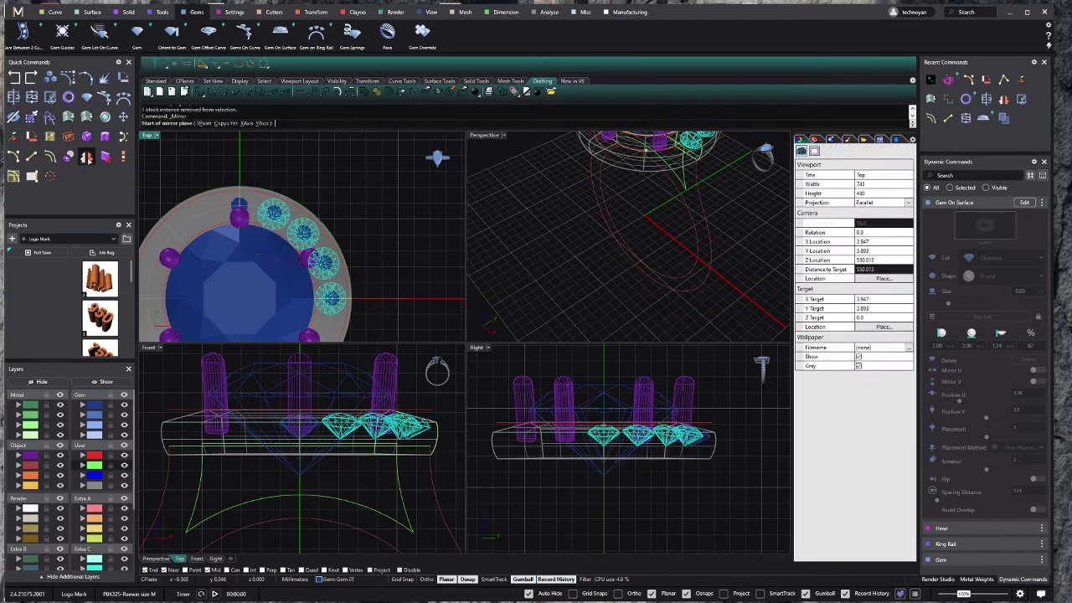
type("0")
key("Return")
left_click(245, 158)
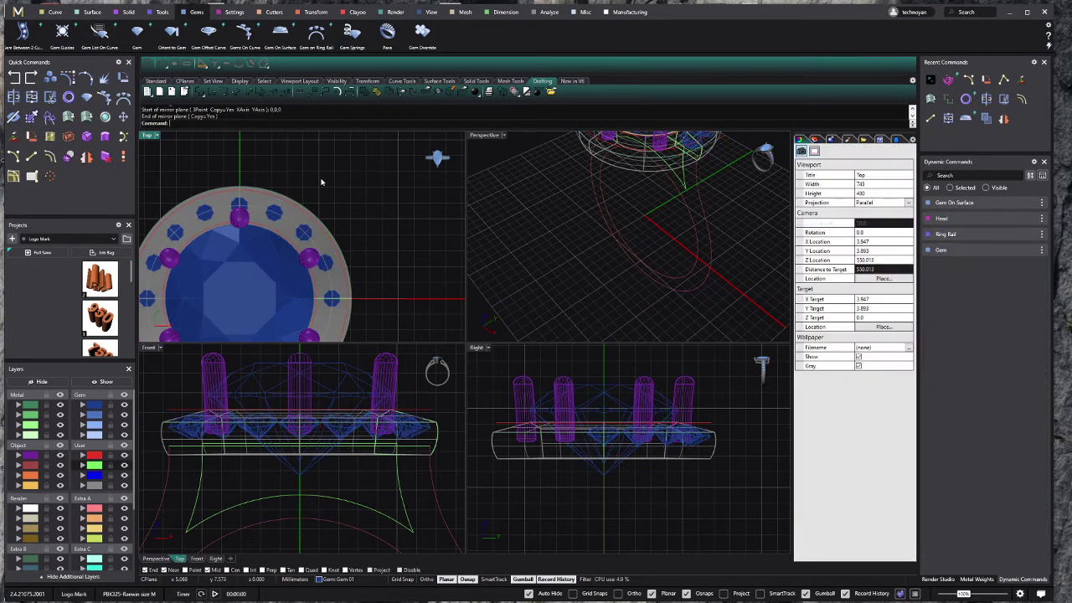
scroll(387, 419, "down", 3)
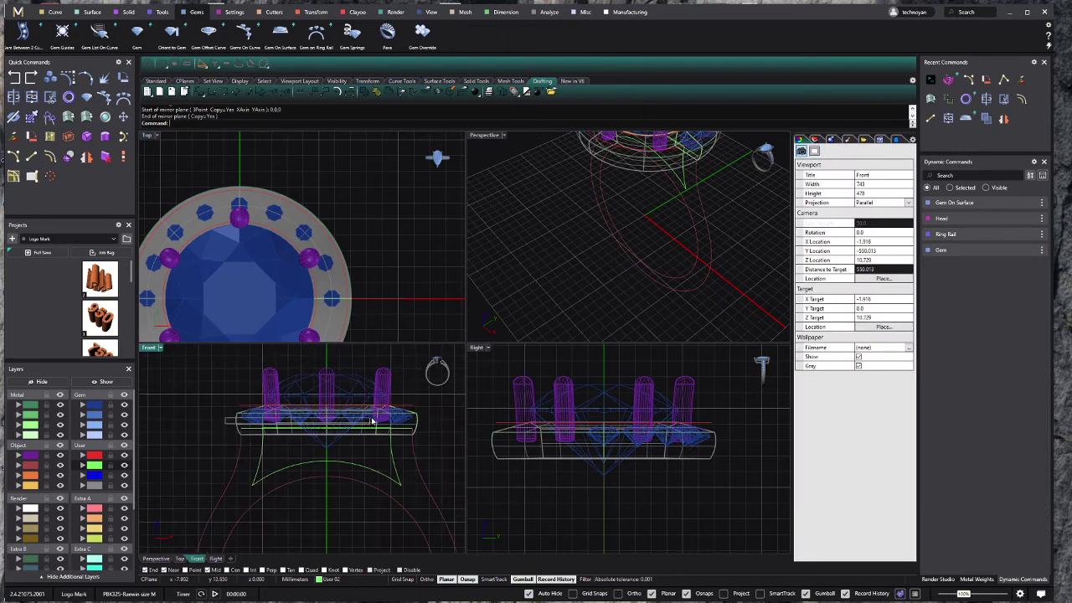
Step: Move the green closed profile curve onto the Finger layer
left_click(426, 411)
key("Escape")
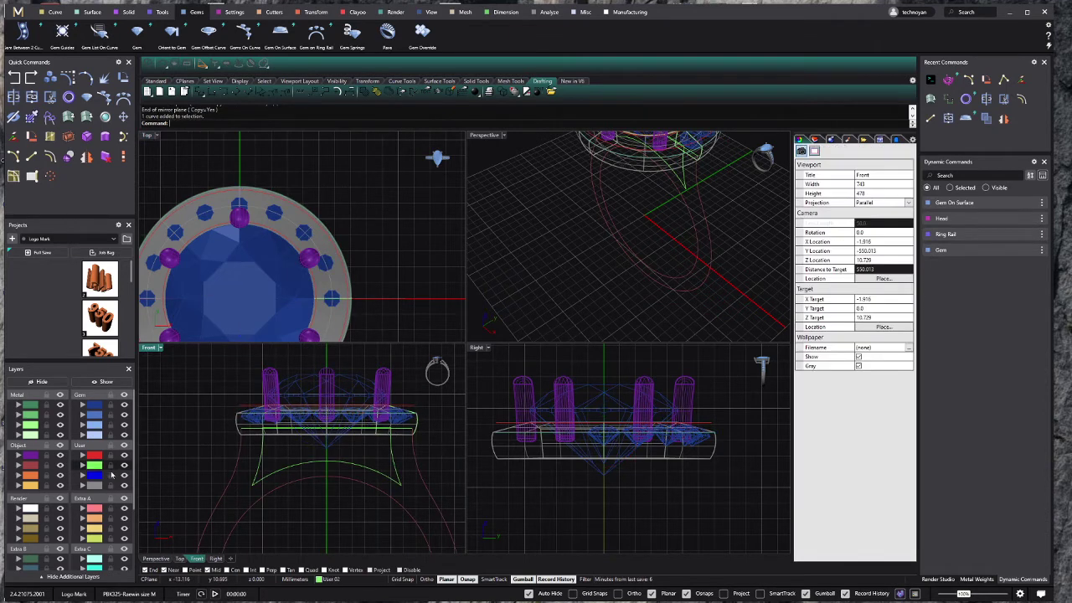
left_click(280, 476)
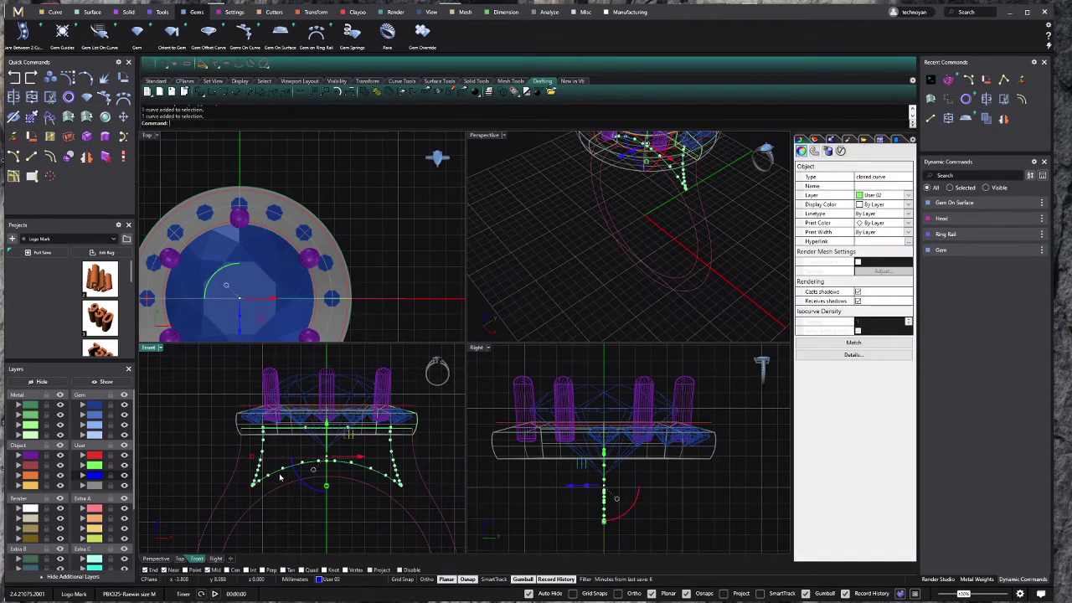
left_click(20, 470)
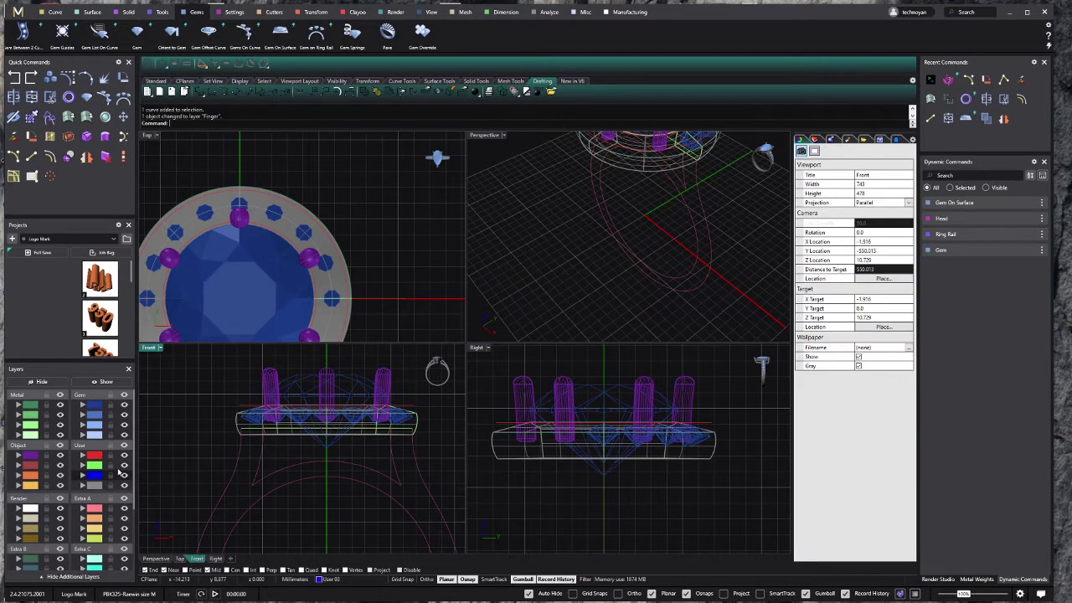
scroll(244, 423, "up", 2)
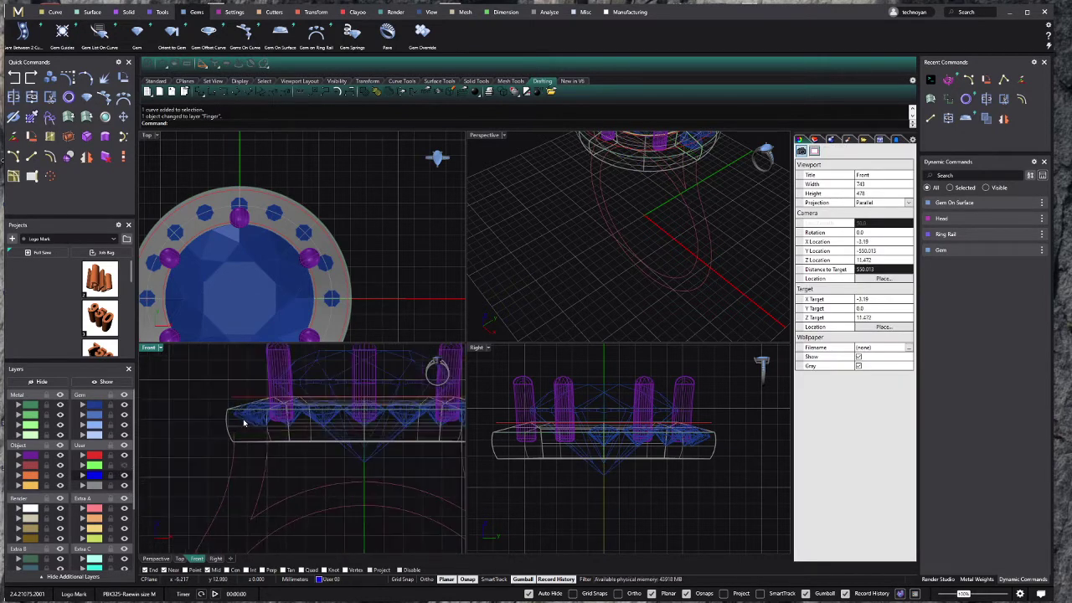
Step: Select the centre stone and side gems and mirror them onto the lower half of the halo
left_click(245, 419)
scroll(327, 220, "down", 3)
left_click(210, 253)
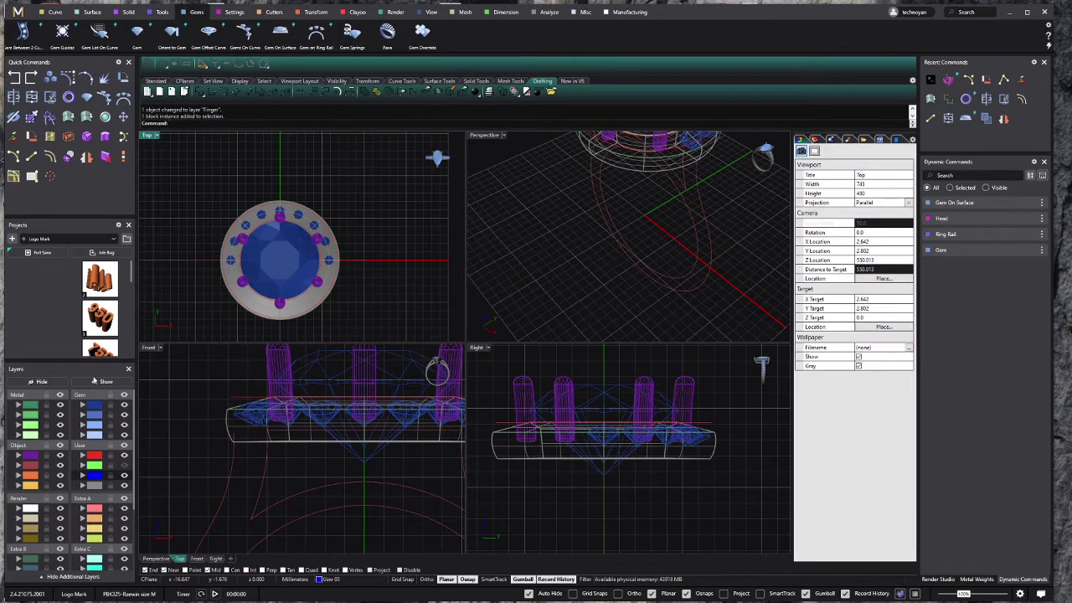
left_click(280, 260)
mouse_move(366, 303)
left_mouse_down()
mouse_move(256, 261)
mouse_move(285, 297)
left_mouse_up()
left_click(87, 156)
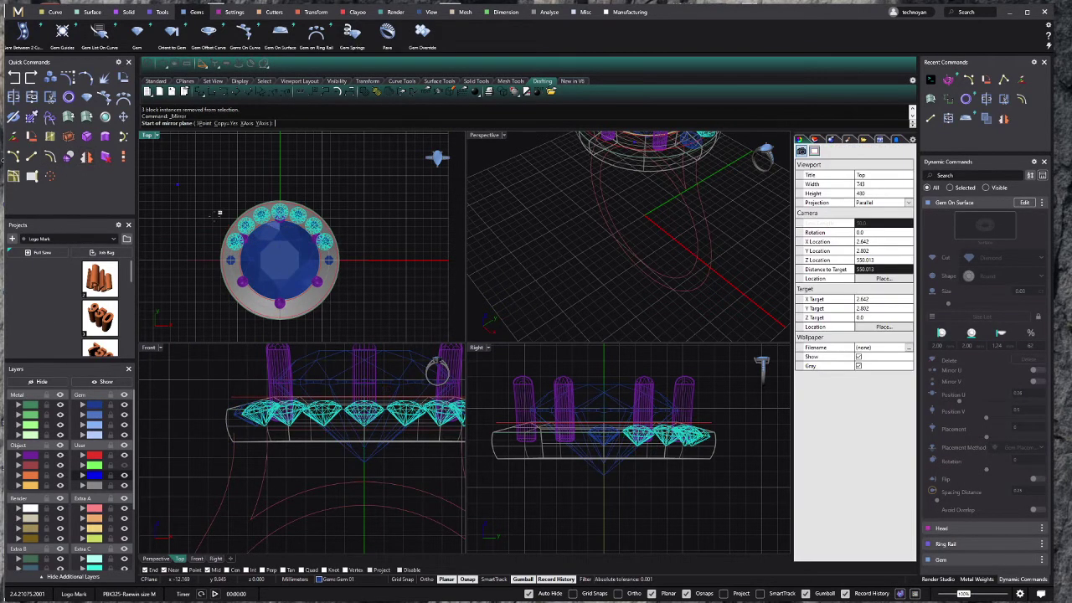
left_click(280, 260)
left_click(391, 246)
Step: Move the centre stone to layer Gem 04
left_click(343, 430)
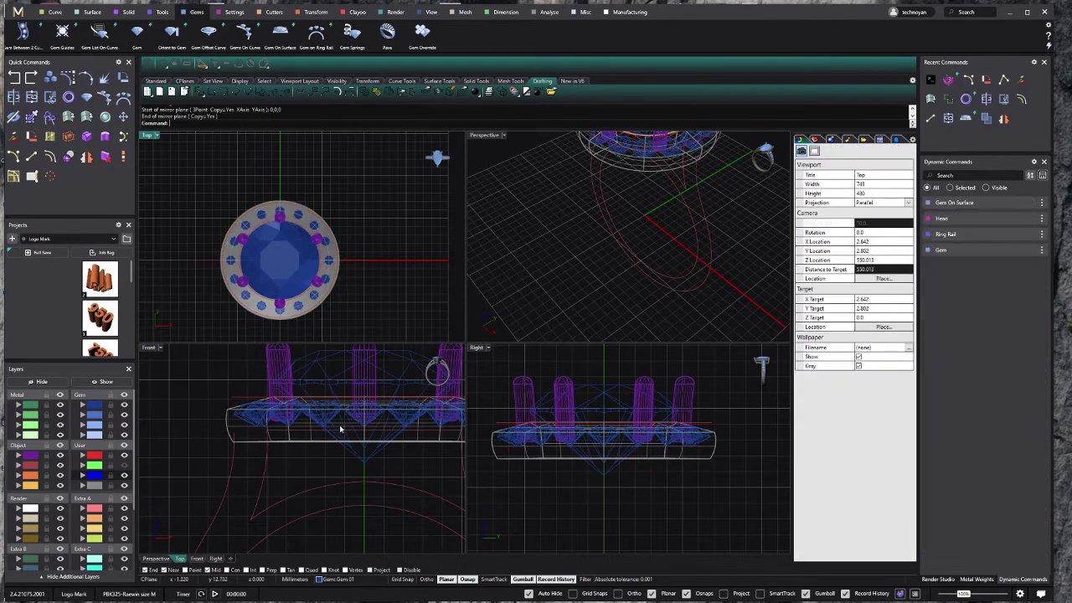
left_click(302, 468)
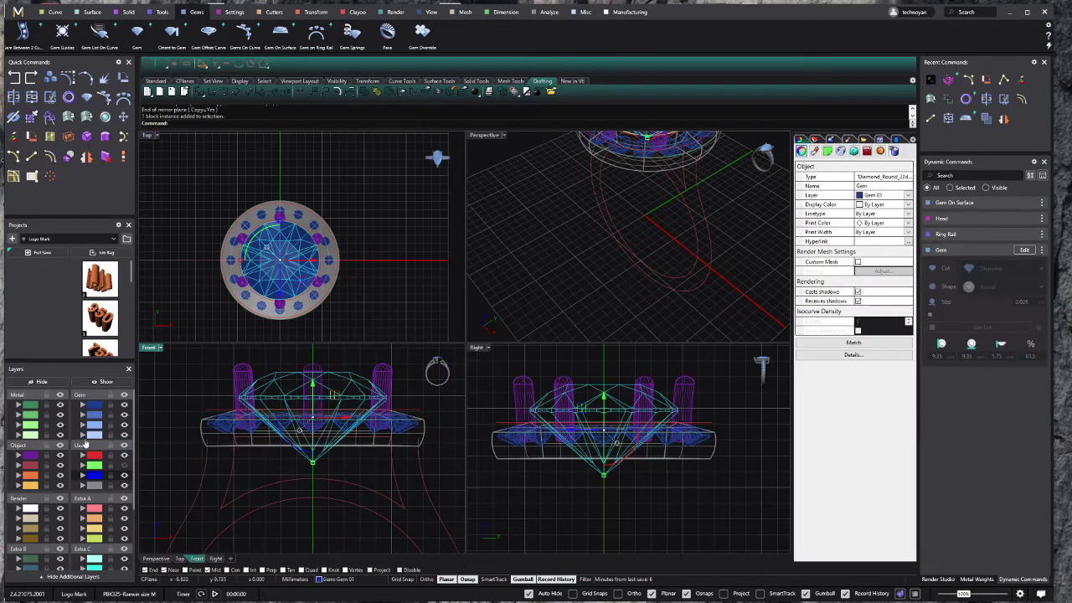
left_click(84, 437)
Step: Window-select the 16 halo diamonds, group them with Ctrl+G, and confirm they select as one
left_click(94, 408)
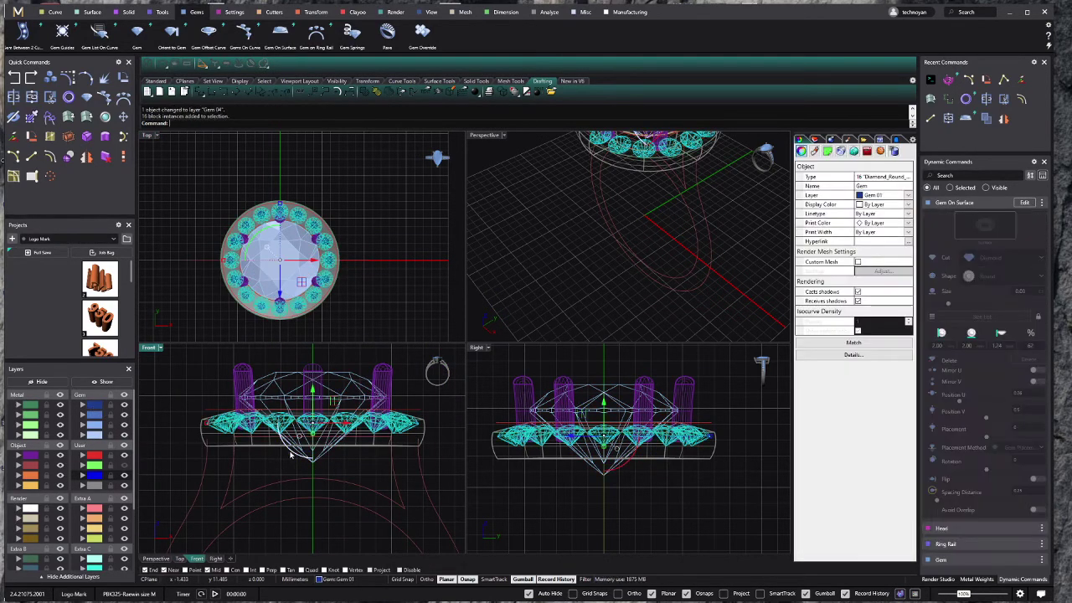
scroll(304, 431, "down", 2)
mouse_move(279, 248)
right_mouse_down()
mouse_move(260, 253)
mouse_move(295, 223)
right_mouse_up()
key("ctrl+g")
scroll(285, 245, "up", 3)
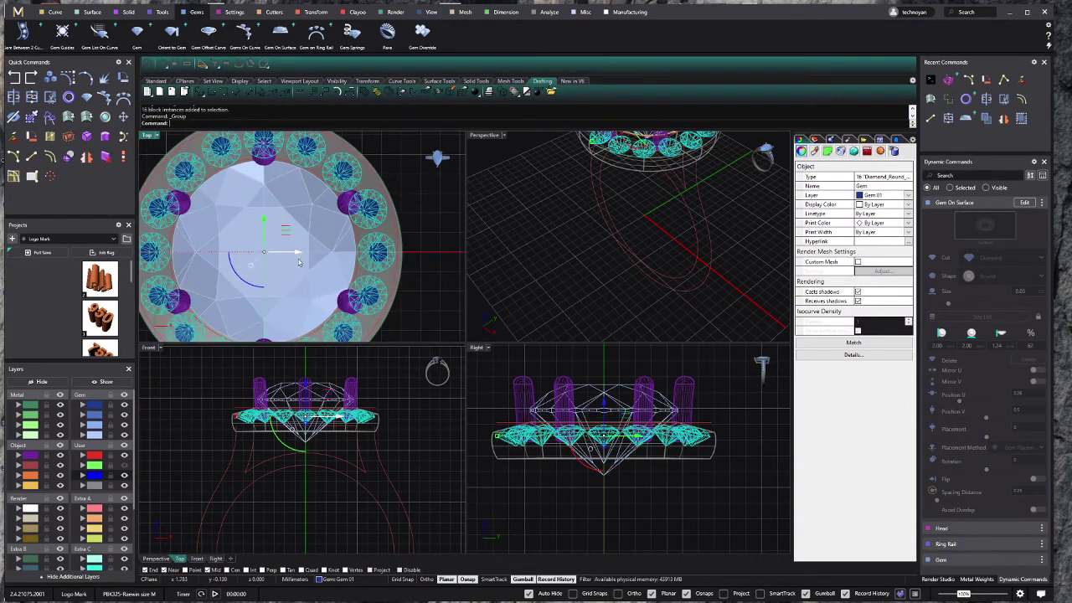
scroll(273, 233, "down", 2)
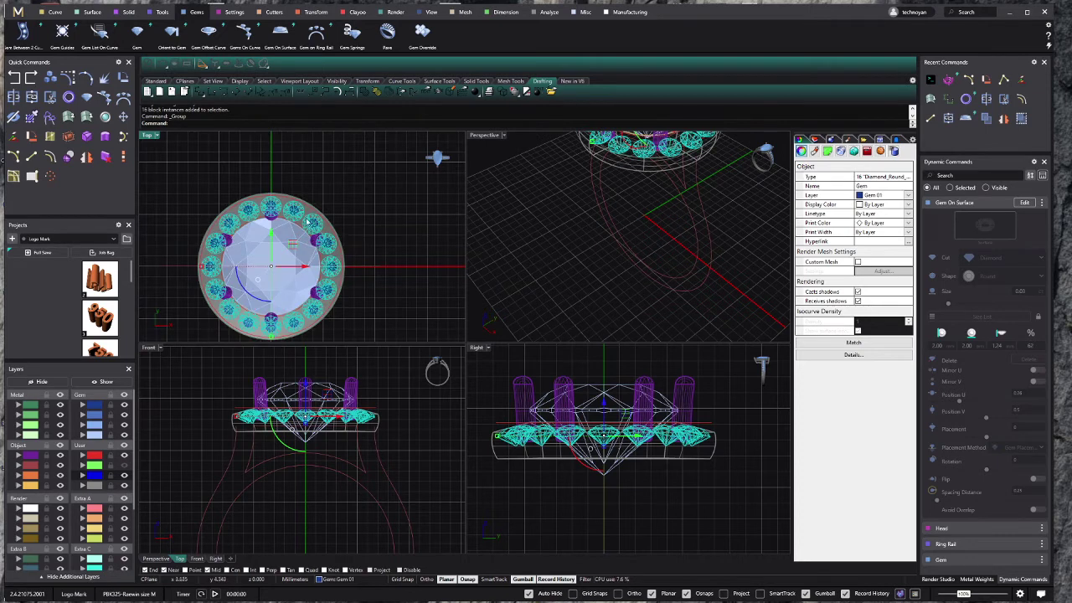
scroll(308, 222, "up", 3)
key("Escape")
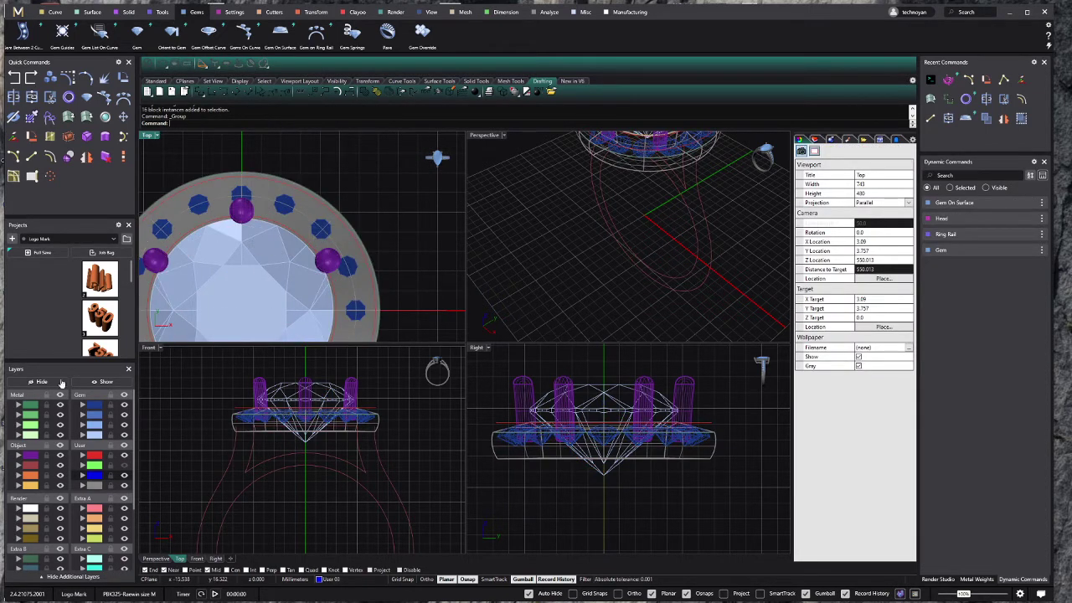
left_click(94, 410)
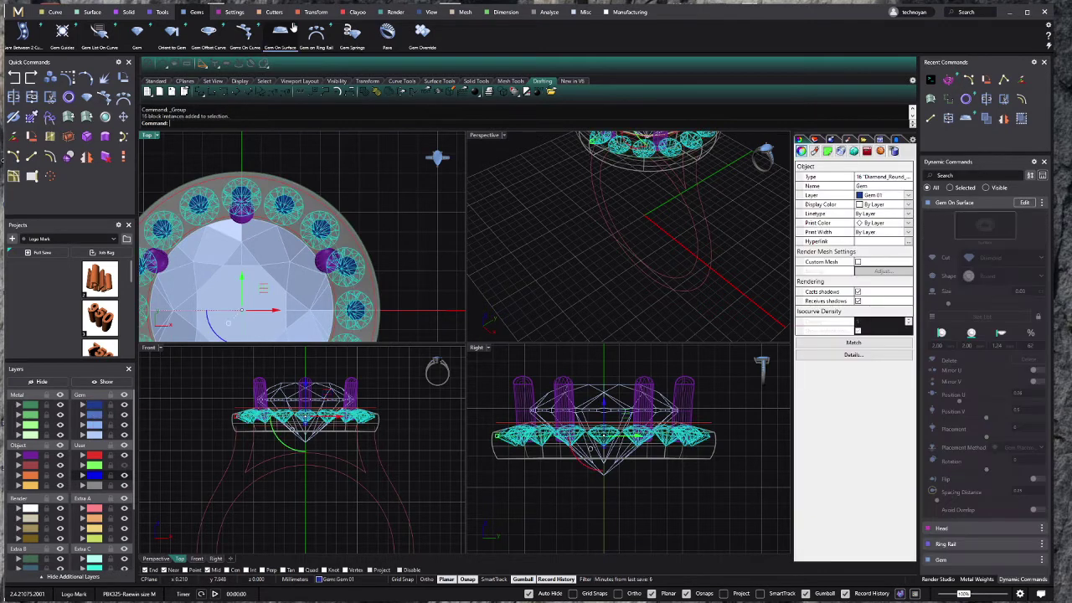
Step: Run Micro Prong Cutter on the halo gems, browsing the cutter library without changing the profile
left_click(273, 12)
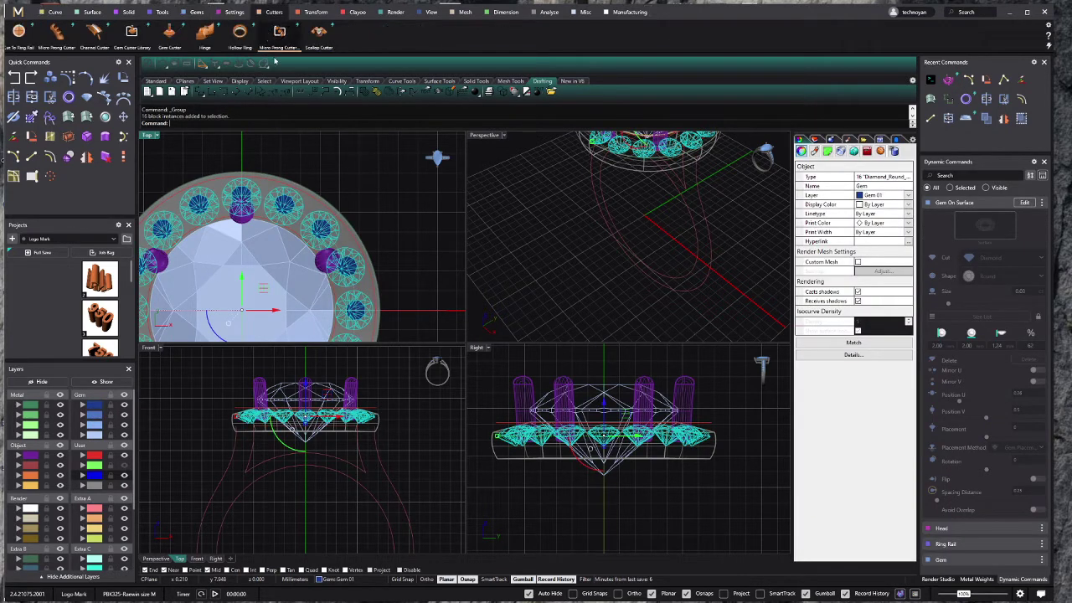
left_click(57, 32)
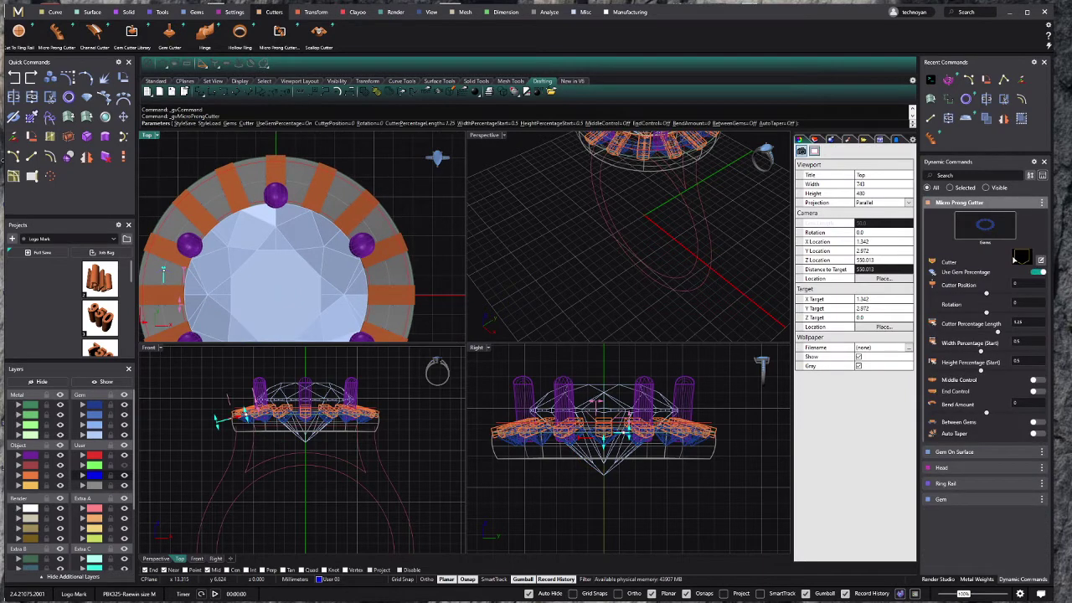
left_click(1023, 258)
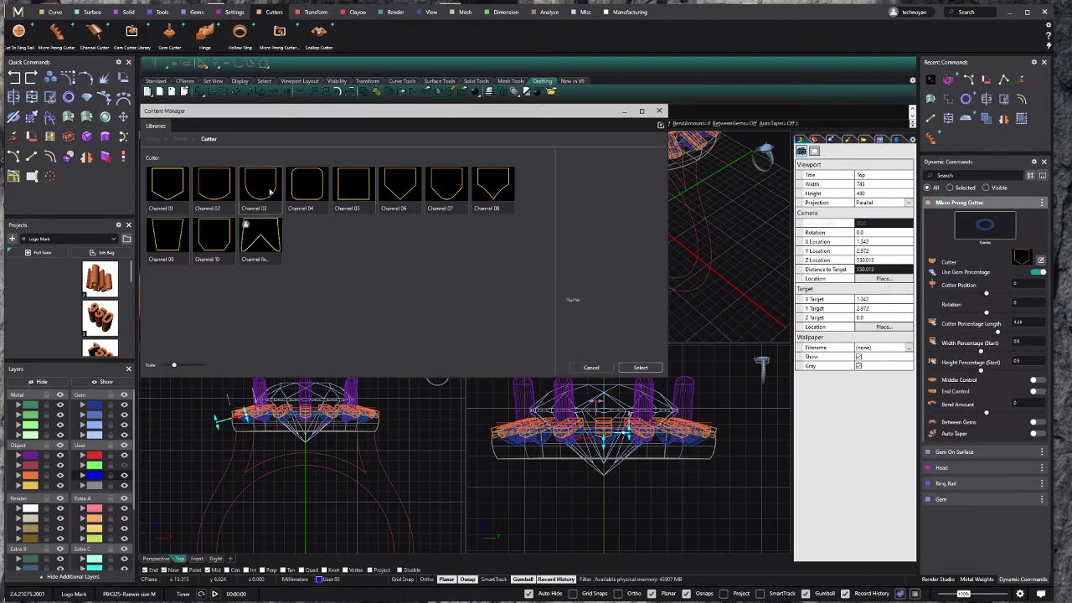
left_click(269, 191)
left_click(641, 370)
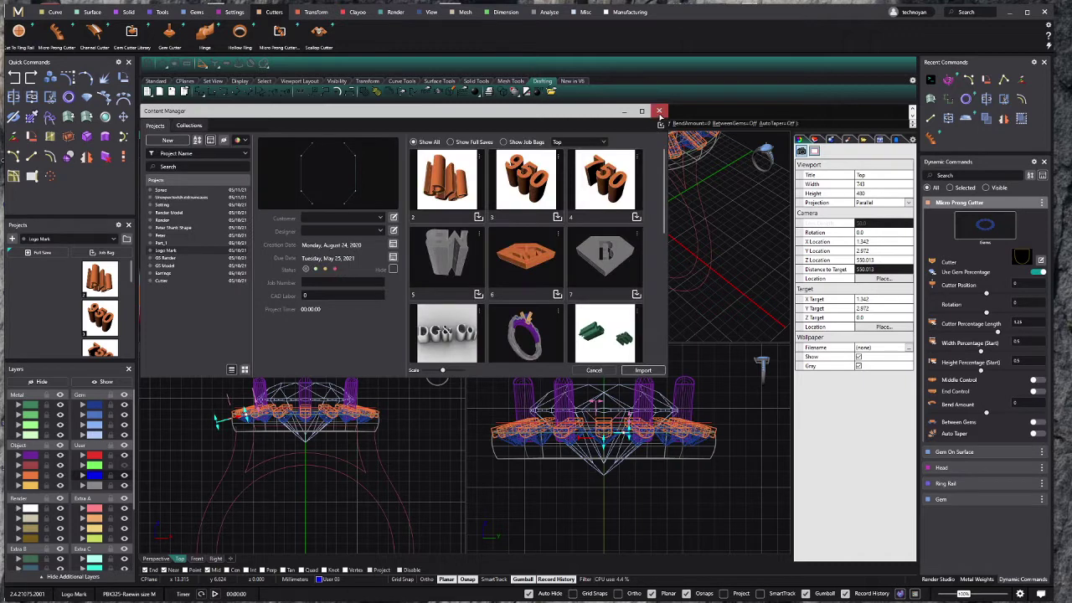
left_click(658, 112)
Step: Lengthen the prong cutters to about 1.64, raise their start height, and shift them 16% along the rail
scroll(171, 319, "up", 3)
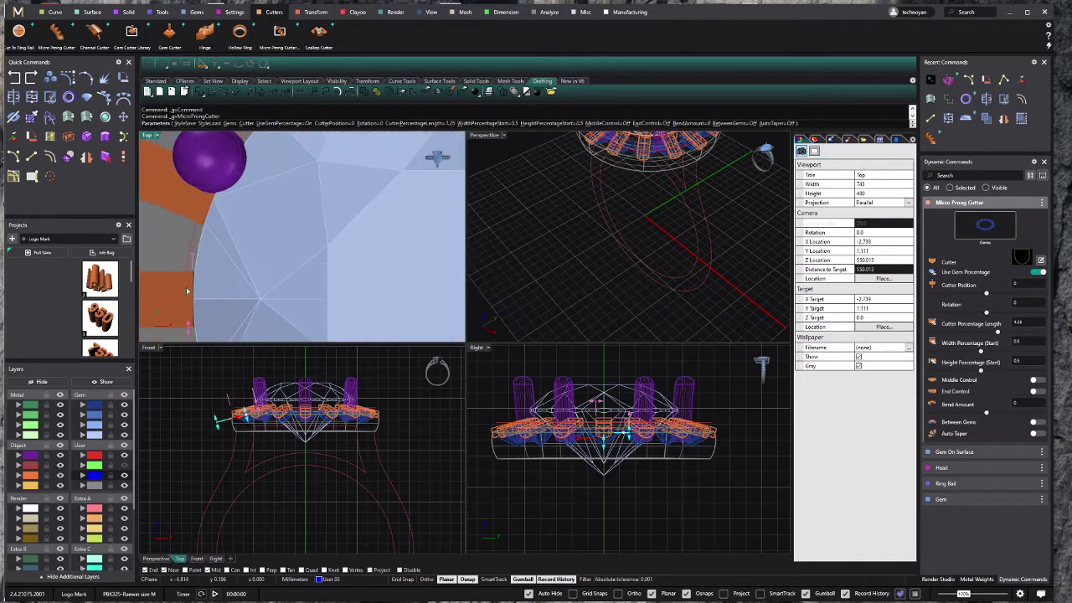
right_click_drag(189, 289, 274, 219)
right_click_drag(299, 294, 391, 256)
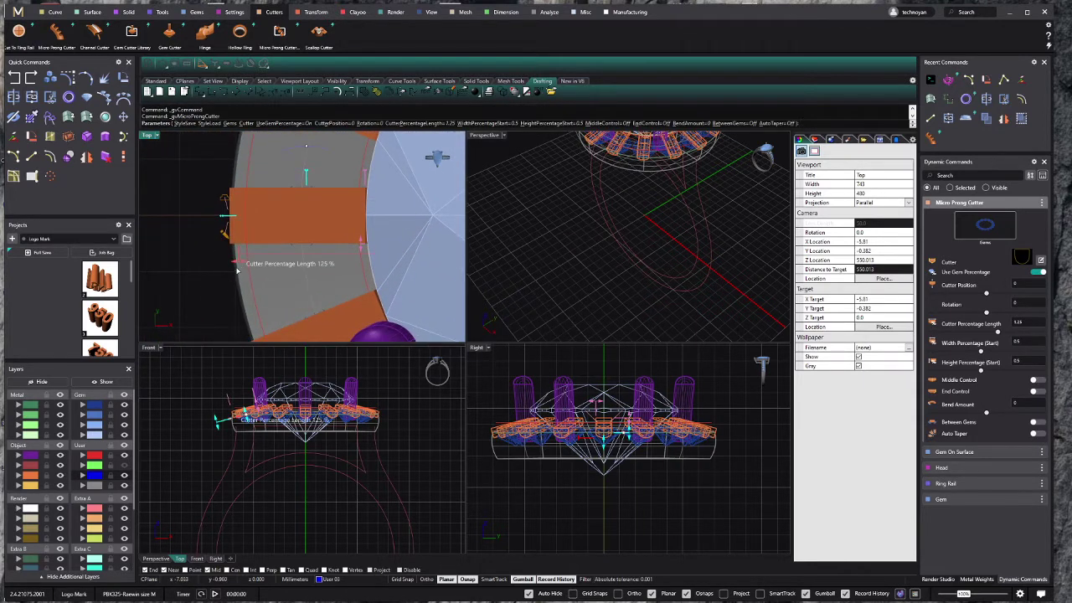
left_click_drag(226, 264, 239, 275)
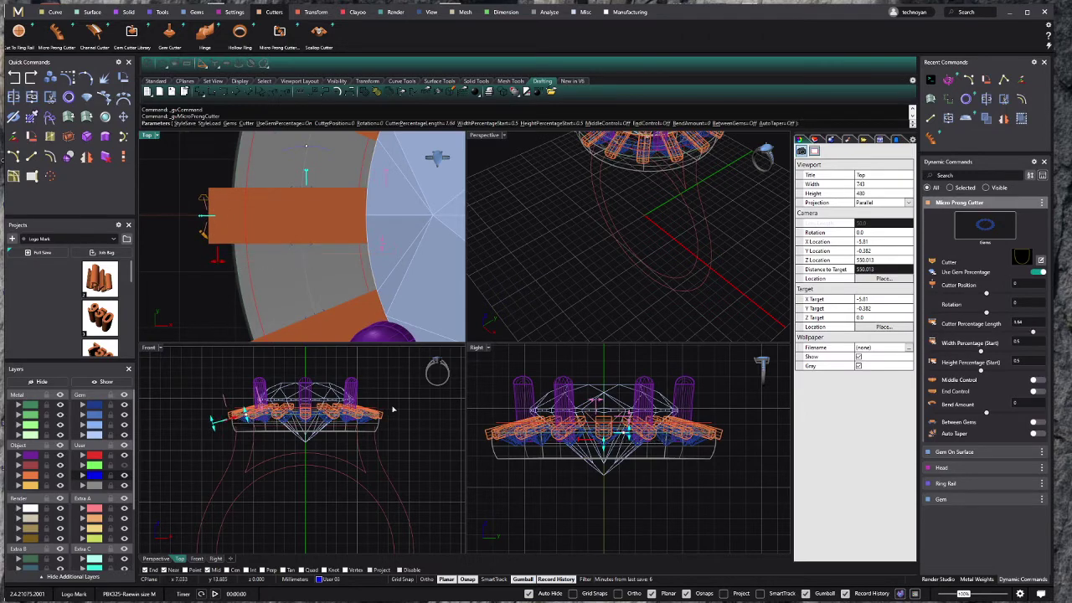
right_click_drag(625, 267, 662, 179)
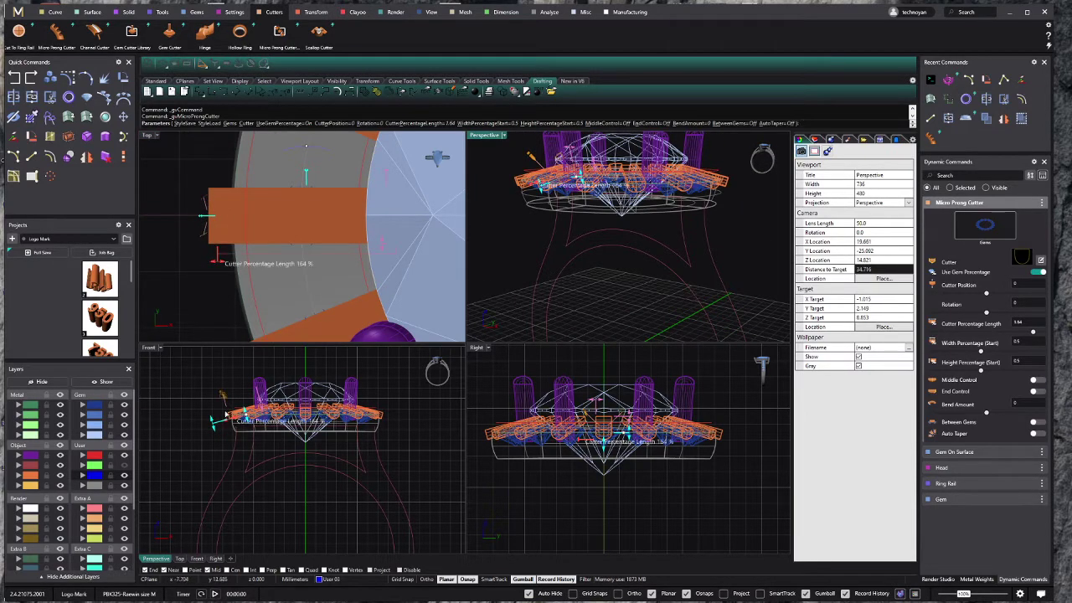
scroll(301, 419, "up", 2)
scroll(299, 415, "up", 2)
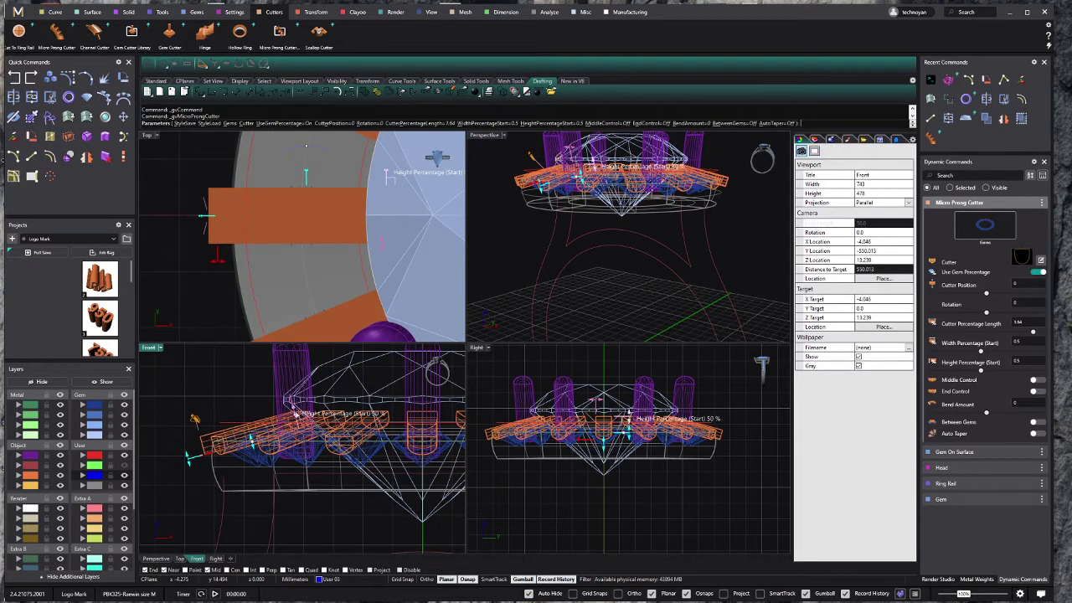
left_click_drag(293, 409, 289, 398)
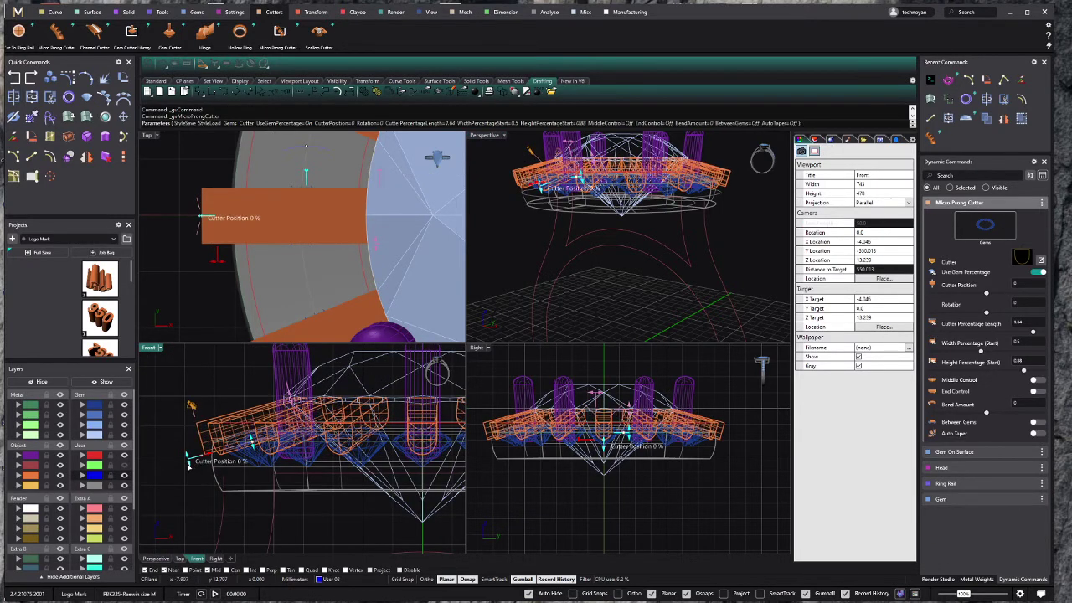
left_click_drag(189, 461, 193, 465)
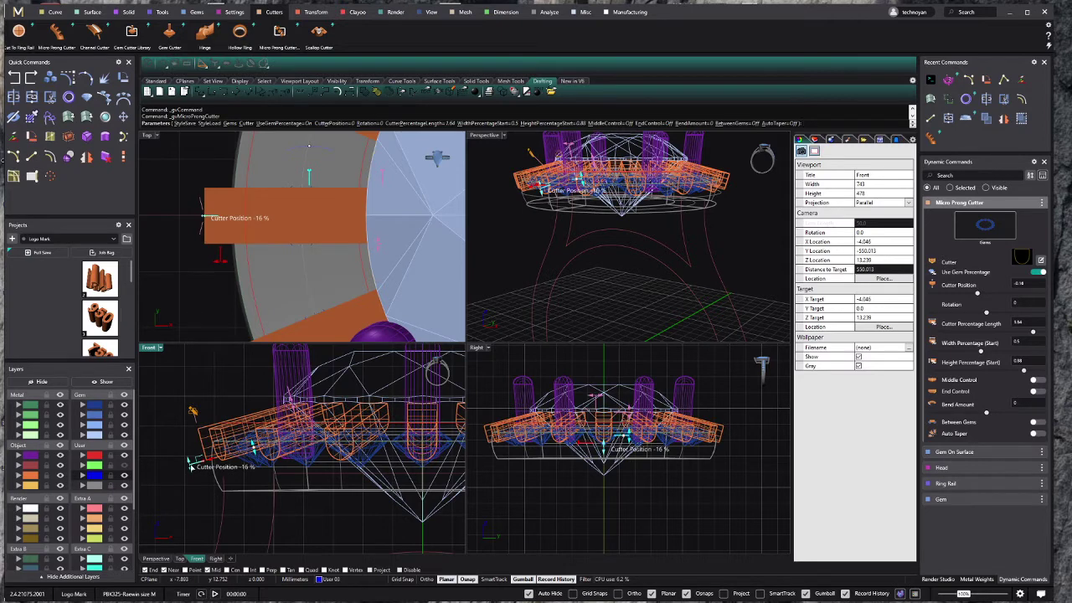
Step: Widen the prong cutters at their start
right_click_drag(628, 243, 643, 223)
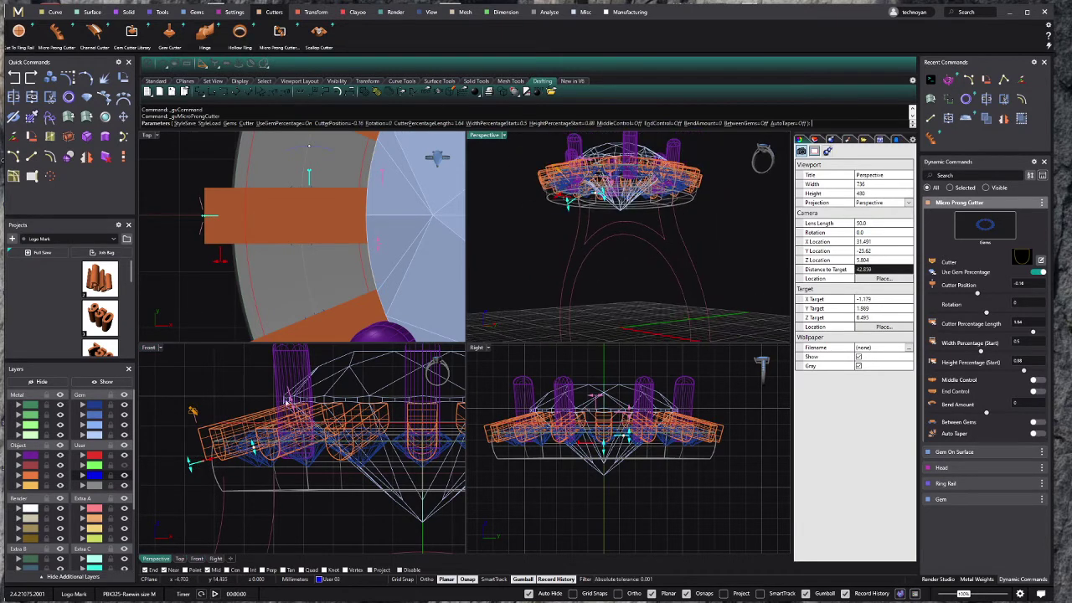
scroll(227, 268, "down", 2)
scroll(284, 264, "down", 3)
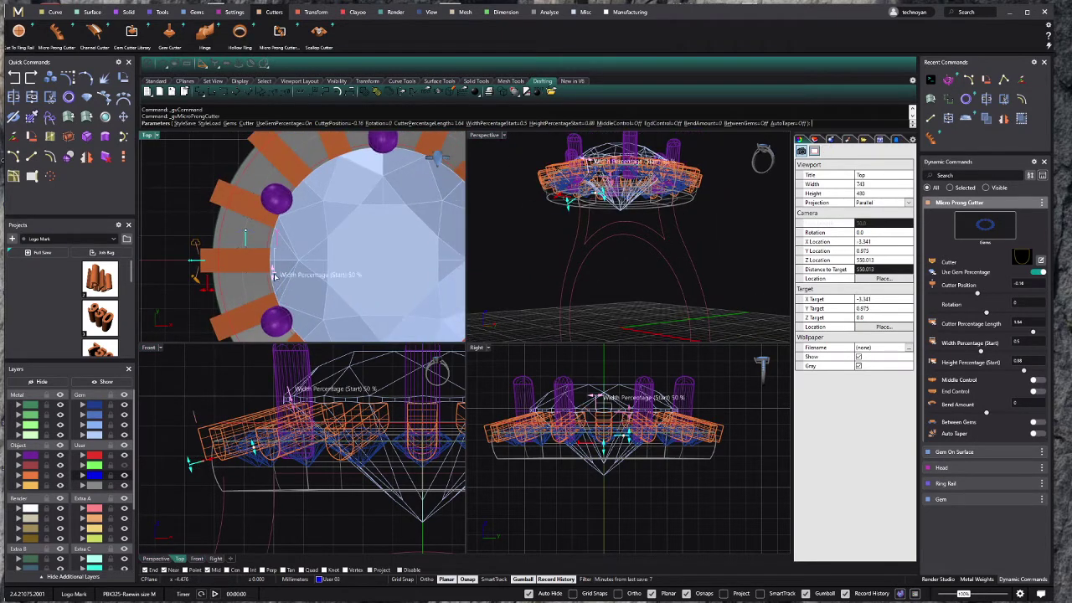
left_click_drag(273, 275, 274, 297)
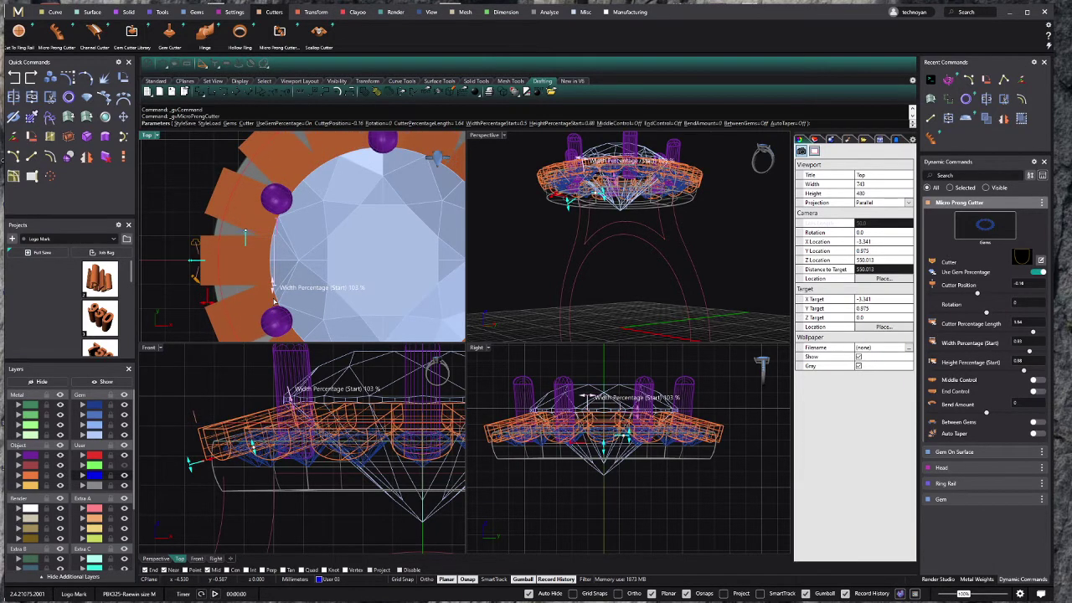
scroll(276, 295, "down", 5)
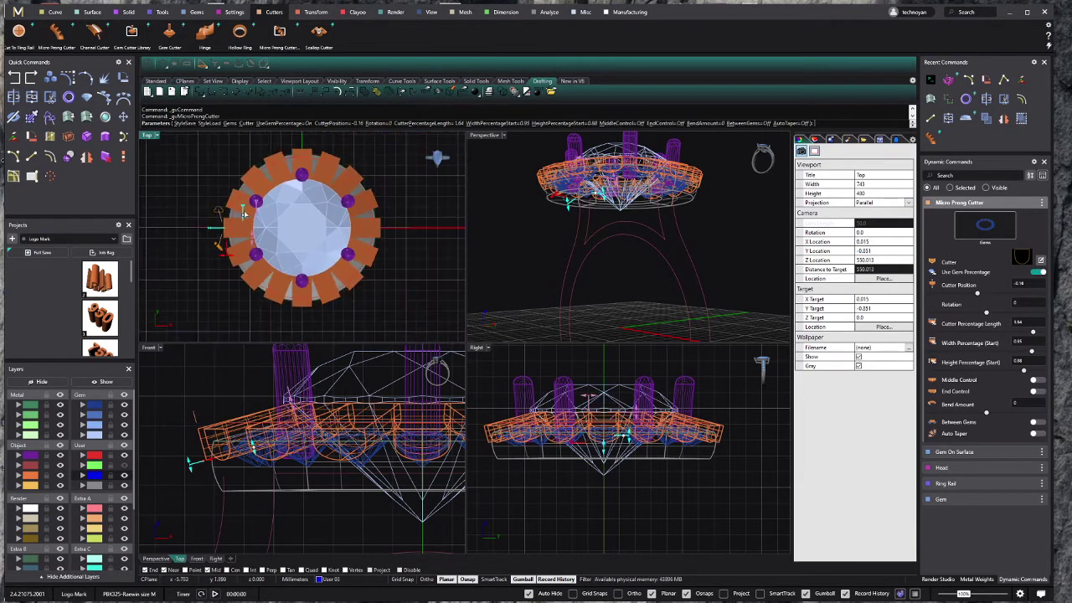
scroll(285, 293, "up", 3)
scroll(284, 293, "up", 1)
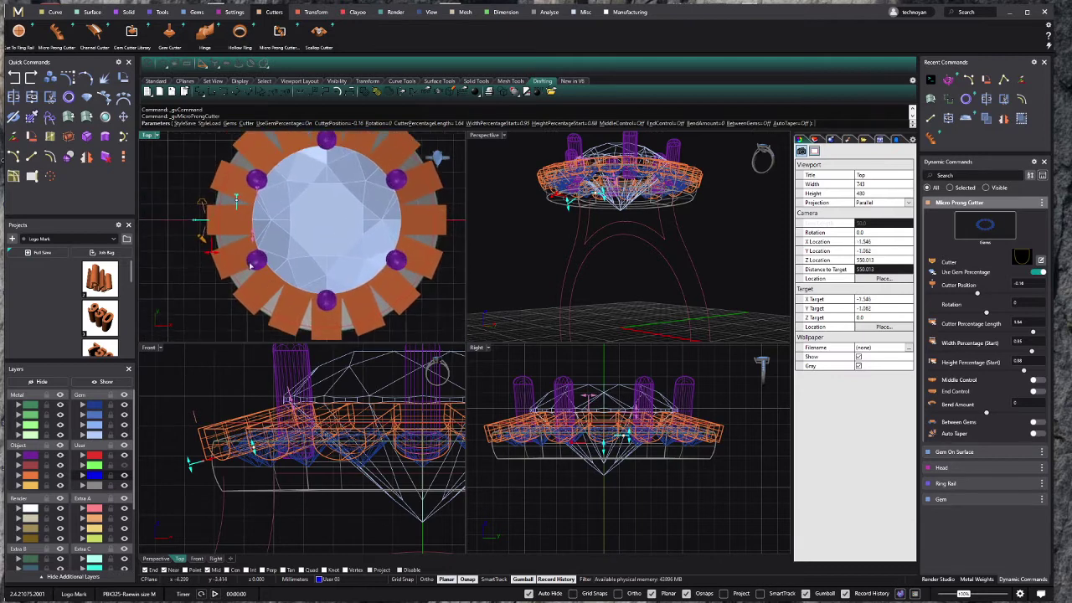
scroll(230, 216, "up", 3)
mouse_move(584, 186)
right_mouse_down()
mouse_move(596, 184)
mouse_move(598, 197)
right_mouse_up()
left_click(486, 135)
left_click(503, 167)
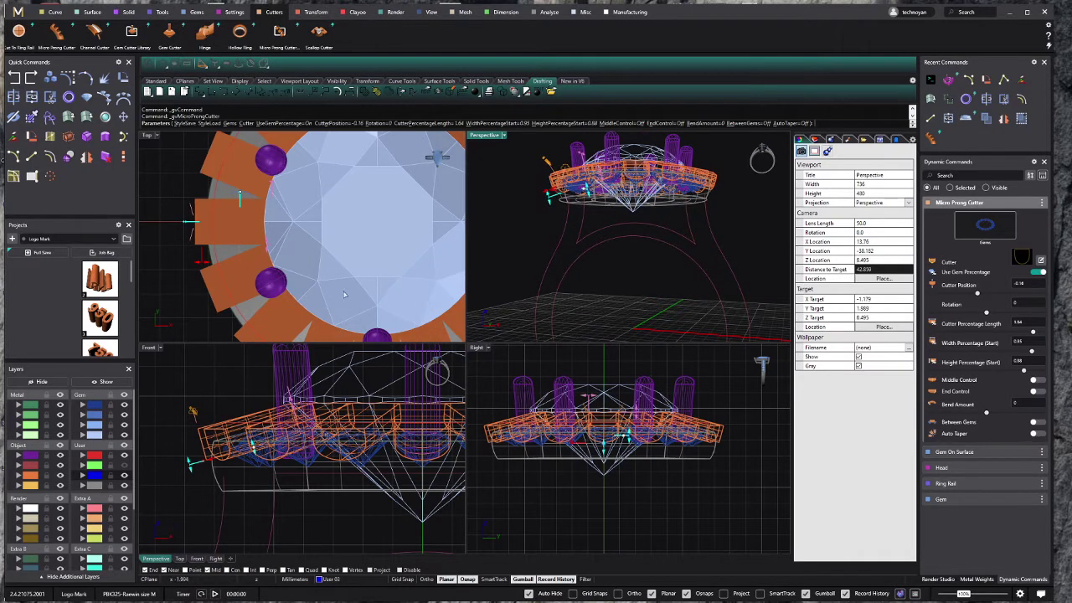
Step: Enable Middle Control, set mid height to 99% and Width (Mid) to 1.2, then finish the cutters
left_click(1034, 381)
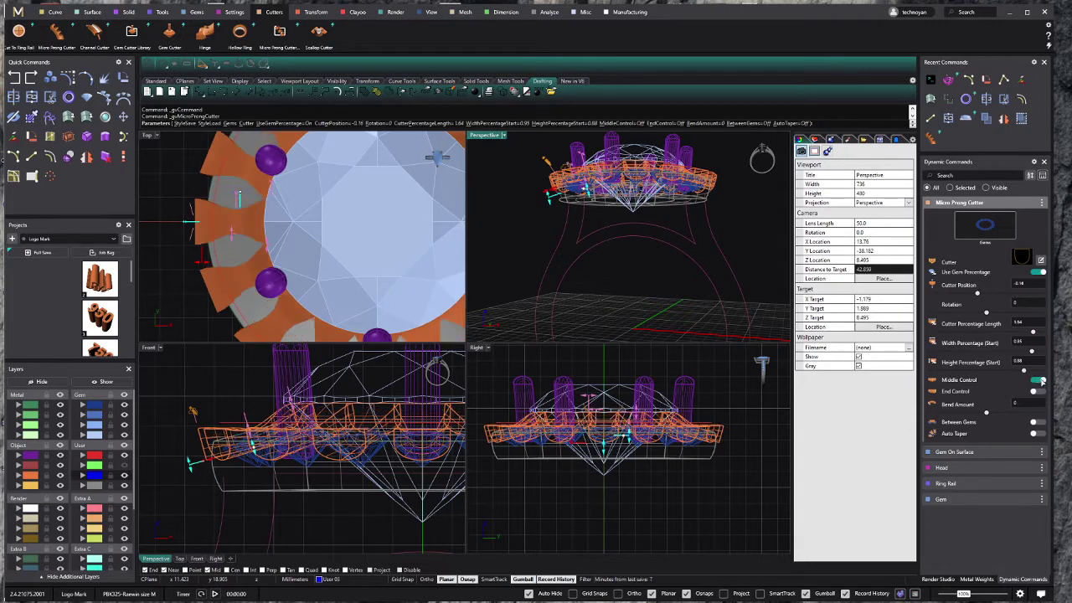
left_click_drag(234, 246, 227, 273)
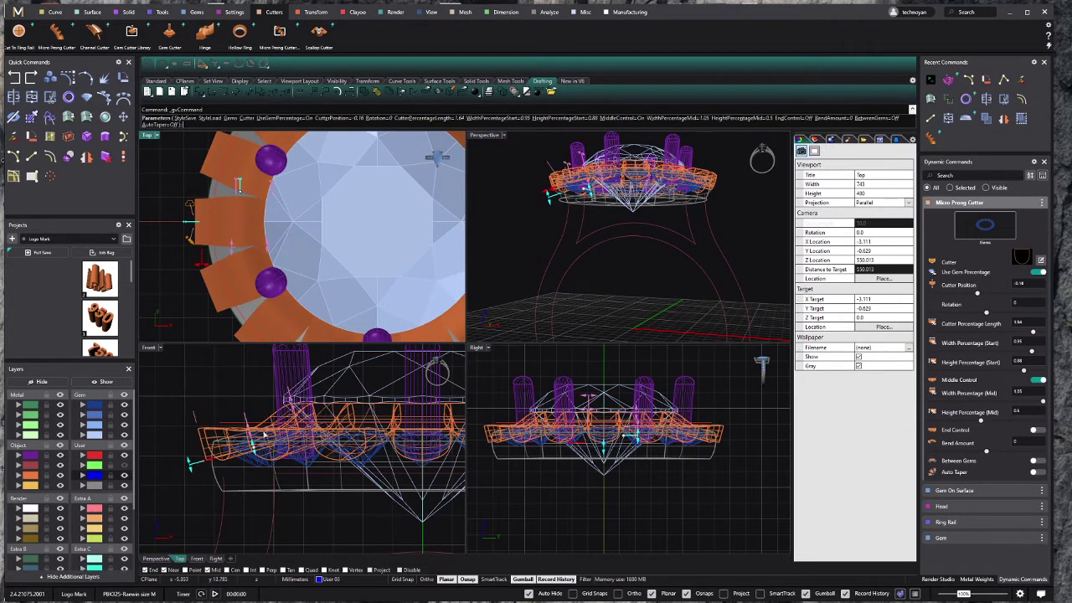
right_click_drag(277, 436, 162, 418, "ctrl+shift")
left_click_drag(245, 441, 238, 414)
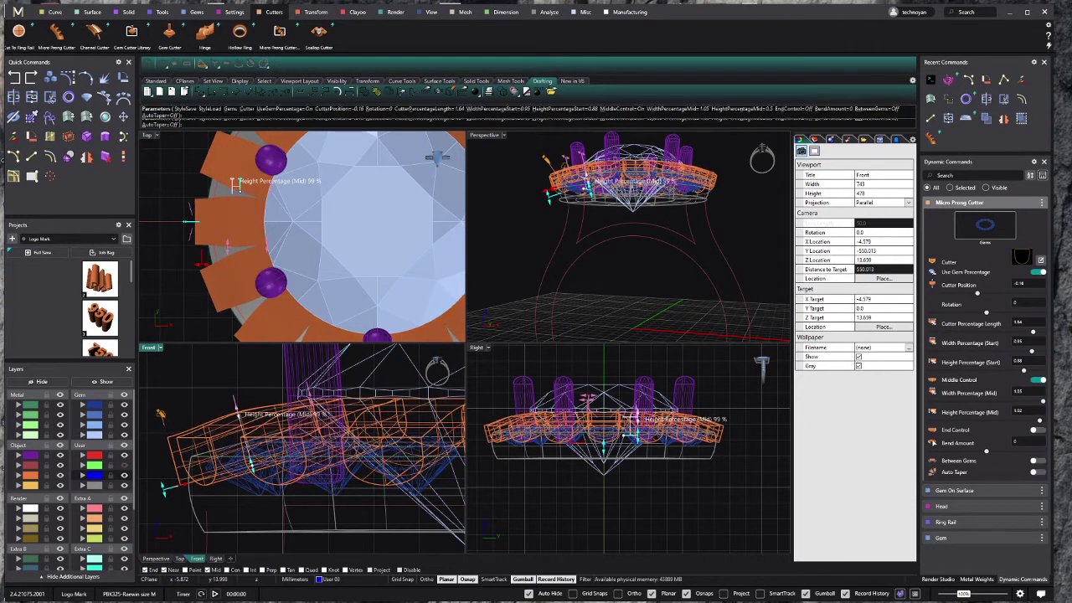
left_click(1039, 399)
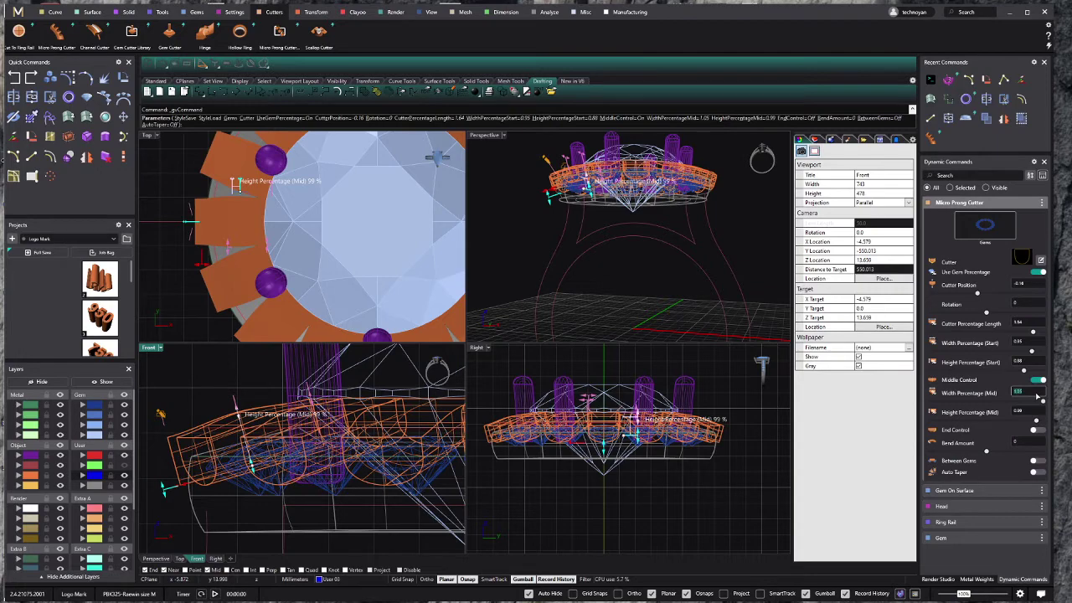
type("1.2")
key("Return")
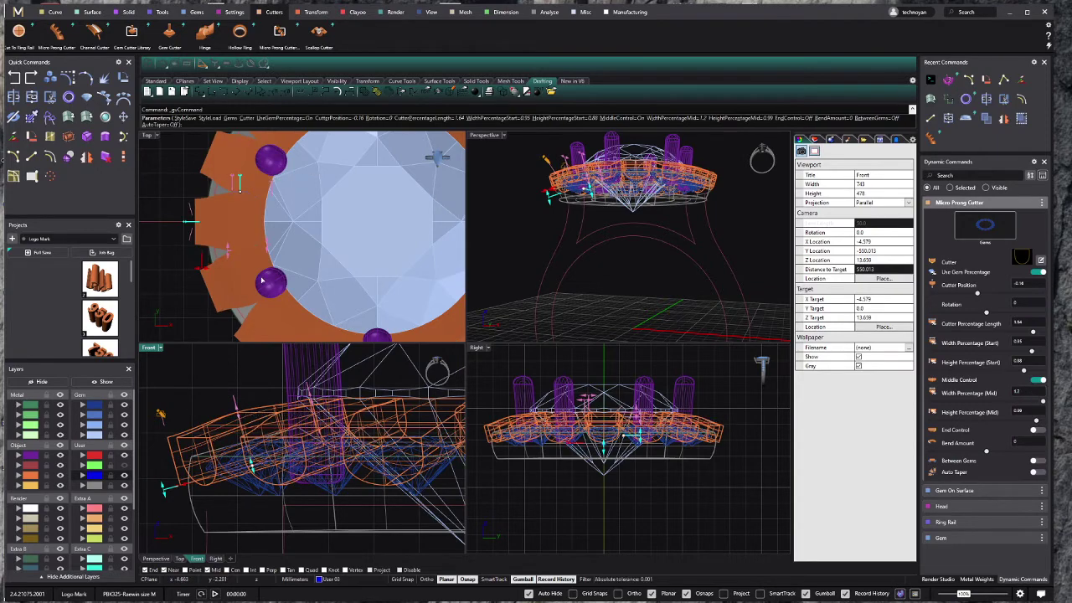
key("Return")
Step: Orbit the perspective view to look from above and select a halo gem
scroll(255, 274, "down", 5)
scroll(277, 450, "down", 4)
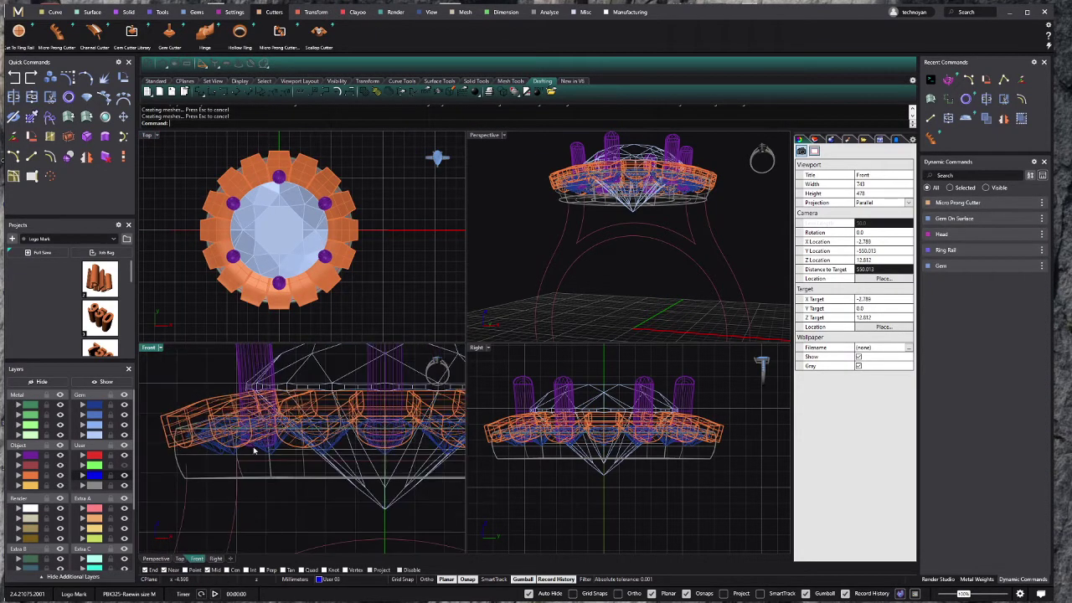
scroll(277, 451, "down", 2)
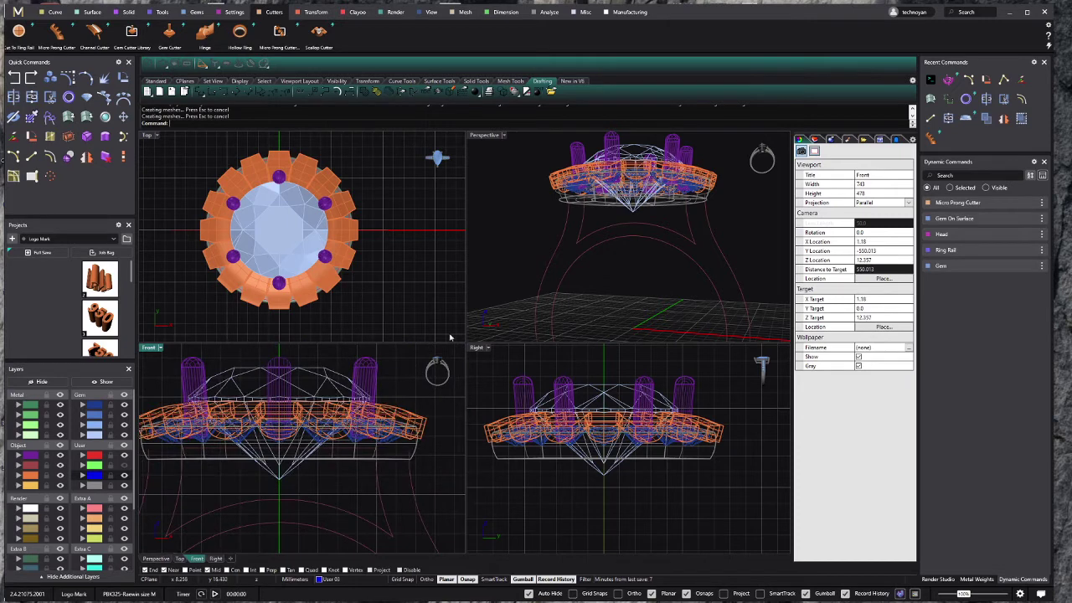
right_click_drag(477, 331, 510, 136)
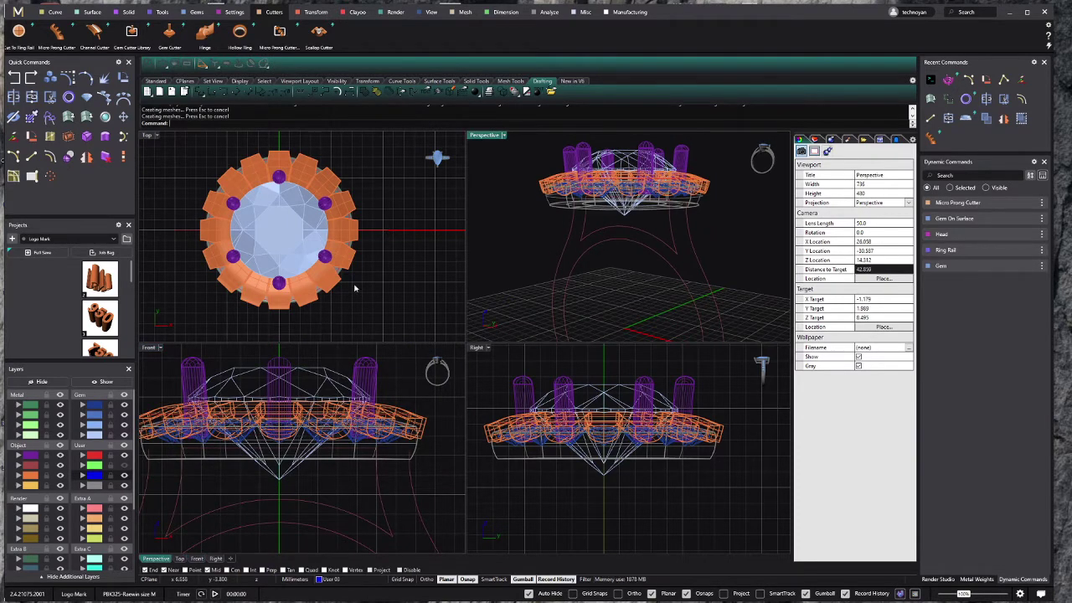
scroll(359, 456, "up", 4)
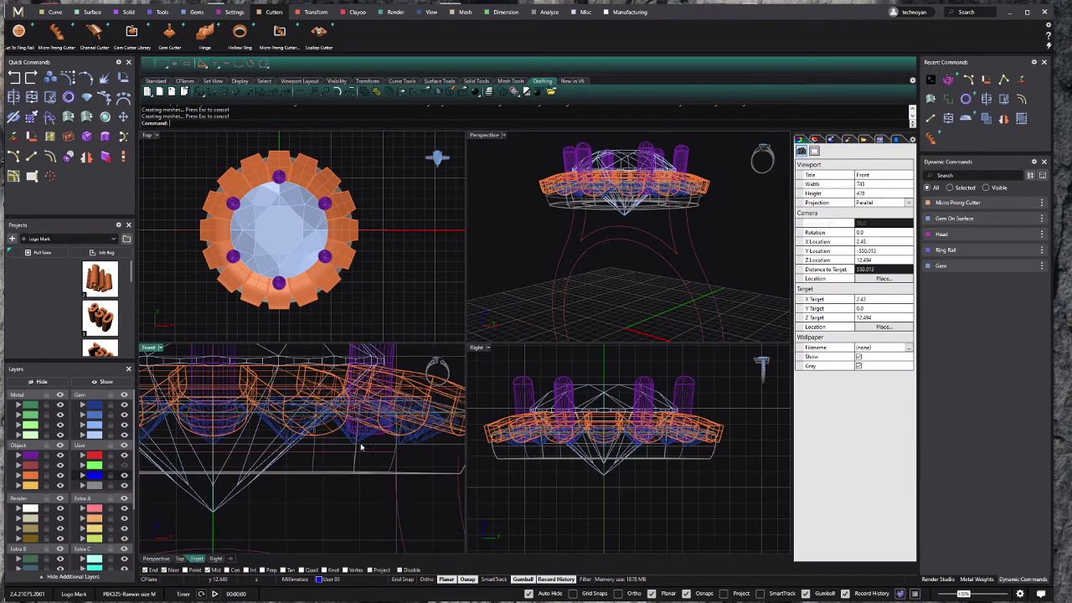
left_click(424, 444)
Step: Apply the Setting round cutter from the Gem Cutter Library to the halo gems
scroll(425, 444, "up", 1)
left_click(131, 30)
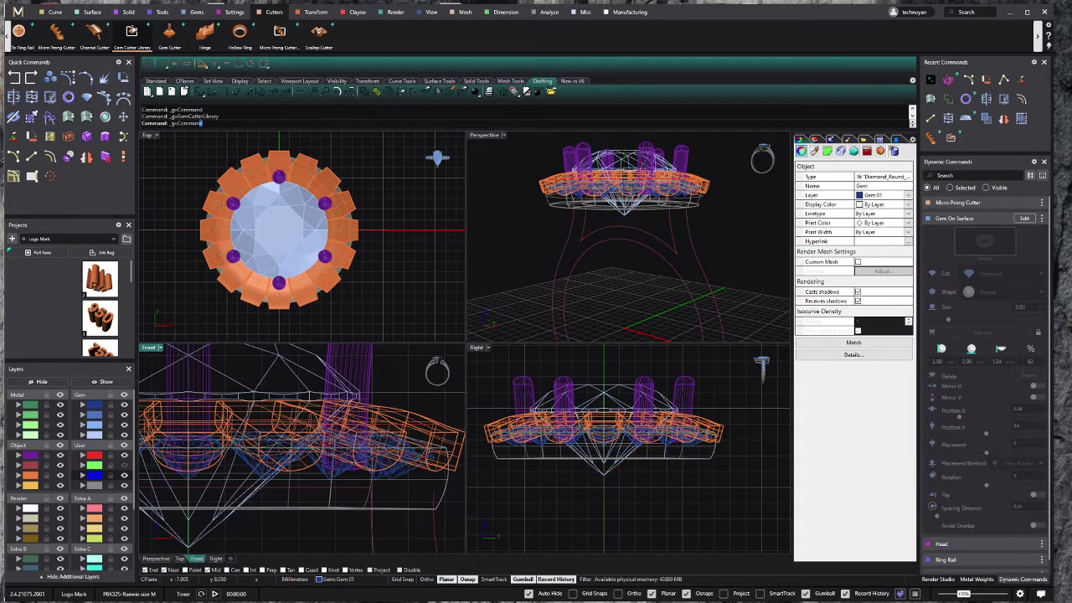
left_click(1028, 266)
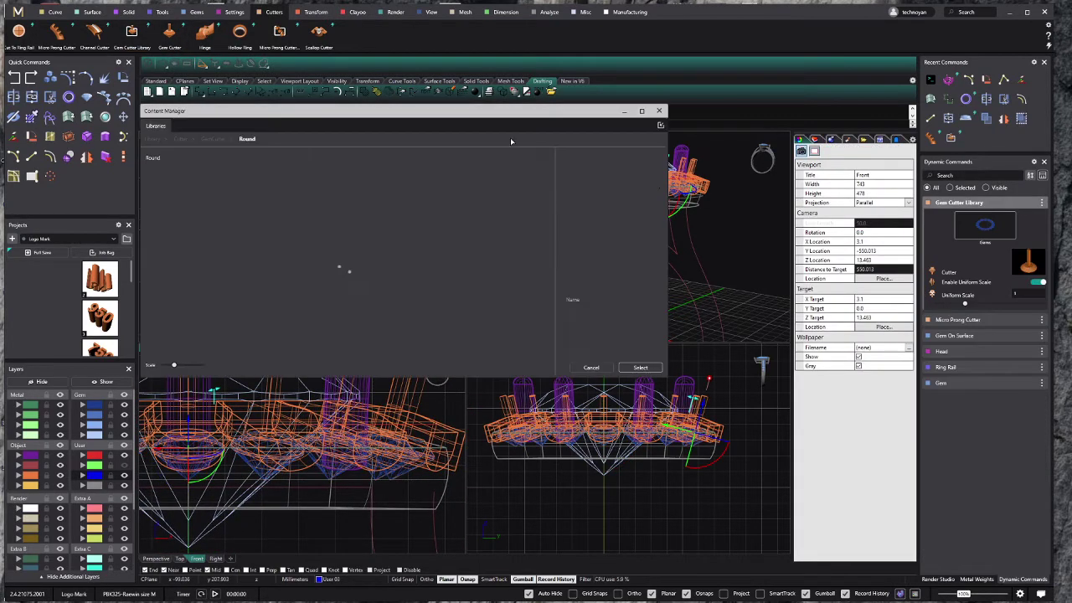
left_click(400, 186)
left_click(651, 369)
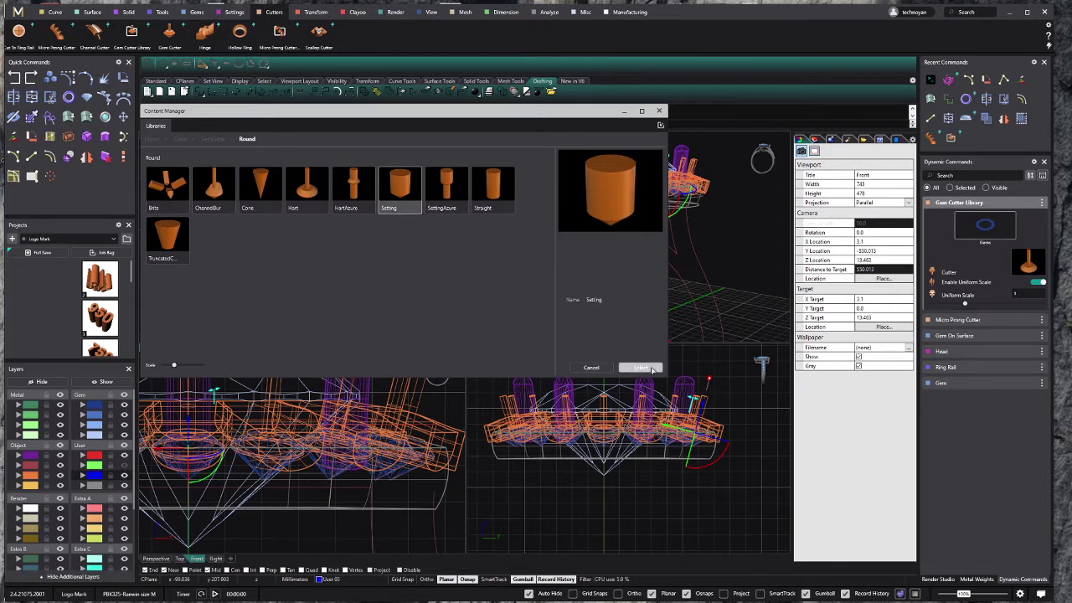
left_click(660, 112)
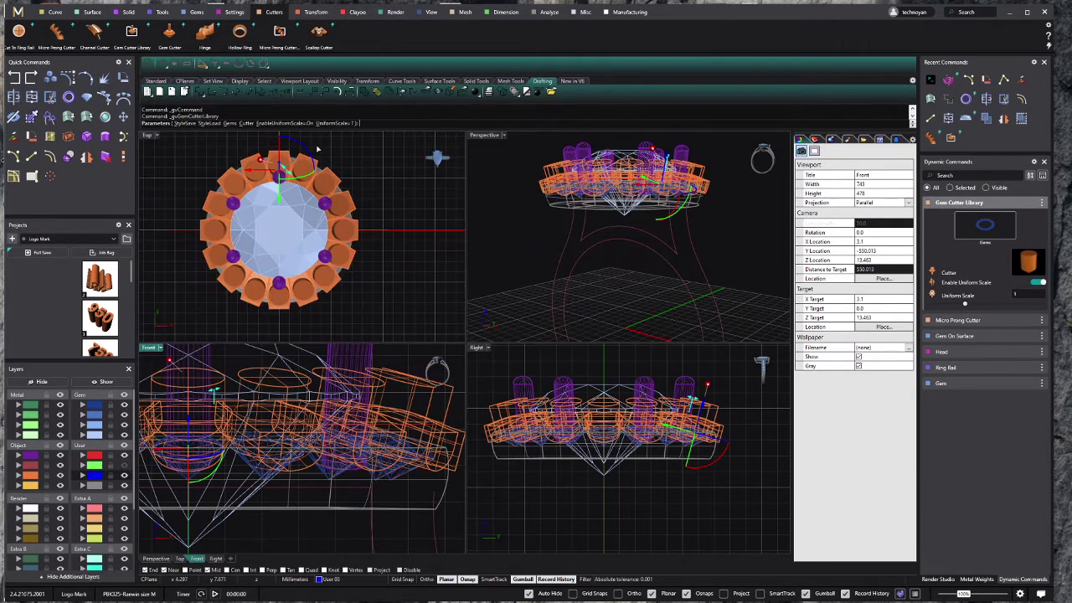
Step: Scale the gem cutters uniformly to about 97–98% and commit, then select the sixteen cutter blocks
scroll(301, 153, "up", 3)
scroll(293, 155, "up", 2)
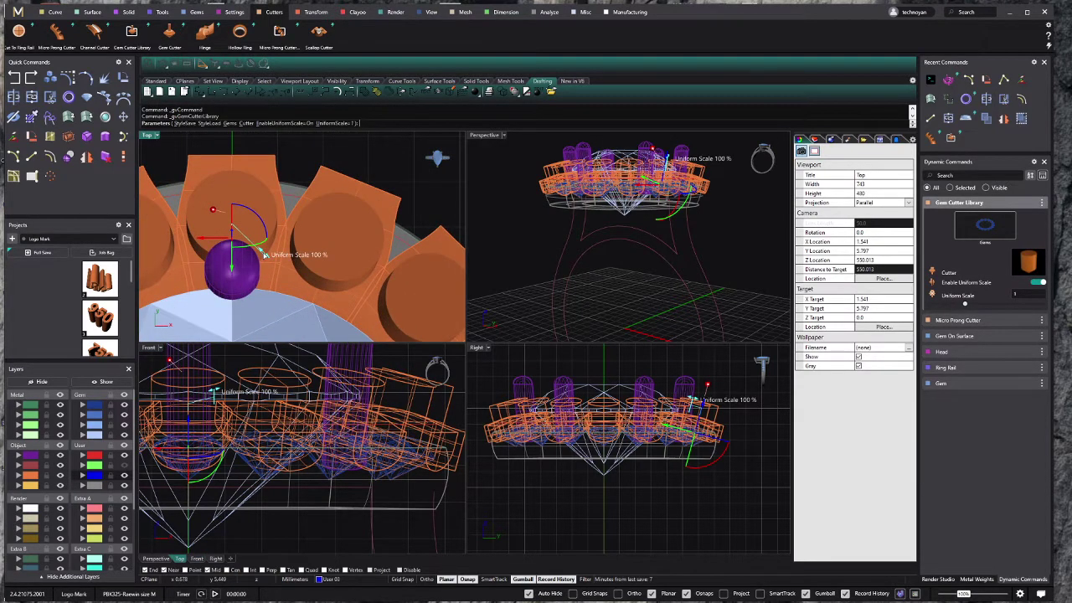
left_click_drag(264, 253, 256, 260)
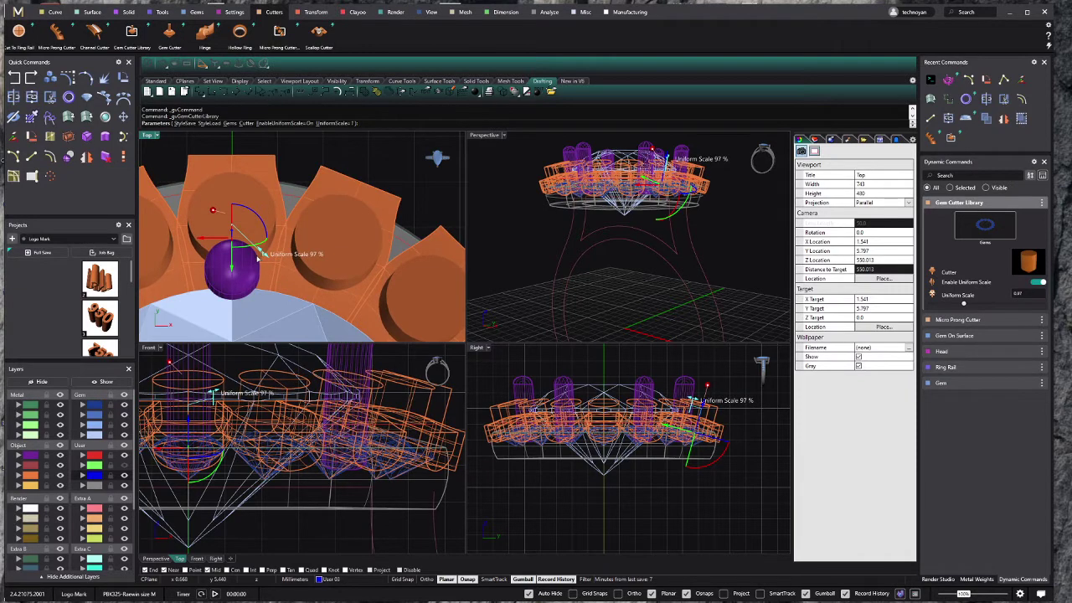
key("Return")
scroll(279, 240, "down", 4)
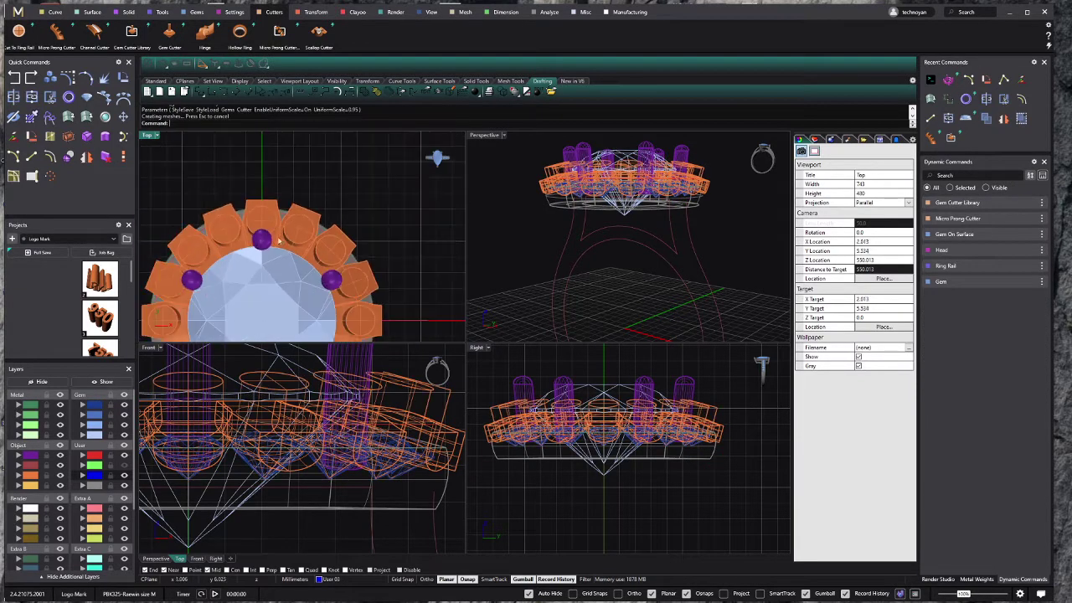
scroll(410, 452, "up", 2)
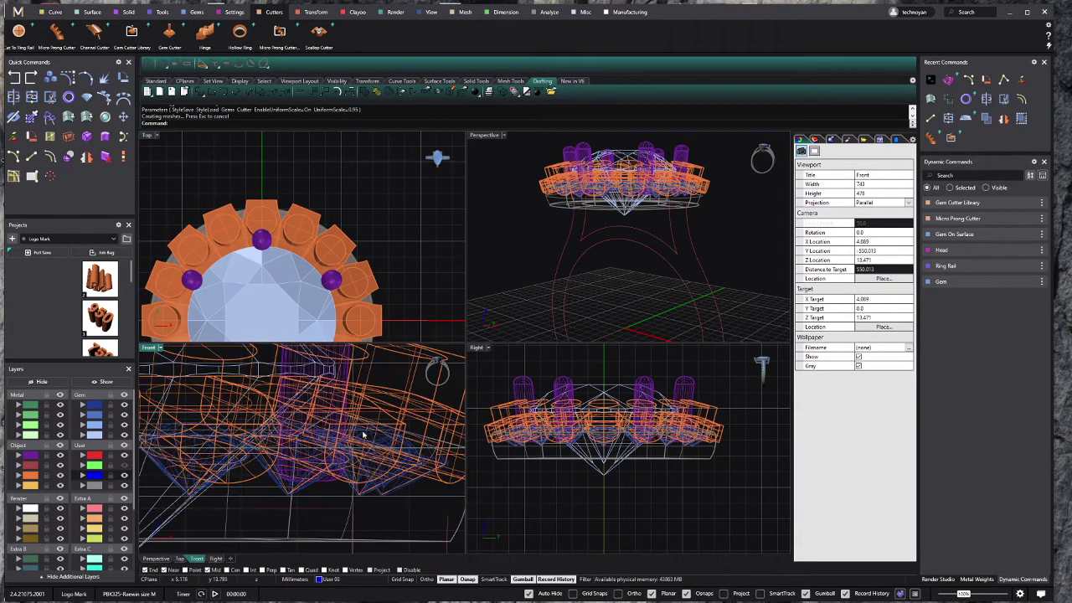
right_click_drag(362, 435, 409, 427, "ctrl+shift")
Step: Start a Channel Cutter on the halo with Placement (Start) 0.52 and Width (Start) 0.8
left_click(409, 427)
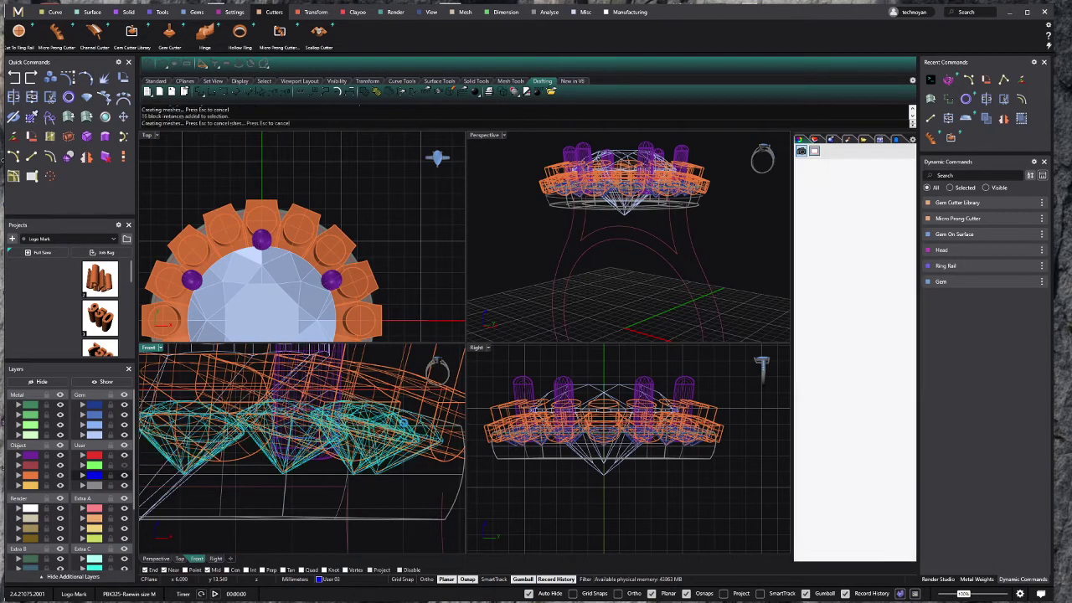
left_click(94, 31)
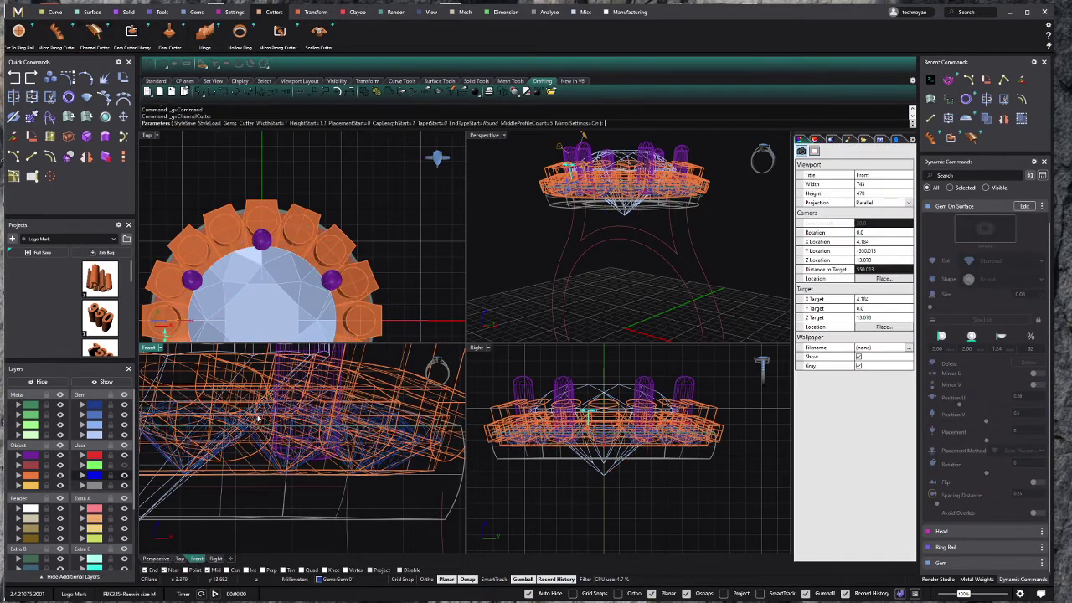
key("Home")
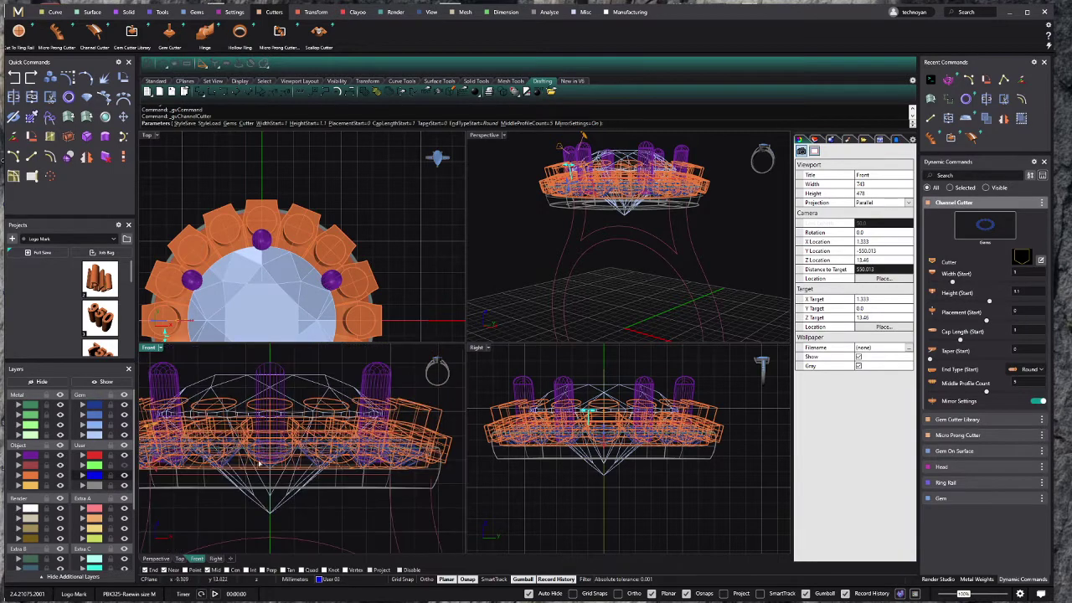
key("Home")
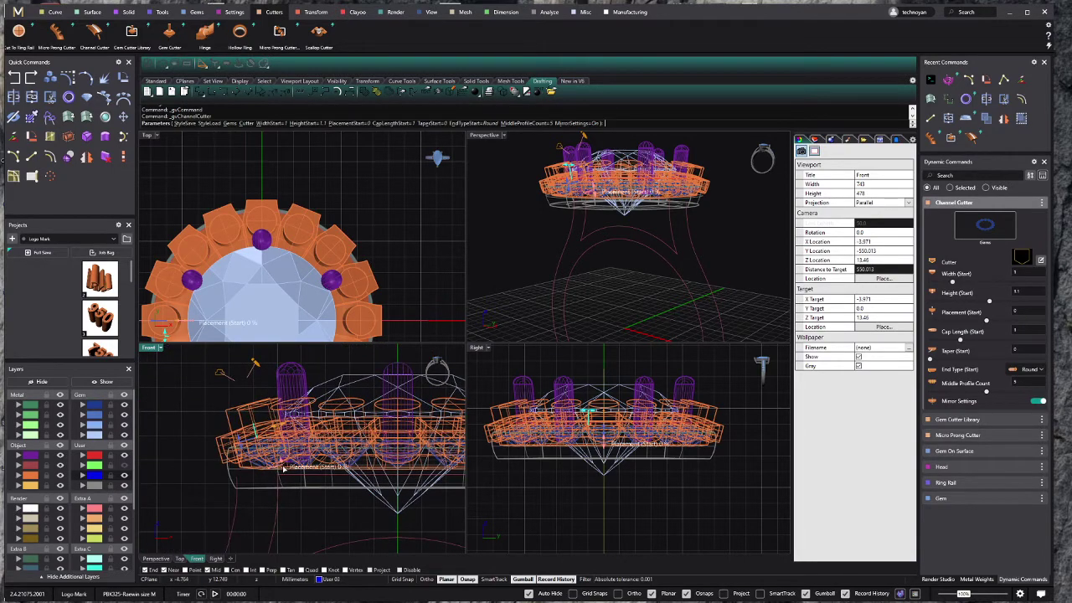
left_click_drag(283, 469, 211, 267)
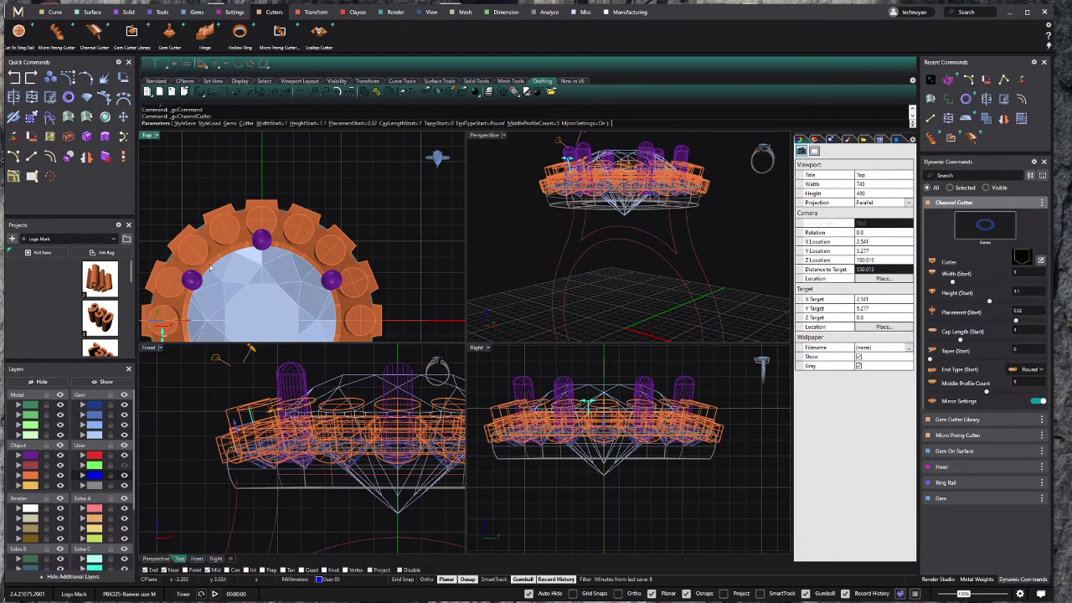
scroll(211, 267, "up", 2)
scroll(192, 280, "up", 3)
scroll(193, 276, "up", 1)
scroll(266, 236, "up", 1)
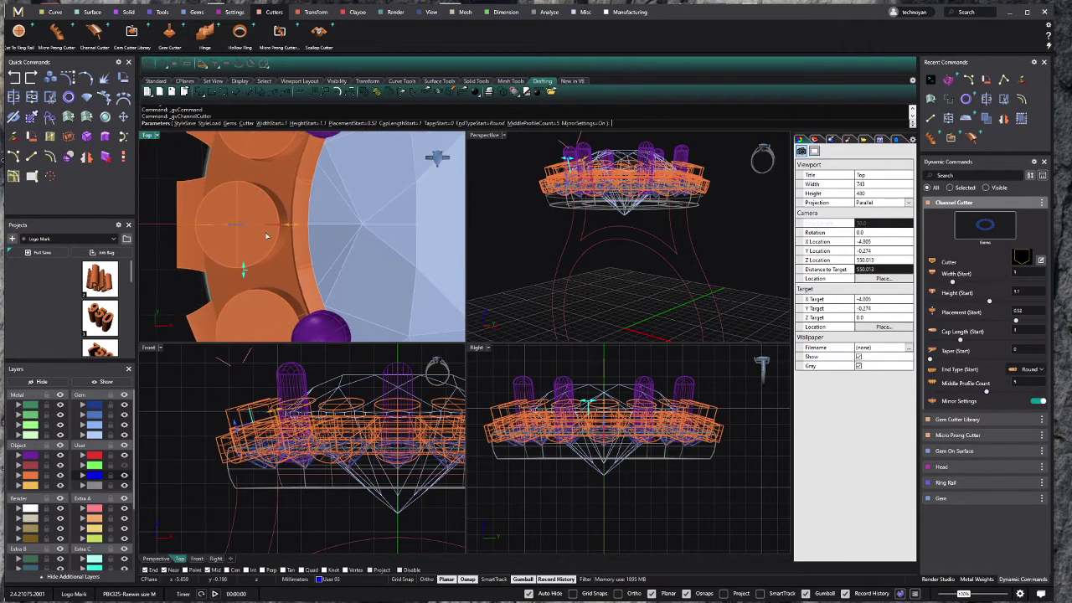
mouse_move(286, 226)
left_click_drag(285, 227, 283, 219)
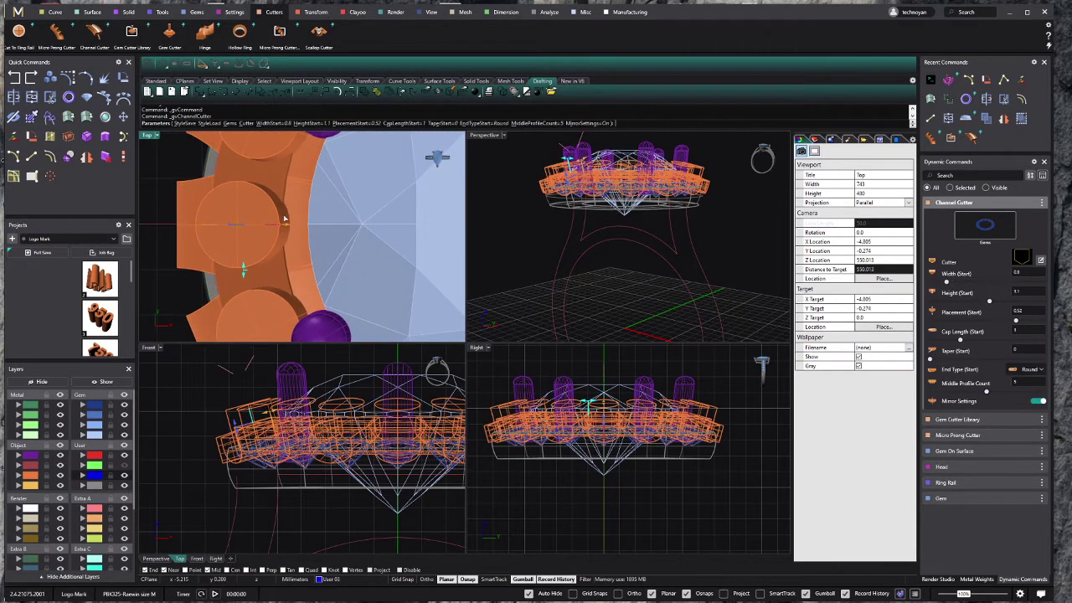
Step: Browse channel profiles in the cutter library without changing it, then complete the channel cutter
left_click(1022, 257)
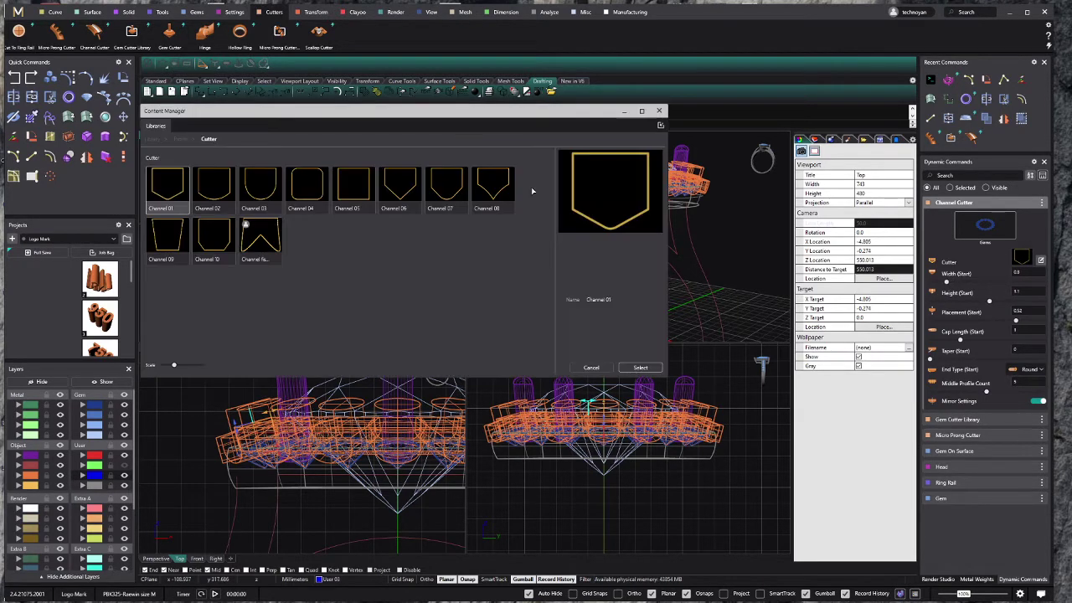
left_click(258, 193)
left_click(636, 367)
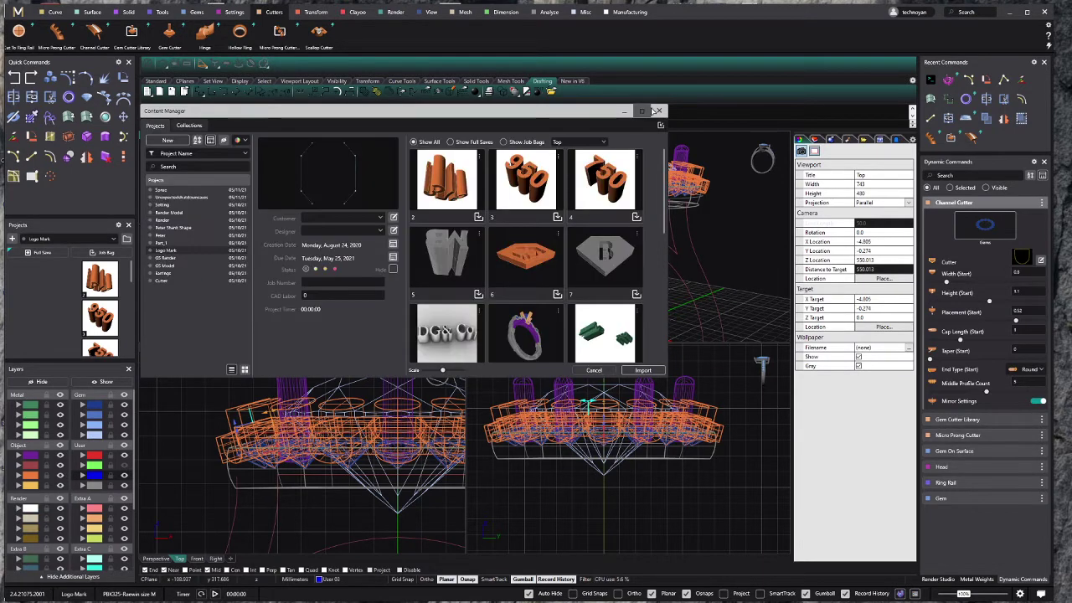
left_click(659, 111)
right_click_drag(247, 264, 263, 227)
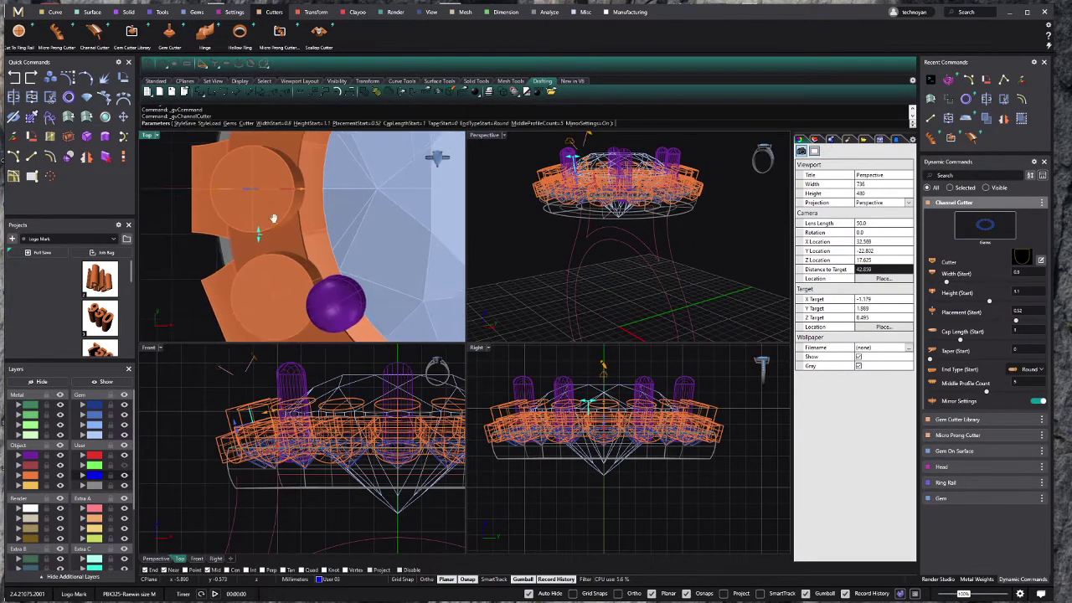
right_click_drag(645, 222, 633, 237)
key("Return")
Step: Show the perspective, front and right views shaded and orbit to look up from below the ring
left_click(486, 135)
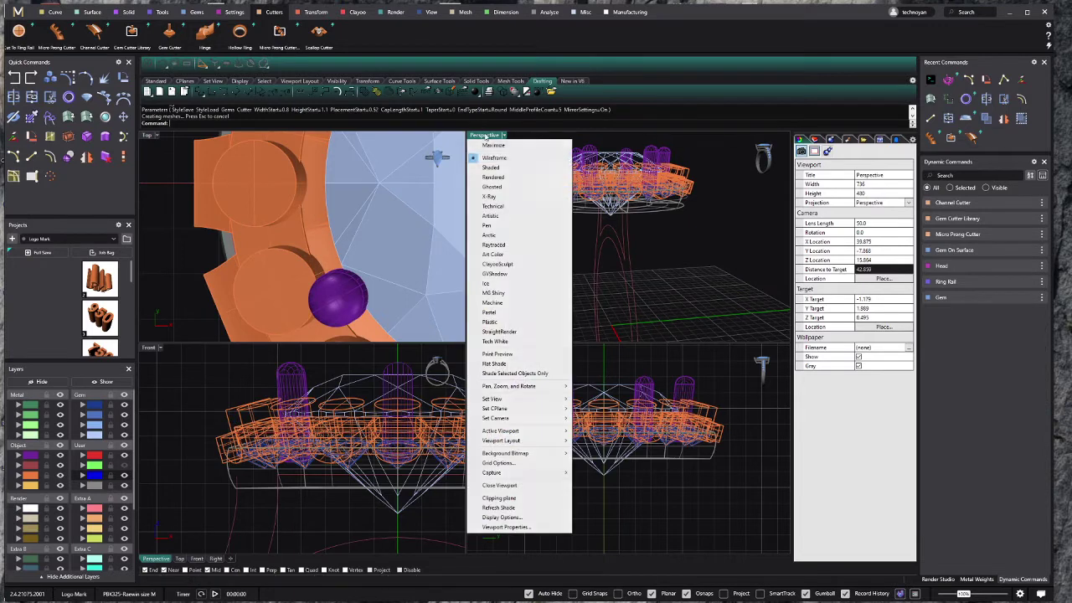
left_click(503, 186)
scroll(538, 261, "down", 3)
scroll(301, 234, "down", 2)
scroll(301, 234, "down", 3)
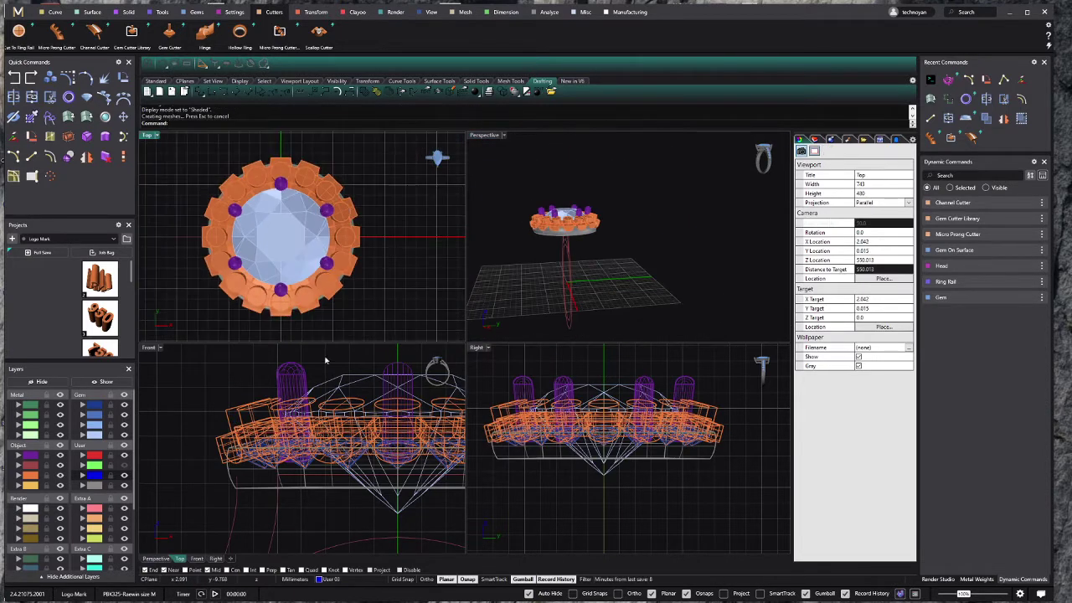
scroll(386, 430, "up", 3)
key("ctrl+alt+s")
scroll(385, 431, "up", 2)
left_click(602, 503)
key("ctrl+alt+s")
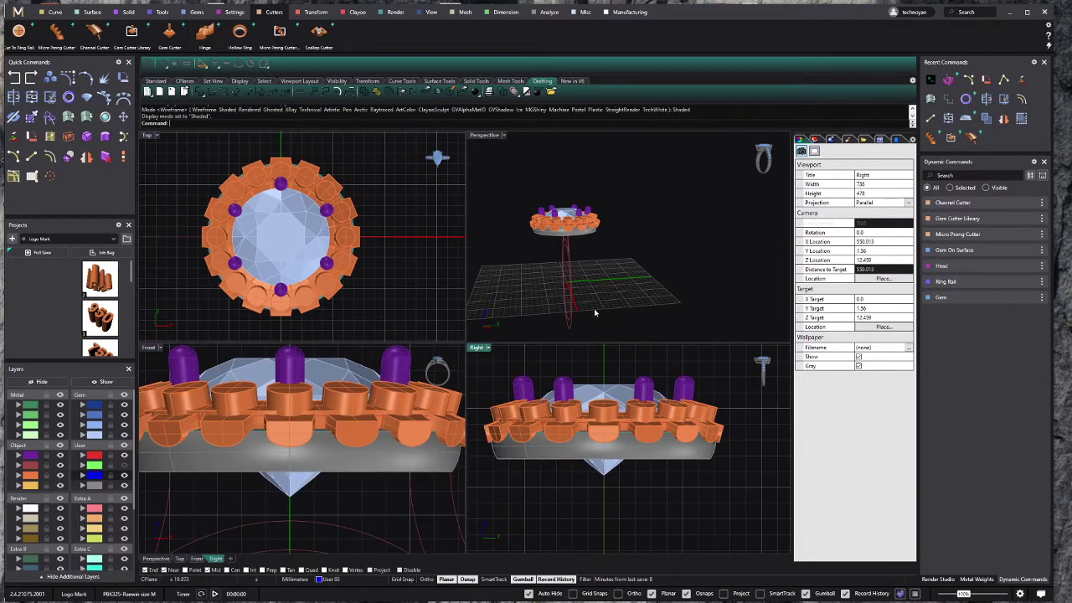
right_click_drag(594, 308, 568, 210)
scroll(568, 210, "up", 3)
scroll(605, 267, "up", 2)
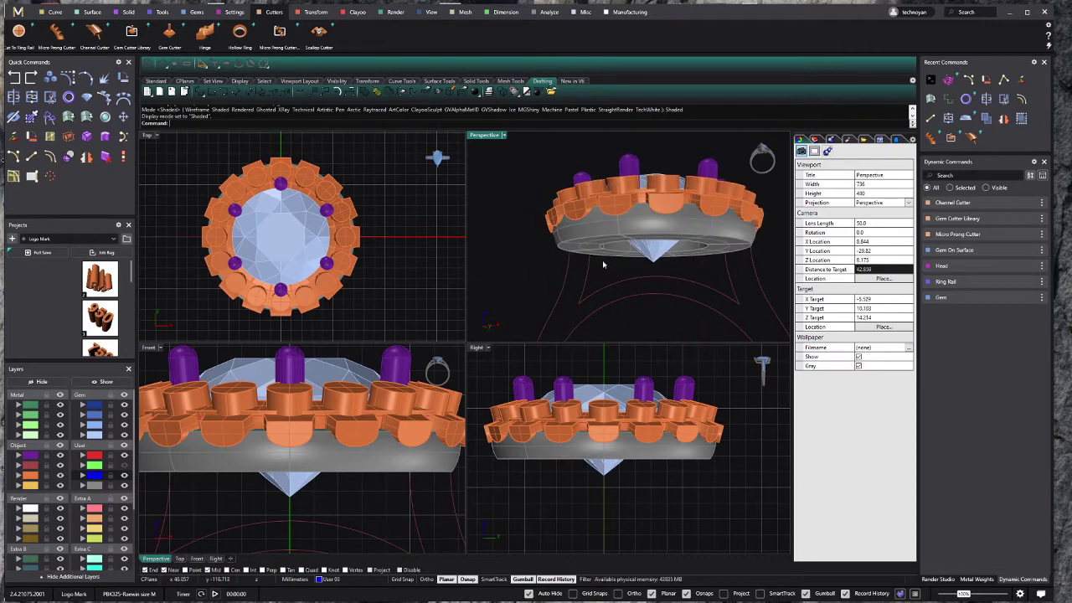
right_click_drag(575, 241, 546, 225)
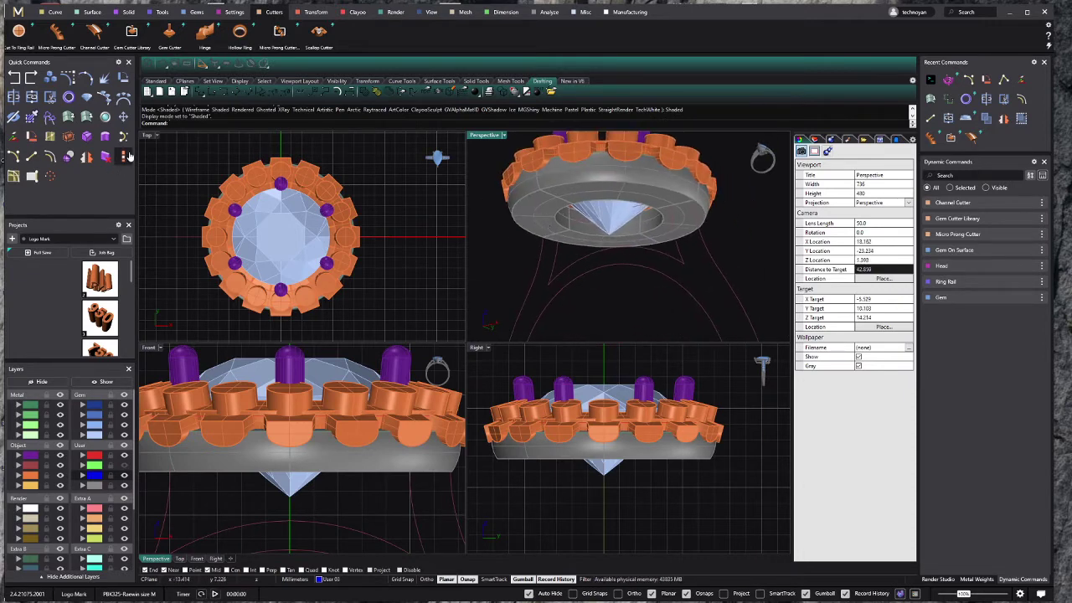
Step: Fillet the halo ring's outer bottom edges with a 0.25 radius
left_click(86, 136)
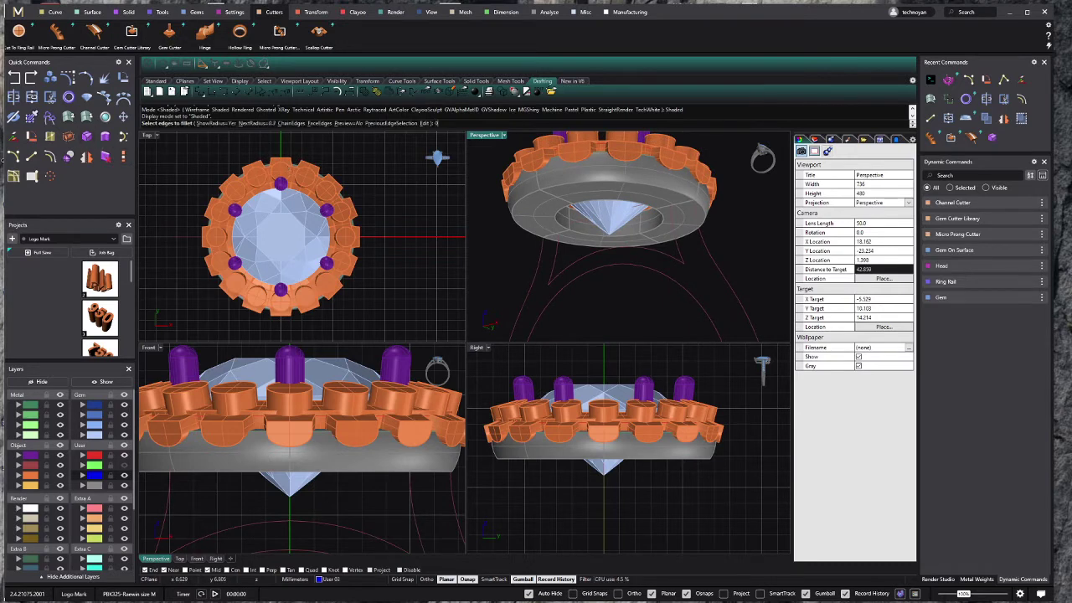
type("5")
key("Return")
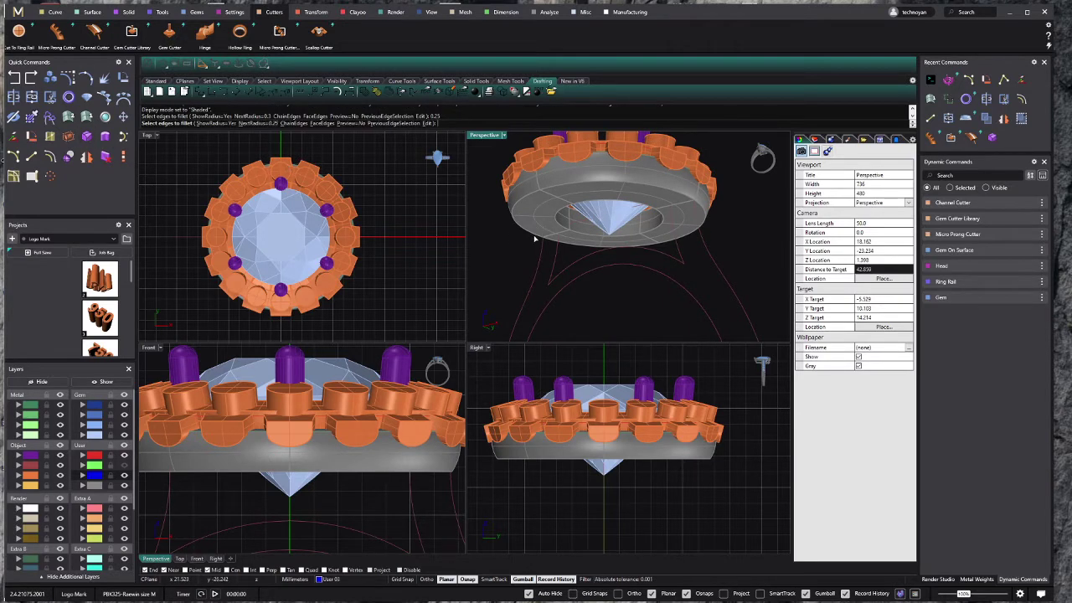
left_click(546, 237)
left_click(577, 234)
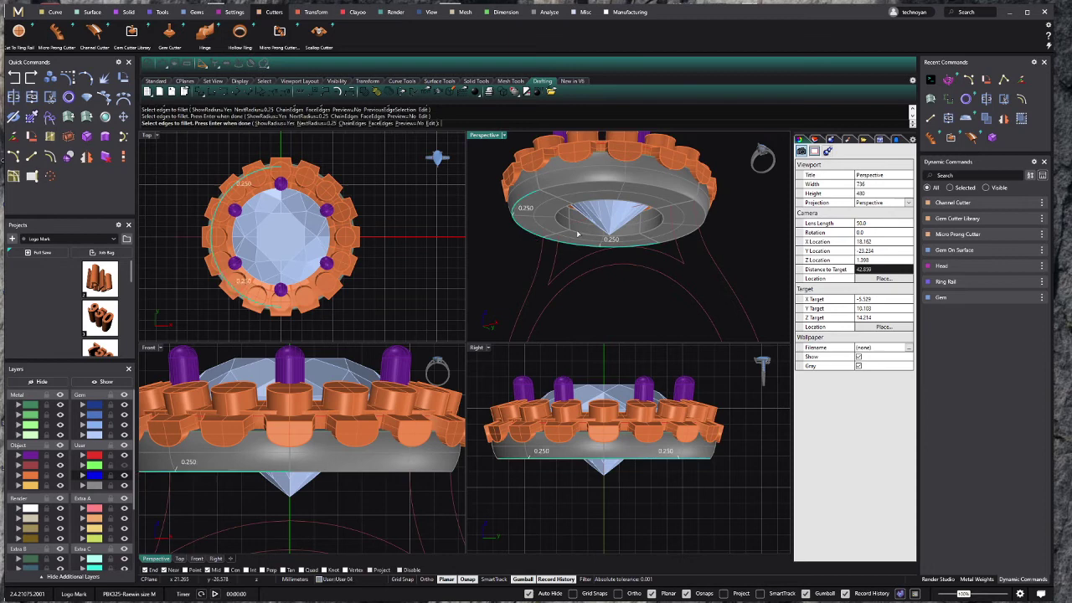
left_click(608, 185)
key("Return")
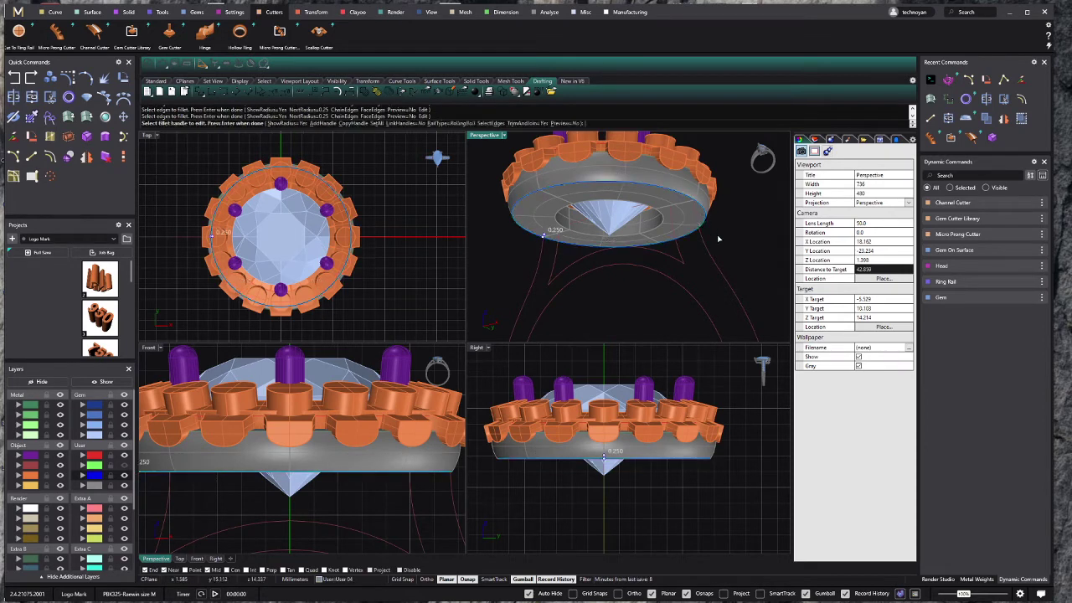
Step: Fillet the ring's inner opening edges at 0.25 too, picking the ring's own edge where objects overlap
key("Return")
left_click(635, 239)
left_click(649, 235)
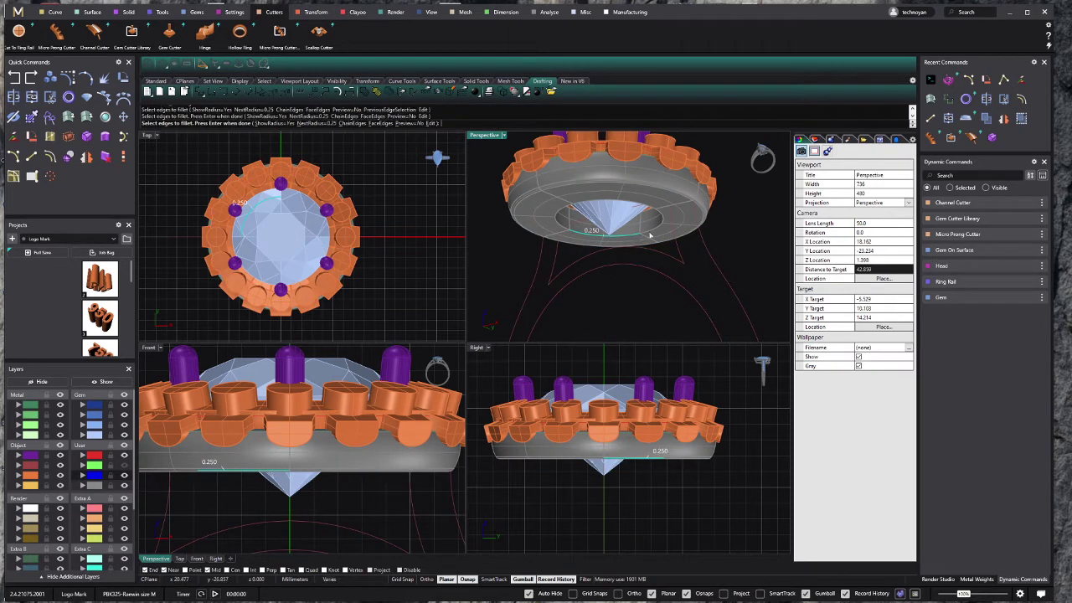
left_click(647, 209)
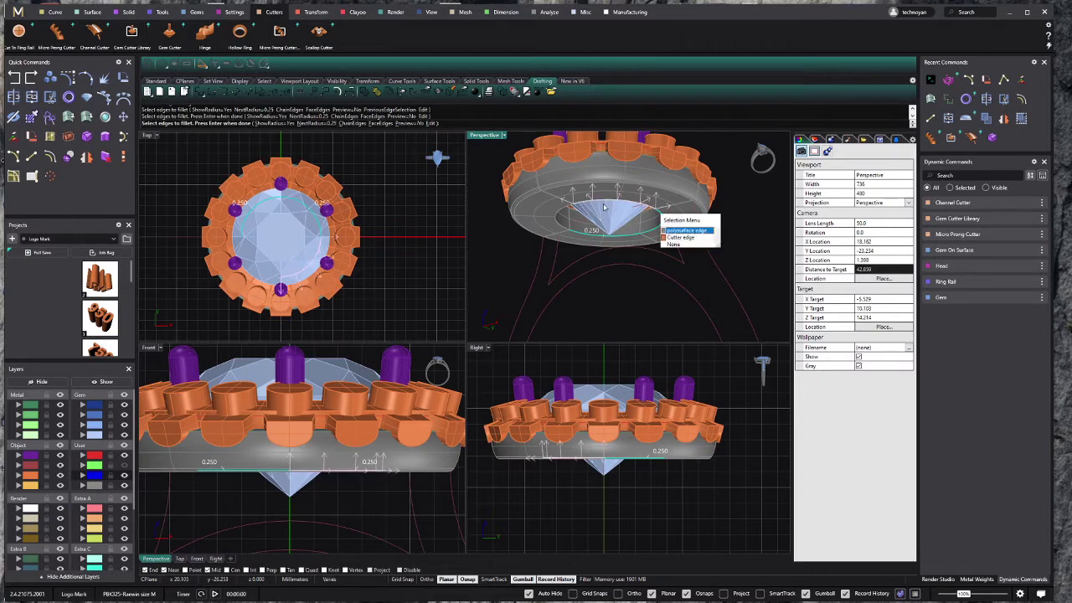
left_click(668, 229)
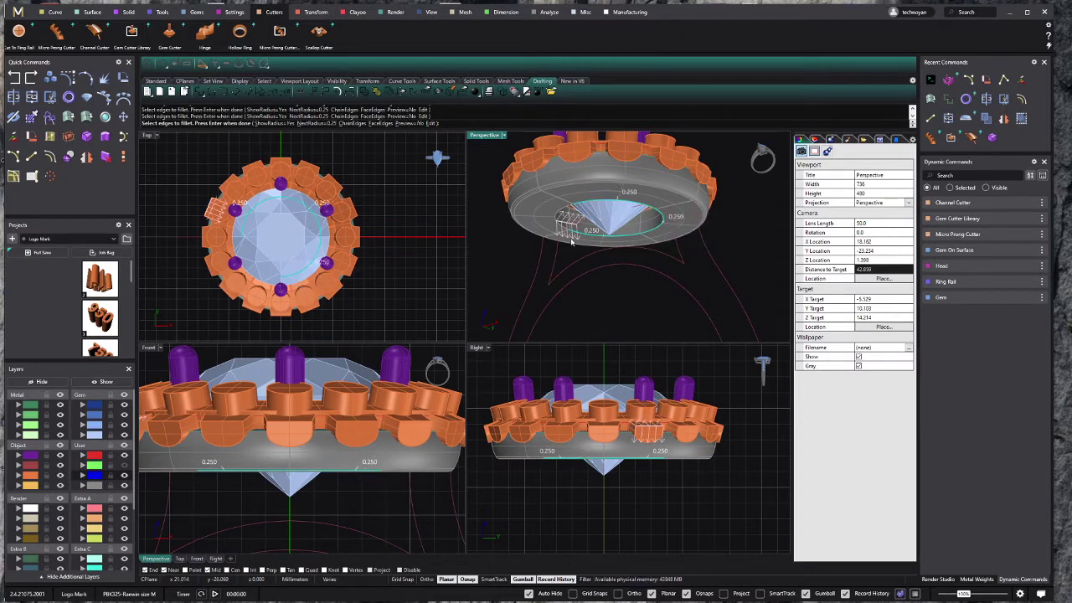
scroll(561, 230, "up", 3)
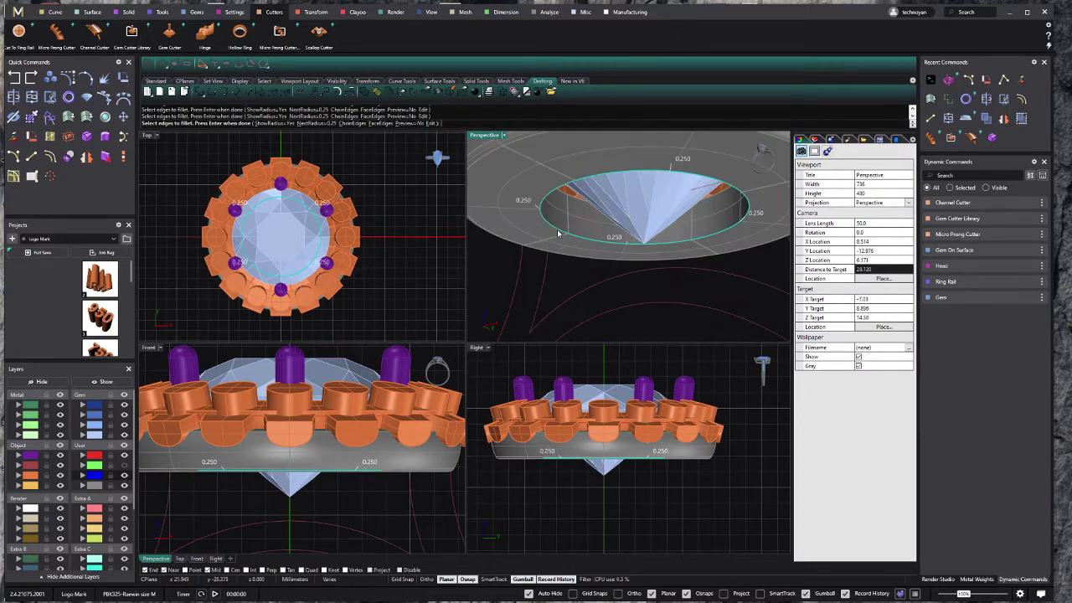
scroll(557, 234, "down", 3)
key("Return")
Step: Show the front view ghosted and select only the 16 halo gems
left_click(353, 349)
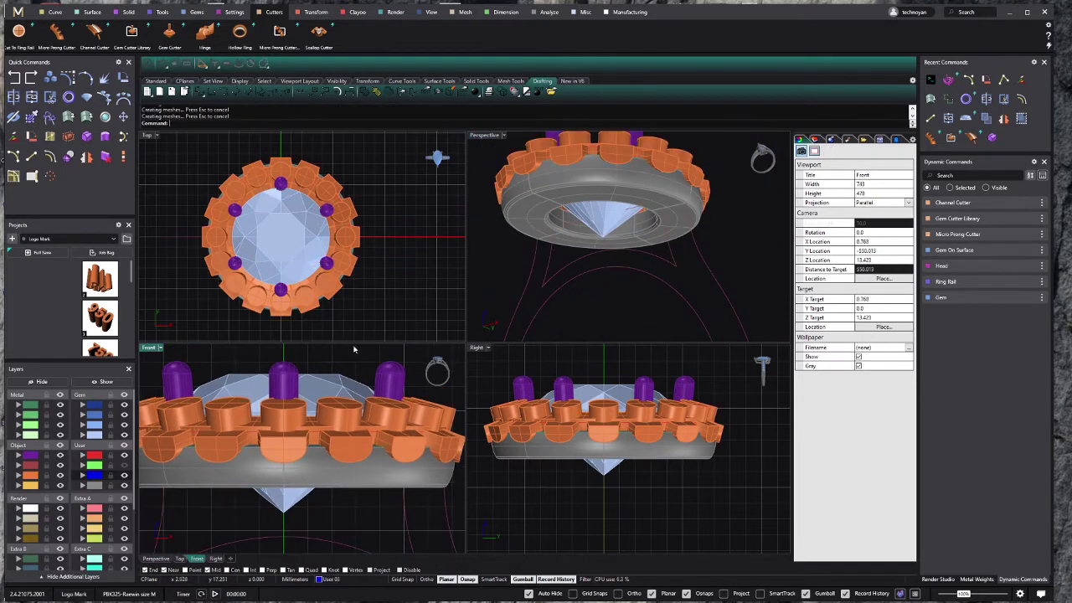
left_click(155, 352)
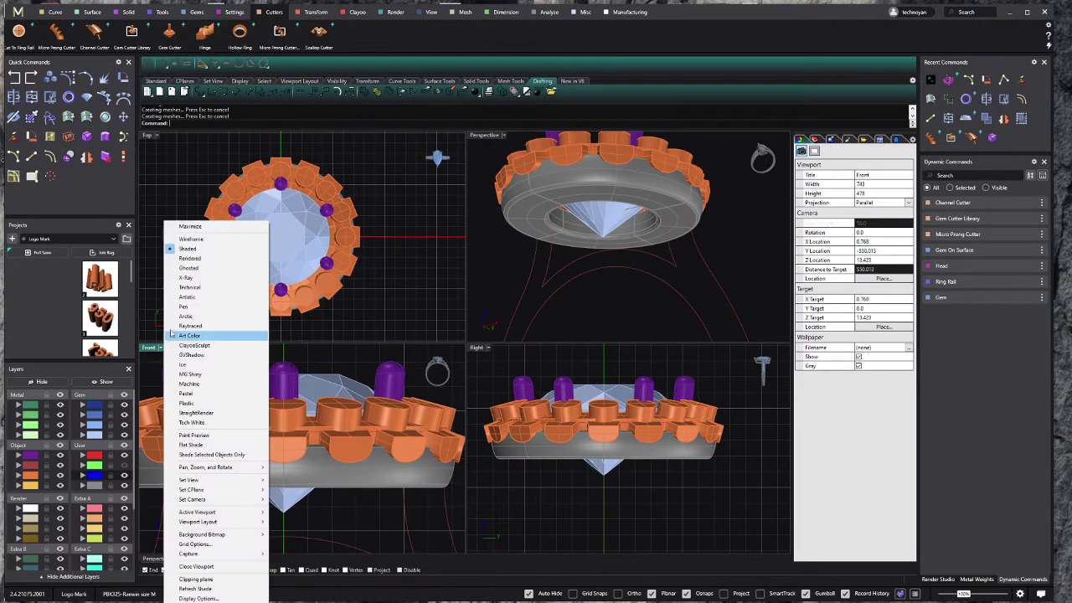
left_click(201, 269)
scroll(390, 482, "up", 3)
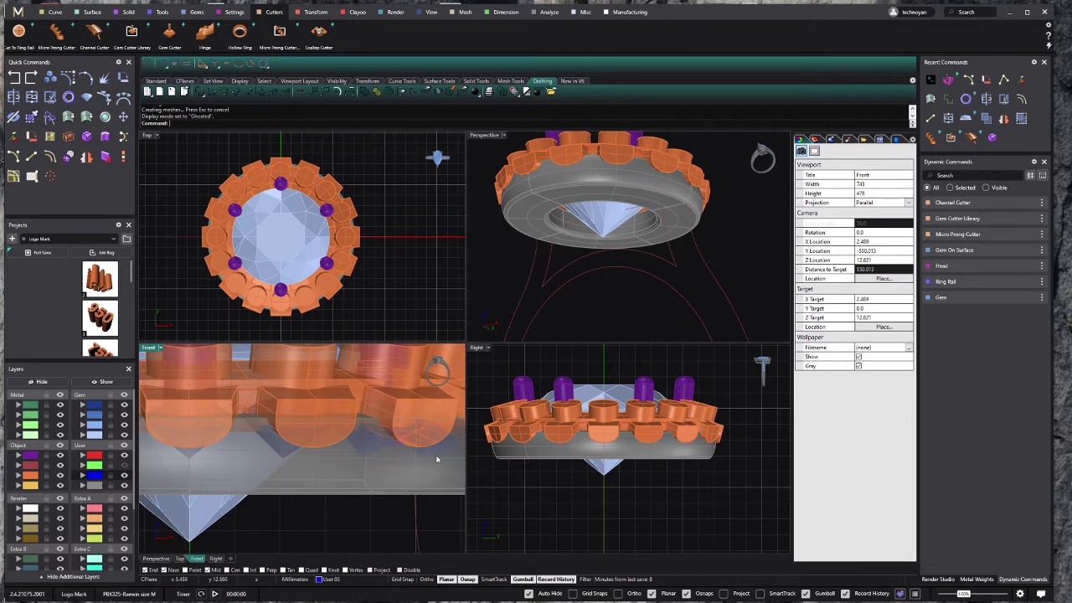
key("ctrl+a")
key("Escape")
key("ctrl+a")
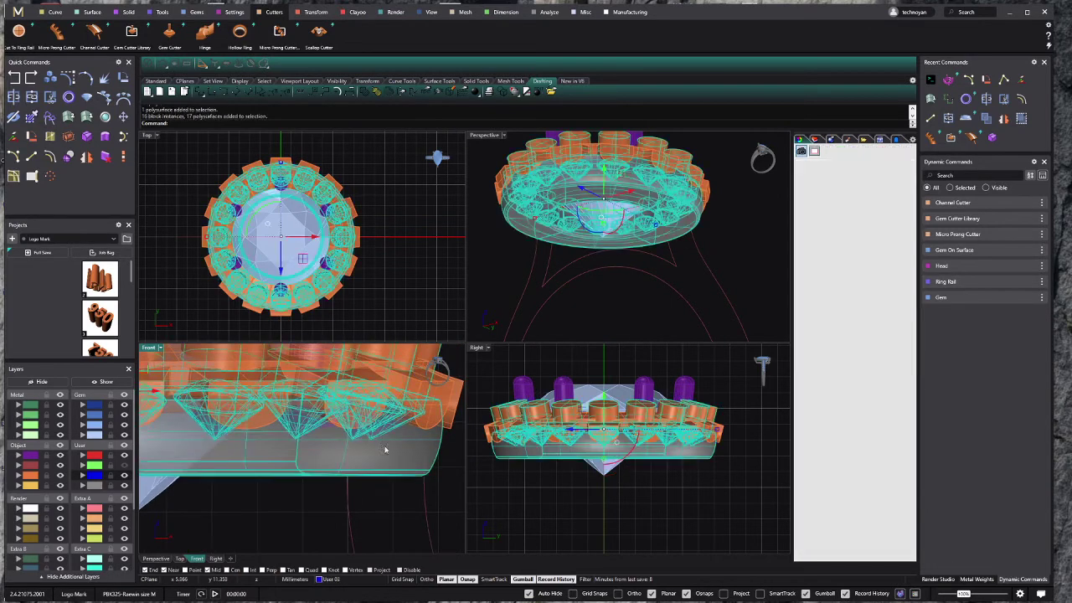
left_click(385, 449, "ctrl")
scroll(390, 454, "down", 3)
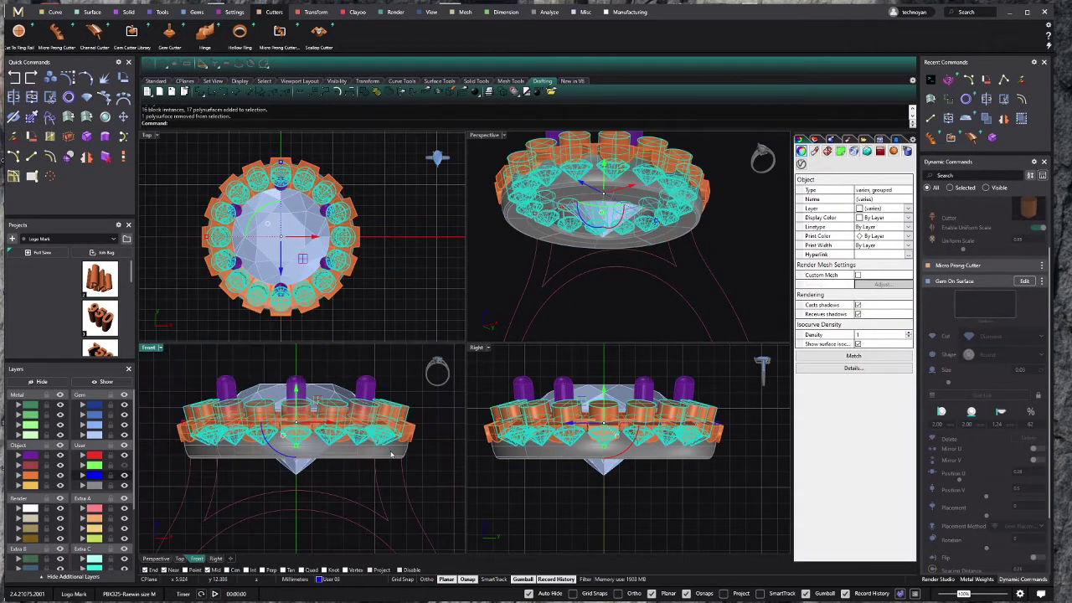
left_click(317, 398, "ctrl")
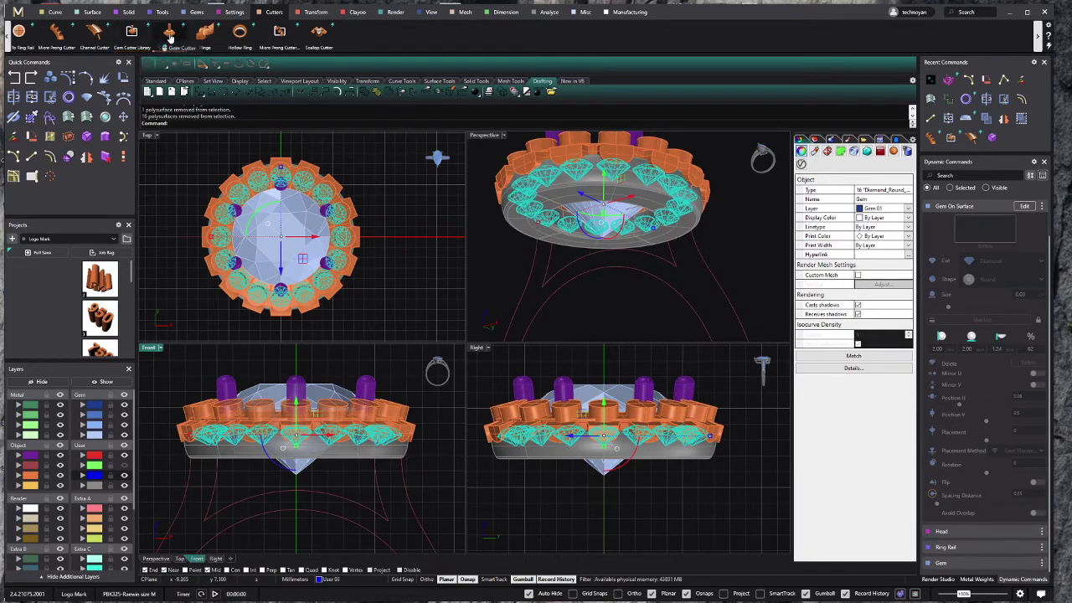
Step: Run Gem Cutter on the halo gems and apply the 01 cutter style from the library
left_click(169, 33)
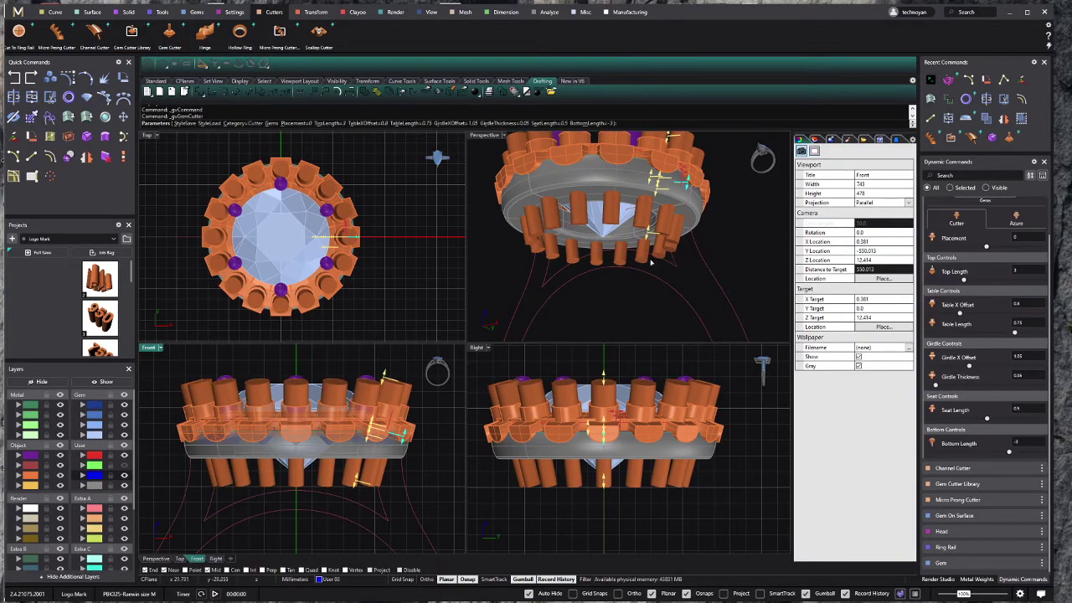
mouse_move(651, 262)
right_mouse_down()
mouse_move(605, 191)
mouse_move(607, 239)
right_mouse_up()
scroll(1045, 210, "up", 2)
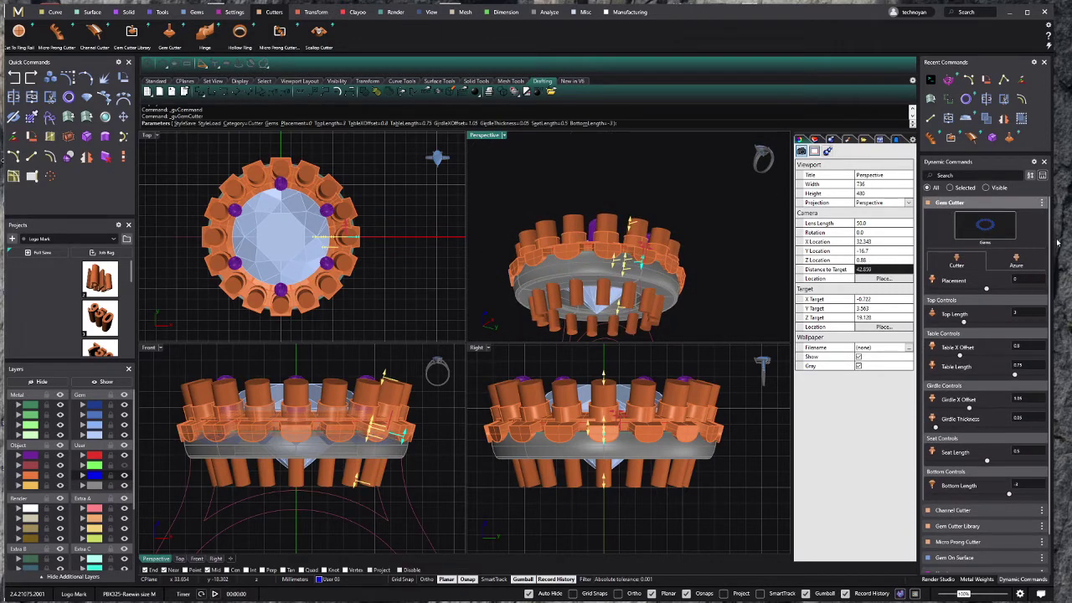
left_click(1040, 203)
left_click(1050, 226)
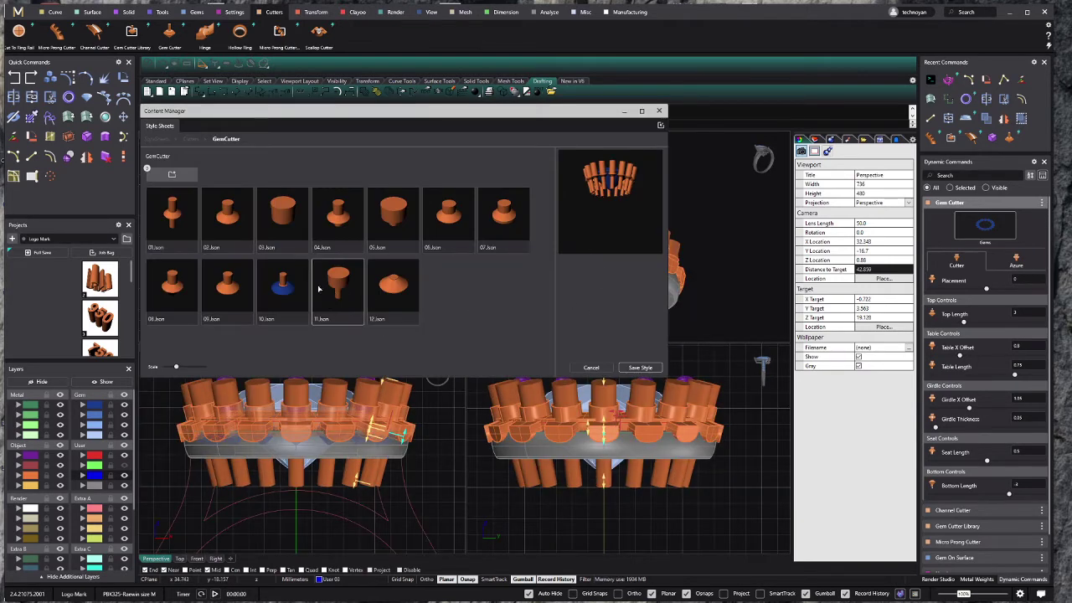
left_click(171, 216)
left_click(642, 368)
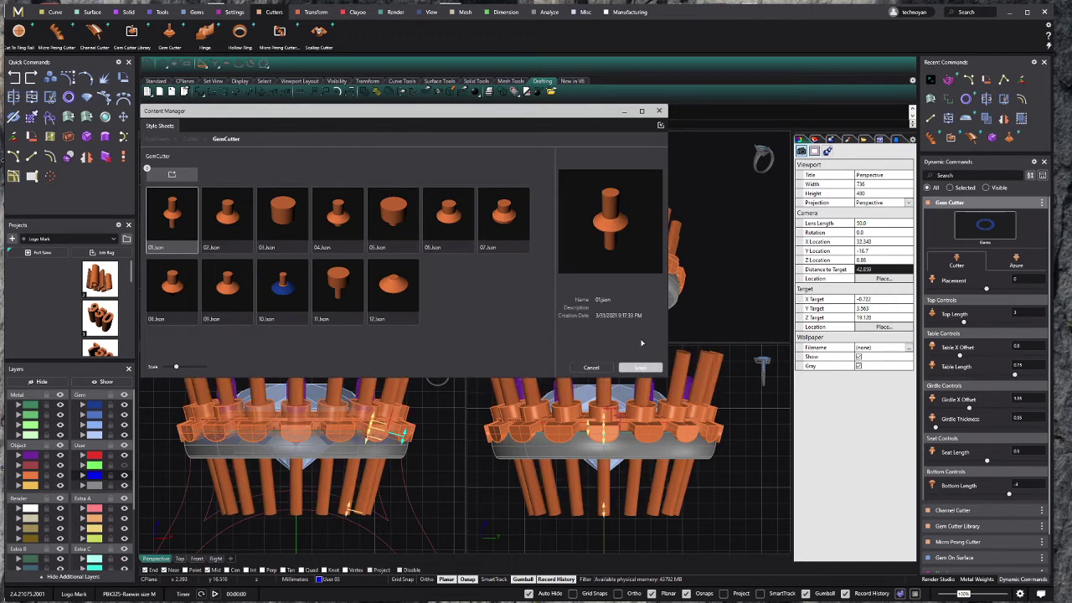
left_click(658, 110)
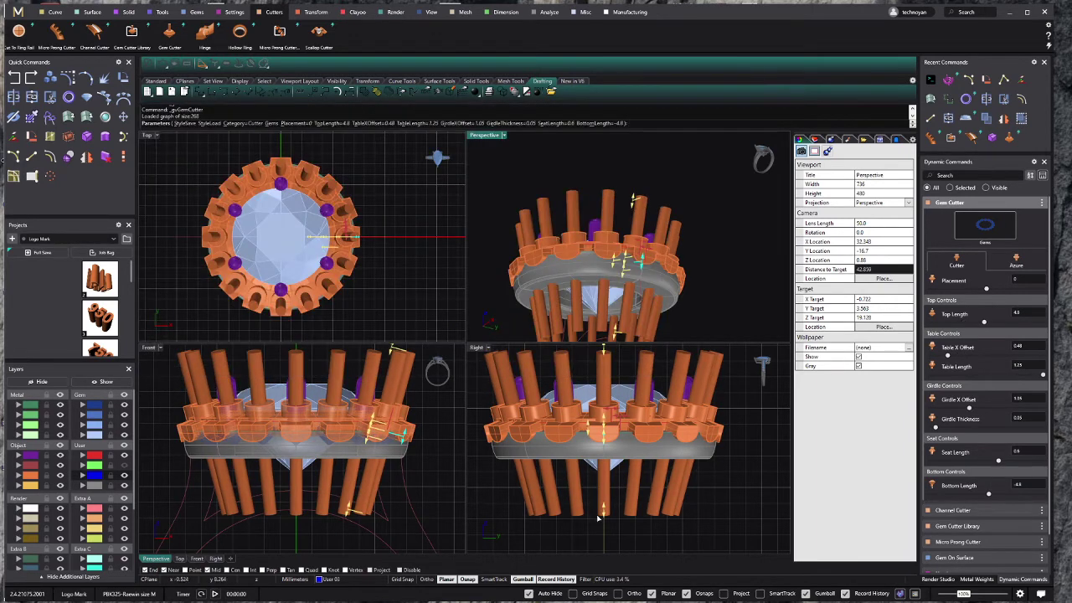
Step: Shorten the cutter bottoms and slim the table and girdle X offset to about 0.45
left_click_drag(598, 518, 599, 484)
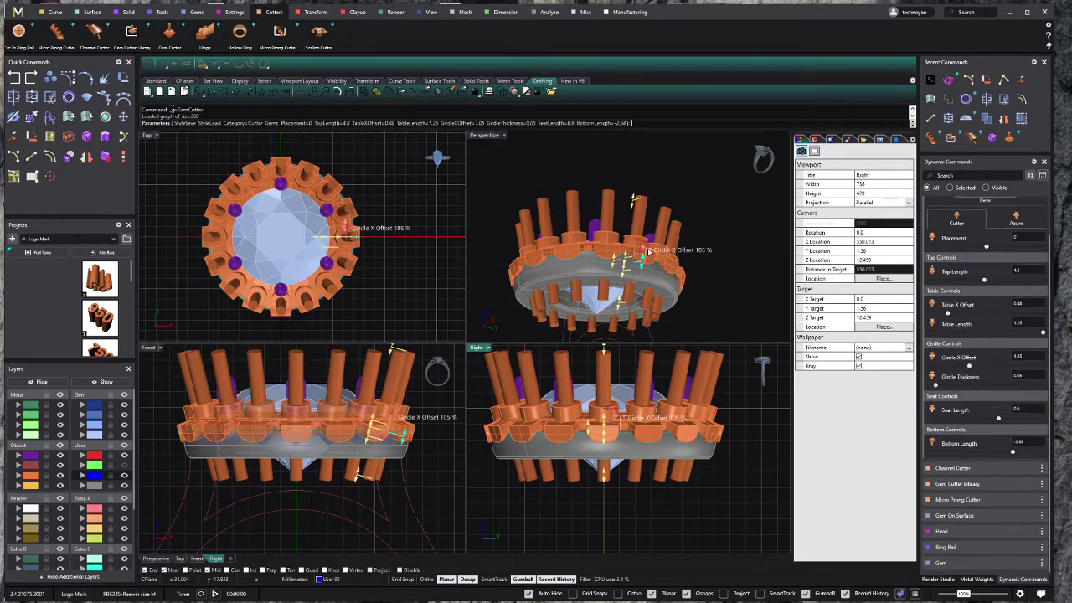
right_click_drag(649, 251, 624, 260)
scroll(636, 249, "up", 3)
scroll(607, 277, "up", 4)
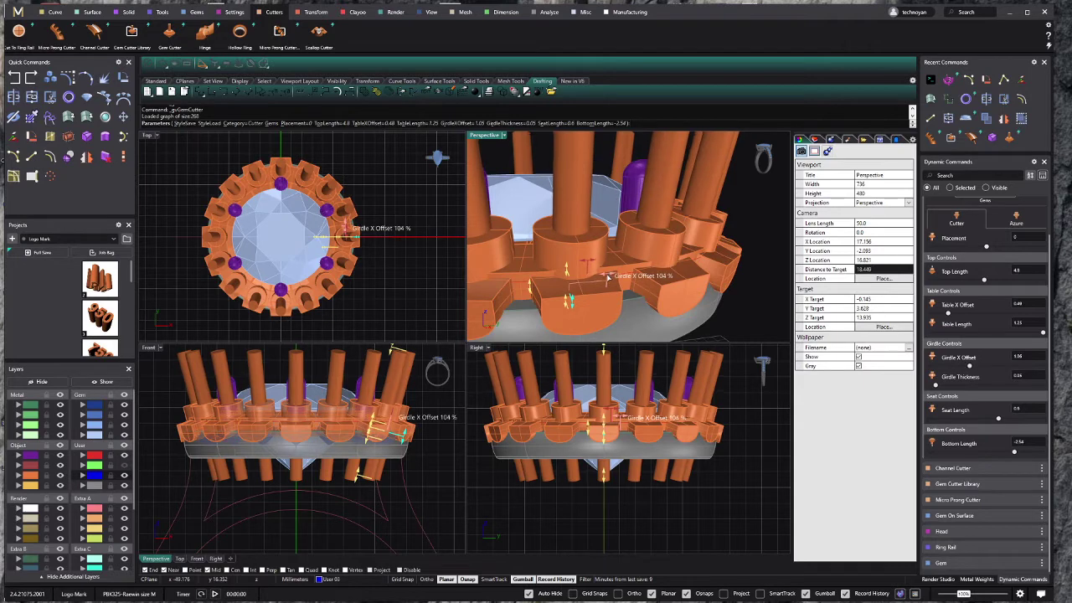
left_click_drag(609, 277, 590, 265)
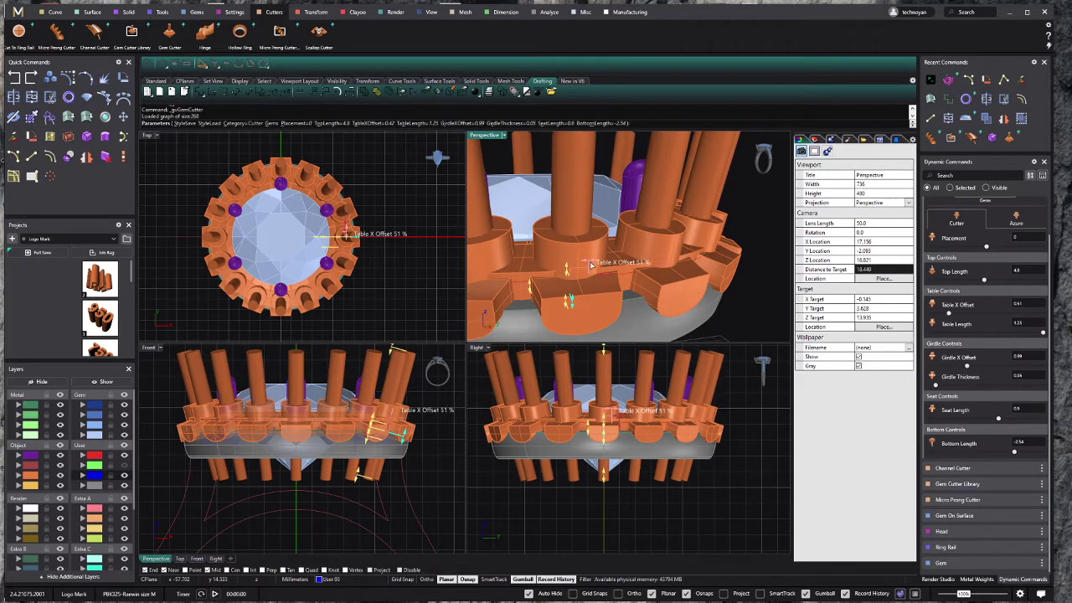
scroll(591, 265, "down", 2)
scroll(592, 264, "down", 2)
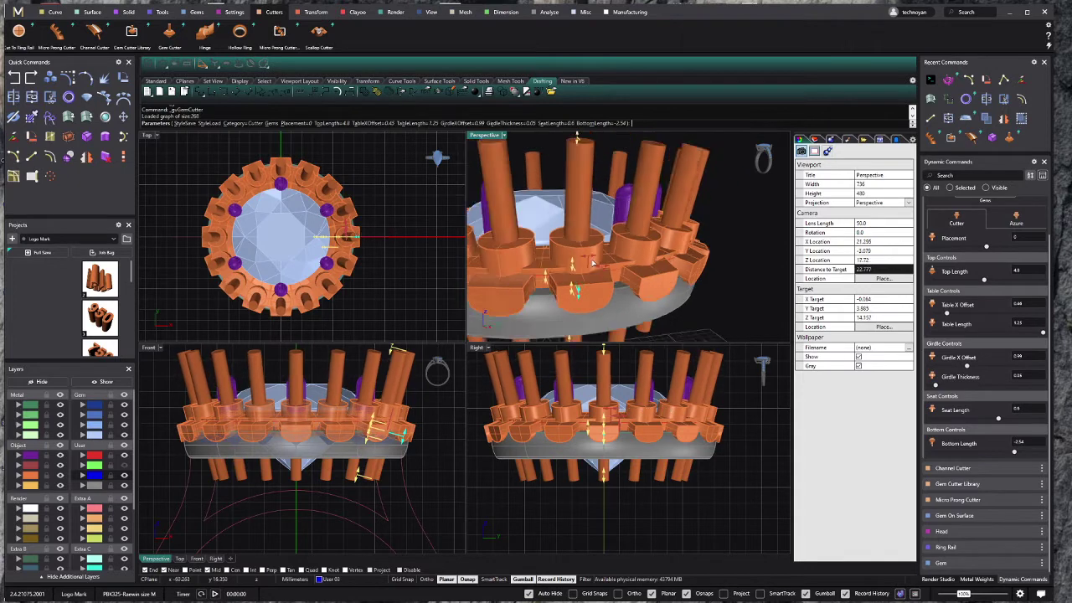
right_click_drag(592, 263, 518, 154)
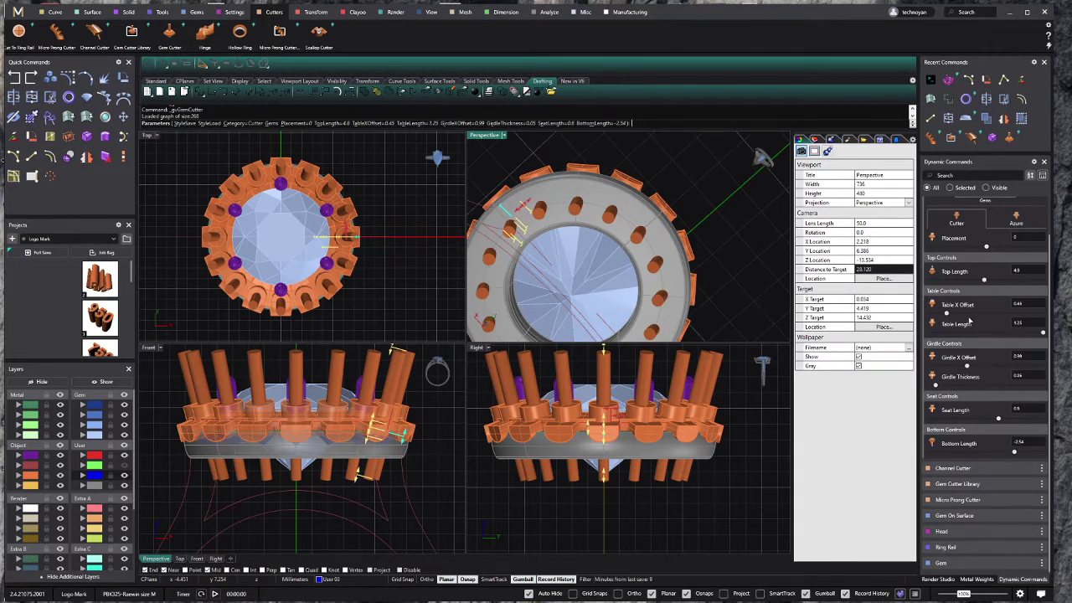
Step: Switch the halo cutters to the Azure type and turn off Seat Profile Override
left_click(1019, 219)
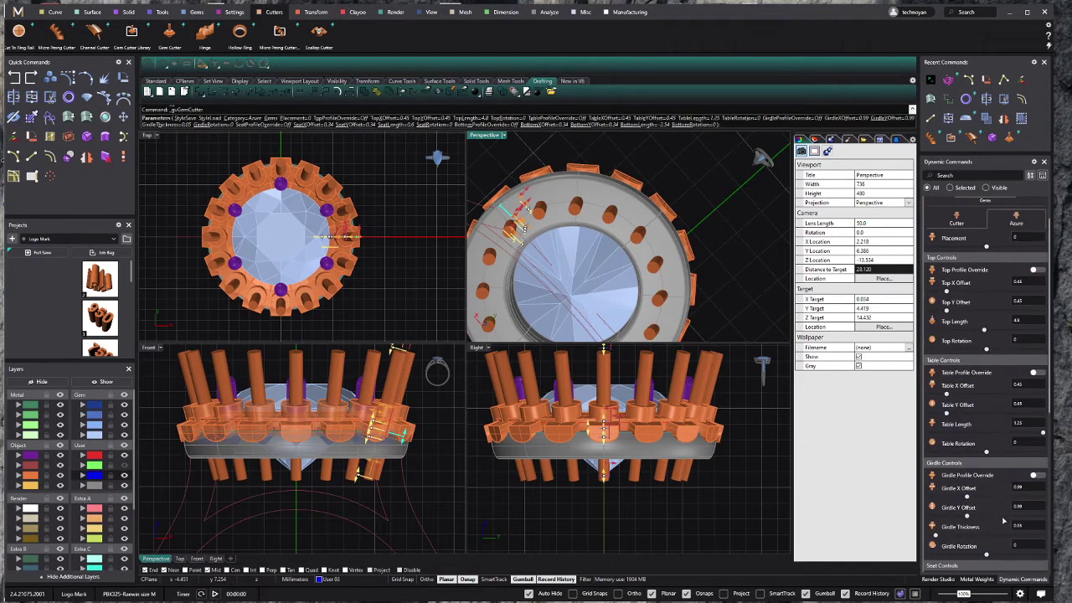
scroll(970, 283, "down", 2)
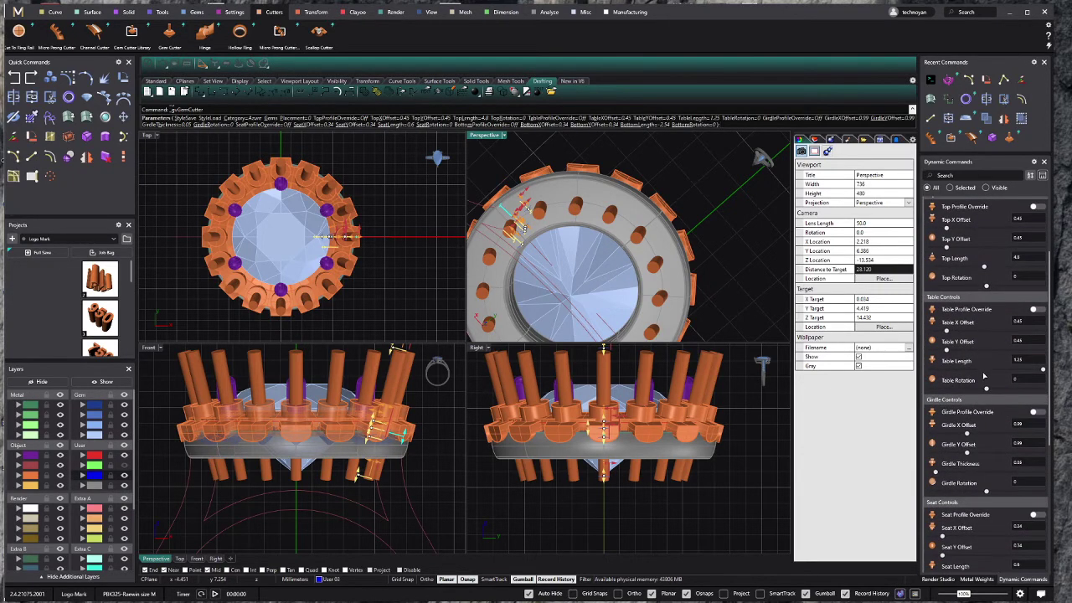
scroll(984, 377, "down", 2)
scroll(995, 437, "down", 1)
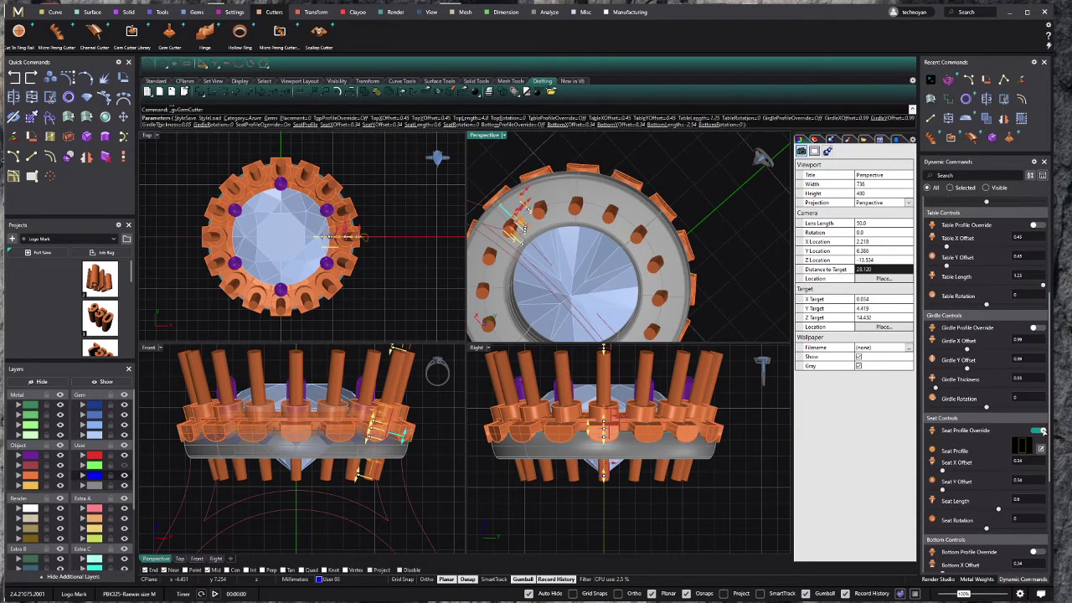
left_click(1035, 431)
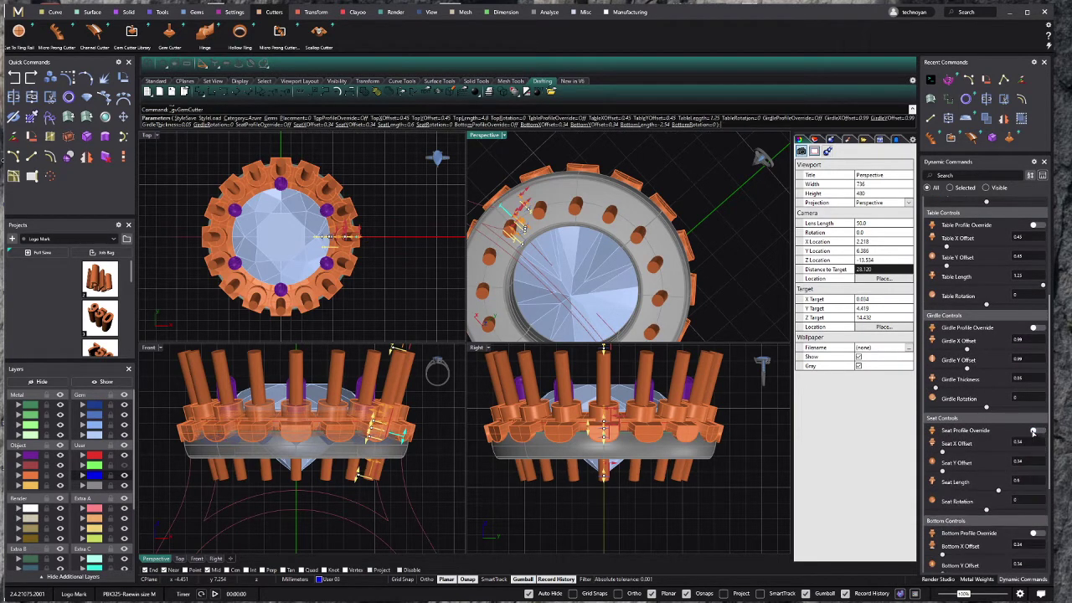
mouse_move(689, 283)
right_mouse_down()
mouse_move(528, 274)
mouse_move(542, 275)
right_mouse_up()
scroll(528, 273, "up", 3)
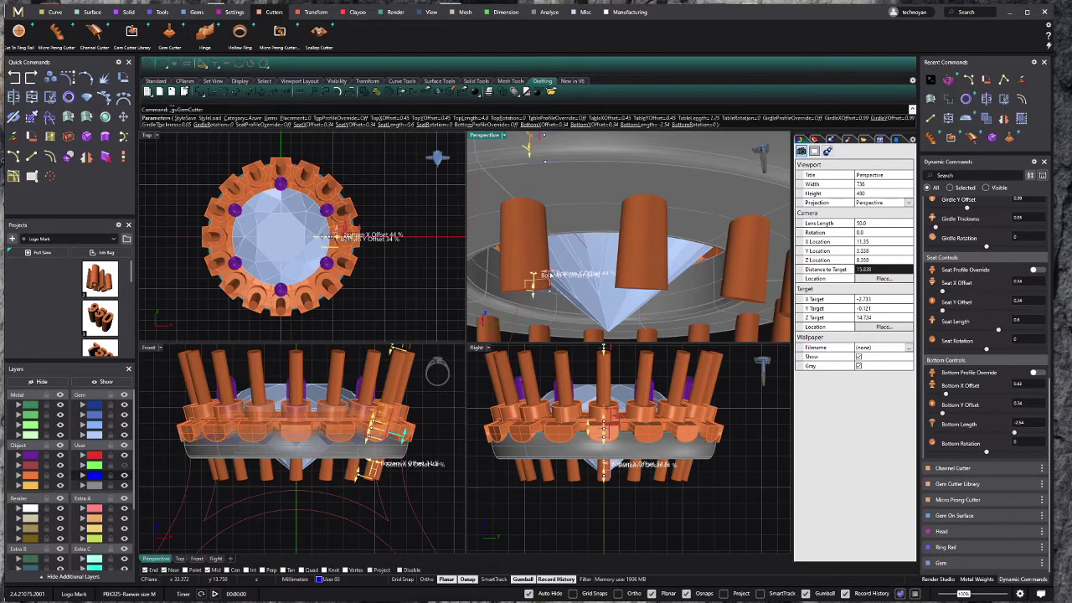
right_click_drag(536, 275, 621, 272)
scroll(621, 272, "down", 3)
scroll(622, 272, "up", 3)
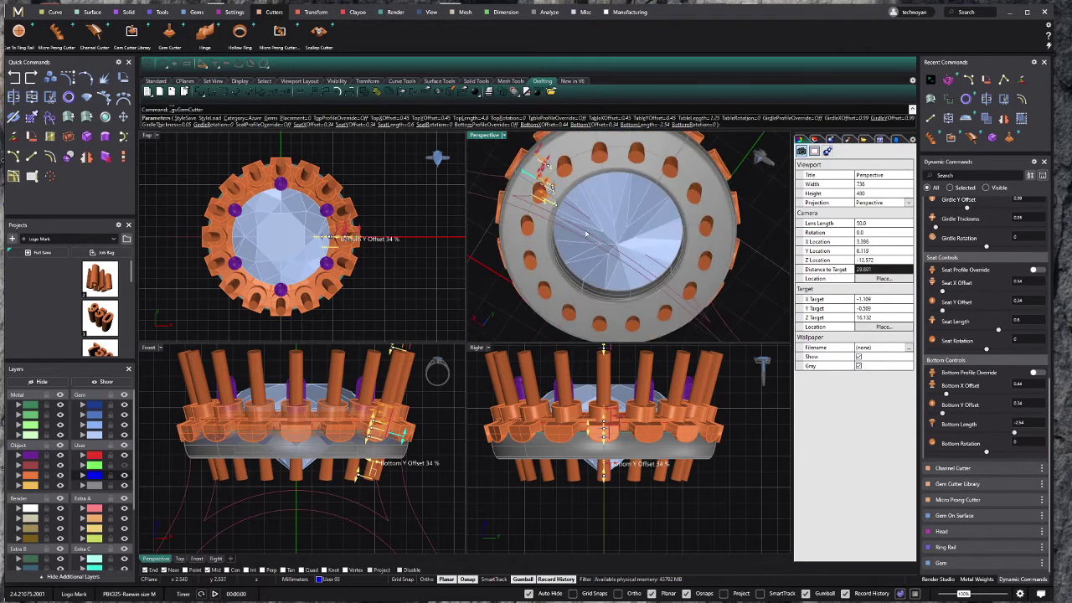
scroll(587, 243, "up", 2)
scroll(561, 226, "up", 2)
scroll(552, 219, "up", 2)
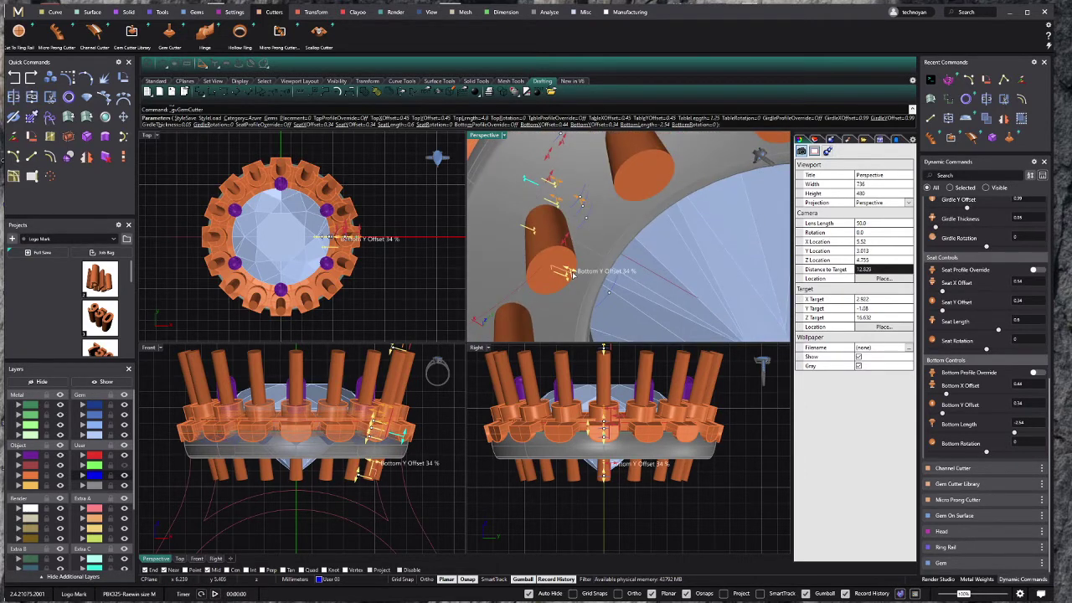
Step: Set the cutters' Bottom Y Offset to about 47 % and Bottom X Offset to 48 %, and shorten the bottom length
left_click_drag(569, 272, 580, 277)
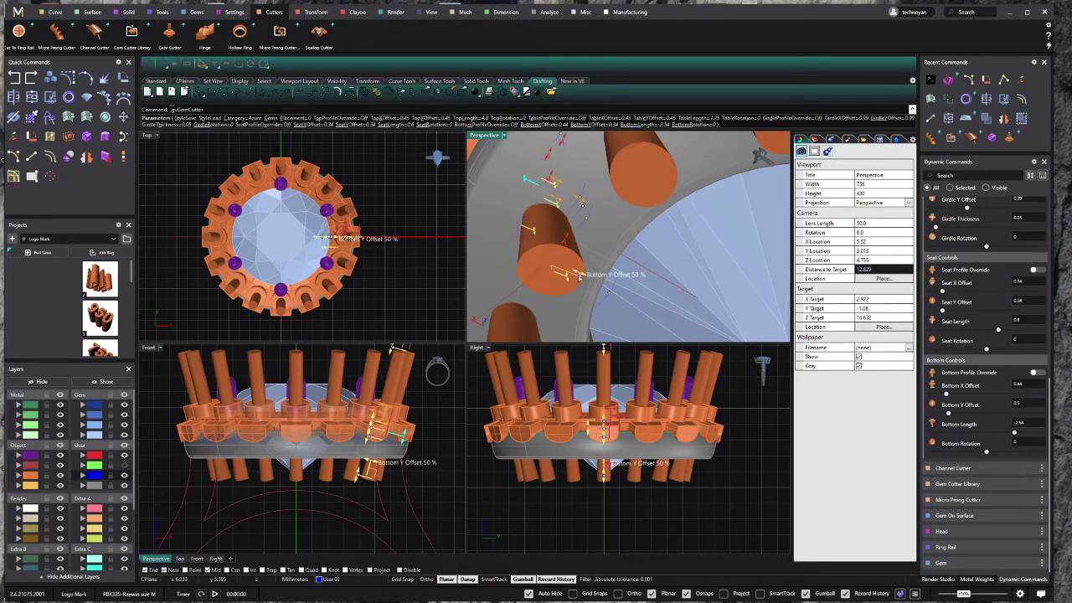
right_click_drag(564, 272, 581, 215)
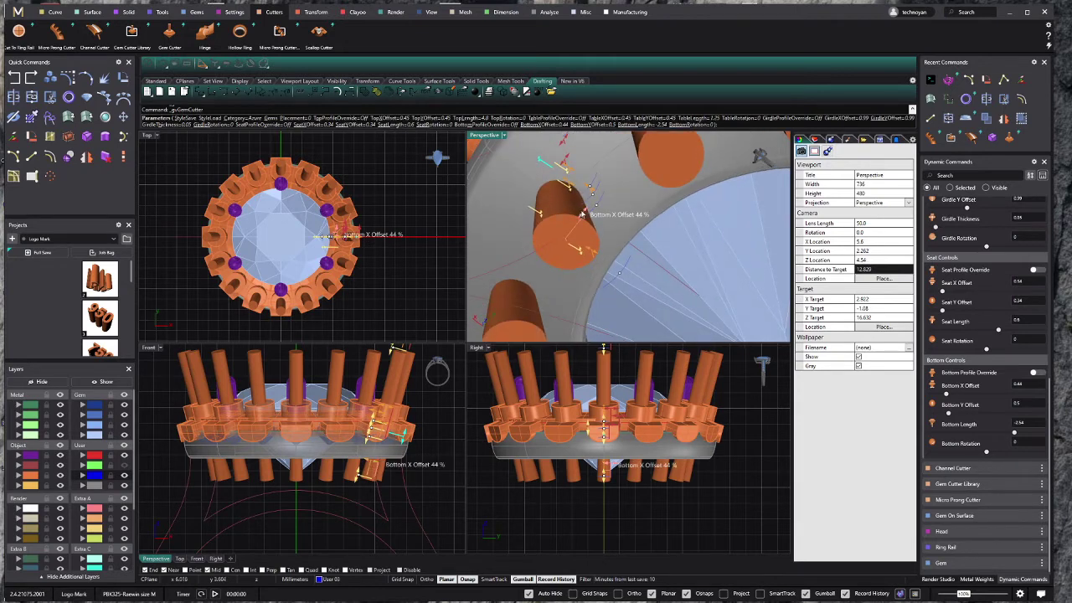
left_click_drag(581, 214, 586, 213)
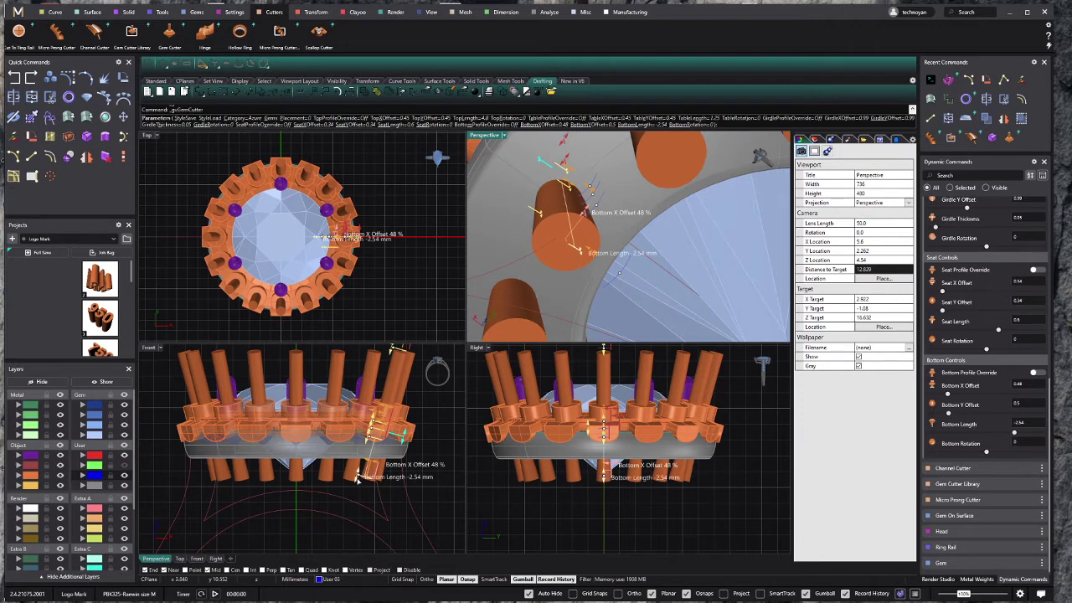
left_click_drag(357, 482, 358, 470)
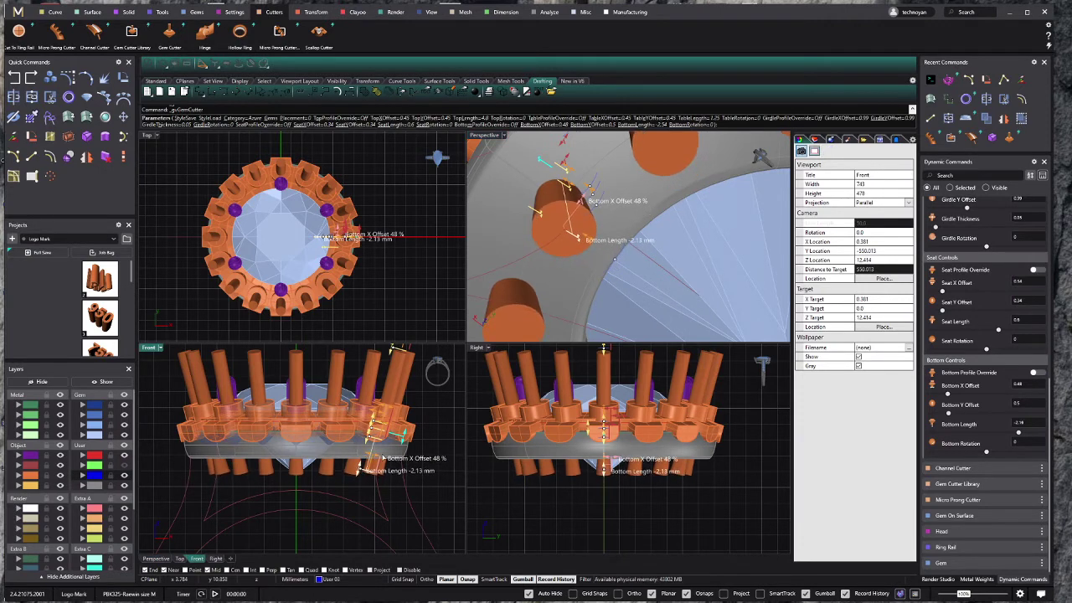
Step: Raise the cutters' Seat Y Offset and check the result from several angles
scroll(587, 251, "down", 3)
mouse_move(587, 252)
right_mouse_down()
mouse_move(598, 315)
mouse_move(605, 234)
right_mouse_up()
scroll(593, 265, "up", 3)
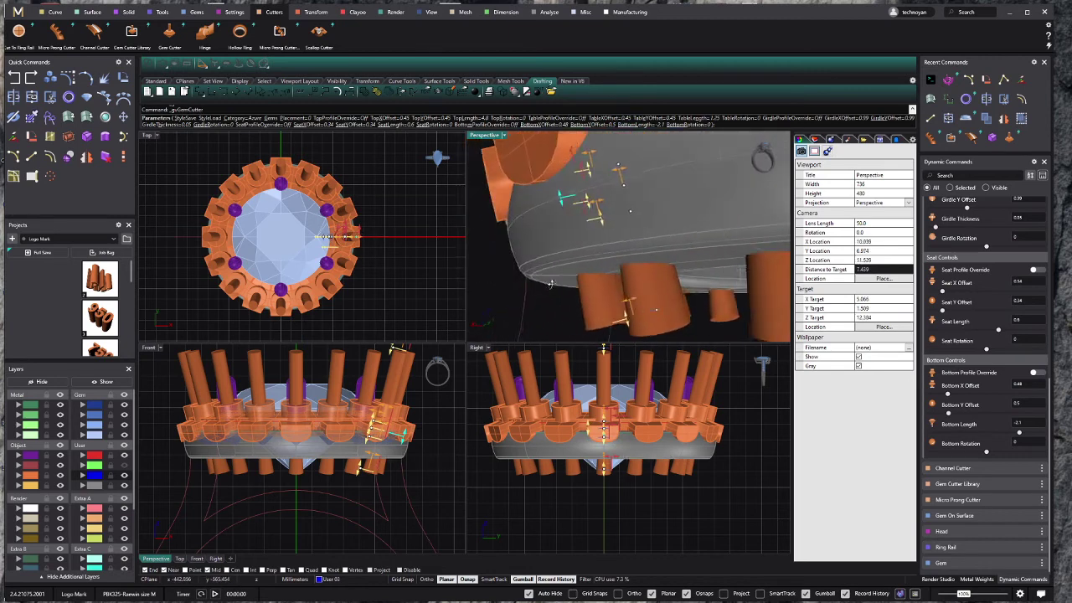
left_click_drag(597, 203, 607, 202)
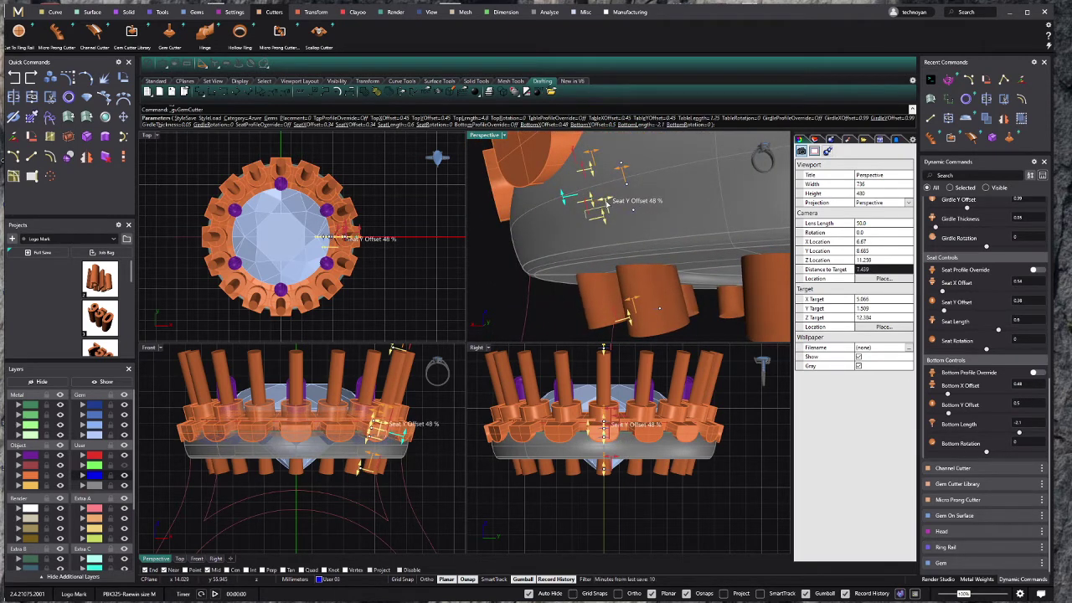
mouse_move(598, 210)
right_mouse_down()
mouse_move(572, 216)
mouse_move(648, 232)
mouse_move(637, 231)
right_mouse_up()
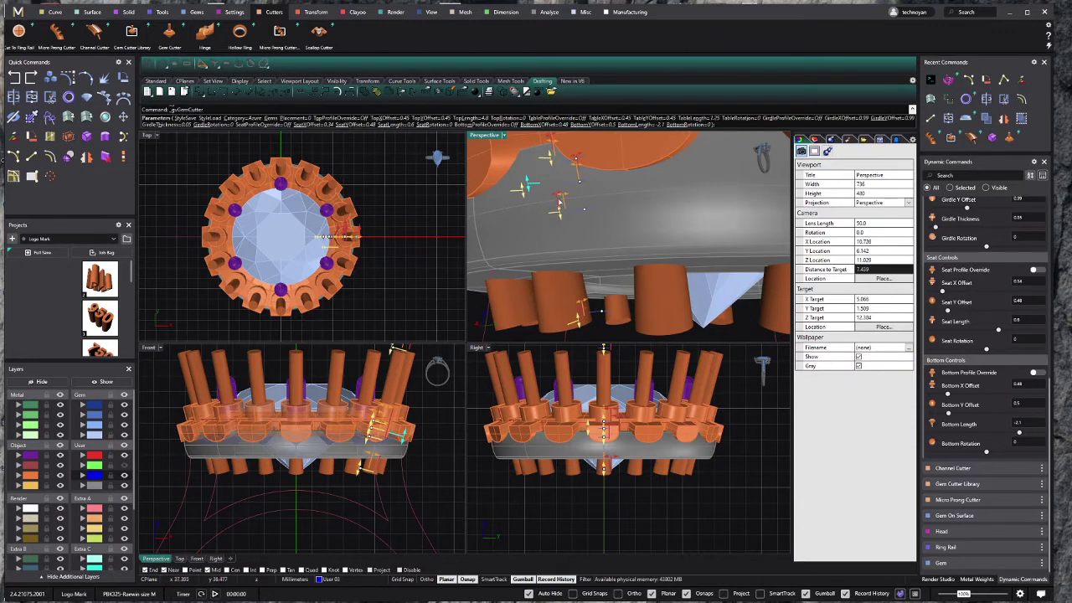
left_click_drag(557, 198, 563, 198)
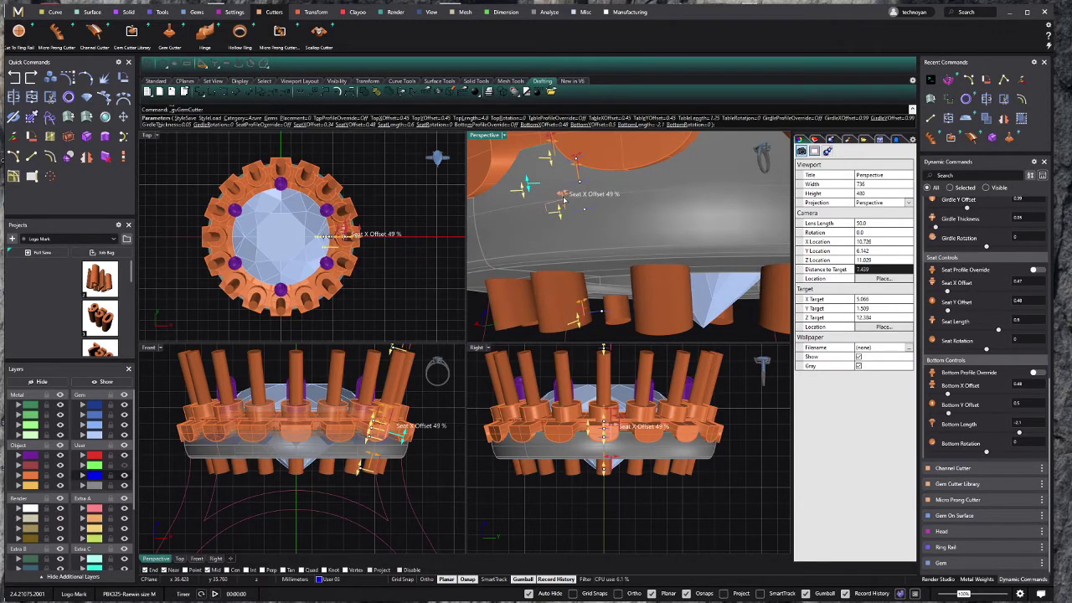
Step: Finish the cutters and place a pasted copy of the halo ring on layer Metal 04
key("Return")
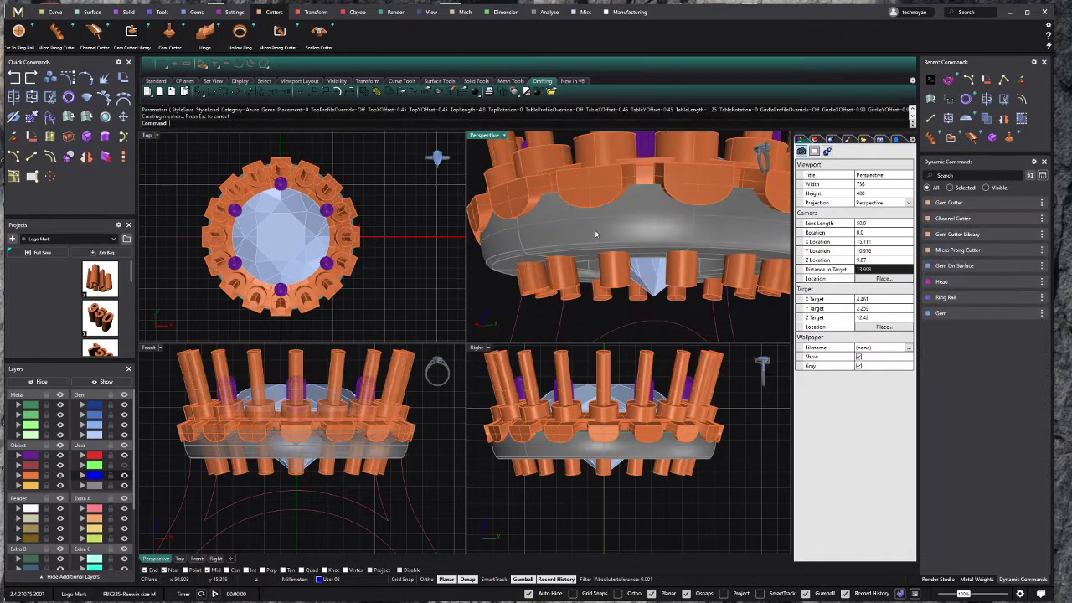
right_click_drag(472, 283, 574, 310)
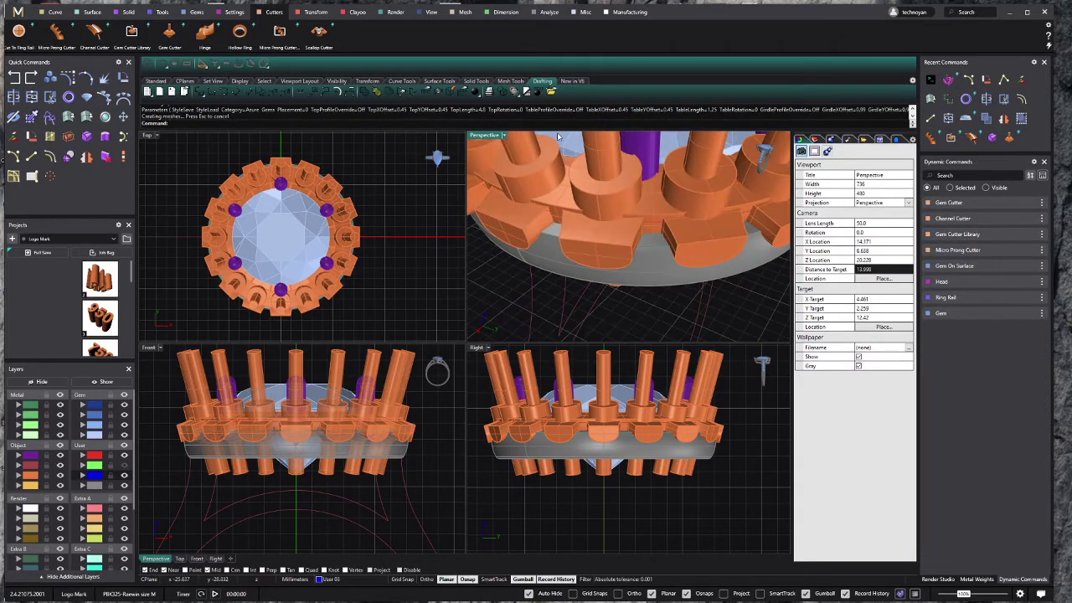
left_click(400, 411)
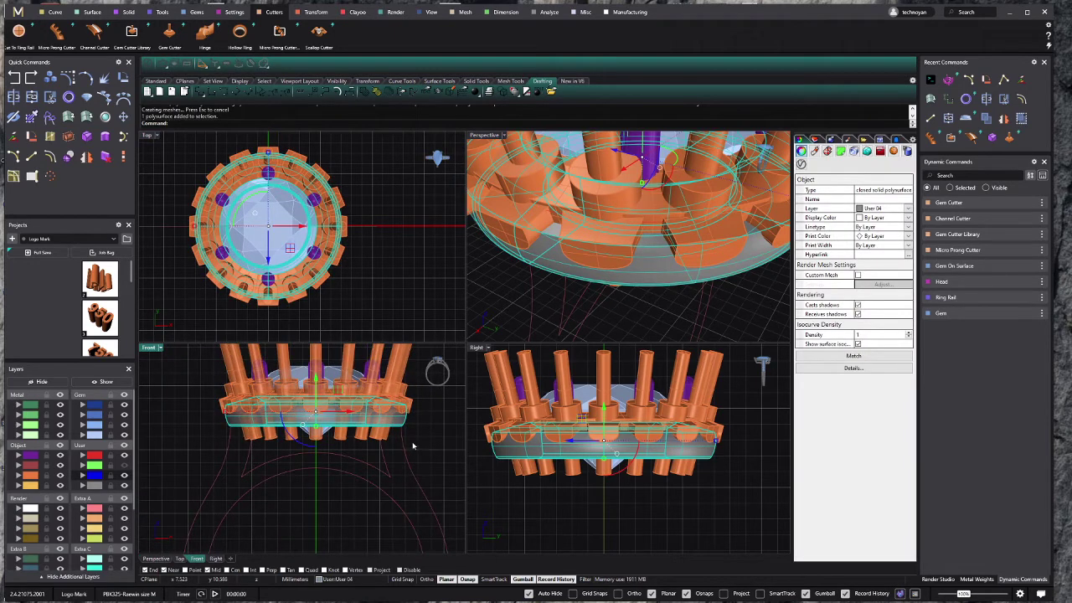
key("ctrl+v")
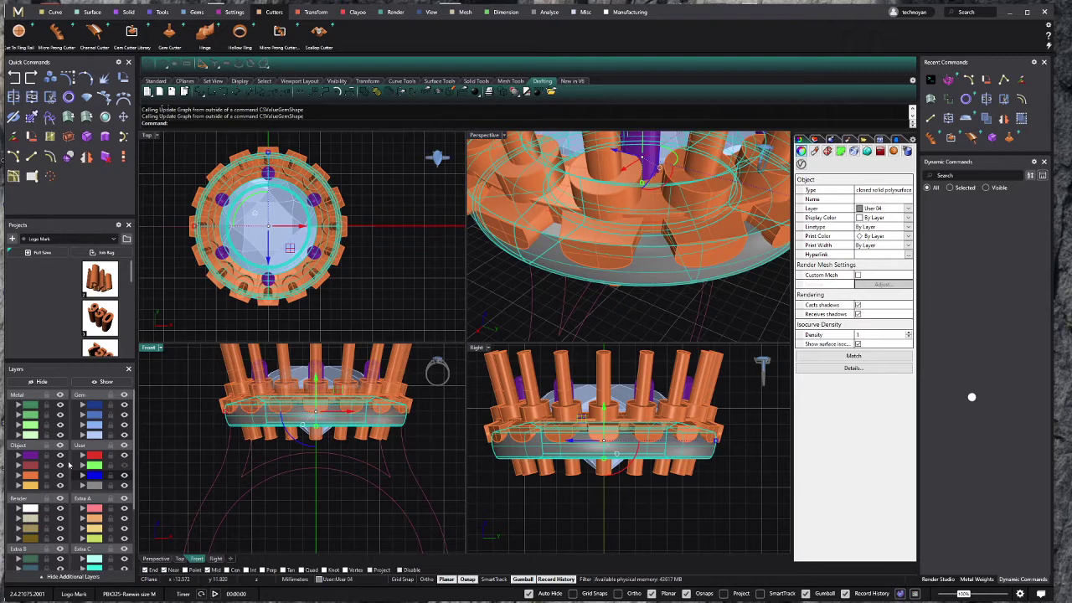
left_click(20, 437)
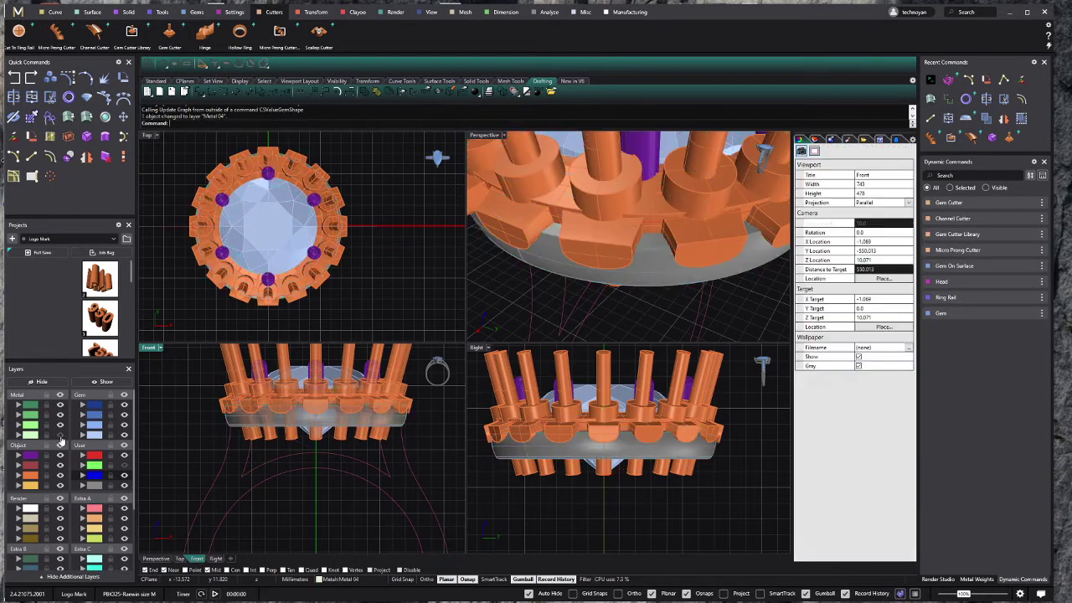
Step: Subtract all 17 cutters from the metal halo with BooleanDifference (bd)
scroll(351, 503, "up", 2)
left_click(393, 415)
scroll(374, 447, "up", 1)
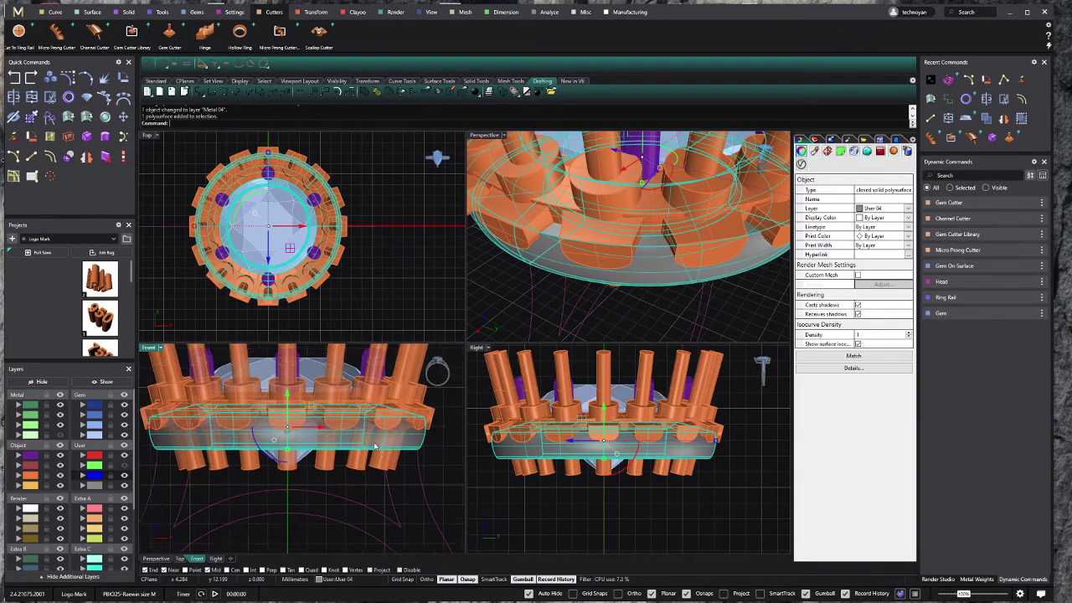
scroll(374, 446, "down", 2)
type("bd")
key("Return")
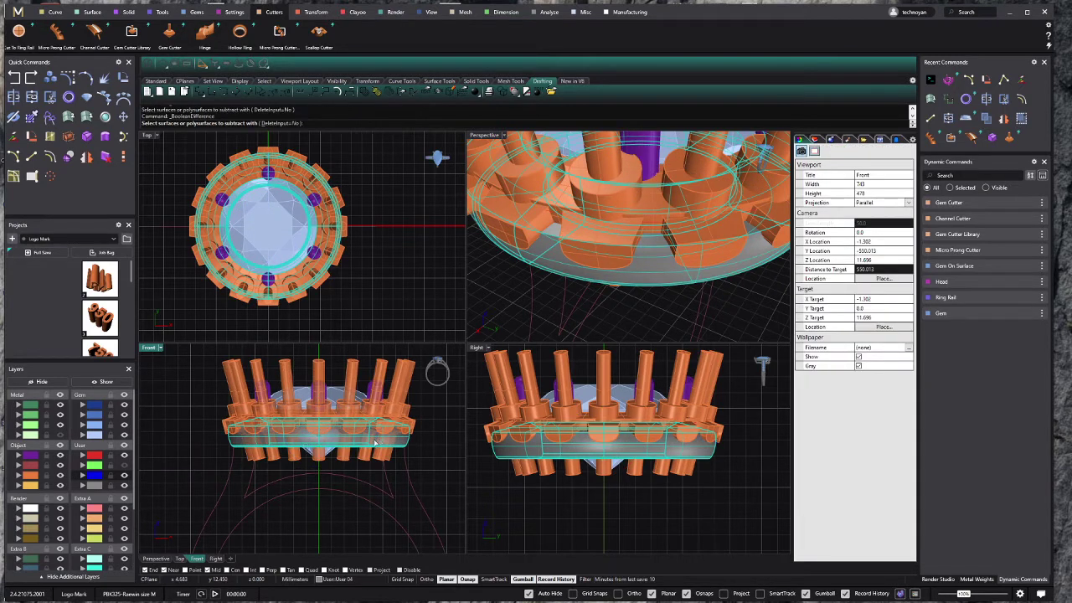
left_click(31, 478)
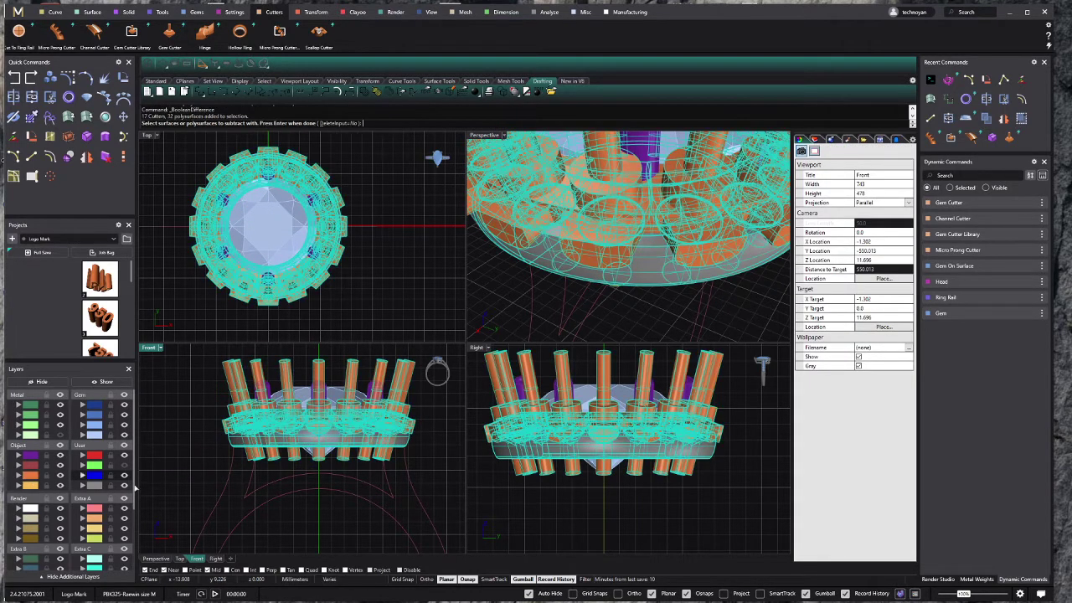
key("Return")
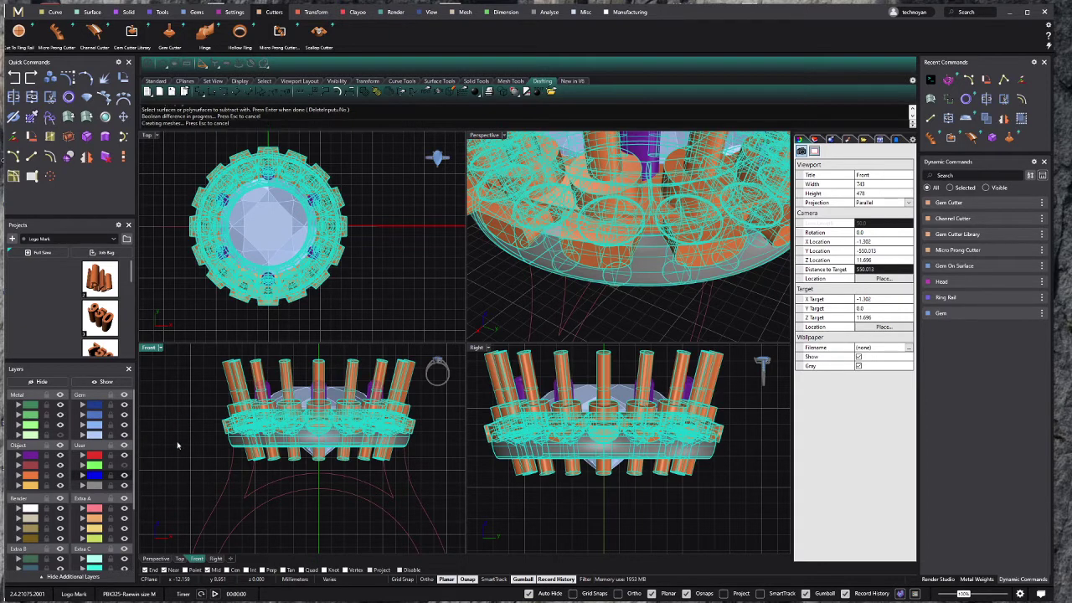
Step: Hide the orange cutter objects to reveal the seats and select the halo gems
left_click(181, 434)
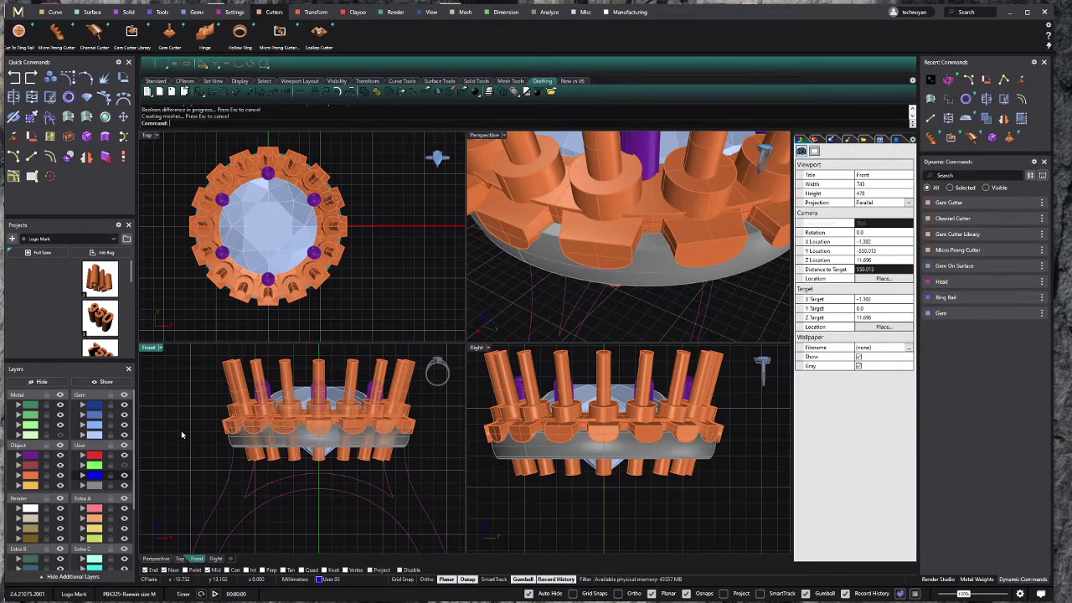
left_click(60, 475)
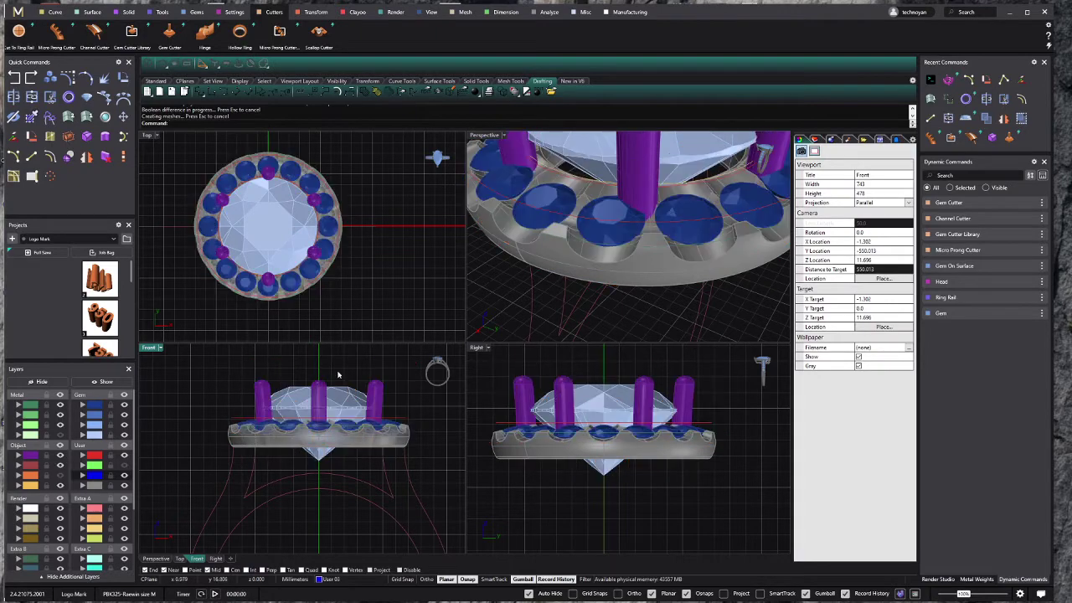
mouse_move(620, 234)
right_mouse_down()
mouse_move(627, 185)
mouse_move(602, 222)
right_mouse_up()
scroll(307, 449, "up", 5)
scroll(425, 366, "up", 1)
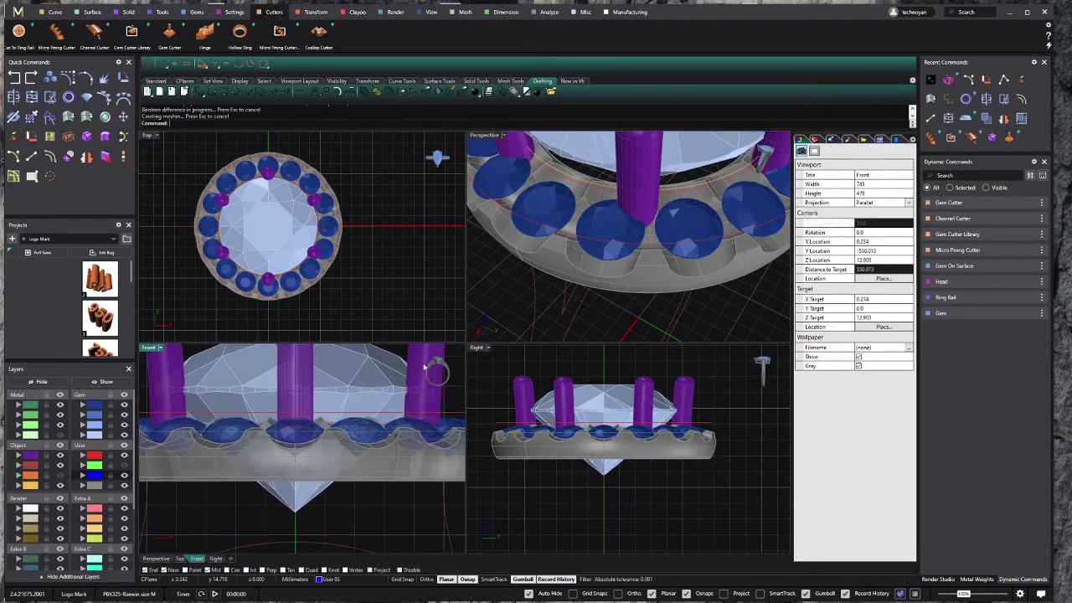
left_click(556, 223)
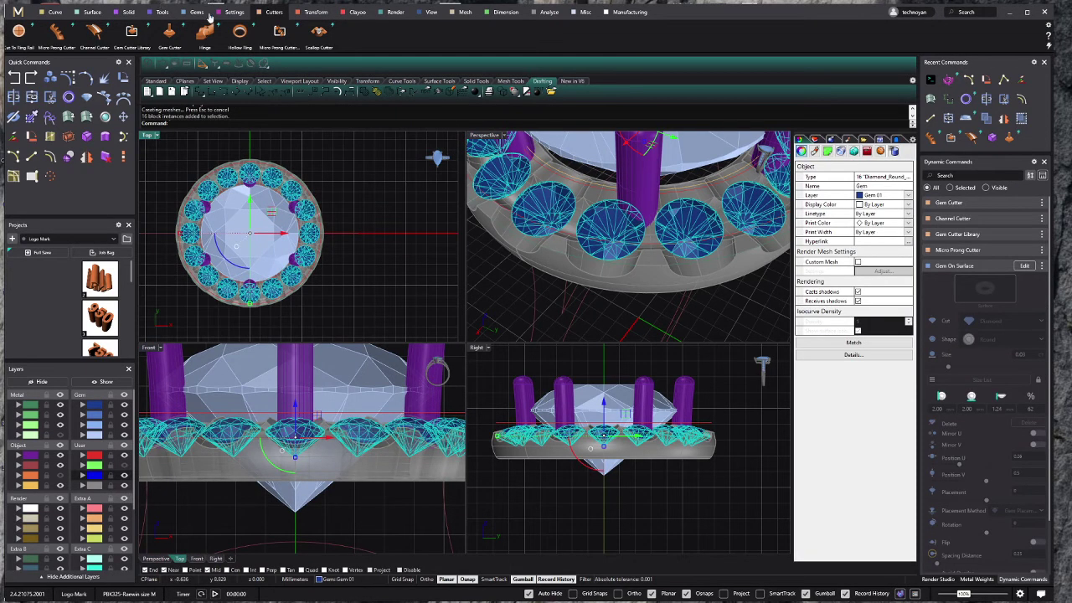
Step: Start Prong Placer from the Settings tab on the selected halo gems
left_click(231, 12)
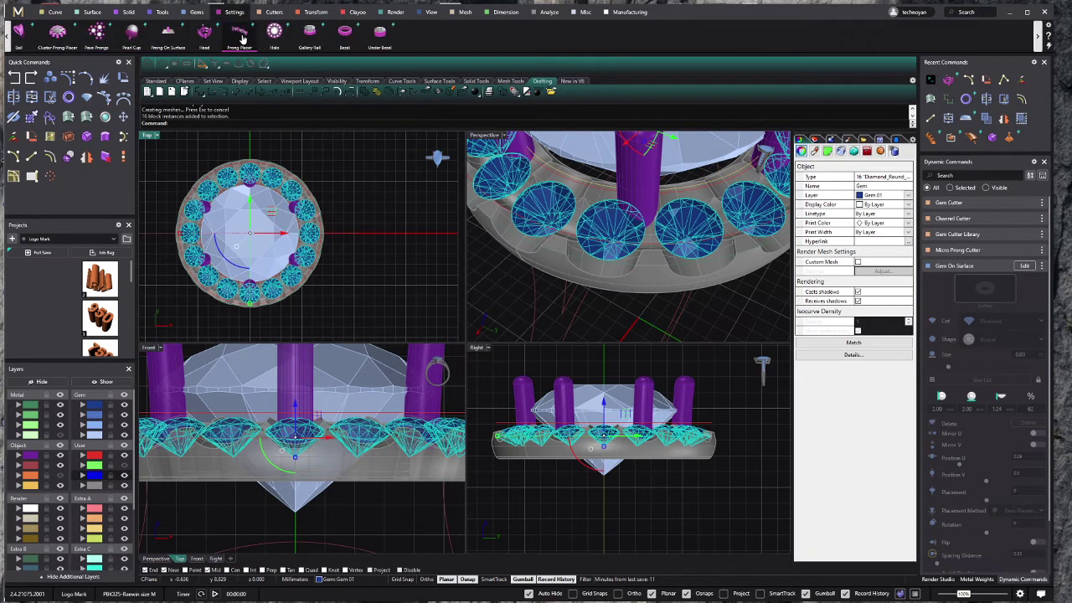
left_click(240, 35)
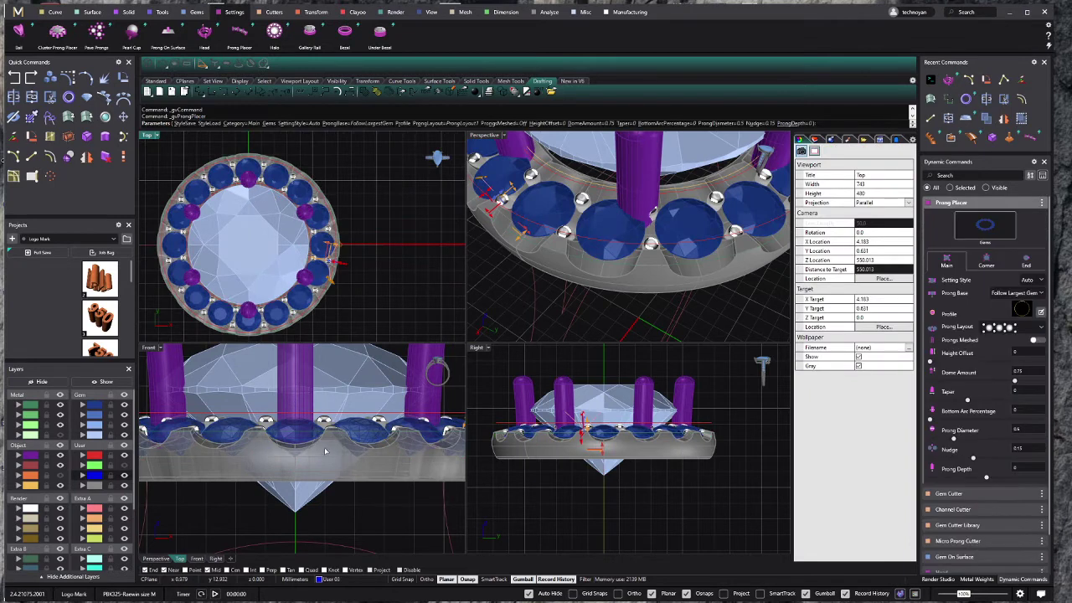
right_click_drag(324, 447, 333, 431, "ctrl+shift")
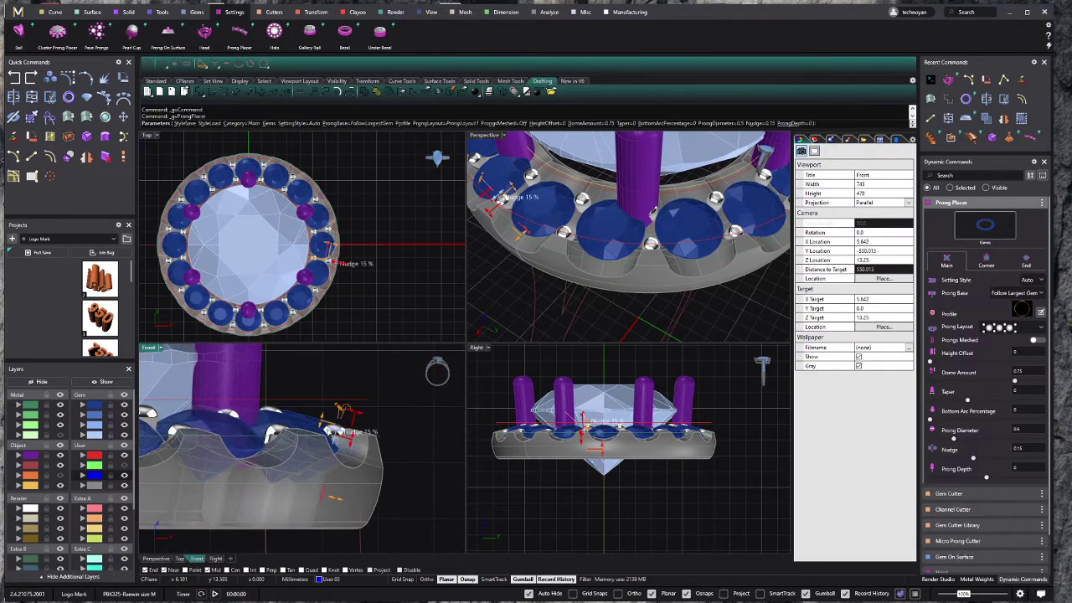
scroll(344, 427, "up", 5)
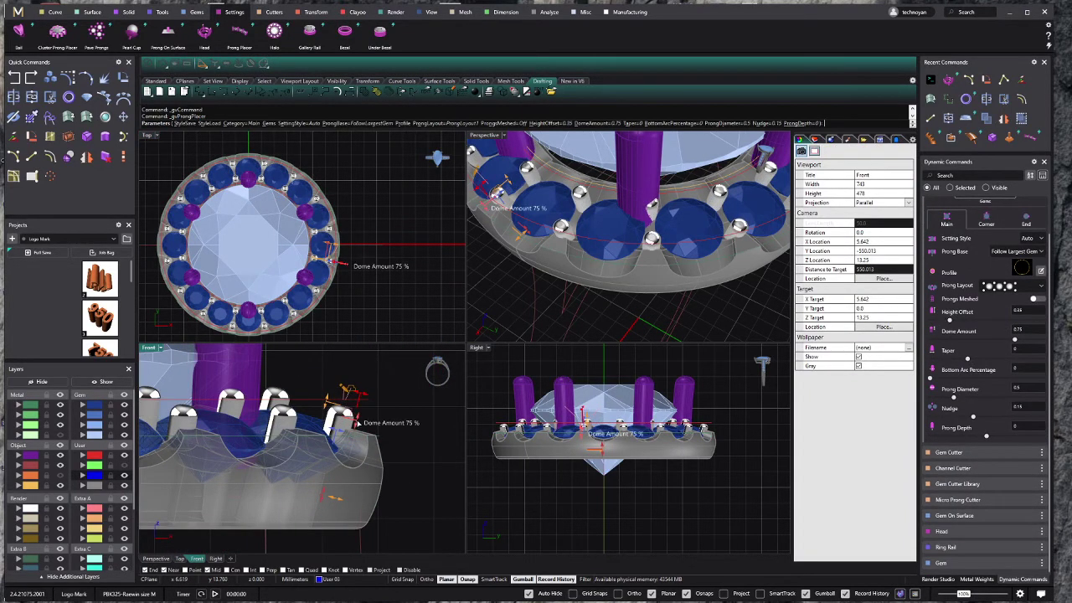
scroll(355, 422, "up", 1)
scroll(342, 288, "up", 5)
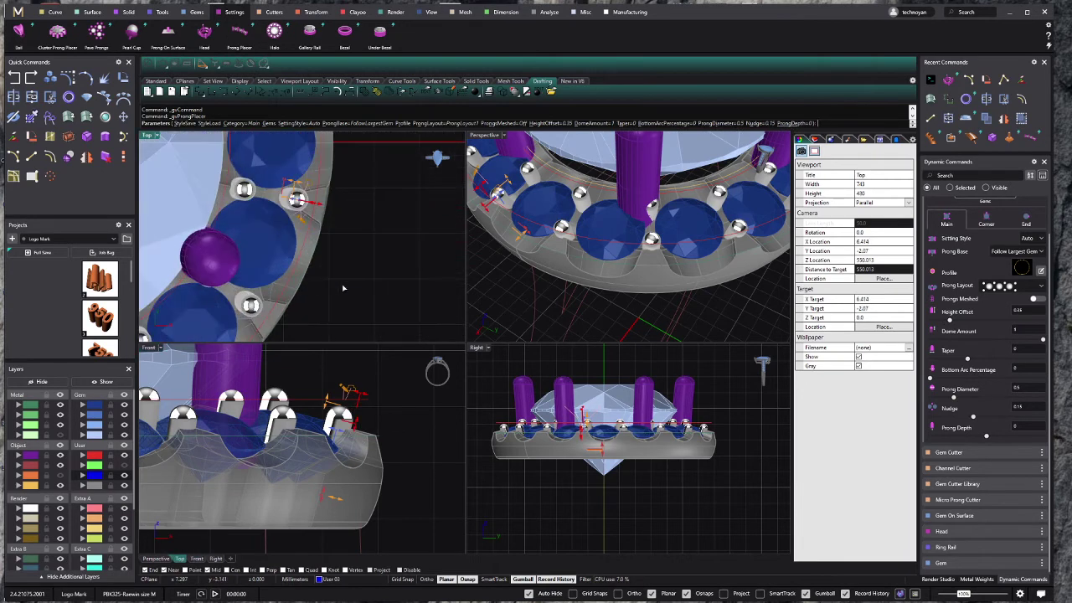
scroll(293, 155, "up", 1)
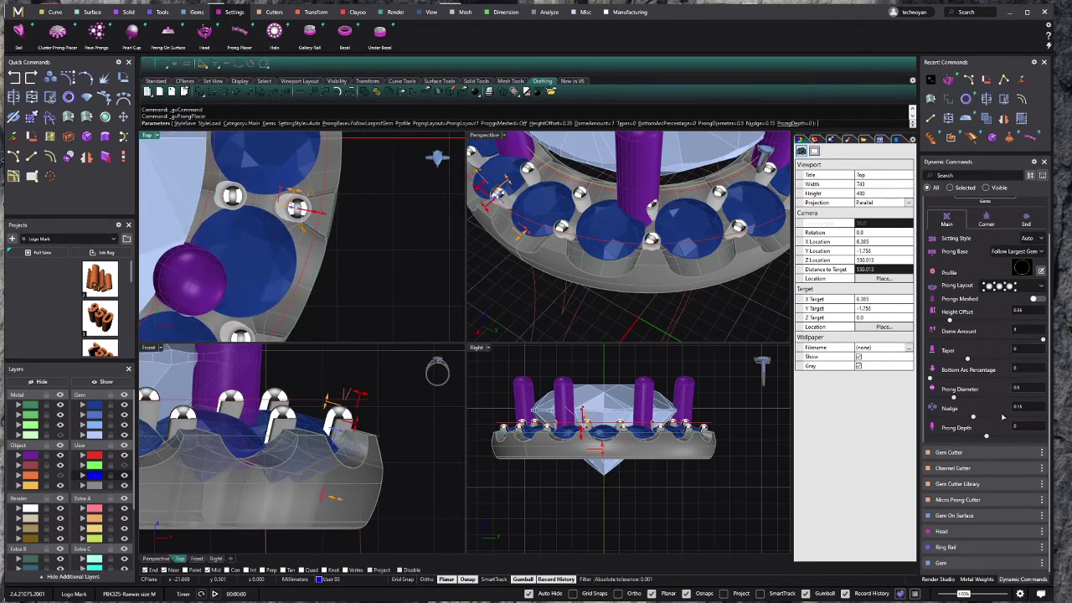
Step: Set a 0.555 prong diameter and choose a prong layout with more prongs
left_click(1021, 390)
type("5")
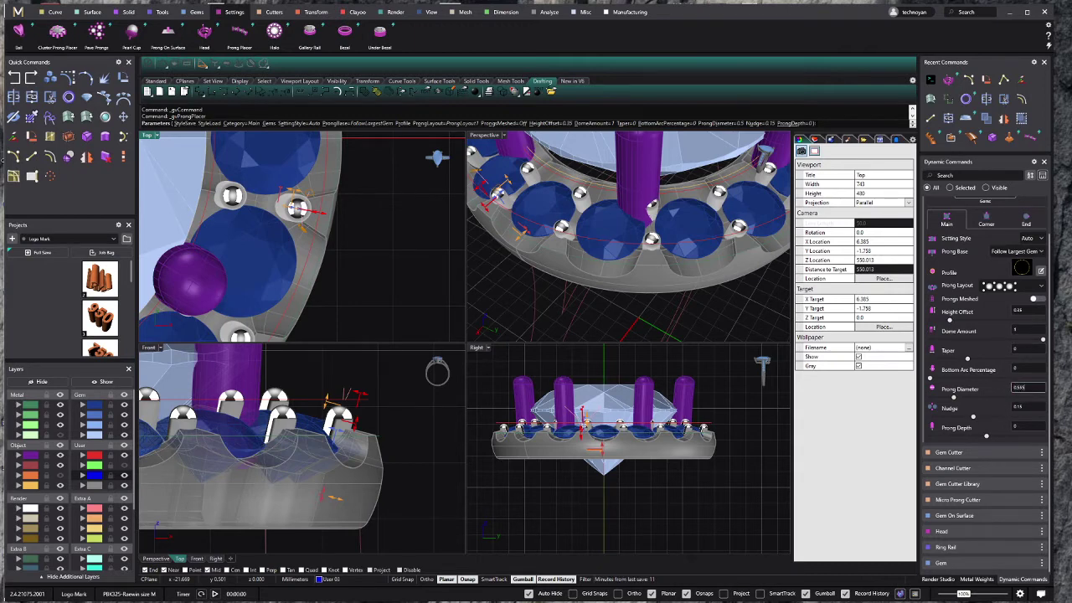
key("Return")
left_click(994, 289)
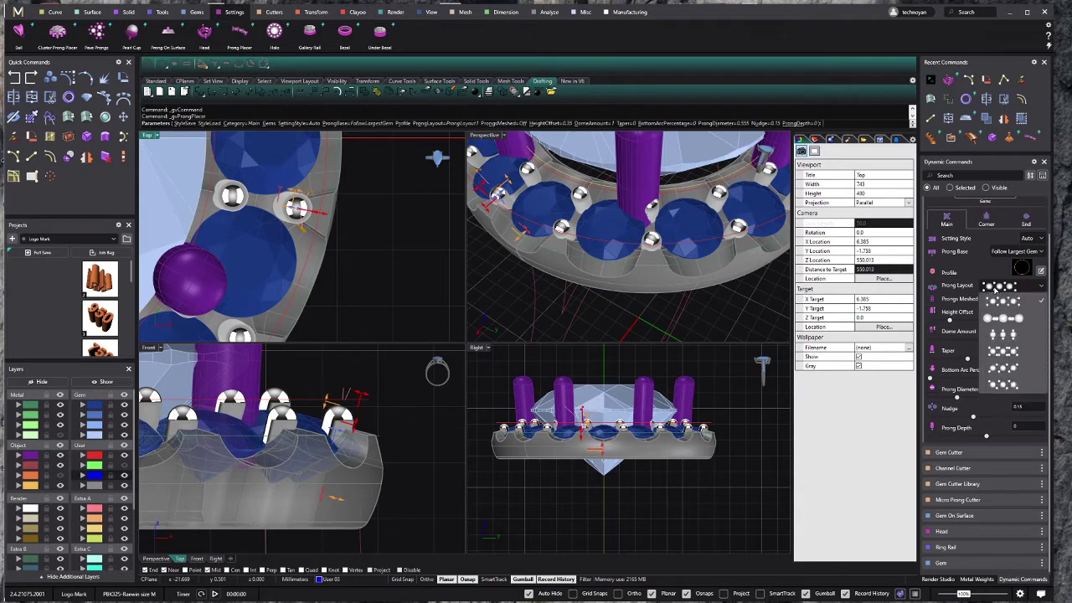
left_click(1021, 355)
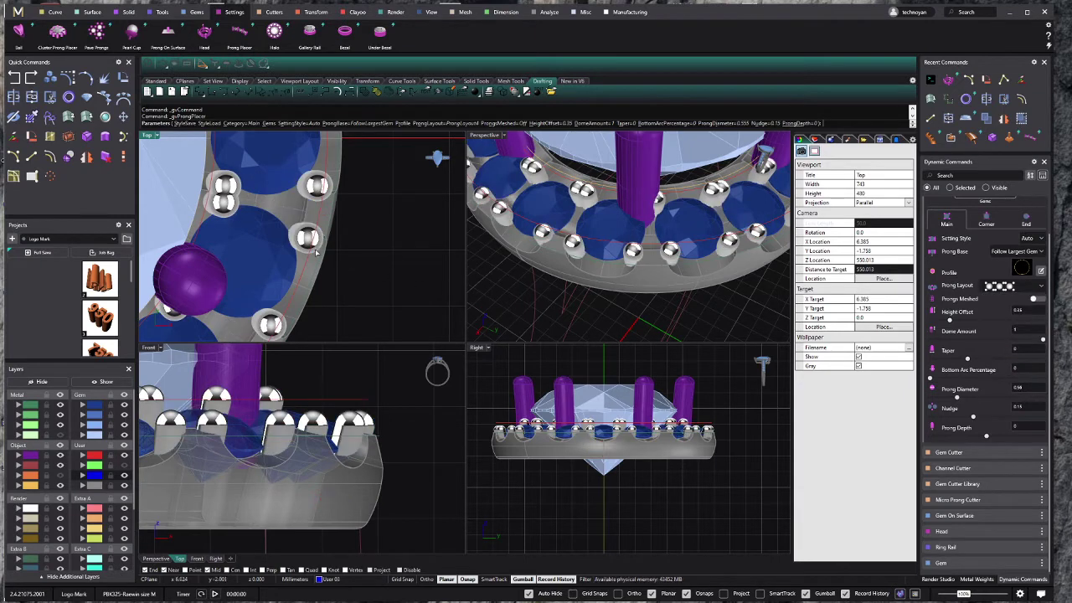
scroll(287, 228, "down", 2)
scroll(287, 227, "down", 2)
scroll(287, 227, "down", 2)
scroll(288, 228, "up", 3)
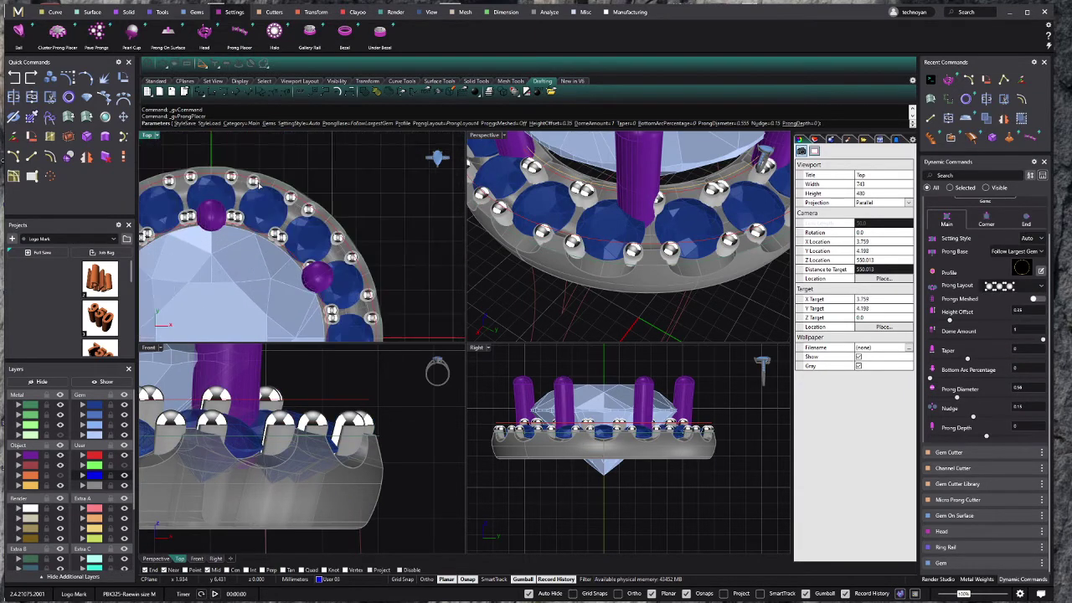
scroll(267, 194, "down", 4)
scroll(364, 265, "down", 2)
scroll(385, 269, "up", 2)
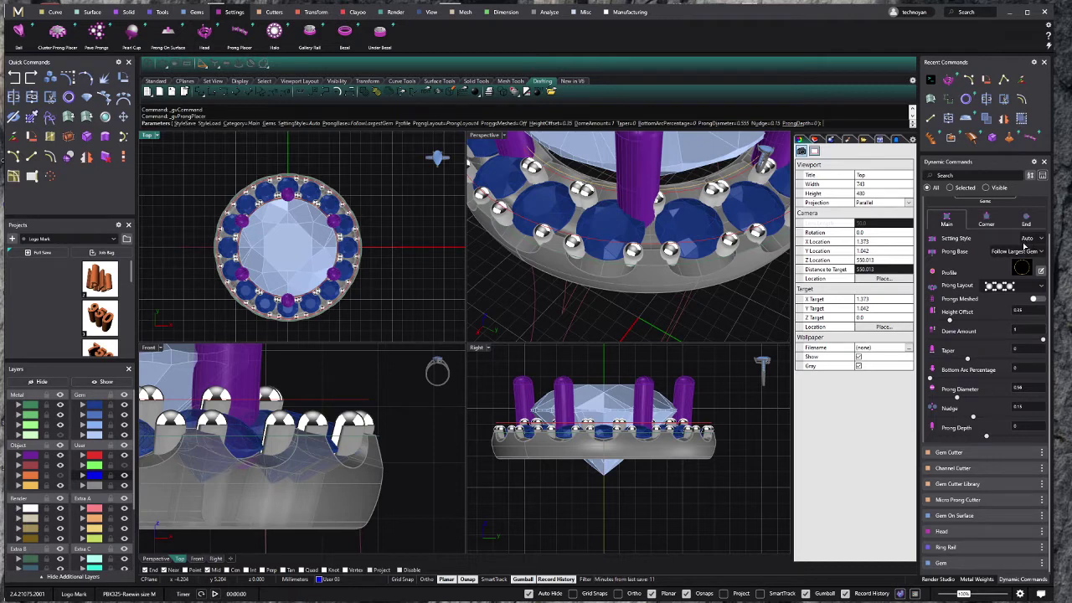
Step: Change the prong diameter to 0.7 and finish placing the halo prongs
double_click(1025, 387)
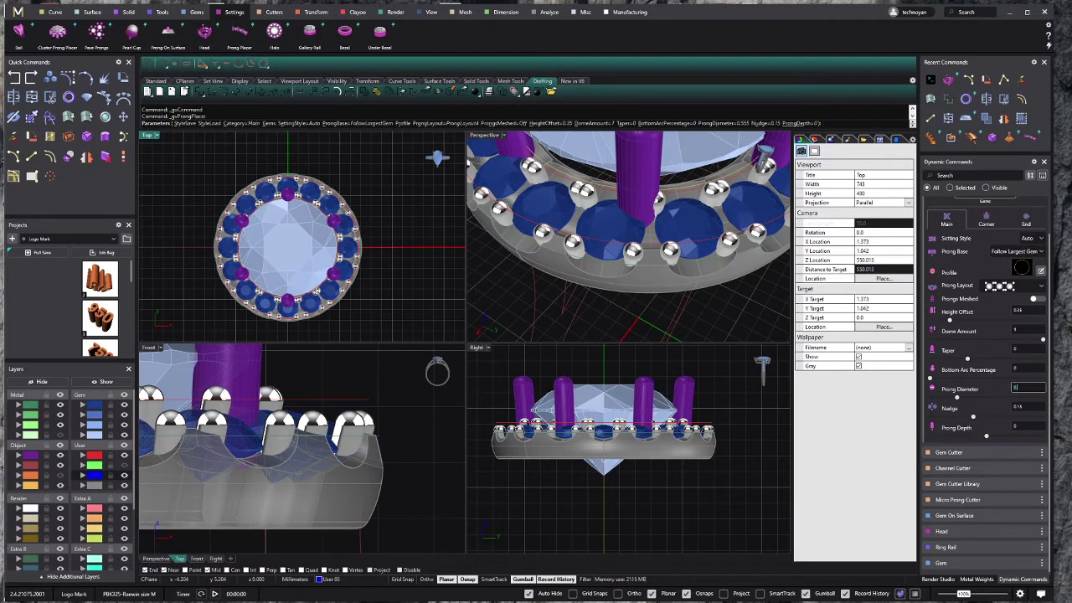
type(".6")
key("Return")
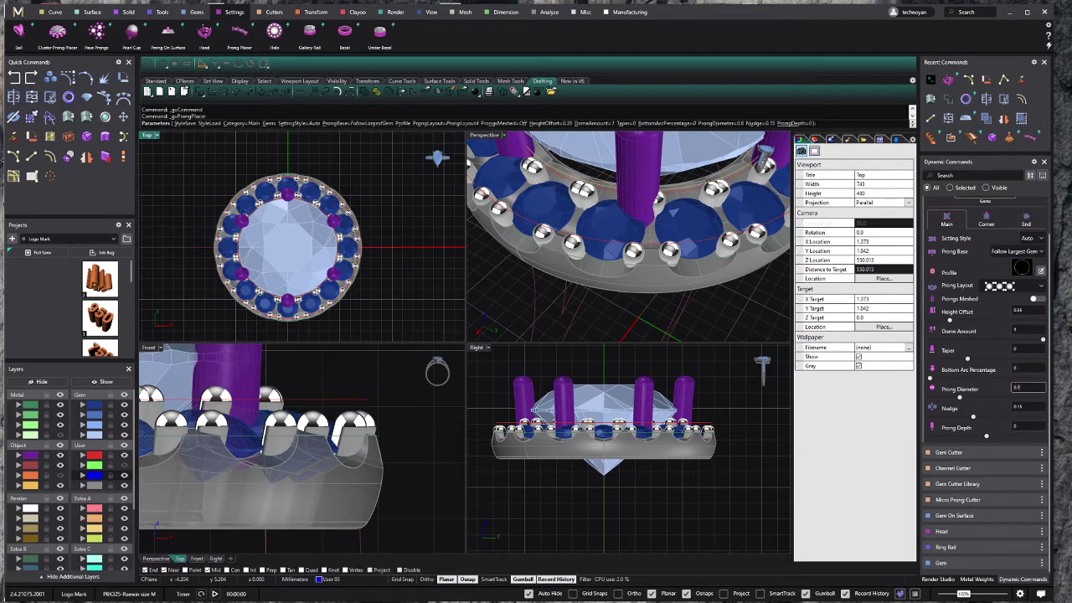
key("Return")
scroll(321, 176, "up", 3)
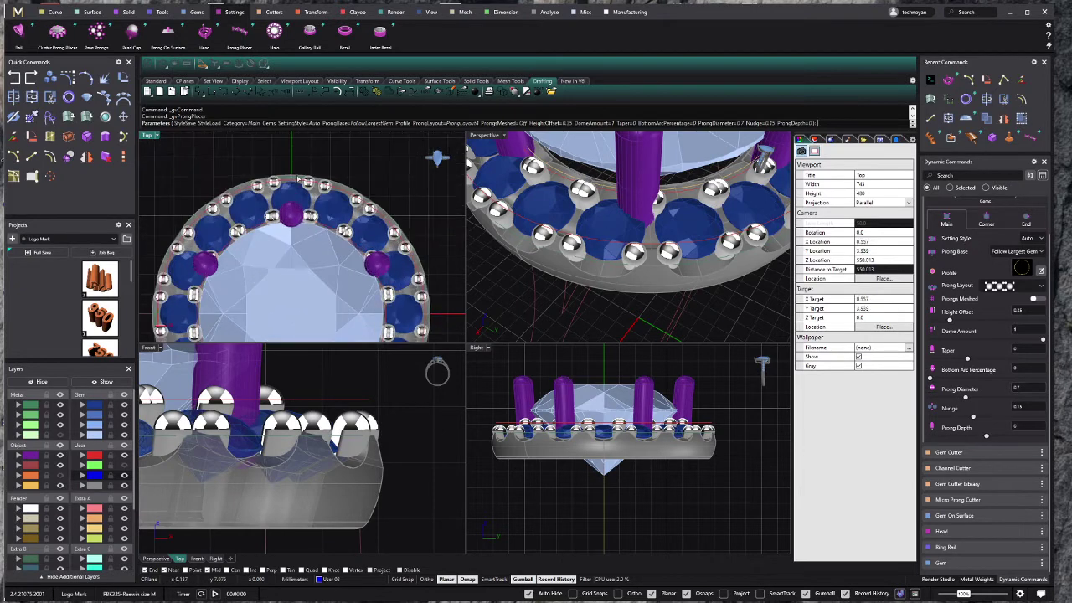
scroll(320, 197, "down", 2)
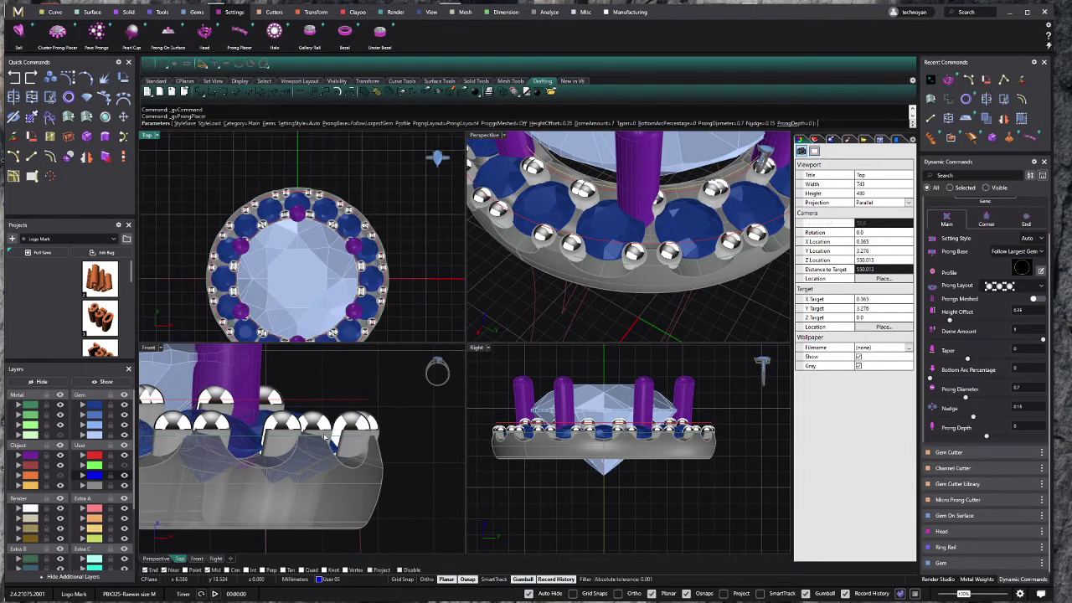
scroll(324, 438, "down", 2)
scroll(285, 201, "up", 1)
scroll(280, 190, "up", 2)
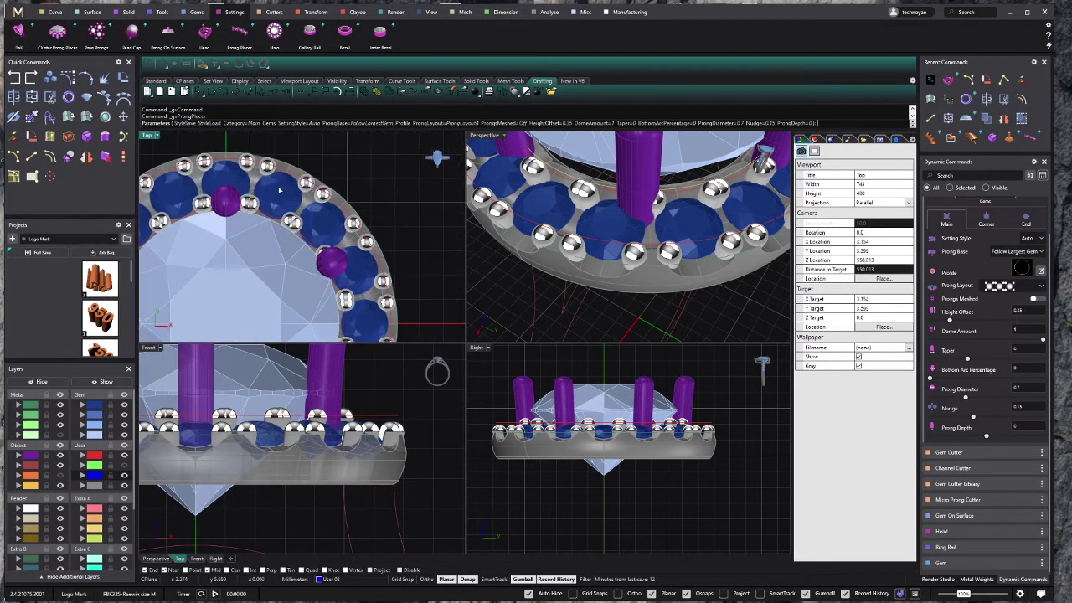
scroll(277, 190, "up", 1)
key("Return")
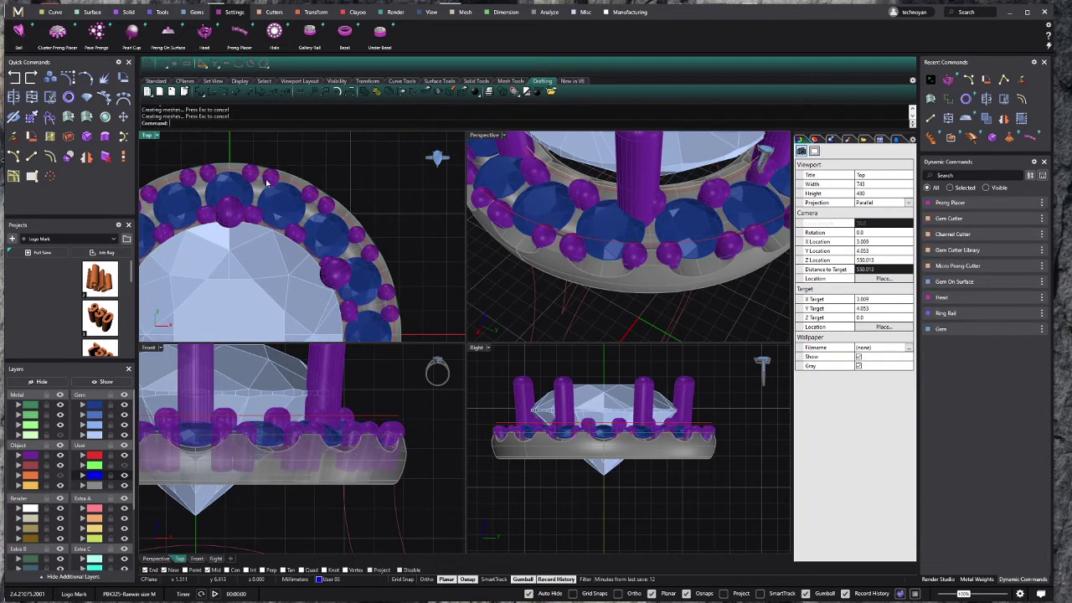
Step: Delete the extra outer prongs, leaving the inner prongs out of the selection
left_click(268, 182)
left_click(297, 210)
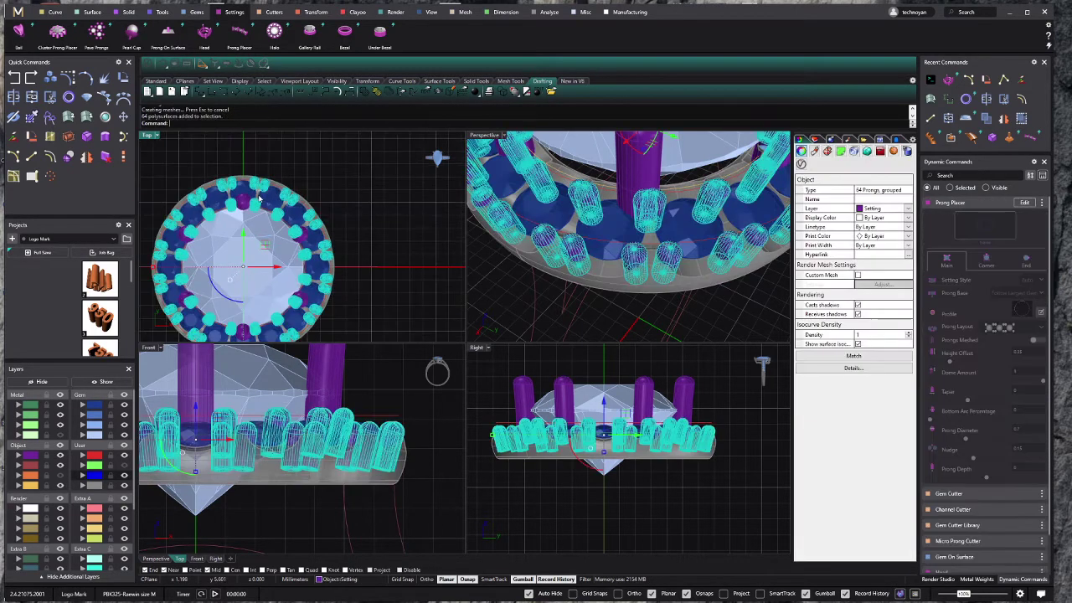
left_click(246, 262, "ctrl")
key("Delete")
scroll(251, 251, "up", 5)
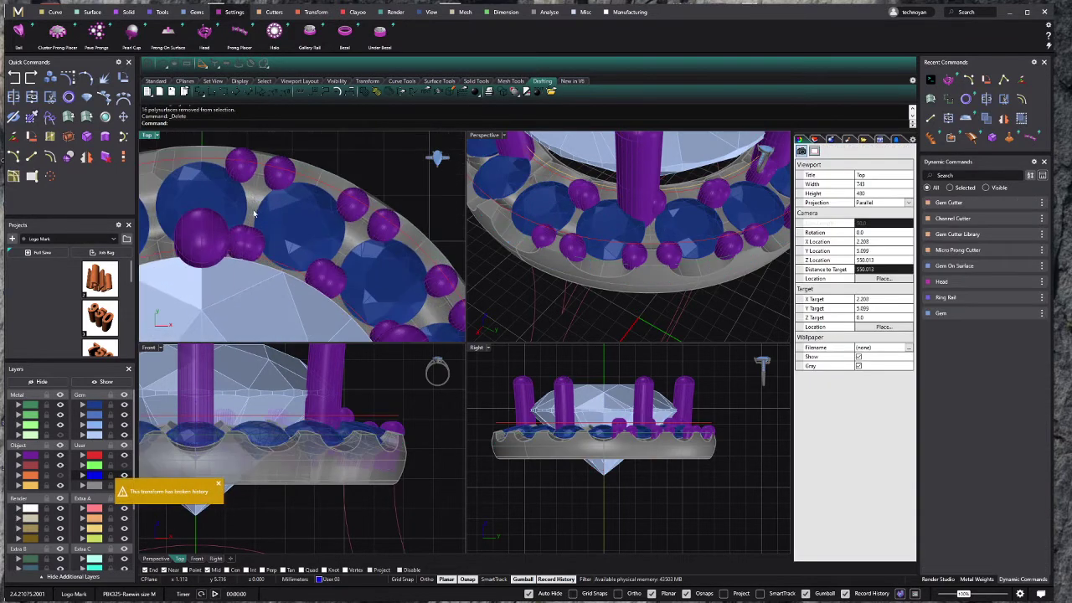
scroll(276, 276, "up", 3)
Step: Nudge a bead prong about 0.2 mm between the halo stones and check it in perspective
left_click(294, 298)
left_click(295, 297)
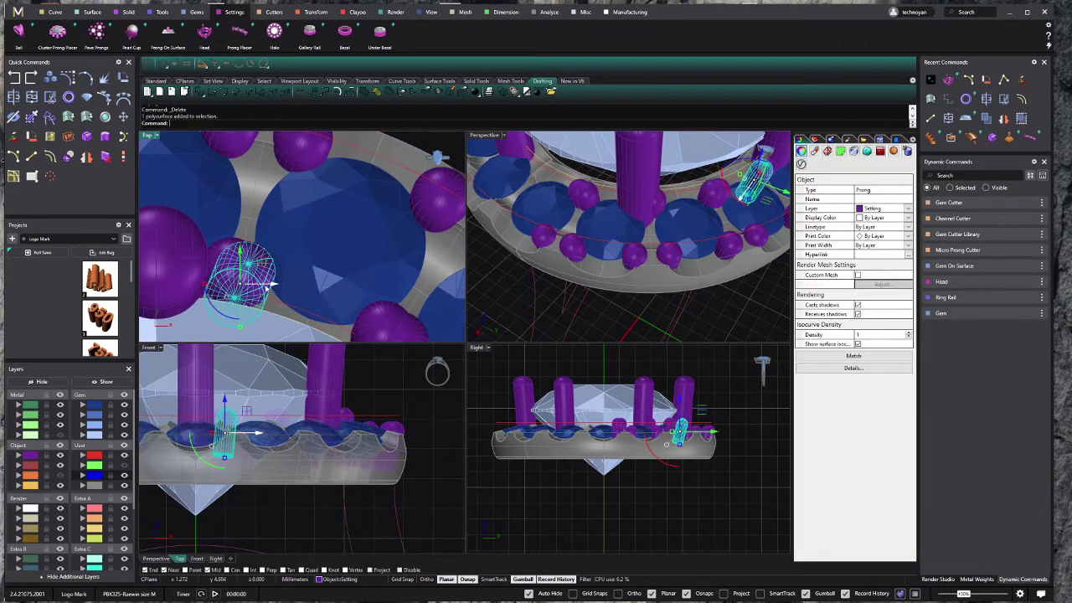
mouse_move(270, 293)
left_mouse_down()
mouse_move(294, 300)
mouse_move(231, 252)
left_mouse_up()
left_click(227, 278)
left_click(247, 289)
right_click_drag(513, 239, 604, 247)
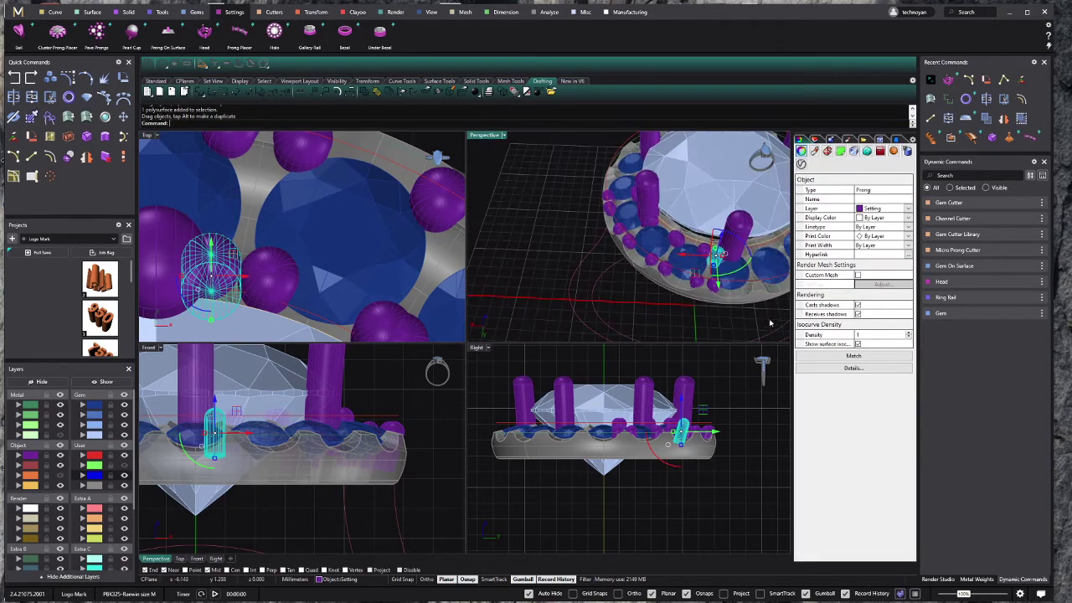
key("Escape")
Step: Select the grouped center-stone head prongs so their Head settings appear
scroll(604, 247, "up", 5)
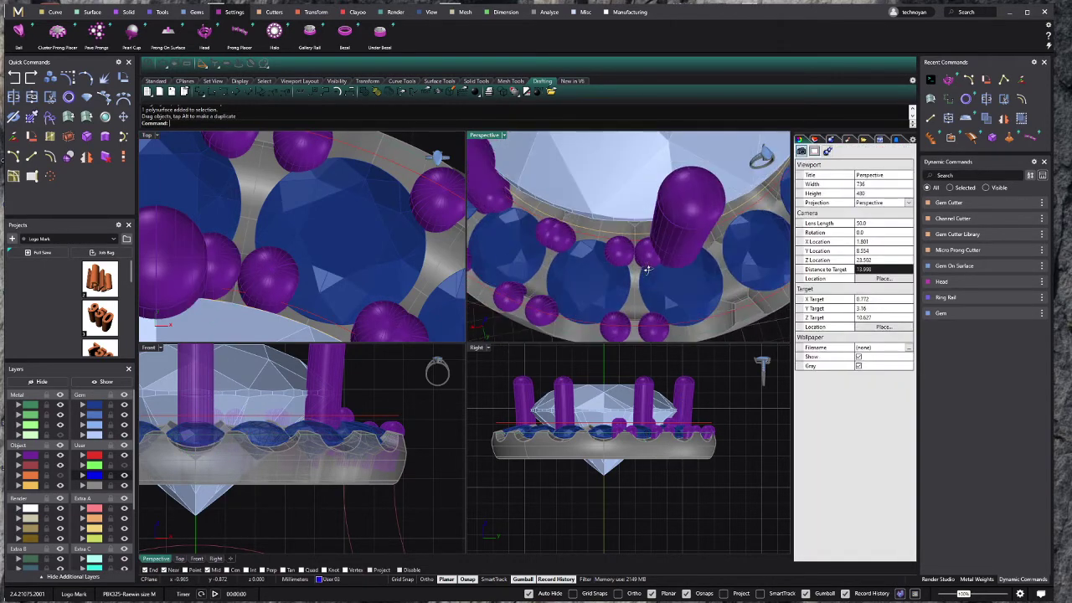
scroll(636, 239, "up", 2)
left_click(667, 236)
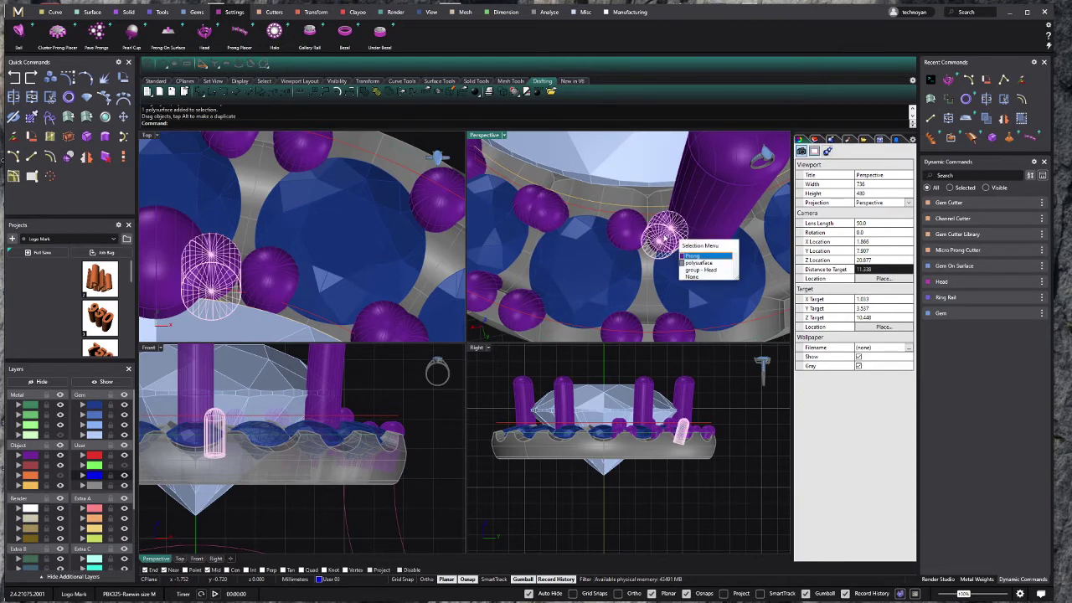
left_click(291, 217)
scroll(291, 218, "down", 5)
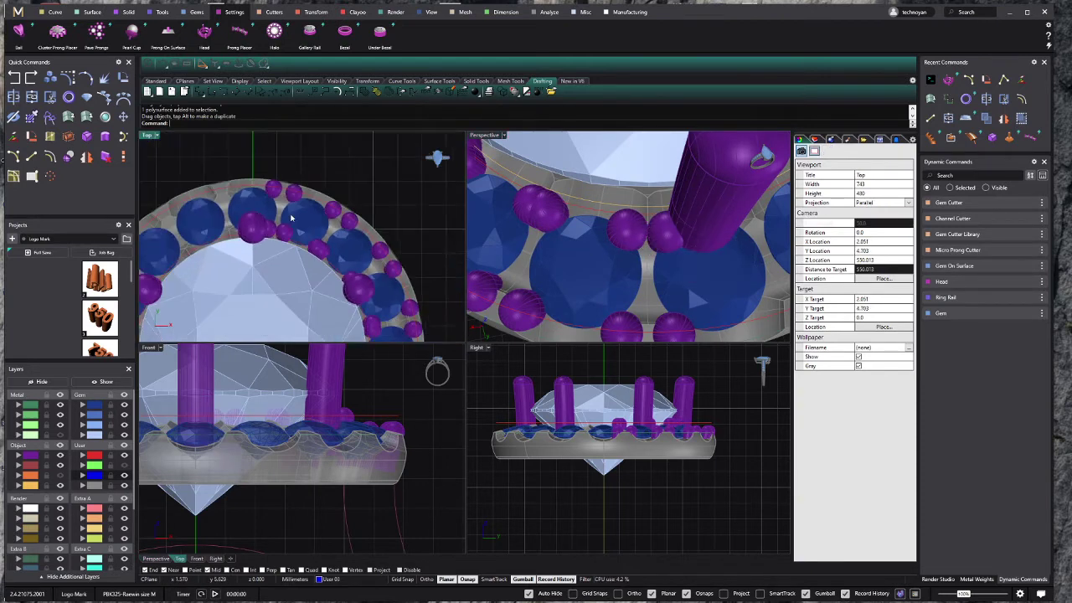
right_click_drag(653, 245, 703, 245)
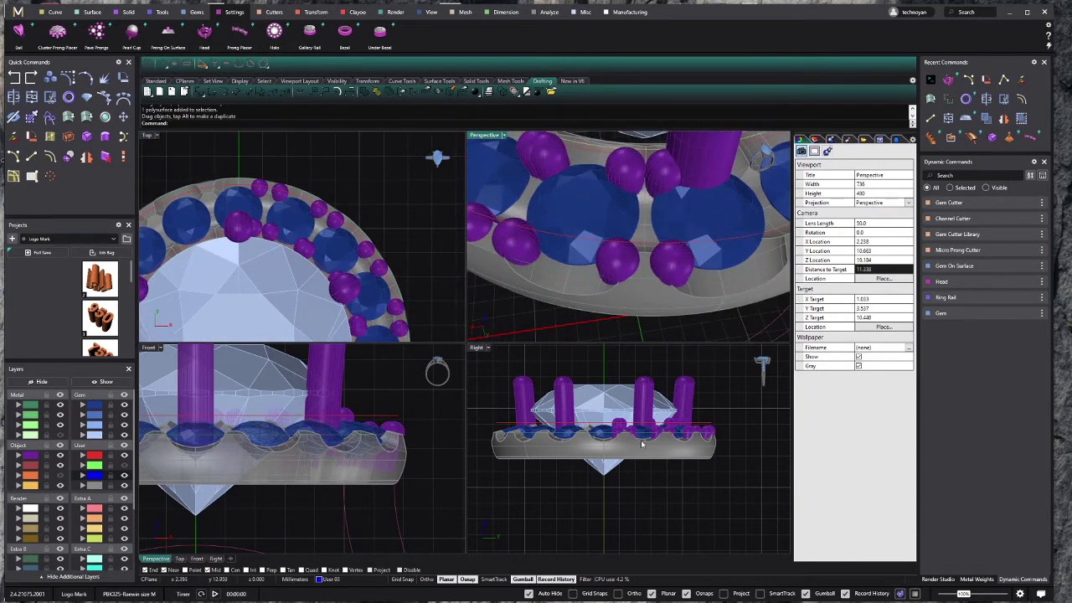
left_click(343, 373)
Step: Edit the center-stone head and set Level 3 prong thickness to 1.00 mm
scroll(356, 389, "down", 3)
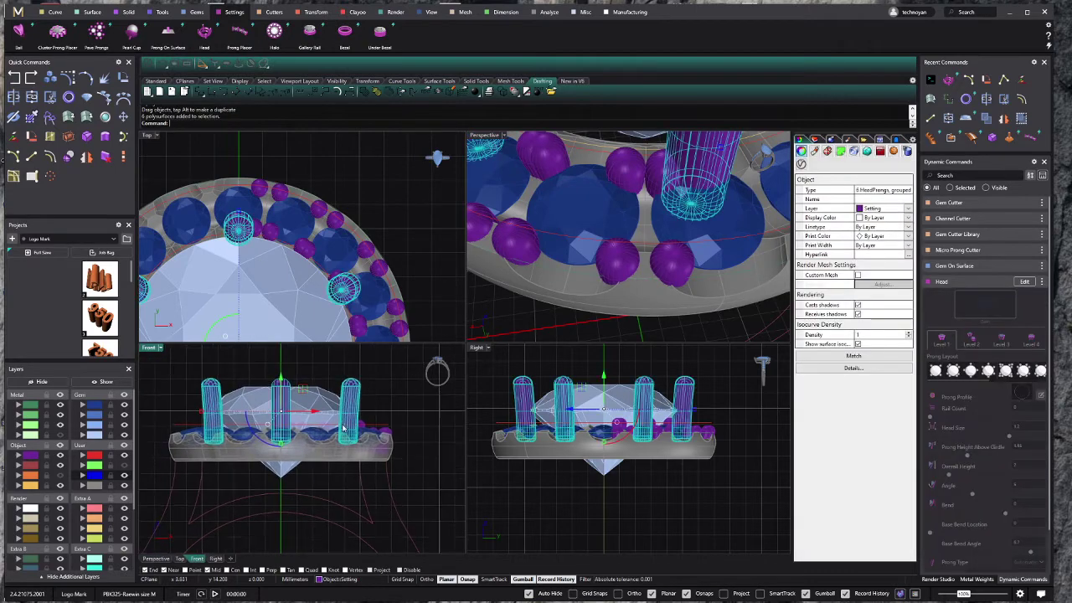
double_click(364, 402)
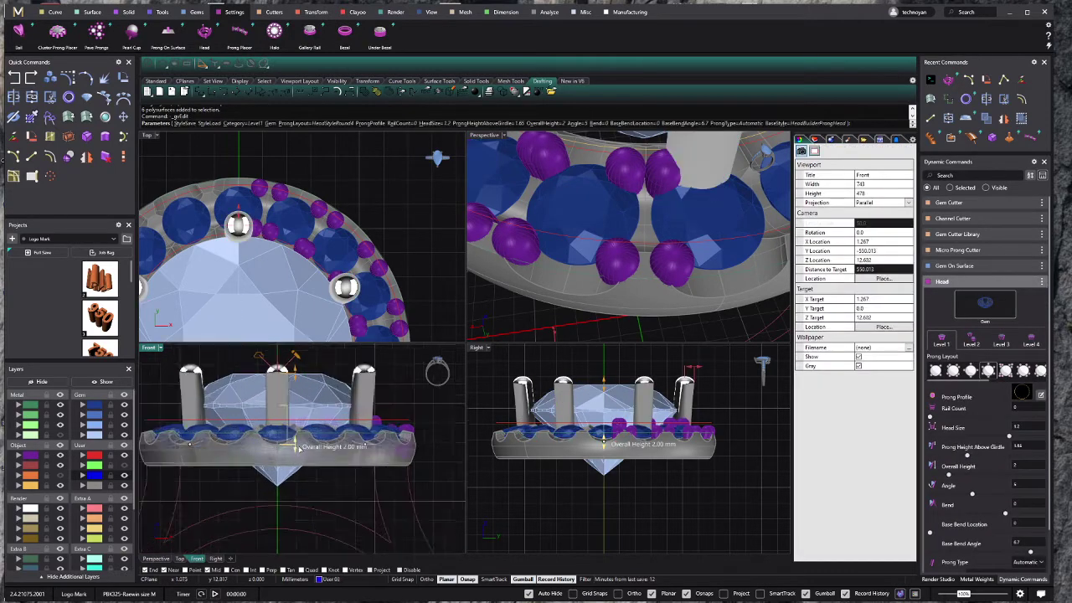
scroll(296, 436, "up", 5)
mouse_move(569, 251)
right_mouse_down()
mouse_move(618, 274)
mouse_move(616, 307)
right_mouse_up()
scroll(618, 274, "down", 2)
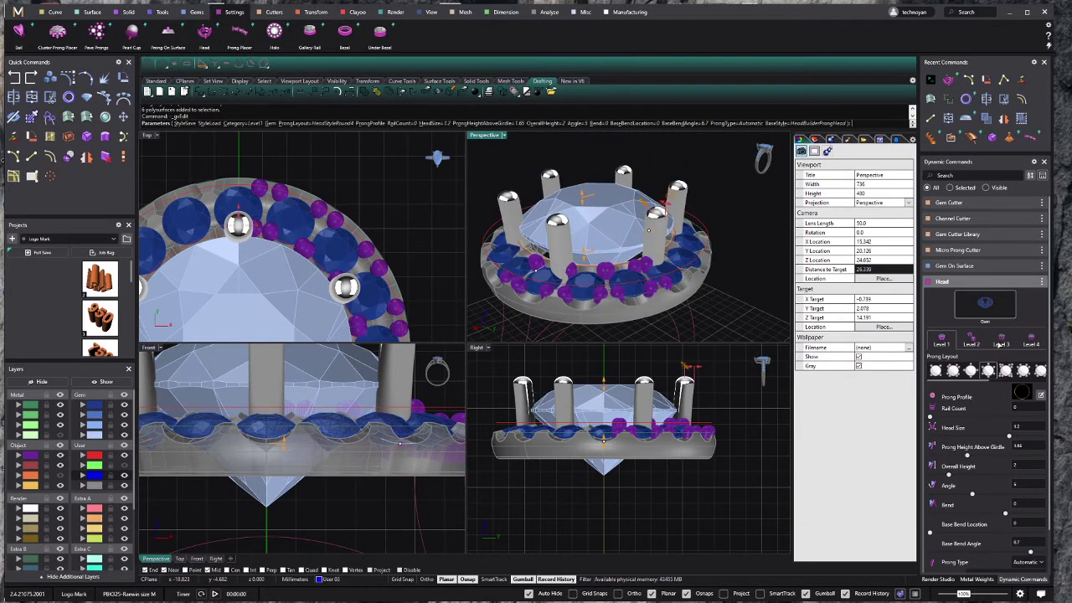
left_click(1000, 343)
left_click_drag(690, 472, 686, 462)
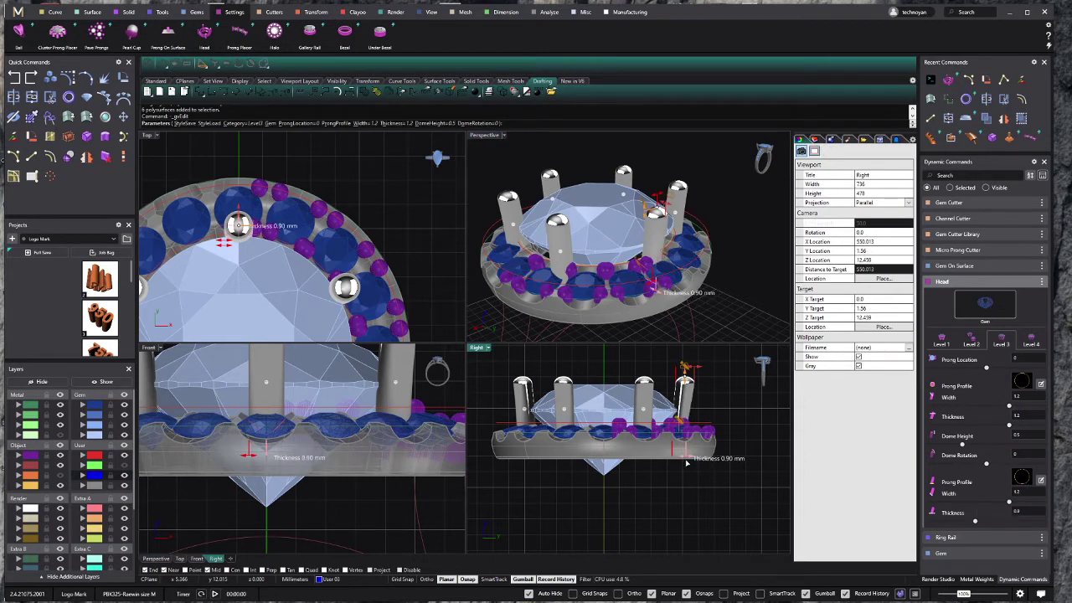
left_click_drag(687, 462, 687, 462)
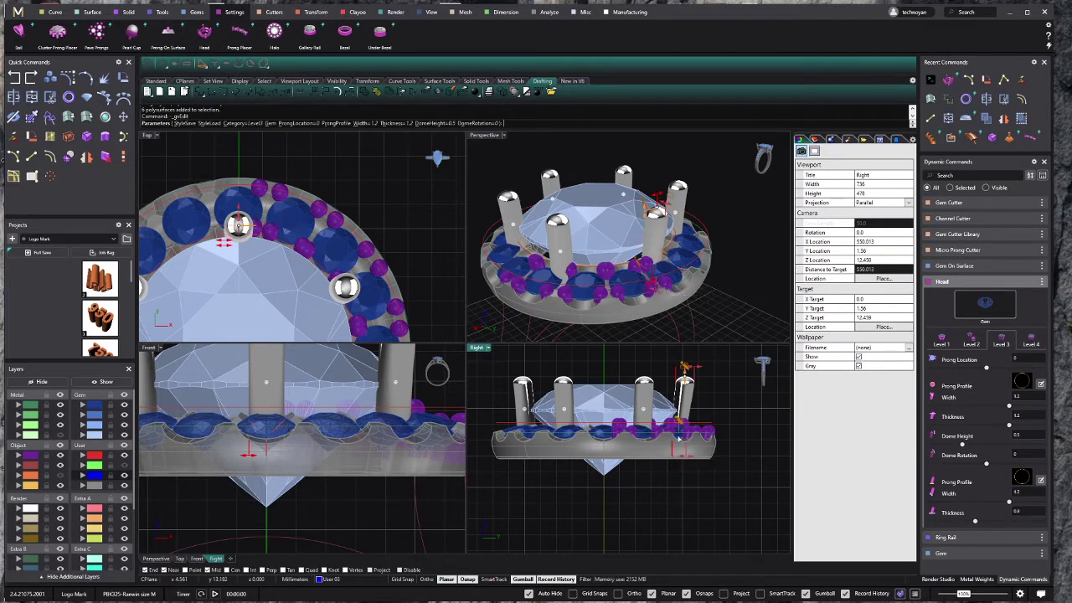
Step: Set the Level 2 bottom prong thickness to 1.00 mm
scroll(687, 462, "up", 3)
scroll(687, 462, "up", 3)
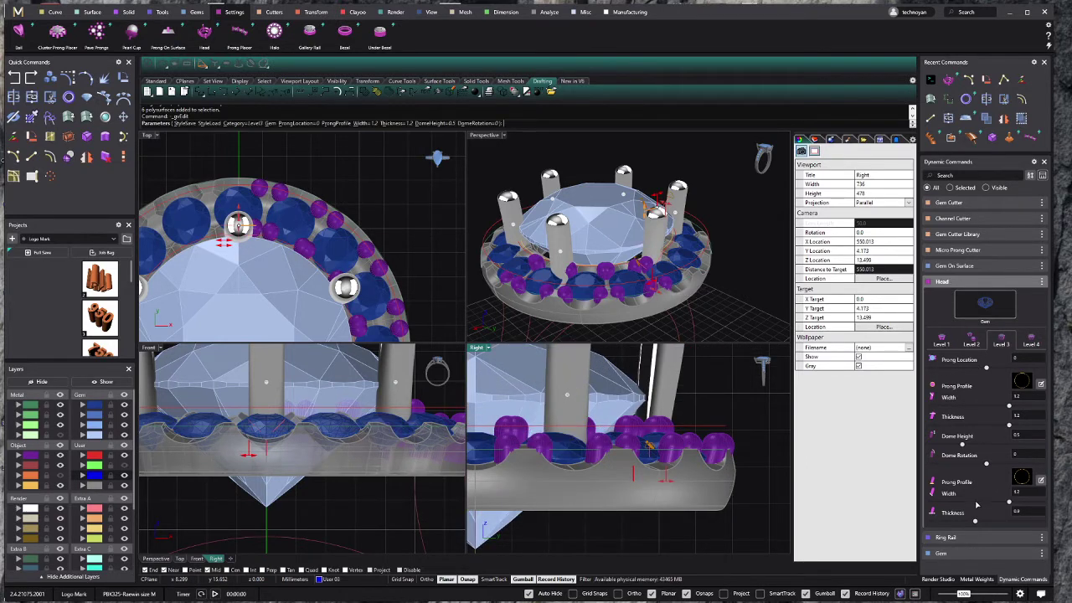
left_click(970, 339)
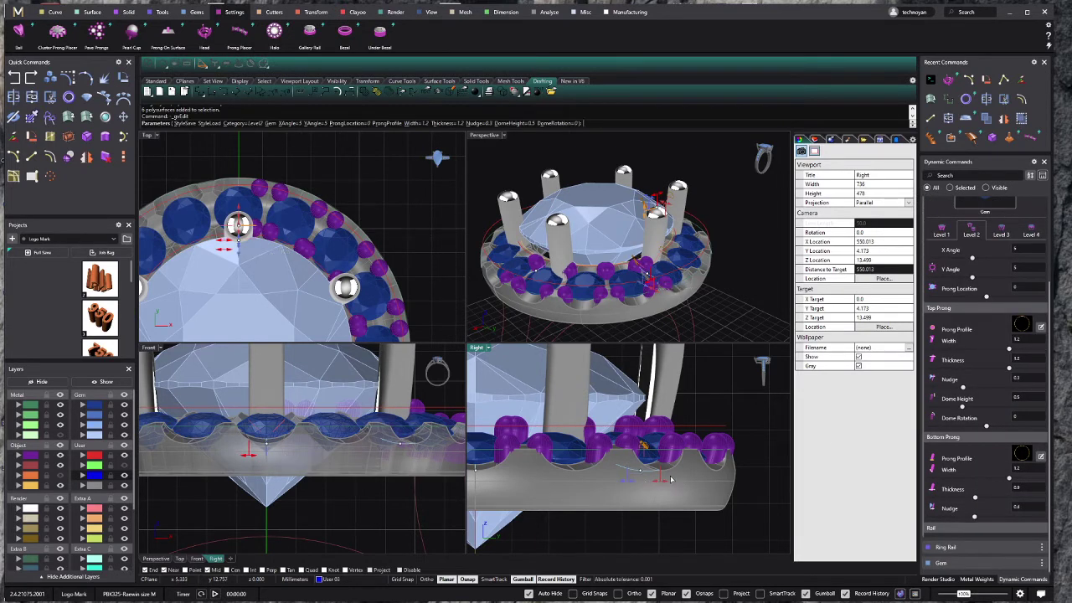
mouse_move(629, 485)
left_mouse_down()
mouse_move(666, 483)
mouse_move(658, 489)
left_mouse_up()
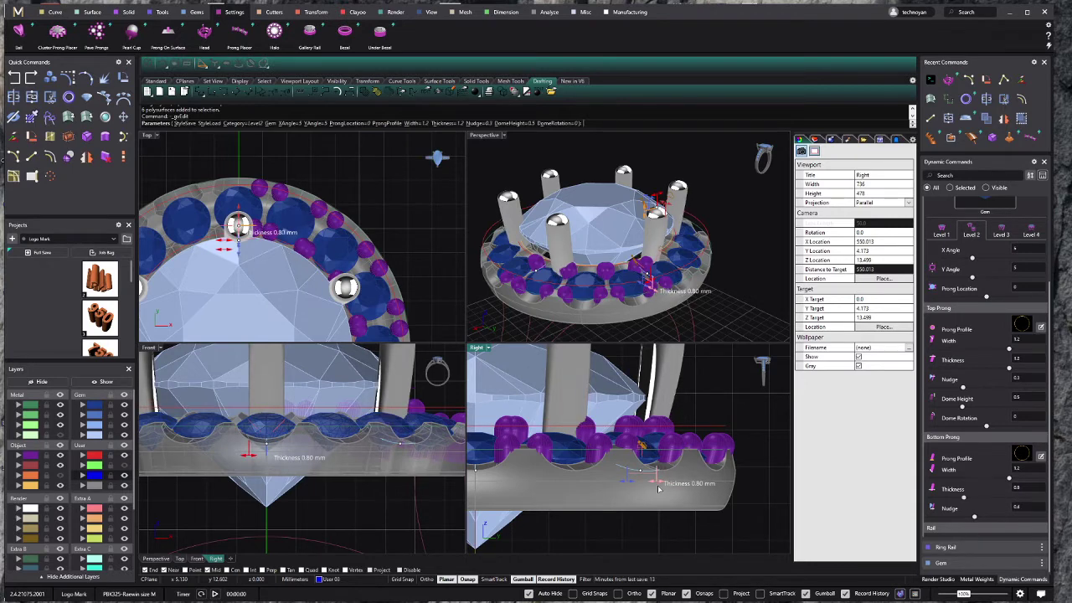
Step: Apply the edited head, then select the halo gems and ungroup them
key("Return")
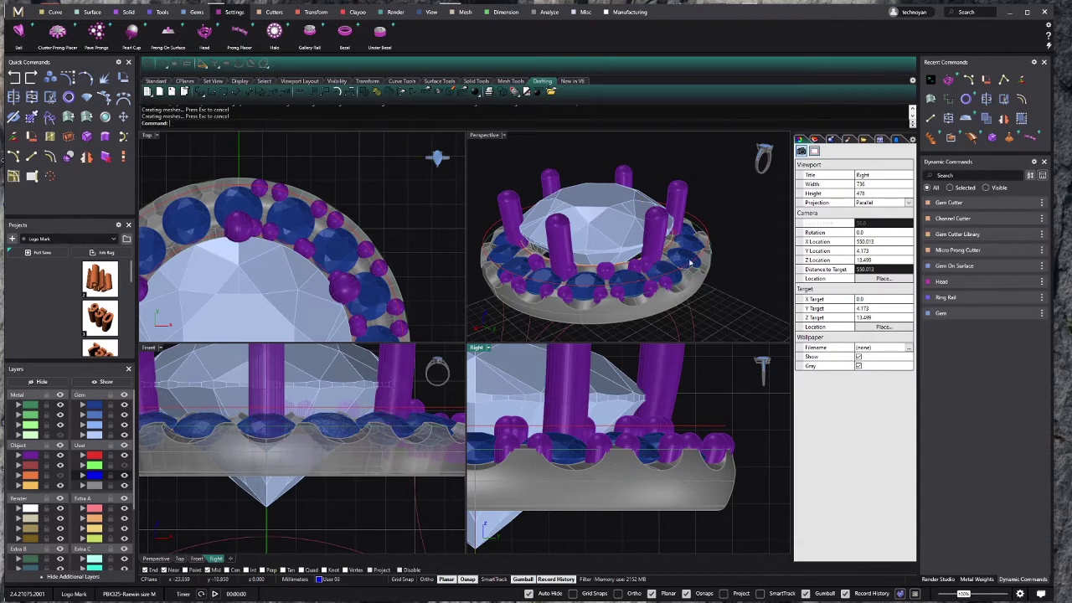
right_click_drag(695, 196, 687, 260)
scroll(628, 268, "up", 3)
scroll(628, 268, "up", 2)
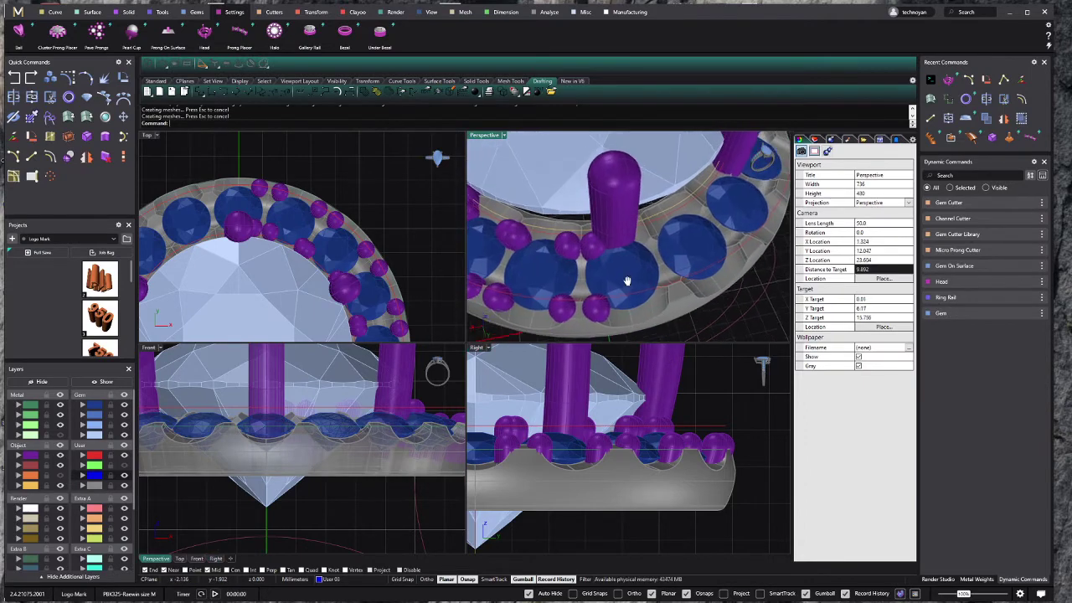
left_click(626, 266)
left_click(643, 293)
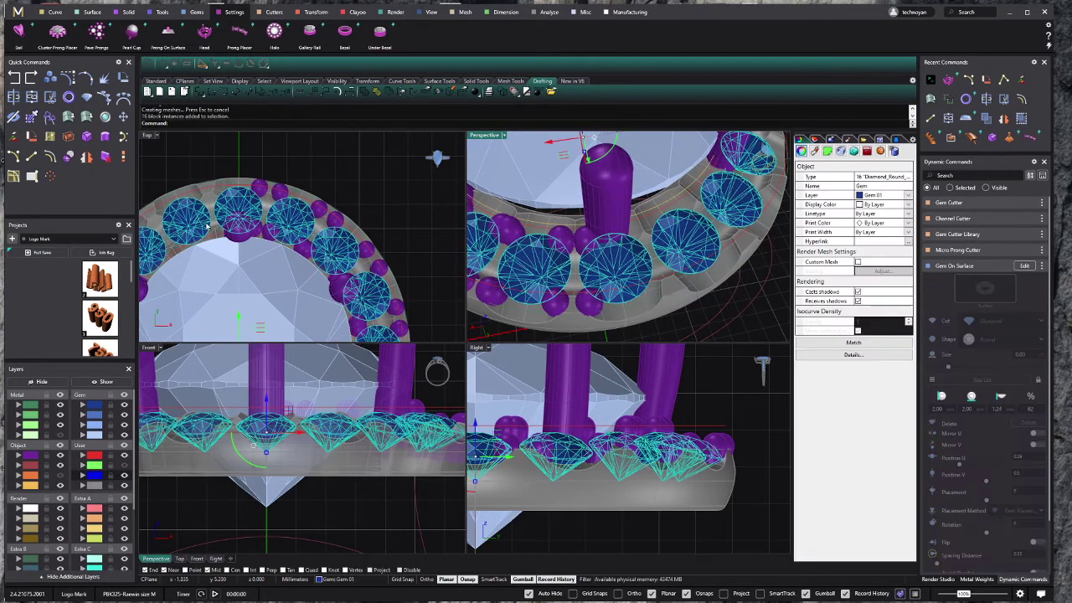
scroll(208, 227, "up", 2)
scroll(237, 198, "down", 3)
scroll(232, 200, "up", 2)
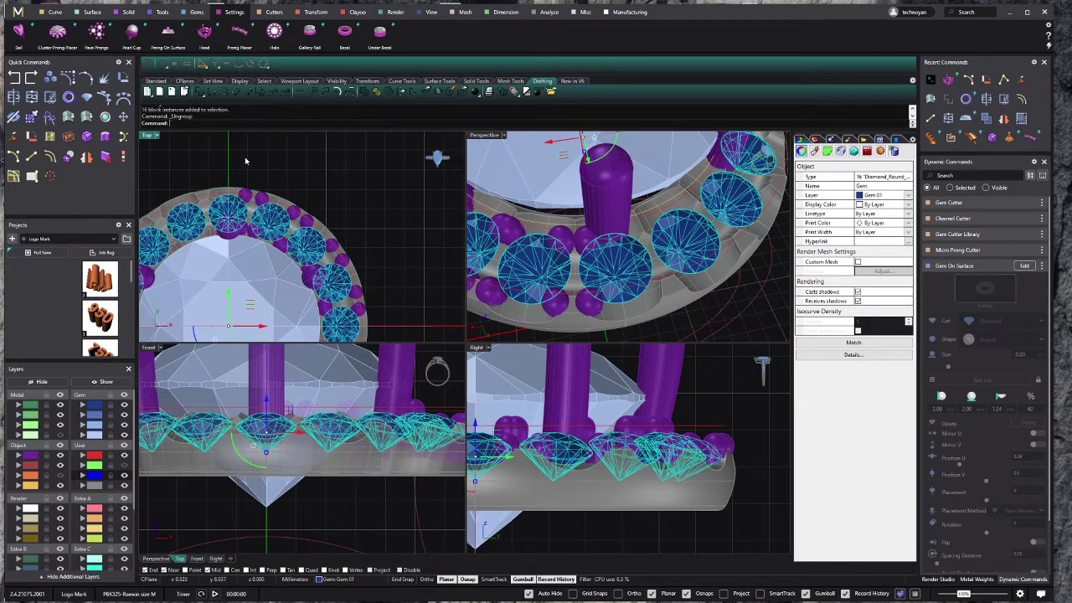
key("Escape")
Step: Shift one halo gem about 0.116 mm in the Top view to even its spacing
scroll(242, 226, "up", 2)
left_click(251, 240)
left_click(256, 244)
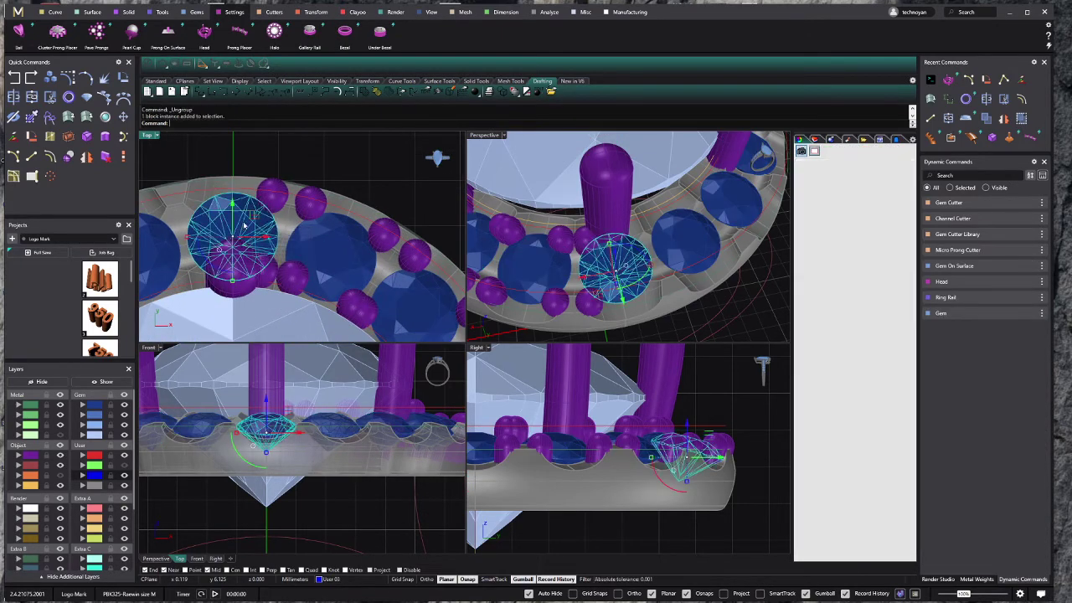
left_click_drag(234, 205, 235, 195)
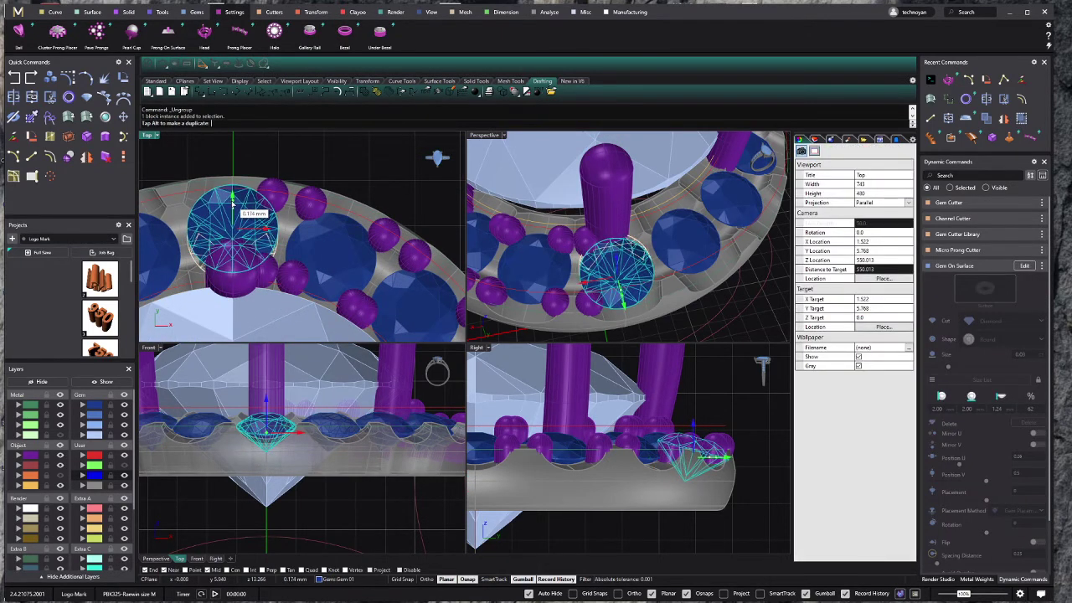
key("Escape")
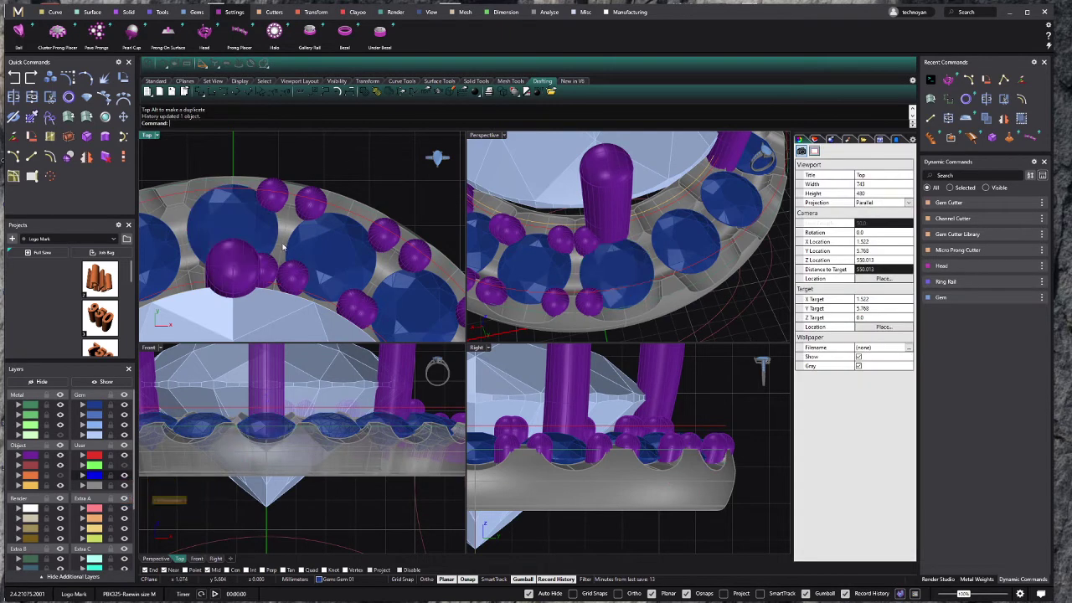
right_click_drag(344, 165, 265, 209)
scroll(265, 209, "up", 3)
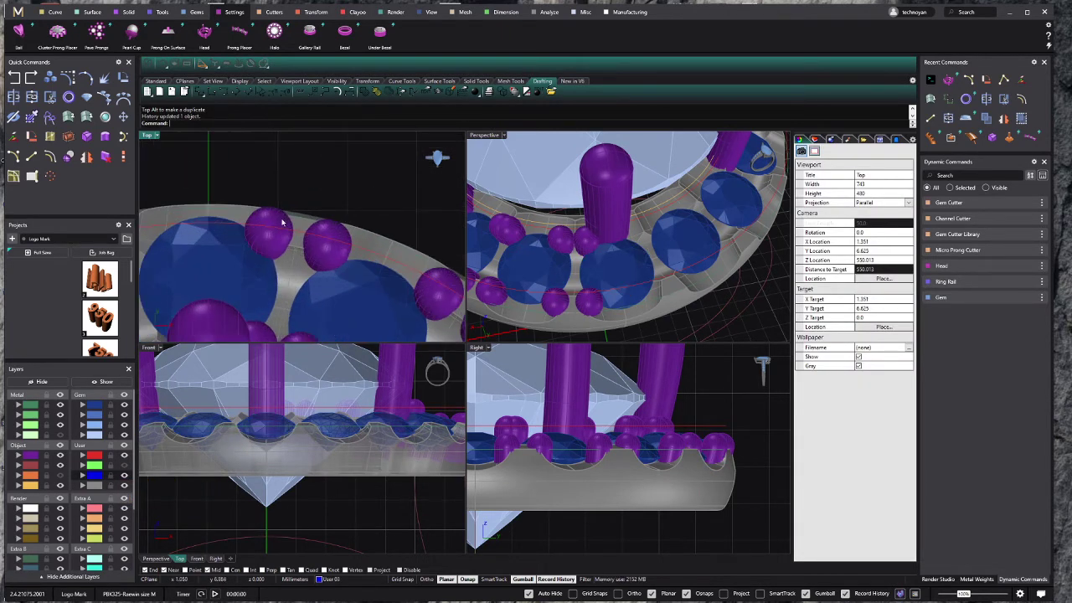
left_click(283, 223)
left_click_drag(285, 225, 305, 250)
key("Escape")
left_click(344, 240)
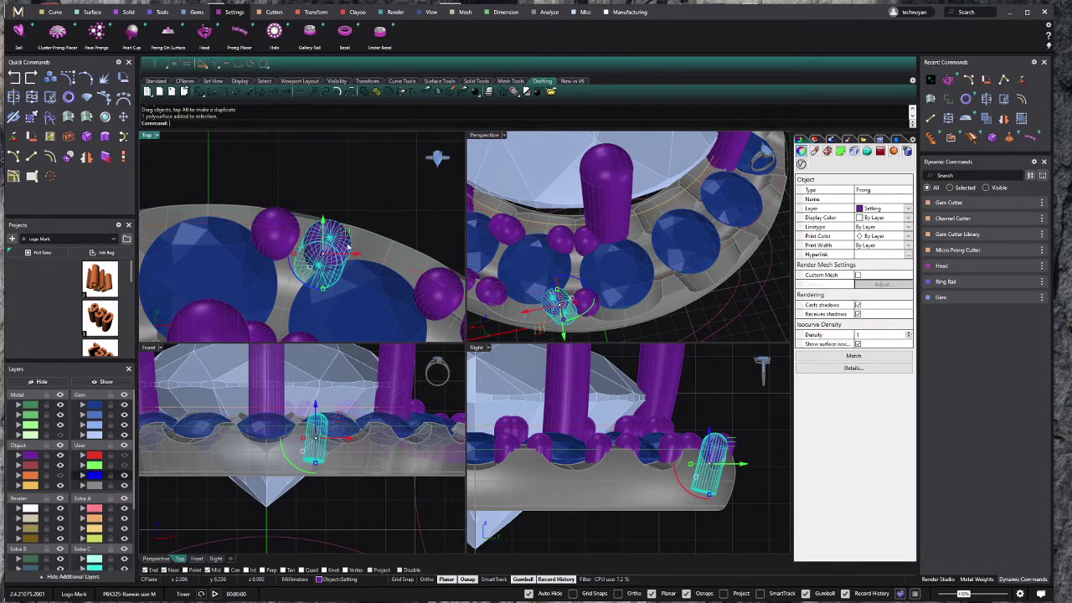
Step: Delete a stray bead prong from the halo
left_click_drag(347, 237, 345, 245)
key("Delete")
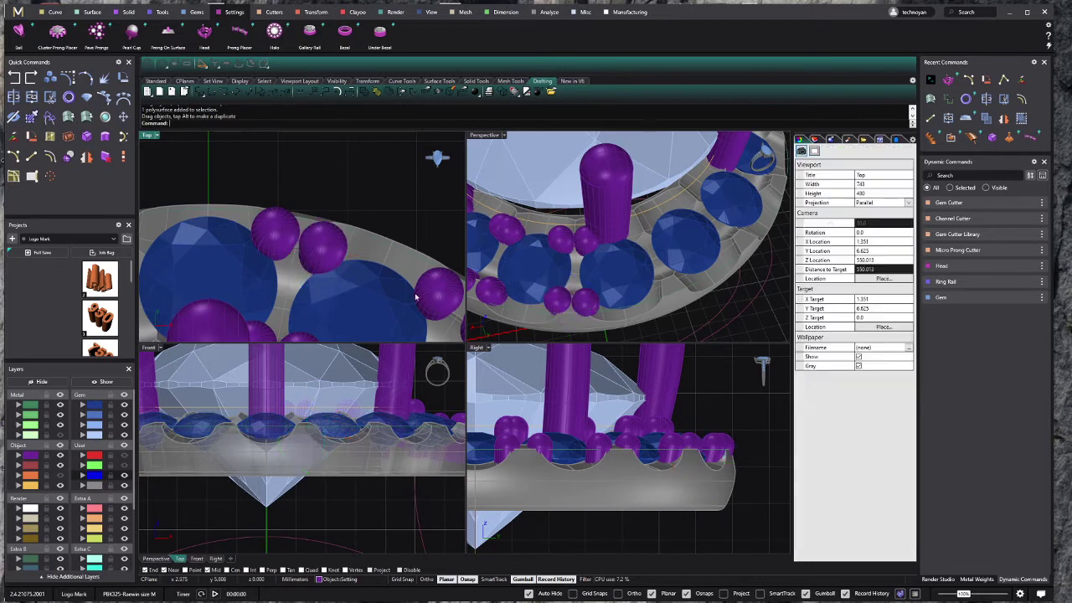
right_click_drag(276, 214, 379, 248)
right_click_drag(586, 242, 611, 225)
scroll(612, 225, "up", 2)
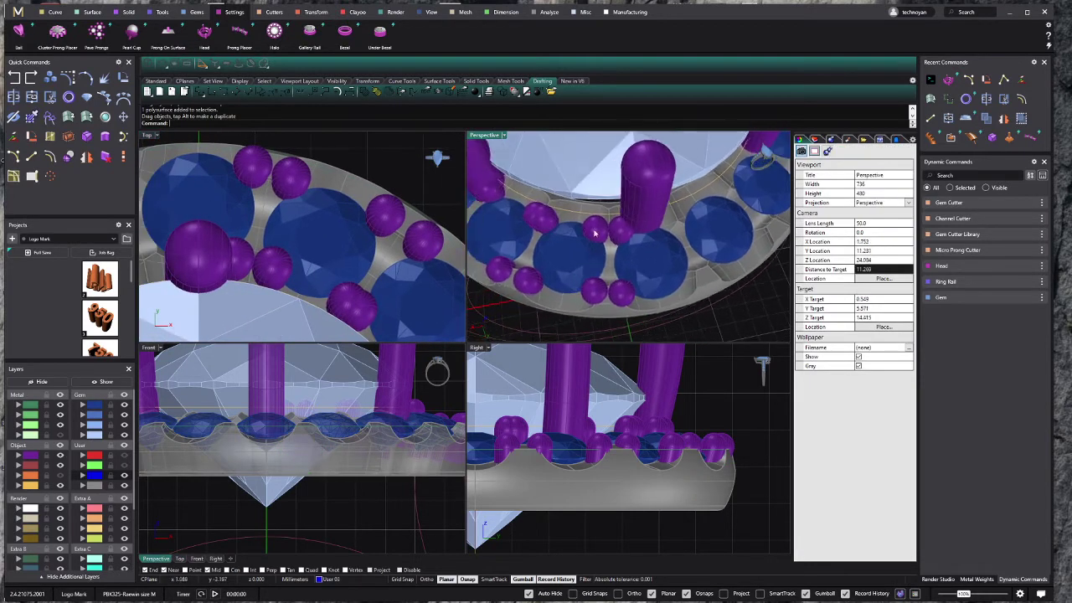
scroll(612, 225, "up", 2)
scroll(612, 225, "up", 2)
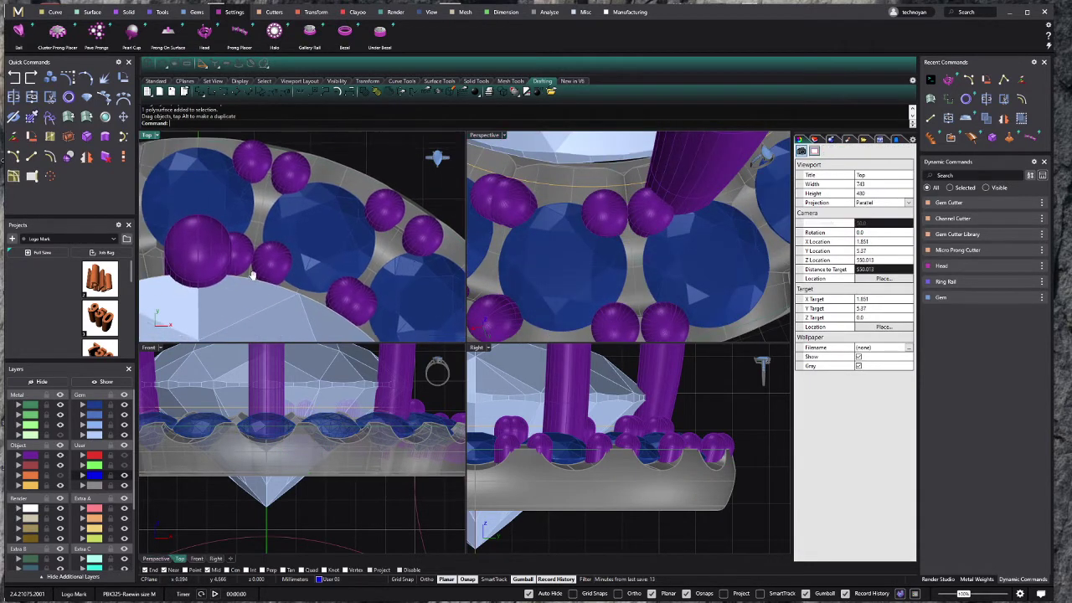
scroll(302, 251, "up", 4)
Step: Move a bead prong into the gap between two halo stones
left_click(289, 272)
left_click(319, 299)
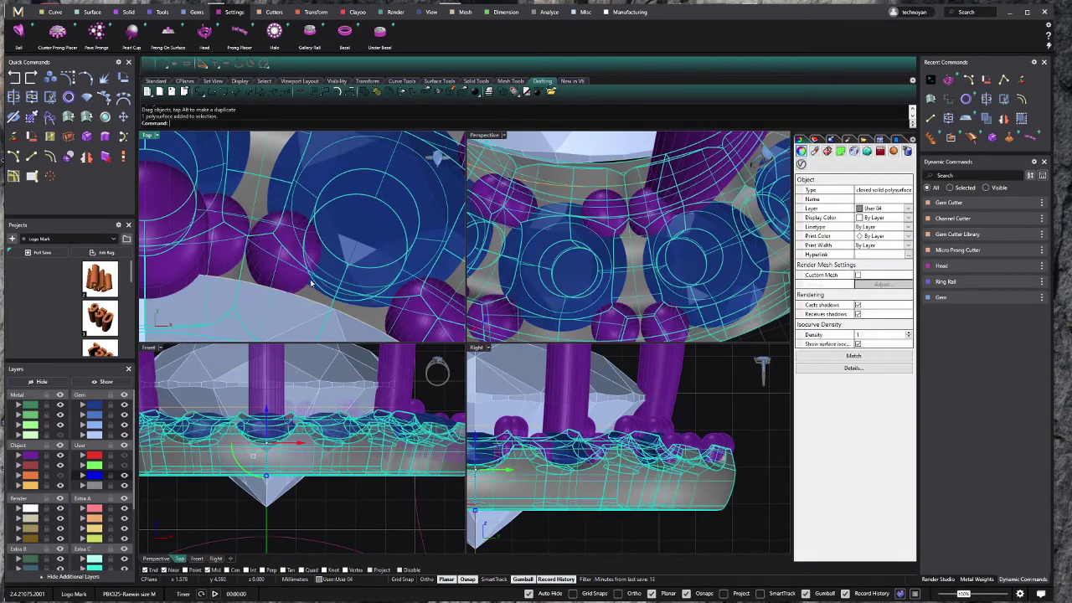
mouse_move(308, 249)
left_mouse_down()
mouse_move(301, 266)
mouse_move(243, 236)
left_mouse_up()
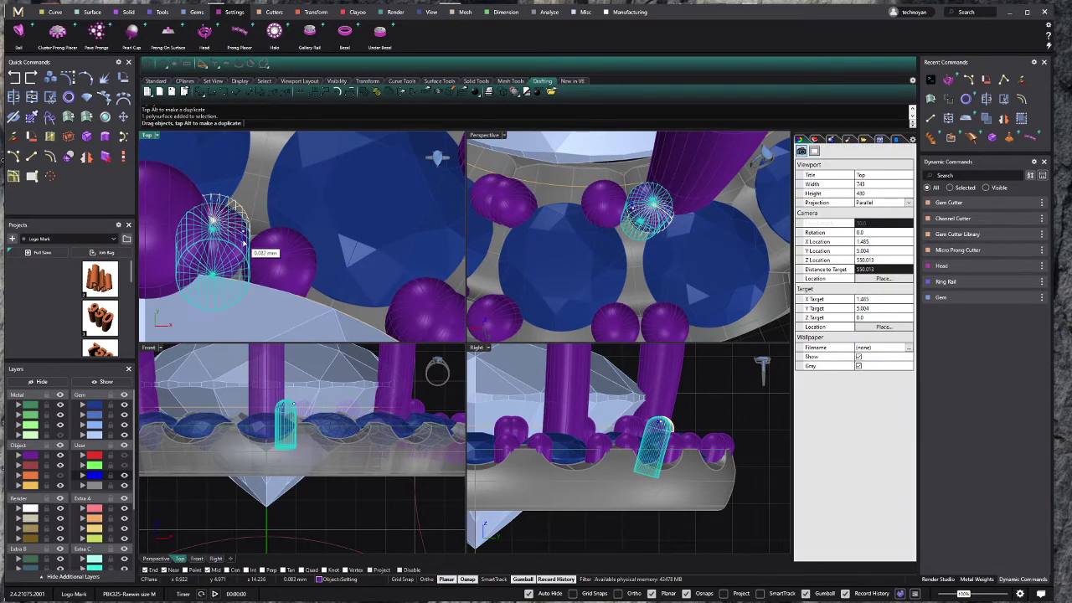
scroll(605, 220, "down", 3)
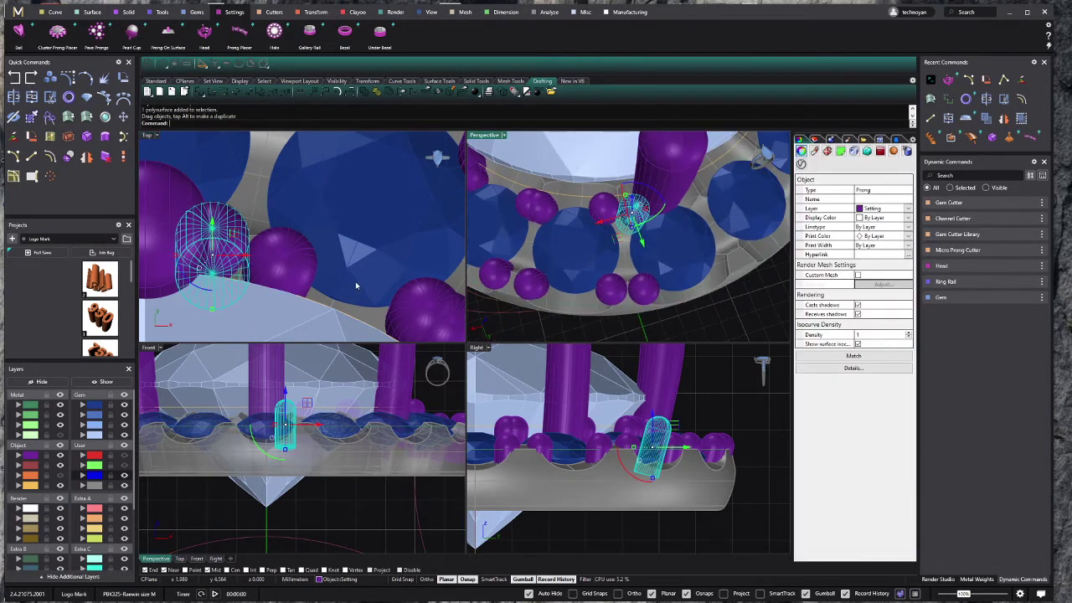
left_click_drag(277, 274, 254, 266)
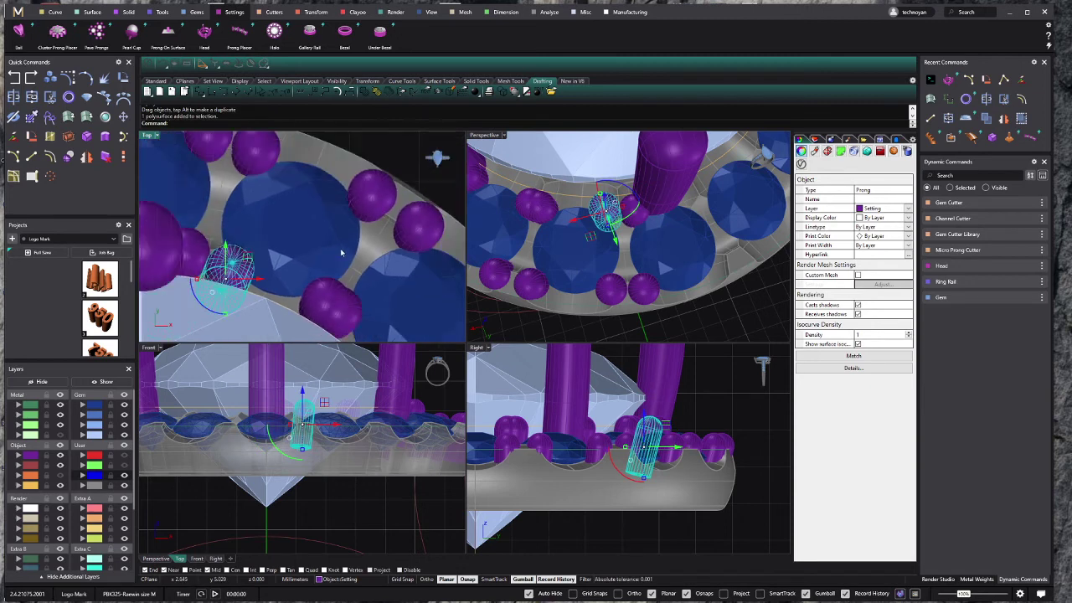
Step: Nudge another bead prong toward the gap between neighbouring stones
right_click_drag(340, 303, 389, 209)
left_click(390, 206)
left_click(402, 214)
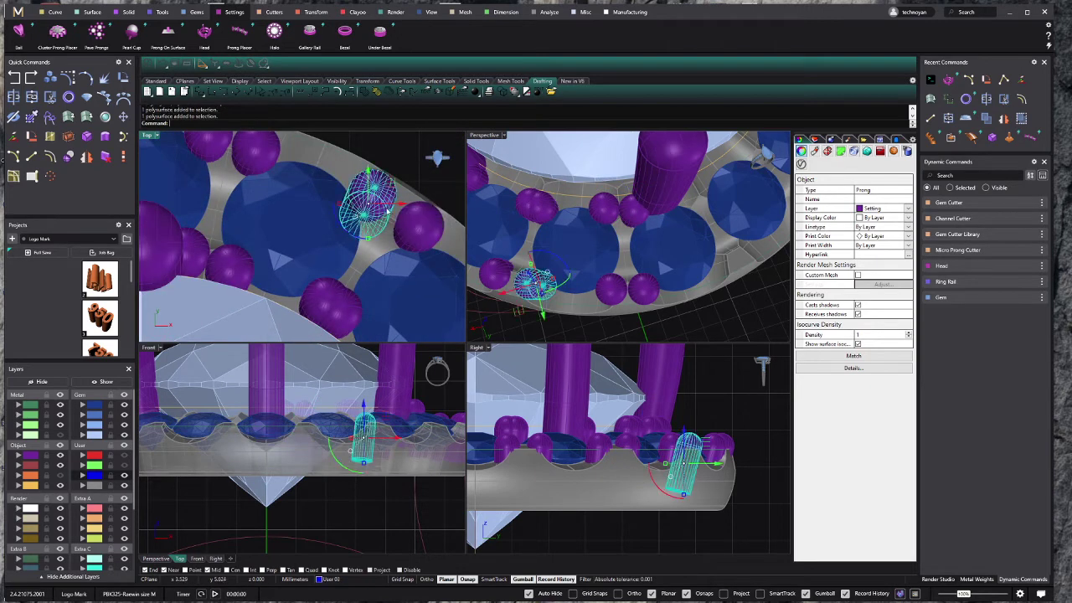
left_click_drag(385, 200, 378, 201)
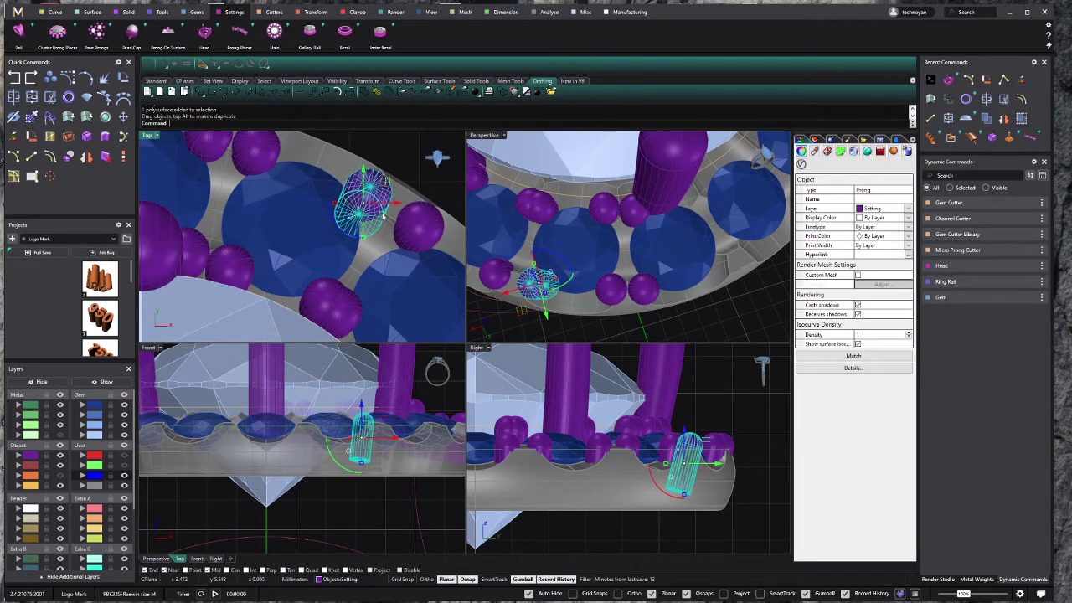
right_click_drag(403, 226, 326, 201)
key("Escape")
Step: Alt-drag a duplicate bead prong and place the copy between halo stones
left_click(381, 252)
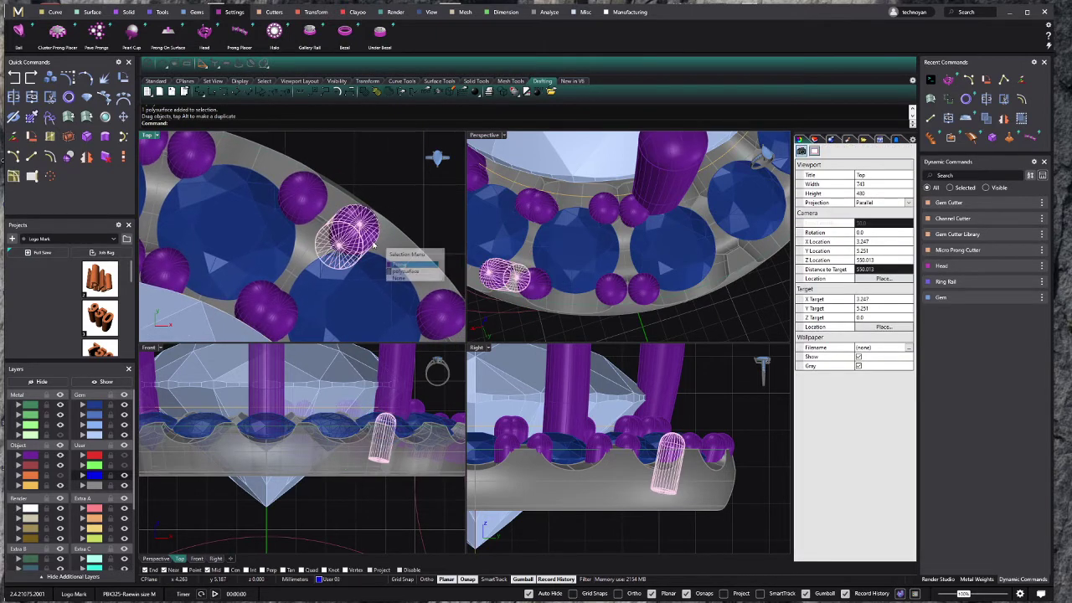
left_click(396, 257)
scroll(362, 245, "up", 3)
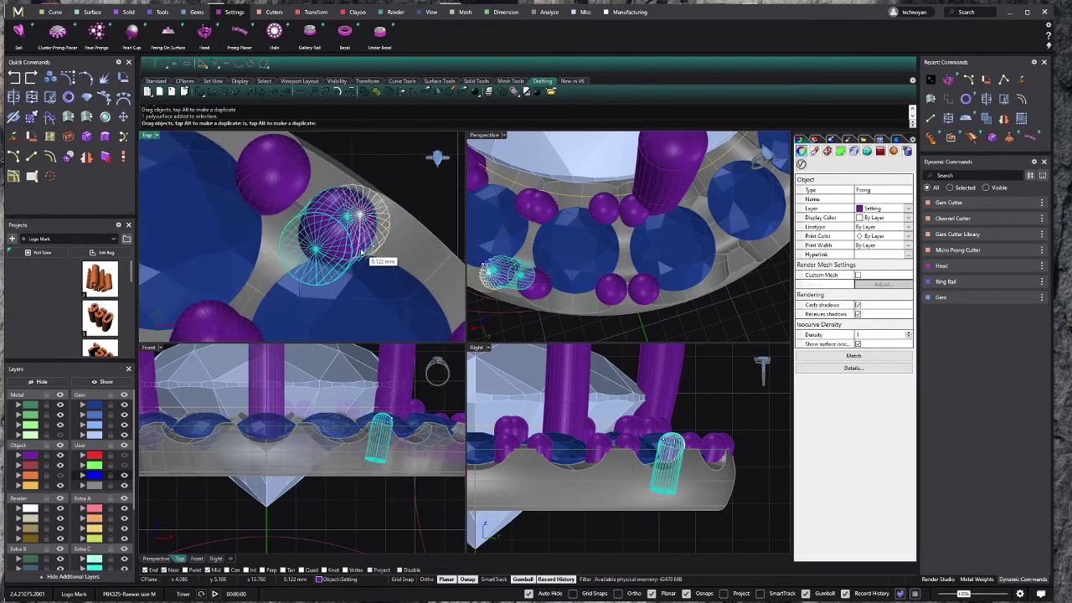
left_click(328, 209)
left_click_drag(326, 208, 300, 203)
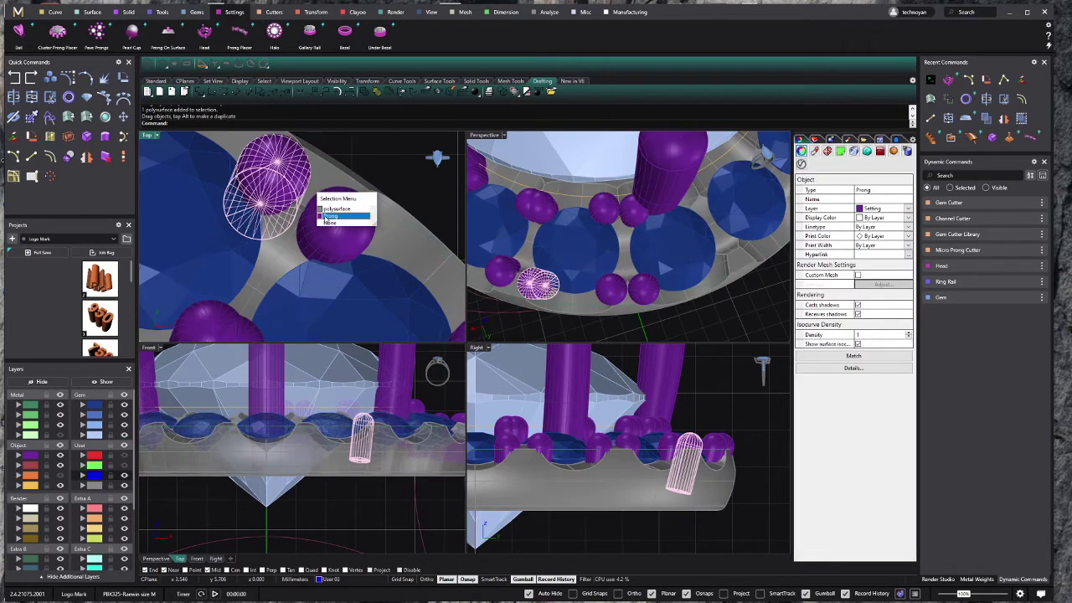
key("alt")
scroll(300, 204, "up", 2)
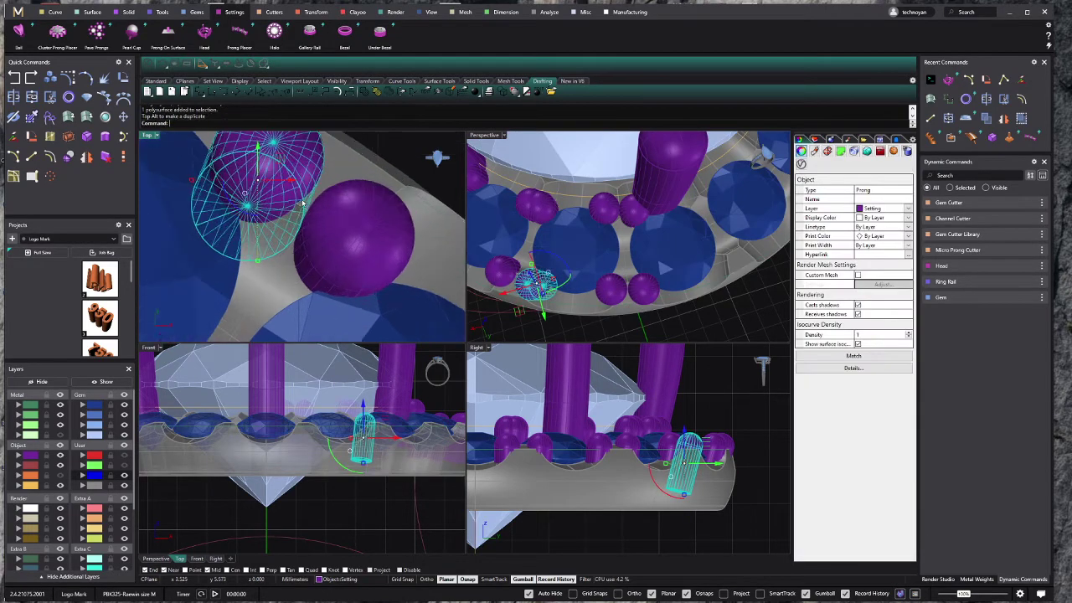
key("Escape")
left_click_drag(301, 212, 300, 209)
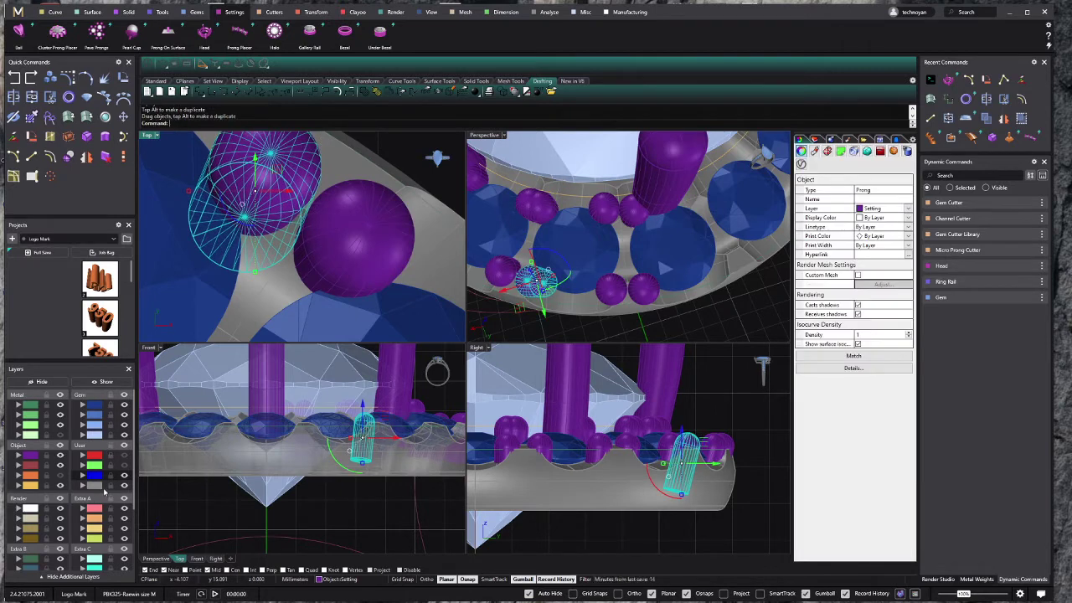
scroll(359, 161, "down", 3)
mouse_move(300, 164)
left_mouse_down()
mouse_move(261, 250)
mouse_move(250, 248)
mouse_move(277, 279)
left_mouse_up()
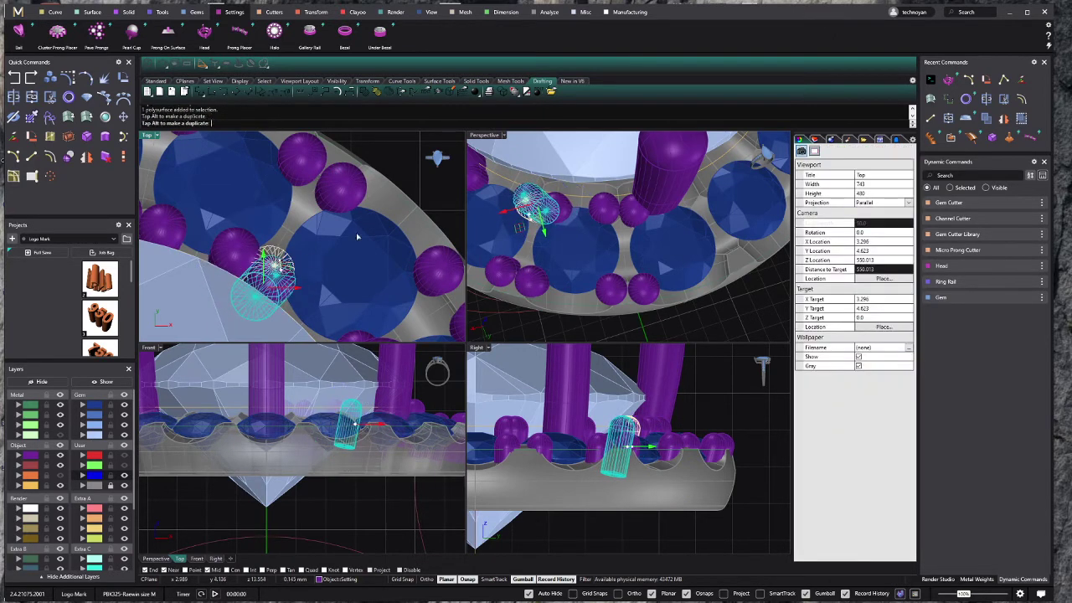
Step: Nudge a bead prong slightly between the stones in the perspective view
right_click_drag(603, 251, 711, 309)
left_click(712, 309)
scroll(711, 308, "up", 3)
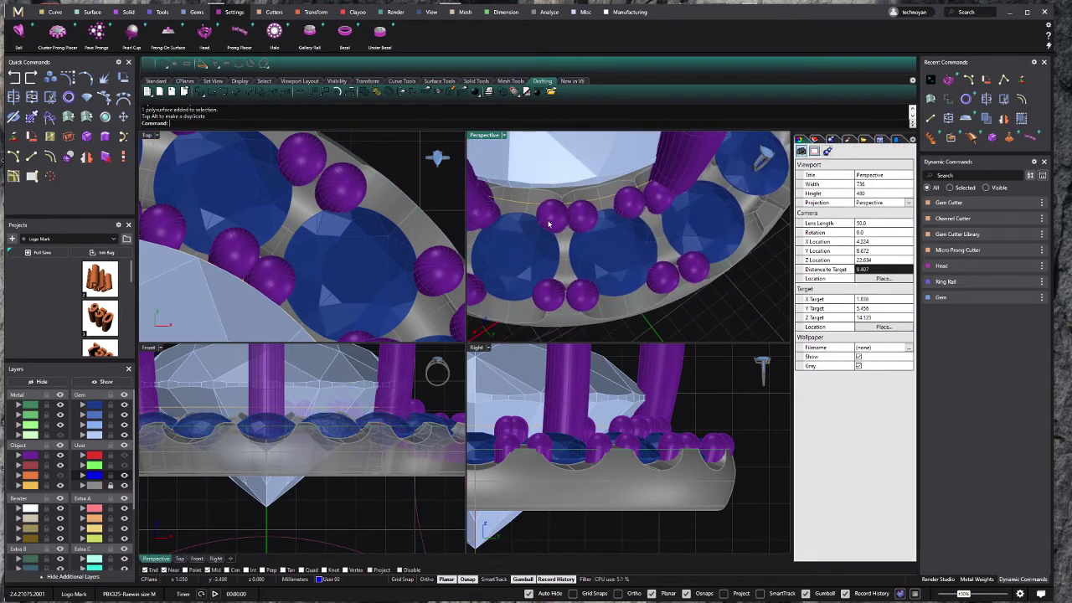
scroll(653, 252, "up", 3)
left_click(597, 205)
left_click(620, 226)
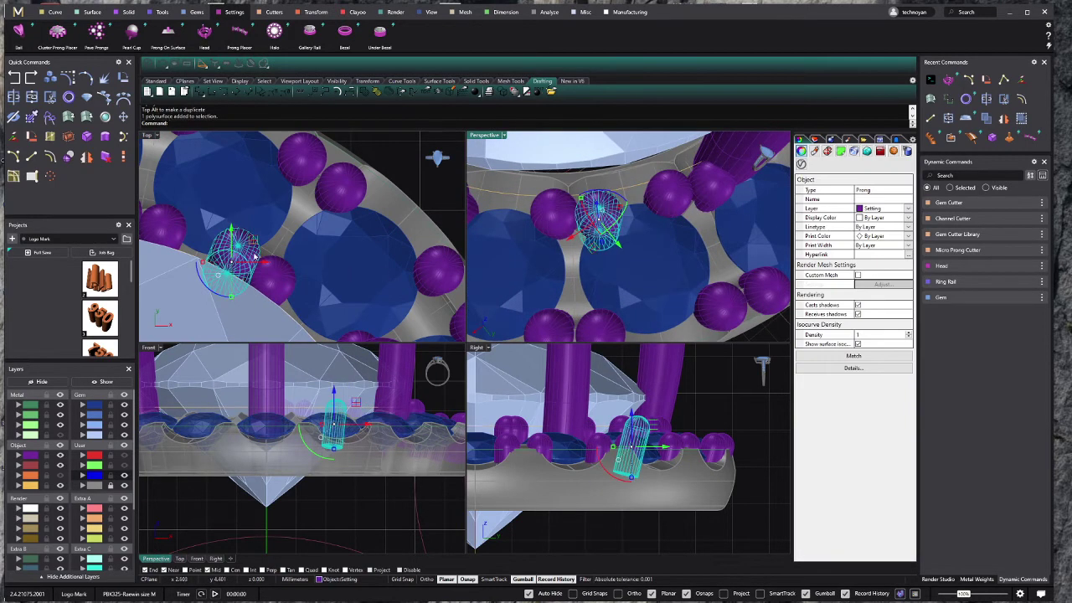
left_click_drag(616, 243, 567, 222)
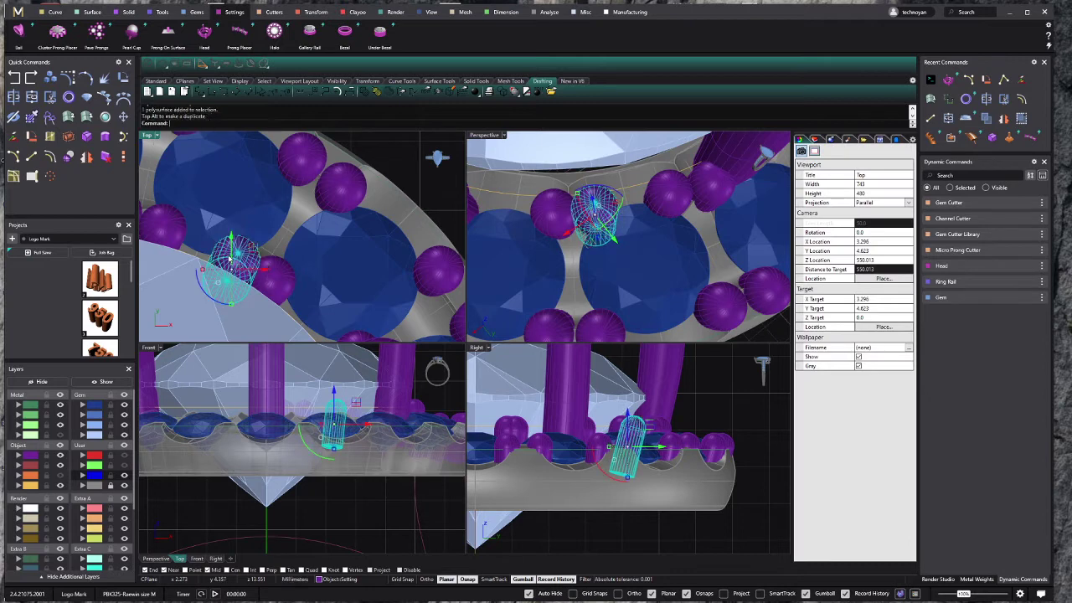
Step: Reposition a bead prong in the Top view, then delete the selected prong
left_click(640, 264)
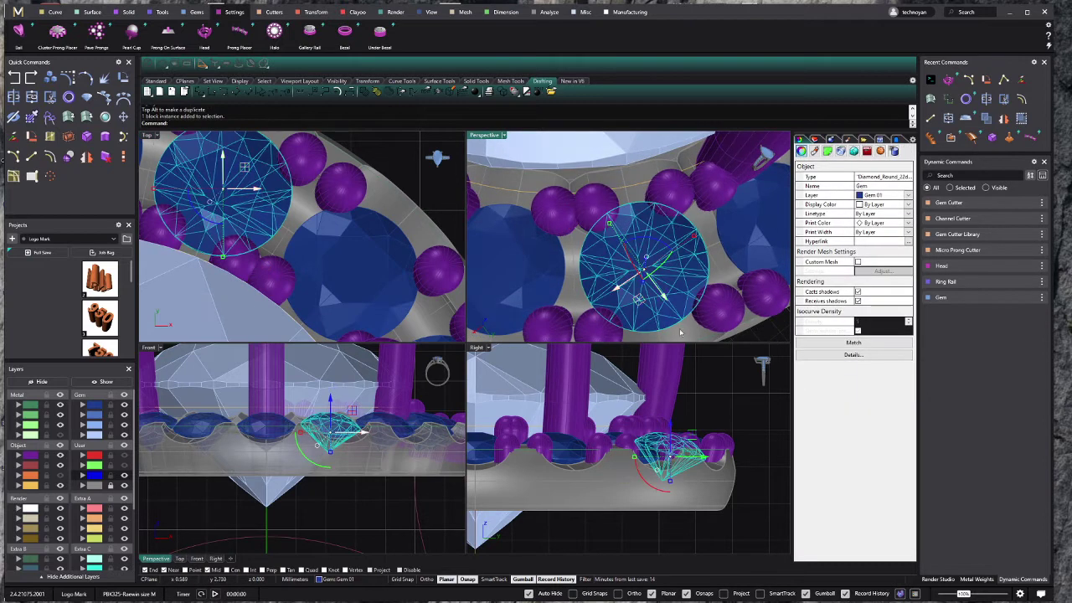
left_click(766, 338)
scroll(628, 235, "down", 3)
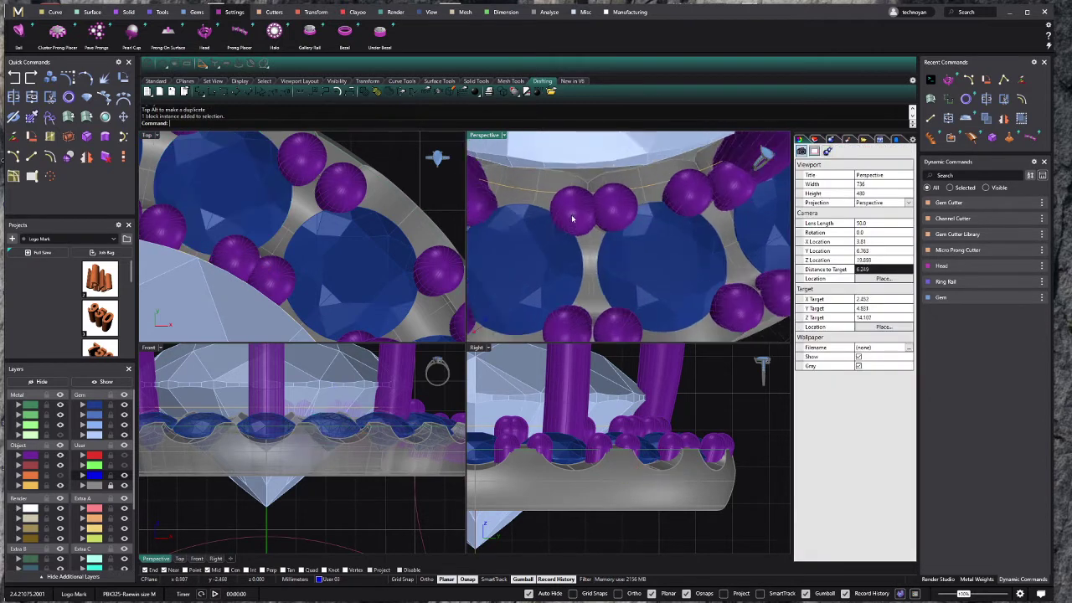
left_click(546, 228)
scroll(318, 234, "up", 3)
scroll(319, 235, "up", 2)
left_click_drag(270, 250, 276, 257)
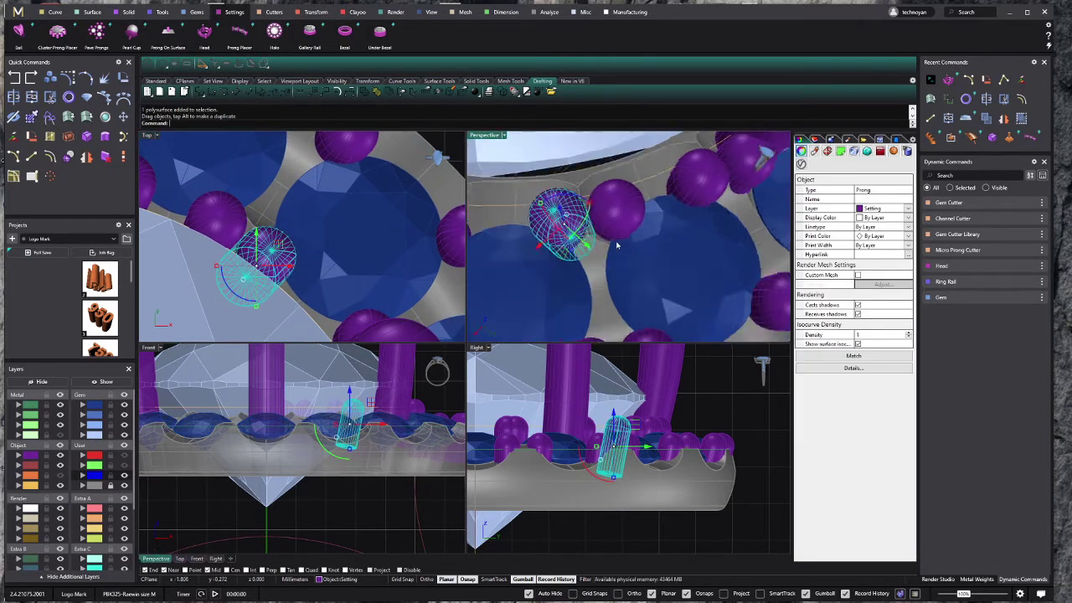
right_click_drag(603, 235, 670, 242)
key("Delete")
Step: Move another bead prong about 0.228 mm into its new spot along the halo
scroll(393, 225, "down", 3)
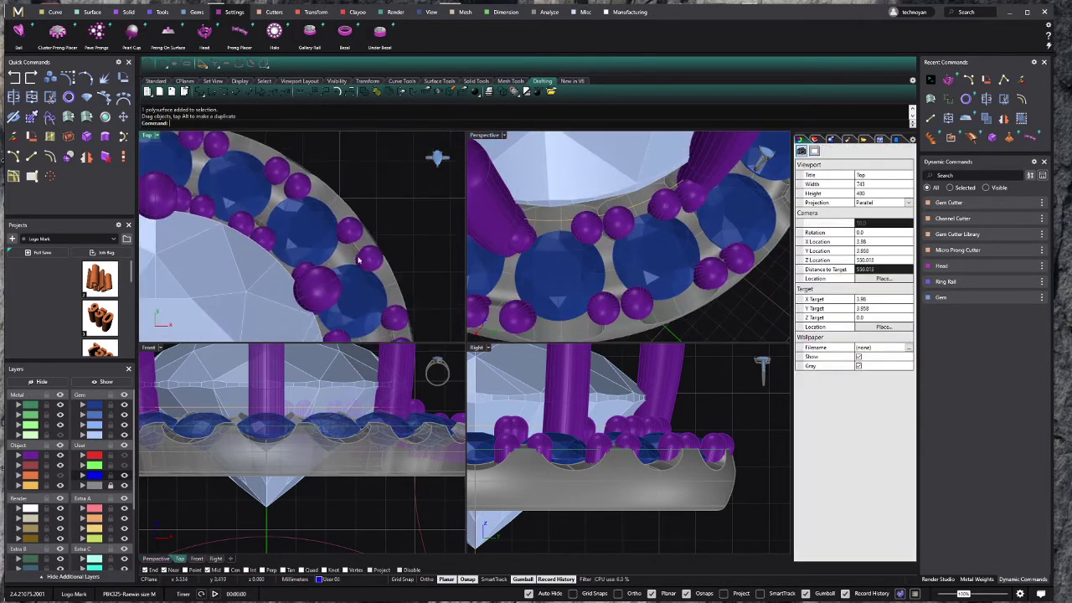
scroll(360, 235, "up", 2)
left_click(343, 225)
scroll(344, 226, "up", 2)
mouse_move(356, 243)
left_mouse_down()
mouse_move(412, 303)
mouse_move(377, 305)
left_mouse_up()
scroll(310, 211, "down", 2)
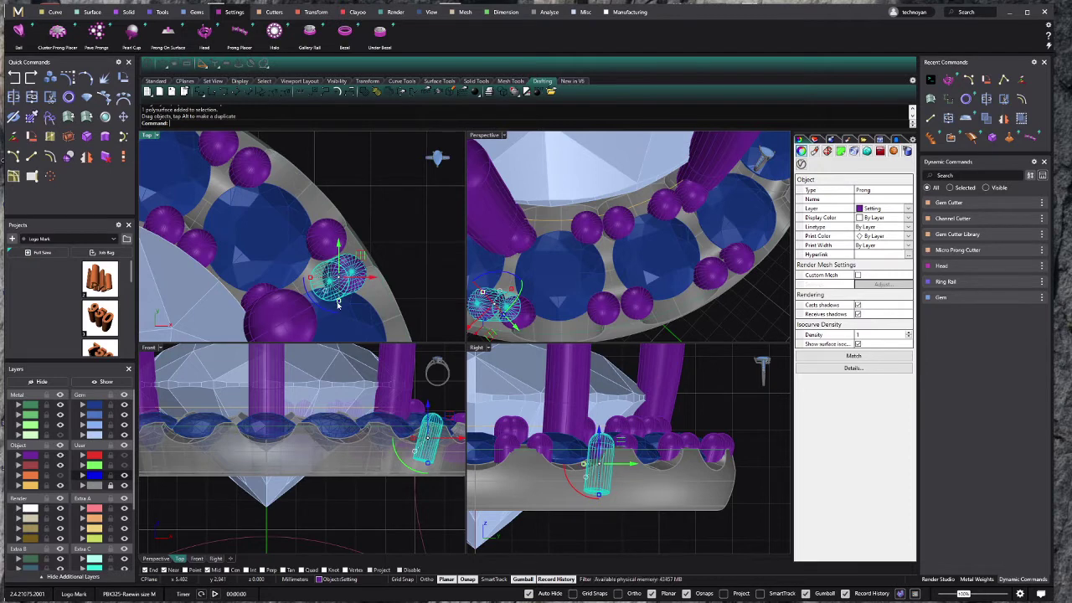
scroll(338, 304, "up", 2)
key("Escape")
Step: Select the grouped center-stone head prongs to bring back their Head settings
right_click_drag(599, 238, 536, 243)
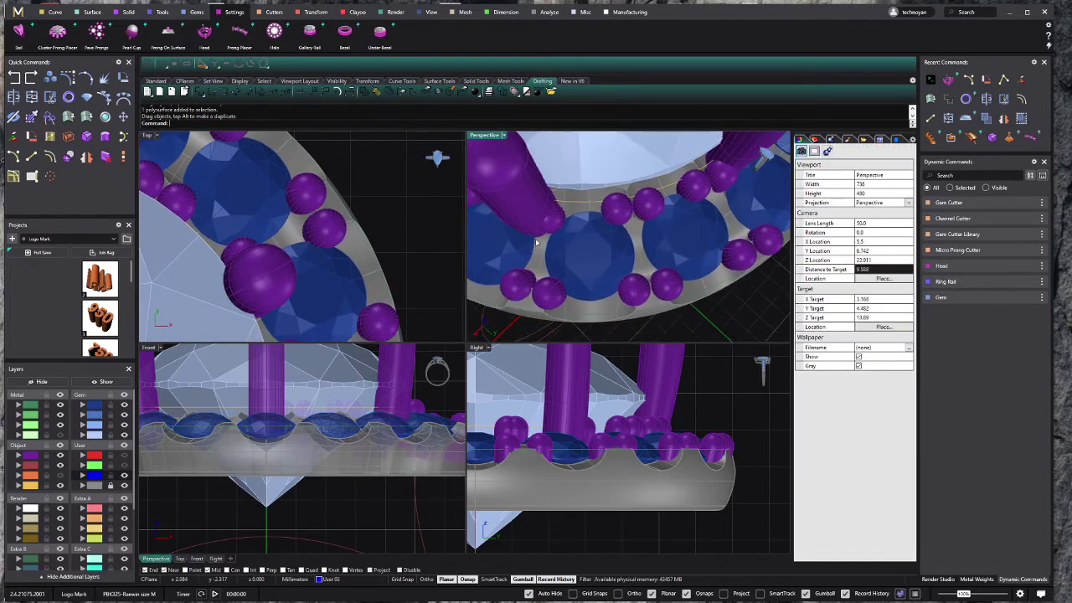
scroll(536, 243, "up", 3)
left_click(569, 236)
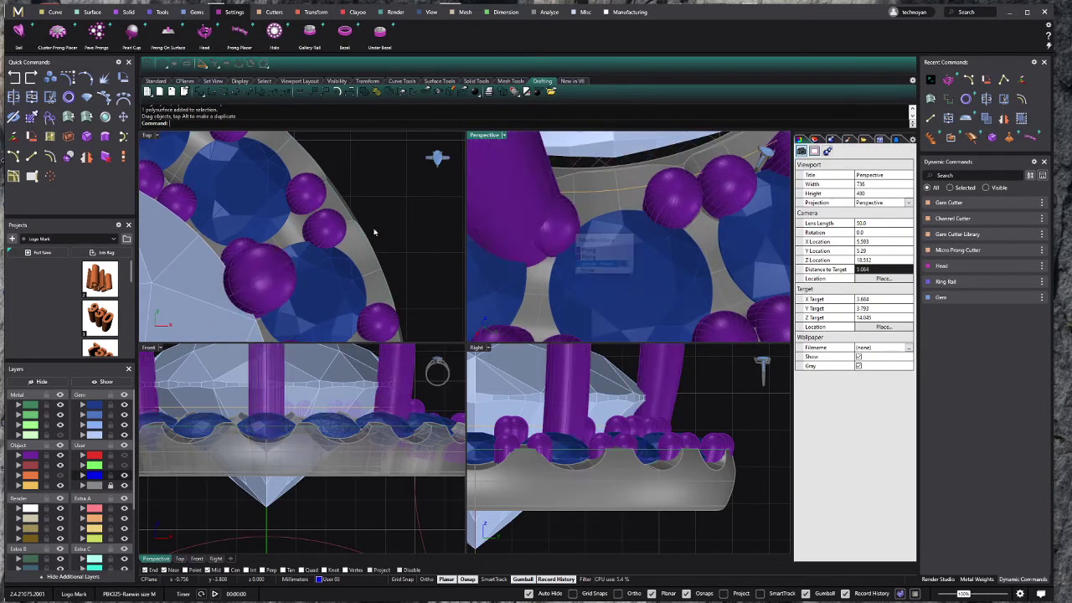
scroll(374, 232, "down", 2)
left_click(287, 262)
scroll(287, 262, "down", 2)
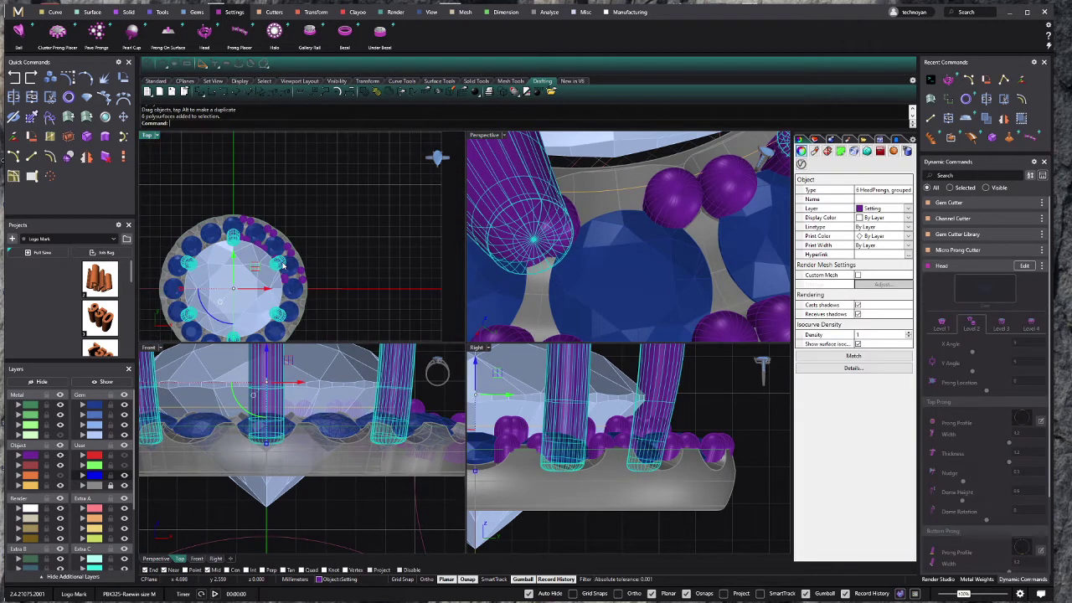
Step: Ungroup the head prongs and delete the unneeded copies
key("ctrl+shift+g")
left_click_drag(317, 198, 216, 281, "ctrl")
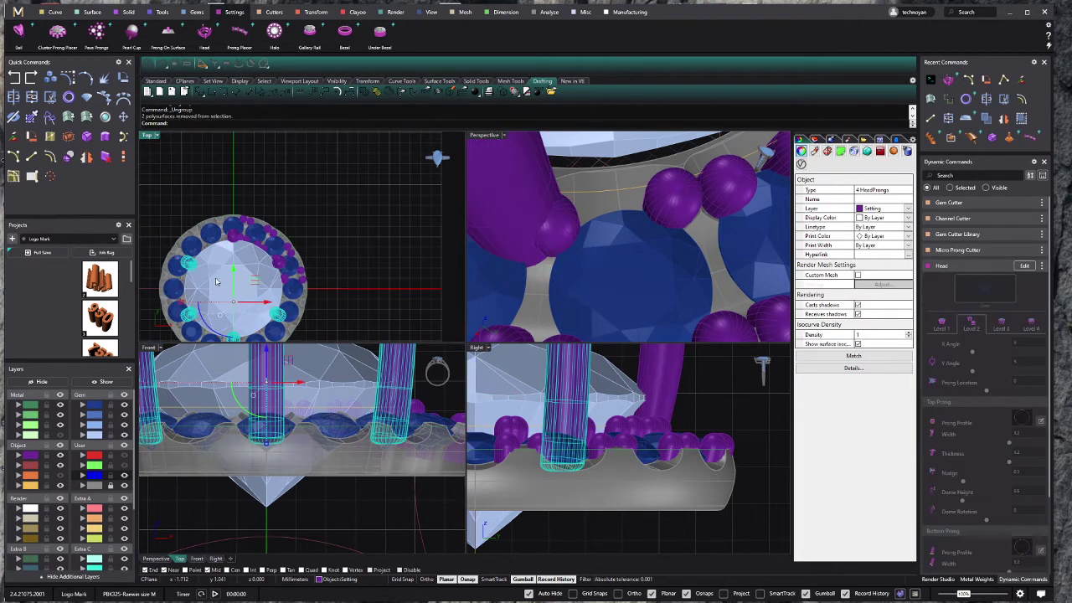
key("Delete")
key("ctrl+z")
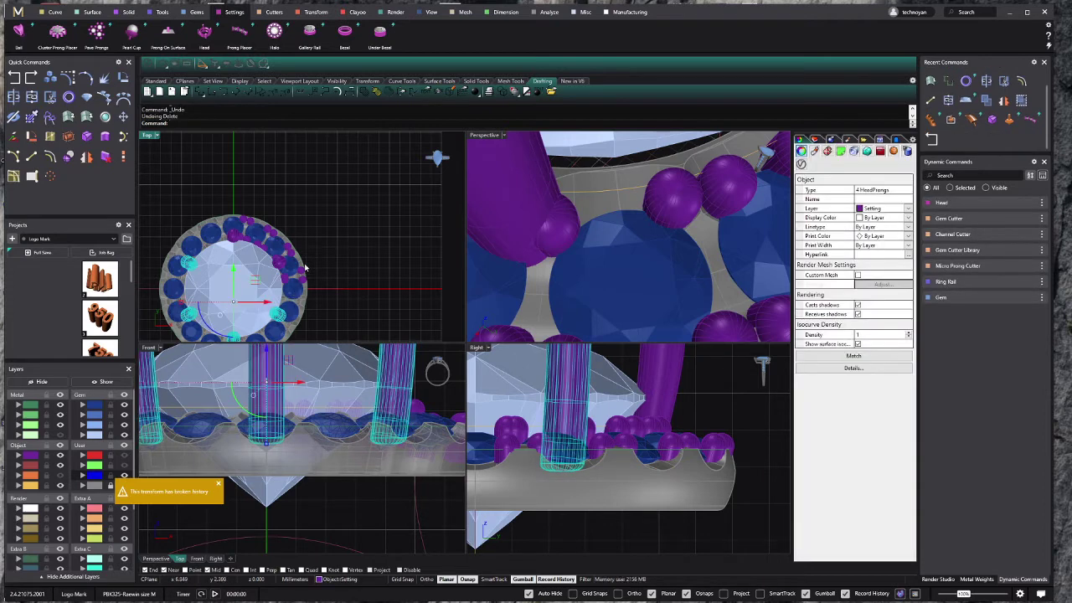
key("Delete")
Step: Rotate the remaining head prong around the ring centre (0) to a new angle
scroll(268, 277, "up", 3)
left_click(264, 272)
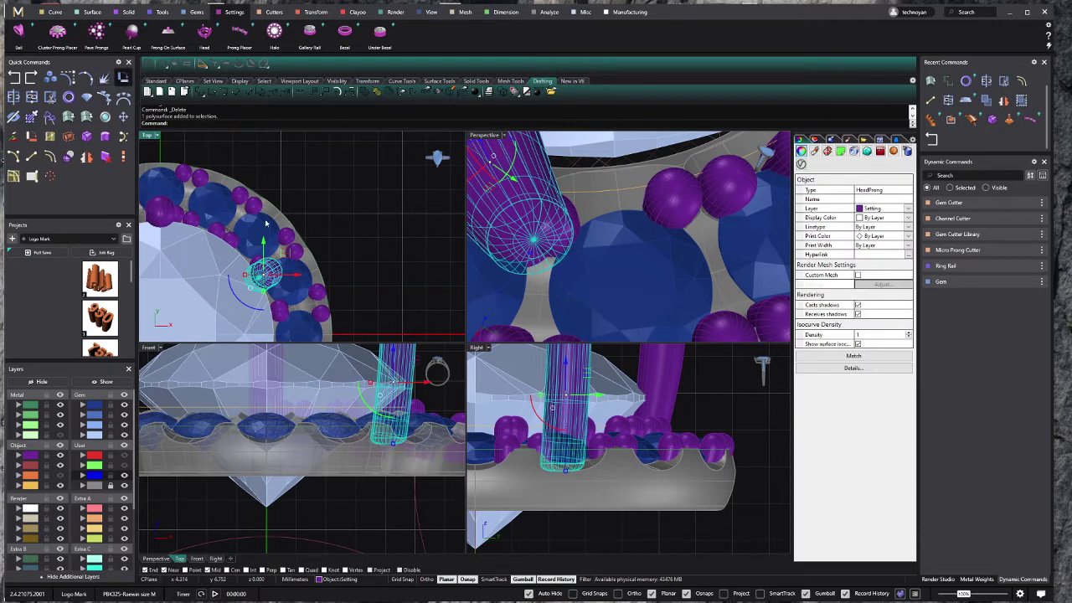
left_click(123, 77)
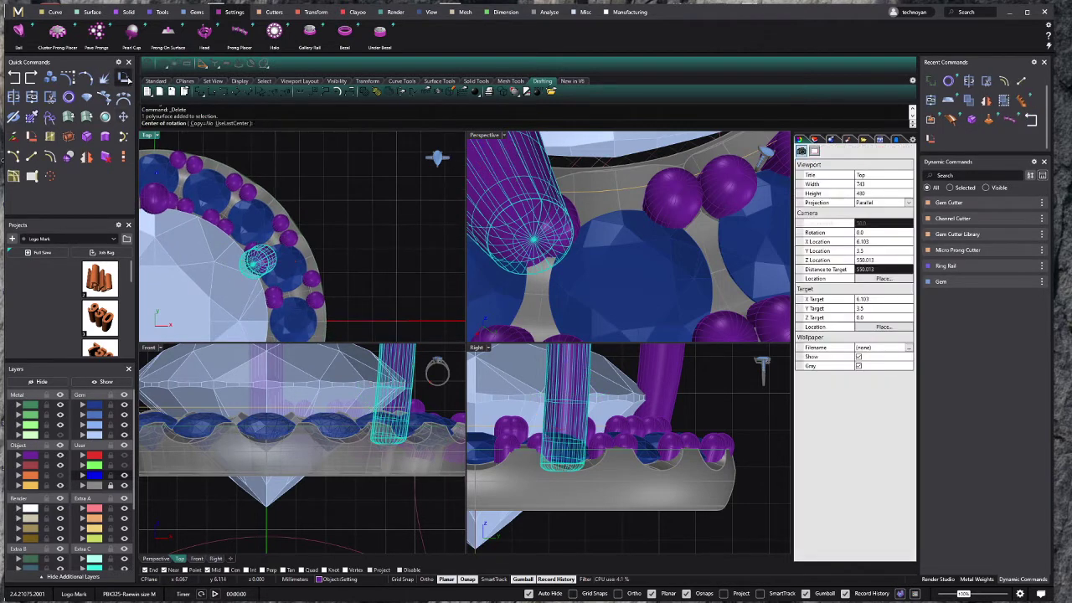
type("0")
key("Return")
left_click(414, 168)
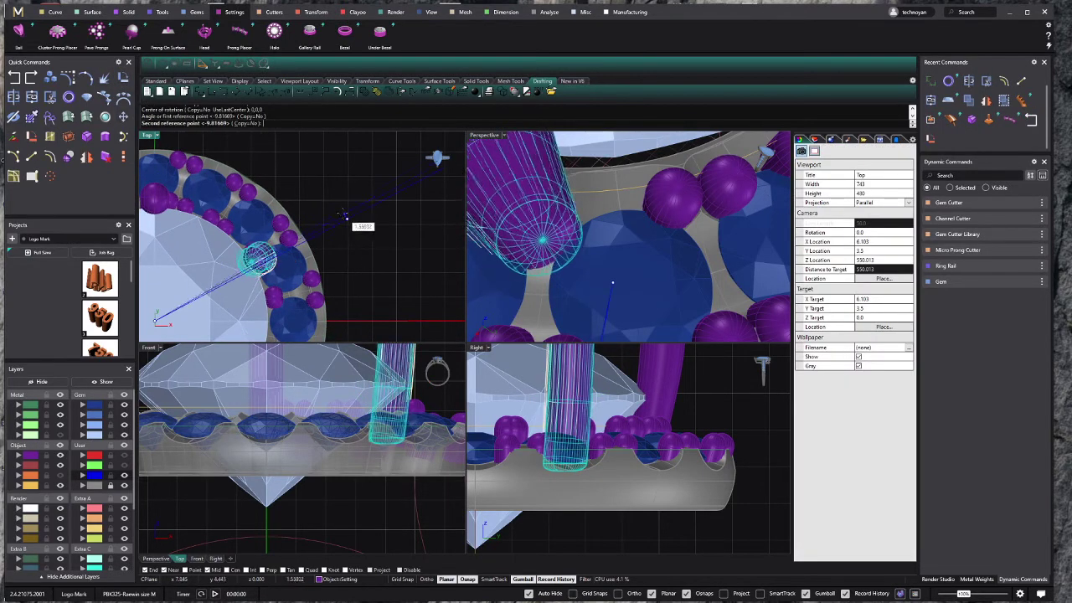
left_click(341, 211)
key("Escape")
Step: Delete the extra overlapping prong in the Perspective view
scroll(376, 208, "down", 5)
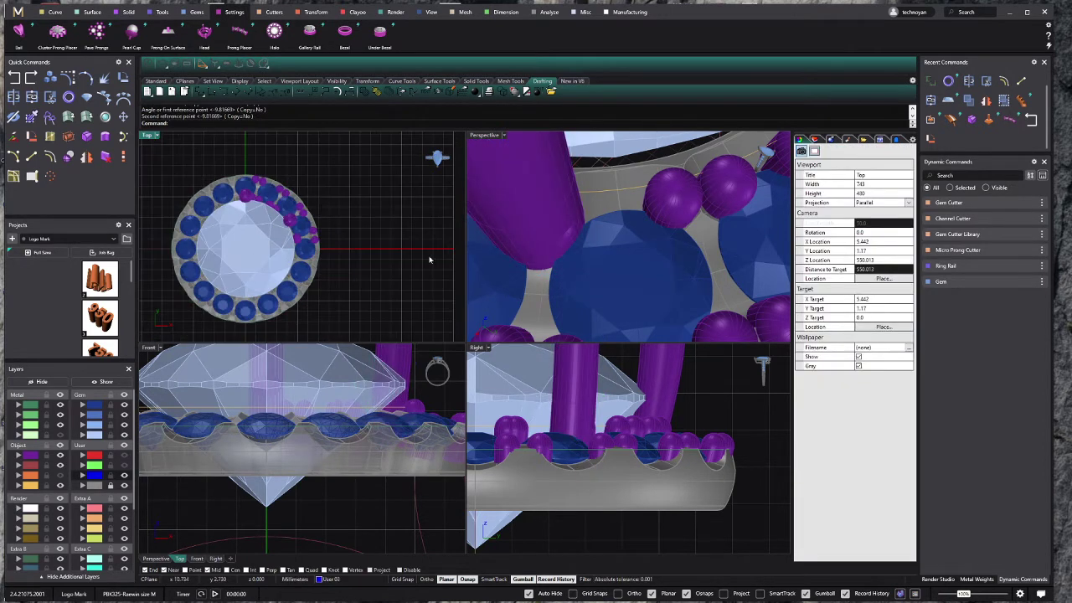
scroll(650, 230, "down", 2)
scroll(634, 237, "down", 1)
scroll(586, 245, "down", 1)
left_click(570, 245)
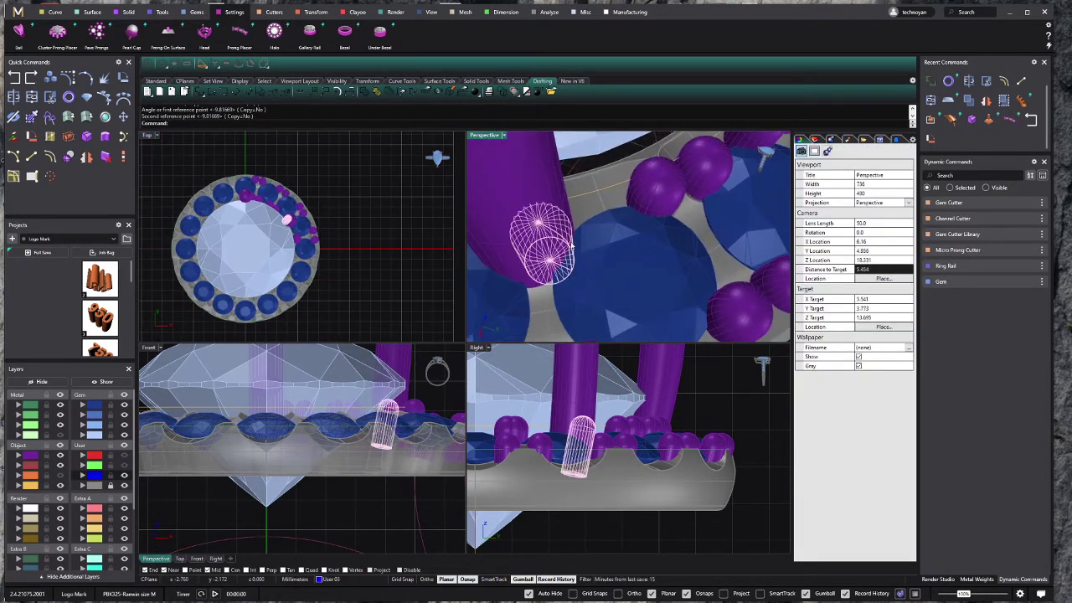
left_click(591, 266)
key("Delete")
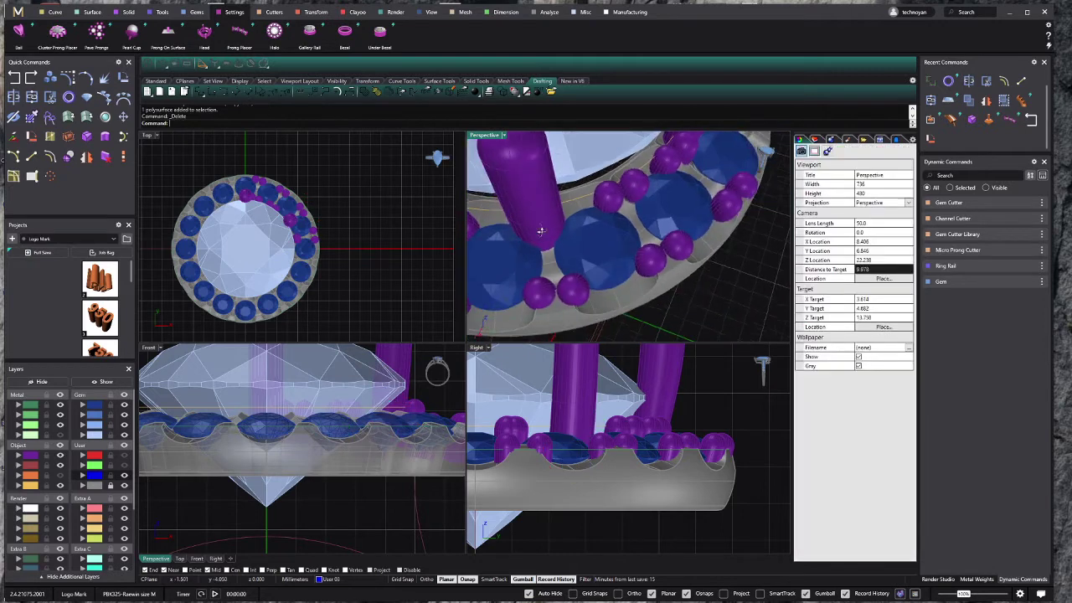
Step: Rotate the head prong about 2.73° around the ring centre, then zoom in on the halo
right_click_drag(590, 266, 553, 245)
left_click(553, 246)
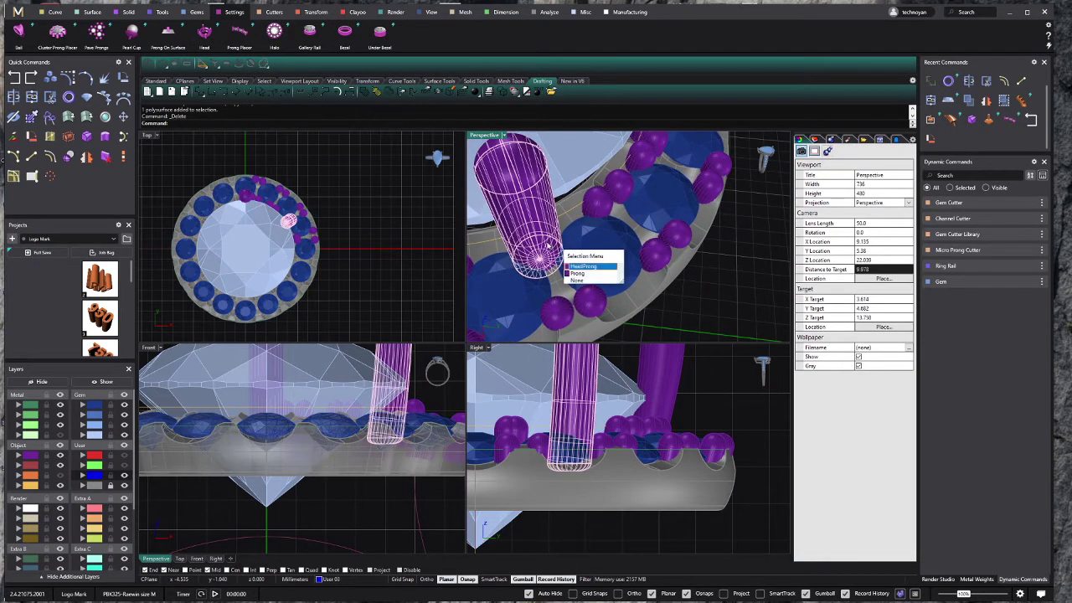
left_click(584, 266)
right_click(289, 223)
type("0")
key("Return")
scroll(289, 223, "up", 3)
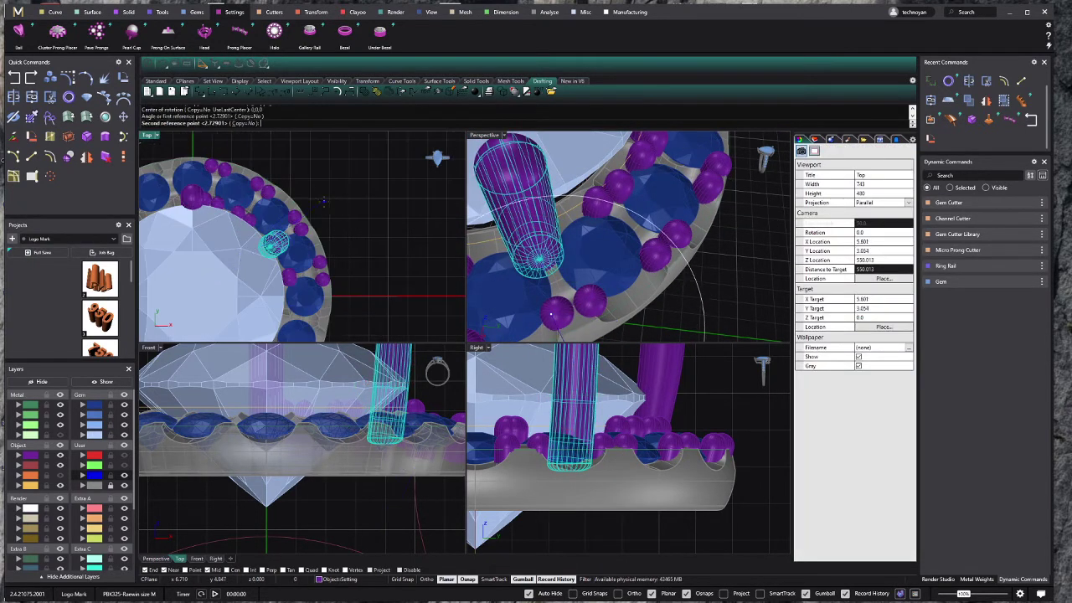
left_click(289, 226)
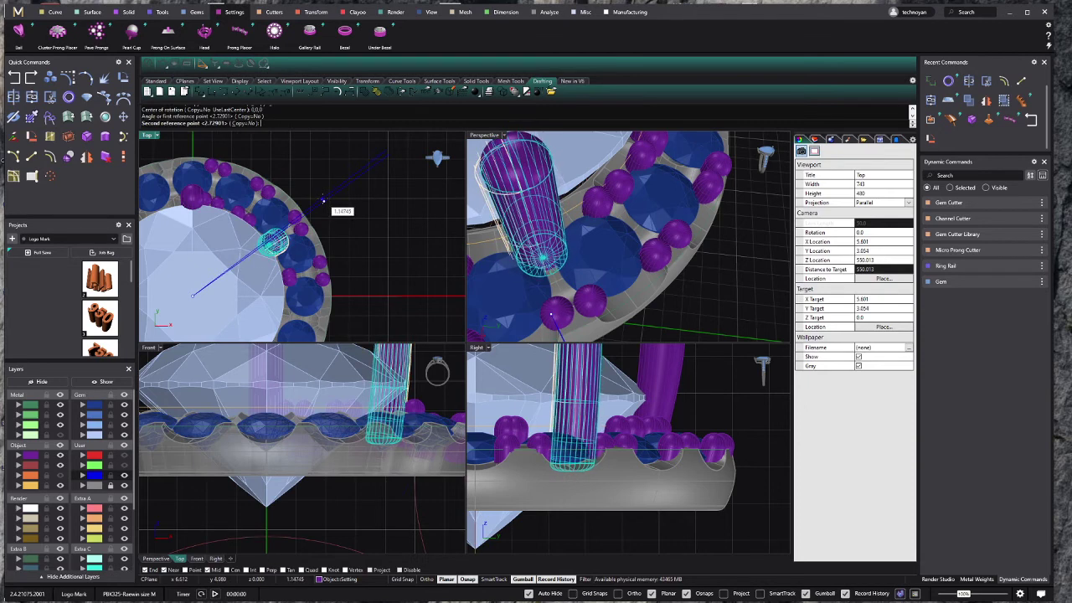
left_click(324, 201)
scroll(327, 206, "down", 3)
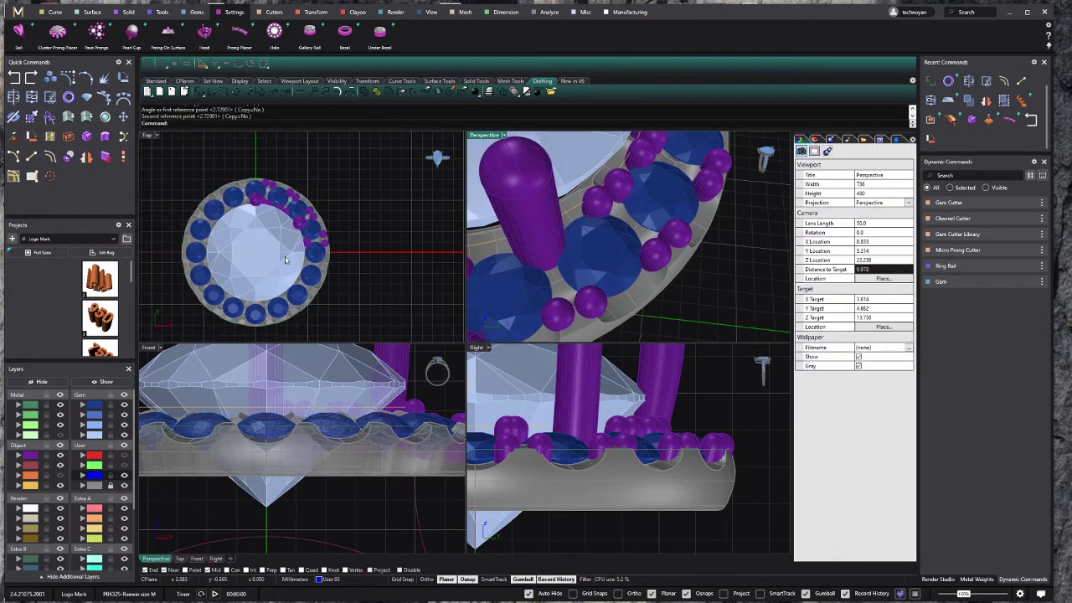
scroll(298, 226, "up", 1)
scroll(297, 228, "up", 2)
scroll(293, 227, "up", 2)
Step: Drag the bead prong down-left toward the gap between halo stones
scroll(280, 233, "up", 2)
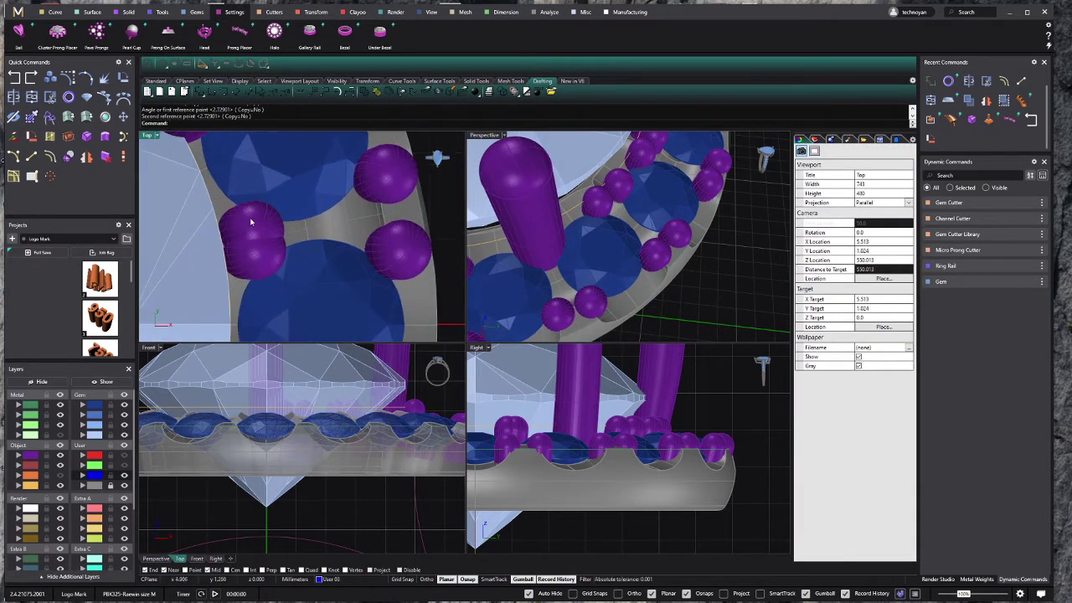
left_click(273, 235)
mouse_move(277, 232)
left_mouse_down()
mouse_move(266, 273)
mouse_move(270, 235)
mouse_move(247, 233)
left_mouse_up()
scroll(670, 261, "down", 3)
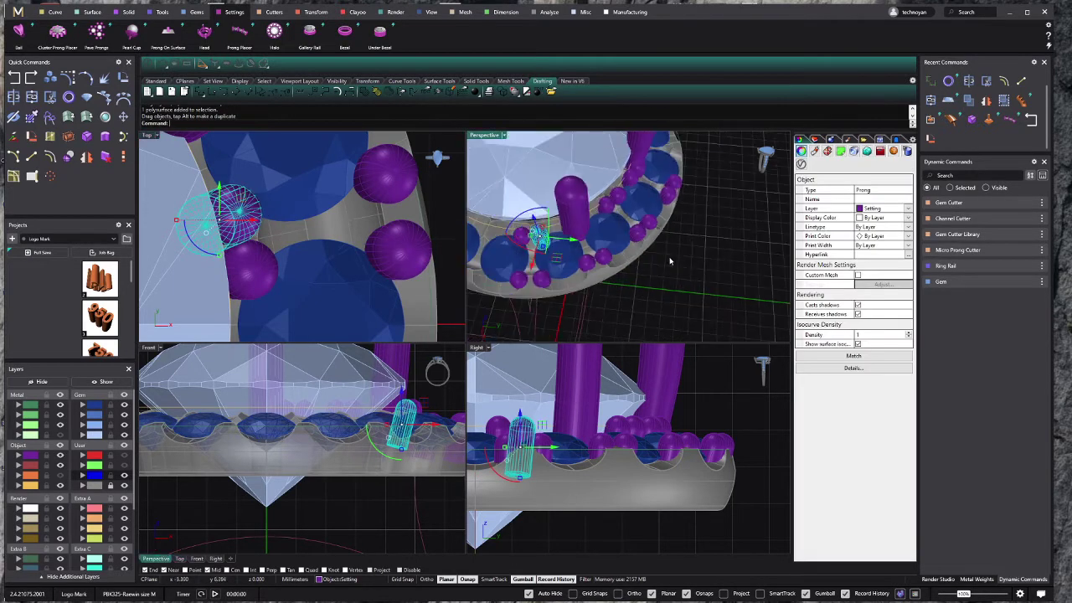
left_click(670, 262)
Step: Fine-tune the prong's position, finishing with a 0.352 mm nudge, then select the placed prongs
scroll(670, 261, "up", 3)
right_click_drag(586, 268, 530, 274)
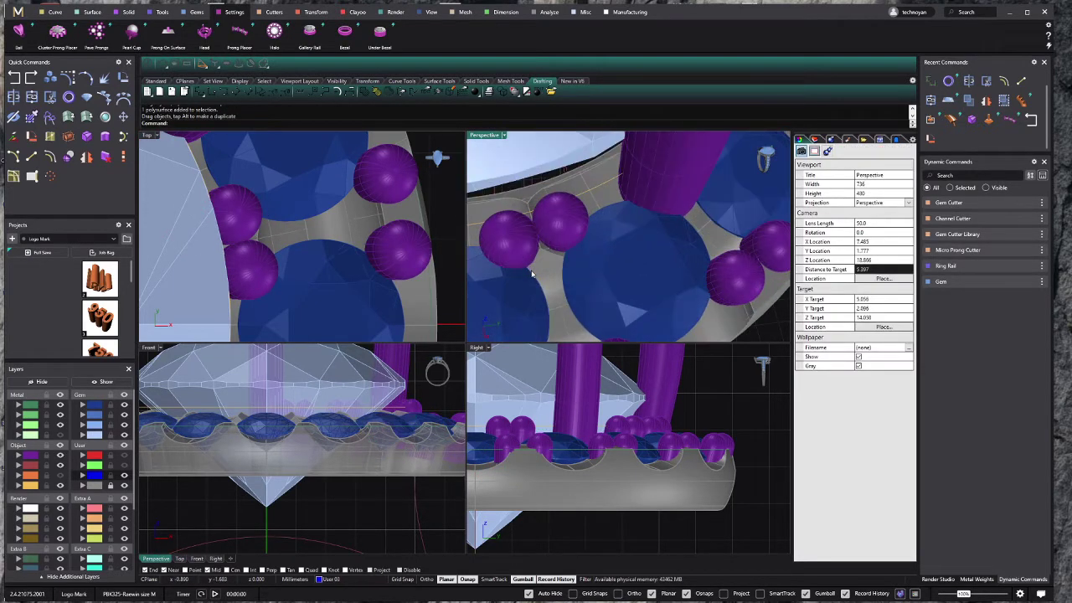
scroll(274, 260, "up", 1)
left_click_drag(273, 225, 262, 227)
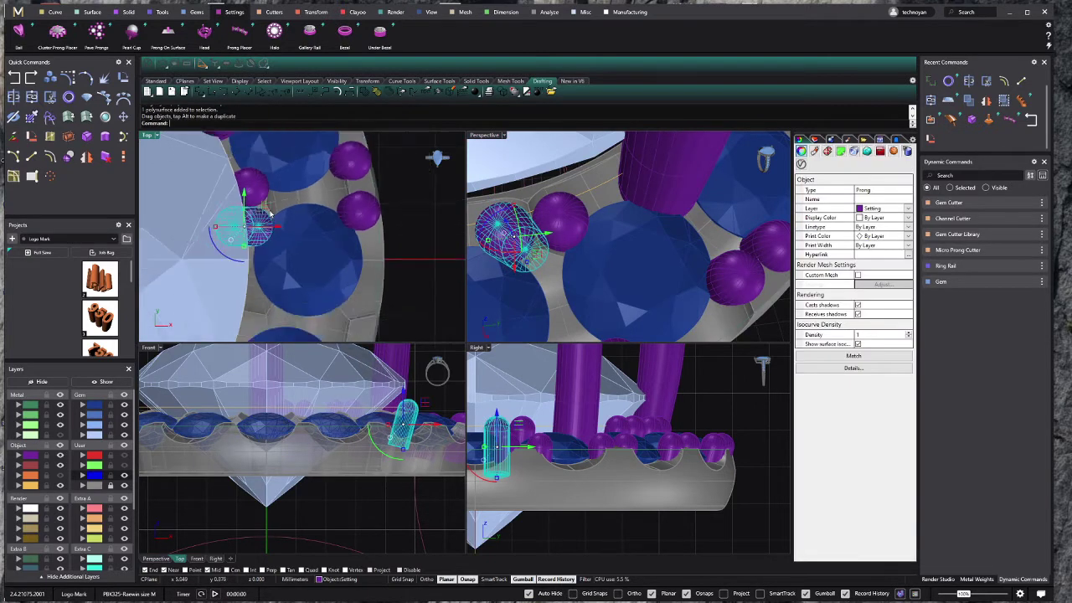
scroll(262, 228, "down", 2)
scroll(292, 197, "up", 2)
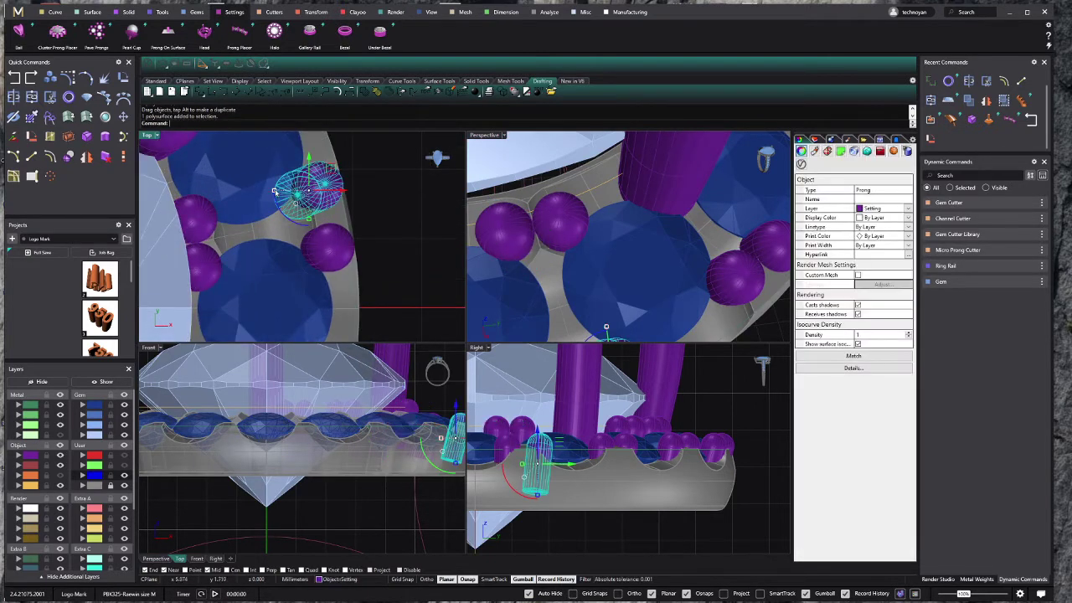
mouse_move(274, 191)
left_mouse_down()
mouse_move(324, 216)
mouse_move(338, 261)
left_mouse_up()
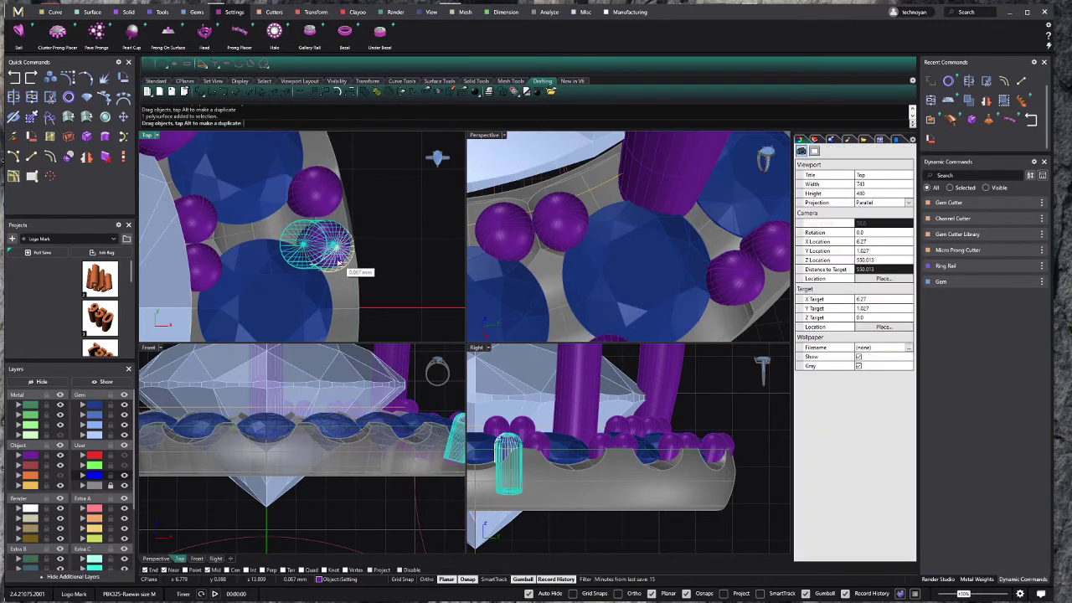
left_click_drag(280, 245, 285, 243)
scroll(370, 202, "down", 2)
left_click(371, 202)
scroll(370, 202, "down", 3)
scroll(360, 217, "down", 1)
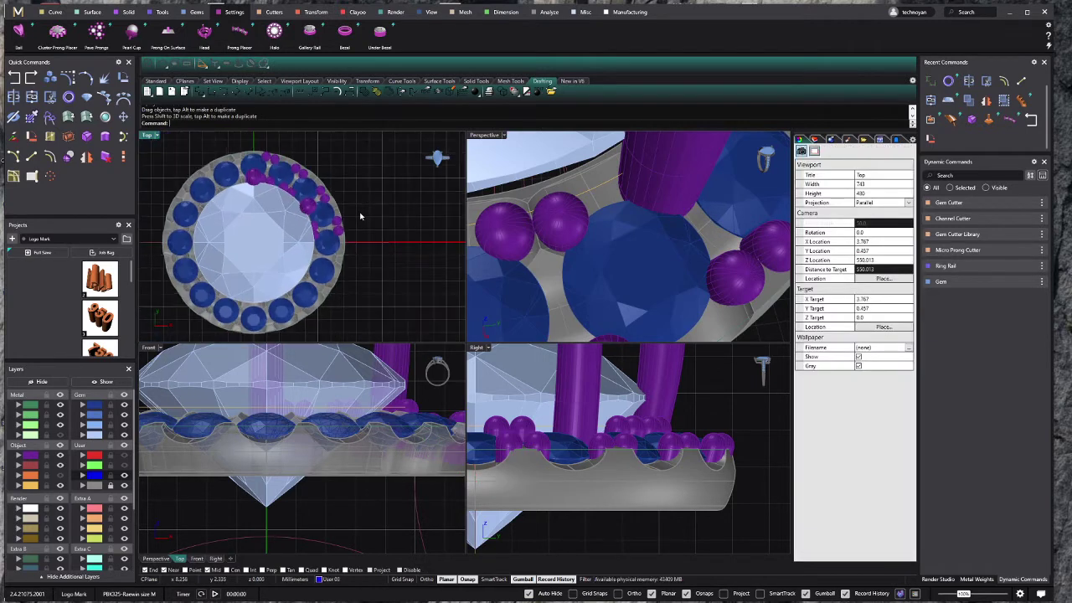
left_click(29, 458)
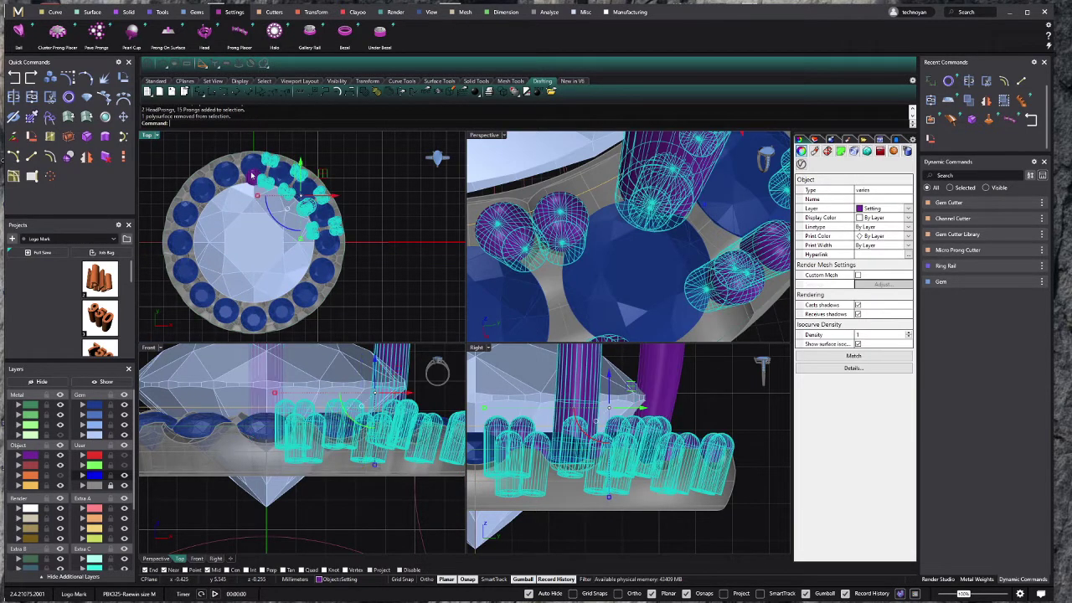
Step: Mirror the prongs twice about plane origin 0,0,0 to fill the halo
scroll(244, 229, "down", 1)
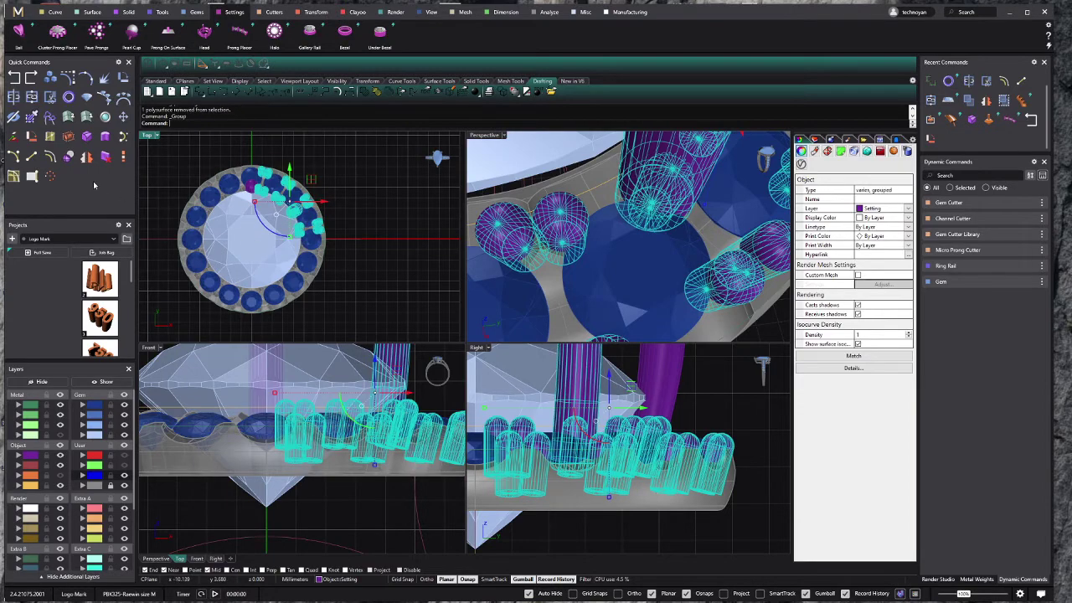
left_click(87, 156)
type("0,0,0")
key("Return")
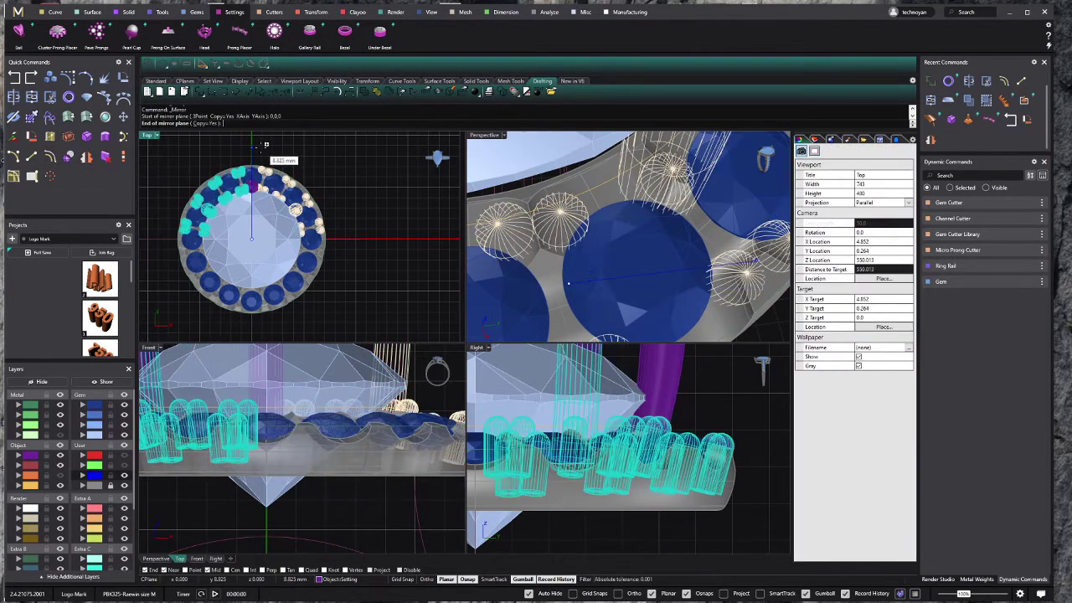
left_click(281, 156)
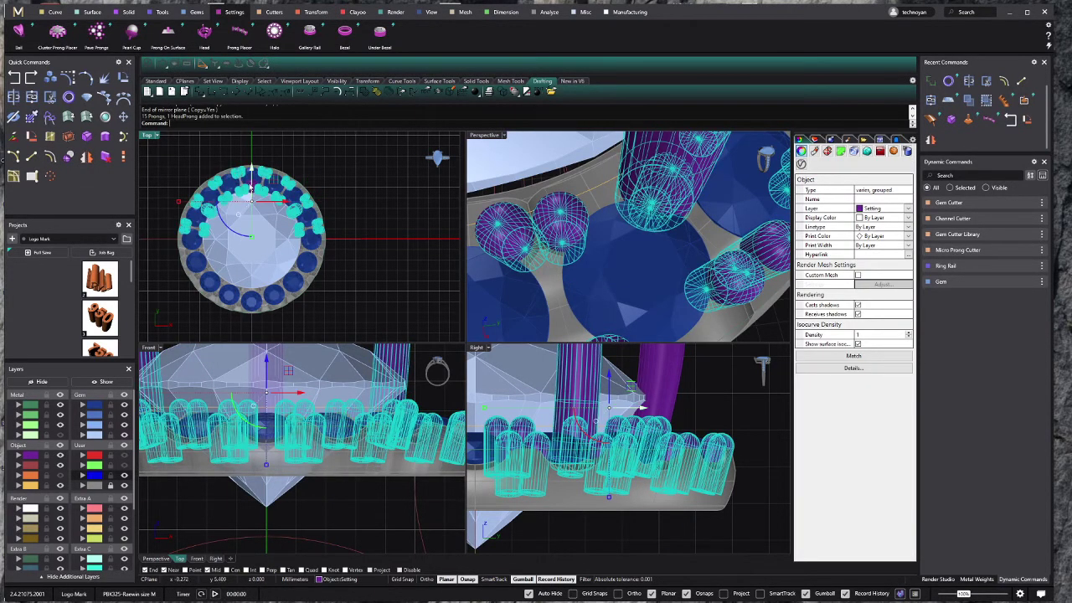
left_click(248, 200, "shift")
left_click(87, 157)
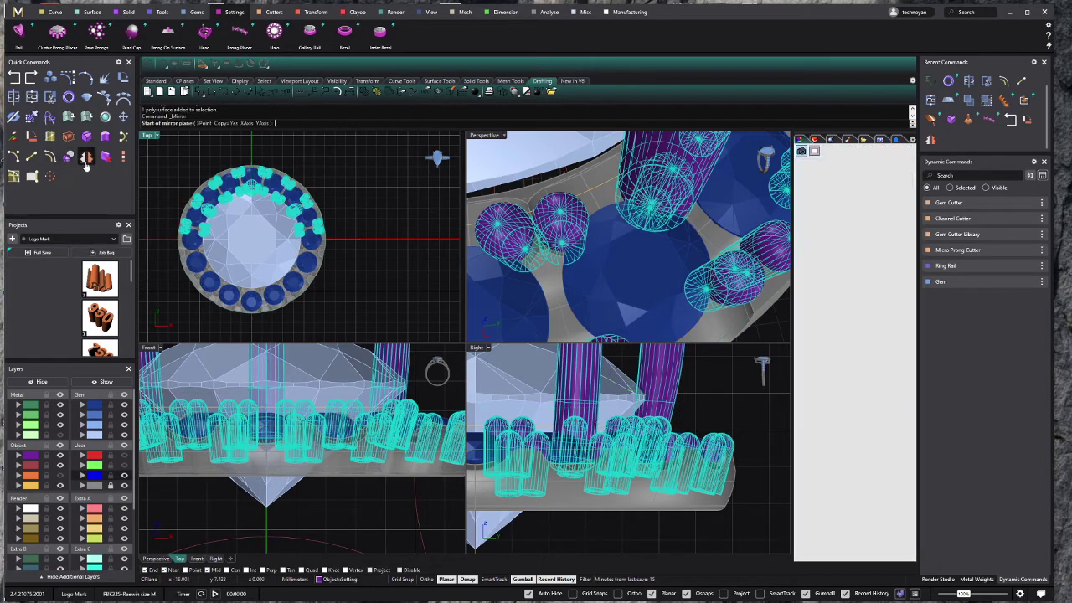
left_click(379, 241)
key("Escape")
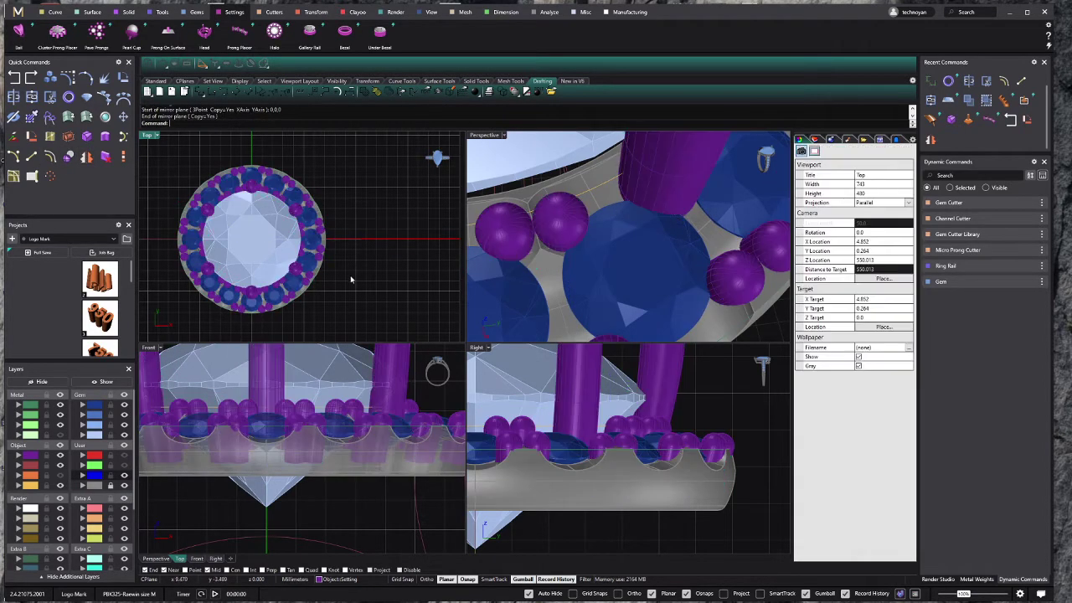
Step: Move all 66 prongs from the Setting layer to the User 04 layer
scroll(335, 243, "down", 3)
mouse_move(669, 238)
right_mouse_down()
mouse_move(630, 263)
mouse_move(590, 187)
right_mouse_up()
scroll(630, 263, "down", 5)
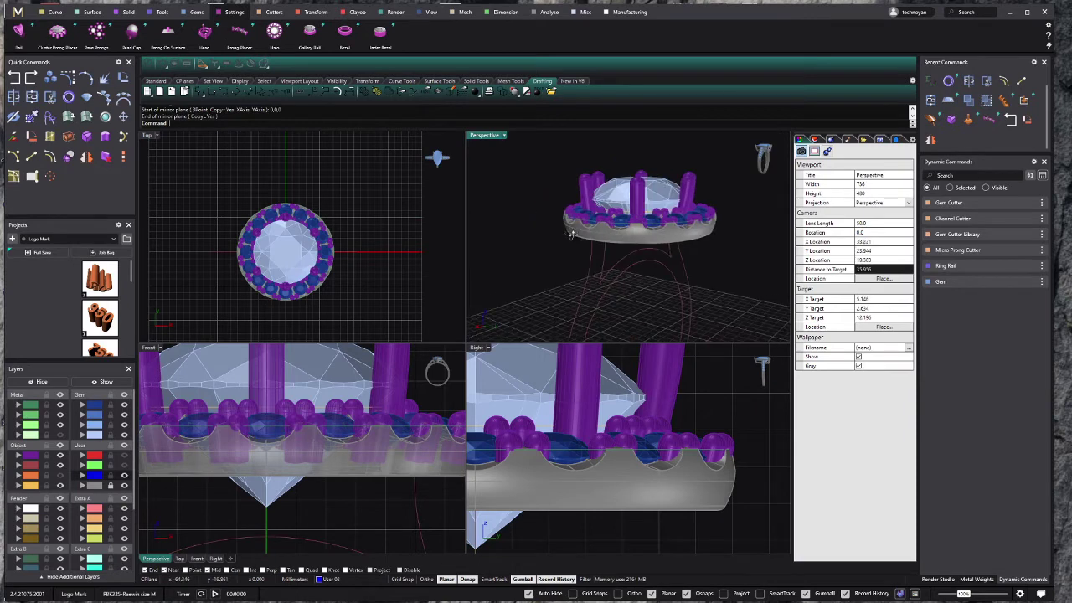
scroll(255, 479, "down", 5)
scroll(362, 450, "up", 3)
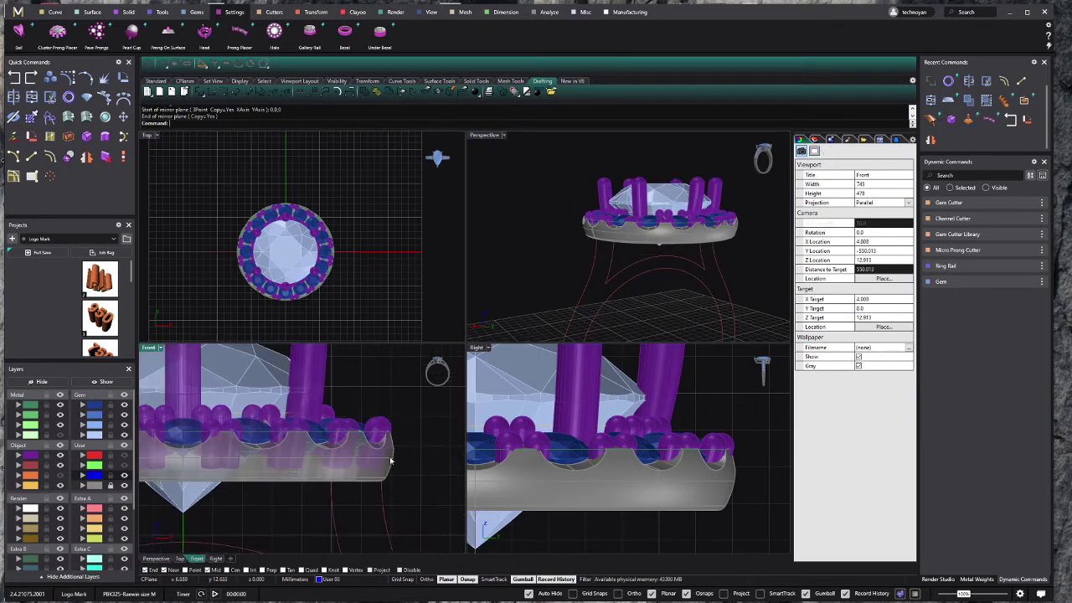
left_click(33, 457)
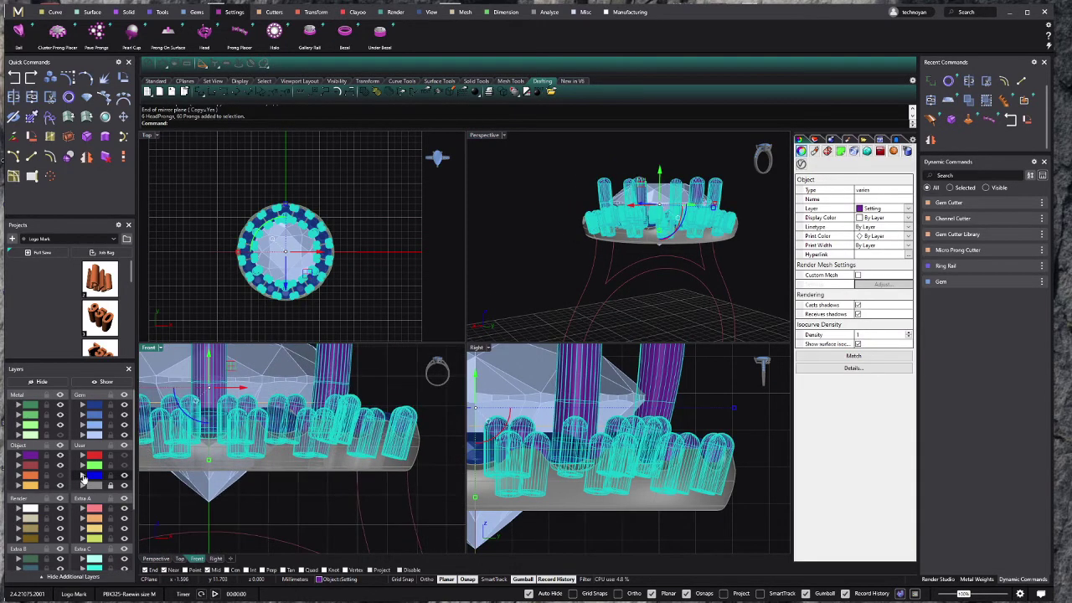
left_click(84, 486)
Step: Save the ring file with Ctrl+S
scroll(271, 488, "down", 5)
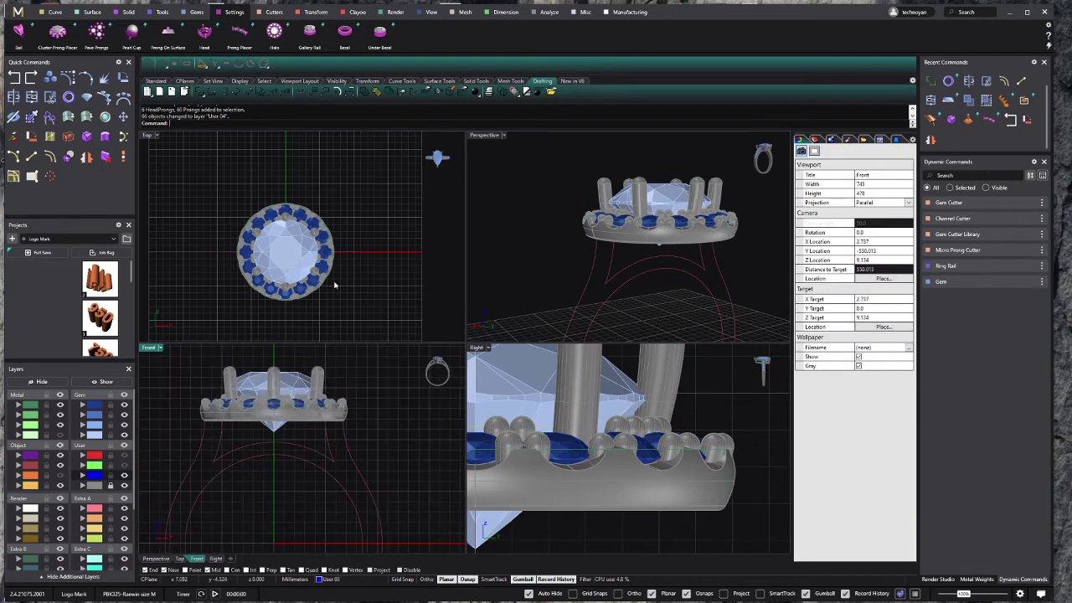
scroll(335, 287, "up", 1)
key("ctrl+s")
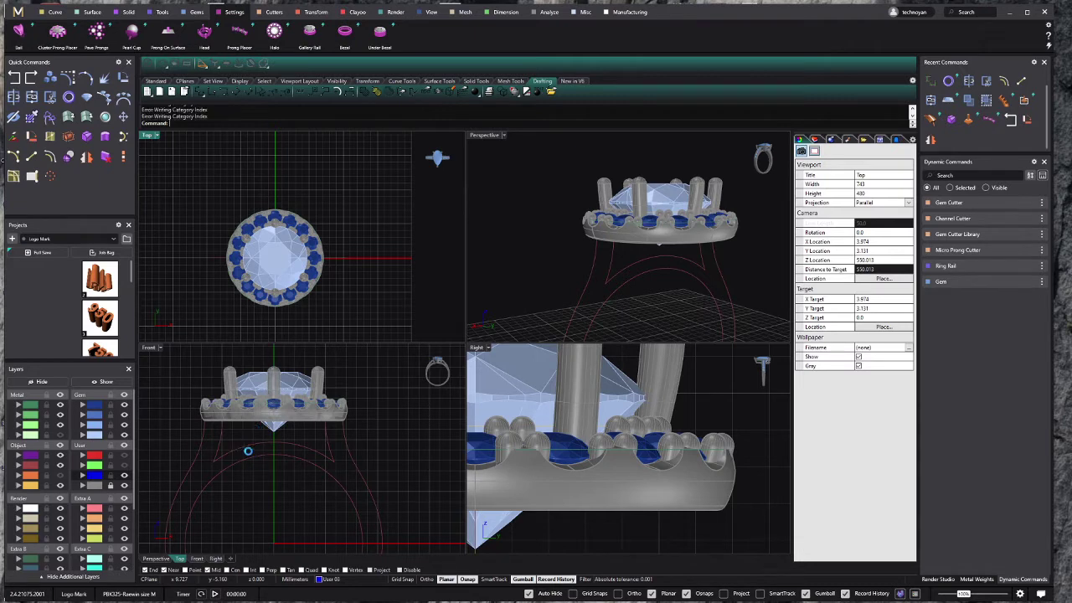
scroll(276, 512, "down", 2)
scroll(276, 512, "down", 2)
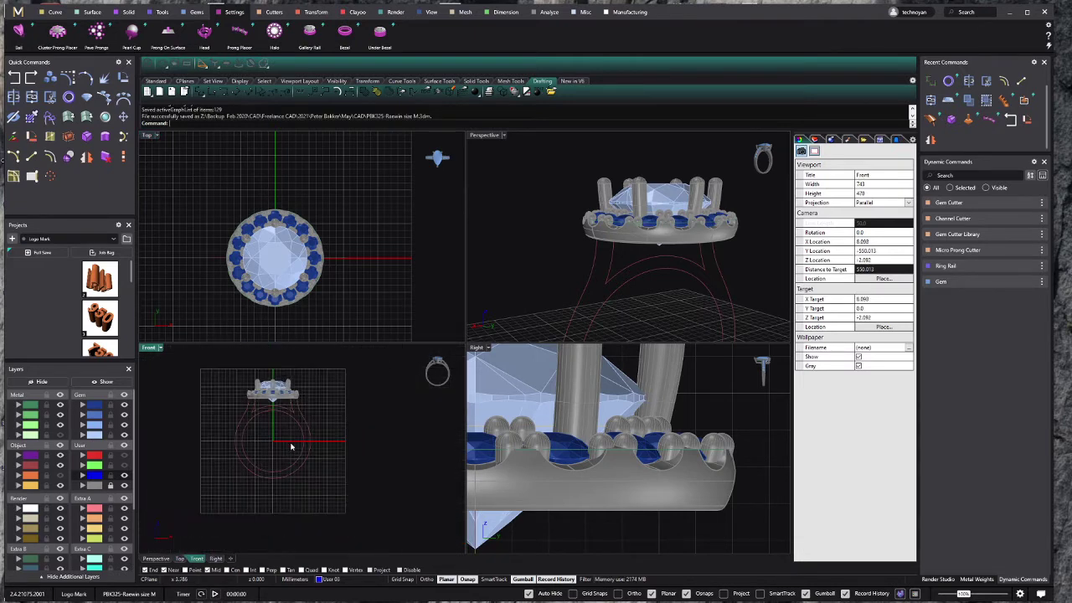
scroll(578, 440, "down", 3)
scroll(594, 463, "down", 3)
scroll(593, 464, "down", 1)
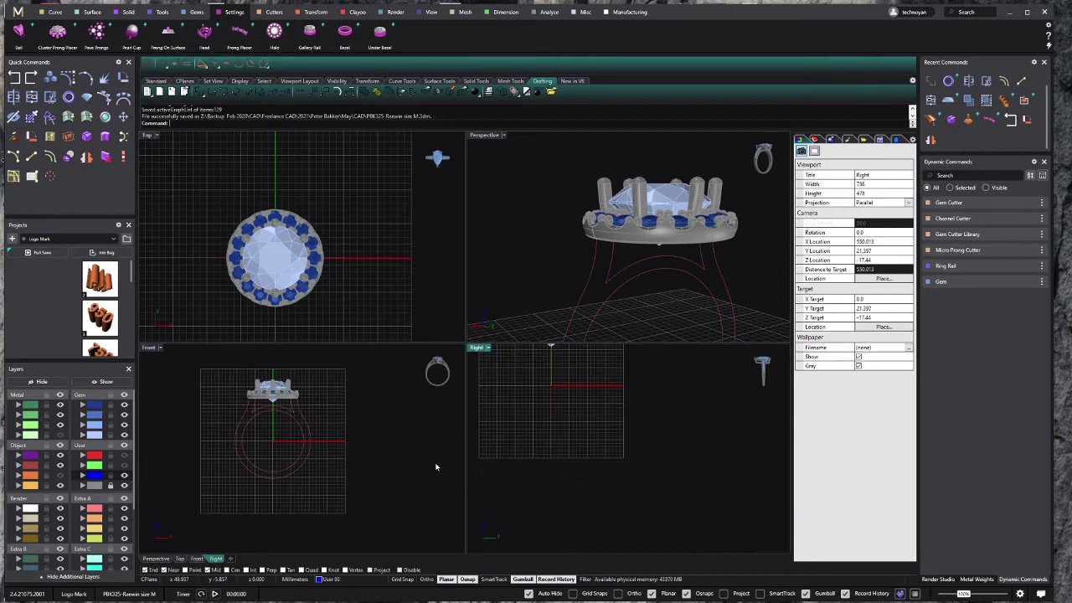
Step: Select the Ring Rail and start Profile Placer at Profile Position 0.5
left_click(297, 464)
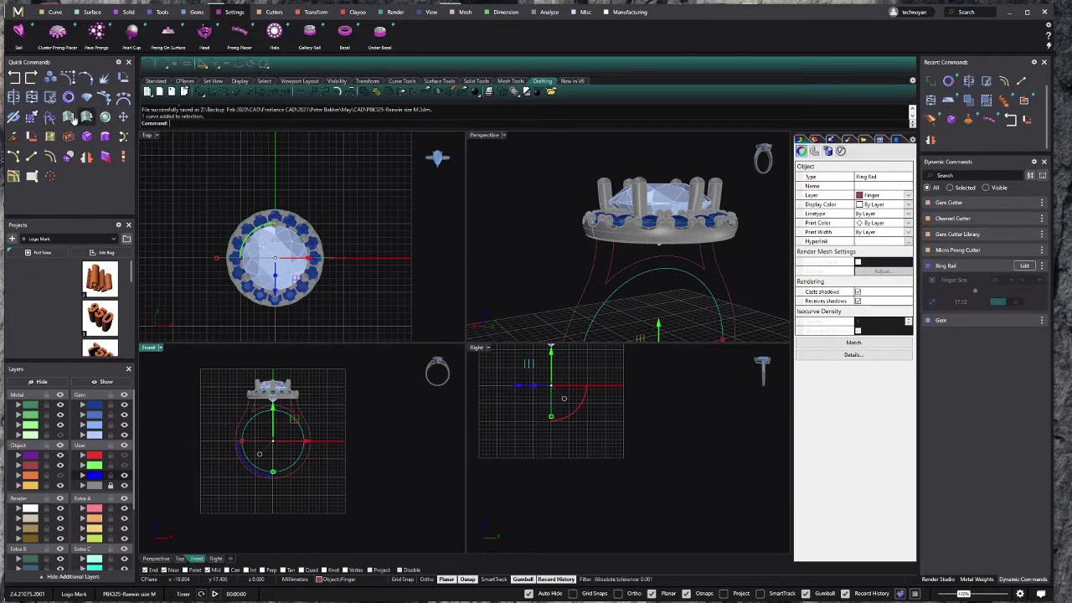
left_click(47, 119)
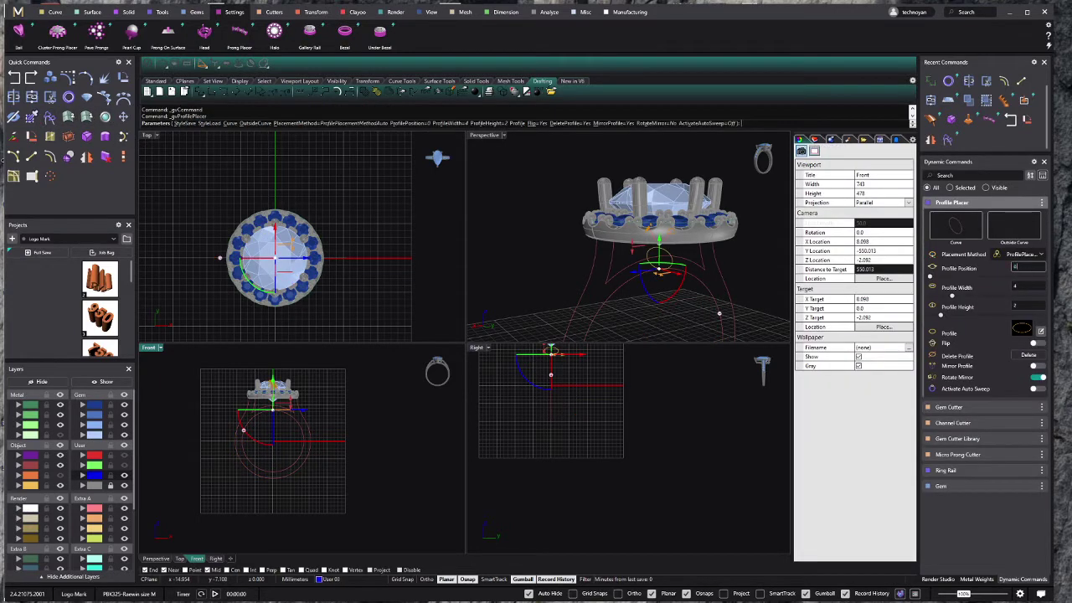
type("0.5")
key("Return")
Step: Choose a different shank profile from the Content Manager library
left_click(1021, 328)
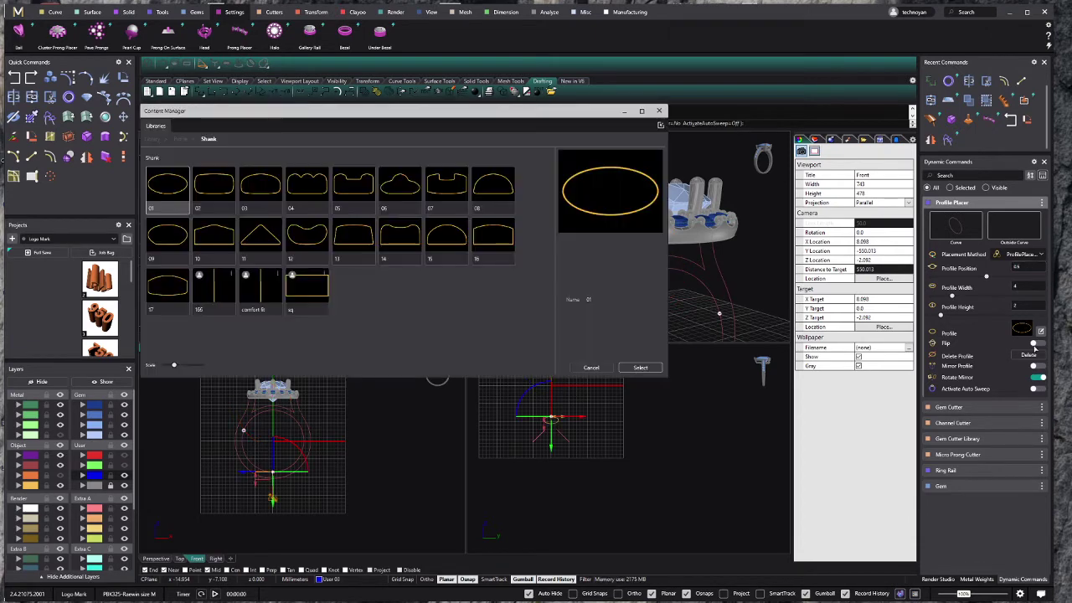
left_click(494, 238)
left_click(640, 367)
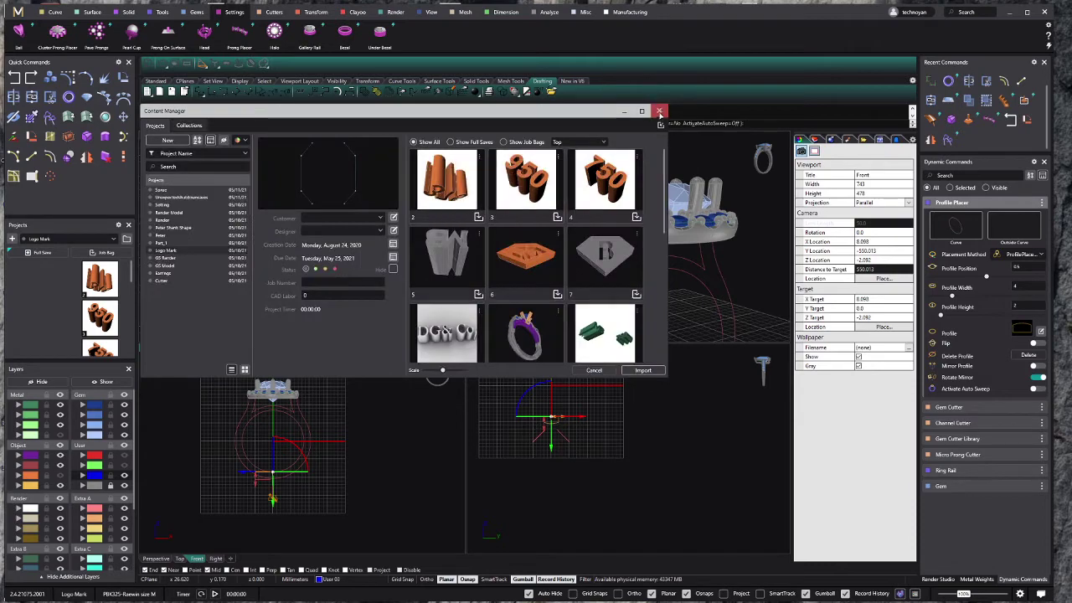
left_click(659, 111)
Step: Make the Right view active and move the job sheet image aside
left_click(556, 428)
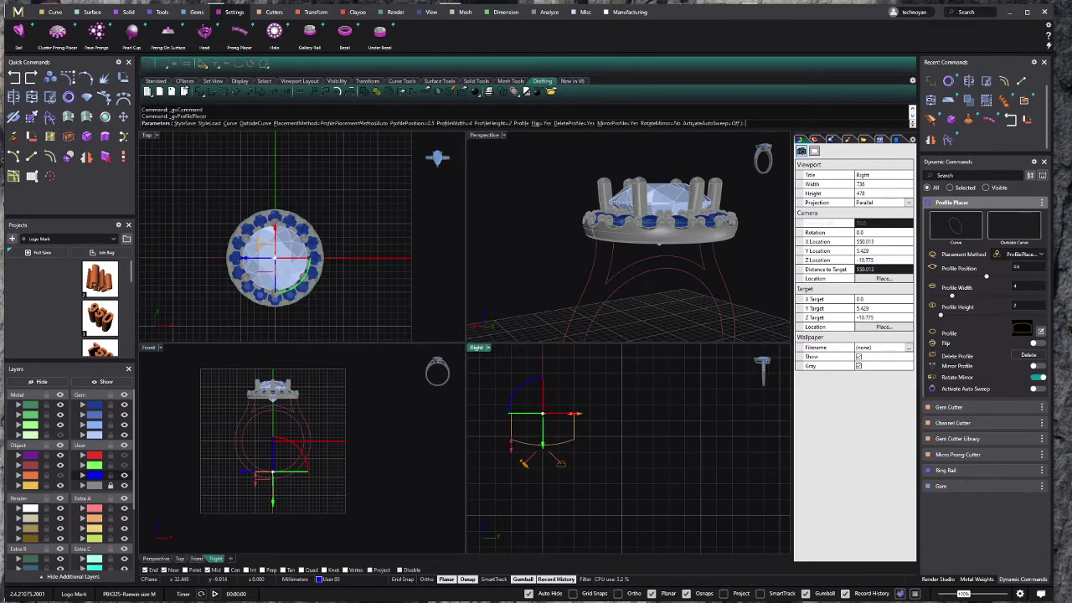
key("alt+Tab")
left_click_drag(355, 7, 335, 64)
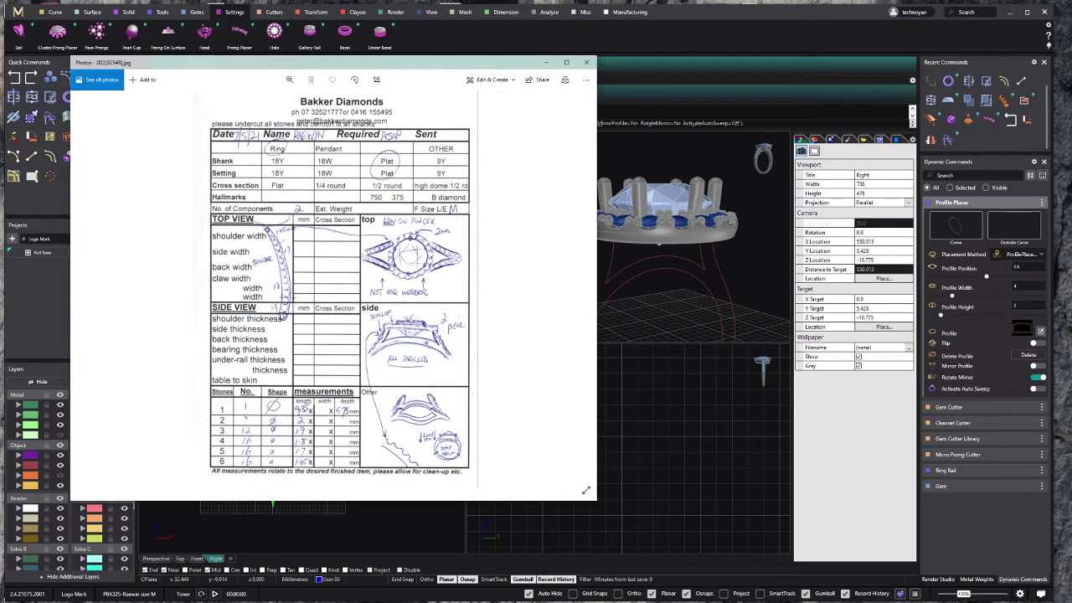
left_click_drag(312, 70, 0, 69)
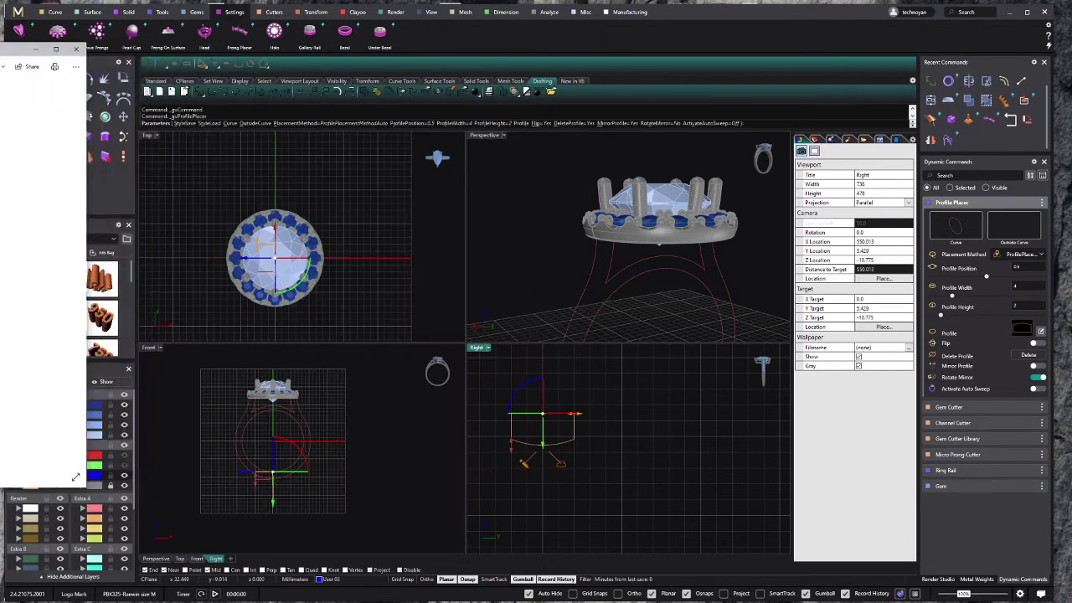
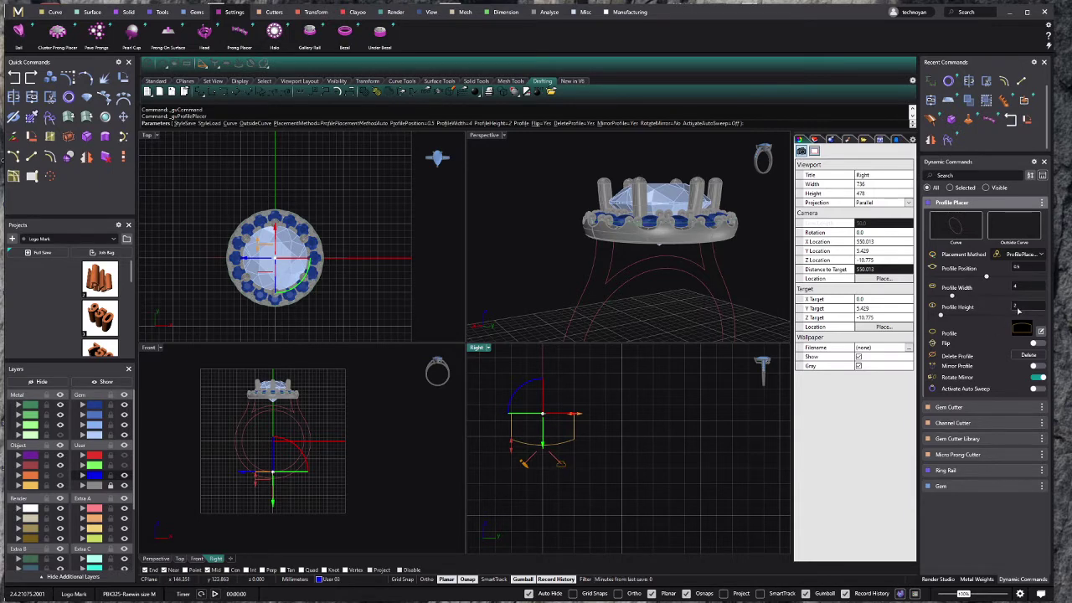
Step: Size the placed shank profile to 2.2 wide by 1.8 high and finish placing it
left_click(1018, 308)
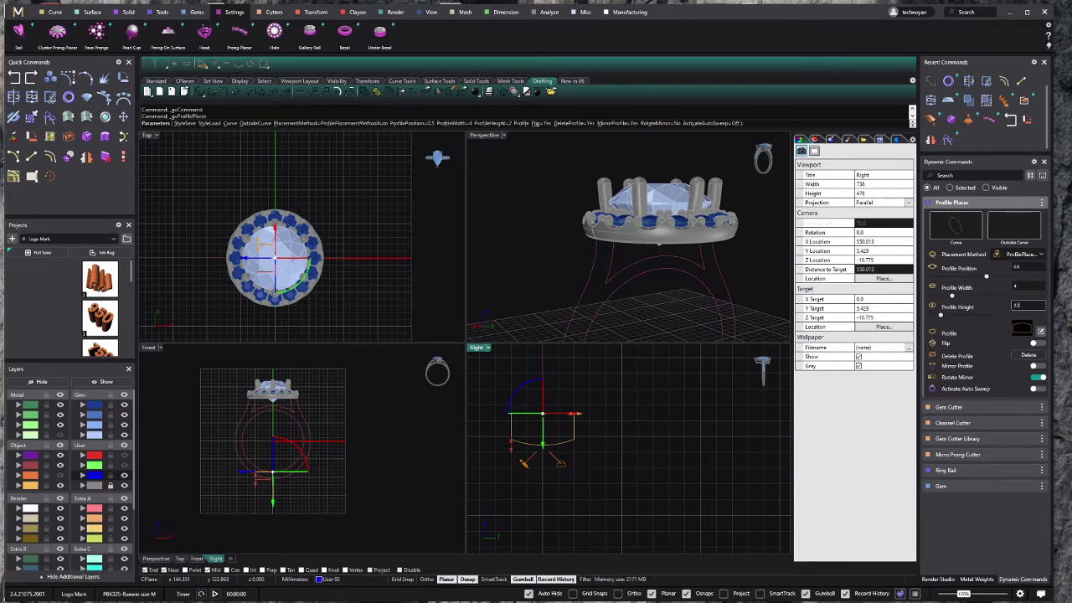
key("Return")
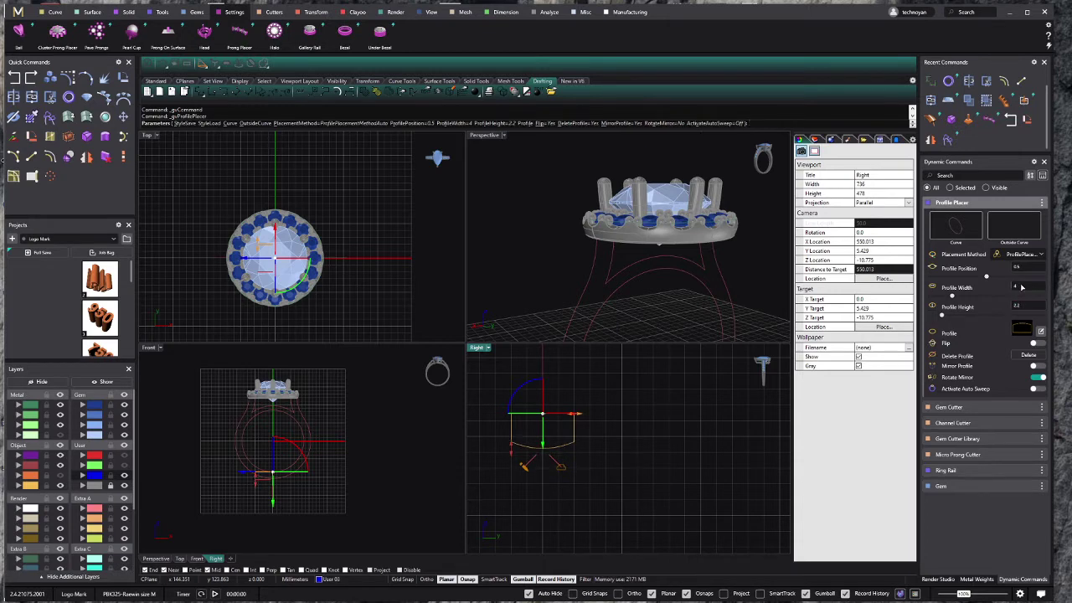
left_click(1022, 288)
type("2.2")
key("Return")
left_click(1026, 308)
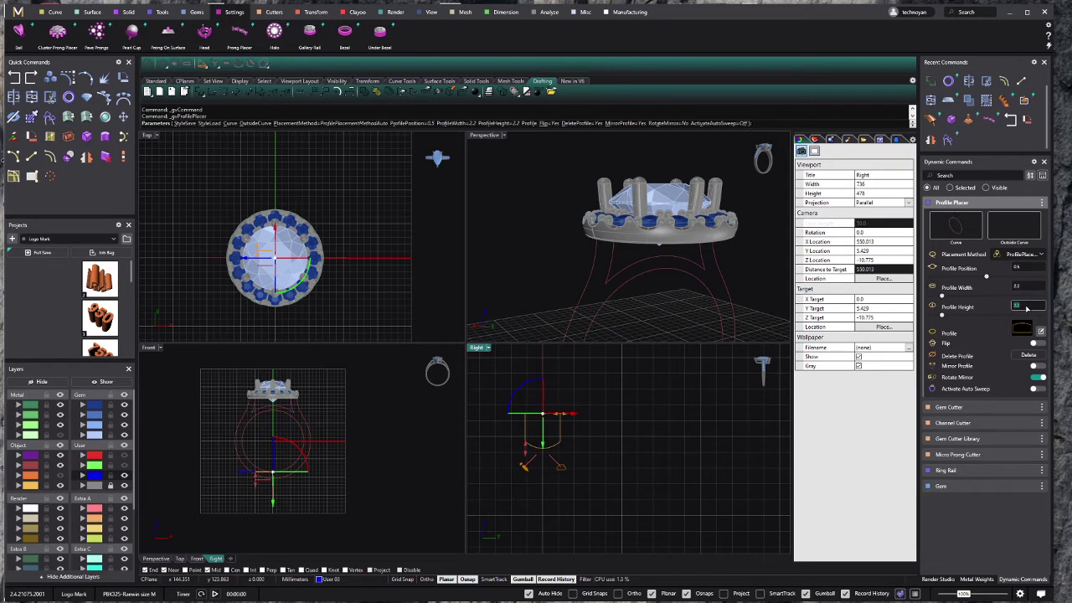
key("Return")
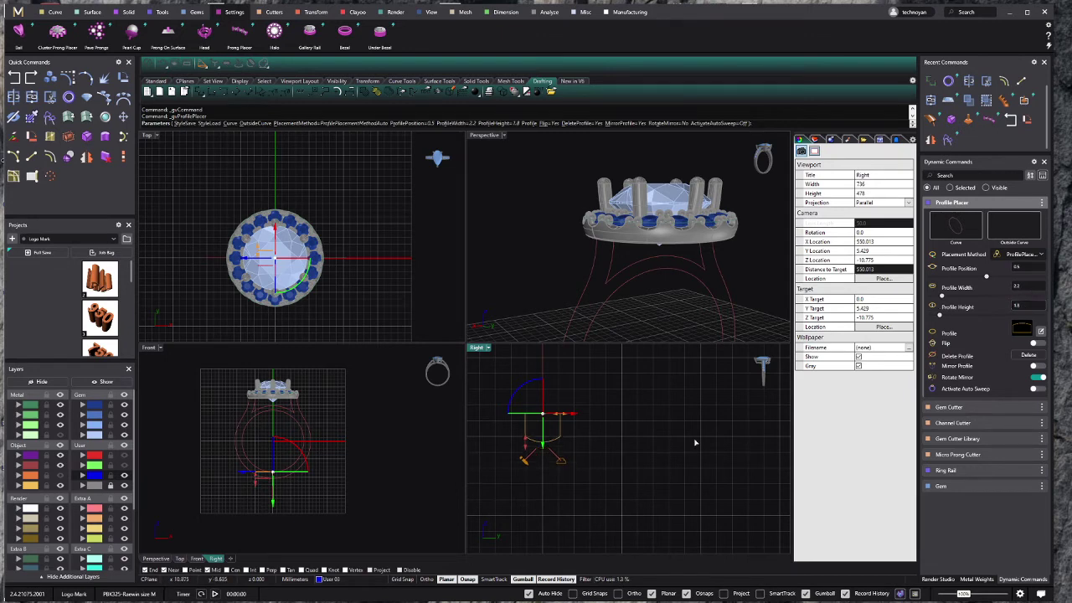
key("Return")
scroll(566, 445, "down", 3)
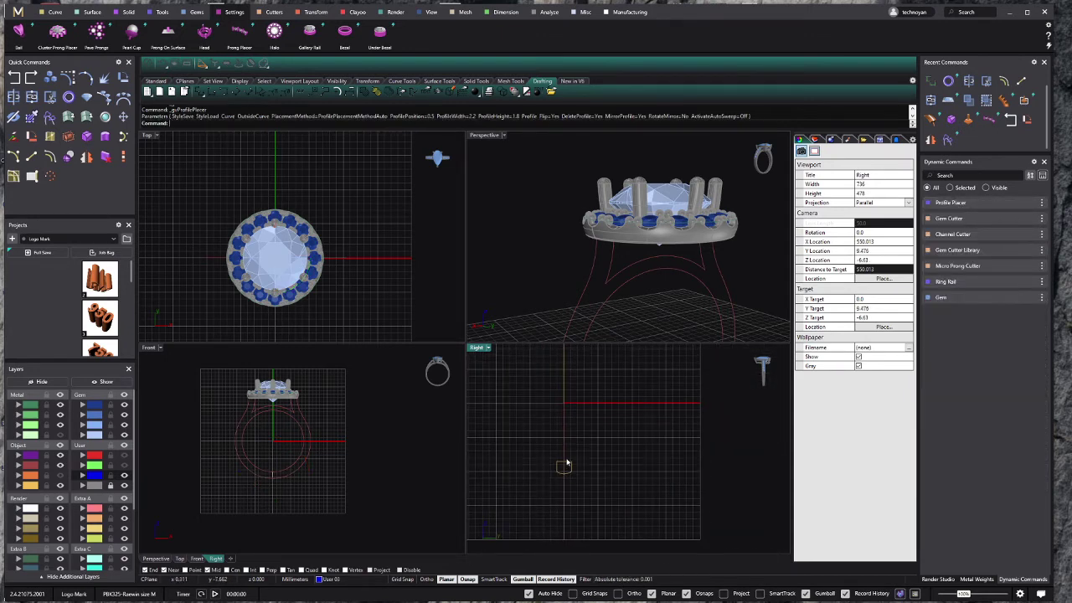
Step: Select the ring rail curve and create a split shank on it from Tools
left_click(573, 476)
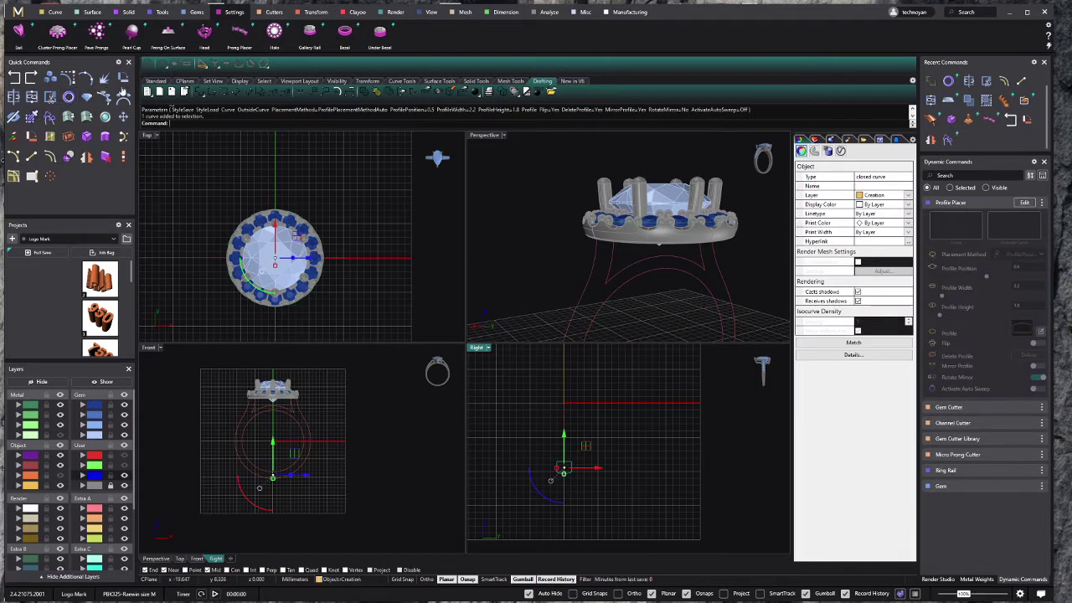
left_click(563, 450)
scroll(314, 444, "up", 2)
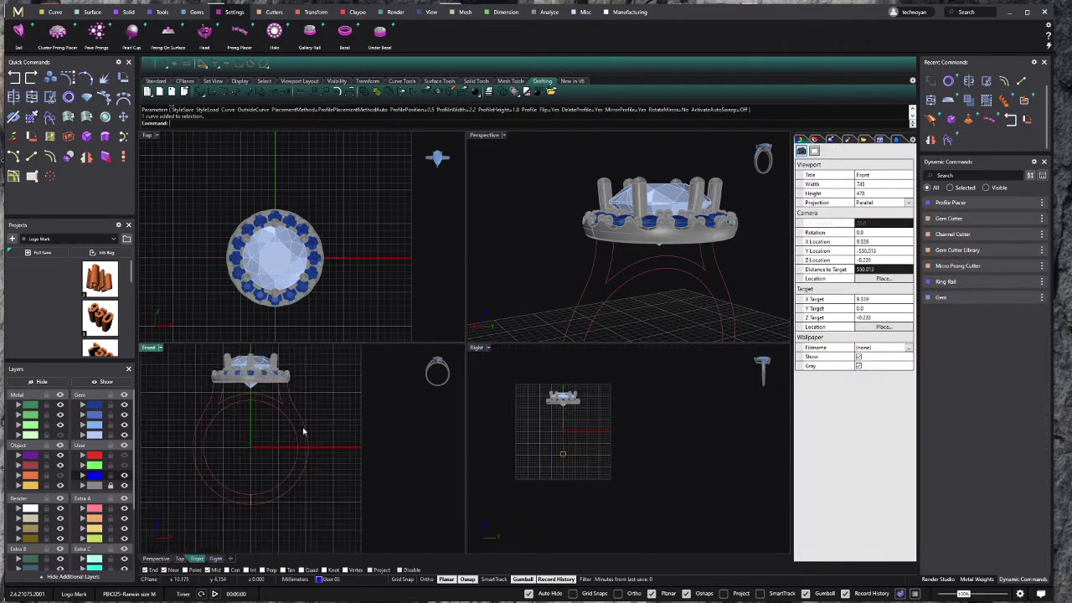
left_click(299, 435)
left_click(155, 12)
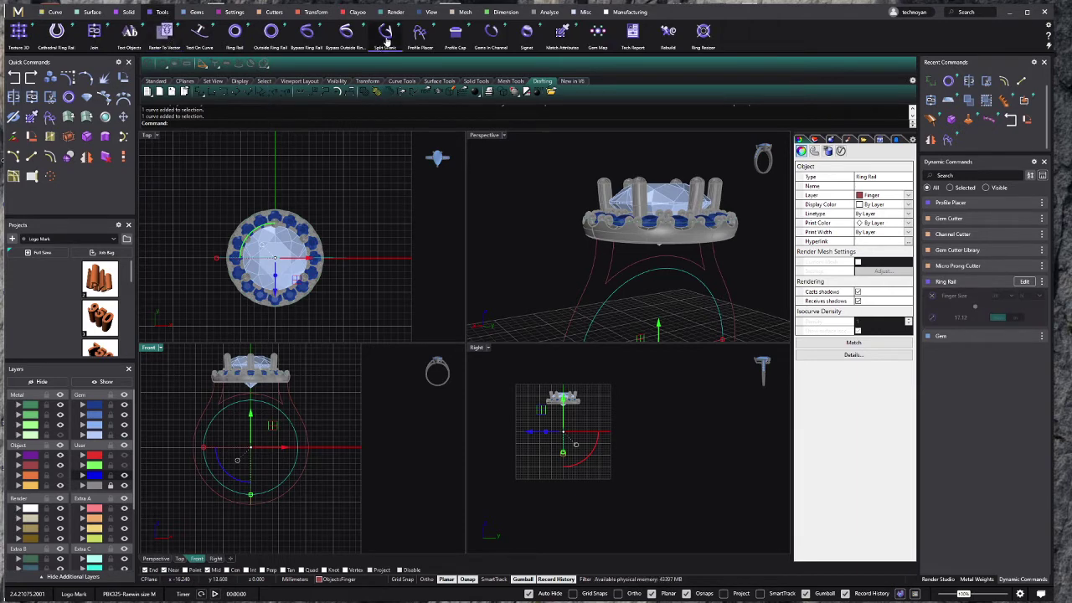
left_click(385, 37)
Step: Spread the split shank arms wider and move where they meet the halo
left_click(543, 390)
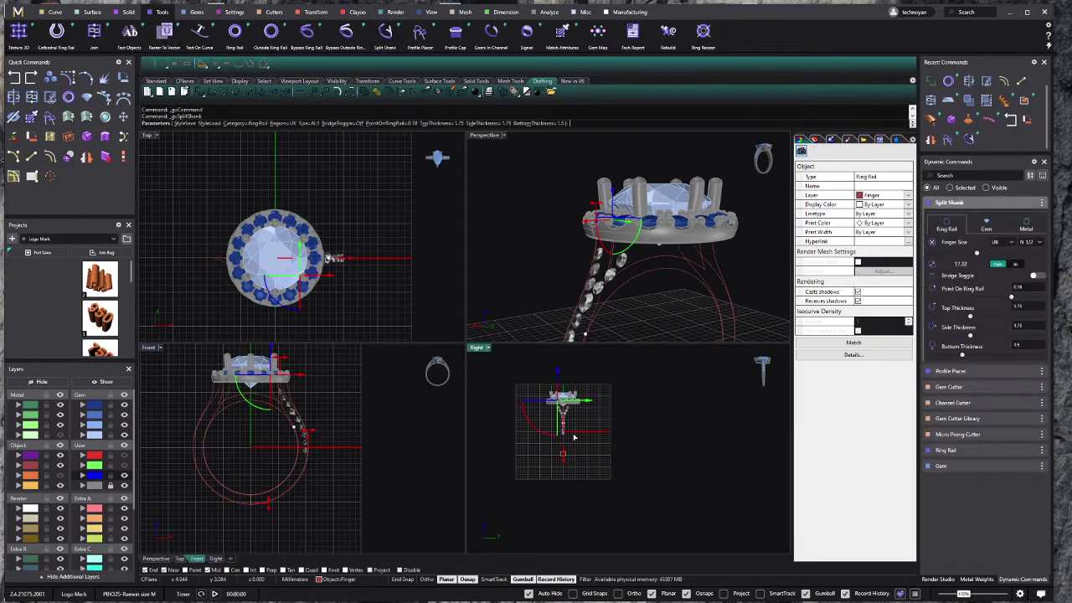
scroll(542, 390, "up", 3)
scroll(542, 390, "up", 3)
scroll(543, 389, "up", 2)
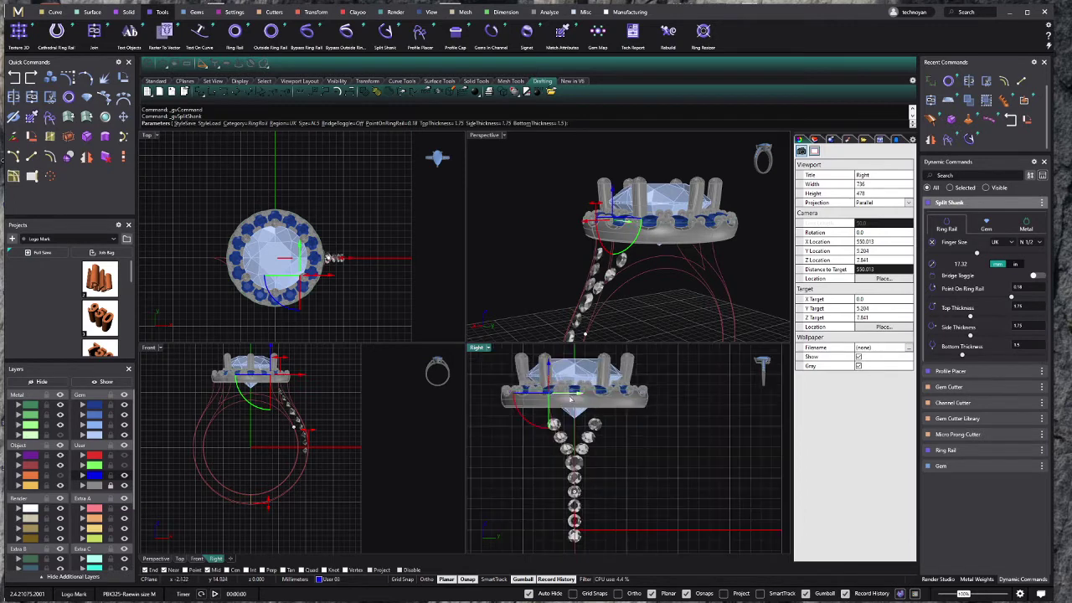
left_click_drag(560, 401, 555, 393)
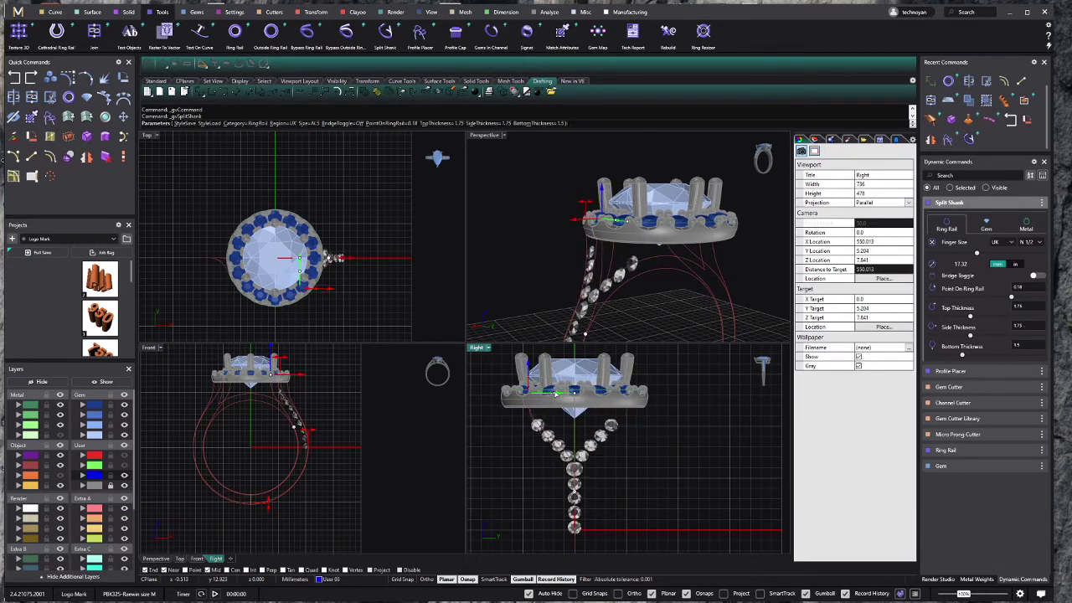
scroll(584, 472, "down", 3)
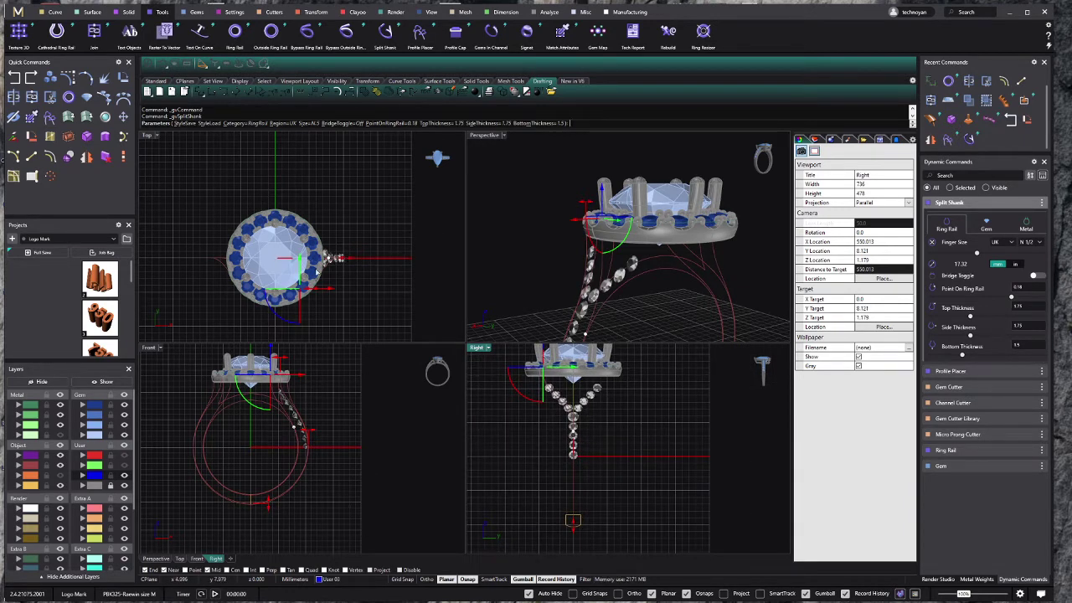
scroll(267, 399, "up", 3)
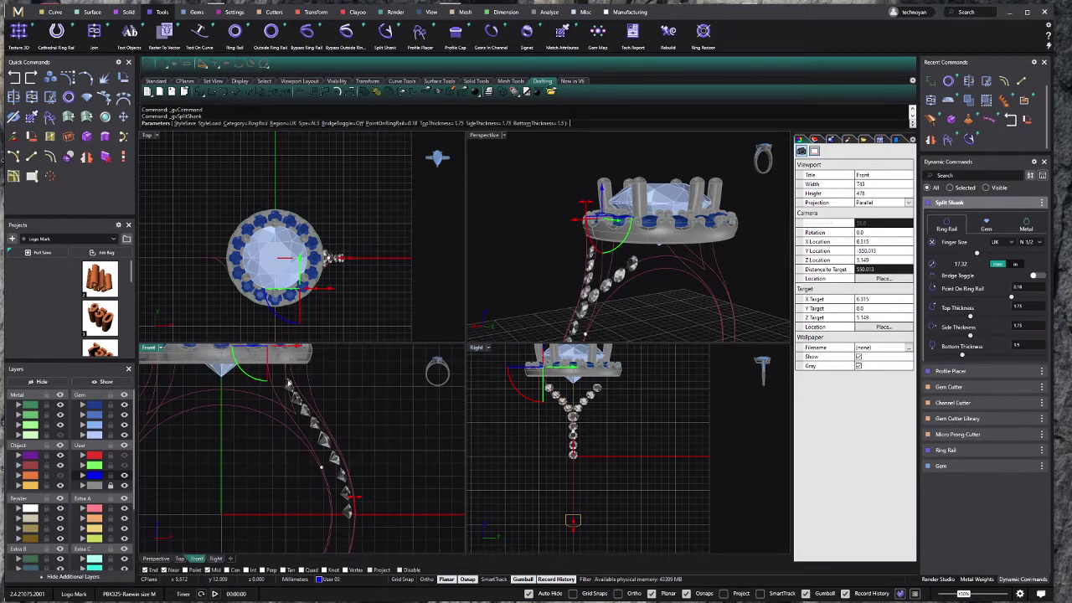
scroll(266, 399, "up", 2)
scroll(266, 400, "up", 2)
mouse_move(266, 399)
left_mouse_down()
mouse_move(279, 389)
mouse_move(268, 399)
left_mouse_up()
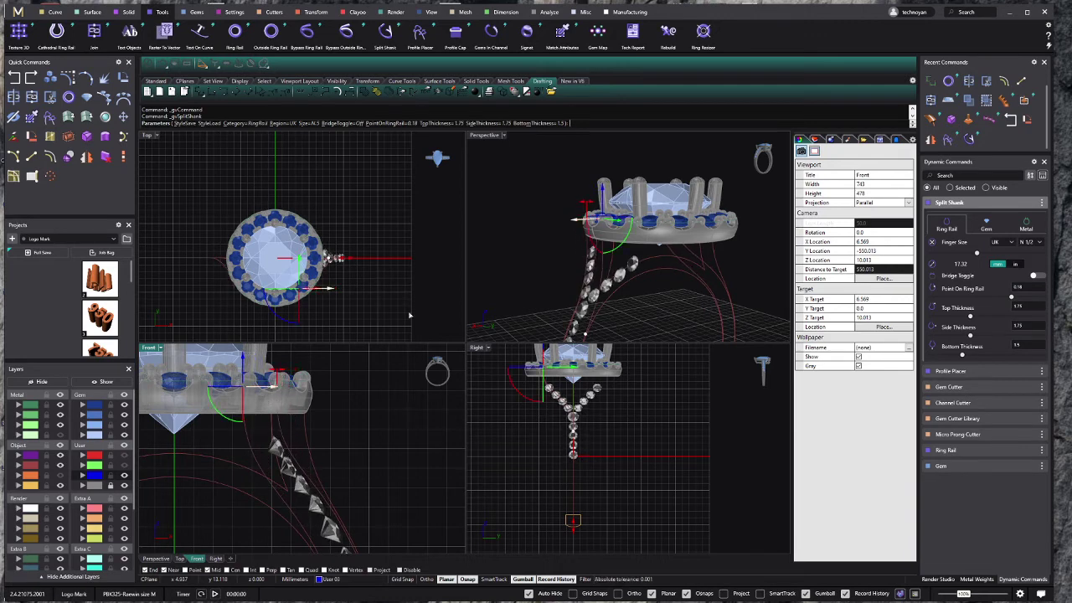
mouse_move(620, 288)
right_mouse_down()
mouse_move(686, 294)
mouse_move(717, 319)
right_mouse_up()
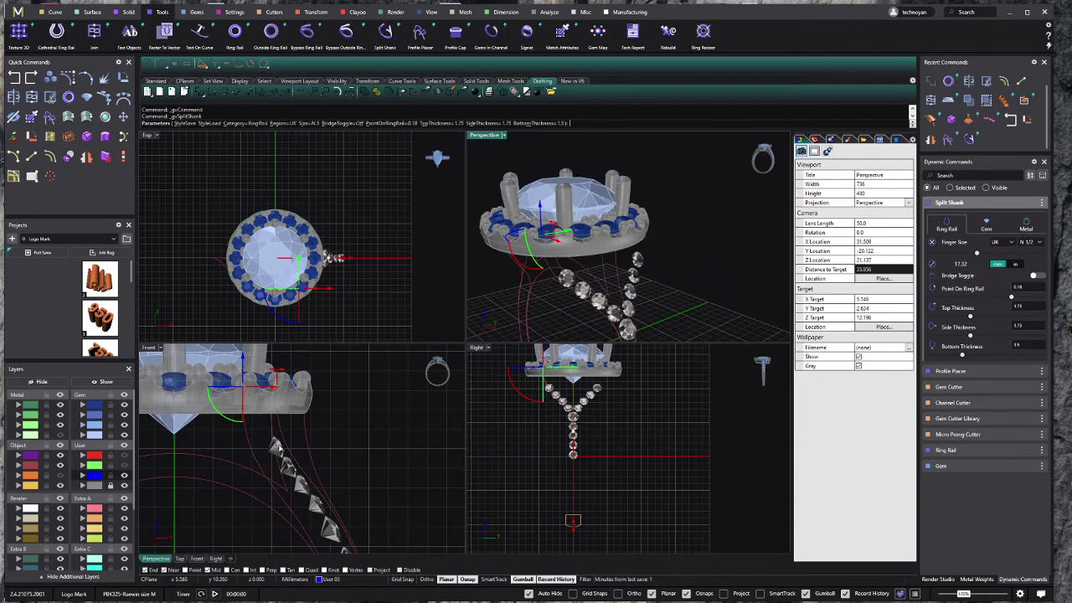
left_click_drag(277, 390, 271, 387)
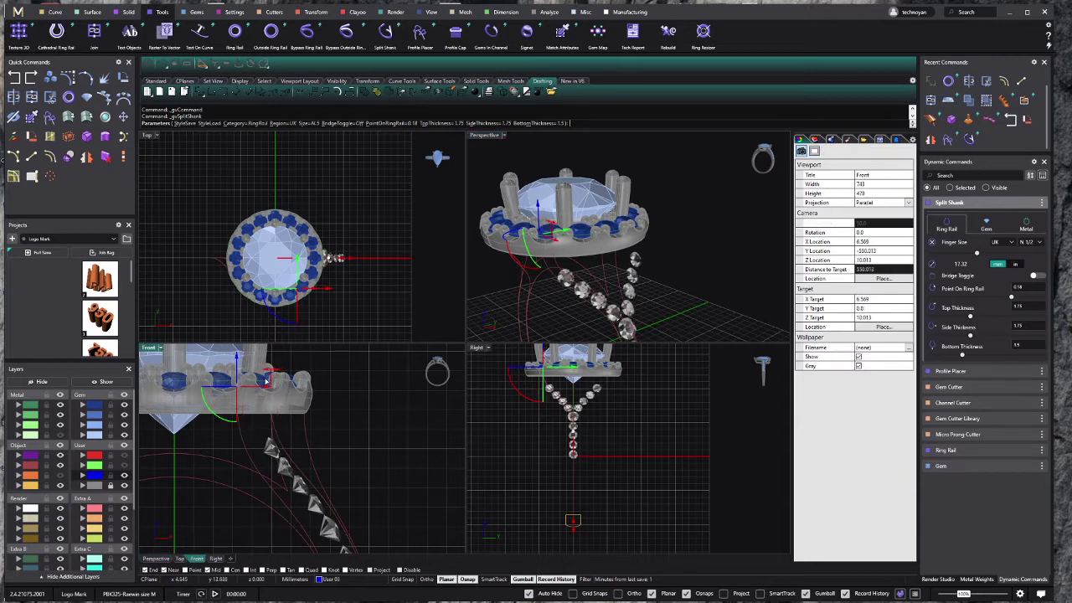
Step: Set the Point On Ring Rail split position to 0.17
mouse_move(586, 285)
right_mouse_down()
mouse_move(535, 291)
mouse_move(533, 272)
mouse_move(526, 287)
right_mouse_up()
scroll(535, 291, "down", 3)
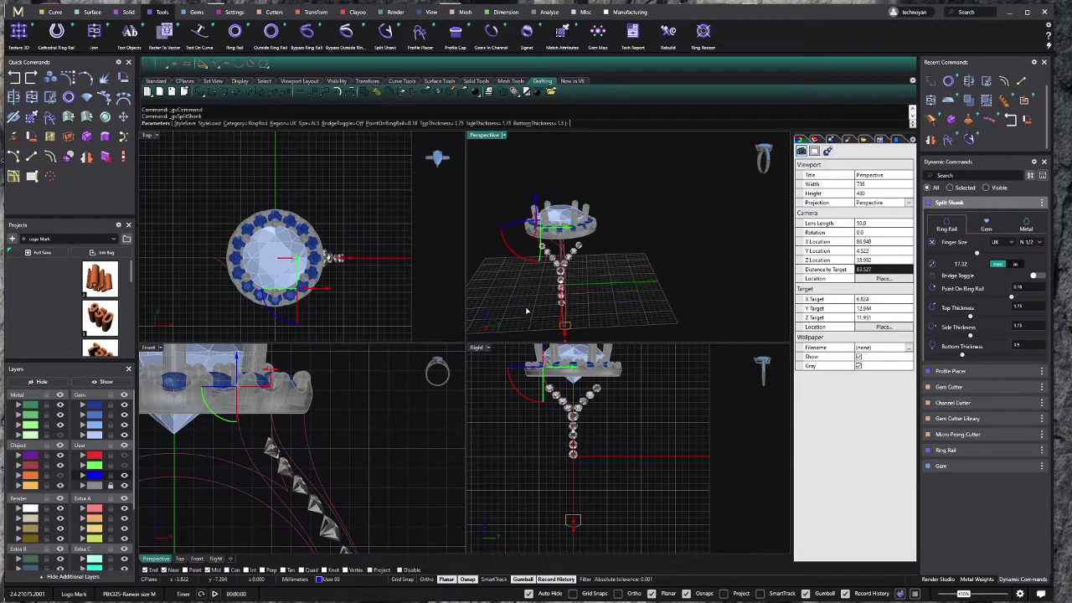
right_click_drag(526, 311, 540, 265)
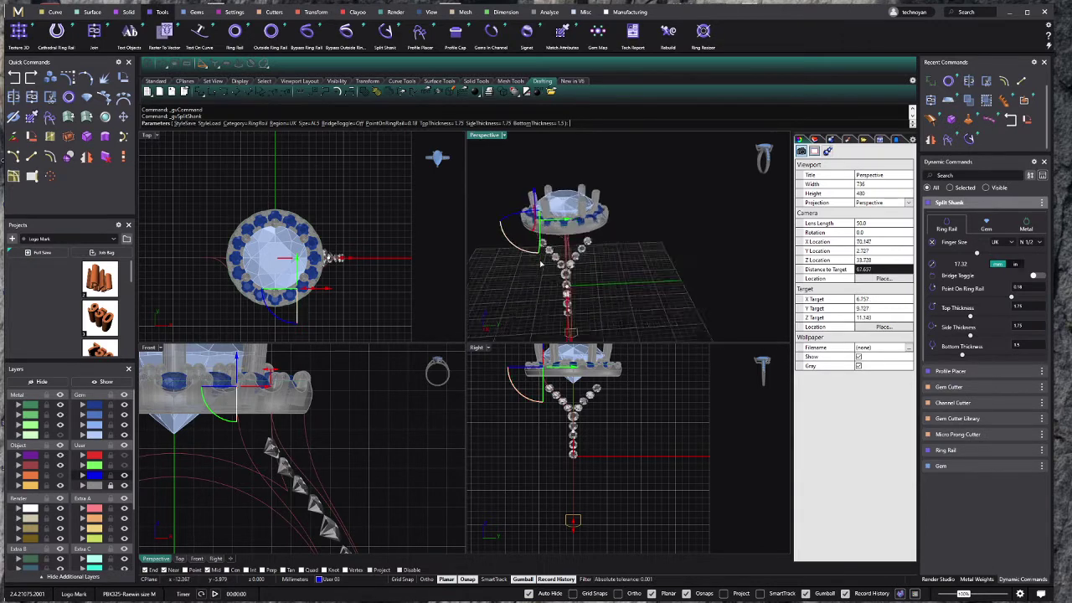
scroll(541, 265, "up", 3)
scroll(541, 265, "up", 2)
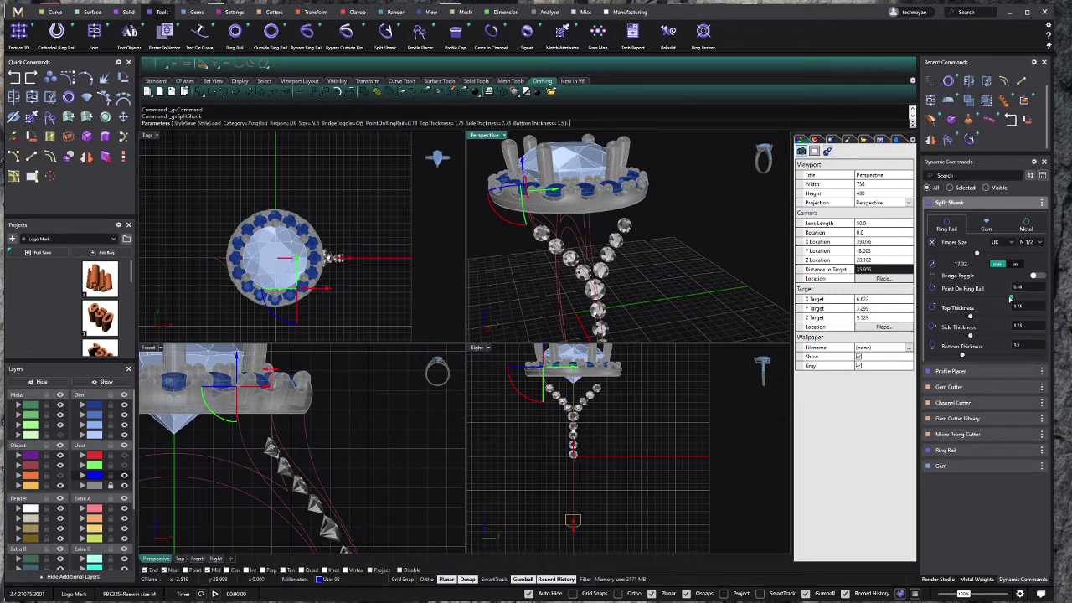
mouse_move(1011, 298)
left_mouse_down()
mouse_move(993, 301)
mouse_move(1001, 306)
left_mouse_up()
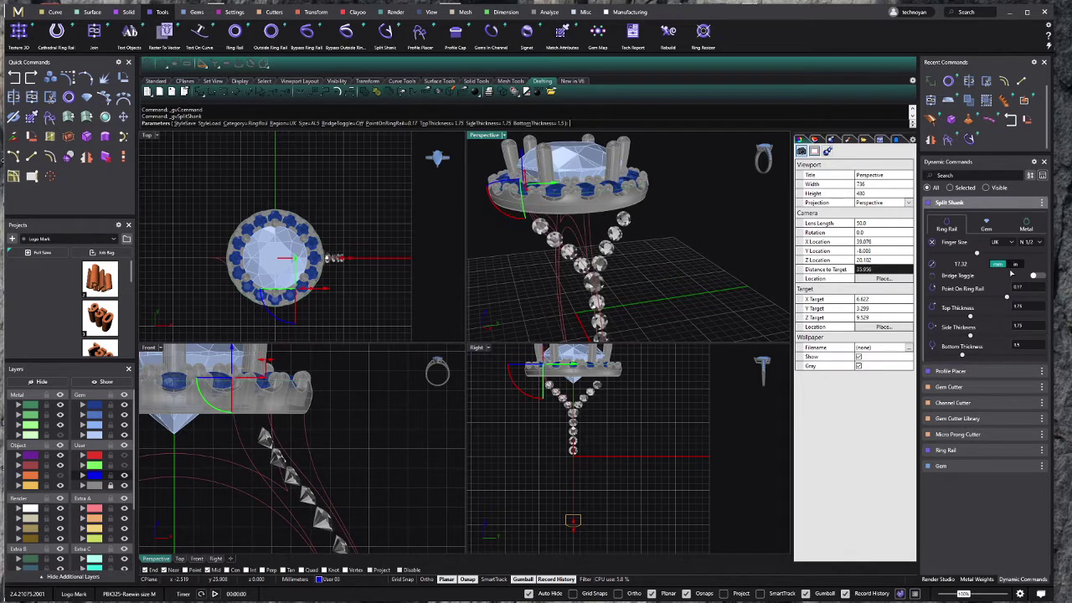
Step: Review the Gem and Metal tabs, then toggle the arm bridge on and back off
left_click(996, 224)
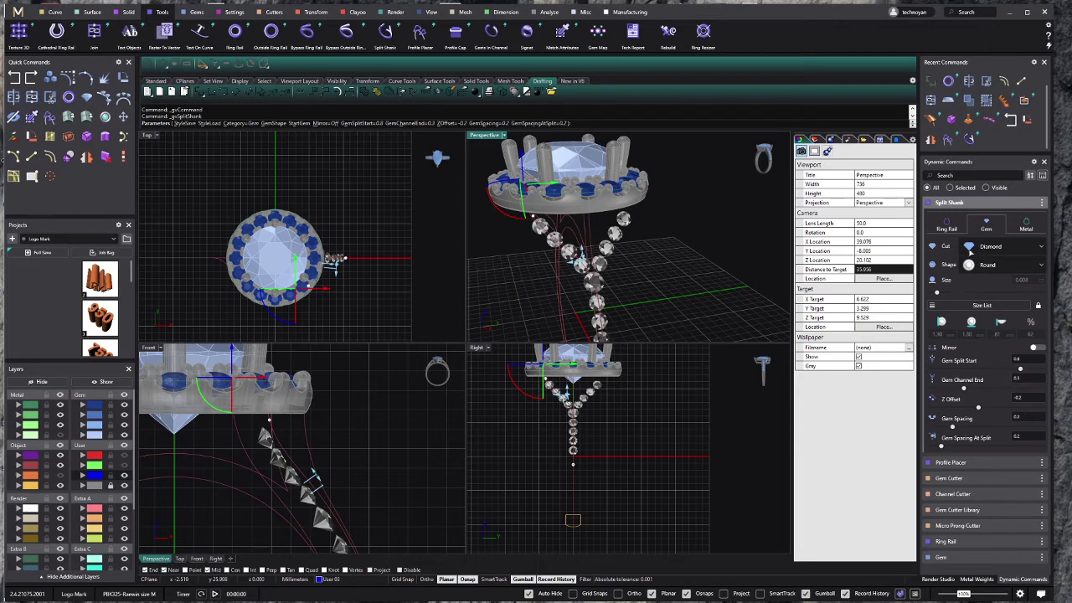
left_click(1026, 226)
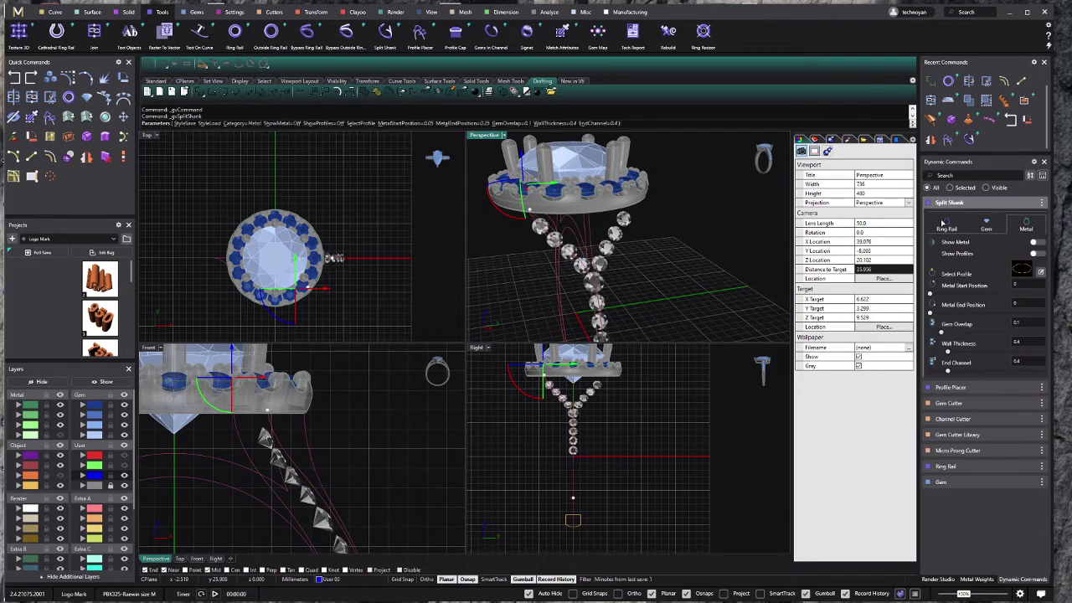
left_click(945, 226)
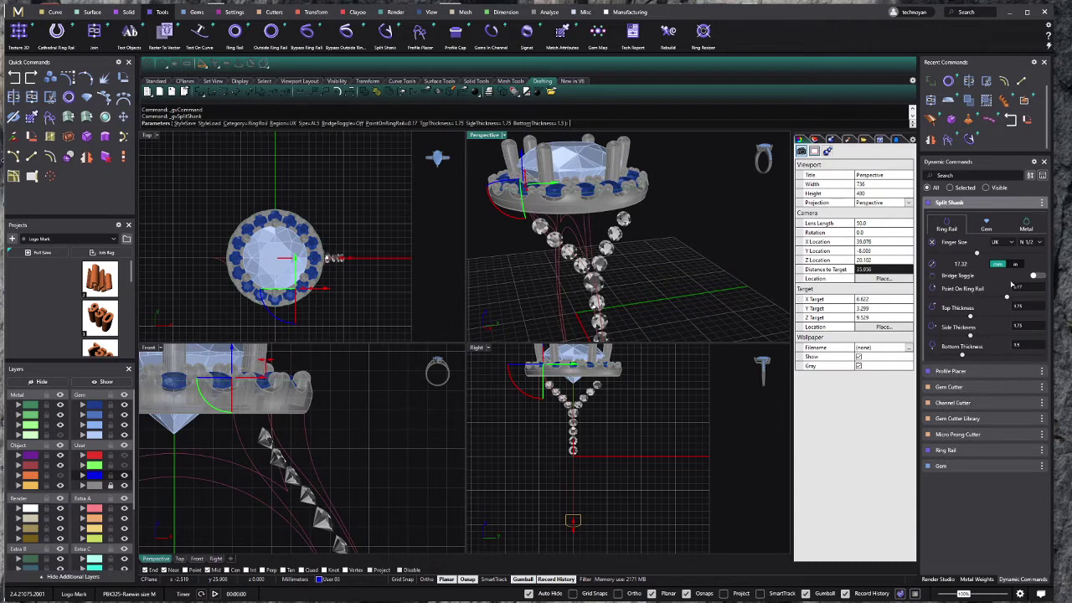
left_click(1038, 275)
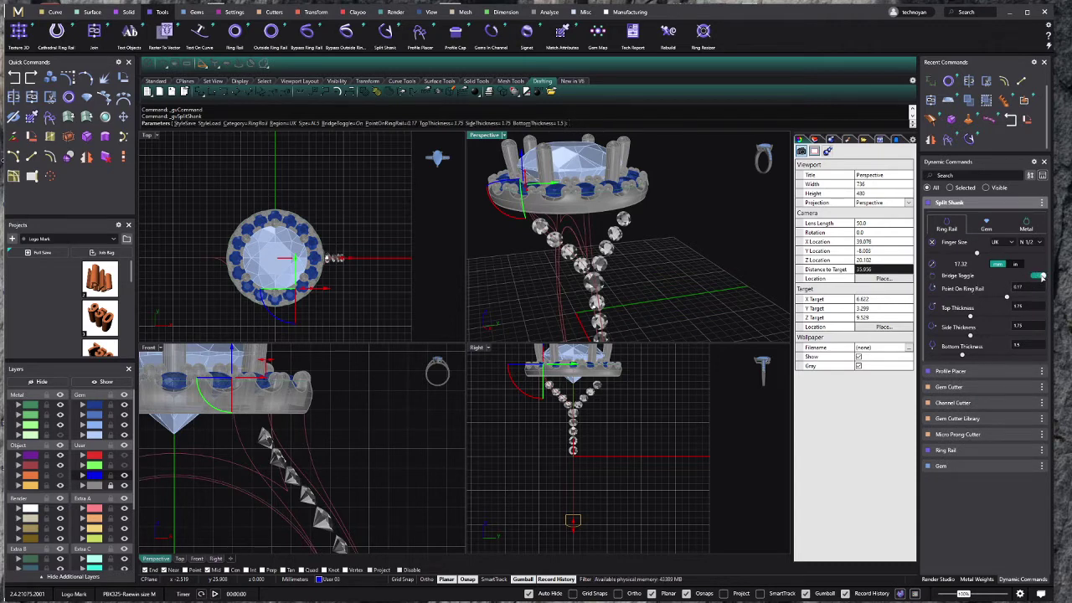
left_click(1038, 276)
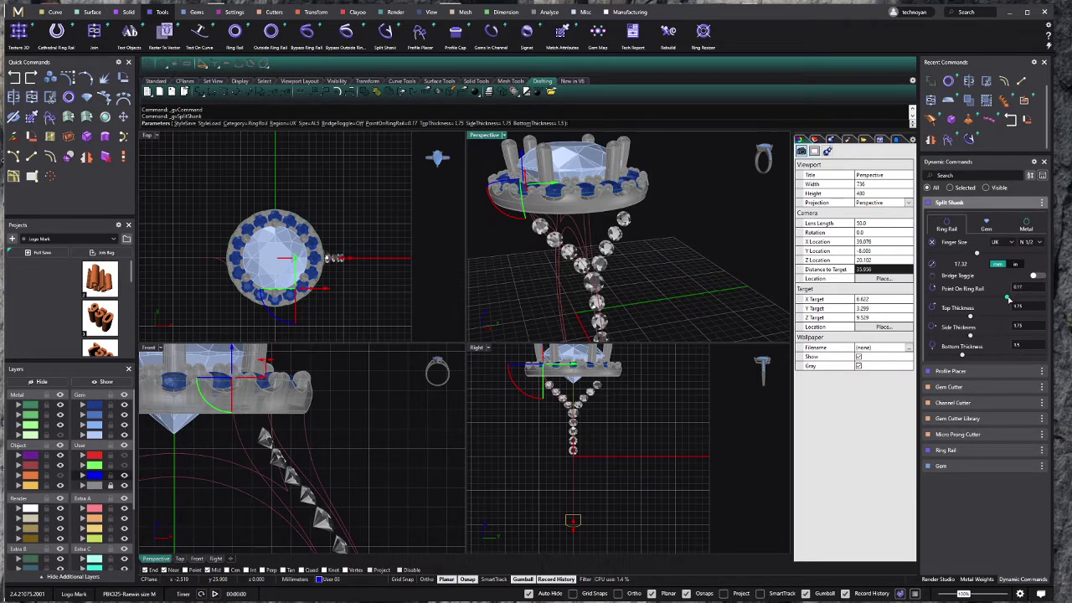
Step: Fine-tune the split position and set side thickness 1.9 and top thickness 1.7
left_click_drag(1009, 299, 1007, 297)
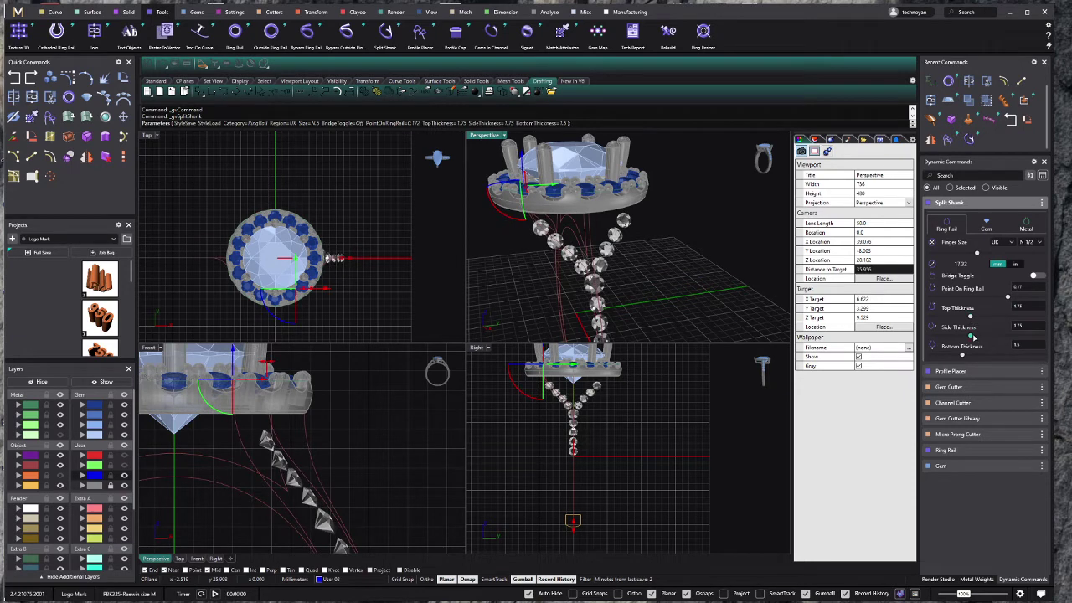
left_click(1026, 326)
type("1")
key("Return")
left_click(1035, 348)
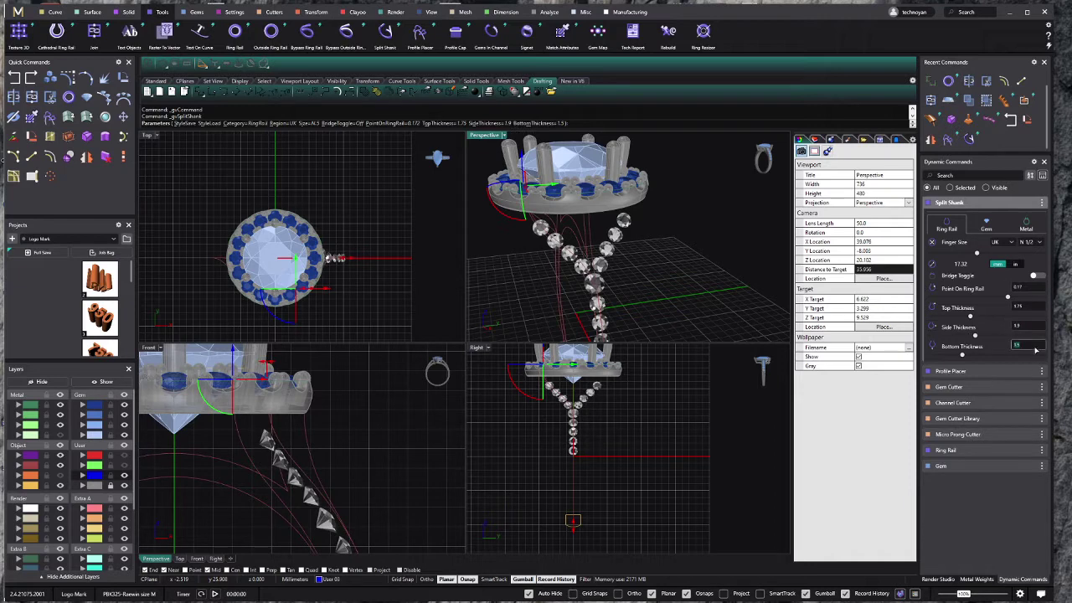
key("Return")
left_click(1027, 309)
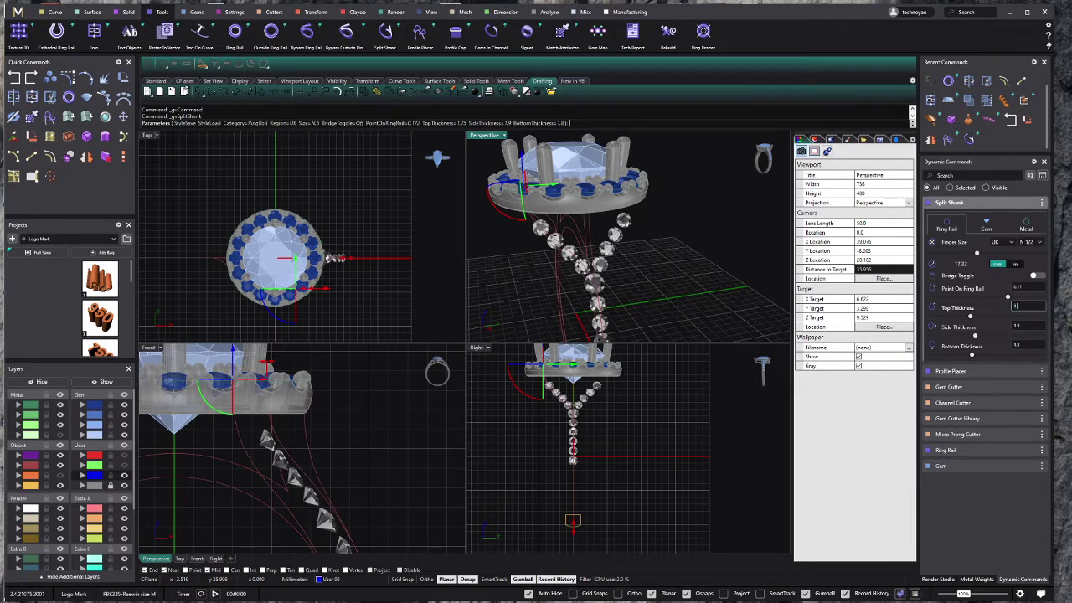
type("1.7")
key("Return")
Step: Slide the shank's meeting point along the ring rail to 0.207
scroll(403, 425, "down", 2)
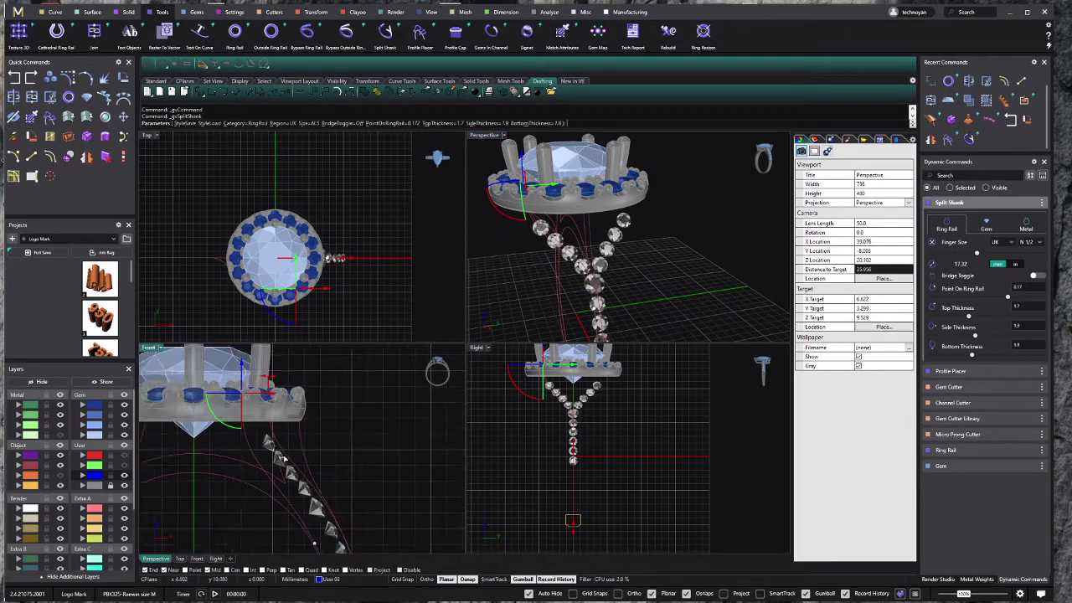
scroll(403, 426, "down", 2)
scroll(403, 425, "down", 2)
scroll(403, 425, "down", 1)
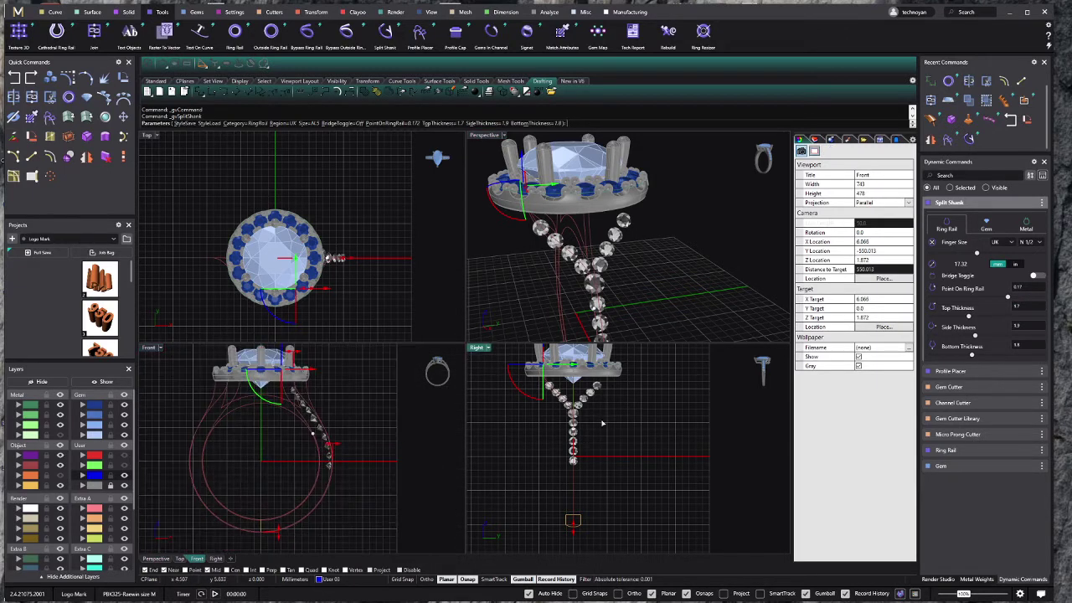
scroll(532, 449, "down", 2)
scroll(532, 241, "up", 1)
scroll(532, 240, "up", 2)
right_click_drag(532, 240, 559, 243)
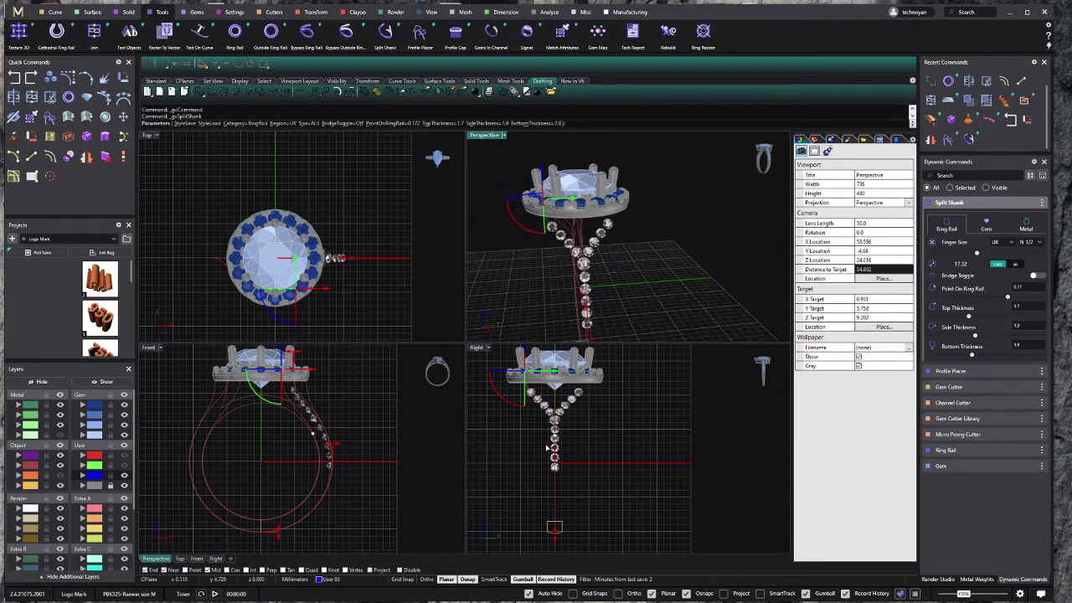
scroll(549, 475, "up", 1)
scroll(549, 475, "up", 1)
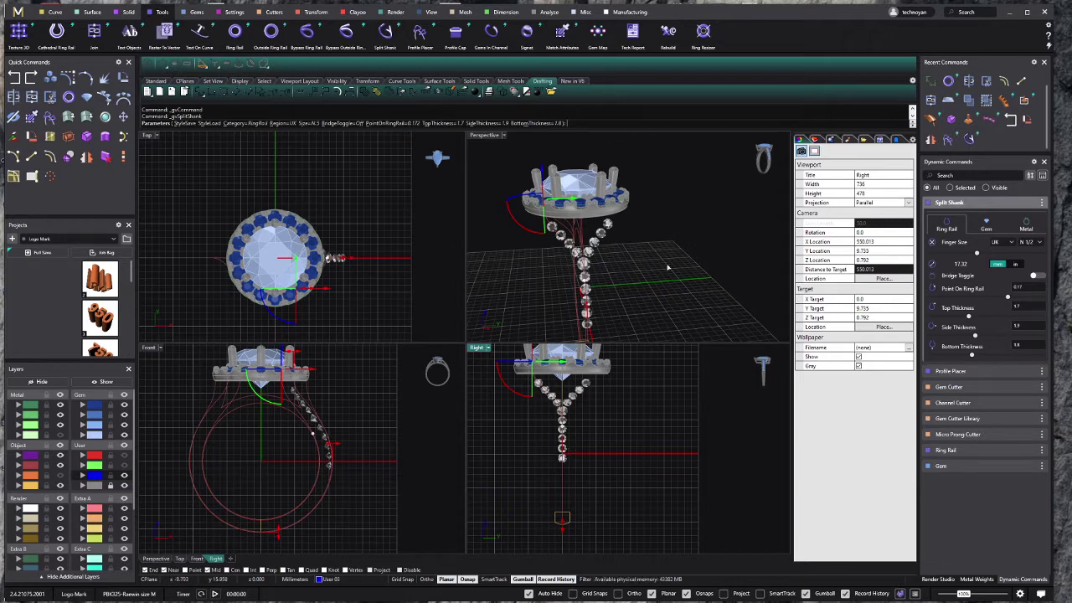
right_click_drag(667, 267, 774, 288)
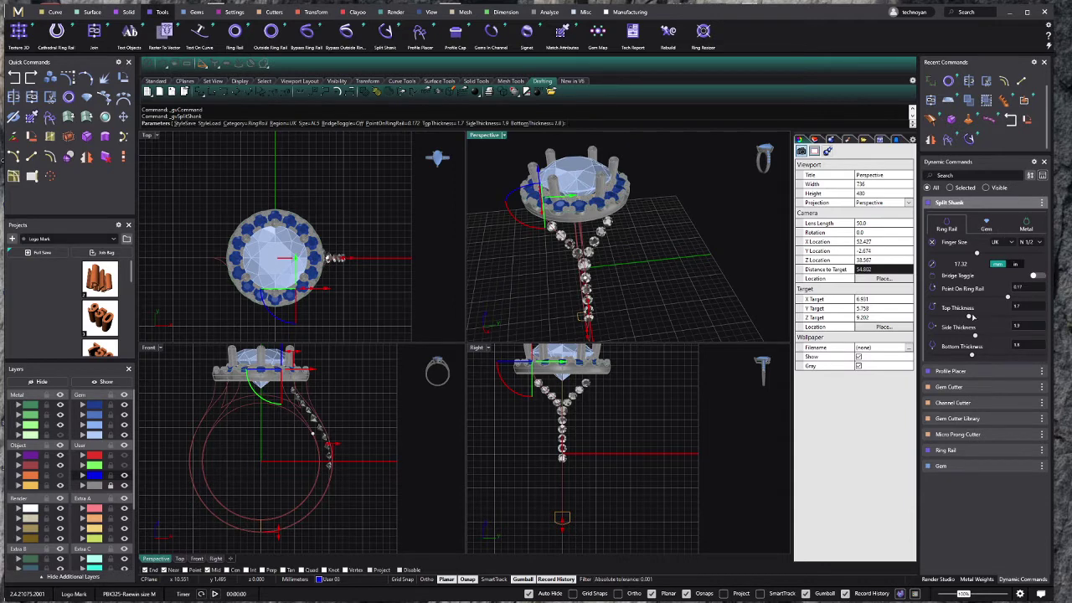
mouse_move(1009, 299)
left_mouse_down()
mouse_move(1033, 307)
mouse_move(1023, 308)
left_mouse_up()
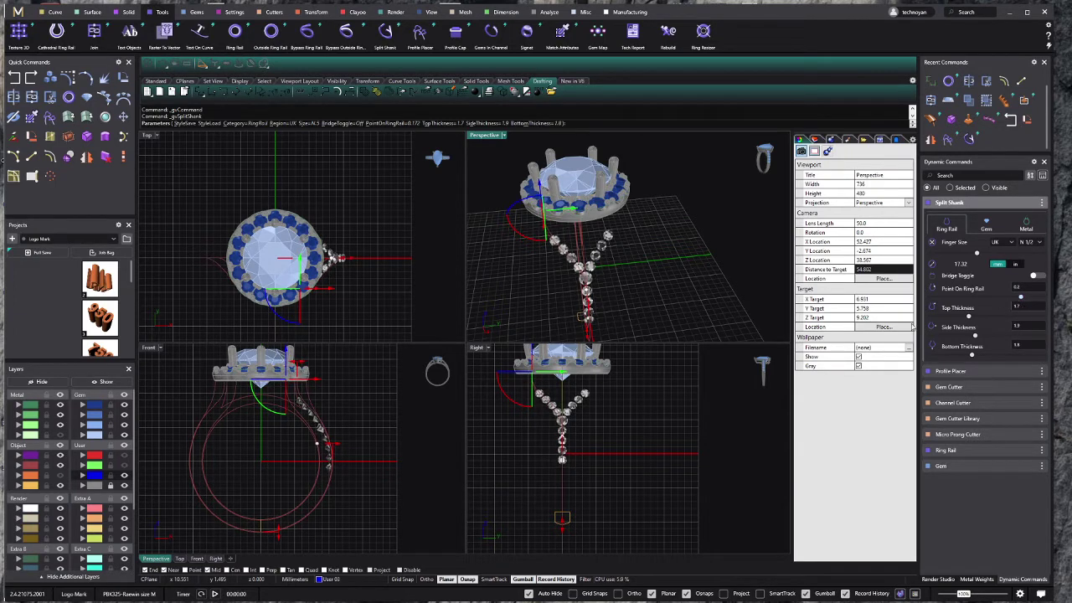
Step: Try shank top thicknesses of 1.50 and 1.90 mm, then settle on 1.7 mm
mouse_move(540, 243)
right_mouse_down()
mouse_move(569, 226)
mouse_move(662, 222)
right_mouse_up()
scroll(573, 222, "up", 2)
scroll(576, 220, "up", 2)
scroll(578, 219, "up", 2)
scroll(687, 220, "up", 1)
scroll(711, 218, "up", 2)
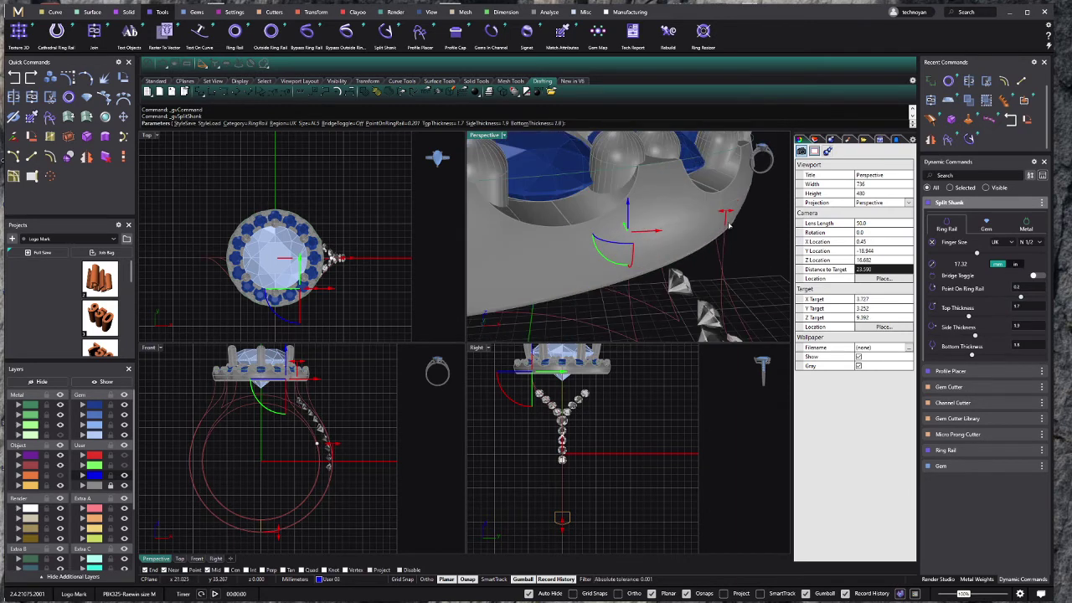
left_click_drag(726, 217, 717, 227)
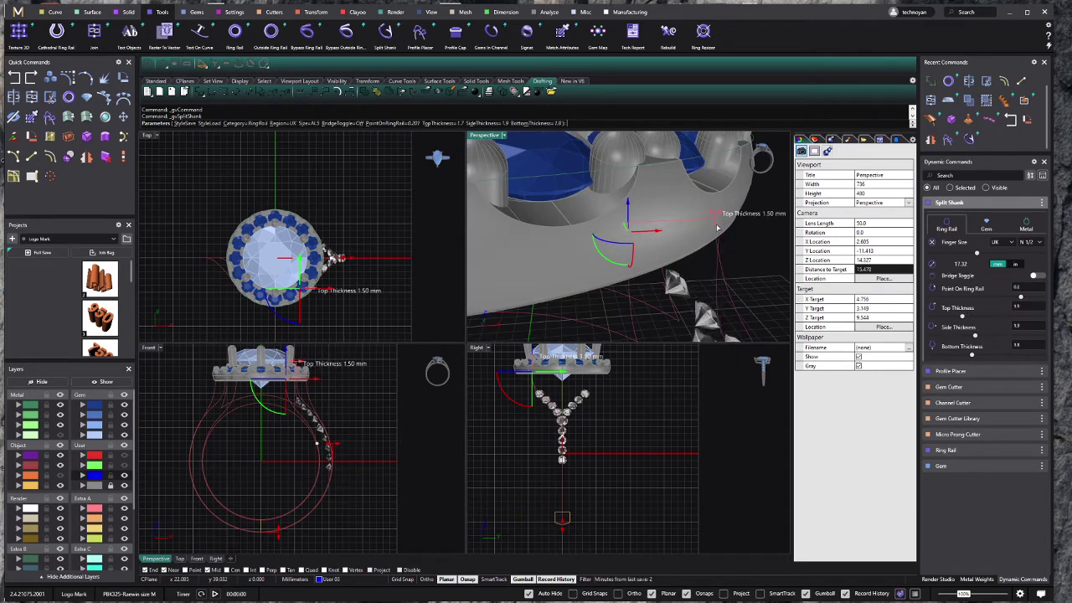
scroll(716, 216, "down", 2)
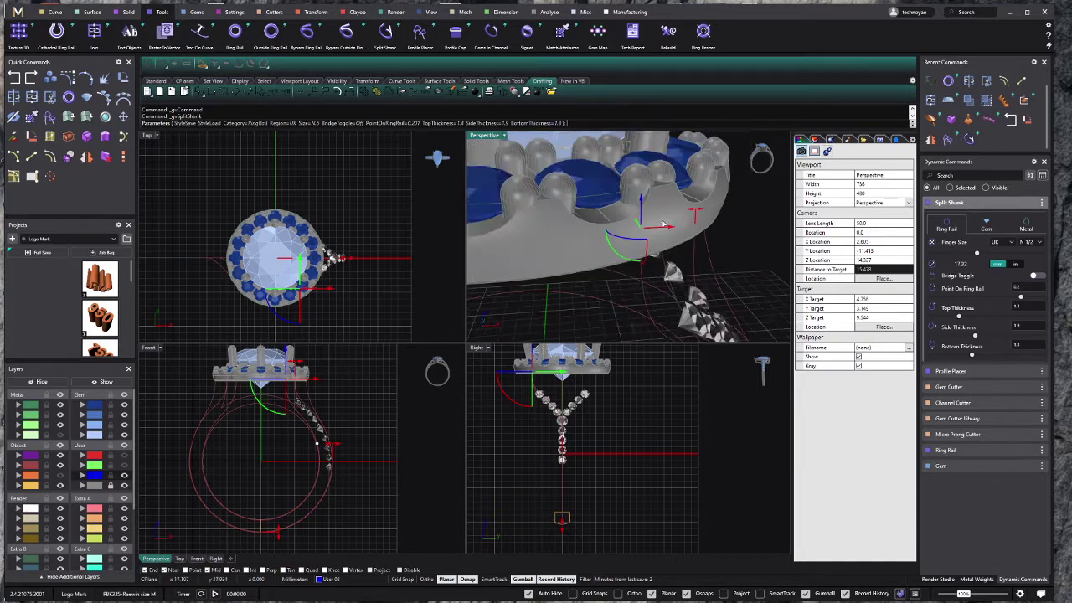
mouse_move(716, 216)
right_mouse_down()
mouse_move(637, 211)
mouse_move(620, 251)
mouse_move(586, 243)
right_mouse_up()
scroll(612, 209, "down", 2)
scroll(286, 408, "up", 3)
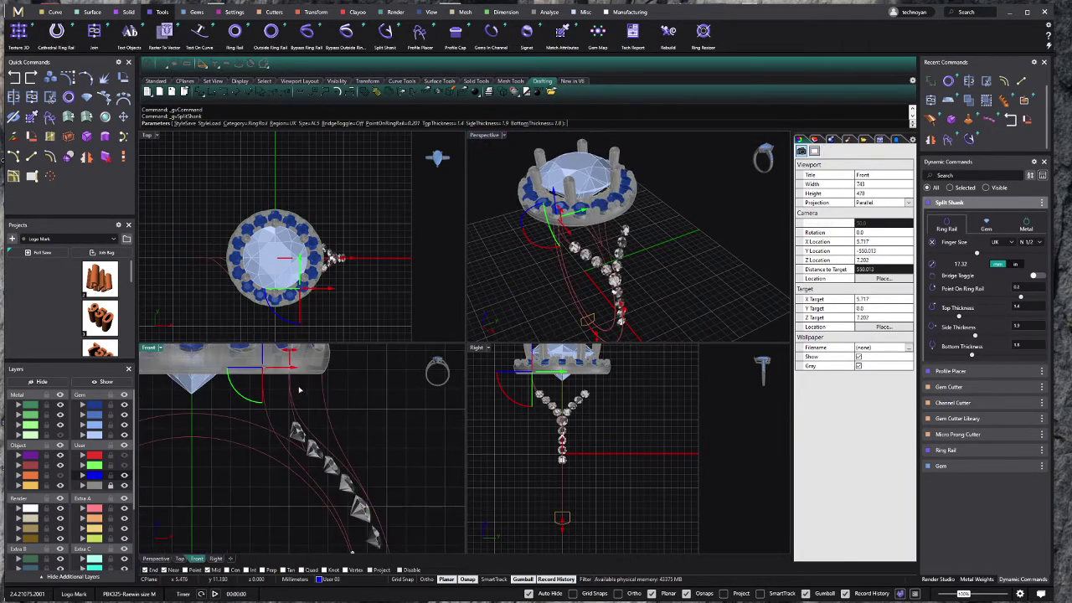
scroll(293, 371, "up", 2)
left_click_drag(292, 376, 297, 371)
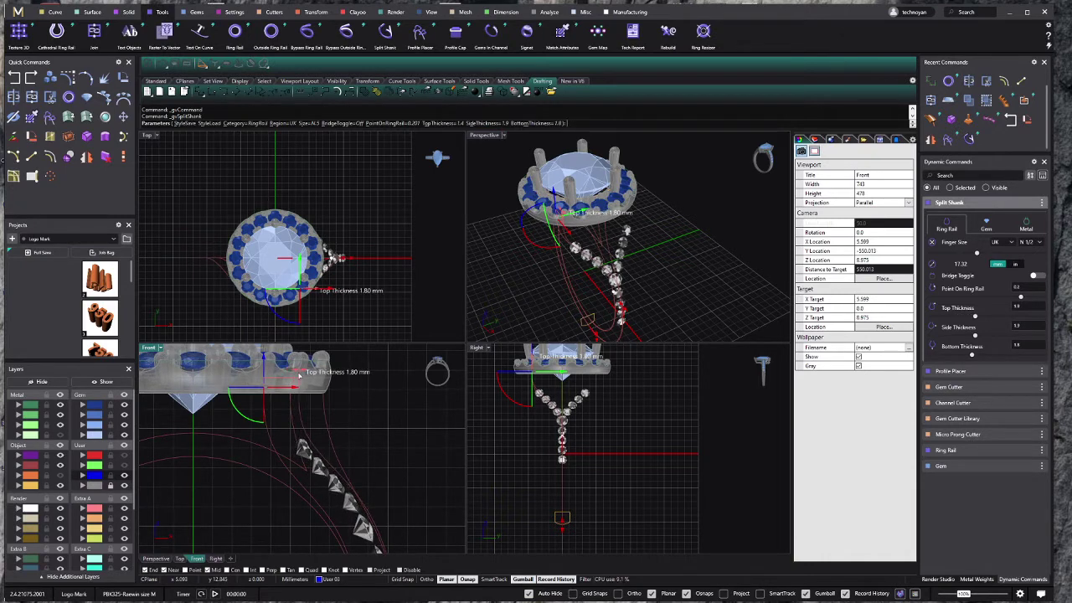
right_click_drag(479, 303, 569, 252)
scroll(569, 253, "down", 3)
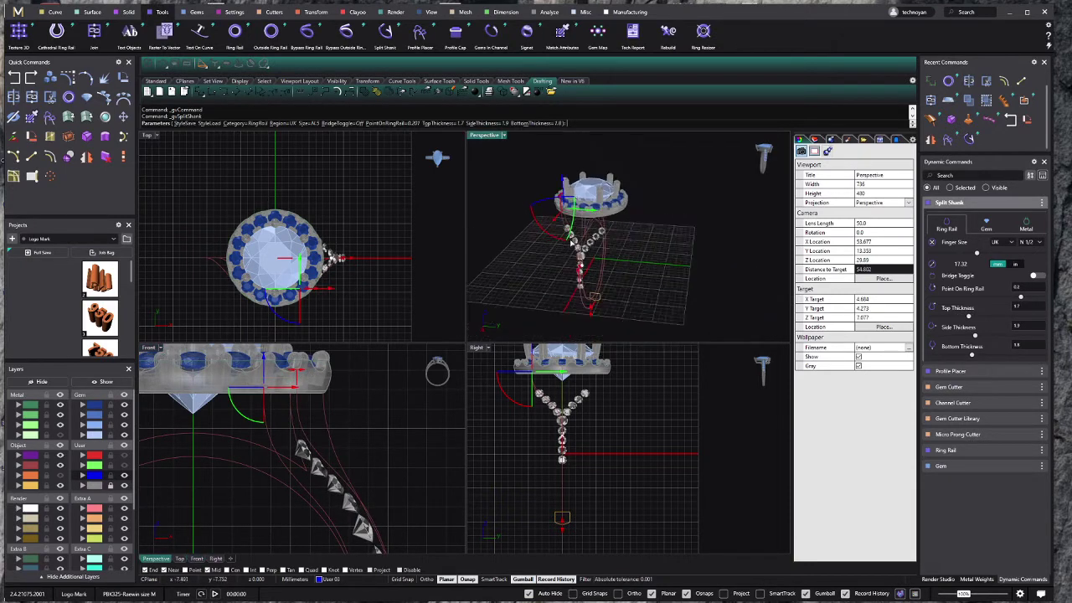
Step: Unlock the gem Size List and set the accent gem widths to 1.45 mm
left_click(974, 227)
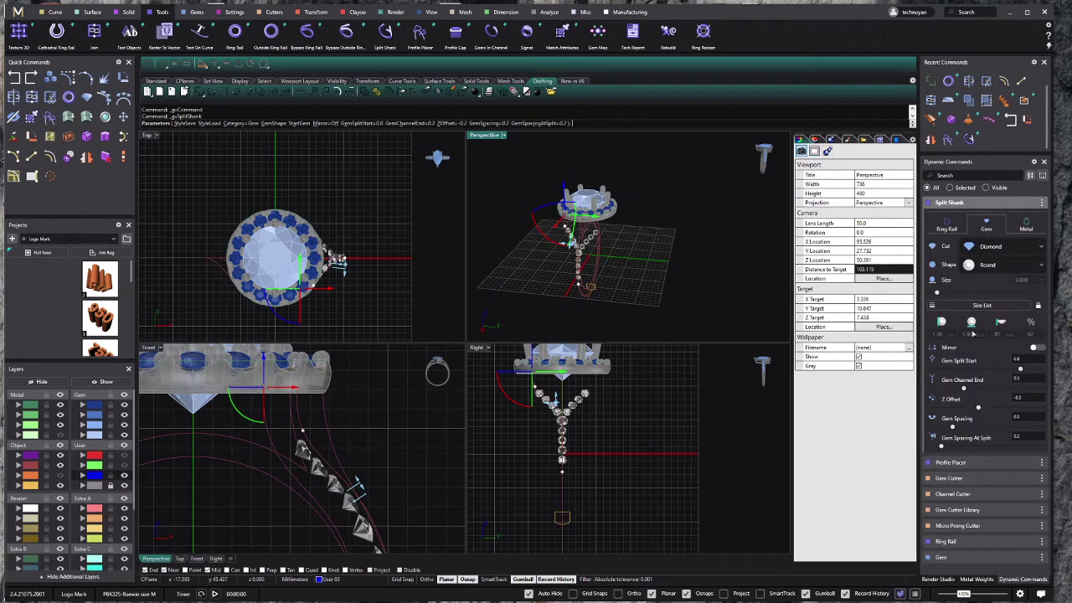
left_click(1038, 307)
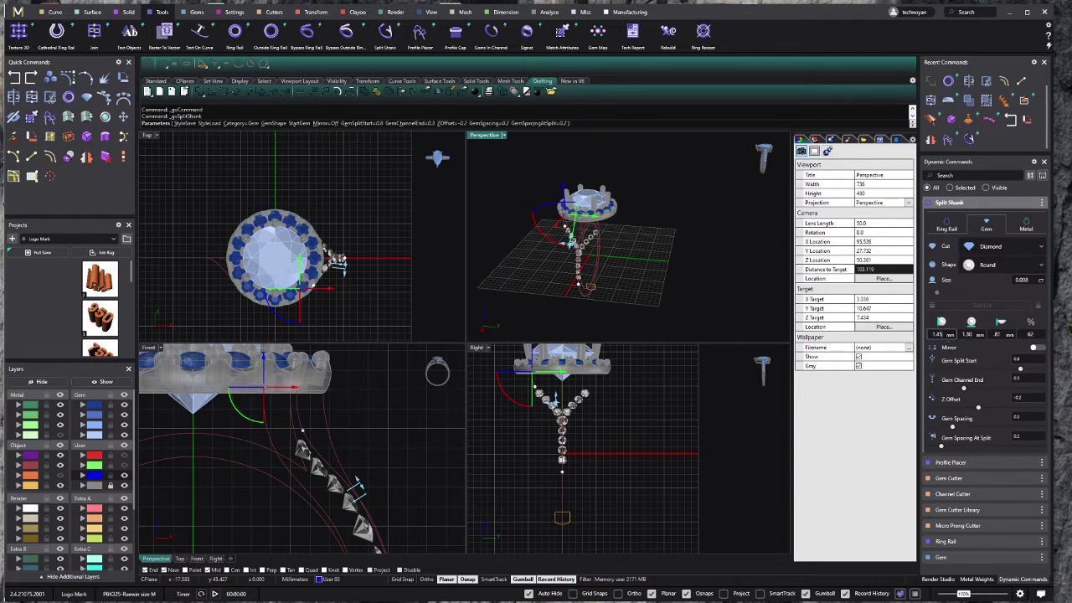
key("Tab")
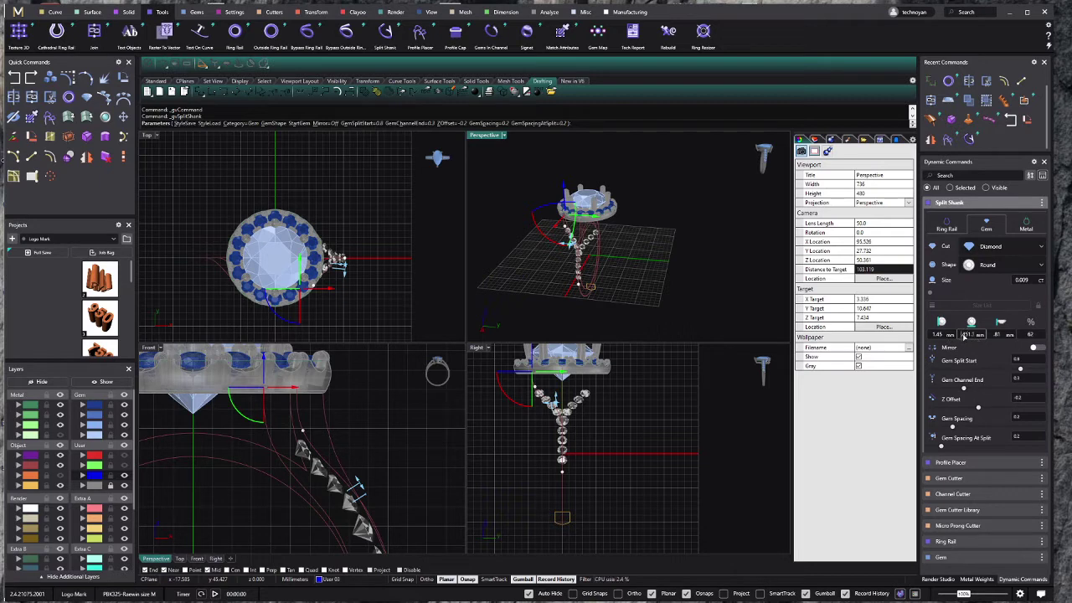
type("5")
key("Tab")
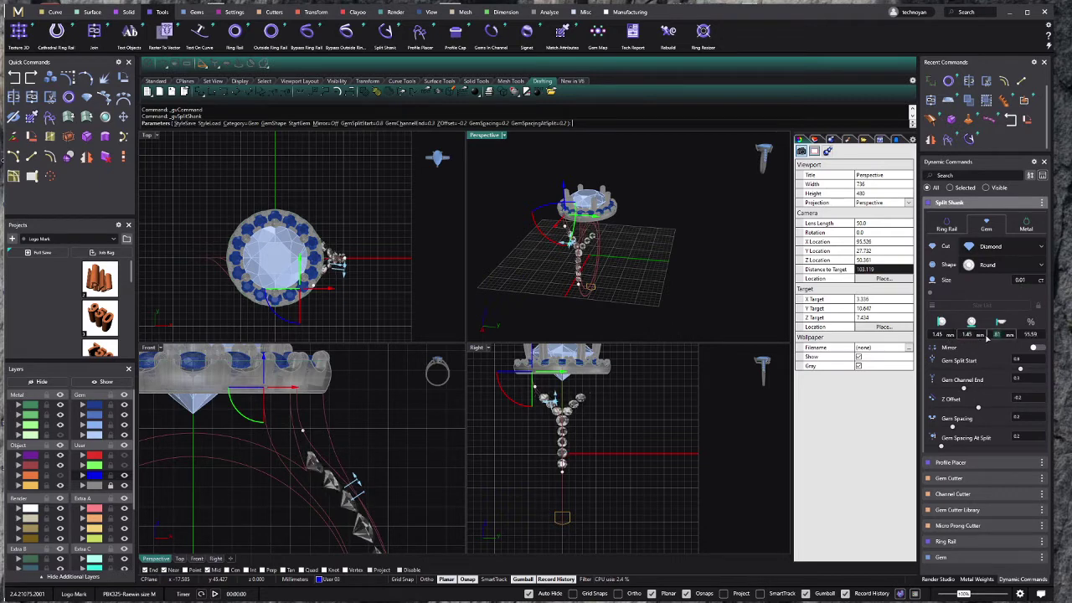
key("Tab")
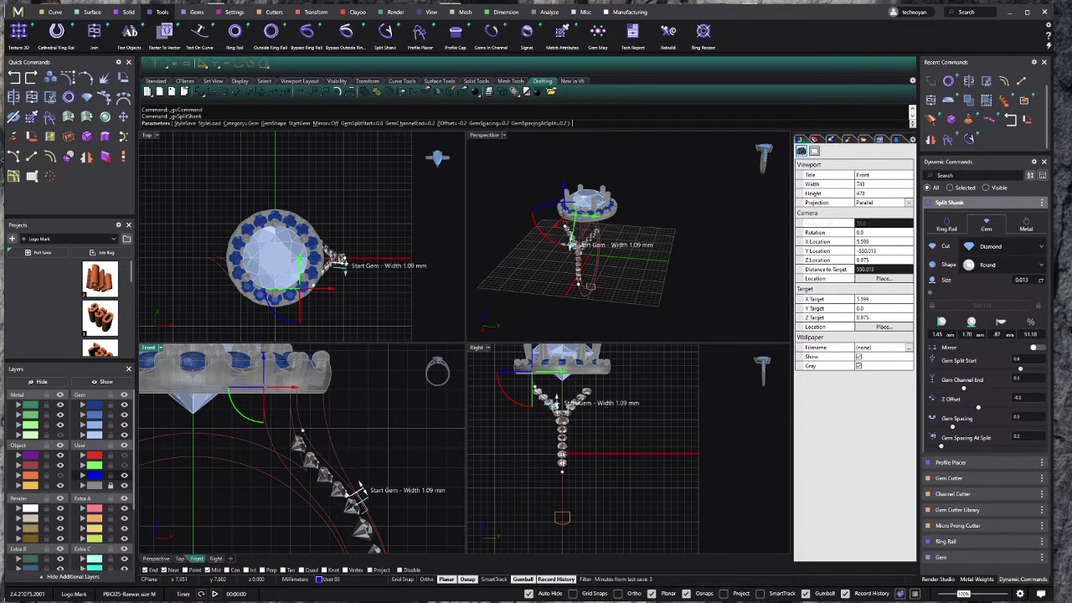
left_click(1043, 279)
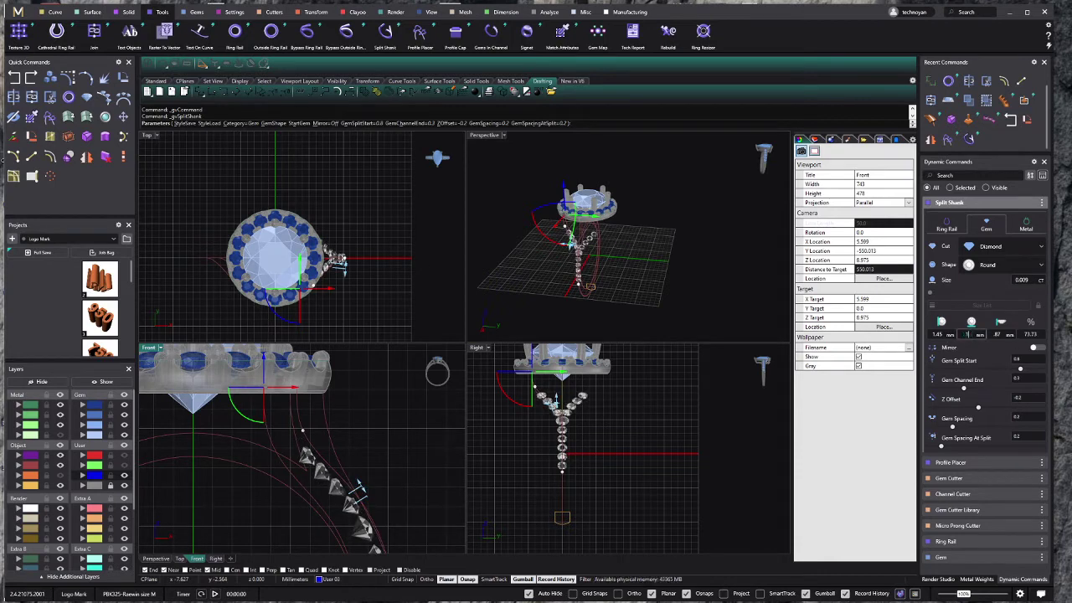
Step: Adjust the Gem Split Start to 1
scroll(969, 334, "up", 2)
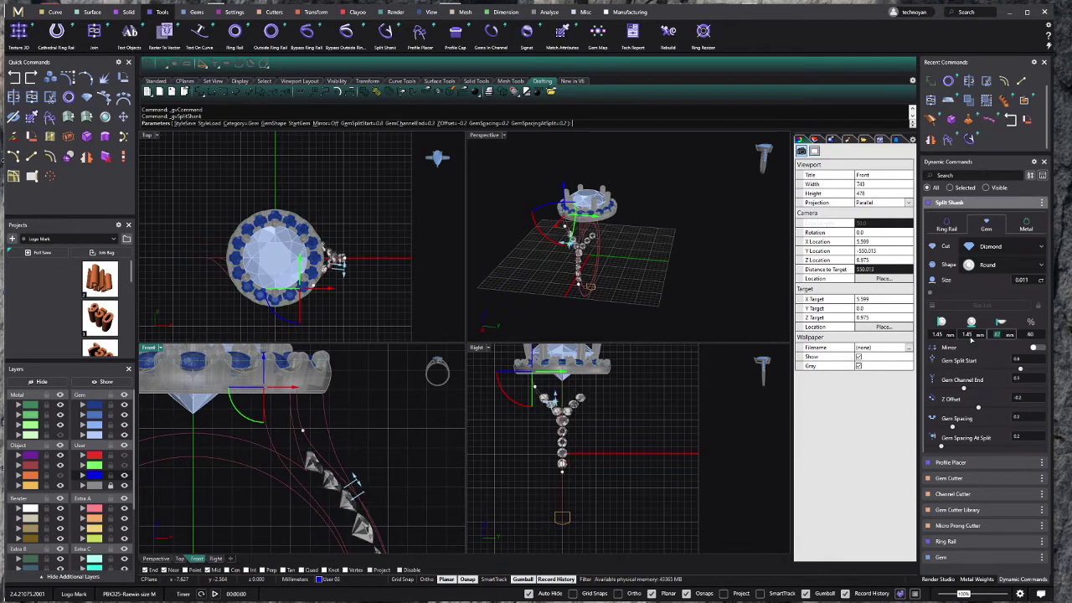
type("0")
left_click_drag(305, 433, 288, 385)
scroll(554, 411, "up", 3)
scroll(554, 411, "up", 5)
scroll(555, 410, "up", 2)
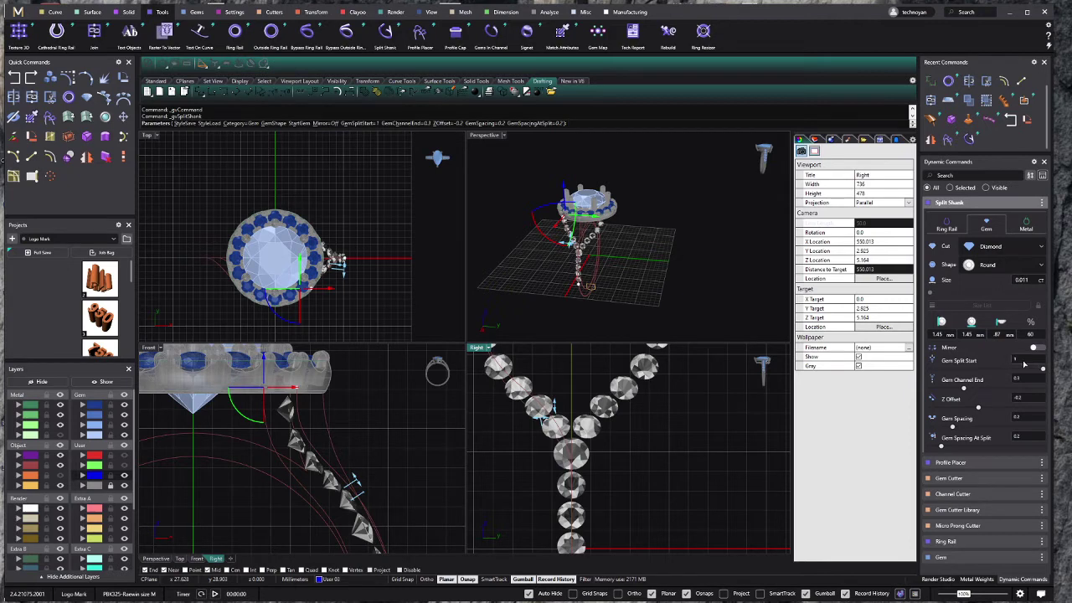
mouse_move(1044, 371)
left_mouse_down()
mouse_move(1029, 369)
mouse_move(1044, 371)
left_mouse_up()
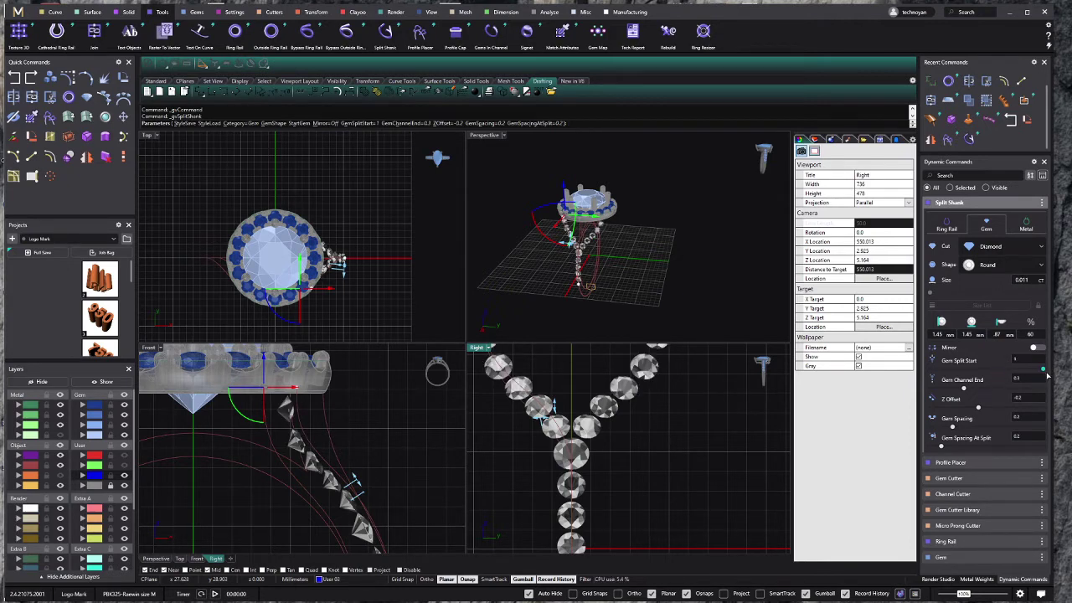
mouse_move(653, 436)
right_mouse_down()
mouse_move(656, 469)
mouse_move(659, 454)
right_mouse_up()
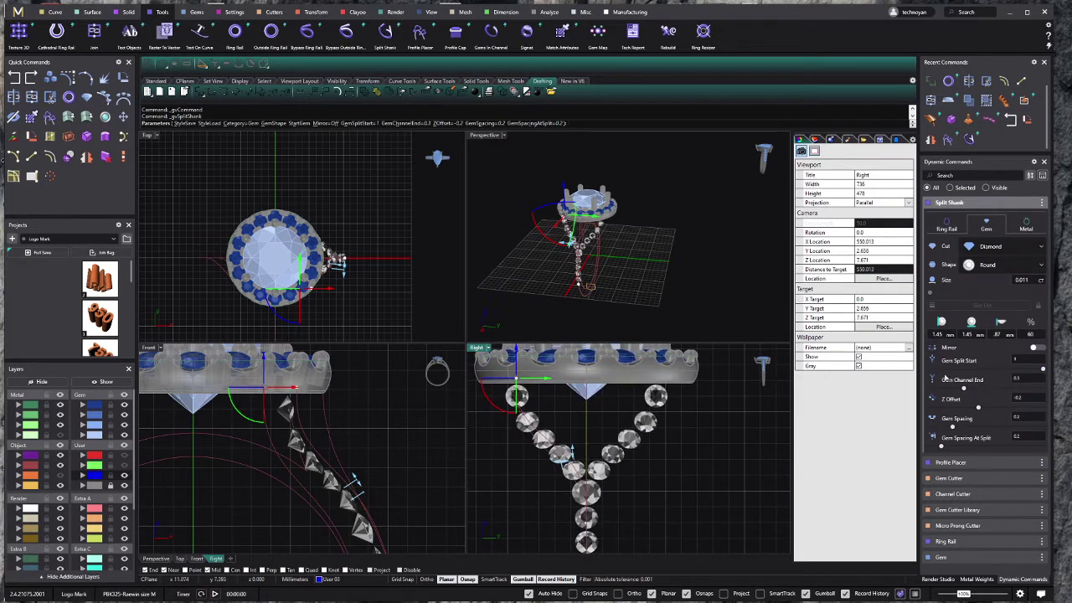
Step: Set channel end 0.47, start gem length 1.40 mm, and spacing at split 0.21
left_click_drag(964, 390, 983, 388)
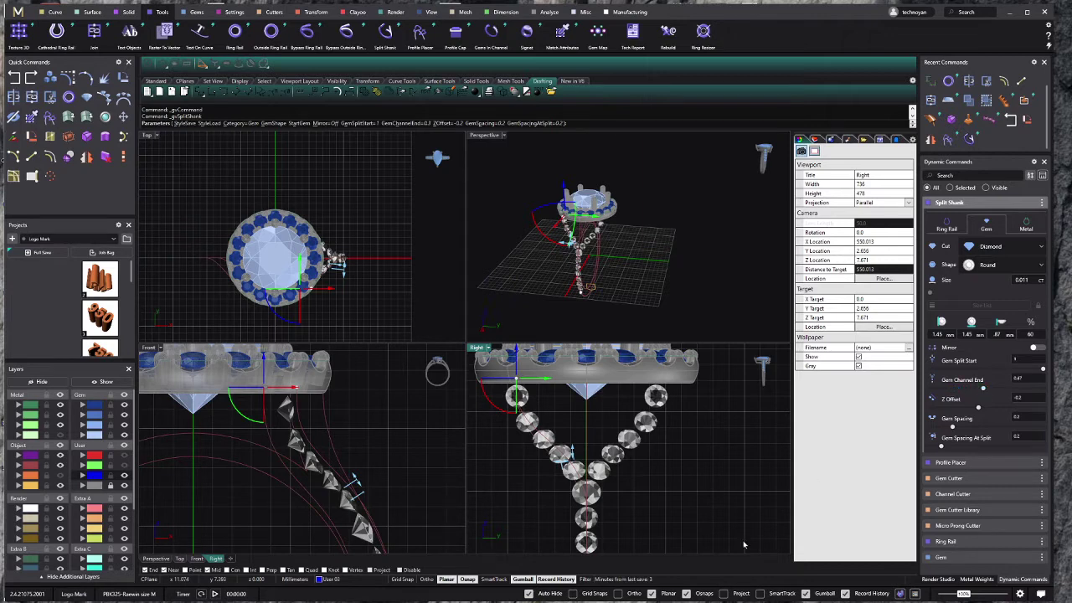
scroll(561, 444, "up", 2)
scroll(556, 452, "up", 2)
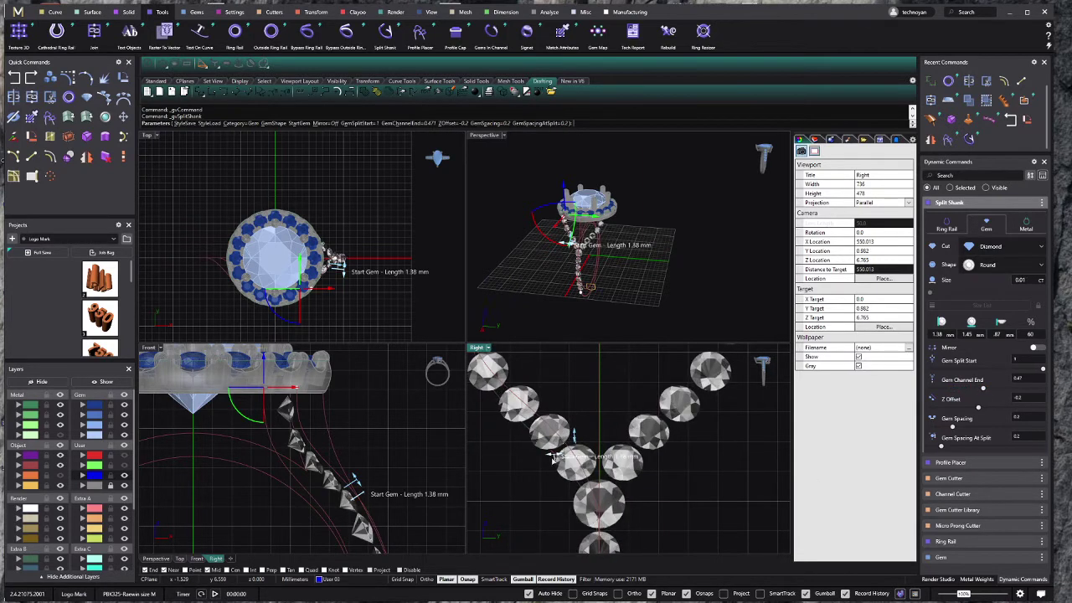
scroll(552, 456, "up", 2, "ctrl")
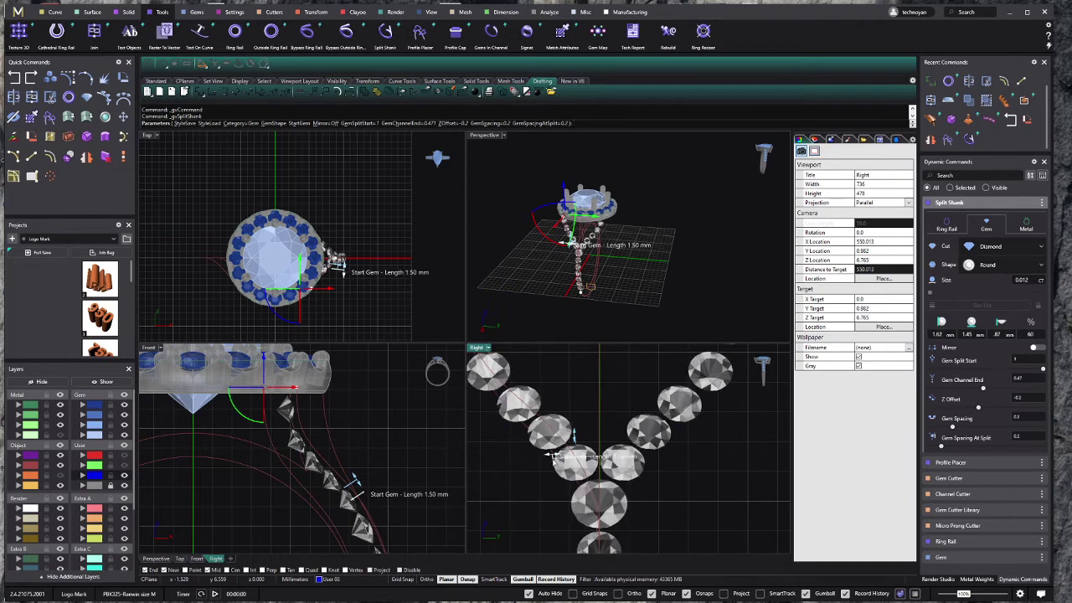
scroll(553, 456, "down", 1, "ctrl")
scroll(553, 456, "down", 1, "ctrl")
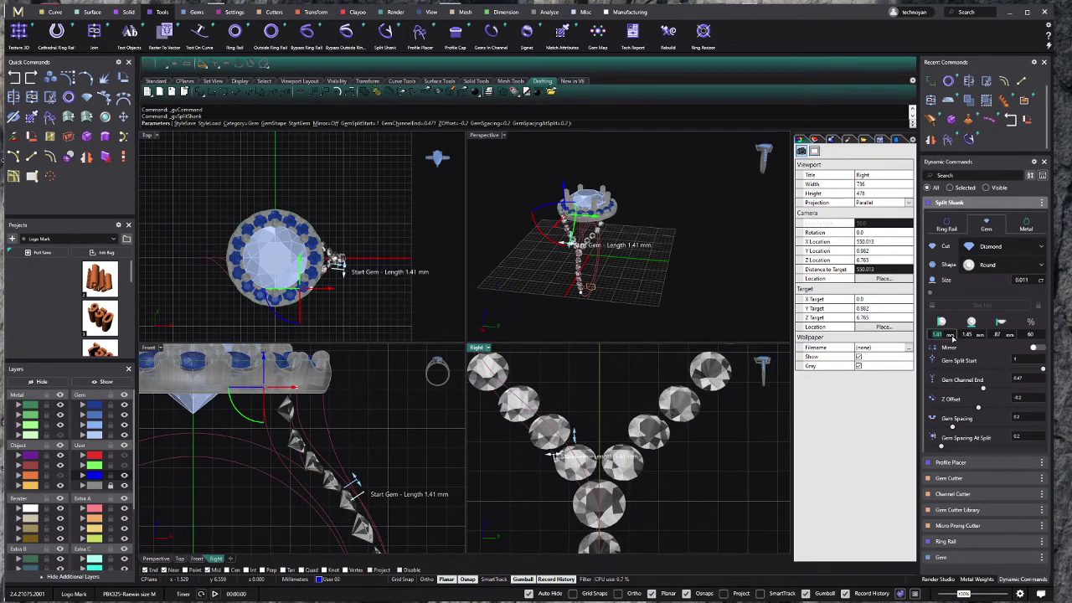
type(".40")
key("Tab")
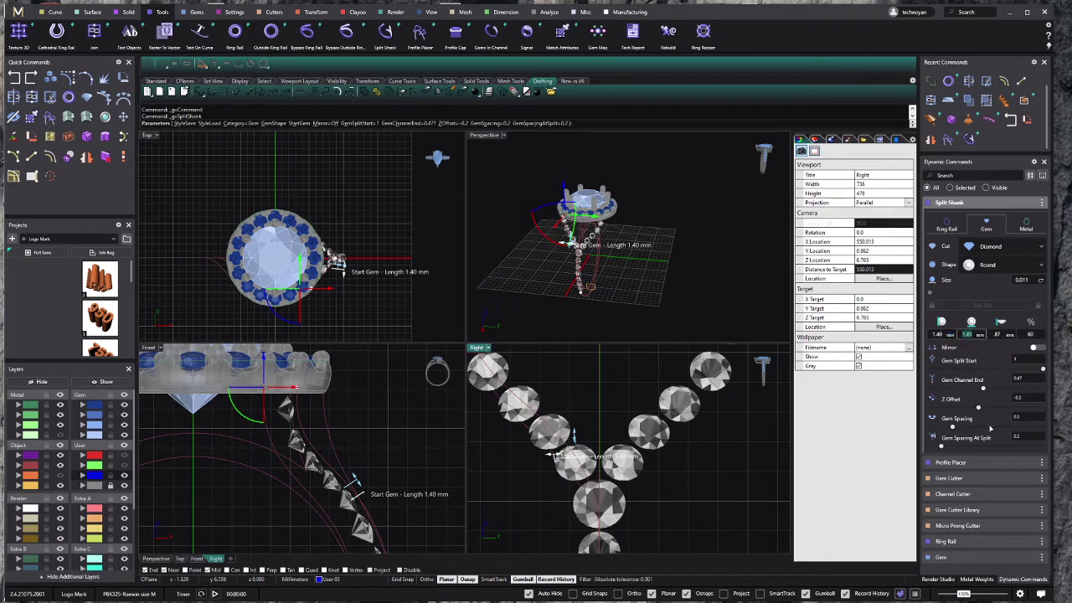
left_click(1035, 419)
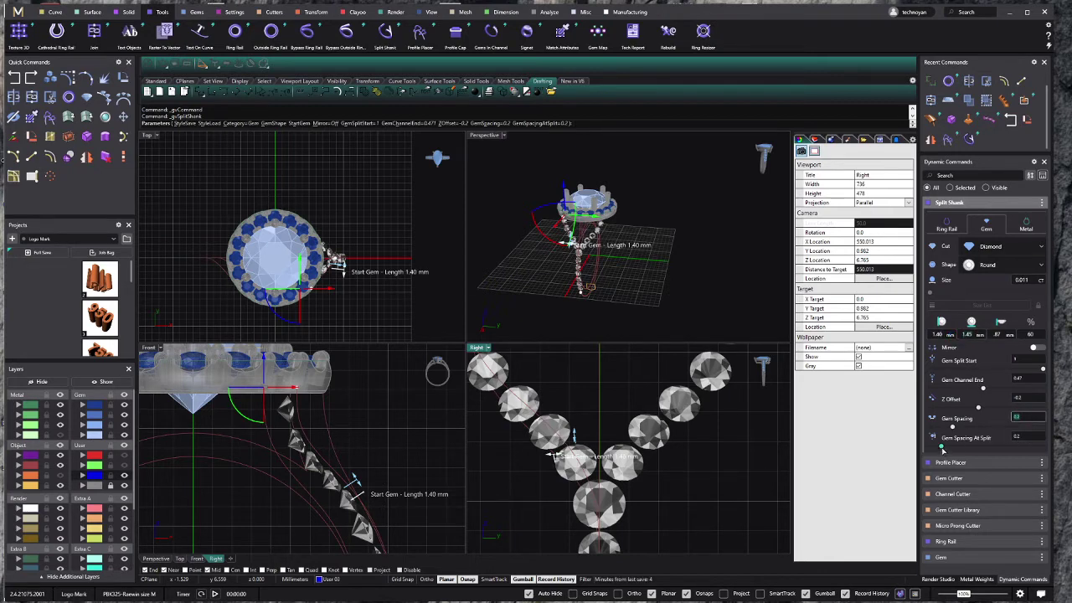
left_click_drag(942, 447, 951, 449)
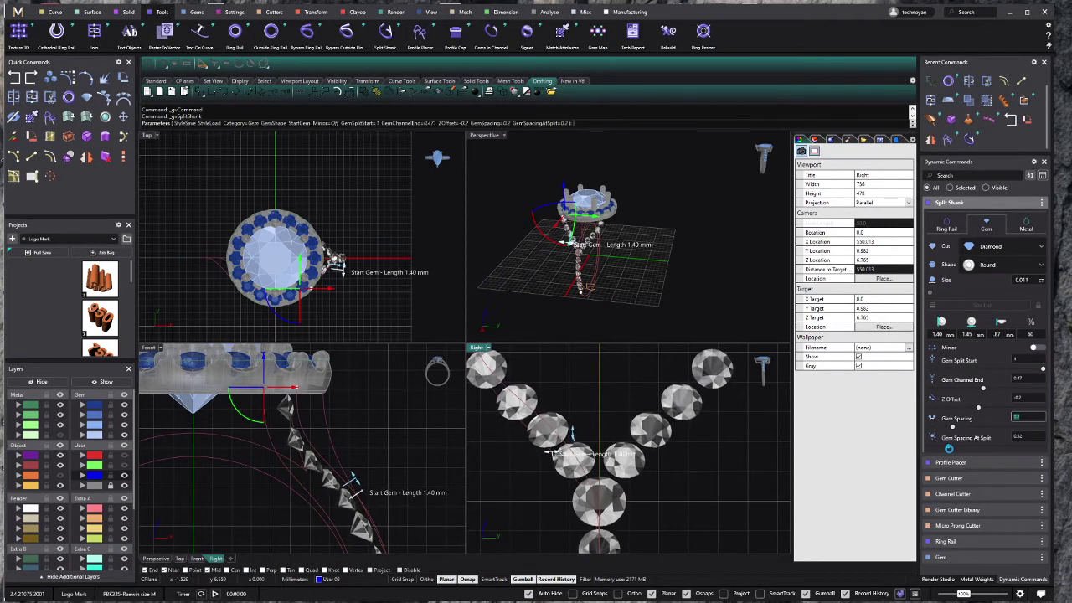
left_click_drag(951, 449, 945, 450)
Step: Edit the first 1.40 mm value in the gem Size List
scroll(701, 434, "down", 3)
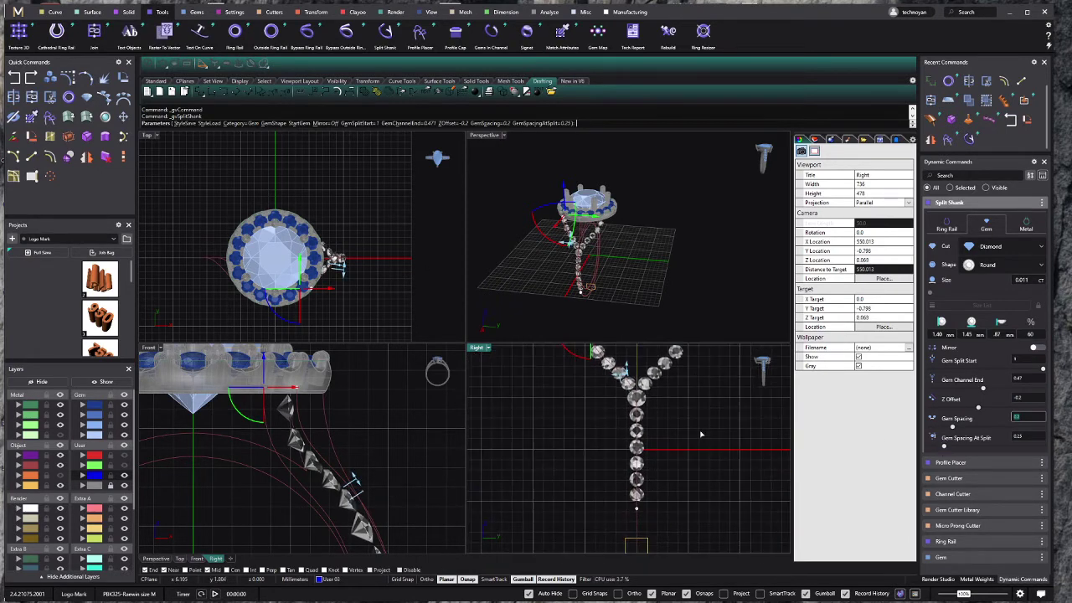
scroll(702, 433, "up", 2)
scroll(368, 460, "down", 2)
scroll(368, 460, "down", 2)
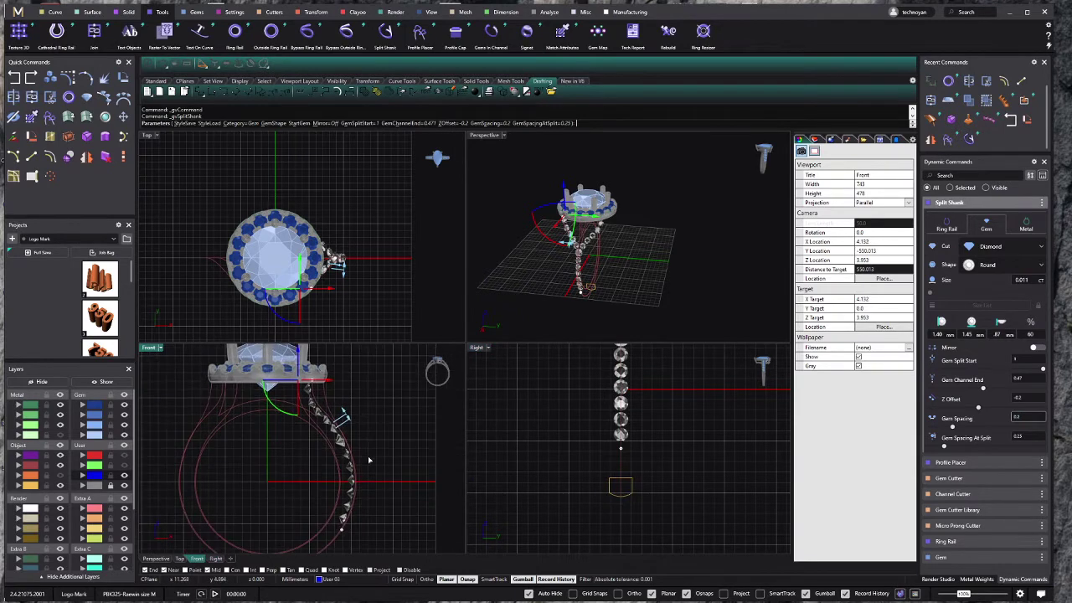
scroll(600, 448, "up", 2)
scroll(600, 448, "down", 1)
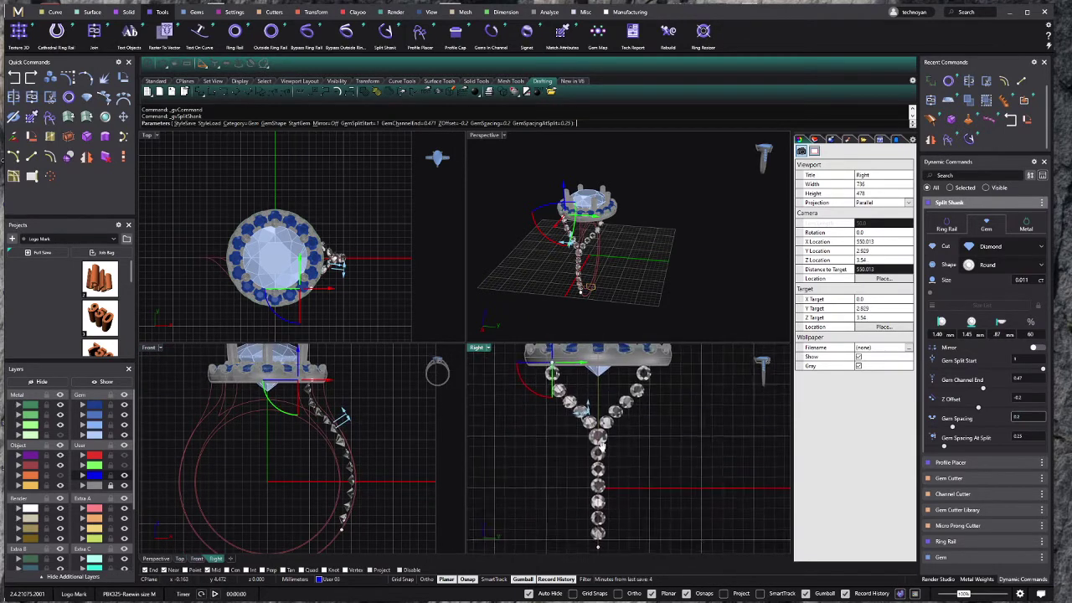
scroll(600, 445, "up", 1)
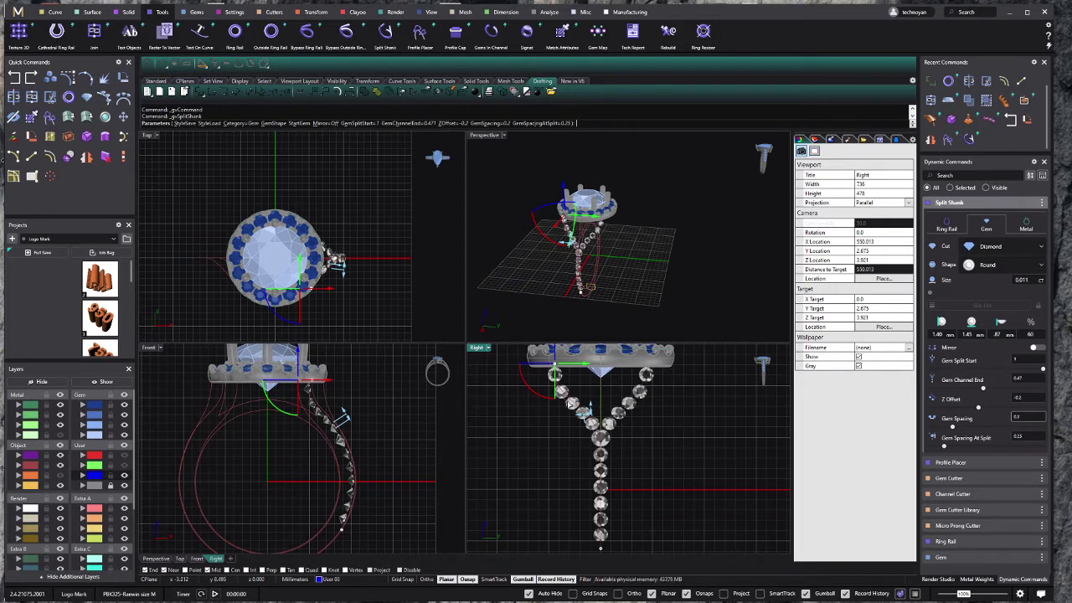
scroll(587, 412, "up", 1)
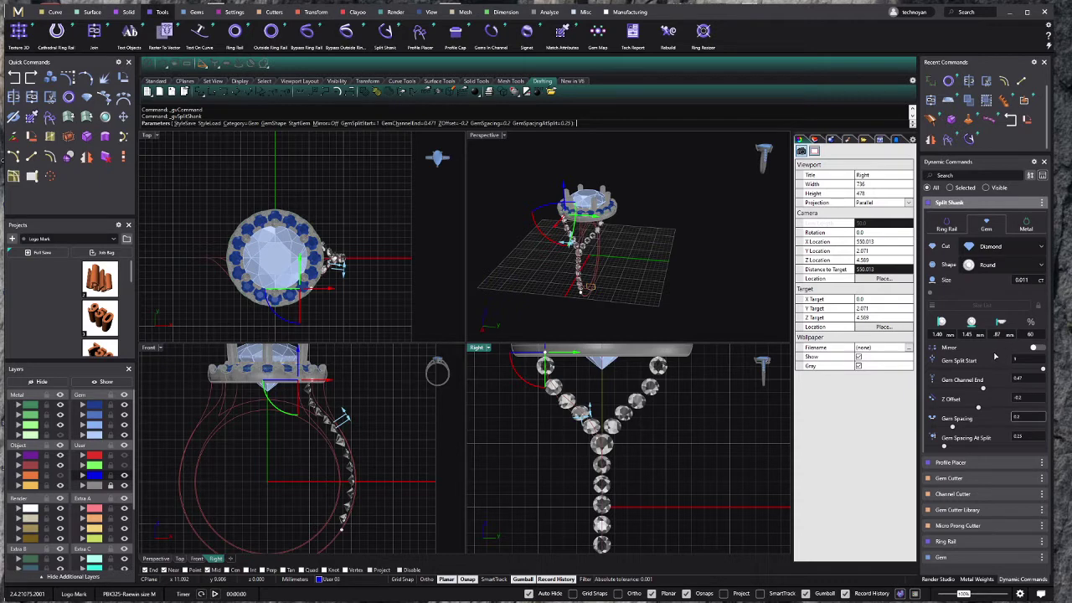
left_click(950, 334)
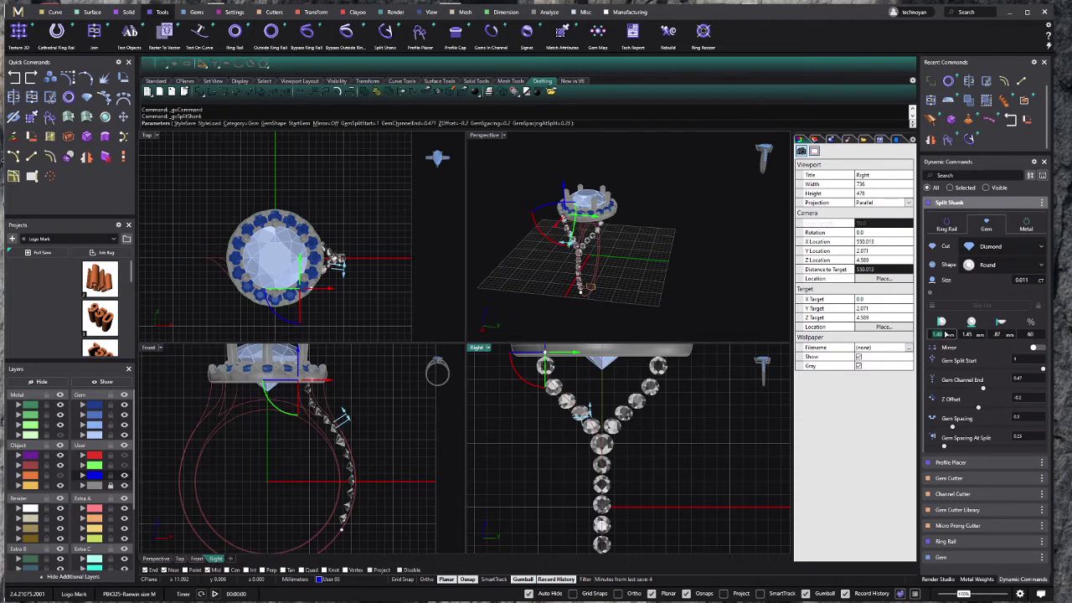
type("1.45")
key("Tab")
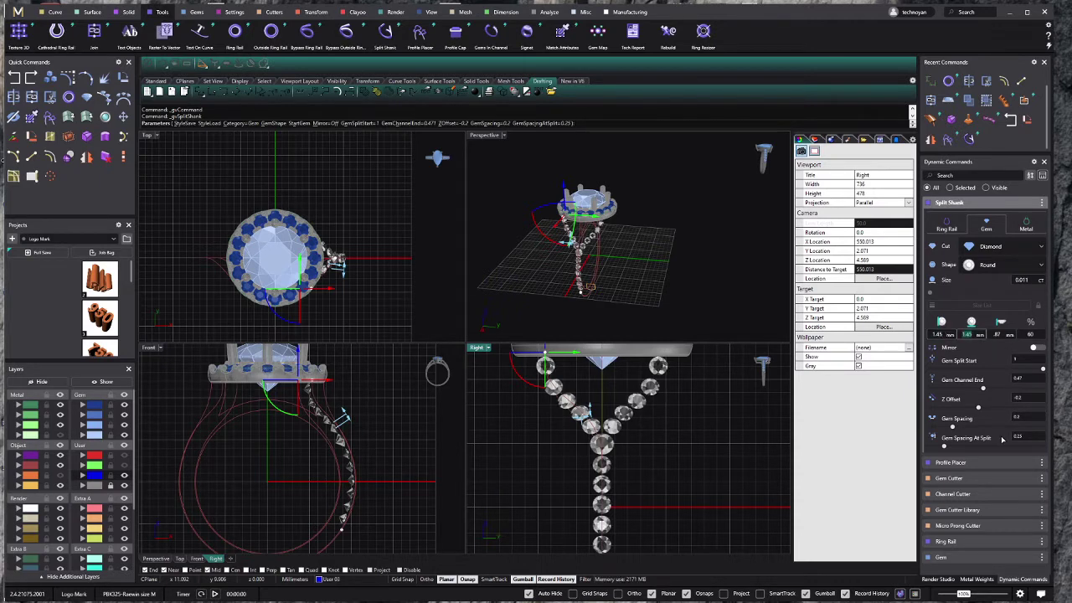
Step: Toggle gem mirroring on and off, then enter 2 as the Gem Split Start
left_click(1038, 348)
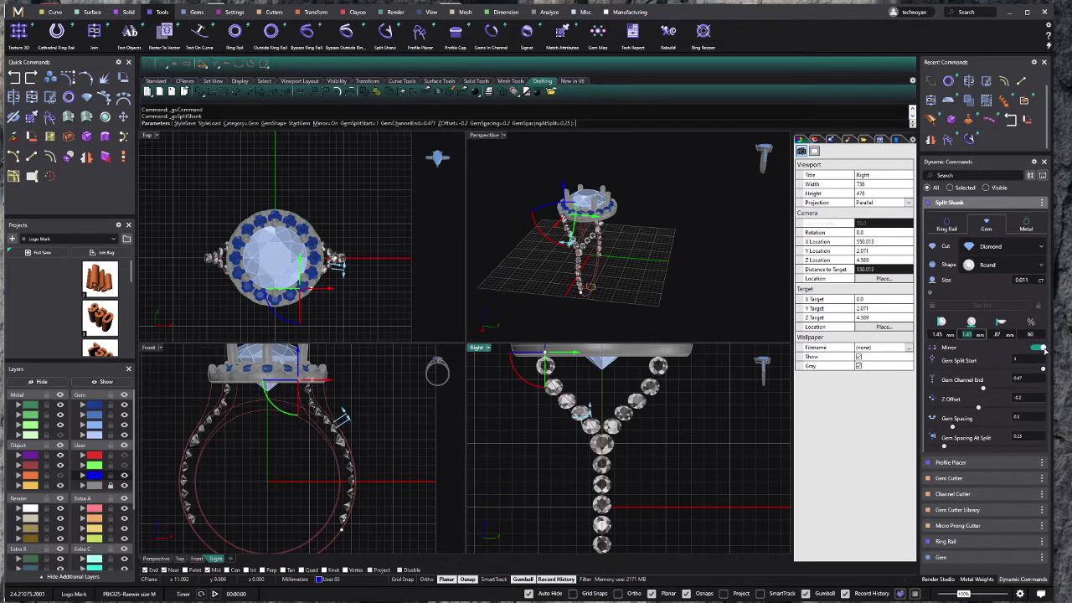
left_click(1036, 348)
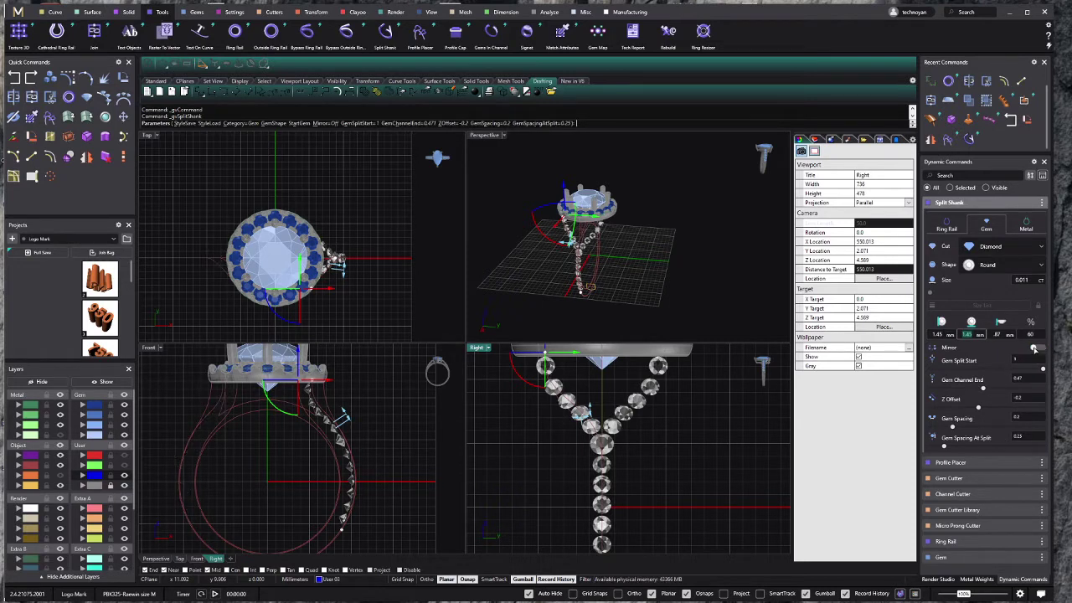
left_click(1016, 360)
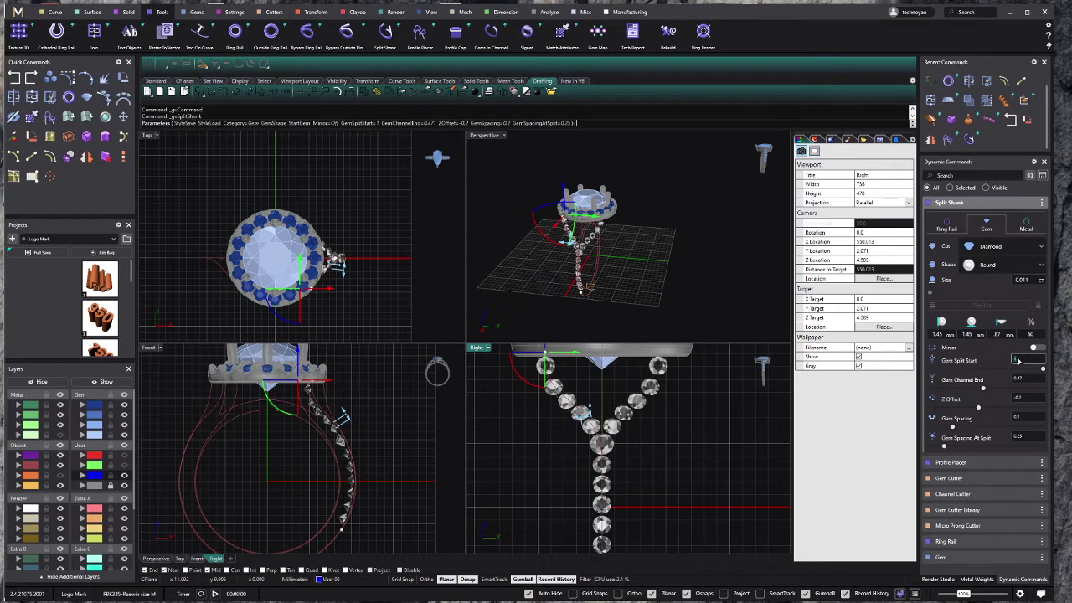
type("2")
Step: Adjust the Gem Split Start, then set Z Offset to -0.02 and Gem Spacing to 0.14
left_click_drag(1044, 371, 953, 395)
mouse_move(953, 395)
left_mouse_down()
mouse_move(1004, 394)
mouse_move(1017, 414)
left_mouse_up()
left_click_drag(978, 409, 1011, 414)
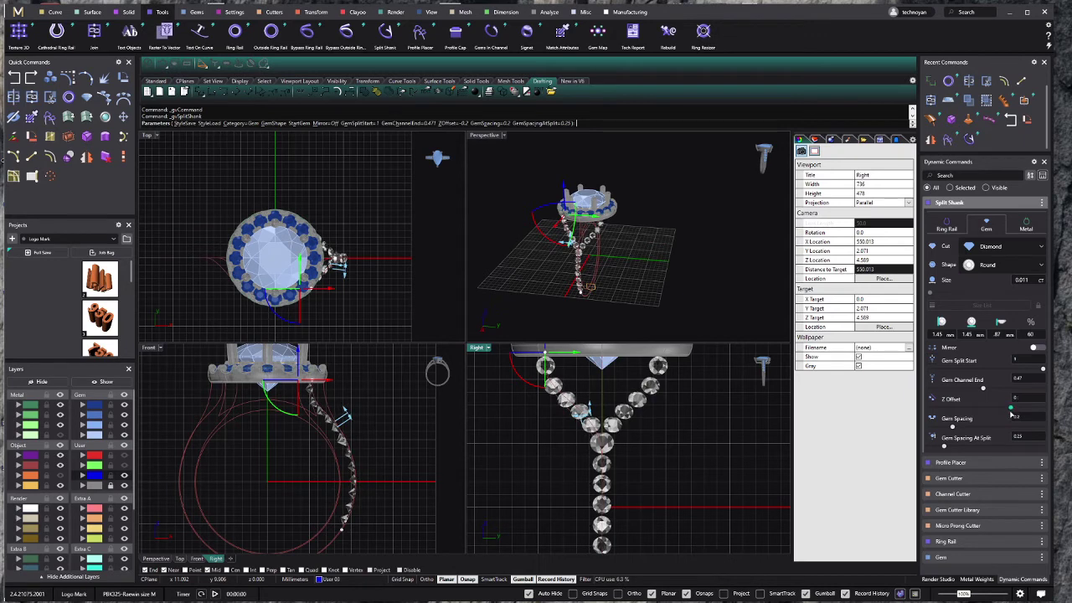
left_click_drag(1011, 413, 1014, 414)
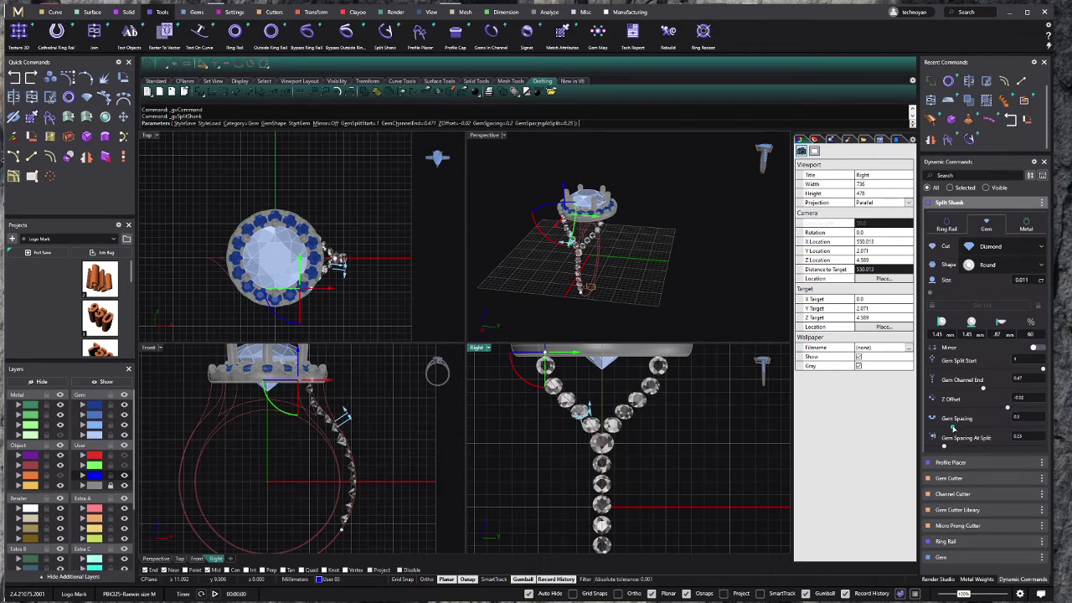
left_click_drag(952, 427, 986, 423)
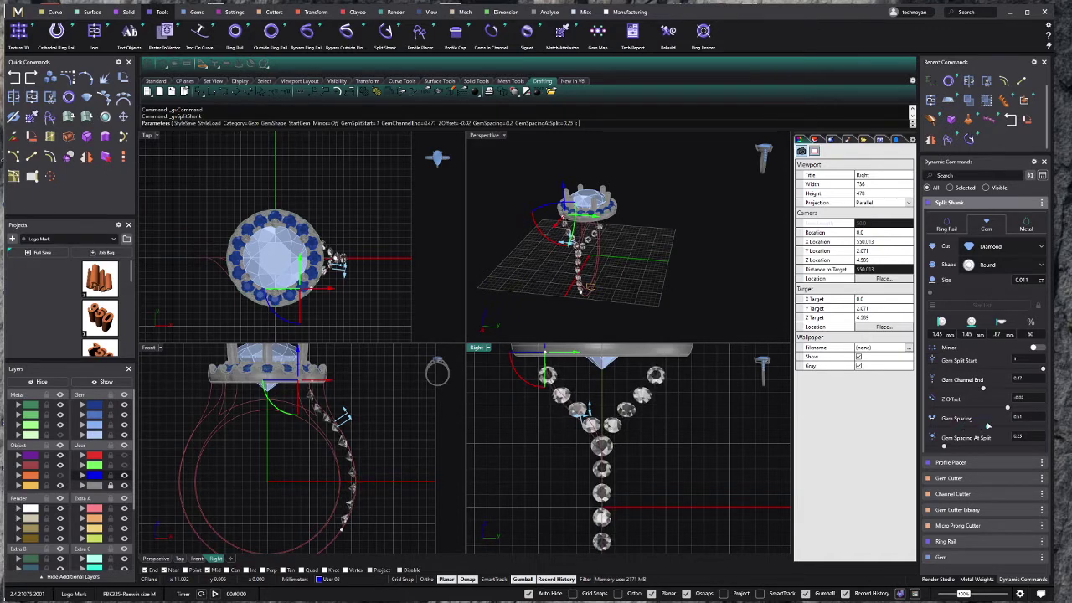
left_click_drag(988, 427, 953, 428)
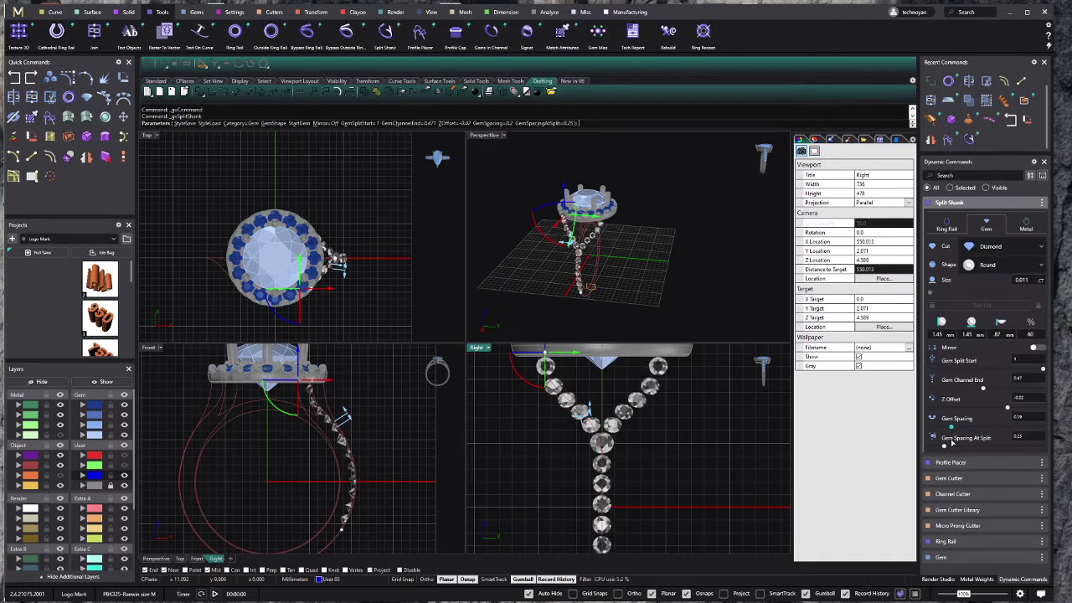
left_click_drag(952, 444, 949, 444)
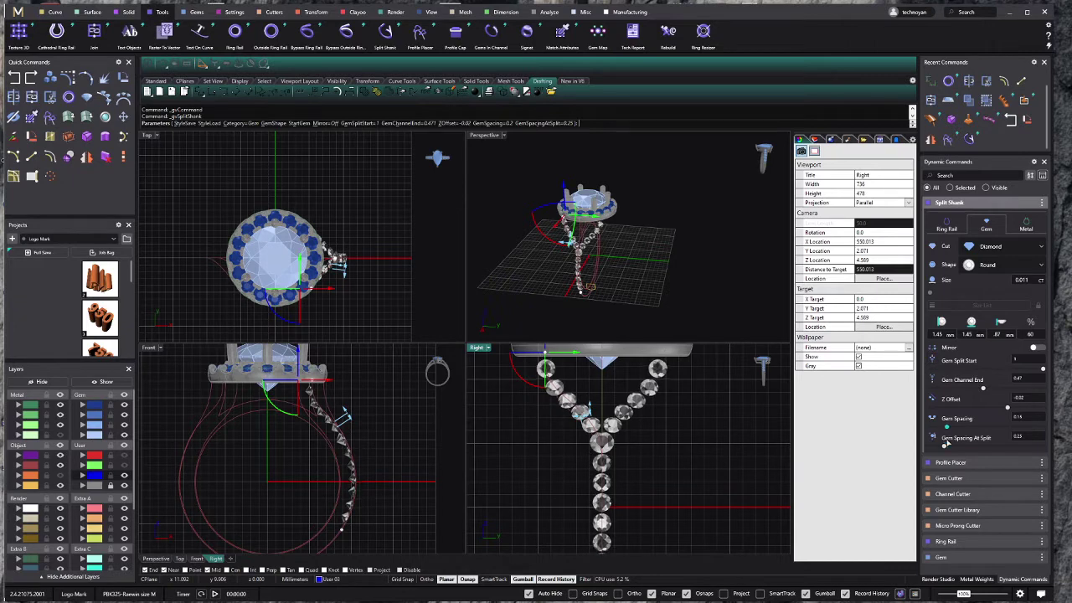
Step: Enable Show Metal and Show Profiles for the split shank and orbit to inspect
left_click(1022, 227)
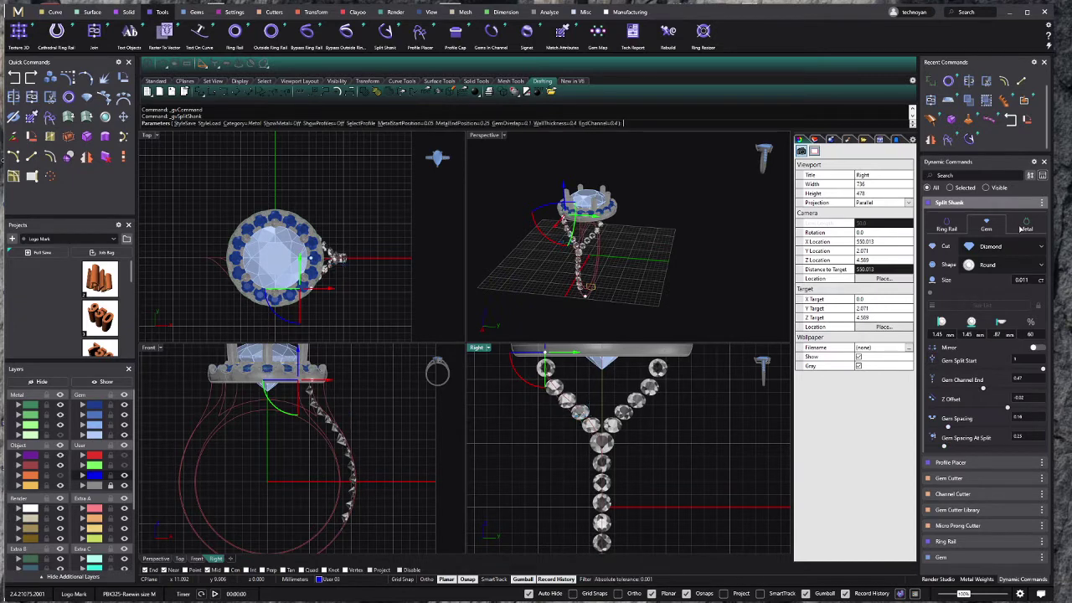
left_click(1039, 242)
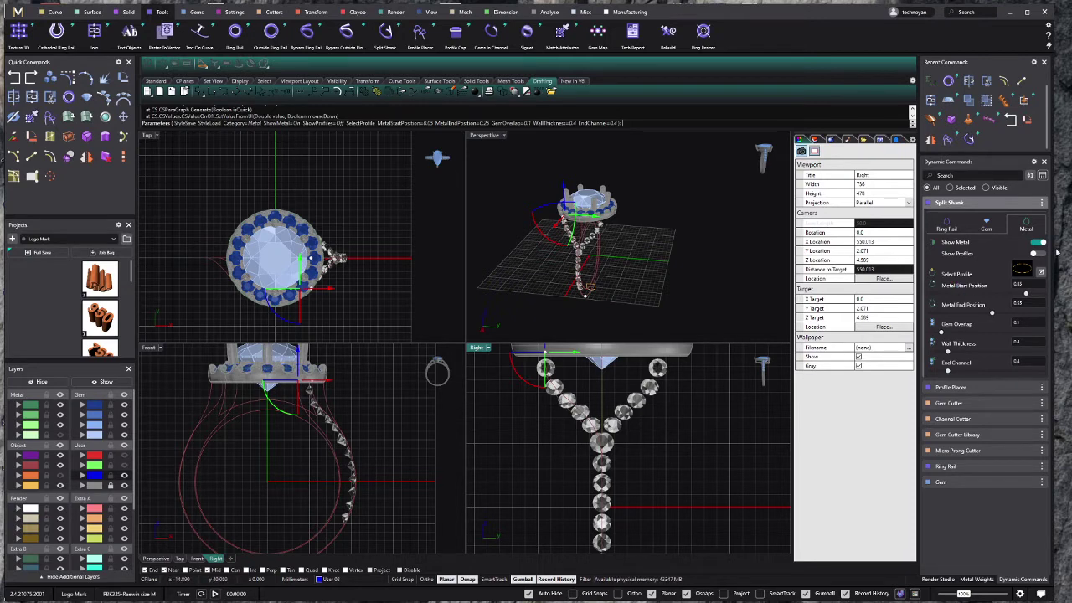
scroll(617, 430, "down", 2)
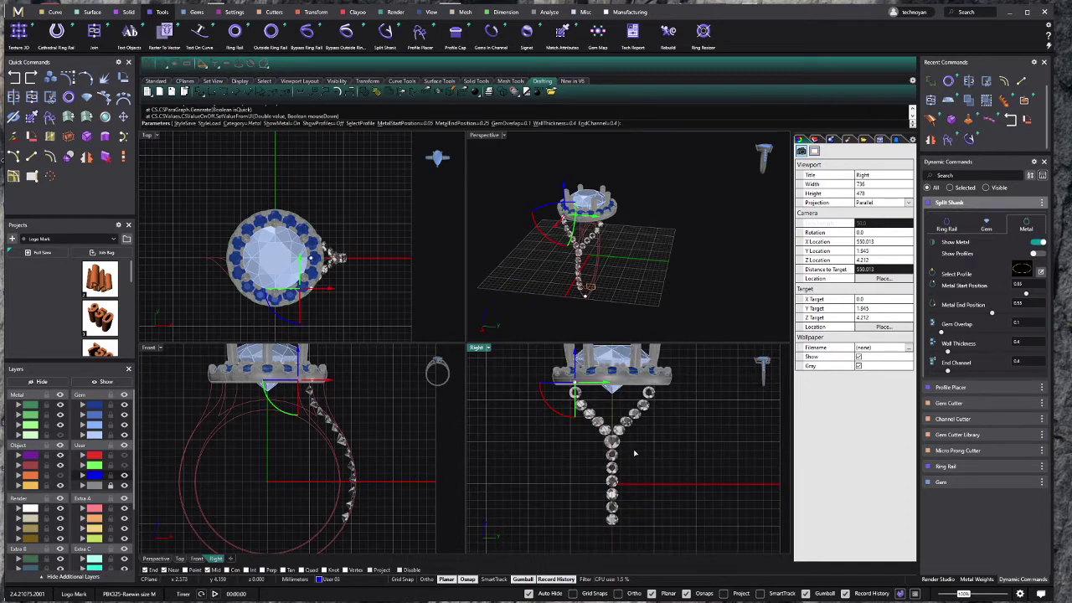
scroll(585, 369, "up", 3)
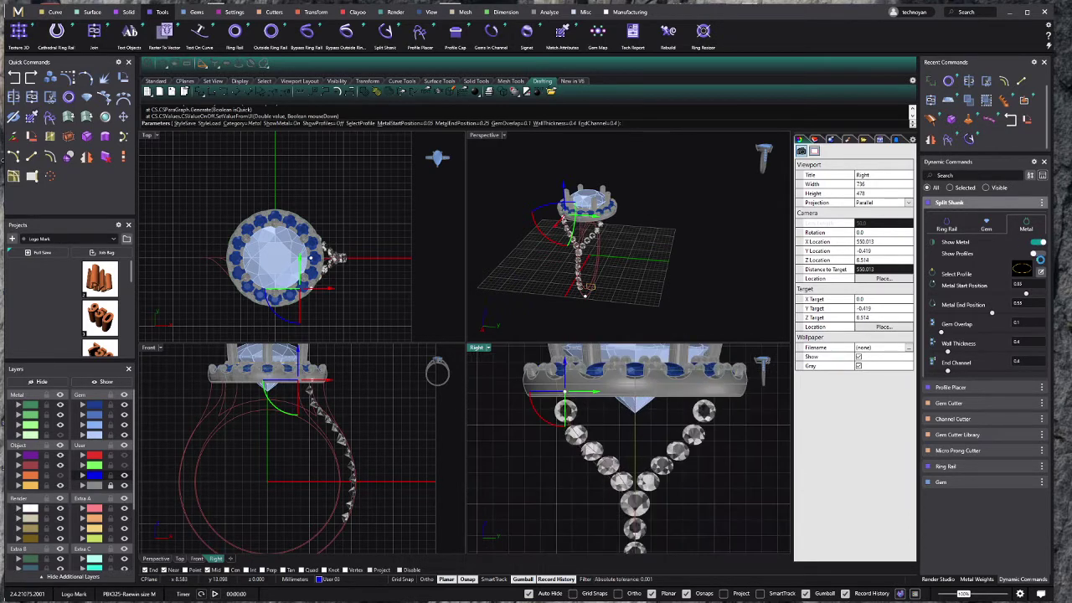
left_click(1038, 254)
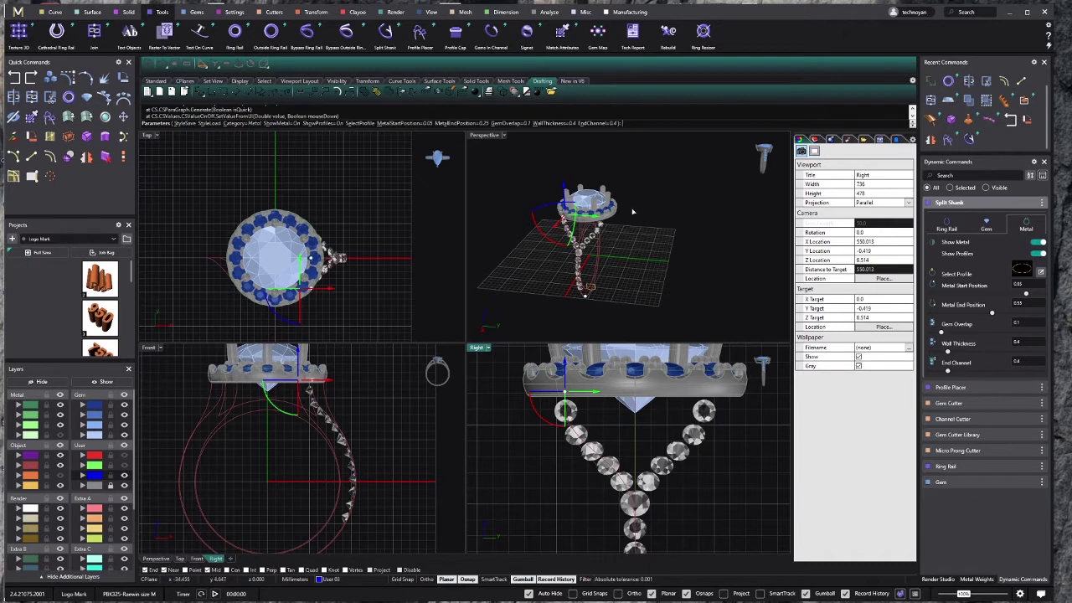
right_click_drag(633, 211, 687, 216)
right_click_drag(372, 367, 377, 379)
Step: Cancel the current split shank and start a new Split Shank on the ring rail circle
left_click(407, 272)
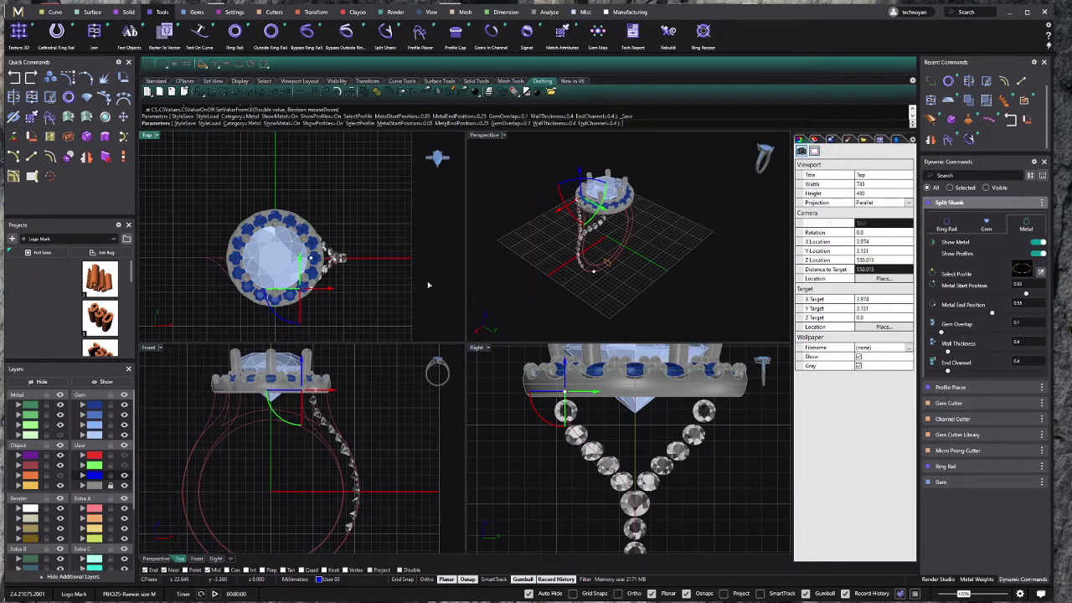
key("Escape")
right_click_drag(320, 419, 330, 411)
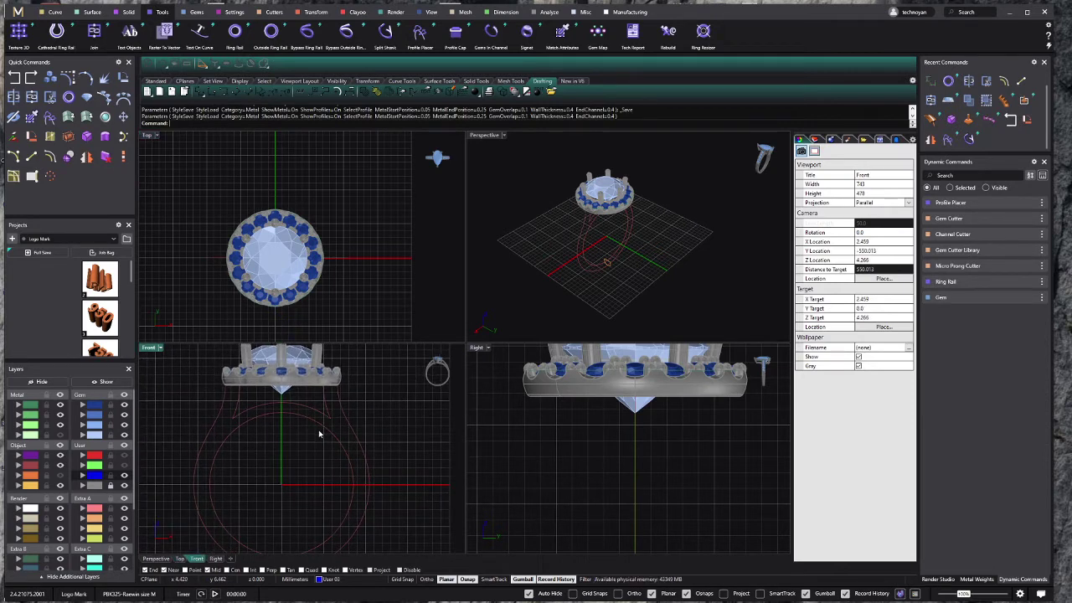
left_click(320, 432)
key("Escape")
left_click(333, 438)
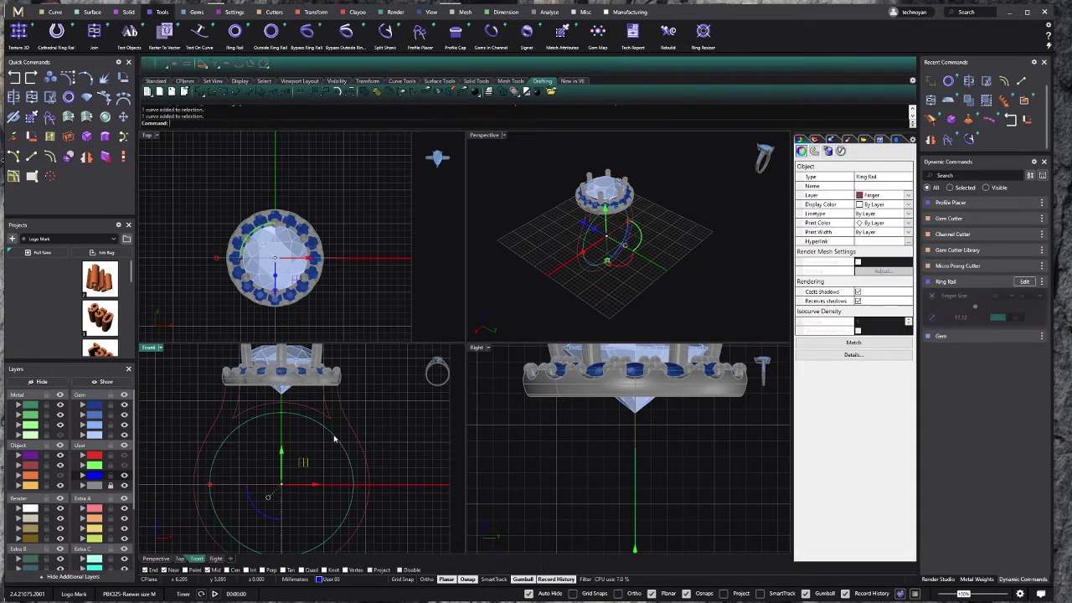
left_click(386, 36)
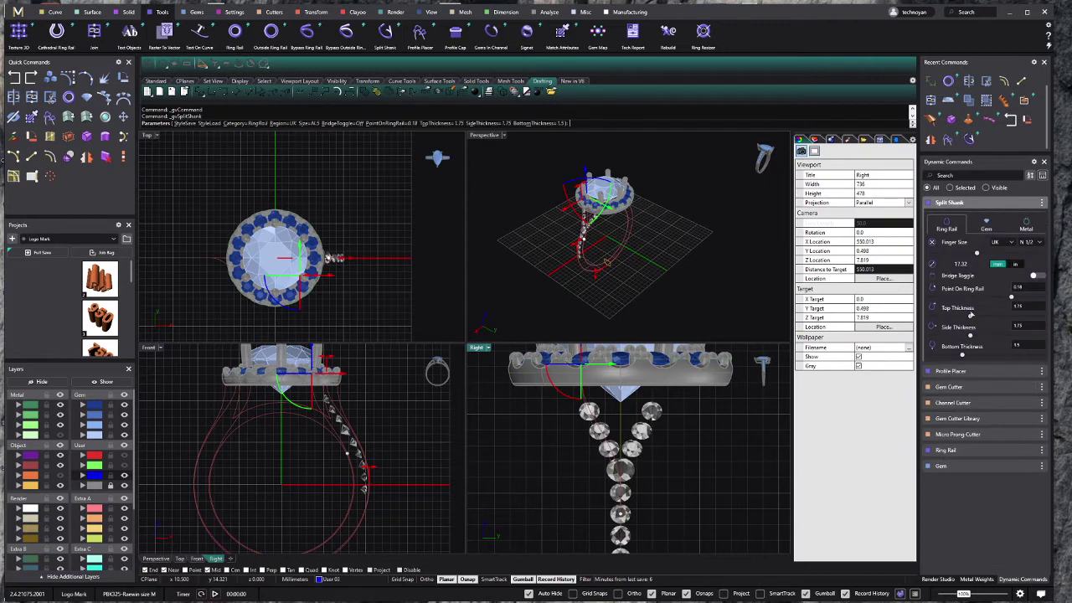
Step: Set bottom thickness 1.8 and side thickness 1.9, and slide the split point along the rail to 0.210
left_click(1029, 347)
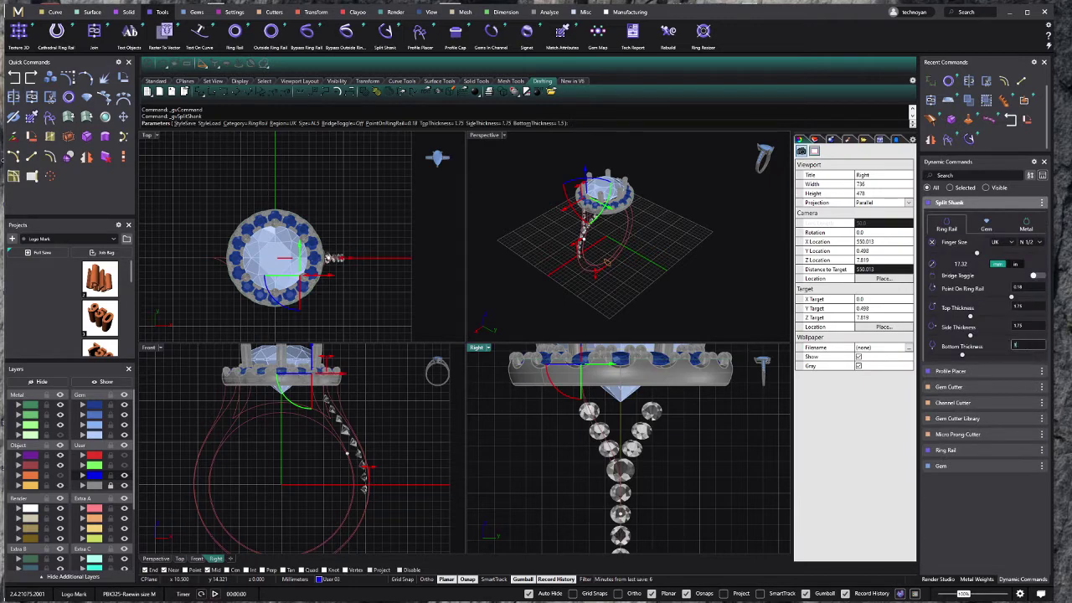
type(".8")
left_click(1022, 328)
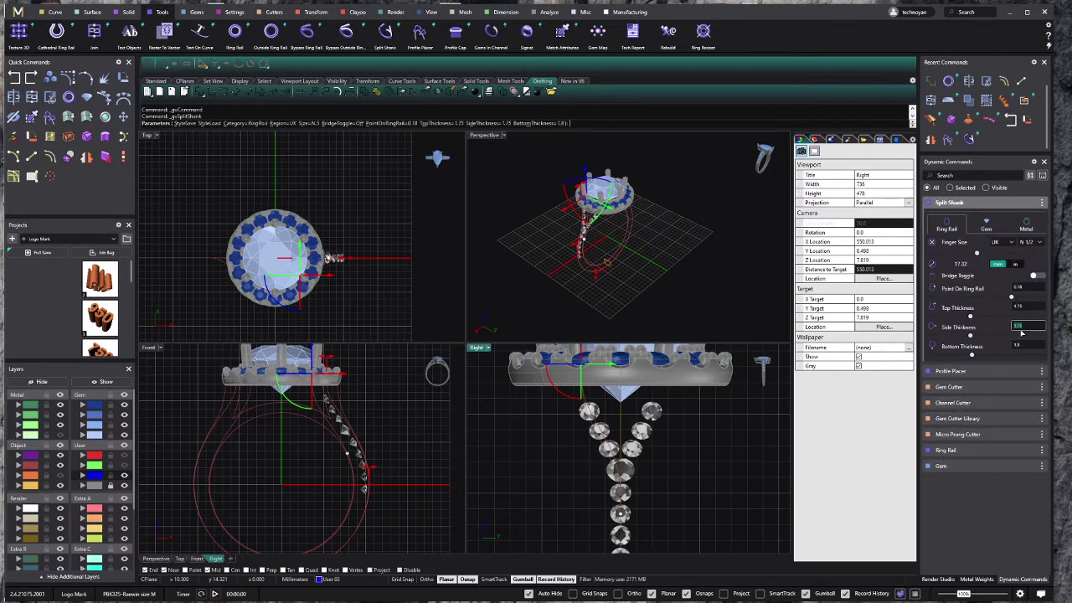
type("1.5")
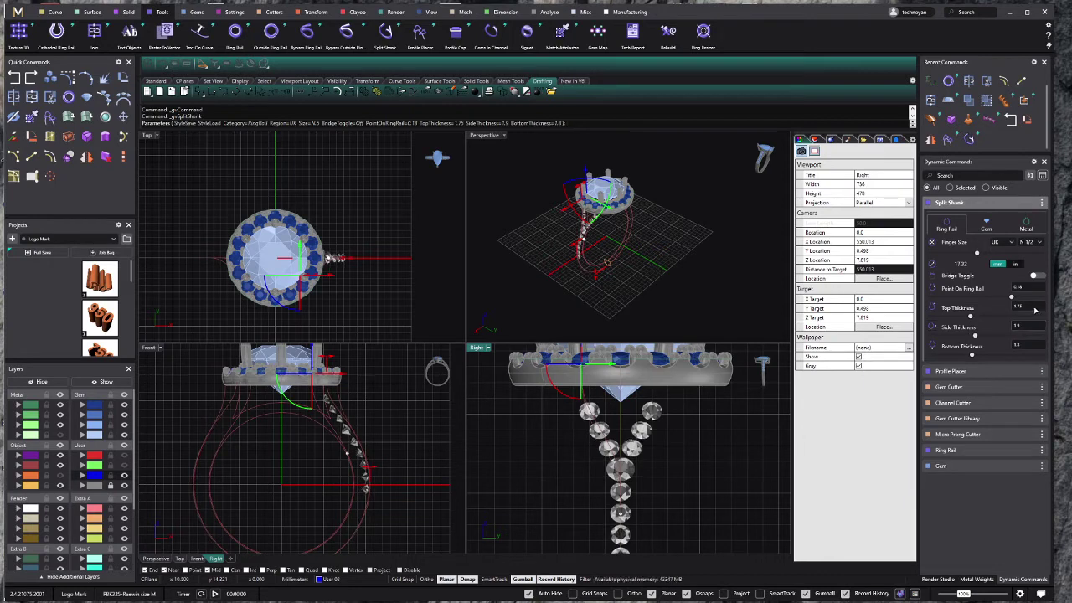
left_click(1025, 289)
left_click_drag(1013, 298, 1022, 306)
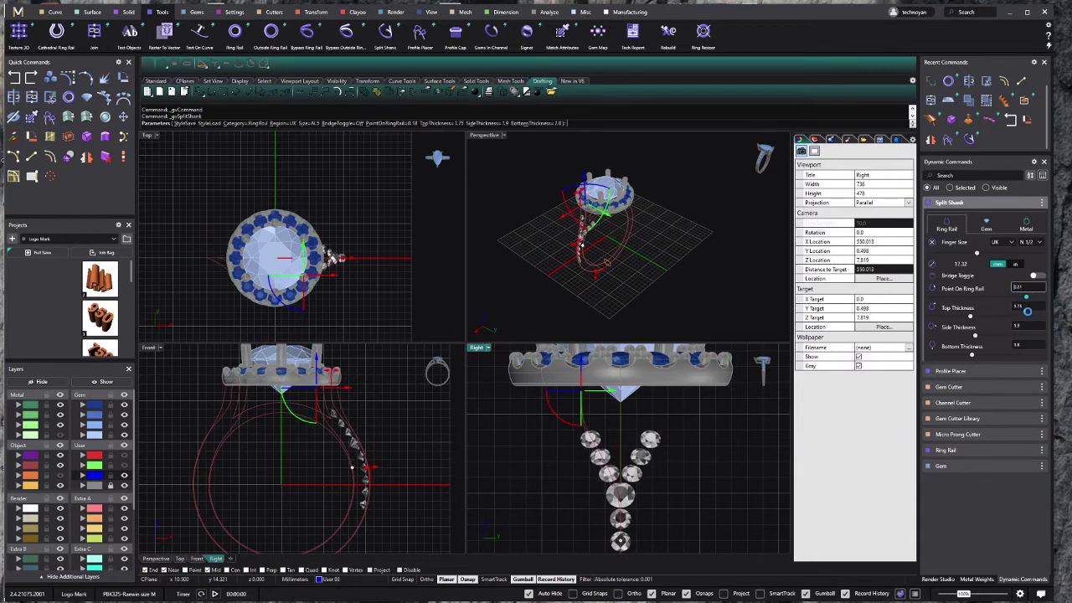
left_click_drag(1021, 306, 1029, 307)
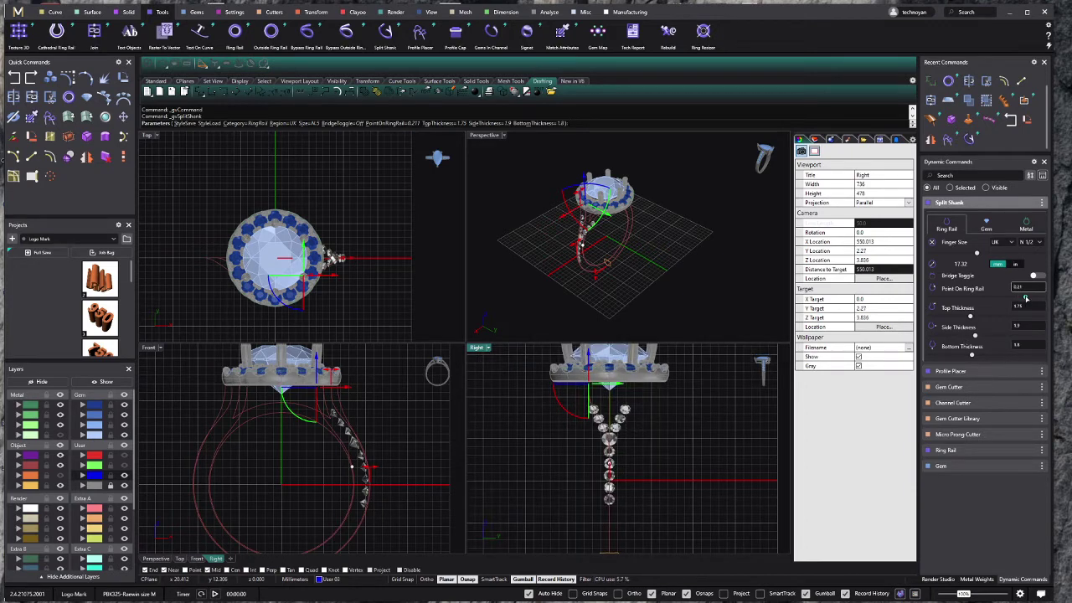
mouse_move(1026, 299)
left_mouse_down()
mouse_move(1038, 302)
mouse_move(1028, 299)
left_mouse_up()
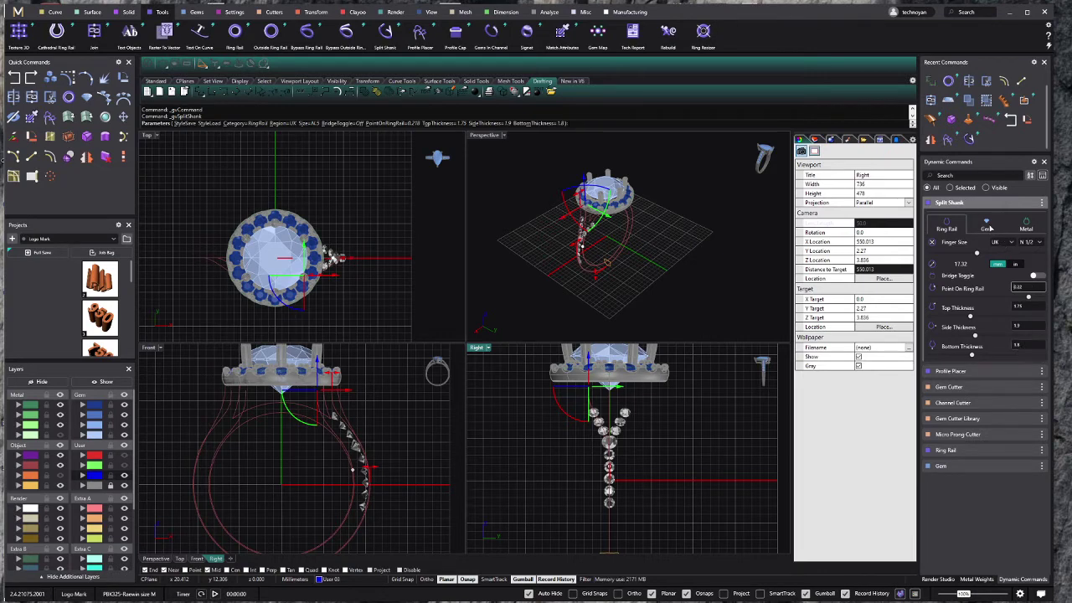
Step: In the split shank's gem settings, set the second gem size to 1.45
left_click(987, 224)
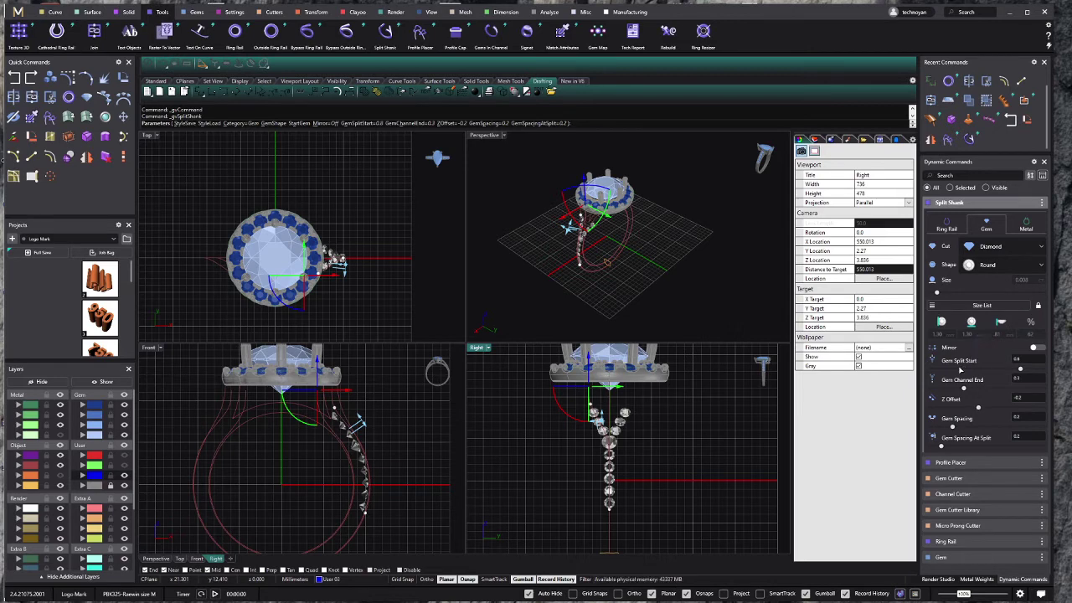
left_click(1028, 319)
left_click(938, 334)
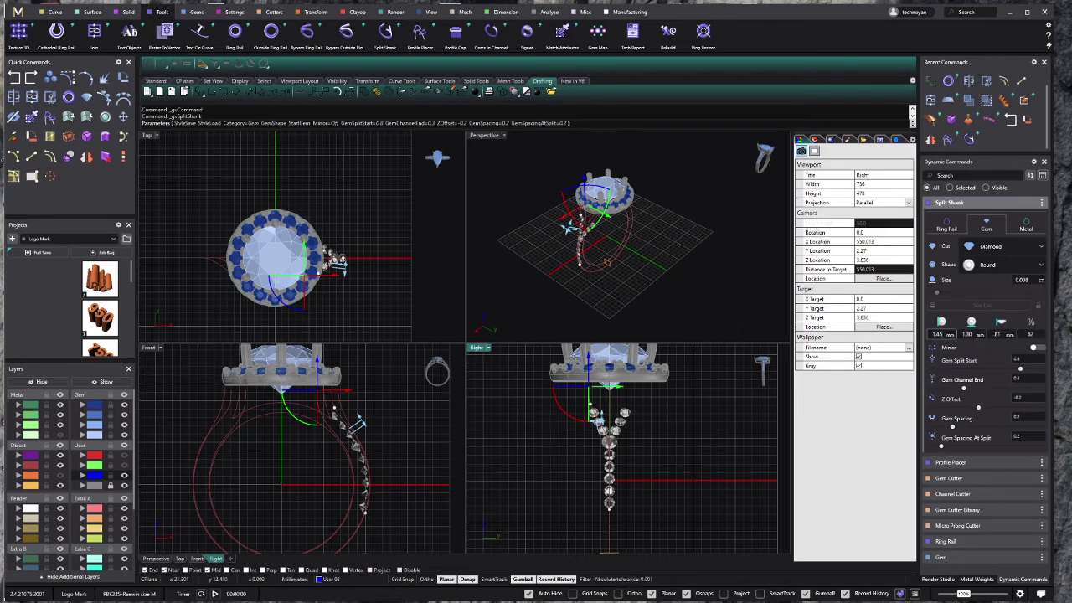
key("Tab")
key("Tab")
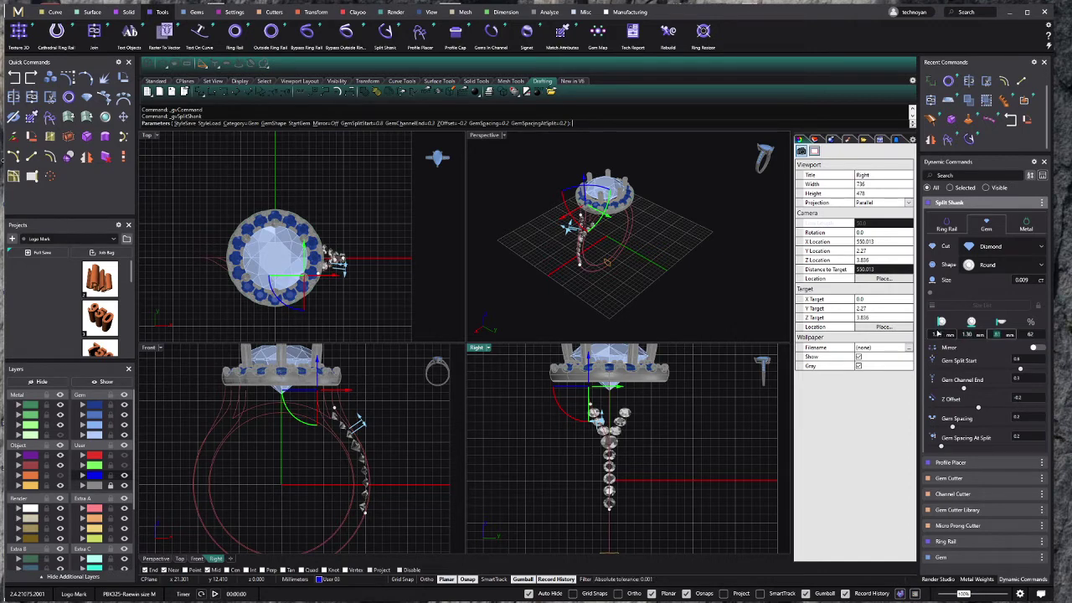
key("shift+Tab")
type("1.4")
key("Tab")
left_click(967, 334)
type("5")
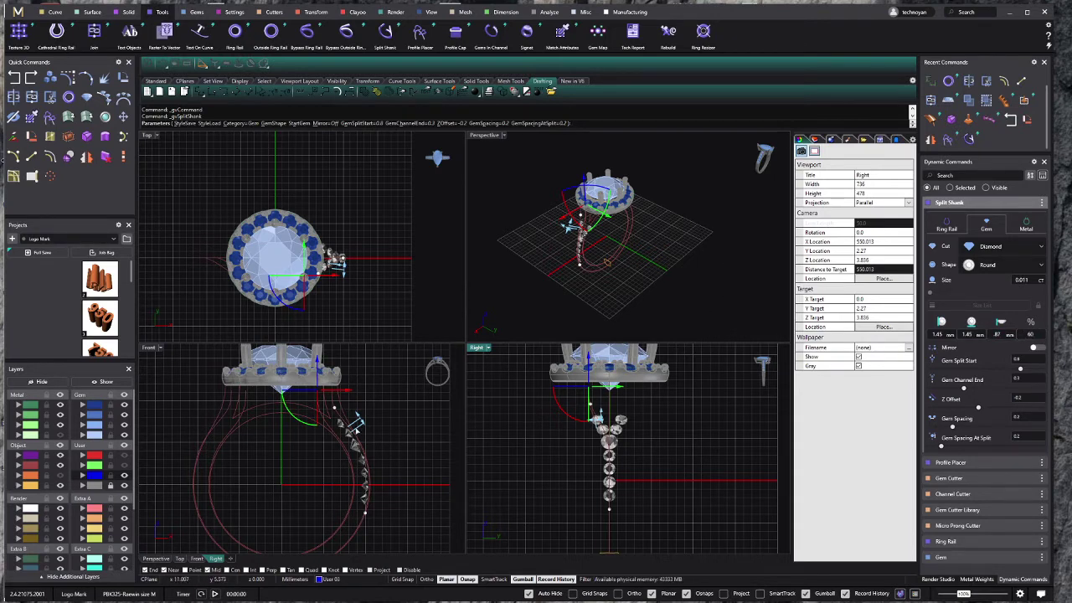
Step: Move the gem split start to 0.988, spread the split gem rows, and adjust the gem channel end
left_click_drag(336, 410, 319, 362)
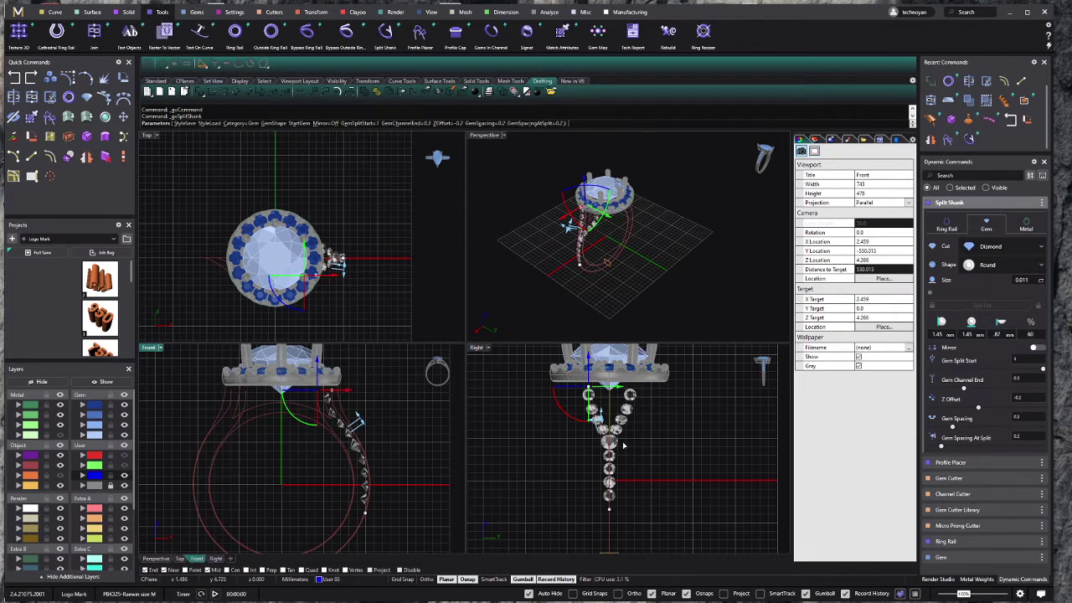
left_click(613, 391)
left_click_drag(614, 391, 610, 387)
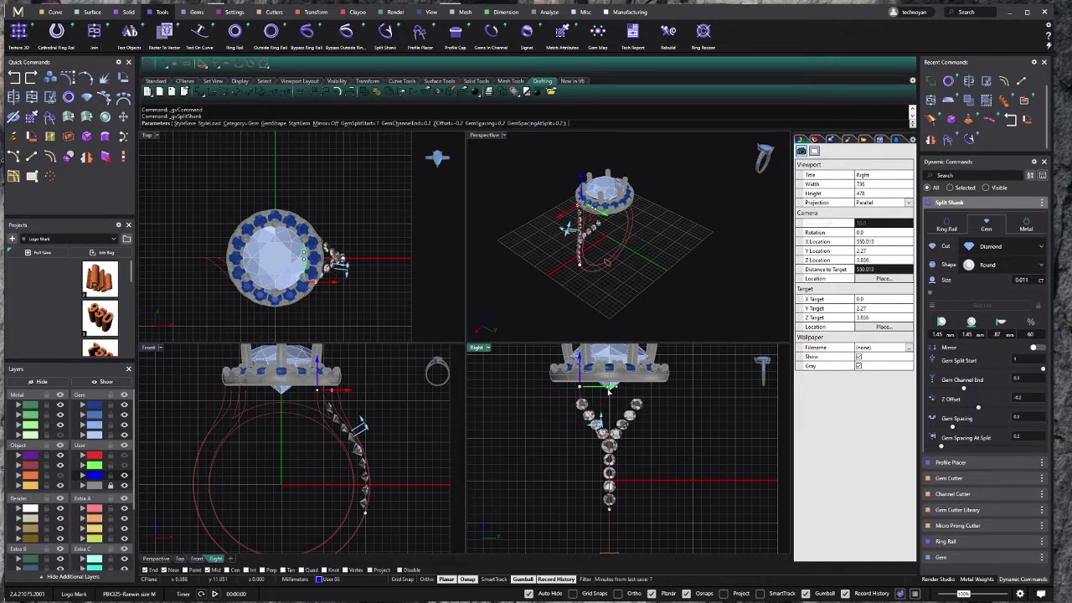
left_click(320, 375)
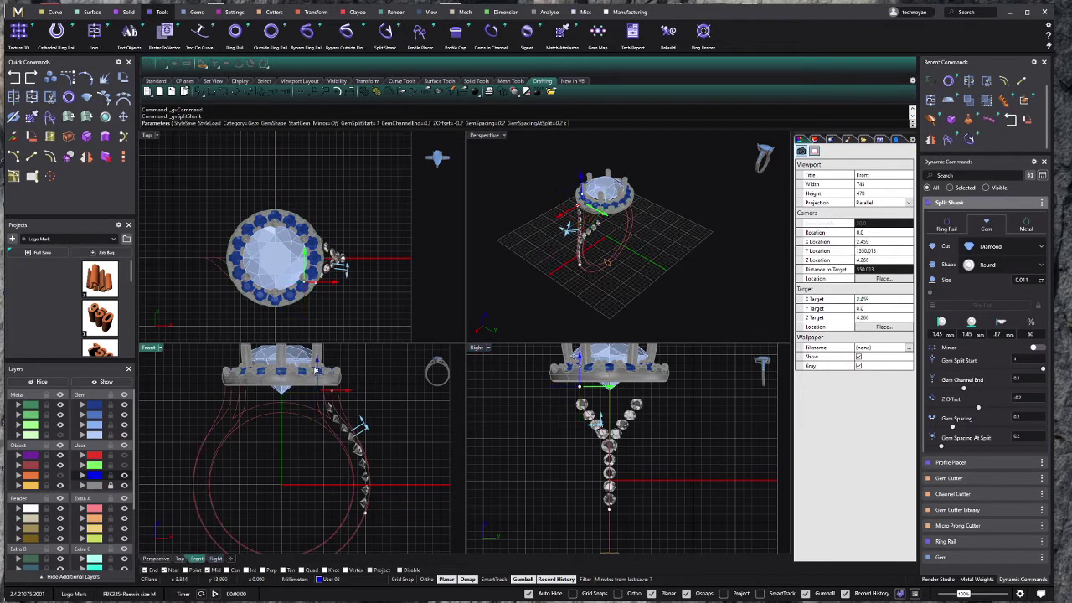
left_click_drag(315, 370, 318, 355)
scroll(337, 383, "up", 3)
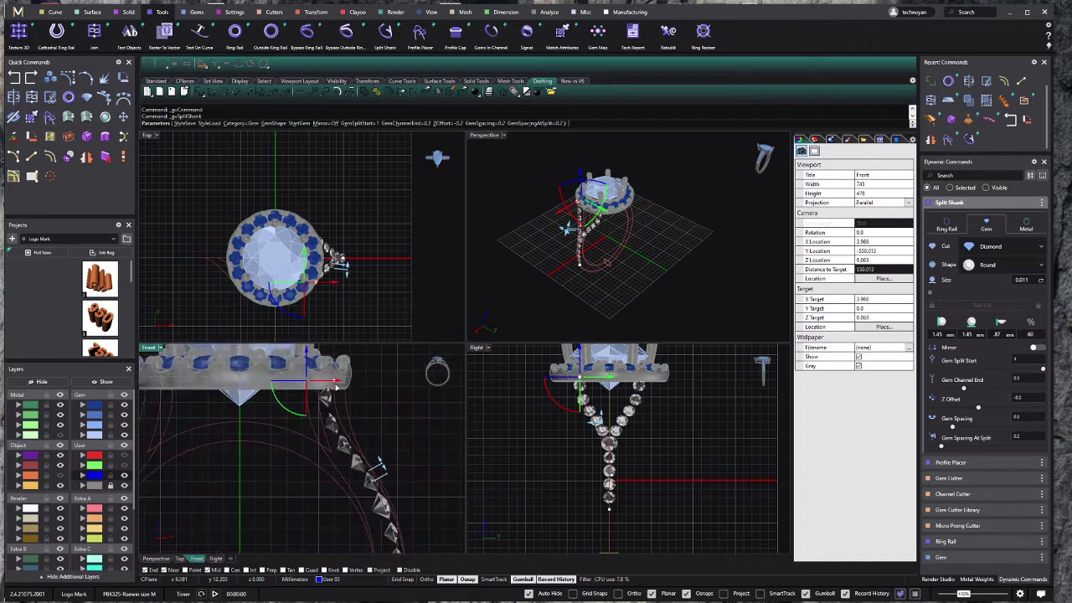
left_click_drag(333, 388, 333, 378)
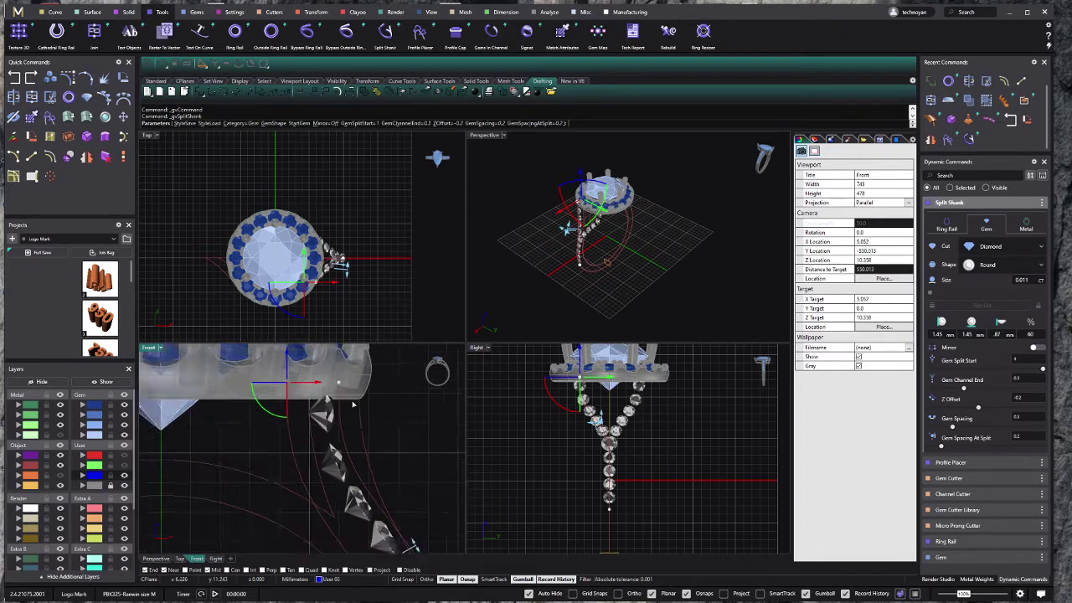
scroll(352, 436, "down", 5)
left_click_drag(381, 499, 366, 509)
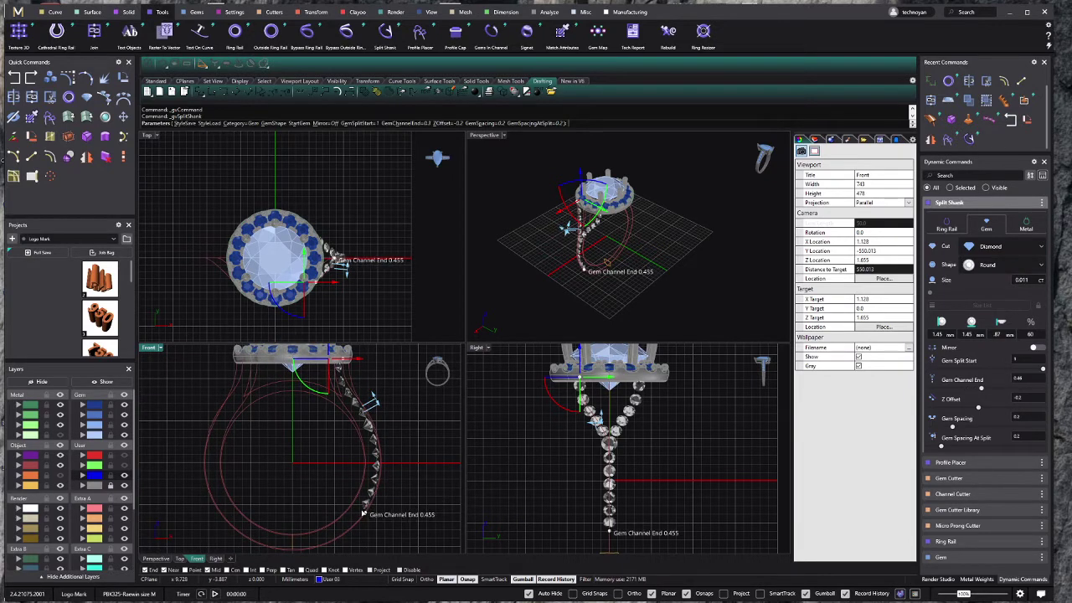
left_click_drag(366, 509, 372, 501)
Step: Shorten the gem channel end, set Z offset to -0.22, and increase spacing at split to 0.27
left_click(662, 435)
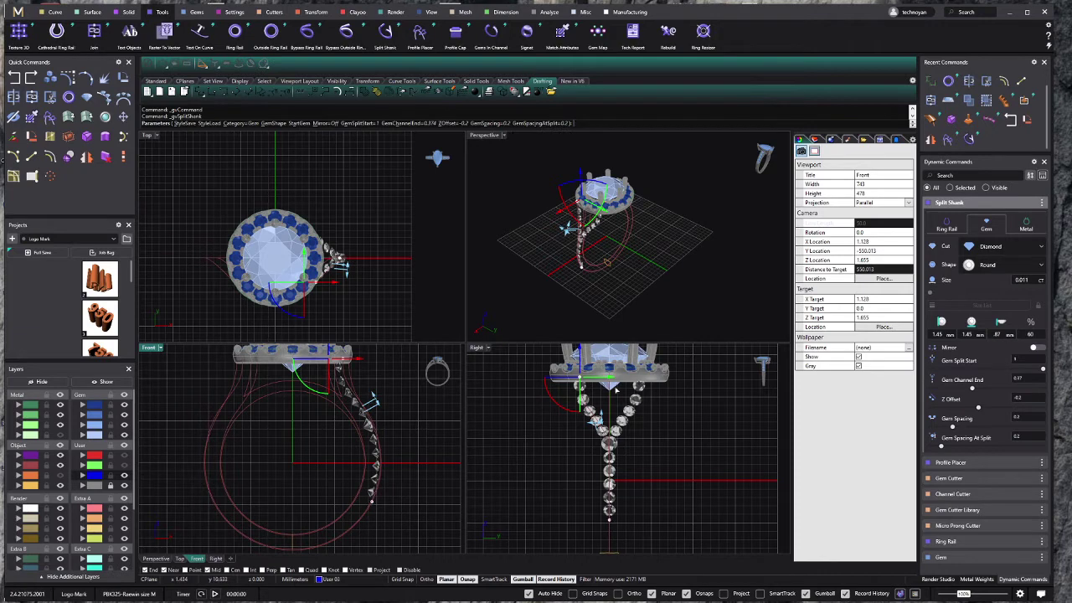
scroll(615, 393, "up", 2)
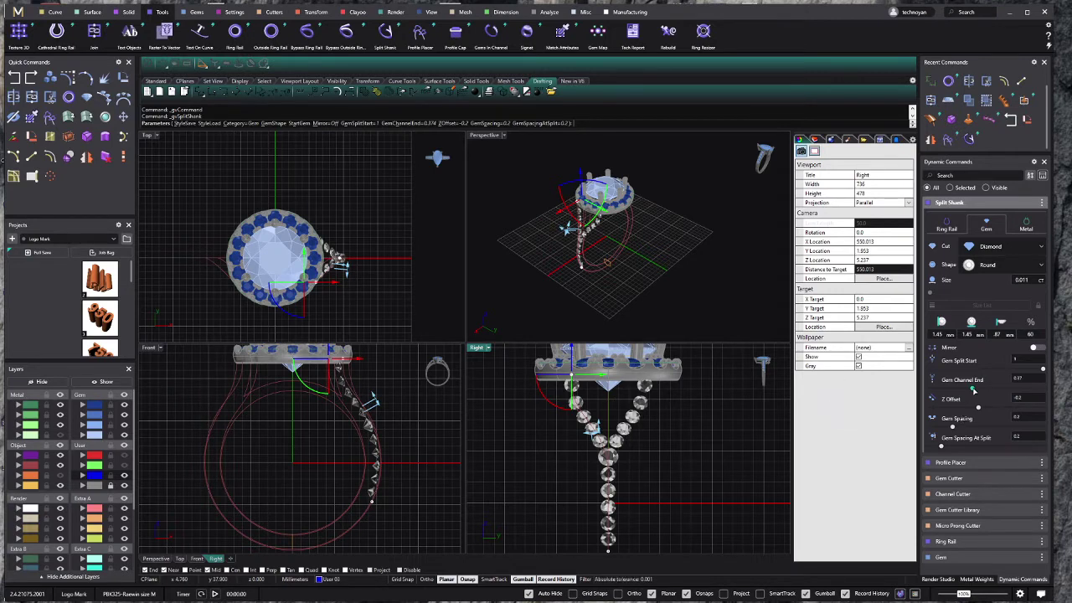
left_click_drag(973, 390, 971, 390)
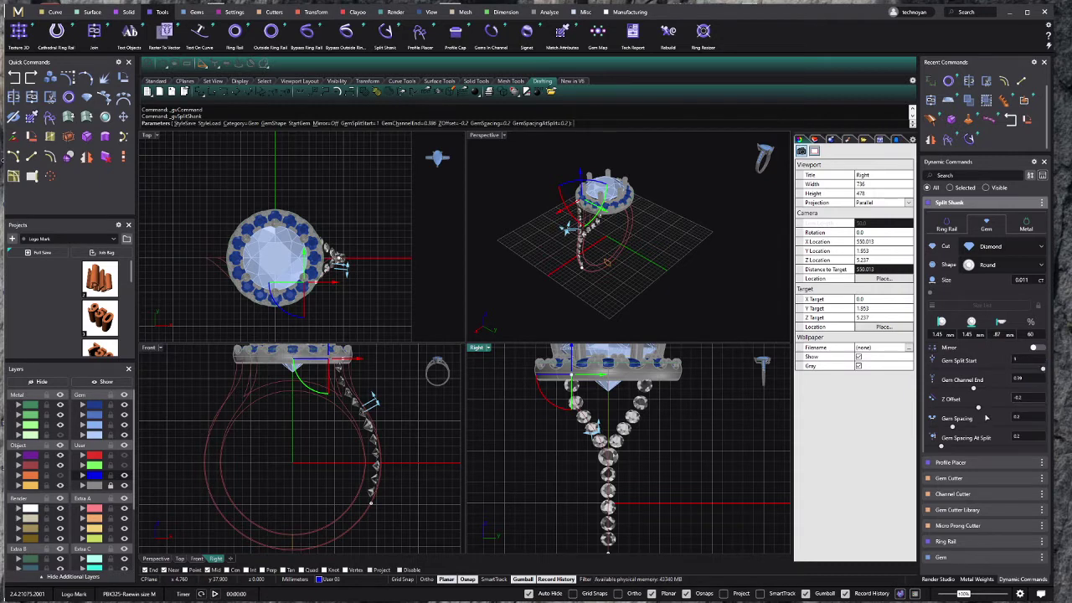
left_click_drag(977, 408, 974, 408)
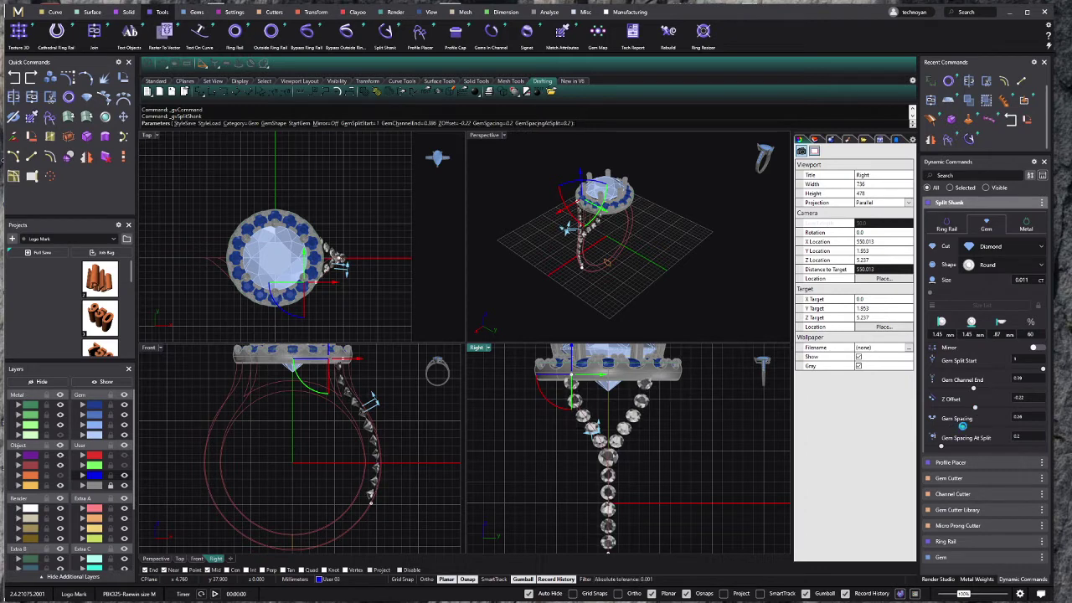
left_click_drag(952, 427, 942, 423)
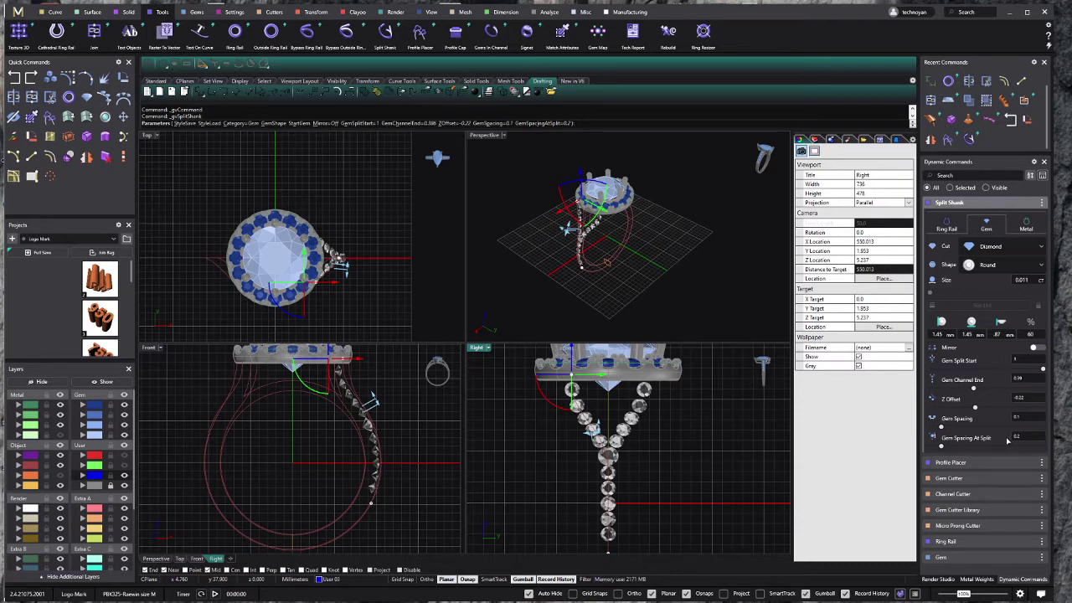
left_click_drag(941, 446, 935, 442)
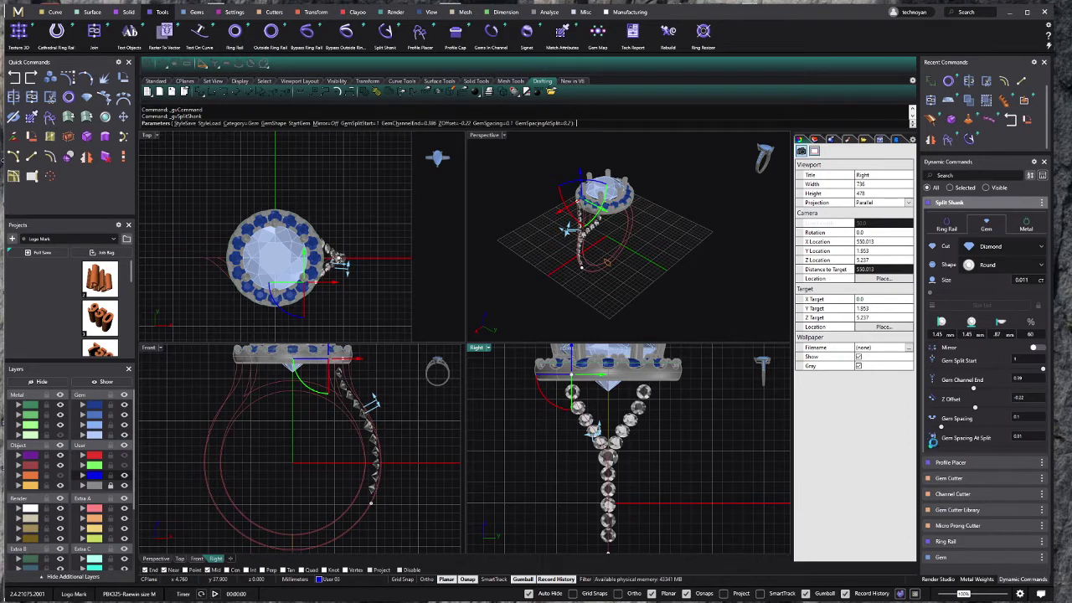
mouse_move(934, 442)
left_mouse_down()
mouse_move(990, 444)
mouse_move(944, 448)
left_mouse_up()
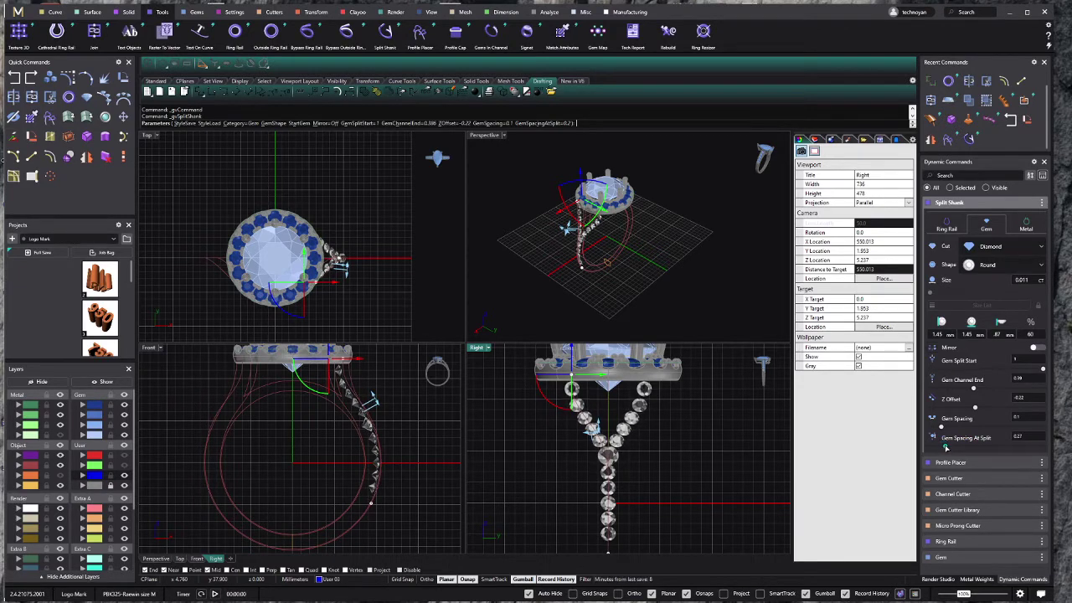
Step: Set the gem spacing to 0.2 after reviewing the ring head in perspective
scroll(603, 251, "up", 5)
mouse_move(607, 273)
right_mouse_down()
mouse_move(636, 288)
mouse_move(595, 262)
right_mouse_up()
scroll(594, 262, "up", 3)
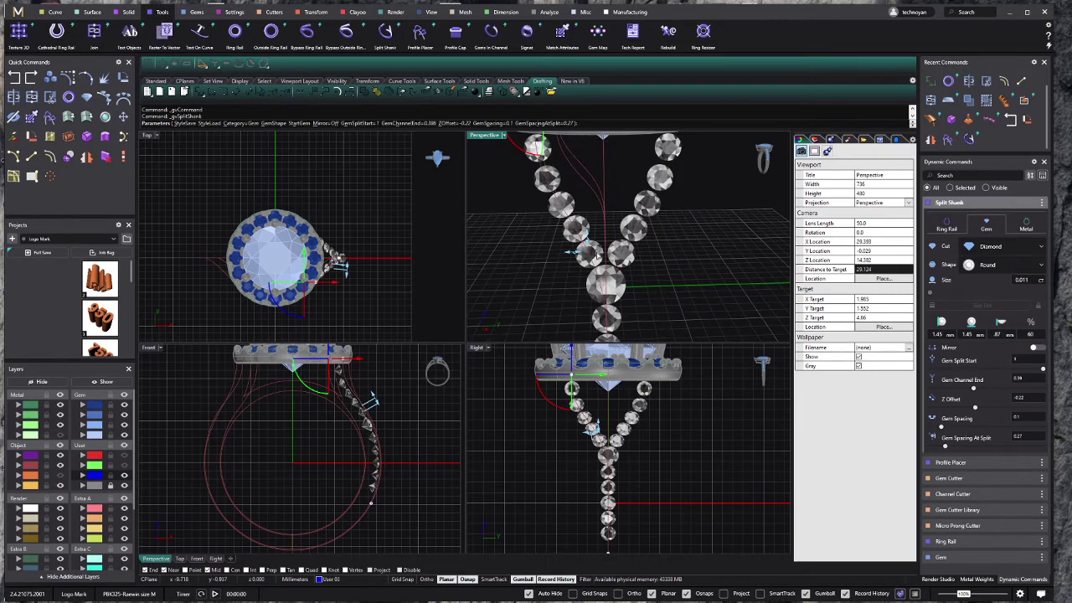
scroll(593, 261, "down", 2)
right_click_drag(593, 261, 611, 283)
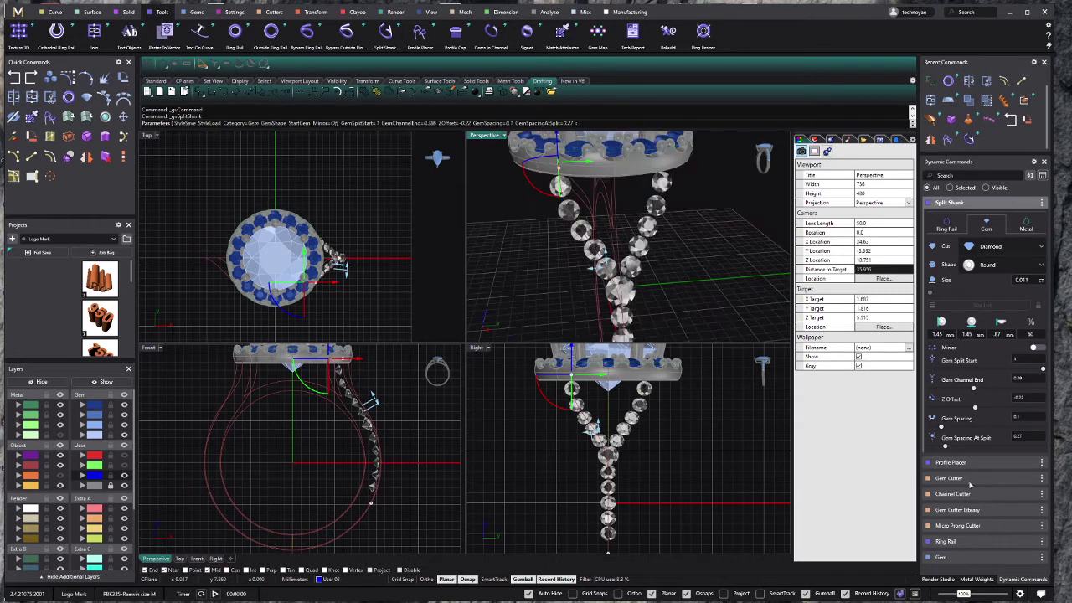
left_click(1021, 422)
type("0.2")
key("Return")
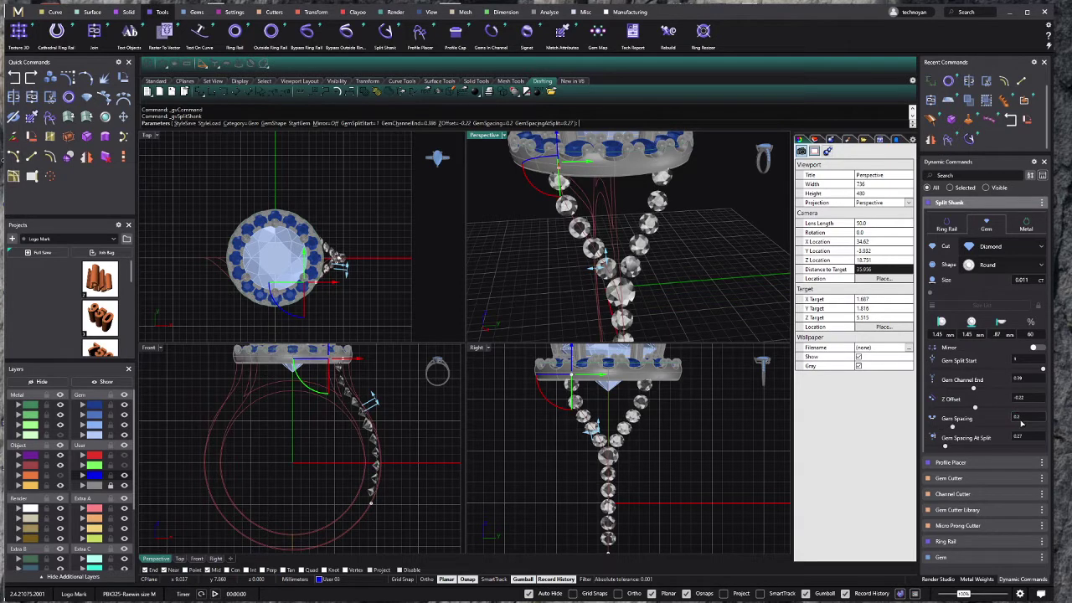
scroll(330, 369, "up", 2)
scroll(330, 368, "up", 2)
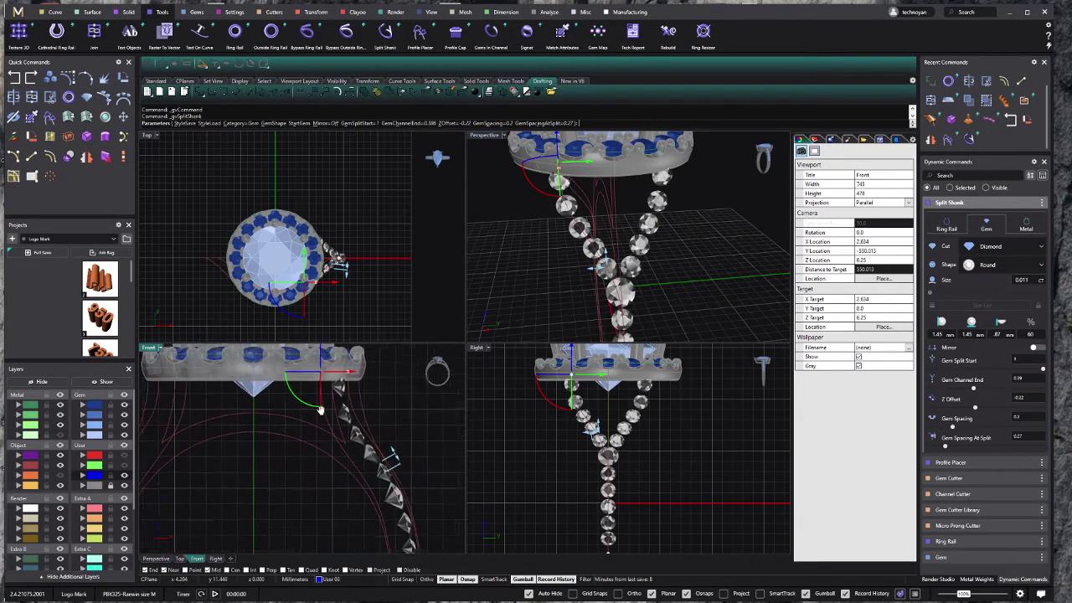
scroll(323, 377, "up", 1)
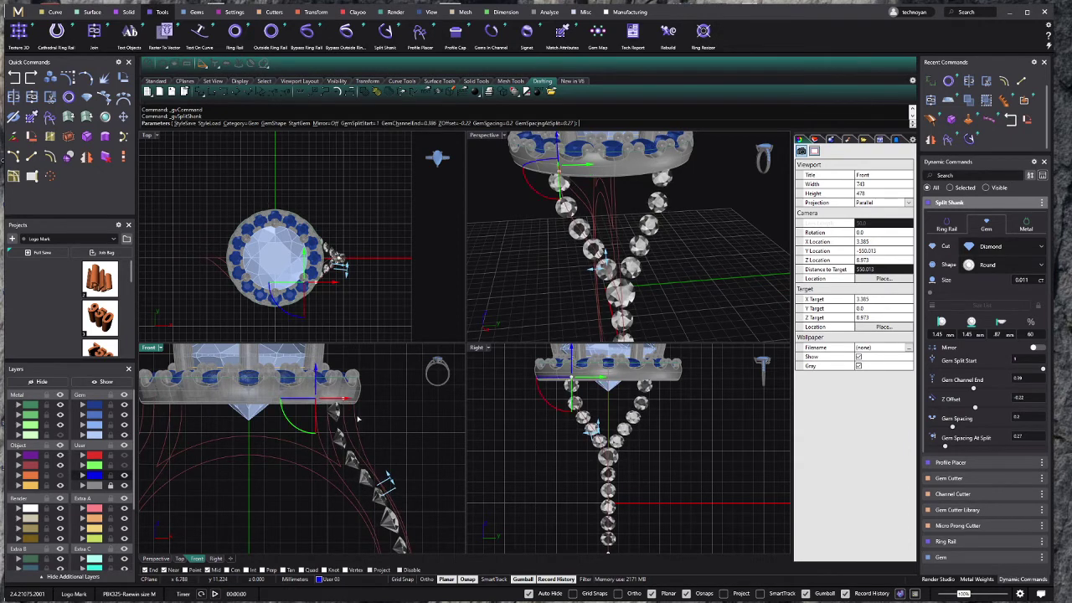
scroll(372, 417, "down", 3)
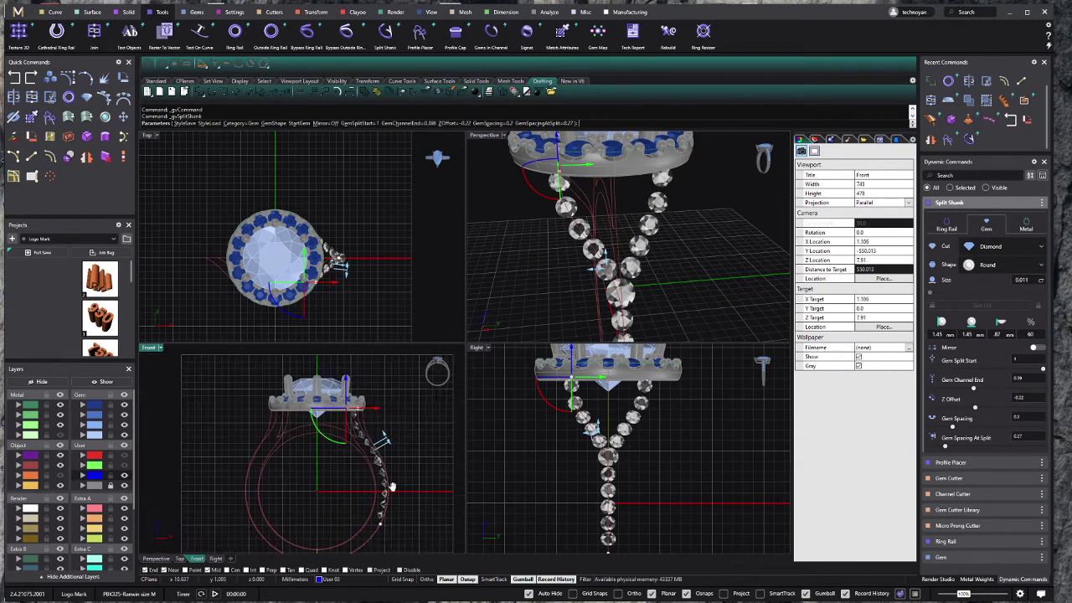
scroll(387, 494, "up", 1)
left_click(946, 224)
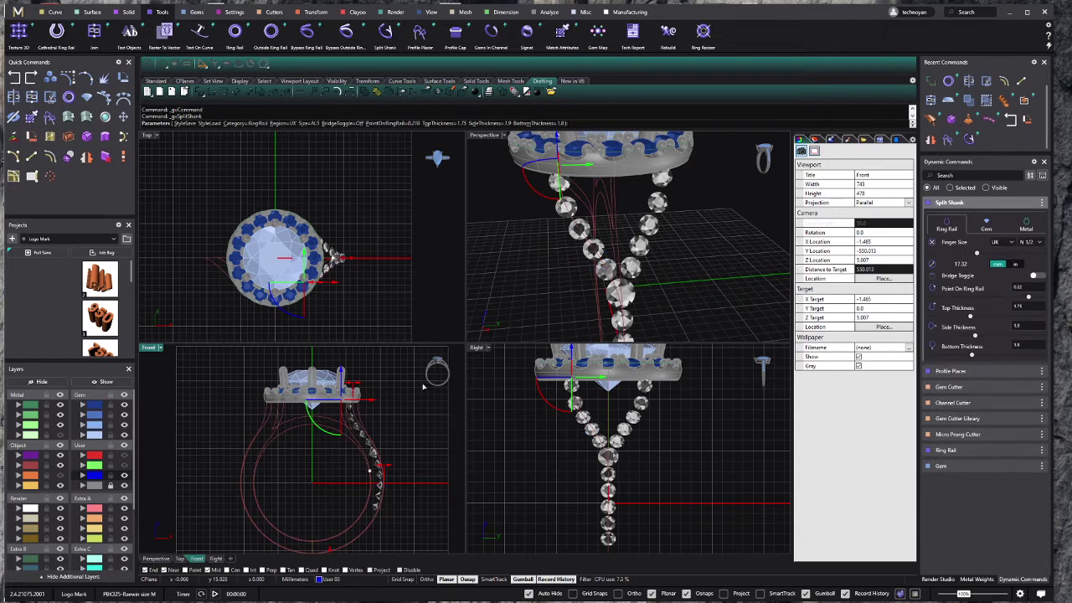
Step: Move the split point on the ring rail from 0.210 to 0.229, then show the Metal settings
scroll(380, 506, "up", 1)
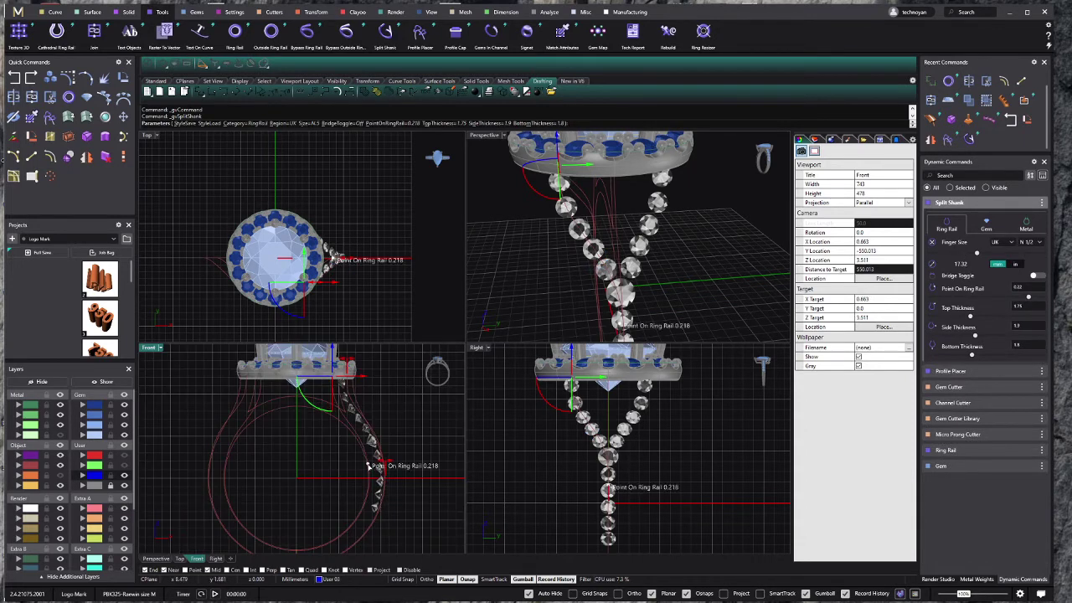
left_click(368, 469)
left_click_drag(369, 469, 369, 470)
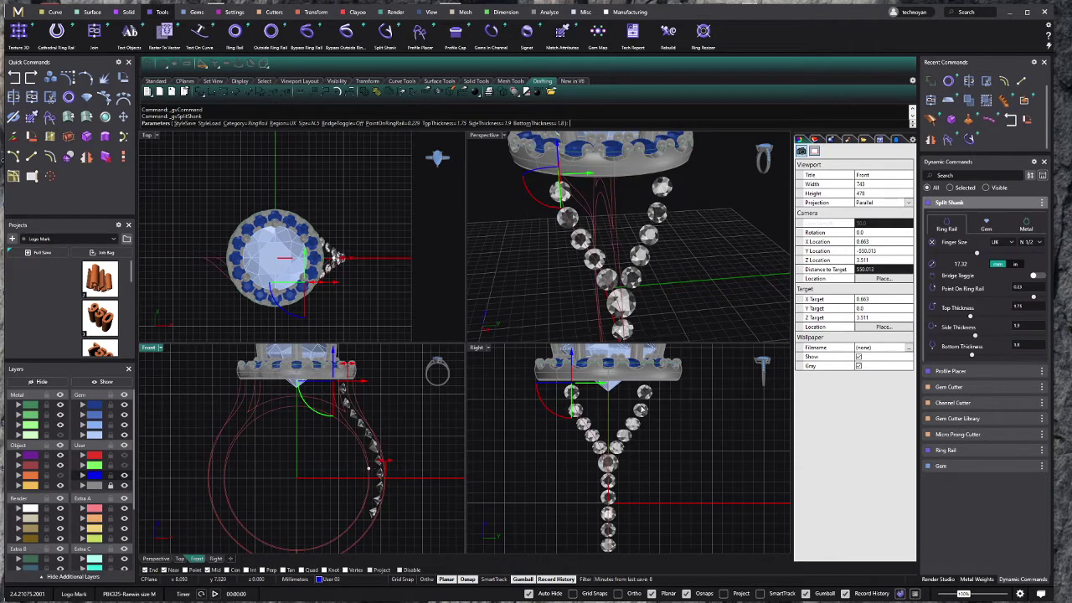
left_click(639, 409)
scroll(639, 409, "down", 2)
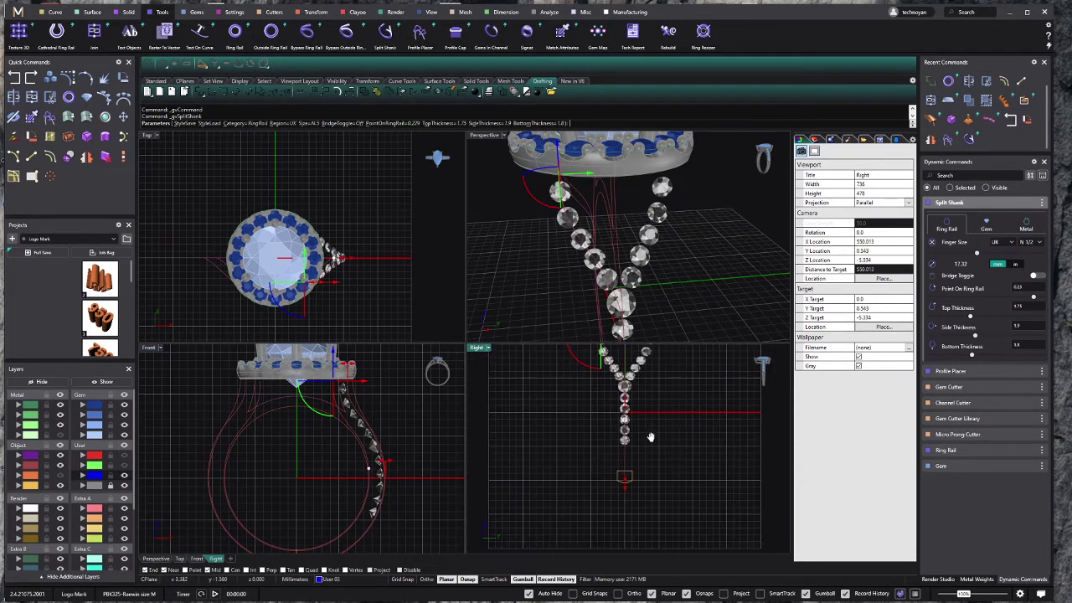
right_click_drag(627, 452, 635, 469)
mouse_move(603, 218)
right_mouse_down()
mouse_move(586, 191)
mouse_move(707, 293)
right_mouse_up()
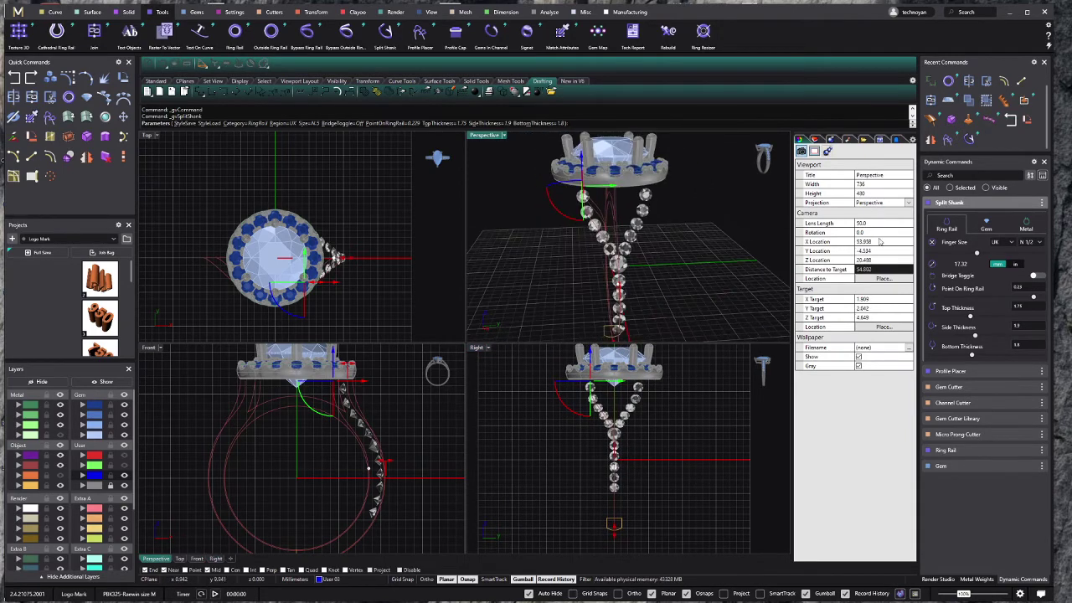
left_click(1023, 233)
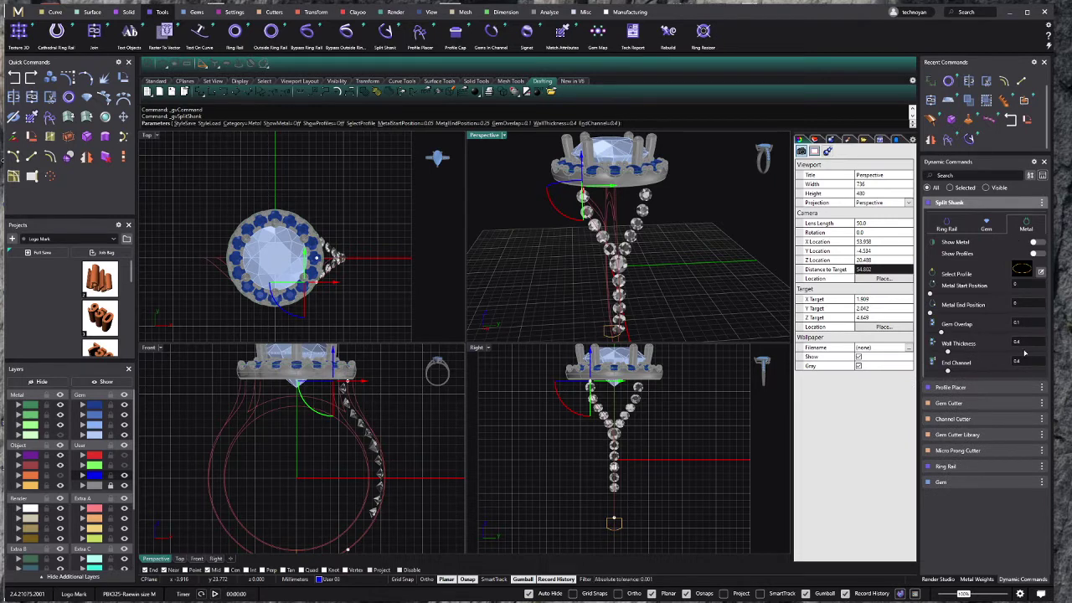
Step: Apply shank profile 16, set the metal end position to 0.25, and finish the split shank
scroll(416, 413, "down", 1)
scroll(427, 385, "down", 1)
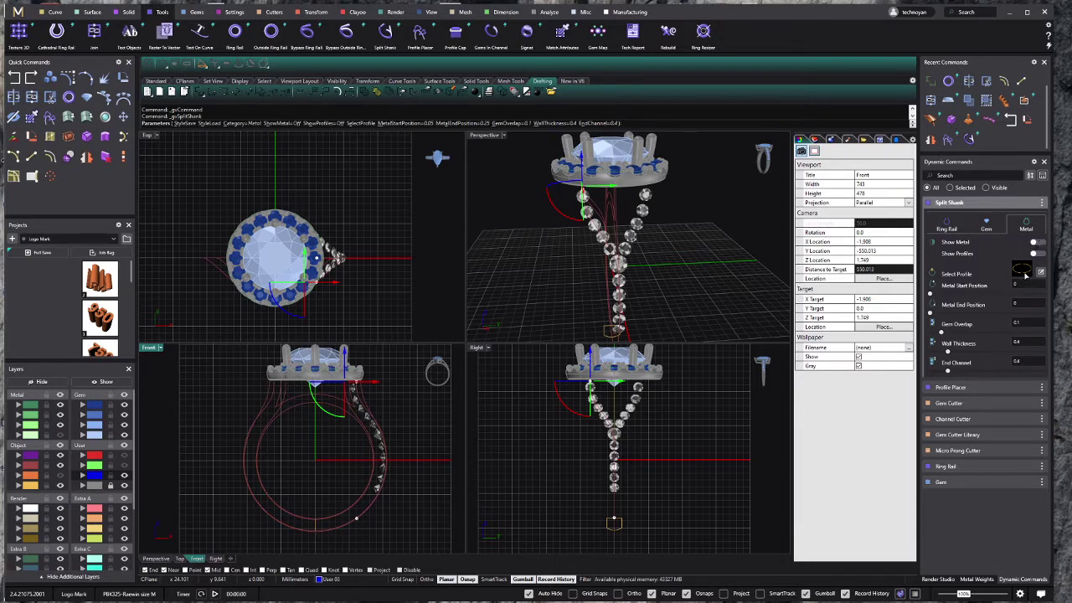
left_click(1025, 273)
left_click(485, 260)
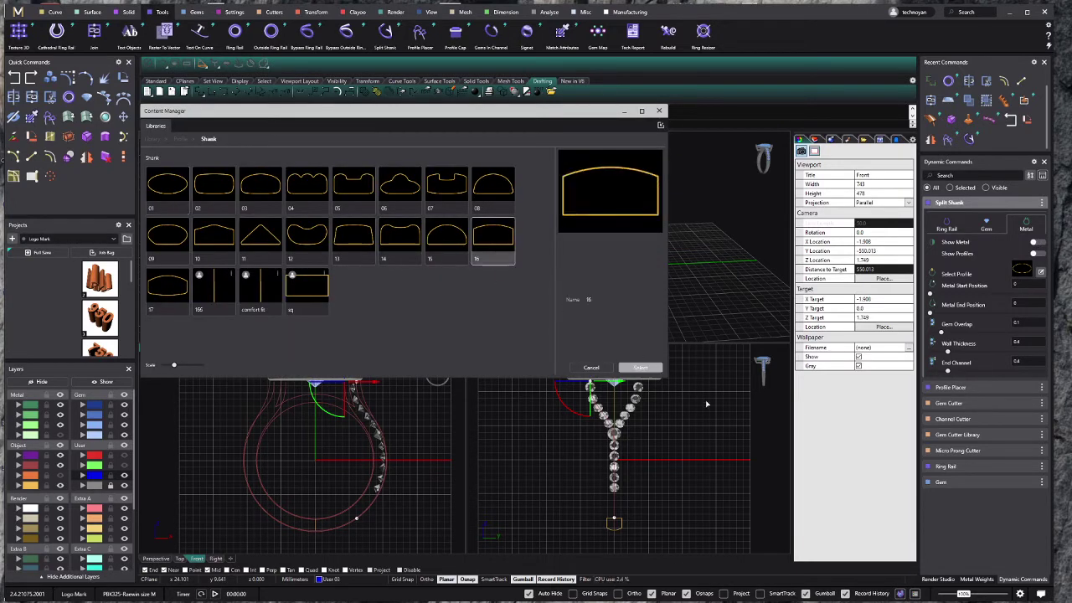
left_click(662, 114)
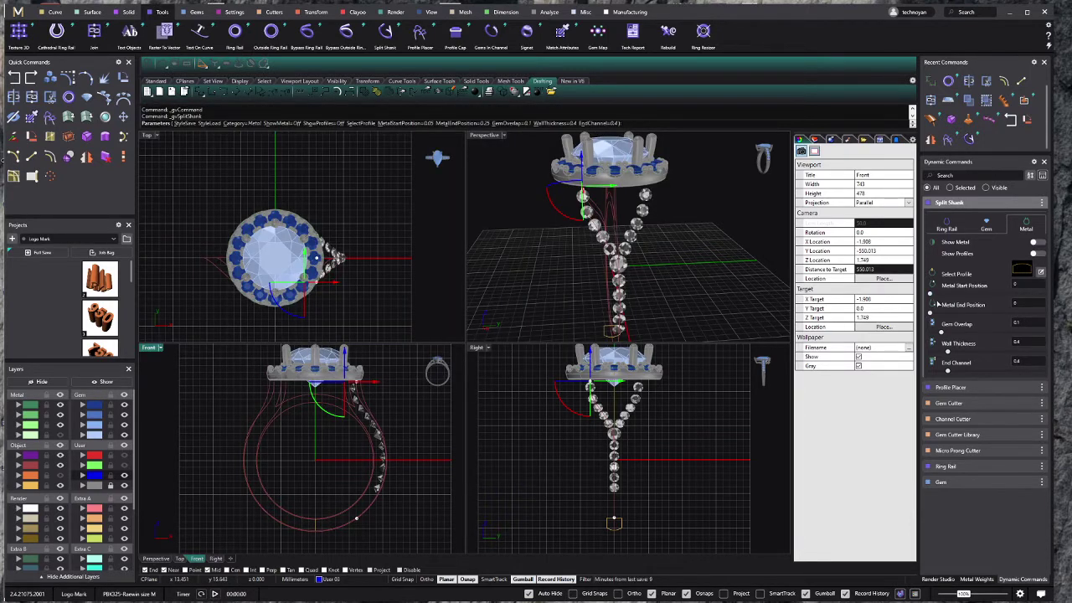
scroll(356, 377, "up", 3)
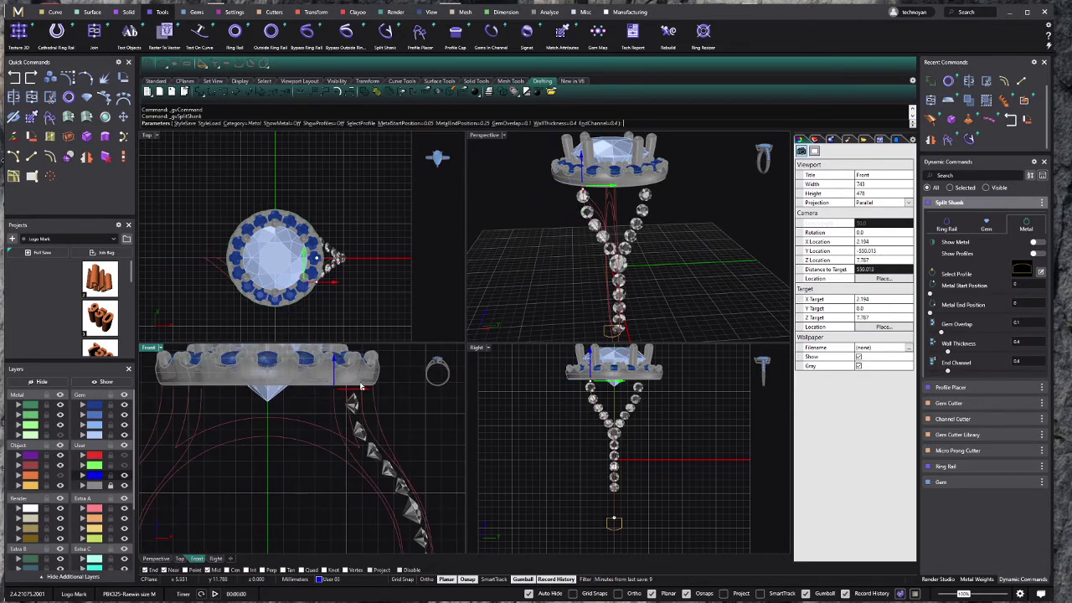
left_click_drag(361, 386, 348, 381)
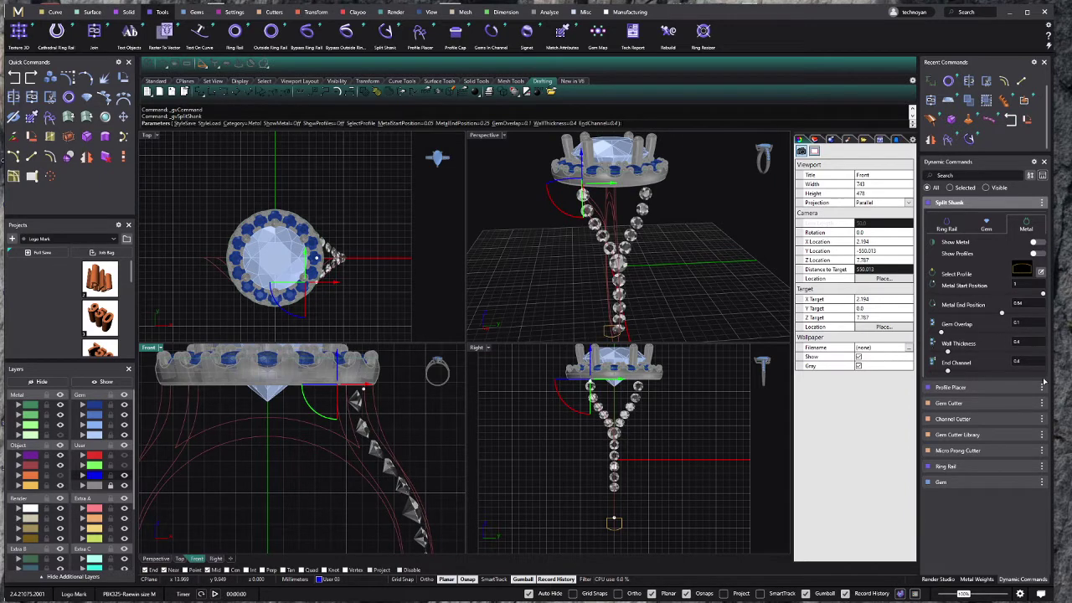
right_click(482, 433)
scroll(497, 401, "down", 3)
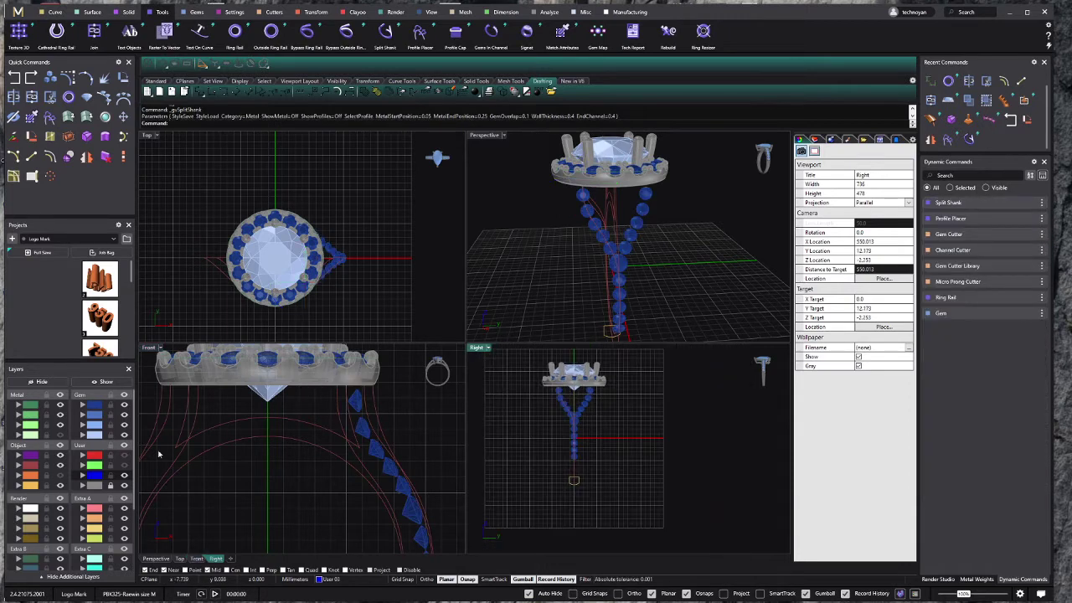
Step: Select and inspect the shank accent gems, orbiting the perspective view around the ring
left_click(382, 463)
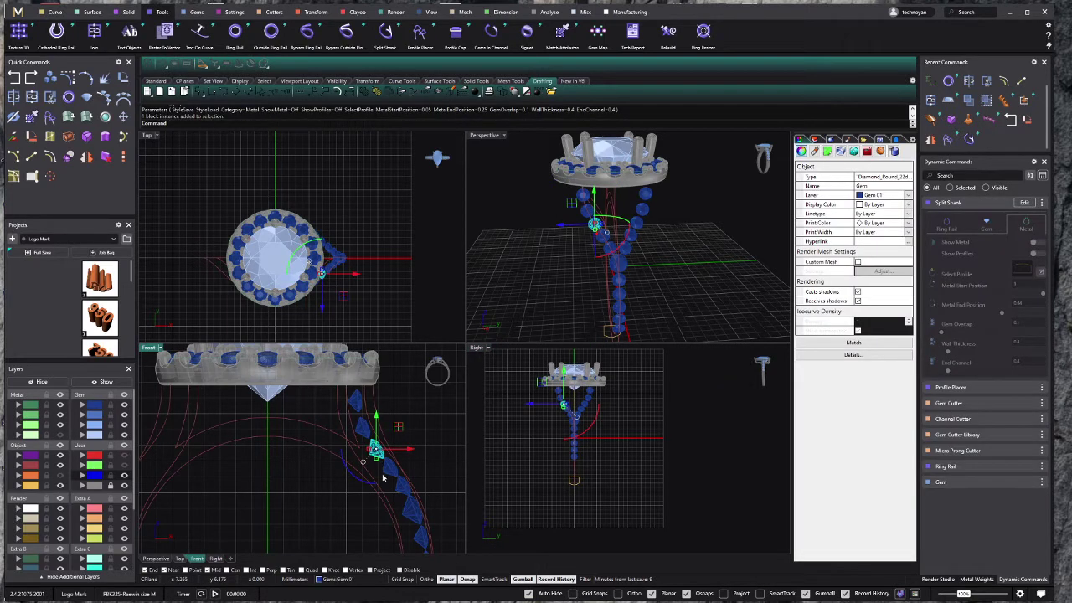
left_click(387, 476)
key("Escape")
mouse_move(578, 251)
right_mouse_down()
mouse_move(605, 239)
mouse_move(611, 215)
right_mouse_up()
scroll(267, 451, "up", 3)
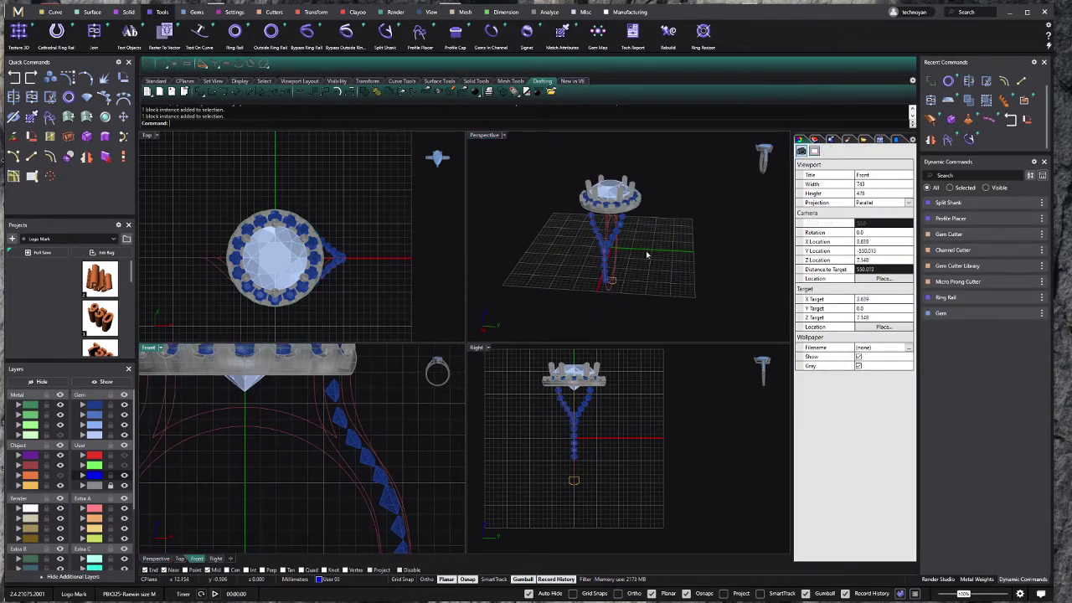
scroll(323, 450, "up", 2)
scroll(423, 436, "down", 1)
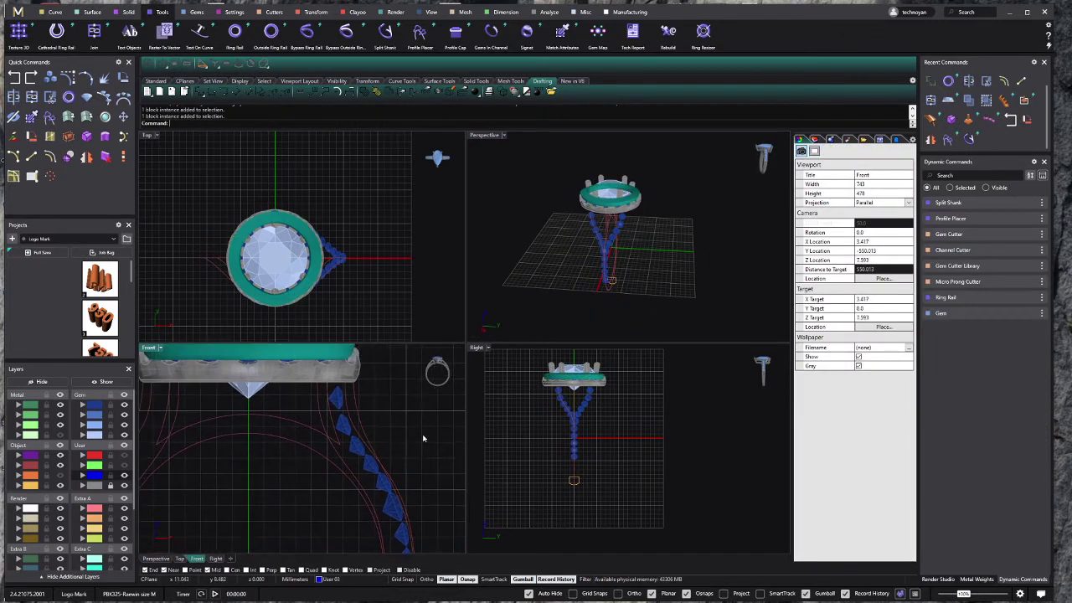
Step: Reopen the split shank and turn on the shank metal and profile previews
left_click(948, 202)
left_click(1025, 203)
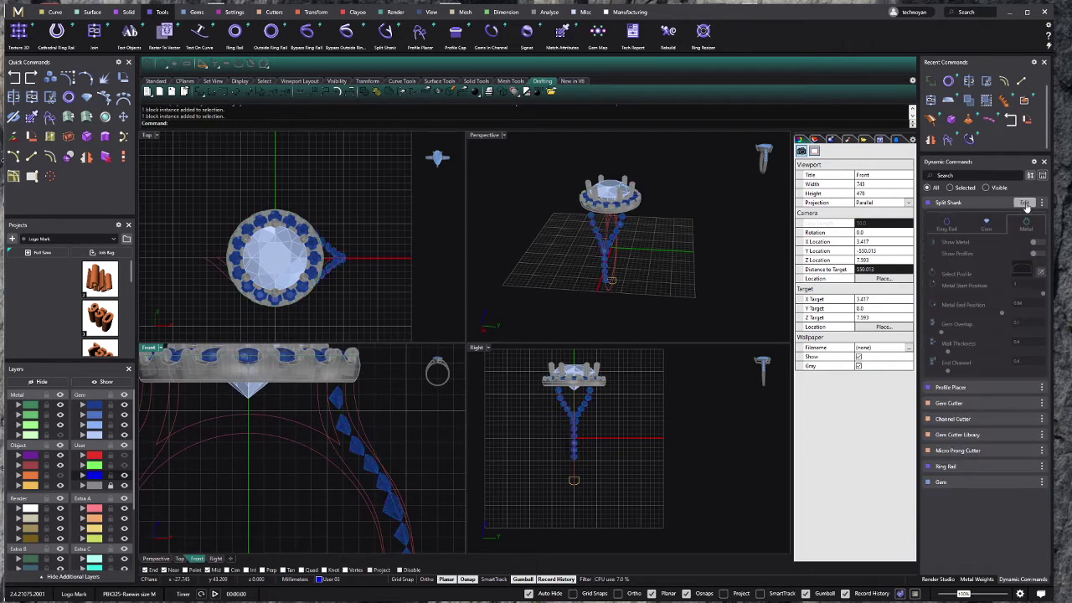
left_click(1037, 243)
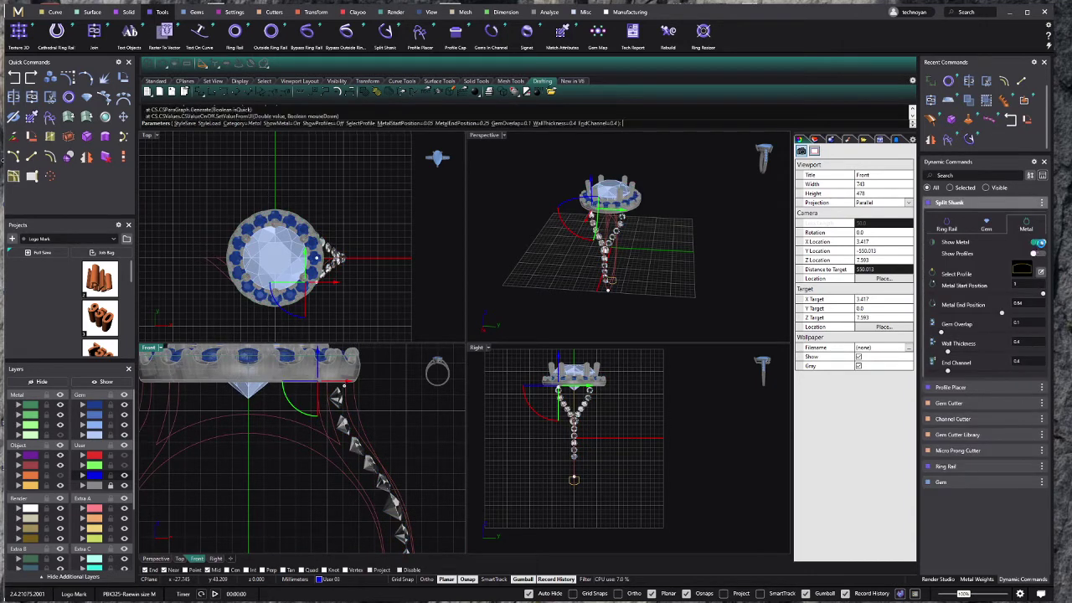
left_click(1038, 253)
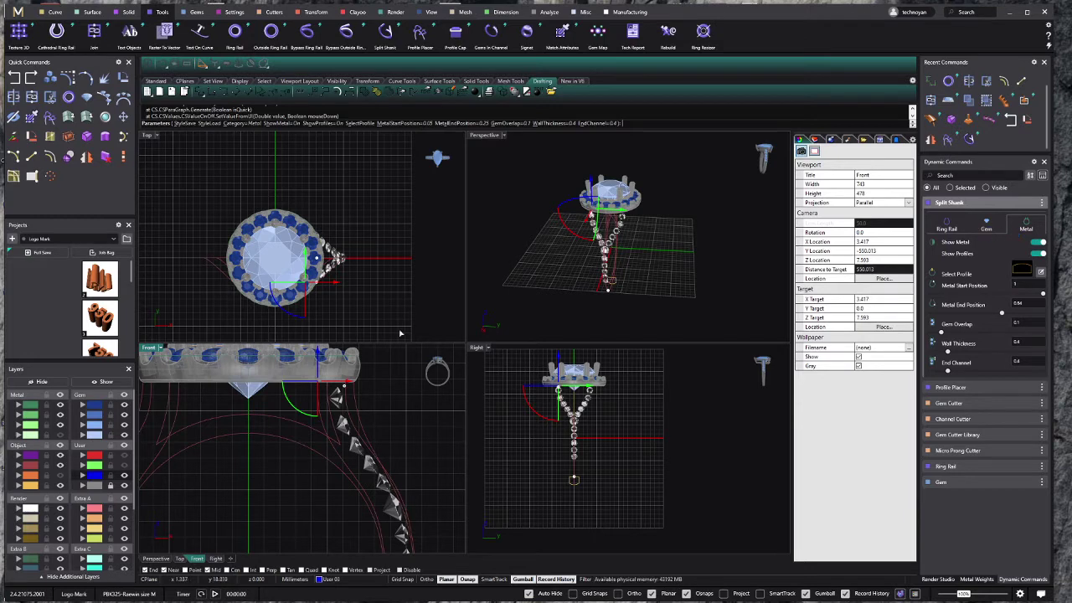
right_click_drag(269, 472, 278, 439)
scroll(278, 439, "down", 2)
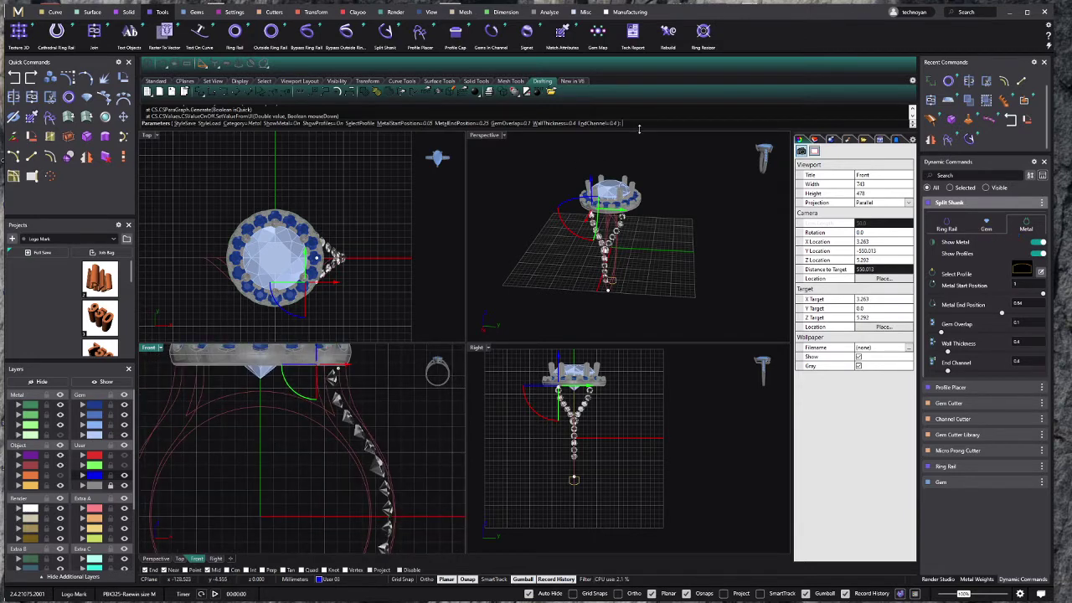
Step: Finish the split shank keeping its gems and close the viewport properties panel
key("Escape")
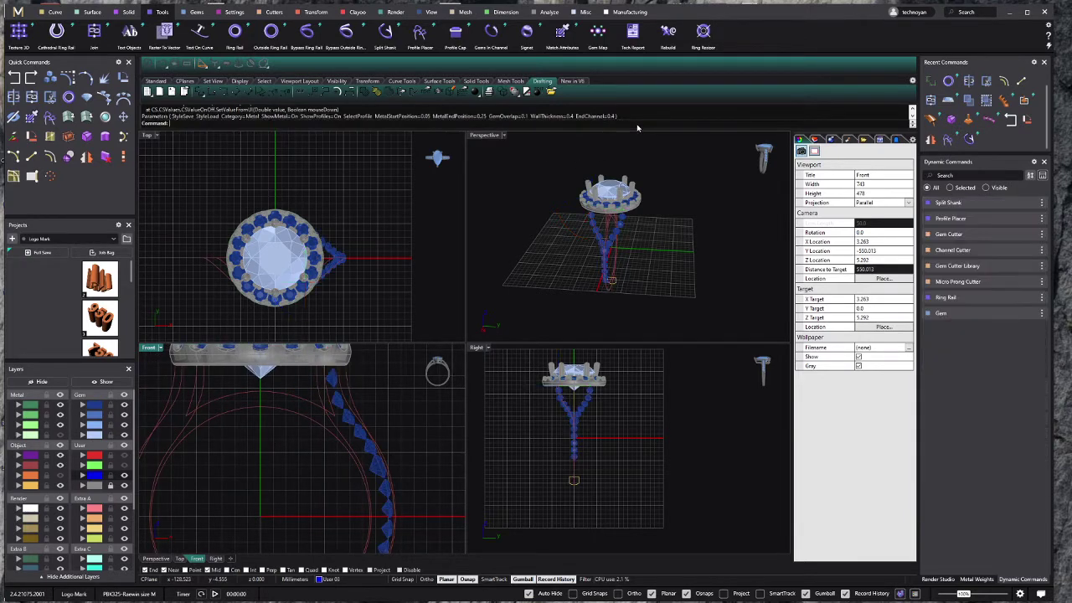
scroll(311, 442, "down", 2)
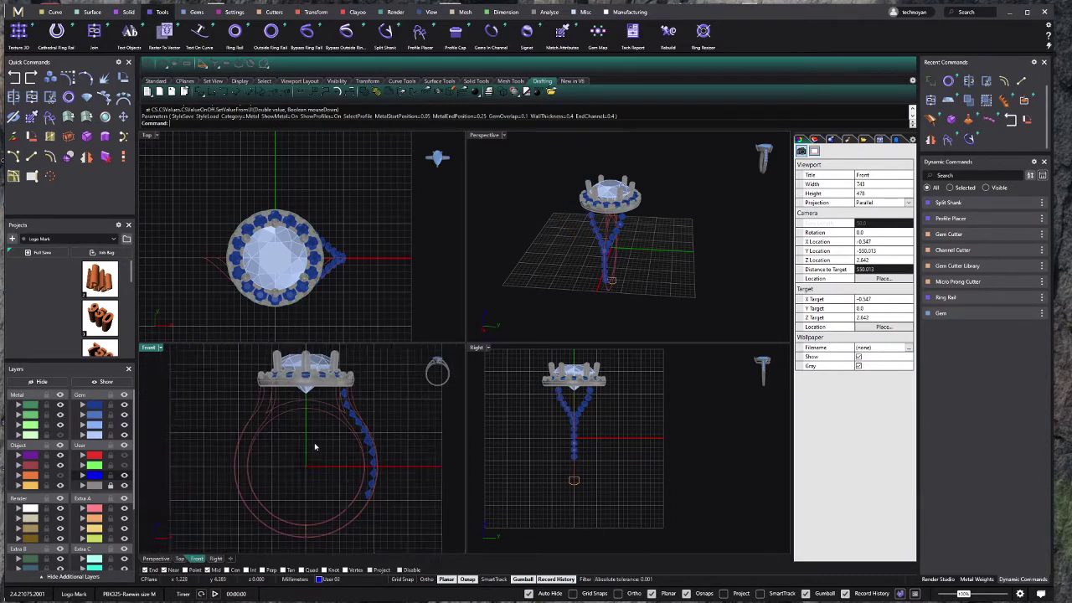
scroll(390, 421, "down", 1)
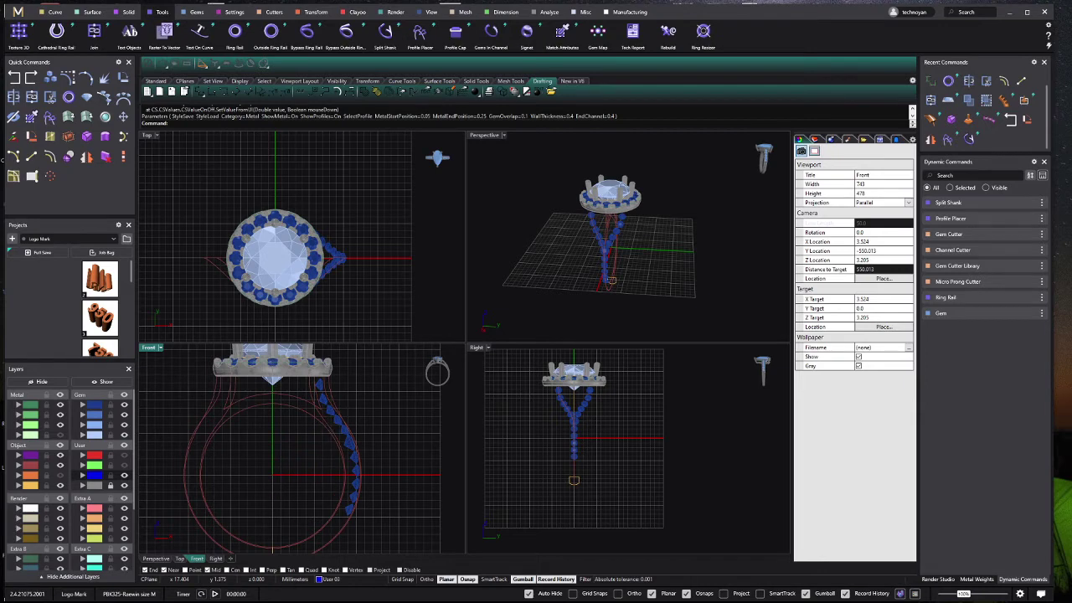
left_click(569, 409)
scroll(569, 408, "up", 2)
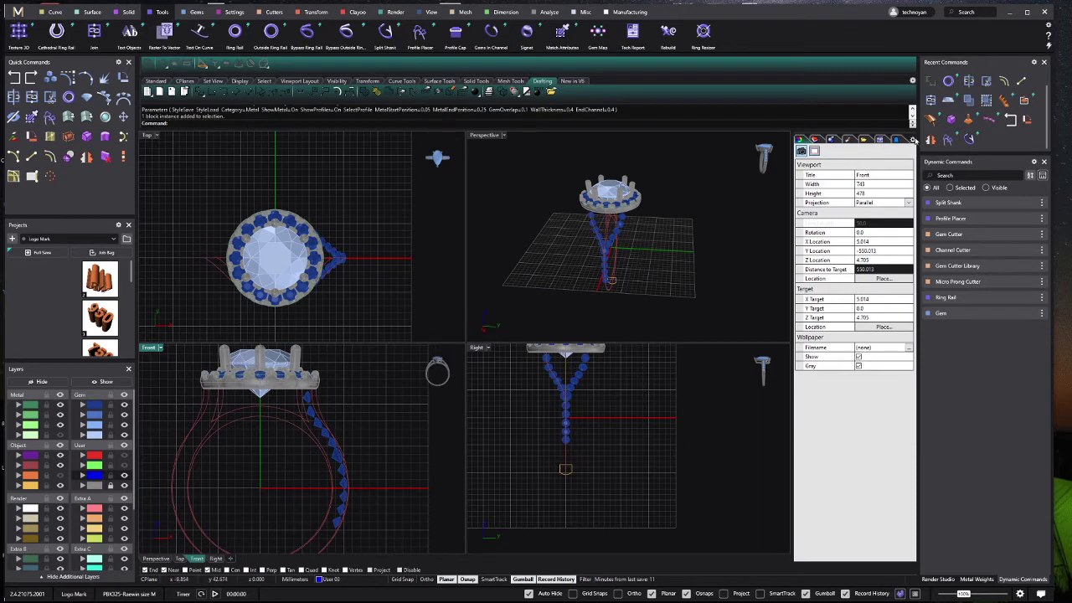
left_click(913, 140)
left_click(950, 566)
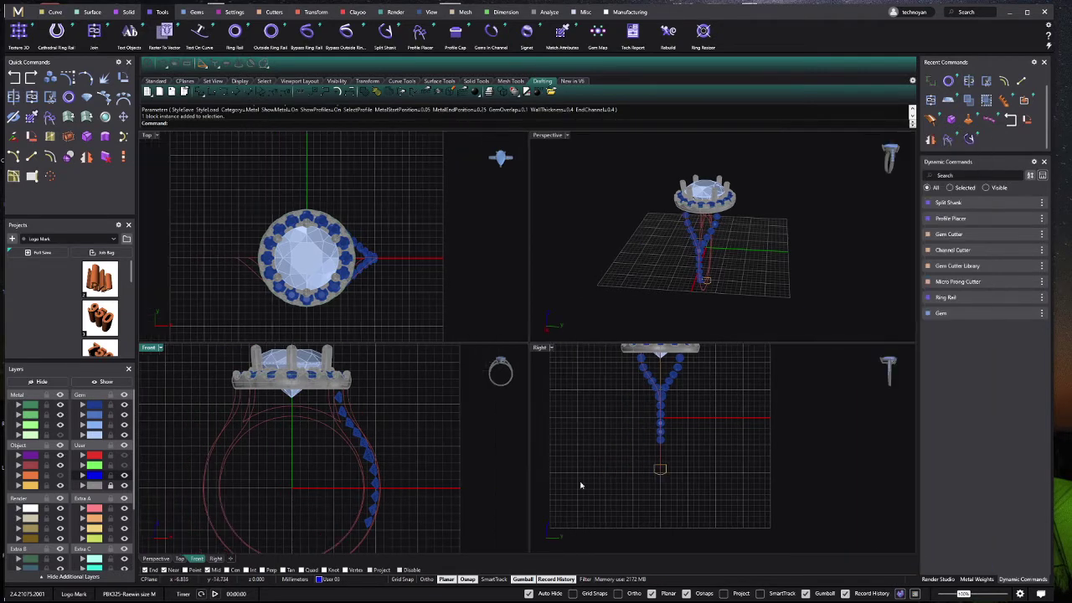
Step: Sweep the cross-section profile along the shank rail curve to build a metal tube
scroll(245, 448, "up", 2)
scroll(360, 414, "up", 2)
left_click(361, 414)
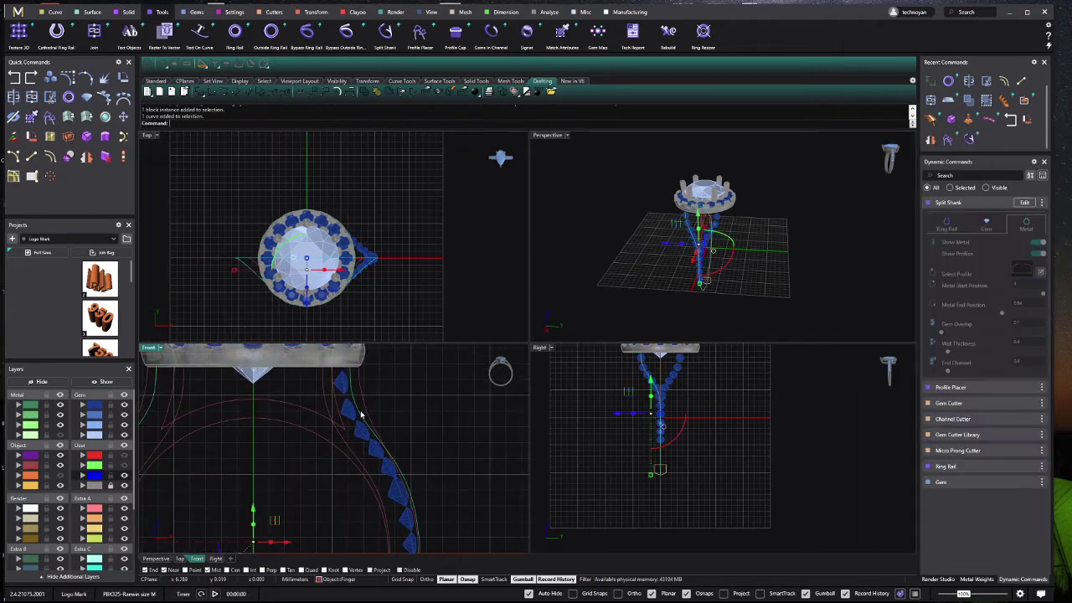
scroll(361, 414, "down", 3)
right_click_drag(381, 438, 338, 412)
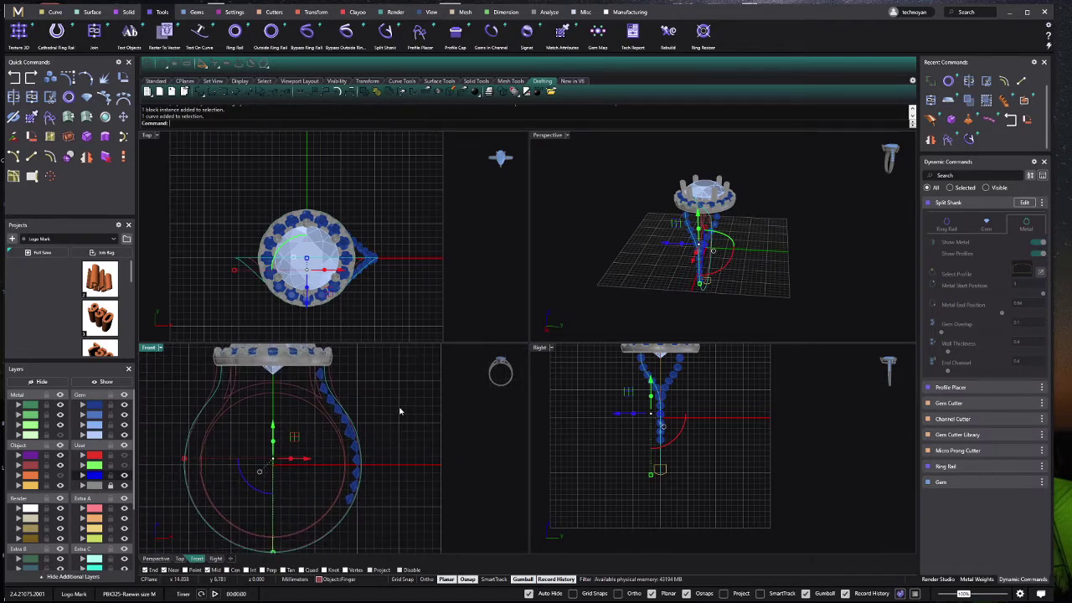
left_click(394, 426)
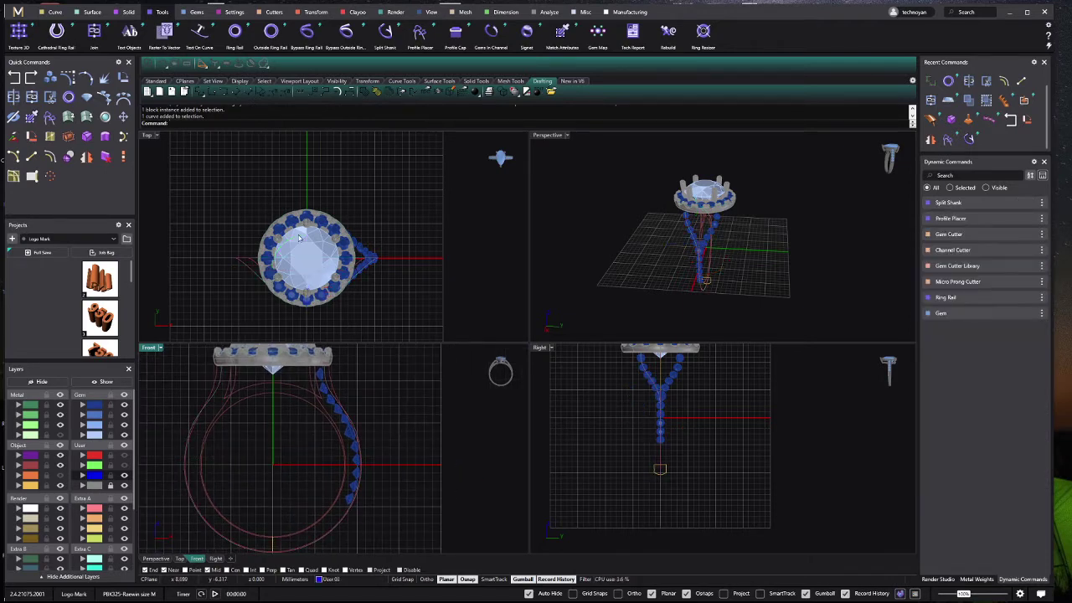
left_click(87, 118)
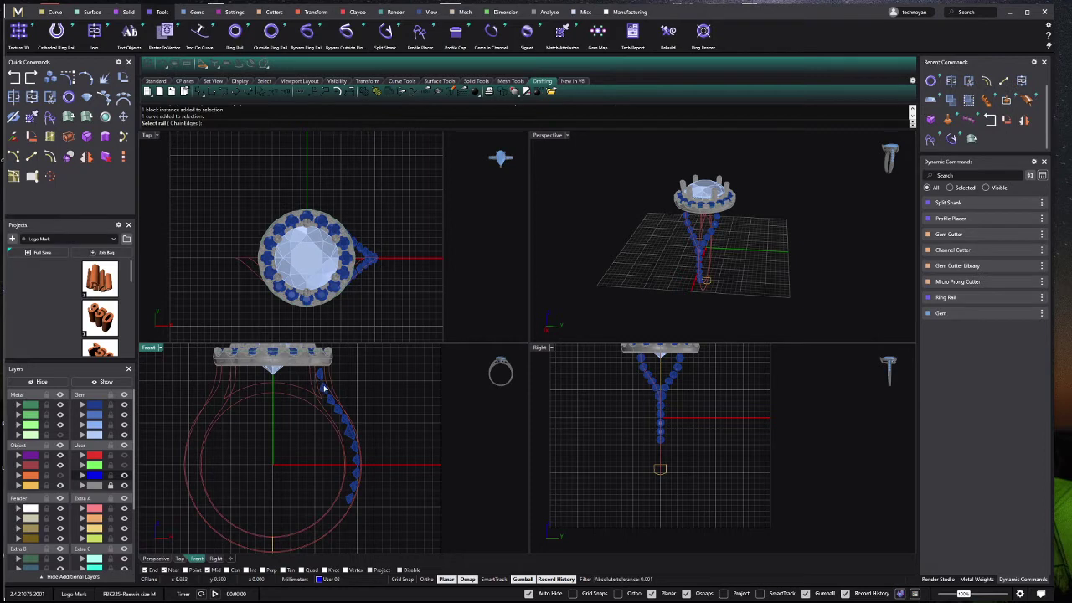
left_click(326, 386)
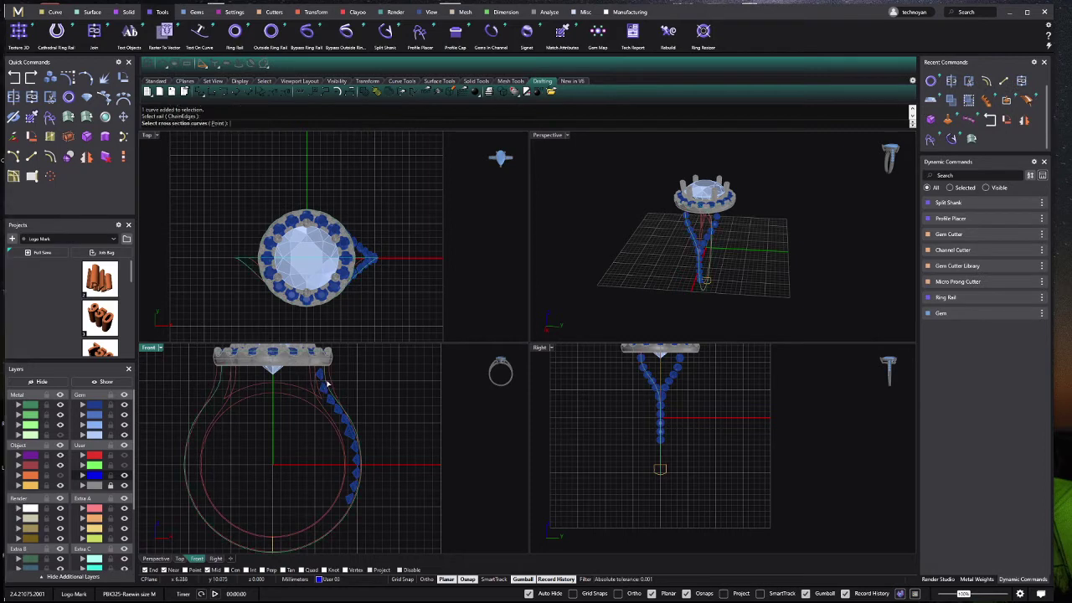
left_click(663, 473)
key("Return")
key("Return")
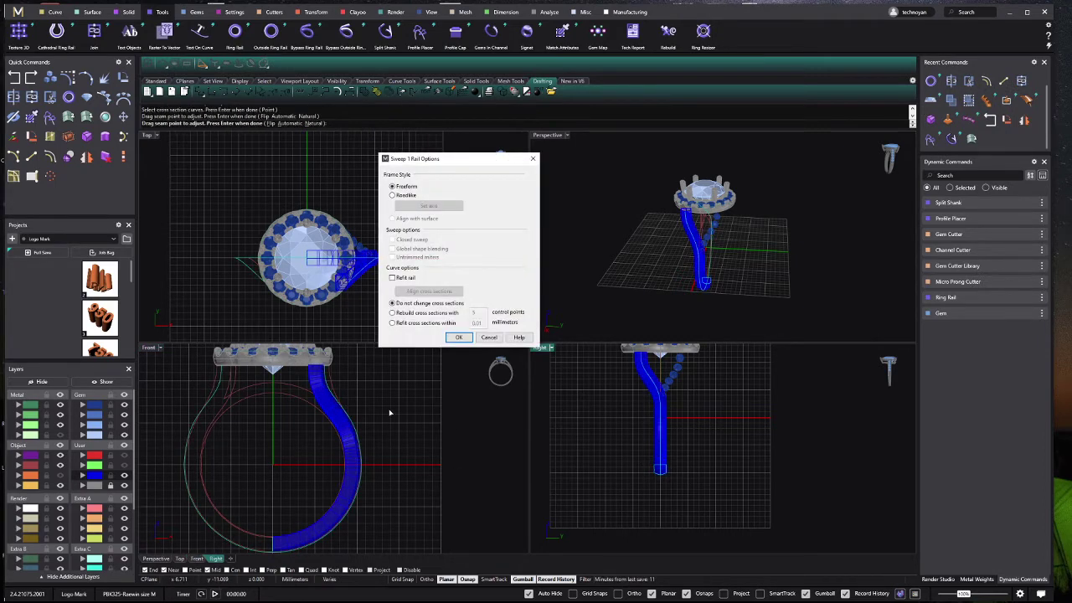
left_click(458, 337)
Step: Mirror the swept shank tube across the origin, then undo the sweep
scroll(684, 361, "up", 3)
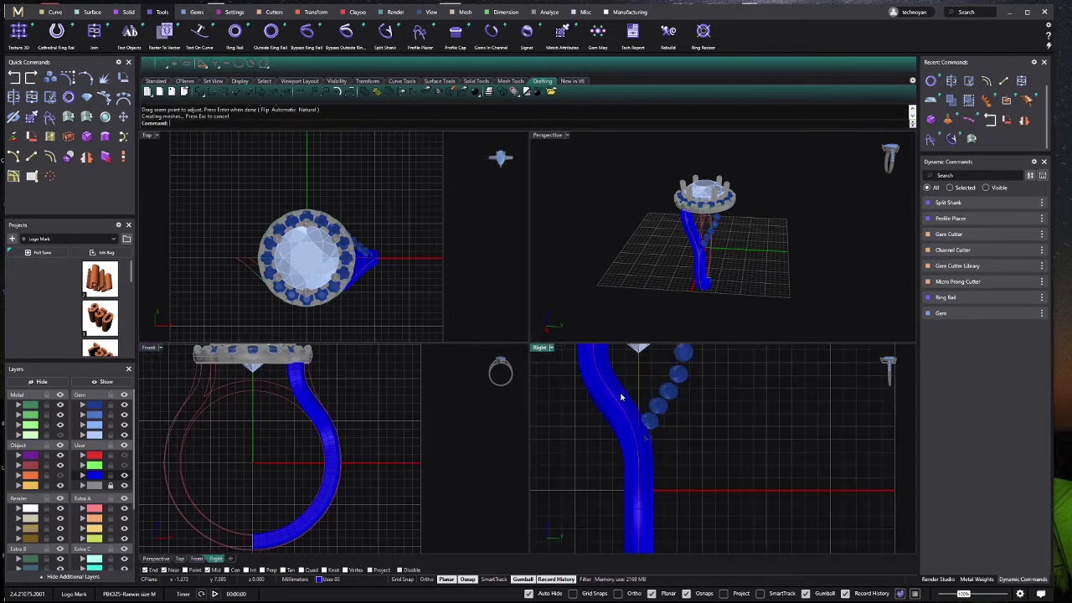
scroll(627, 391, "up", 2)
left_click(626, 391)
scroll(626, 390, "down", 3)
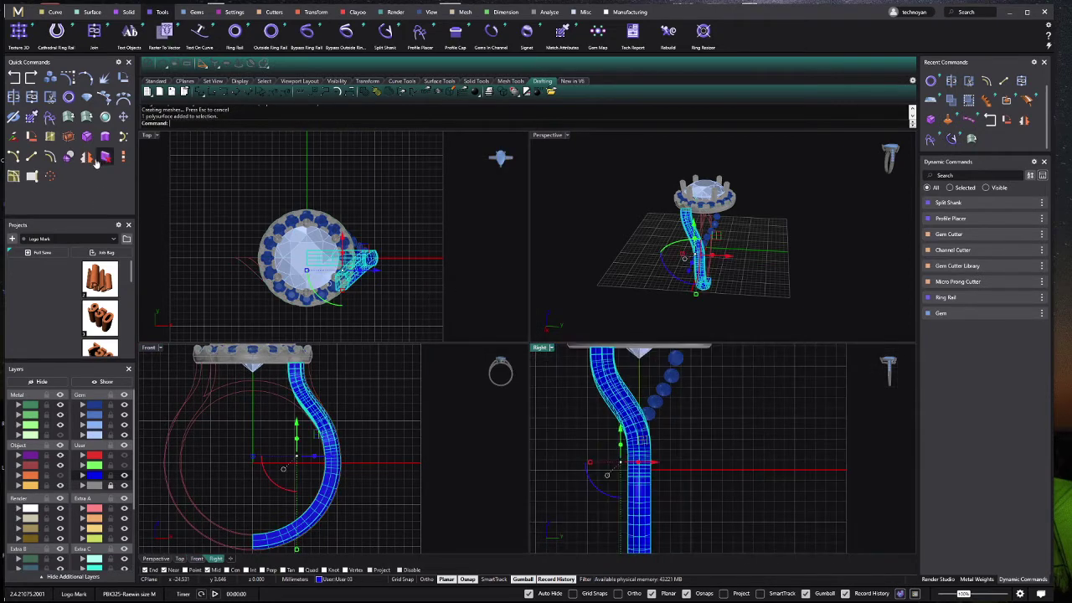
left_click(86, 156)
type("0")
key("Return")
left_click(442, 262)
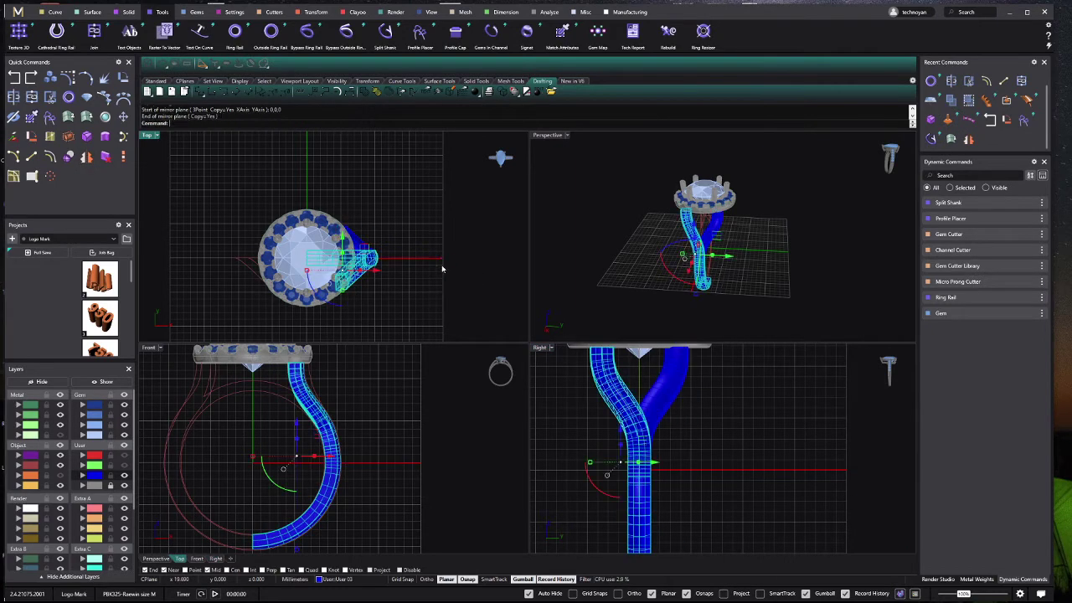
scroll(608, 452, "down", 3)
scroll(608, 452, "down", 1)
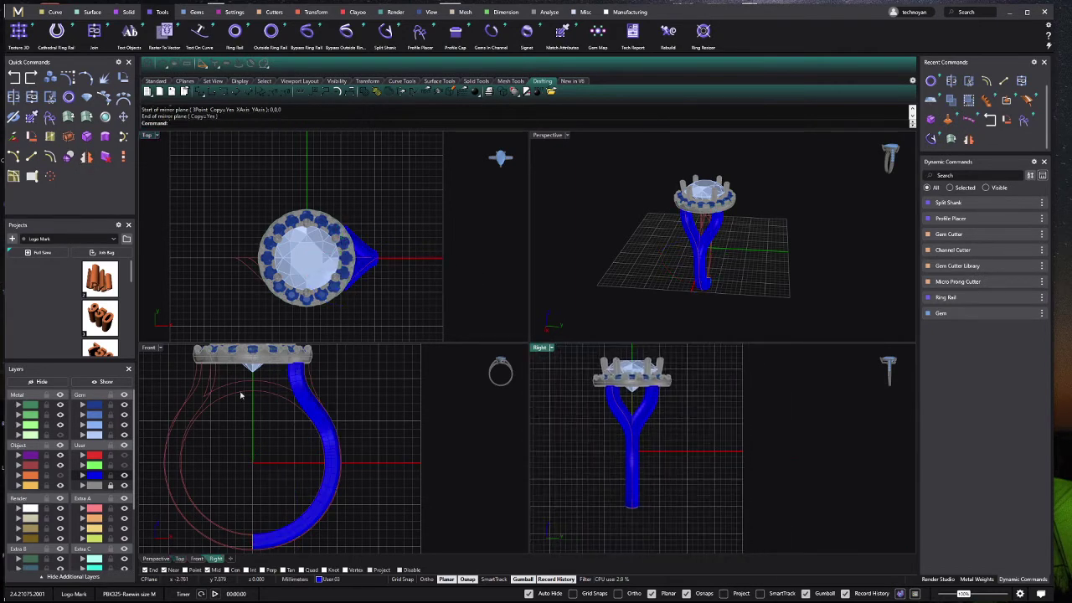
left_click(303, 433)
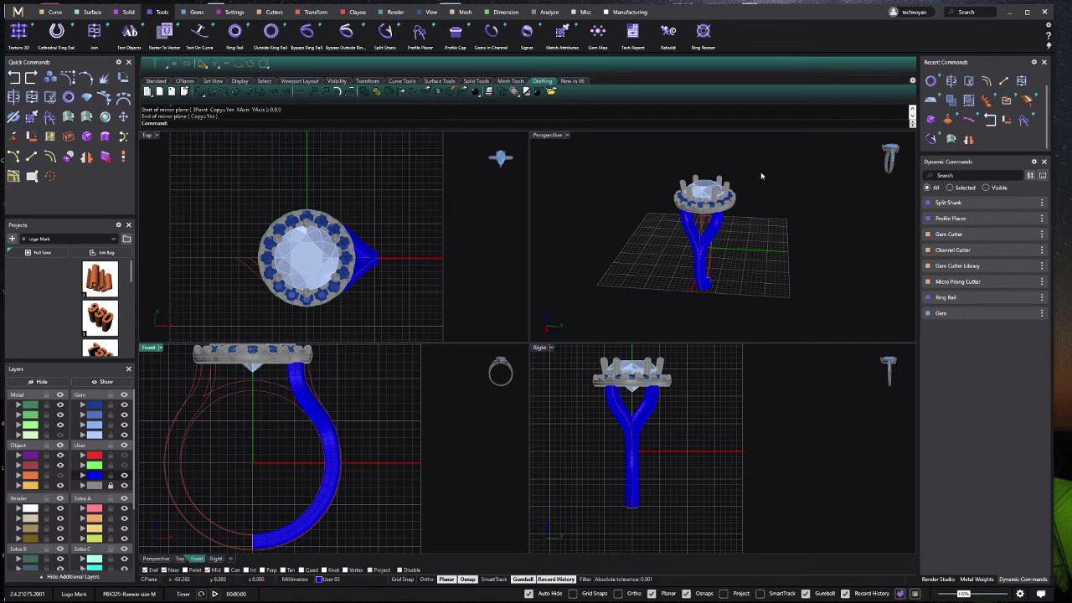
scroll(694, 225, "up", 2)
scroll(694, 225, "up", 3)
scroll(694, 226, "up", 2)
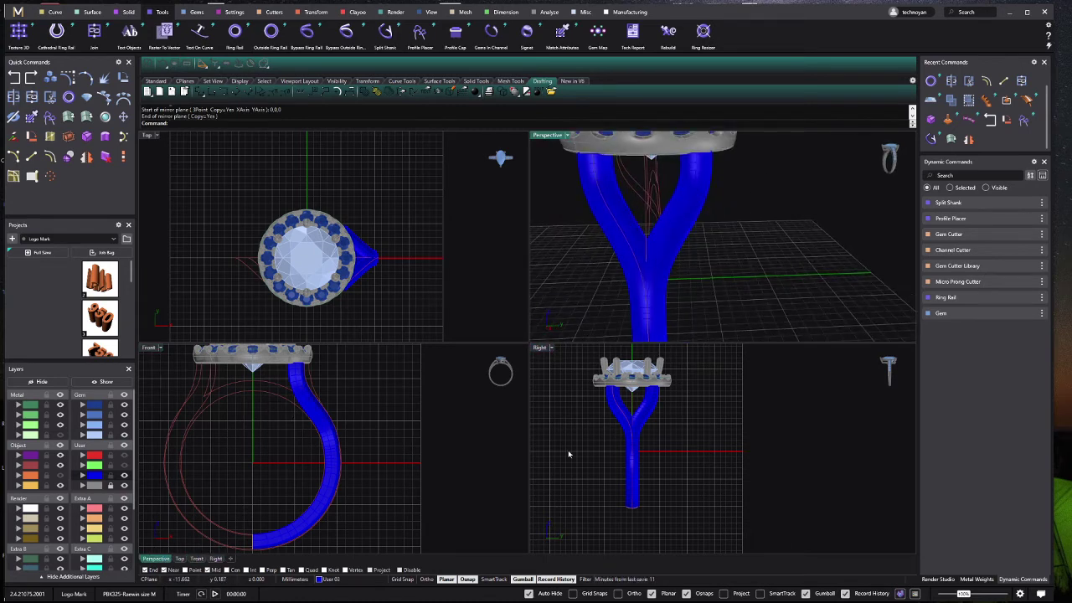
key("ctrl+z")
Step: Inspect the shank rail curve's control points and a shank gem, then maximise the Right viewport
scroll(319, 395, "up", 5)
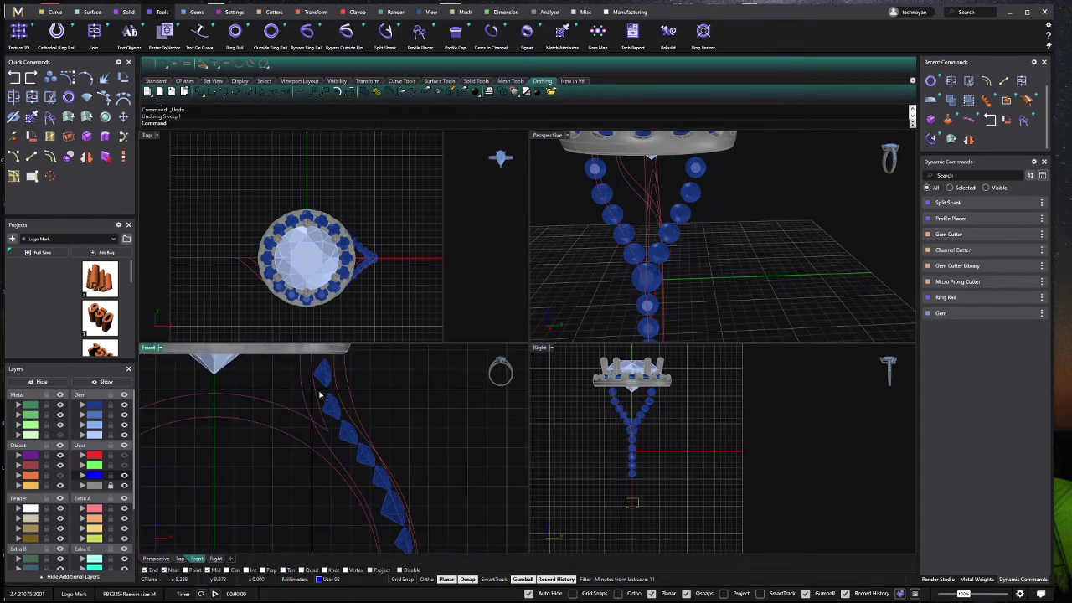
left_click(338, 400)
scroll(620, 395, "up", 2)
scroll(613, 434, "up", 2)
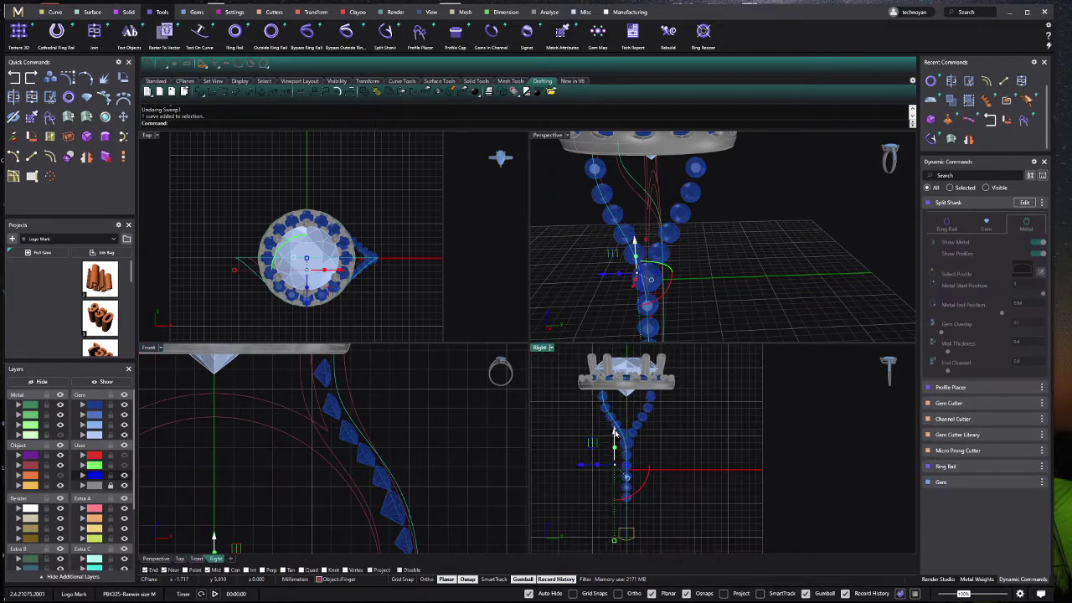
scroll(615, 434, "up", 4)
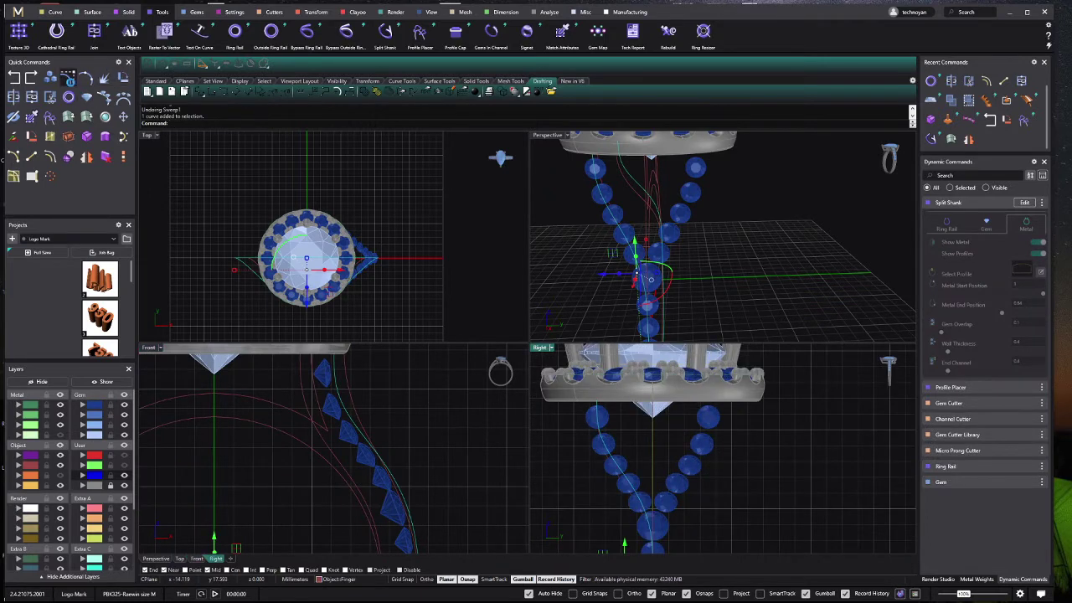
left_click(69, 78)
key("Escape")
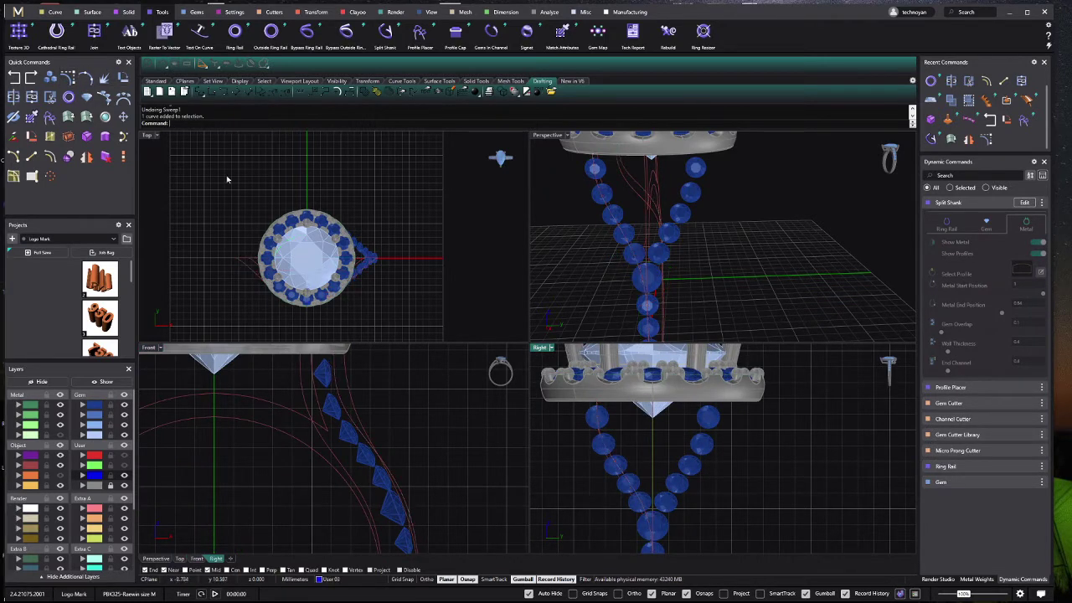
left_click(331, 385)
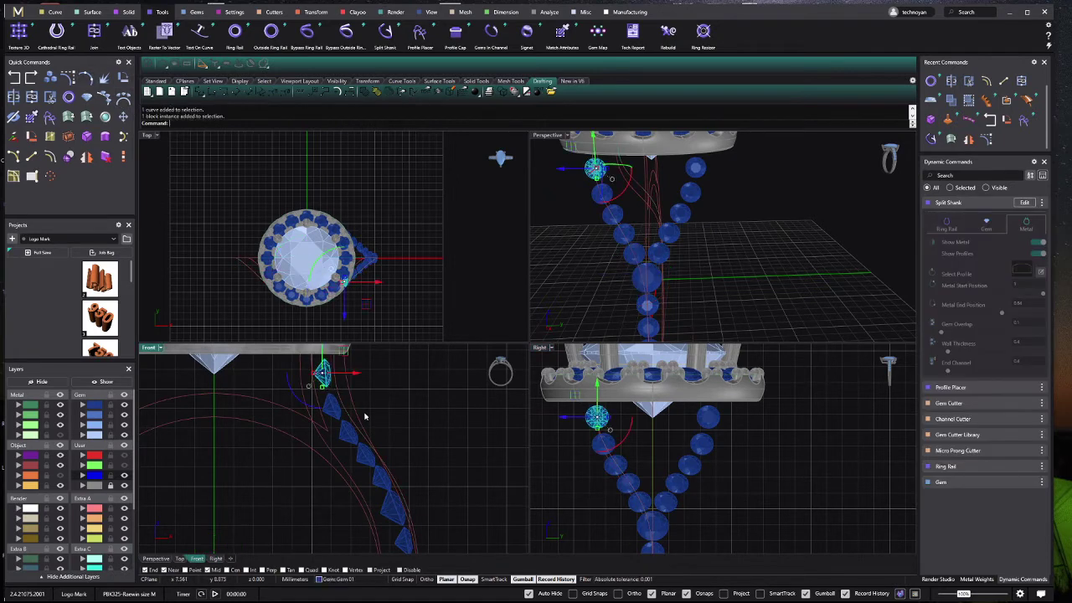
scroll(738, 452, "down", 5)
left_click(770, 461)
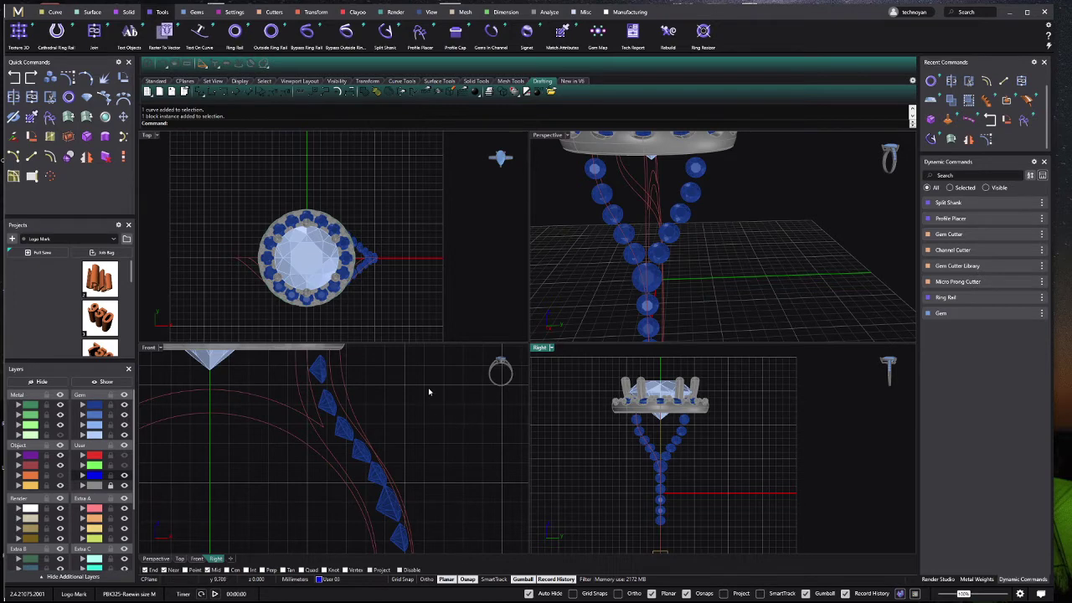
key("ctrl+m")
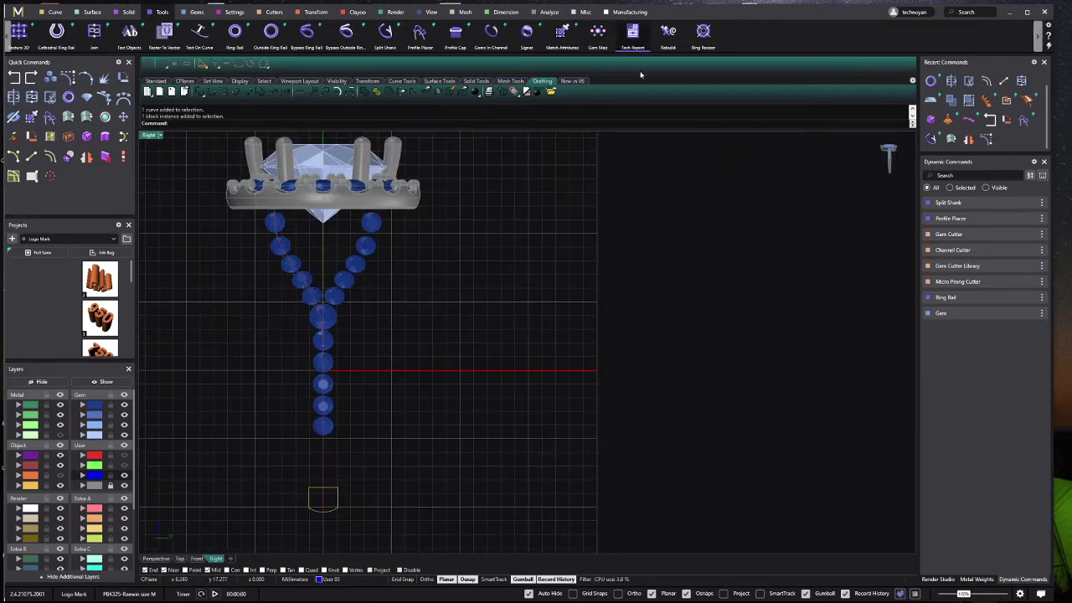
left_click(632, 42)
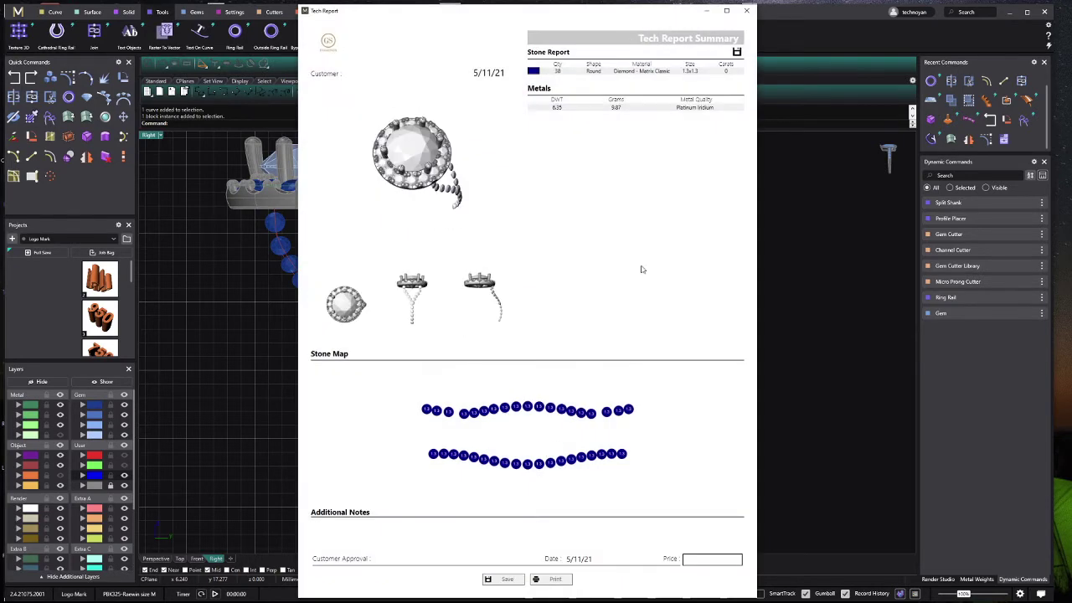
left_click(748, 10)
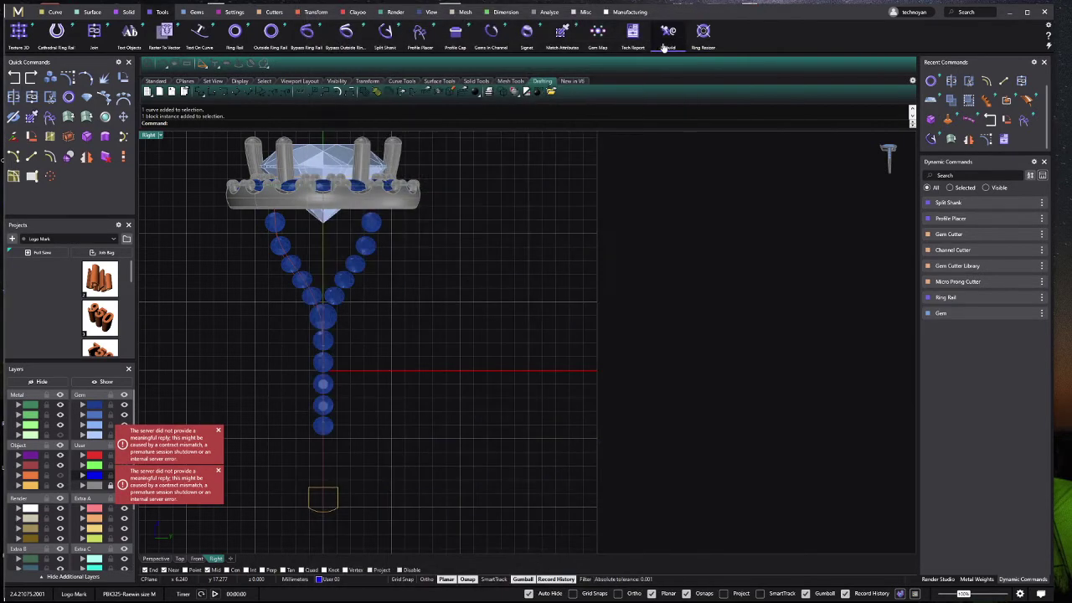
left_click(602, 35)
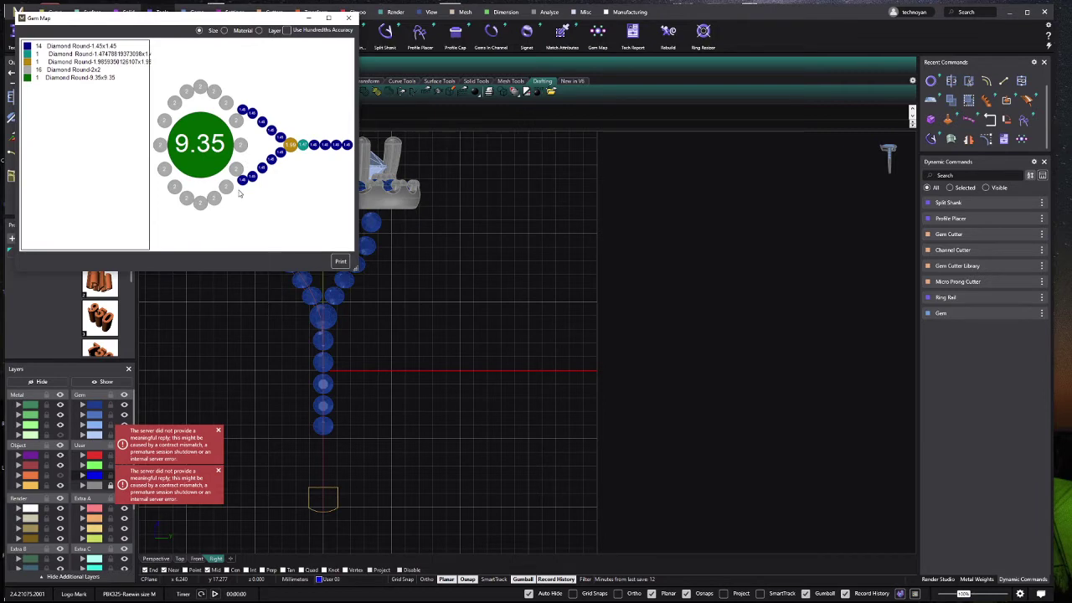
left_click(349, 17)
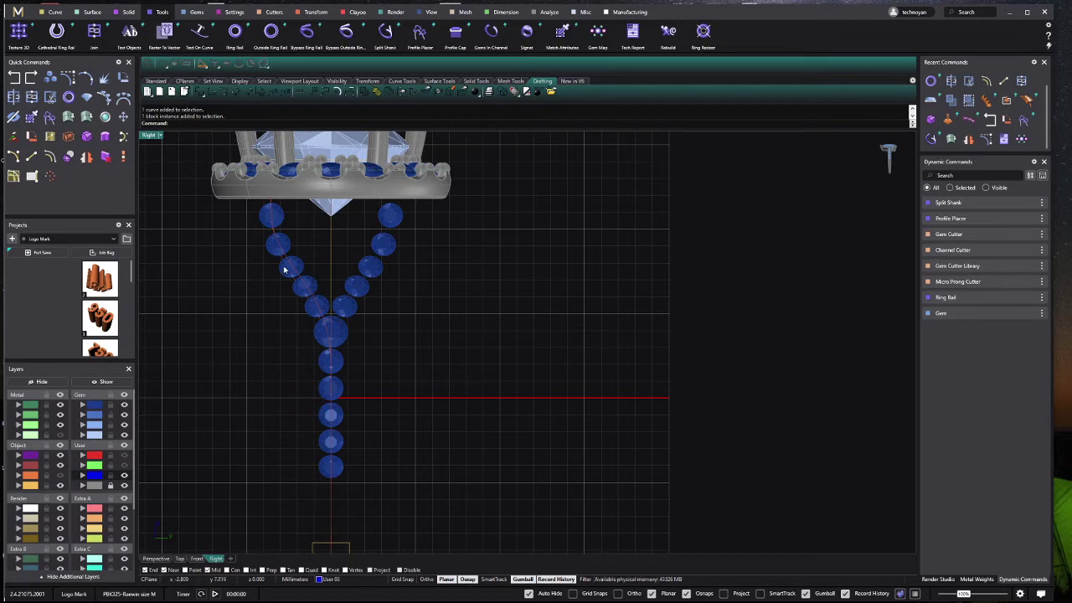
Step: Select every gem on the Gem layer and delete the accent gems
left_click(302, 294)
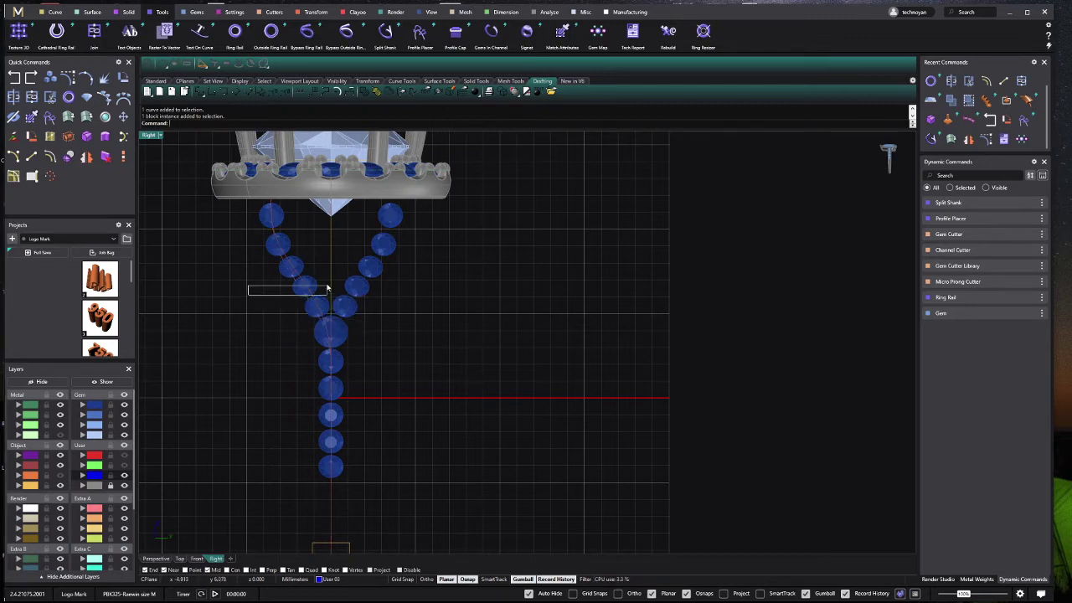
left_click_drag(327, 287, 323, 204)
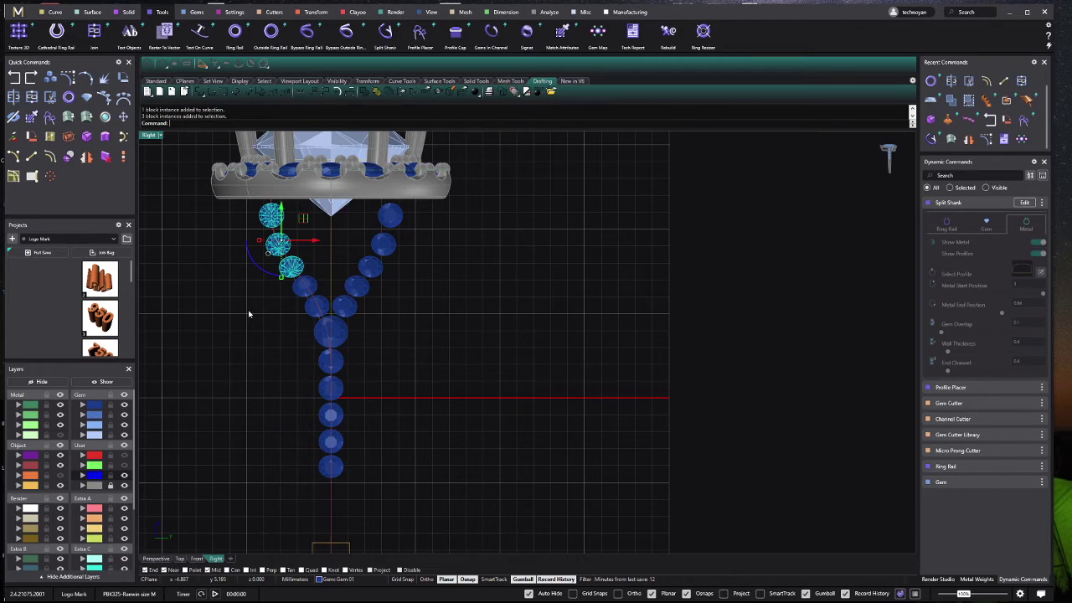
key("Escape")
scroll(289, 261, "down", 3)
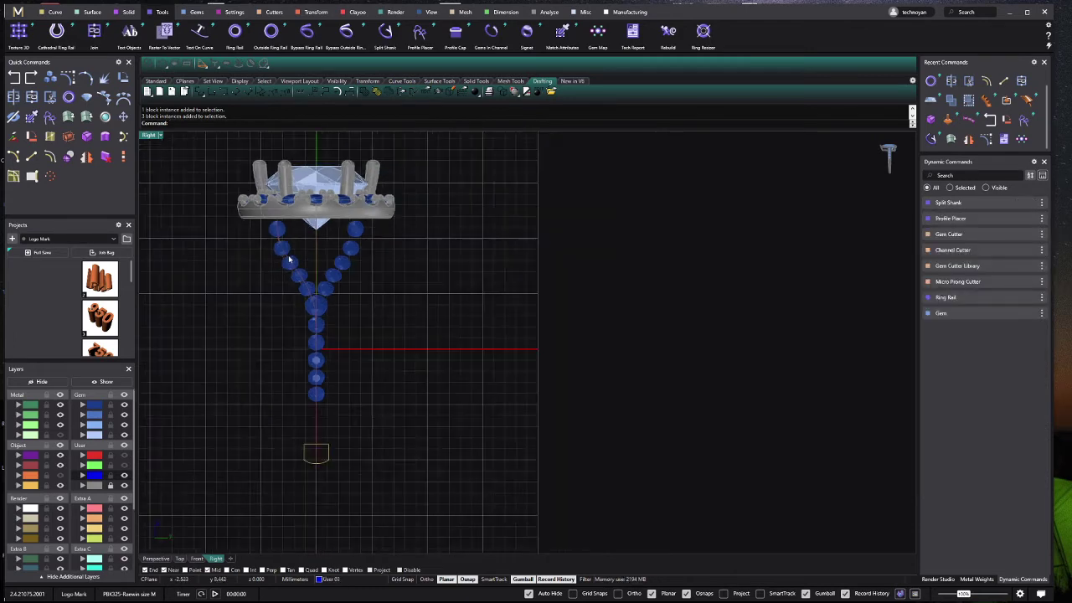
left_click(94, 407)
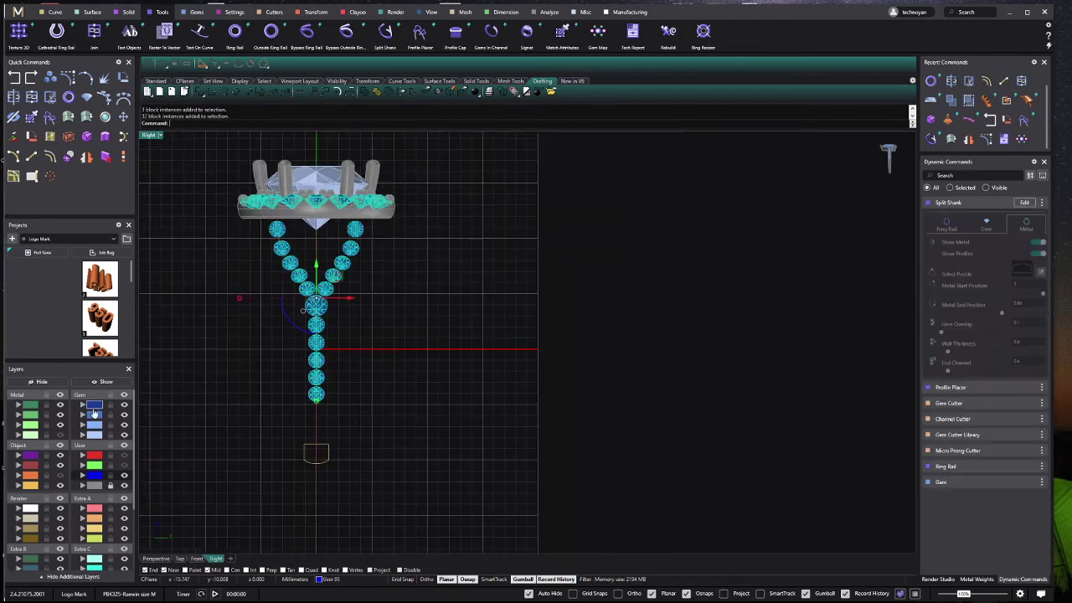
scroll(293, 375, "up", 1)
key("Delete")
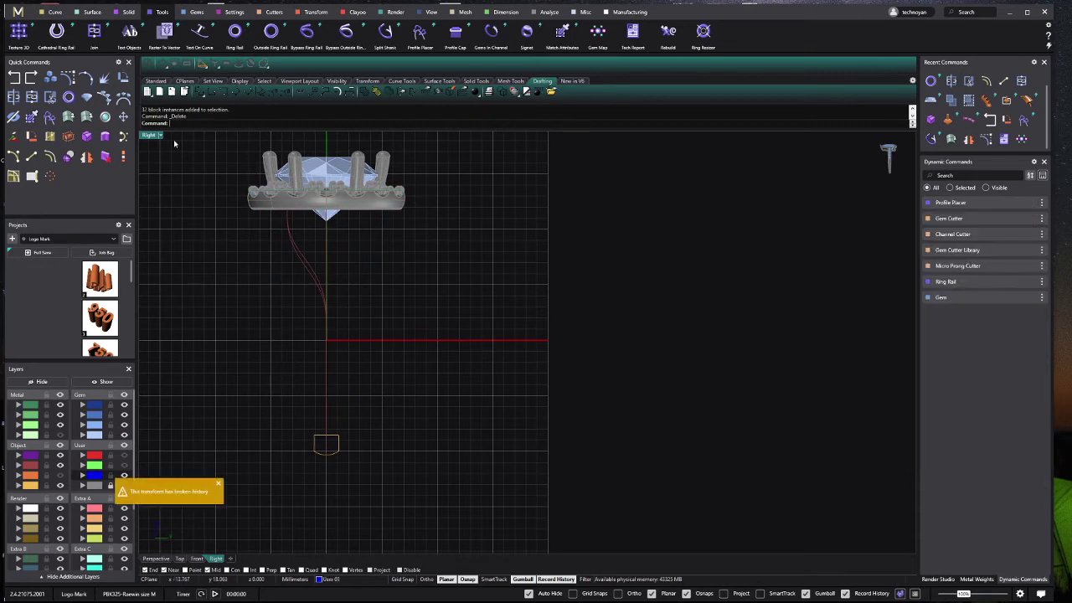
Step: Return to the four-view layout and delete two shank curves in the front view
double_click(149, 135)
scroll(330, 430, "down", 2)
scroll(352, 402, "down", 1)
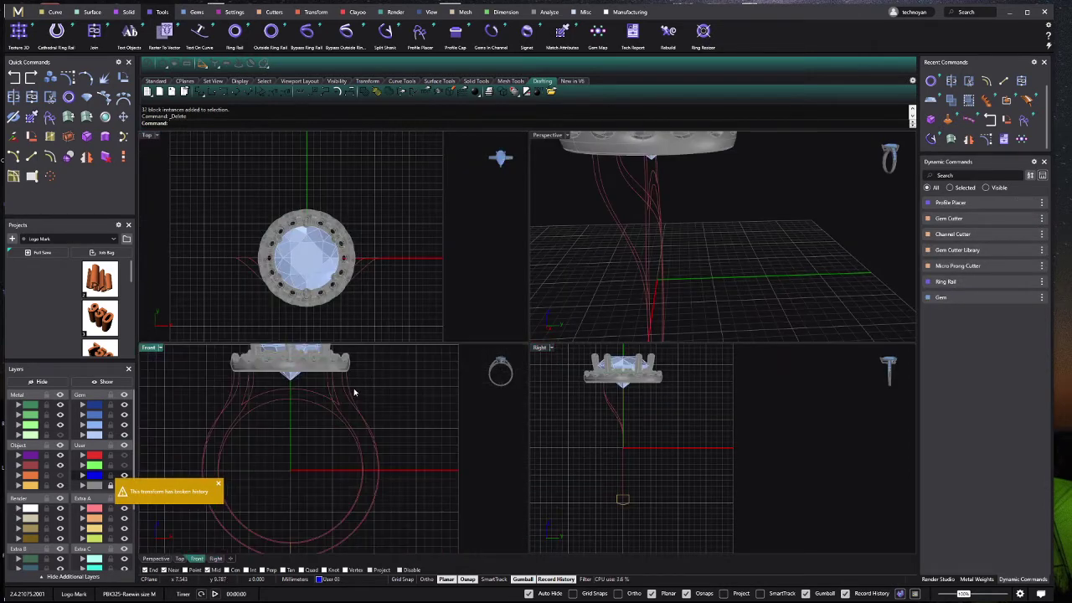
left_click(352, 393)
scroll(395, 409, "up", 1)
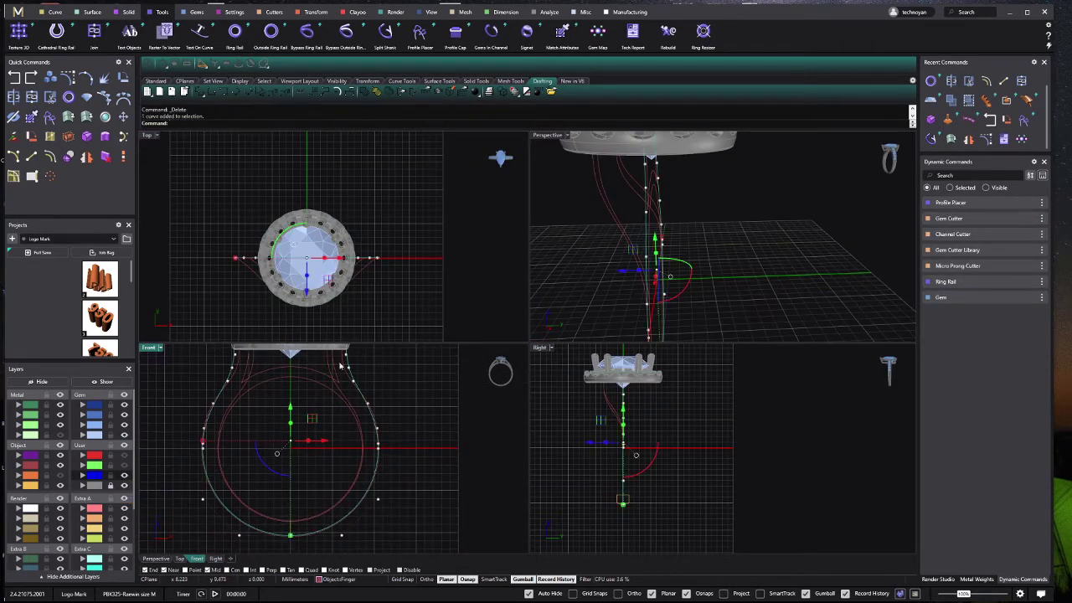
scroll(341, 366, "up", 1)
scroll(346, 406, "up", 1)
scroll(346, 405, "up", 2)
left_click(339, 455)
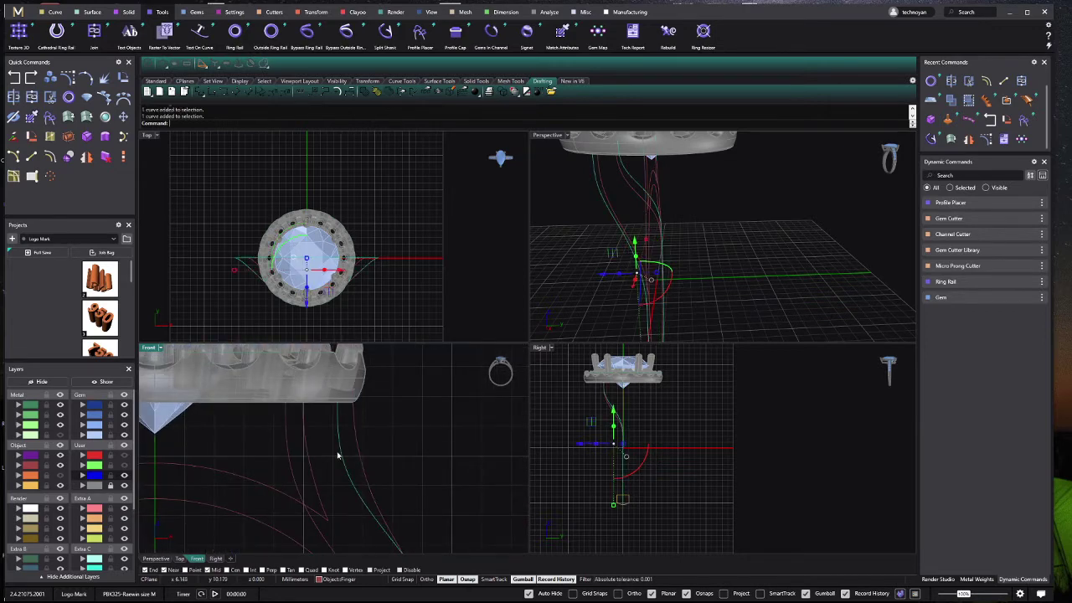
key("Delete")
Step: Hide the finger object and halo head layers
scroll(340, 452, "down", 2)
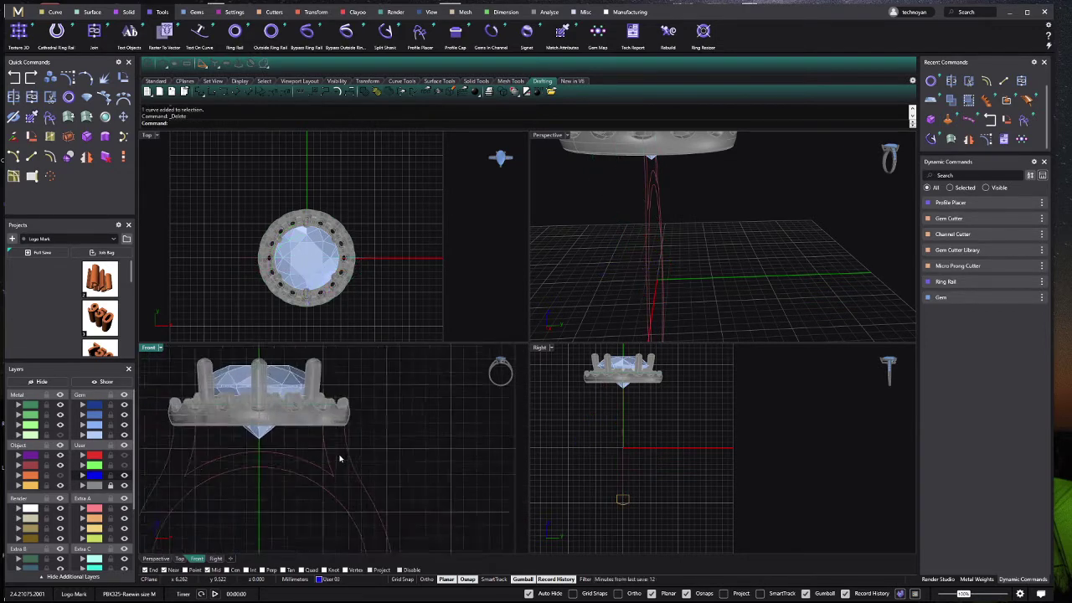
scroll(343, 454, "down", 1)
left_click(351, 457)
scroll(335, 431, "up", 1)
scroll(305, 408, "up", 2)
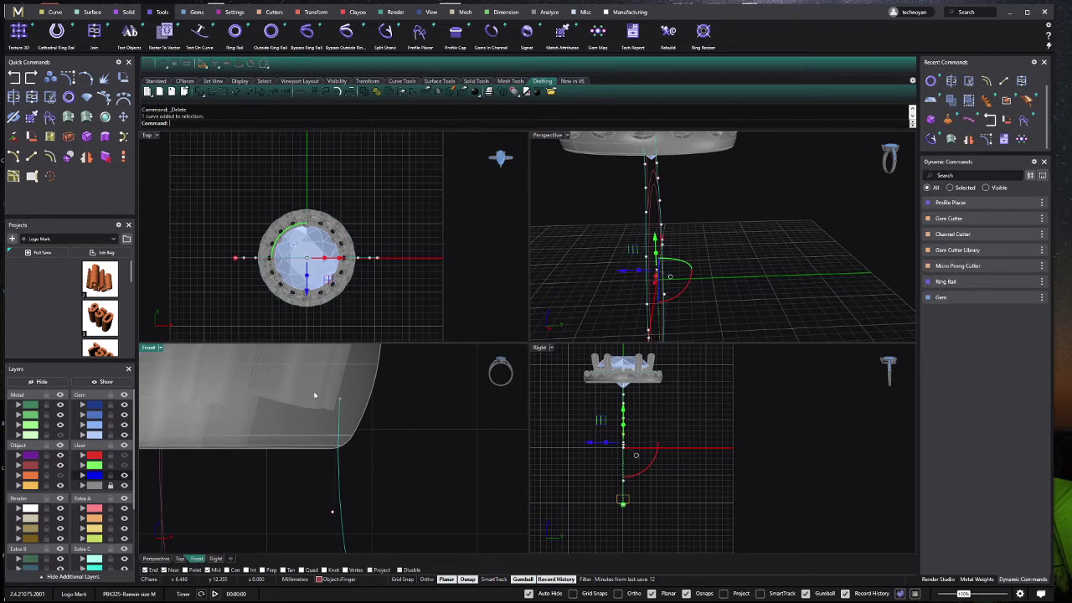
left_click(125, 488)
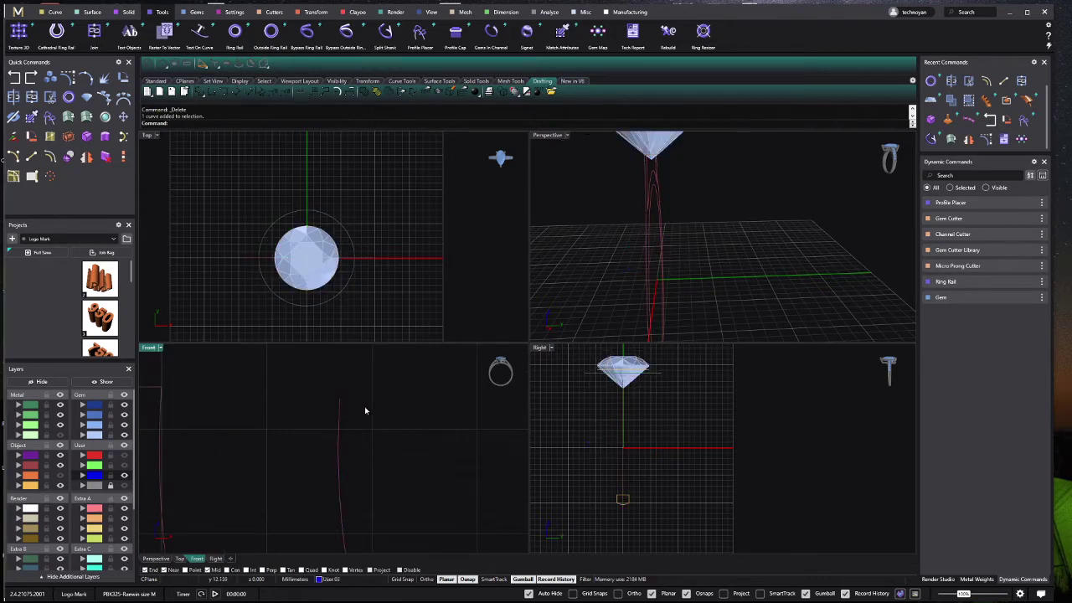
scroll(364, 410, "down", 2)
scroll(371, 435, "down", 2)
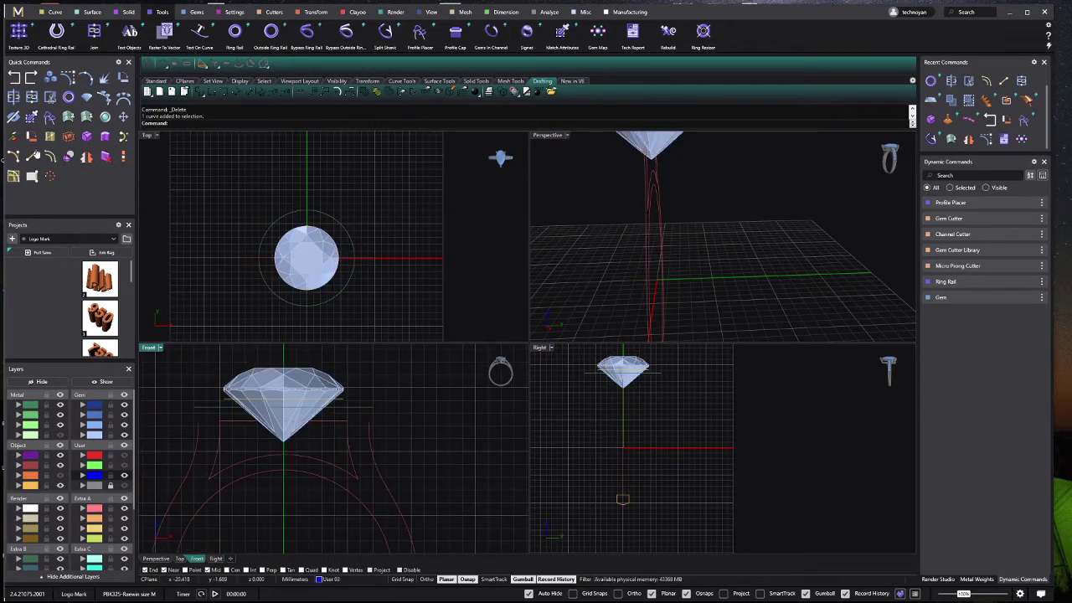
Step: Draw a line between the left and right shank curves and join all three into one closed curve
left_click(32, 156)
left_click(198, 423)
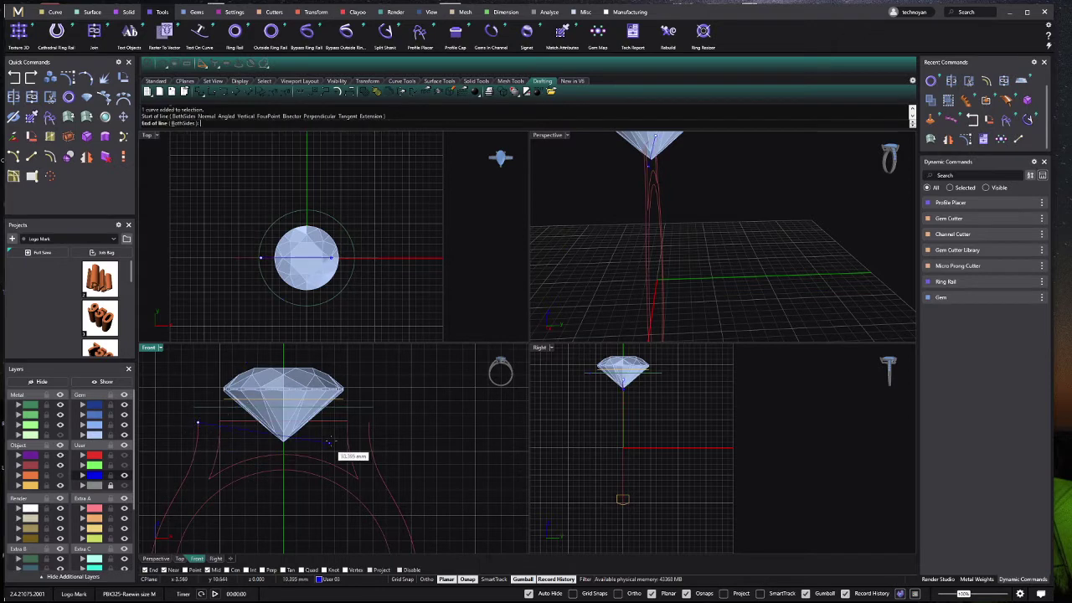
left_click(368, 441)
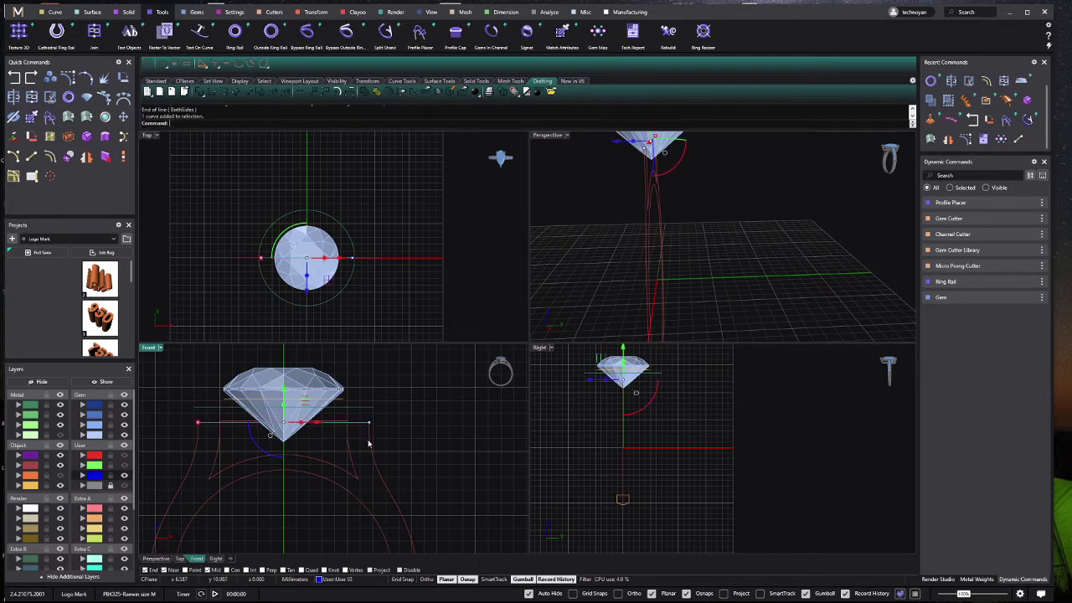
left_click(379, 476, "shift")
left_click(188, 474, "shift")
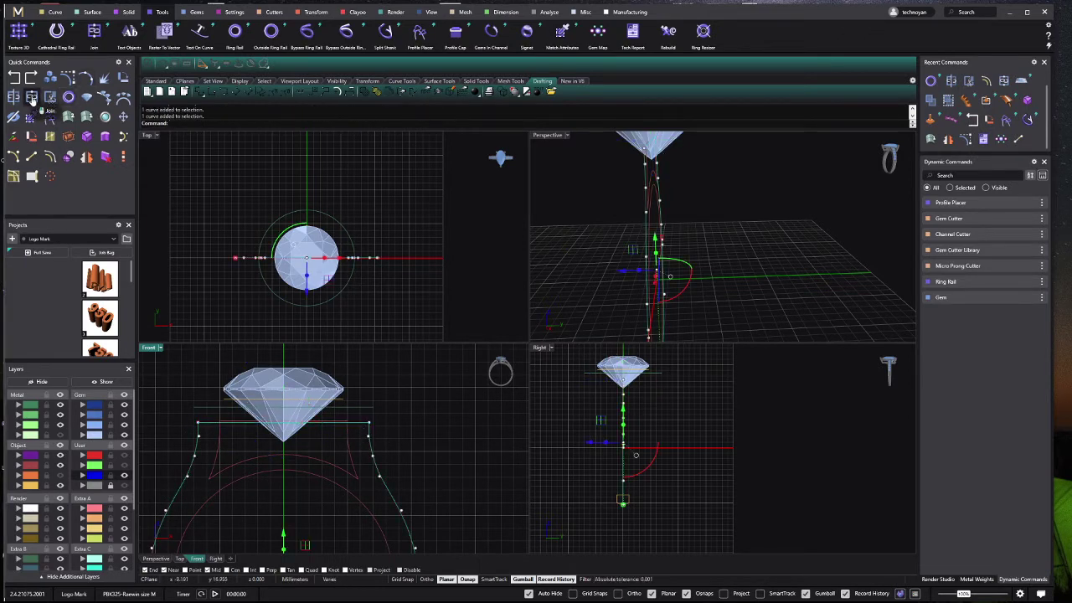
left_click(32, 97)
left_click(769, 344)
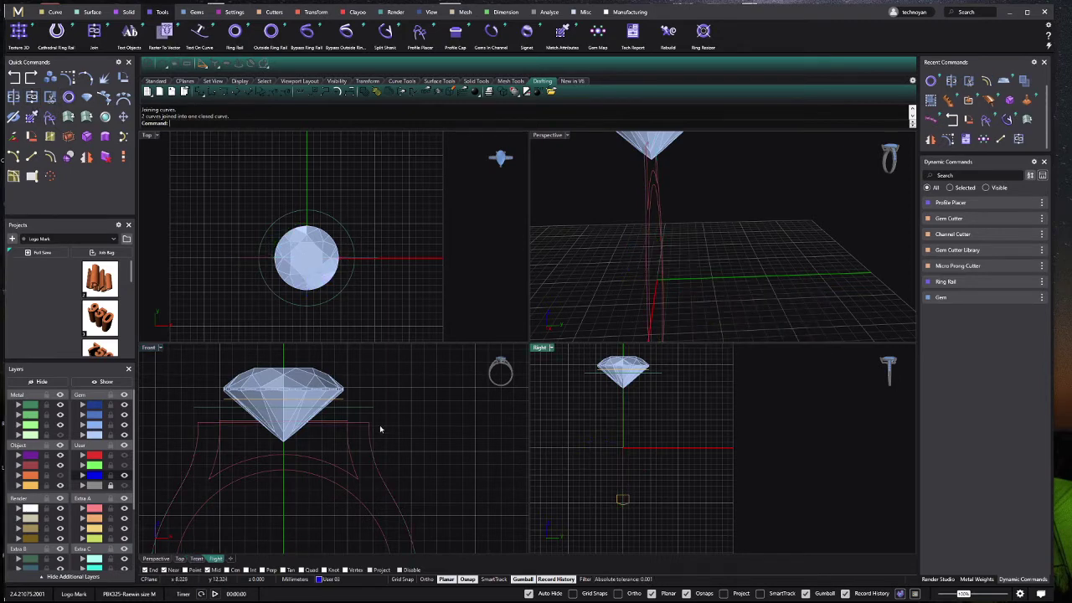
Step: Sweep the small profile along the closed shank outline with a one-rail sweep
right_click_drag(377, 431, 347, 413)
left_click(105, 136)
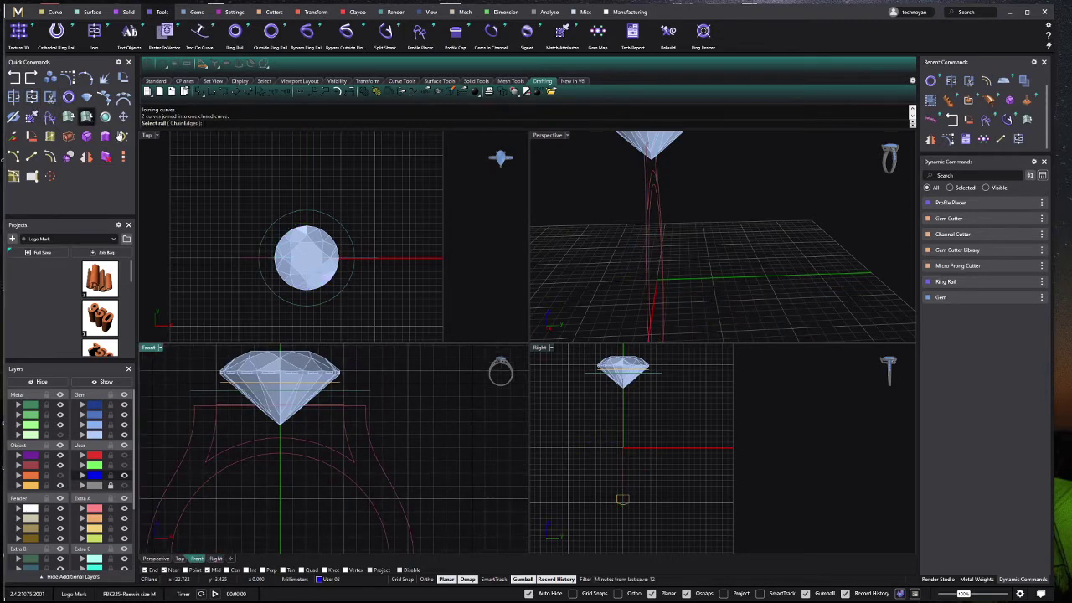
left_click(390, 475)
left_click(624, 501)
scroll(624, 500, "up", 3)
left_click(627, 506)
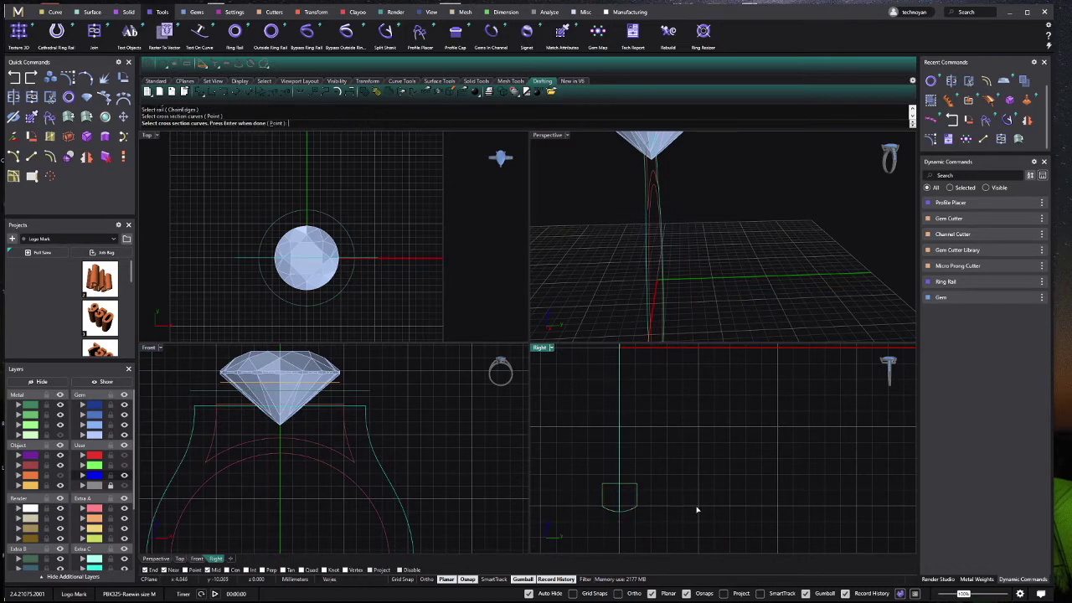
key("Return")
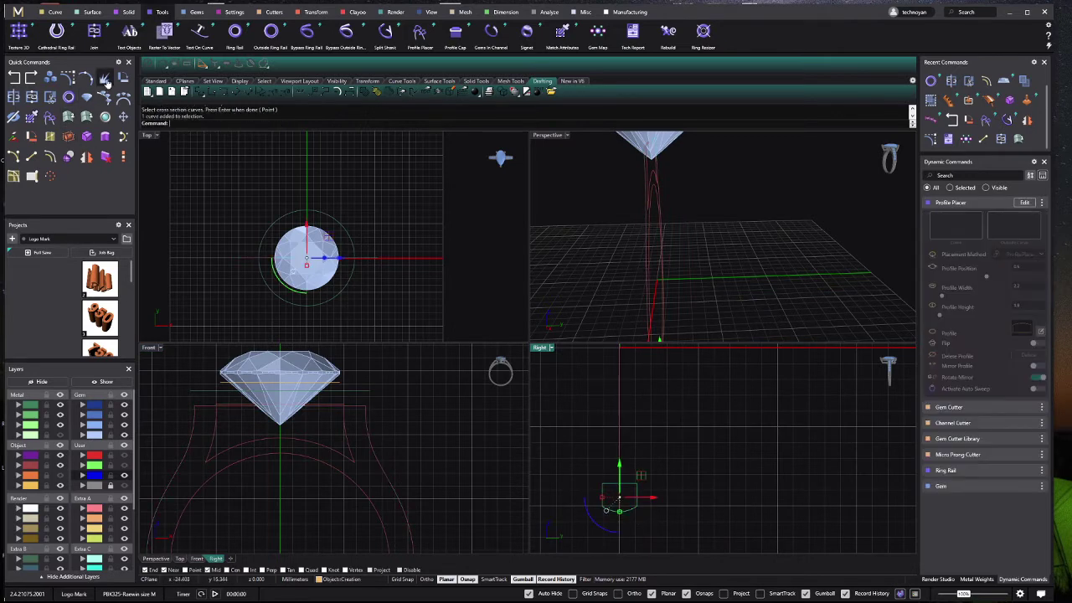
key("Return")
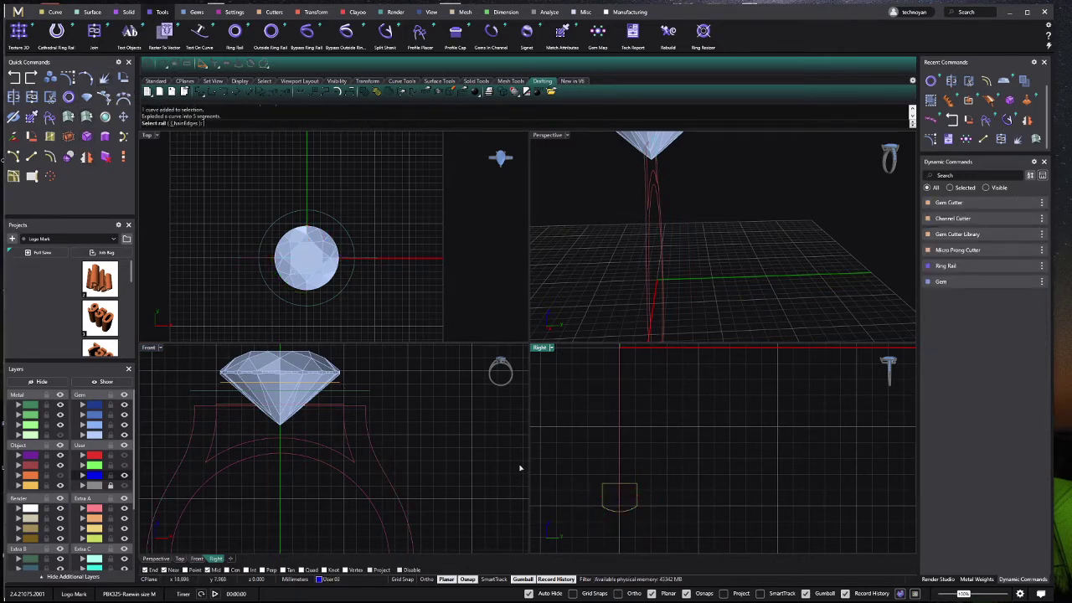
left_click(629, 510)
left_click(624, 502)
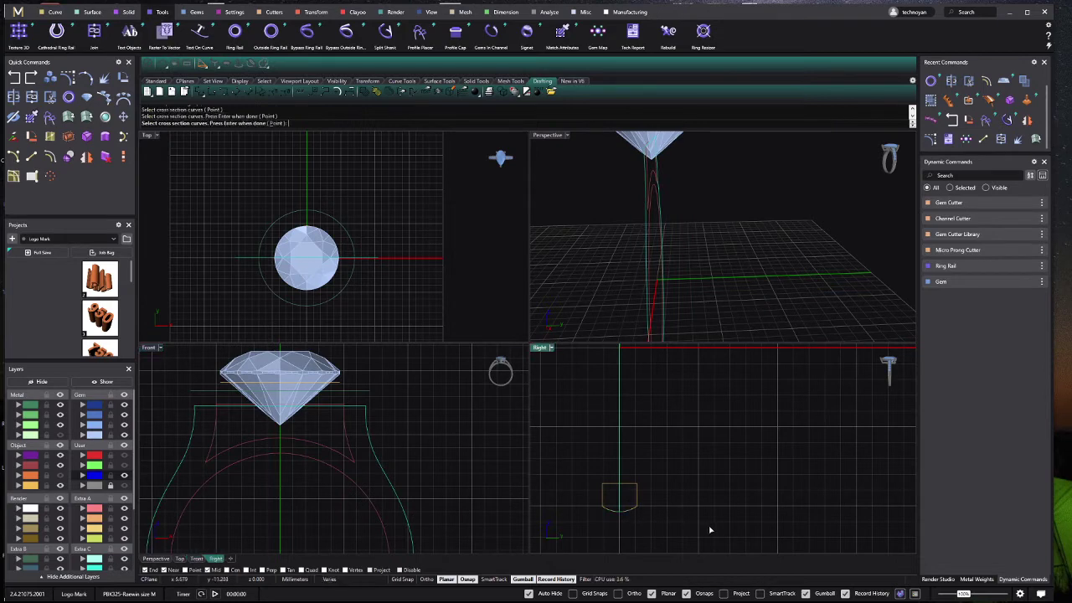
key("Return")
left_click(458, 337)
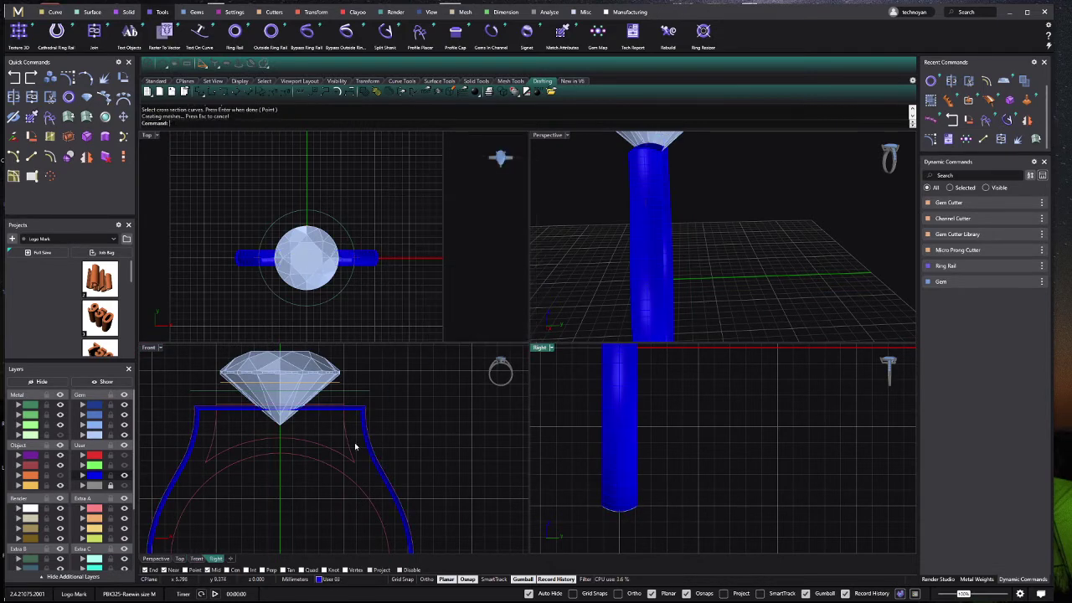
Step: Cap the sweep's open ends to make a closed shank solid
key("Return")
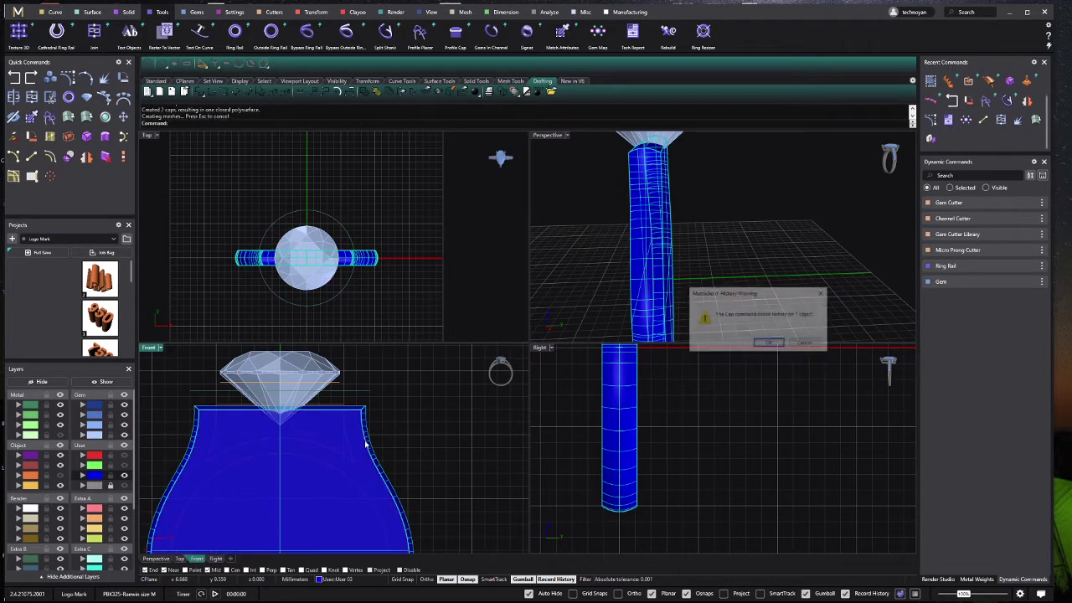
left_click(769, 343)
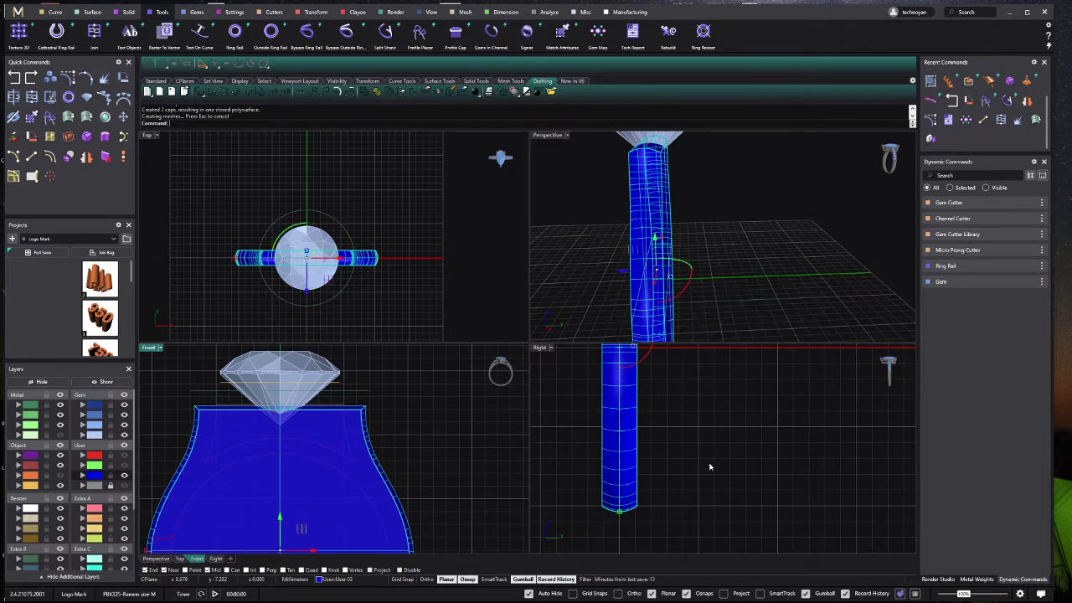
left_click(708, 466)
scroll(669, 471, "down", 5)
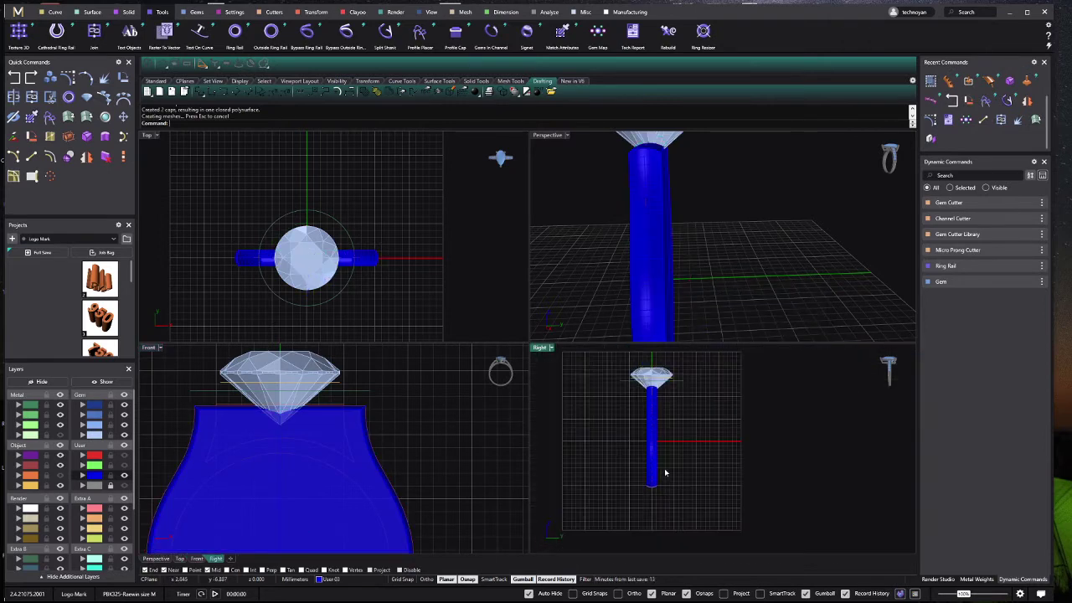
Step: Make the halo head layer visible, show hidden objects, and turn on the orange prong layer
left_click(124, 484)
scroll(695, 469, "up", 1)
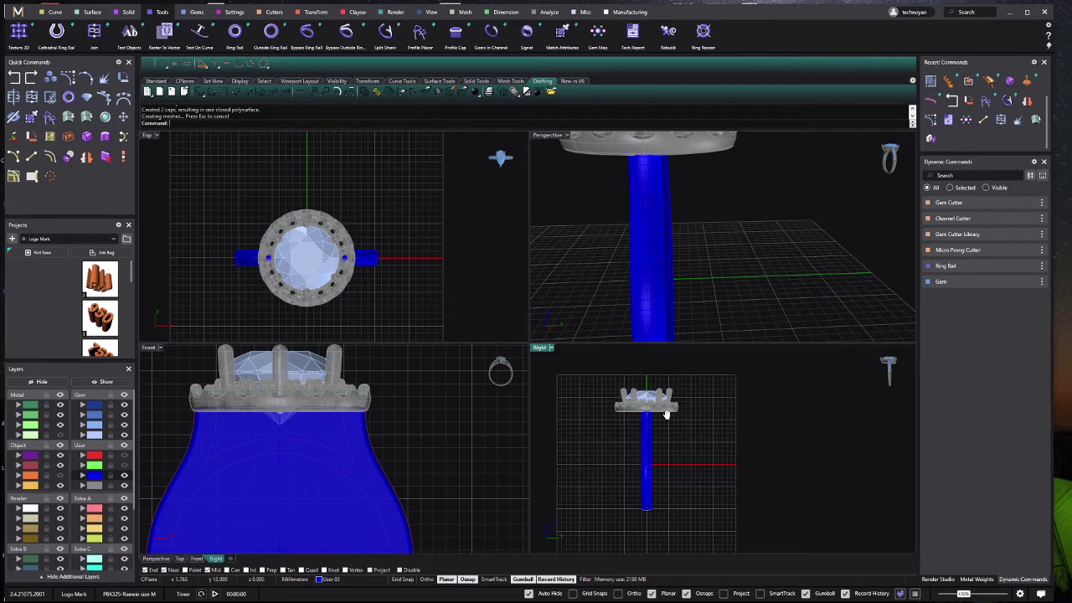
scroll(665, 411, "up", 3)
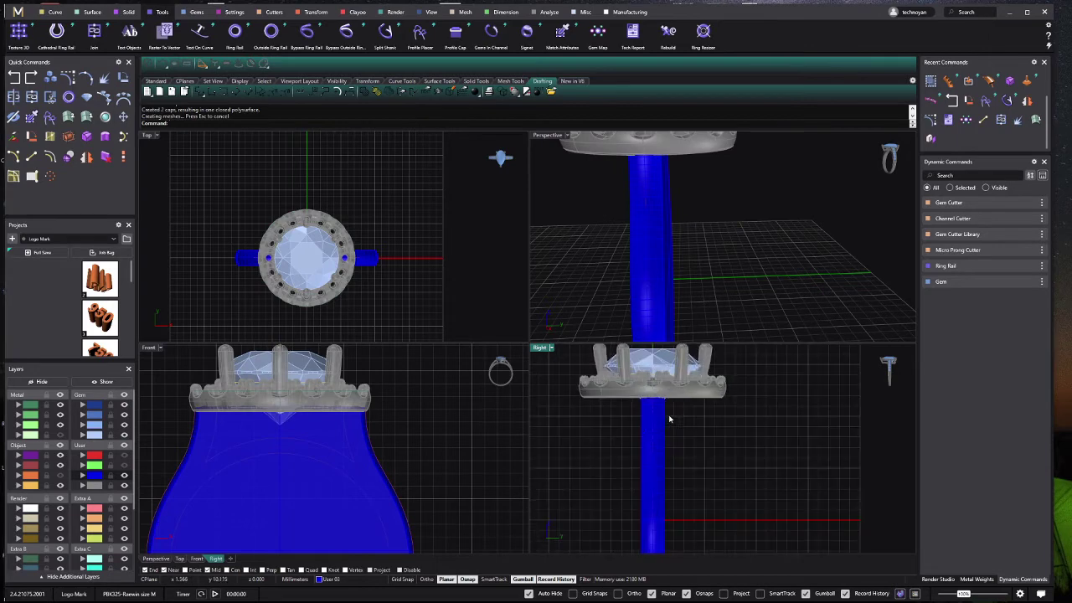
left_click(114, 384)
left_click(110, 386)
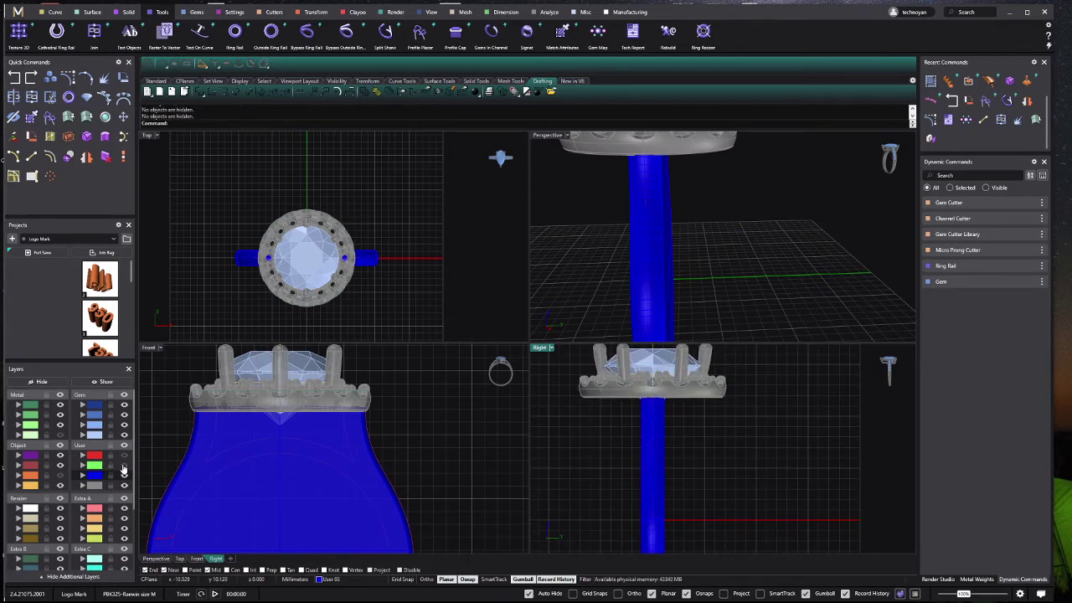
left_click(430, 438)
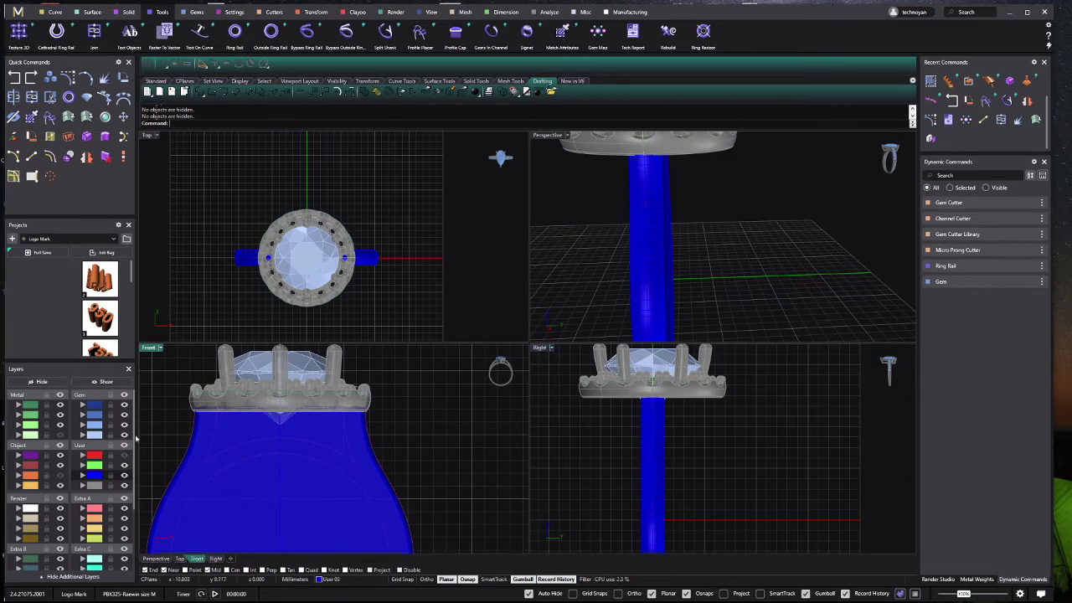
left_click(60, 476)
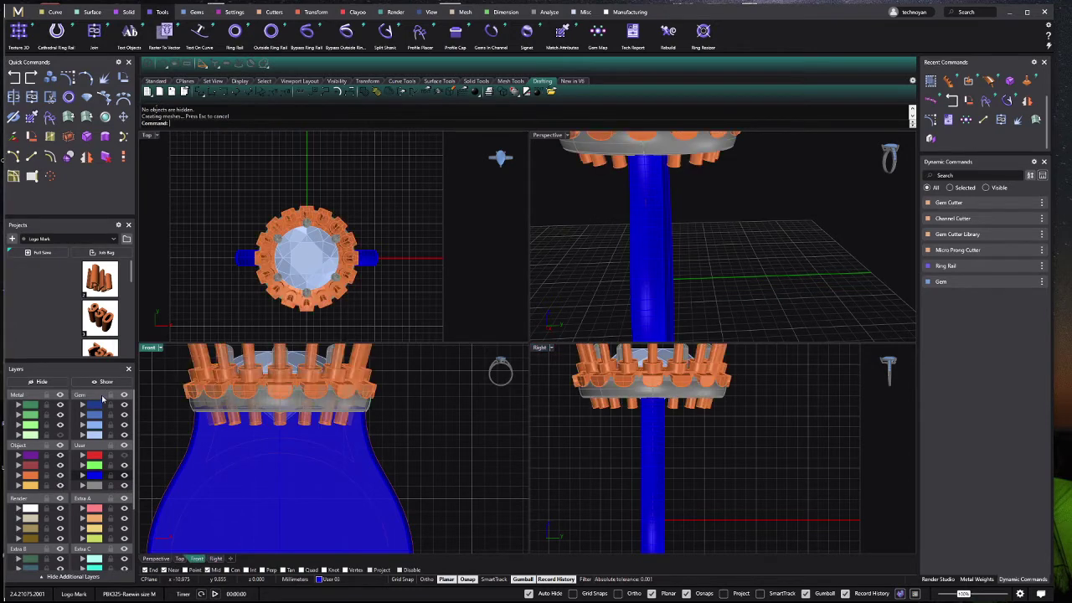
Step: Hide the orange prong layer and undo twice to restore the gems and shank curves
left_click(60, 485)
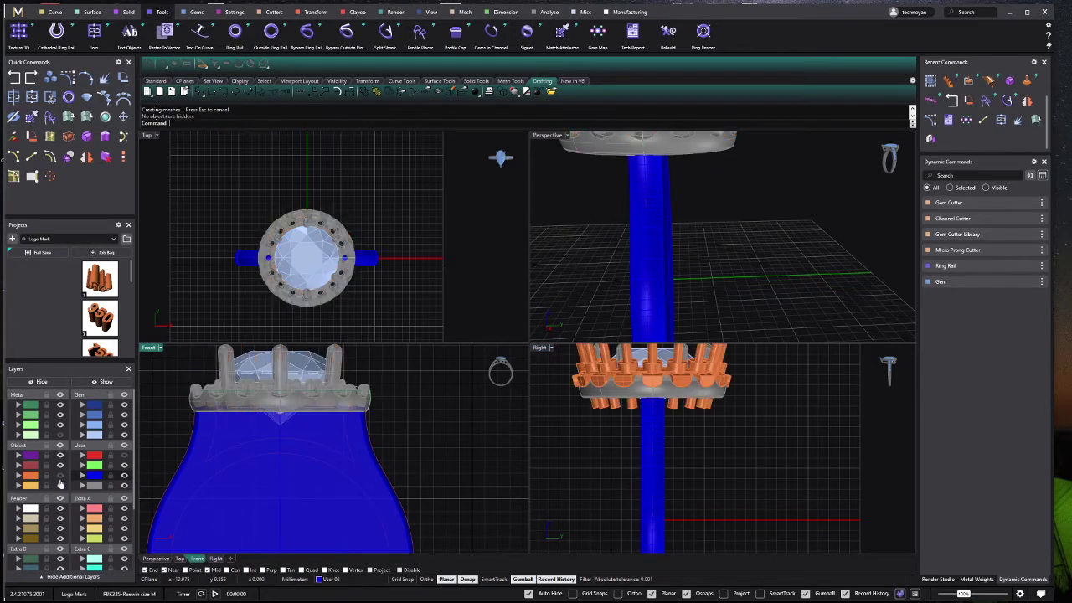
scroll(362, 448, "down", 2)
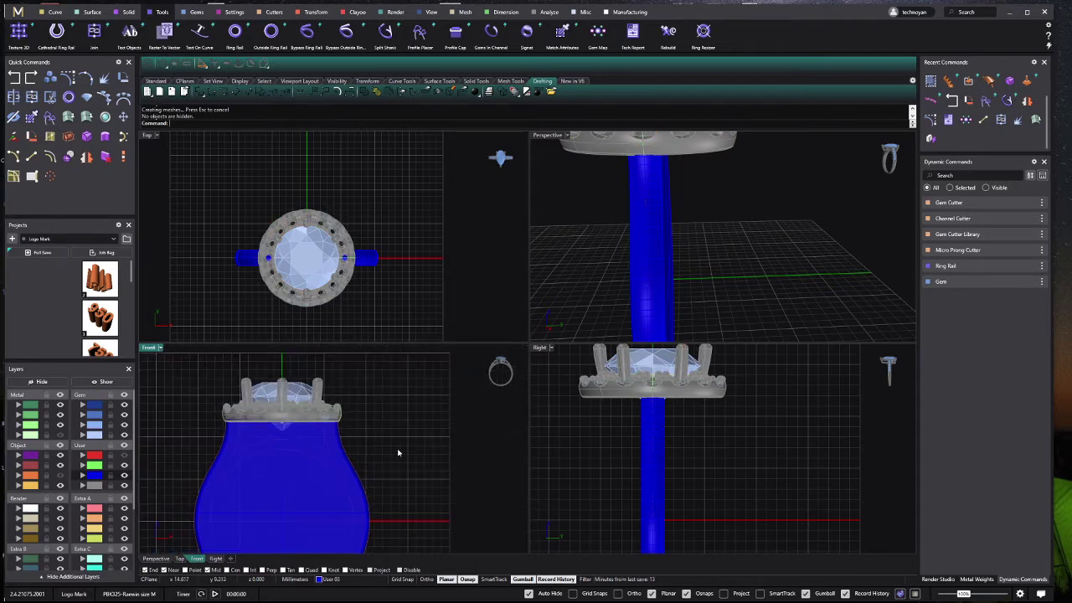
key("ctrl+z")
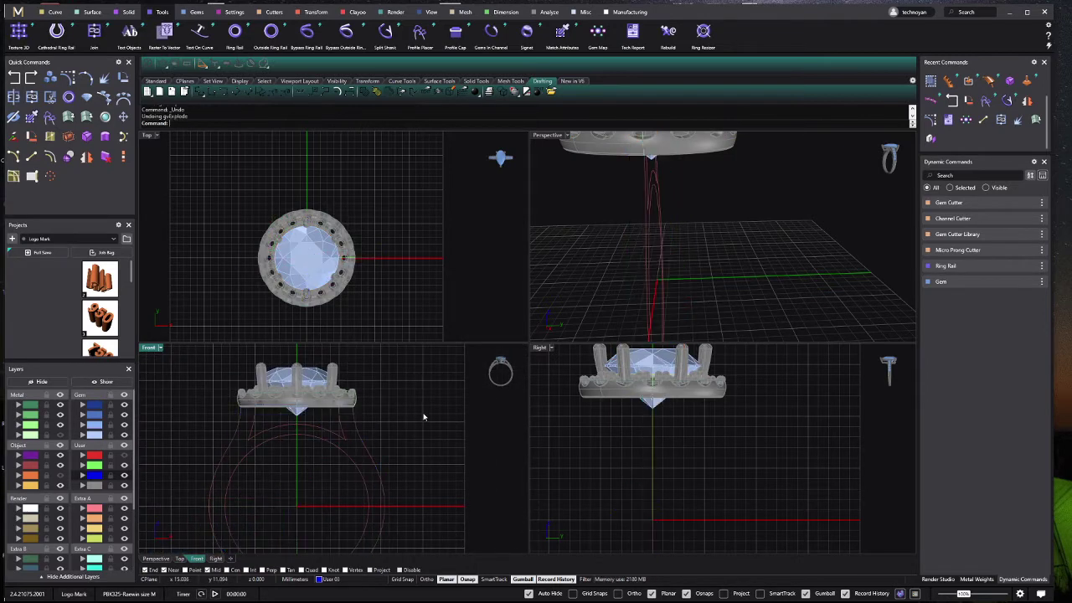
key("ctrl+z")
key("ctrl+z")
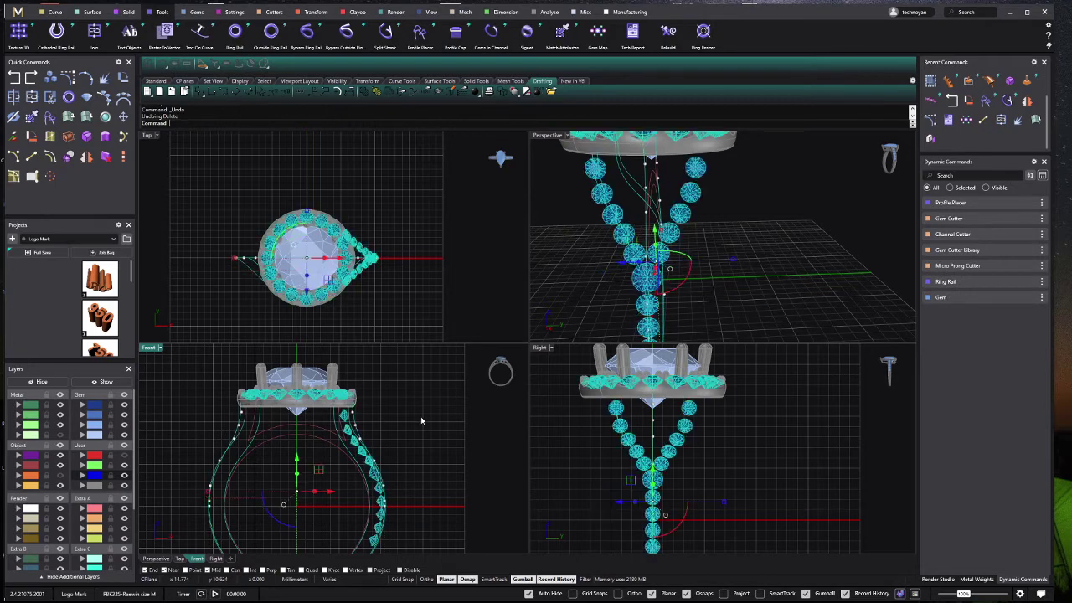
scroll(321, 437, "up", 3)
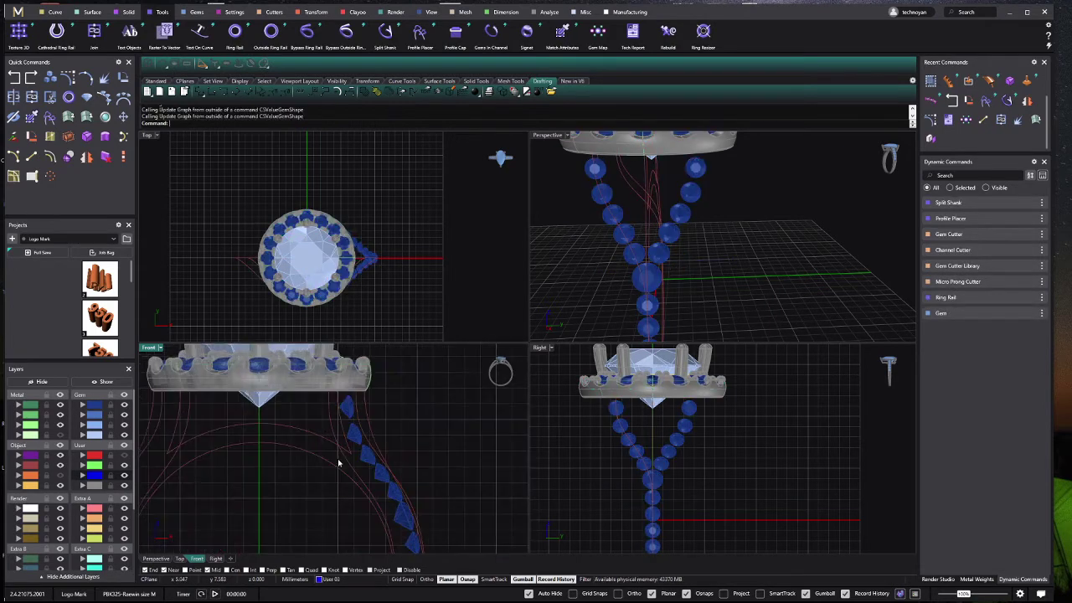
scroll(282, 459, "up", 1)
Step: Delete all the shank accent gems while keeping the halo gems
left_click(381, 436)
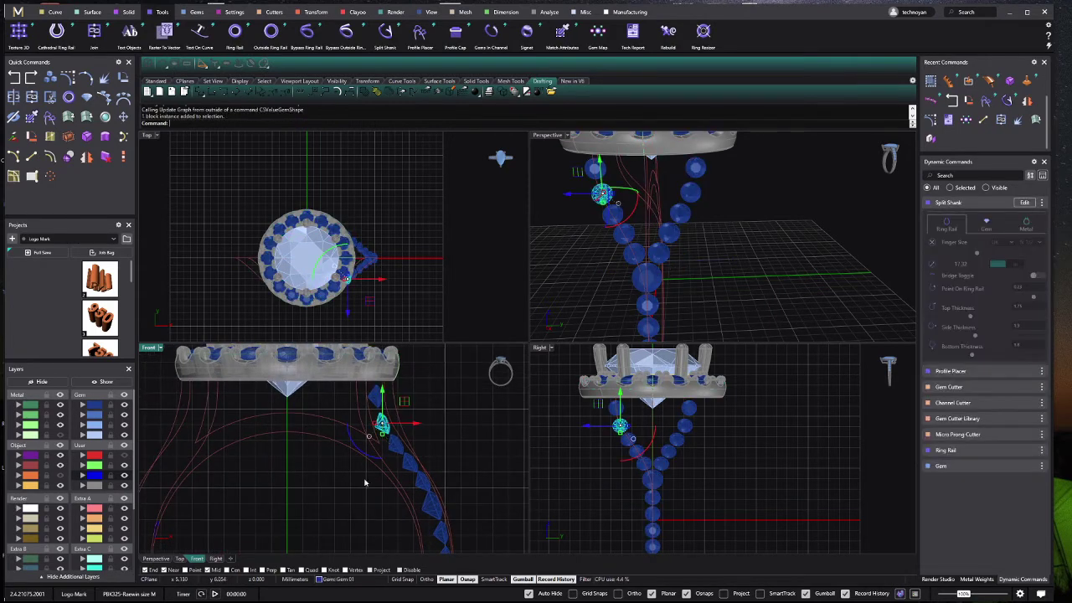
key("Escape")
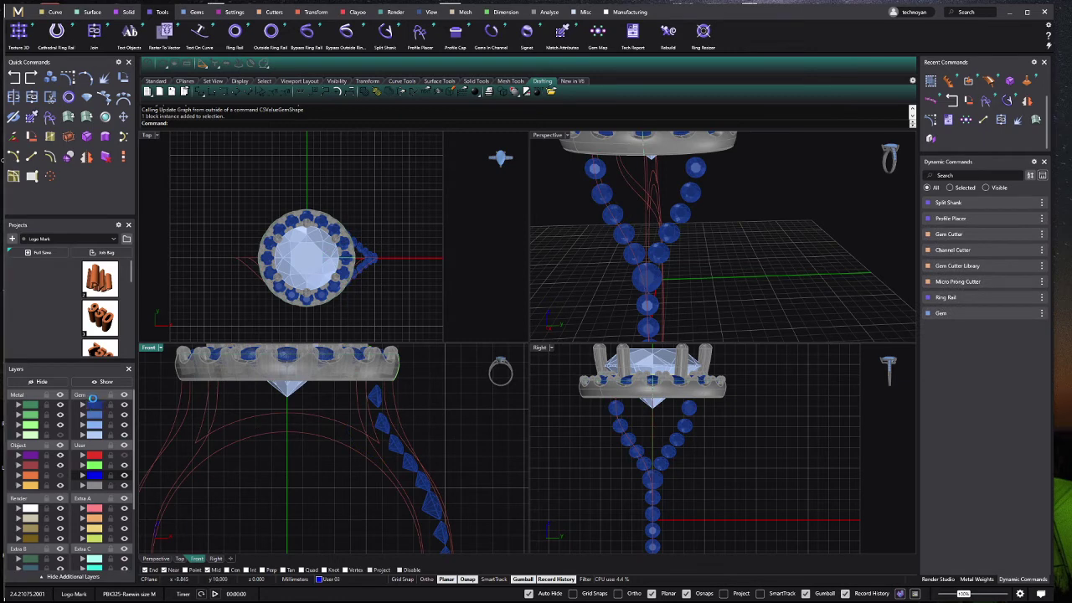
left_click(92, 399)
scroll(335, 419, "down", 1)
scroll(335, 418, "down", 1)
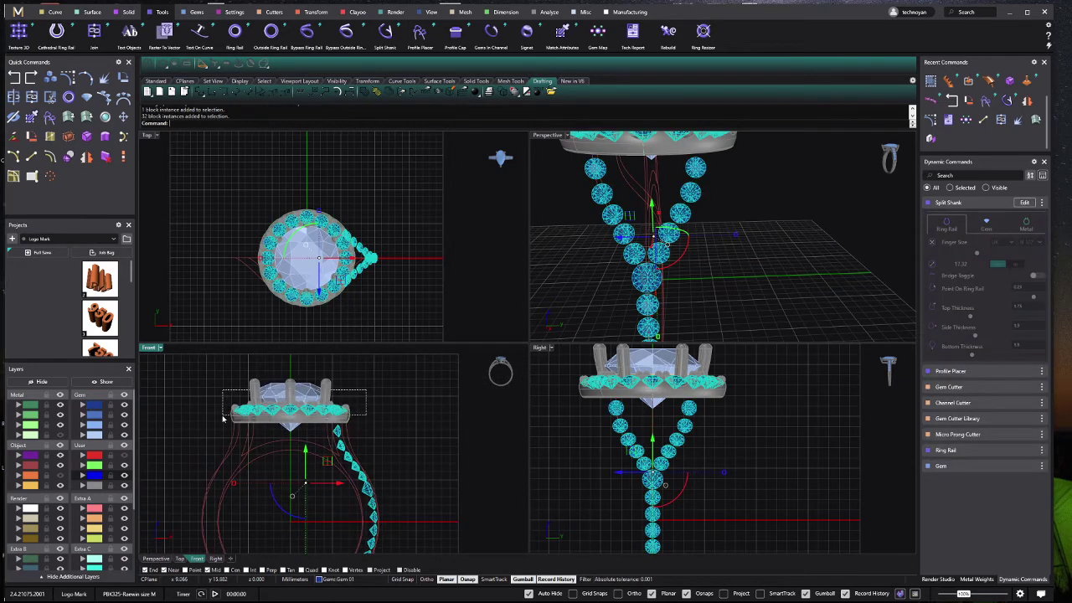
left_click_drag(366, 390, 222, 417, "ctrl")
key("Delete")
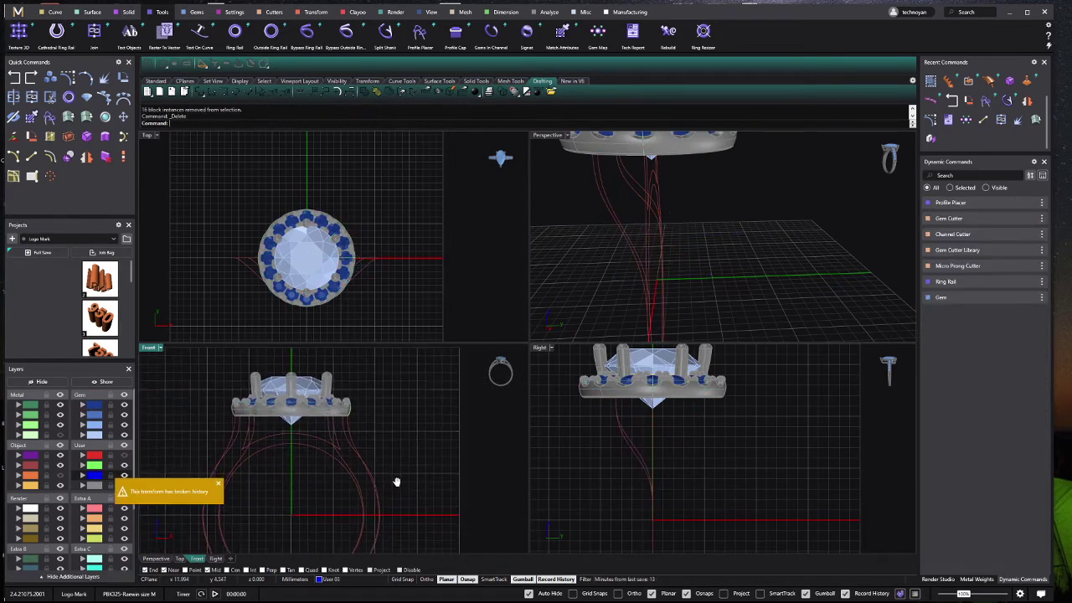
Step: Delete one leftover shank curve
scroll(360, 456, "up", 2)
left_click(341, 460)
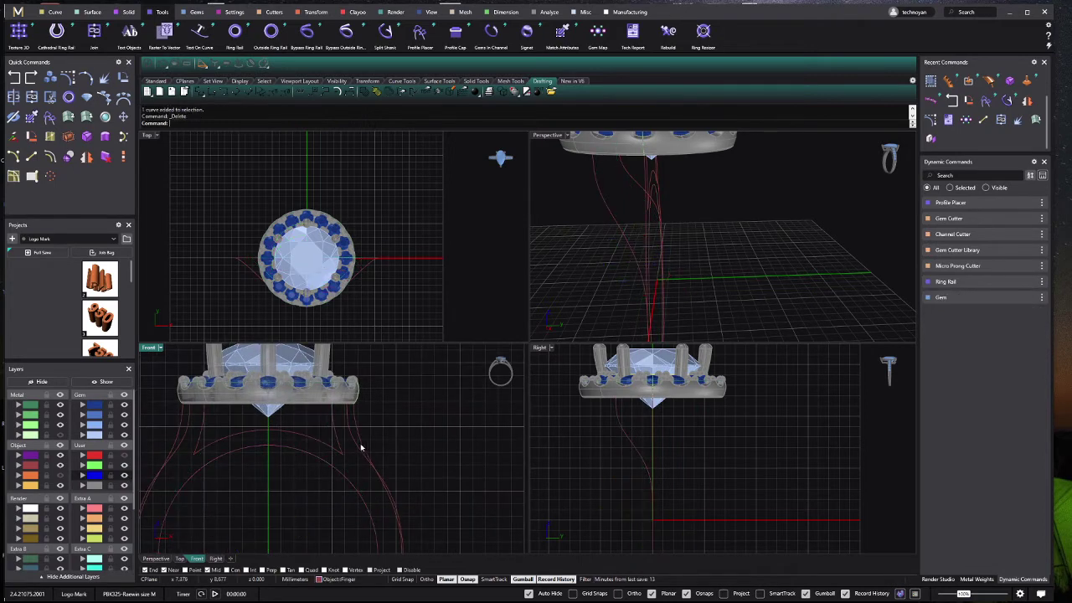
key("Delete")
scroll(268, 436, "down", 2)
scroll(343, 502, "down", 1)
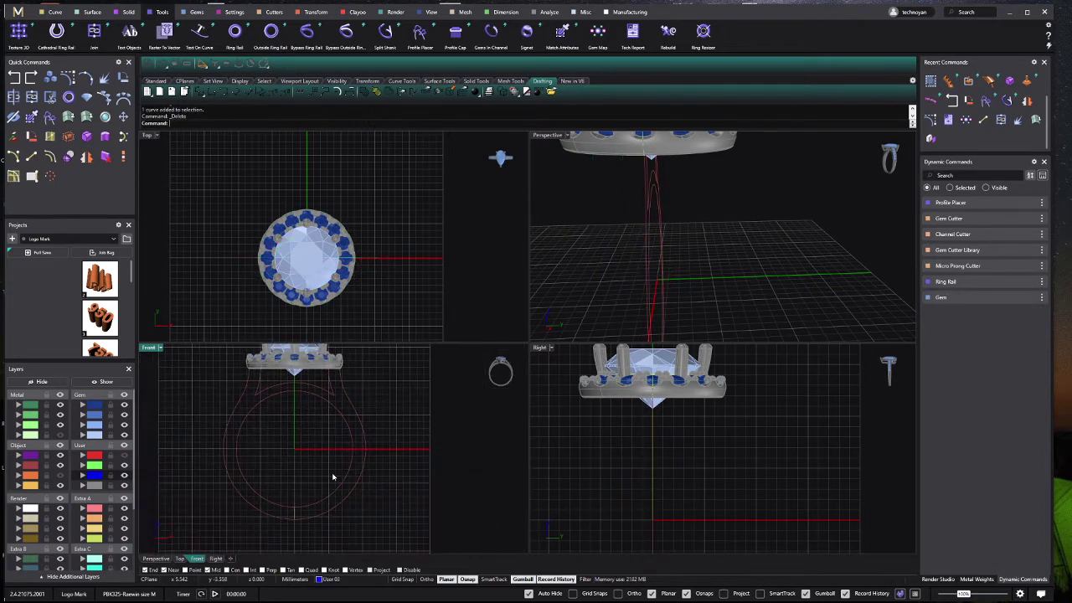
Step: Hide the metal head layer and join both shank curves into one closed curve
left_click(86, 116)
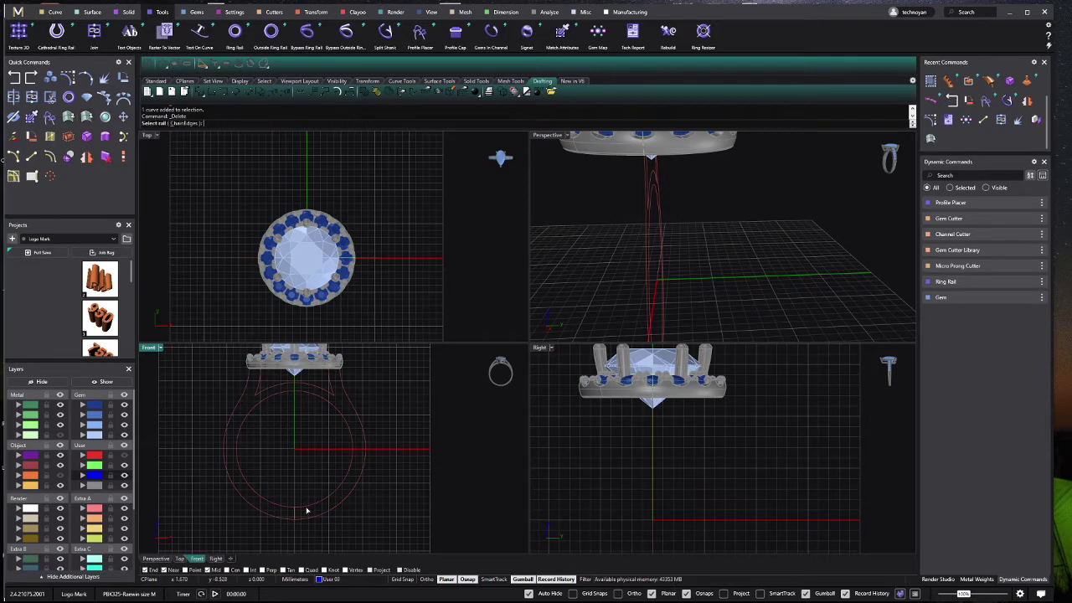
left_click(338, 392)
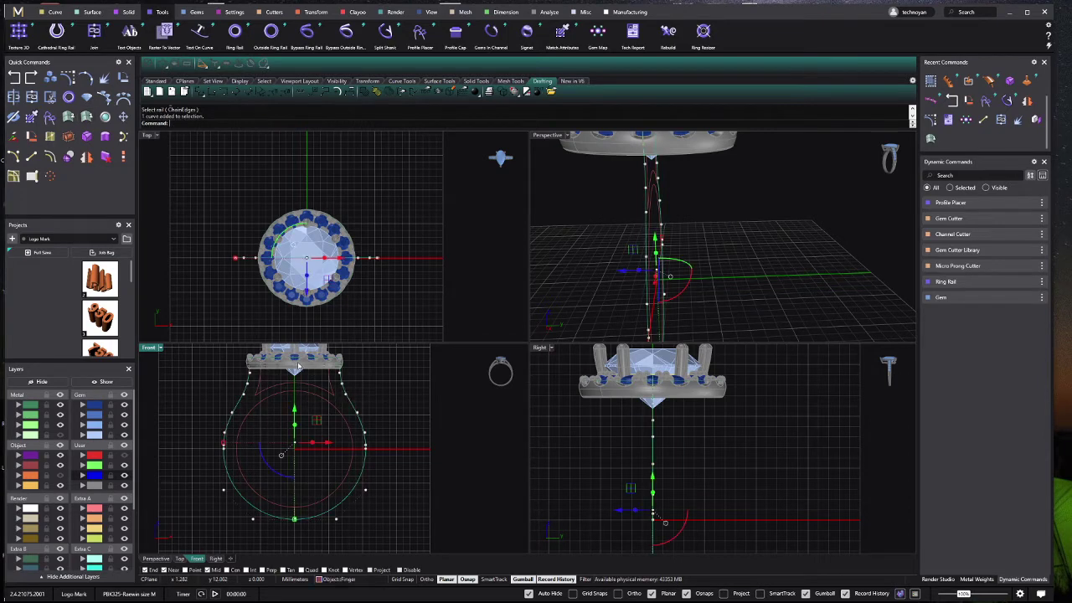
scroll(338, 392, "up", 2)
scroll(338, 392, "up", 1)
left_click(124, 494)
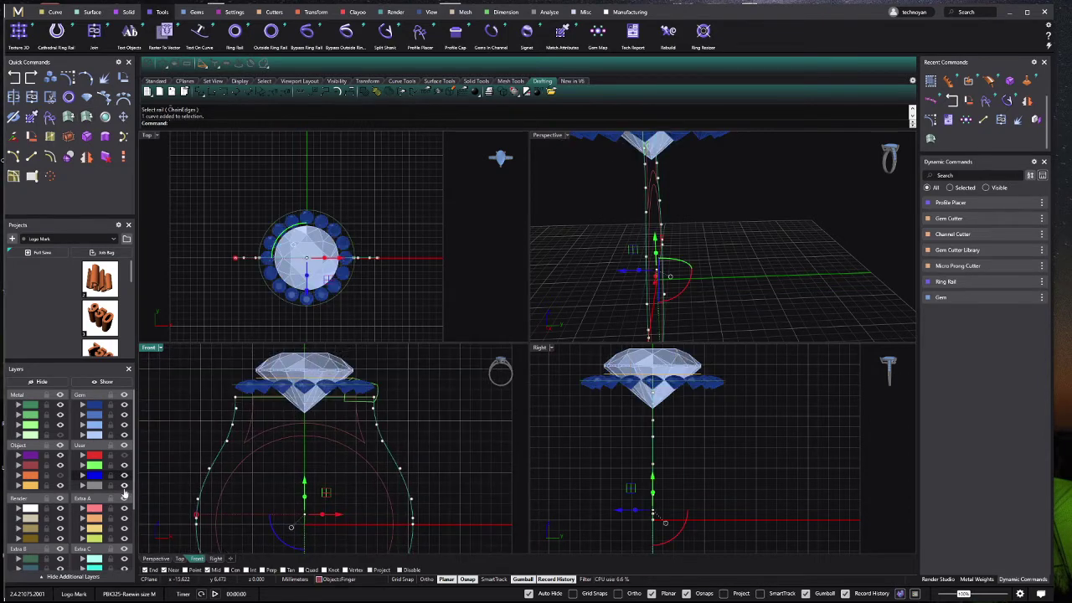
scroll(259, 395, "up", 2)
left_click(224, 399)
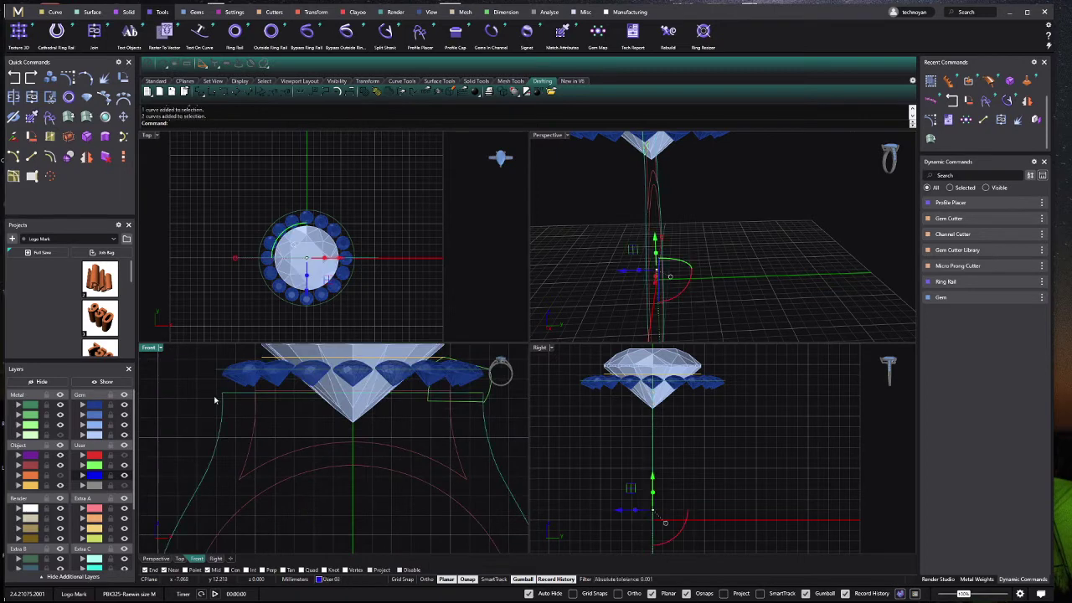
left_click(31, 117)
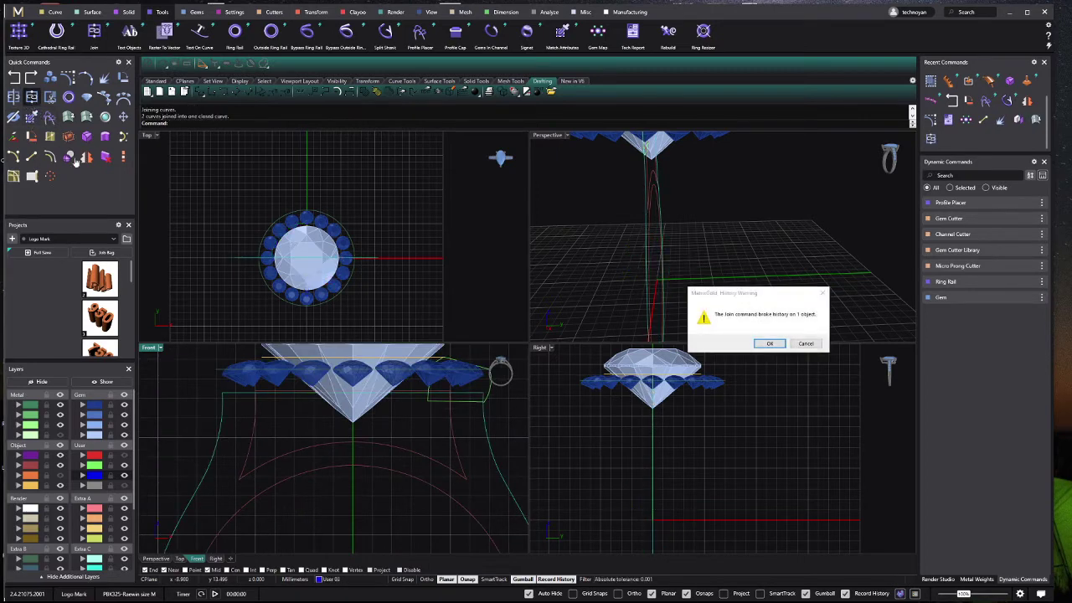
left_click(770, 343)
scroll(352, 453, "down", 3)
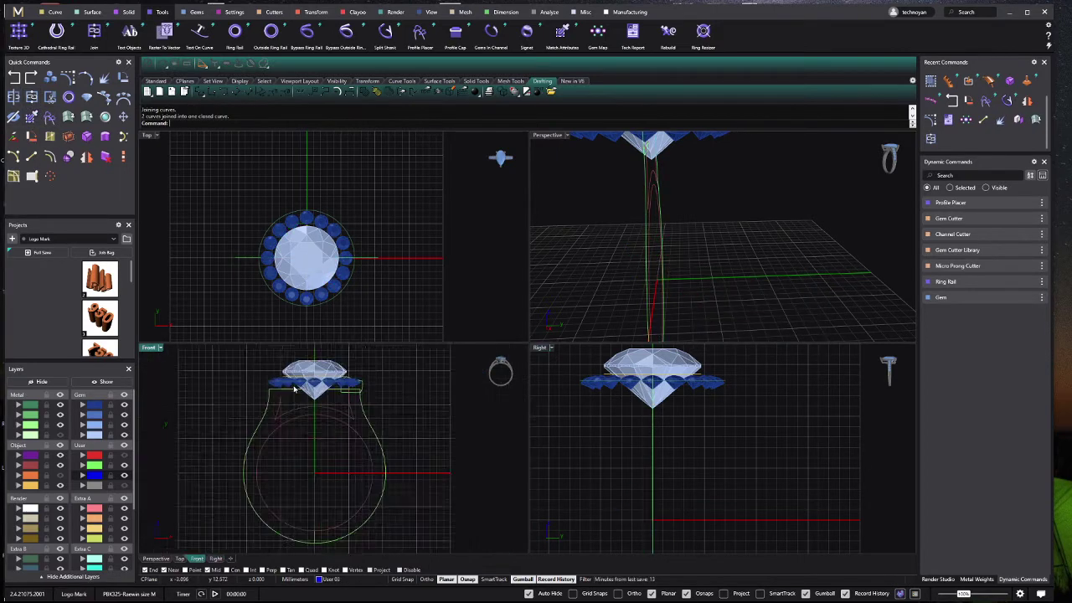
left_click(87, 117)
Step: Place the U-shaped profile on the closed shank curve with Profile Placer, then explode it
left_click(273, 411)
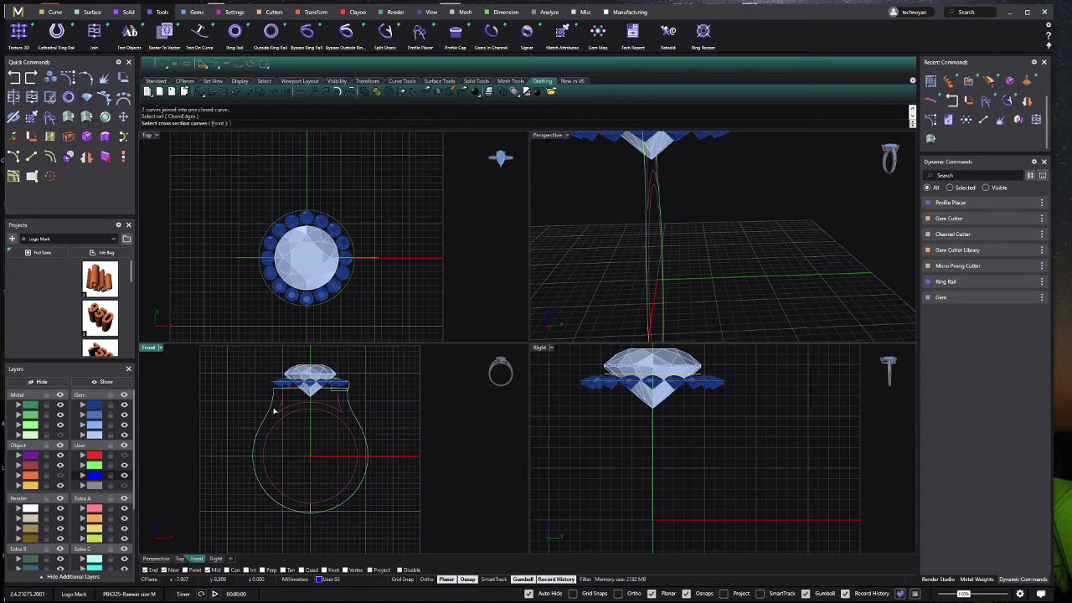
right_click_drag(711, 535, 719, 413)
left_click(667, 504)
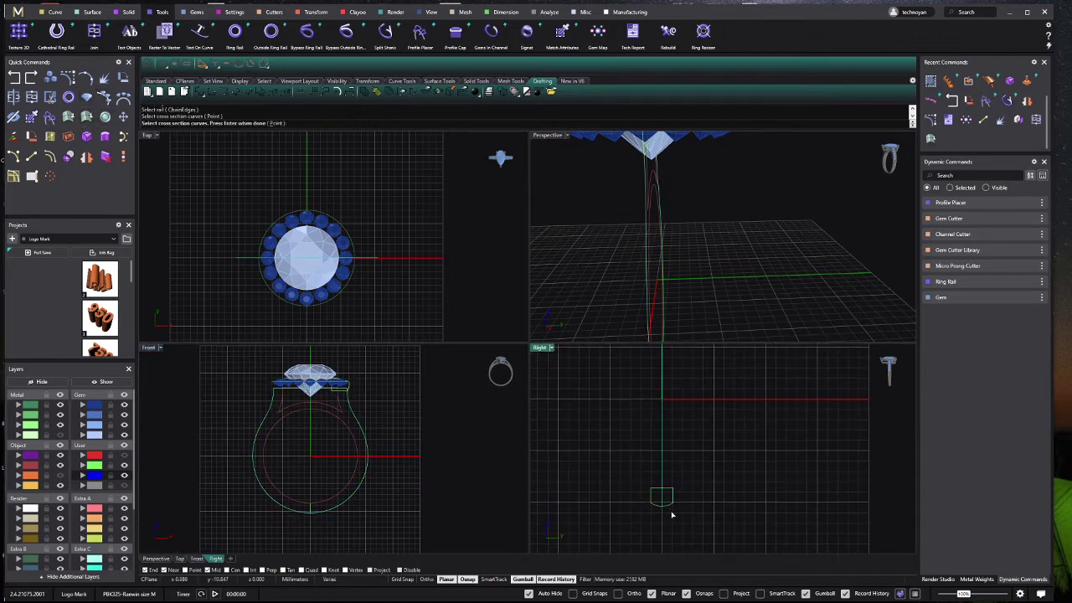
right_click(671, 517)
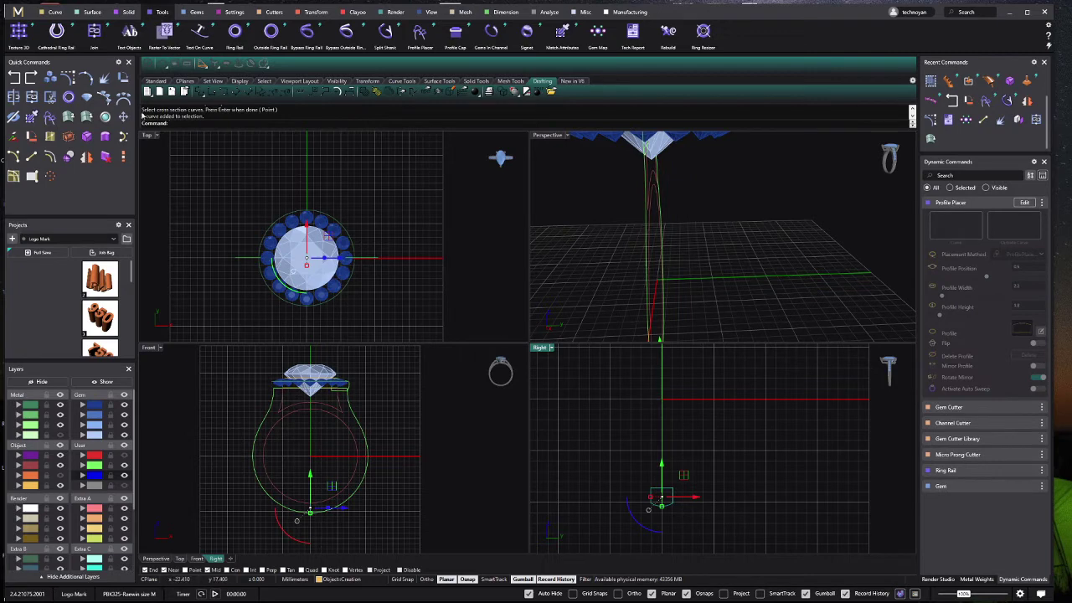
left_click(104, 78)
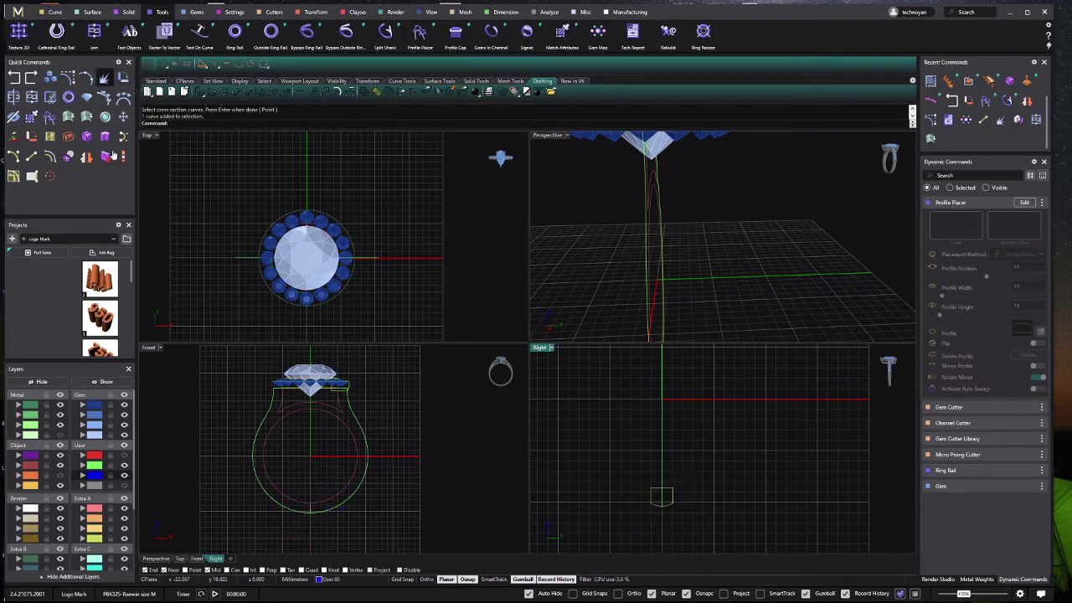
left_click(84, 118)
left_click(355, 408)
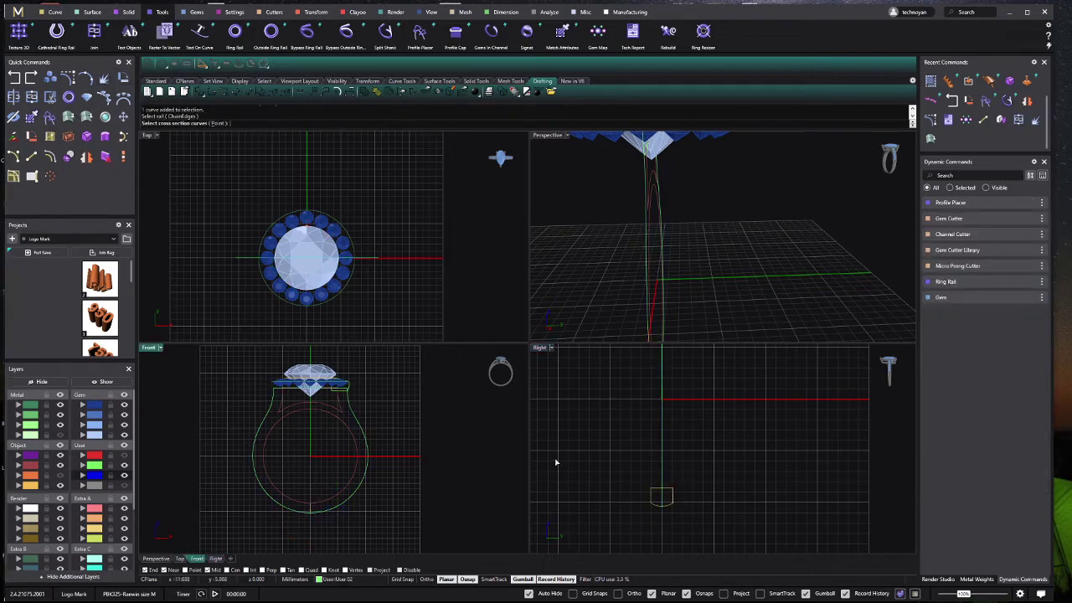
left_click(648, 506)
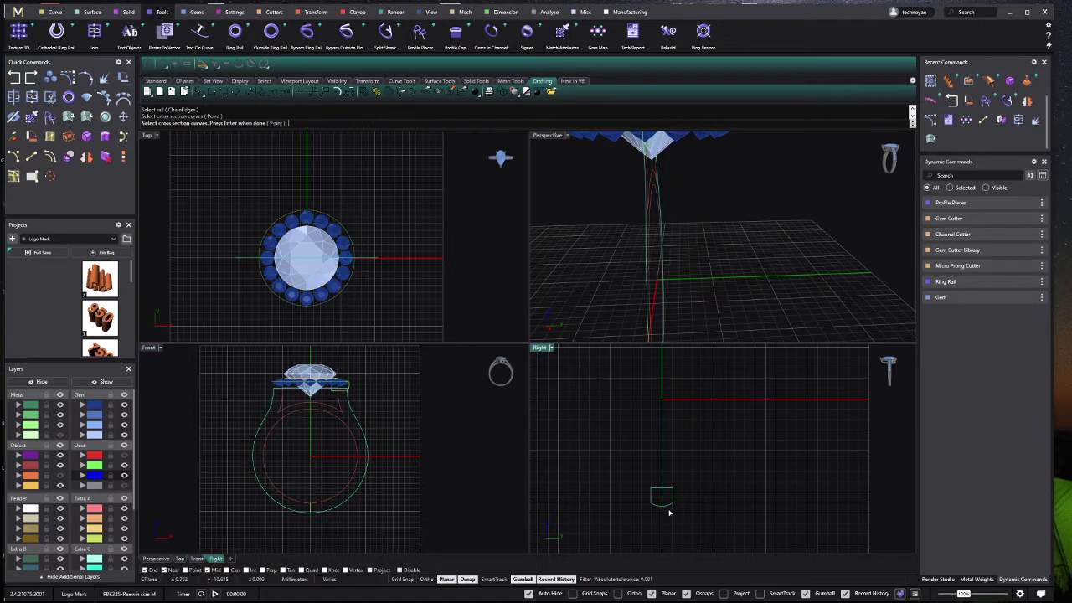
key("Return")
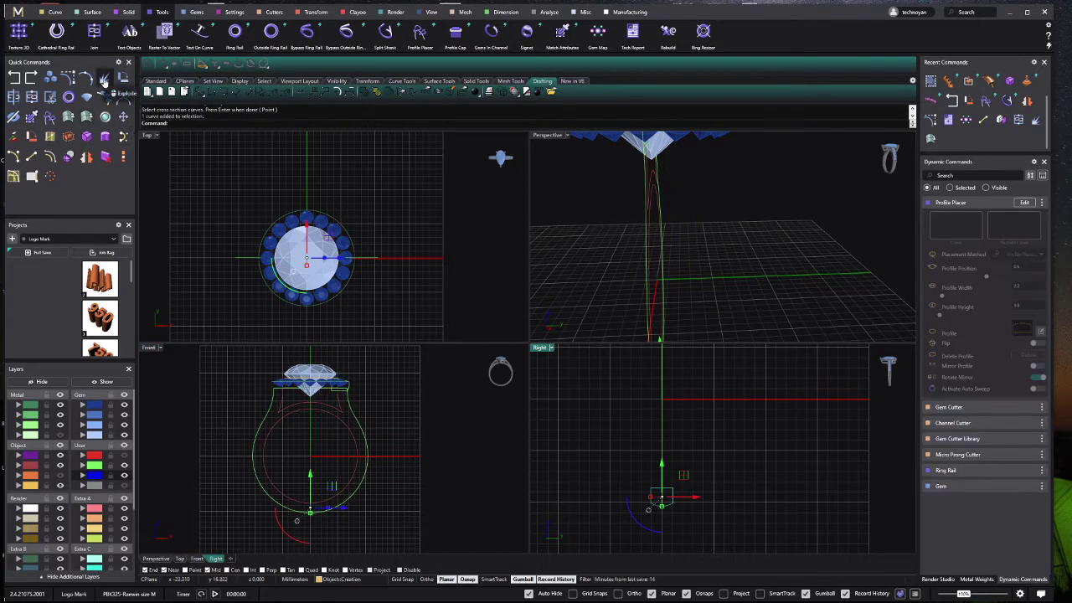
left_click(104, 79)
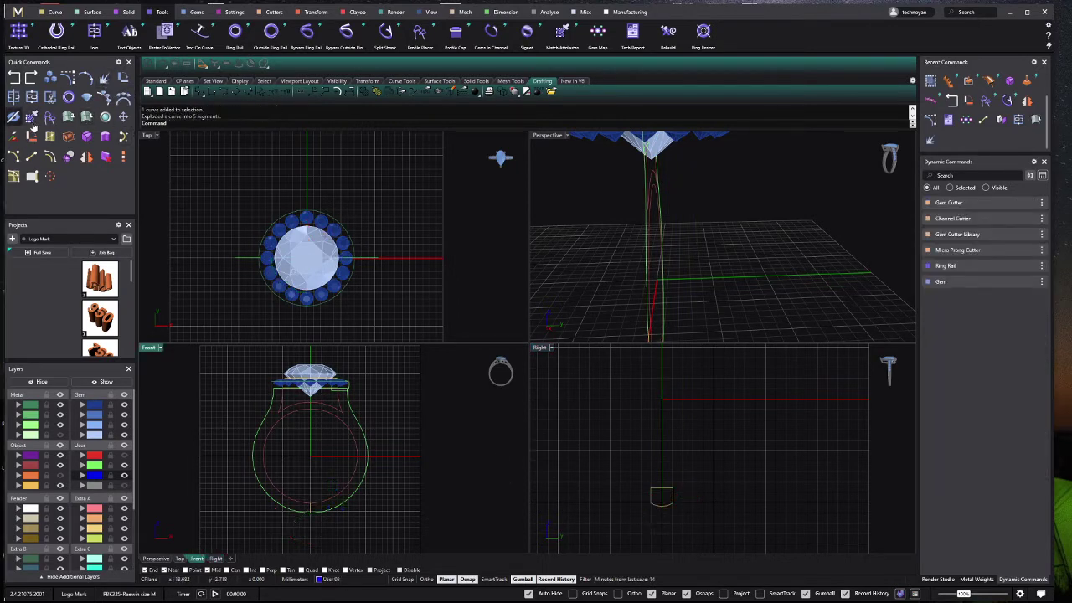
Step: Sweep the U-shaped profile along the closed shank rail to form the band
left_click(87, 117)
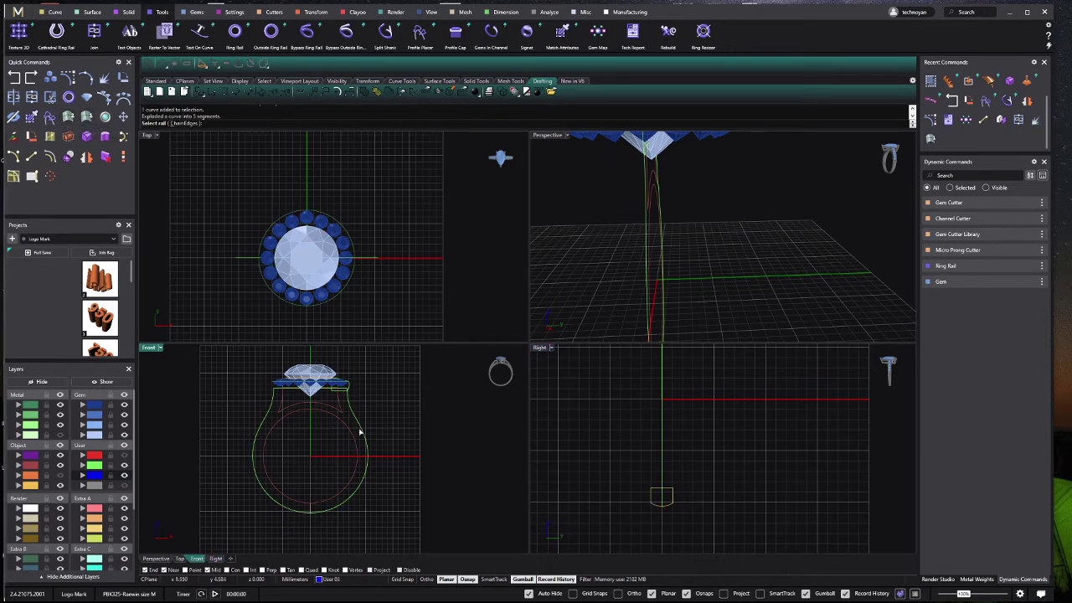
left_click(360, 431)
left_click(658, 506)
key("Return")
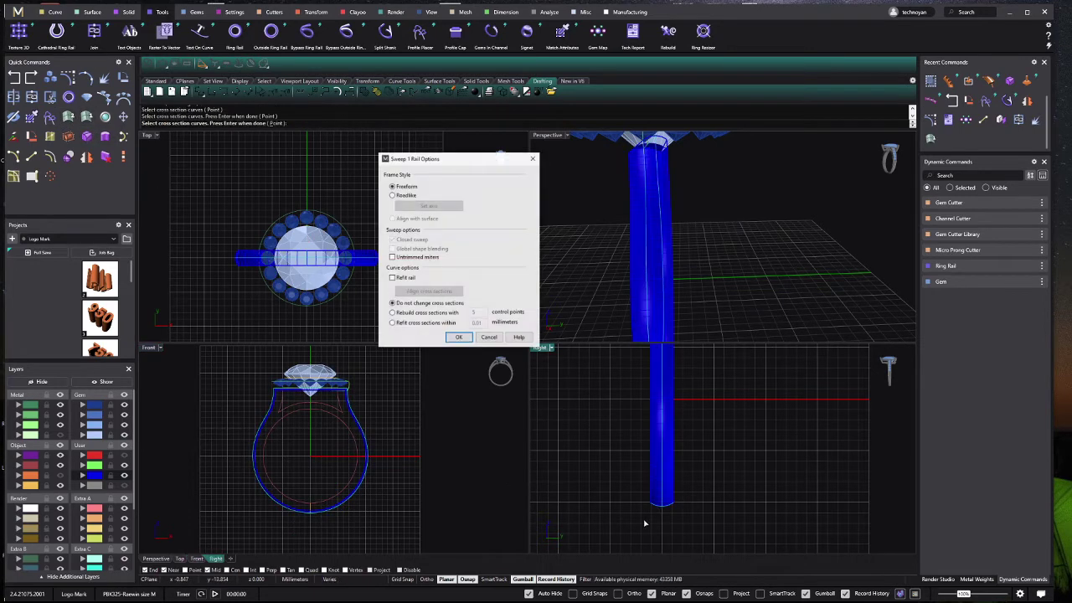
left_click(460, 340)
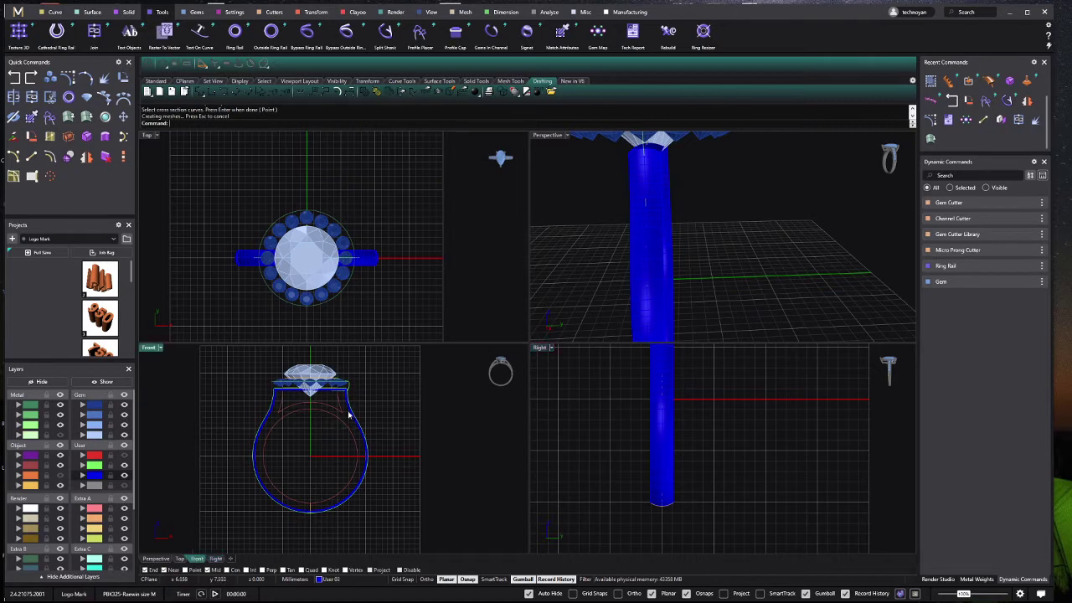
Step: Cap the swept band's open ends into a closed solid
left_click(345, 411)
key("Return")
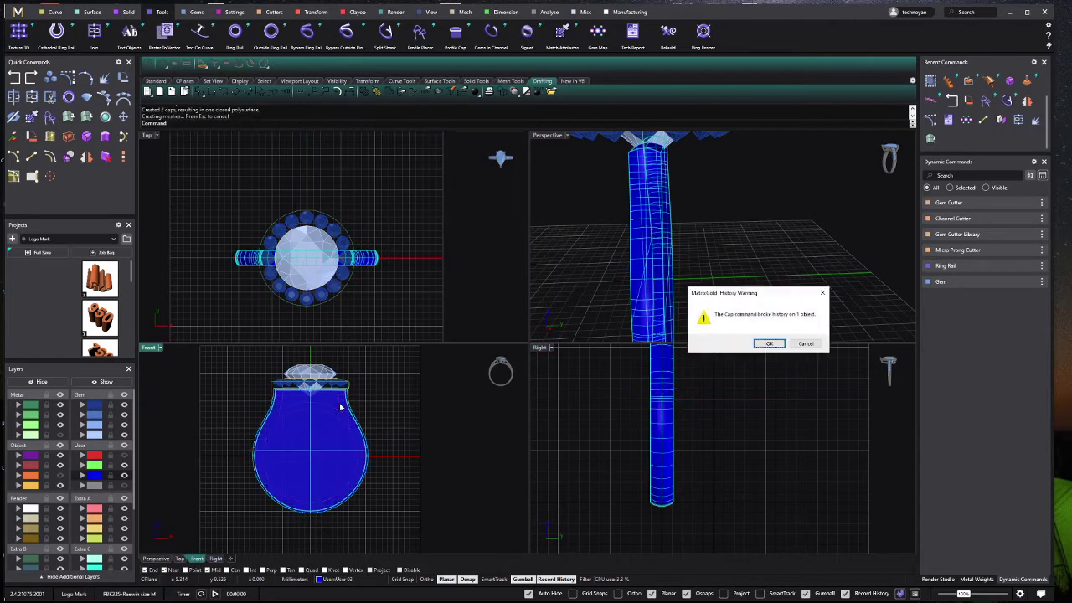
left_click(766, 345)
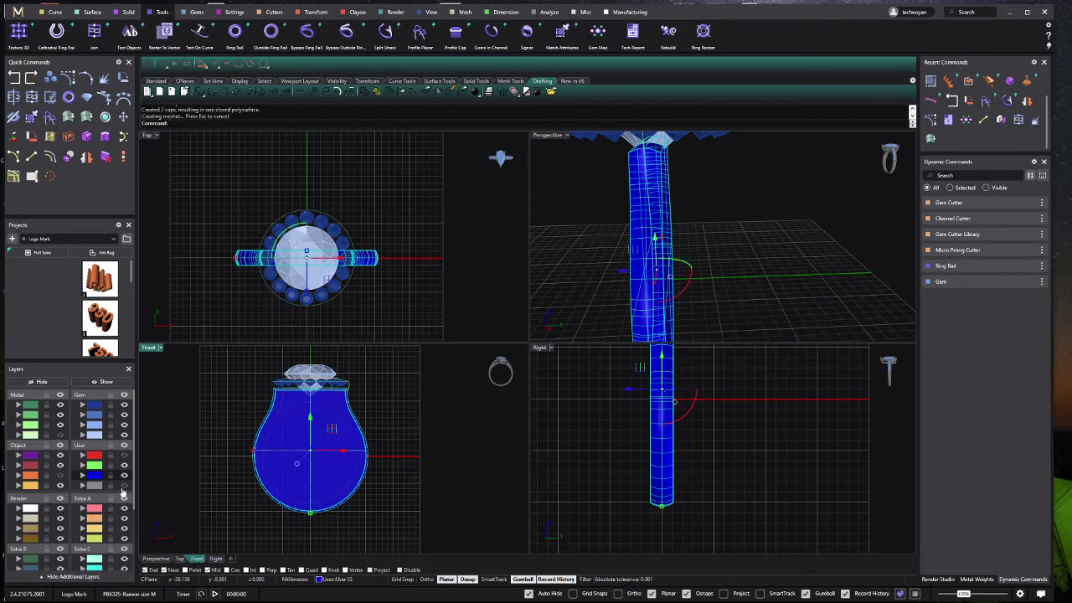
key("Escape")
scroll(714, 489, "down", 5)
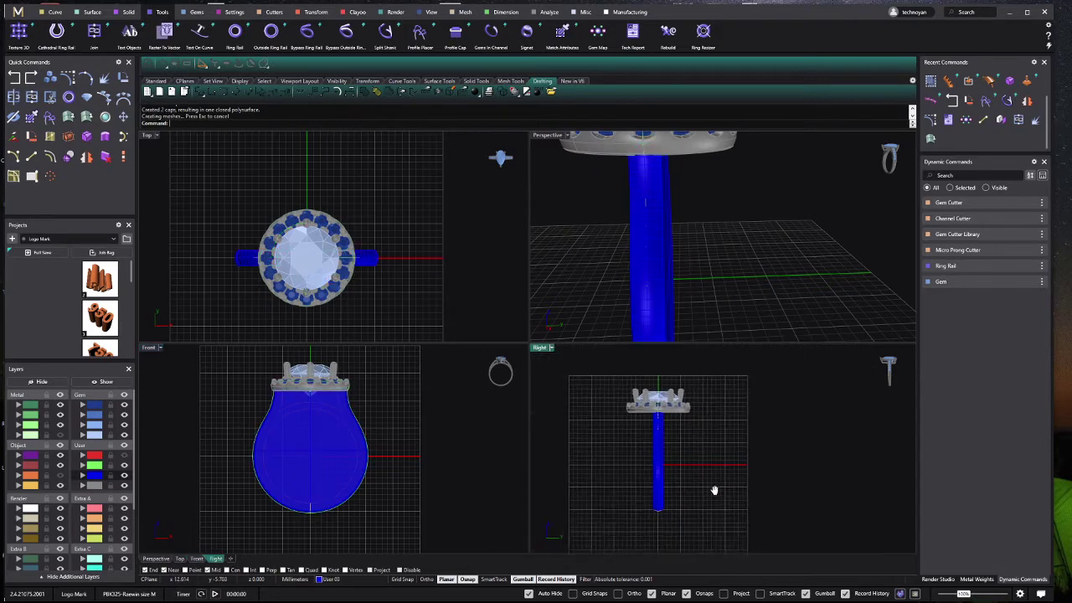
Step: Put a bounding-box cage of 8×8×8 points, aligned to the construction plane, on the blue shank
right_click_drag(445, 356, 431, 374)
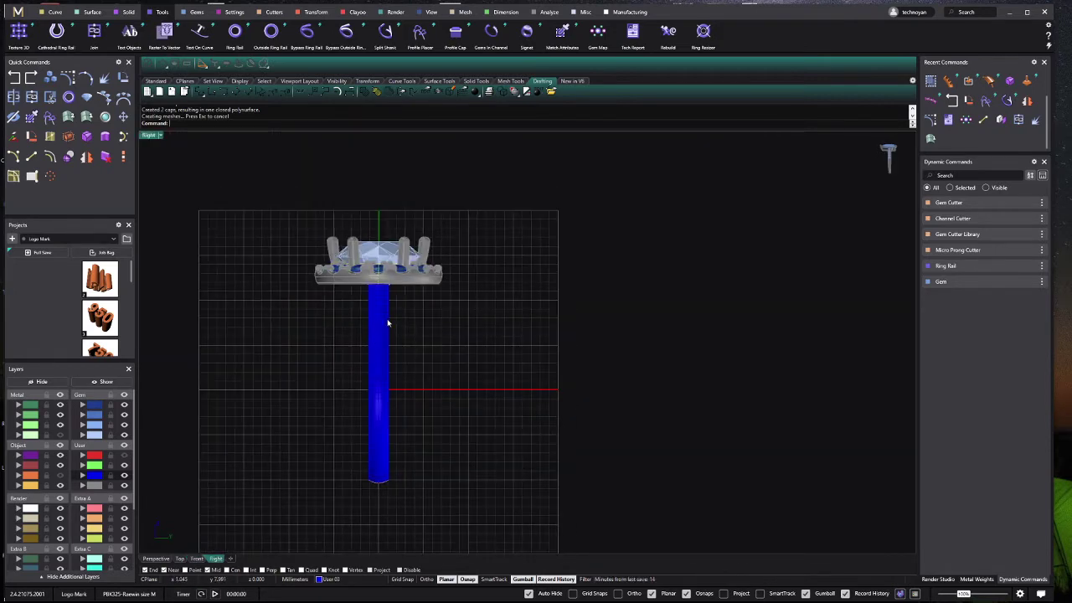
scroll(388, 328, "up", 3)
left_click(384, 304)
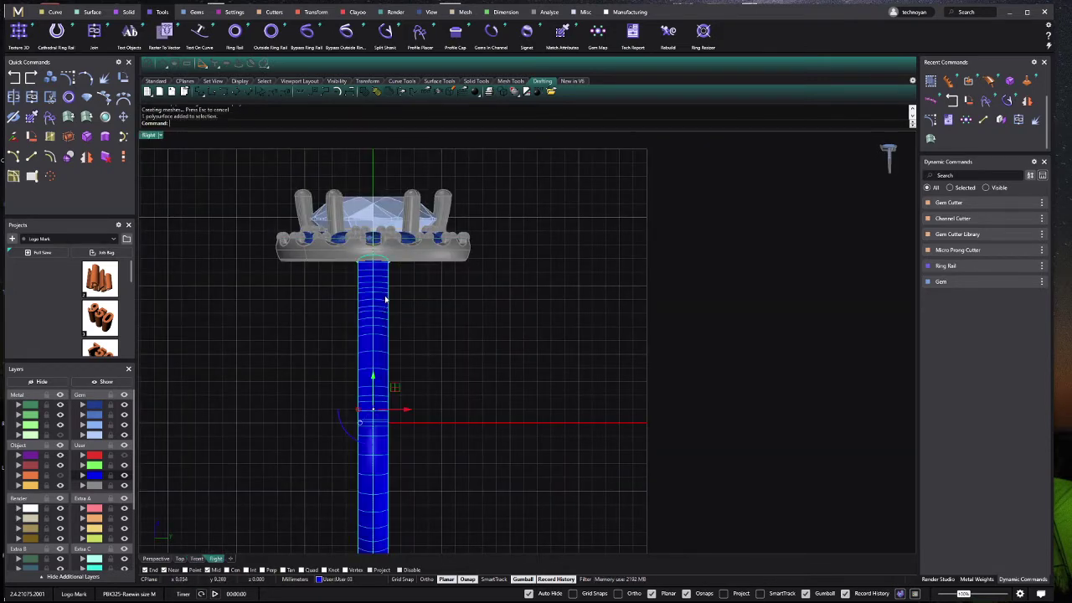
scroll(385, 301, "down", 3)
left_click(68, 136)
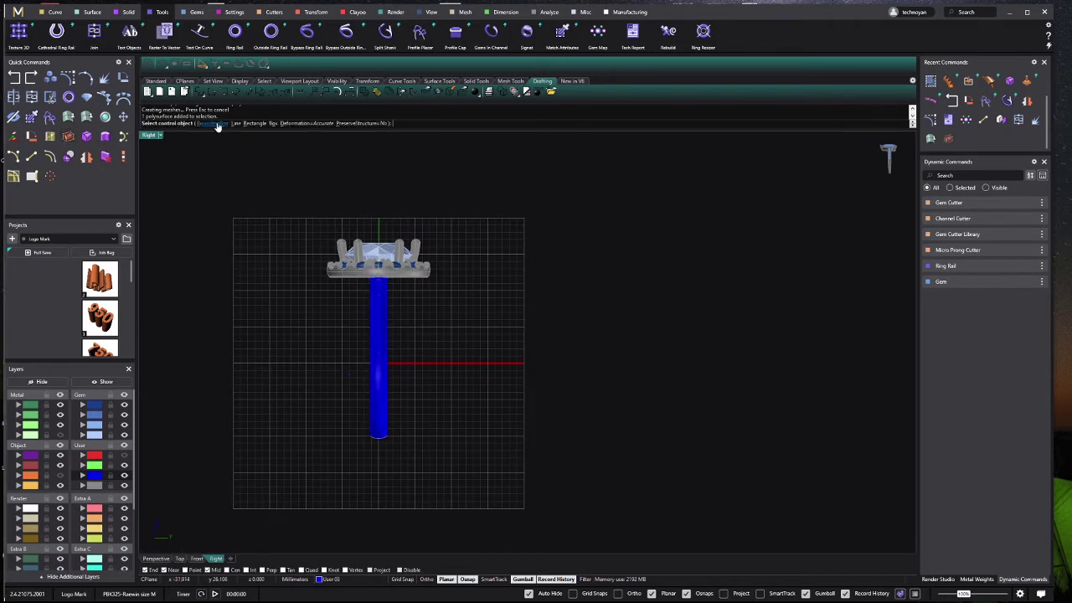
left_click(222, 125)
left_click(222, 125)
left_click(219, 126)
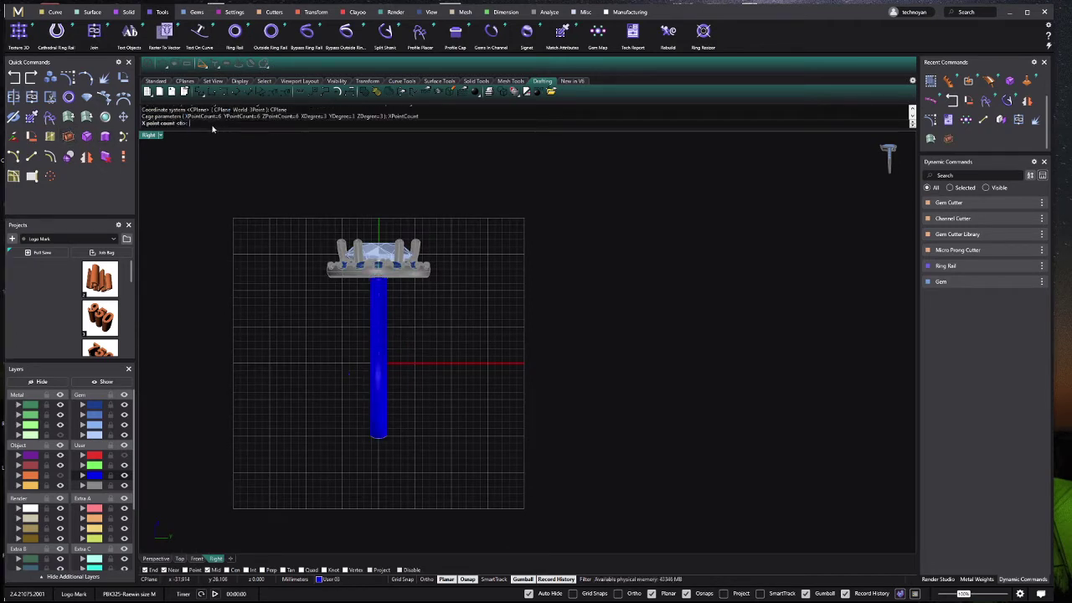
type("8")
key("Return")
left_click(242, 123)
type("8")
key("Return")
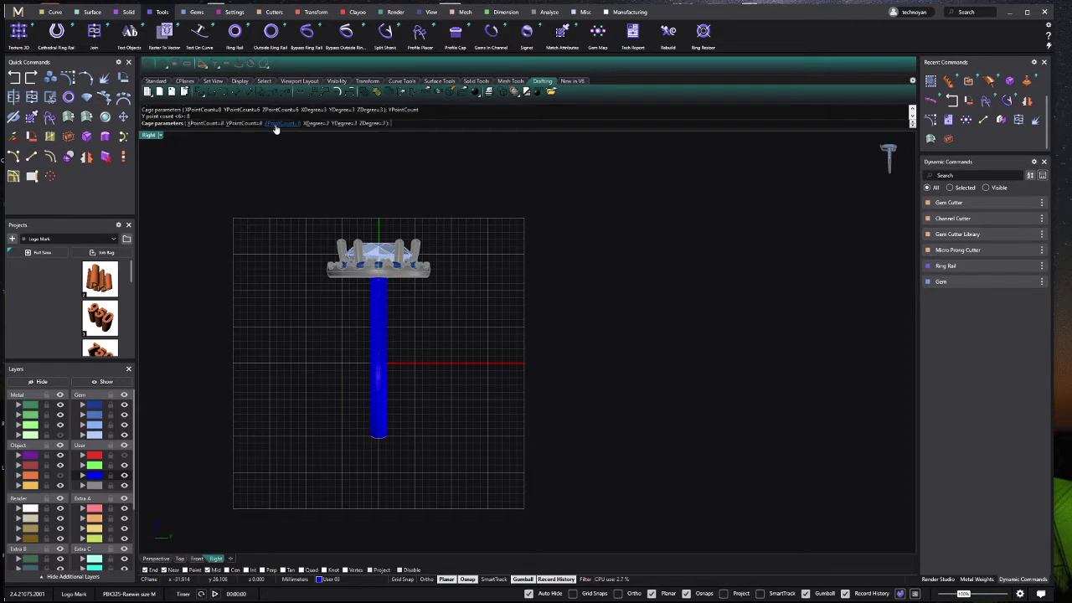
left_click(276, 124)
type("8")
key("Return")
key("Return")
key("Return")
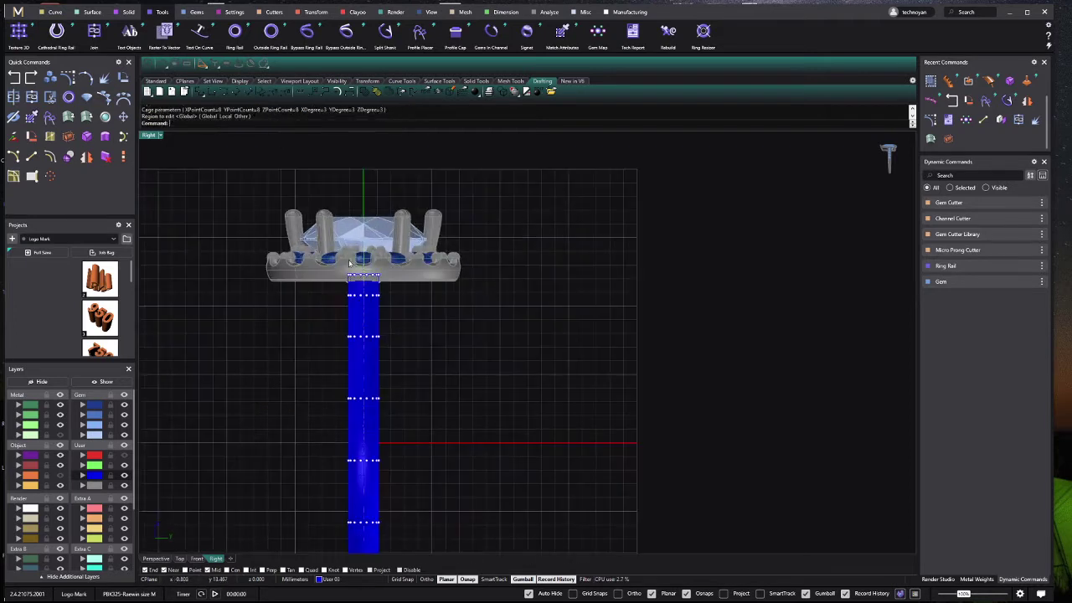
Step: Shift the upper and middle cage rows left and the lower row right to bend the shank
left_click_drag(392, 272, 388, 297)
left_click_drag(326, 326, 411, 358, "shift")
left_click_drag(402, 306, 324, 306)
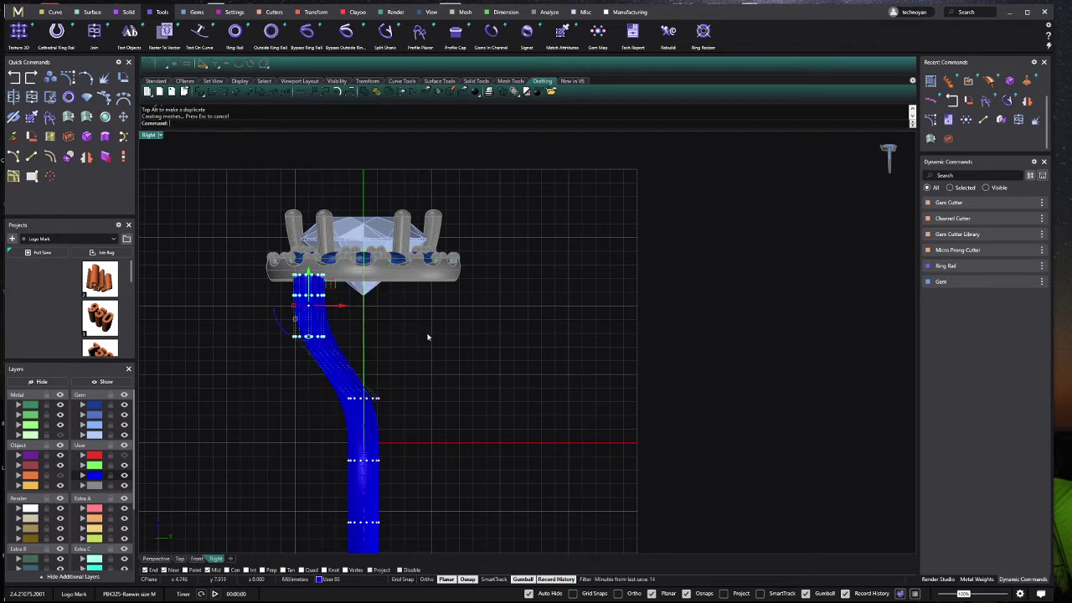
key("Escape")
mouse_move(282, 391)
left_mouse_down()
mouse_move(411, 419)
mouse_move(369, 409)
left_mouse_up()
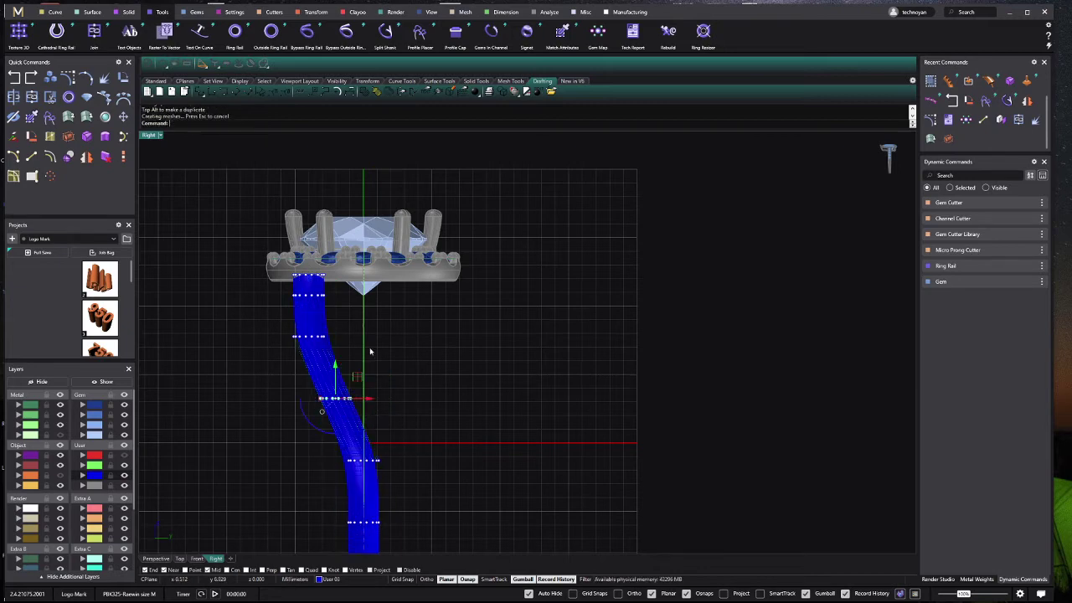
left_click_drag(271, 315, 336, 379)
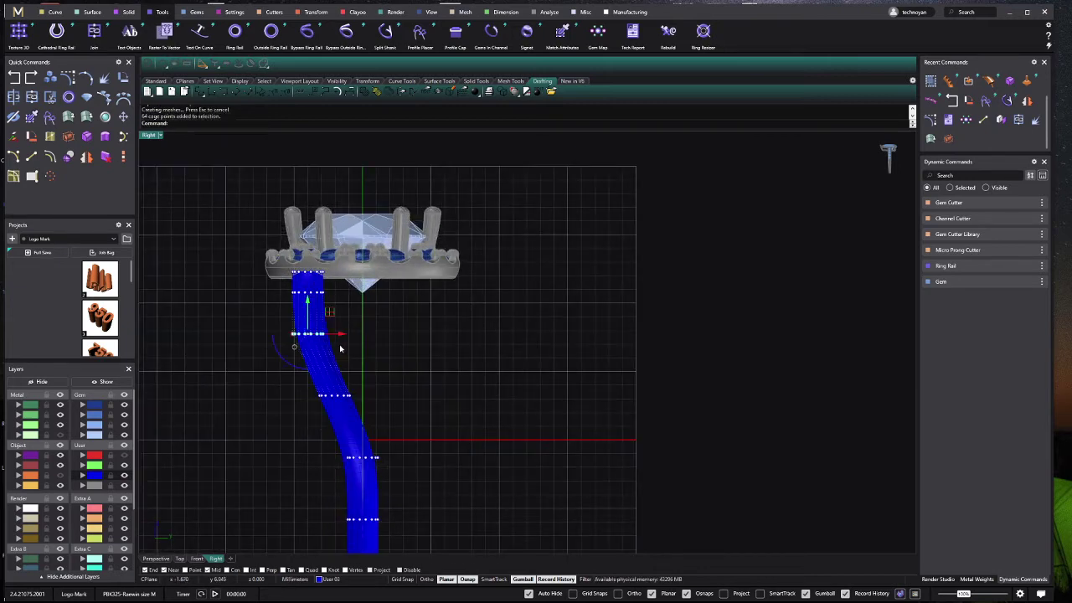
mouse_move(367, 334)
left_mouse_down()
mouse_move(354, 343)
mouse_move(373, 344)
left_mouse_up()
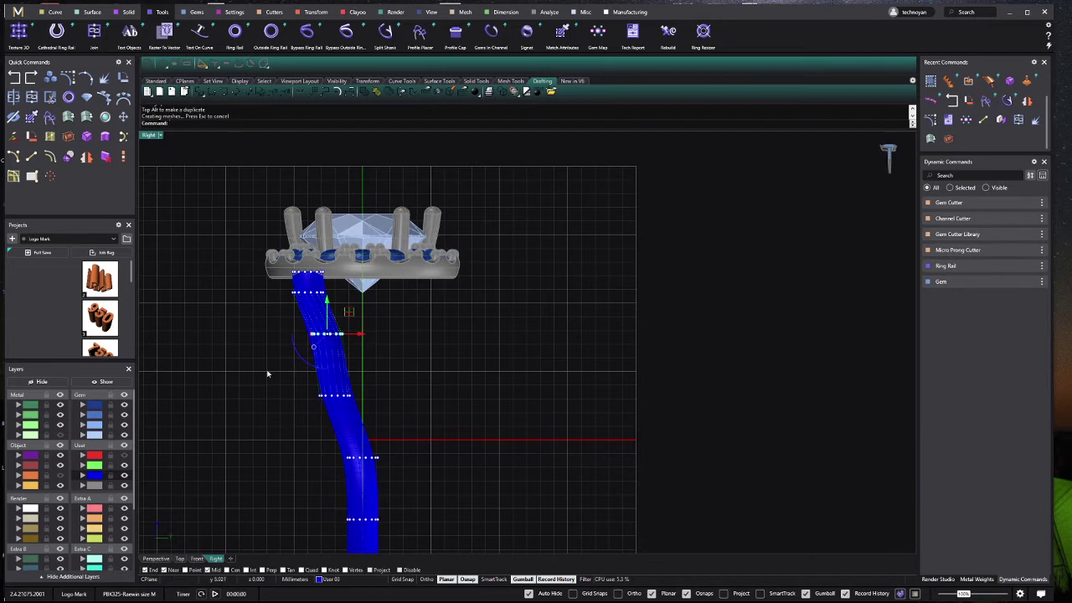
mouse_move(268, 374)
left_mouse_down()
mouse_move(362, 412)
mouse_move(377, 404)
left_mouse_up()
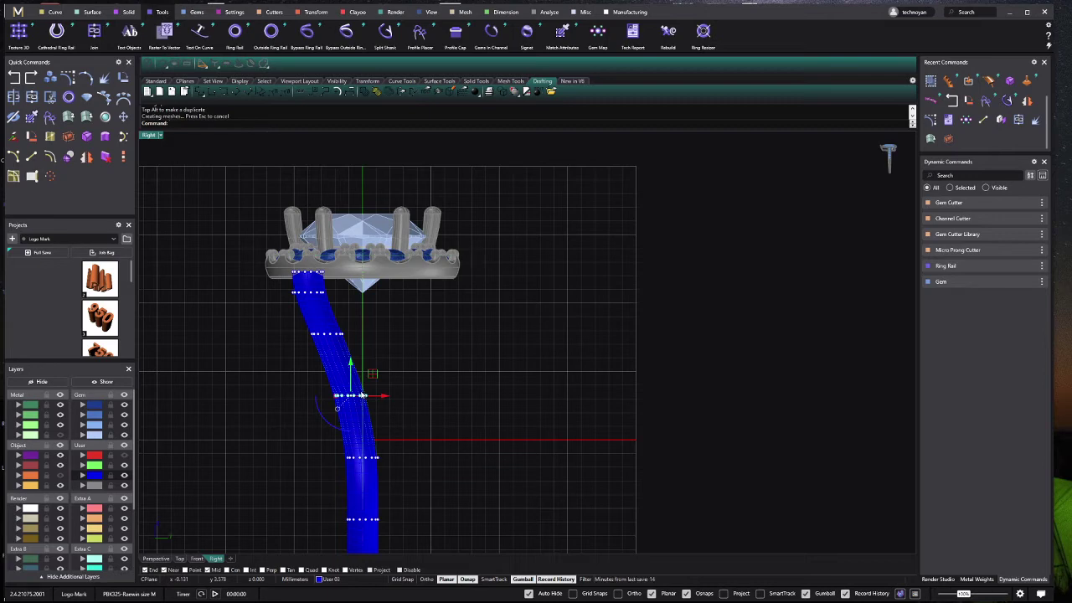
Step: Refine the S-curve by nudging the top row under the halo and the two middle rows left
mouse_move(283, 283)
left_mouse_down()
mouse_move(337, 318)
mouse_move(333, 299)
mouse_move(346, 306)
left_mouse_up()
scroll(331, 303, "up", 2)
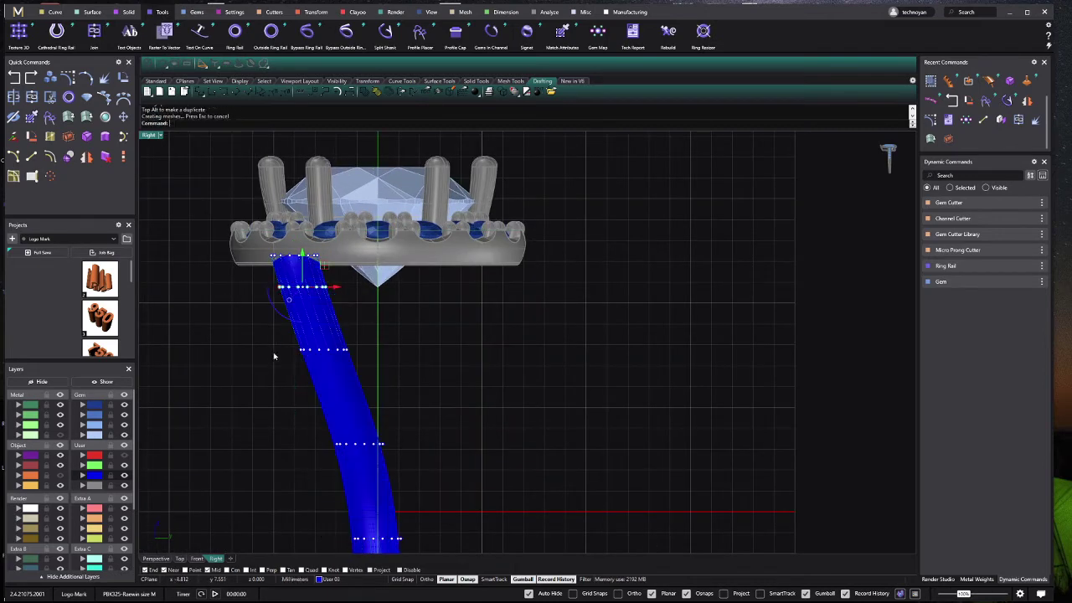
left_click_drag(263, 339, 362, 352)
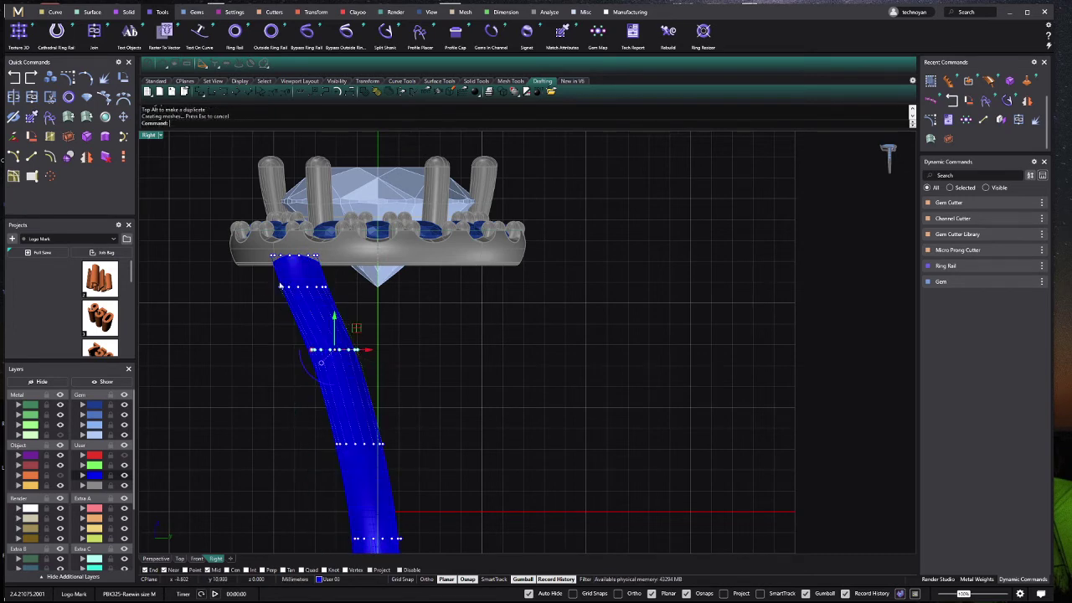
left_click_drag(258, 283, 359, 299)
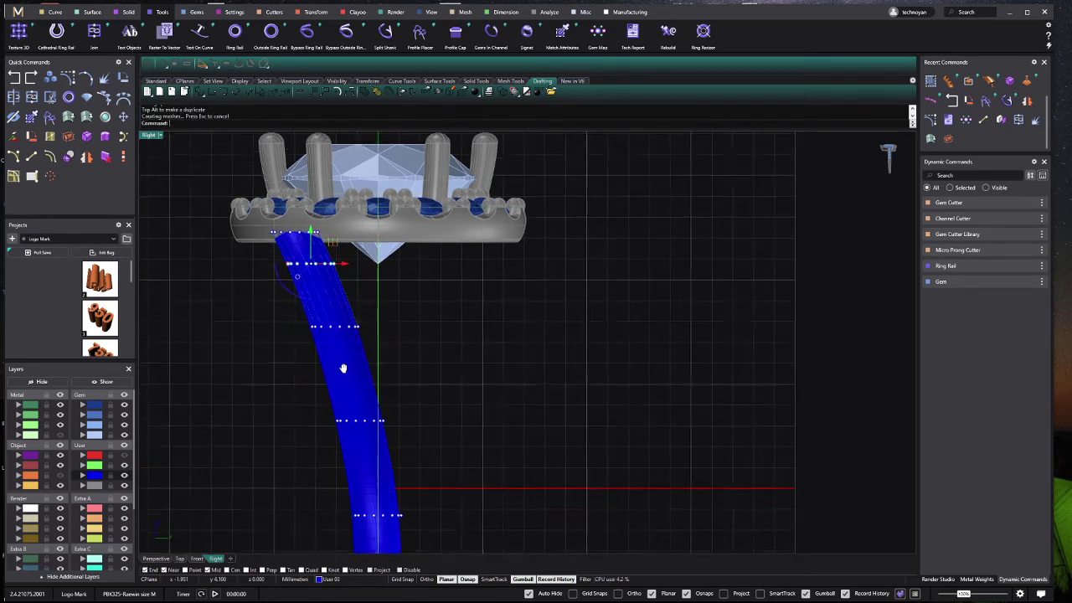
scroll(379, 366, "down", 4)
scroll(326, 349, "up", 2)
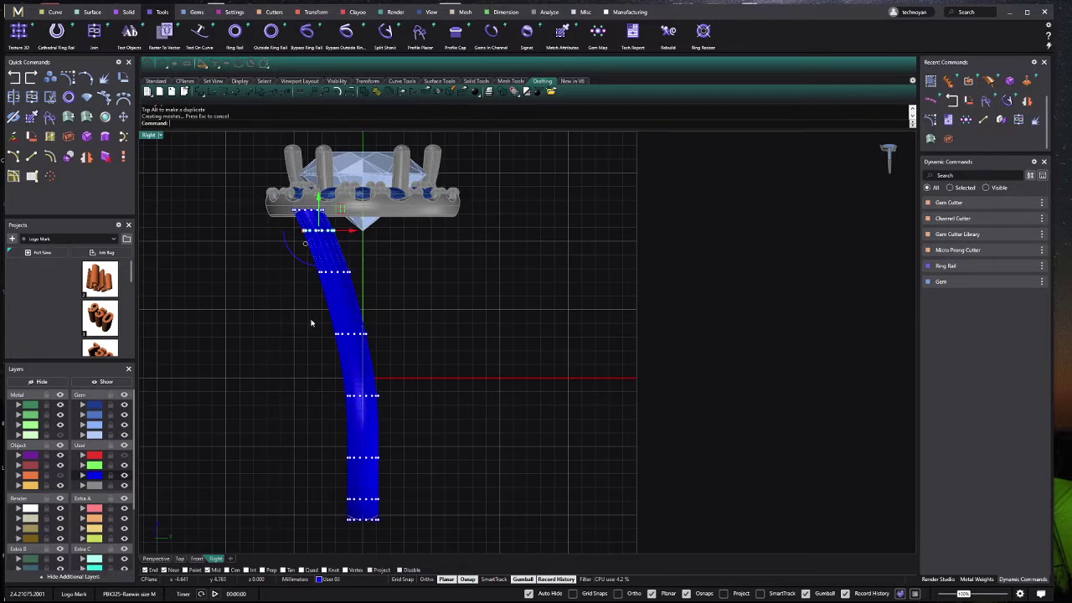
left_click_drag(310, 318, 380, 349)
left_click_drag(298, 374, 394, 410, "shift")
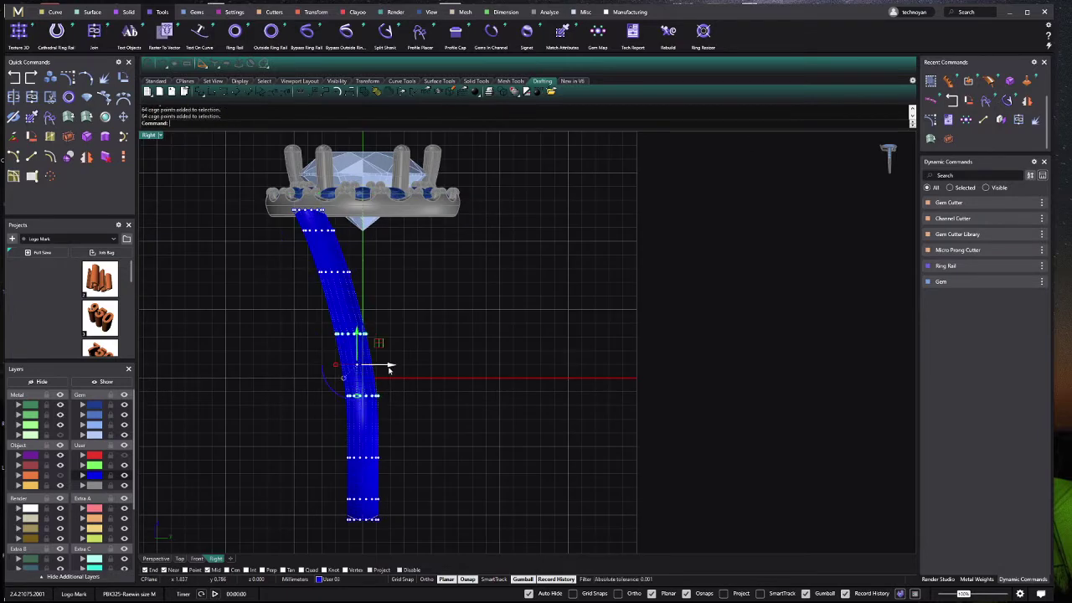
left_click(385, 376)
left_click_drag(285, 378, 399, 418)
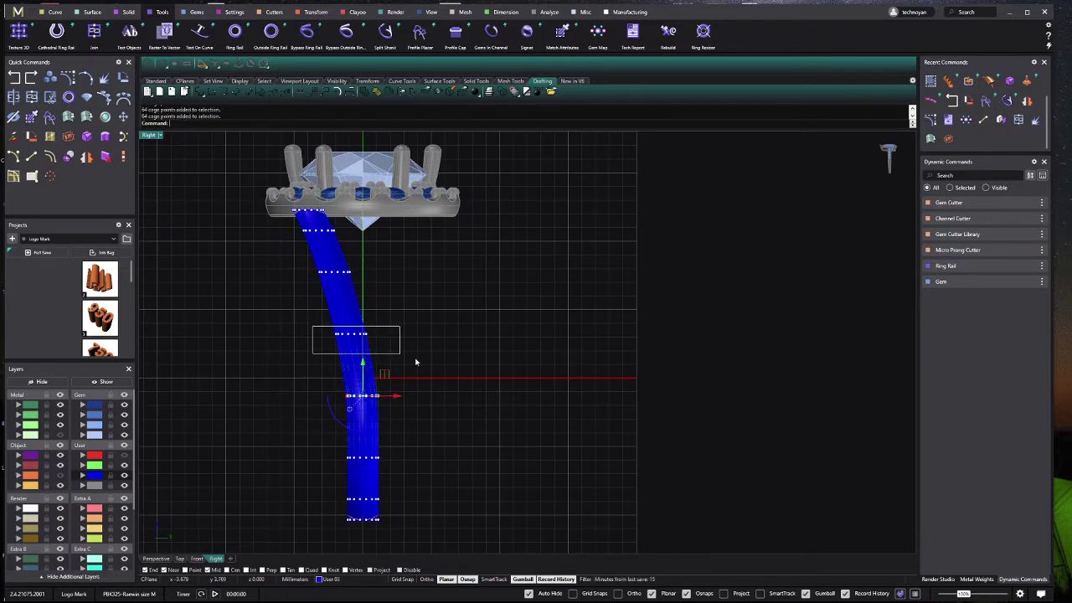
mouse_move(312, 325)
left_mouse_down("shift")
mouse_move(402, 355)
mouse_move(389, 368)
mouse_move(397, 375)
left_mouse_up("shift")
left_click(400, 377)
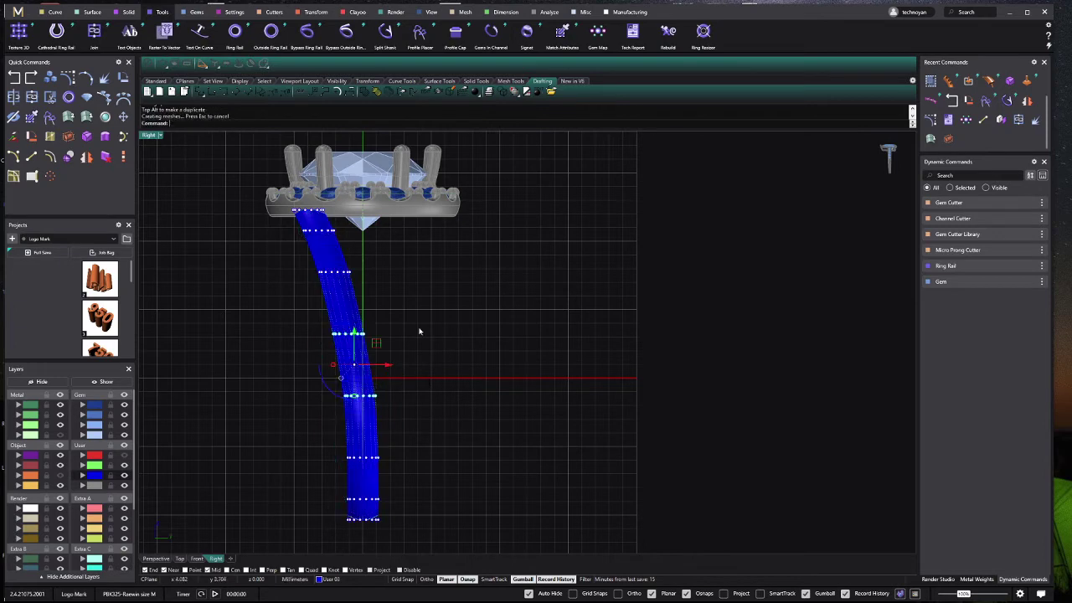
Step: Check the top cage row and select the finished shank
scroll(326, 301, "up", 2)
scroll(330, 289, "up", 2)
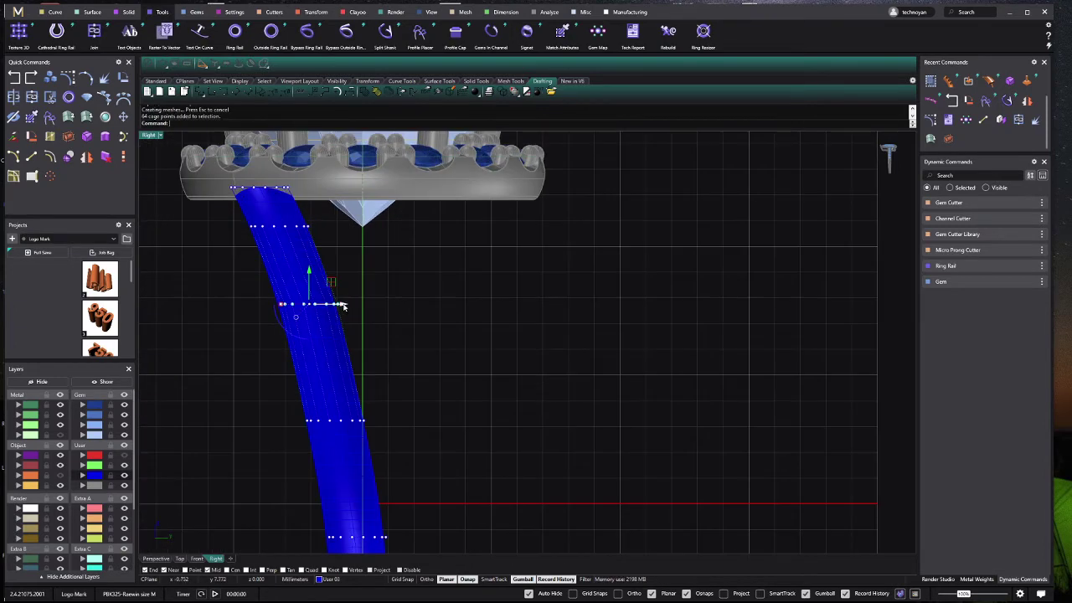
left_click_drag(269, 293, 350, 316)
left_click(465, 350)
scroll(296, 296, "down", 3)
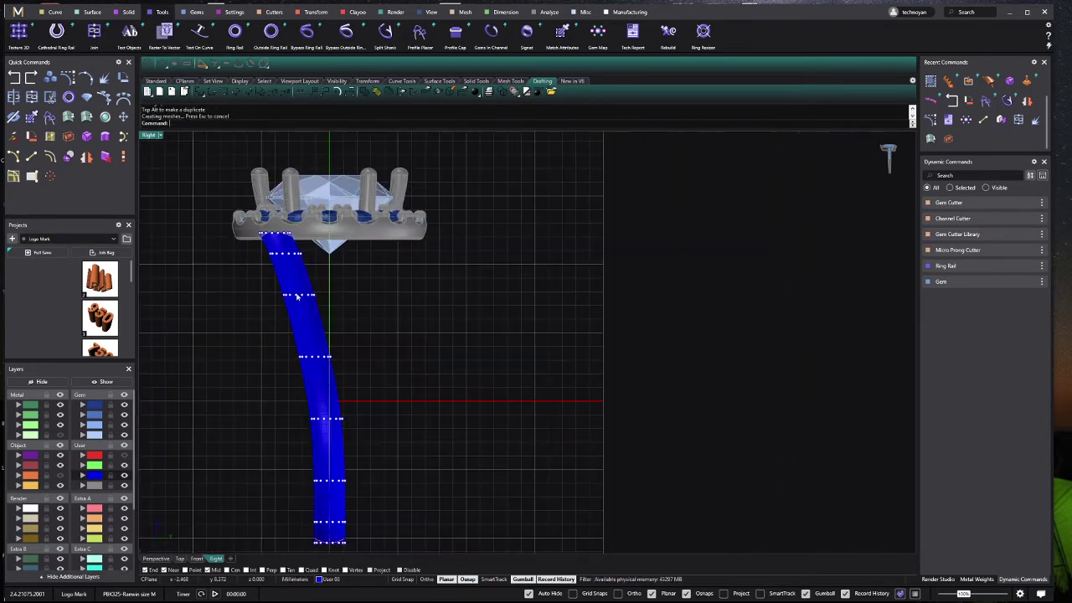
left_click(314, 335)
Step: Mirror the shank across the centre line to create the right-hand arm
left_click(86, 159)
left_click(329, 400)
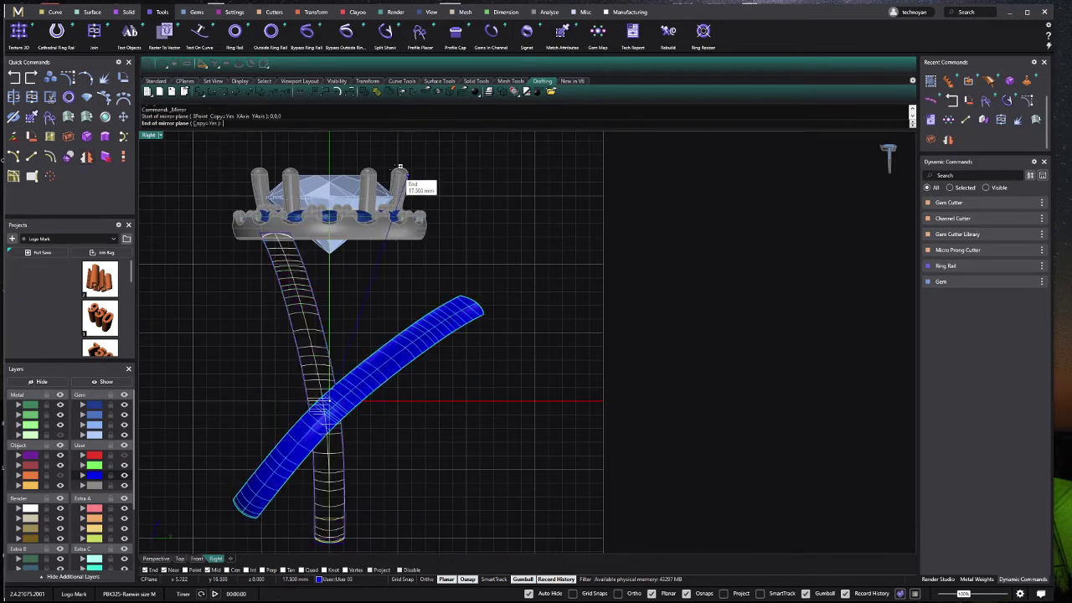
left_click(354, 156)
left_click(489, 343)
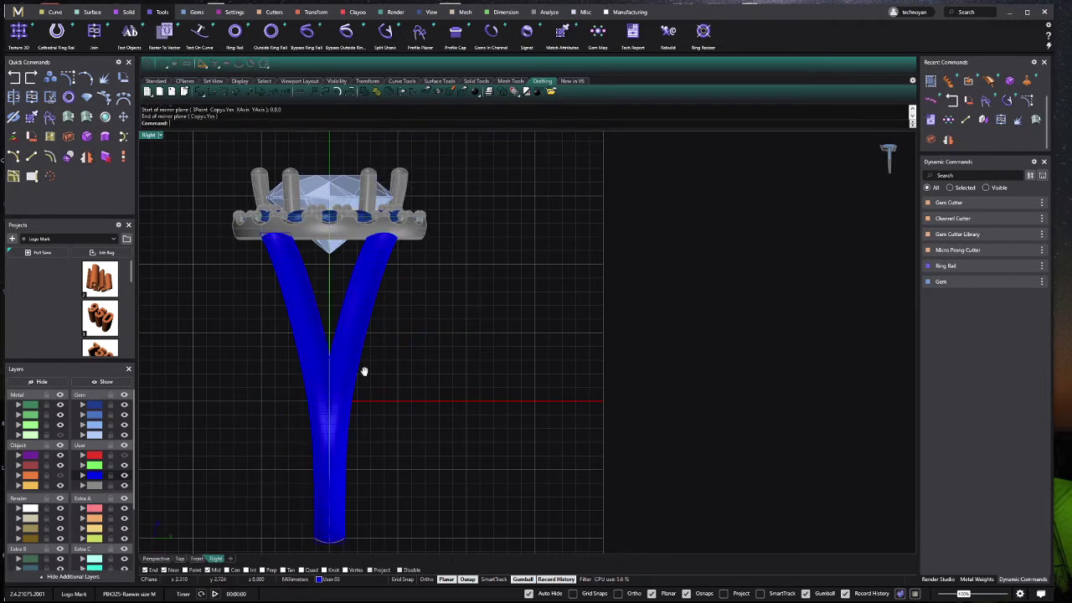
scroll(363, 371, "up", 2)
left_click(280, 278)
Step: In the four-view layout, cage-edit the shanks with default settings and widen the upper cage to spread them
double_click(152, 136)
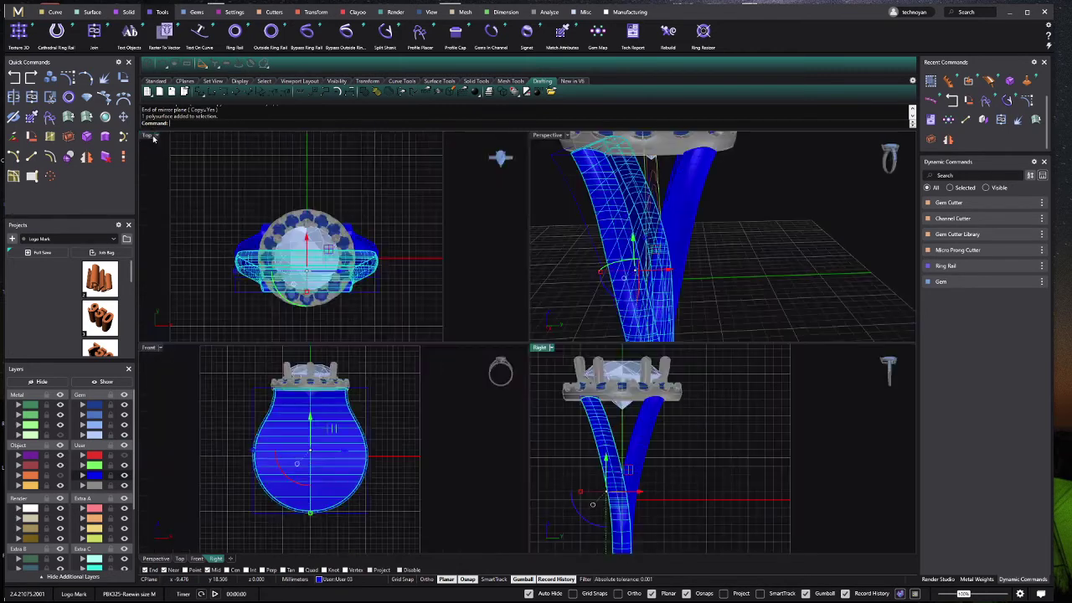
scroll(347, 297, "up", 2)
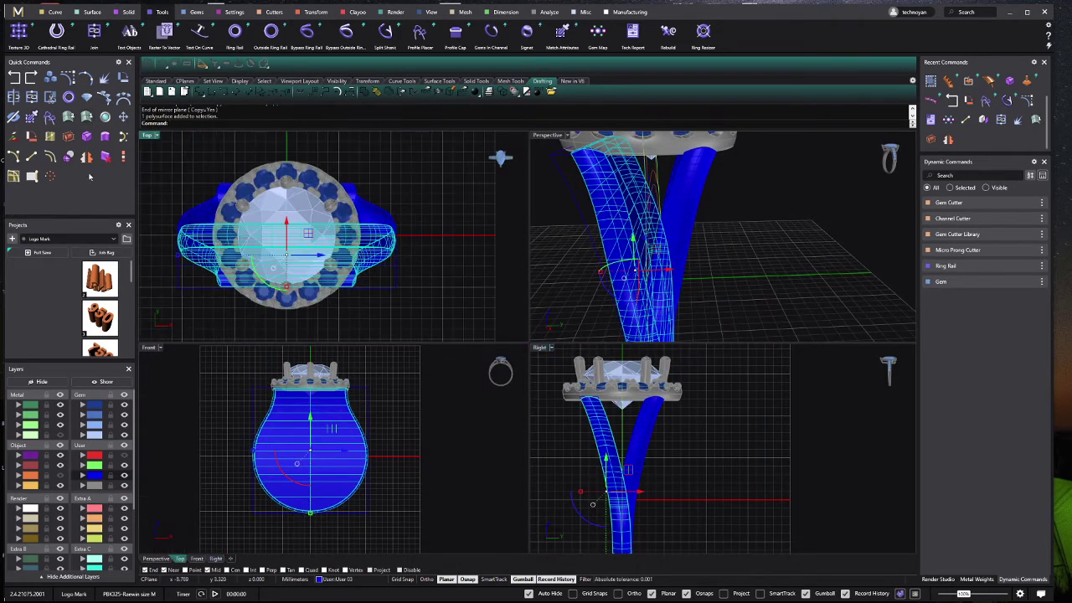
left_click(68, 136)
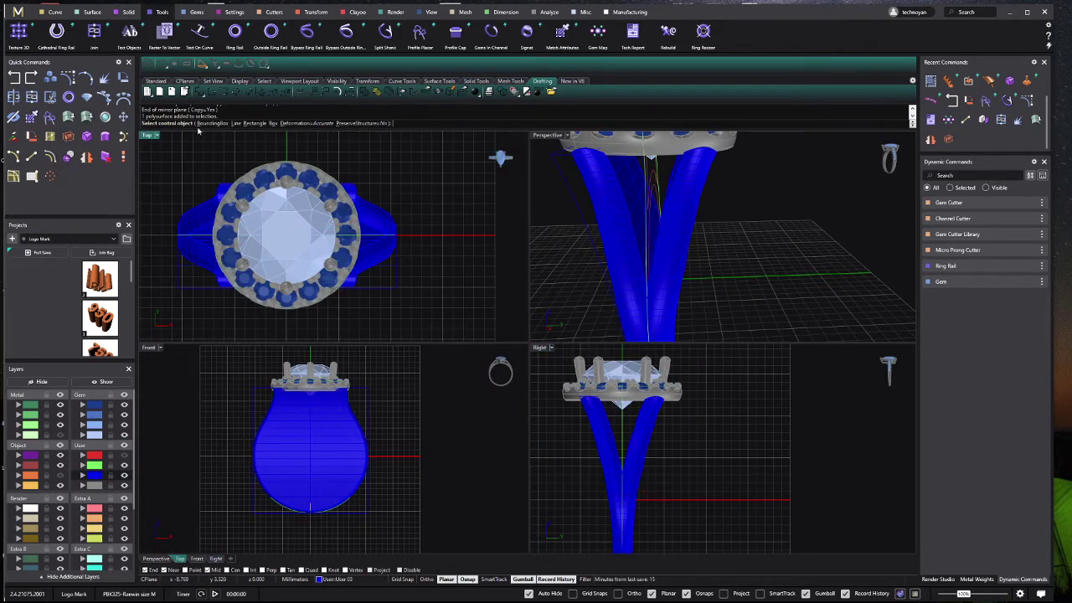
left_click(307, 408)
key("Return")
key("Return")
left_click_drag(240, 387, 385, 399)
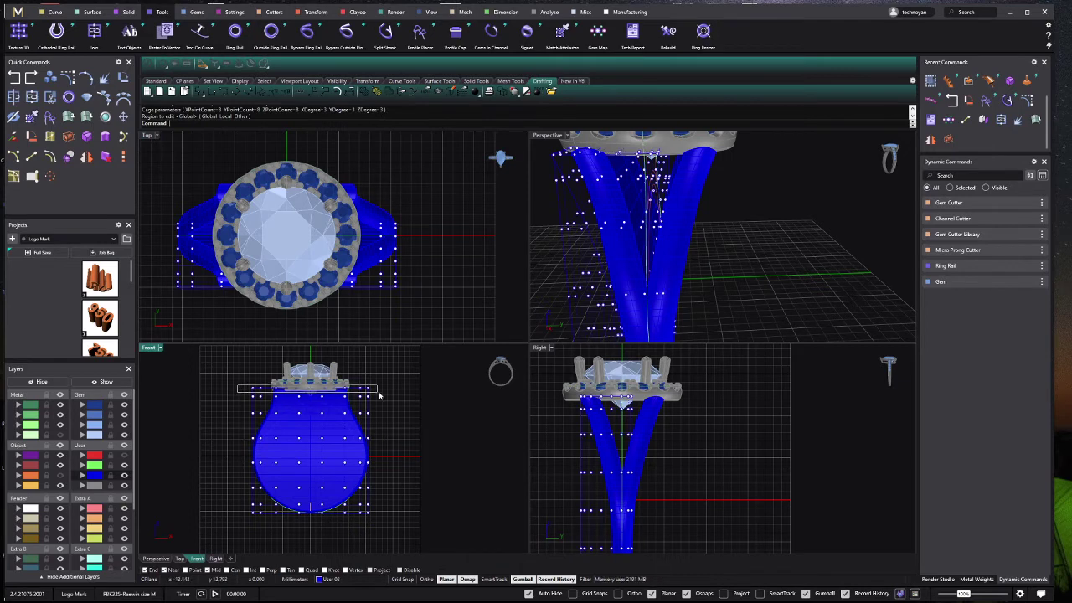
scroll(242, 393, "up", 2)
left_click_drag(239, 399, 467, 410)
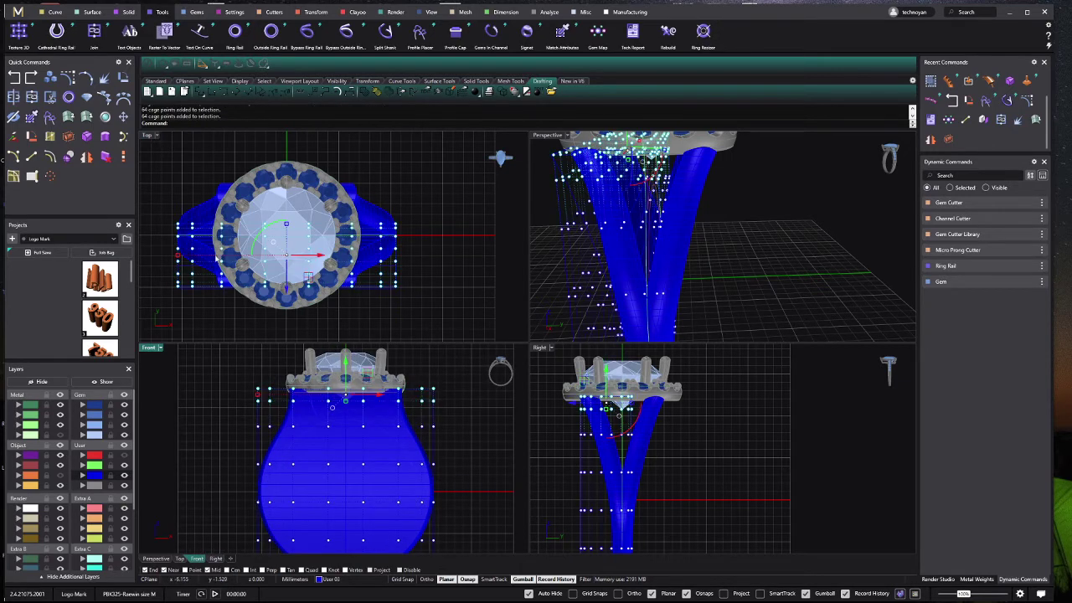
scroll(245, 251, "up", 2)
left_click_drag(191, 253, 179, 259)
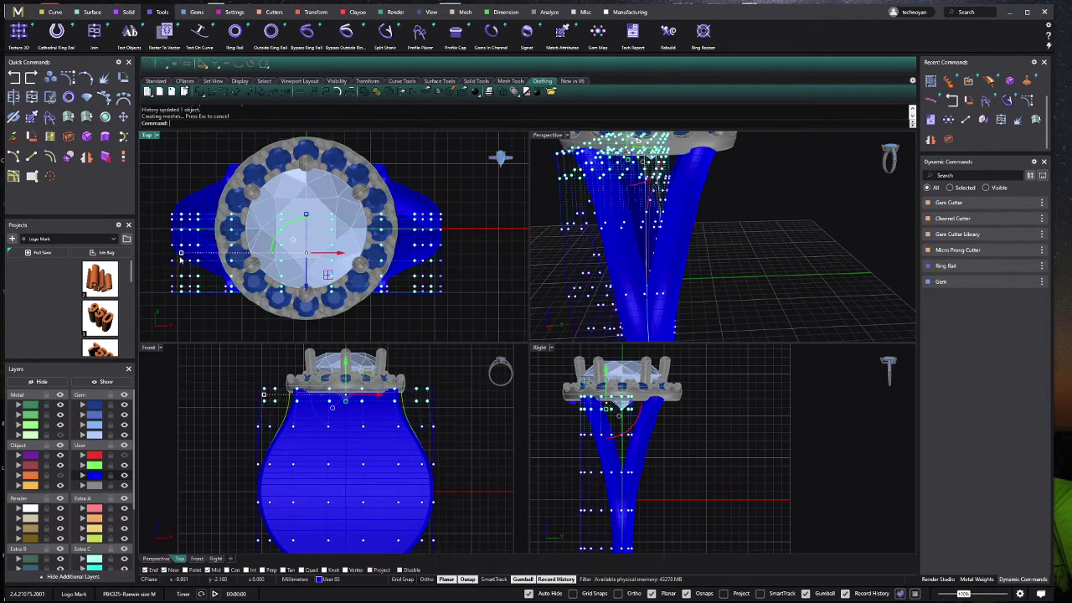
Step: Pull the left-side cage points inward in the side view to narrow the shank
left_click(283, 406)
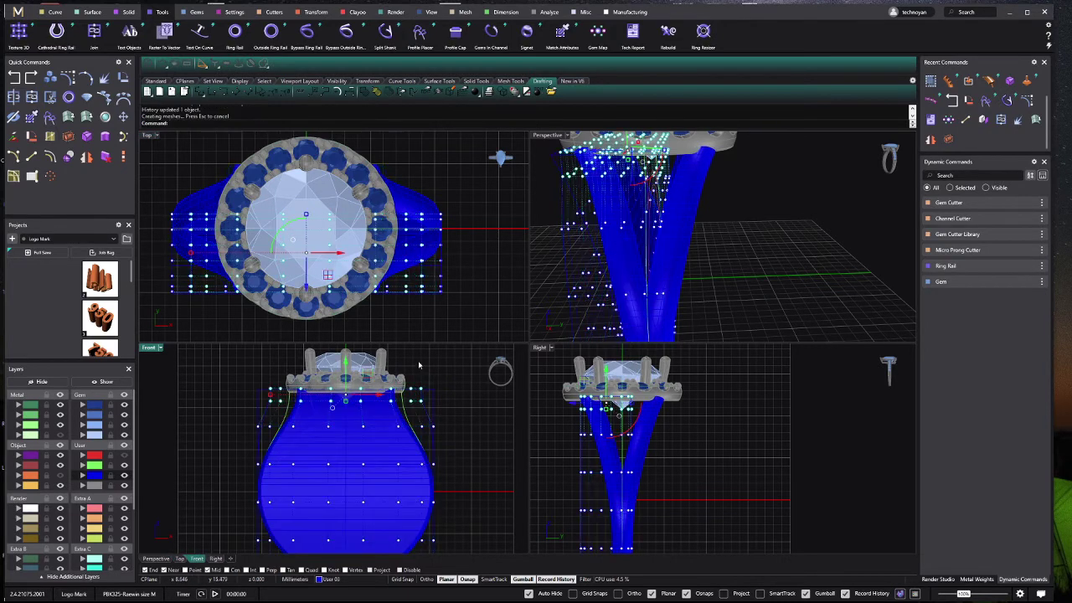
left_click(636, 408)
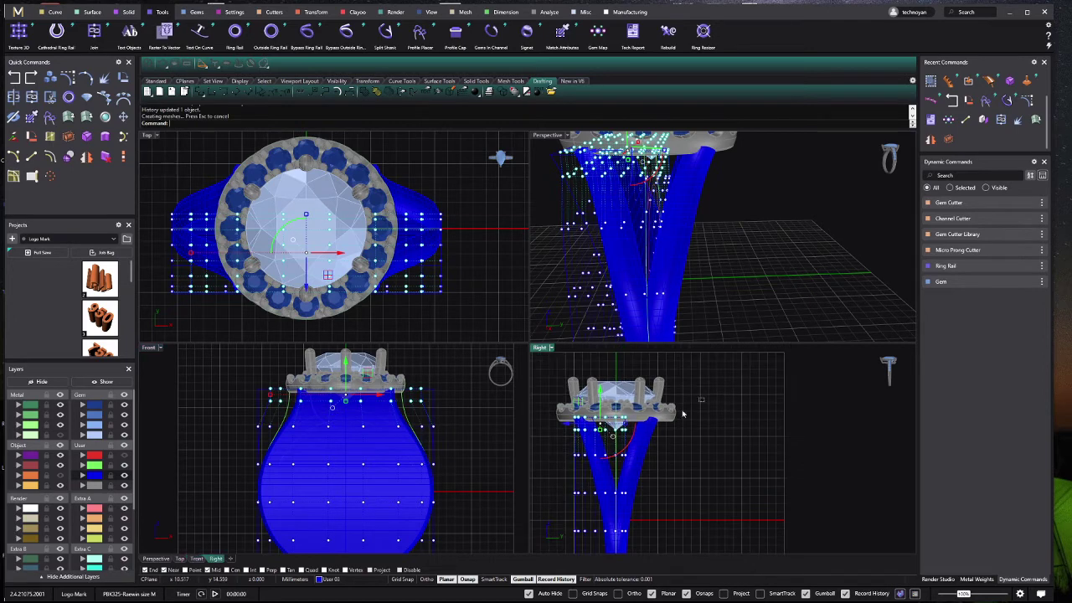
left_click_drag(577, 428, 577, 429, "ctrl")
scroll(268, 393, "up", 4)
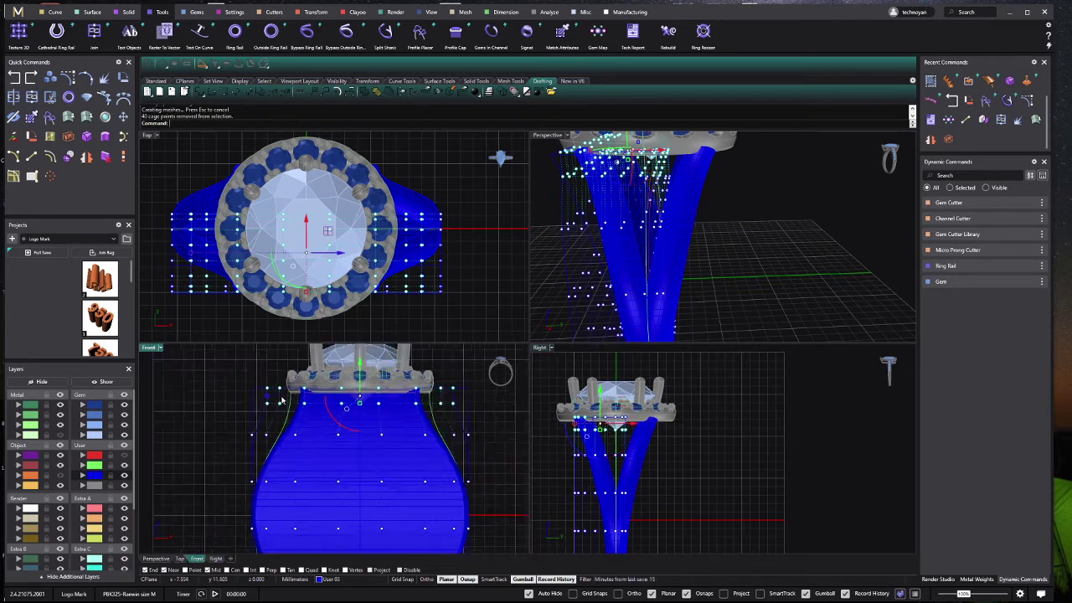
left_click_drag(261, 397, 287, 407)
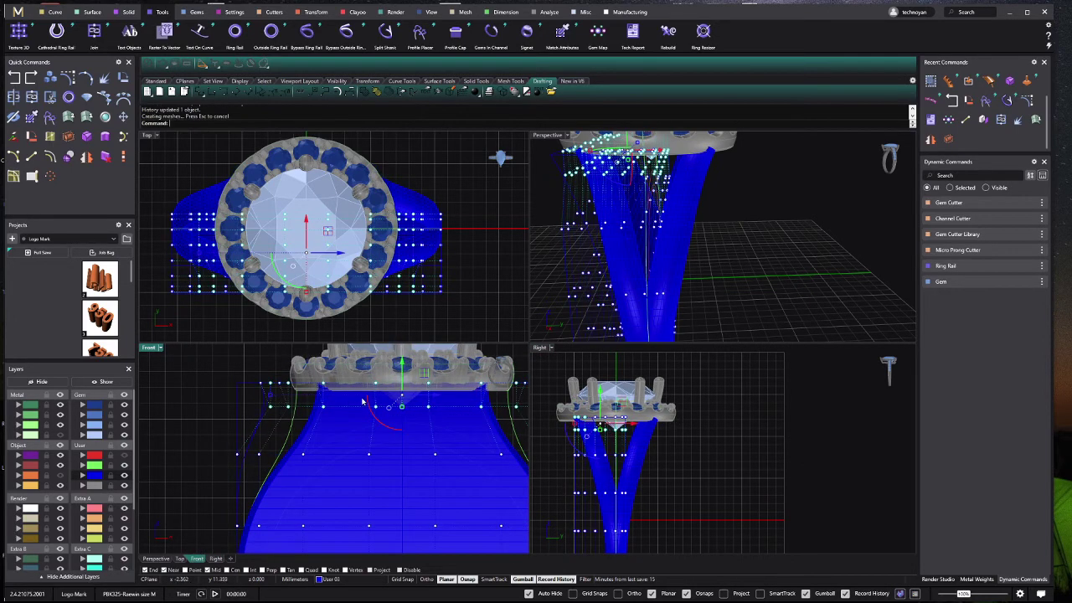
left_click(590, 402)
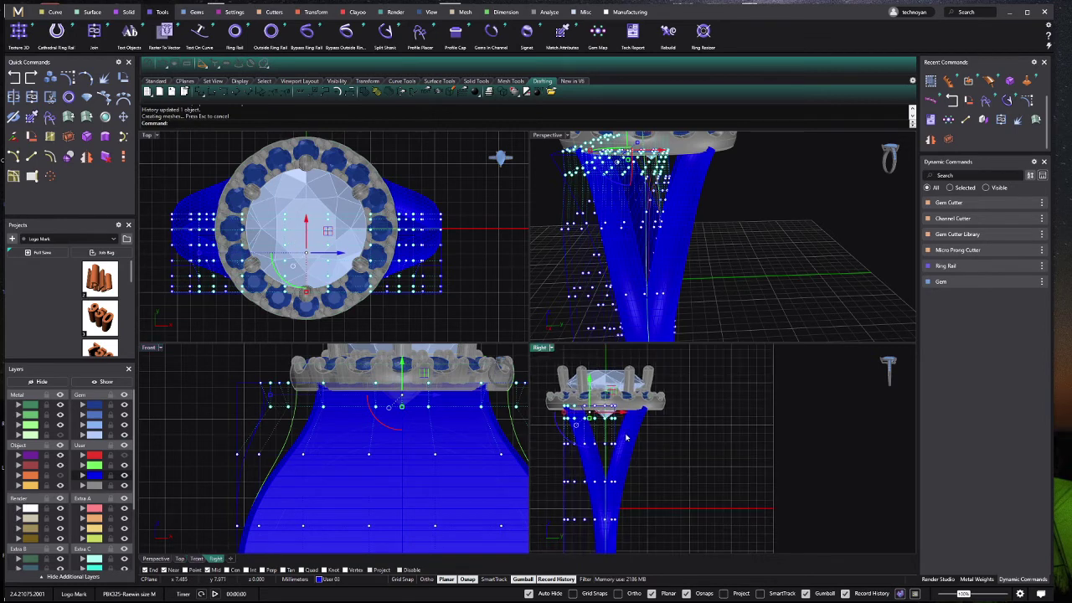
left_click_drag(287, 409, 295, 407)
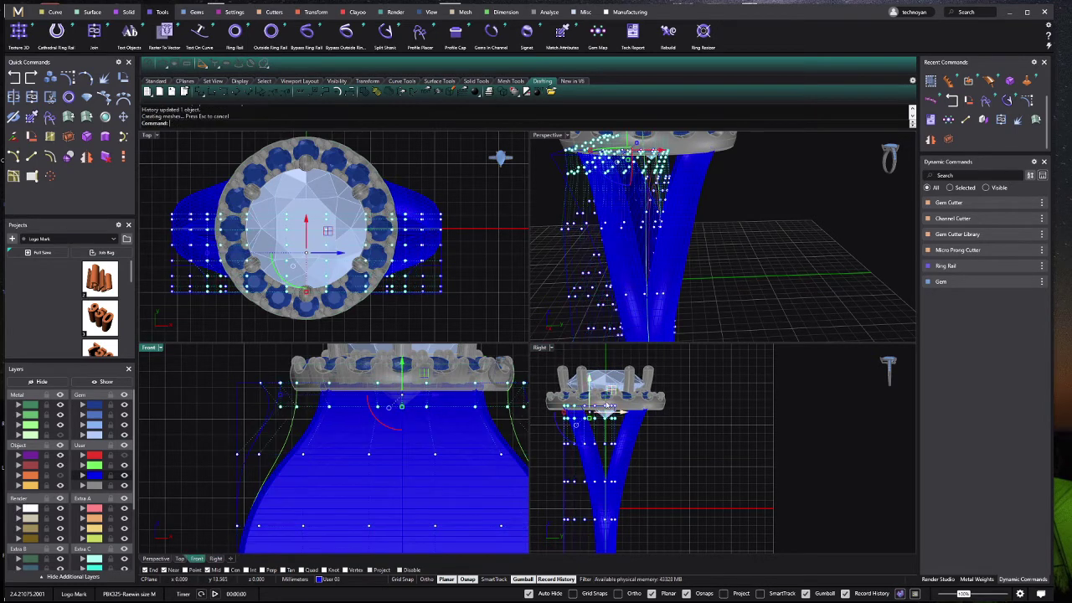
scroll(569, 419, "up", 3)
scroll(569, 419, "down", 1)
scroll(457, 400, "down", 3)
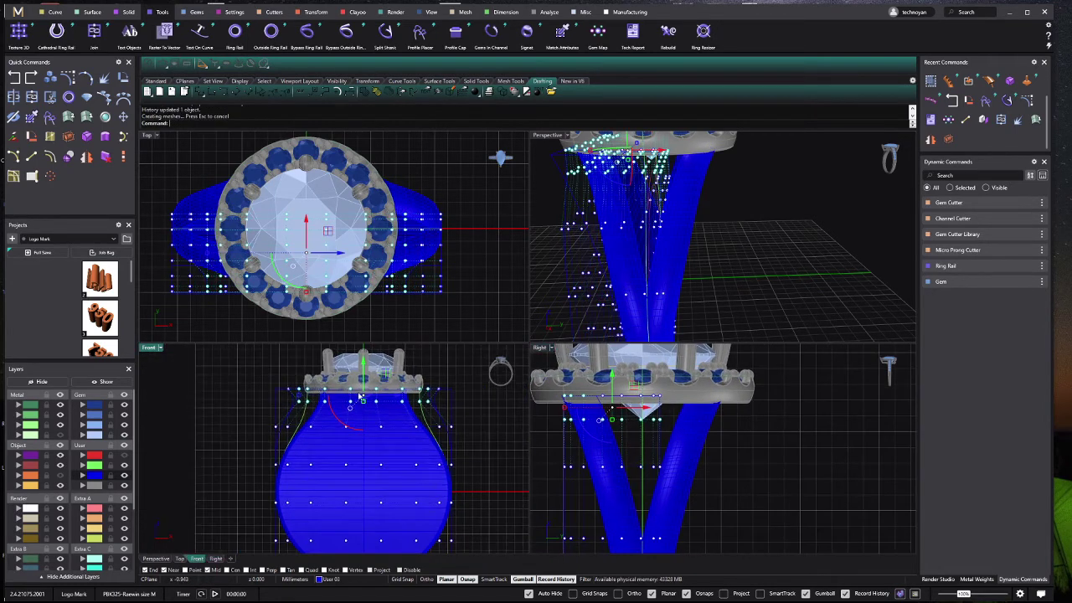
scroll(457, 400, "down", 2)
key("Escape")
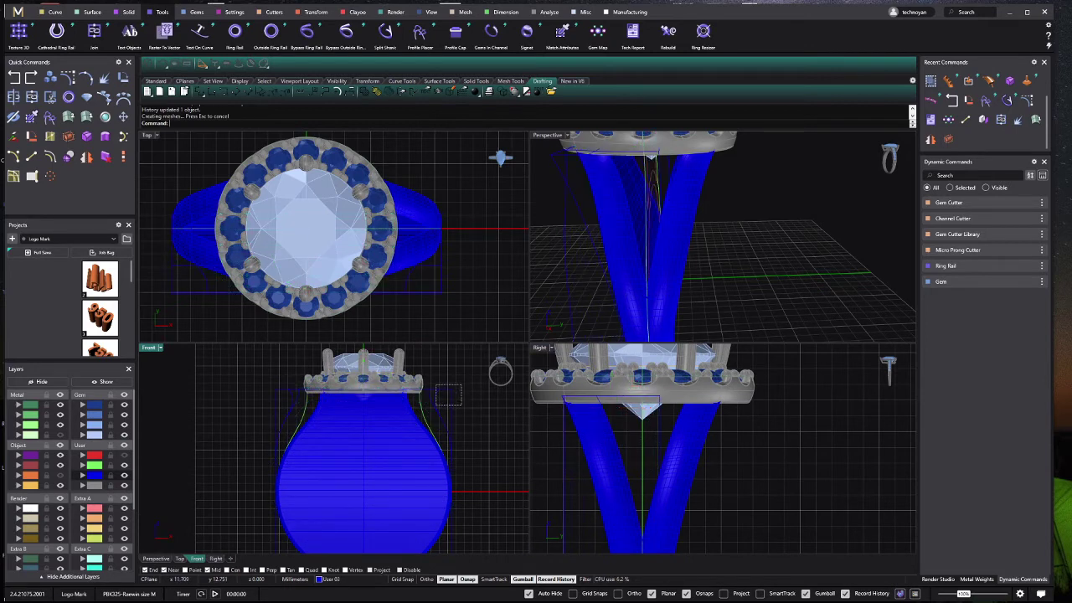
Step: Delete the deformation cage and move the shank polysurfaces to layer User 04
left_click_drag(461, 387, 411, 418)
key("Delete")
left_click(421, 405)
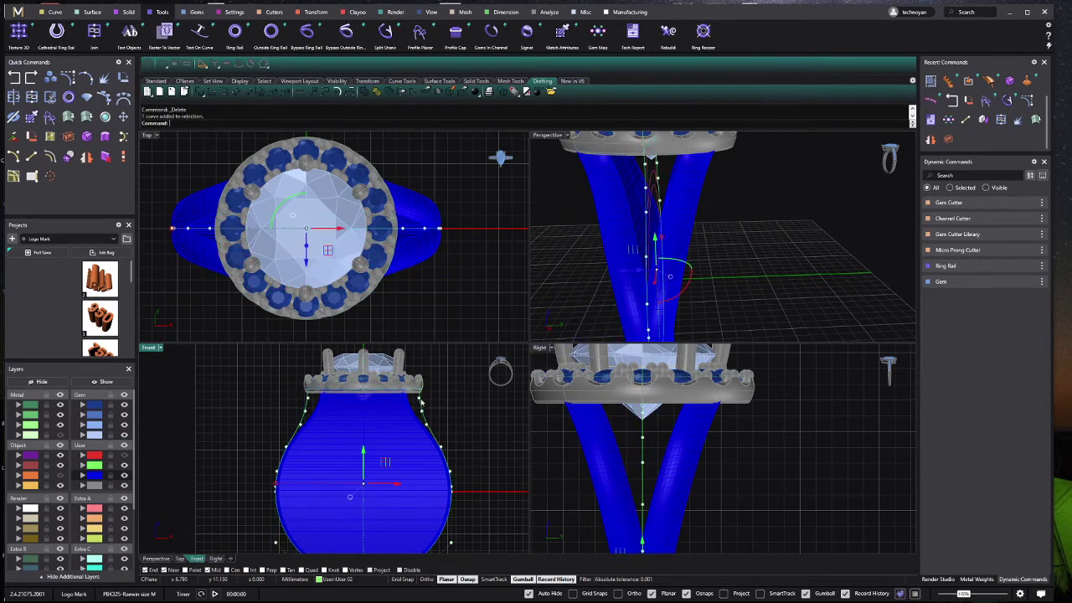
left_click(22, 471)
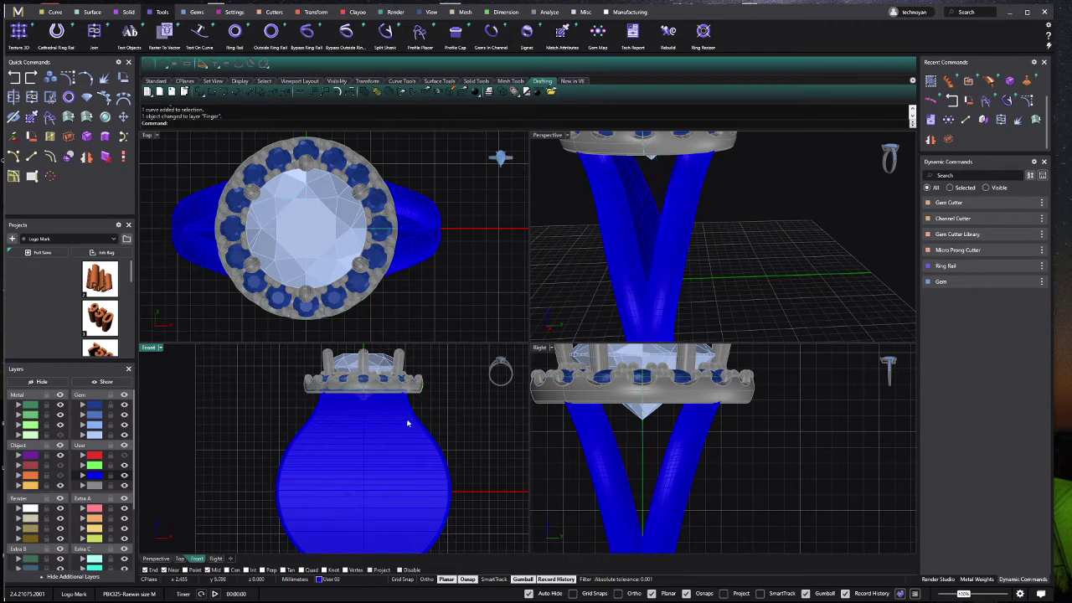
left_click(418, 452)
left_click(419, 452)
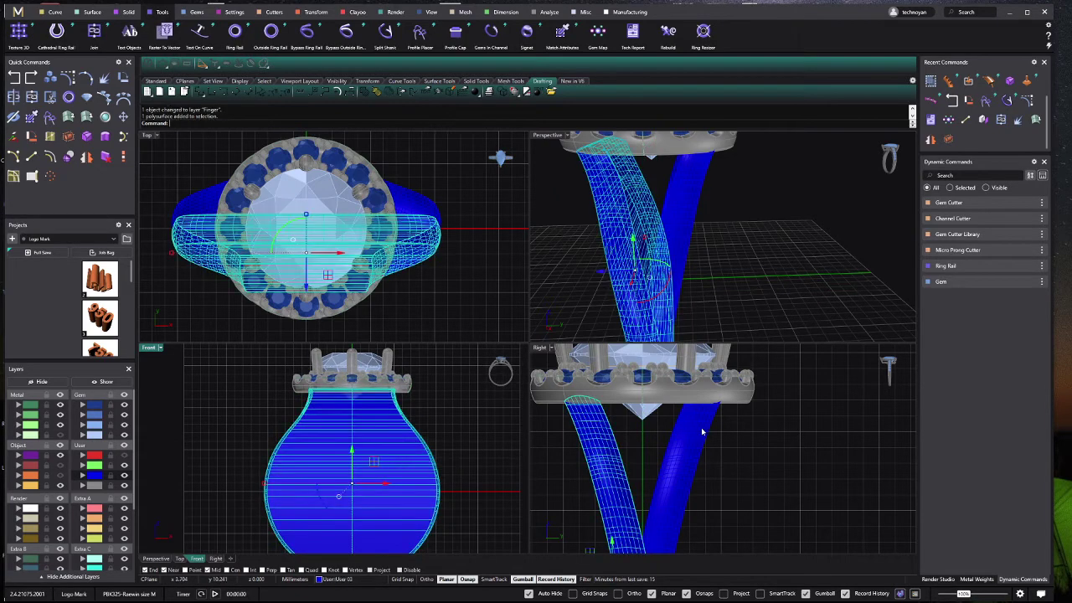
left_click(84, 486)
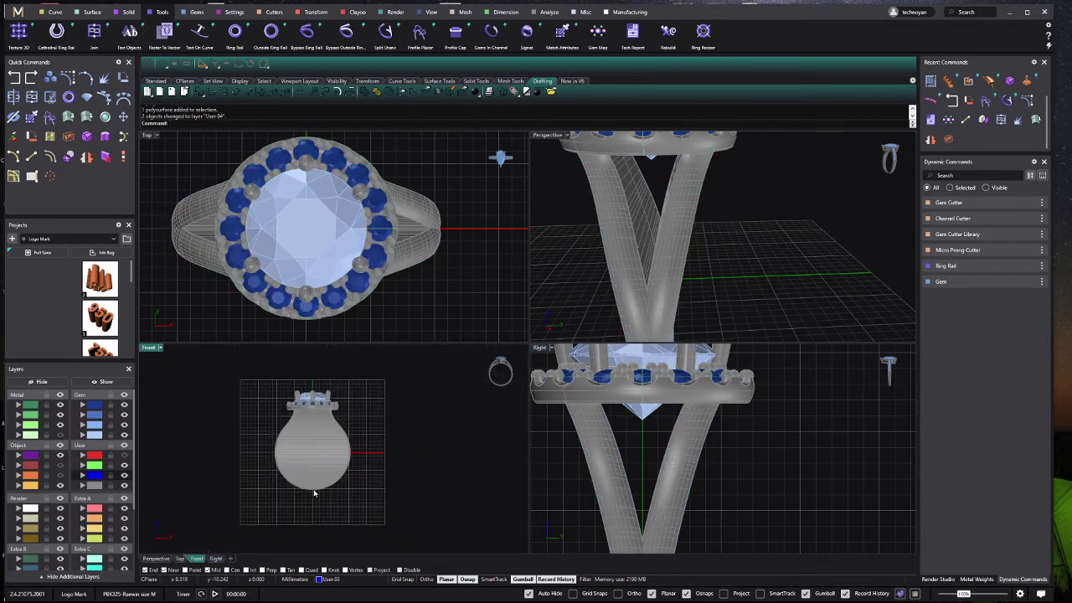
Step: Select the left shank arm and apply a bounding-box cage edit
left_click(660, 162)
scroll(661, 161, "down", 1)
scroll(677, 424, "down", 2)
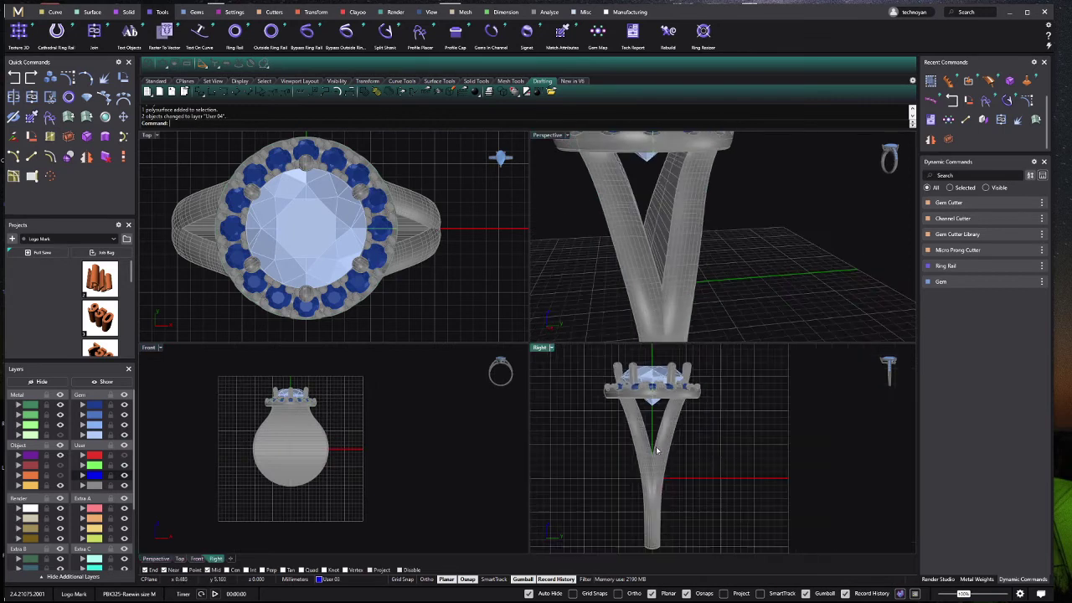
scroll(629, 425, "down", 2)
left_click(621, 422)
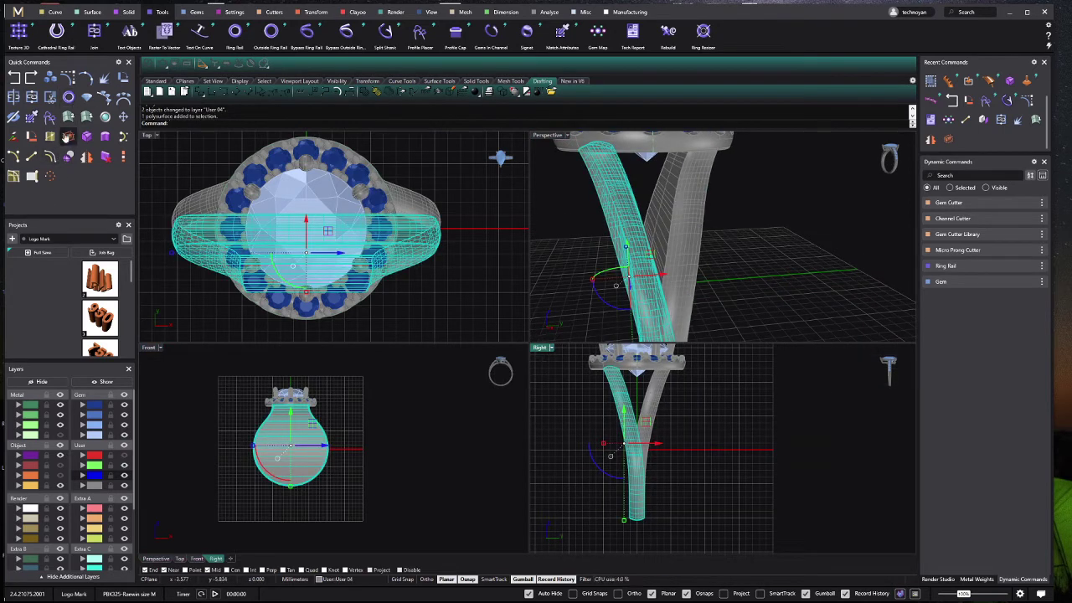
left_click(67, 137)
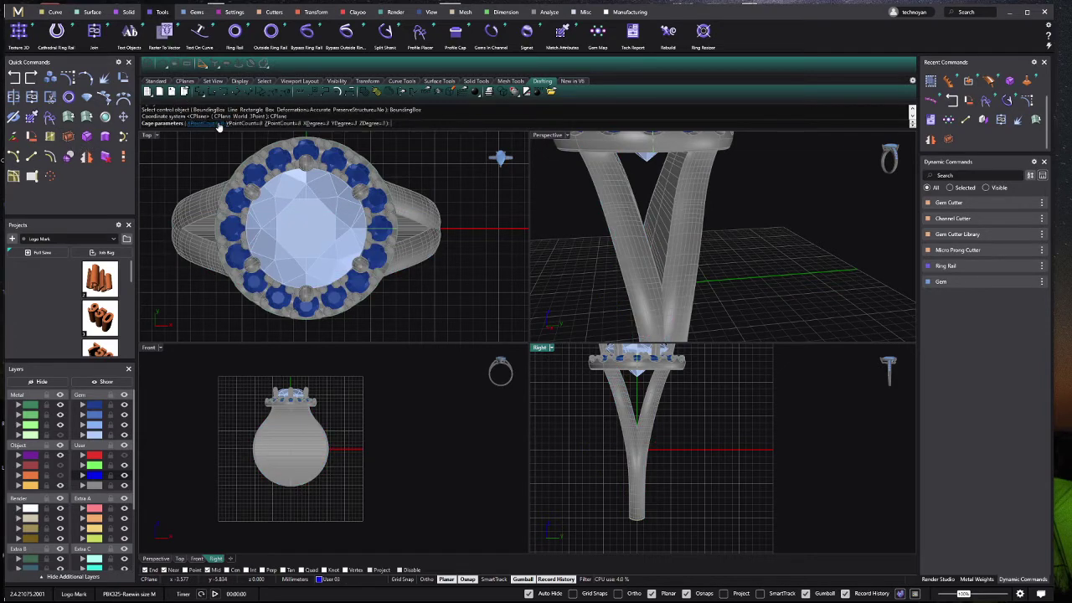
key("Return")
Step: Move several cage point rows to reshape the shank, undoing the unwanted moves
scroll(586, 394, "up", 2)
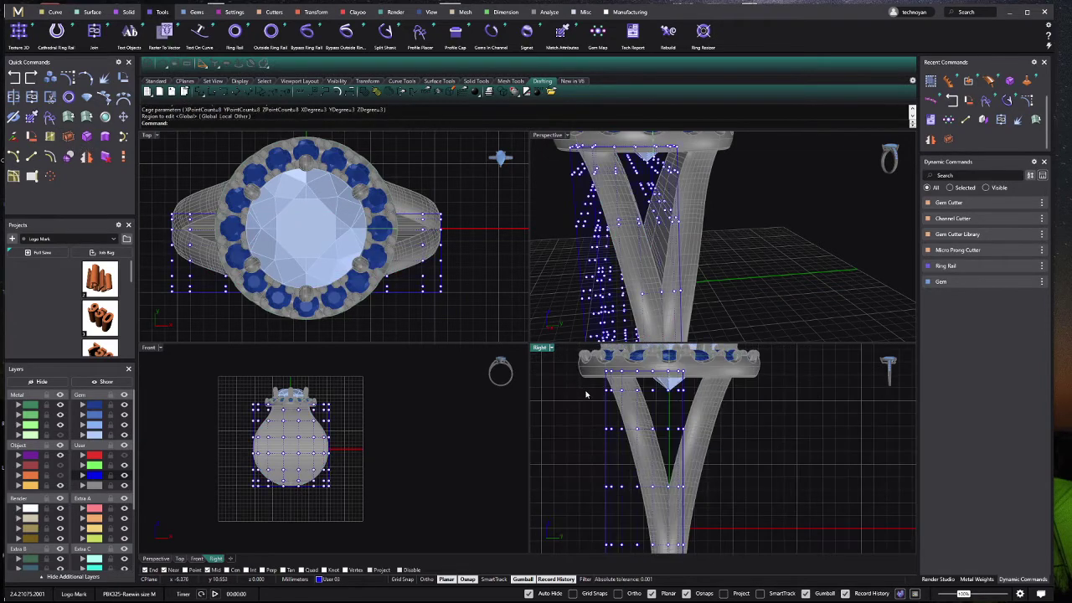
mouse_move(662, 403)
left_mouse_down()
mouse_move(695, 399)
mouse_move(671, 407)
left_mouse_up()
key("ctrl+z")
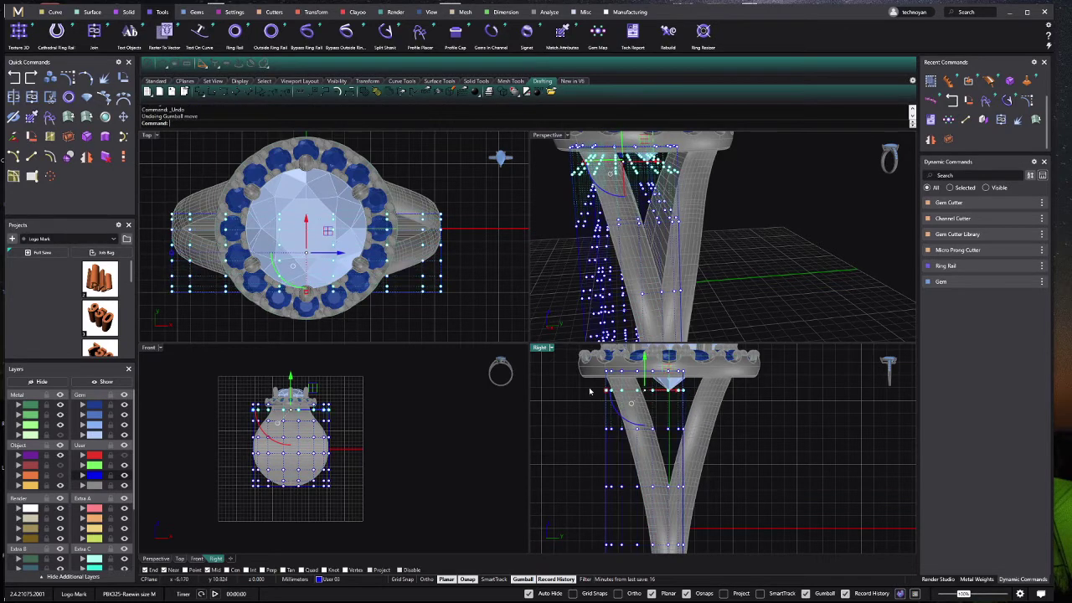
left_click_drag(679, 372, 665, 381)
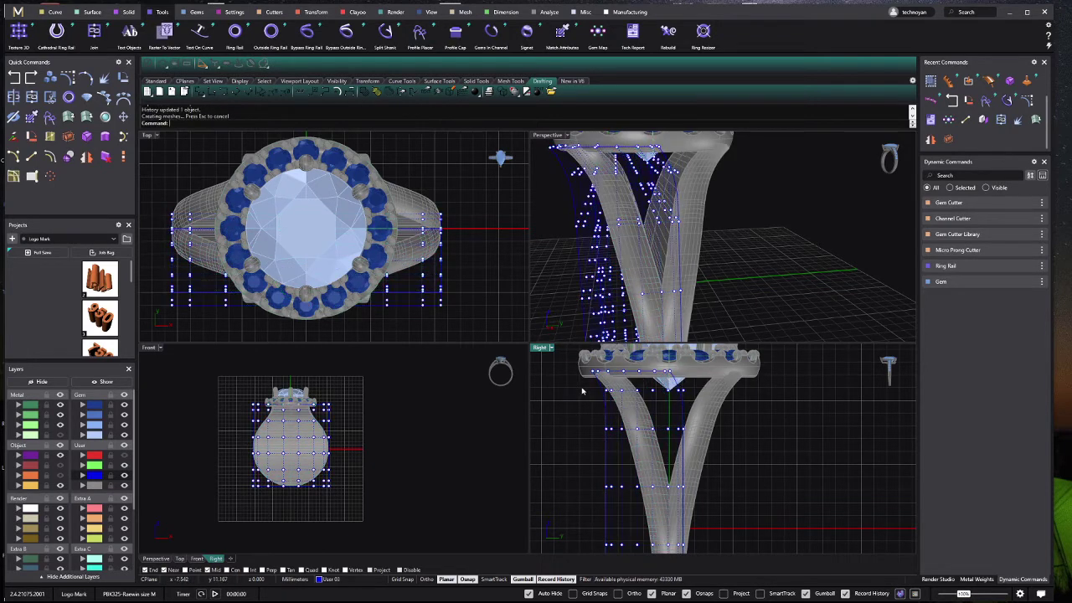
left_click_drag(582, 391, 666, 410)
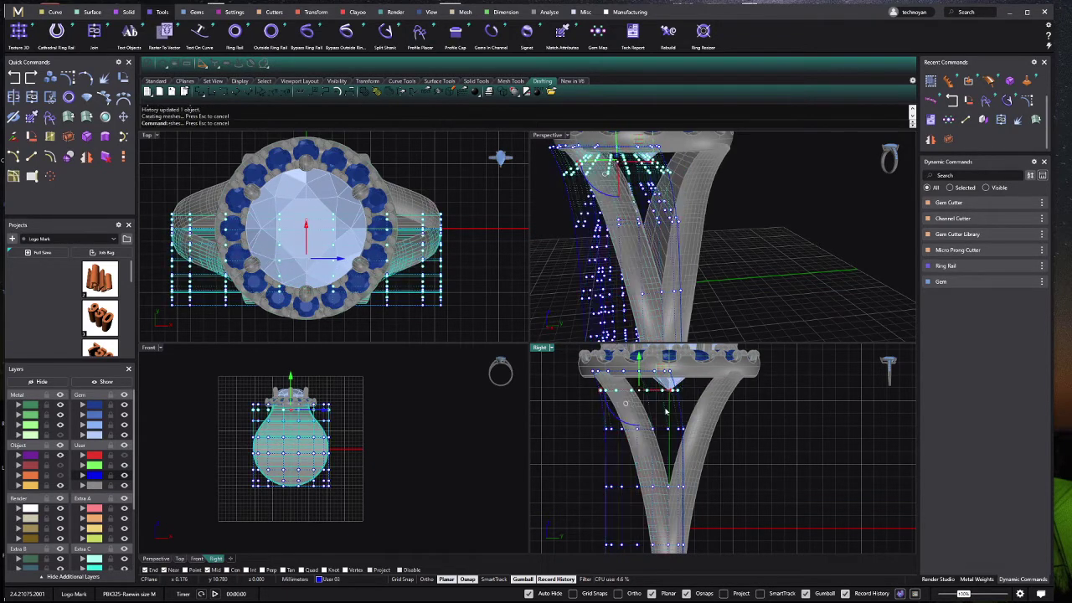
left_click_drag(666, 410, 676, 439)
scroll(650, 265, "down", 5)
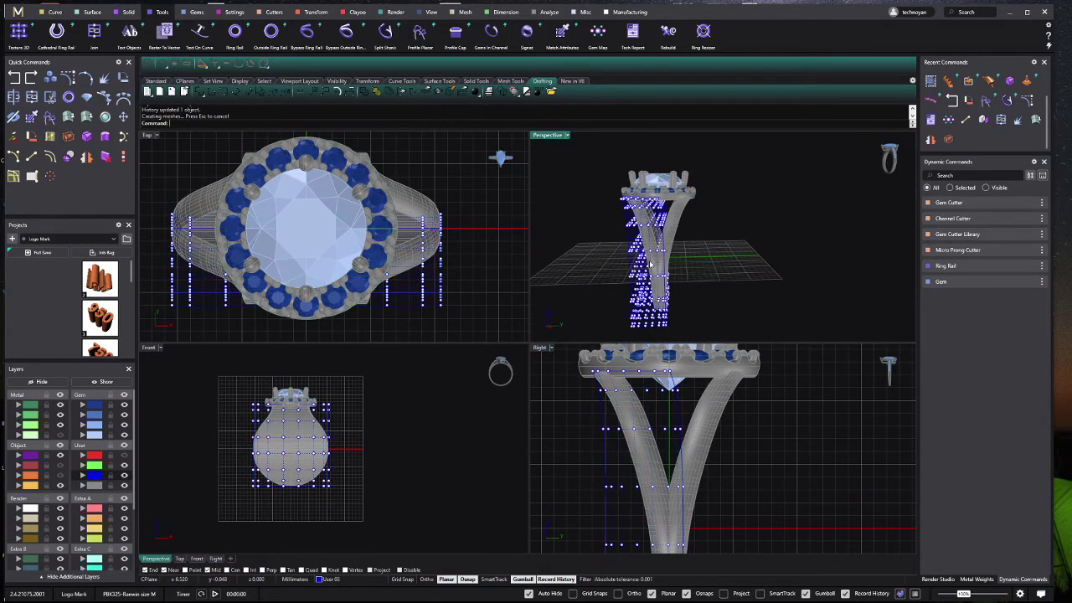
scroll(662, 452, "up", 3)
left_click_drag(561, 447, 740, 478)
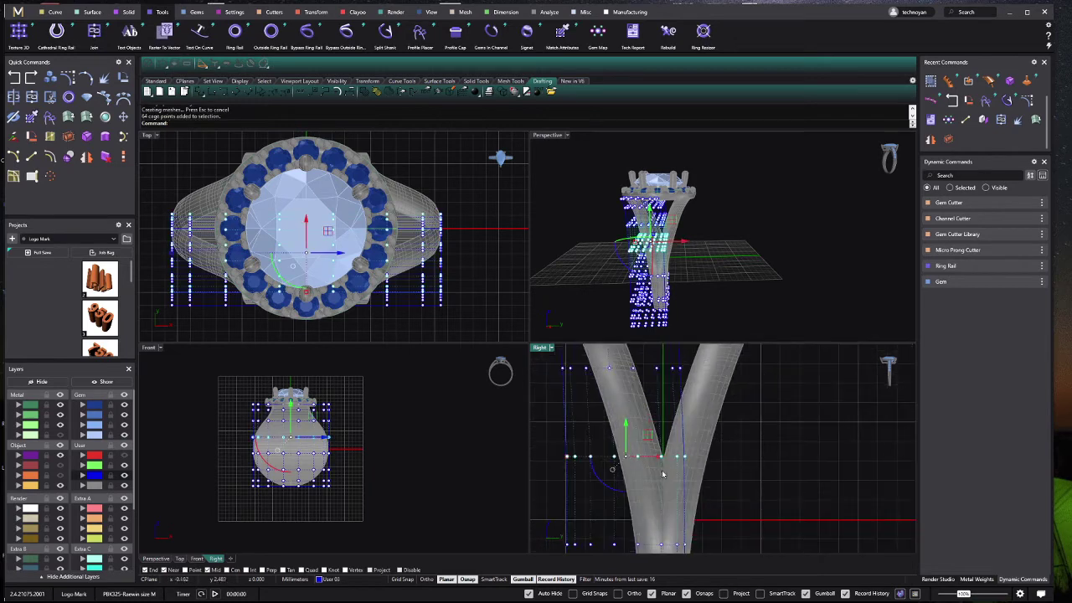
left_click_drag(663, 474, 676, 467)
scroll(662, 456, "down", 3)
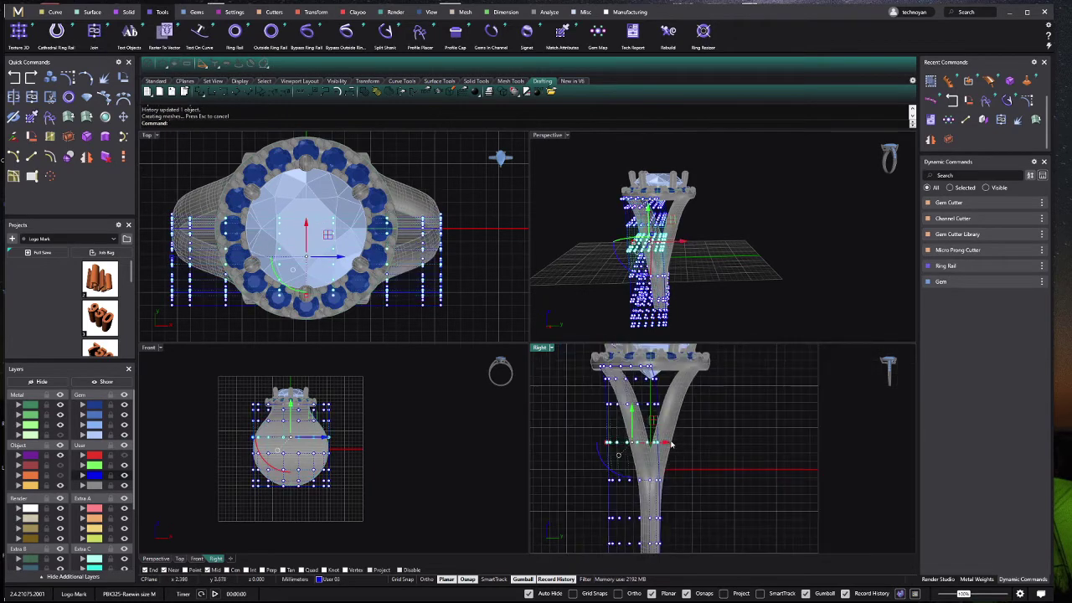
key("ctrl+z")
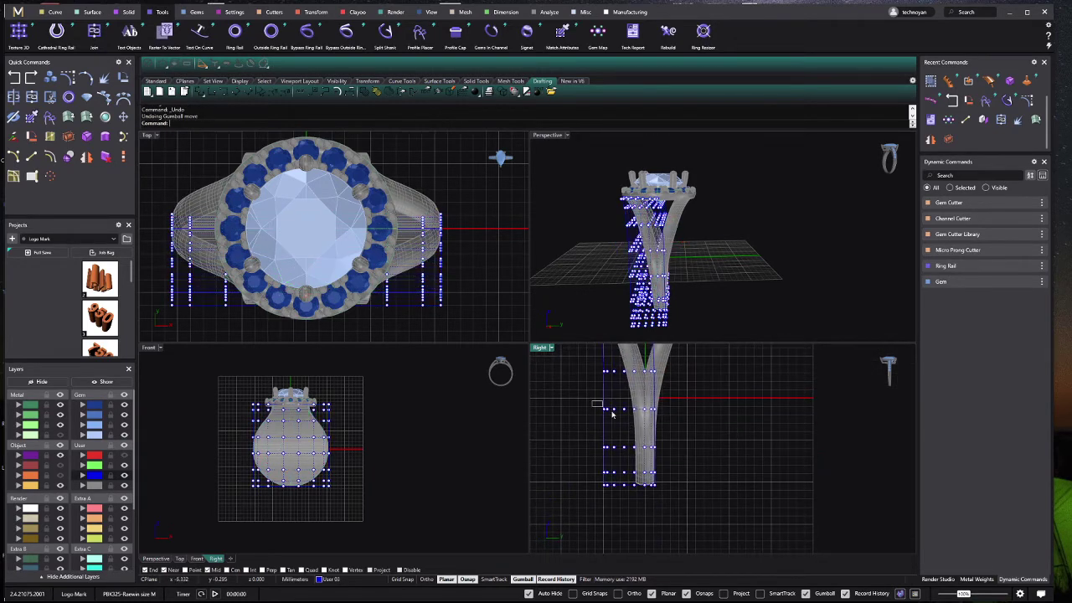
Step: Select cage point rows across the shank and along the top near the halo
left_click_drag(593, 398, 681, 512)
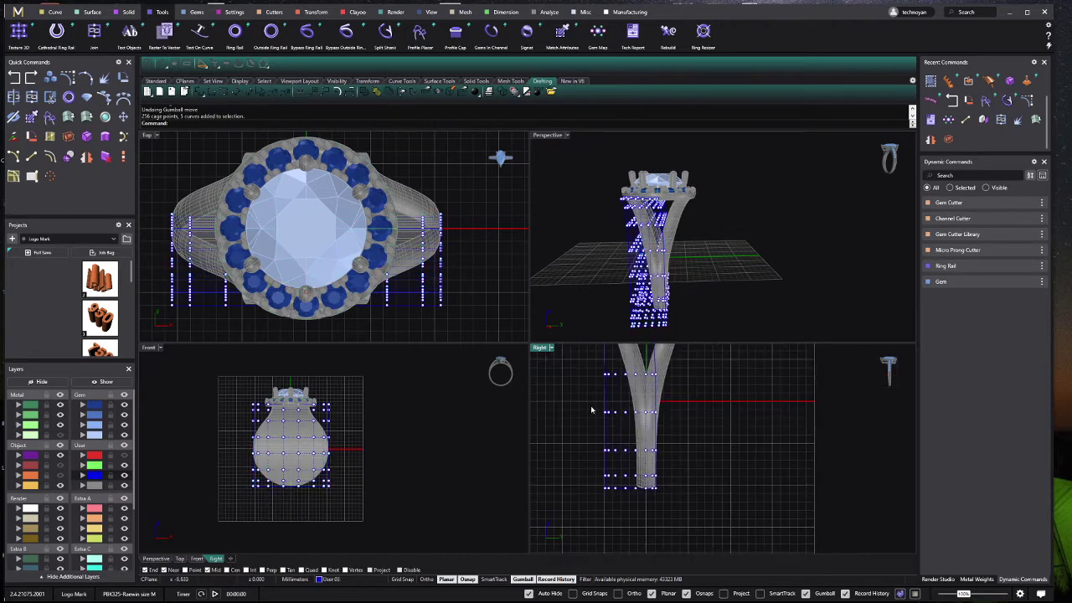
right_click_drag(479, 222, 469, 240)
scroll(608, 436, "up", 4)
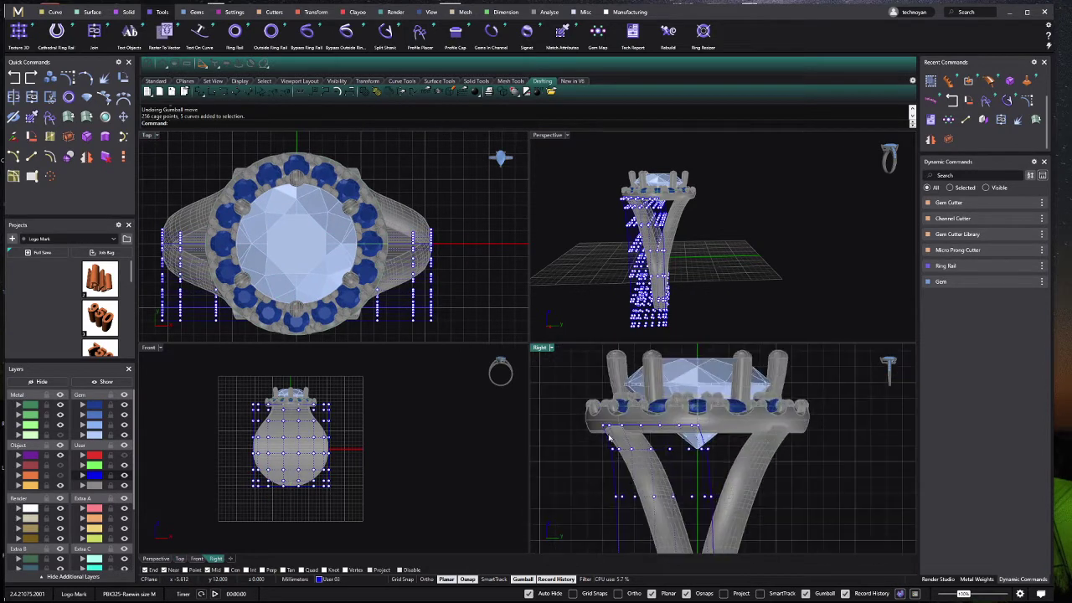
left_click_drag(705, 448, 707, 450)
scroll(677, 415, "up", 2)
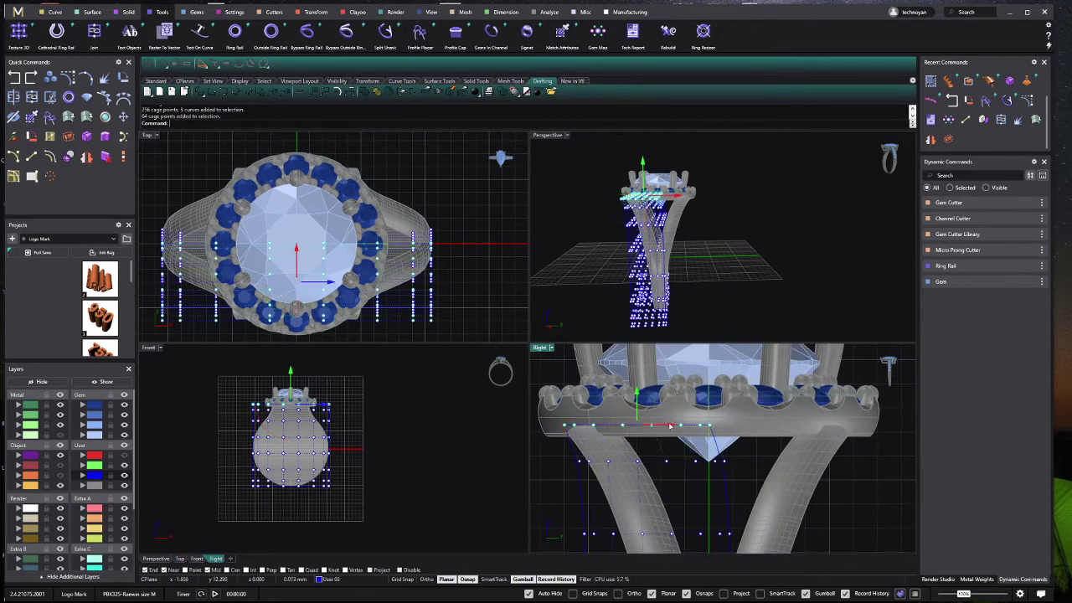
scroll(225, 408, "up", 5)
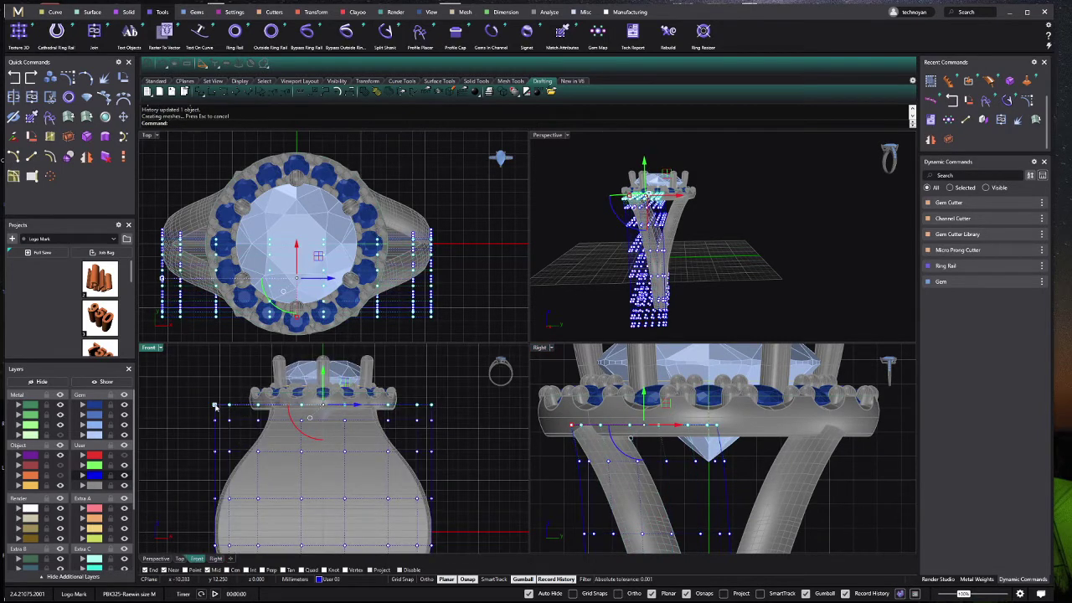
left_click_drag(225, 409, 369, 414)
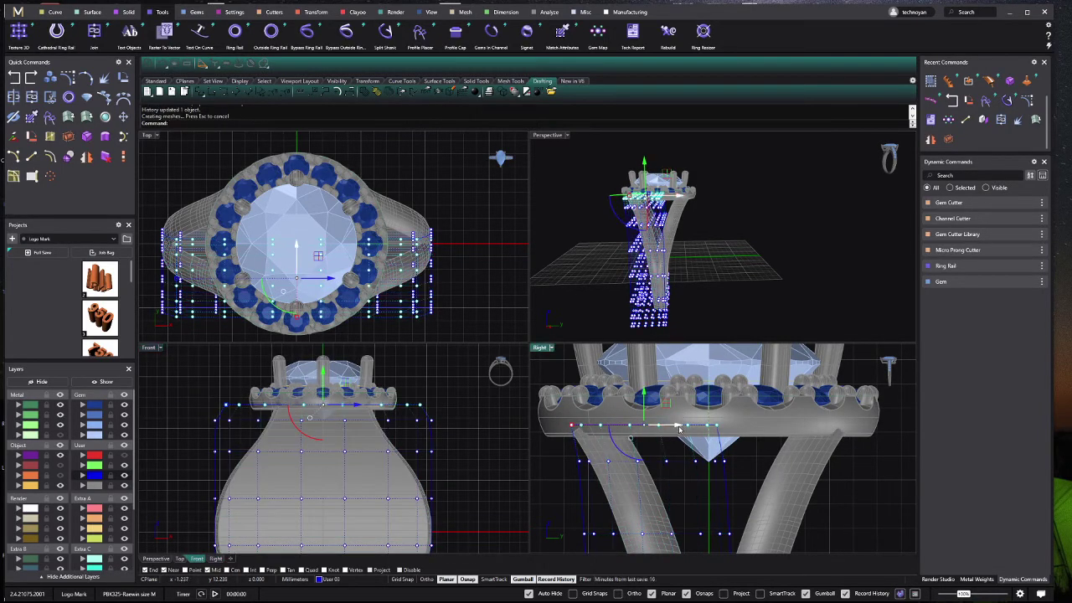
scroll(624, 427, "down", 5)
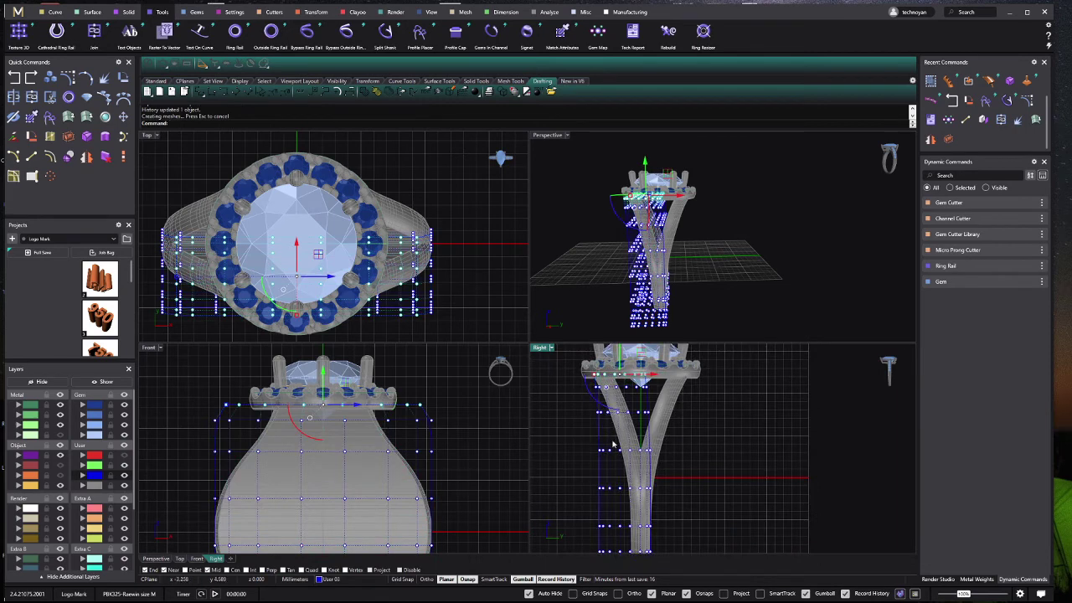
scroll(636, 432, "down", 2)
scroll(742, 450, "down", 2)
Step: Delete the leftover cage and reframe the side view on the ring
key("Escape")
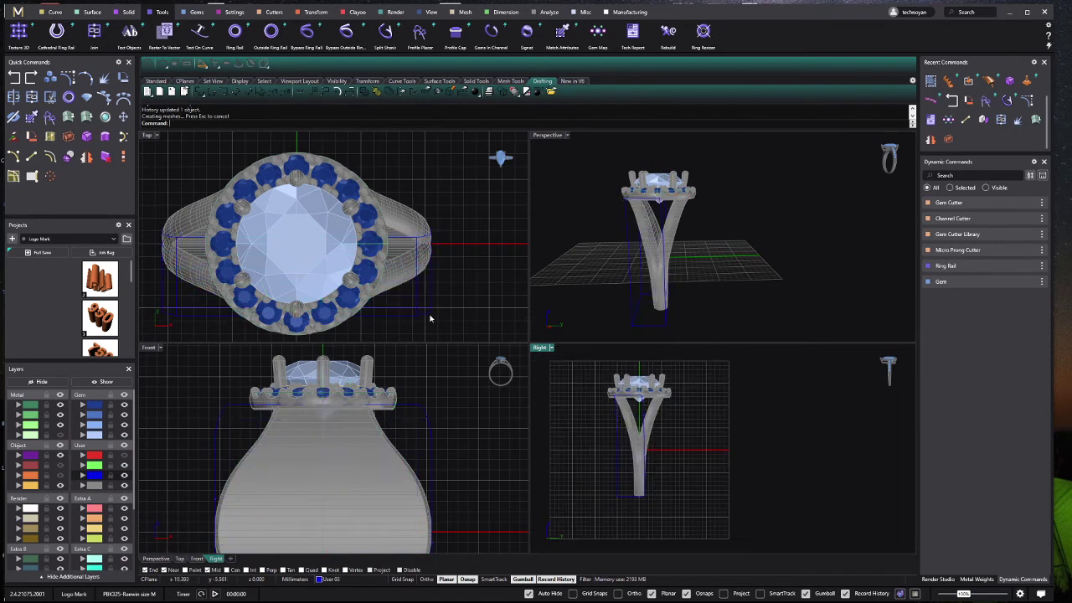
left_click(430, 318)
key("Delete")
right_click_drag(616, 411, 600, 394)
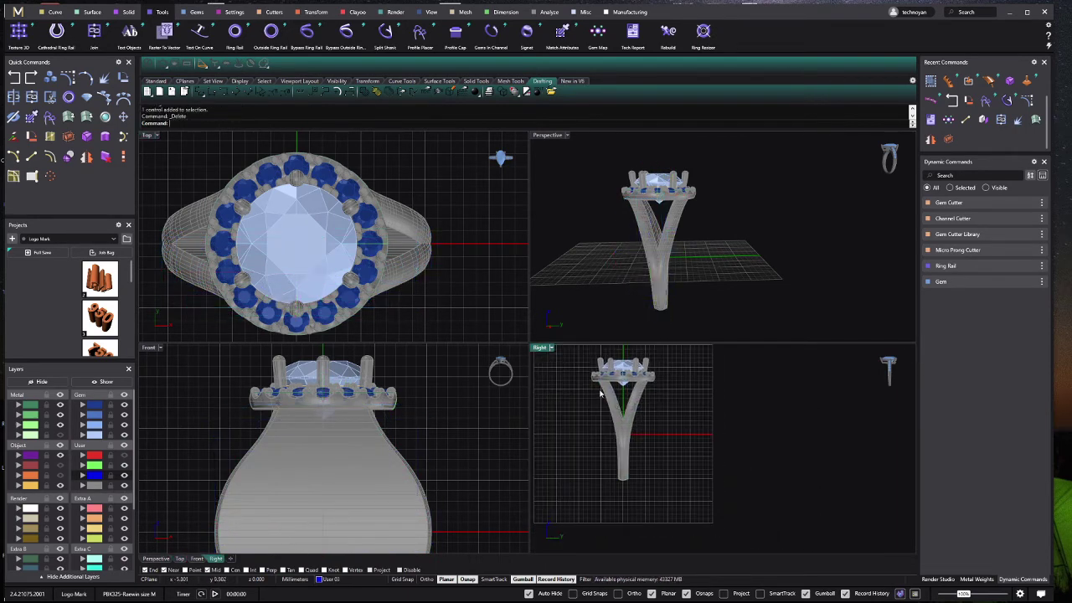
scroll(600, 394, "up", 3)
Step: In the maximized Right view, place a round diamond on the left shank arm with Gem On Surface, shrinking it to fit
double_click(540, 348)
scroll(306, 185, "up", 2)
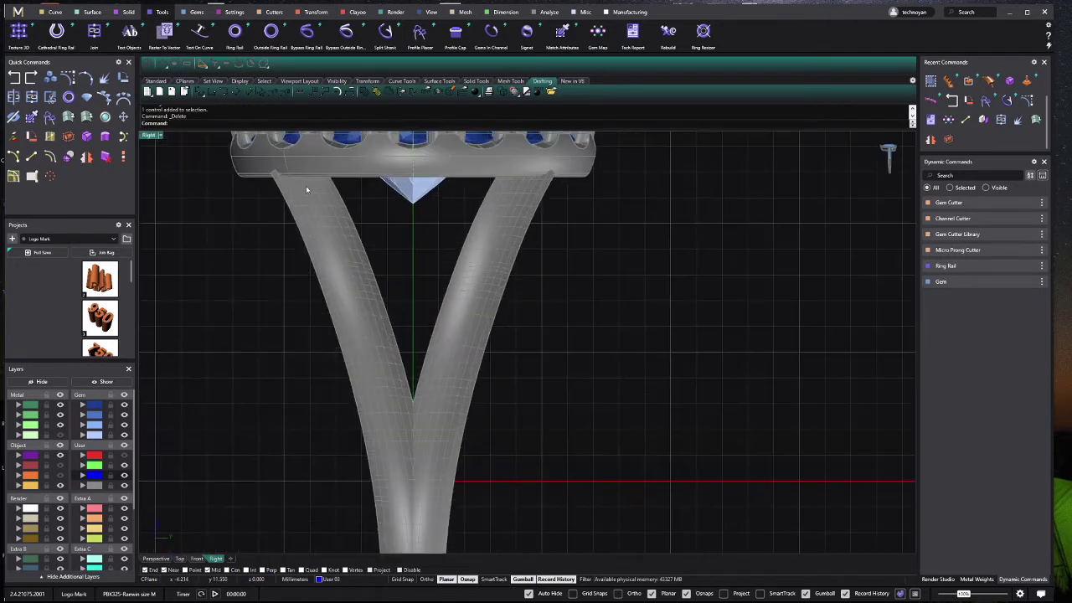
left_click(319, 215)
left_click(194, 12)
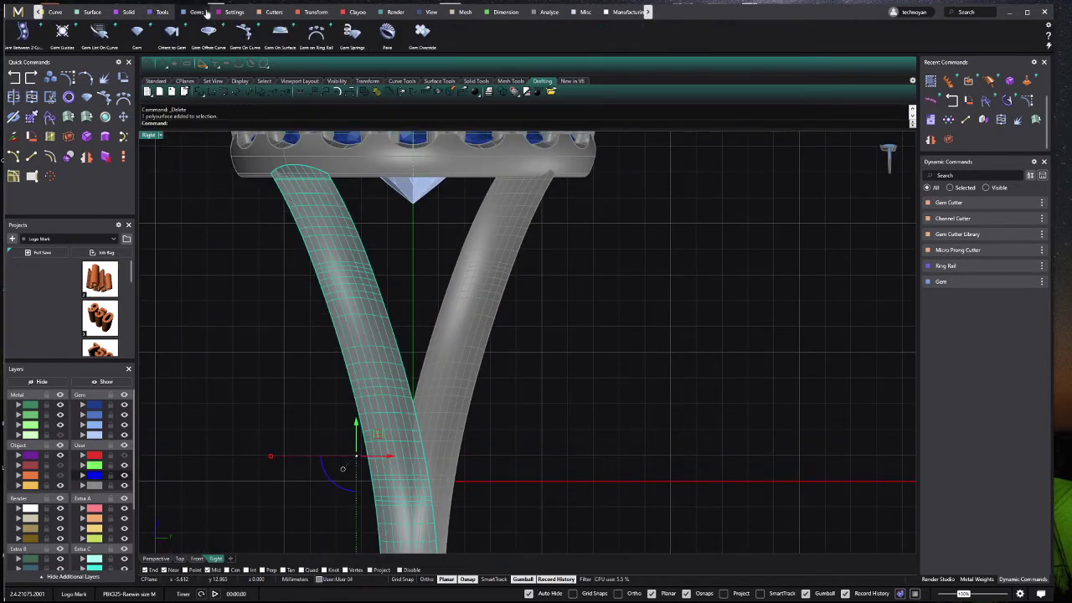
left_click(280, 34)
left_click(323, 187)
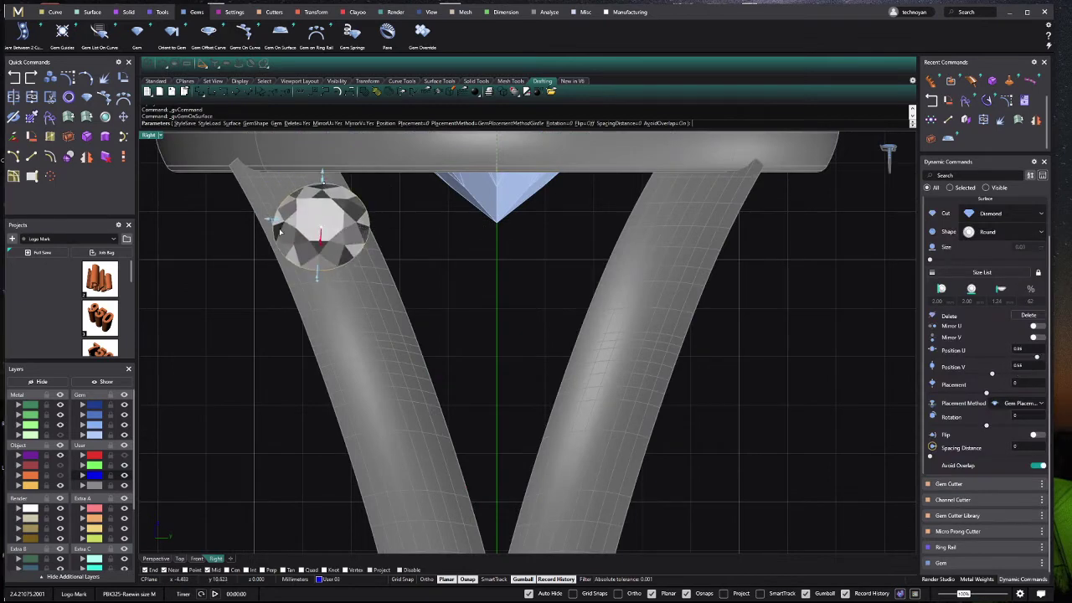
left_click_drag(279, 227, 288, 221)
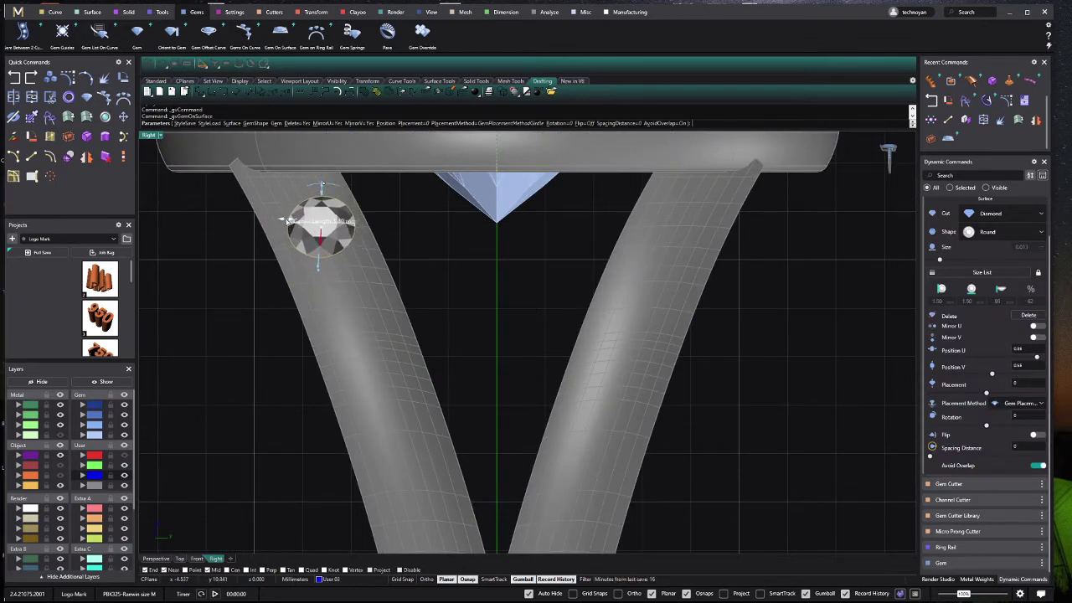
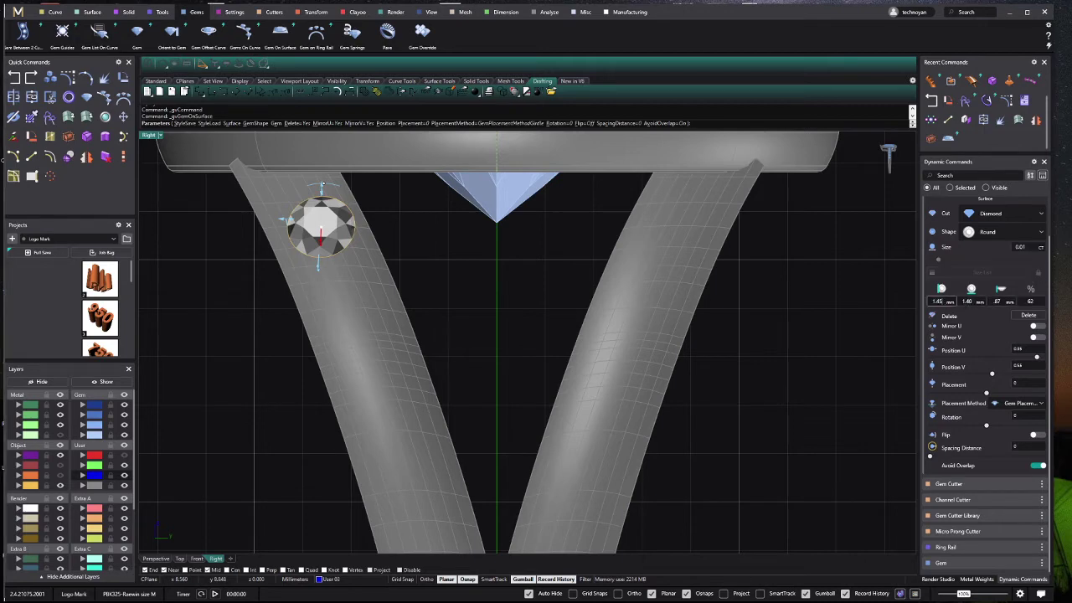
Step: Size the first round gem at 1.45 mm and slide it higher up the left shank
left_click(967, 302)
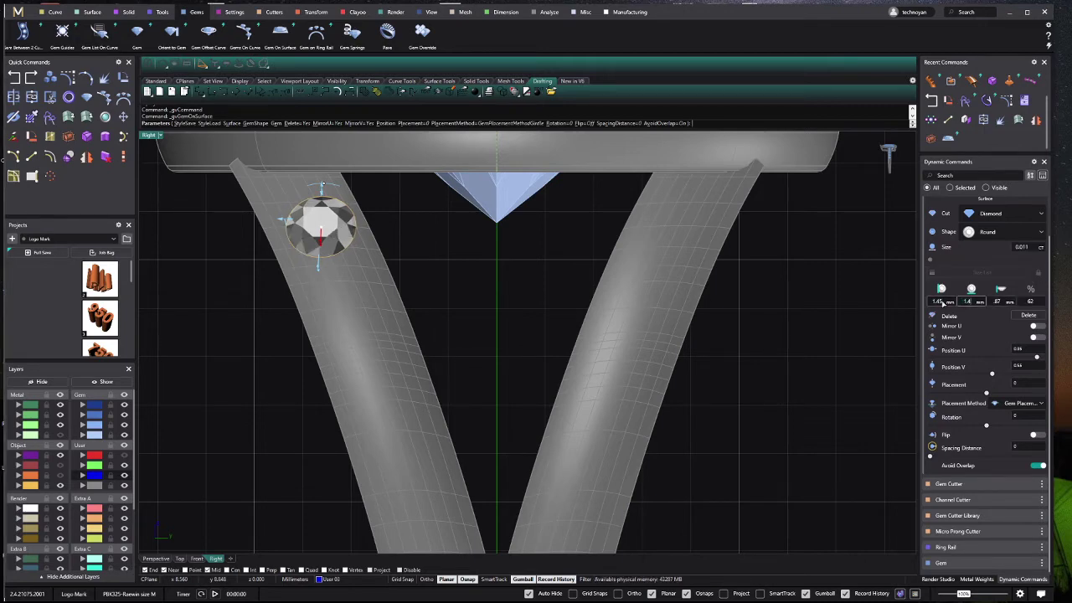
left_click(940, 302)
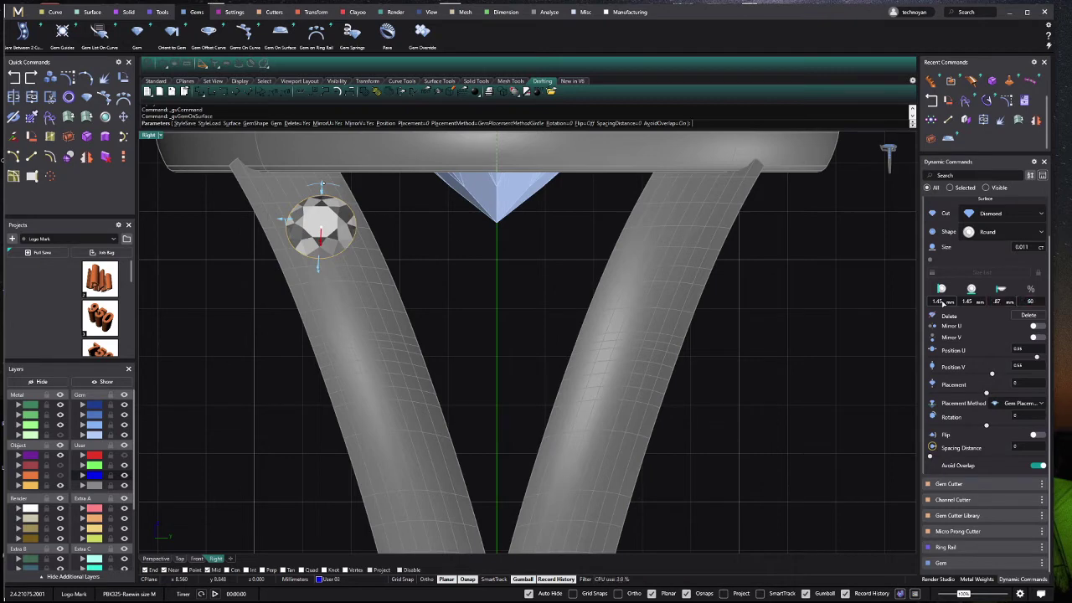
left_click_drag(322, 233, 306, 220)
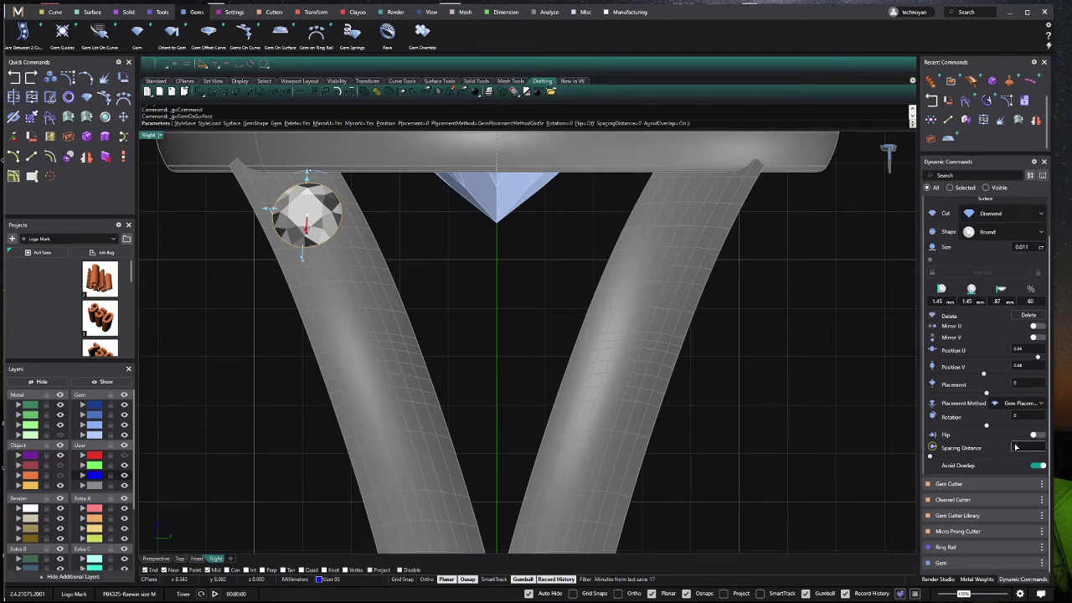
Step: Set a 0.2 spacing distance between gems and place a second gem below the first
type(".2")
key("Return")
left_click(340, 283)
Step: Place the third and fourth gems down the shank, then a slightly larger gem after them
left_click(317, 272)
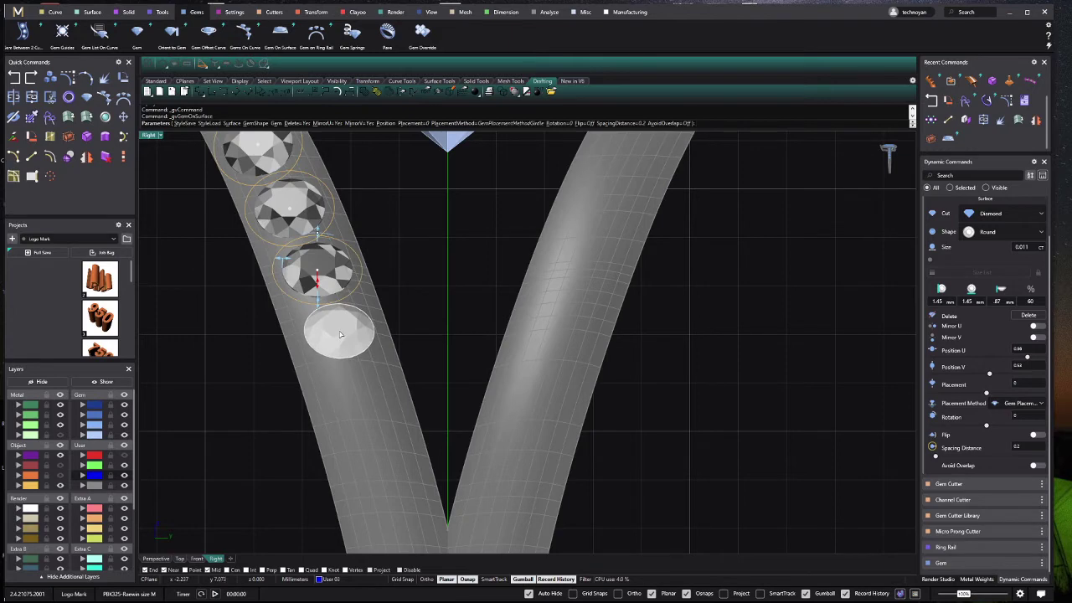
left_click(339, 334)
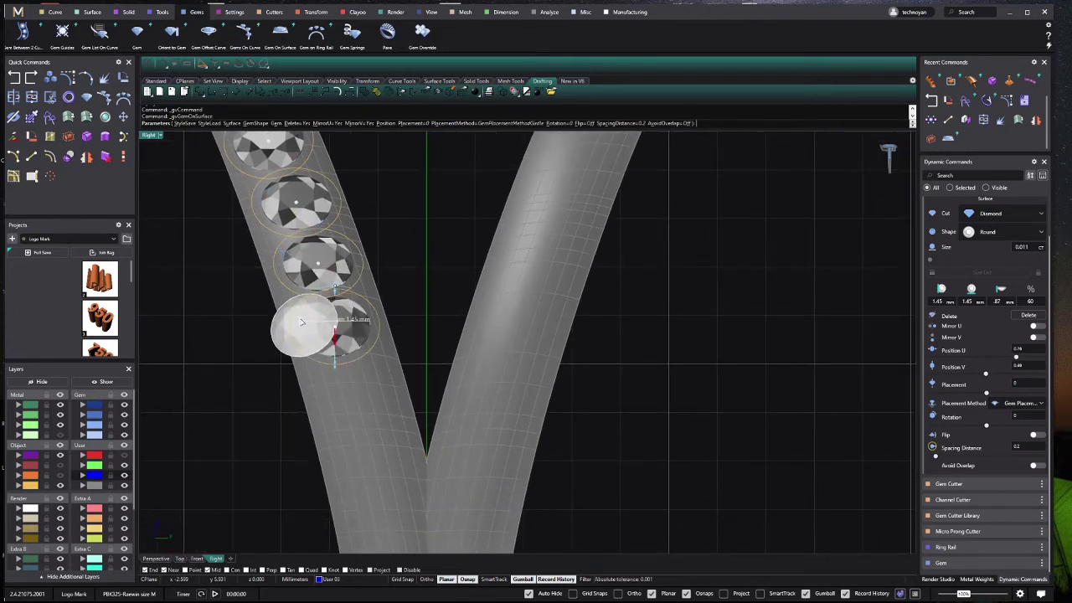
scroll(301, 322, "up", 1, "ctrl")
scroll(296, 325, "up", 2, "ctrl")
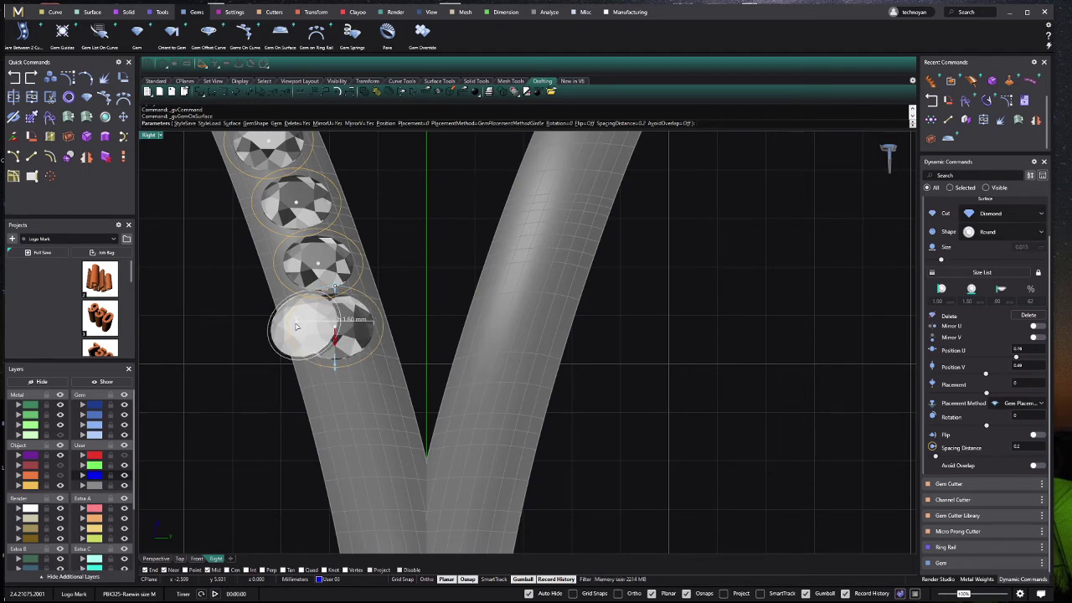
scroll(296, 326, "up", 2, "ctrl")
scroll(293, 329, "up", 1, "ctrl")
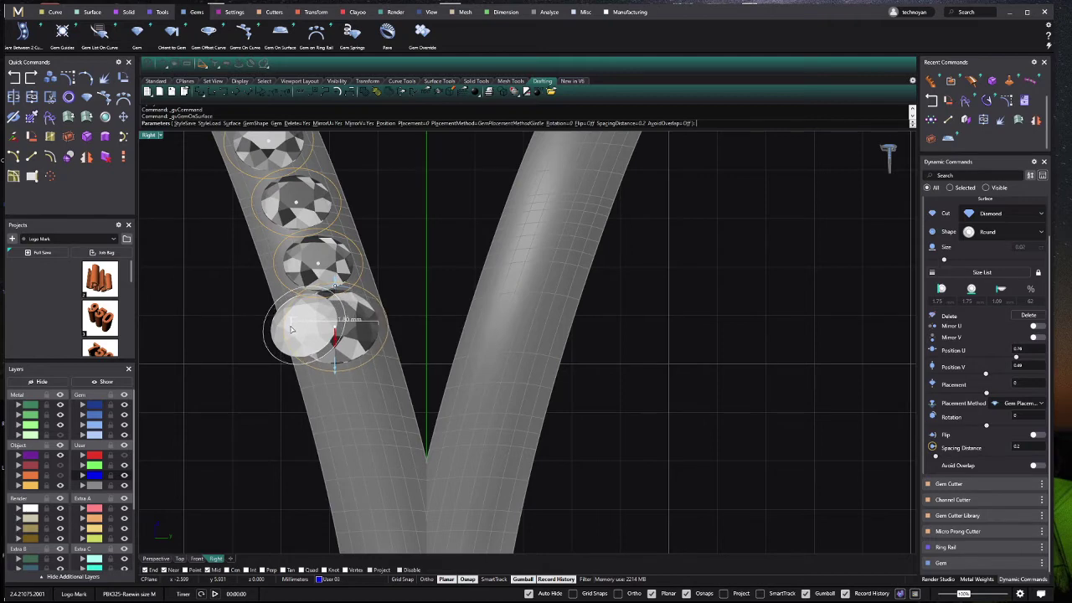
scroll(292, 329, "up", 1, "ctrl")
scroll(293, 333, "down", 2, "ctrl")
scroll(334, 334, "up", 1, "ctrl")
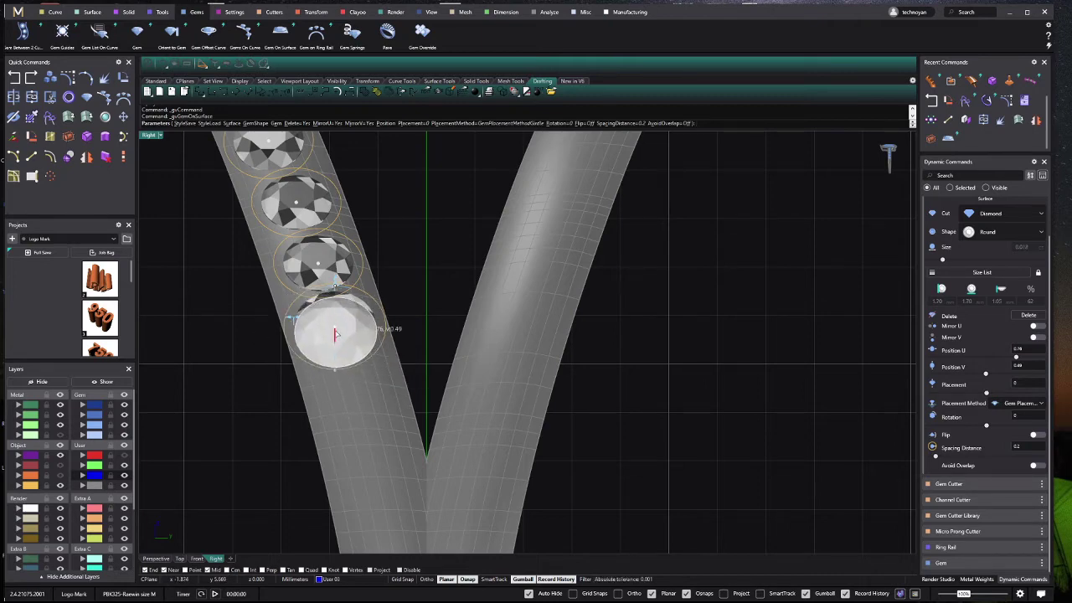
left_click(336, 335)
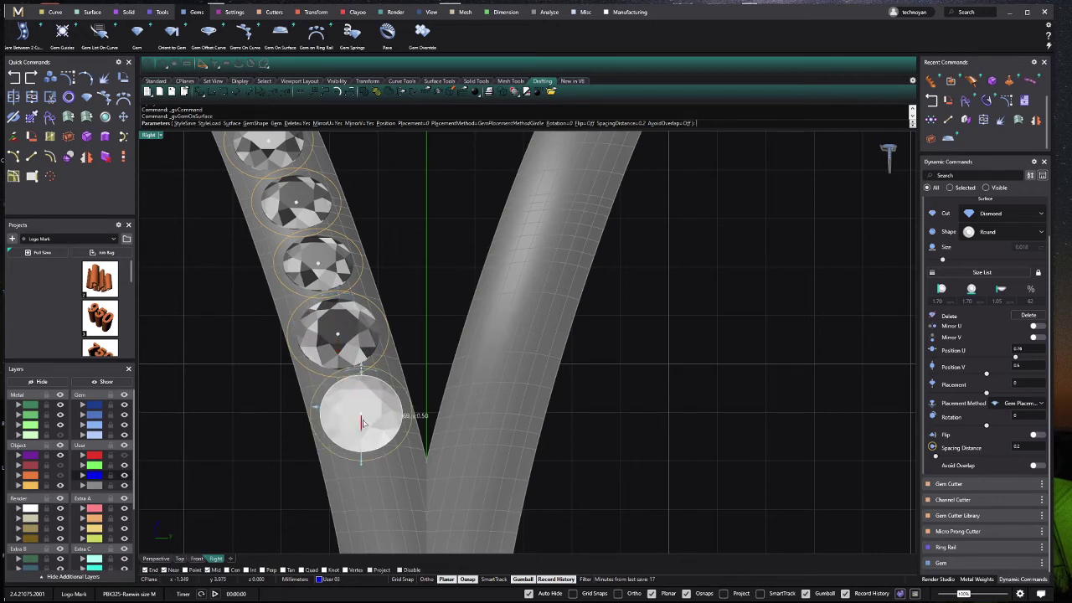
Step: Continue the row with more gems down the lower shank to the split
right_click_drag(362, 418, 364, 311)
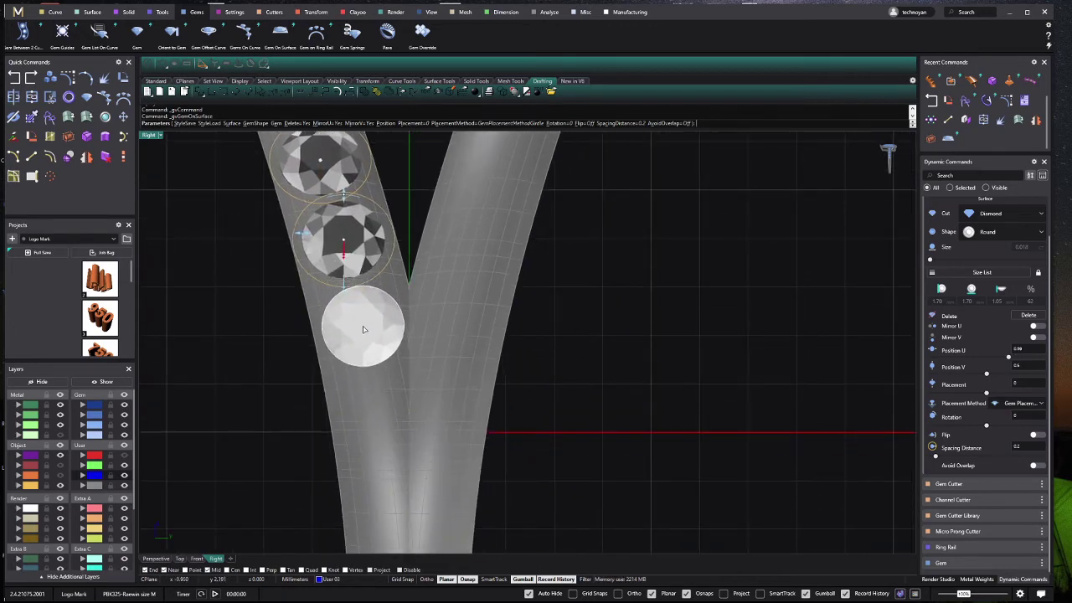
left_click(363, 325)
scroll(366, 435, "down", 2)
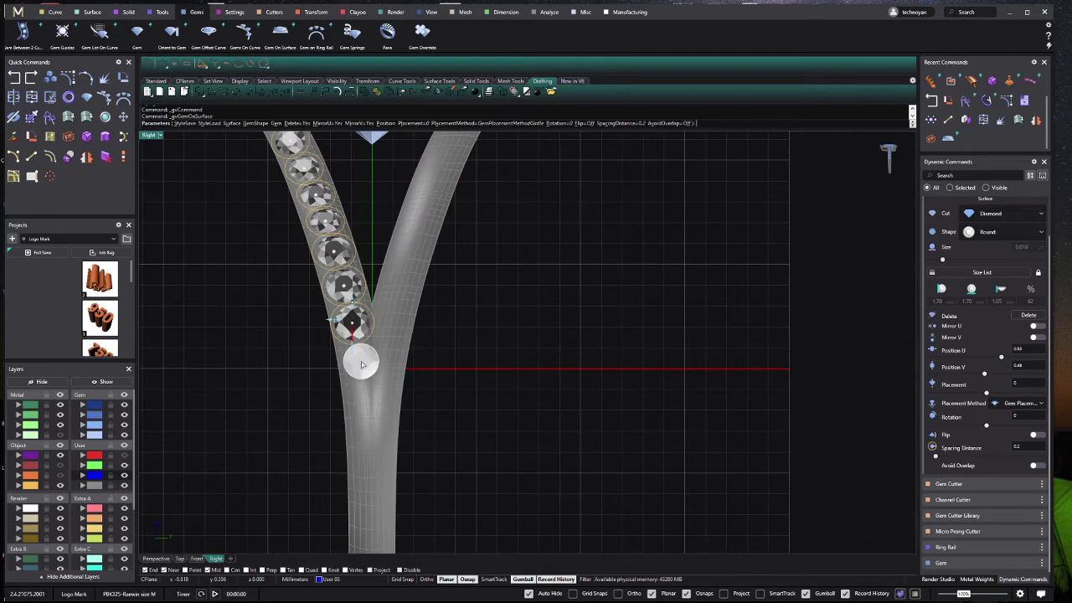
scroll(354, 372, "up", 2)
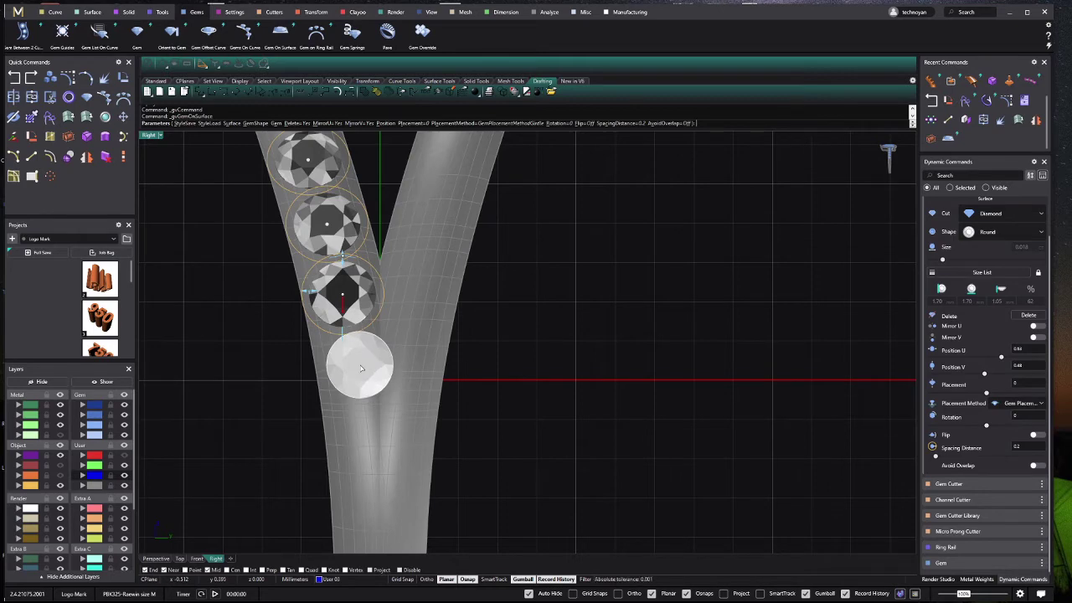
left_click(361, 369)
scroll(361, 368, "down", 3)
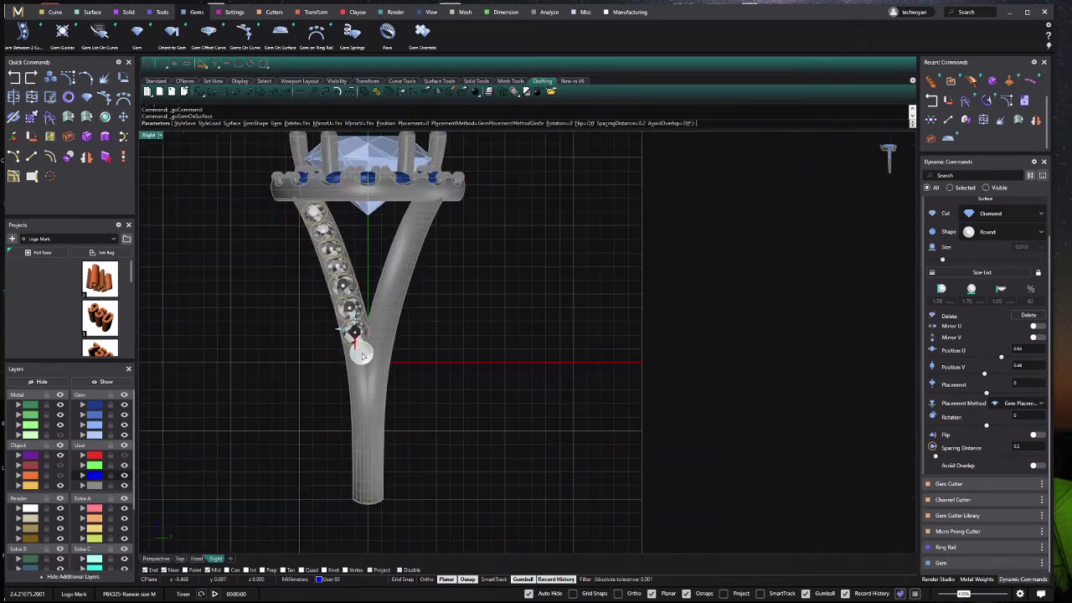
scroll(356, 240, "up", 2)
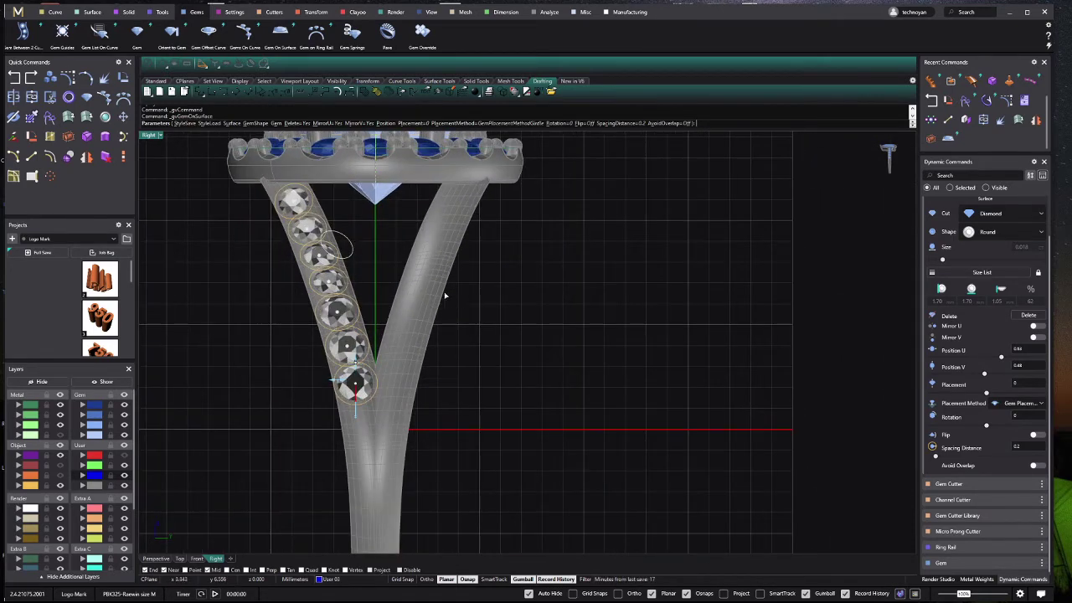
scroll(444, 295, "down", 3)
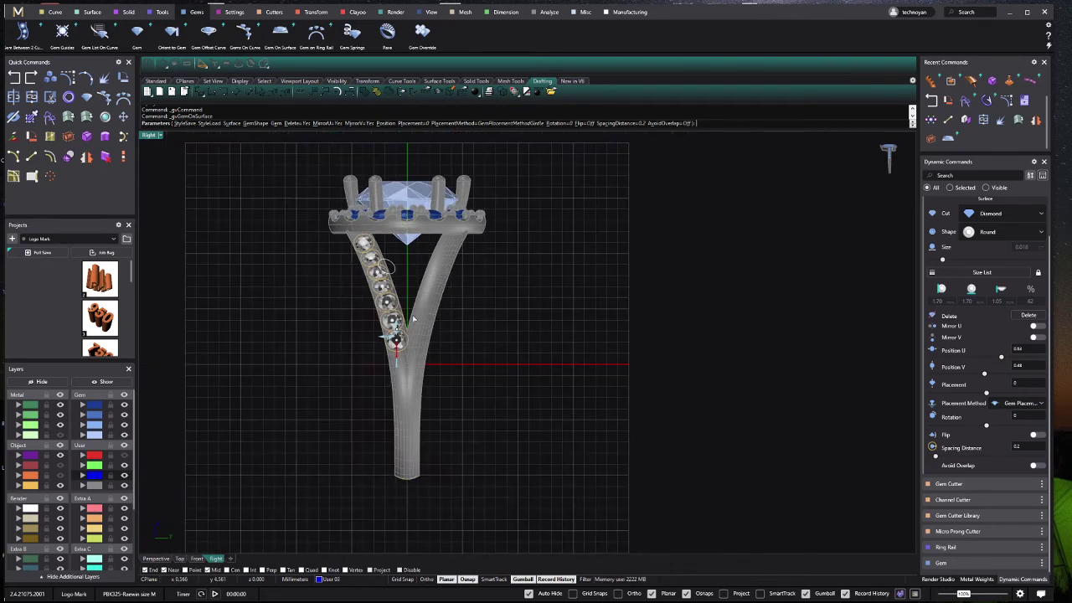
scroll(413, 319, "up", 3)
Step: Add a gem in the top slot of the shank and shift the fourth gem back up the band
scroll(335, 215, "up", 2)
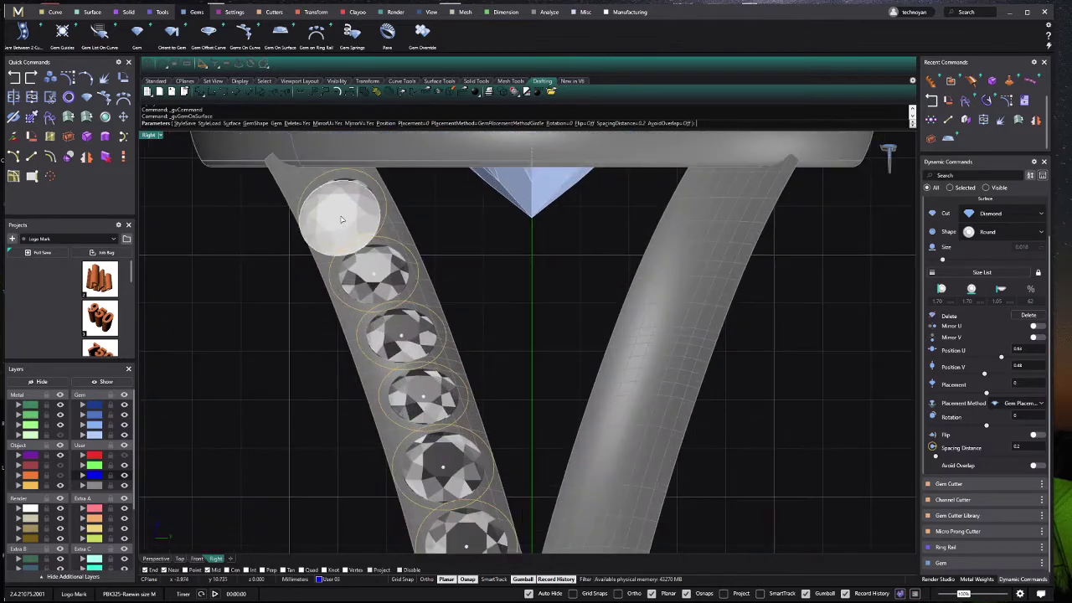
left_click(341, 219)
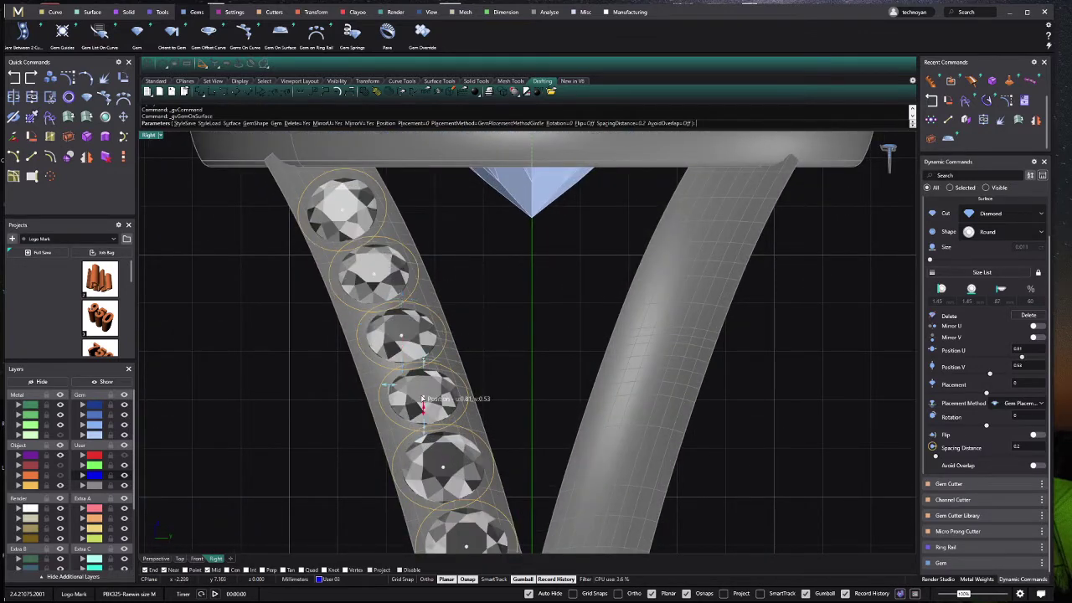
scroll(385, 392, "up", 2, "ctrl")
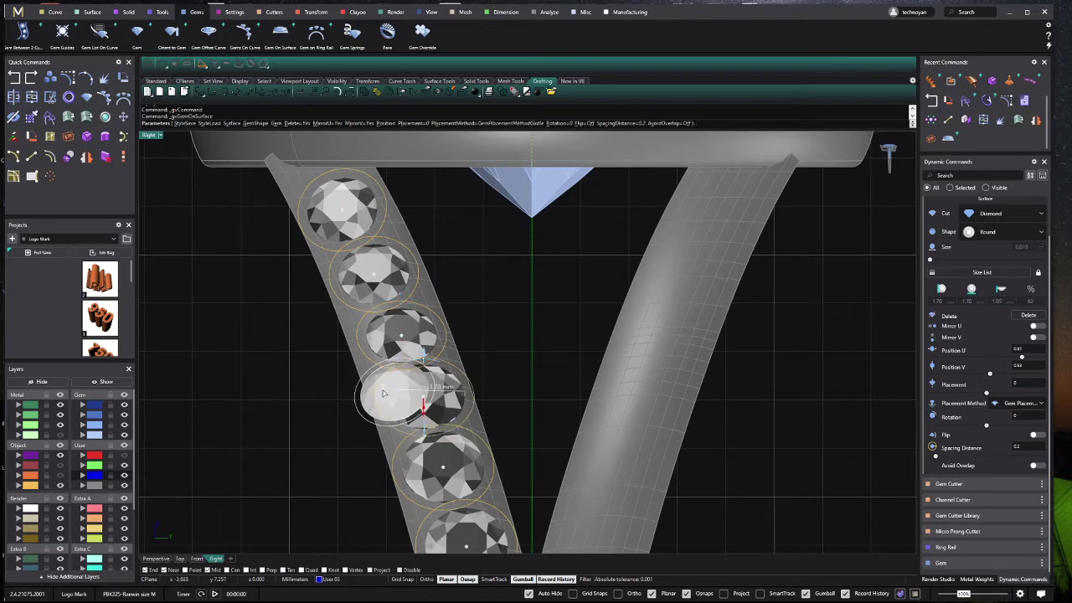
scroll(423, 400, "up", 1)
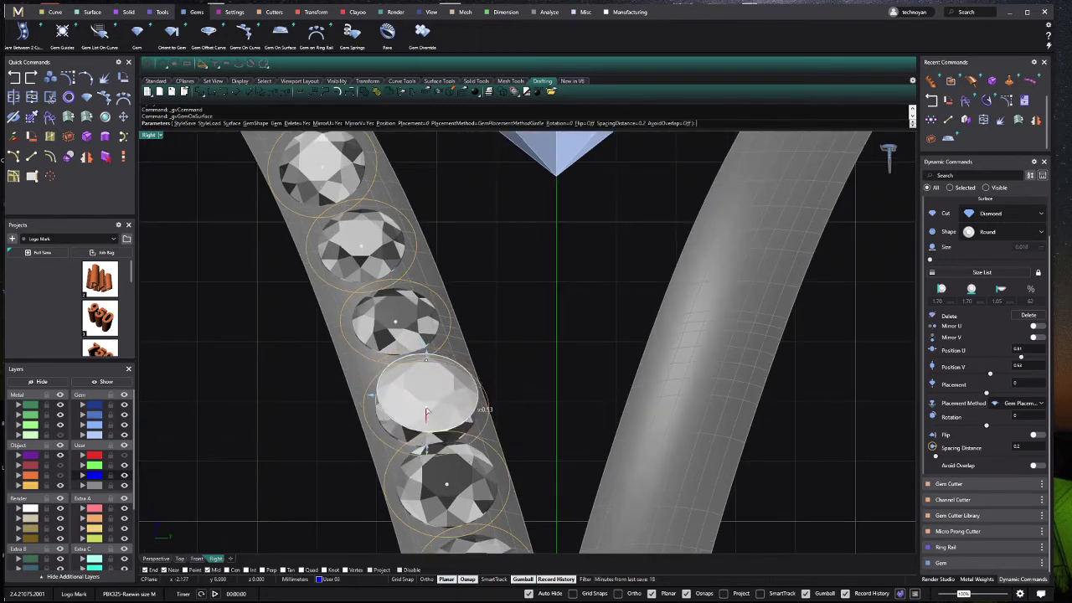
left_click_drag(423, 400, 428, 412)
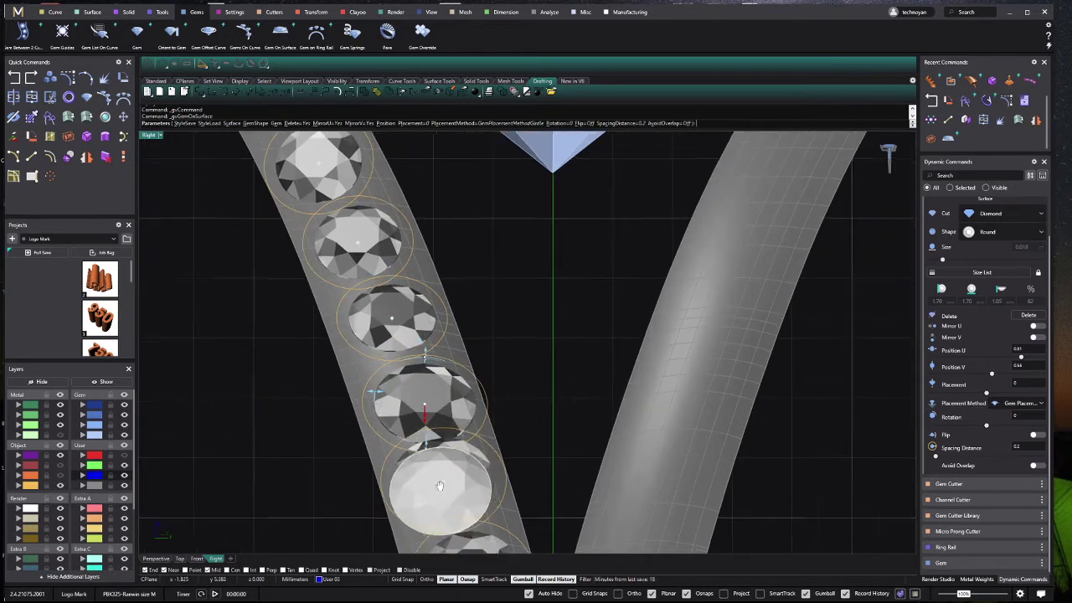
left_click_drag(428, 412, 378, 267)
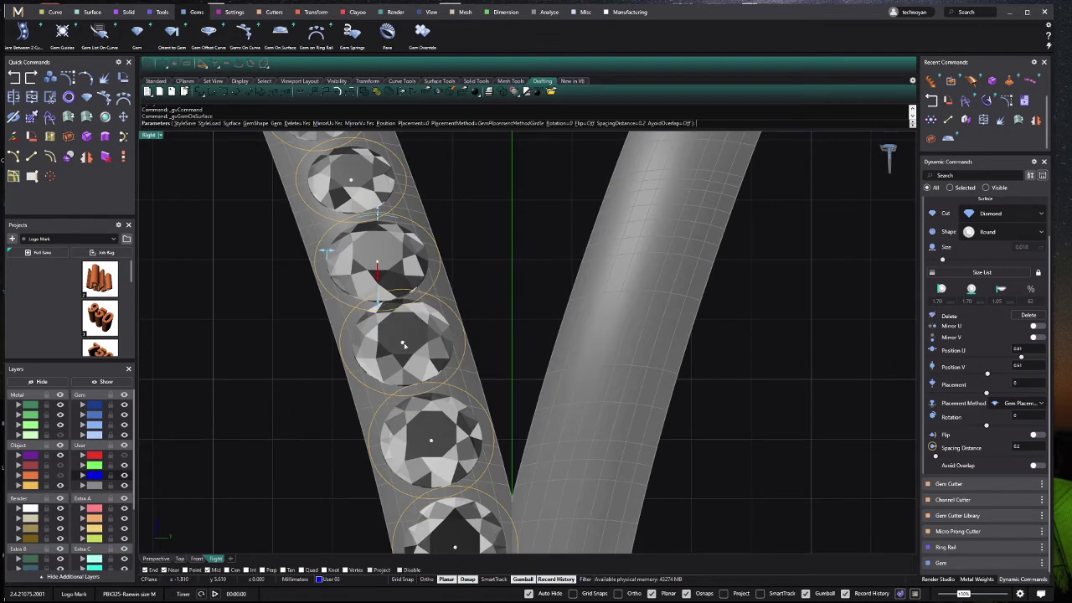
Step: Reposition gems along the shank so the lowest stones sit closer toward the split
mouse_move(403, 344)
left_mouse_down()
mouse_move(354, 336)
mouse_move(371, 419)
mouse_move(403, 344)
left_mouse_up()
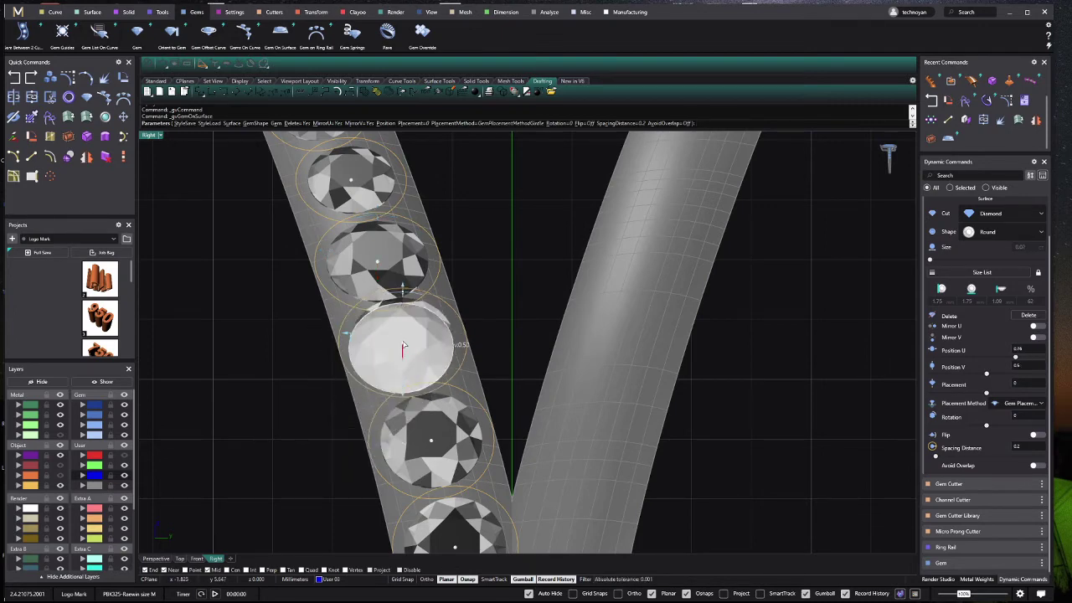
scroll(402, 344, "up", 5)
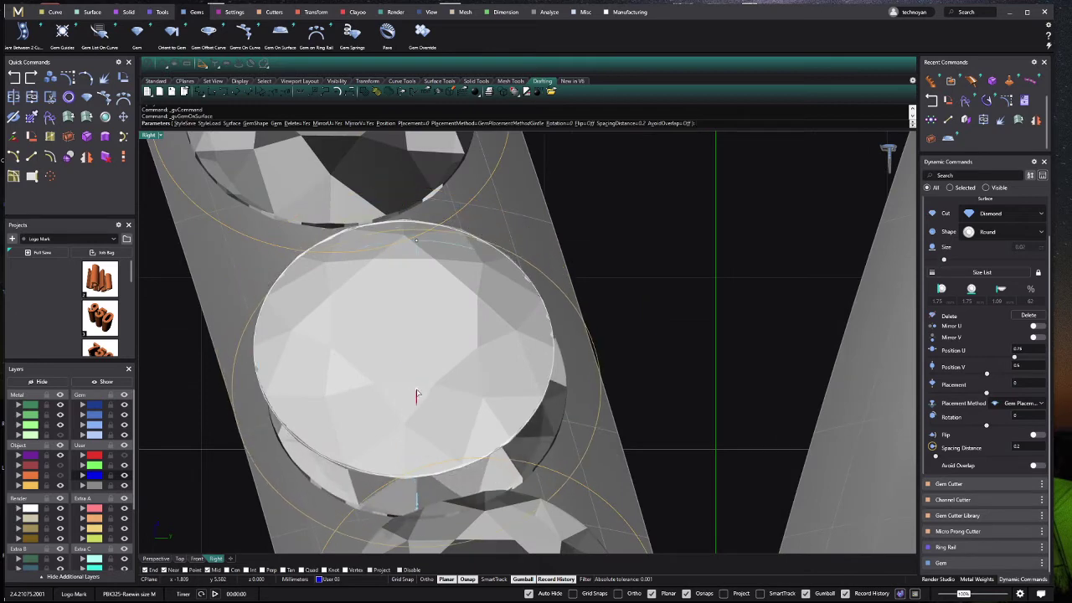
scroll(383, 265, "down", 5)
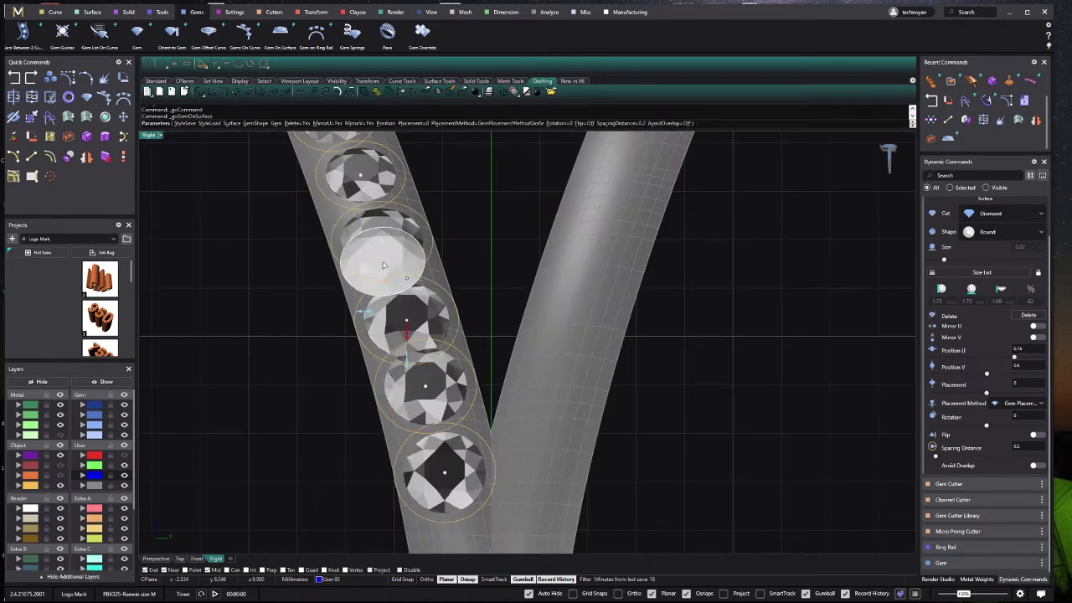
mouse_move(383, 265)
left_mouse_down()
mouse_move(472, 468)
mouse_move(409, 324)
mouse_move(410, 341)
mouse_move(389, 251)
left_mouse_up()
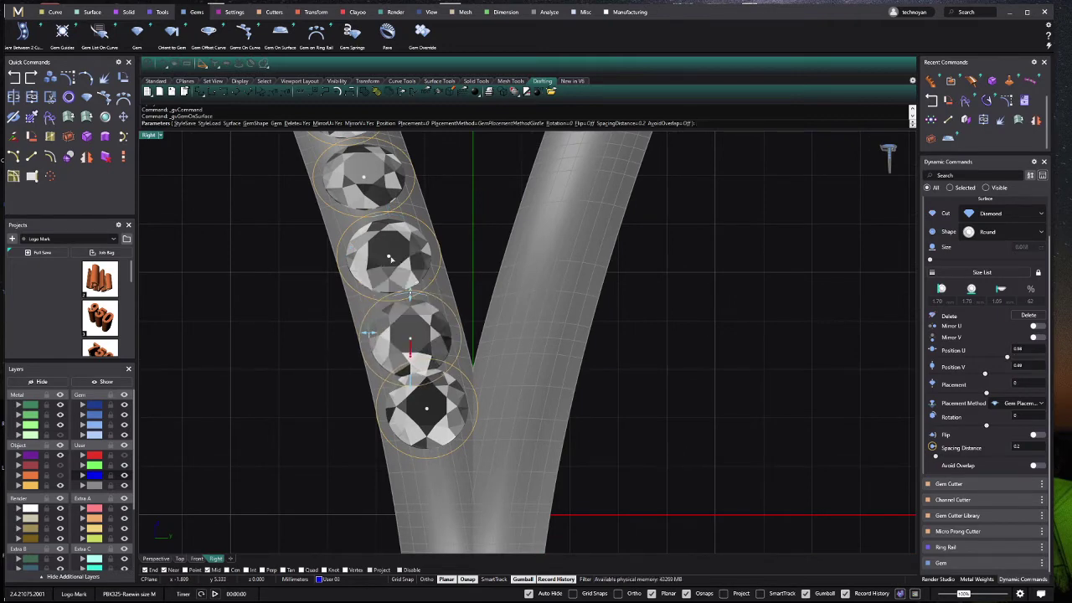
scroll(389, 251, "up", 2)
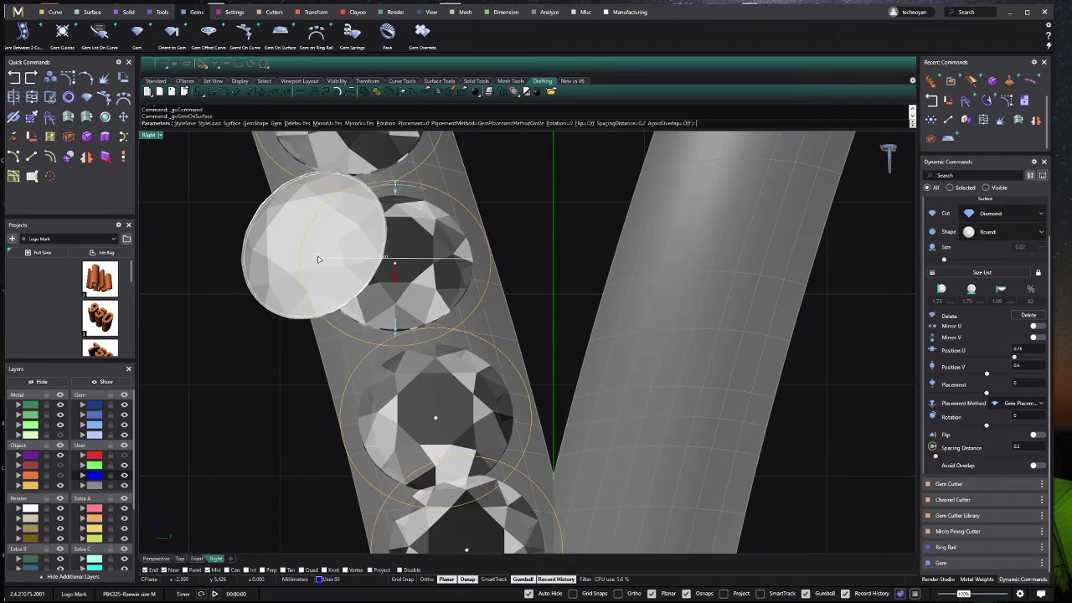
mouse_move(318, 238)
left_mouse_down()
mouse_move(430, 304)
mouse_move(389, 260)
mouse_move(435, 421)
mouse_move(432, 408)
left_mouse_up()
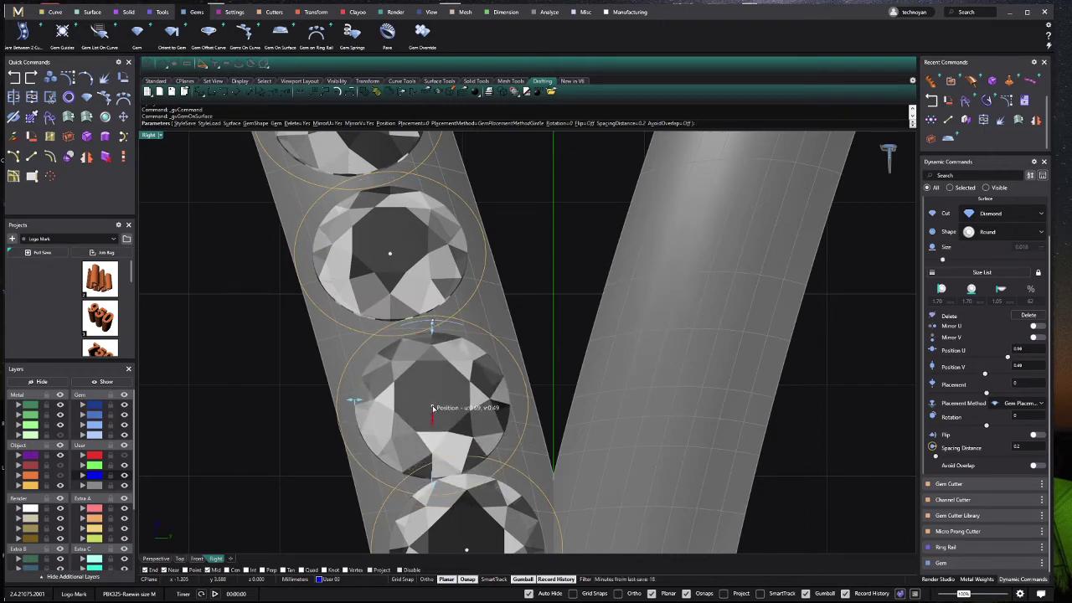
scroll(432, 408, "down", 3)
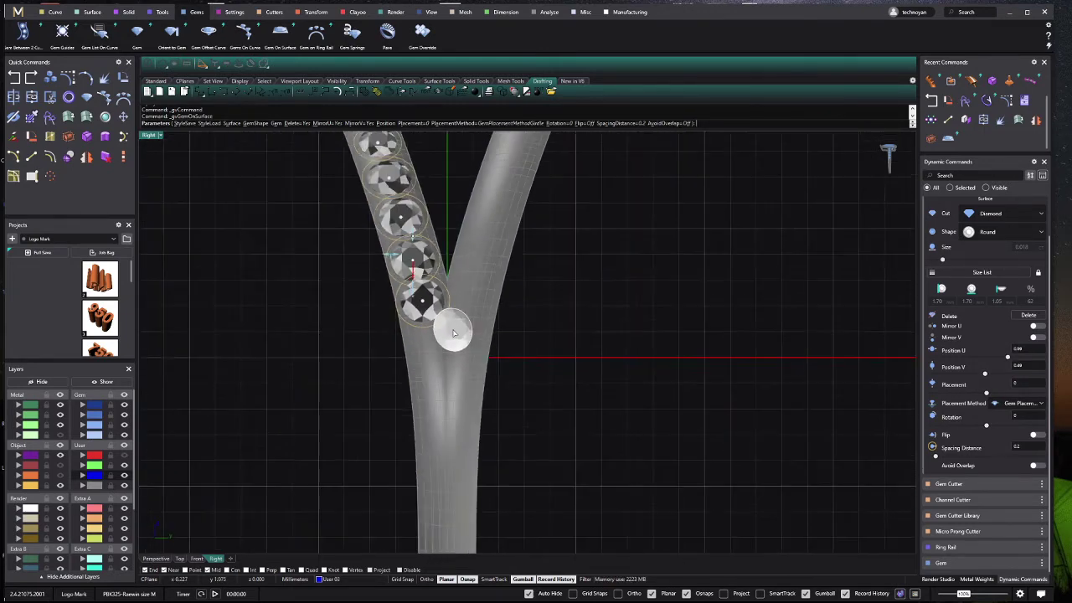
Step: Move the gems near the split into their slots along the shank
mouse_move(432, 407)
left_mouse_down()
mouse_move(409, 292)
mouse_move(382, 260)
mouse_move(330, 264)
mouse_move(383, 252)
left_mouse_up()
scroll(385, 267, "up", 2)
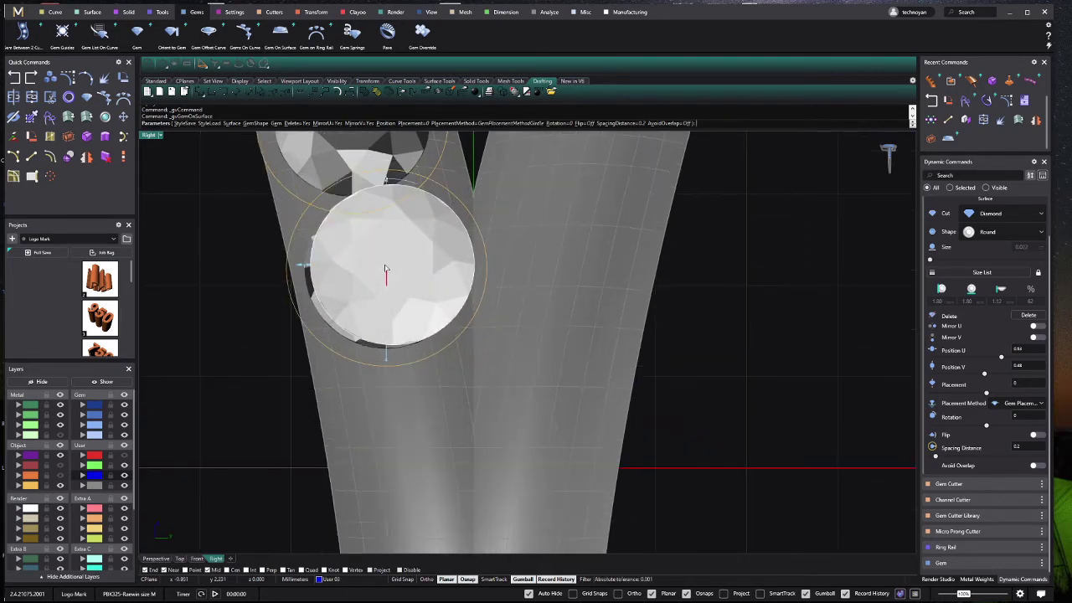
mouse_move(387, 288)
left_mouse_down()
mouse_move(395, 296)
mouse_move(409, 242)
left_mouse_up()
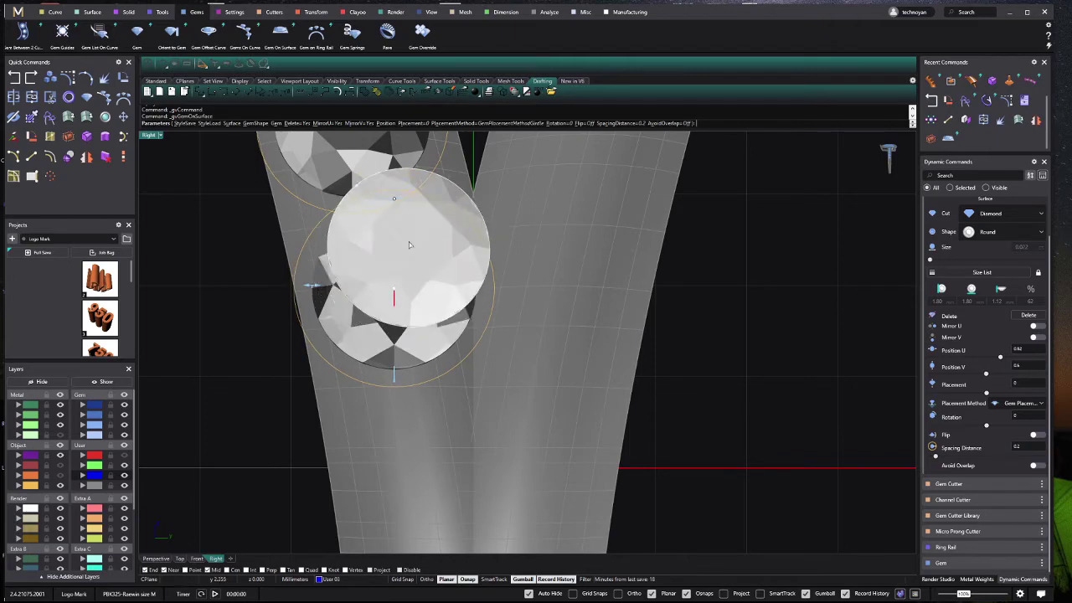
scroll(508, 395, "down", 3)
scroll(497, 419, "down", 2)
scroll(505, 423, "up", 4)
left_click_drag(443, 279, 386, 289)
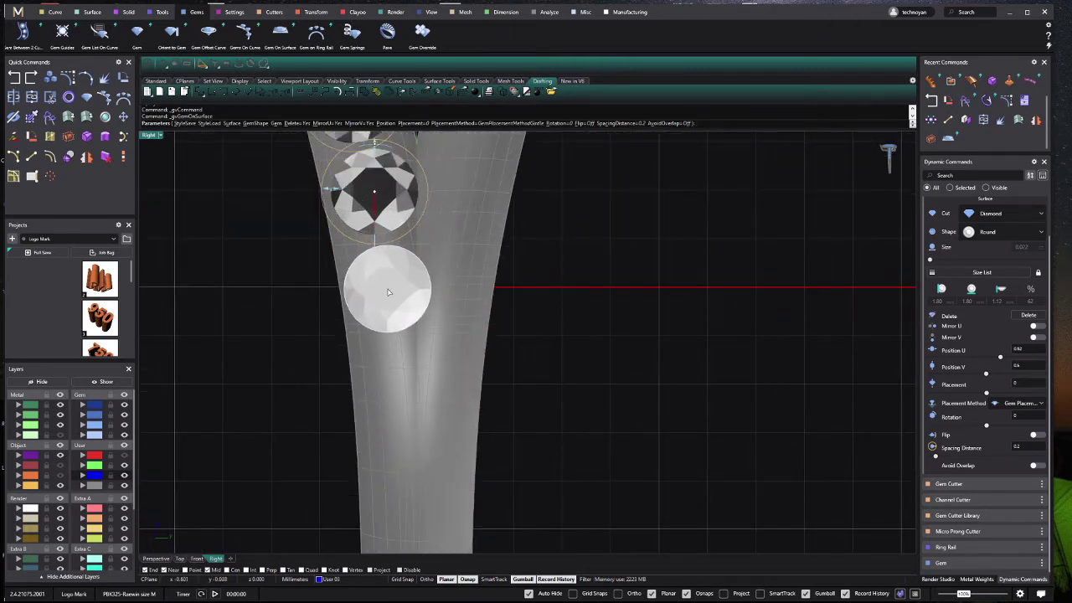
left_click_drag(386, 291, 387, 318)
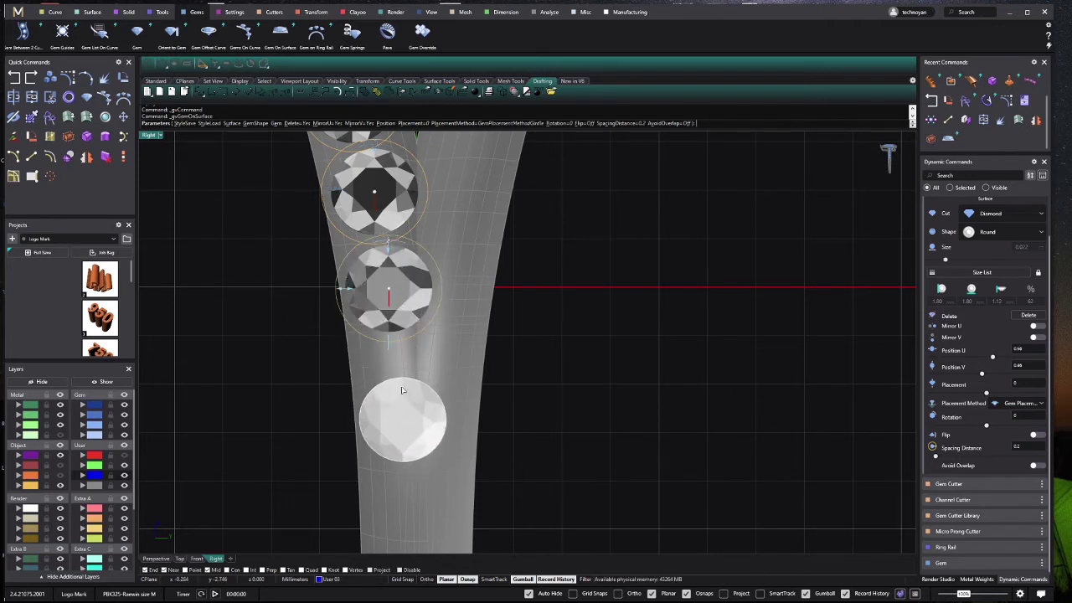
right_click_drag(402, 424, 401, 366)
Step: Place more round diamonds past the fork down to the lower end of the shank
left_click_drag(401, 366, 412, 328)
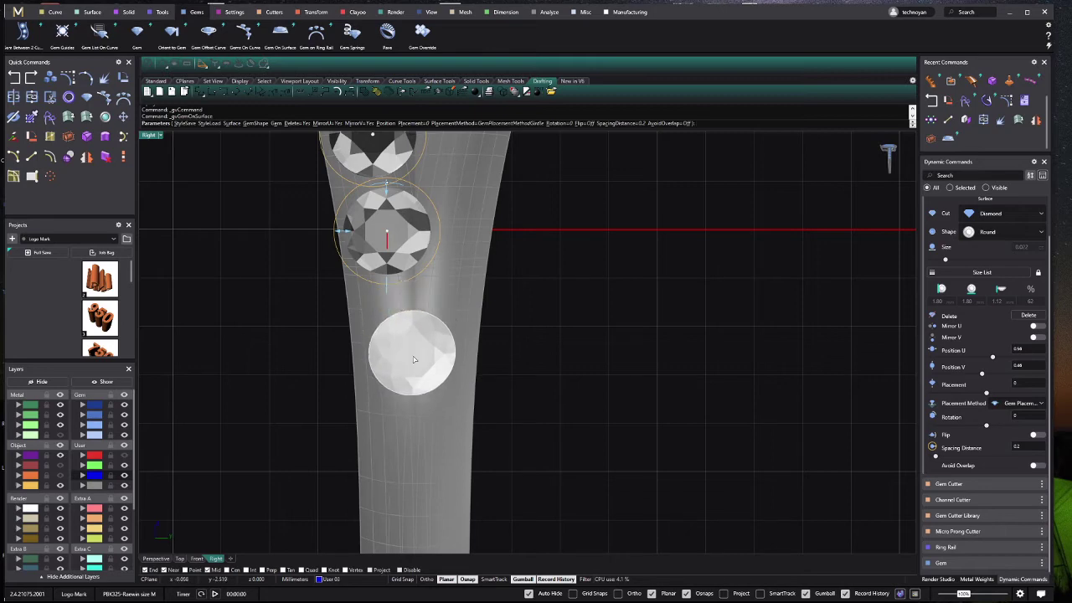
scroll(505, 411, "down", 3)
scroll(406, 300, "up", 3)
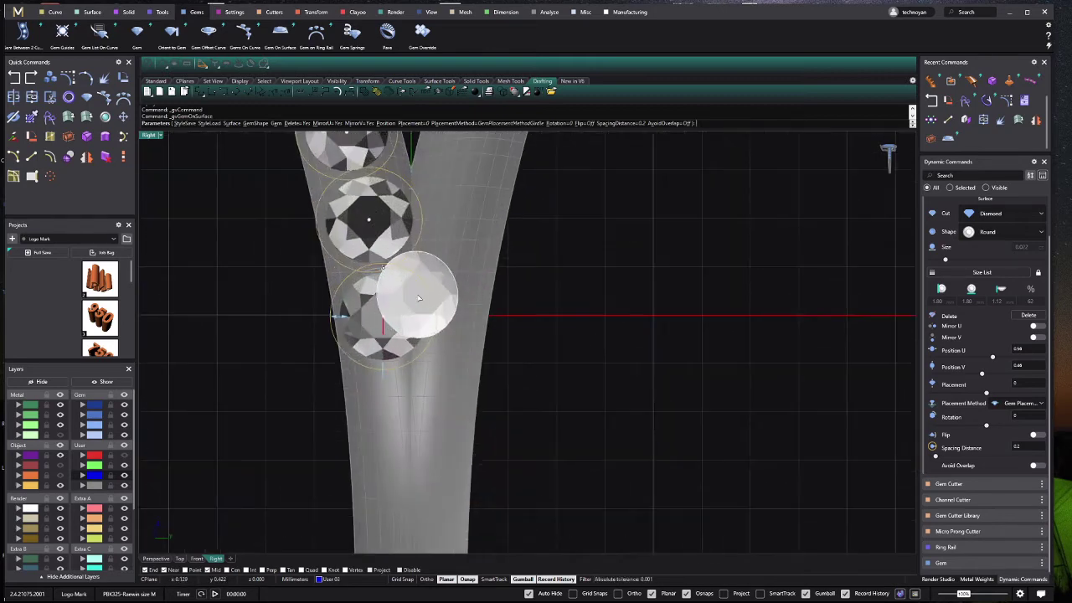
mouse_move(384, 323)
left_mouse_down()
mouse_move(408, 342)
mouse_move(404, 317)
left_mouse_up()
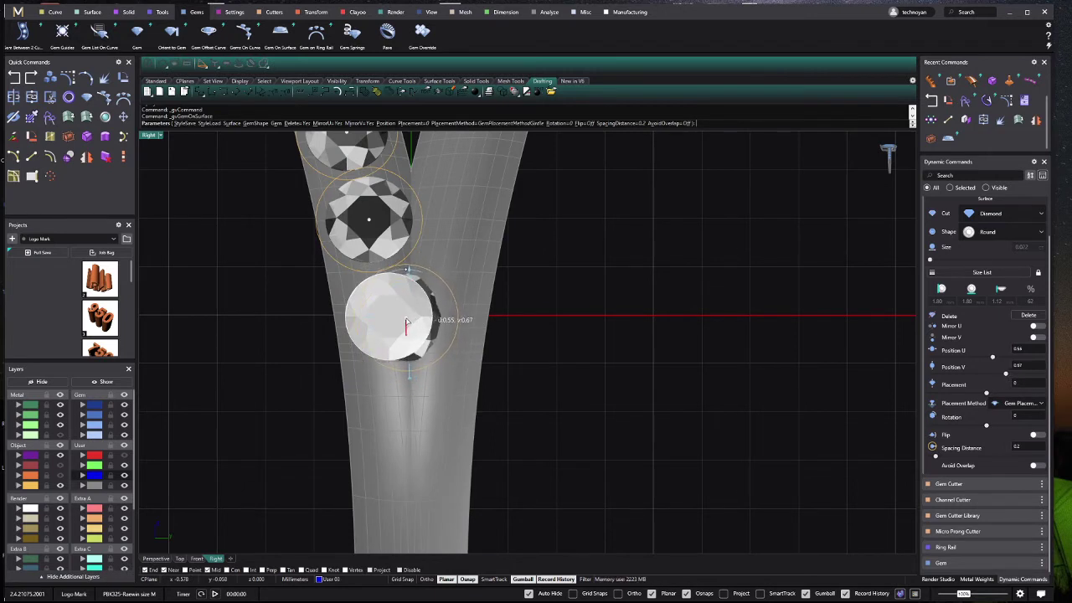
left_click(402, 319)
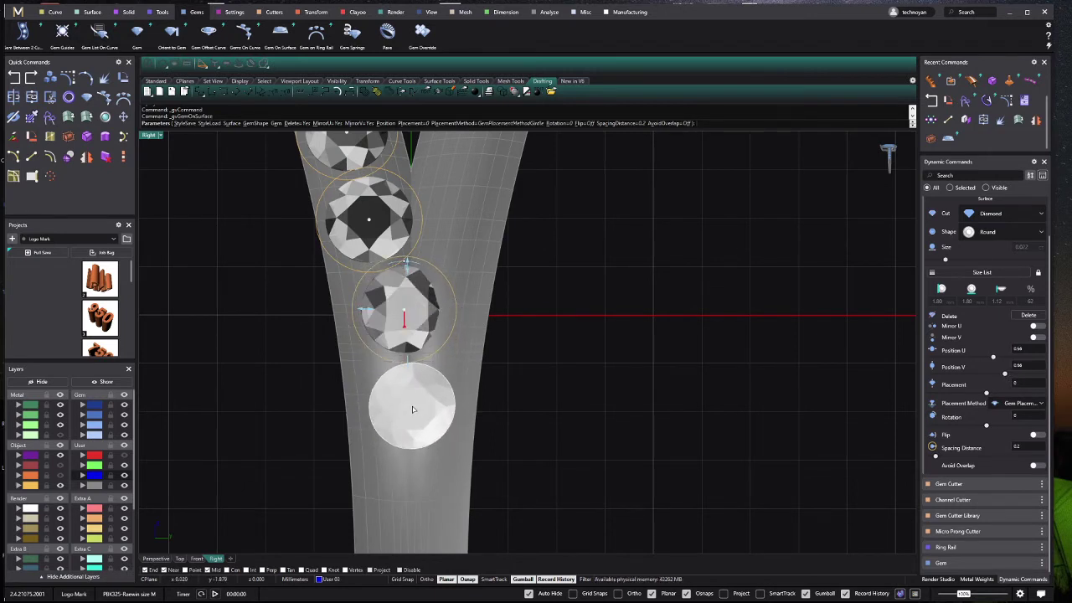
left_click(409, 420)
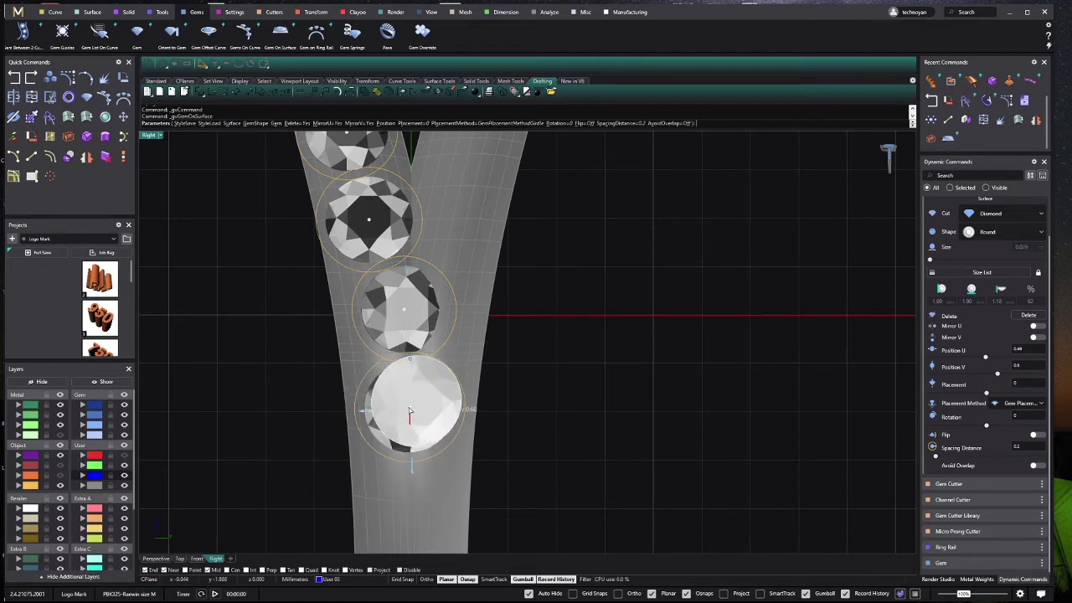
left_click(411, 416)
right_click_drag(403, 509, 401, 409)
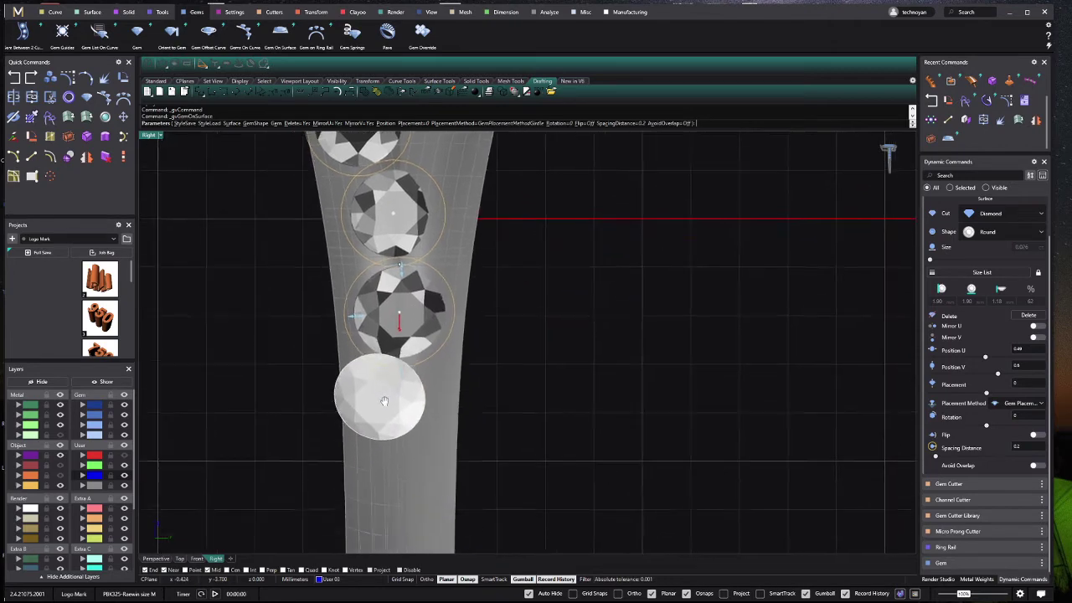
left_click(401, 410)
scroll(465, 456, "down", 5)
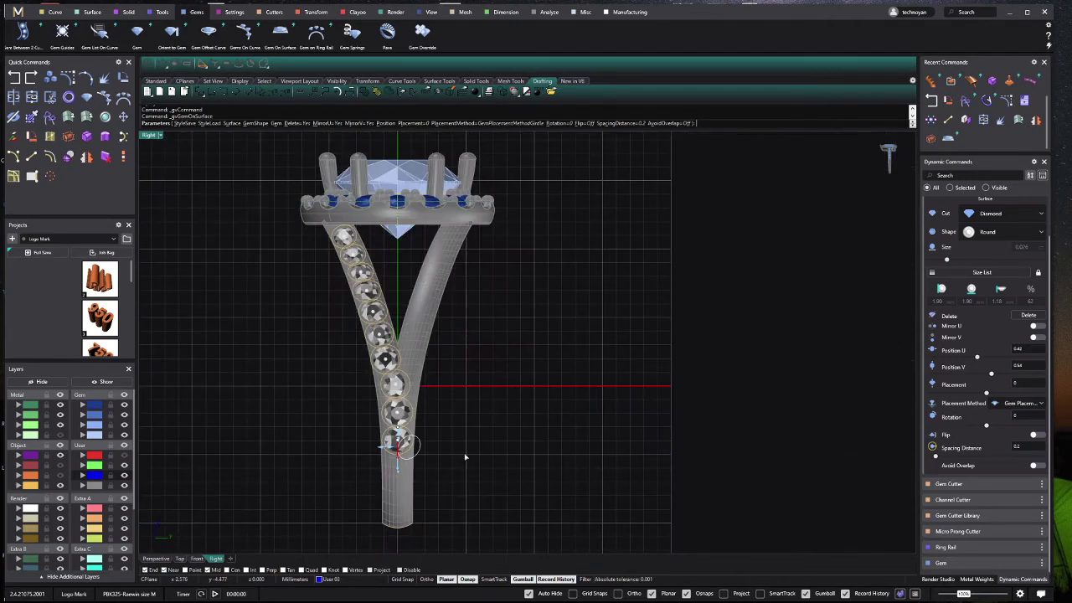
right_click_drag(500, 411, 484, 389)
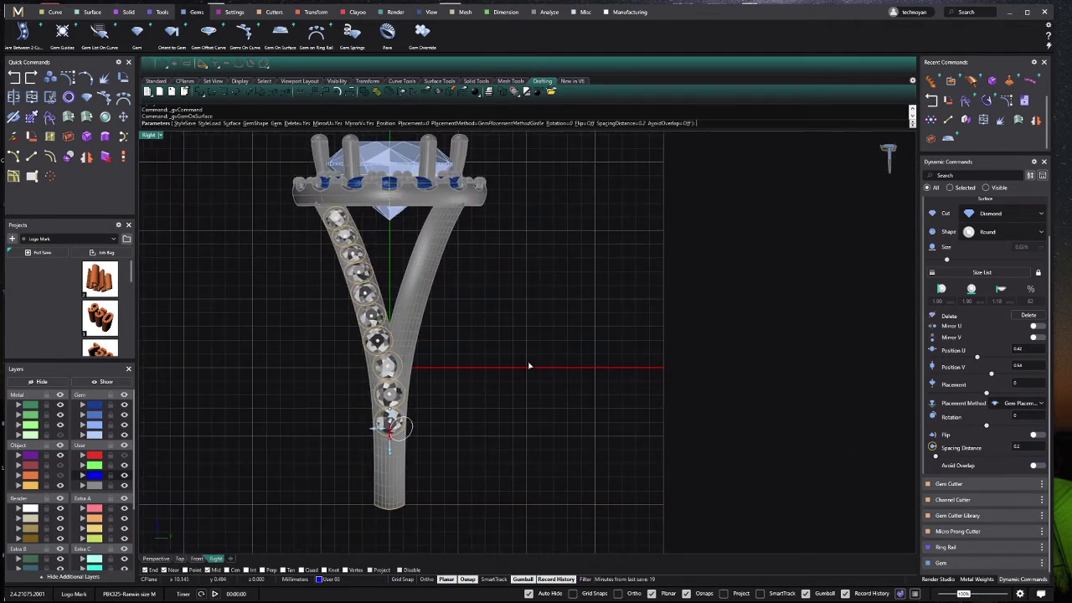
Step: End gem placement and select the placed shank gems as a group
right_click(512, 406)
scroll(381, 369, "up", 3)
left_click(375, 366)
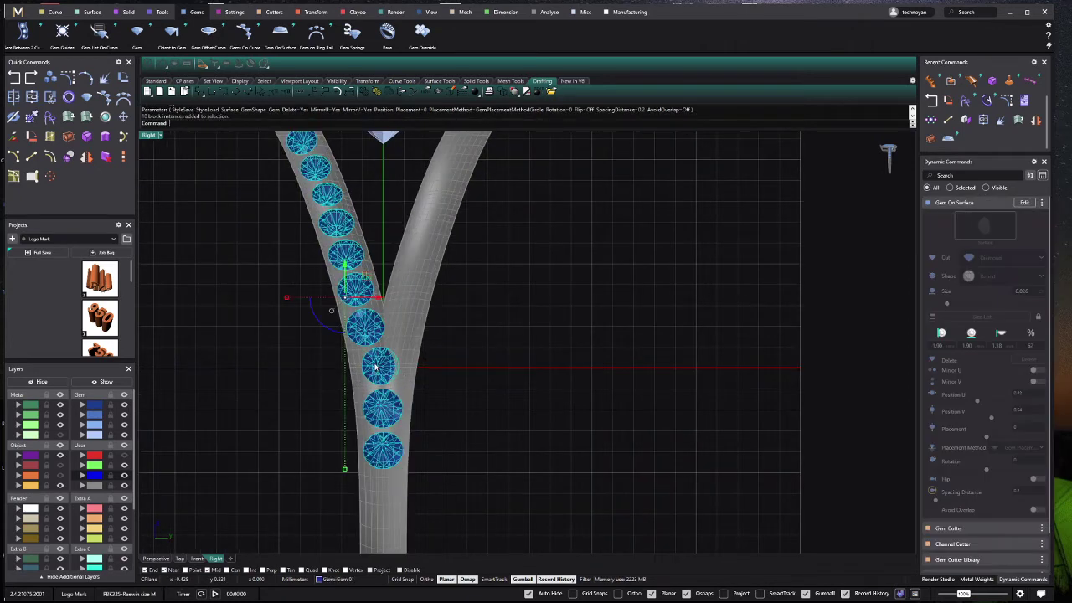
left_click(430, 354)
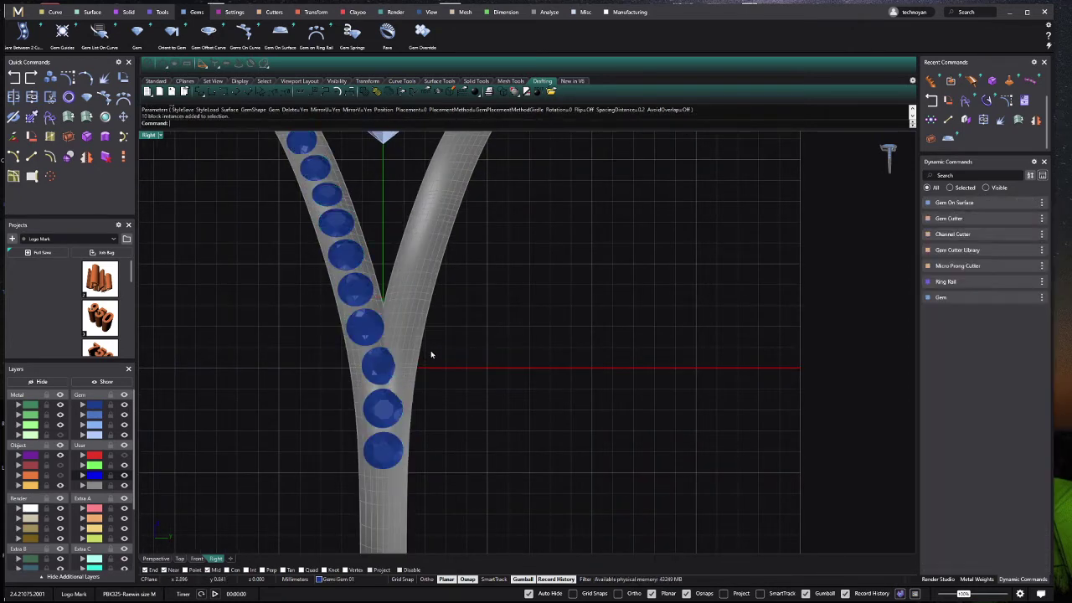
left_click(387, 365)
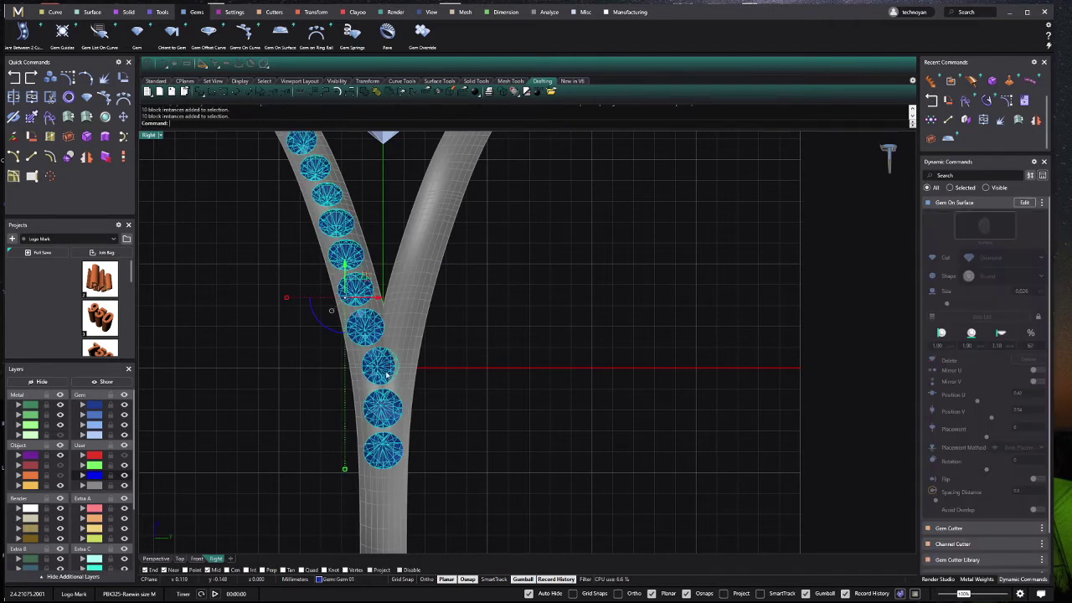
key("Escape")
left_click(381, 365)
left_click(558, 369)
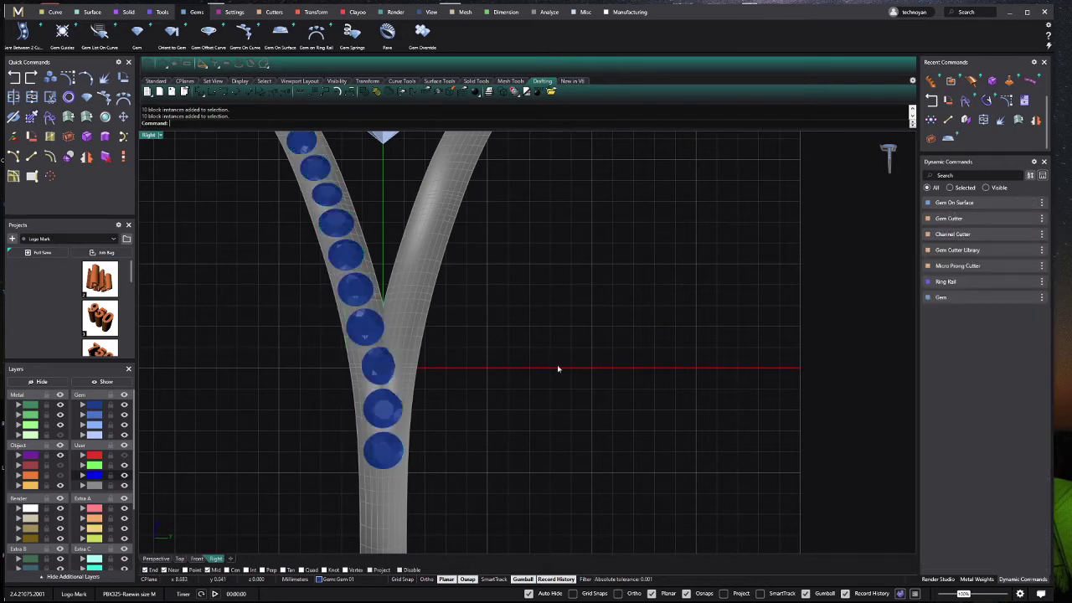
left_click(375, 332)
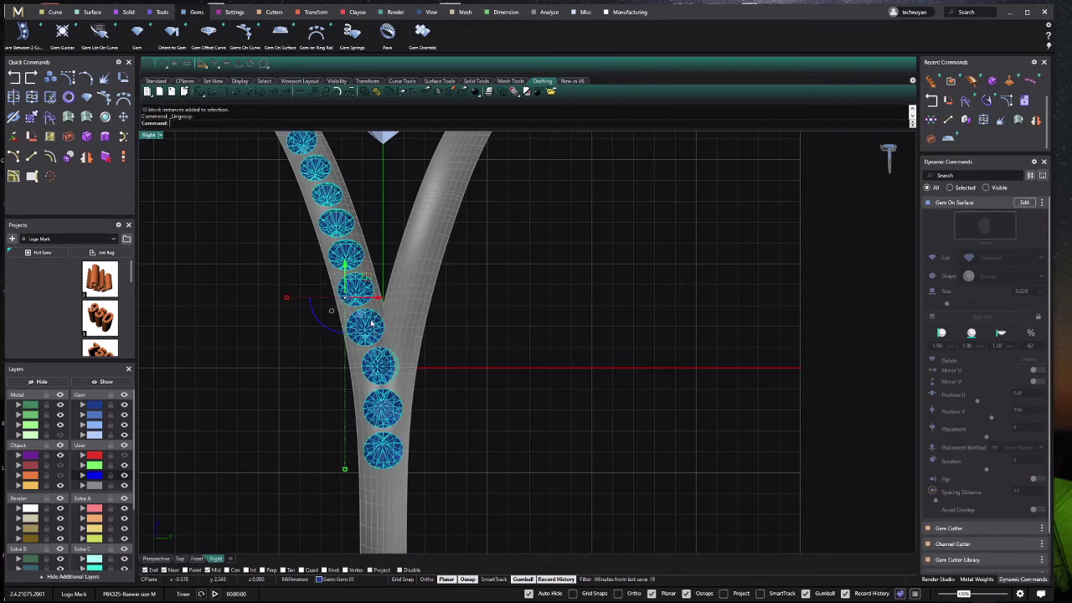
Step: Edit the placement with gsEdit, moving the gem near the split lower along the shank
double_click(371, 323)
scroll(372, 329, "up", 5)
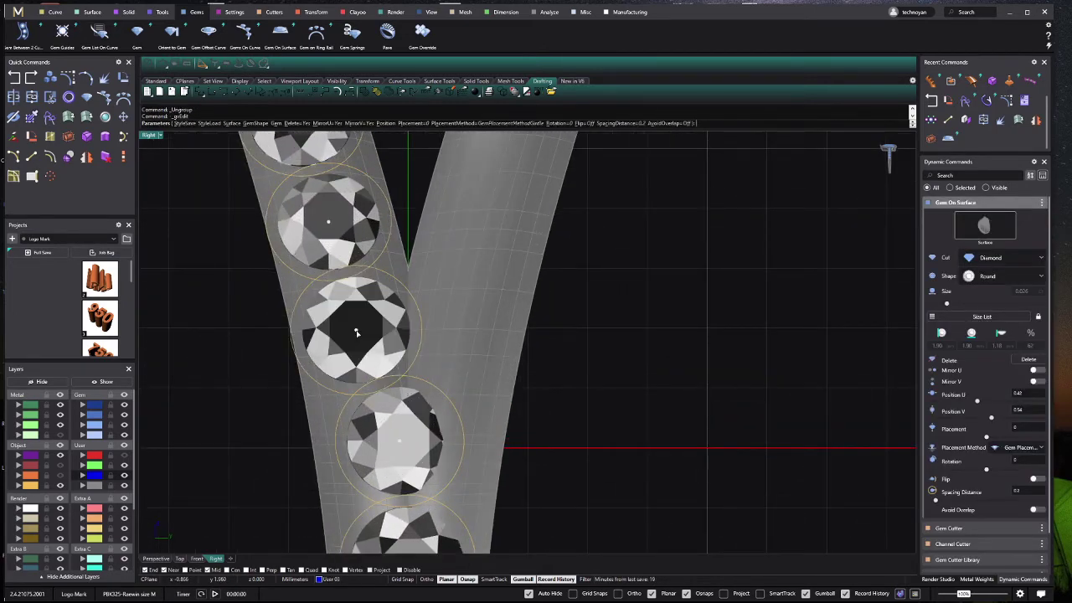
scroll(356, 332, "up", 2)
mouse_move(356, 333)
left_mouse_down()
mouse_move(279, 335)
mouse_move(362, 324)
mouse_move(347, 332)
left_mouse_up()
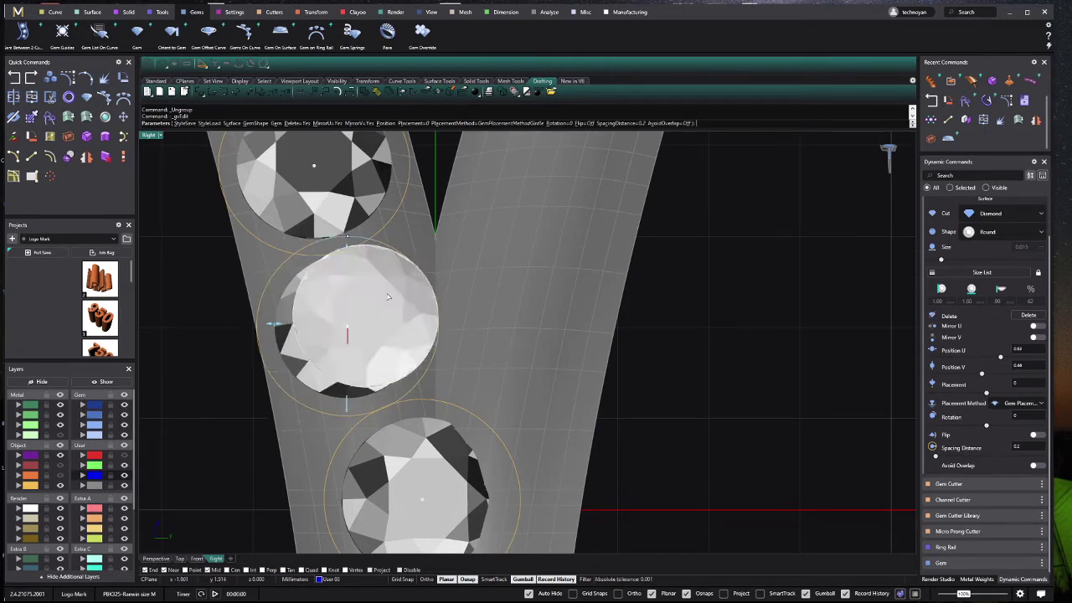
mouse_move(347, 332)
left_mouse_down()
mouse_move(398, 385)
mouse_move(317, 380)
mouse_move(317, 392)
mouse_move(444, 376)
mouse_move(399, 379)
mouse_move(418, 382)
left_mouse_up()
key("Return")
Step: Select just the gem near the shank split and restore the four-viewport layout
scroll(381, 311, "down", 5)
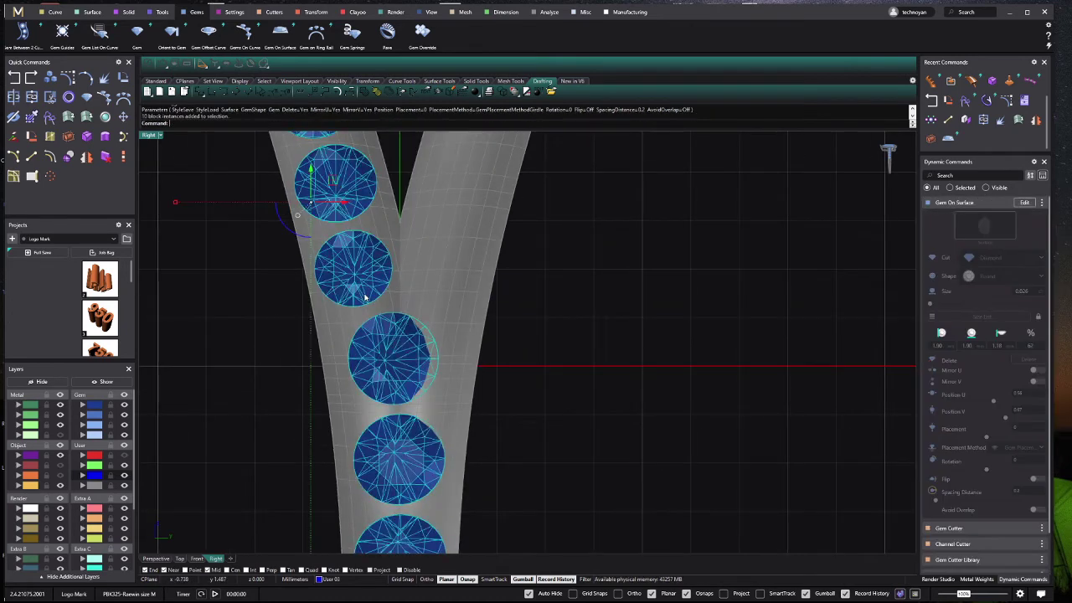
left_click_drag(295, 306, 443, 366)
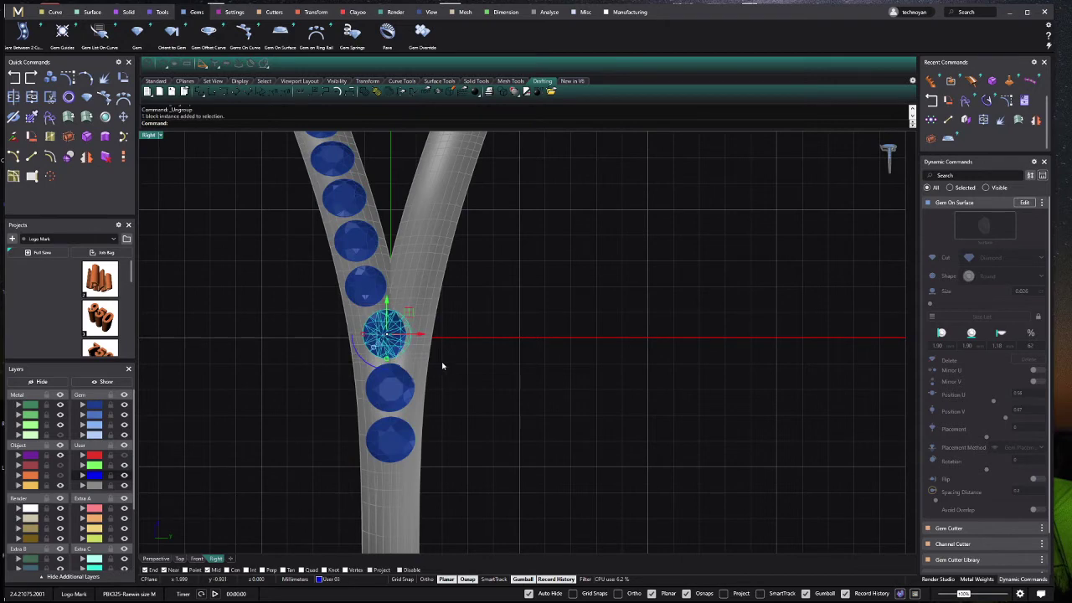
double_click(149, 137)
Step: Move and tilt the gem at the band's edge into place in Top view
scroll(411, 256, "up", 3)
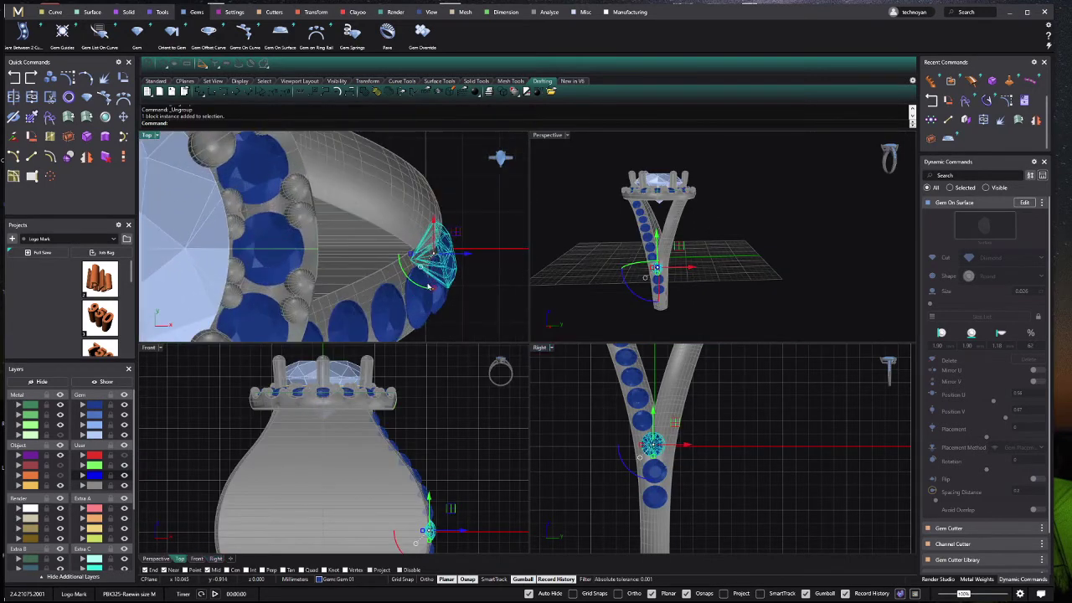
left_click_drag(428, 287, 406, 310)
key("ctrl+z")
scroll(455, 262, "up", 2)
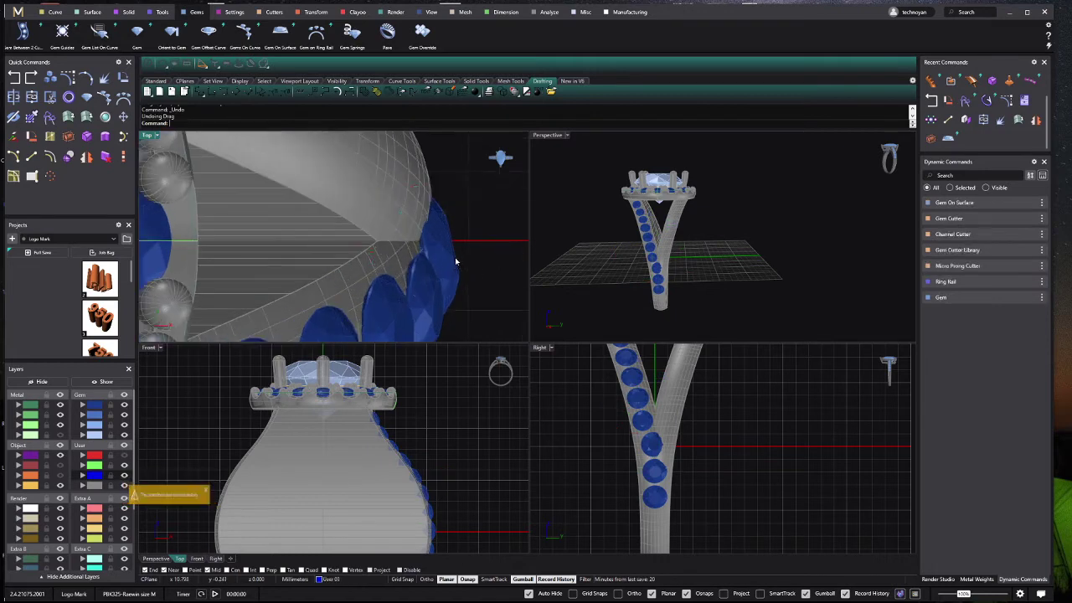
left_click(456, 262)
left_click_drag(403, 286, 459, 280)
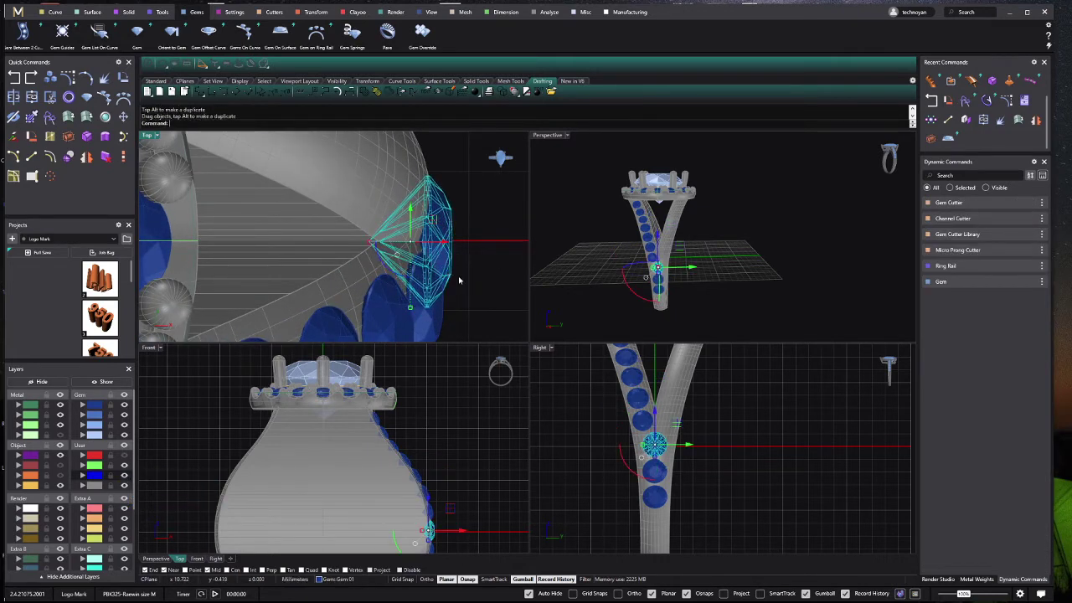
left_click(748, 498)
Step: Window-select all the gems along the band in the Front view
scroll(653, 447, "up", 4)
scroll(399, 475, "down", 3)
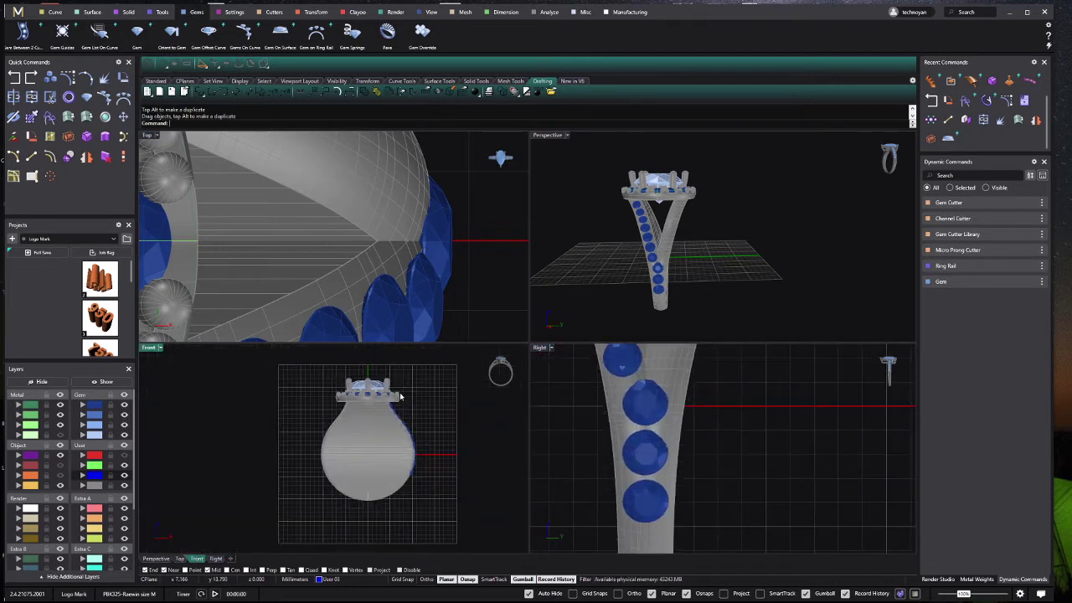
right_click_drag(400, 475, 396, 474)
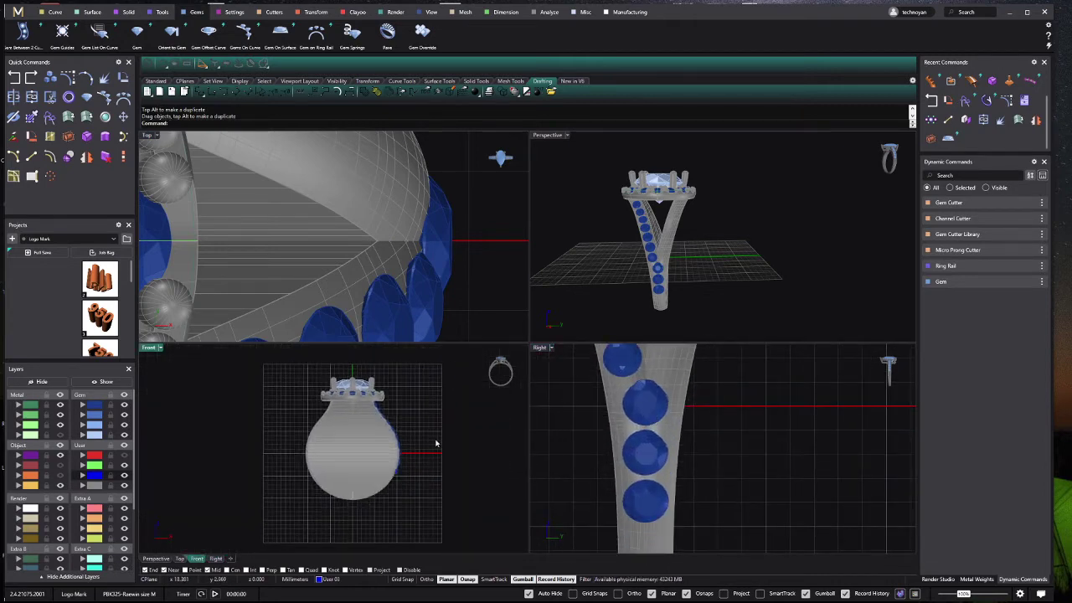
left_click(369, 477)
left_click(422, 432)
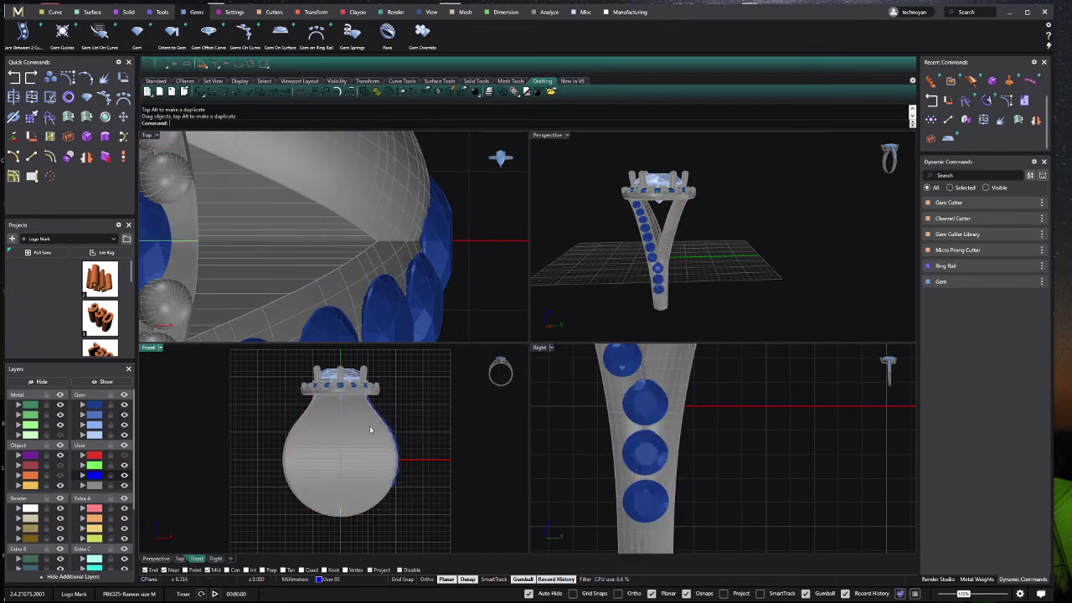
scroll(422, 432, "up", 1)
scroll(358, 314, "down", 4)
scroll(349, 268, "down", 2)
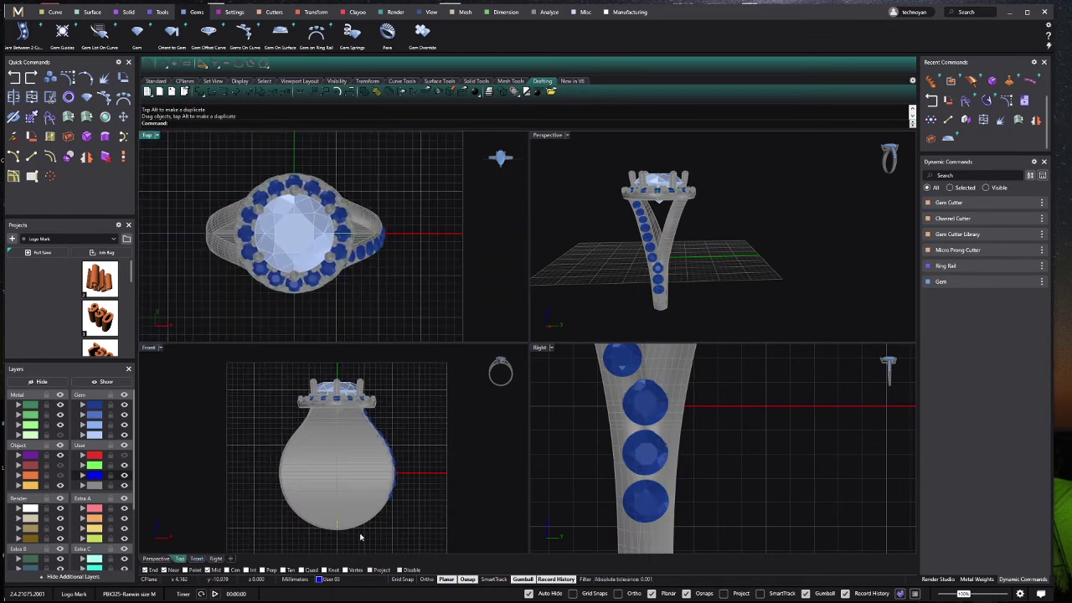
left_click_drag(360, 536, 408, 485)
left_click_drag(423, 414, 422, 419)
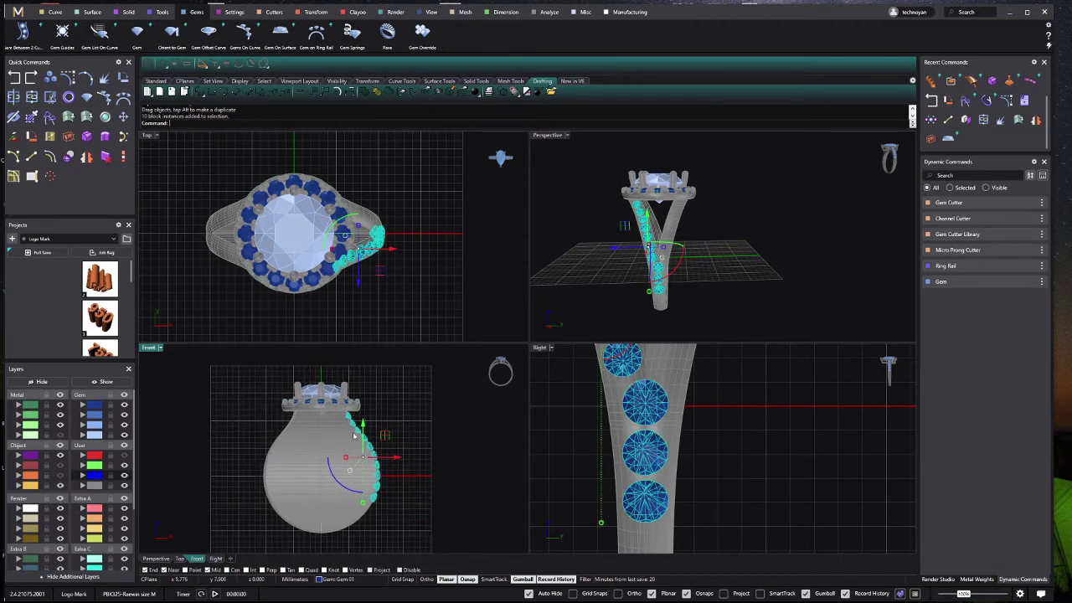
Step: Run Prong Placer on the selected band gems from the Settings tab
scroll(696, 404, "down", 5)
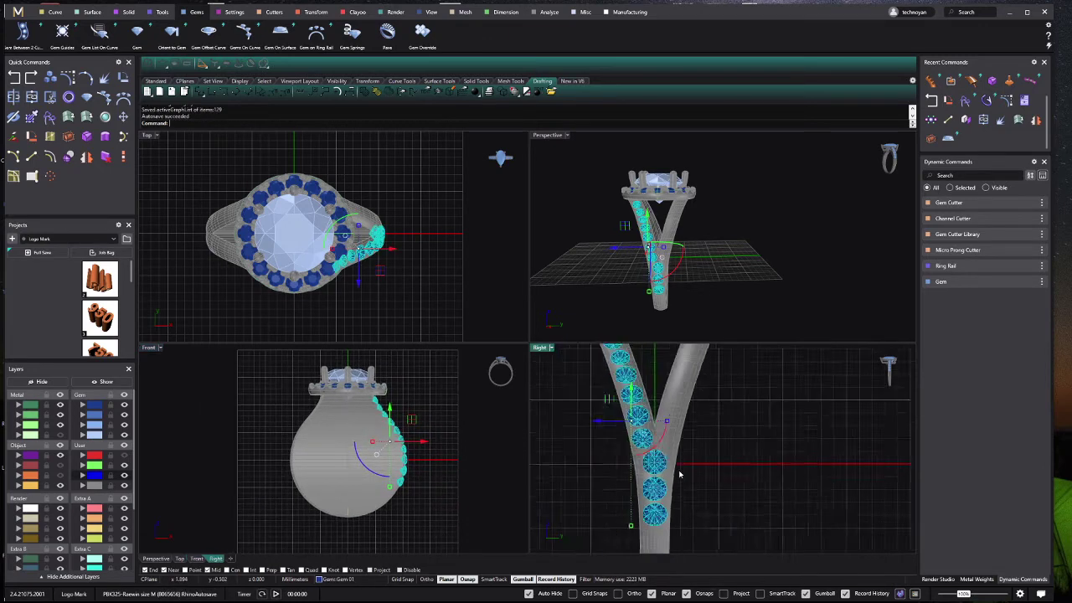
scroll(593, 429, "down", 1)
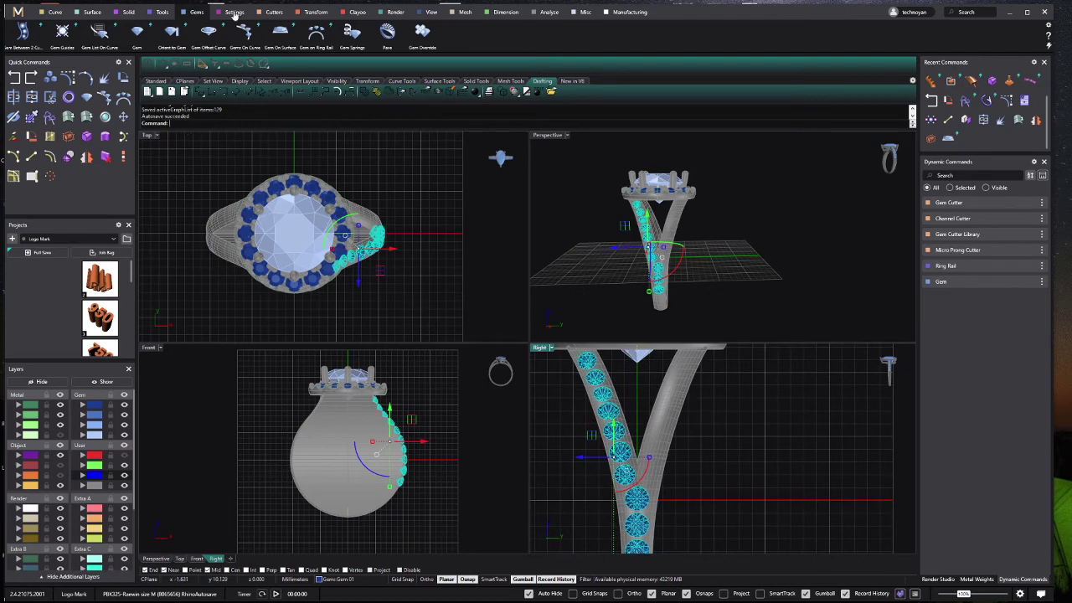
left_click(234, 11)
left_click(239, 31)
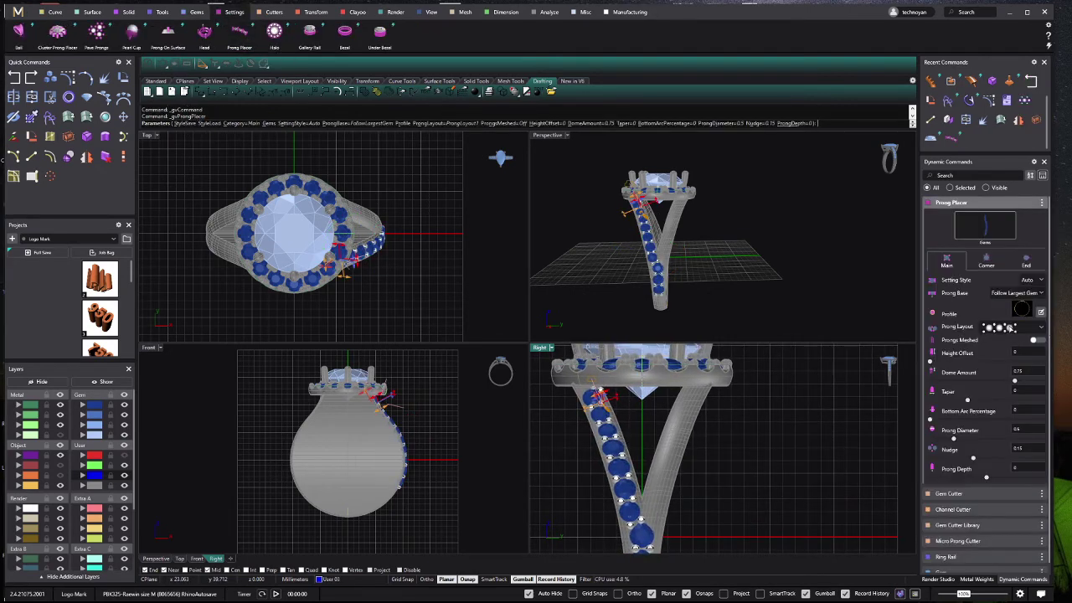
Step: Choose a prong layout pattern and increase the prong nudge to 0.3
left_click(1011, 329)
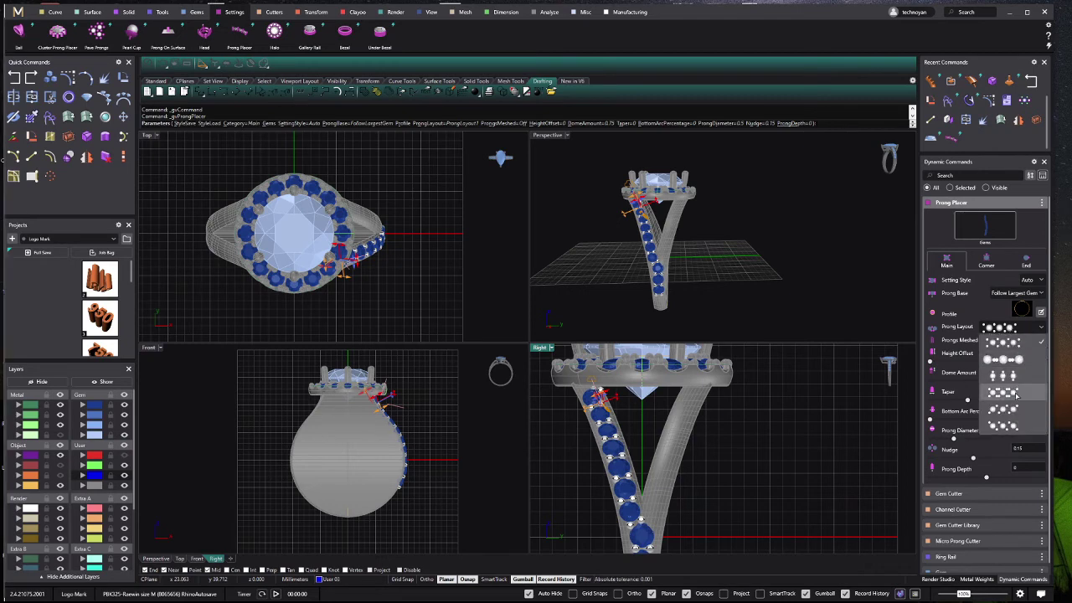
left_click(1005, 375)
left_click(1002, 332)
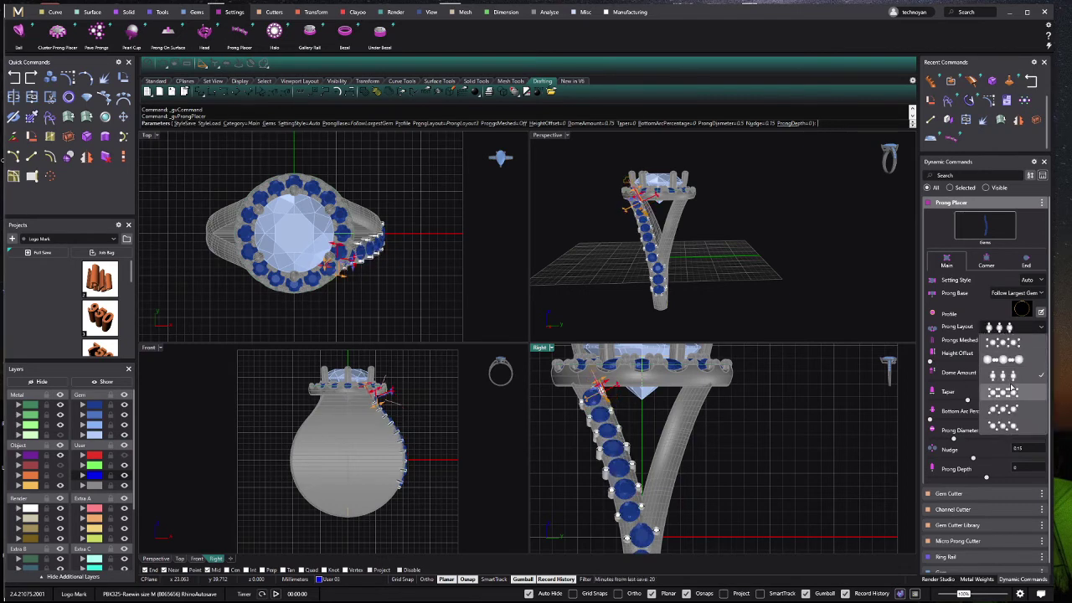
left_click(1012, 390)
scroll(602, 407, "up", 5)
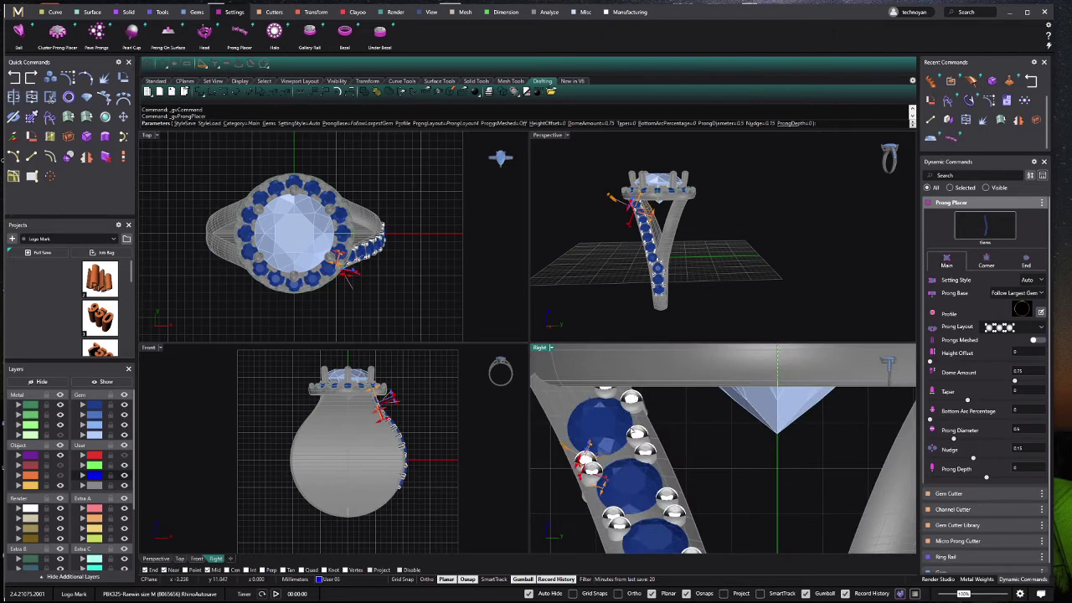
right_click_drag(602, 408, 616, 381)
scroll(610, 417, "up", 5)
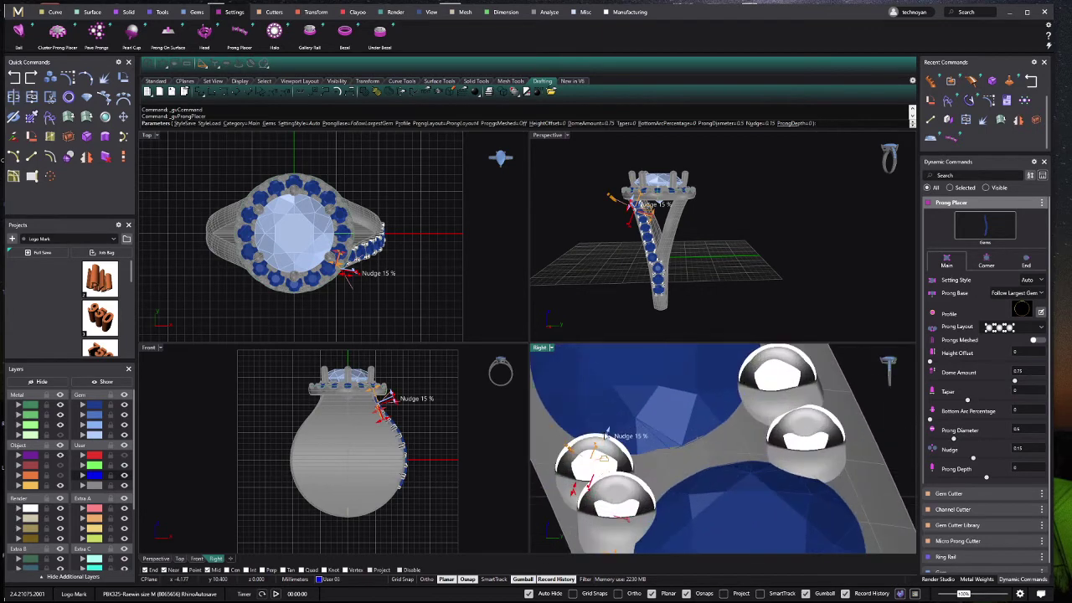
left_click_drag(609, 432, 623, 418)
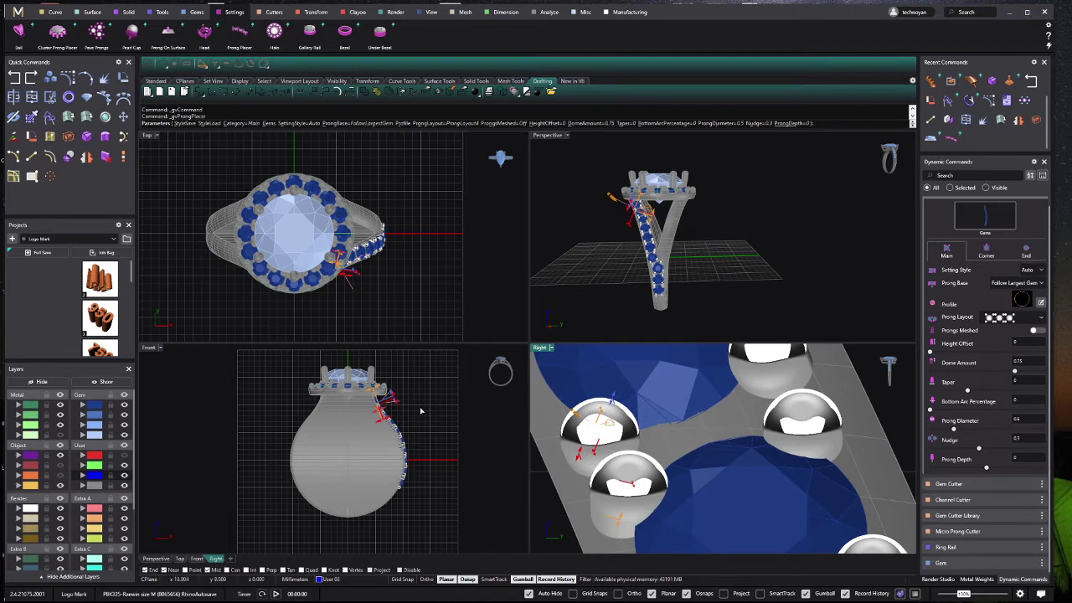
Step: Raise the prong height offset to 0.2 with dome amount 1
scroll(421, 410, "up", 3)
scroll(366, 394, "up", 3)
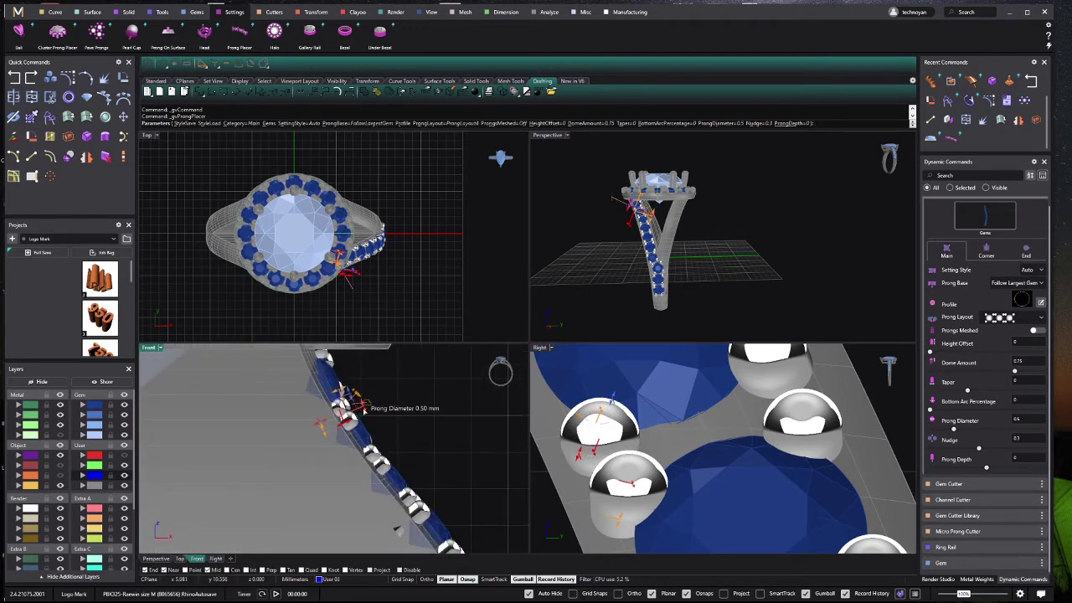
scroll(364, 410, "up", 2)
scroll(356, 409, "up", 2)
scroll(343, 408, "up", 2)
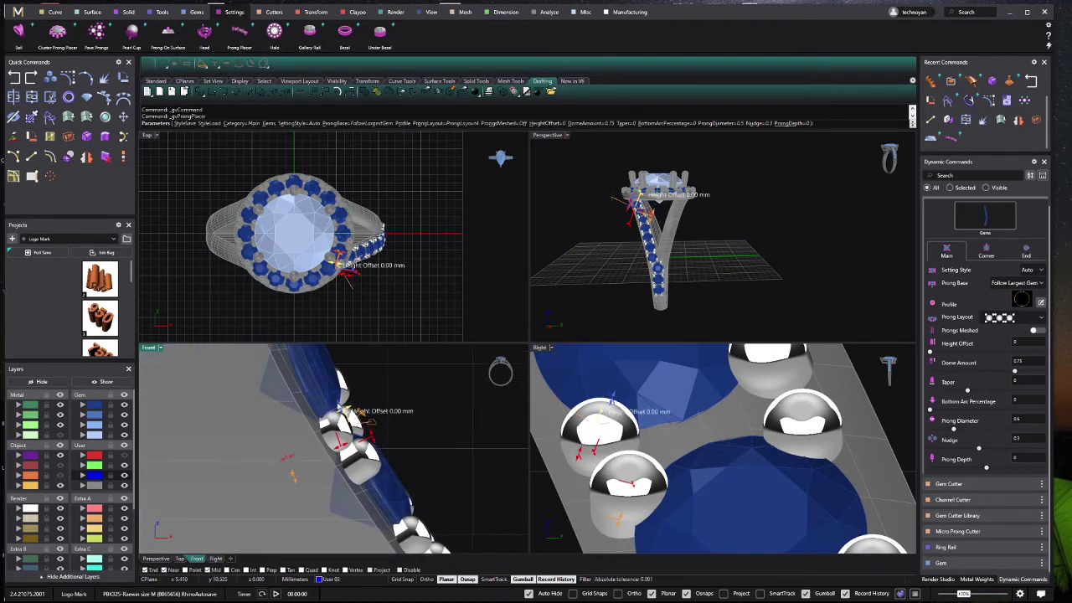
scroll(339, 410, "up", 2)
scroll(339, 422, "up", 2)
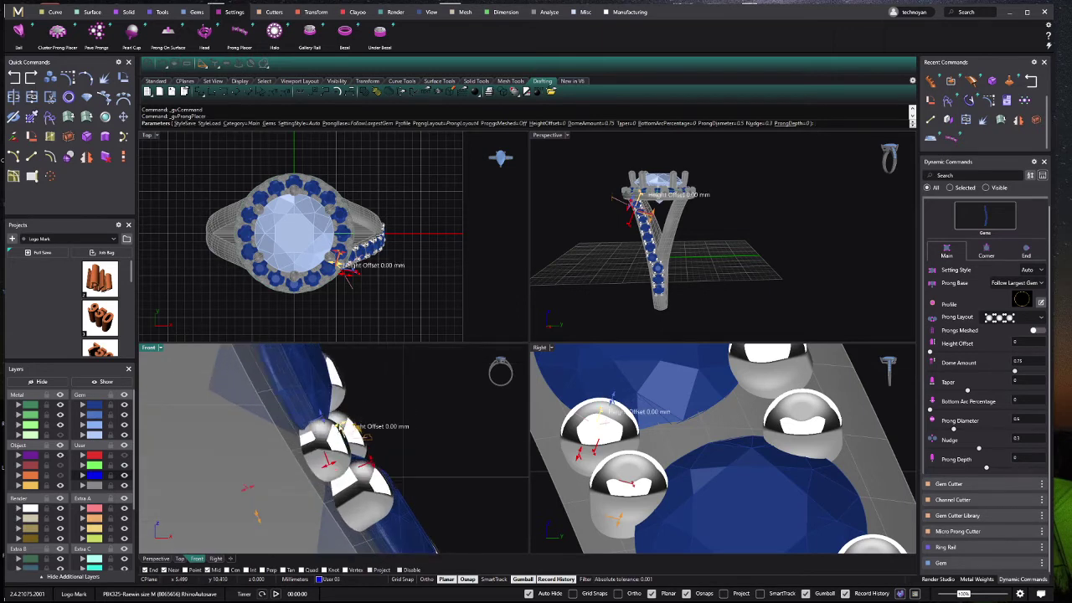
left_click_drag(358, 427, 341, 465)
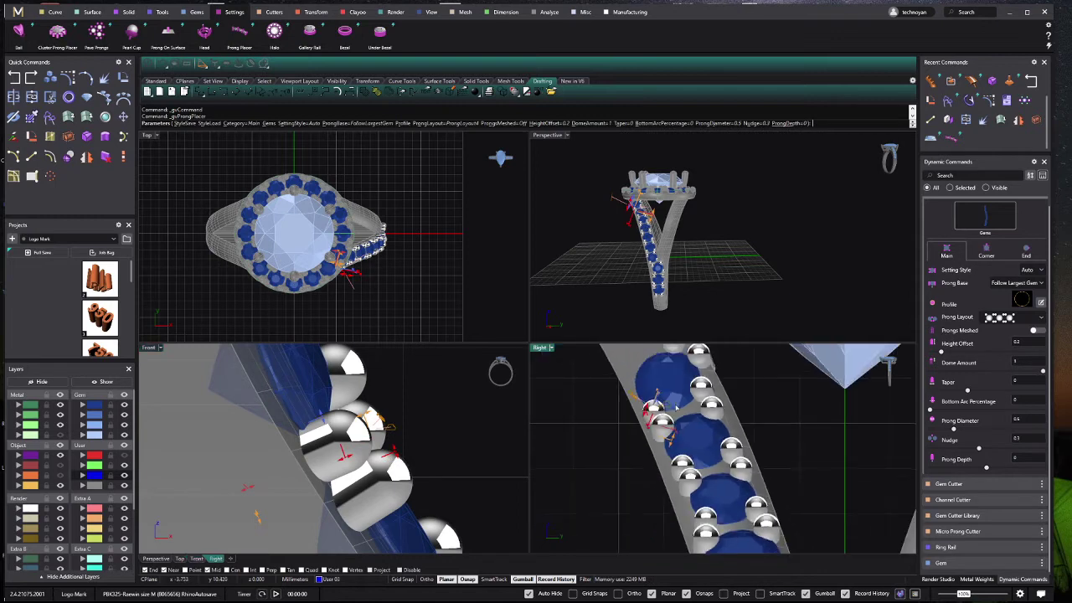
scroll(683, 432, "up", 1)
scroll(683, 432, "up", 2)
scroll(683, 432, "up", 1)
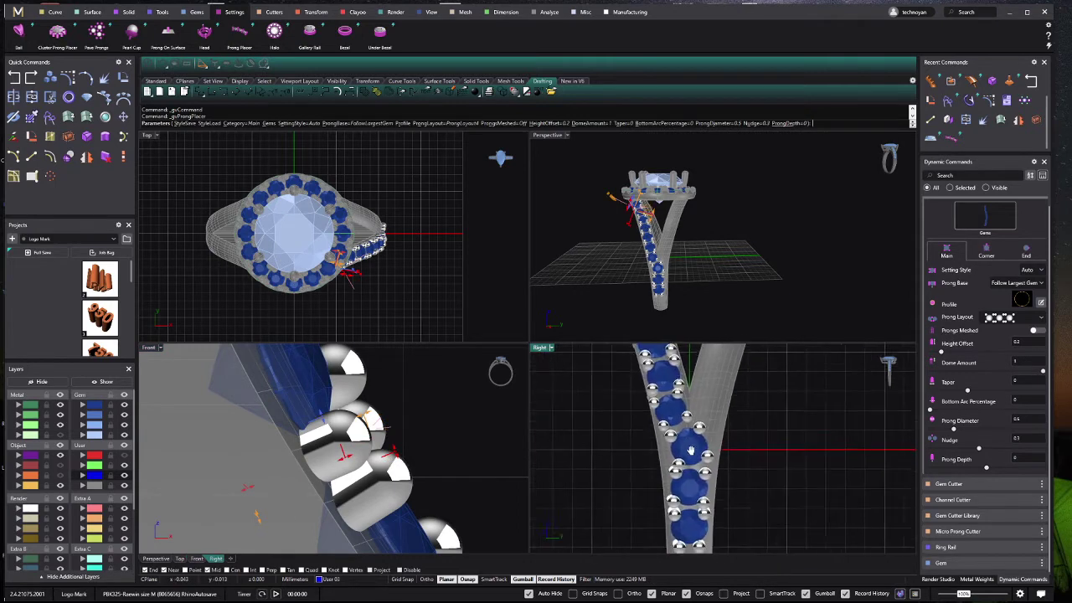
scroll(683, 432, "up", 1)
scroll(684, 432, "down", 1)
scroll(685, 440, "up", 1)
scroll(689, 448, "up", 1)
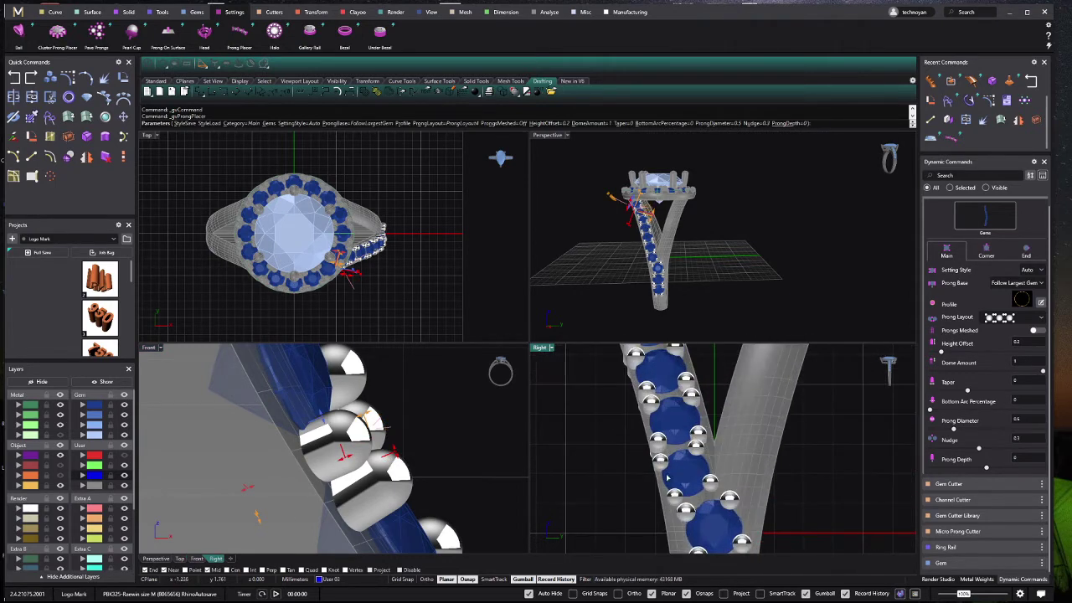
scroll(691, 459, "up", 1)
scroll(691, 459, "down", 1)
scroll(685, 423, "down", 1)
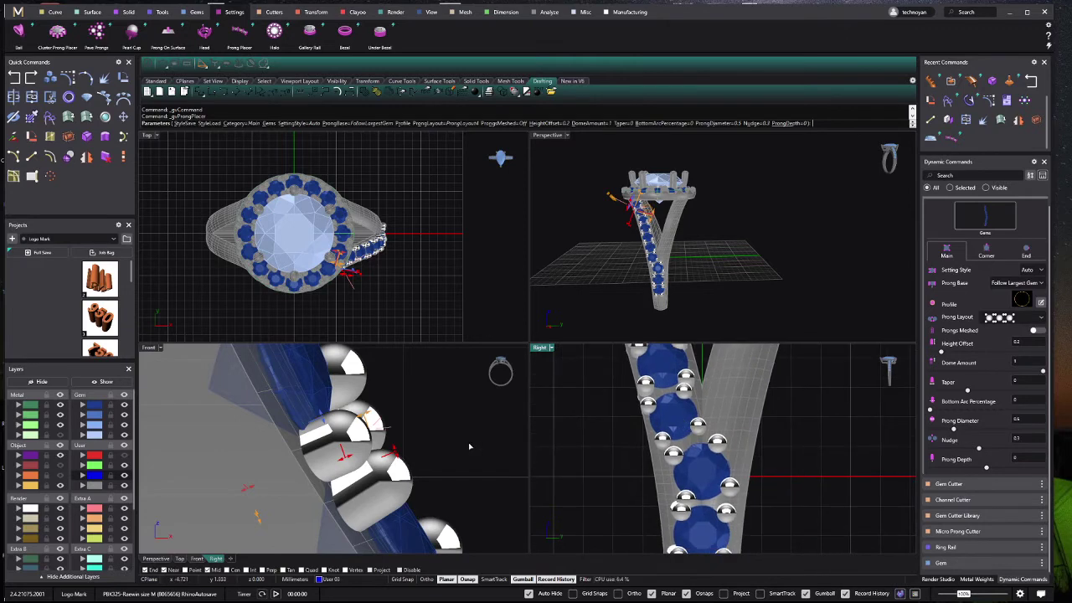
scroll(469, 446, "down", 1)
scroll(378, 452, "down", 1)
Step: Finish placing the prongs, maximize the side view, and ungroup the shank prong group
key("Return")
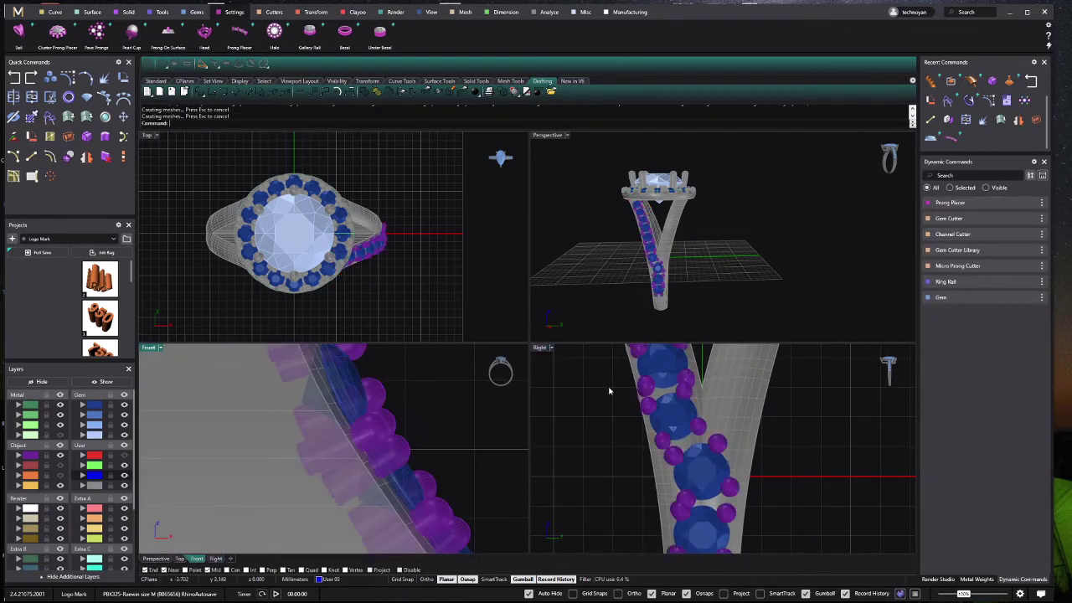
left_click(599, 368)
double_click(539, 351)
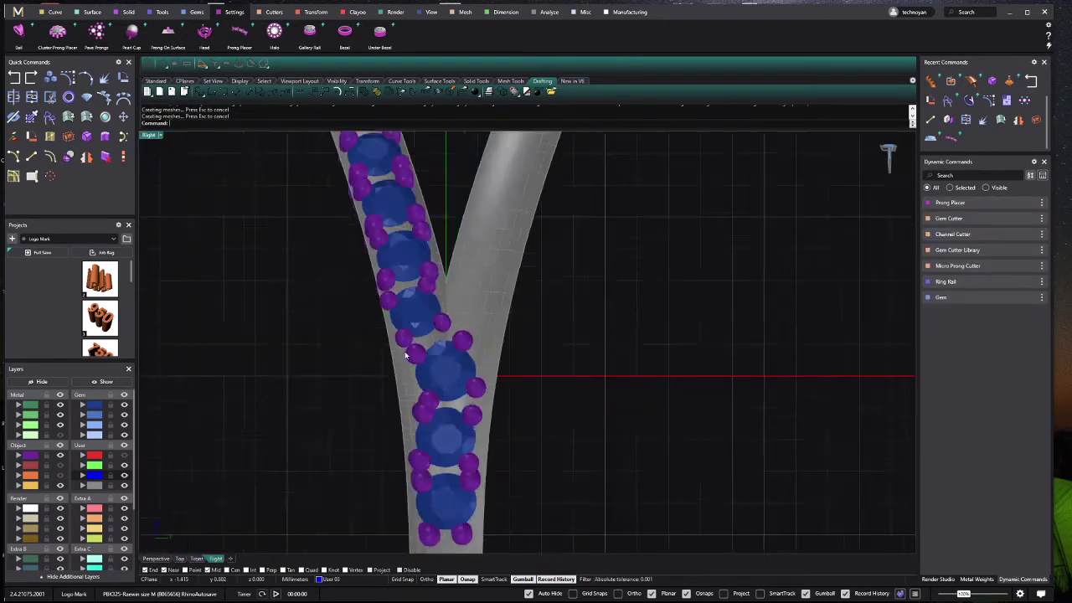
scroll(461, 385, "down", 2)
left_click(462, 388)
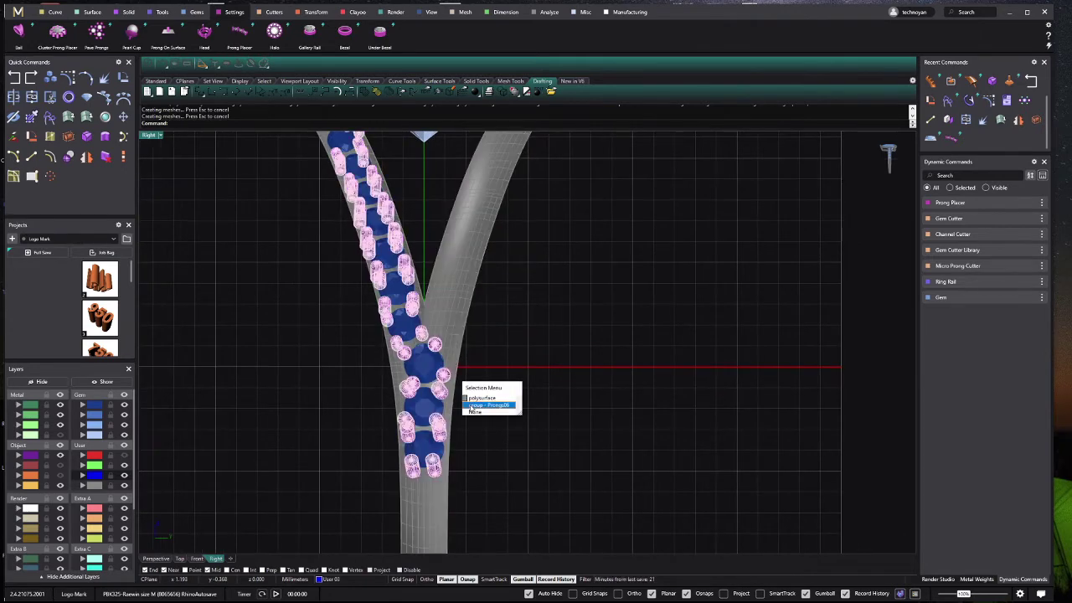
left_click(470, 405)
key("ctrl+shift+g")
Step: Delete the extra upper prong beside the gem and clear the selection
scroll(477, 411, "up", 2)
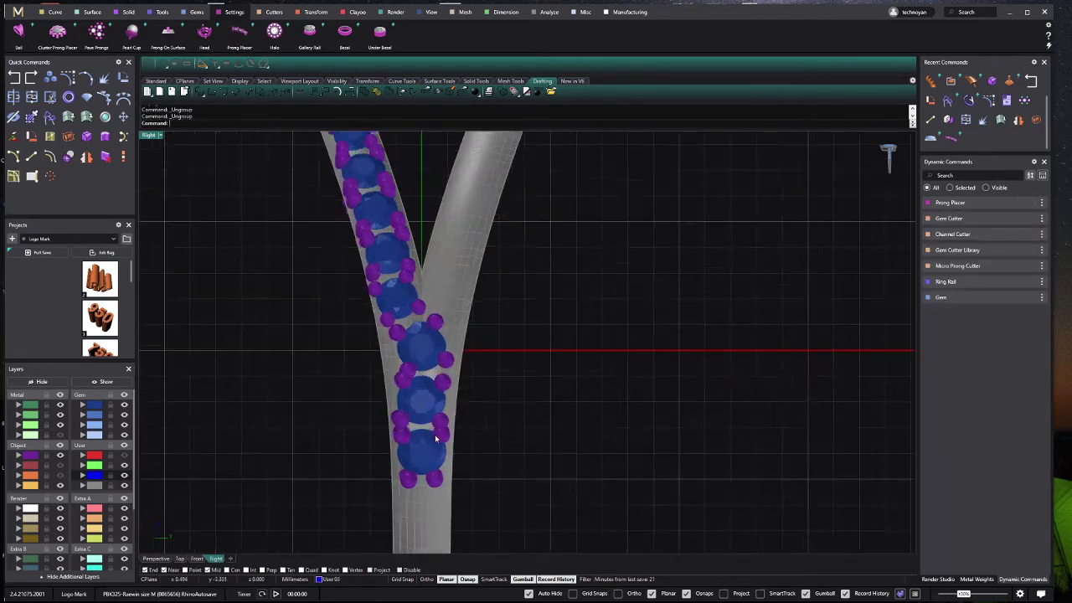
scroll(452, 412, "up", 3)
left_click(359, 404)
left_click(390, 417)
key("Delete")
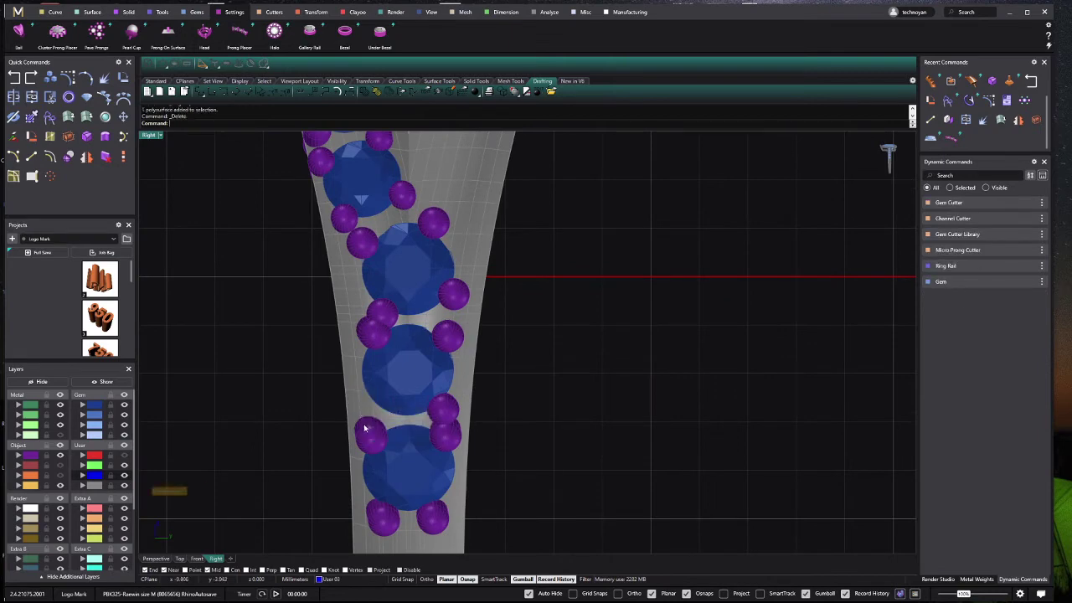
left_click(370, 433)
left_click(447, 412)
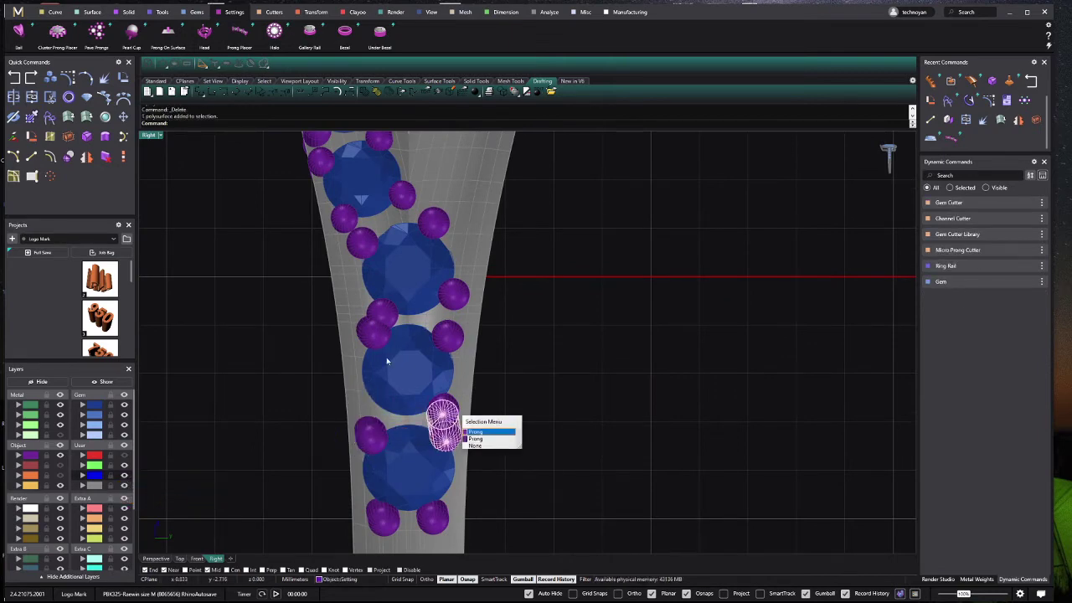
left_click(398, 311)
key("Escape")
Step: Shift a prong near the upper gem down and left beside it, then delete a redundant prong
left_click(436, 211)
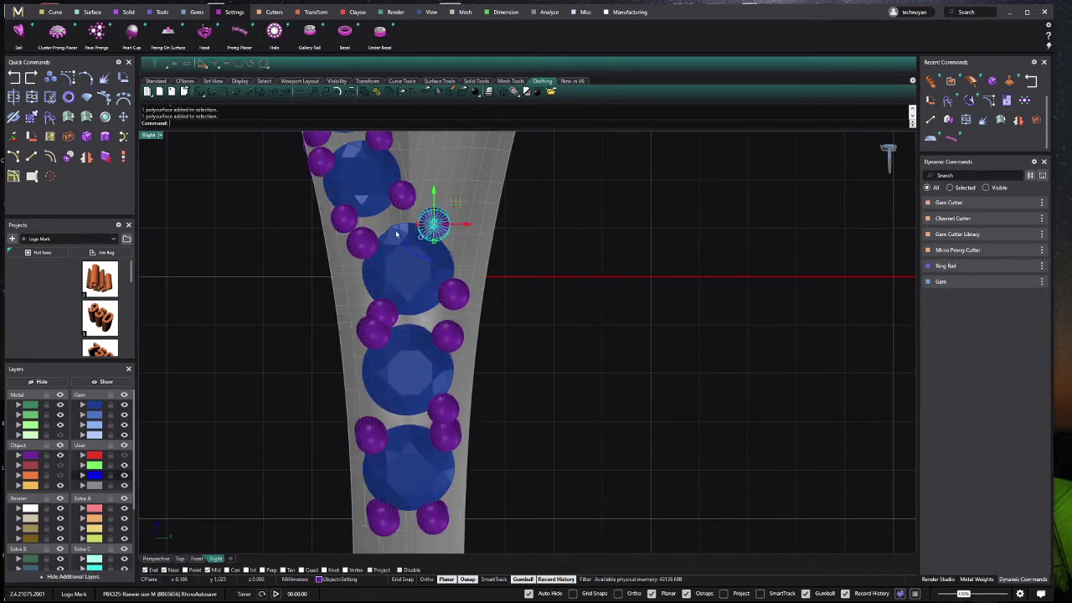
left_click_drag(441, 220, 370, 241)
scroll(386, 213, "up", 1)
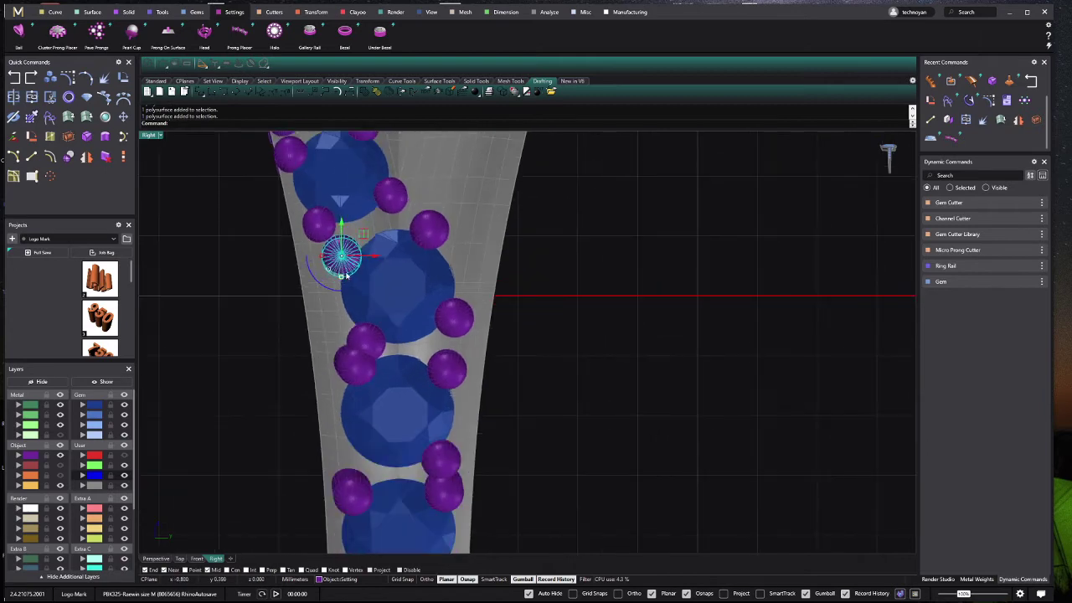
left_click_drag(346, 276, 358, 258)
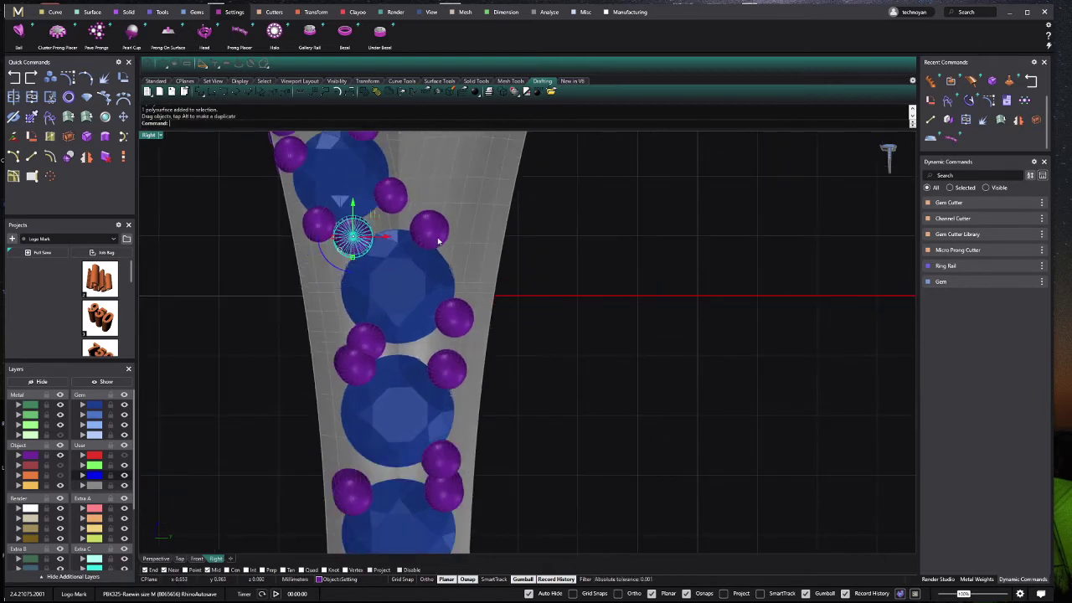
key("Delete")
Step: Hide the overlapping polysurface beside the middle gem
left_click(475, 323)
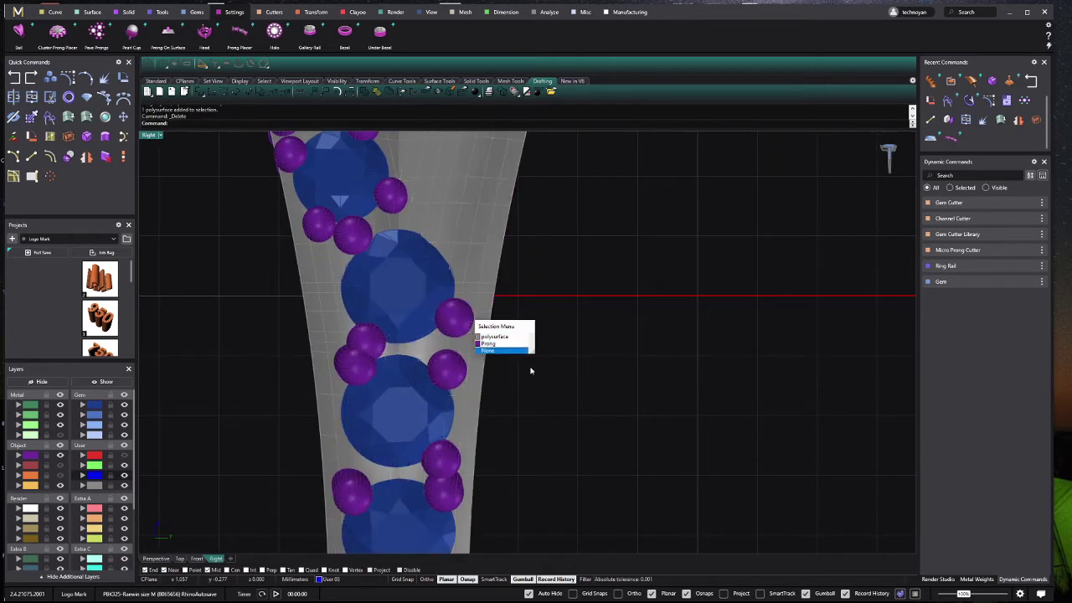
left_click(494, 336)
left_click(42, 382)
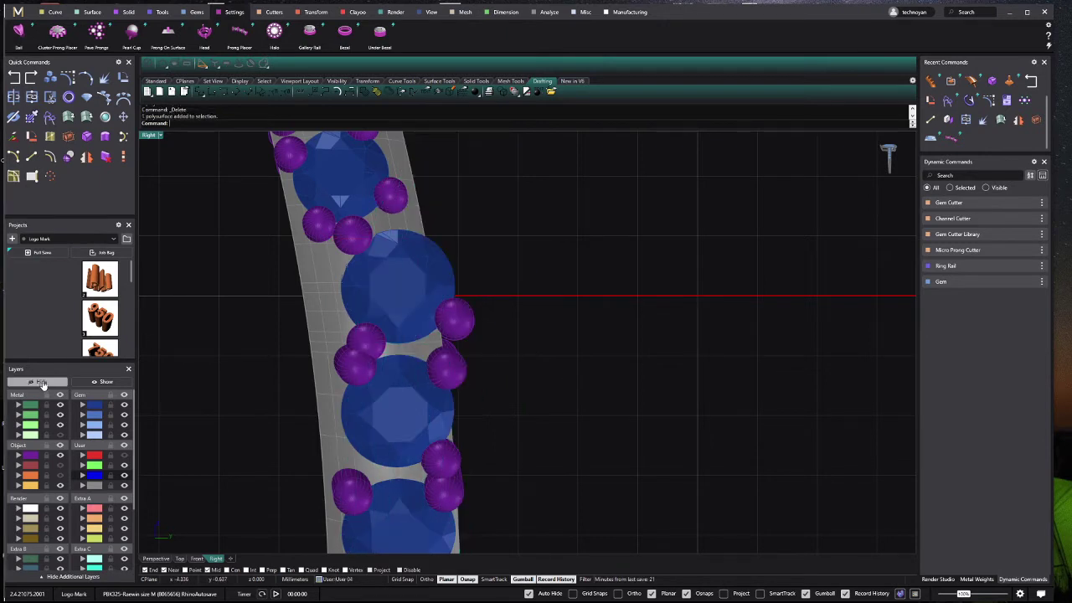
Step: Move the upper-left prong up and left into the gap between the gems
right_click_drag(460, 453, 462, 408)
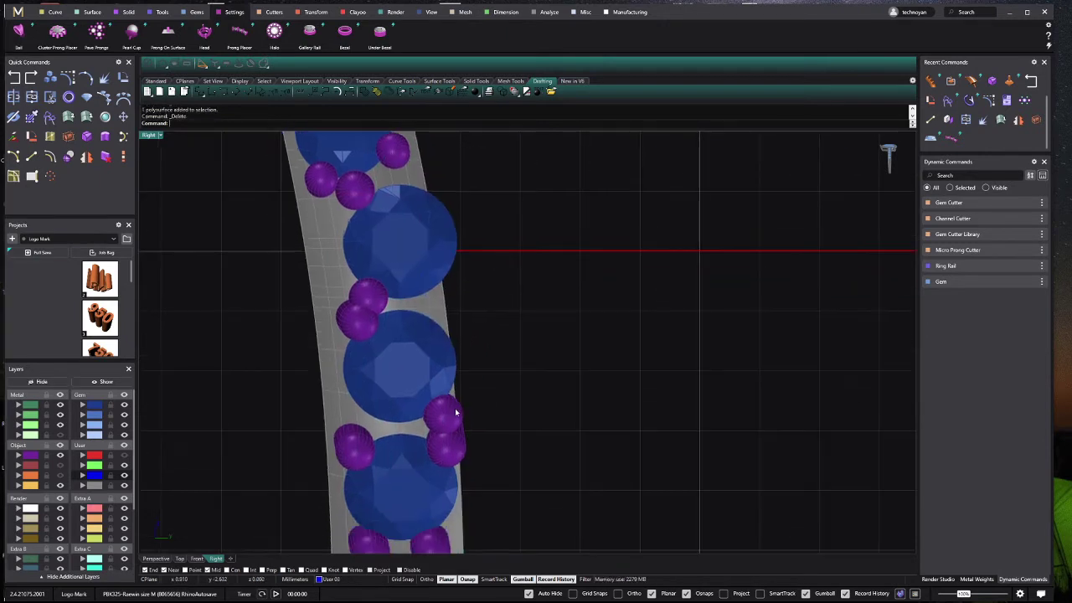
left_click(460, 411)
left_click(499, 428)
left_click(360, 293)
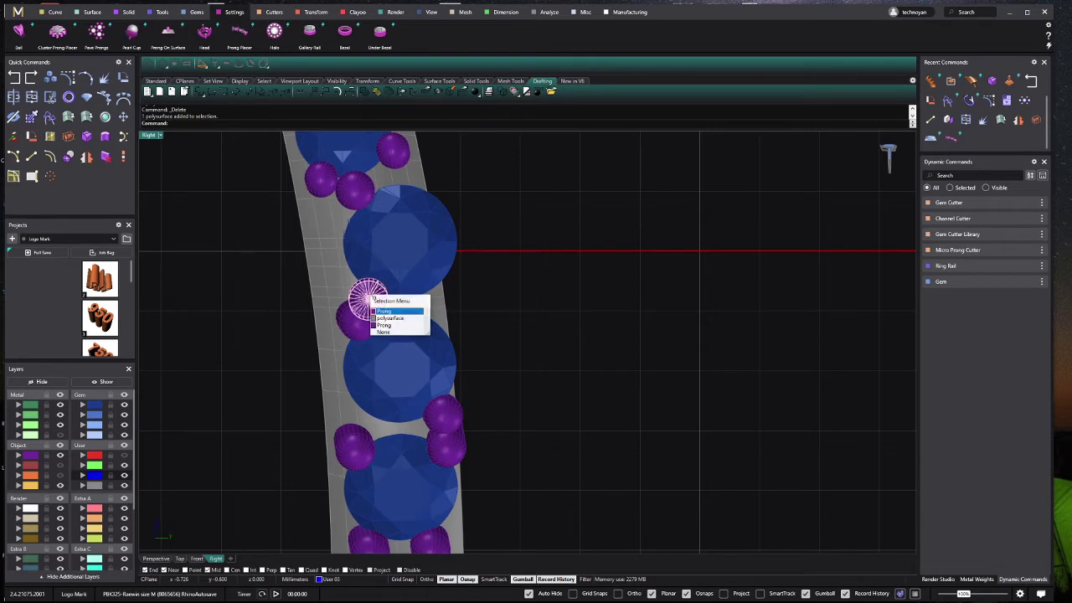
left_click(381, 309)
left_click_drag(381, 308, 359, 289)
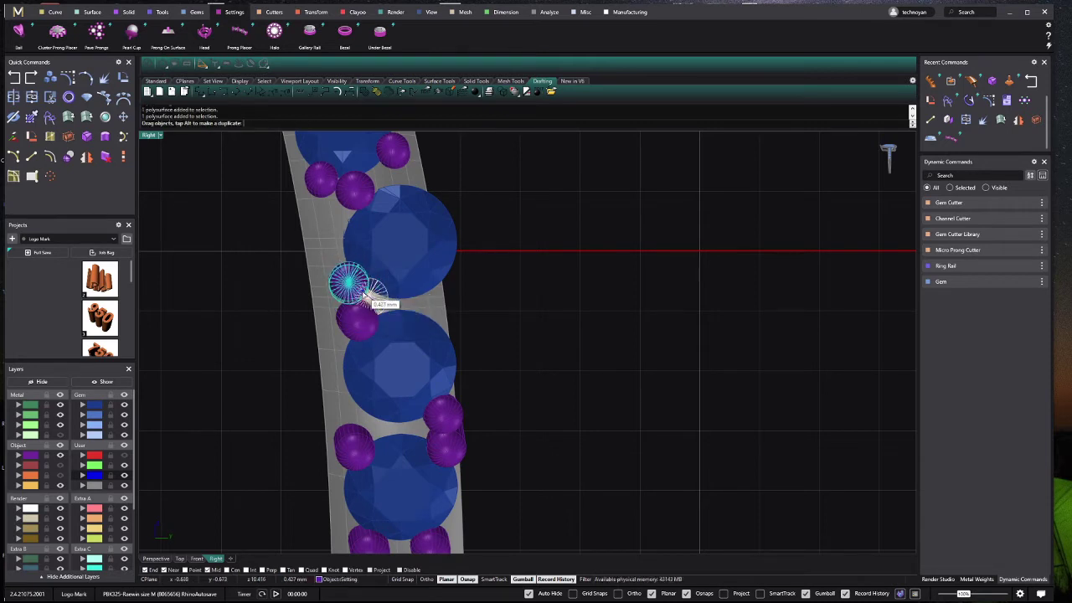
Step: Slide the prong by the top gem down the band and fit the next prong into its gap
left_click(369, 195)
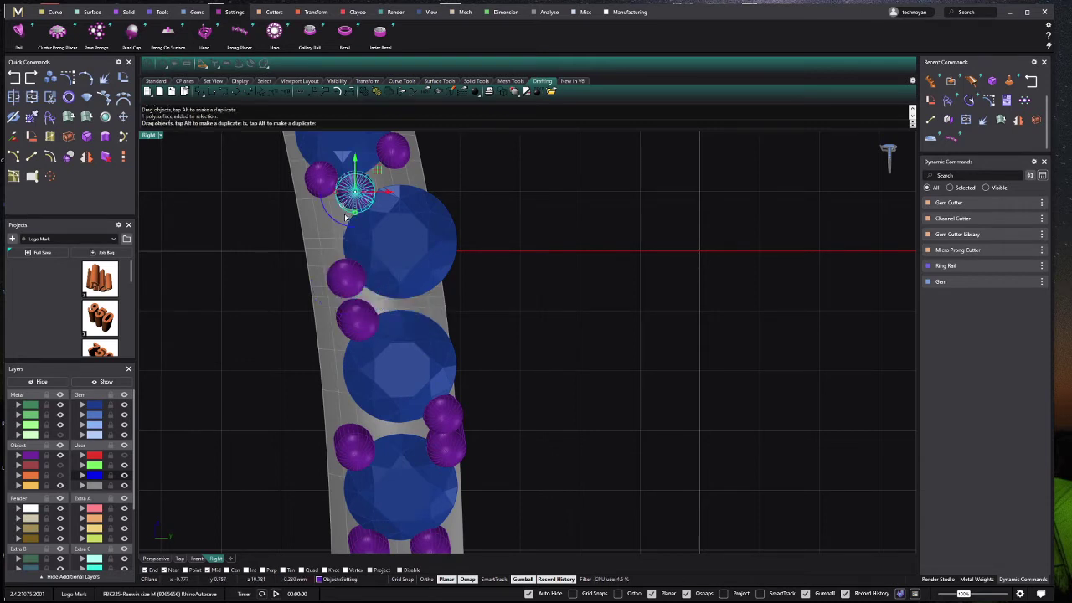
left_click_drag(345, 217, 337, 242)
right_click_drag(364, 134, 387, 282)
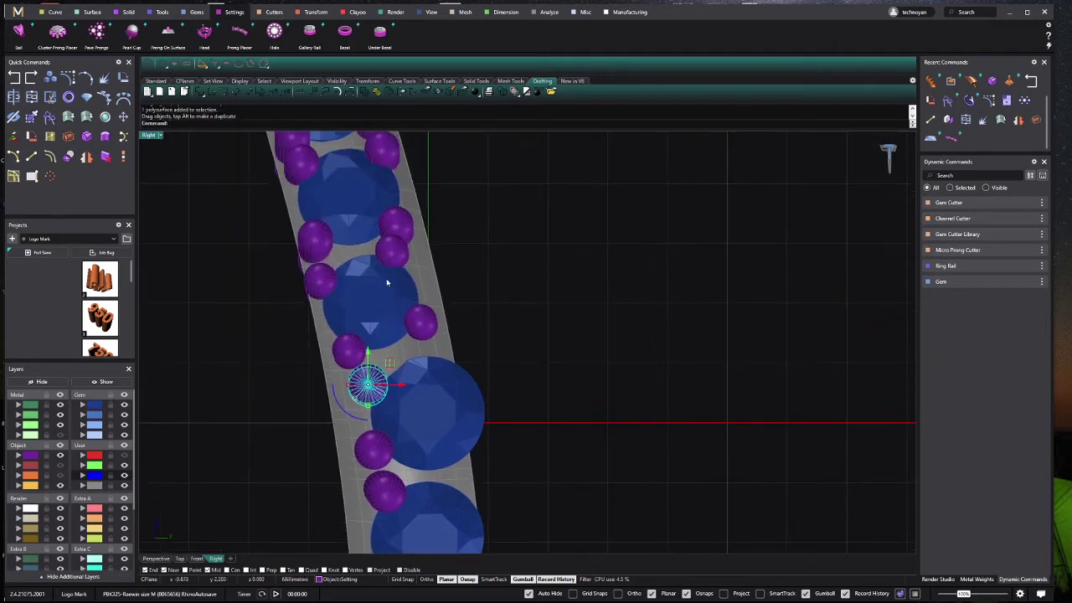
left_click_drag(376, 387, 405, 262)
right_click_drag(418, 280, 410, 265)
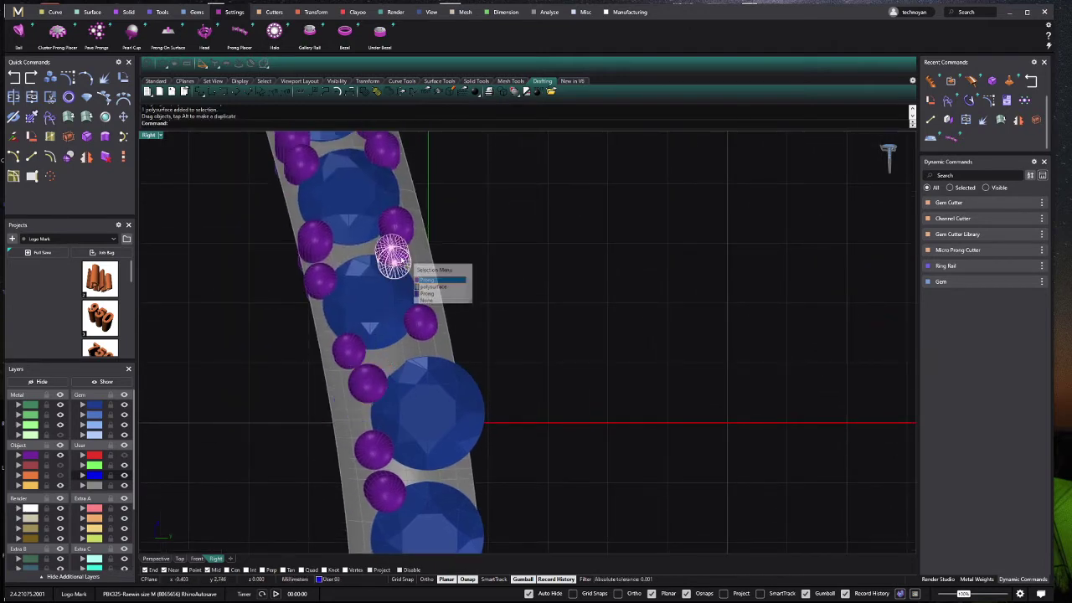
left_click(435, 285)
scroll(411, 272, "up", 3)
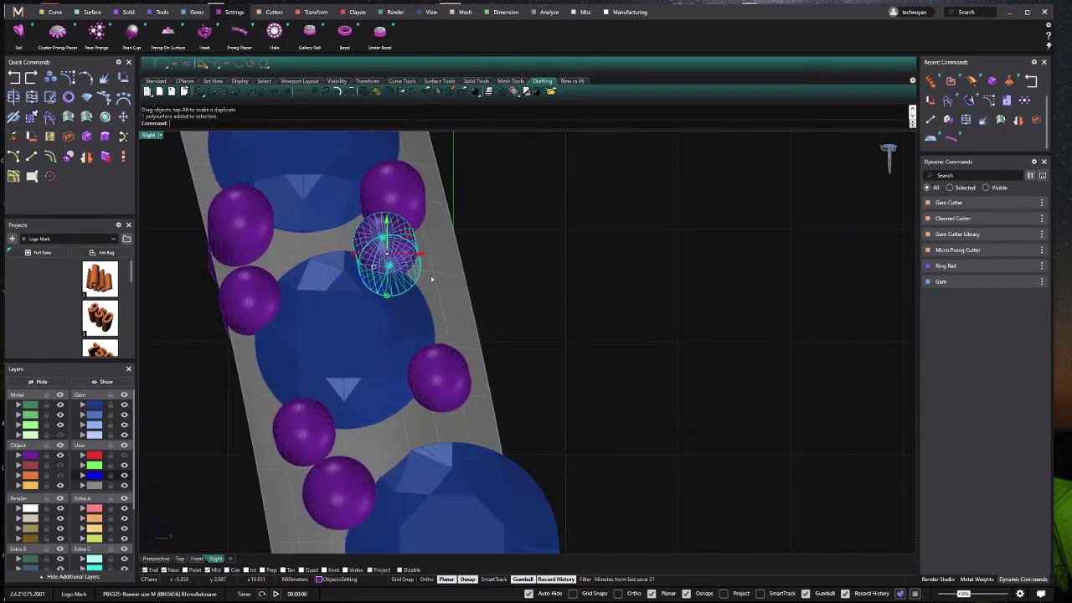
mouse_move(432, 279)
left_mouse_down()
mouse_move(459, 285)
mouse_move(469, 387)
left_mouse_up()
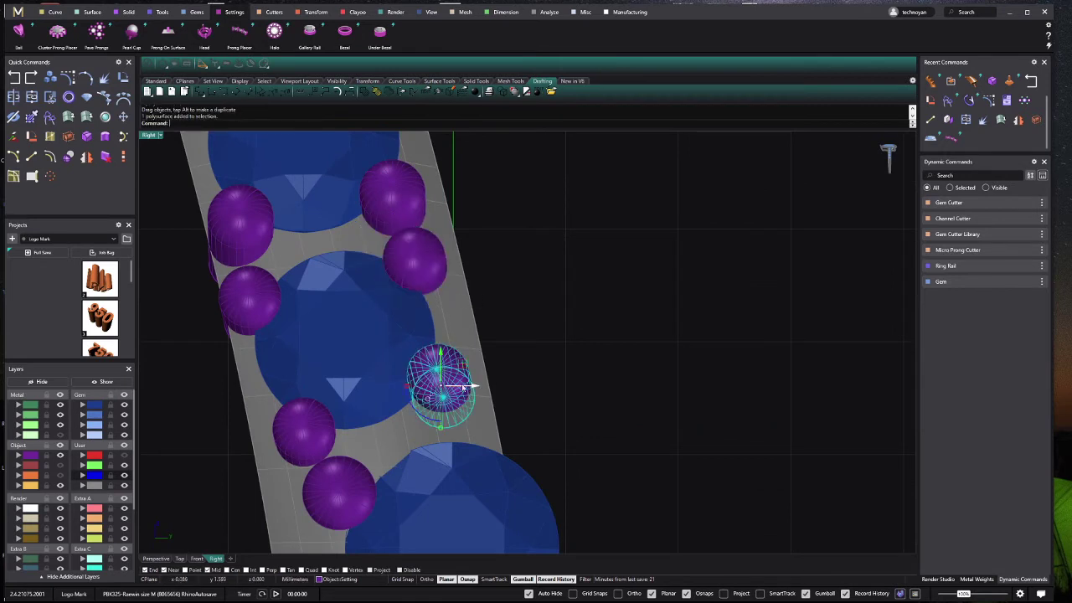
Step: Nudge the lower-left prong slightly left and move the next prong up the band
left_click(315, 426)
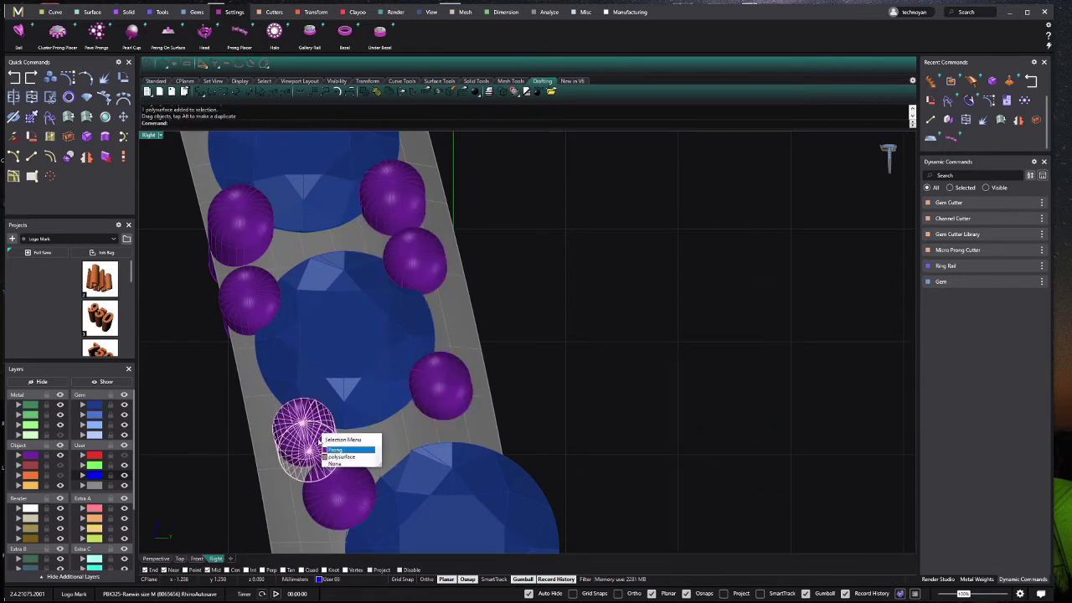
left_click(339, 449)
left_click_drag(319, 428, 313, 427)
right_click_drag(270, 299, 302, 384)
left_click(302, 384)
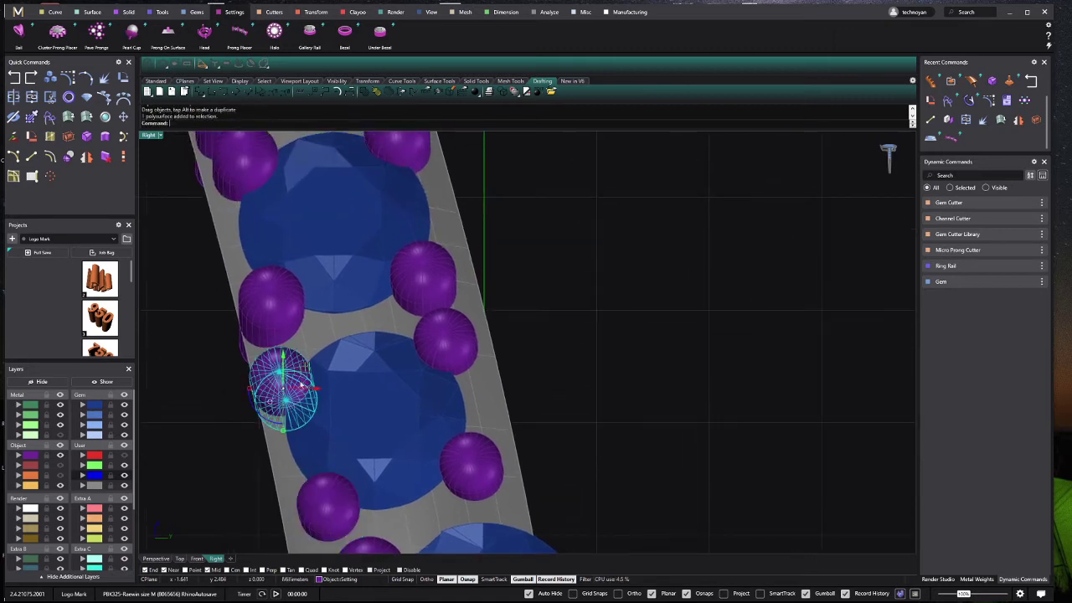
left_click_drag(302, 383, 303, 352)
Step: Move a prong across to the right side of the band and settle it in place
right_click_drag(279, 287, 293, 346)
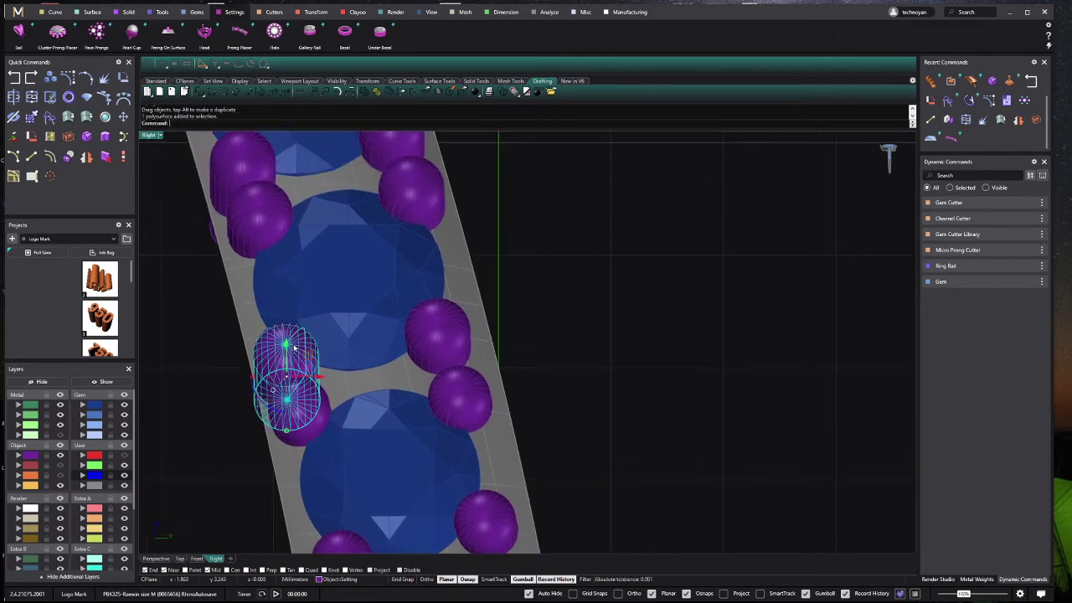
left_click_drag(308, 358, 458, 341)
right_click_drag(435, 197, 448, 329)
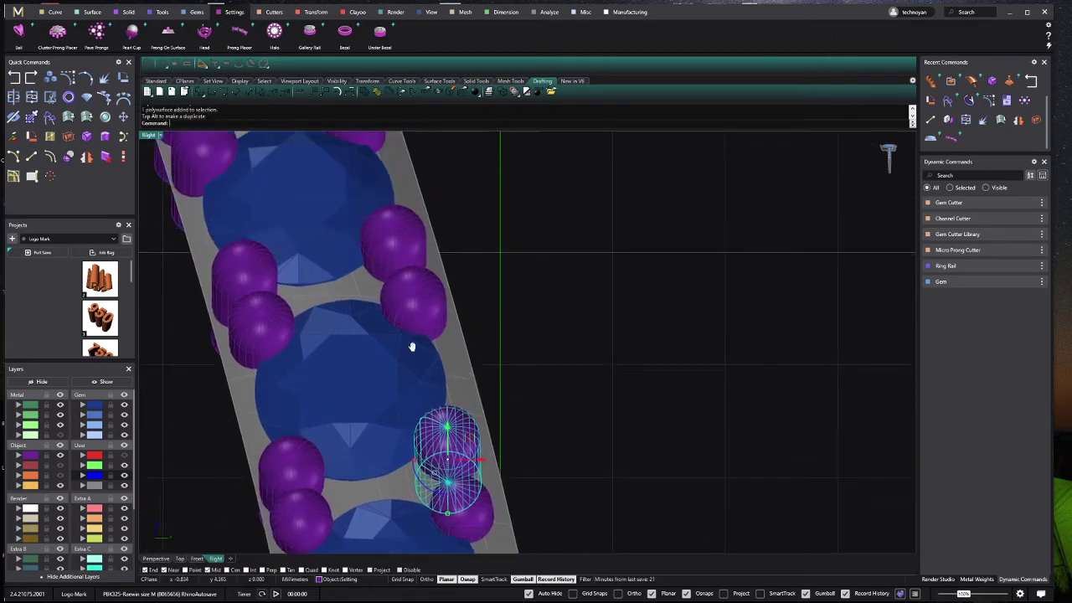
scroll(448, 329, "down", 3)
scroll(400, 318, "down", 4)
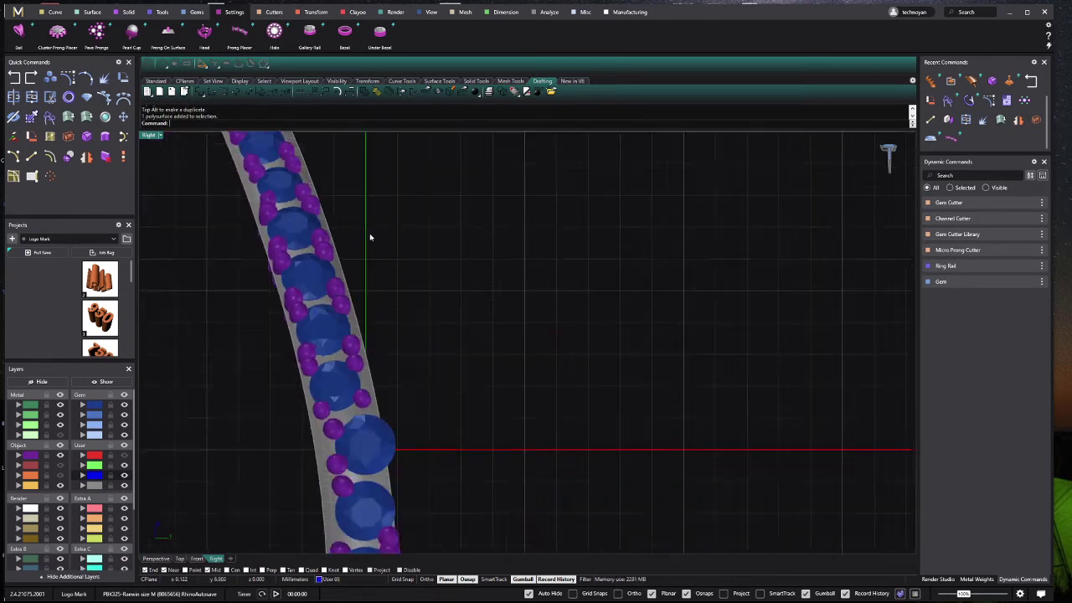
scroll(370, 232, "down", 2)
scroll(328, 182, "up", 5)
Step: Move two more shank prongs in close beside their neighbouring gems
left_click(402, 385)
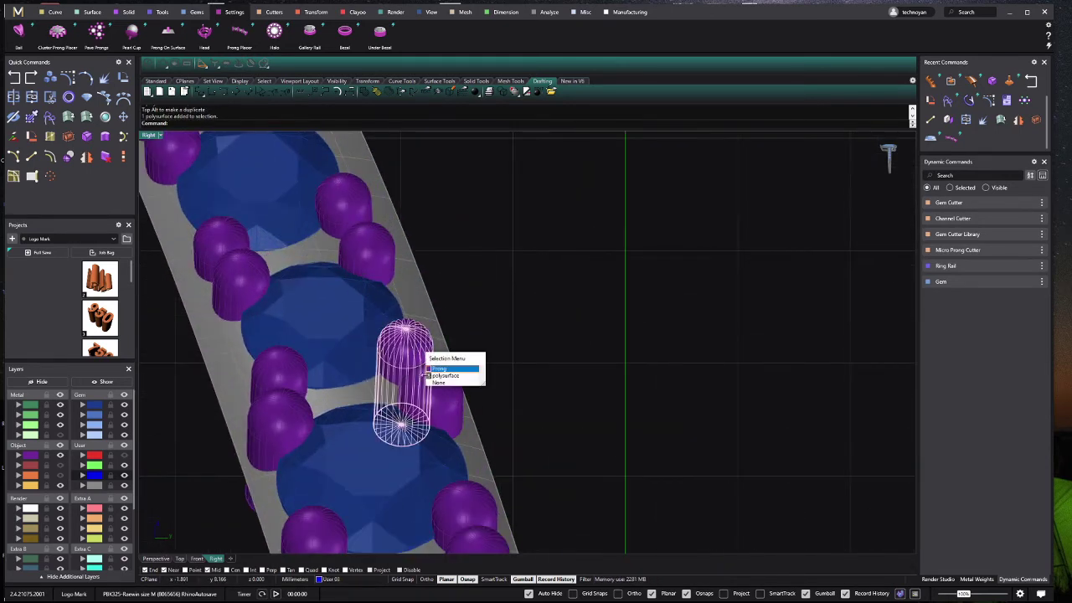
left_click(431, 369)
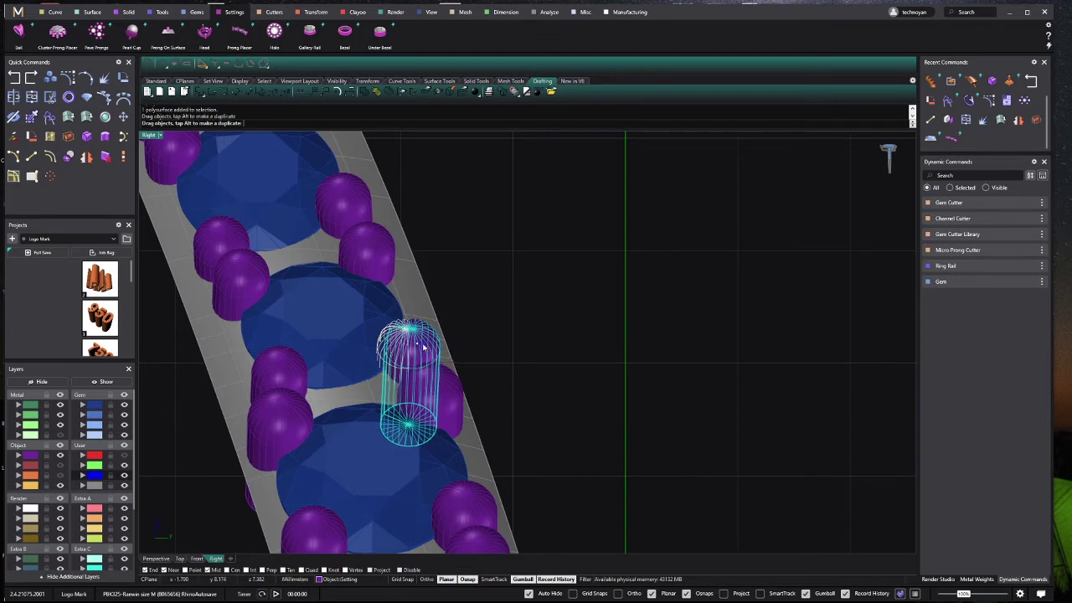
left_click_drag(408, 341, 283, 366)
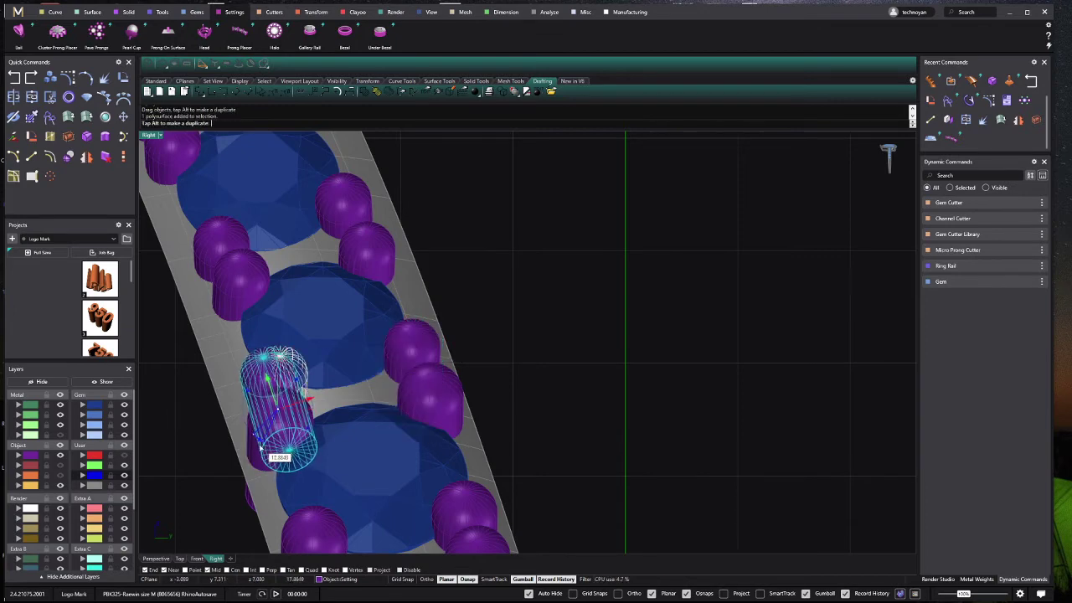
left_click(546, 251)
left_click(270, 424)
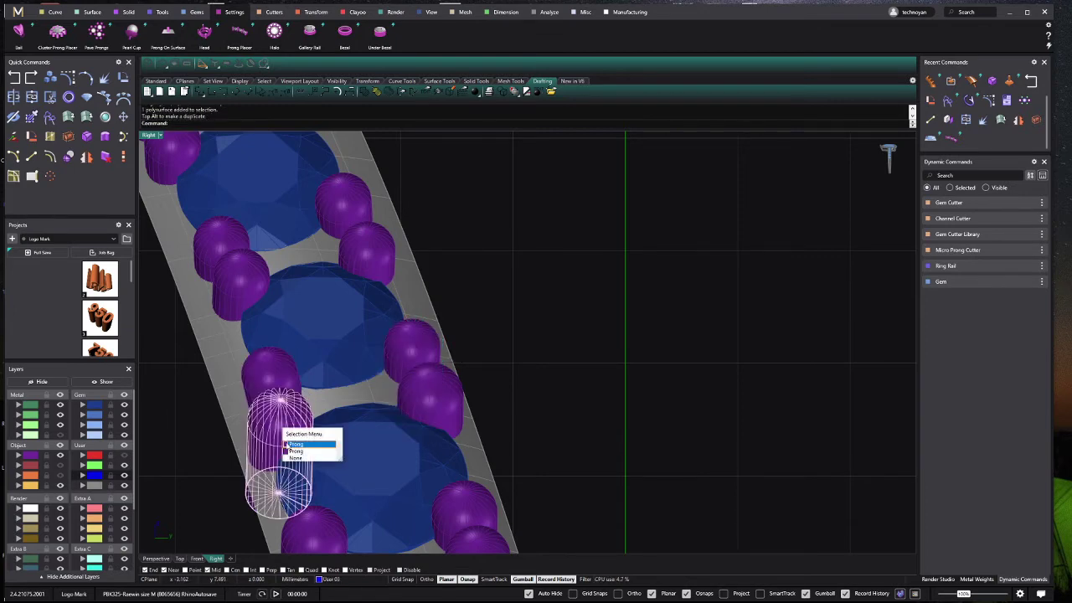
left_click(288, 444)
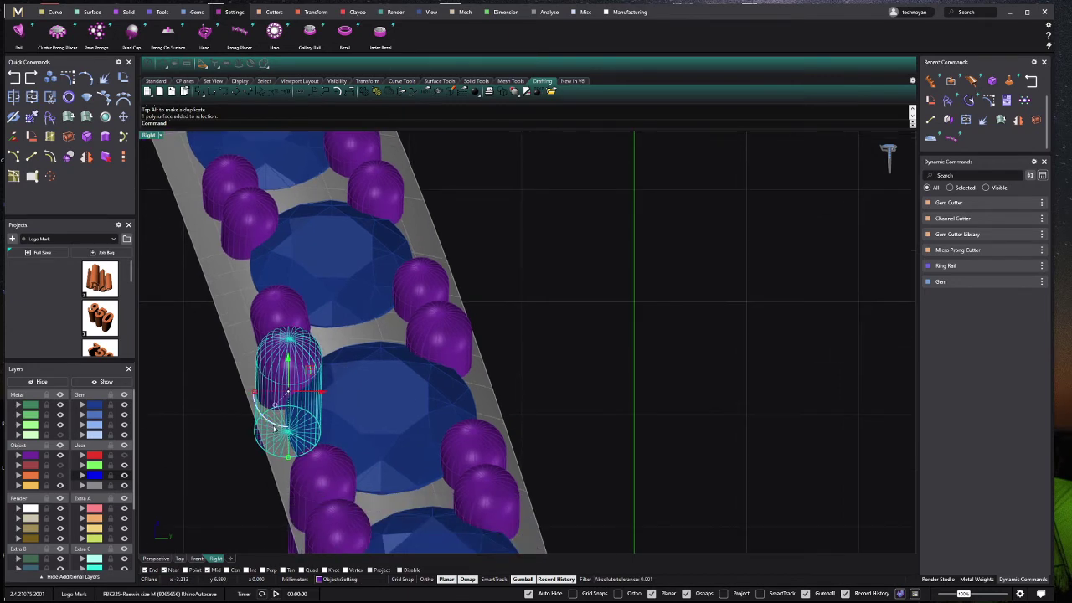
mouse_move(274, 429)
left_mouse_down()
mouse_move(295, 382)
mouse_move(285, 308)
left_mouse_up()
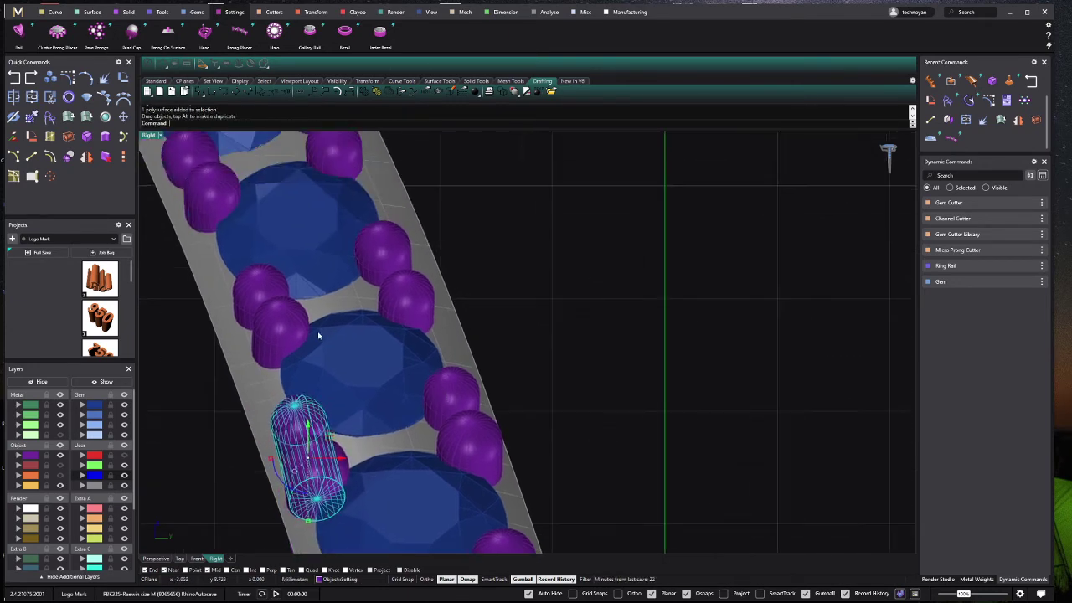
Step: Reposition a prong along the shank edge and slide it further along the shank
left_click(299, 330)
left_click(316, 341)
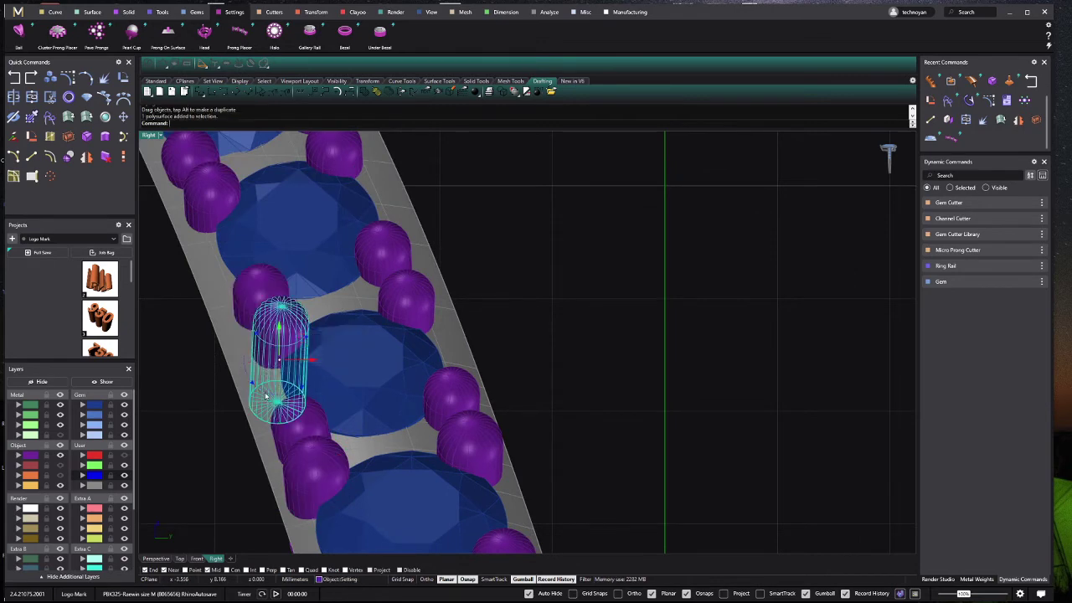
left_click_drag(266, 396, 323, 371)
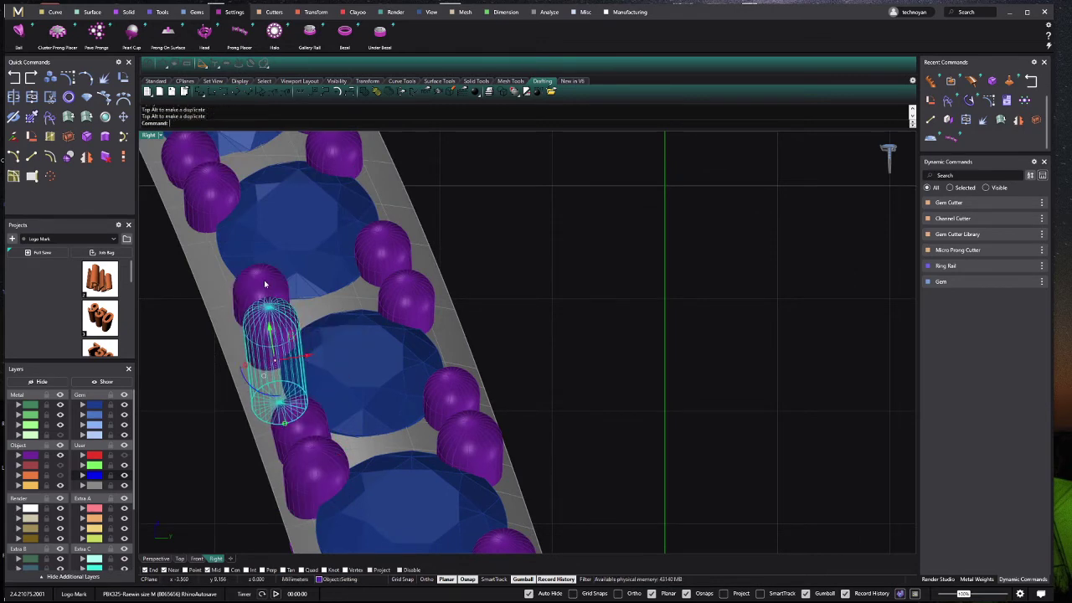
left_click(274, 315)
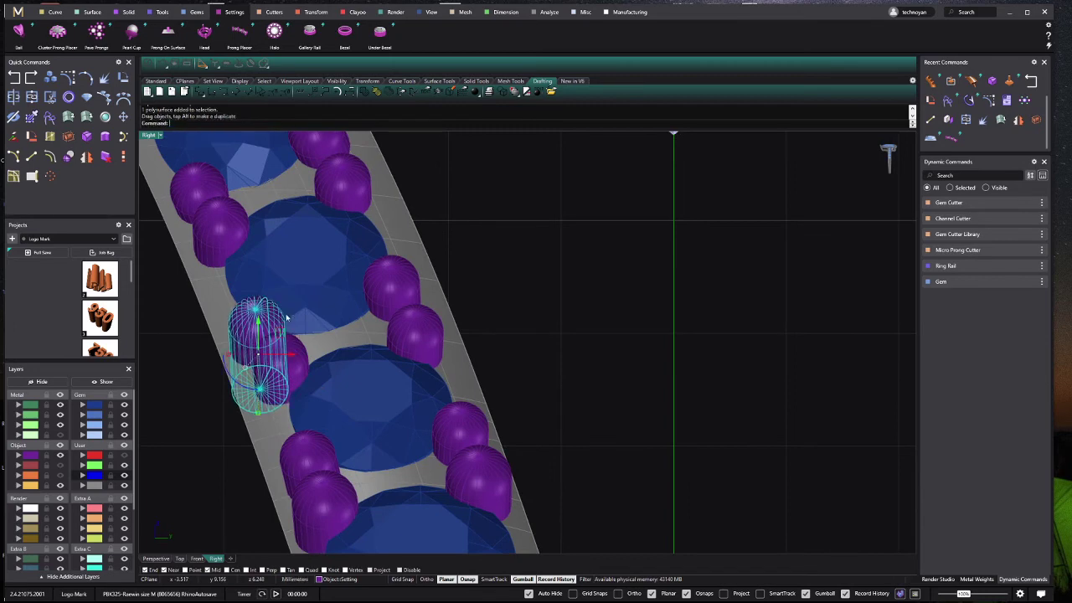
left_click_drag(293, 325, 405, 334)
scroll(405, 333, "down", 3)
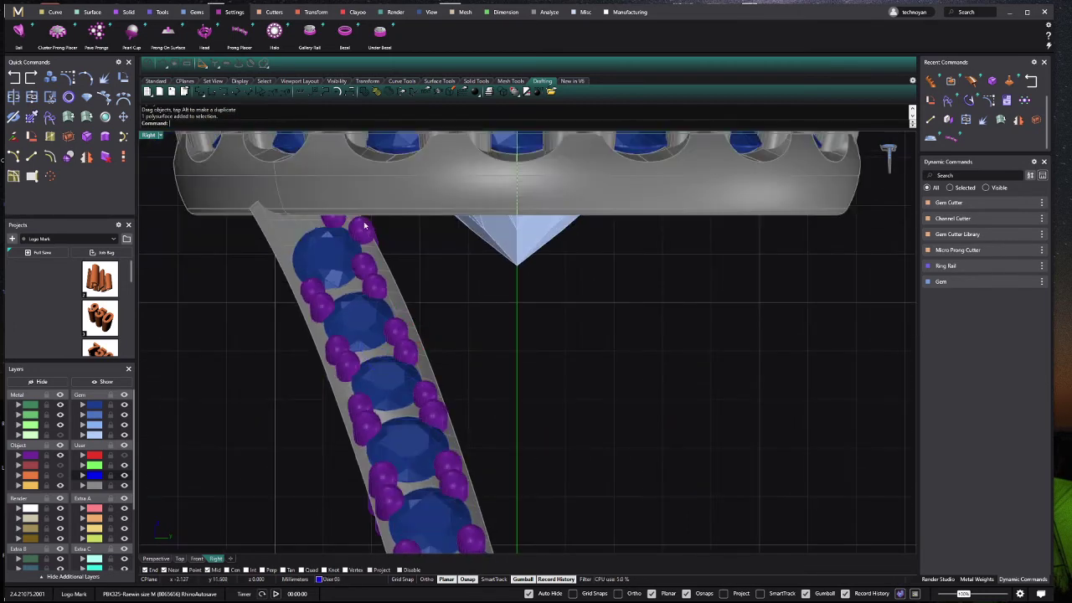
scroll(363, 253, "up", 4)
Step: Push the prong near the top of the shank left against the edge, then review the remaining prongs
left_click(363, 253)
left_click(360, 260)
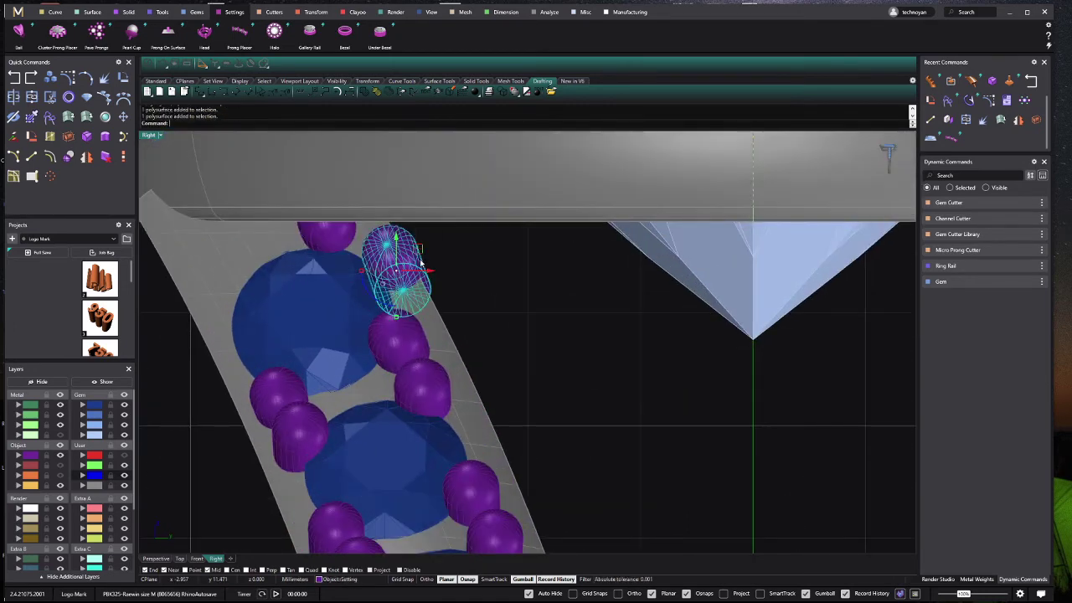
left_click_drag(398, 259, 245, 260)
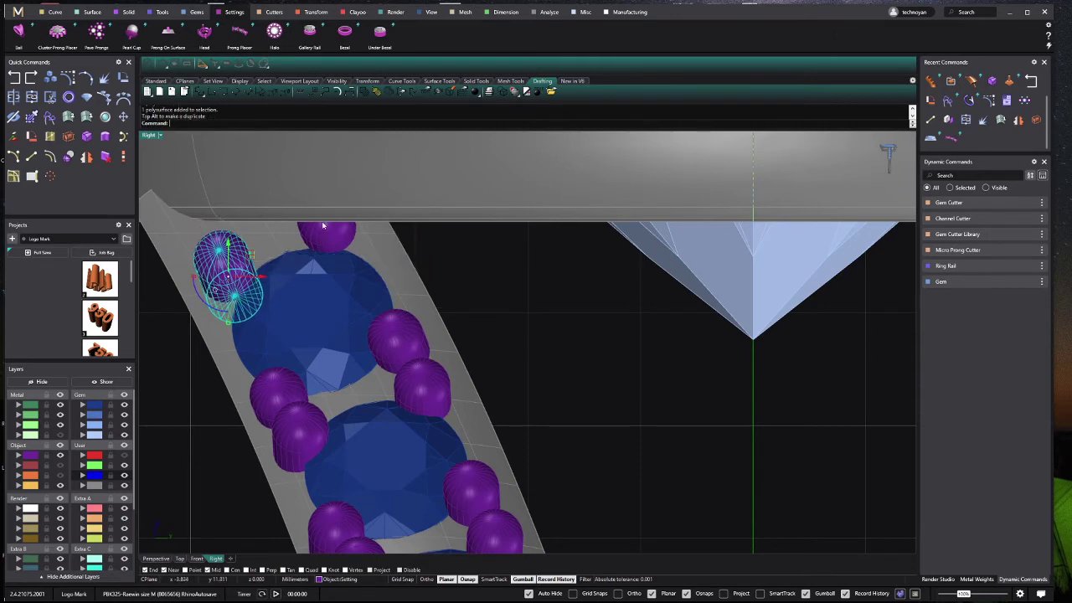
left_click(356, 252)
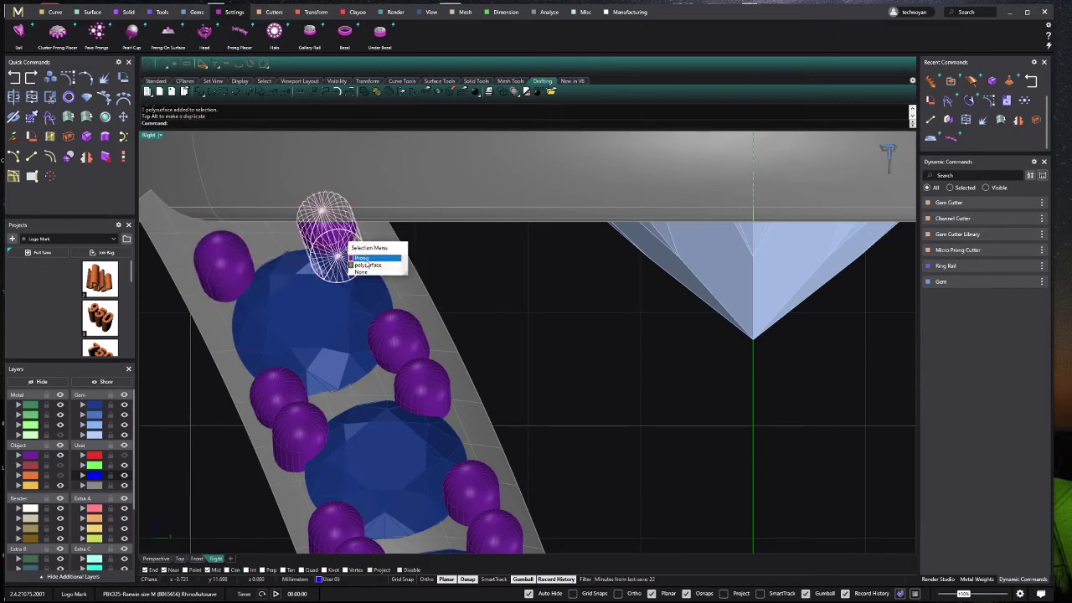
left_click(366, 261)
scroll(282, 267, "down", 3)
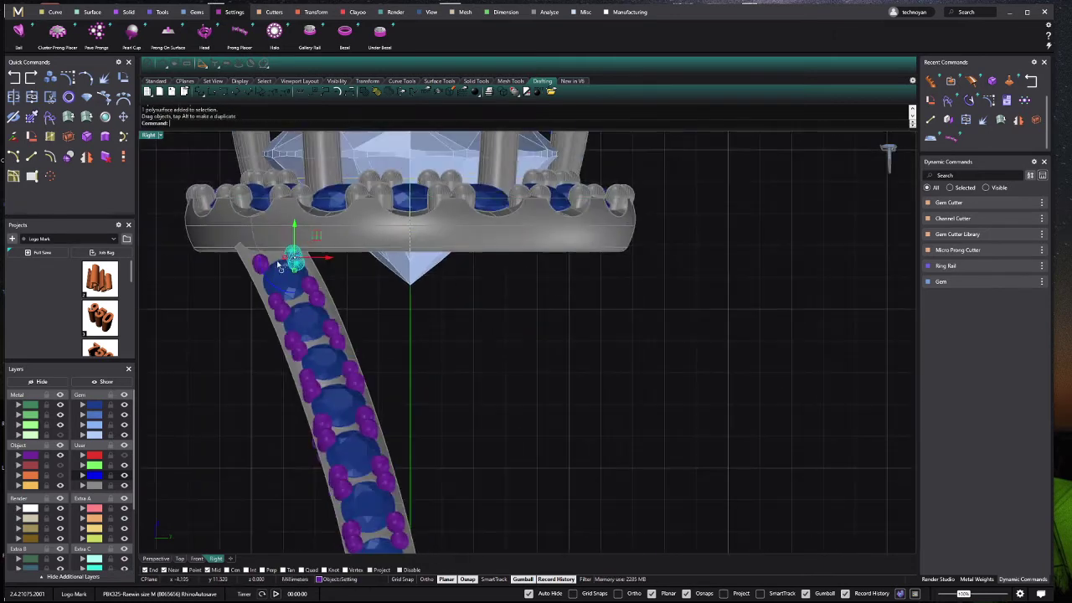
scroll(281, 266, "down", 5)
scroll(353, 421, "up", 3)
scroll(318, 355, "up", 3)
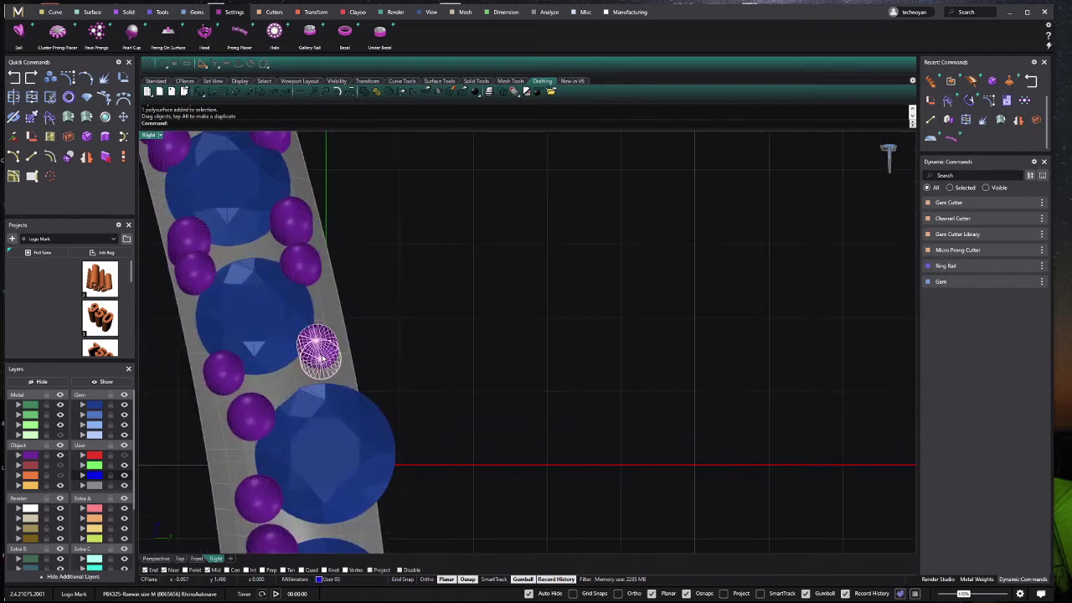
left_click(316, 352)
left_click(356, 376)
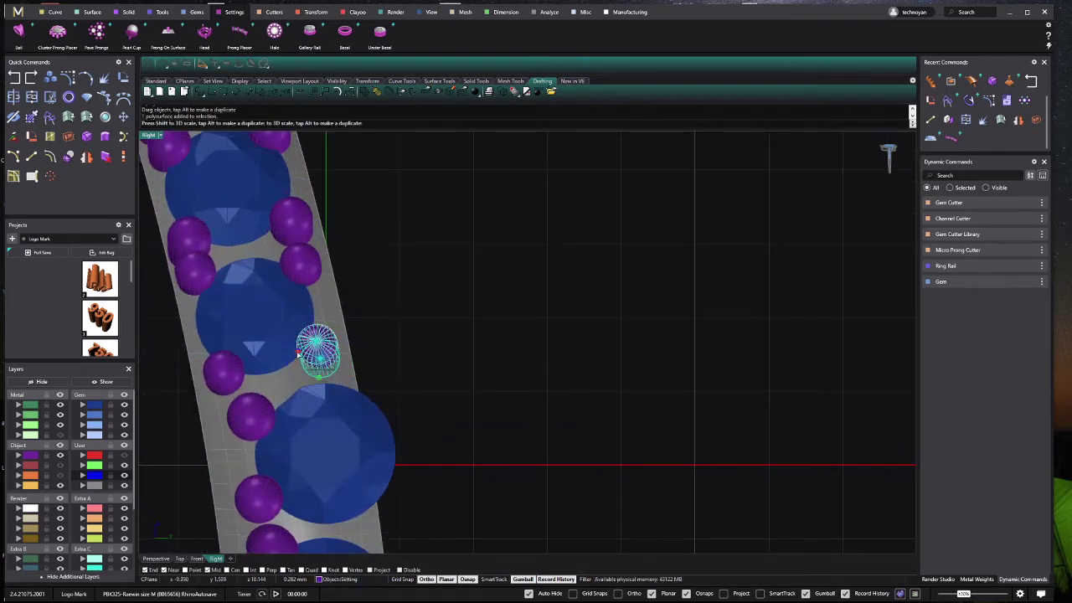
key("Escape")
Step: Unhide the second shank and mirror the left-shank prongs about 0,0,0 along the vertical axis
scroll(296, 356, "down", 10)
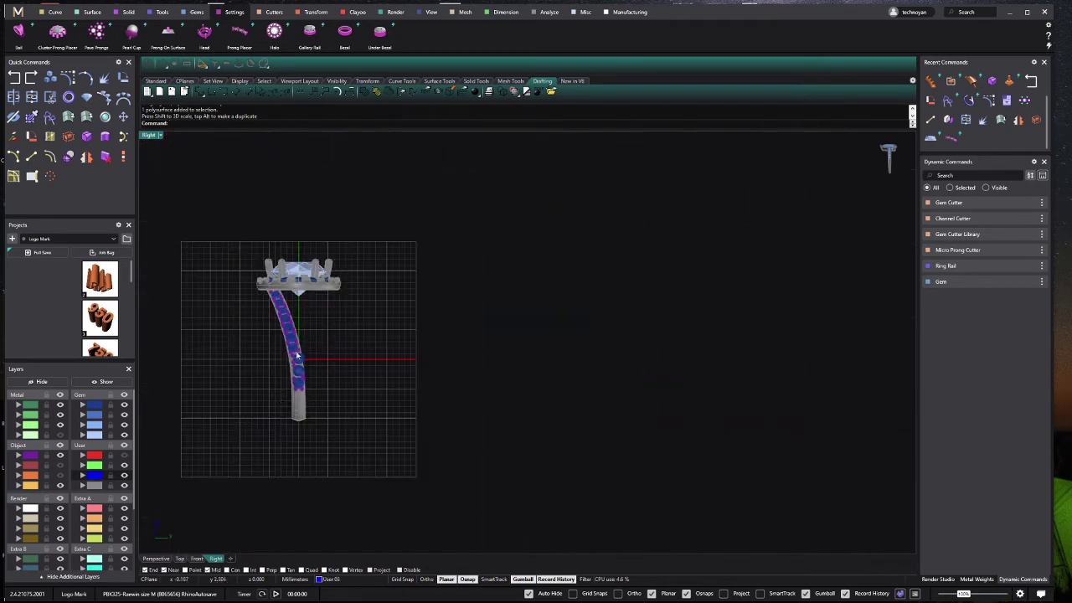
left_click(113, 385)
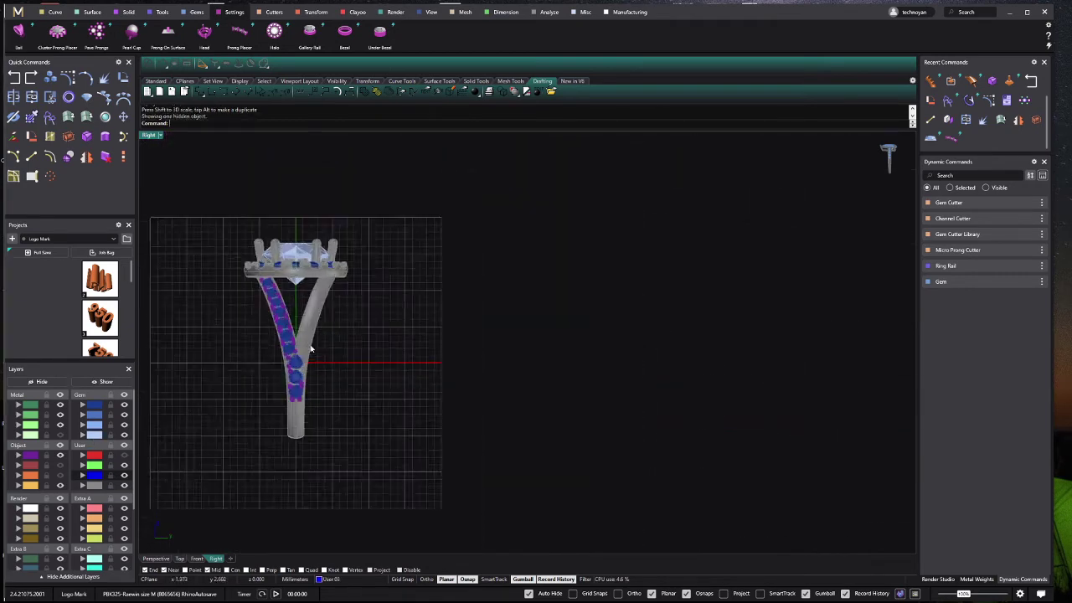
scroll(251, 368, "up", 3)
left_click(303, 263)
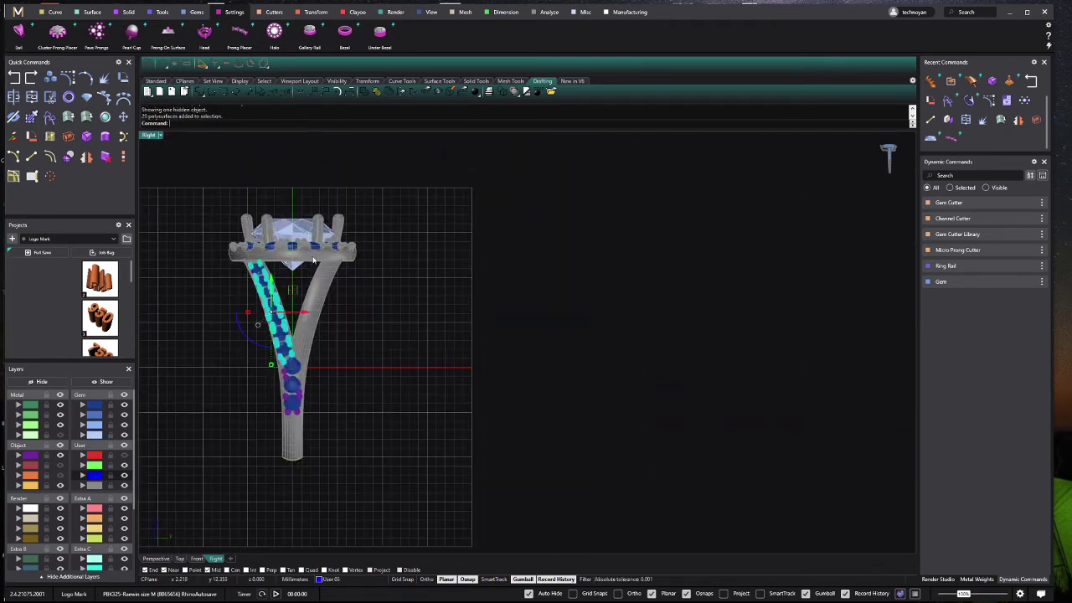
scroll(294, 378, "up", 2)
left_click(85, 158)
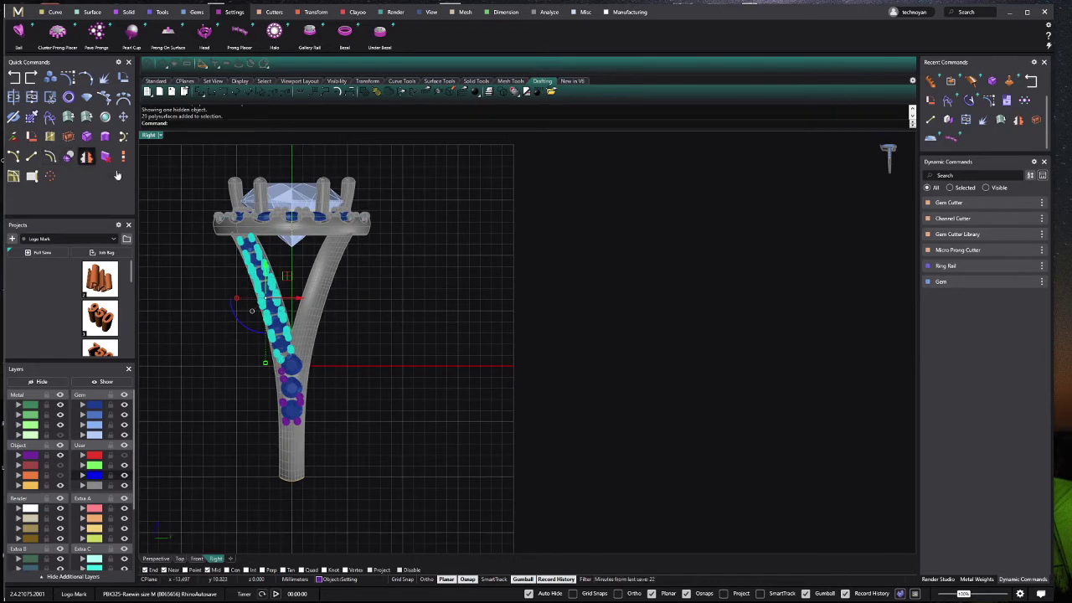
left_click(87, 159)
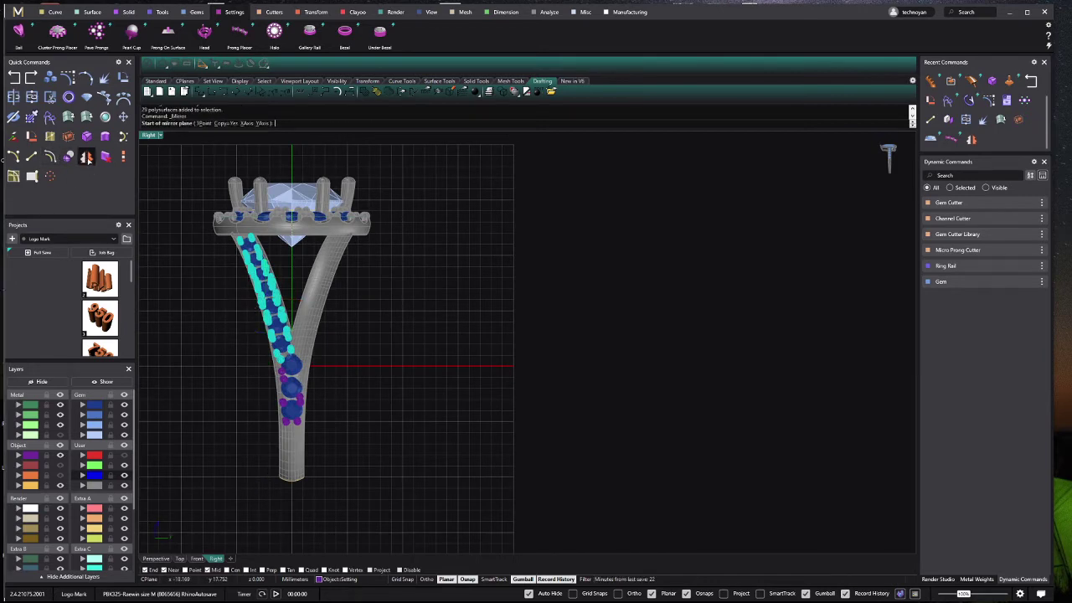
type("0")
key("Return")
left_click(294, 155)
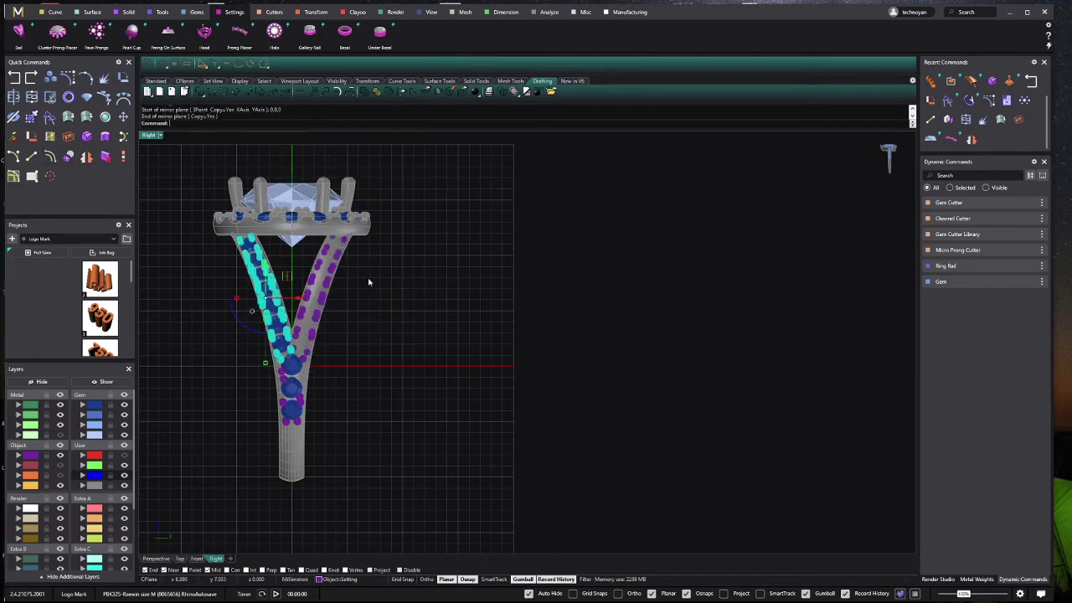
Step: Mirror the upper left-shank gems, excluding the lower ones, about 0,0,0 onto the right shank
left_click(286, 356)
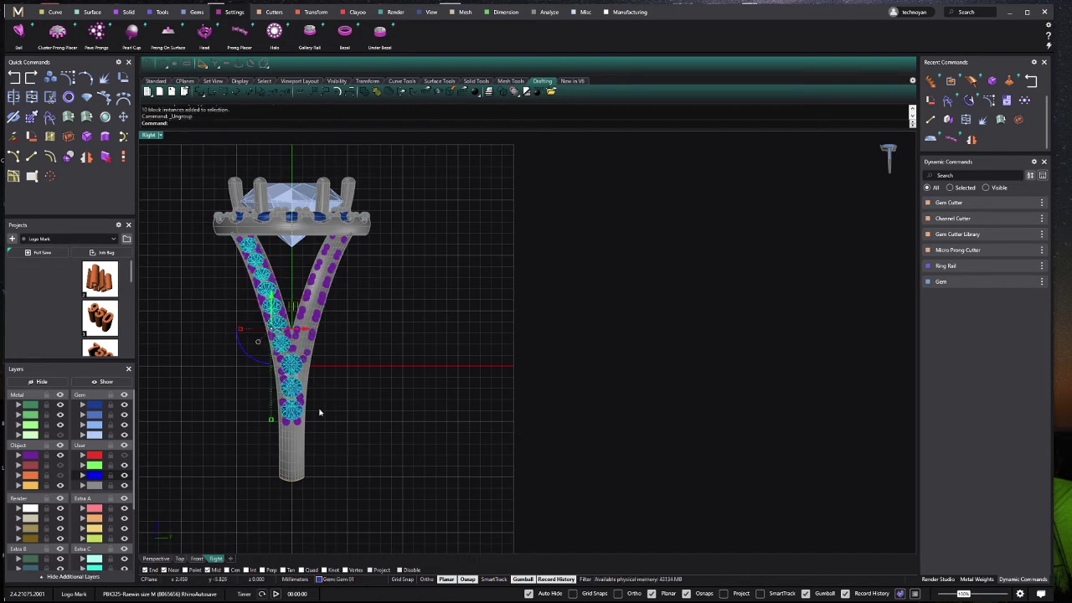
left_click_drag(287, 384, 289, 382, "ctrl")
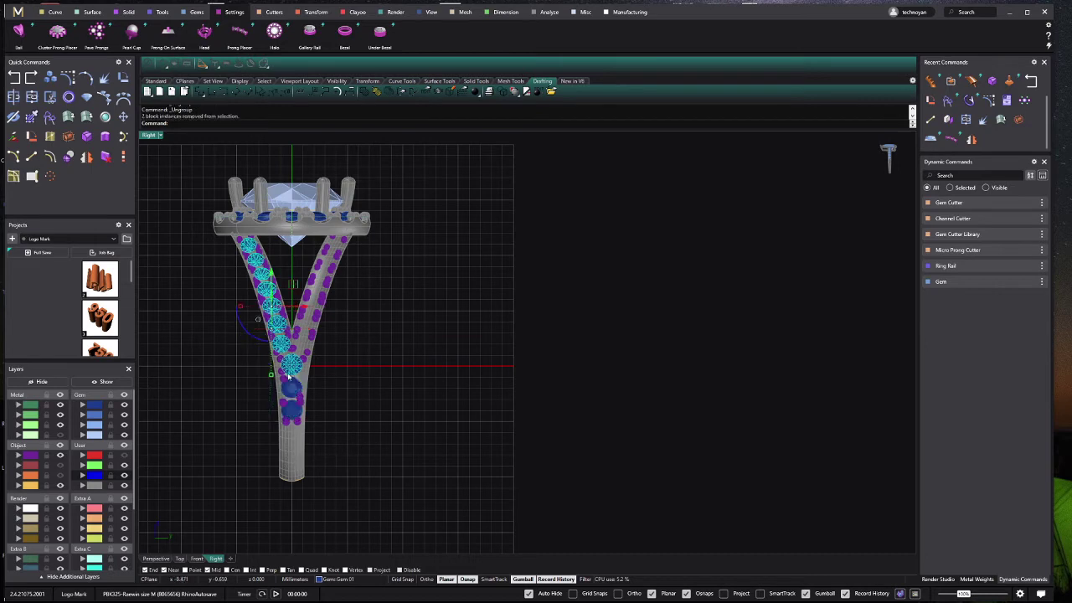
left_click(290, 365, "ctrl")
left_click(86, 156)
type("0")
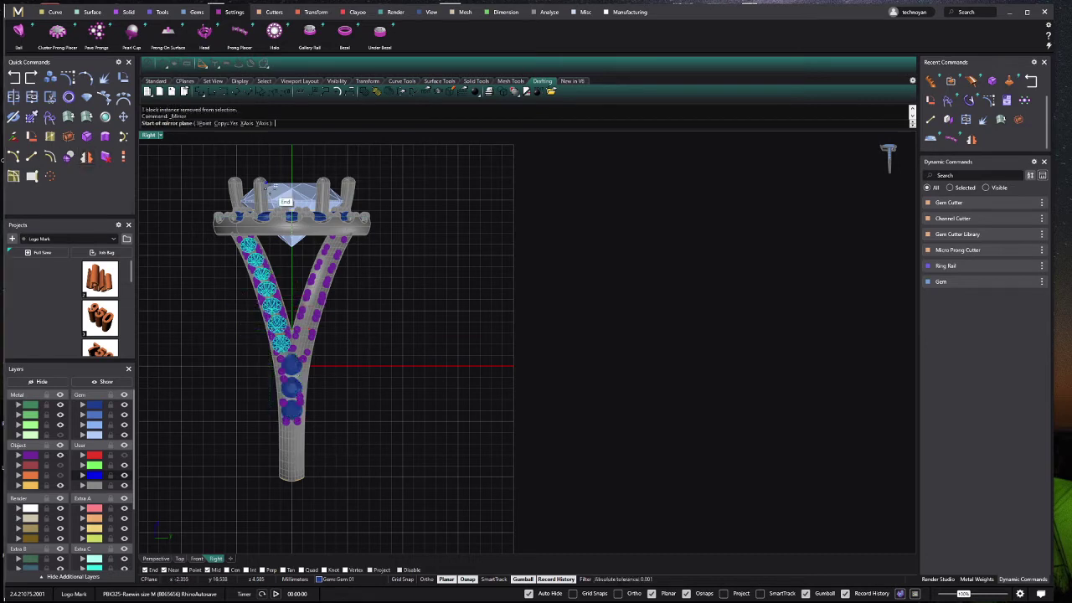
key("Return")
left_click(303, 180)
key("Escape")
Step: Select three lower-shank prongs and mirror them across the shank
scroll(293, 418, "up", 3)
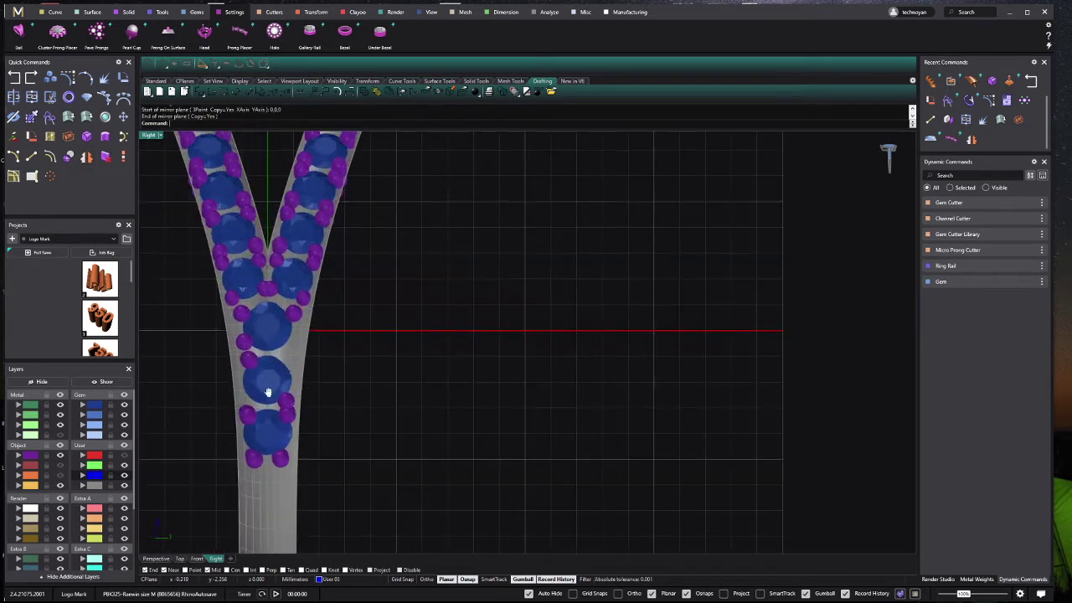
scroll(251, 431, "up", 2)
scroll(273, 369, "up", 2)
scroll(255, 295, "up", 2)
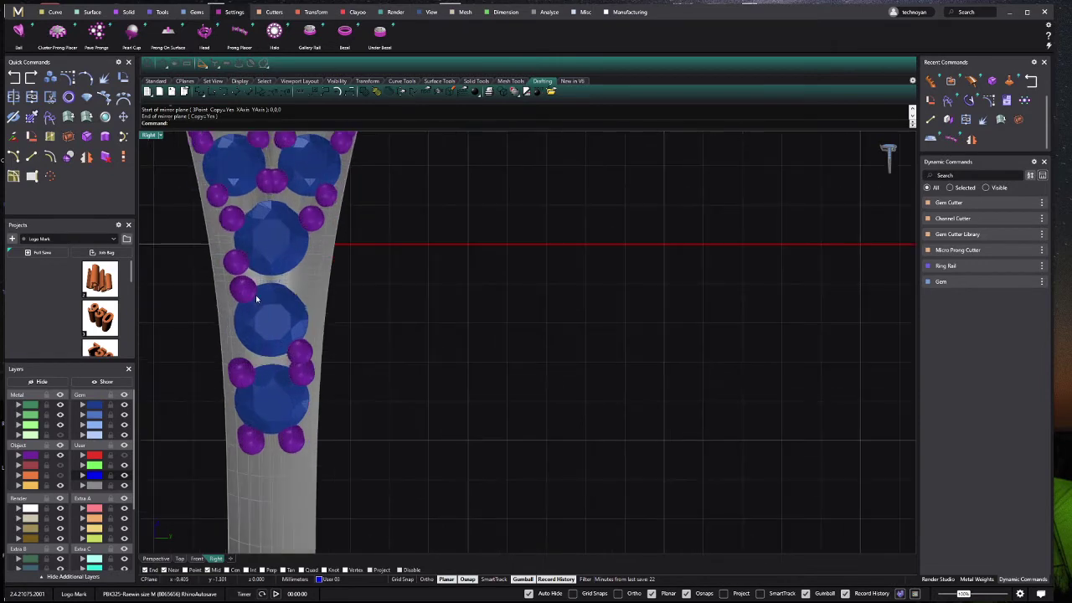
left_click_drag(171, 314, 267, 265)
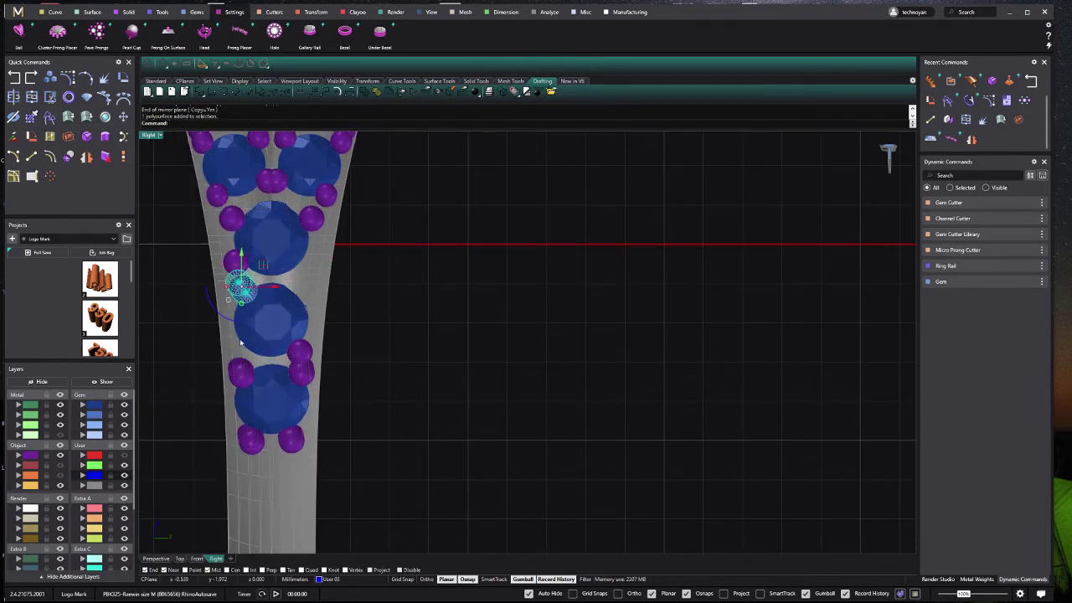
left_click_drag(289, 463, 276, 490)
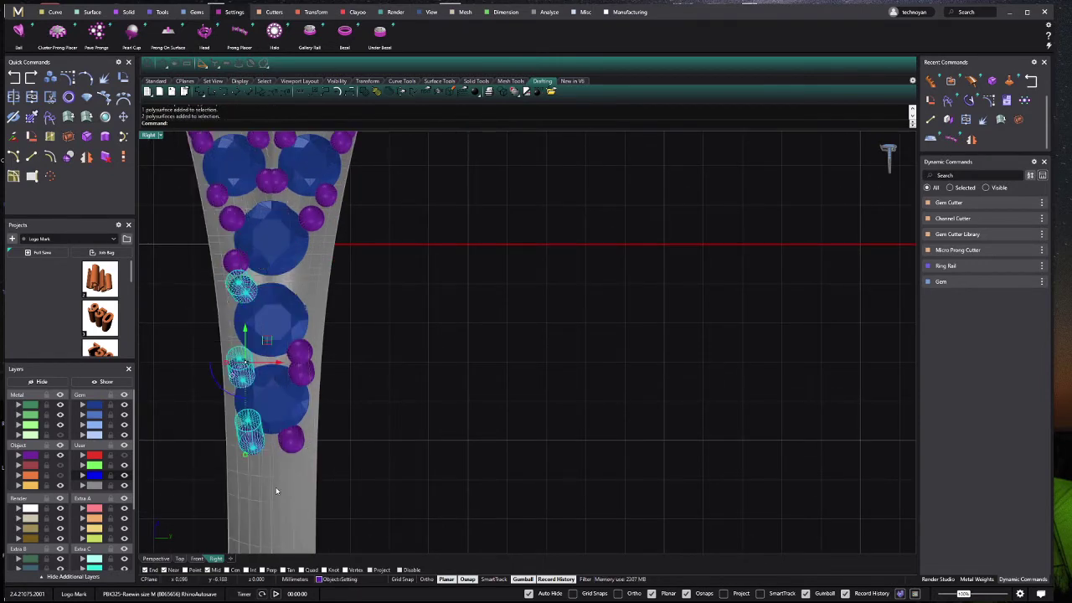
left_click(88, 161)
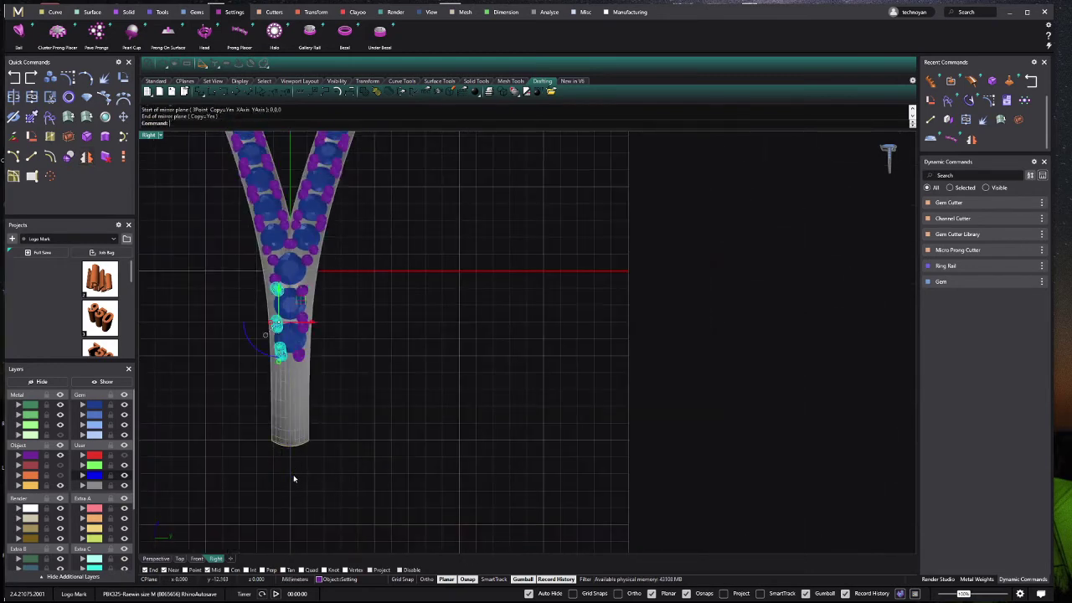
Step: Mirror the prong lying under the shank metal about the origin 0,0,0 with a vertical axis
scroll(293, 321, "up", 5)
left_click(294, 328)
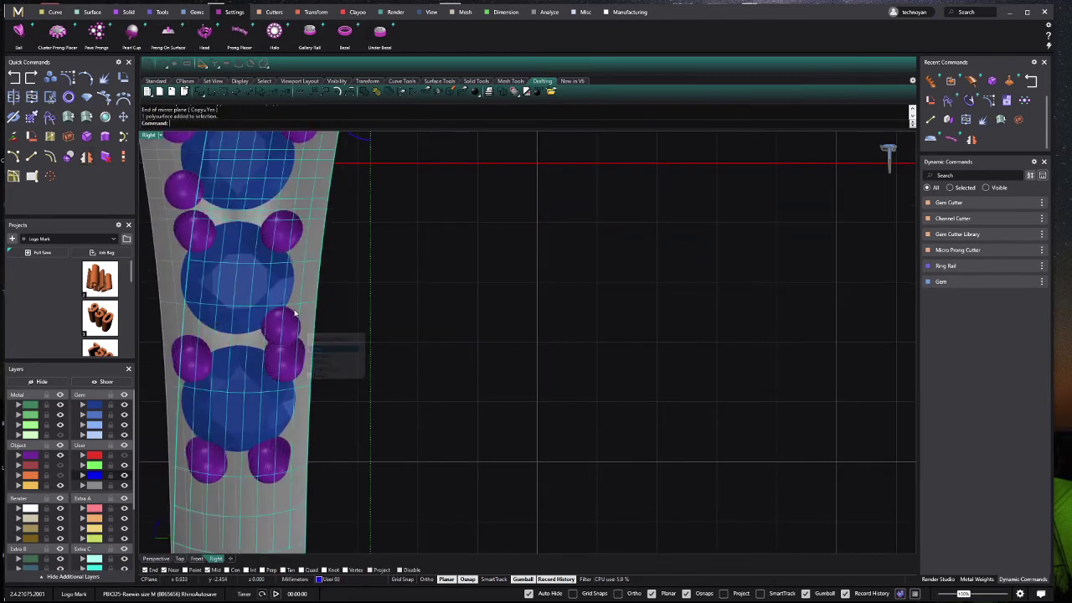
left_click(295, 318)
left_click(318, 336)
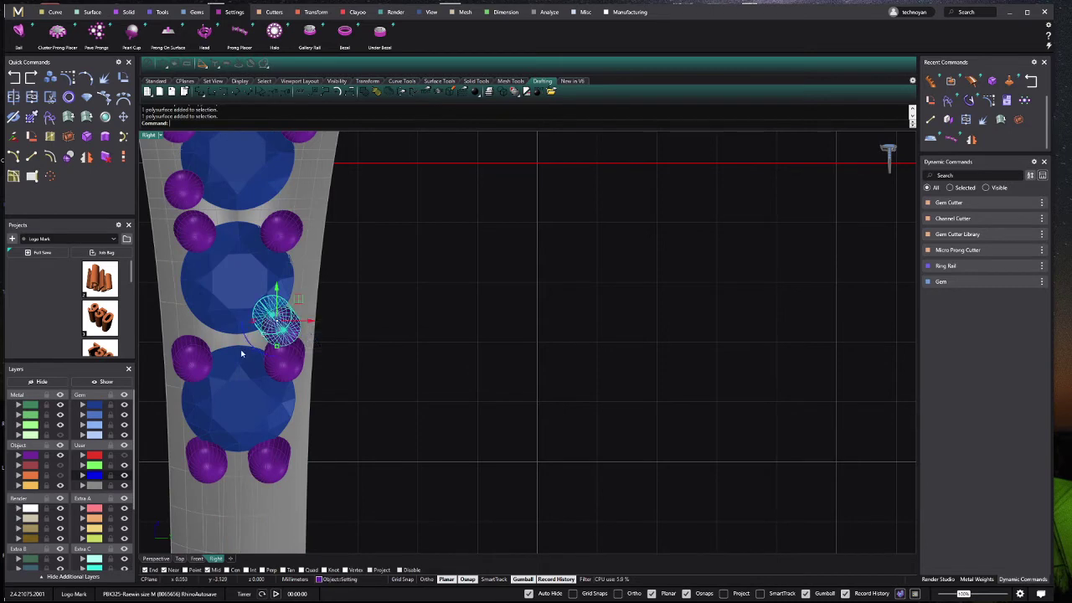
key("Return")
scroll(275, 311, "down", 3)
type("0")
key("Return")
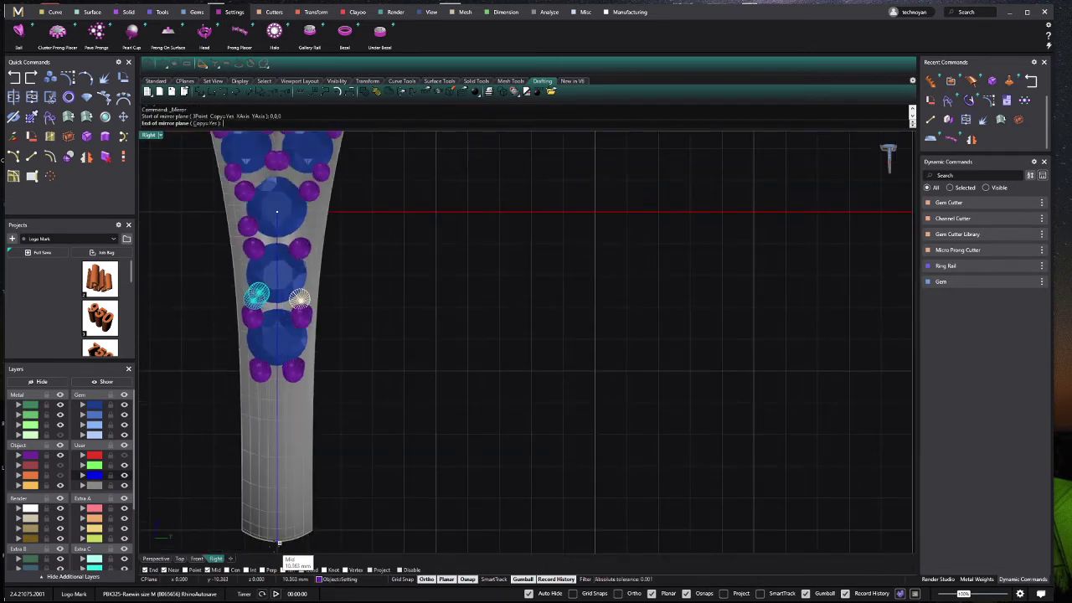
left_click(275, 509)
Step: Select another prong and return the workspace to the four-view layout
scroll(276, 310, "up", 3)
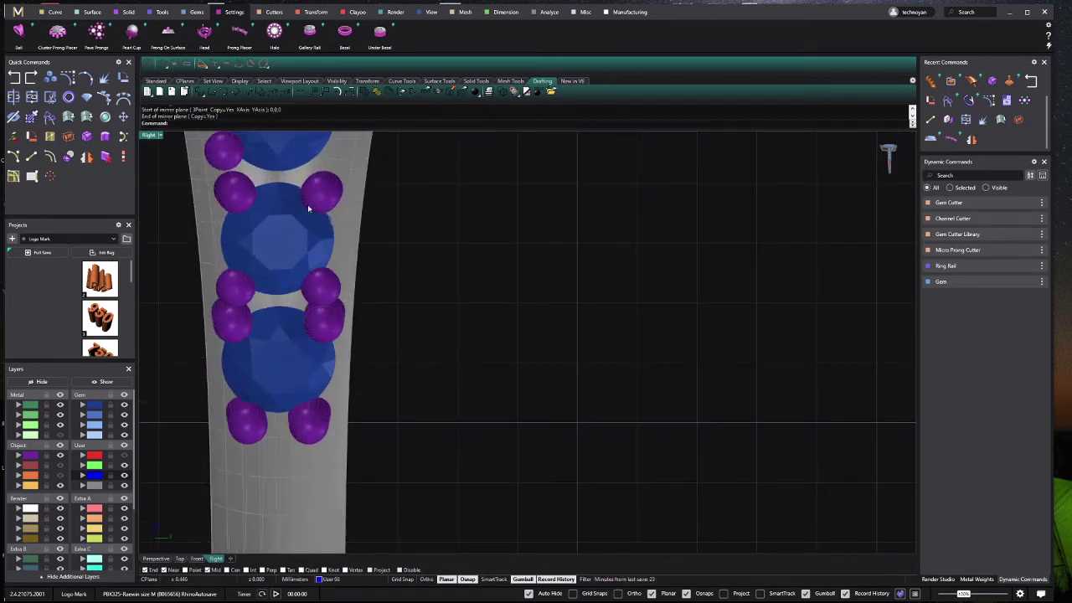
left_click(246, 195)
left_click(268, 208)
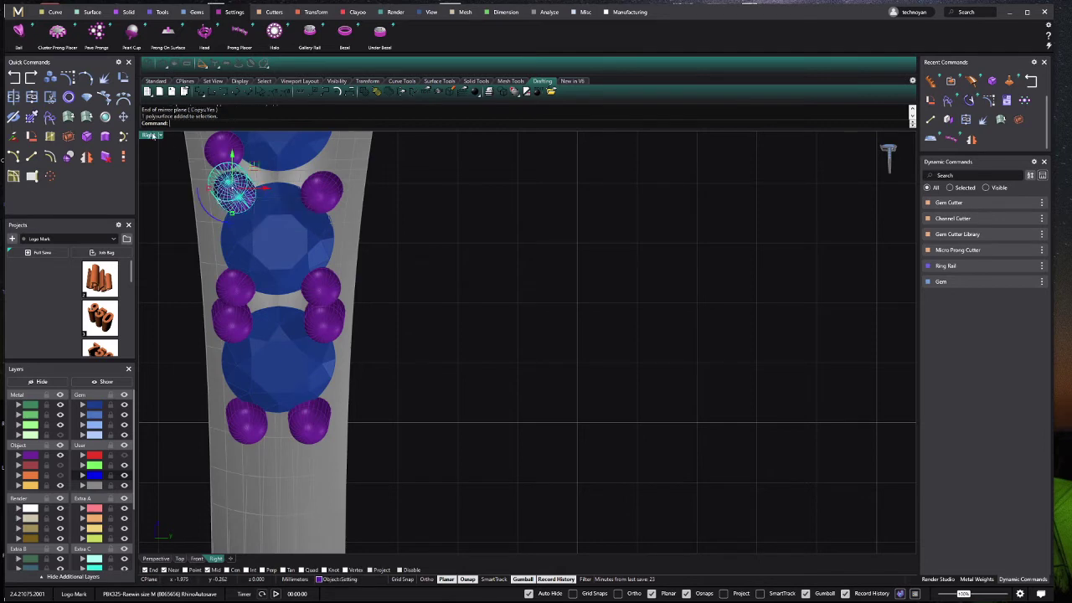
double_click(149, 135)
scroll(437, 270, "up", 3)
Step: Move one prong along the shank and rotate another slightly to follow the shank curve
scroll(335, 243, "up", 2)
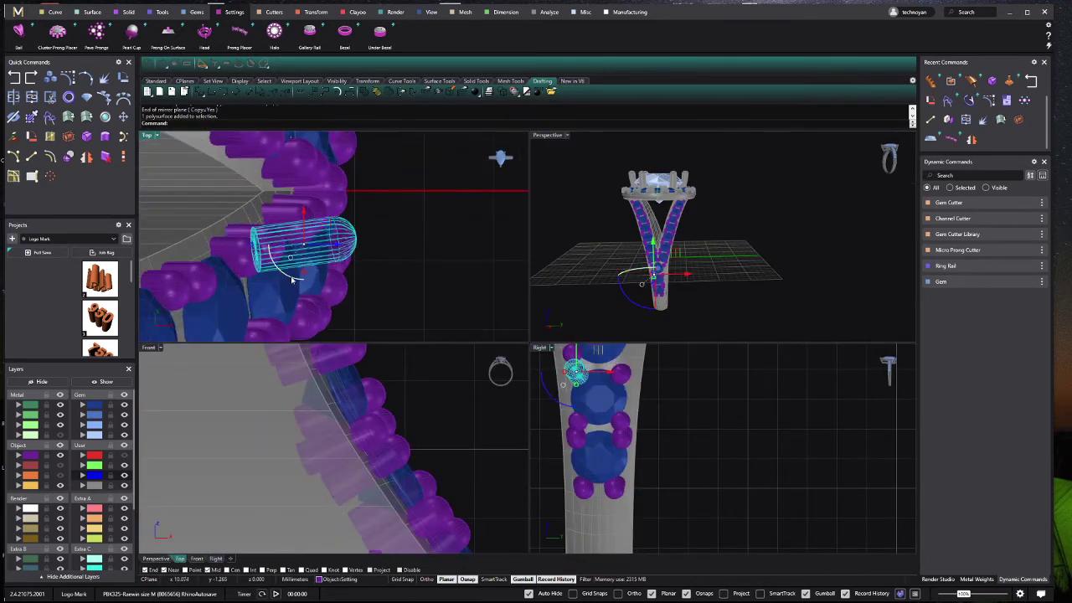
left_click_drag(293, 268, 286, 281)
scroll(586, 419, "up", 4)
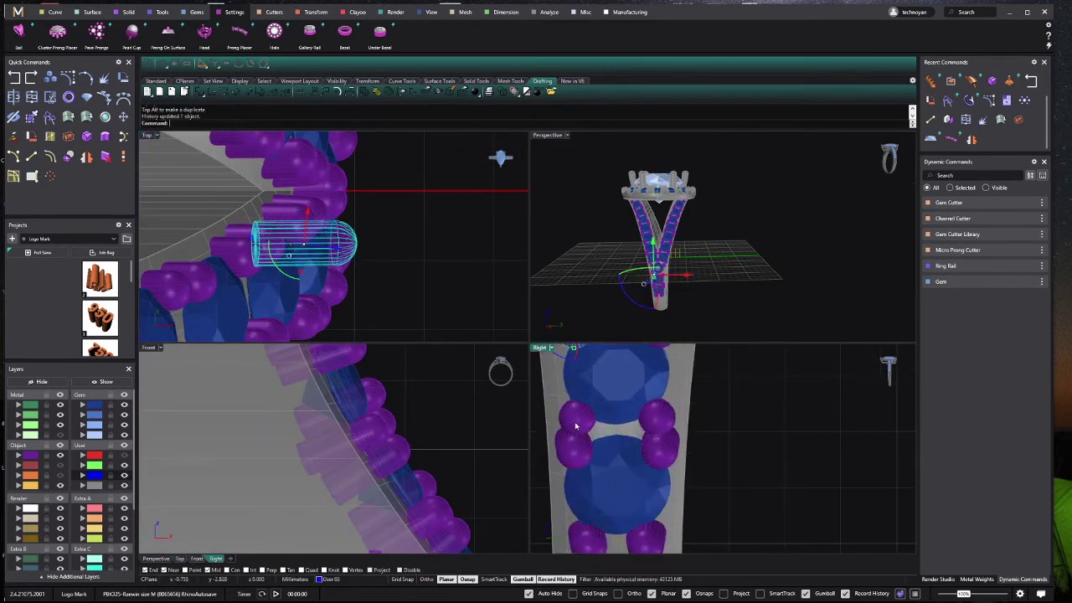
left_click(586, 427)
left_click(615, 452)
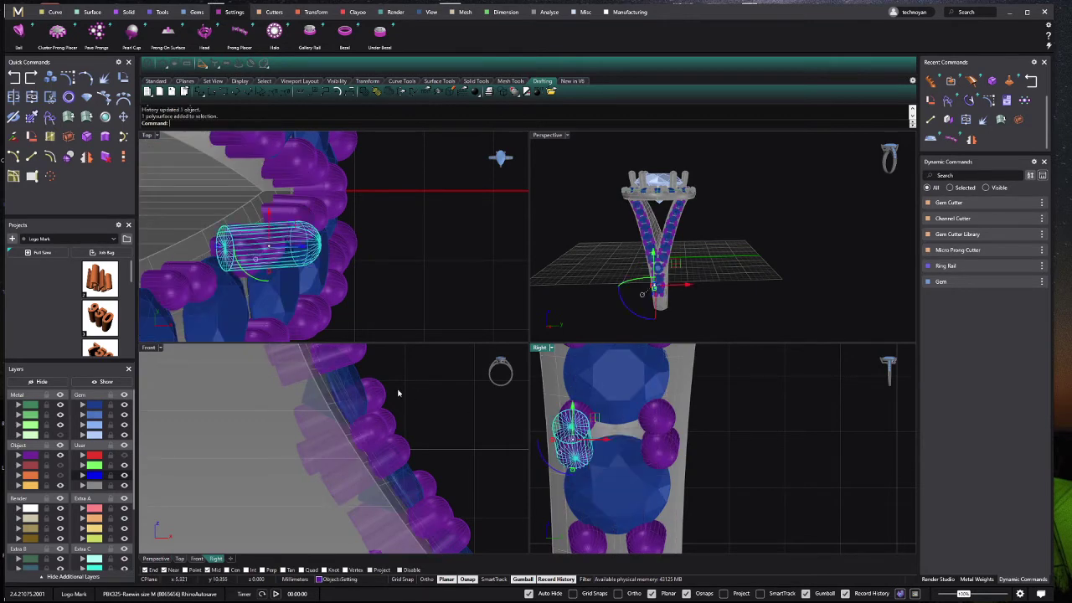
mouse_move(253, 279)
left_mouse_down()
mouse_move(256, 289)
mouse_move(239, 295)
left_mouse_up()
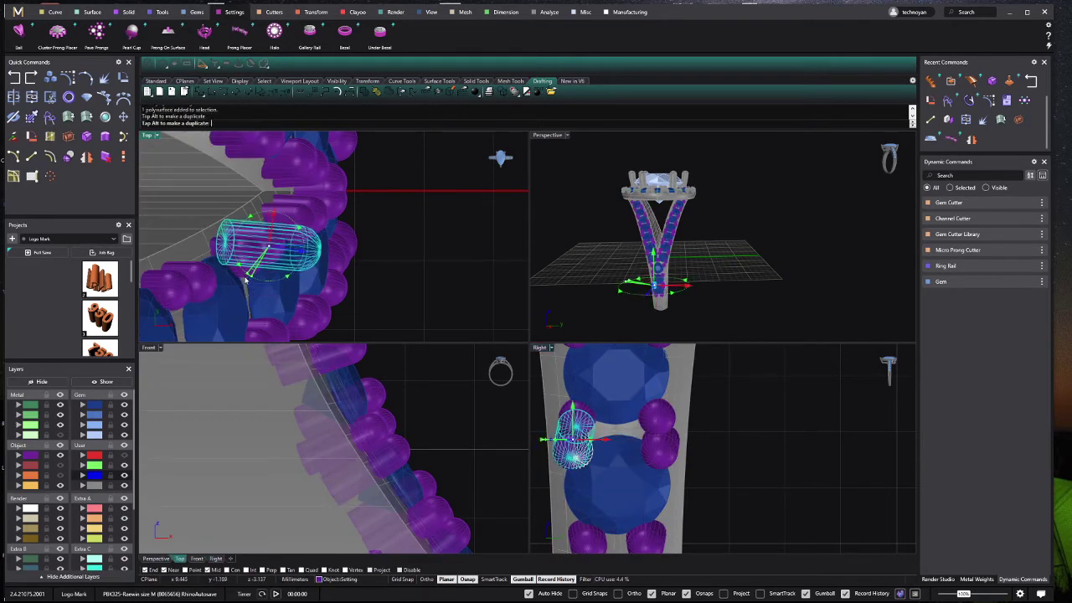
Step: Rotate another side-view prong to align with the shank, accepting the history-break warning
left_click(569, 413)
left_click(591, 432)
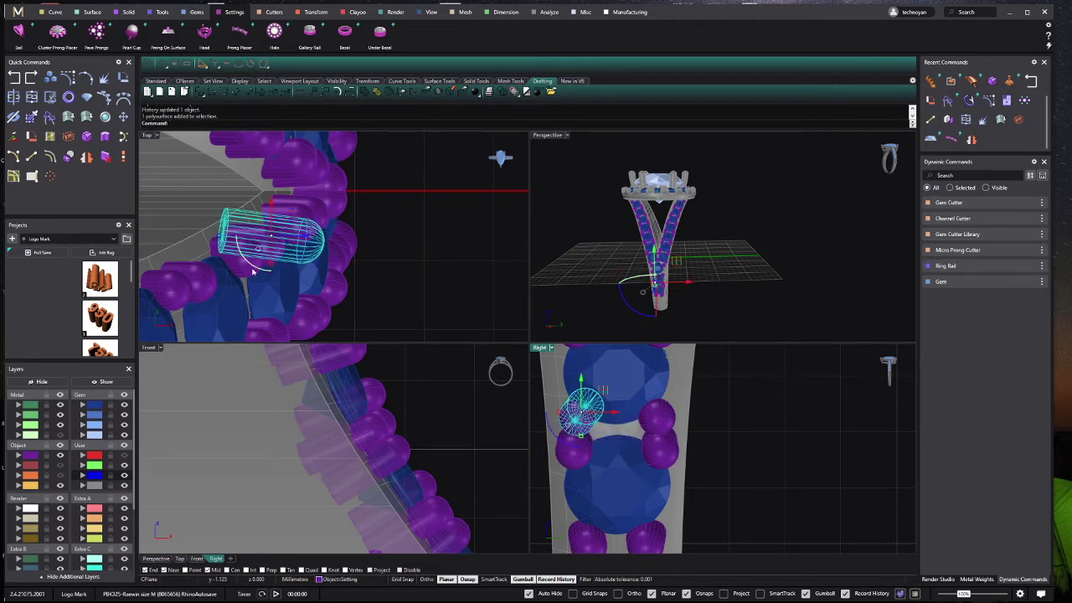
left_click_drag(255, 268, 251, 276)
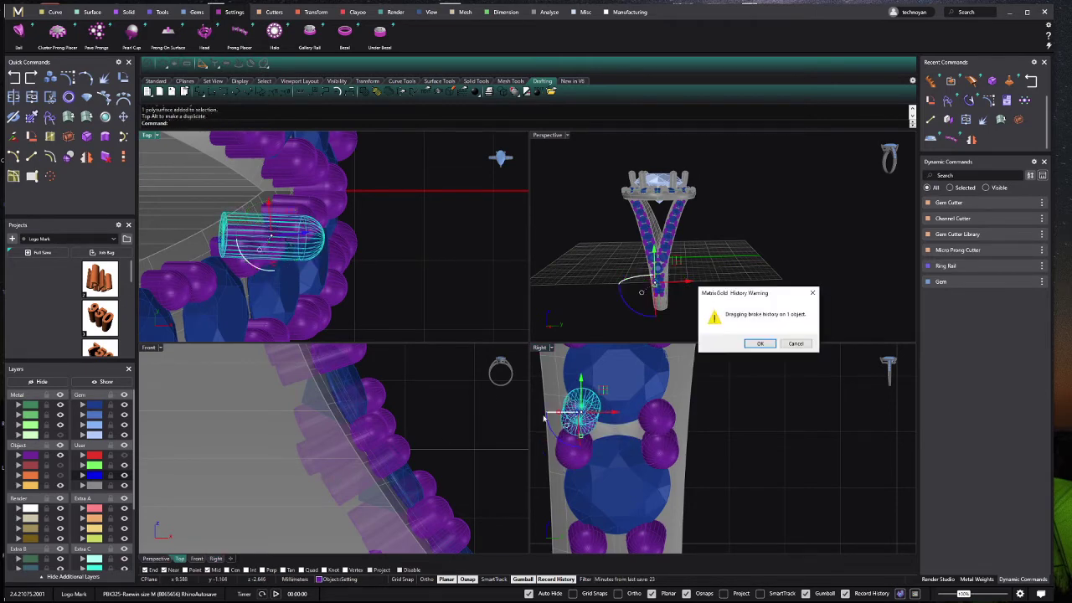
left_click(759, 343)
Step: Zoom out and recentre the top view so the whole ring is visible
scroll(652, 473, "down", 5)
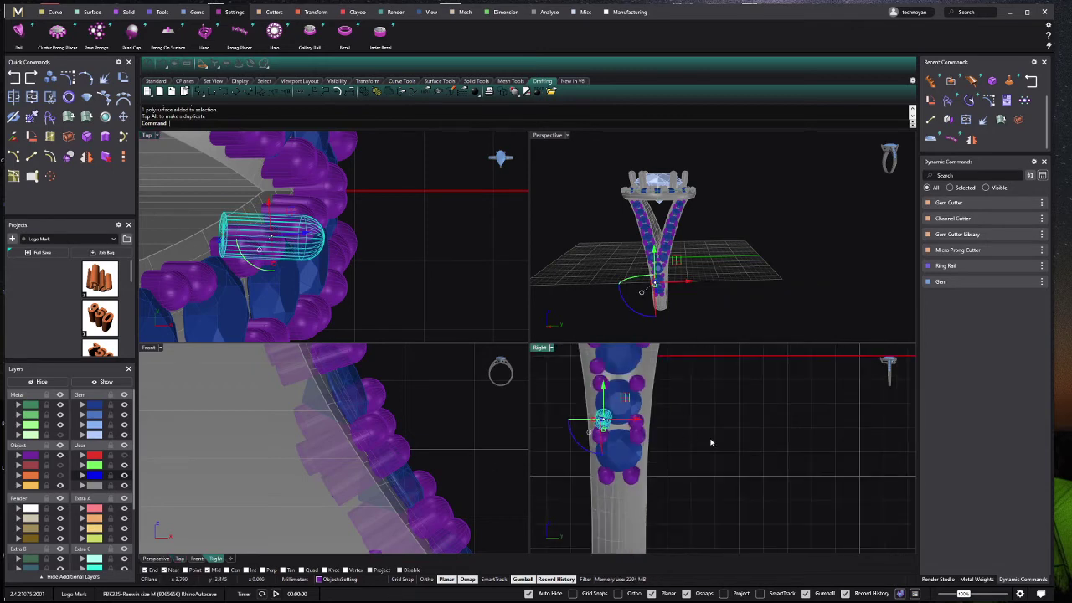
scroll(651, 473, "down", 3)
scroll(652, 473, "down", 3)
scroll(652, 474, "down", 2)
scroll(362, 475, "down", 5)
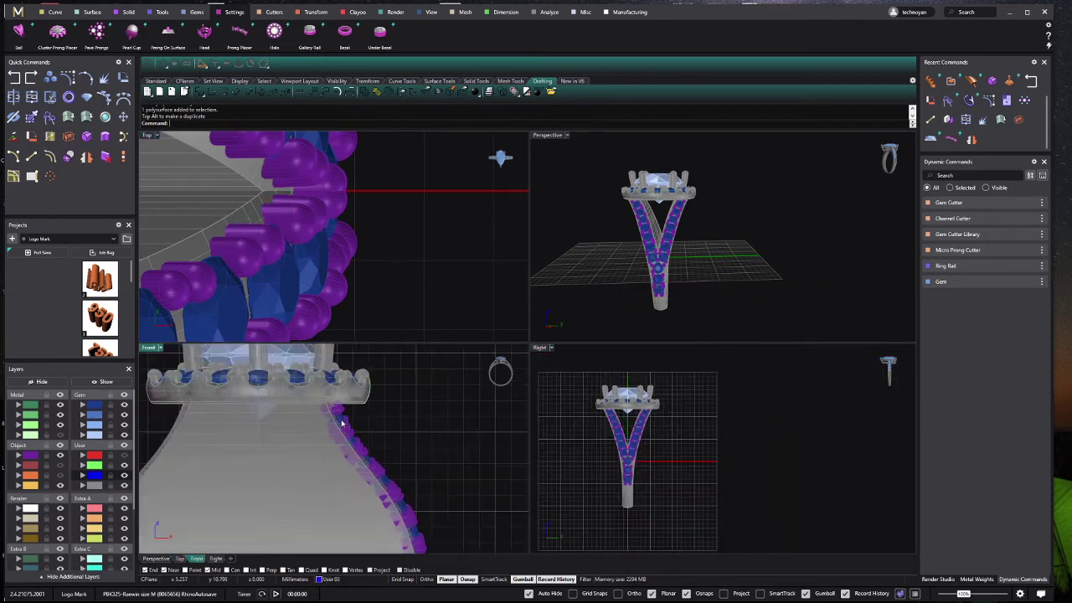
scroll(362, 475, "down", 3)
scroll(362, 475, "down", 1)
scroll(663, 435, "down", 1)
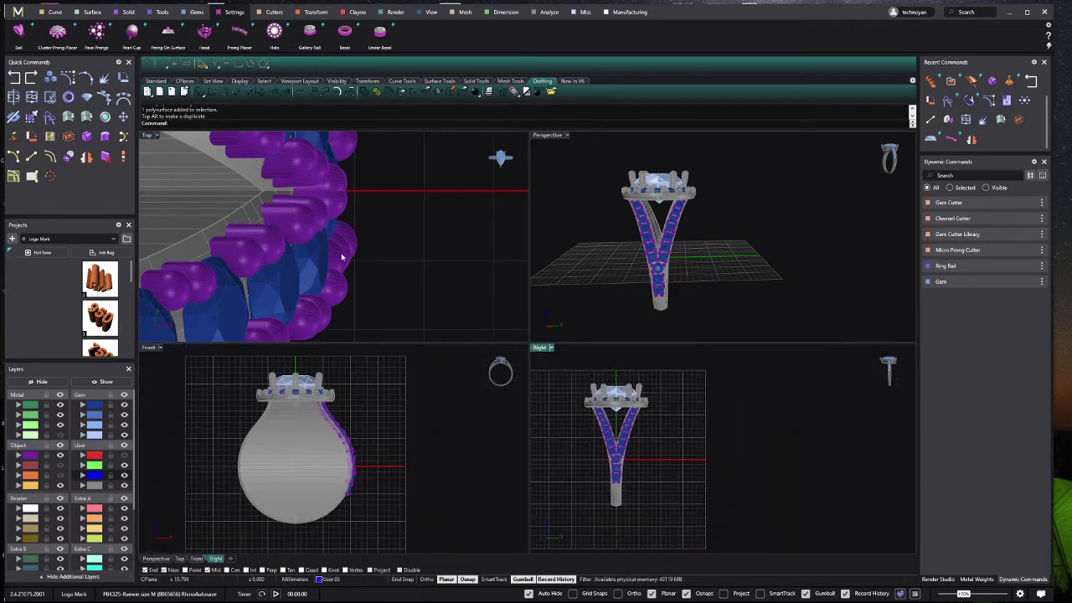
scroll(341, 257, "down", 4)
scroll(348, 263, "down", 2)
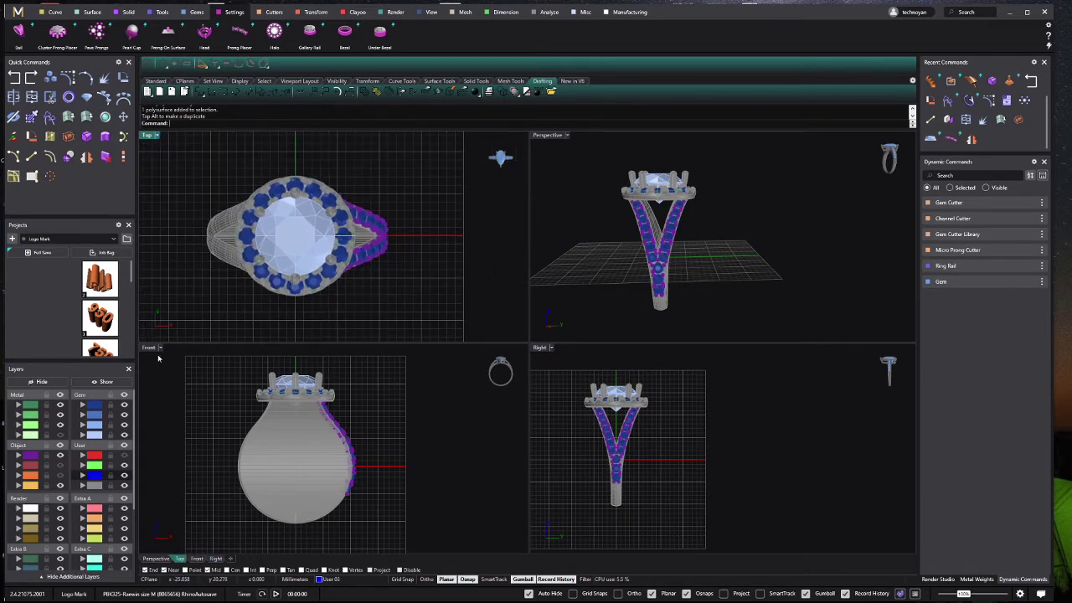
right_click_drag(277, 264, 210, 261)
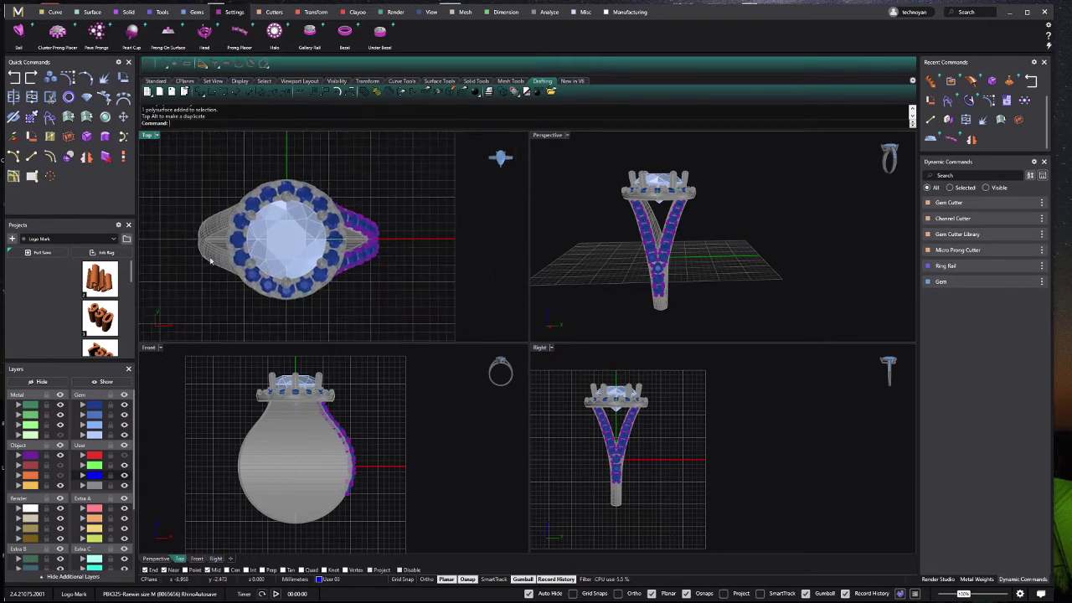
scroll(239, 253, "down", 1)
Step: Put the ring metal on layer Metal 03
left_click(321, 519)
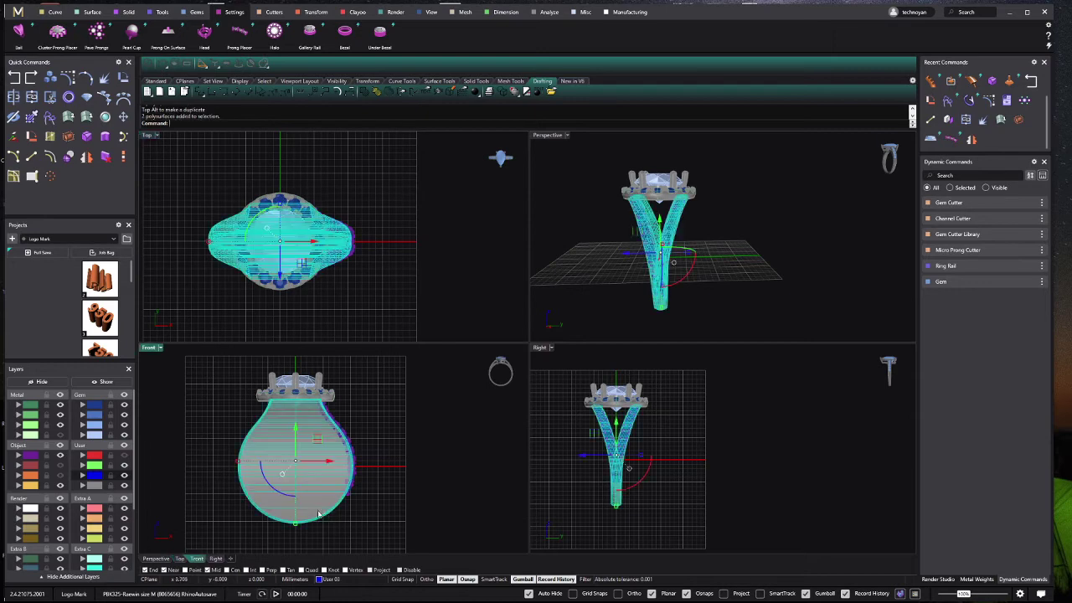
right_click_drag(306, 504, 296, 475)
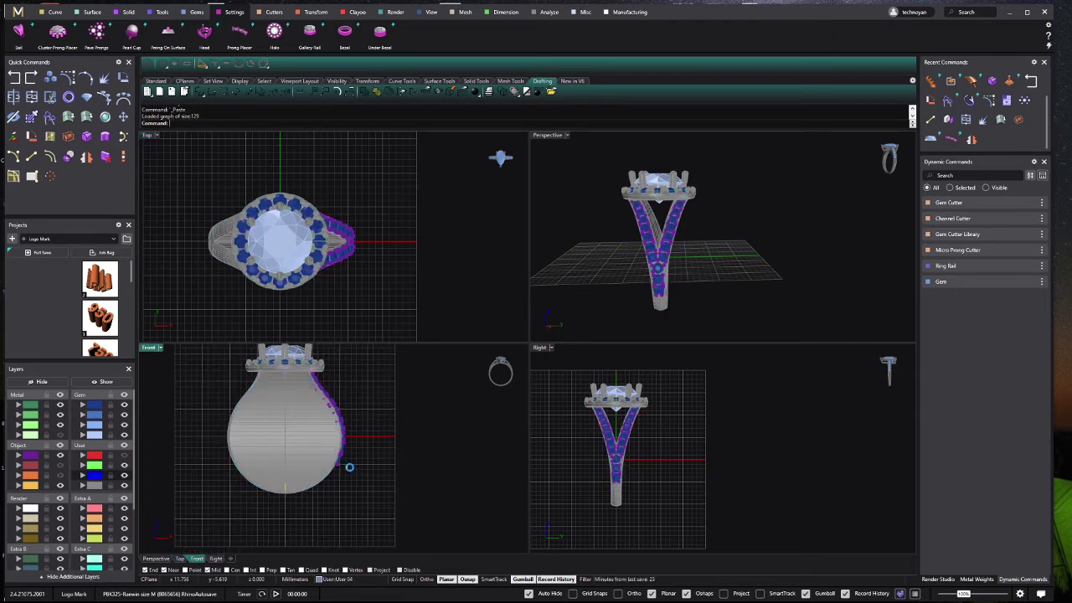
left_click(18, 426)
left_click(199, 462)
left_click(307, 476)
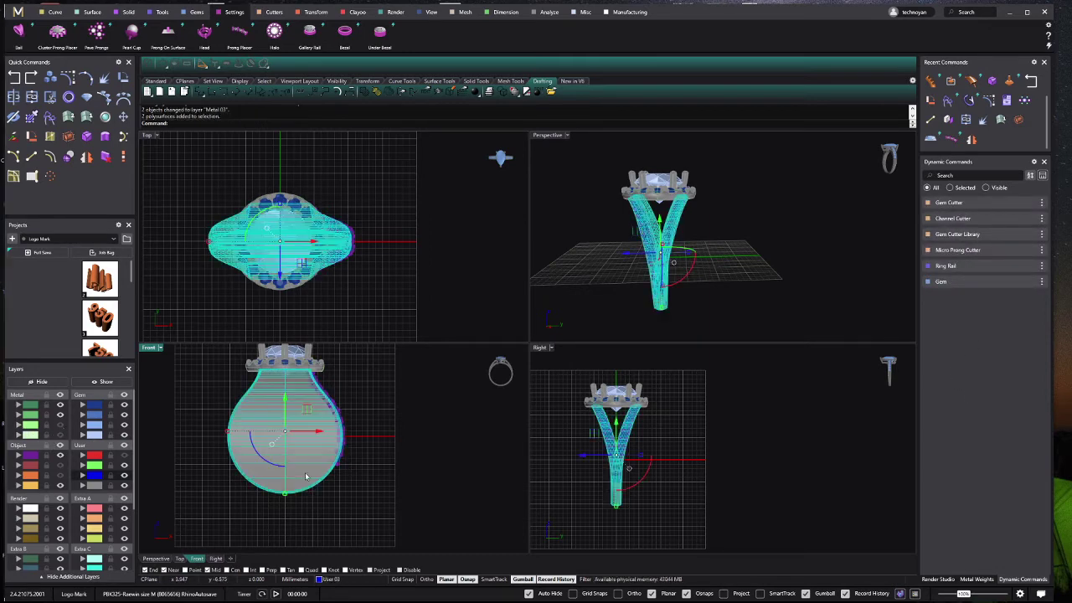
Step: Start Cut To Ring Rail from the Cutters tools, picking the ring rail and shank surfaces
left_click(274, 13)
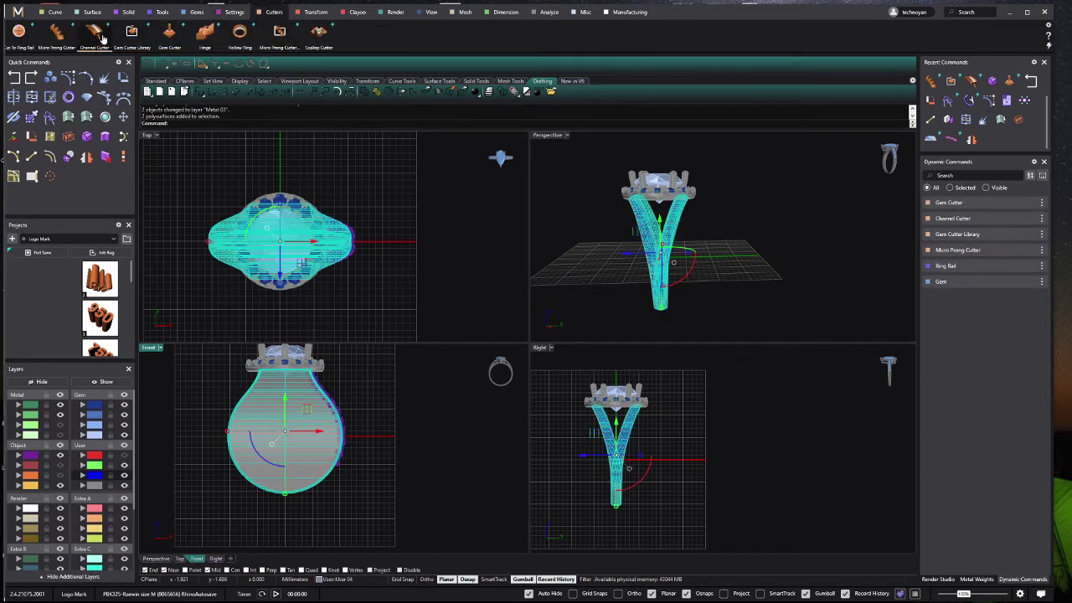
left_click(19, 32)
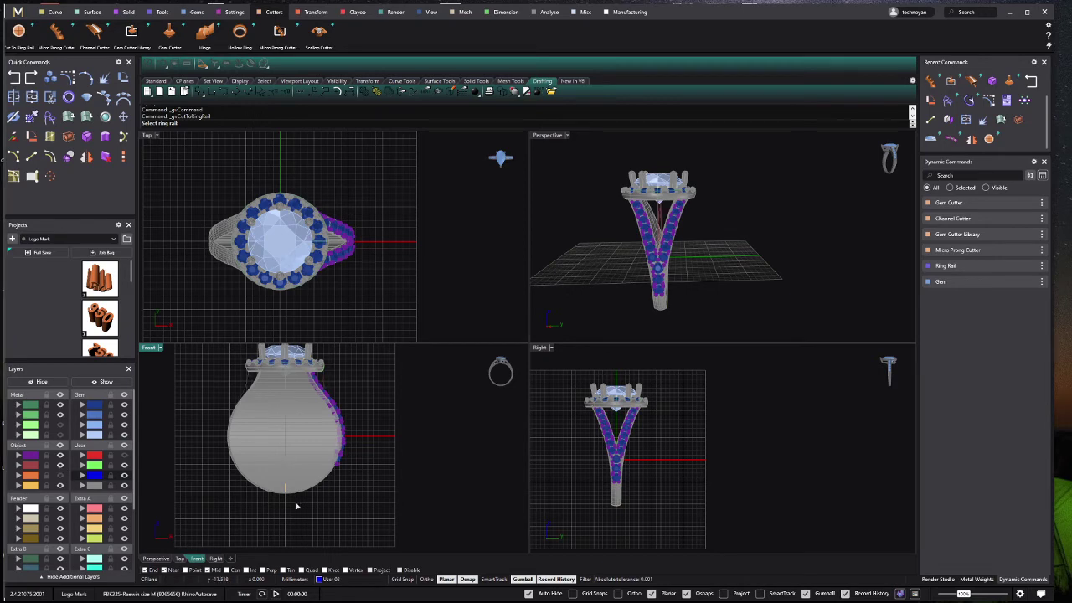
left_click(322, 511)
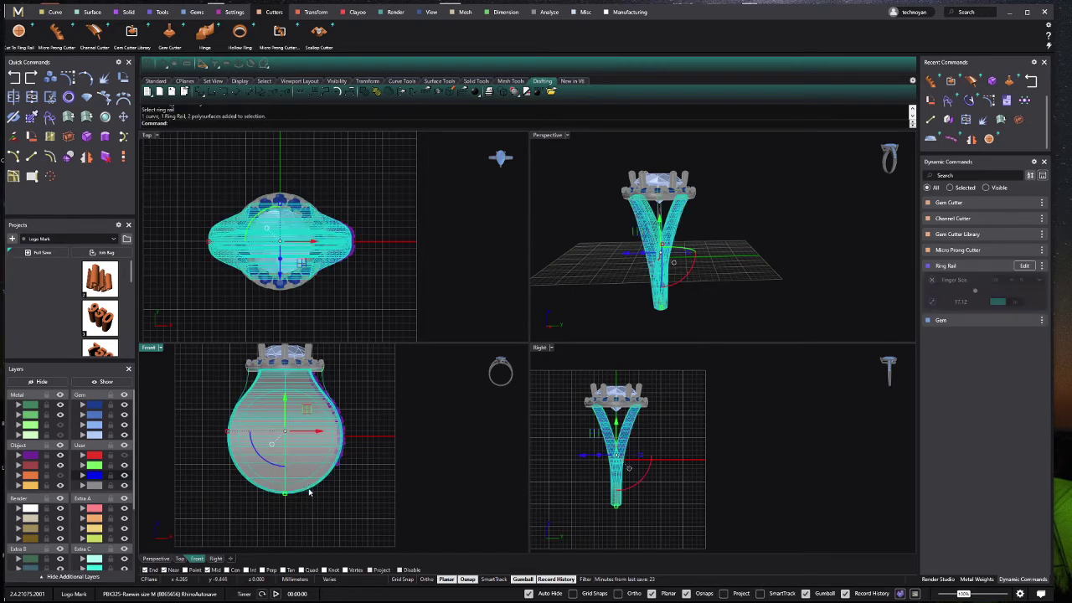
left_click_drag(308, 490, 287, 466)
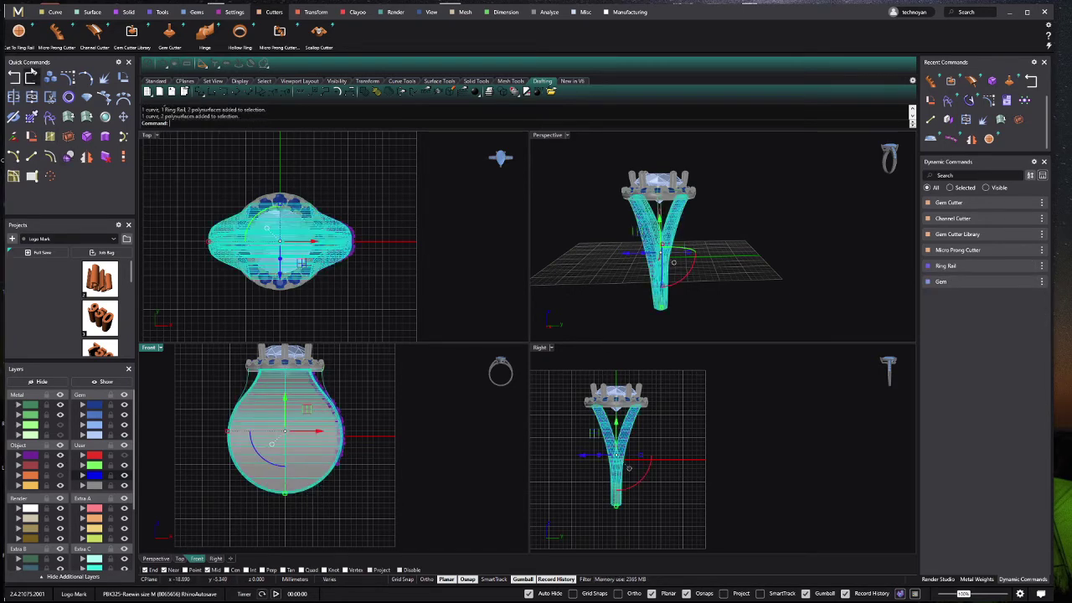
left_click(21, 33)
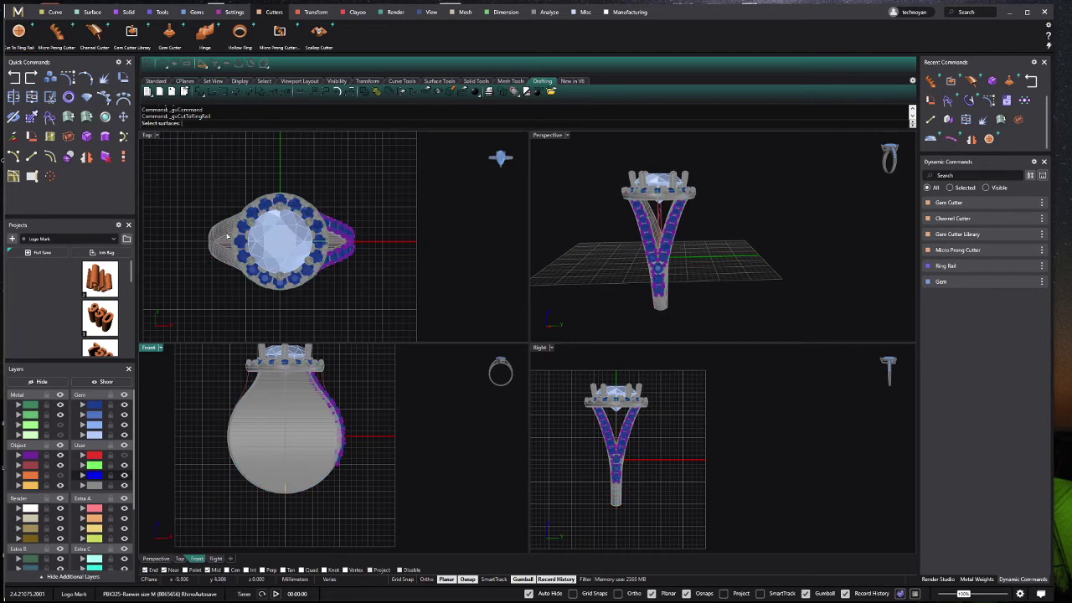
left_click(297, 491)
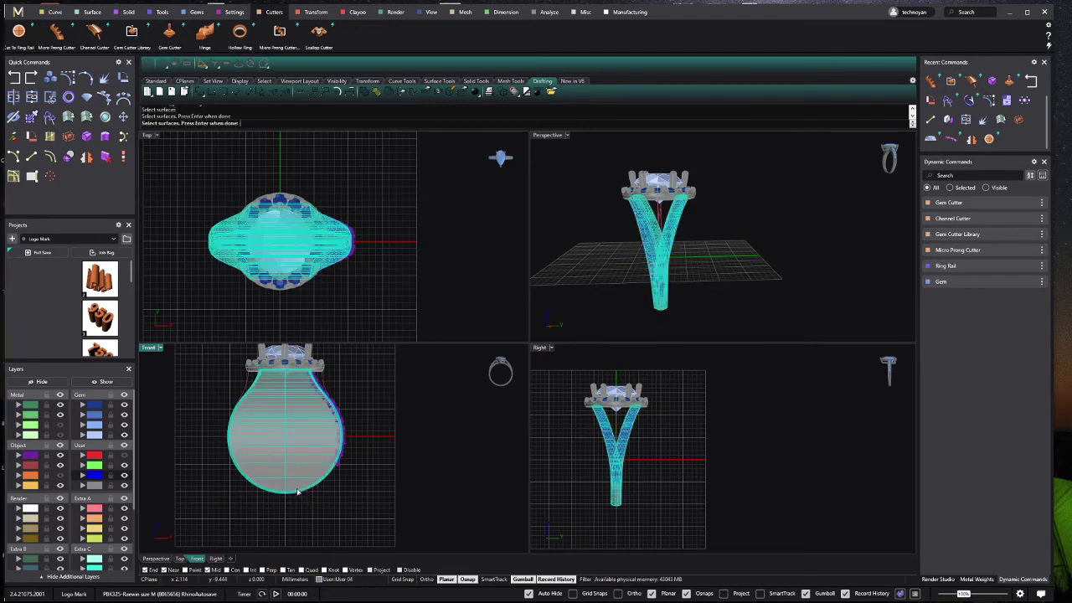
Step: Confirm the shank surfaces and turn on comfort fit for the inner band
key("Return")
scroll(285, 399, "up", 5)
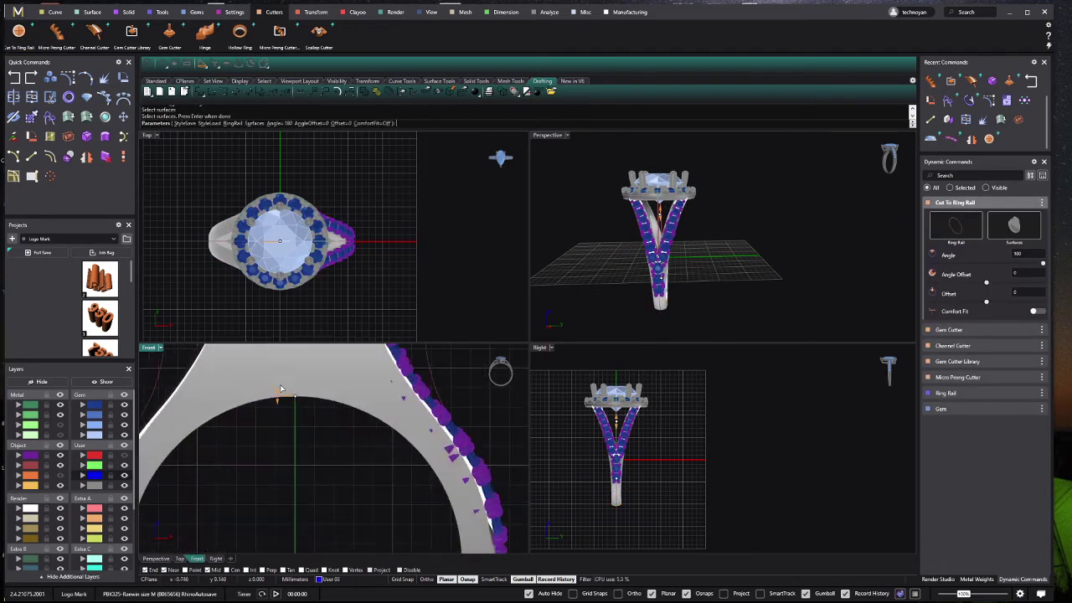
left_click(381, 124)
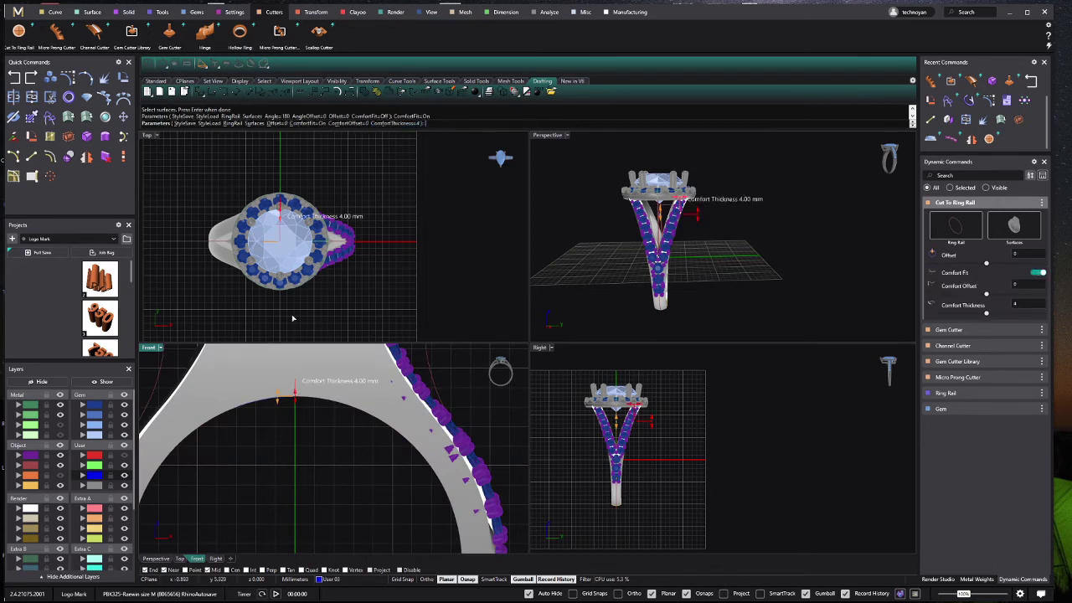
scroll(293, 401, "up", 3)
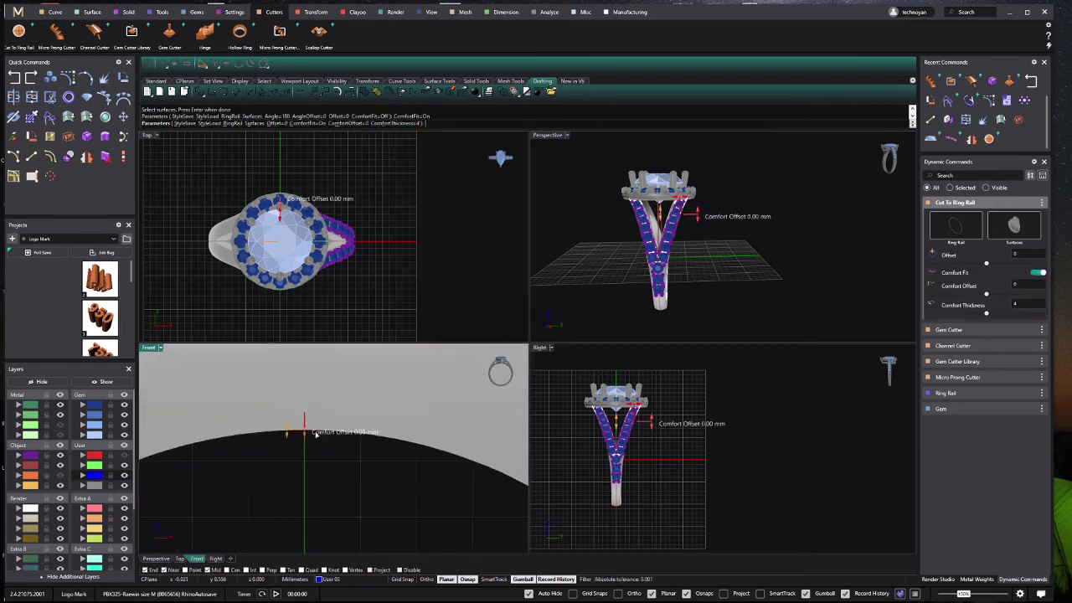
scroll(701, 444, "up", 4)
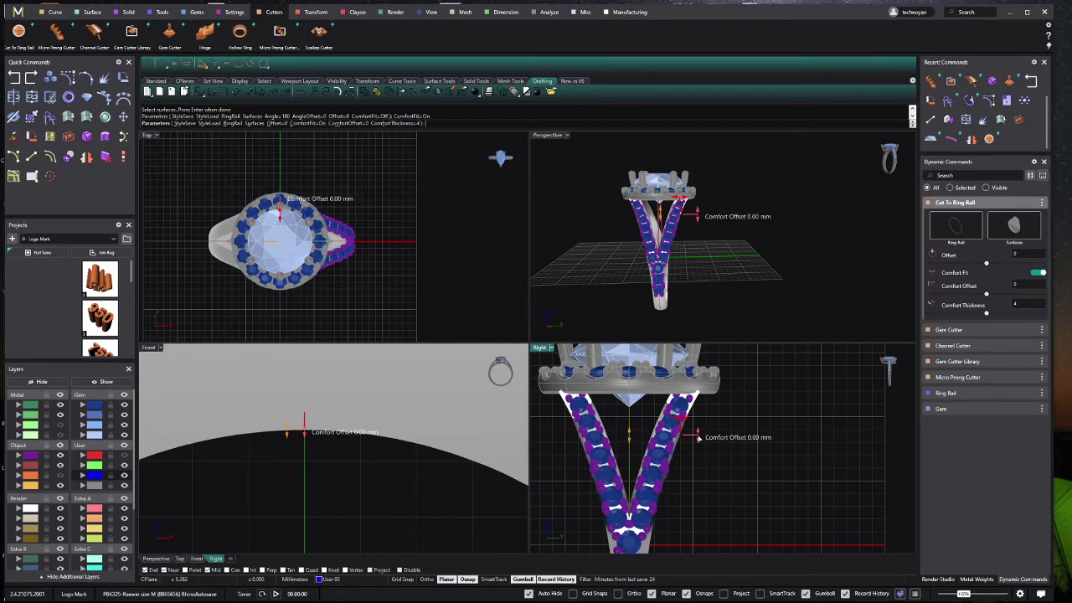
left_click_drag(700, 437, 703, 452)
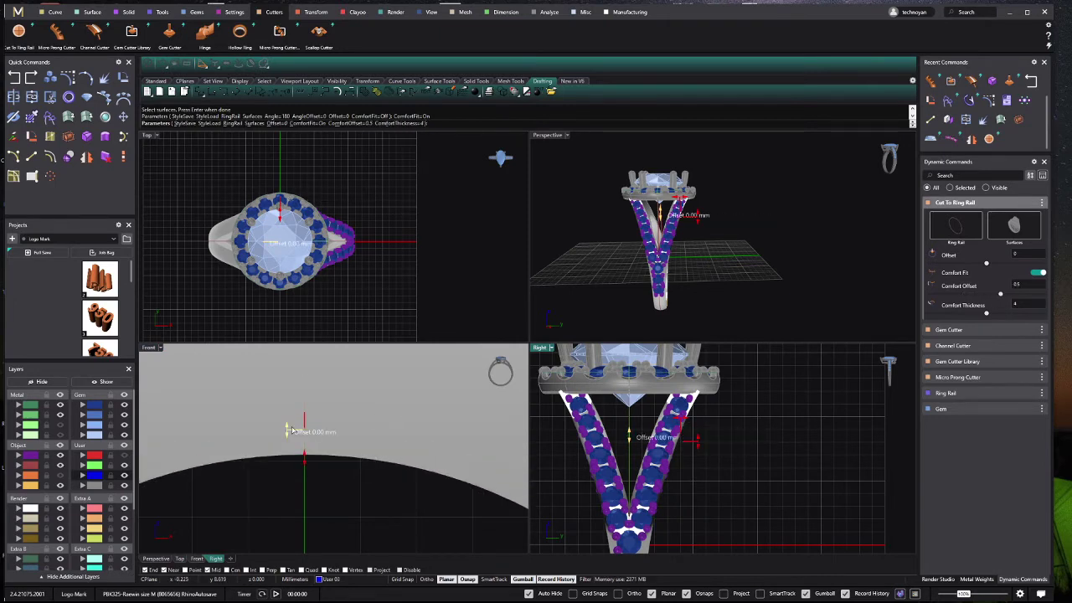
mouse_move(287, 427)
left_mouse_down()
mouse_move(305, 444)
mouse_move(319, 427)
mouse_move(287, 417)
left_mouse_up()
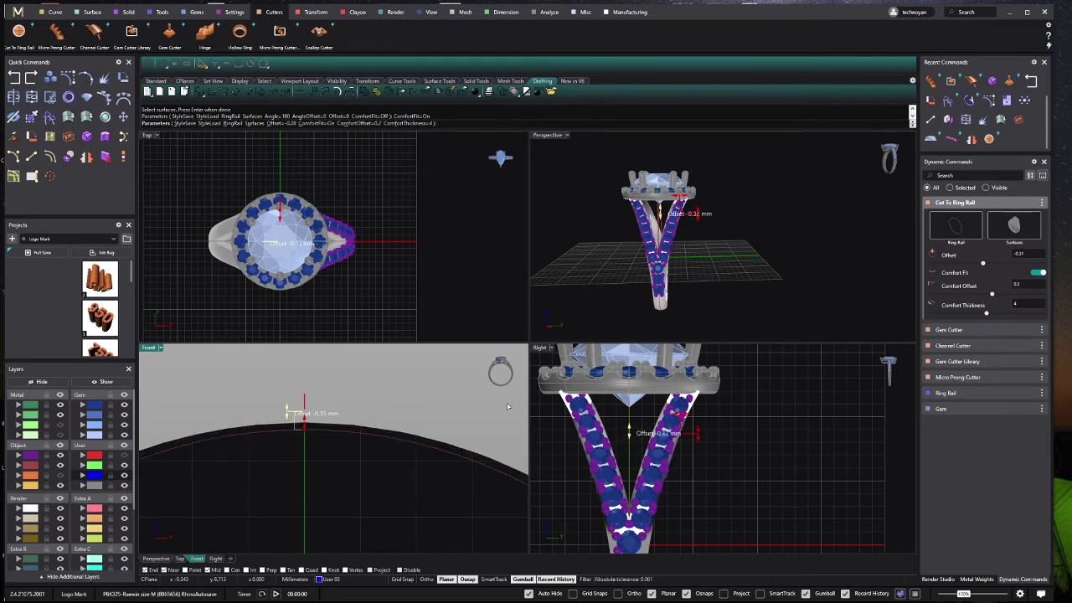
Step: Set comfort thickness 5.7, comfort offset -0.7 and offset 0.07, then apply the cut
scroll(712, 443, "up", 5)
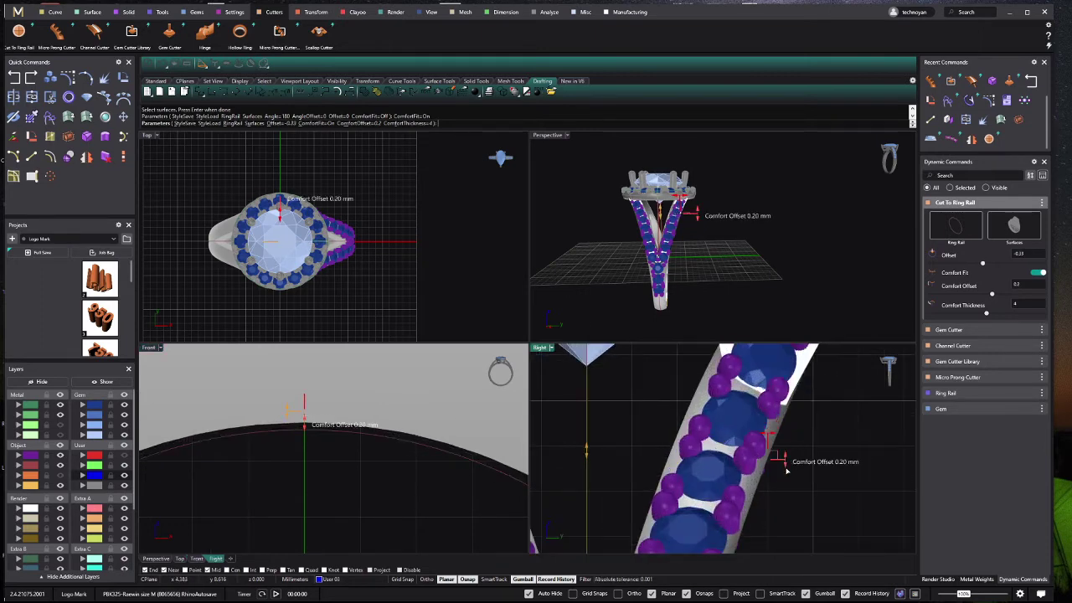
left_click_drag(786, 471, 780, 450)
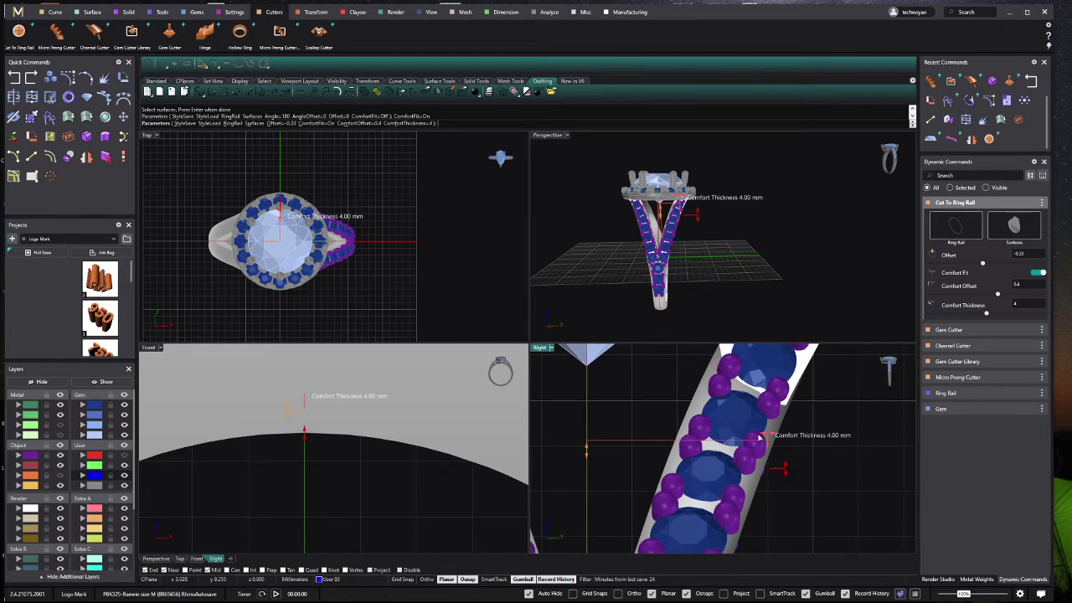
left_click_drag(759, 436, 810, 448)
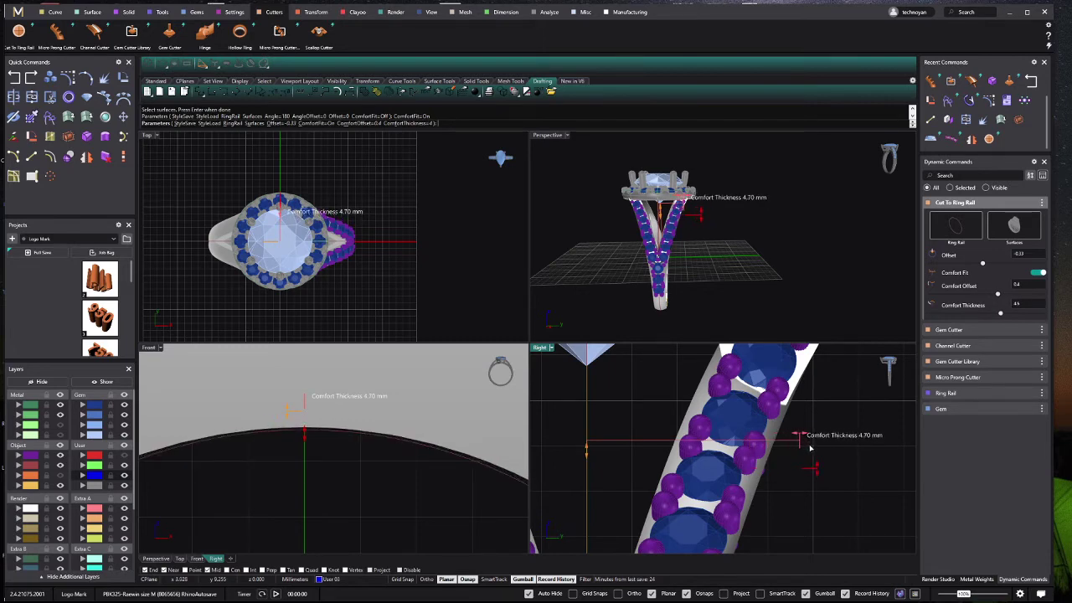
left_click_drag(810, 448, 845, 437)
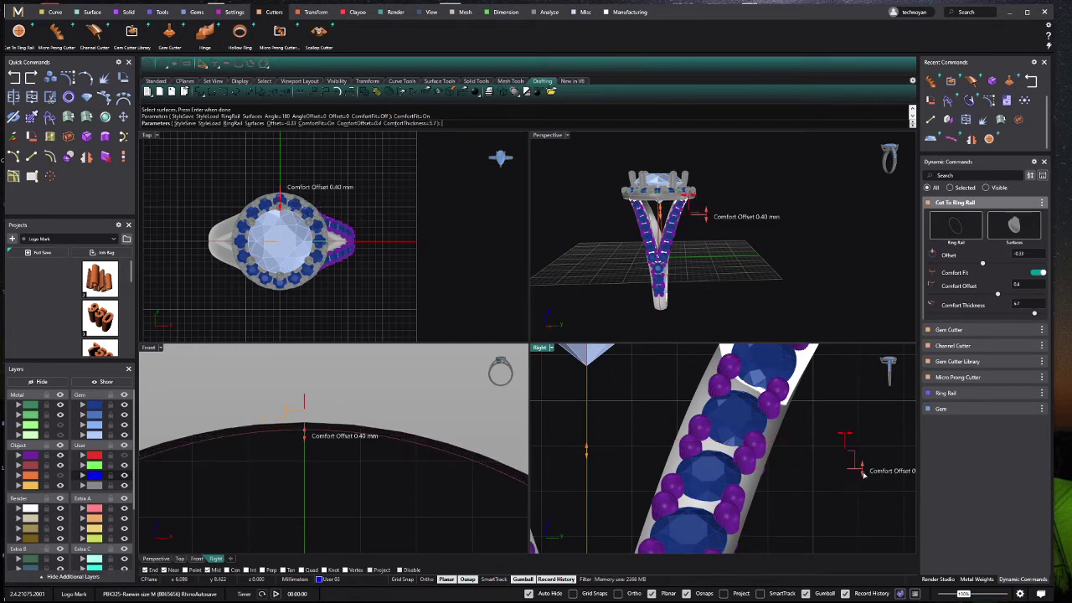
left_click_drag(862, 480, 862, 474)
left_click_drag(591, 457, 590, 453)
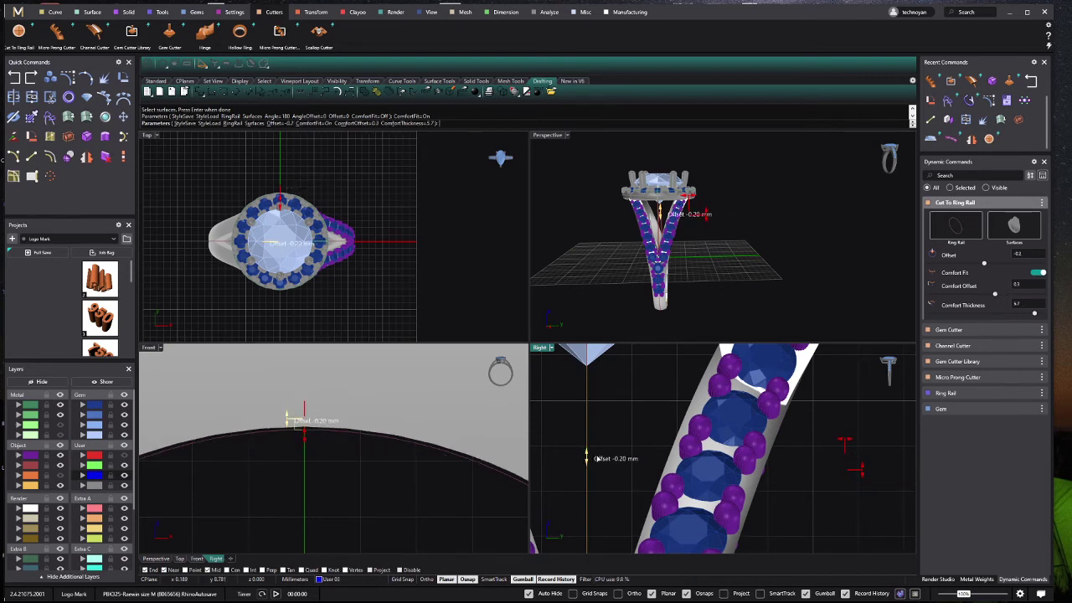
left_click_drag(863, 466, 871, 427)
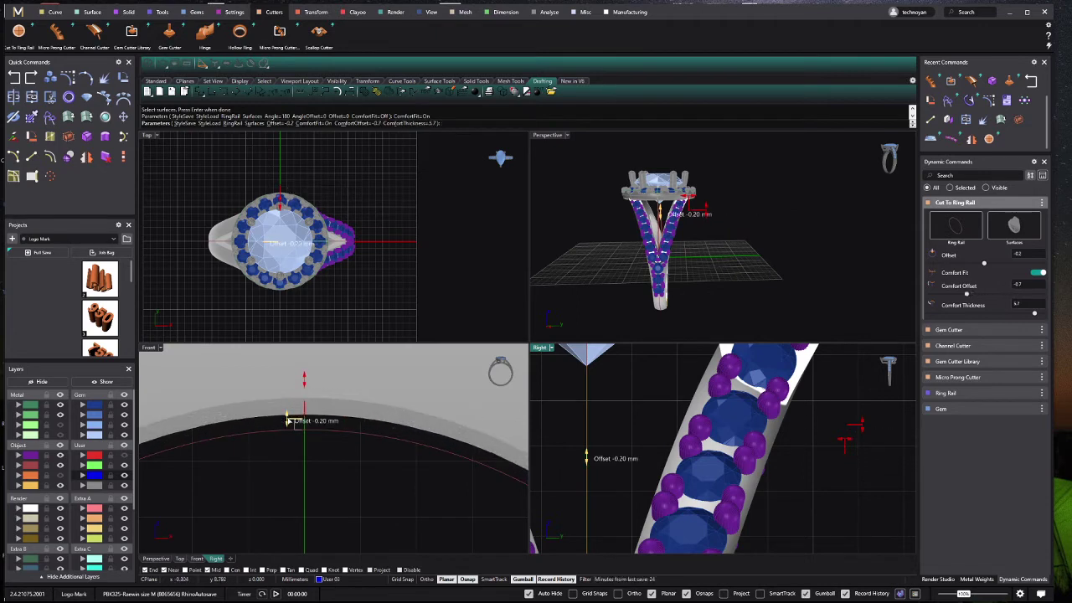
left_click_drag(290, 422, 287, 436)
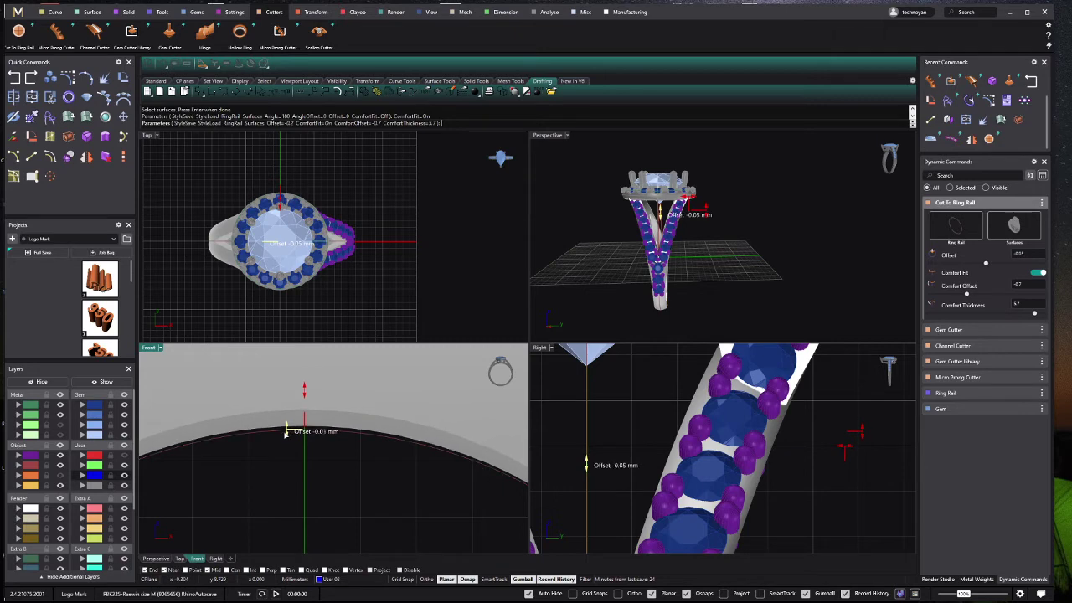
scroll(431, 430, "down", 5)
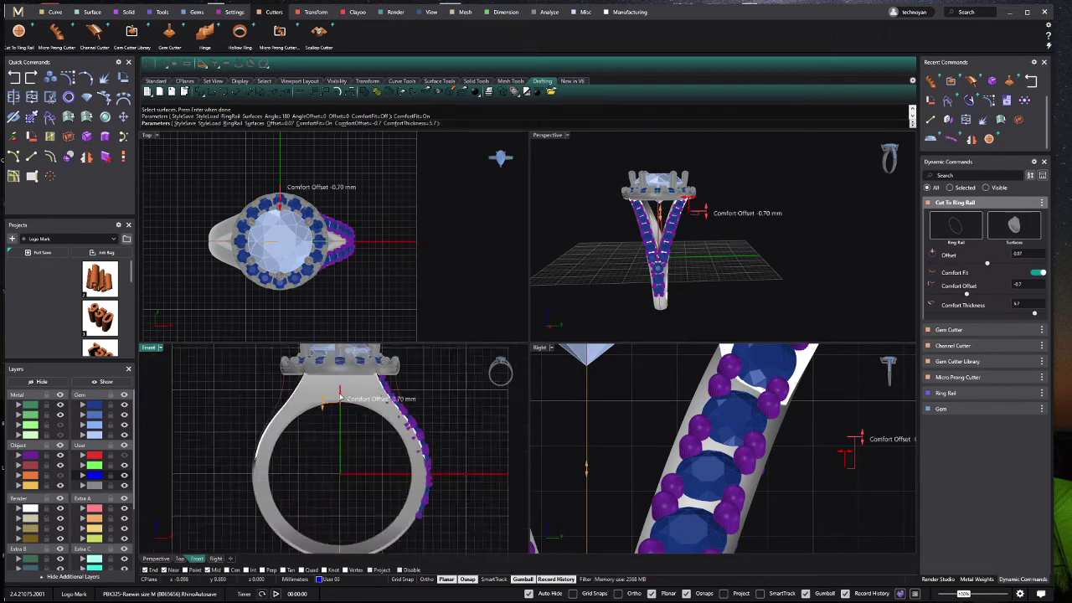
scroll(352, 418, "down", 2)
scroll(309, 404, "up", 2)
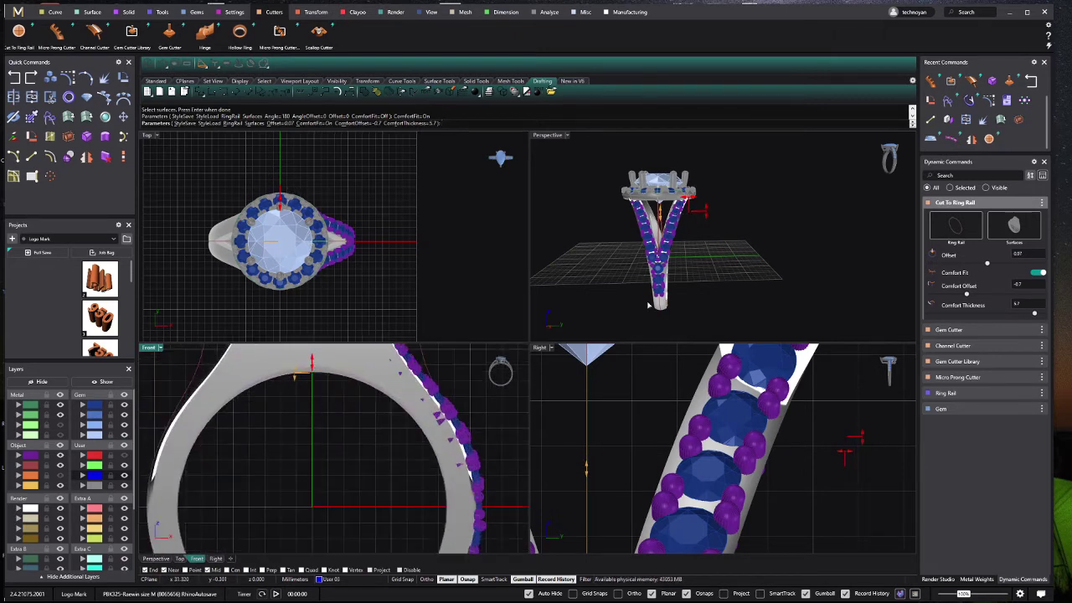
right_click_drag(648, 306, 628, 258)
scroll(628, 258, "up", 3)
key("Return")
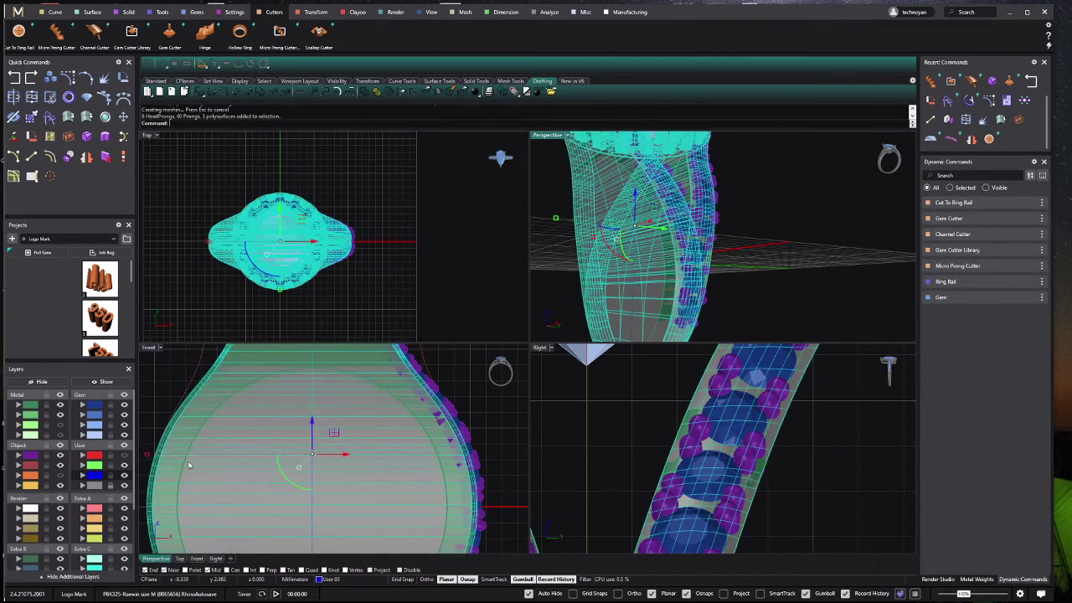
Step: Move the cut shank polysurfaces to the Emissive layer
left_click(304, 474)
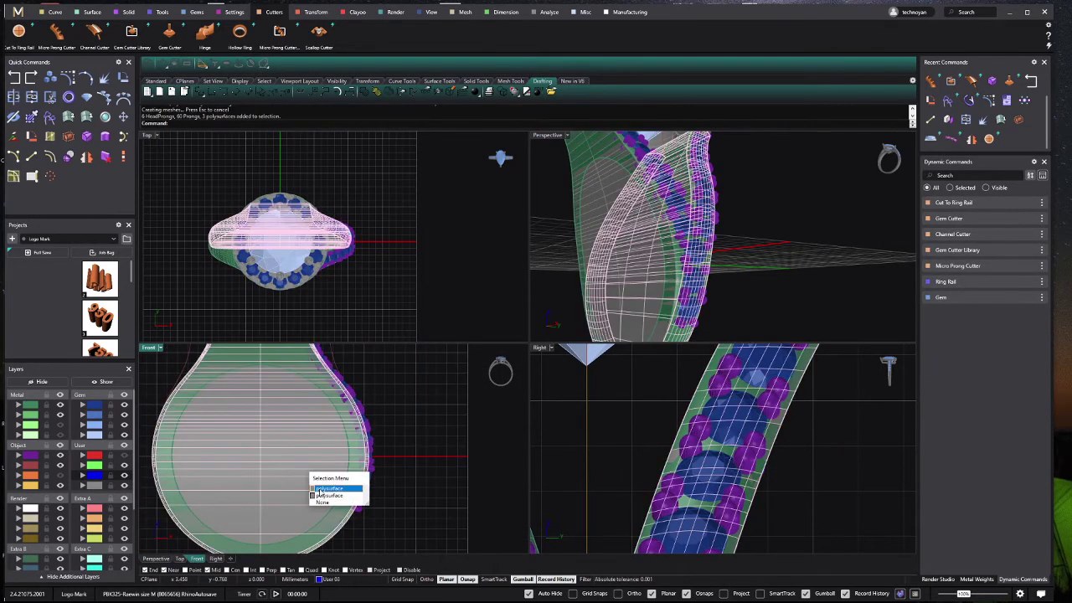
left_click(320, 490)
scroll(614, 485, "down", 4)
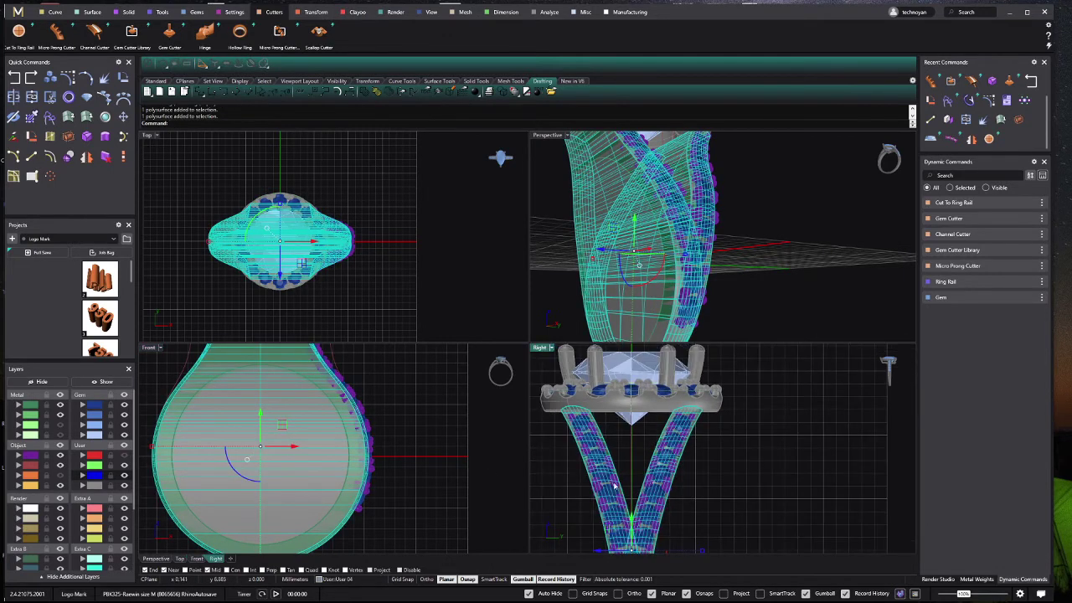
left_click(18, 543)
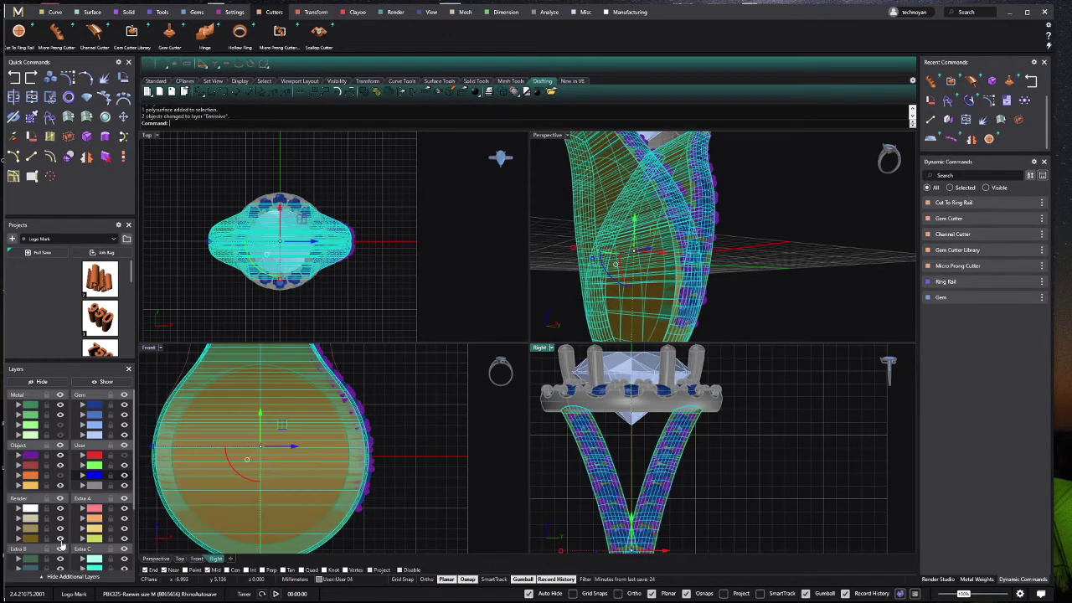
scroll(249, 477, "up", 1)
right_click_drag(653, 251, 513, 447)
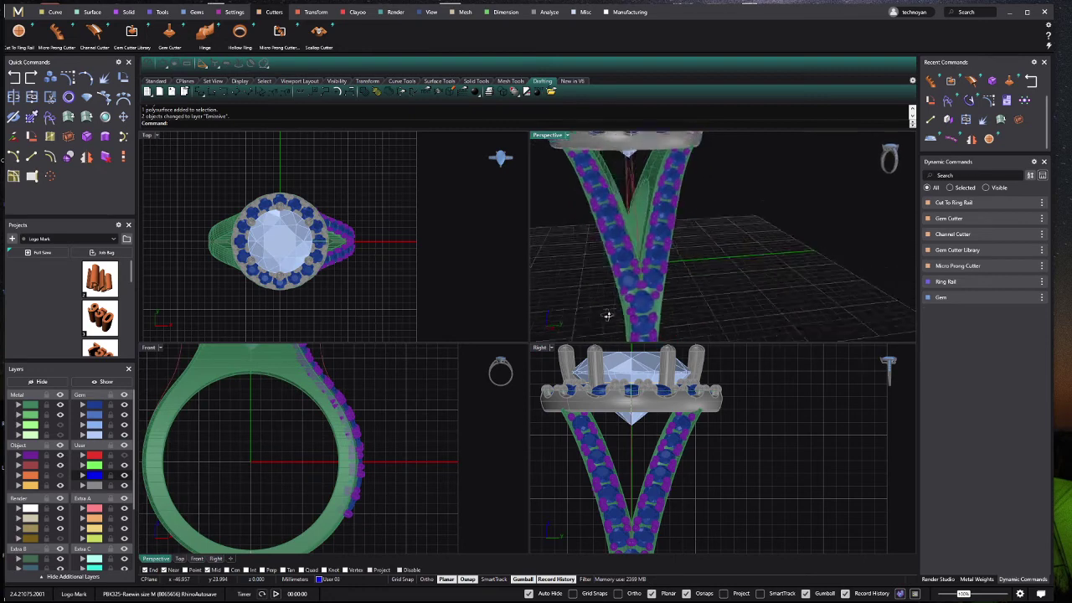
right_click_drag(291, 439, 327, 524)
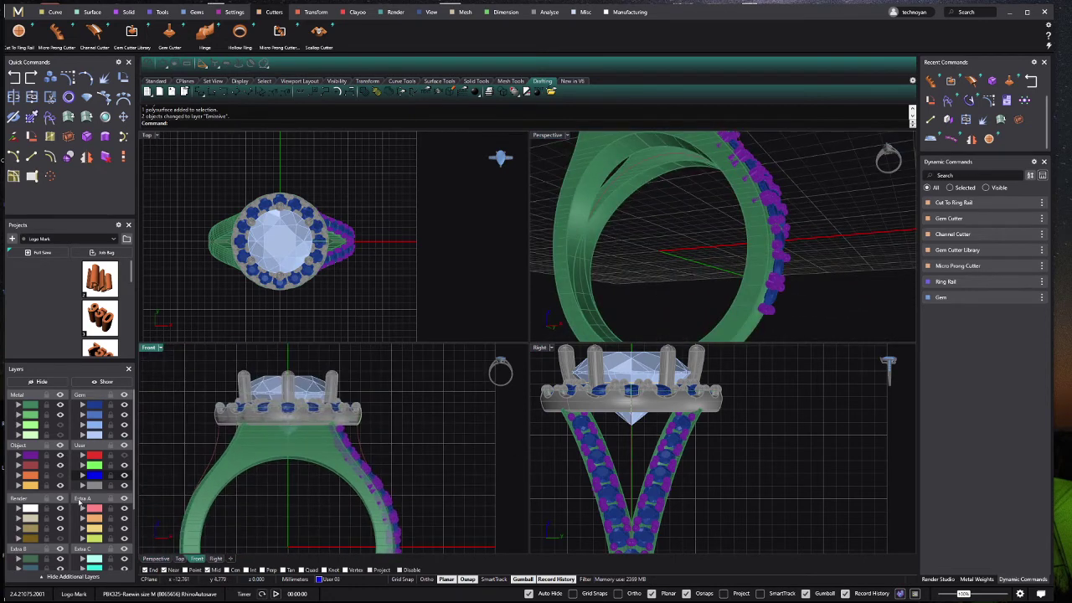
Step: Toggle the prong, seat and cutter layers on and off to check the cut shank
left_click(61, 484)
scroll(291, 443, "up", 2)
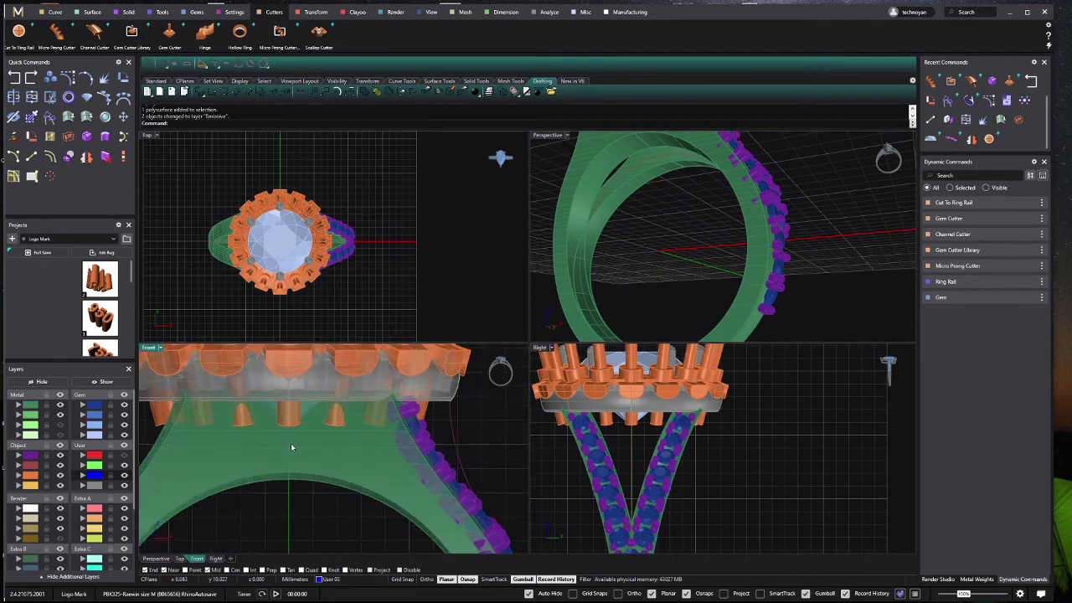
scroll(291, 443, "up", 2)
left_click(60, 484)
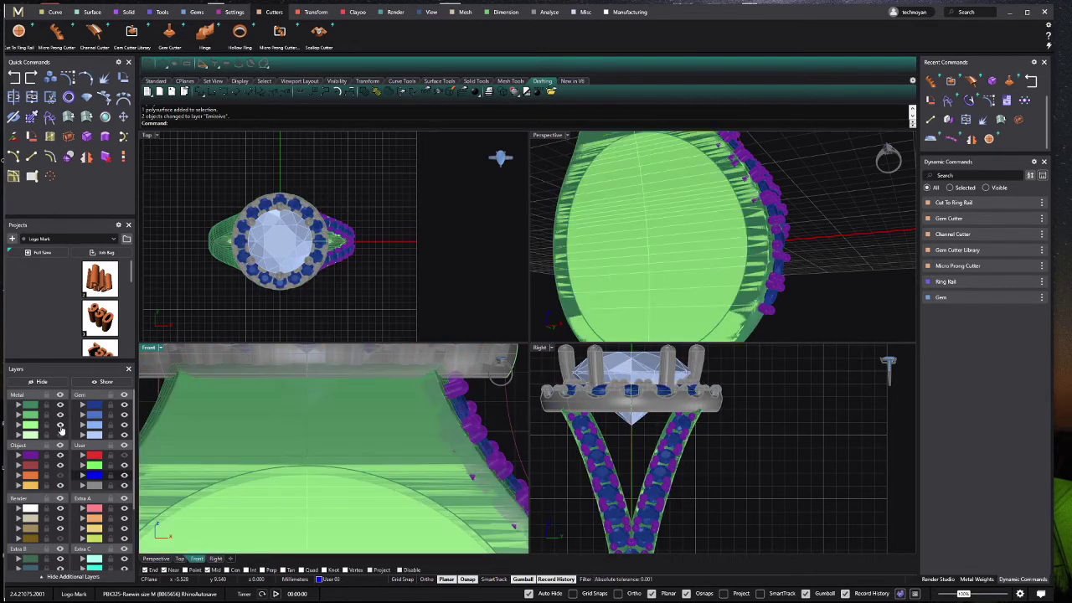
left_click(59, 436)
left_click(59, 436)
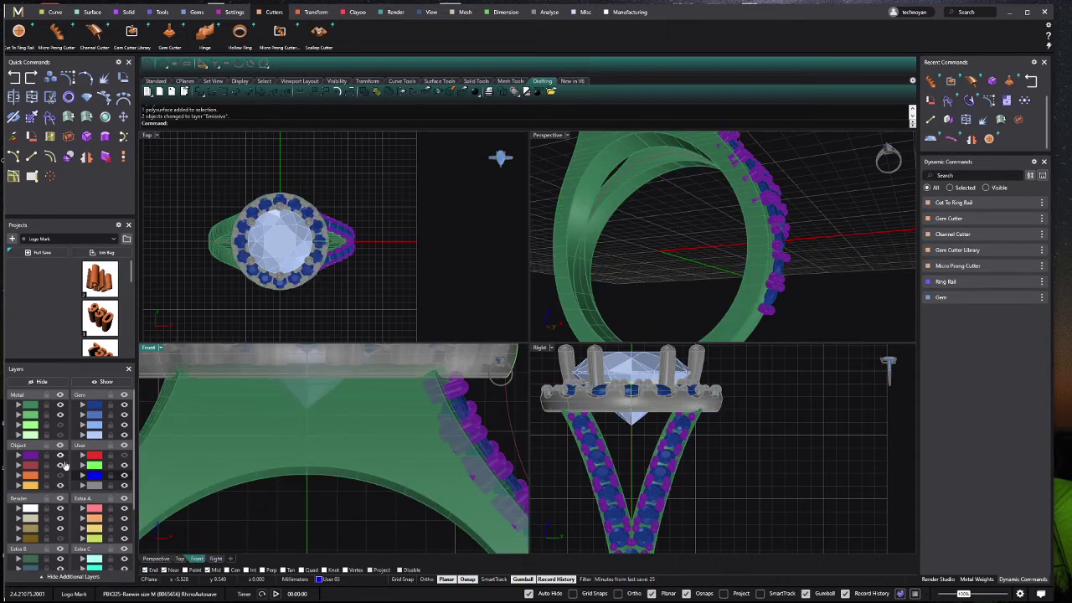
left_click(60, 484)
left_click(33, 479)
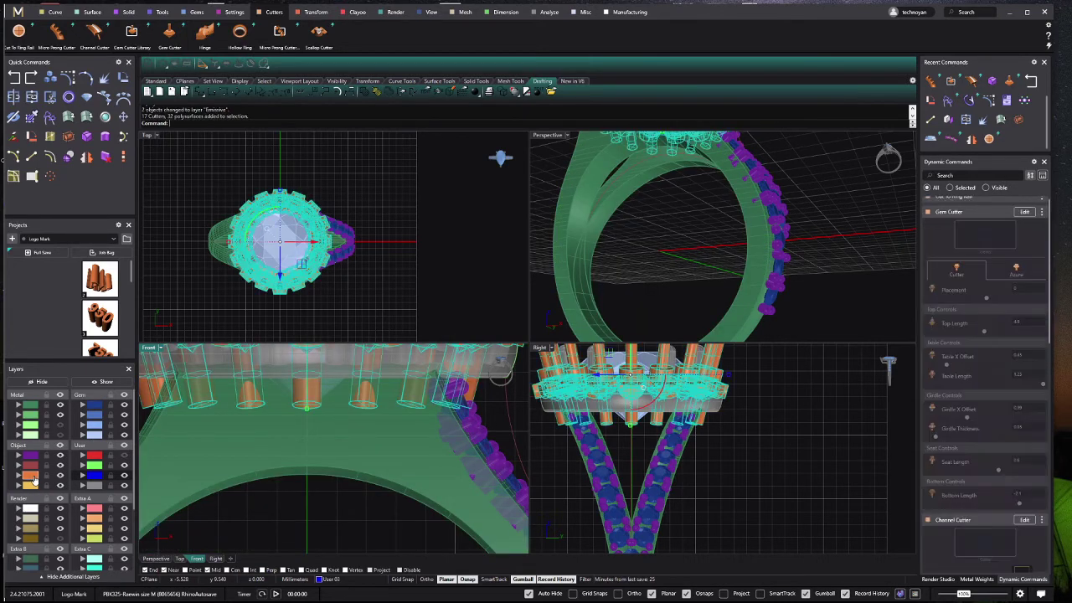
left_click(59, 478)
left_click(62, 541)
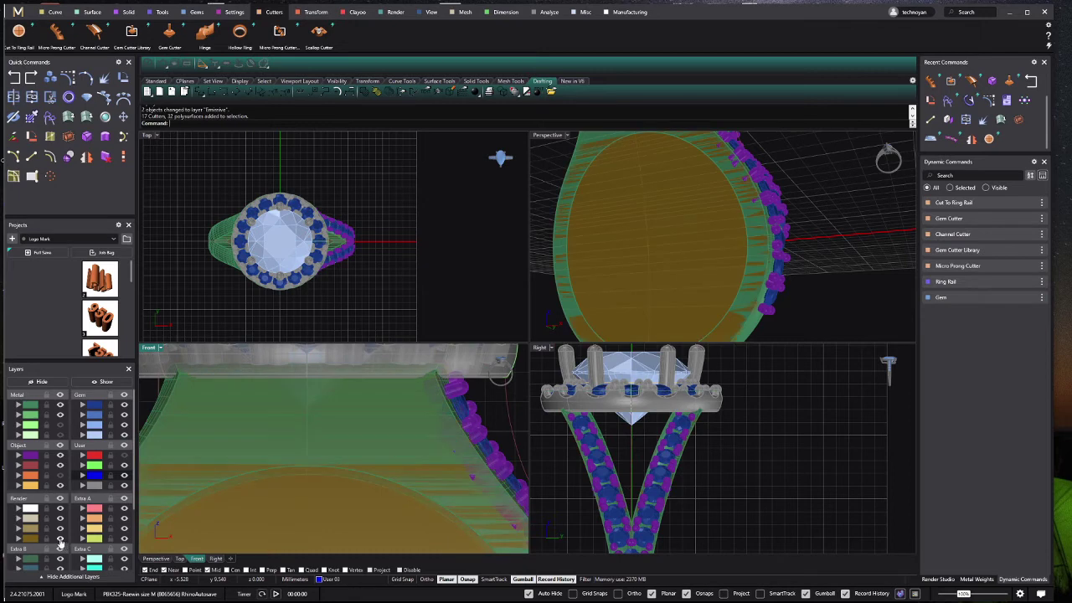
left_click(60, 539)
scroll(335, 452, "down", 3)
mouse_move(362, 495)
left_mouse_down()
mouse_move(318, 441)
mouse_move(276, 419)
left_mouse_up()
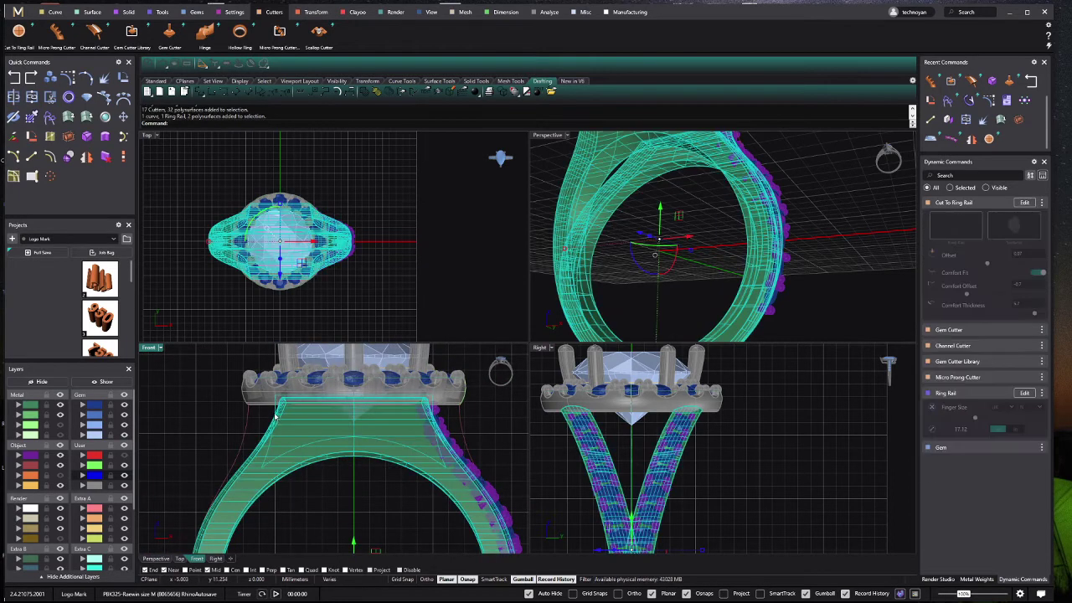
key("Escape")
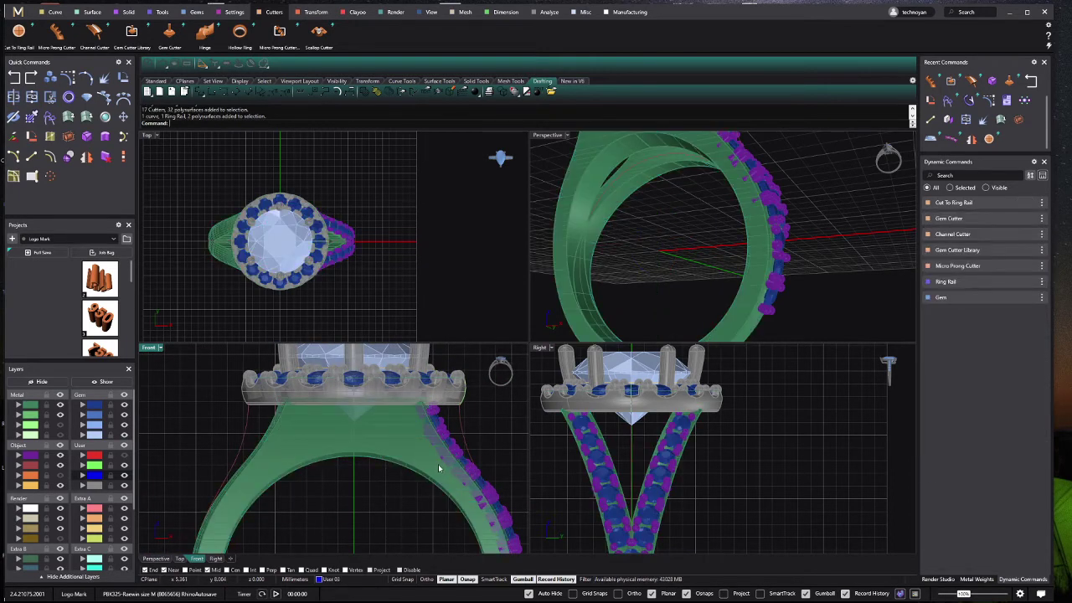
scroll(444, 444, "right", 2)
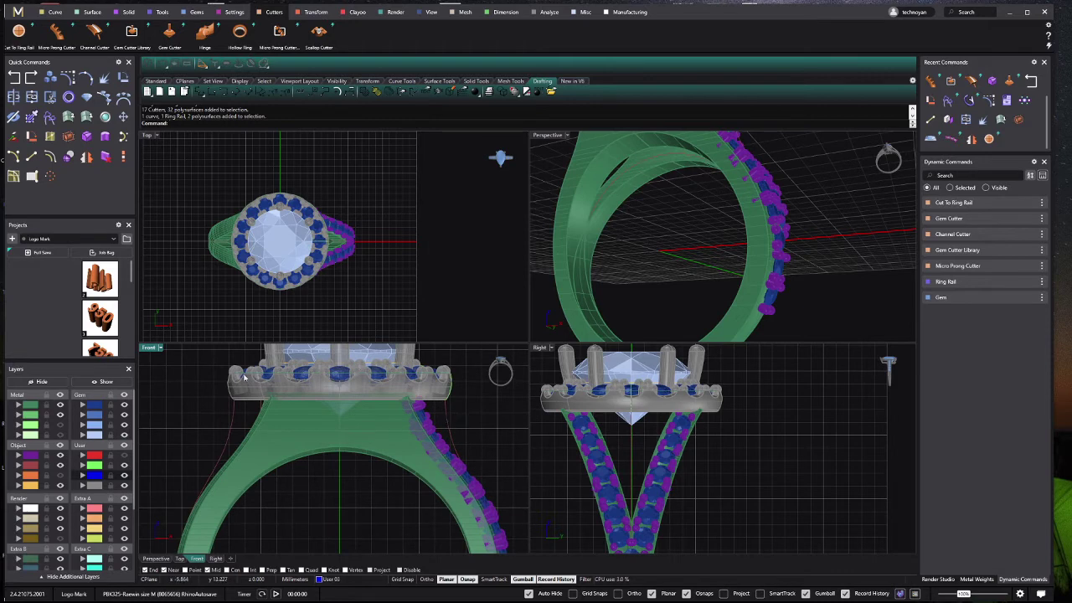
Step: Maximize the front view and switch it to wireframe display
double_click(149, 347)
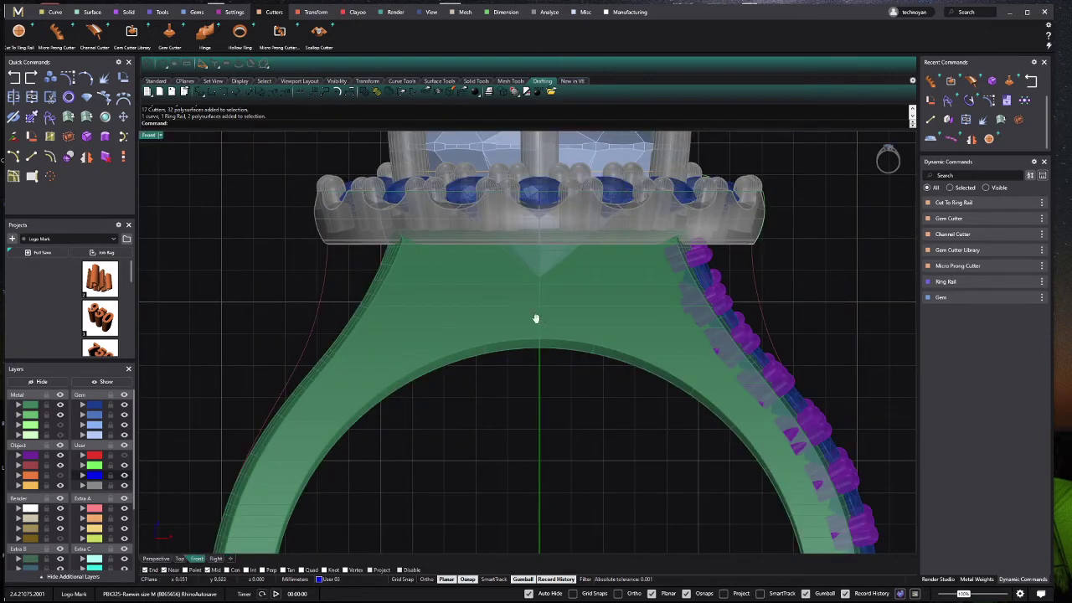
right_click_drag(536, 318, 423, 332)
left_click_drag(366, 378, 342, 336)
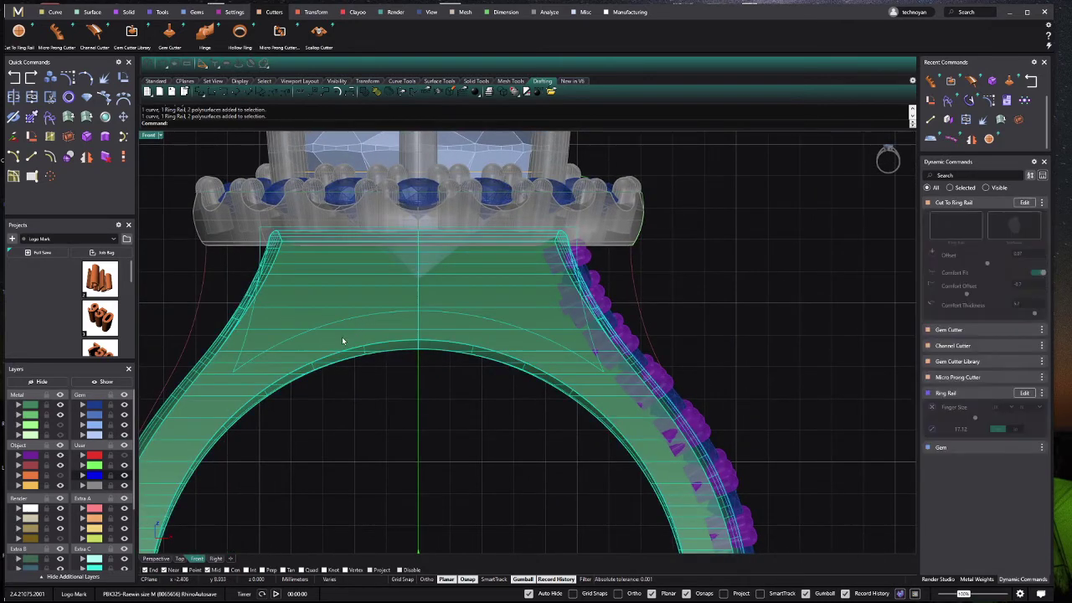
key("Escape")
right_click_drag(289, 249, 278, 251)
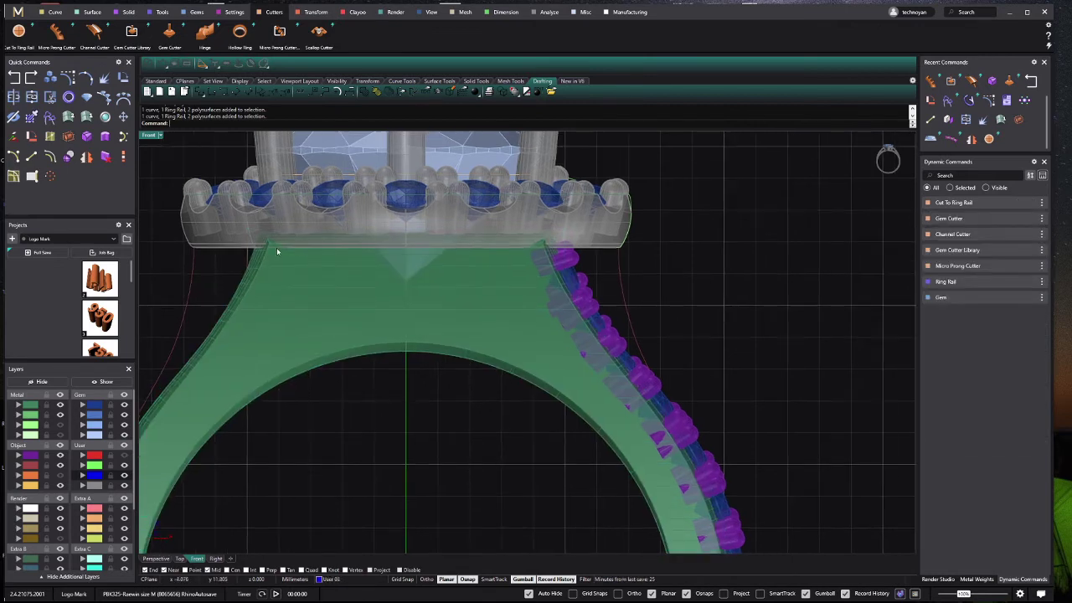
left_click(151, 135)
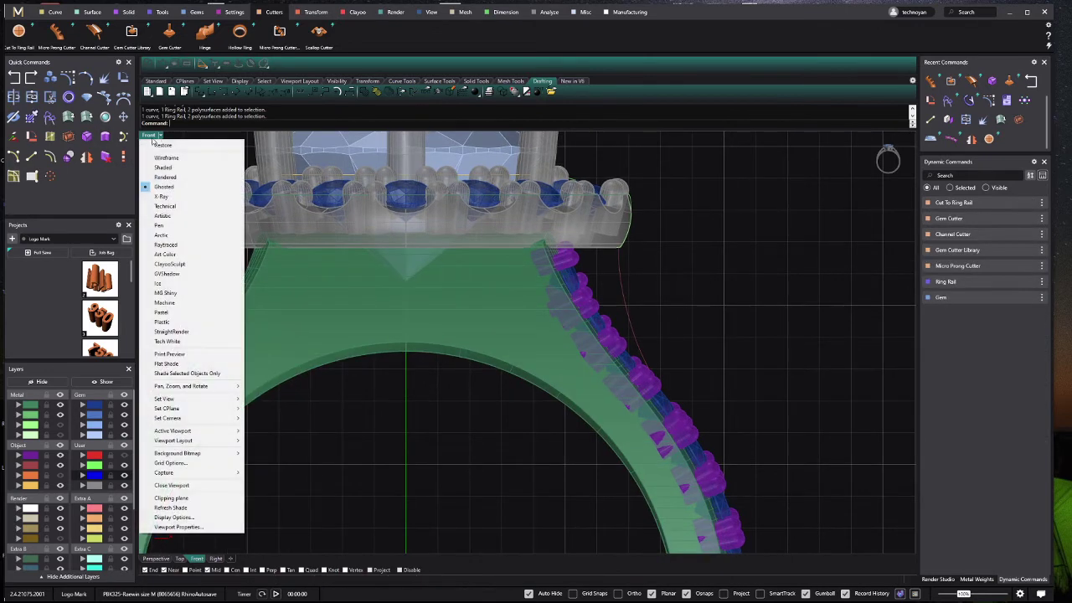
left_click(180, 156)
scroll(311, 282, "up", 2)
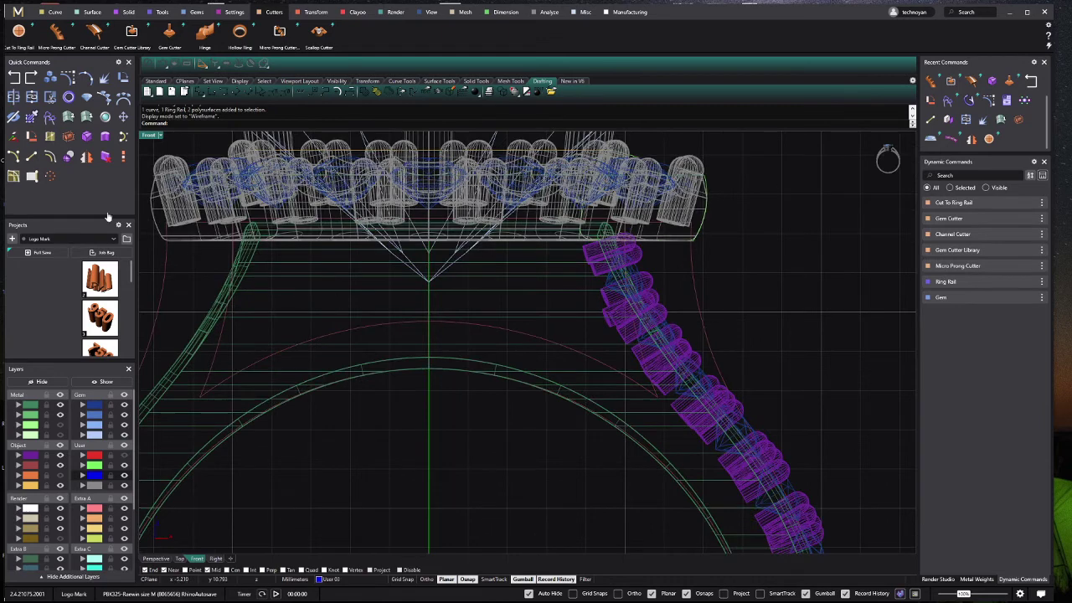
Step: Draw a curve from under the halo's left side down the left shank, snapping off
left_click(123, 136)
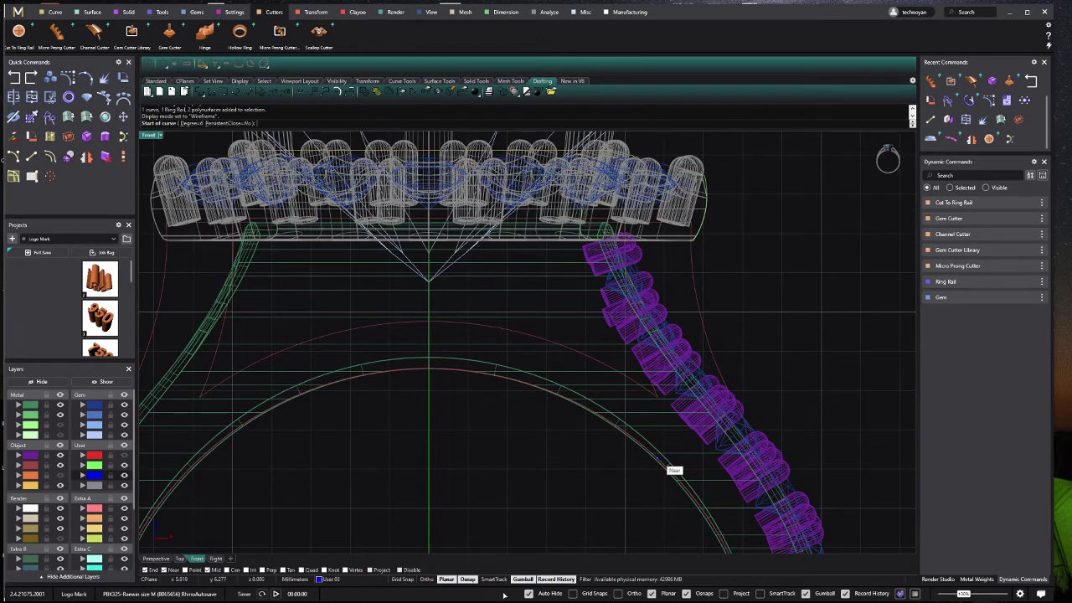
left_click(467, 579)
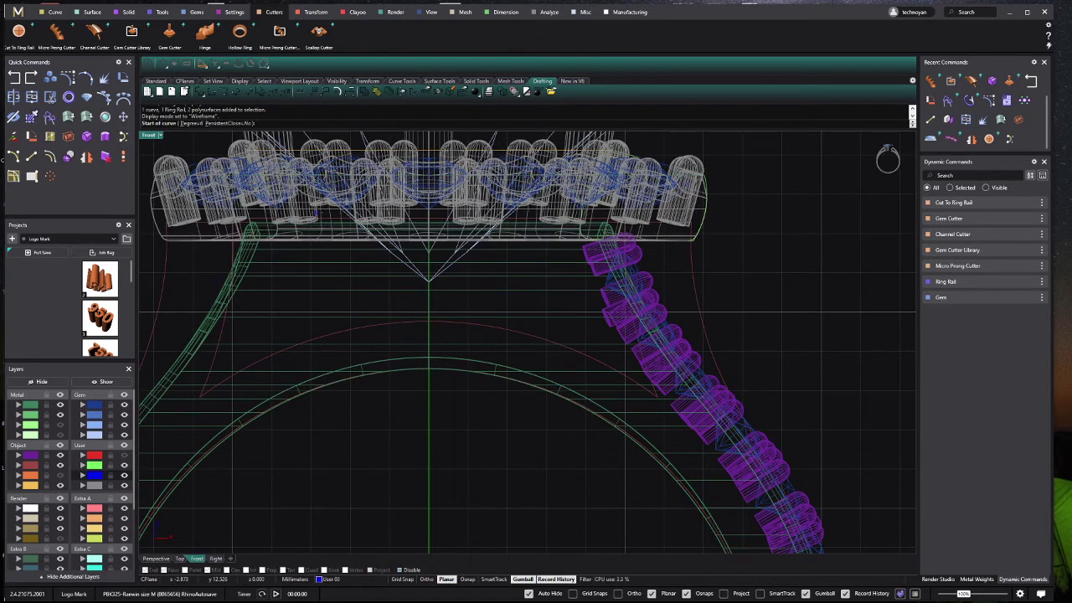
left_click(318, 213)
left_click(300, 279)
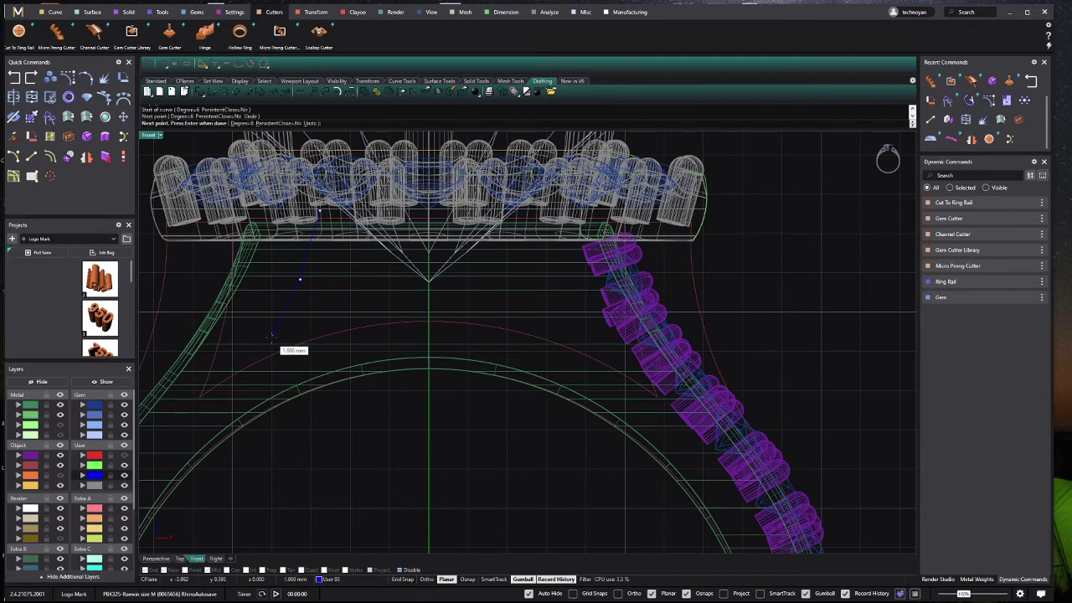
left_click(270, 341)
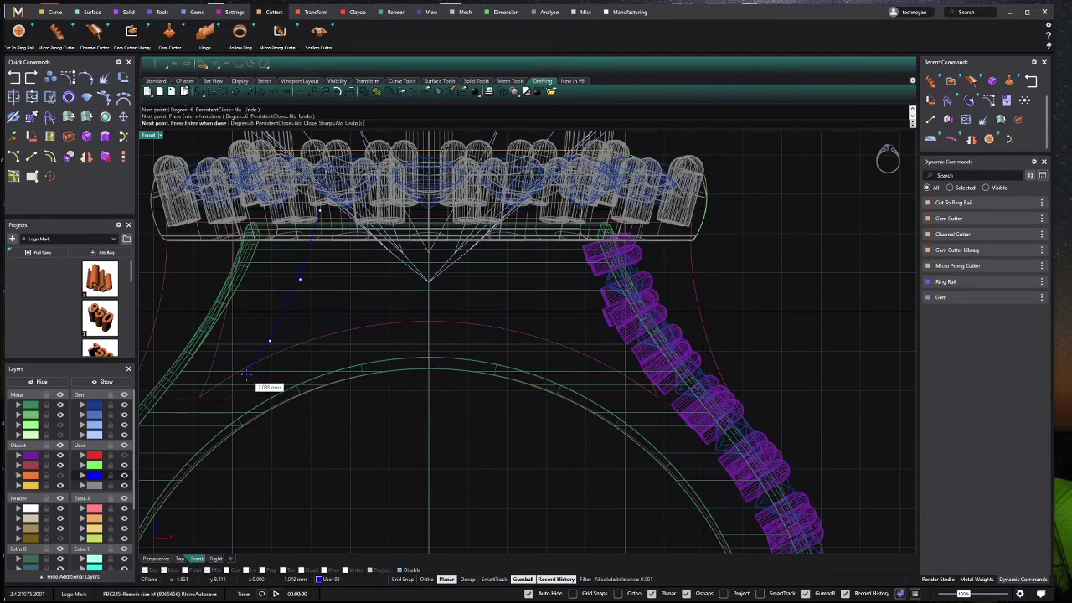
left_click(244, 374)
key("Return")
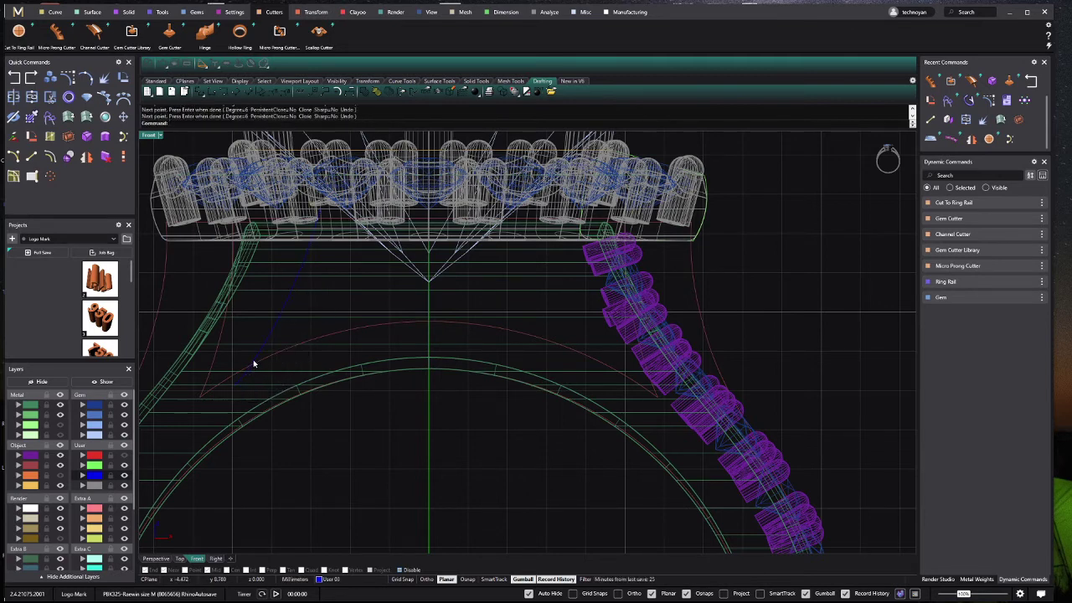
Step: Mirror the left curve about the ring centre and select the right-side curves too
left_click(253, 359)
left_click(86, 157)
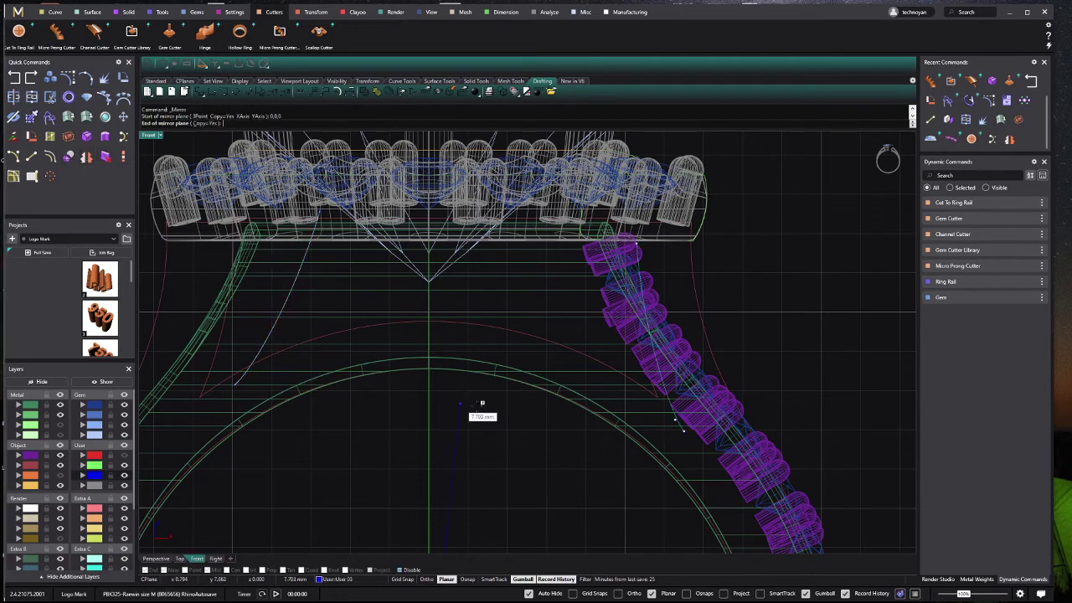
left_click(431, 430)
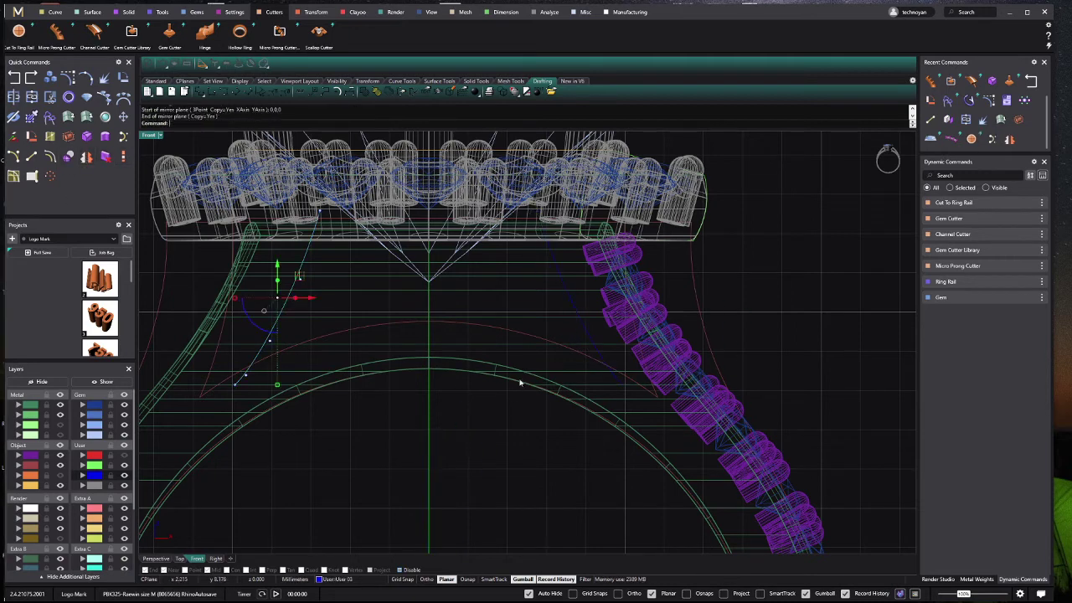
left_click(588, 360, "shift")
left_click(585, 337, "shift")
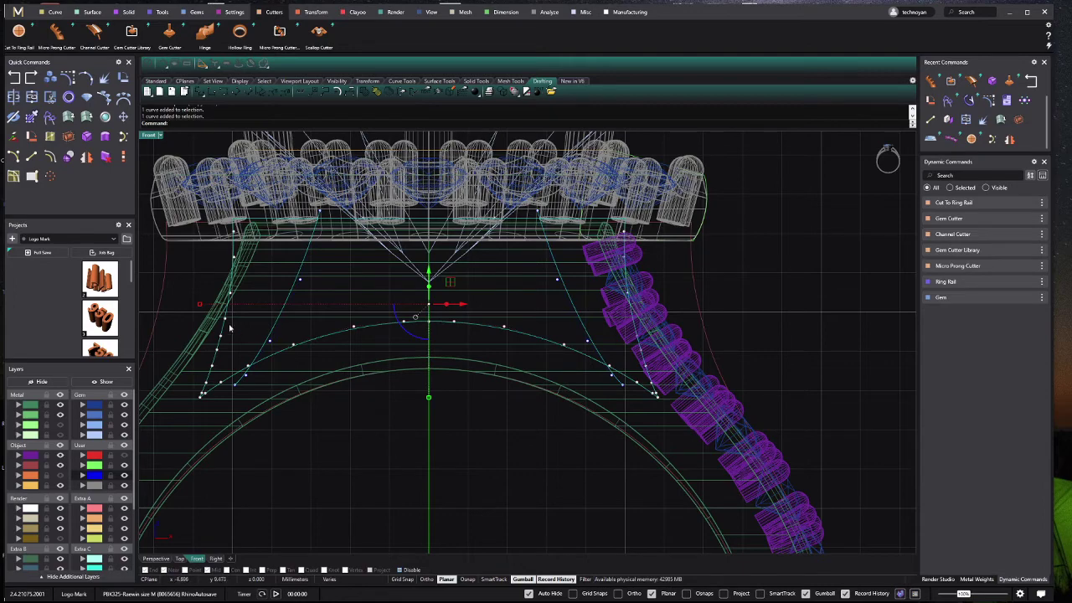
Step: Trim the overlapping curve segments on the left and right sides
left_click(50, 96)
scroll(252, 363, "up", 3)
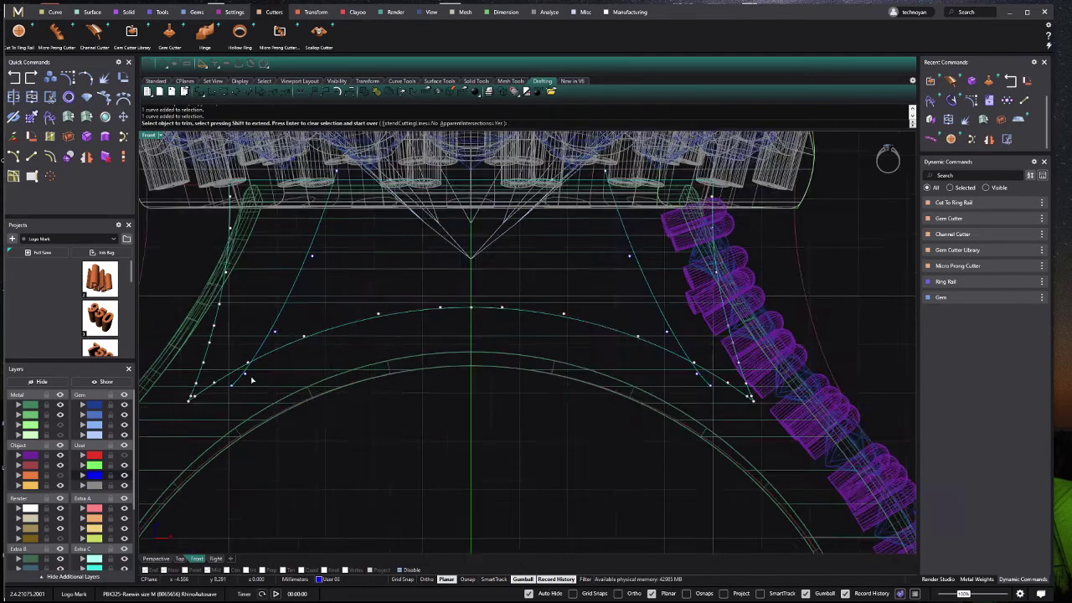
scroll(252, 364, "up", 3)
left_click(224, 346)
left_click(215, 343)
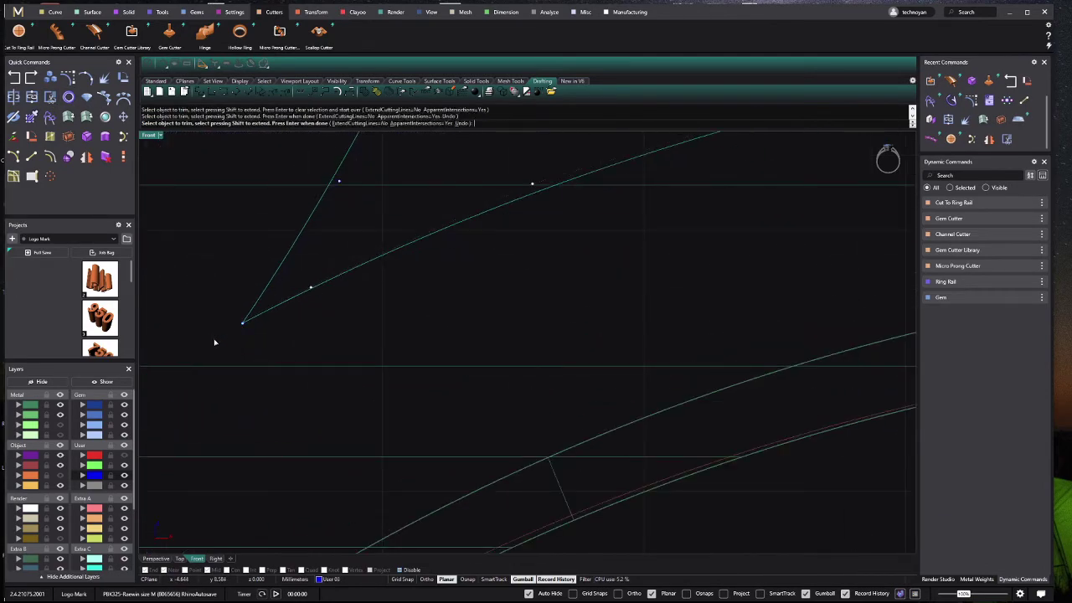
scroll(215, 343, "down", 5)
scroll(603, 339, "up", 3)
scroll(603, 339, "up", 2)
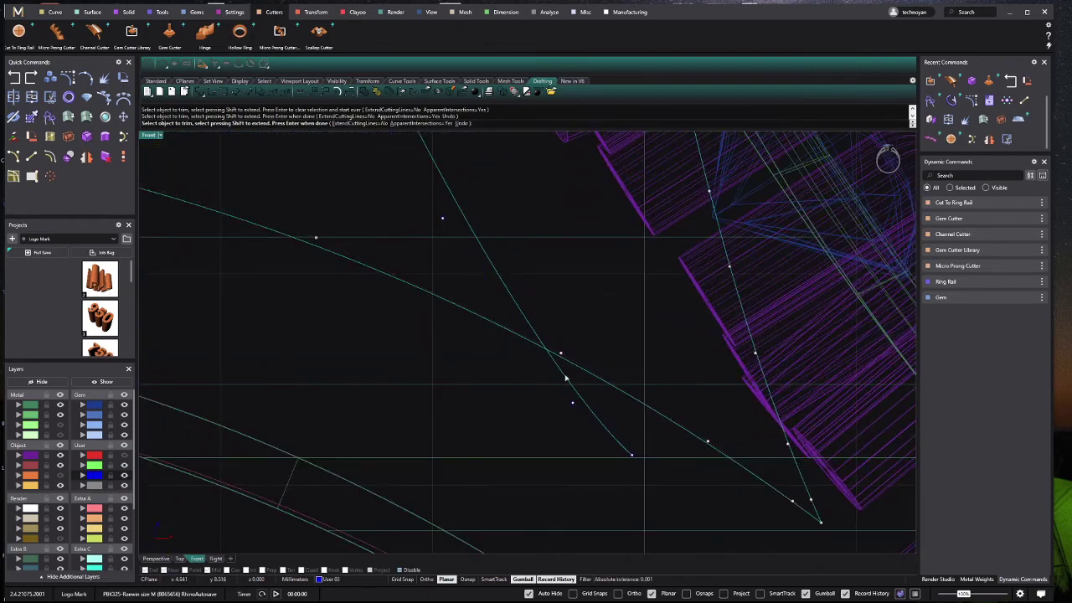
left_click(561, 367)
left_click(555, 375)
scroll(555, 375, "down", 5)
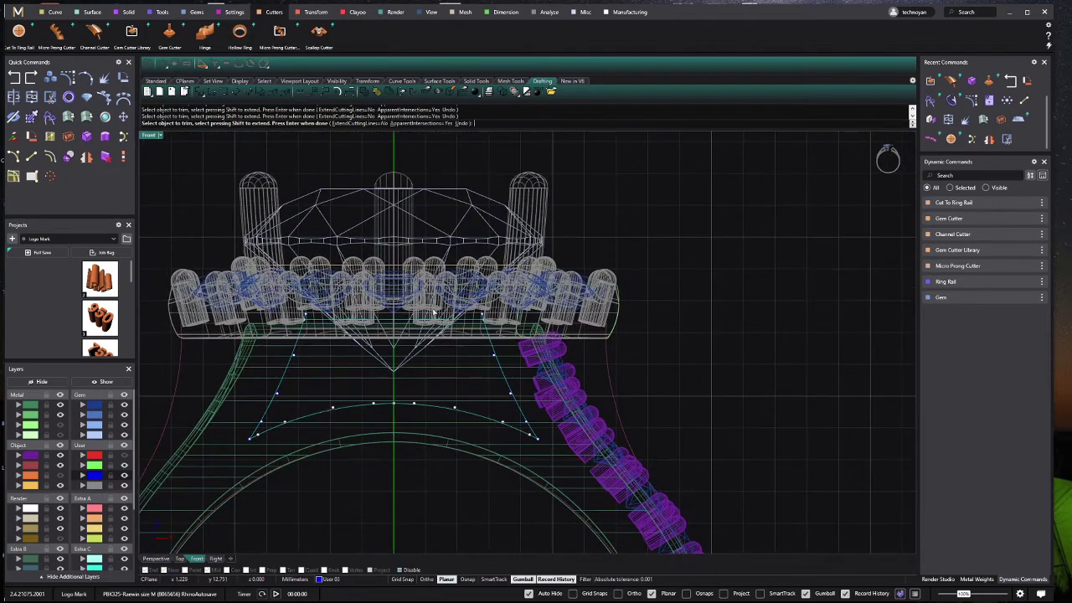
scroll(326, 318, "up", 2)
scroll(326, 318, "up", 3)
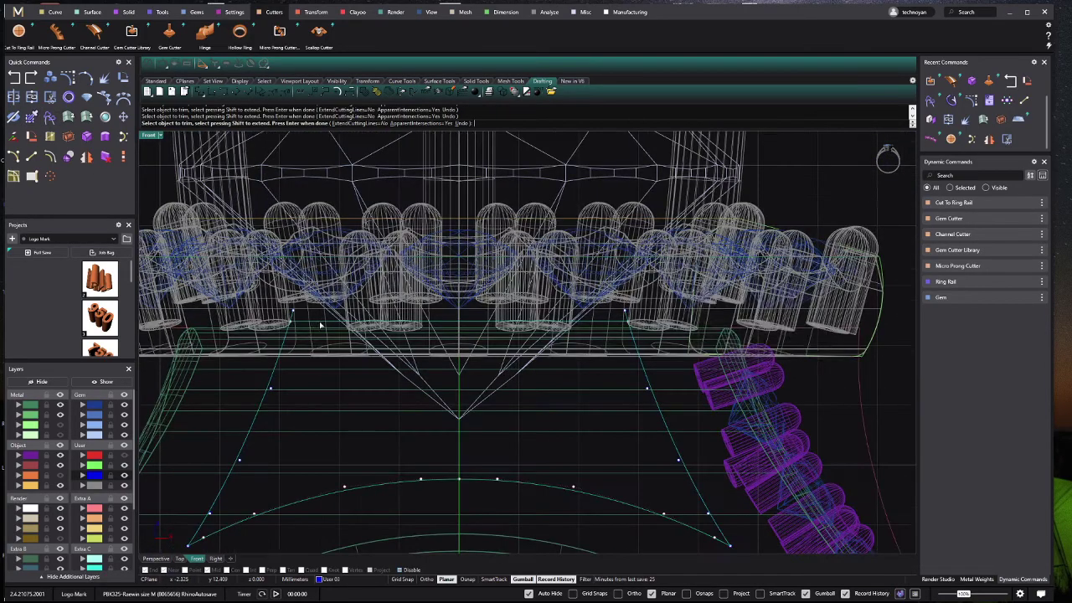
key("Return")
Step: Dismiss the history warning and delete the leftover construction curve
left_click(770, 343)
left_click(616, 385)
key("Delete")
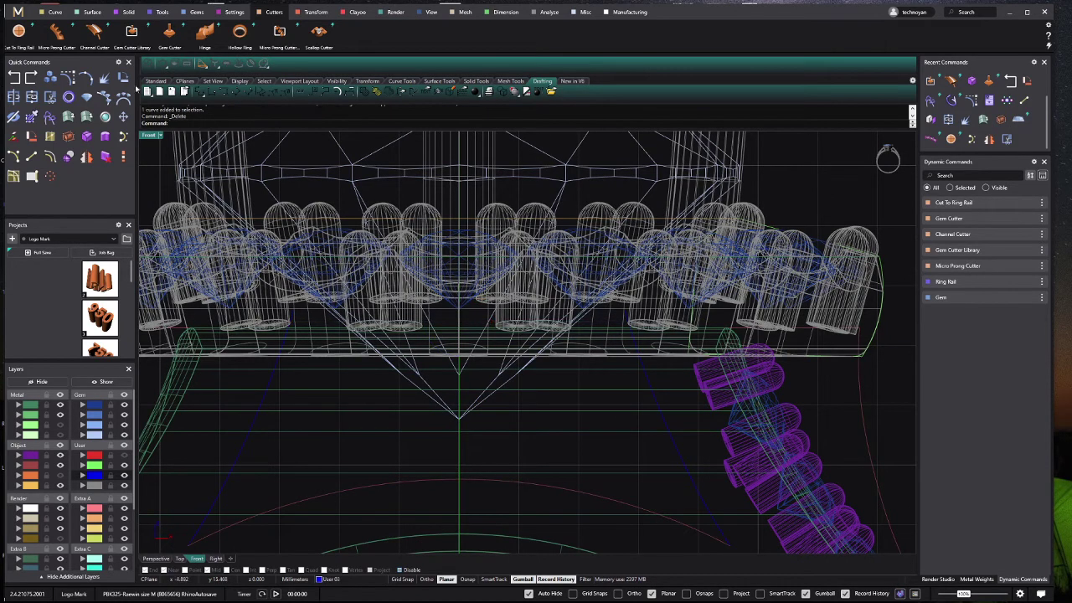
Step: Draw a straight line between the two top curve ends with object snapping on
left_click(31, 156)
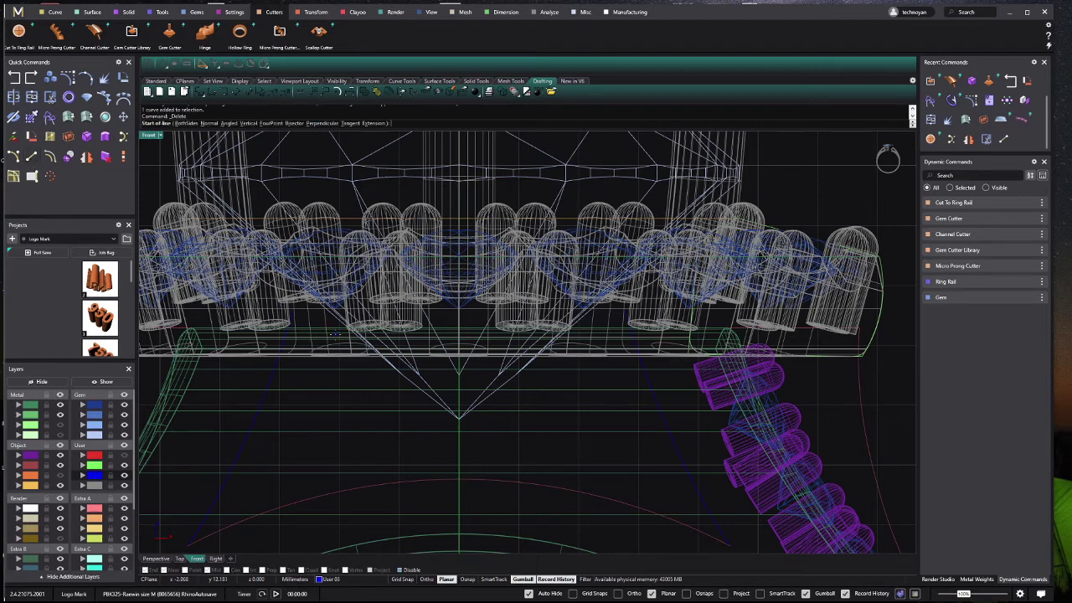
left_click(467, 582)
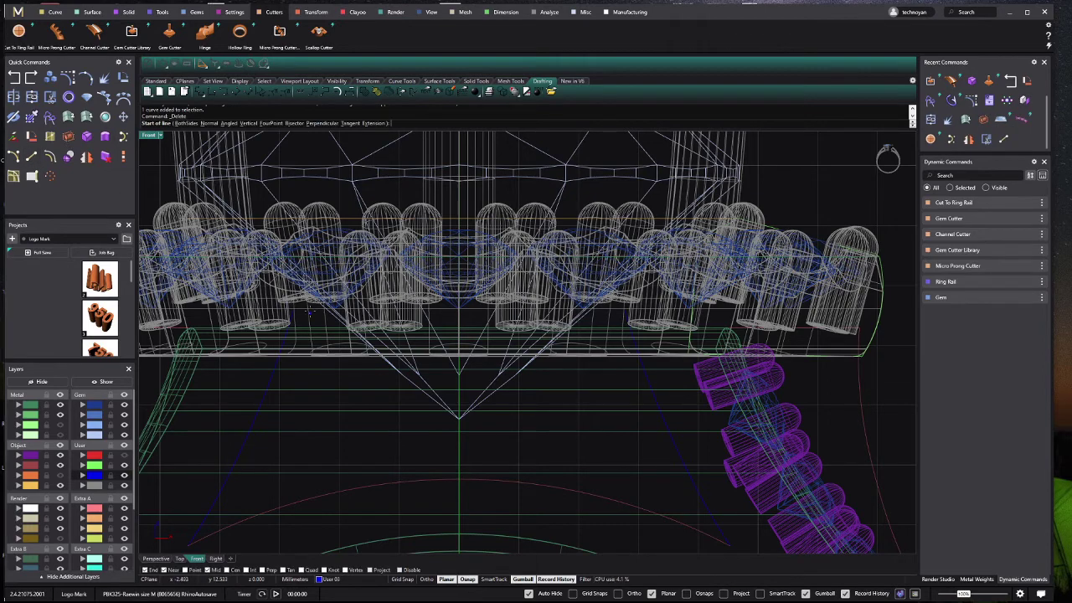
left_click(312, 315)
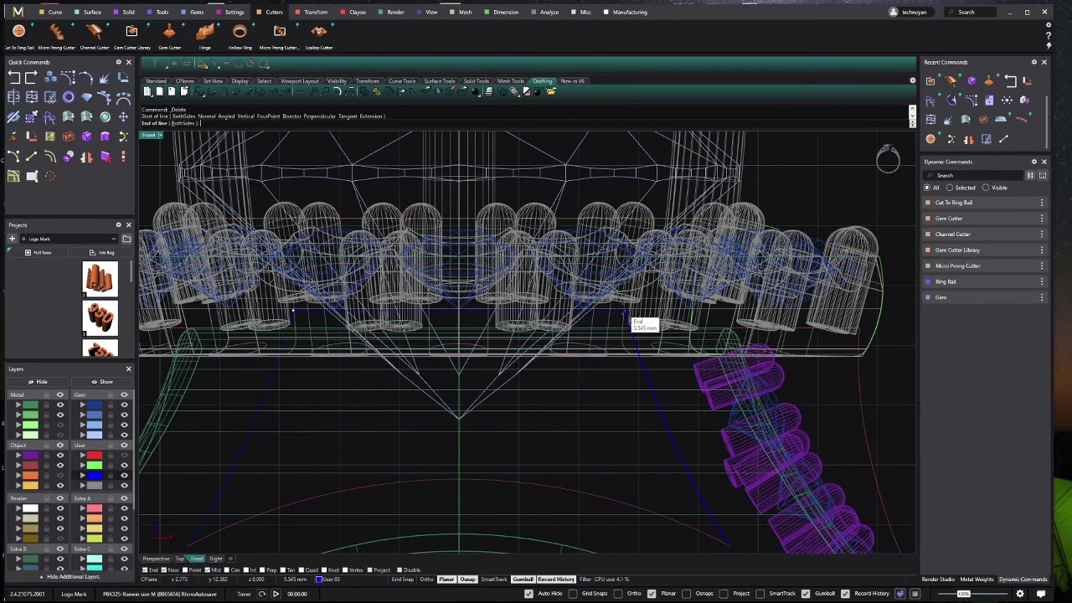
left_click(641, 320)
Step: Join the four outline curves into one closed curve
scroll(477, 314, "down", 2)
scroll(478, 314, "down", 2)
left_click_drag(243, 427, 591, 306)
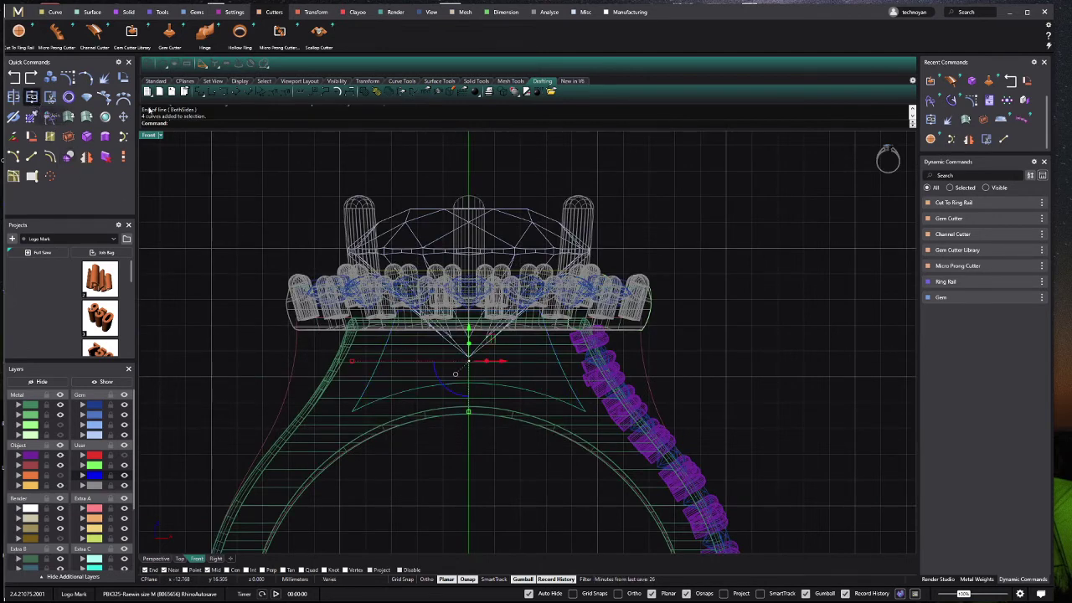
left_click(32, 97)
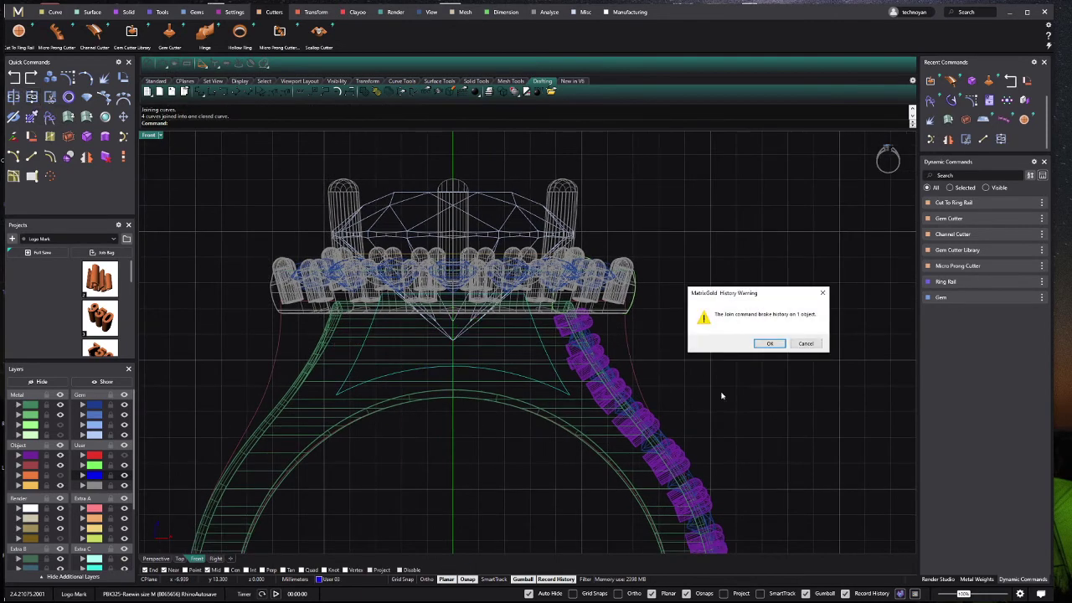
left_click(767, 344)
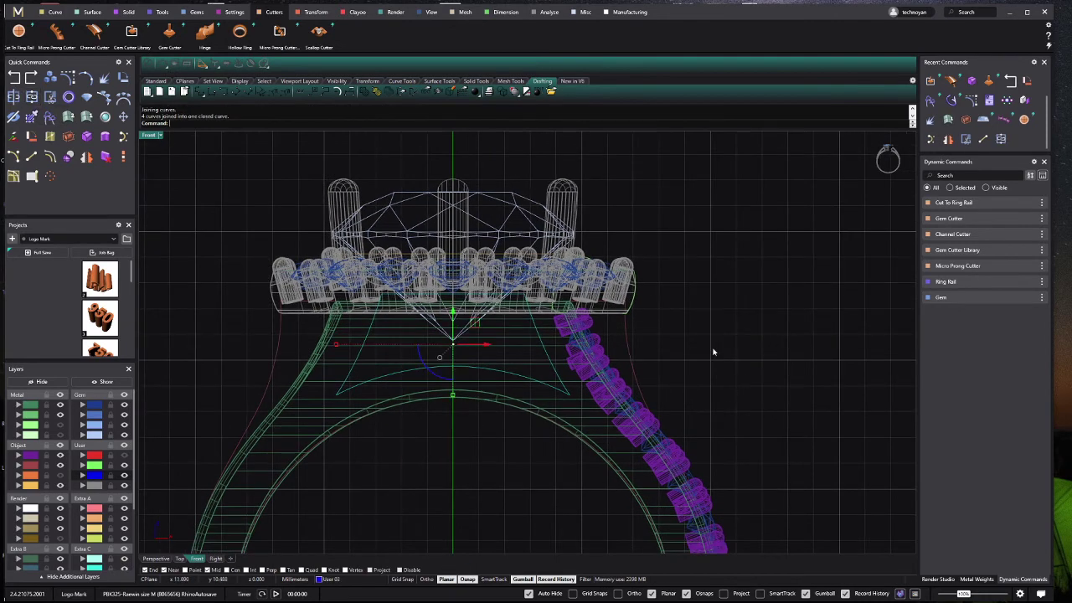
left_click(413, 420)
left_click(390, 376)
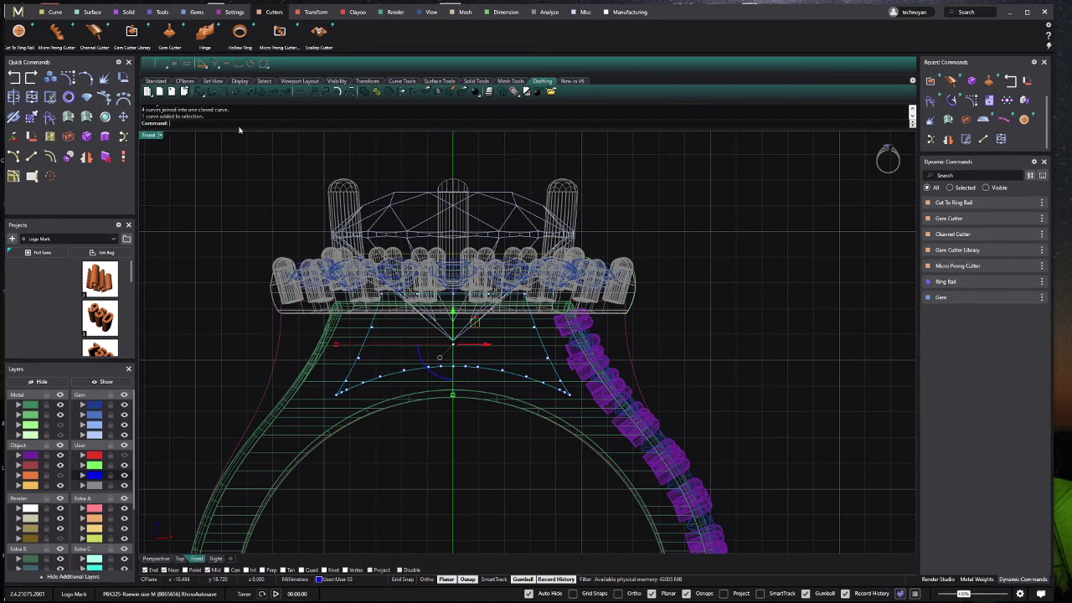
Step: Restore the four-view layout and extrude the closed outline into a solid block
double_click(151, 135)
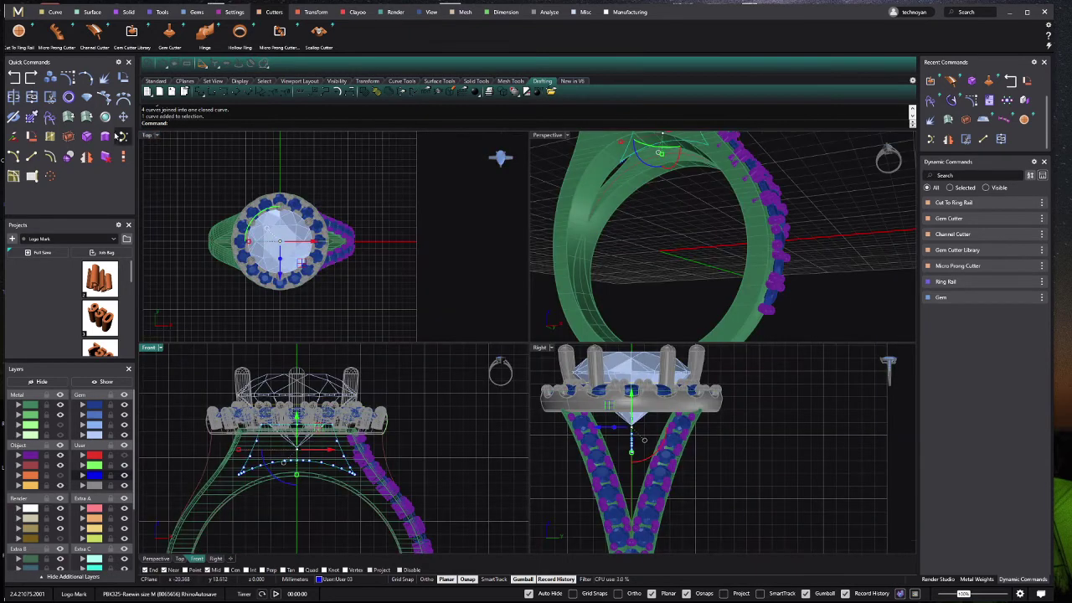
left_click(104, 136)
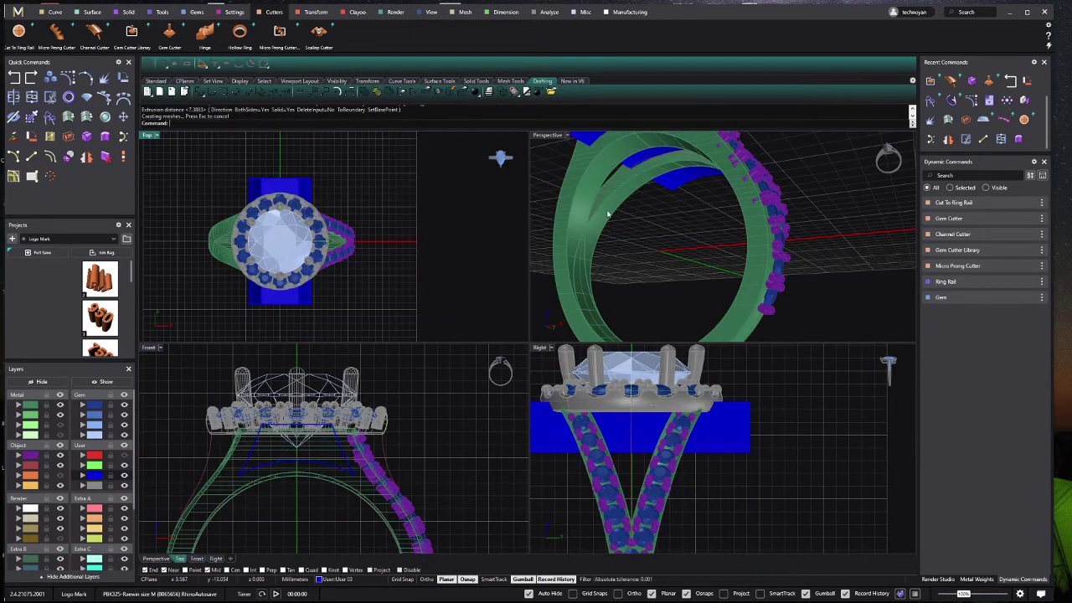
right_click_drag(608, 215, 382, 169)
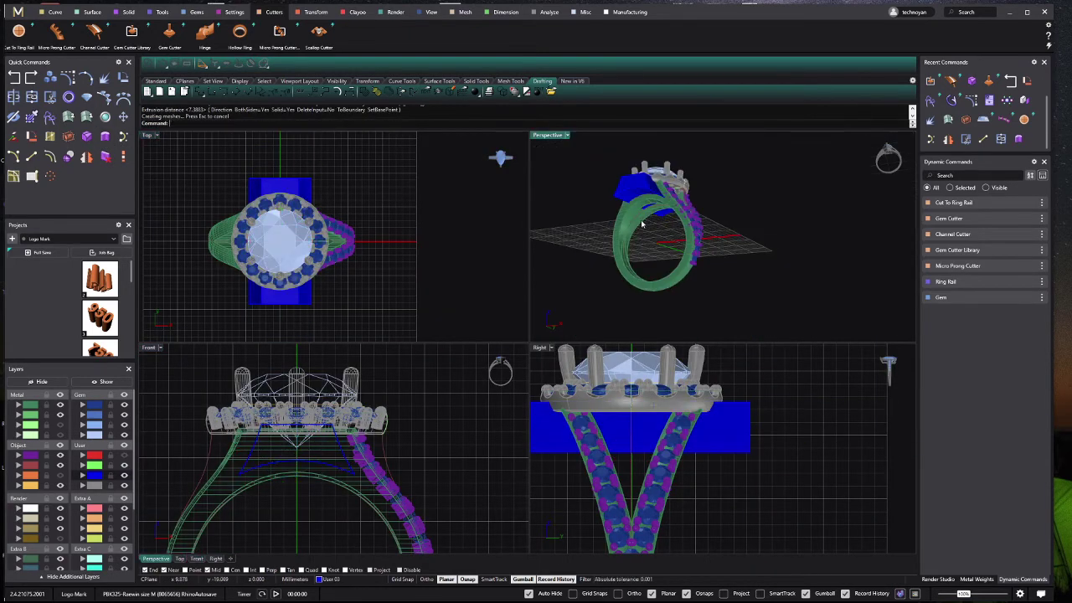
Step: Fillet the block's edges with a 0.15 radius
left_click(87, 154)
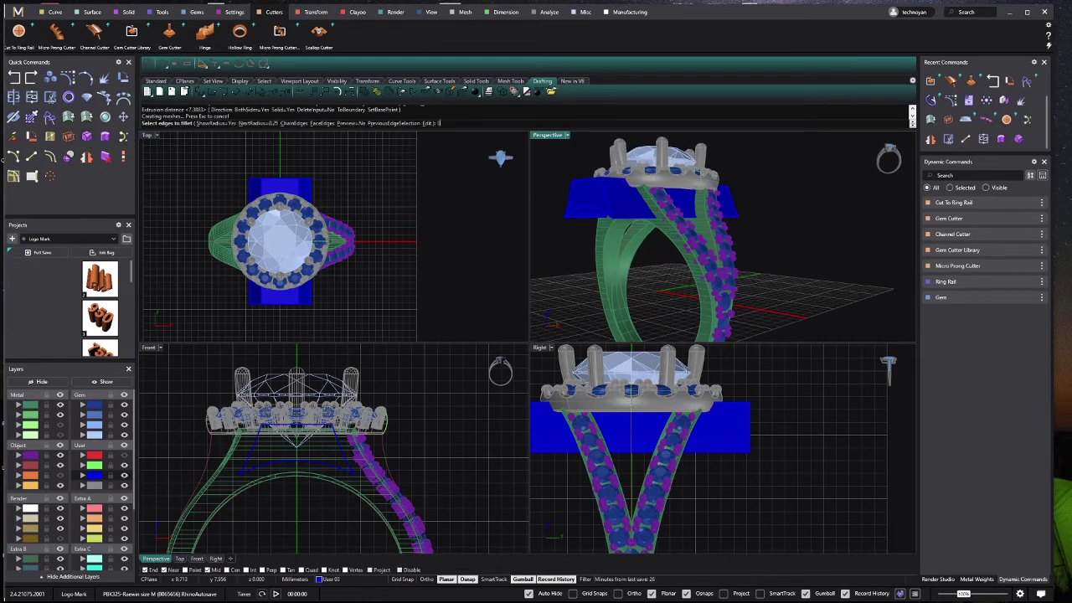
type("0.15")
key("Return")
scroll(671, 226, "up", 3)
scroll(672, 226, "up", 3)
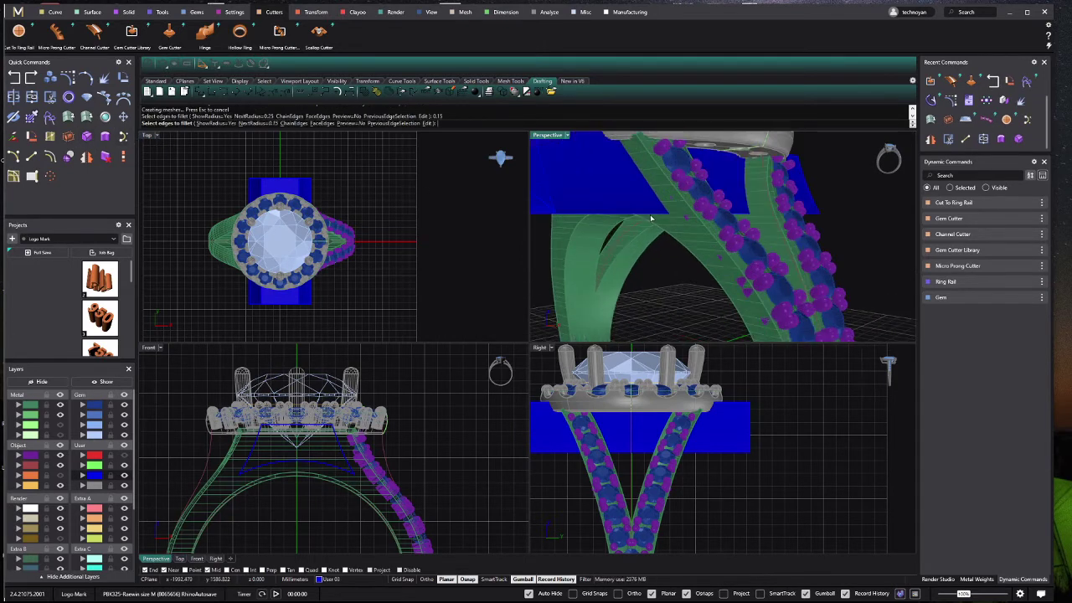
left_click(671, 220)
right_click_drag(672, 226, 596, 236)
key("Return")
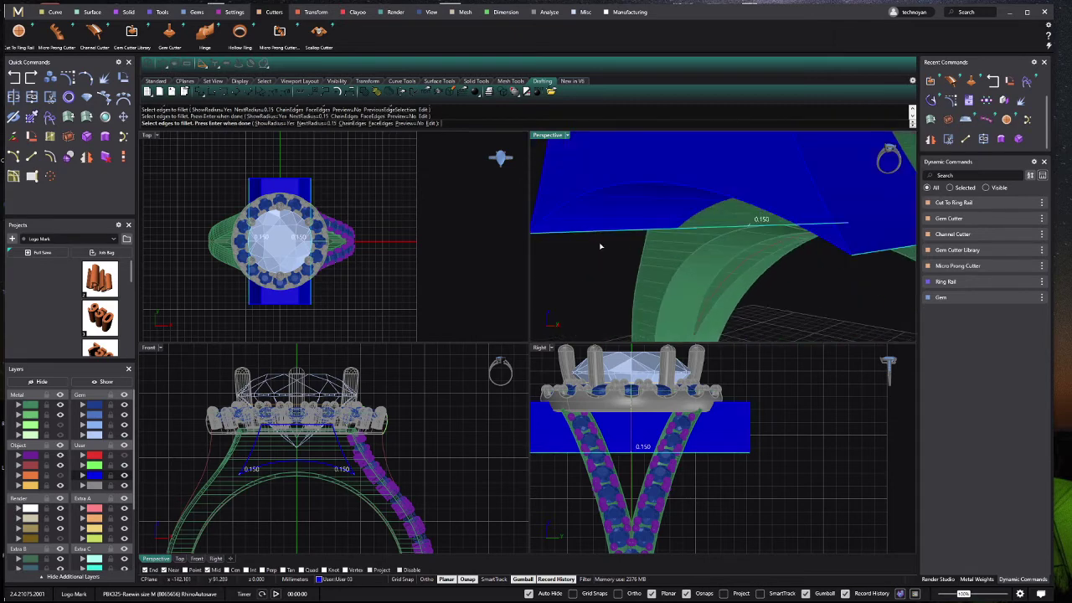
key("Return")
left_click(776, 344)
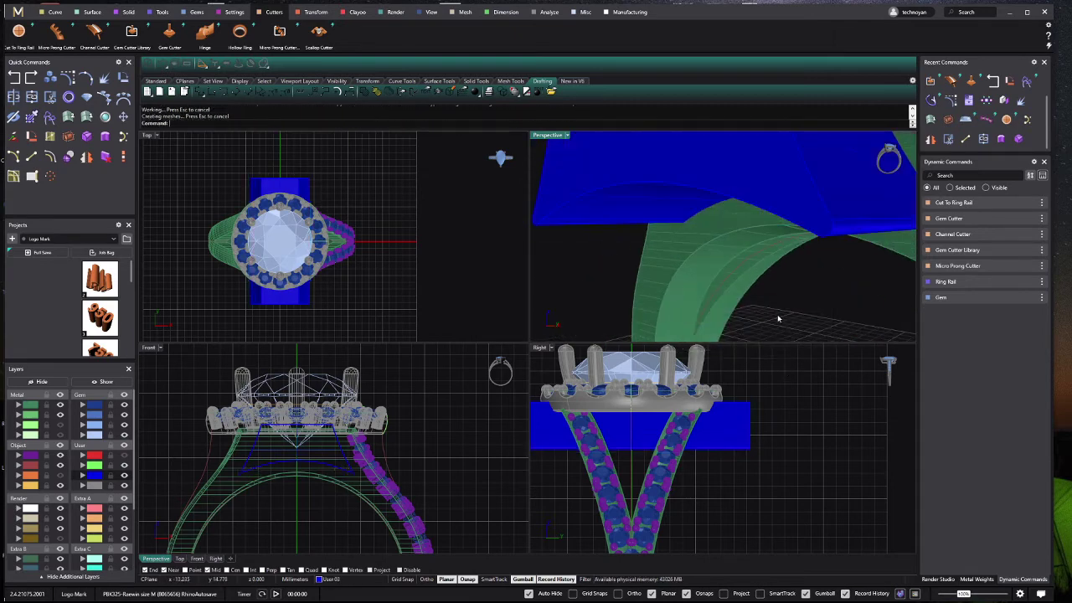
right_click_drag(777, 314, 795, 323)
scroll(327, 496, "up", 3)
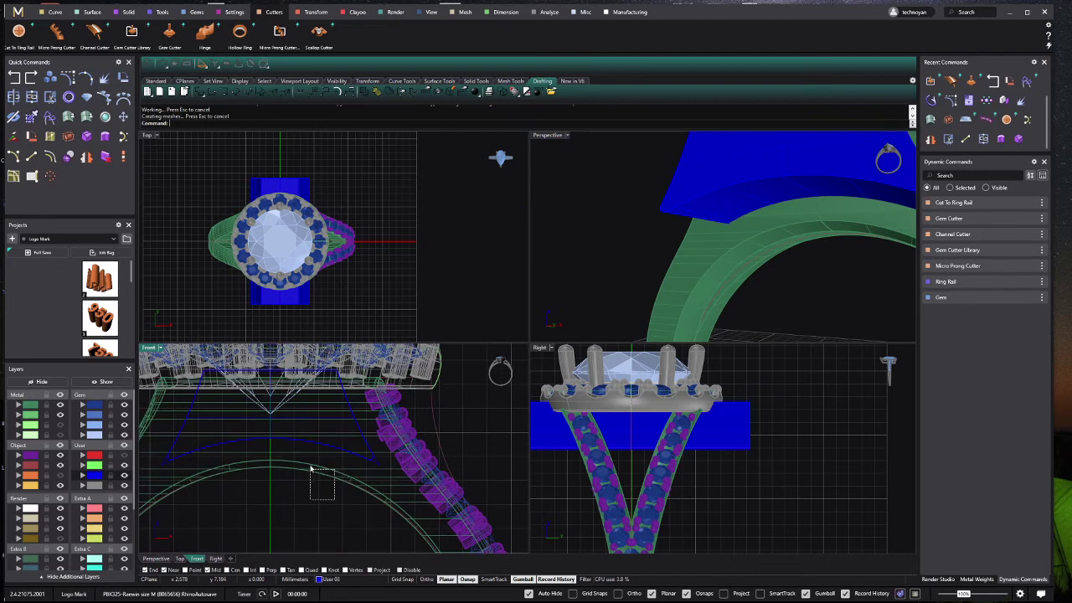
left_click(309, 469)
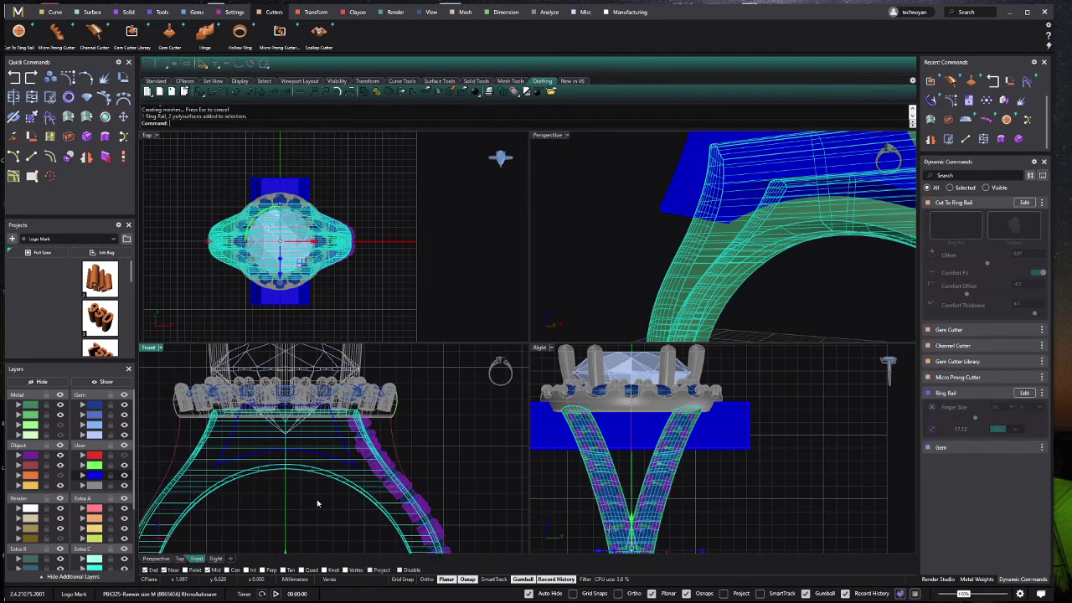
Step: Boolean-subtract the blue block from the shank and move it to the Cutting layer
left_click(720, 440)
key("Return")
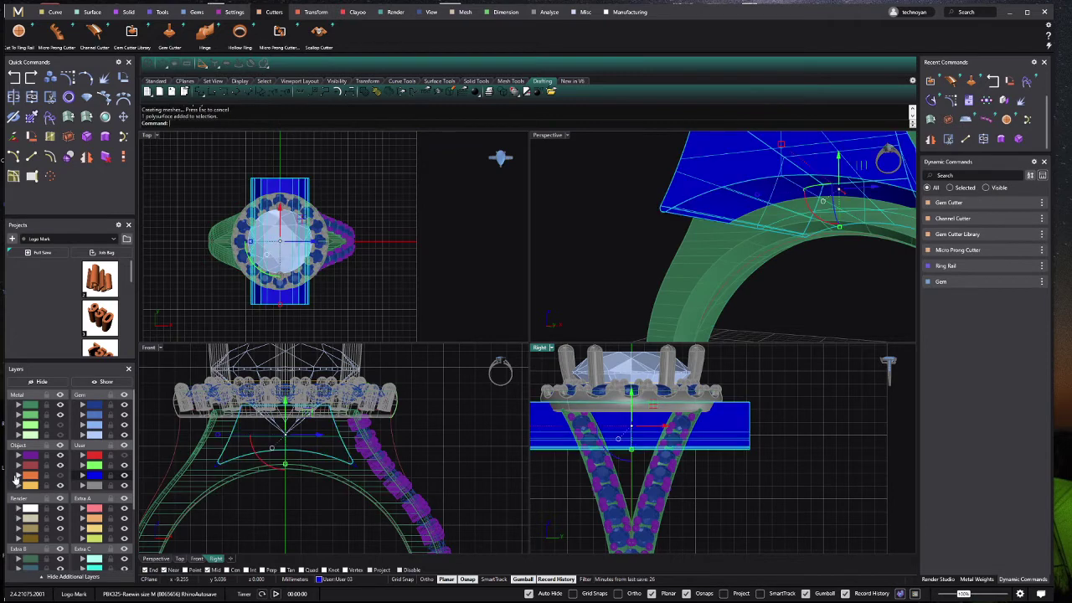
left_click(17, 479)
scroll(325, 474, "down", 3)
scroll(251, 402, "down", 2)
Step: Set the front view display to Plastic shading
left_click(161, 352)
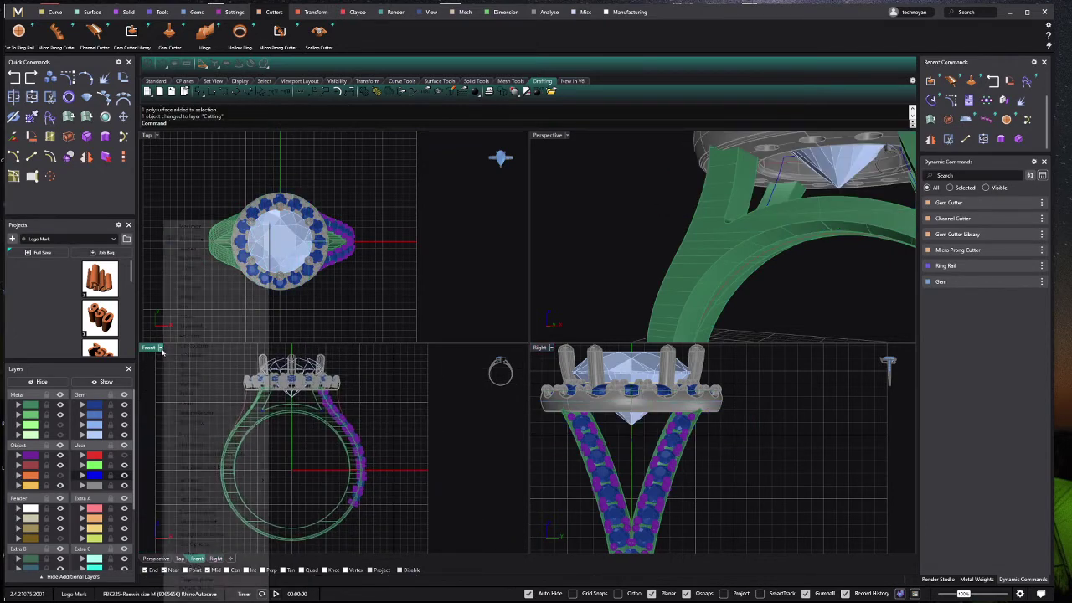
left_click(192, 402)
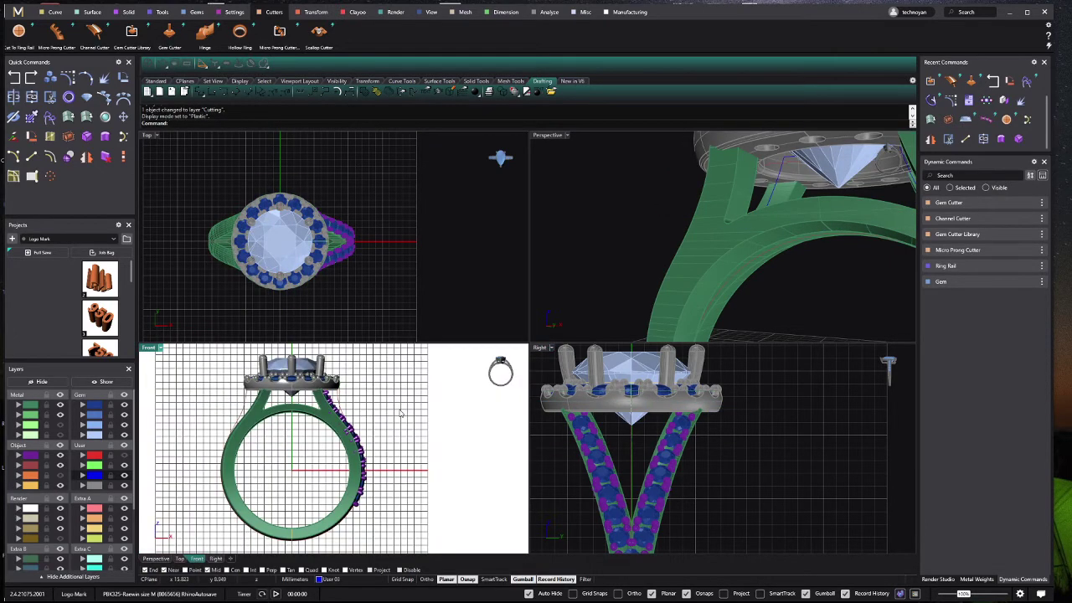
scroll(355, 413, "up", 2)
scroll(339, 419, "up", 2)
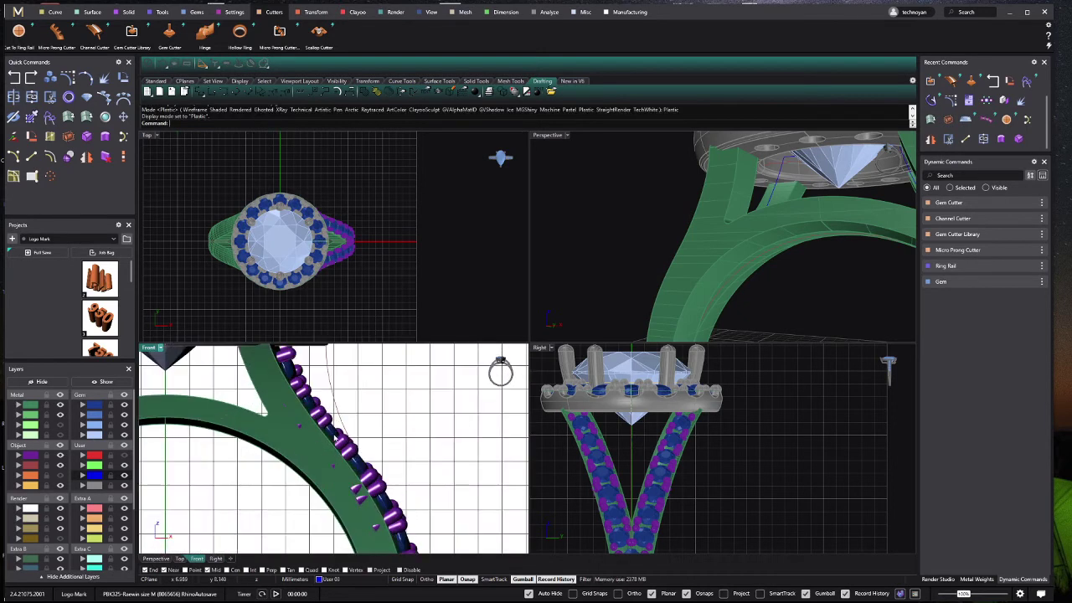
left_click(334, 433)
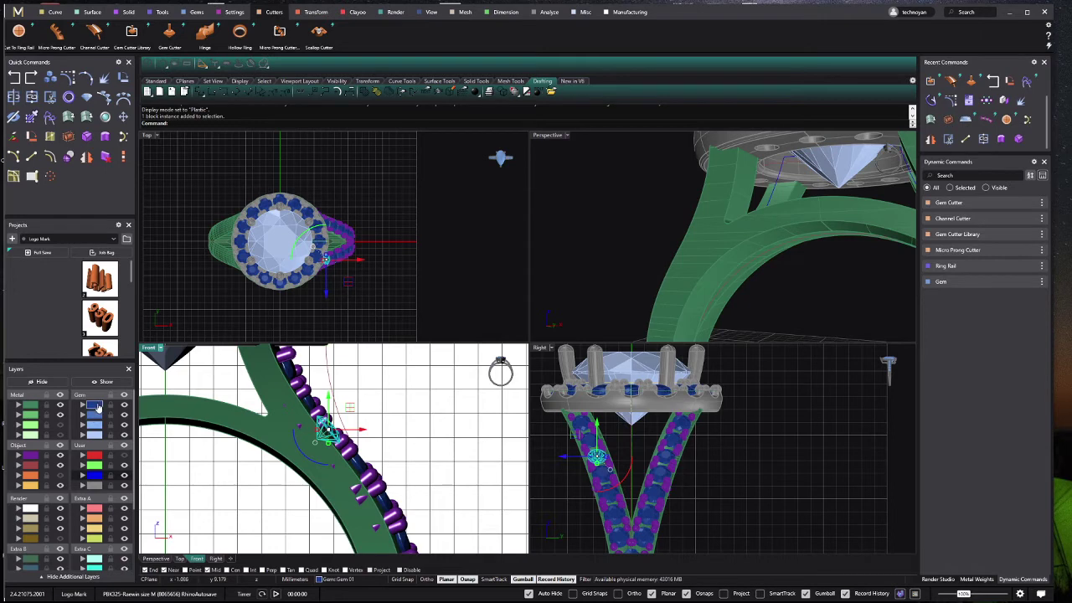
Step: Select only one shank's gems by deselecting the halo gems and the right strand
left_click(97, 407)
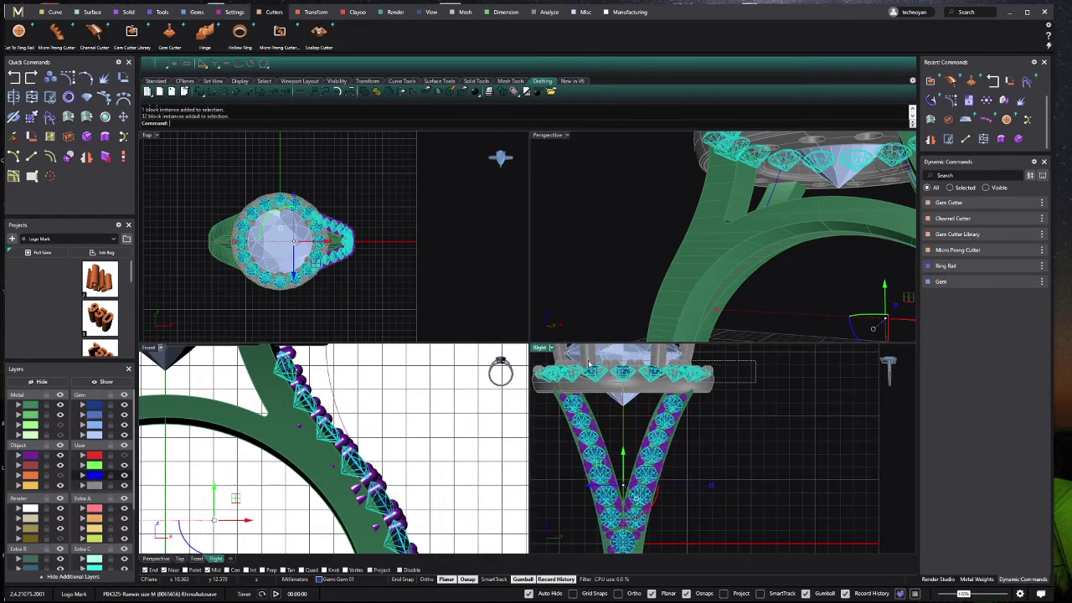
left_click_drag(589, 365, 536, 383, "ctrl")
left_click_drag(762, 399, 639, 530, "ctrl")
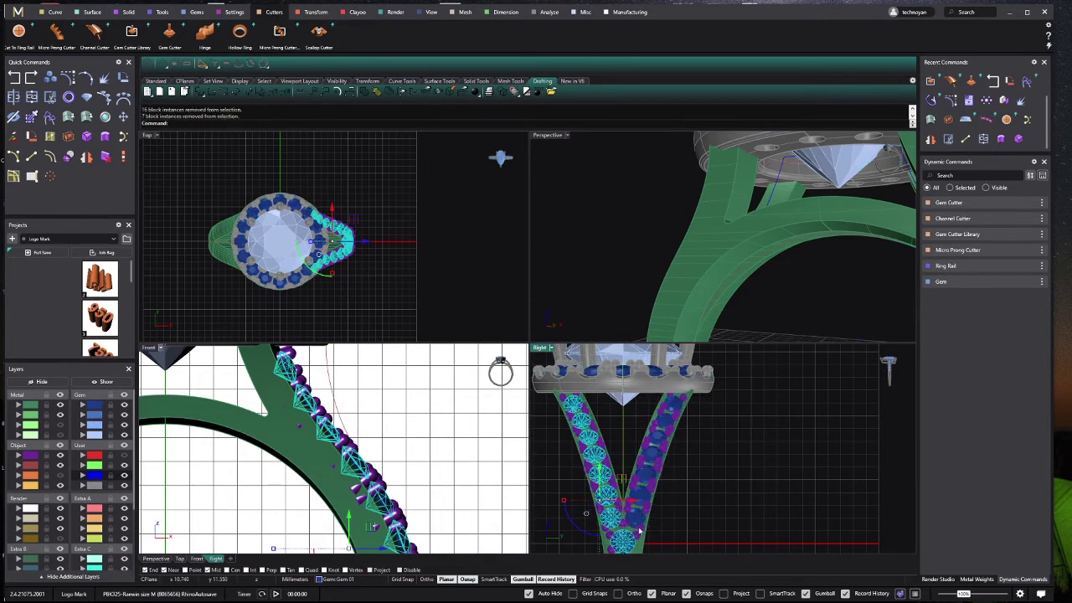
right_click_drag(639, 530, 639, 449)
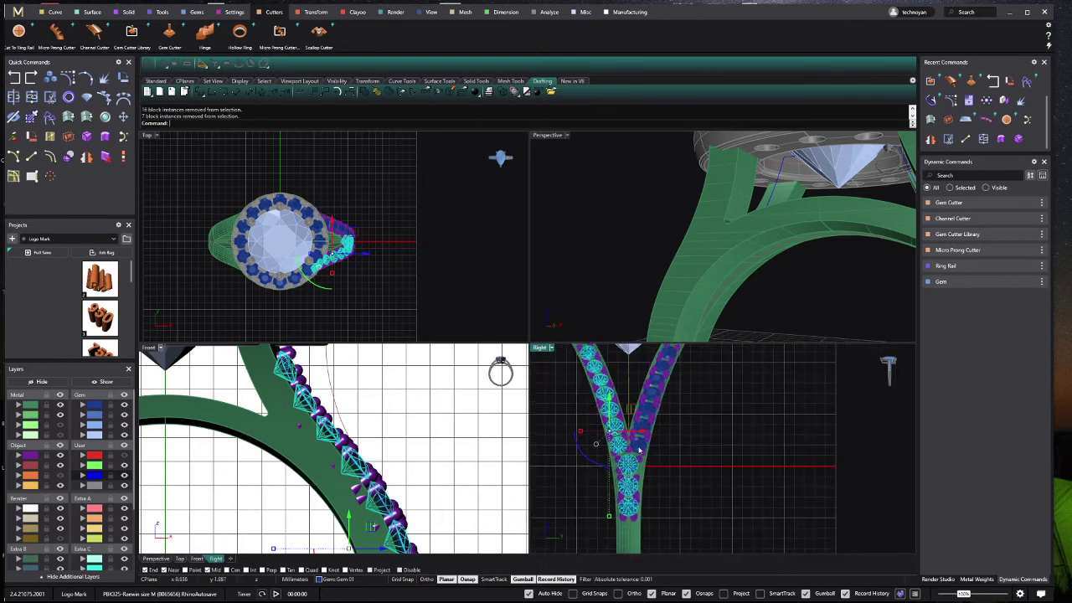
scroll(296, 437, "down", 1)
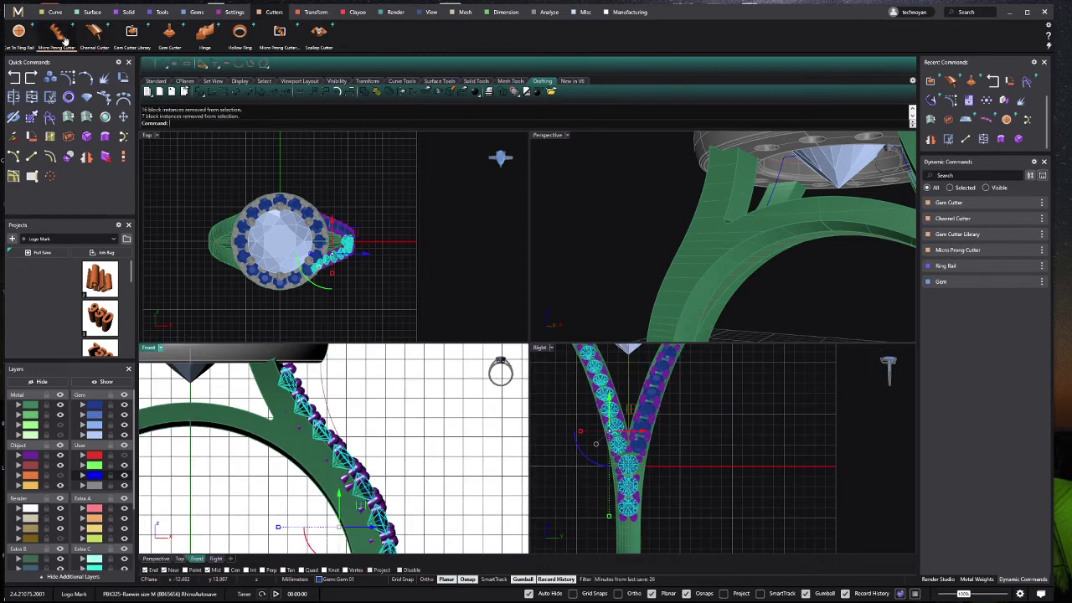
Step: Place micro-prong cutters along the selected gems, shifted to a -35% cutter position
left_click(94, 32)
scroll(321, 386, "up", 2)
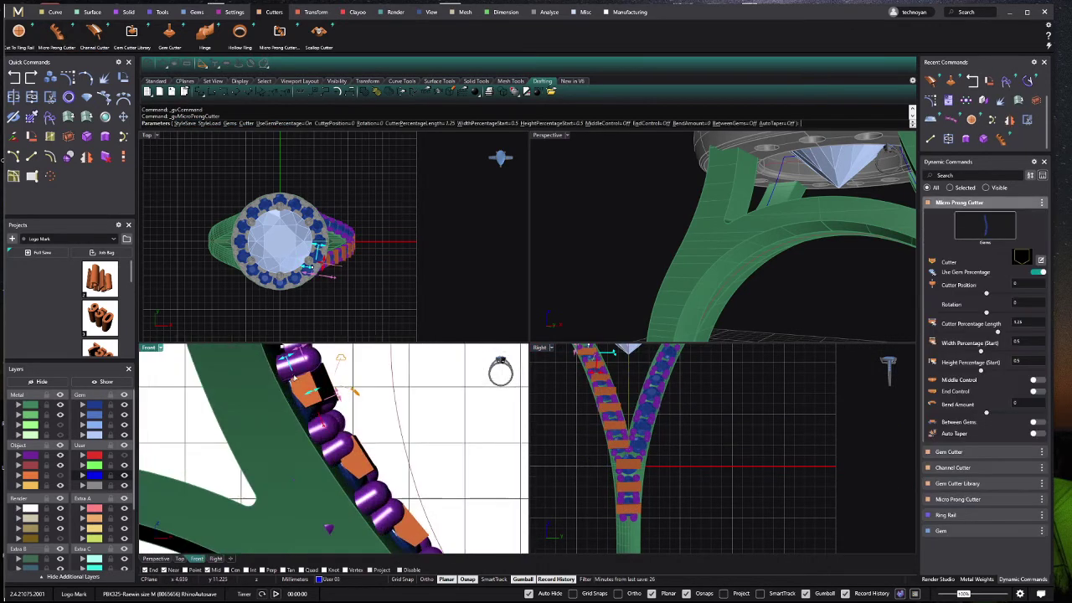
scroll(319, 399, "up", 2)
left_click_drag(317, 398, 299, 410)
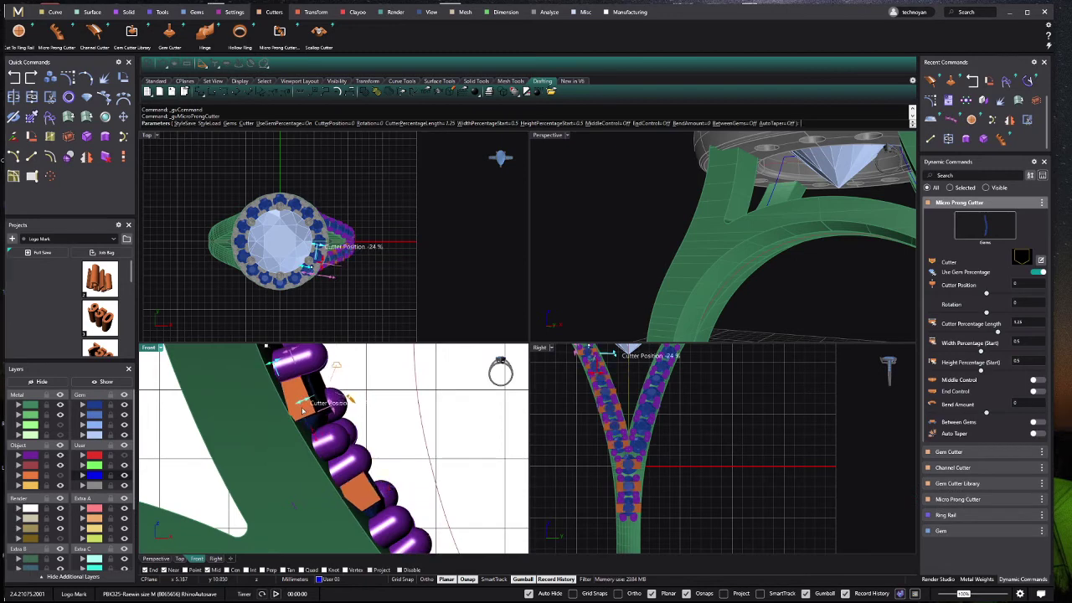
Step: Tilt the cutters slightly and lengthen them to 175%
scroll(645, 408, "up", 2)
scroll(636, 410, "up", 2)
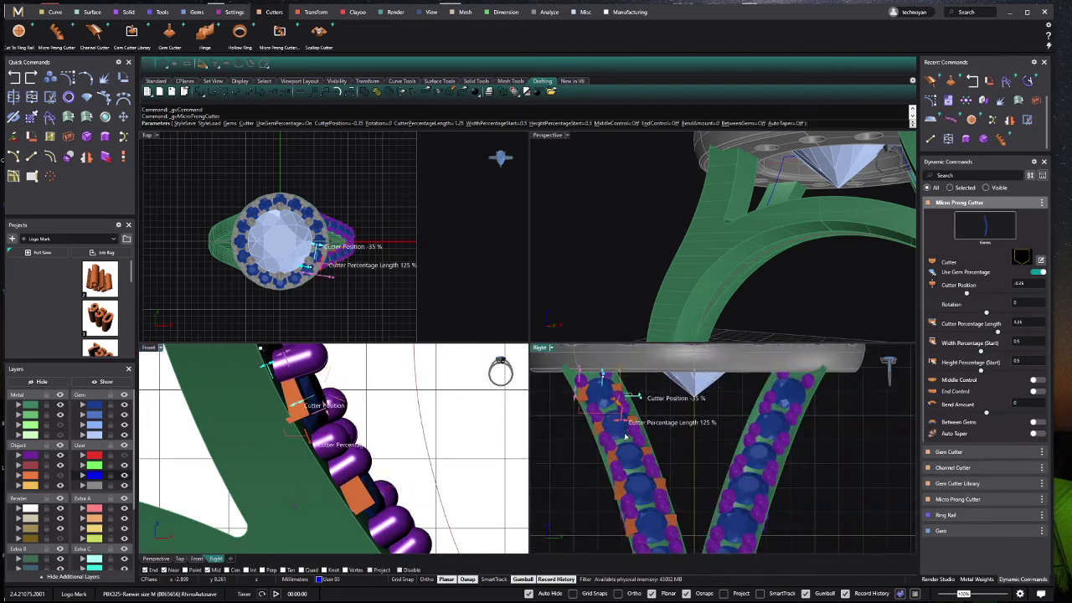
scroll(628, 413, "up", 2)
scroll(622, 417, "up", 2)
scroll(624, 415, "up", 2)
scroll(628, 411, "up", 2)
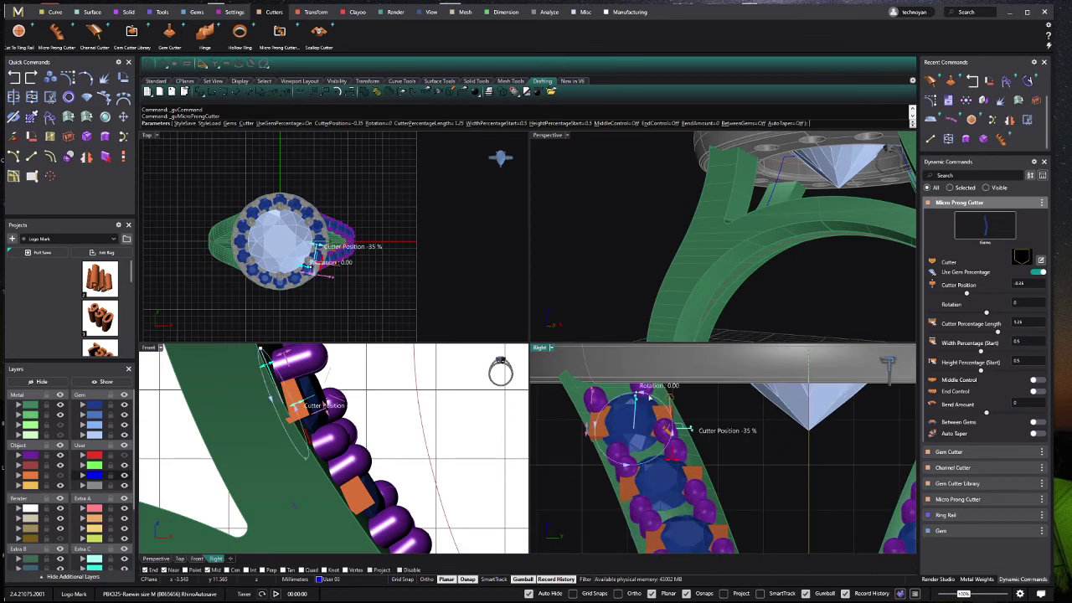
left_click_drag(636, 392, 661, 402)
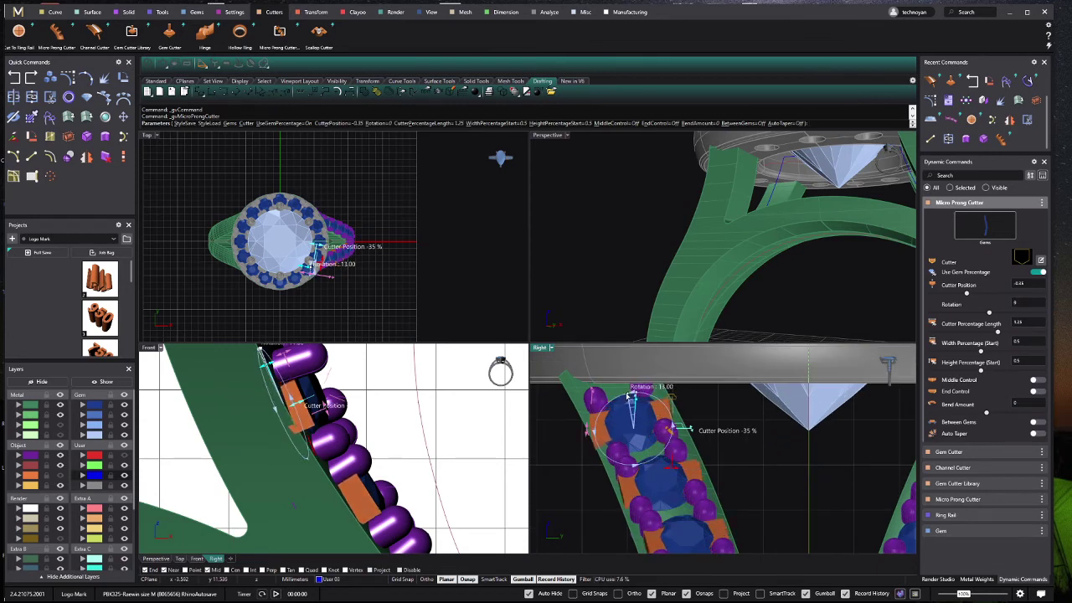
left_click_drag(687, 470, 712, 445)
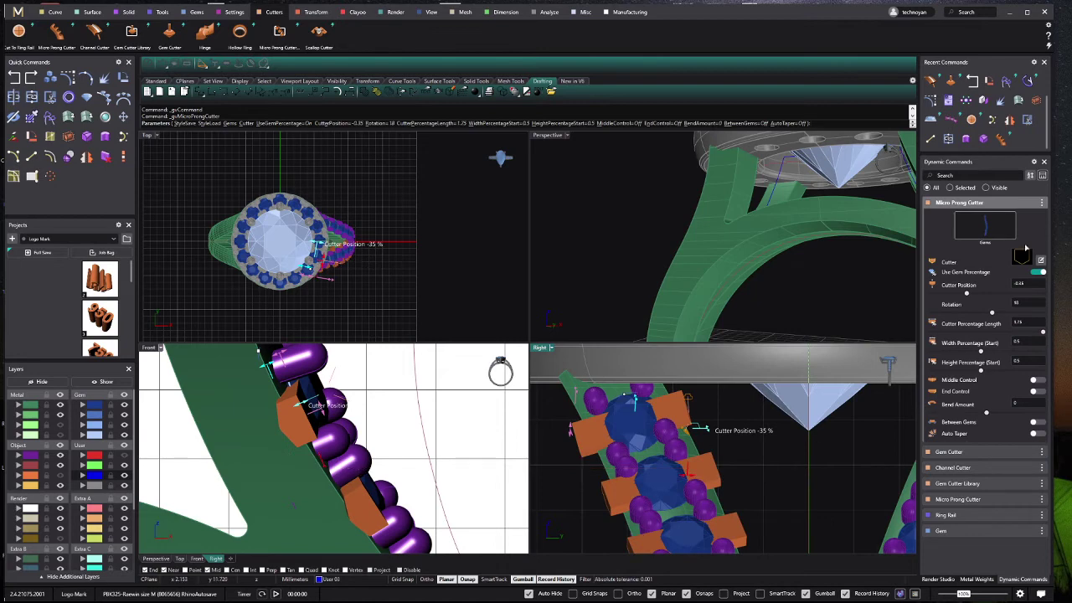
Step: Browse the cutter profile library to the Channel 03 profile, then close it without importing
left_click(1020, 255)
left_click(260, 189)
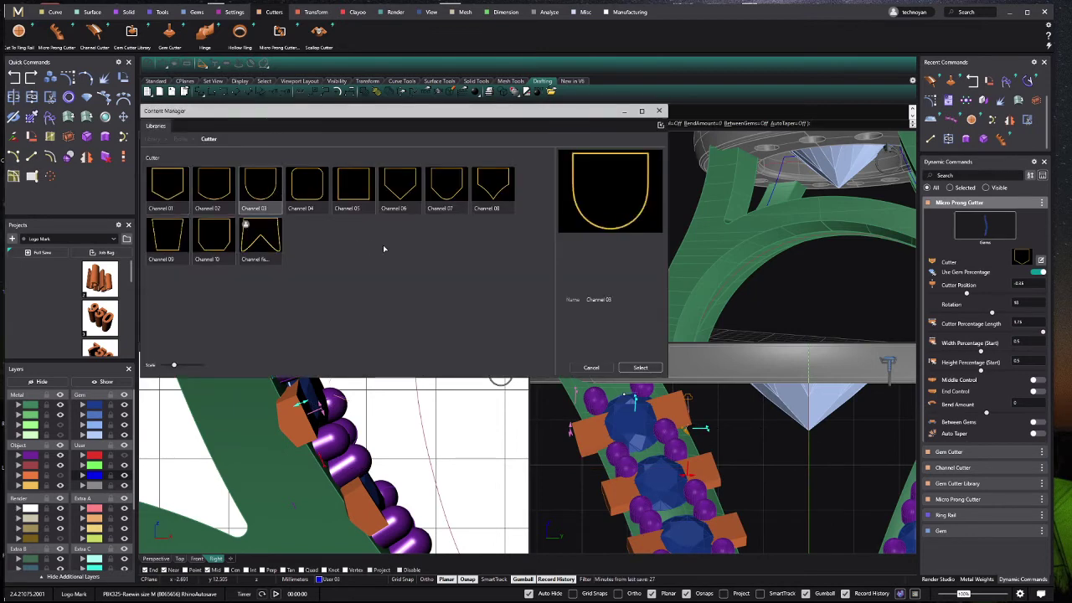
left_click(645, 366)
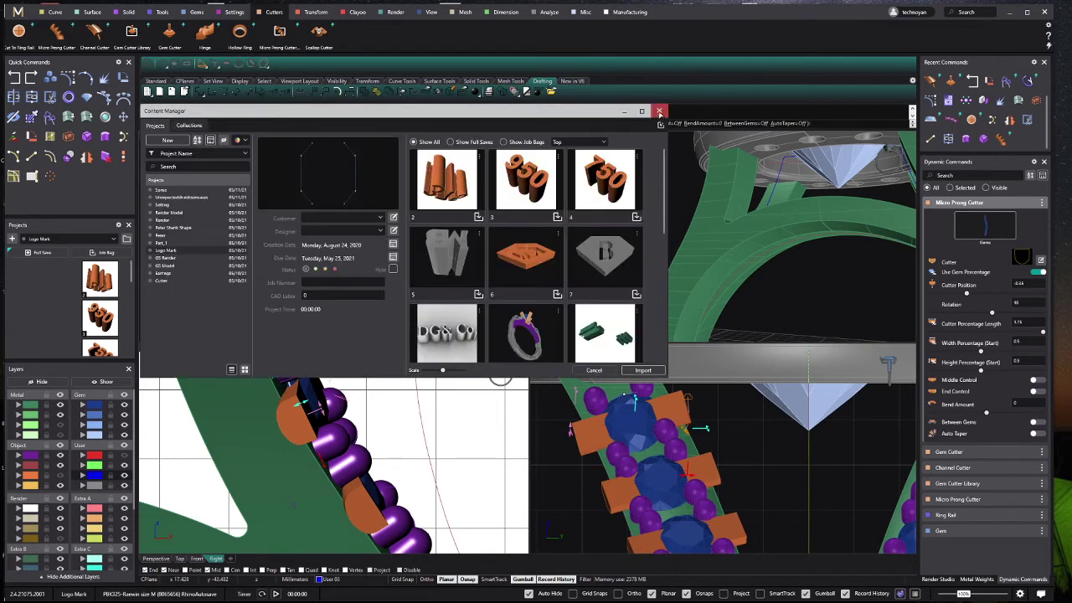
left_click(659, 111)
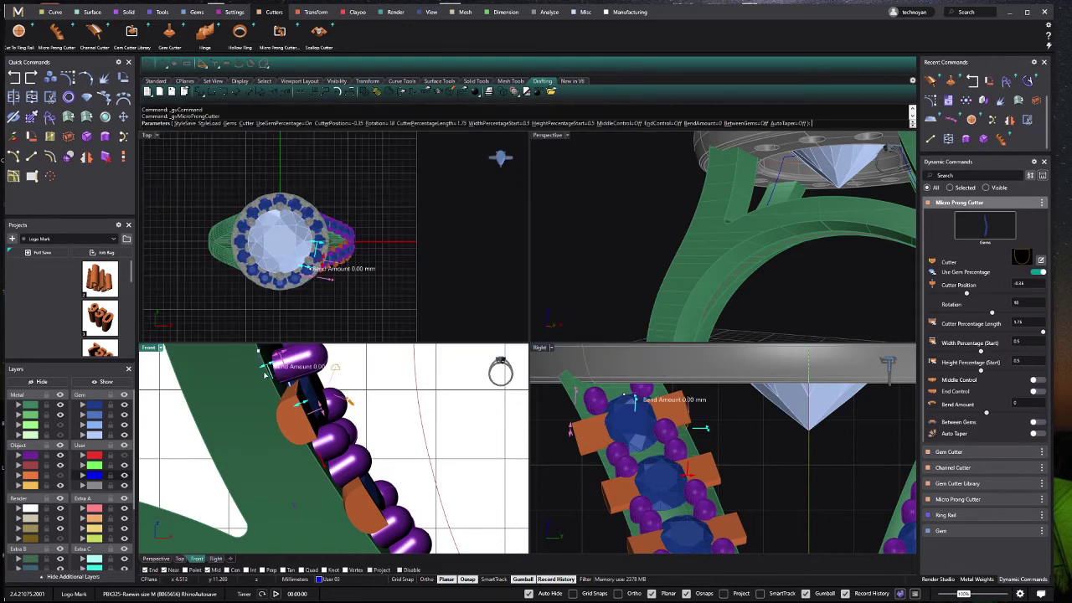
Step: Reduce the cutter bend to 0.01 mm and enlarge the side view to inspect
mouse_move(299, 394)
left_mouse_down()
mouse_move(279, 374)
mouse_move(299, 405)
mouse_move(269, 454)
left_mouse_up()
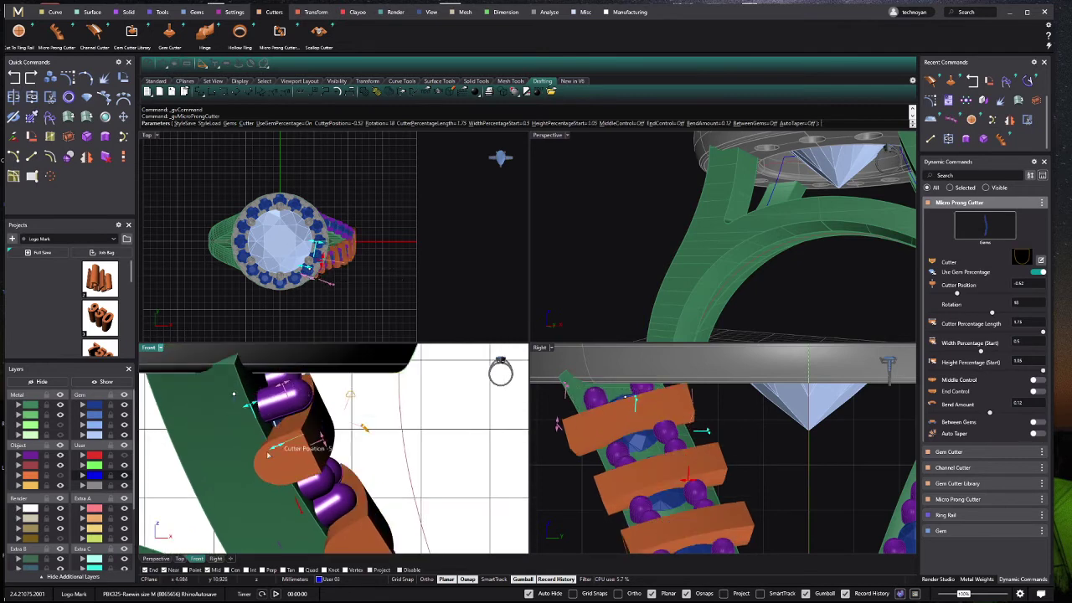
mouse_move(247, 411)
left_click_drag(248, 413, 245, 416)
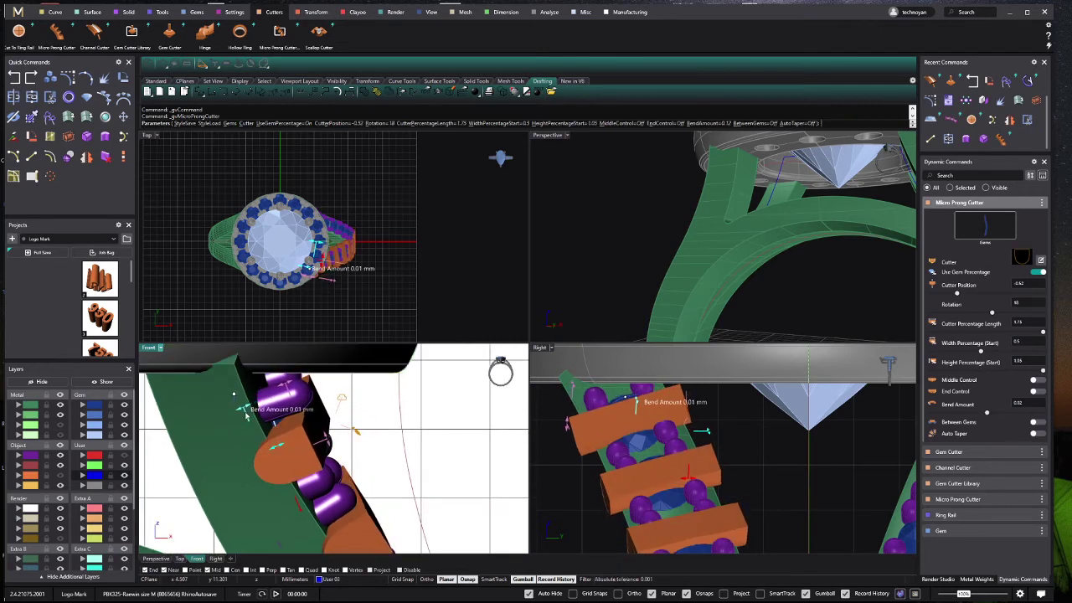
mouse_move(737, 252)
right_mouse_down()
mouse_move(668, 295)
mouse_move(754, 232)
mouse_move(737, 251)
right_mouse_up()
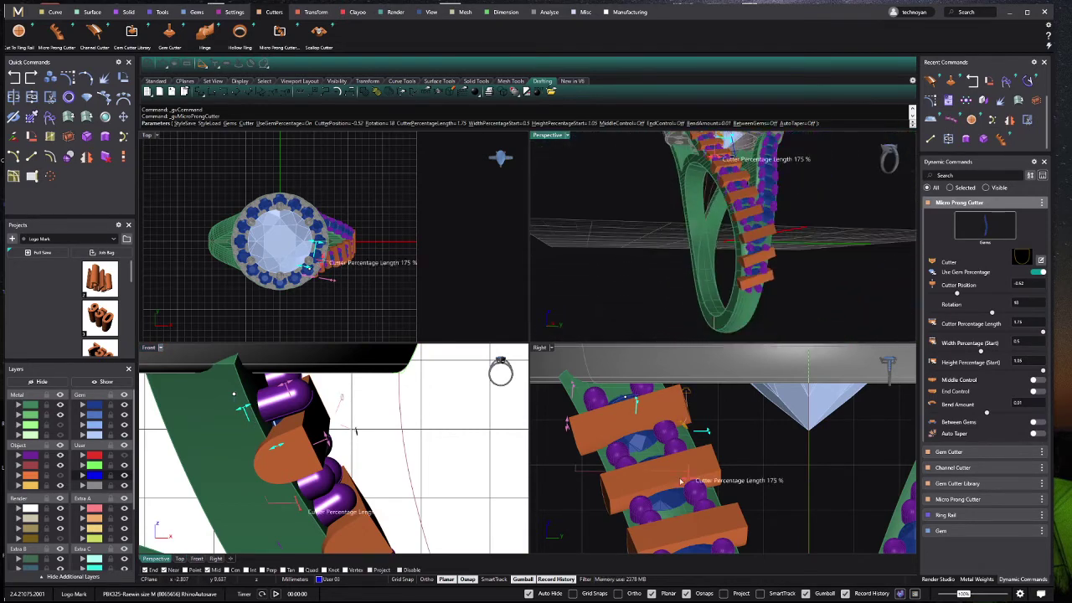
scroll(680, 526, "down", 3)
right_click_drag(680, 525, 646, 501)
double_click(542, 347)
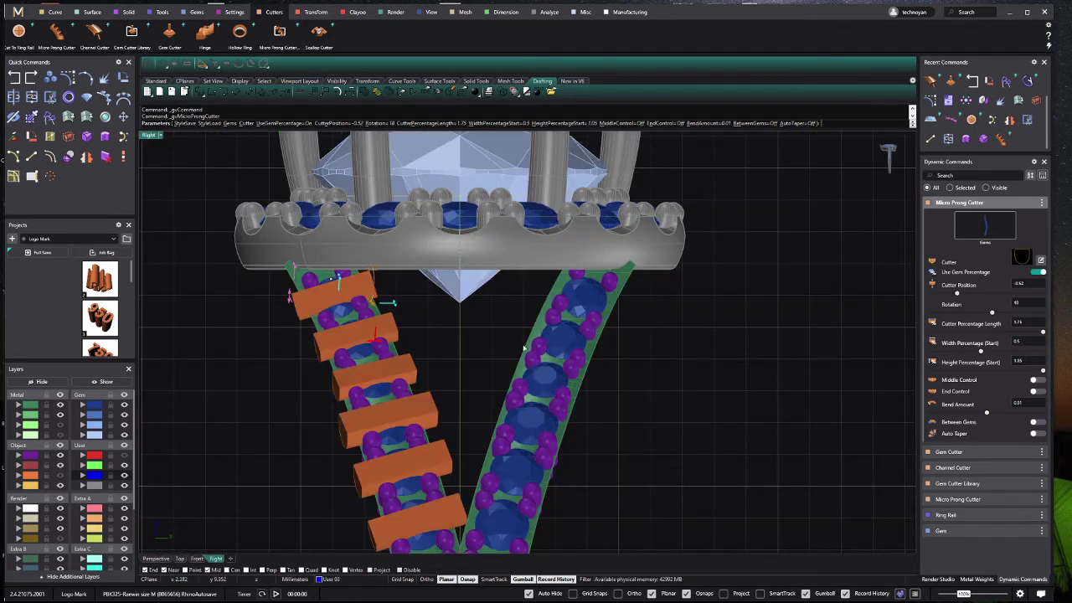
scroll(389, 372, "up", 3)
scroll(390, 372, "up", 3)
Step: Tilt the cutter bars to 20° and widen their start to 67%
left_click_drag(306, 254, 293, 256)
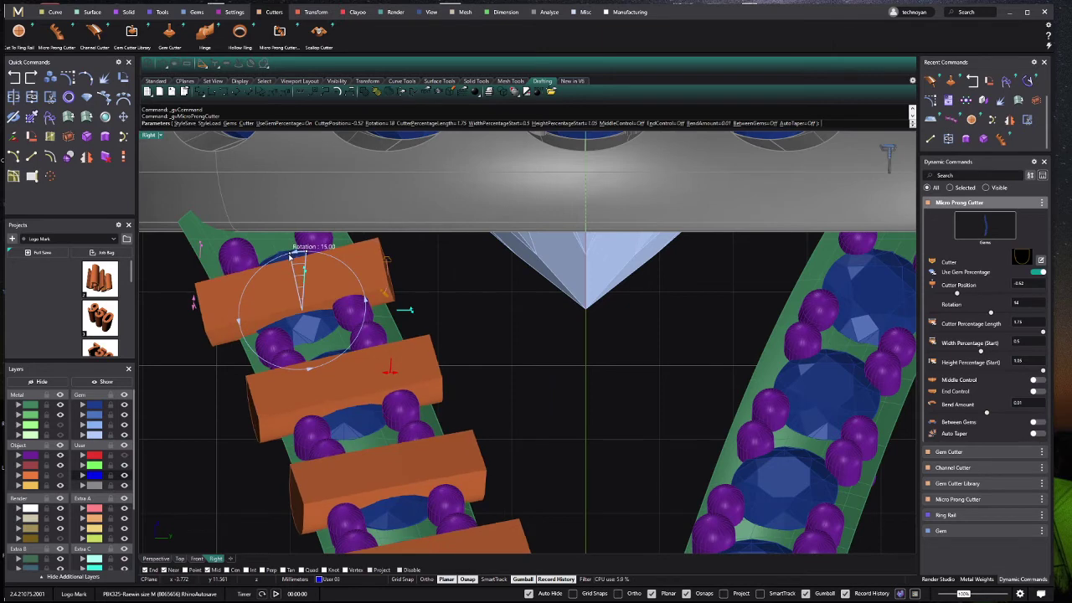
left_click_drag(294, 255, 293, 265)
left_click_drag(192, 300, 195, 321)
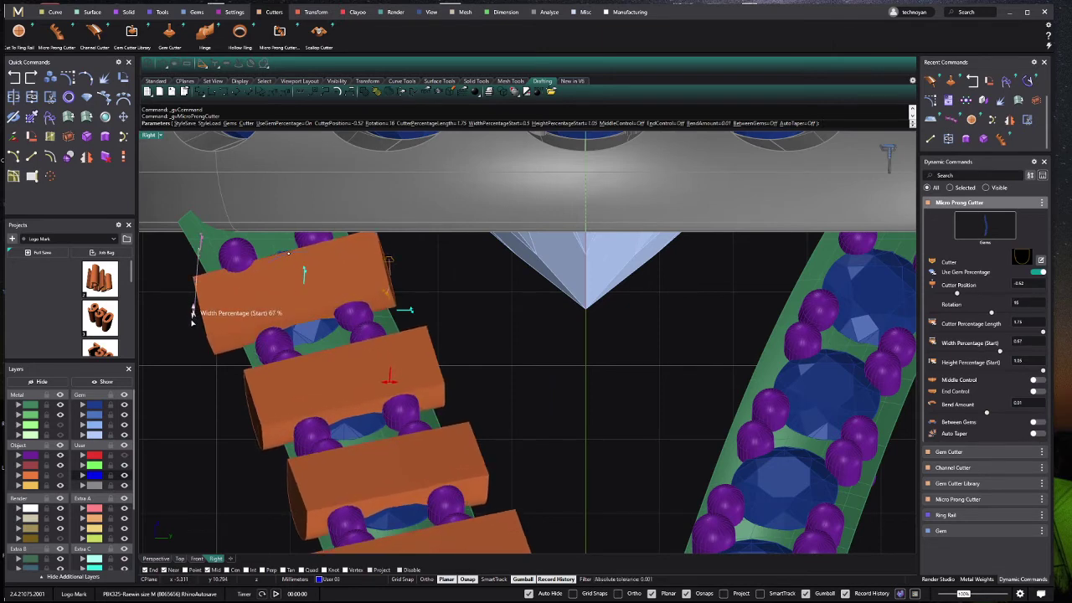
left_click_drag(299, 257, 286, 253)
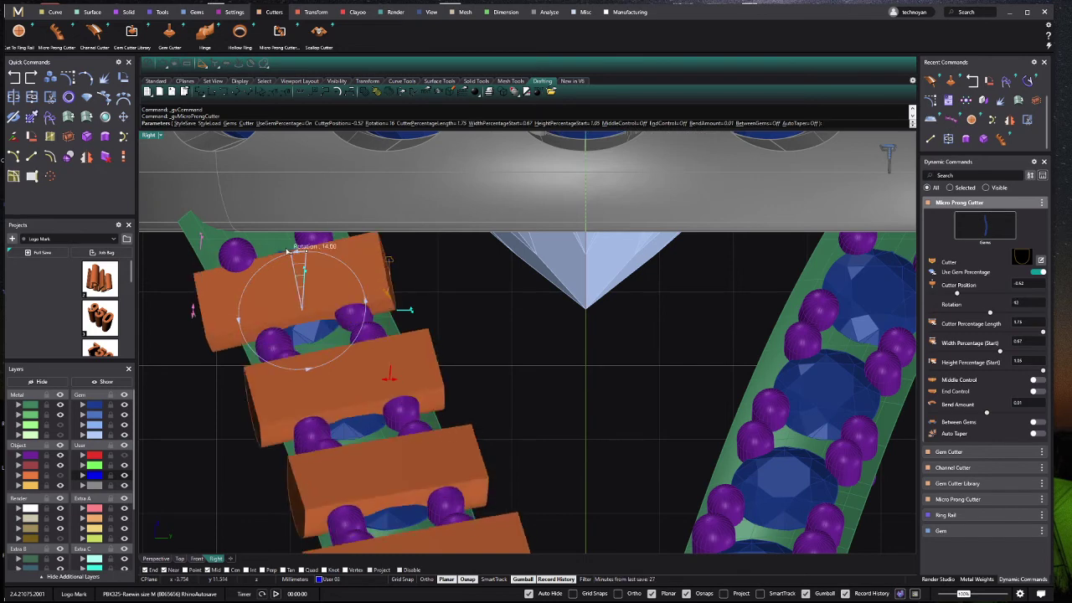
scroll(289, 260, "down", 5)
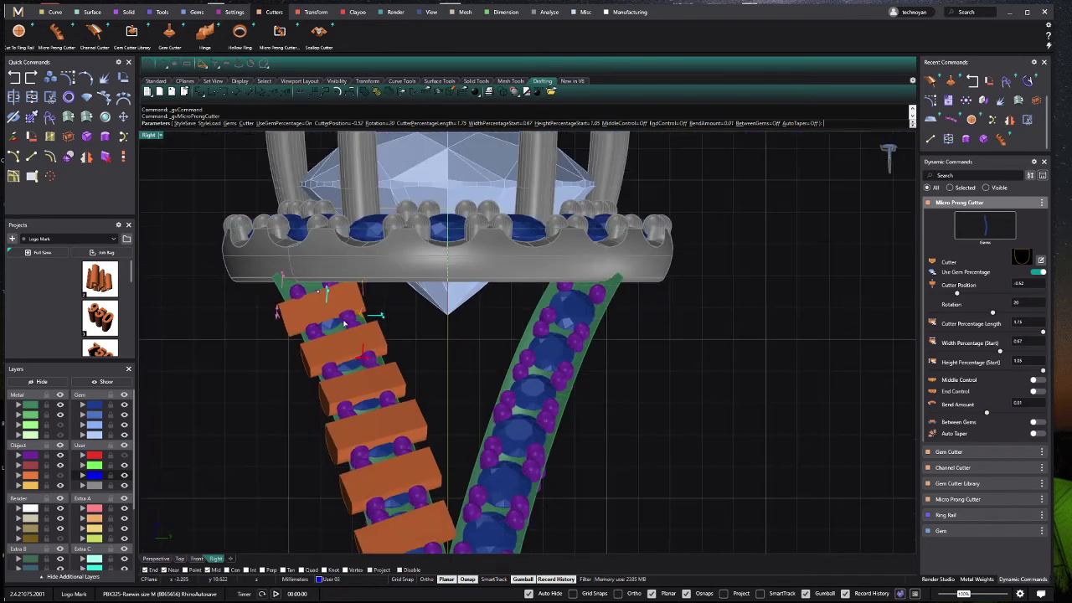
scroll(423, 459, "up", 4)
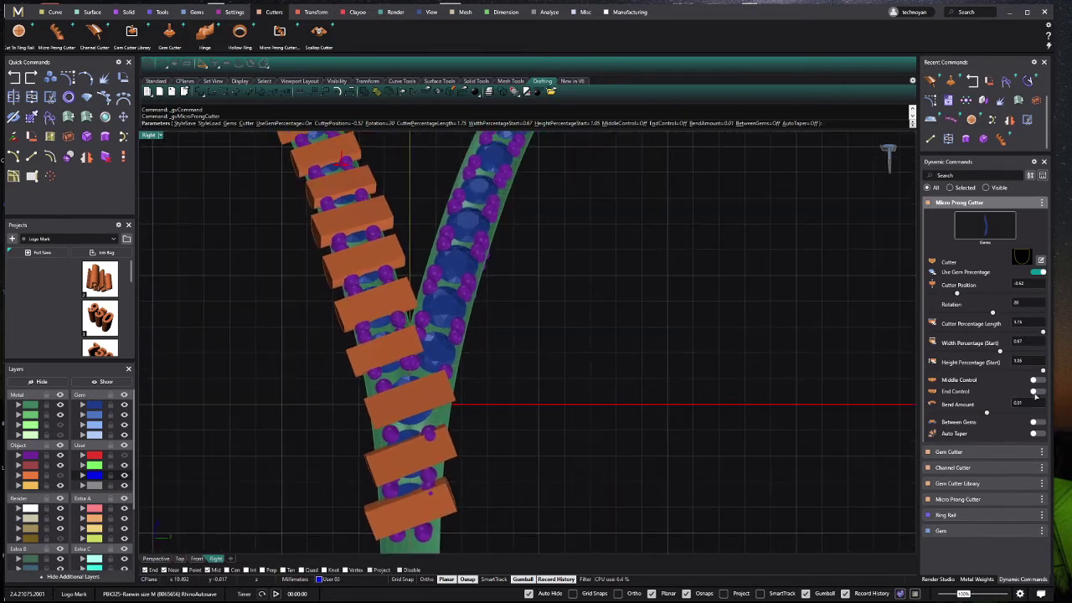
Step: Enable Middle Control with a 1.5 middle width and raise the middle height to about 105%
left_click(1036, 379)
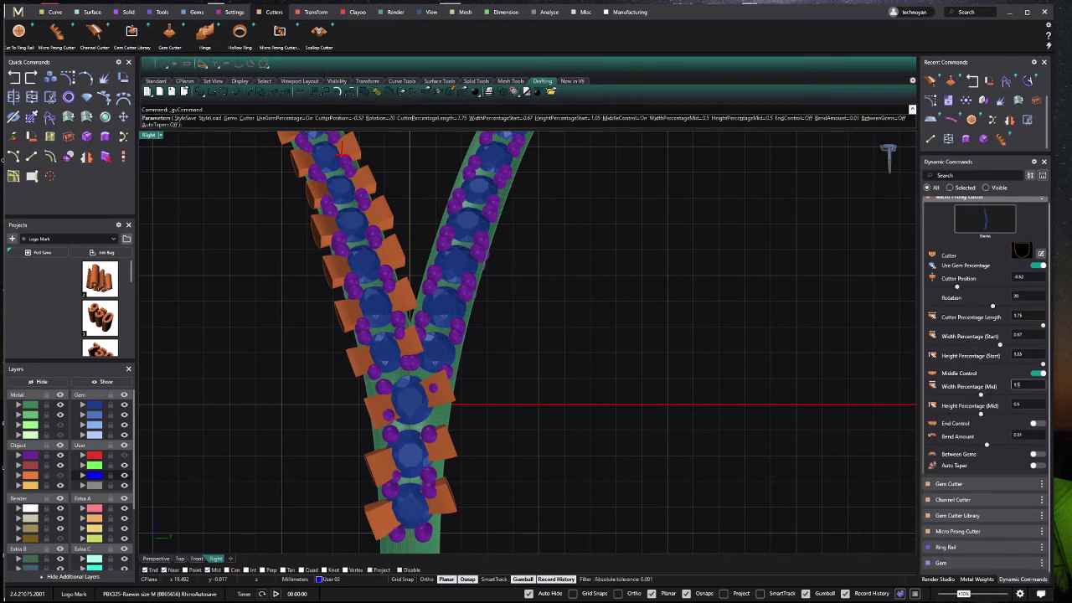
type("1.5")
key("Return")
key("ctrl+m")
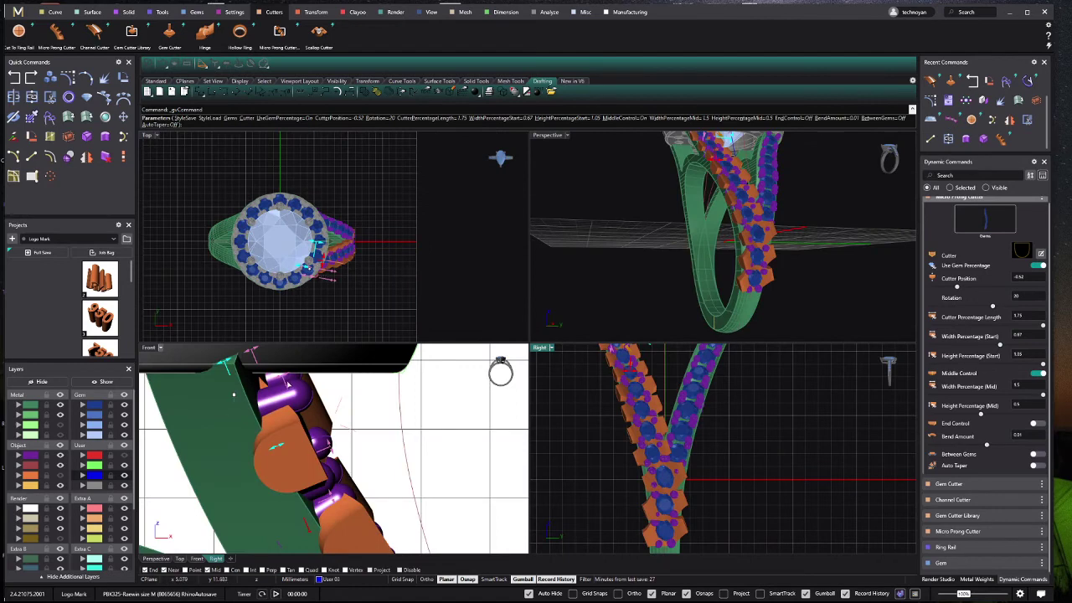
left_click(287, 381)
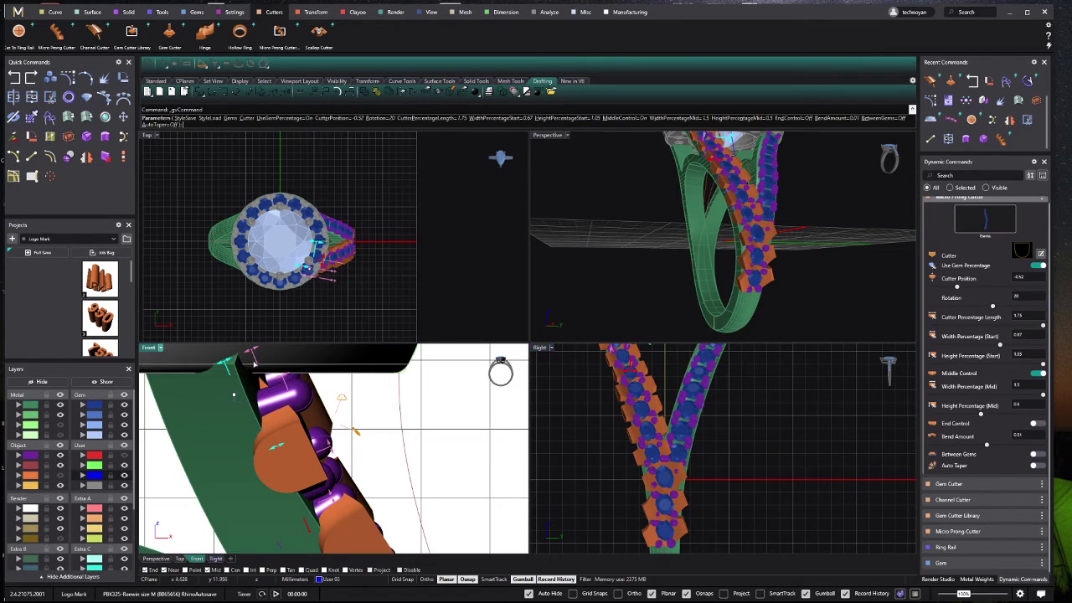
left_click_drag(254, 362, 309, 371)
Step: Set the cutter length to 2 (200%) and finish creating the cutters
left_click(628, 481)
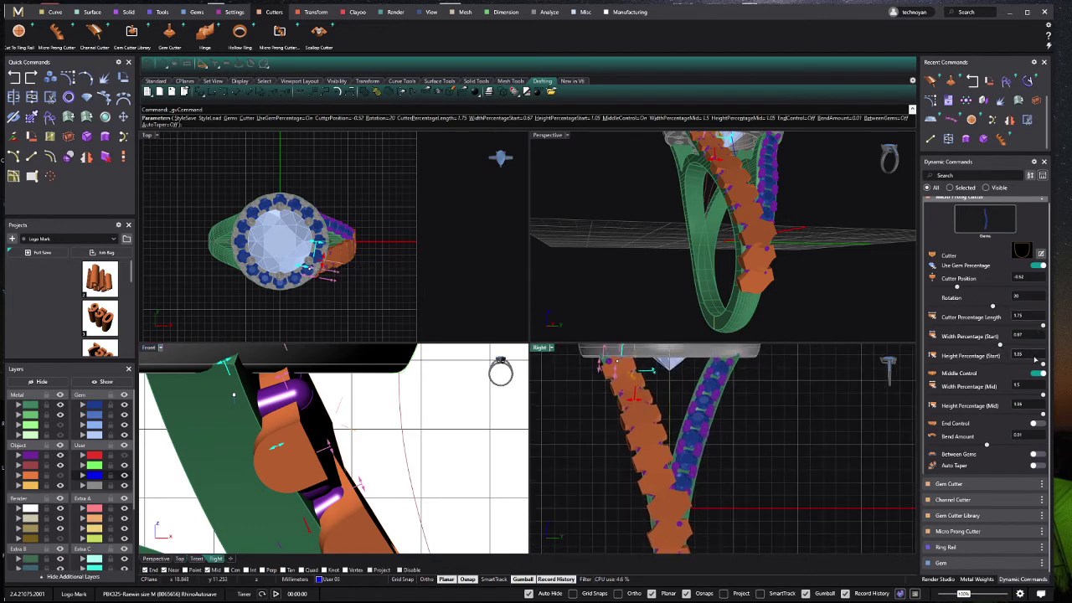
left_click(1027, 319)
type("2")
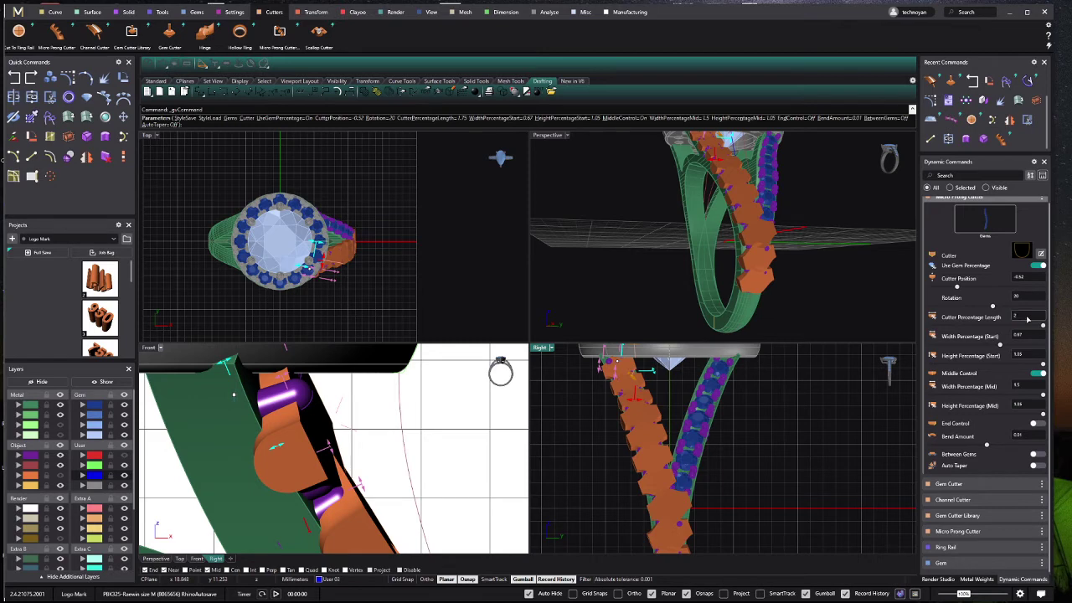
key("Return")
double_click(542, 348)
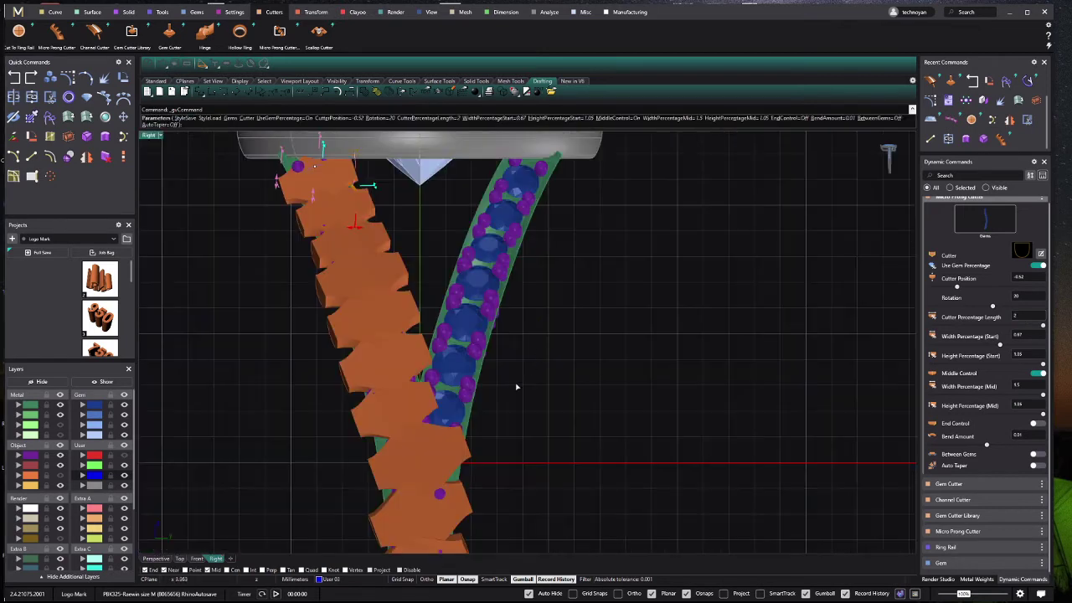
key("Return")
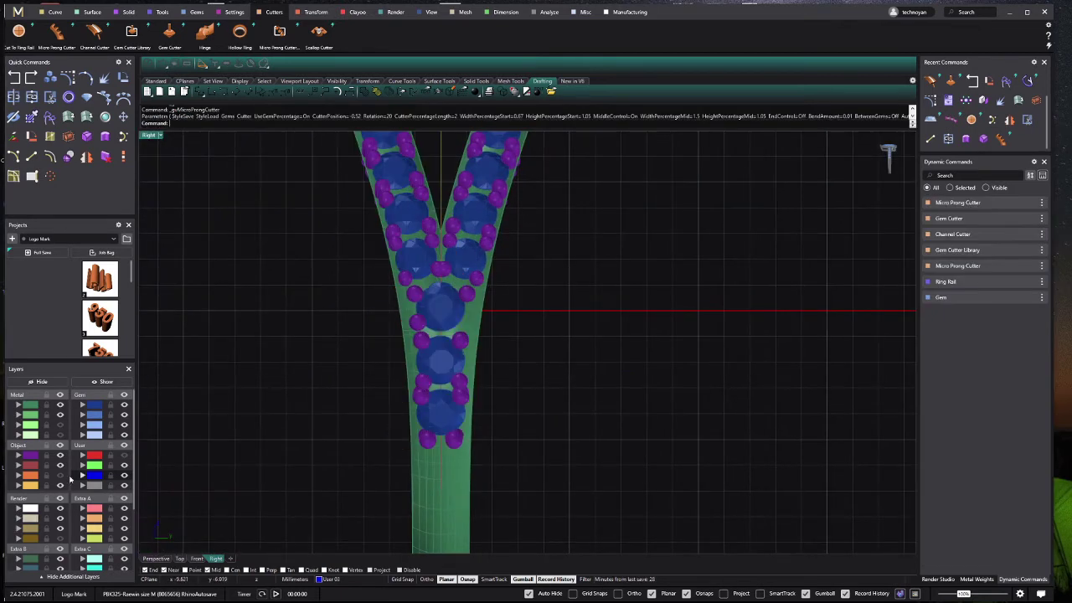
Step: Show the Cutting layer, then ungroup and regroup the shank cutters
left_click(62, 476)
left_click_drag(371, 382, 299, 227)
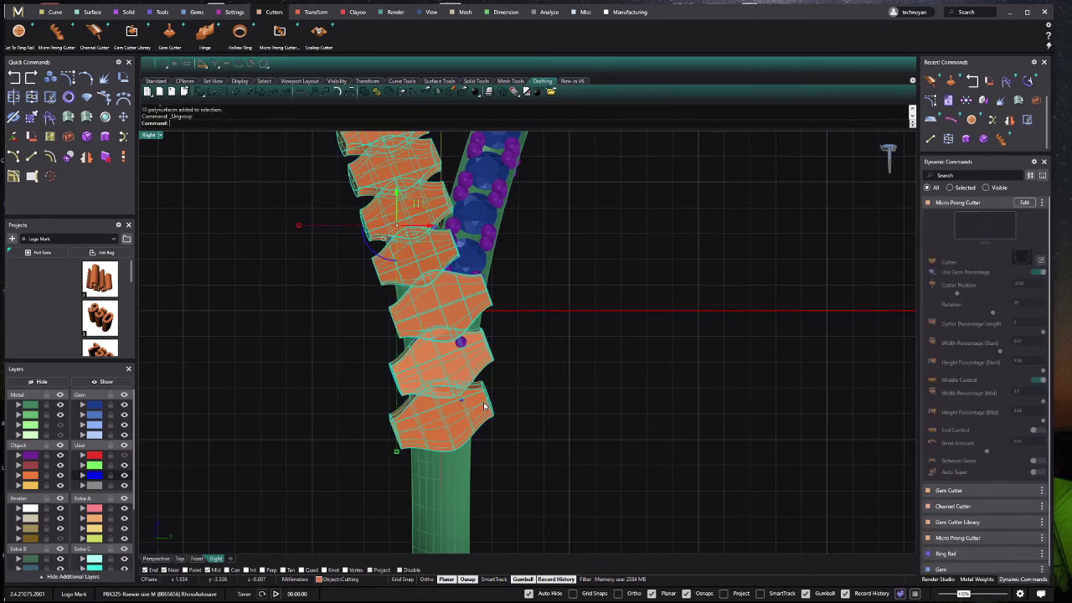
key("ctrl+shift+g")
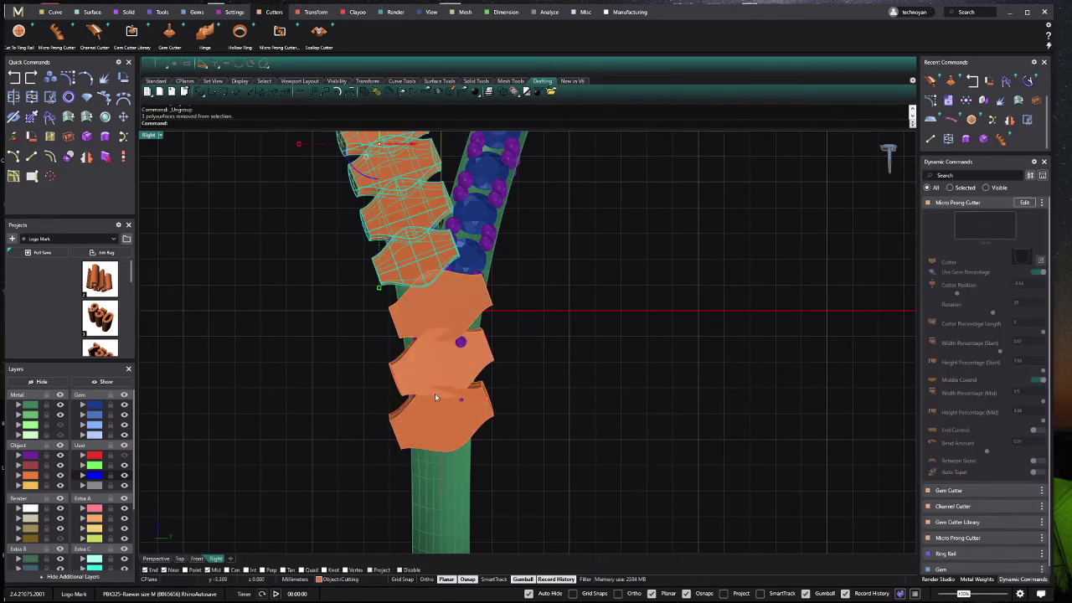
key("ctrl+g")
scroll(503, 331, "down", 5)
scroll(476, 347, "up", 6)
Step: Rotate the middle, lower and lowest shank cutters so each sits level along the shank
left_click(489, 338)
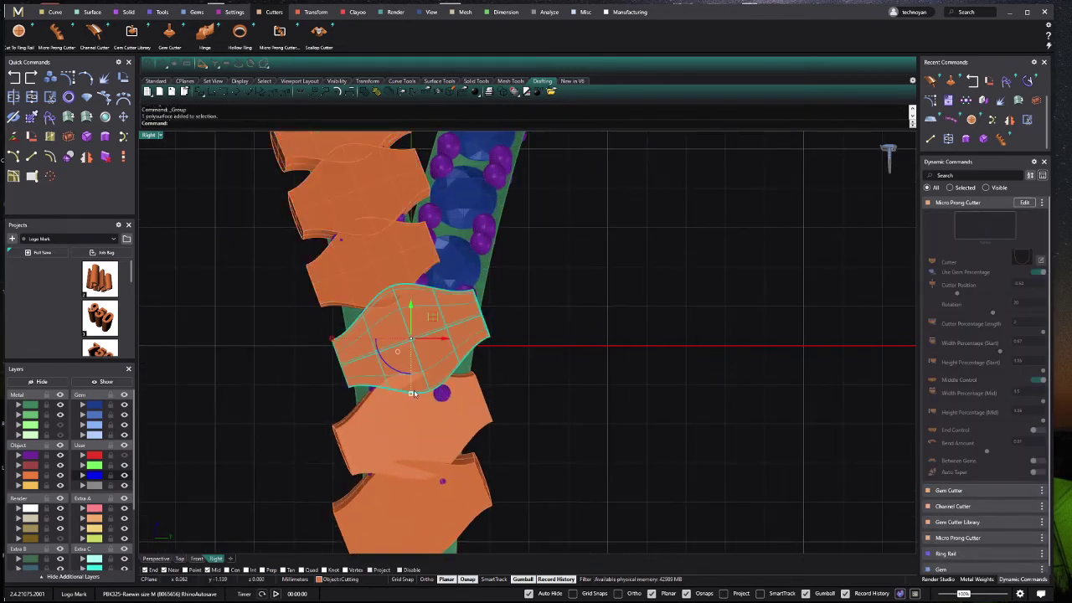
left_click_drag(405, 374, 418, 381)
left_click(499, 430)
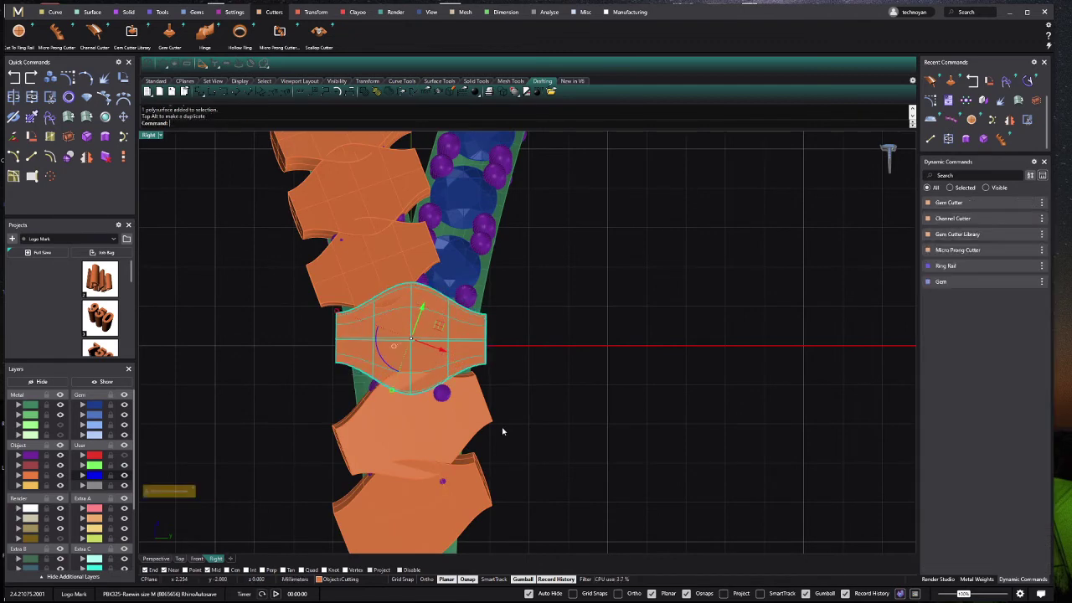
left_click(489, 420)
mouse_move(400, 458)
left_mouse_down()
mouse_move(383, 450)
mouse_move(393, 443)
left_mouse_up()
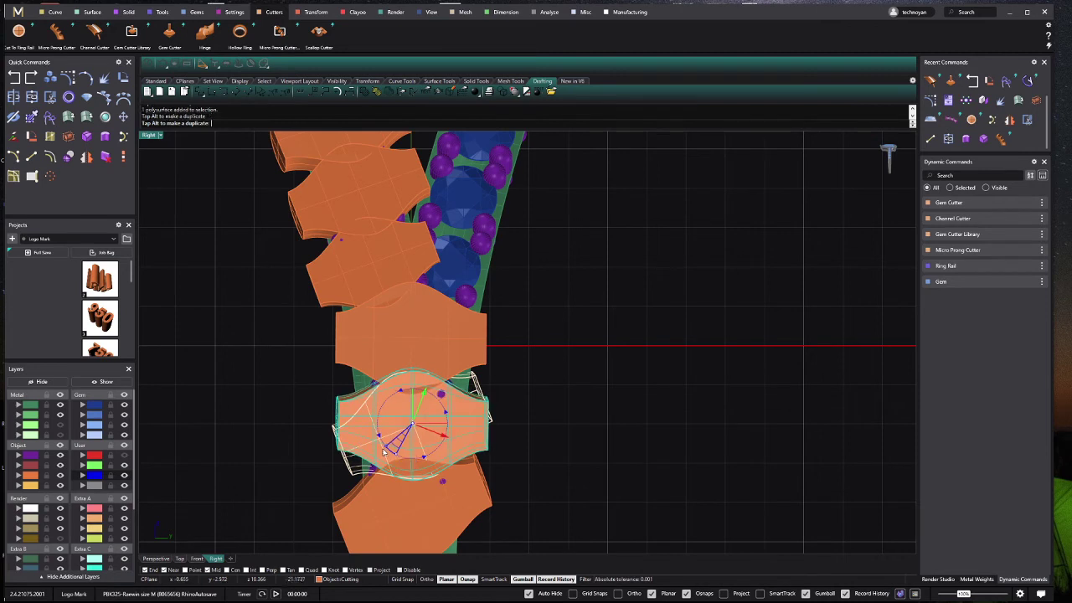
right_click_drag(483, 508, 483, 420)
left_click(436, 429)
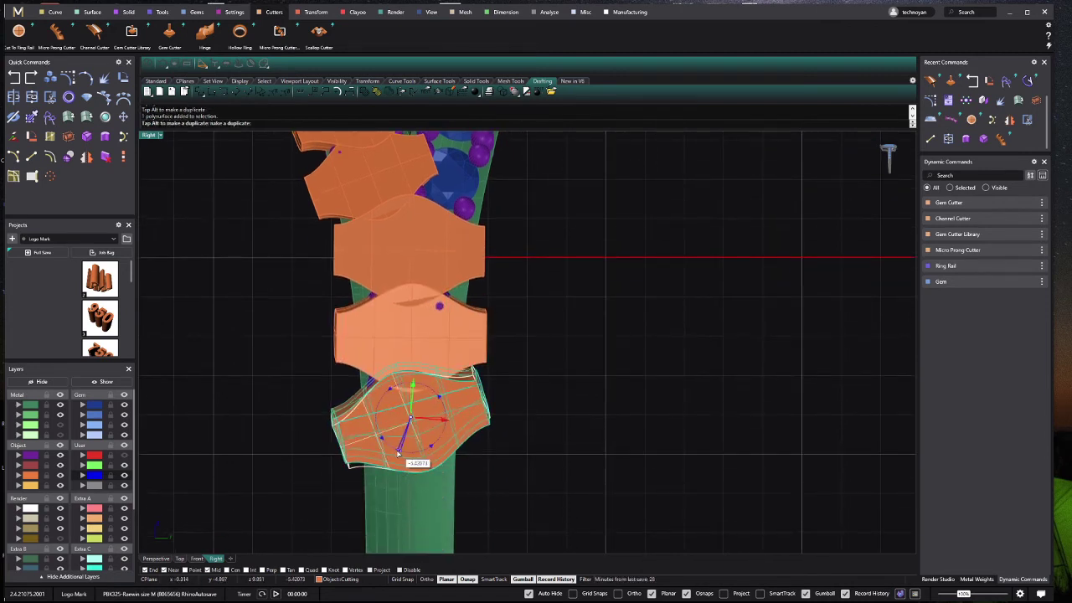
left_click_drag(401, 459, 392, 443)
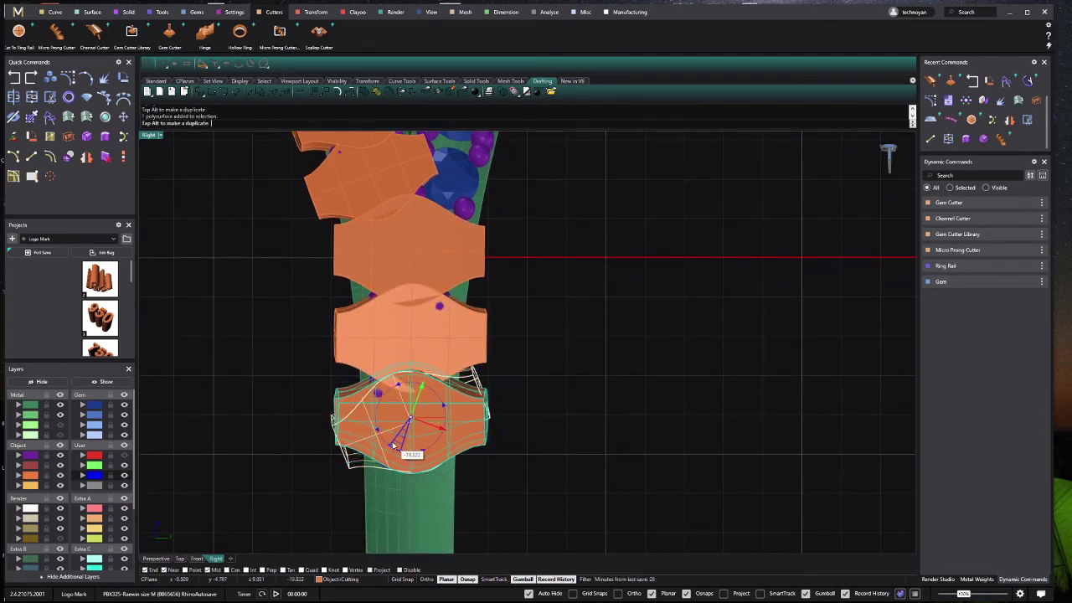
left_click(262, 394)
Step: Back in four views, select the grouped metal pieces and ungroup them
double_click(149, 135)
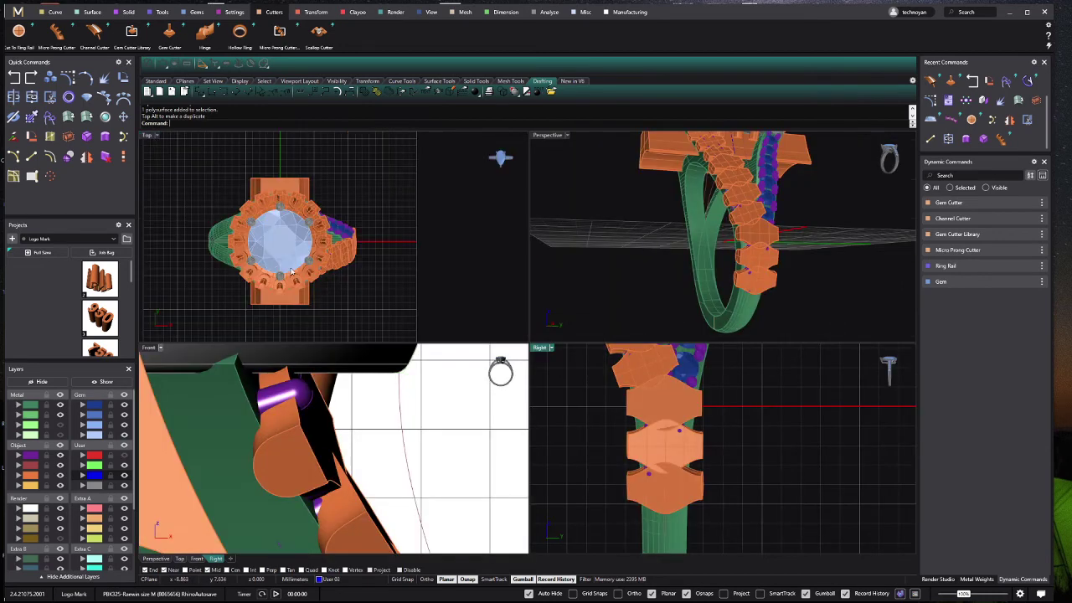
scroll(371, 421, "down", 2)
scroll(371, 421, "down", 2)
scroll(371, 422, "down", 2)
scroll(371, 421, "up", 2)
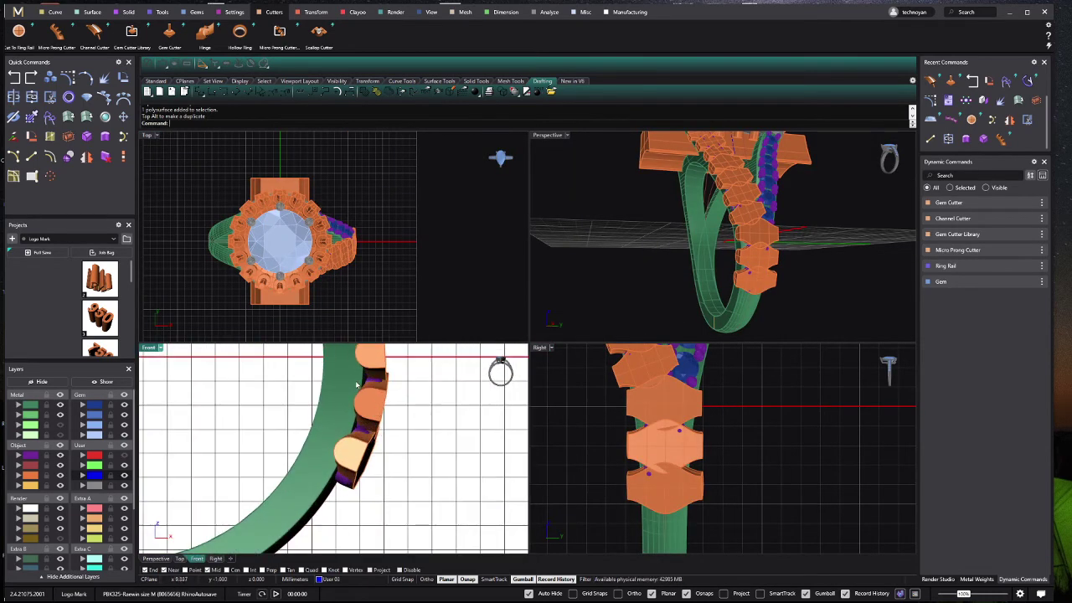
scroll(371, 421, "up", 2)
left_click(362, 471)
left_click(363, 502)
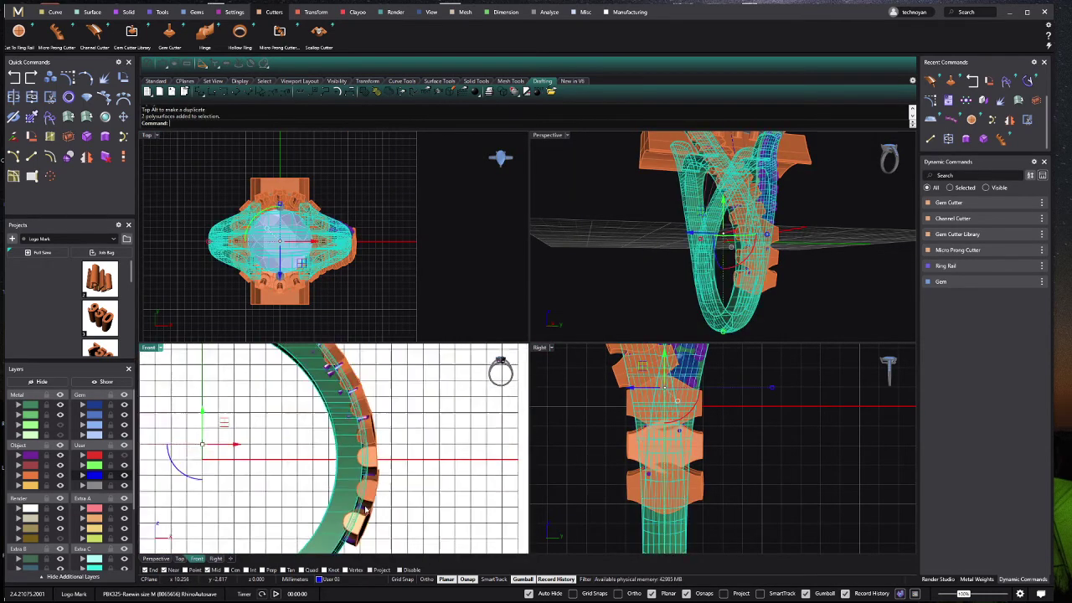
scroll(335, 452, "down", 3)
scroll(335, 452, "down", 2)
scroll(703, 506, "up", 1)
scroll(704, 506, "down", 2)
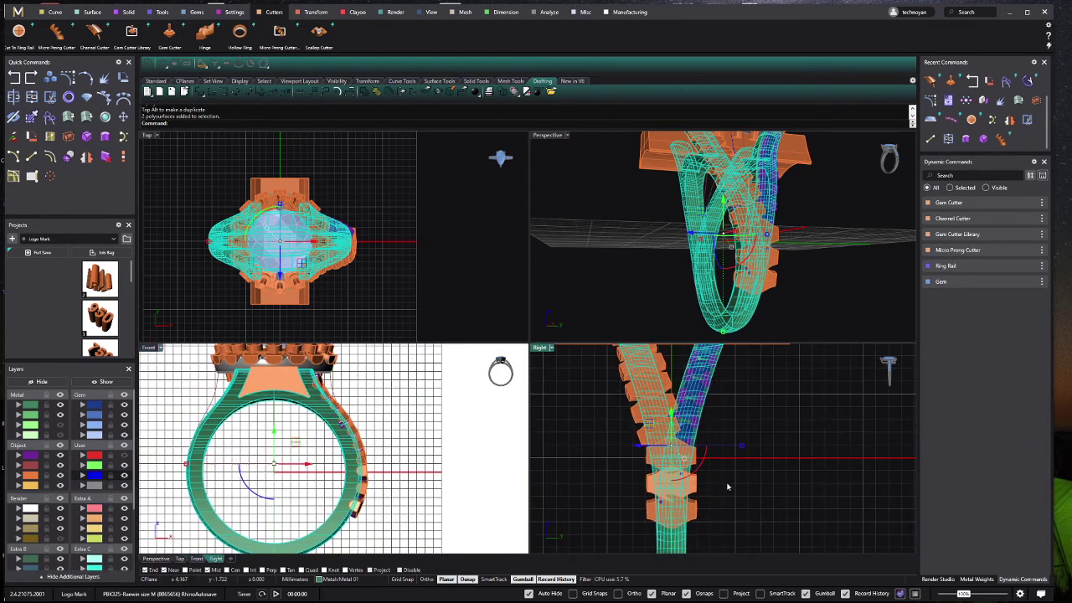
key("ctrl+shift+g")
Step: Delete the leftover blue polysurface
scroll(707, 432, "up", 3)
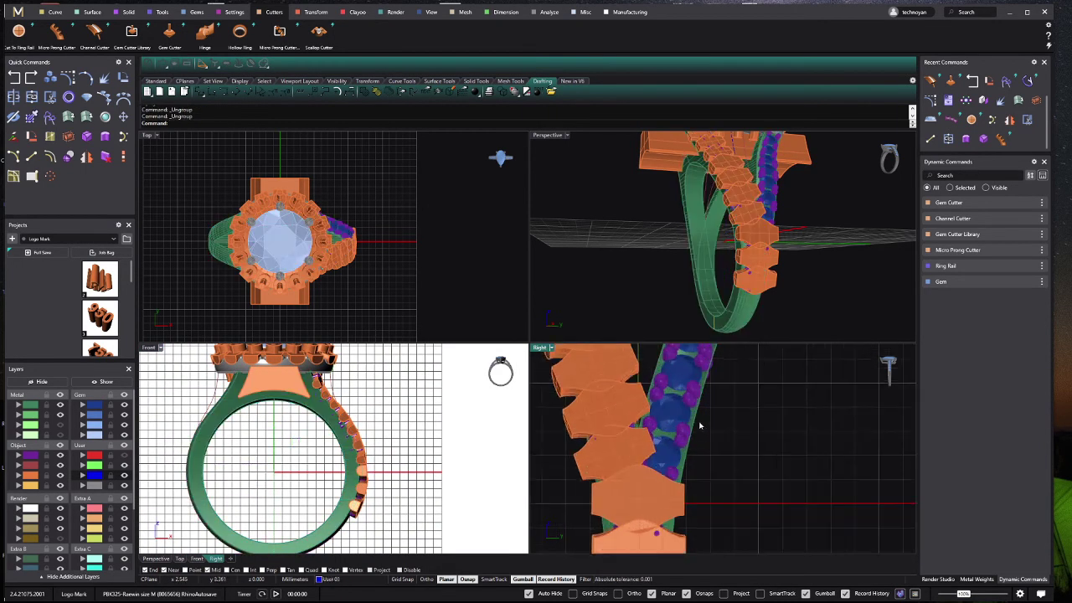
left_click(696, 423)
key("Delete")
Step: Boolean-subtract all cutters except the block atop the shank from the ring metal, then hide the cutters
scroll(695, 423, "down", 3)
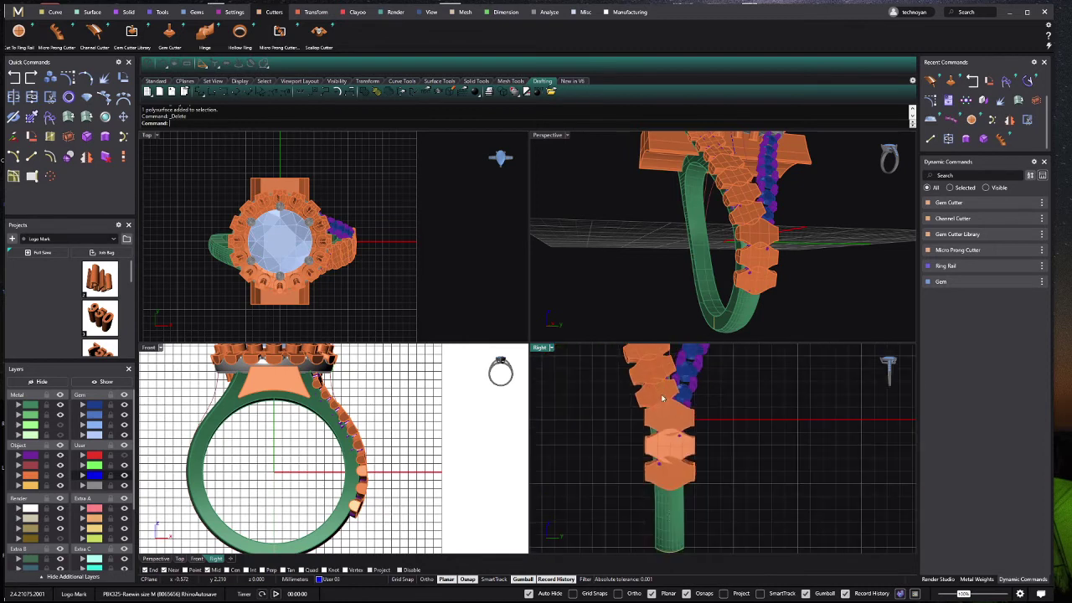
left_click(356, 502)
scroll(335, 436, "up", 1)
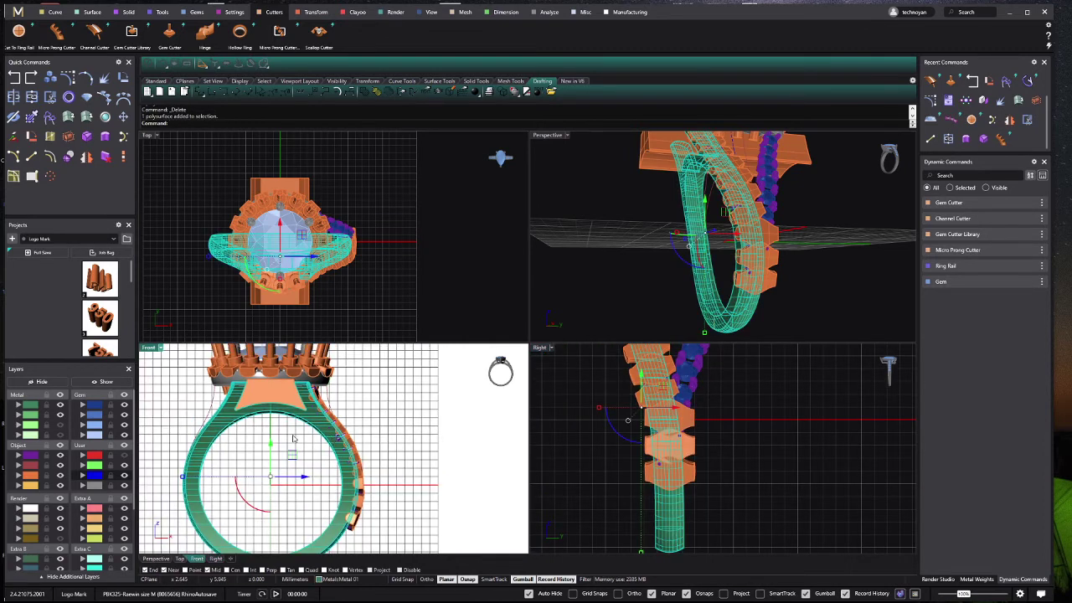
type("bd")
key("Return")
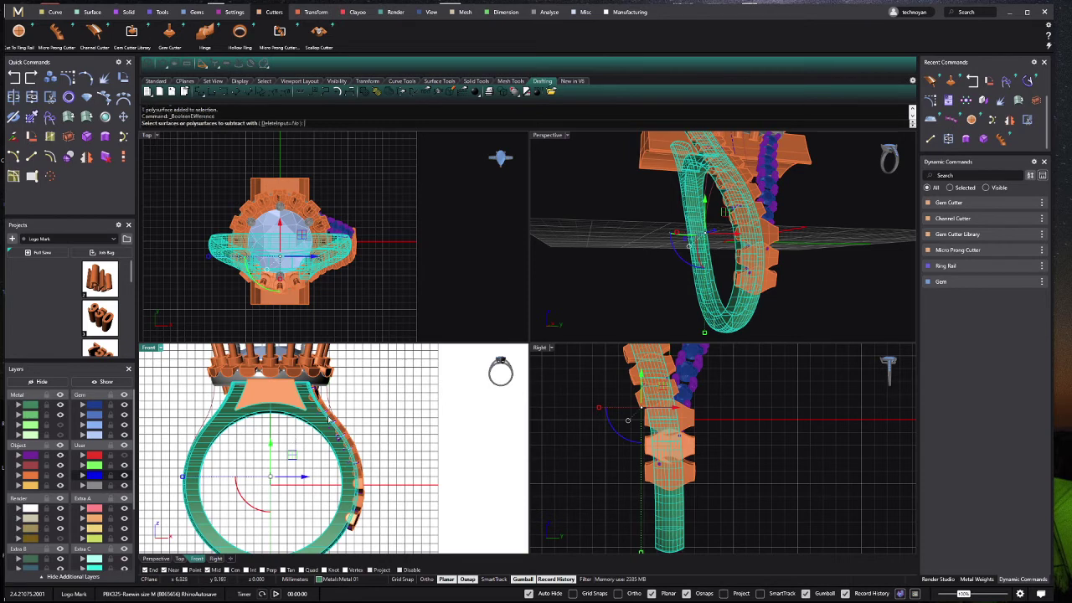
left_click(32, 476)
right_click_drag(276, 377, 277, 418)
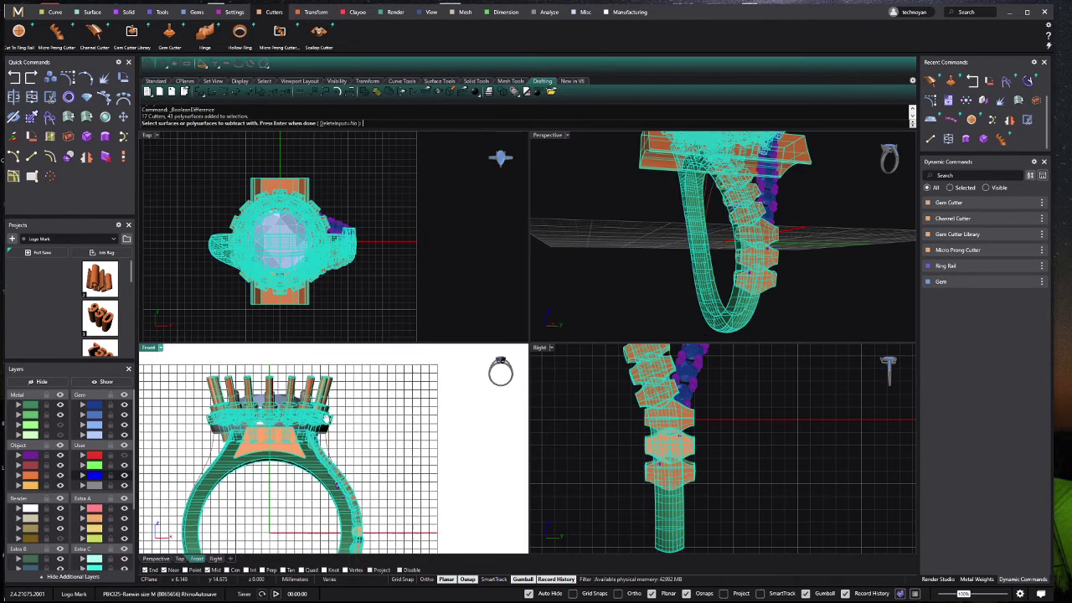
left_click_drag(365, 383, 189, 425)
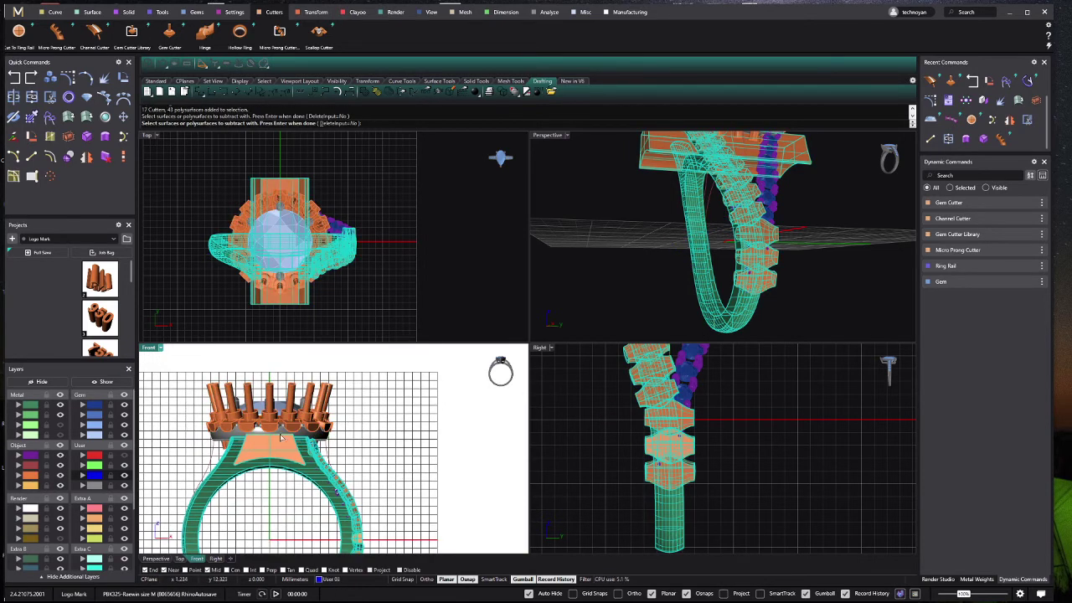
left_click(306, 309, "ctrl")
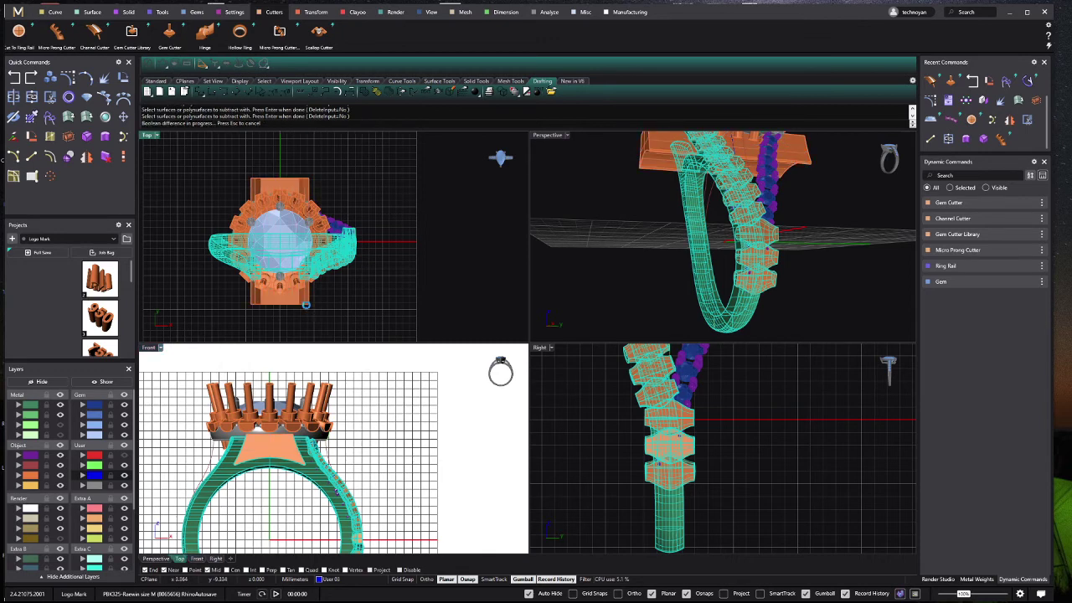
key("Return")
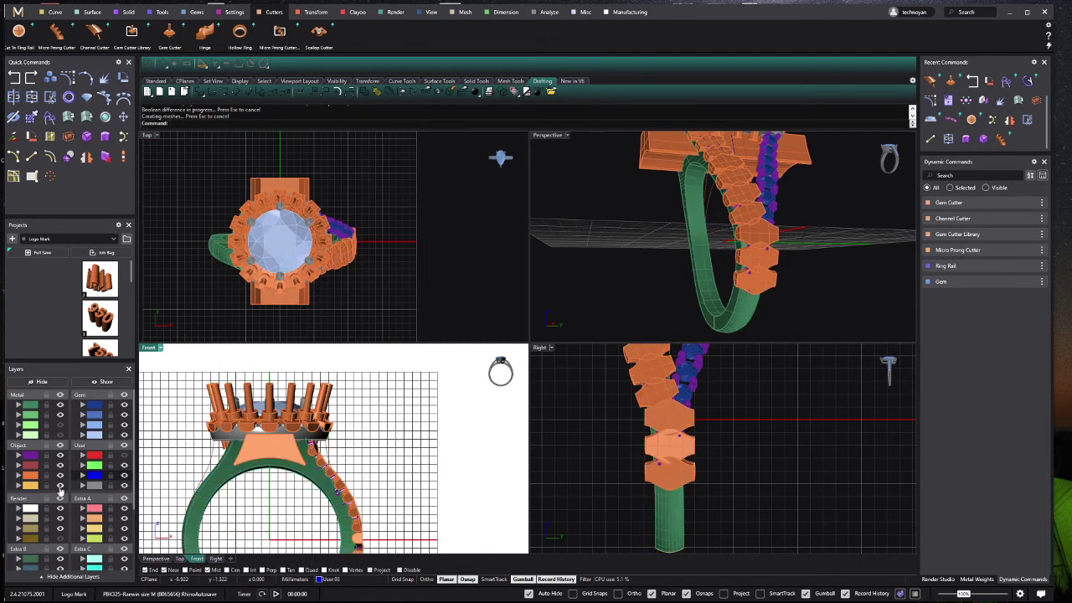
left_click(59, 484)
scroll(352, 432, "up", 1)
Step: Undo the boolean subtraction and show the cutters again
scroll(351, 431, "up", 2)
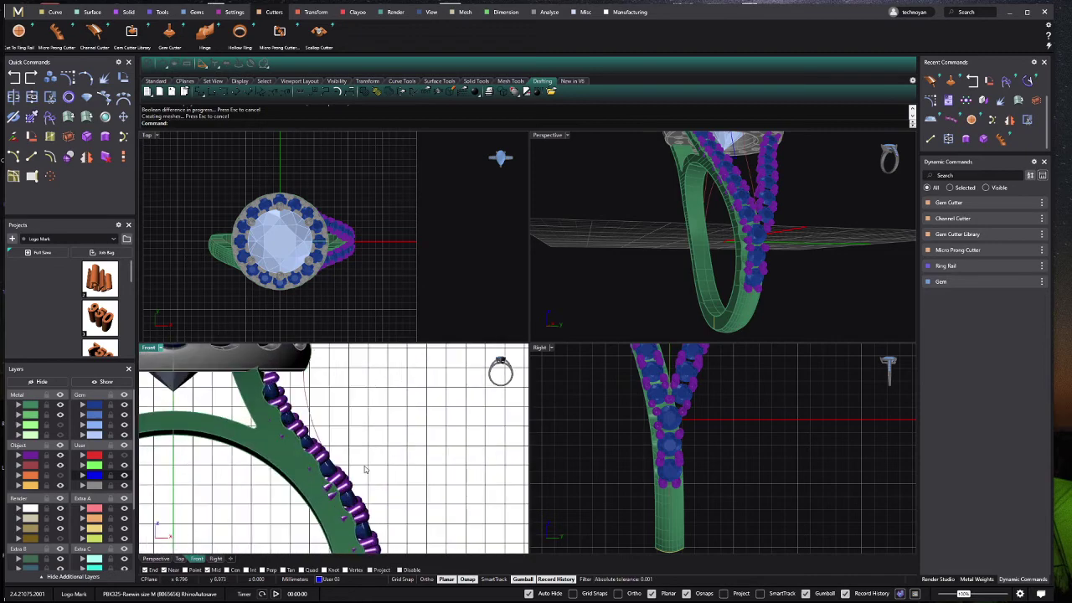
scroll(354, 427, "down", 1)
scroll(343, 440, "up", 1)
key("ctrl+z")
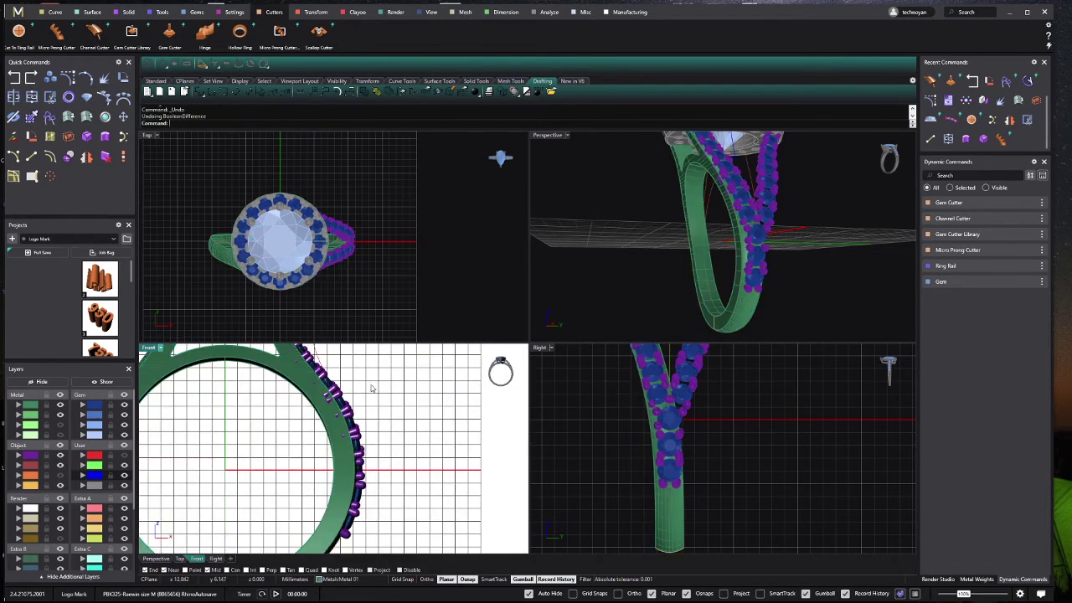
scroll(348, 427, "down", 1)
left_click(59, 484)
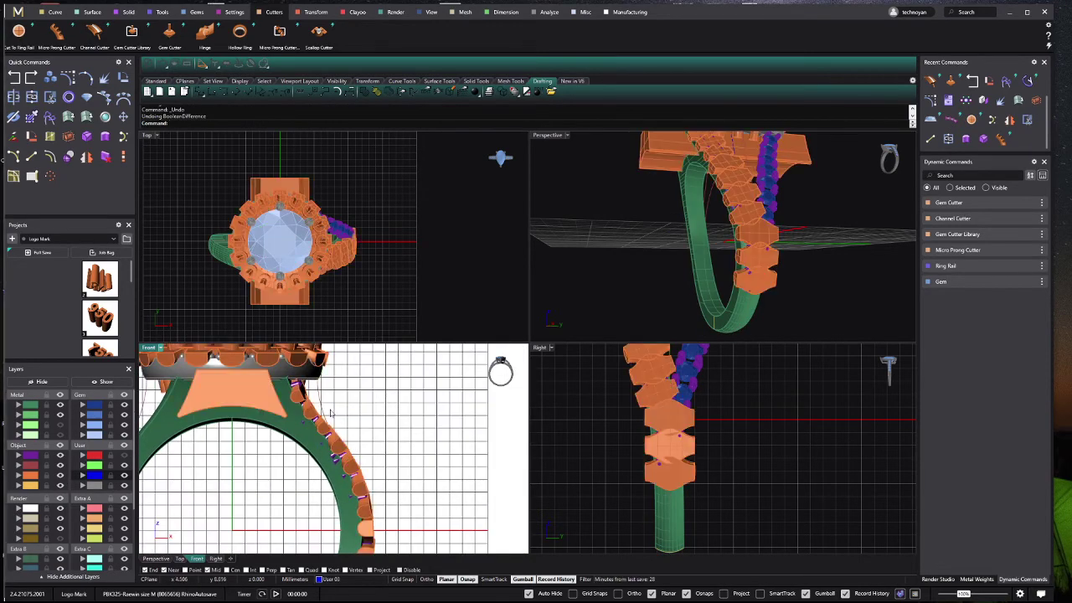
scroll(285, 402, "up", 1)
scroll(277, 429, "up", 1)
Step: Undo an accidental shift of the shank cutters, clear the selection, and select the ring shank metal
left_click(277, 429)
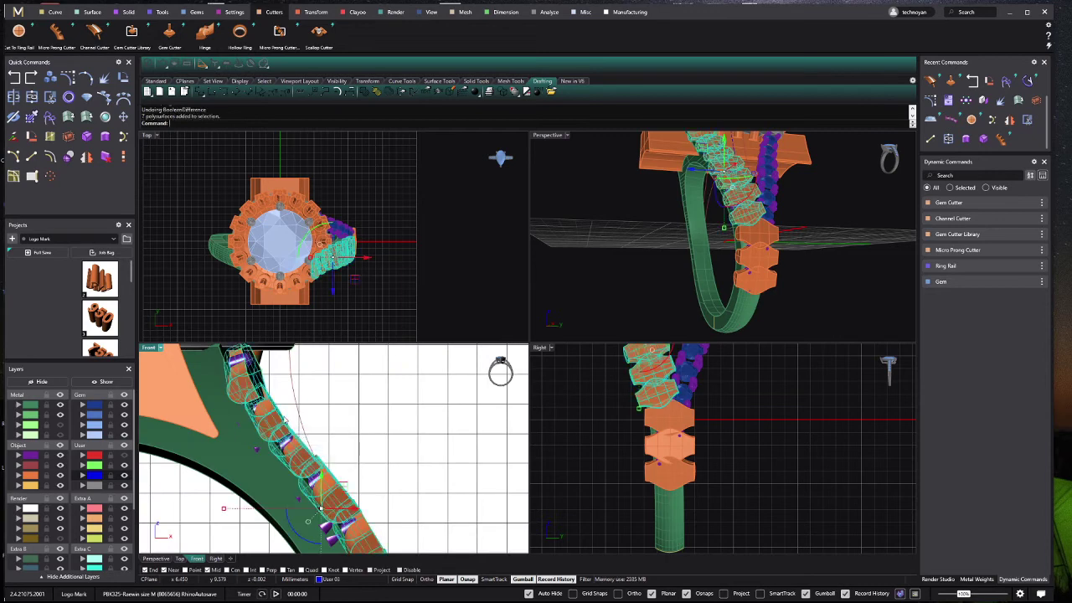
scroll(279, 421, "up", 1)
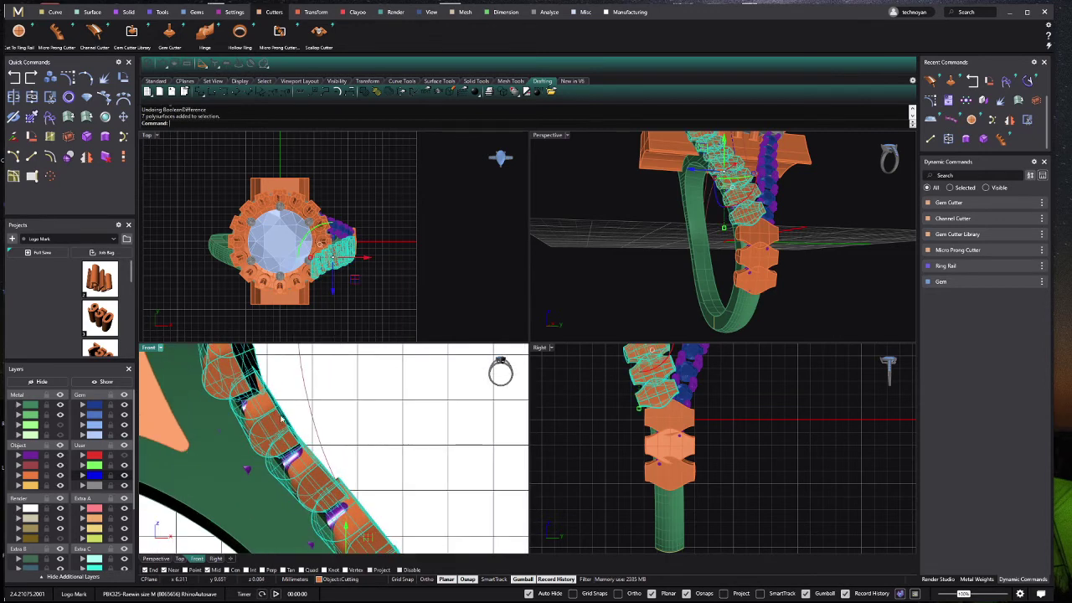
mouse_move(281, 417)
left_mouse_down()
mouse_move(285, 435)
mouse_move(368, 415)
left_mouse_up()
key("ctrl+z")
scroll(286, 442, "up", 2)
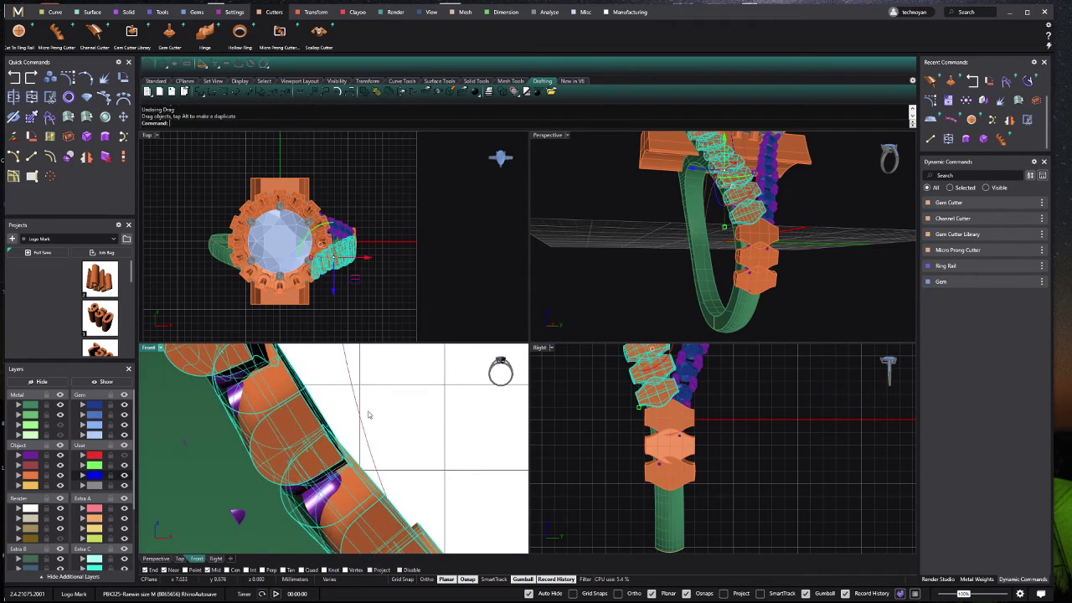
key("Escape")
scroll(399, 414, "down", 1)
scroll(401, 412, "down", 2)
scroll(402, 452, "down", 2)
scroll(394, 488, "down", 1)
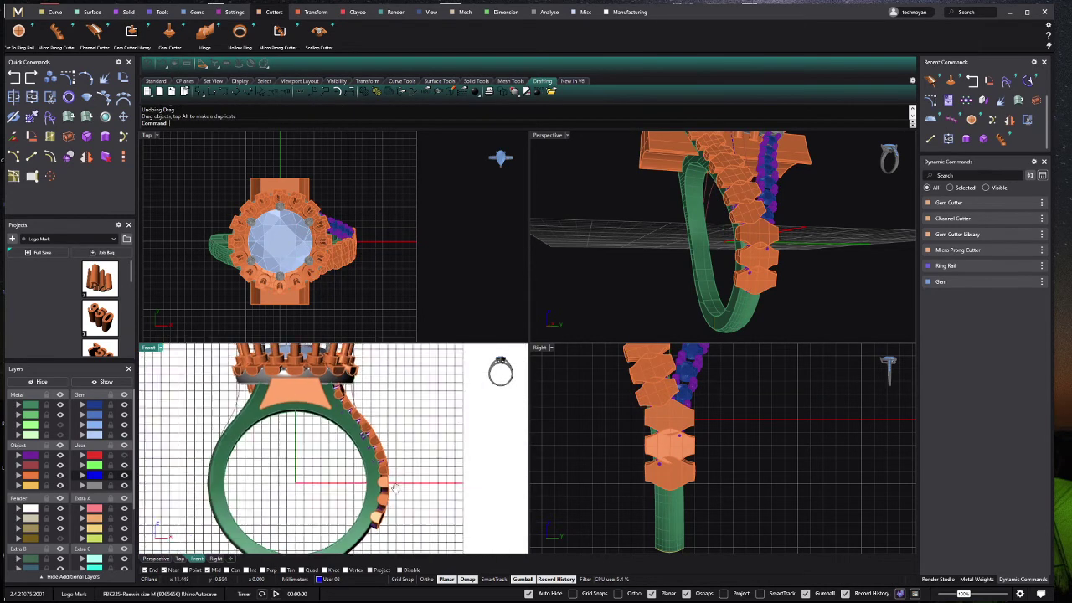
scroll(394, 488, "down", 1)
left_click(352, 511)
Step: Run BooleanDifference to cut the shank cutters into the ring metal, then deselect
type("BooleanDifference")
key("Return")
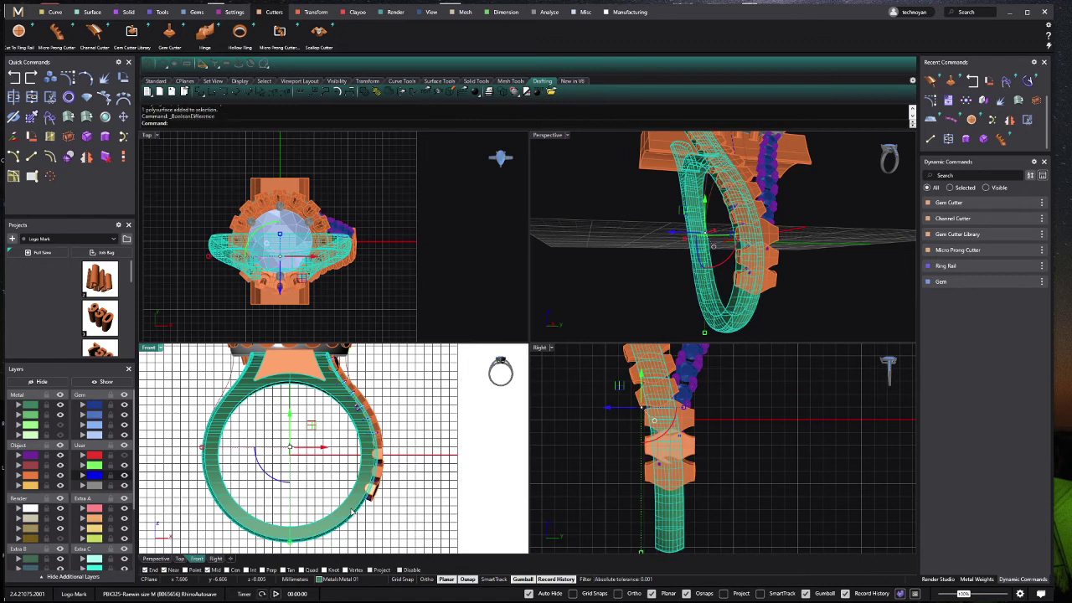
scroll(373, 494, "up", 3)
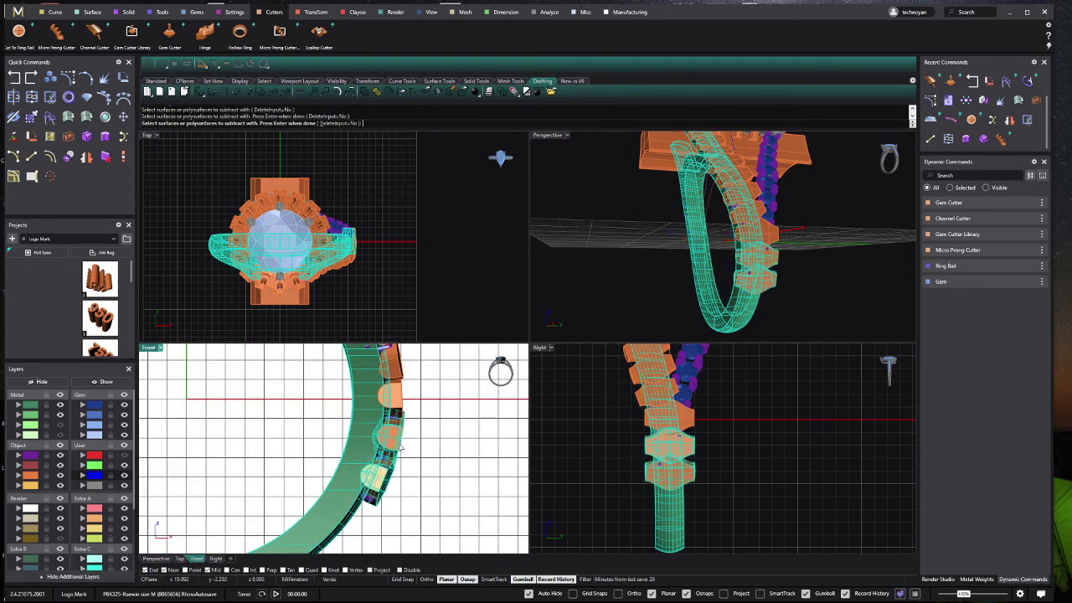
scroll(400, 447, "down", 3)
scroll(386, 473, "up", 3)
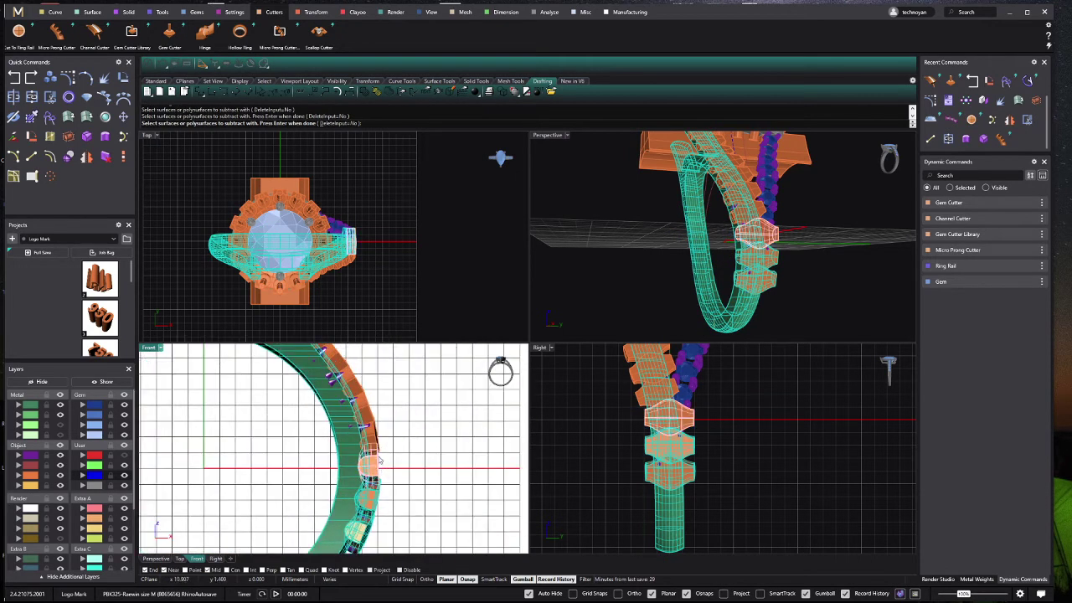
left_click(379, 444)
key("Escape")
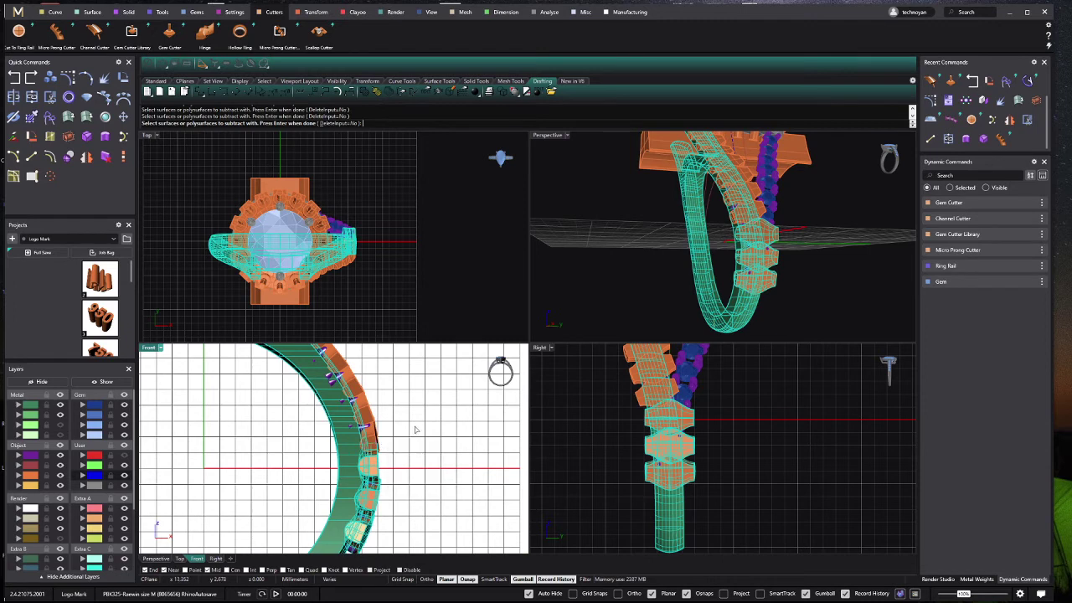
key("Return")
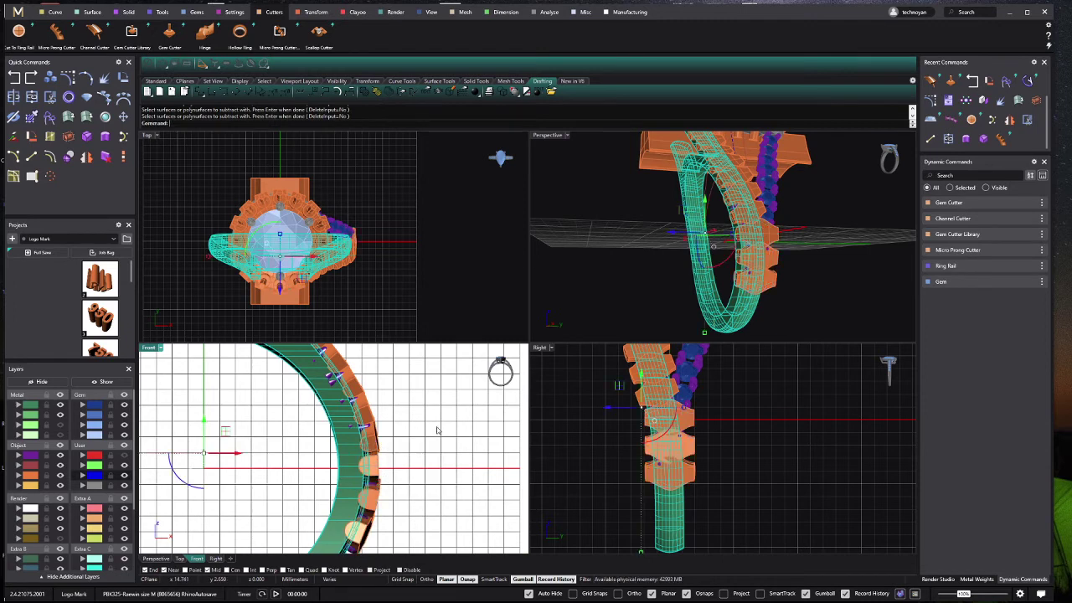
key("Escape")
scroll(423, 444, "down", 5)
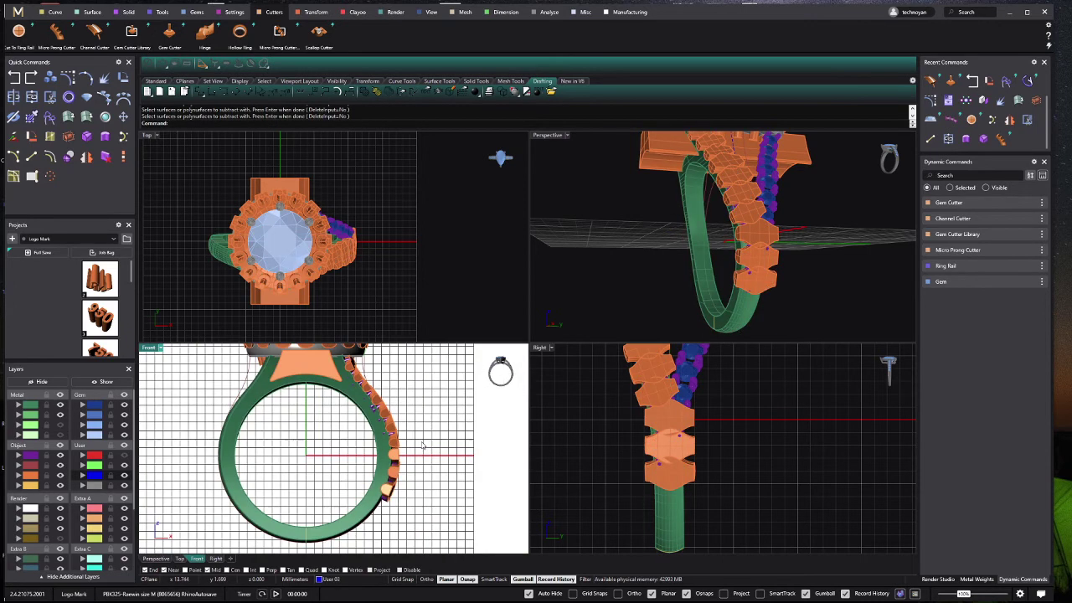
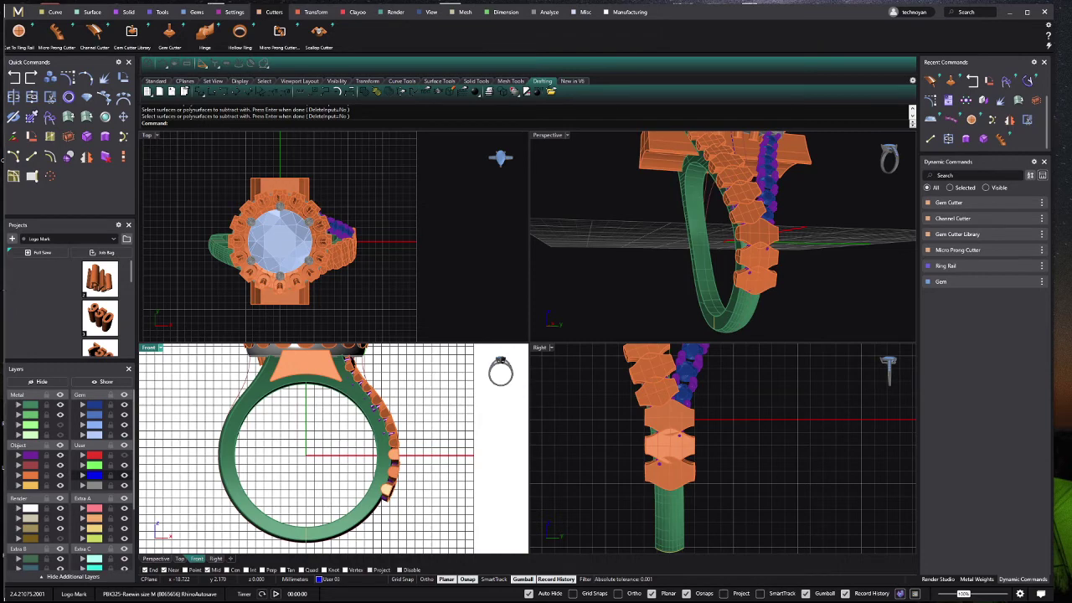
Step: Maximize the Front view and nudge the bottom gem cutter slightly into place
double_click(154, 348)
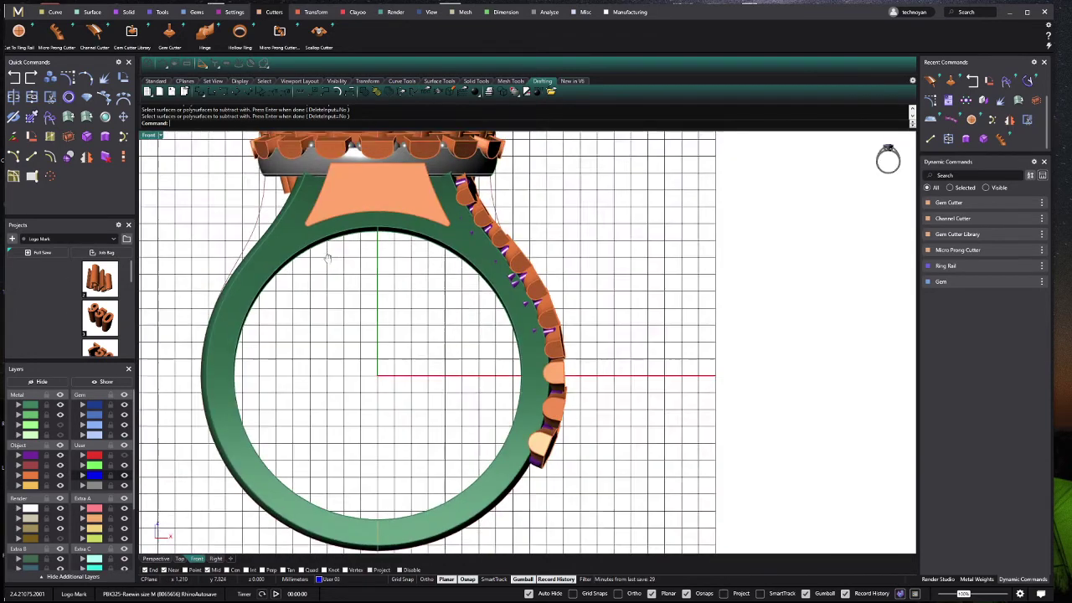
scroll(294, 257, "up", 2)
scroll(426, 383, "up", 2)
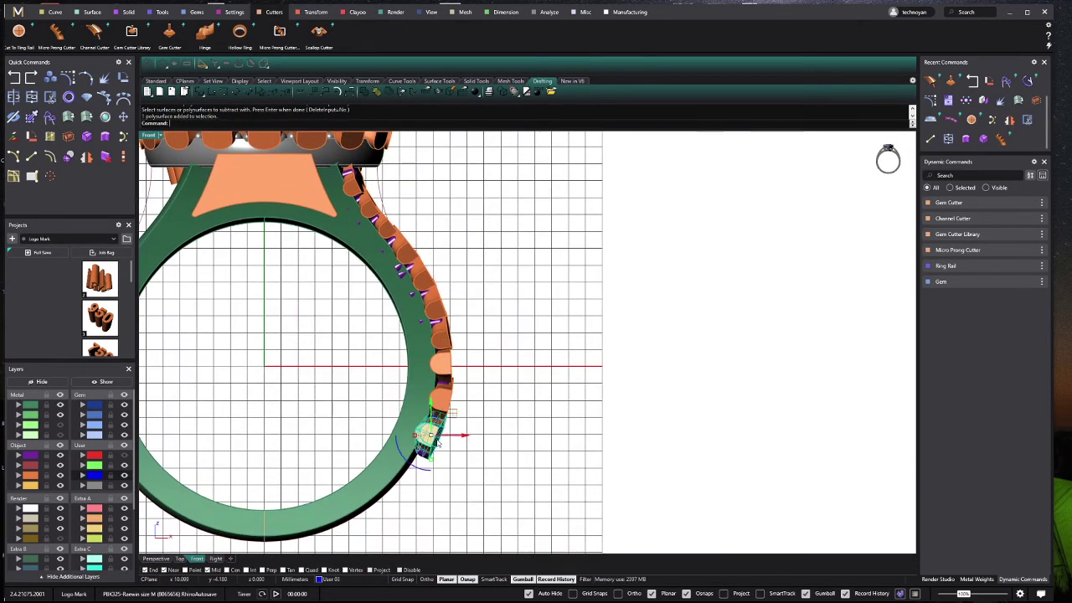
left_click(433, 440)
scroll(444, 410, "up", 2)
scroll(443, 411, "up", 2)
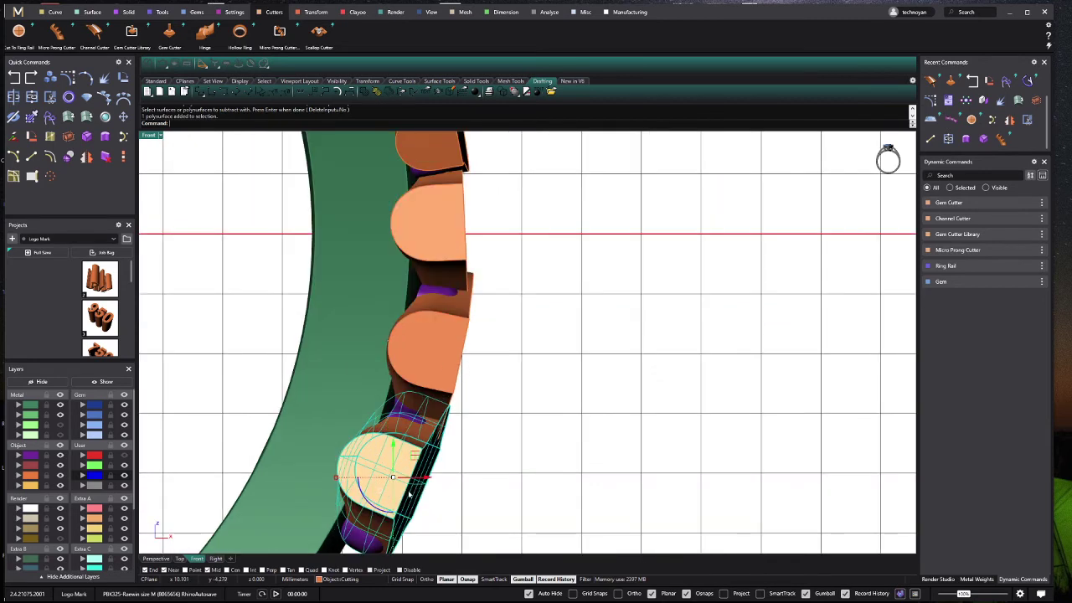
left_click_drag(411, 482, 412, 495)
Step: Switch the Front view to Wireframe display
left_click(463, 363)
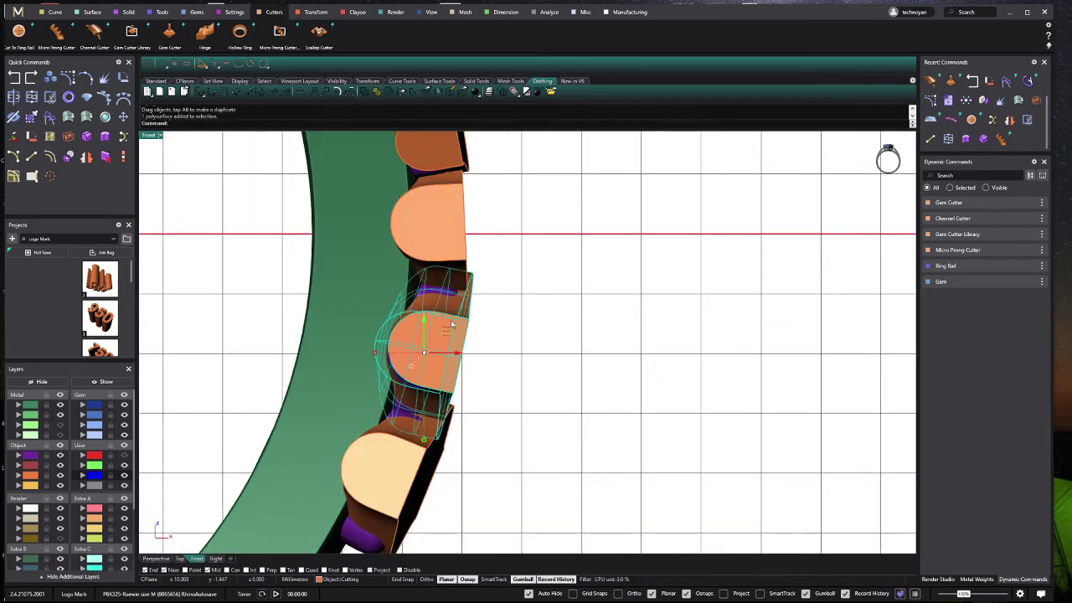
scroll(451, 325, "up", 4)
left_click(290, 349)
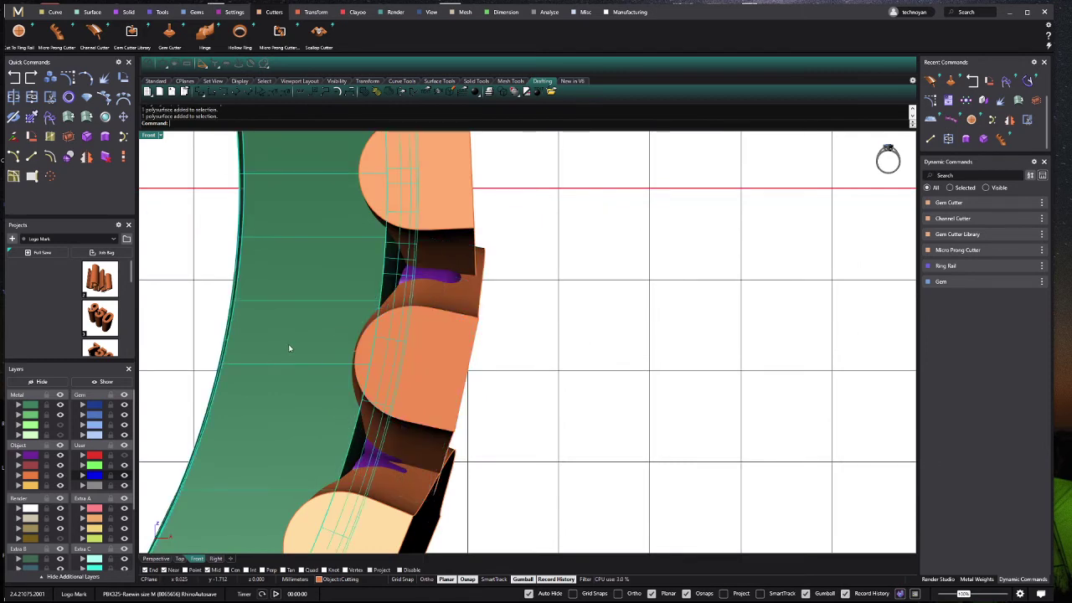
left_click(154, 135)
left_click(167, 158)
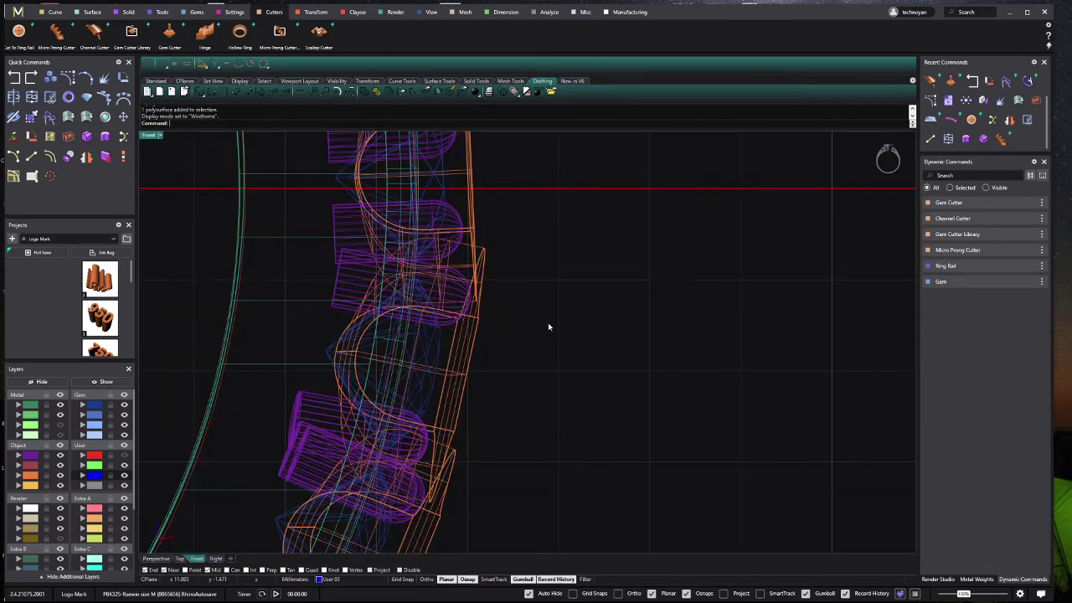
Step: Shift a C-shaped gem cutter slightly along the shank
left_click(462, 385)
mouse_move(467, 390)
left_mouse_down()
mouse_move(485, 390)
mouse_move(482, 402)
left_mouse_up()
scroll(446, 392, "down", 3)
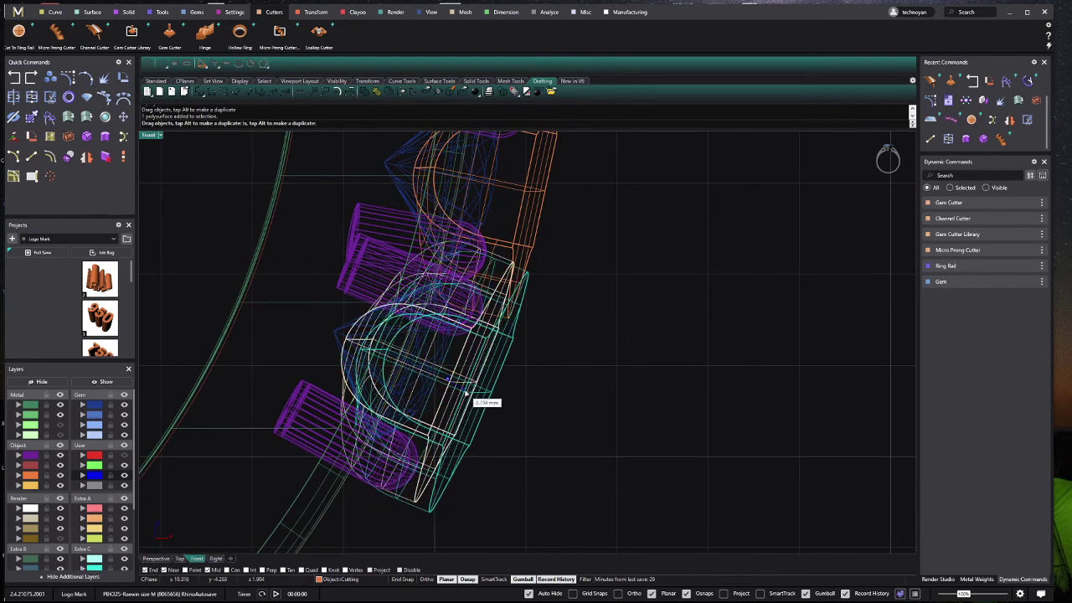
scroll(468, 253, "down", 3)
scroll(466, 330, "up", 2)
Step: Move the upper cutters about 0.26 mm outward into line with the others
left_click(466, 330)
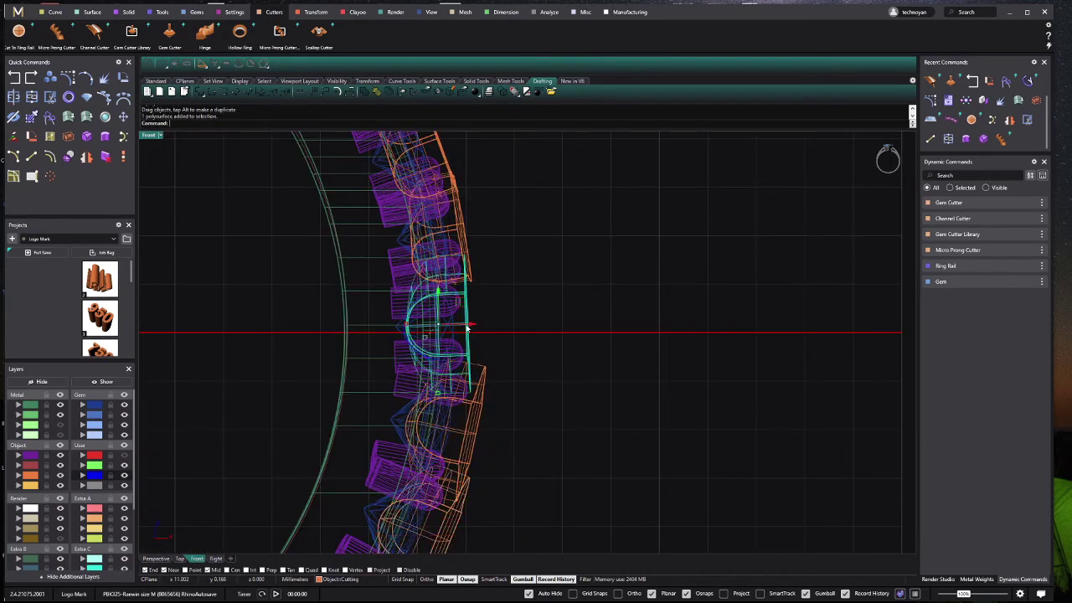
scroll(465, 330, "up", 2)
left_click_drag(479, 331, 492, 329)
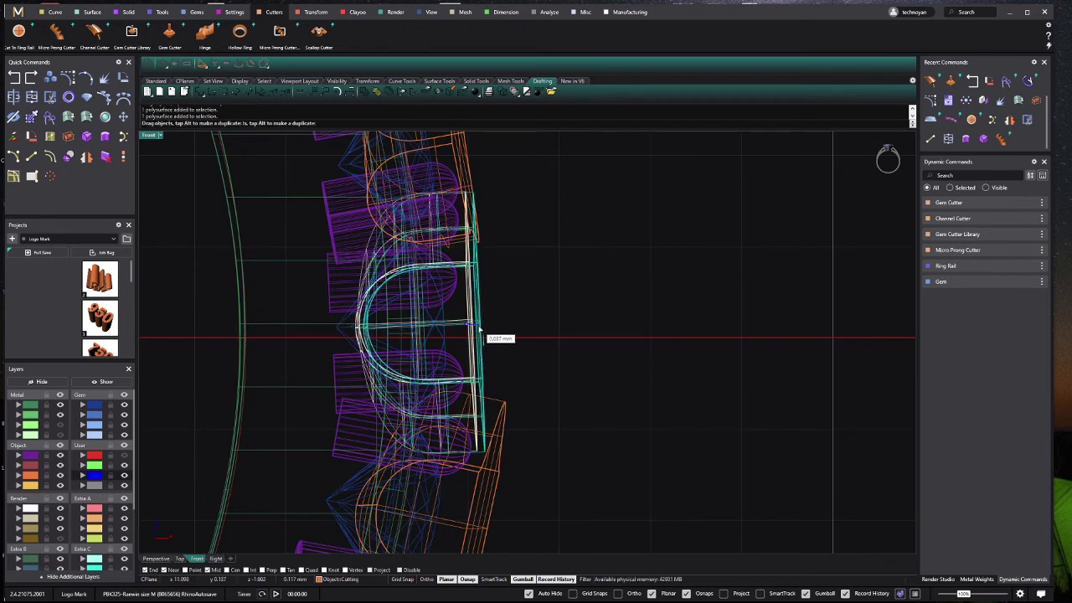
right_click_drag(461, 154, 448, 297)
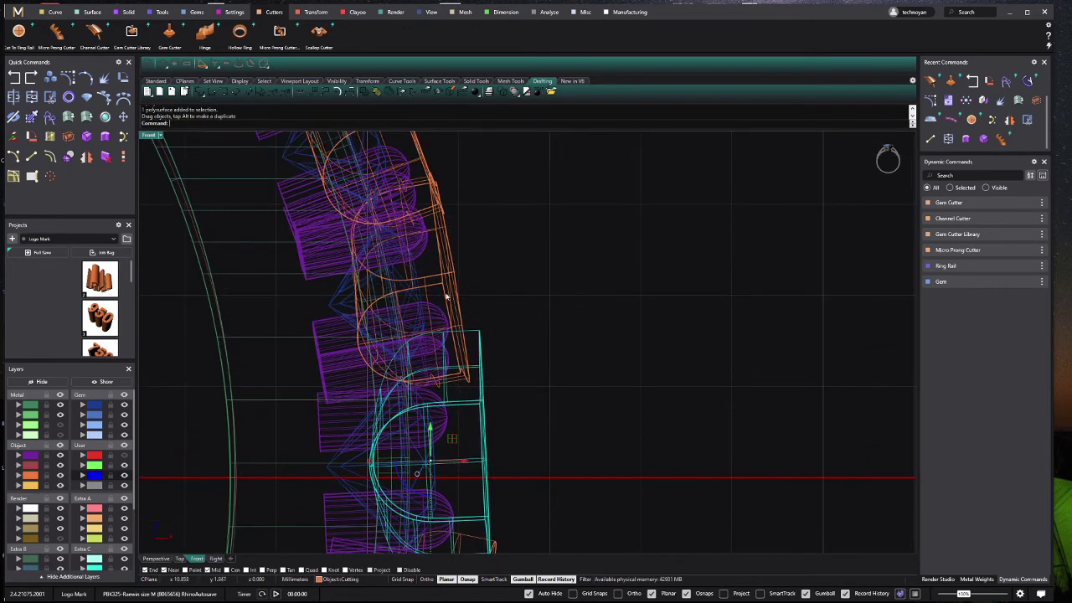
left_click(447, 293)
left_click_drag(444, 286, 456, 283)
scroll(456, 283, "down", 5)
left_click(263, 199)
Step: Group the ring shank with the five gem cutters along its side
scroll(332, 282, "up", 4)
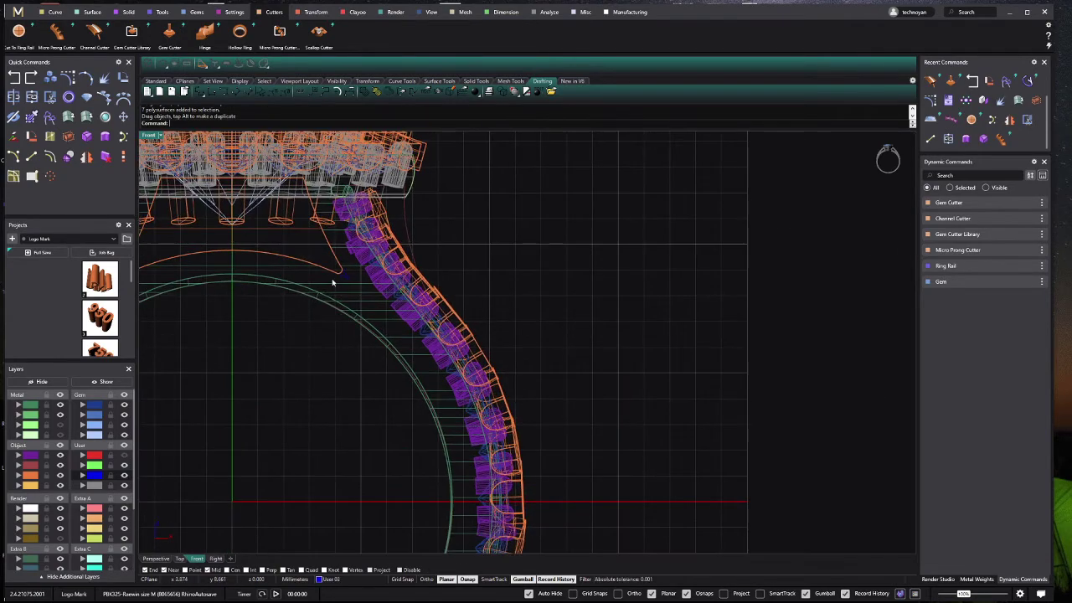
left_click(373, 295)
scroll(381, 316, "down", 1)
scroll(394, 293, "down", 2)
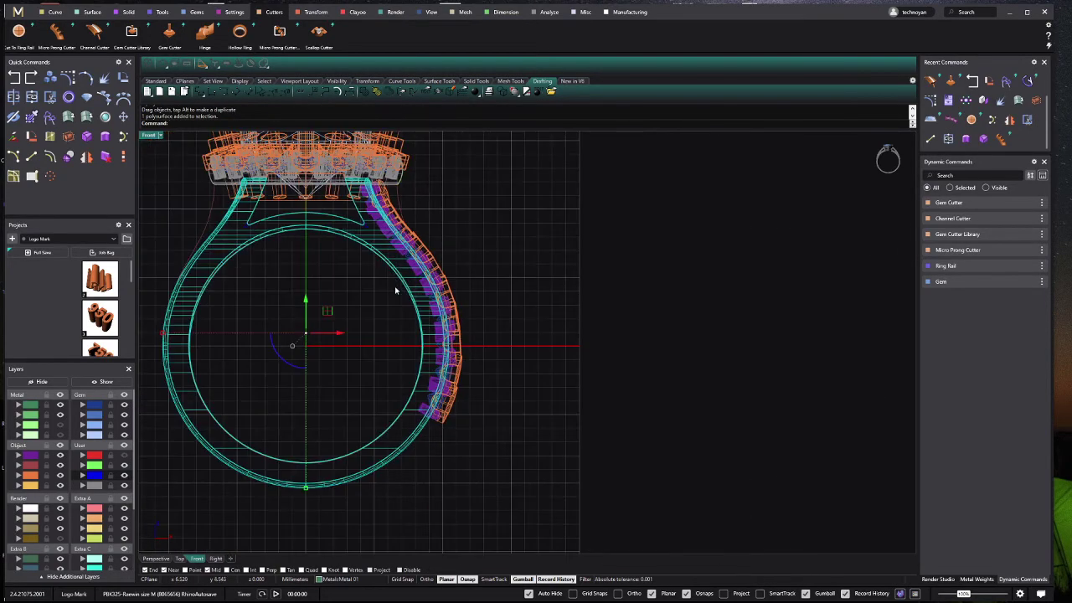
key("ctrl+g")
scroll(457, 323, "up", 2)
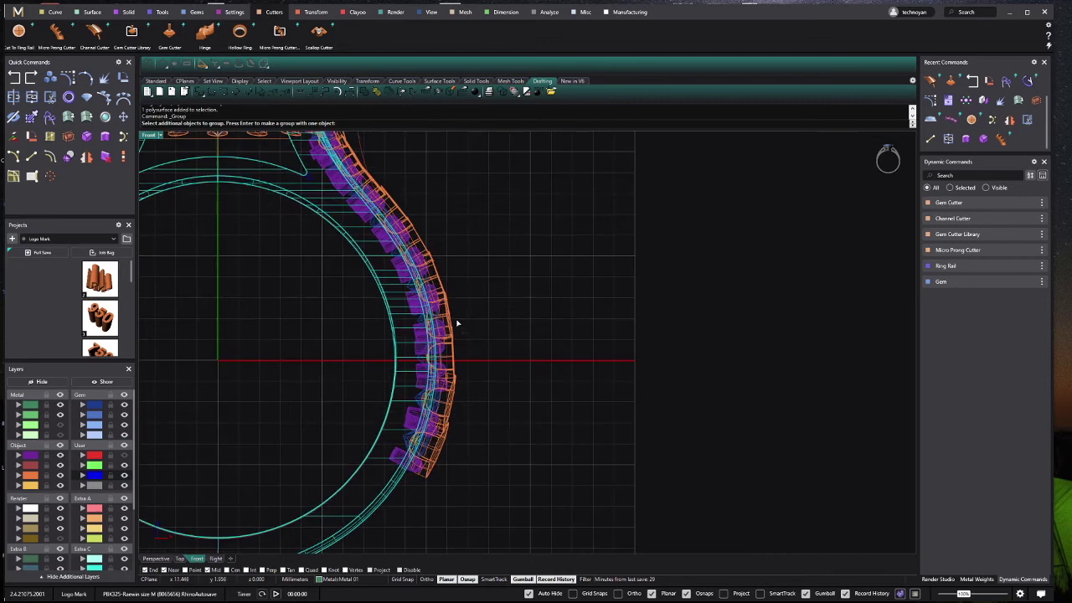
left_click(453, 320)
left_click(452, 330)
left_click(451, 360)
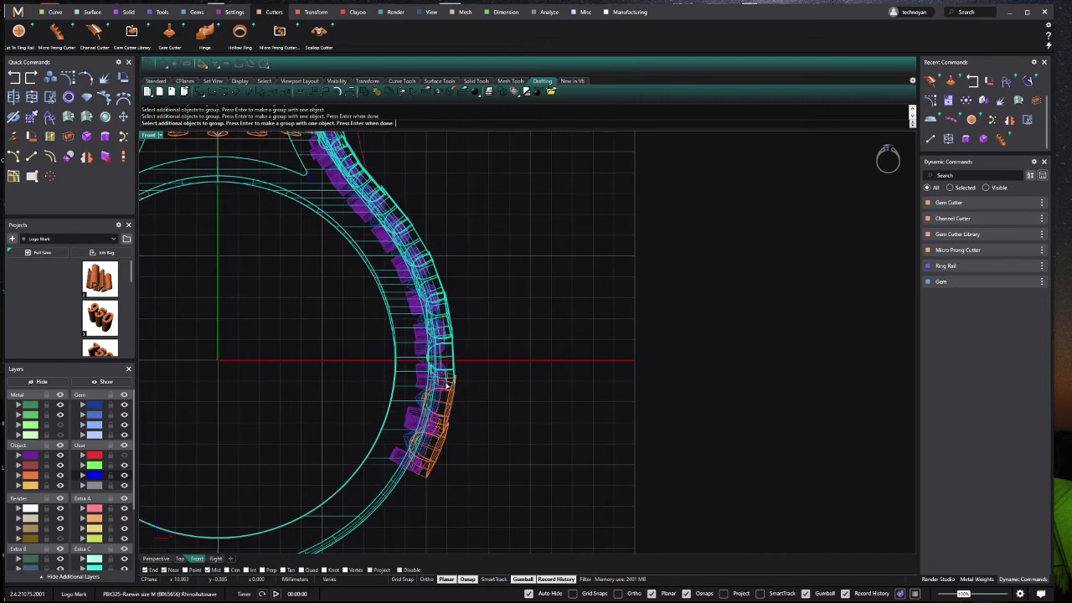
left_click(445, 405)
left_click(444, 441)
key("Escape")
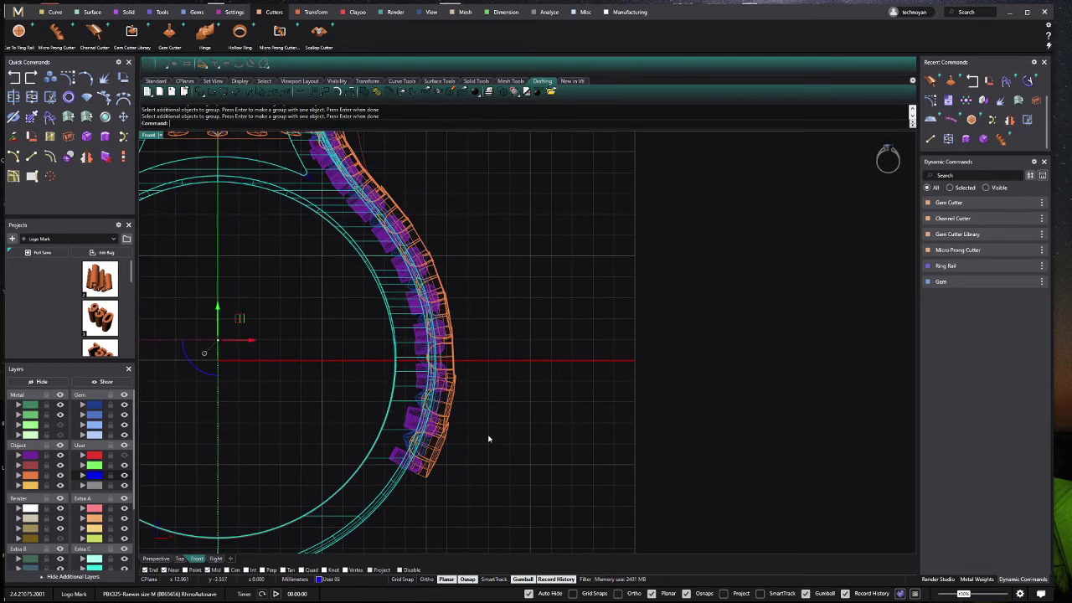
key("Escape")
Step: Undo the shank-and-cutter grouping and reselect the shank on its own
left_click(319, 206)
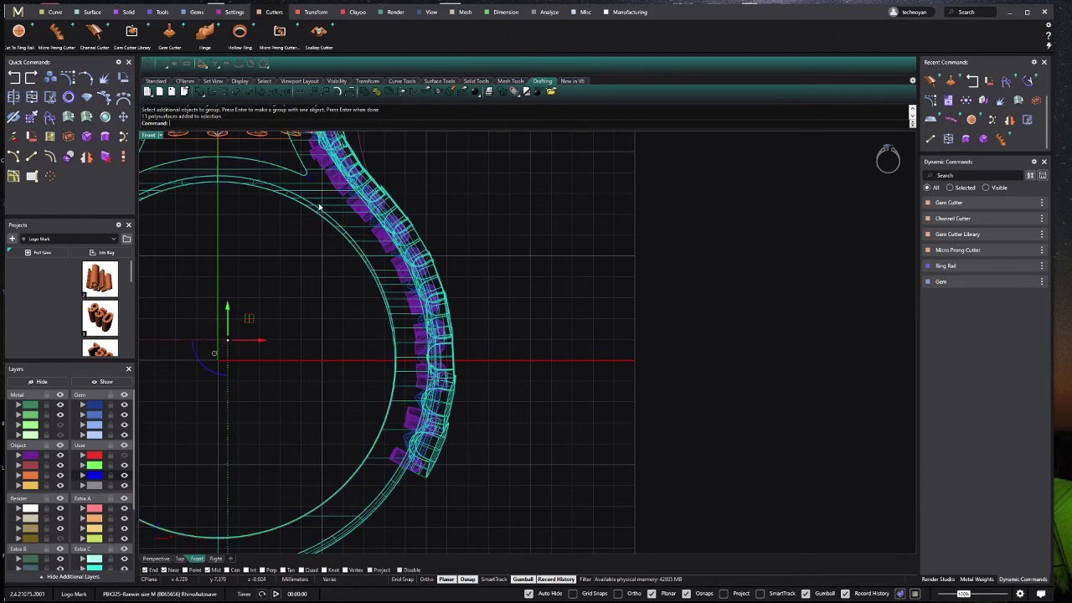
key("Return")
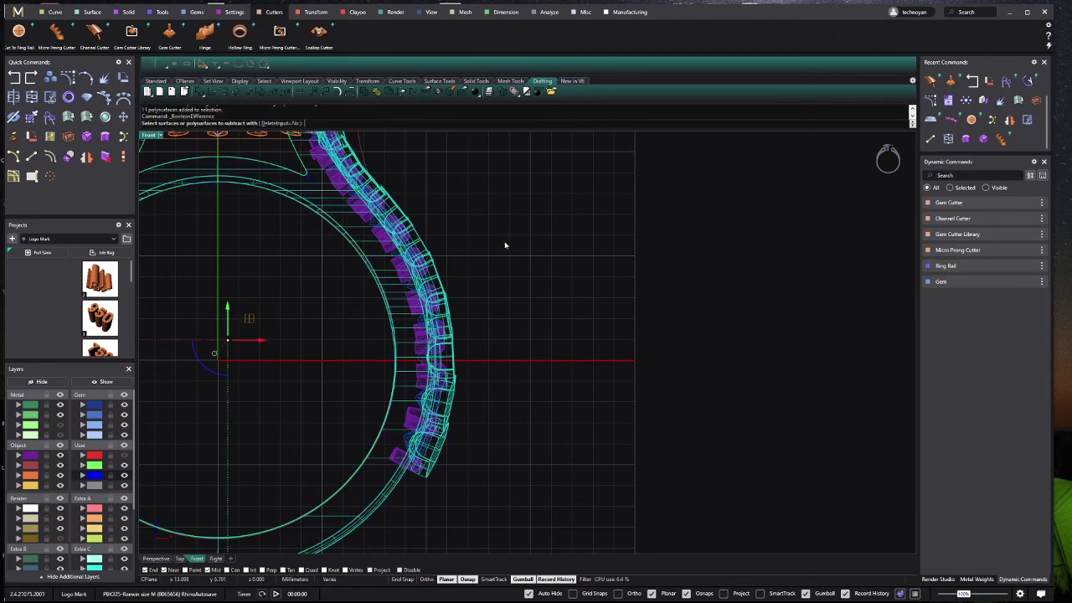
key("Escape")
key("ctrl+z")
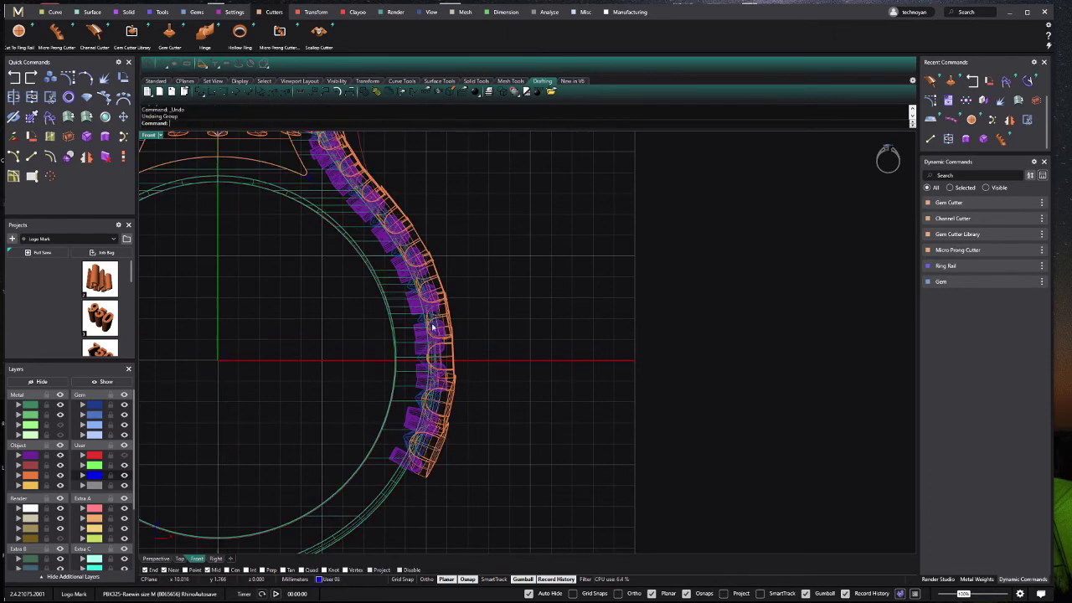
left_click(348, 219)
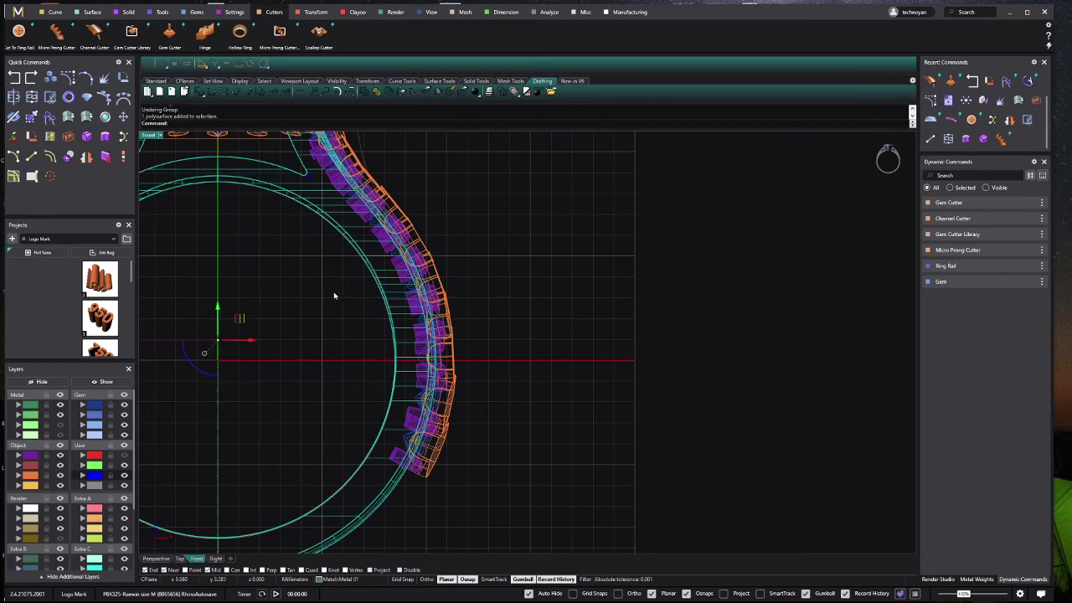
scroll(334, 295, "down", 1)
Step: Orbit the Perspective view to look down the shank and maximize it
double_click(148, 135)
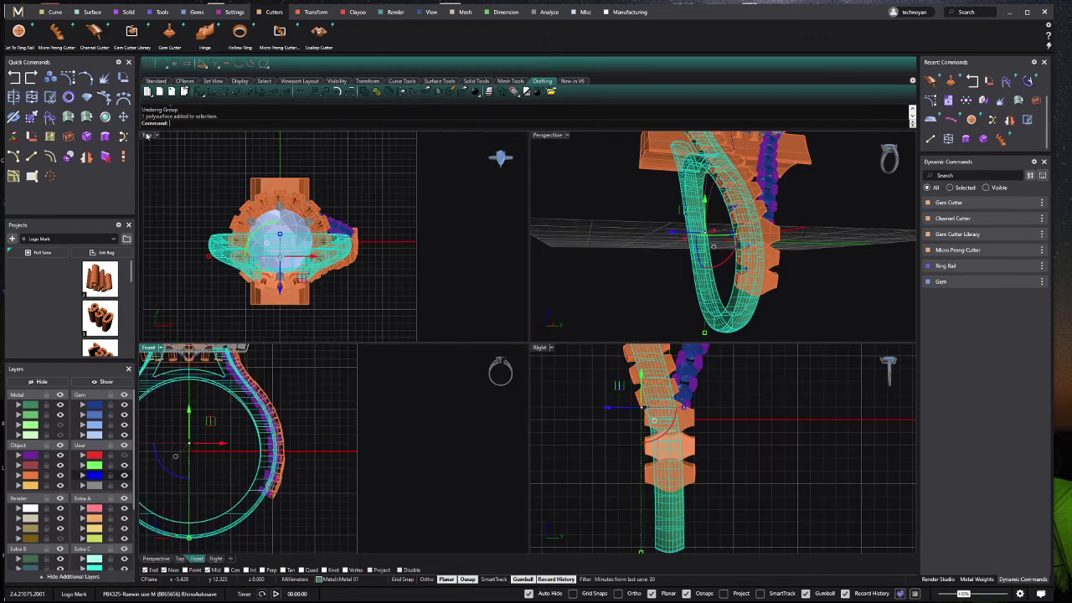
right_click_drag(680, 238, 663, 237)
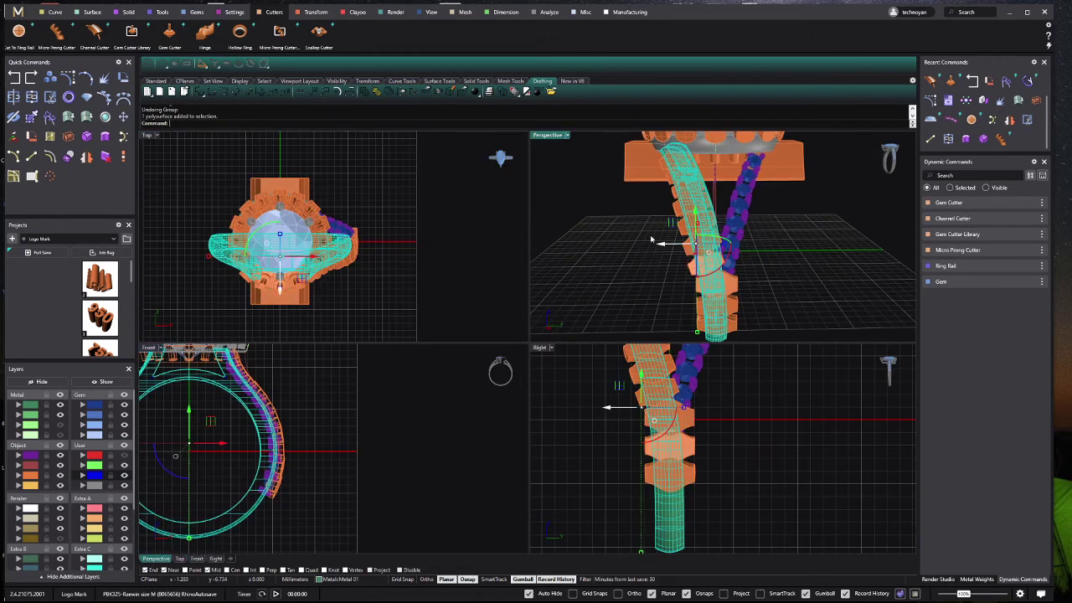
double_click(544, 136)
scroll(461, 249, "down", 1)
scroll(467, 247, "down", 1)
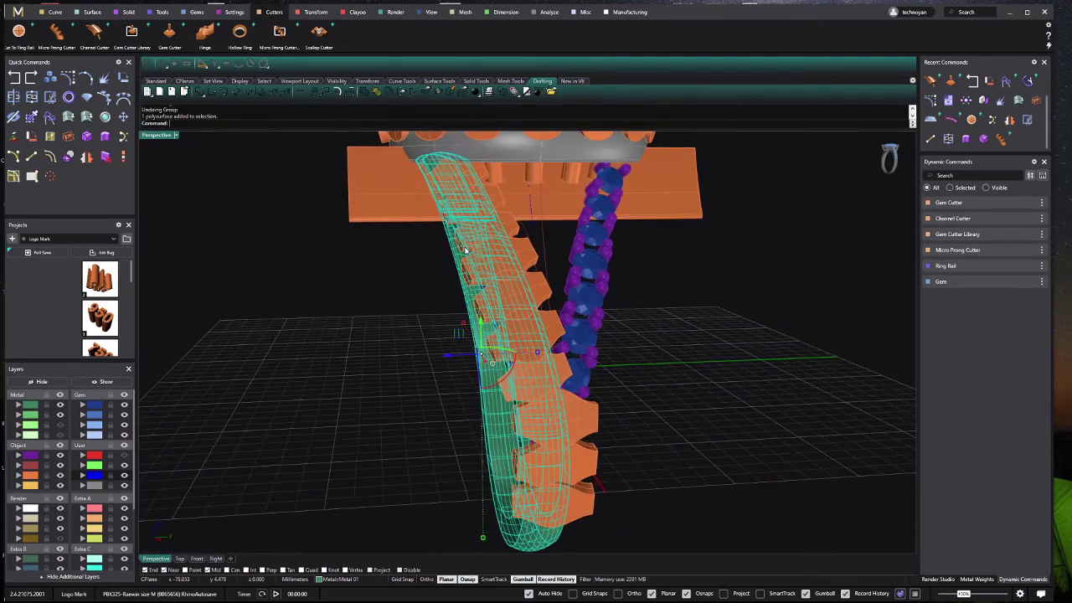
Step: Subtract the cutters group from the shank to cut the gem seats
right_click(536, 226)
left_click(444, 183)
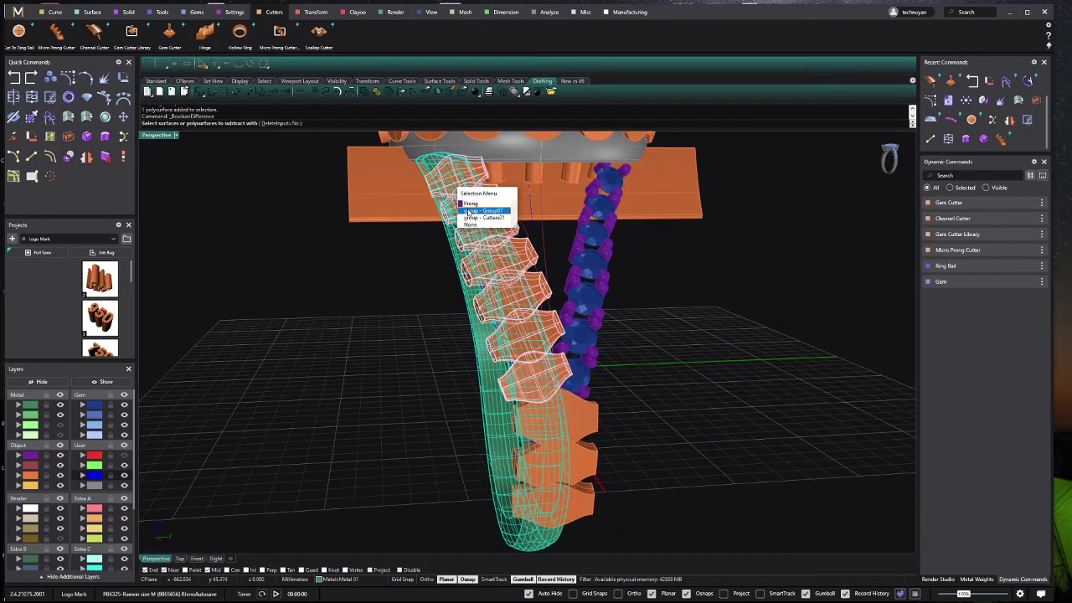
left_click(469, 208)
right_click(371, 342)
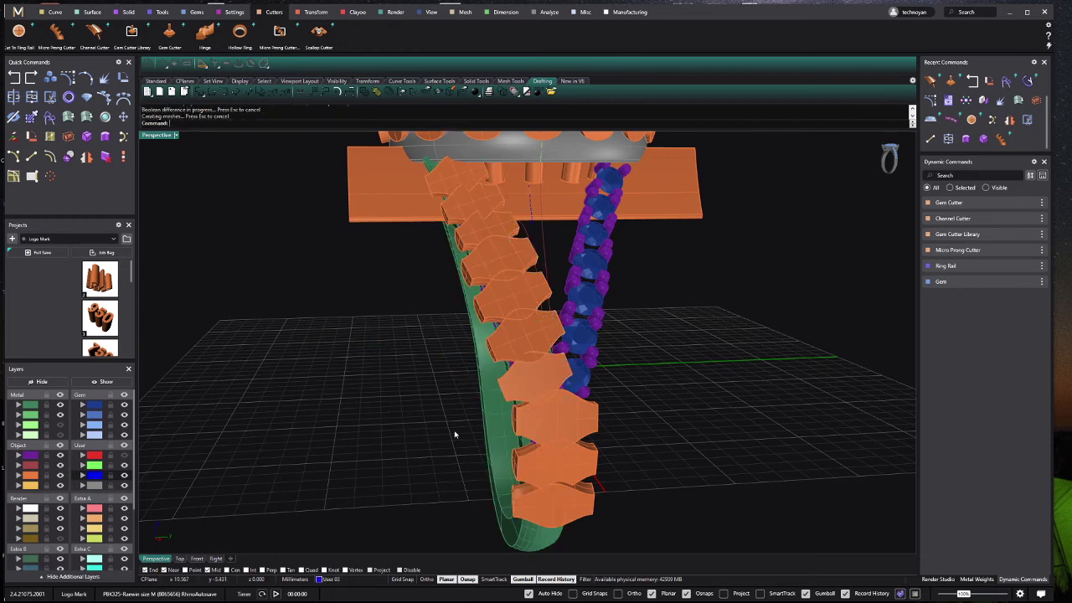
right_click_drag(450, 435, 602, 500)
Step: Subtract the remaining cutters from the shank and view the ring edge-on
left_click(612, 430)
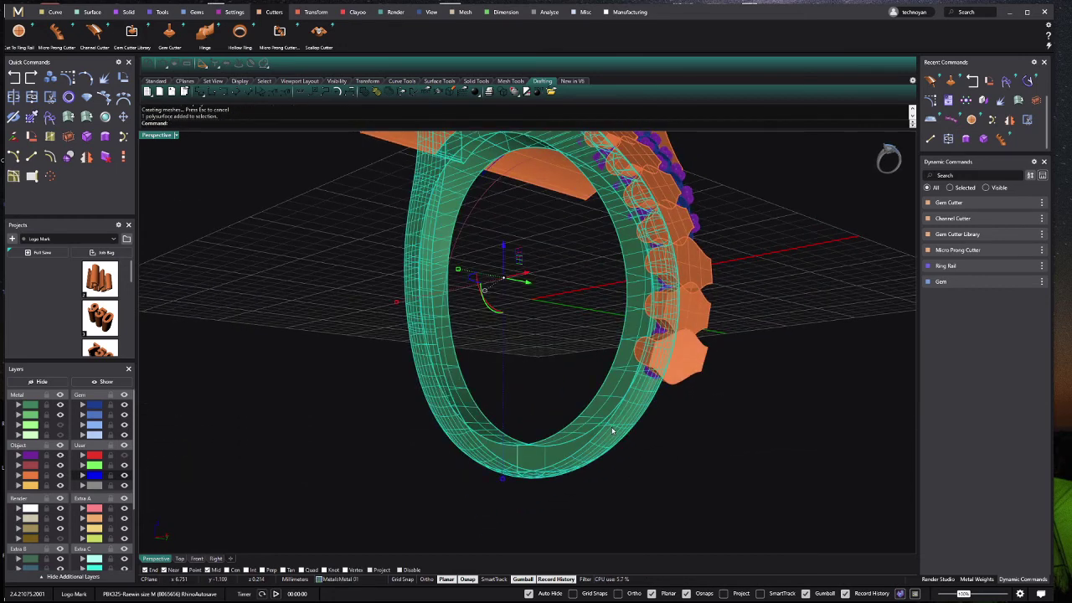
key("Return")
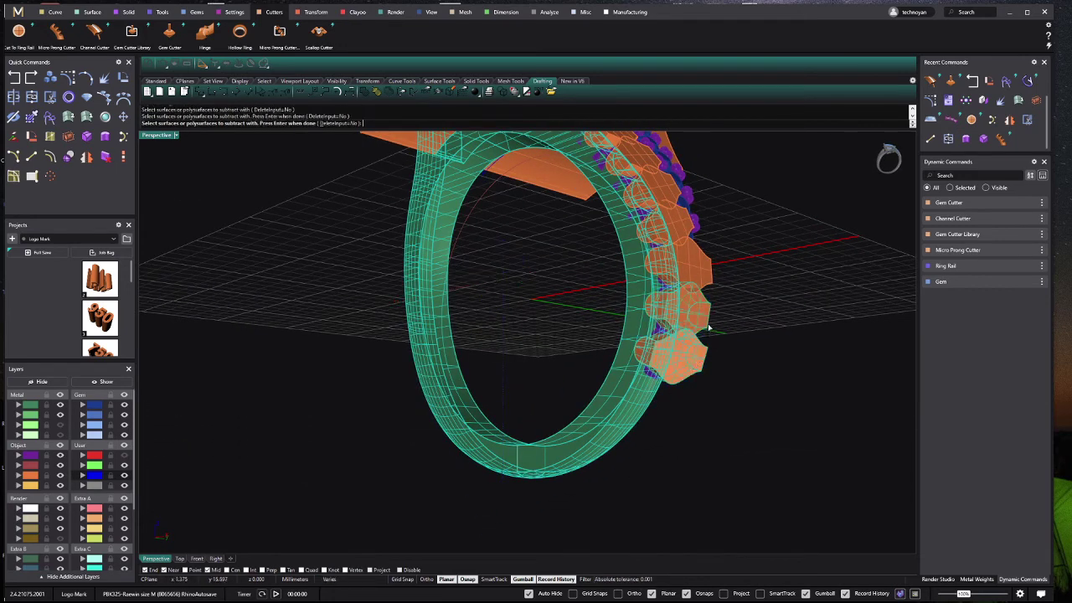
left_click(705, 275)
key("Return")
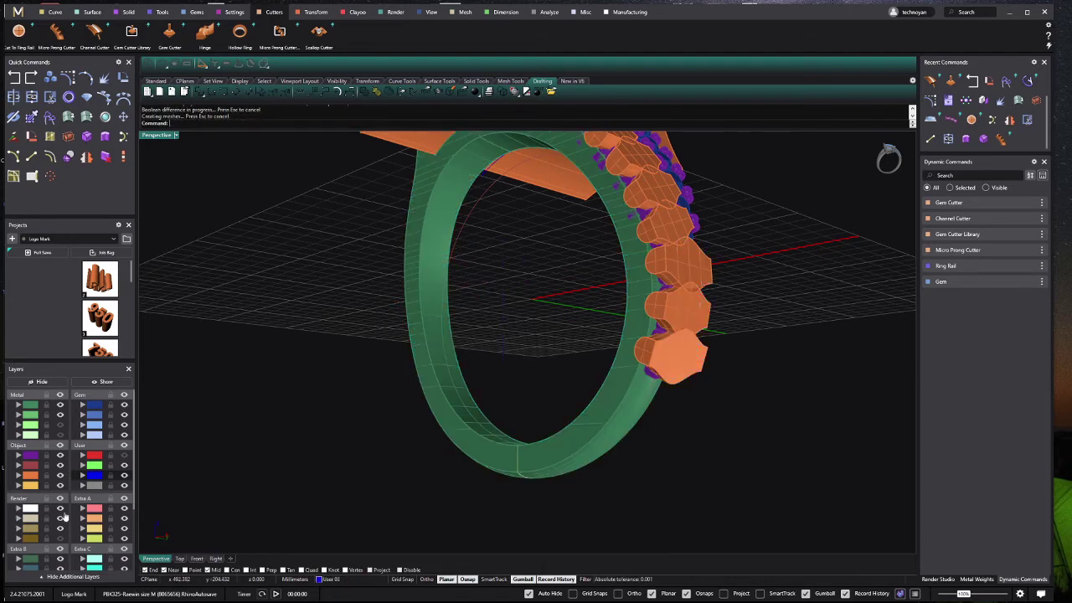
mouse_move(587, 377)
right_mouse_down()
mouse_move(676, 254)
mouse_move(621, 332)
right_mouse_up()
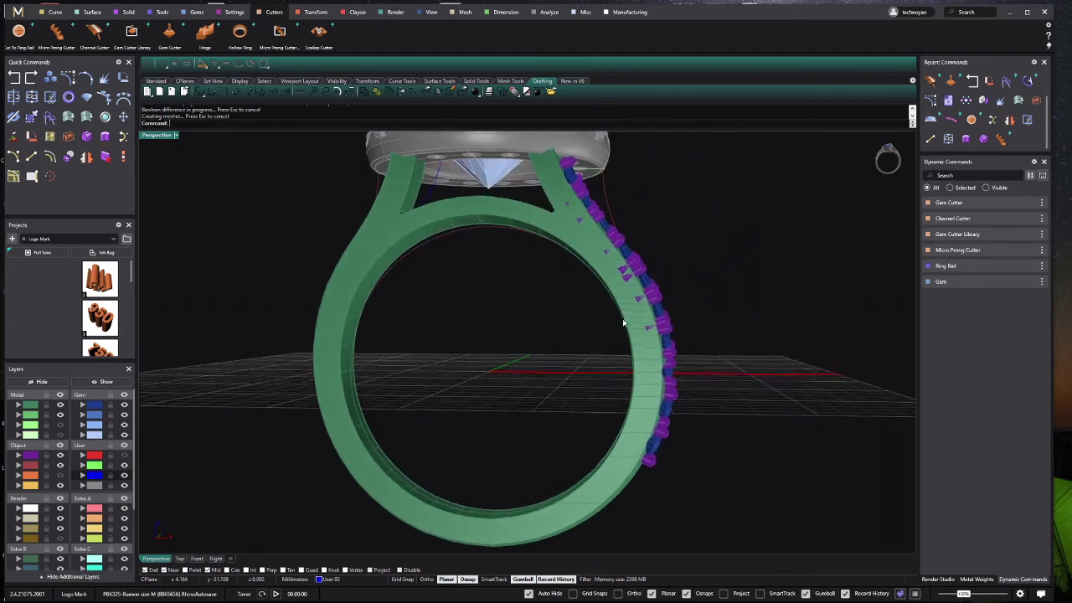
Step: Draw a vertical line down through the ring centre in the Front view
double_click(153, 136)
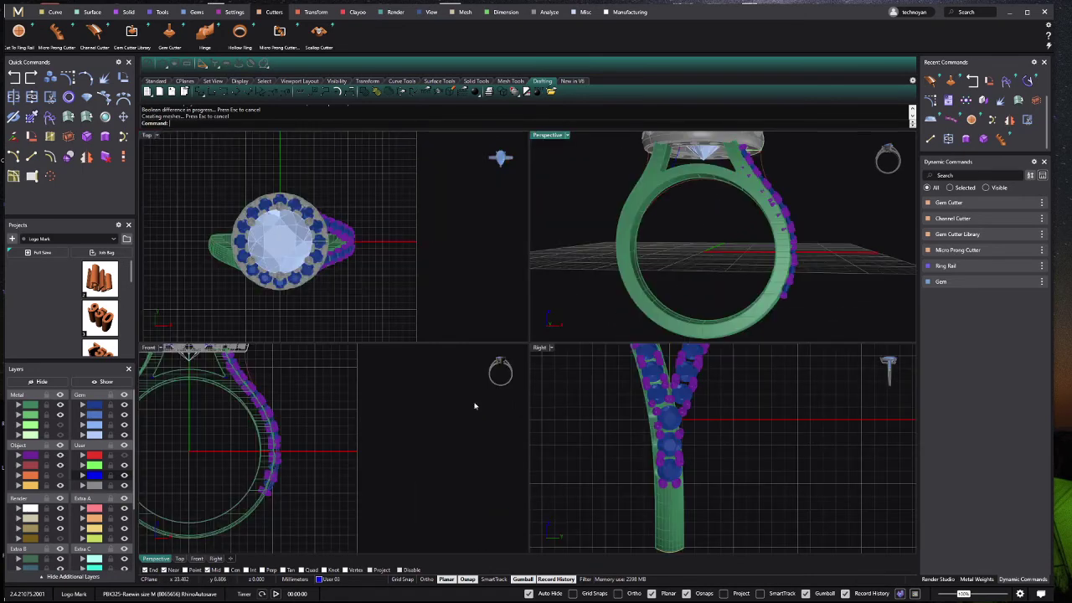
scroll(271, 444, "down", 2)
mouse_move(733, 263)
right_mouse_down()
mouse_move(629, 271)
mouse_move(569, 323)
right_mouse_up()
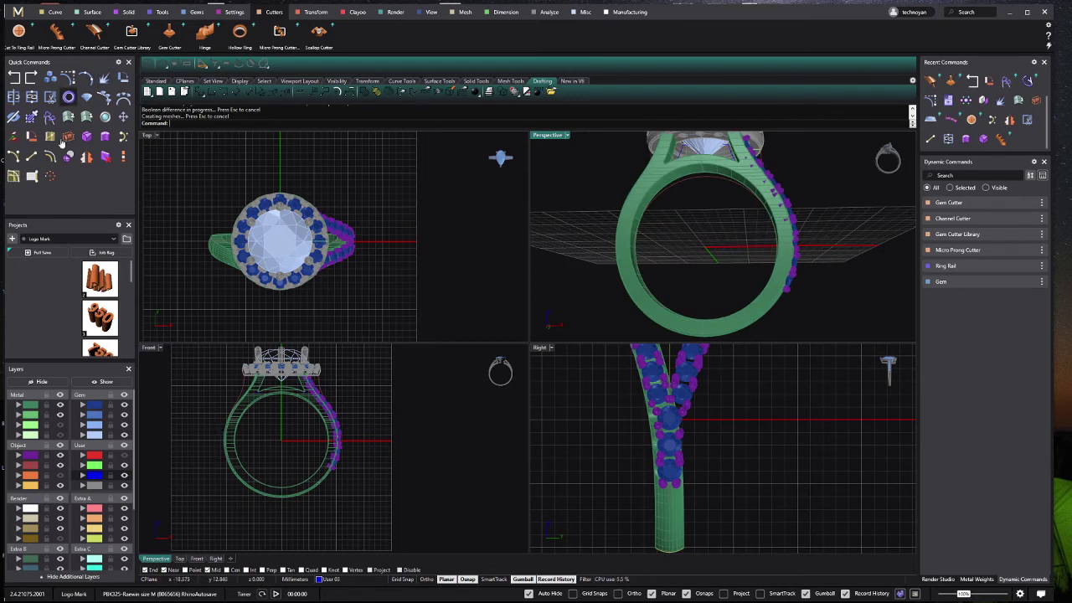
left_click(31, 157)
scroll(239, 436, "down", 2)
left_click(249, 423)
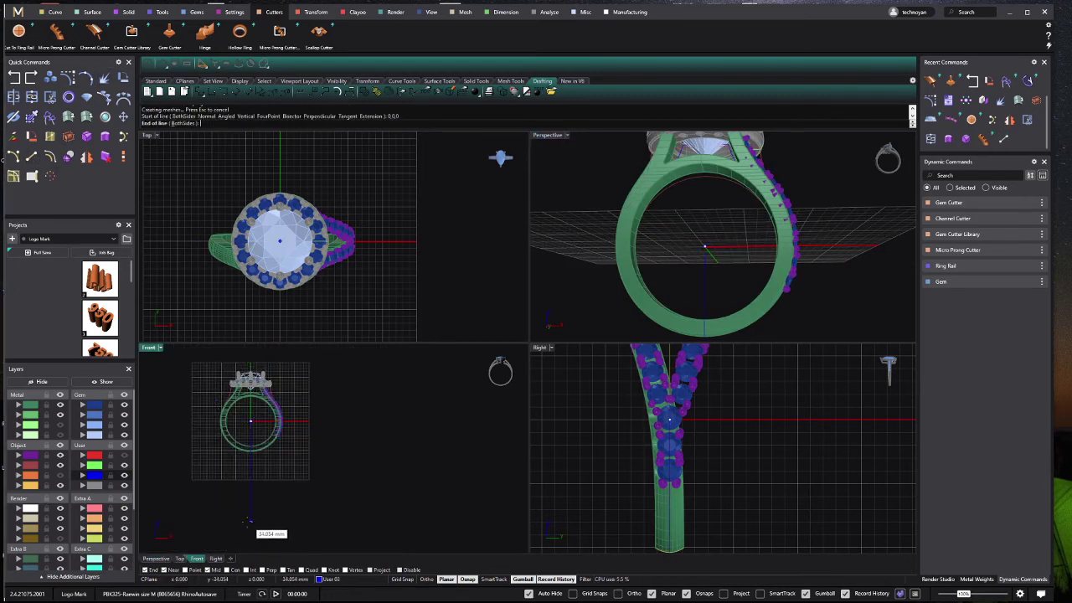
left_click(249, 522)
Step: Delete an unwanted overlapping surface at the ring centre
left_click(251, 455)
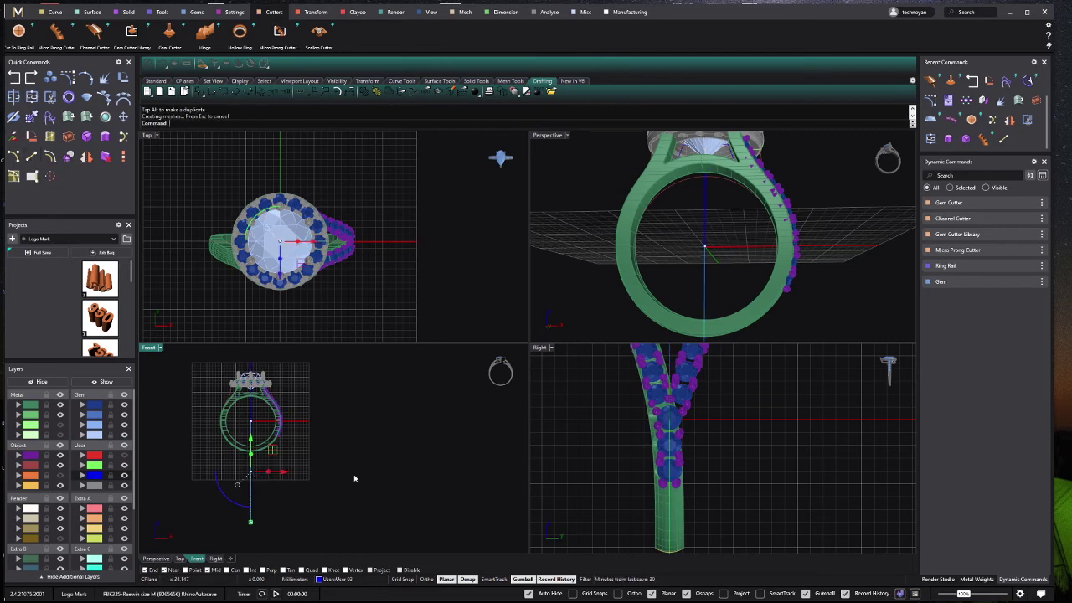
key("Escape")
scroll(243, 435, "up", 5)
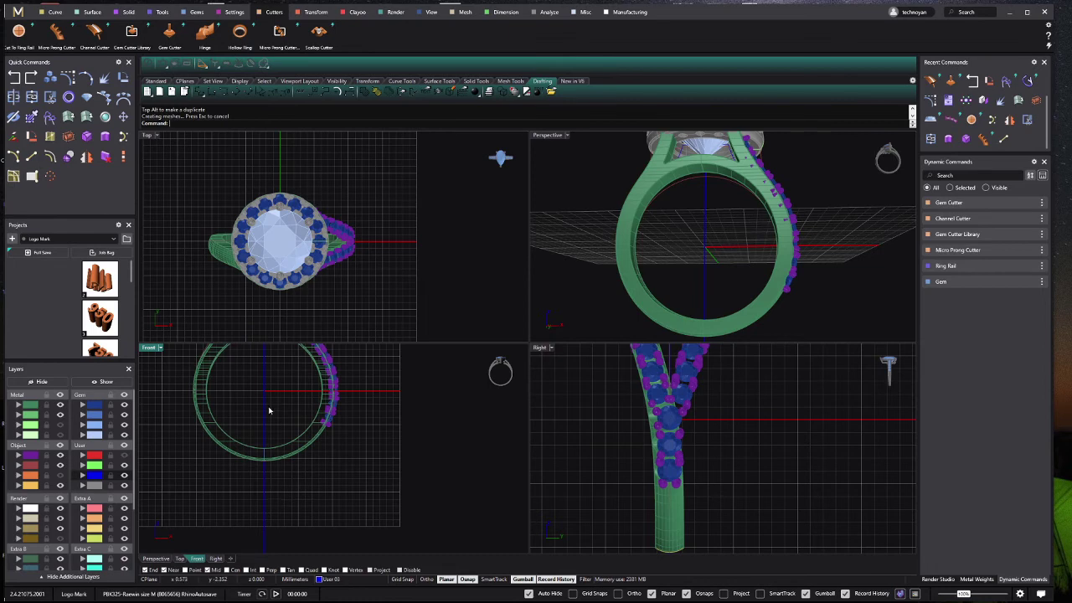
left_click(269, 410)
left_click(289, 442)
key("Delete")
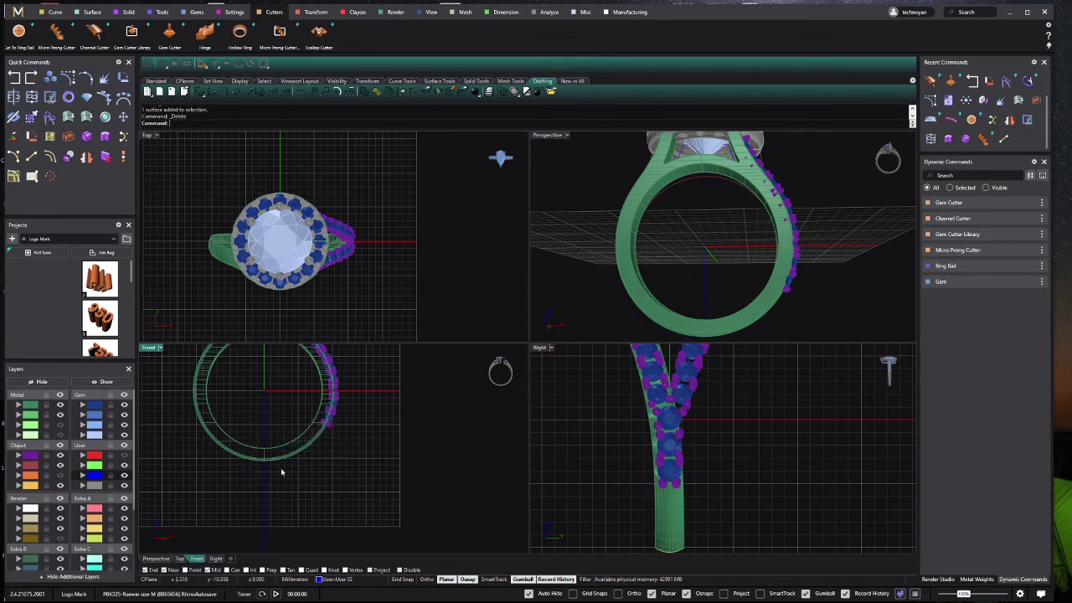
Step: Reposition the vertical cutting line and select the ring shank
left_click(264, 421)
scroll(252, 452, "down", 3)
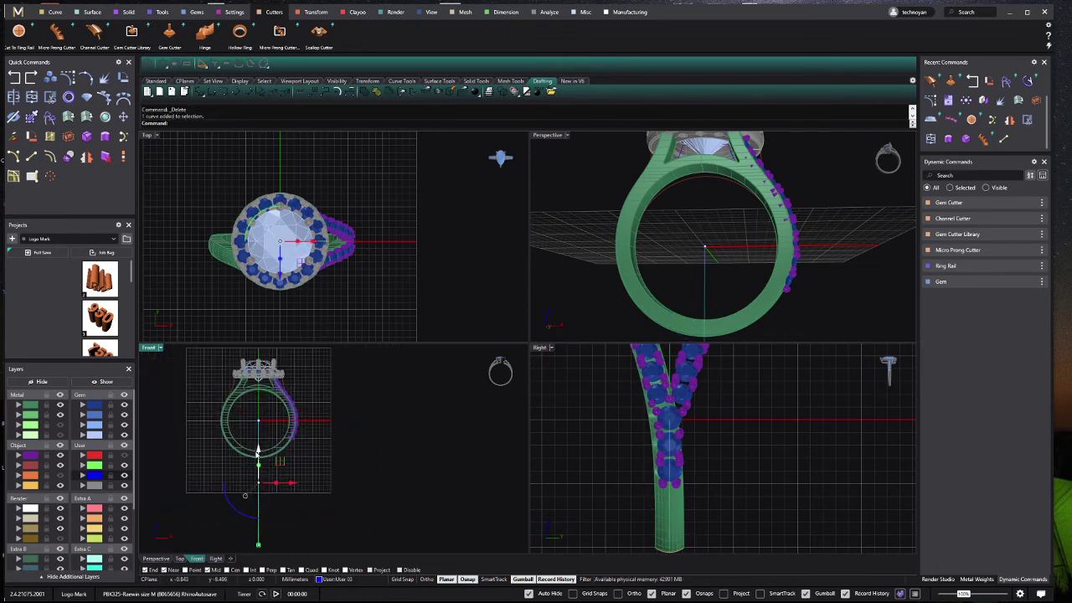
left_click_drag(257, 452, 269, 440)
scroll(273, 446, "up", 3)
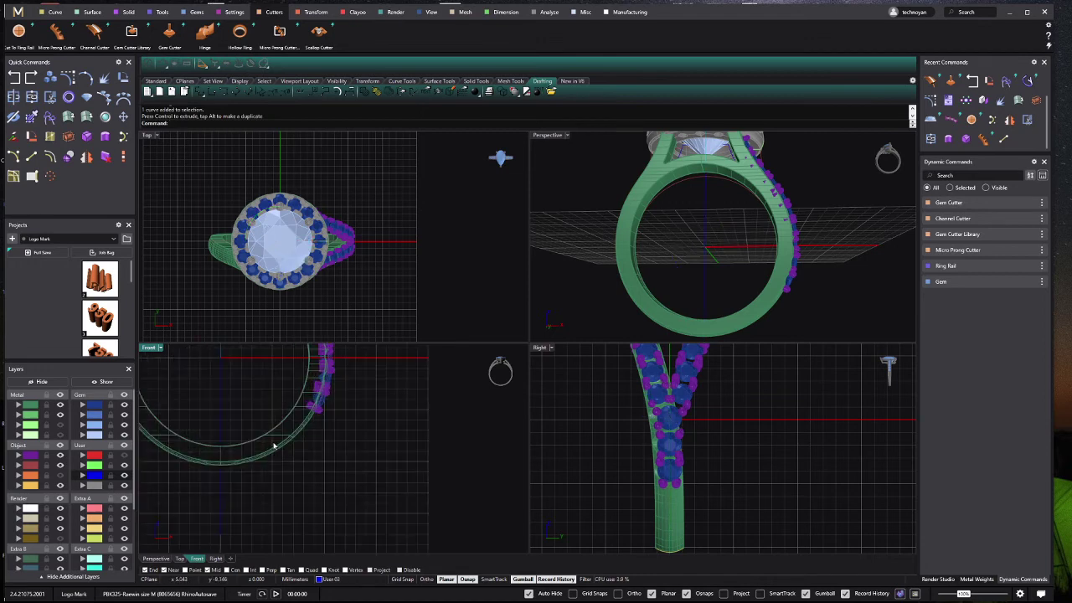
left_click(273, 446)
scroll(281, 461, "up", 2)
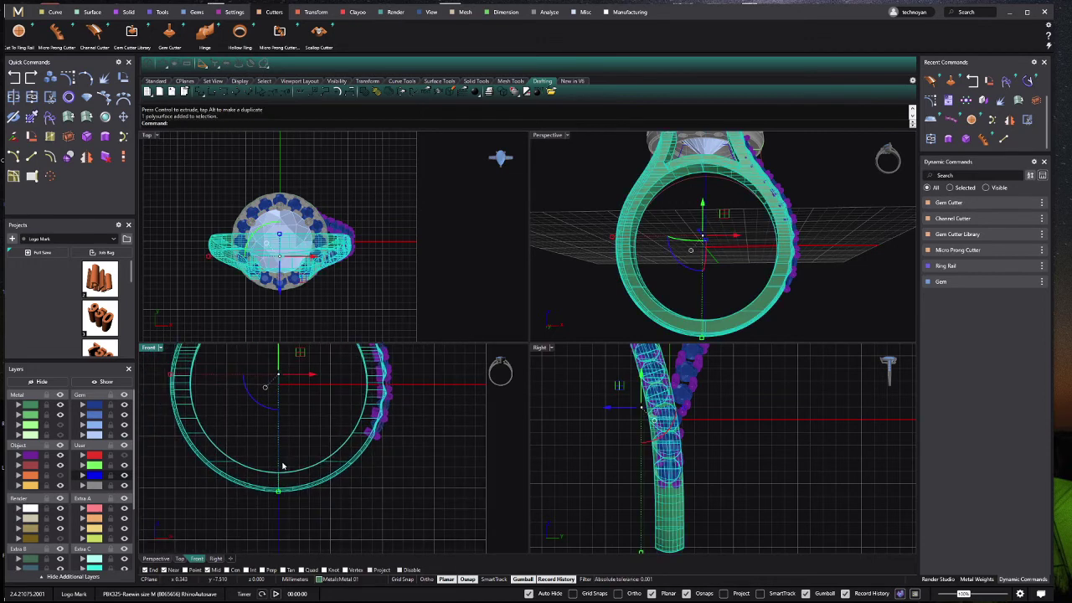
Step: Split the shank with the vertical line and delete its left half
key("ctrl+shift+s")
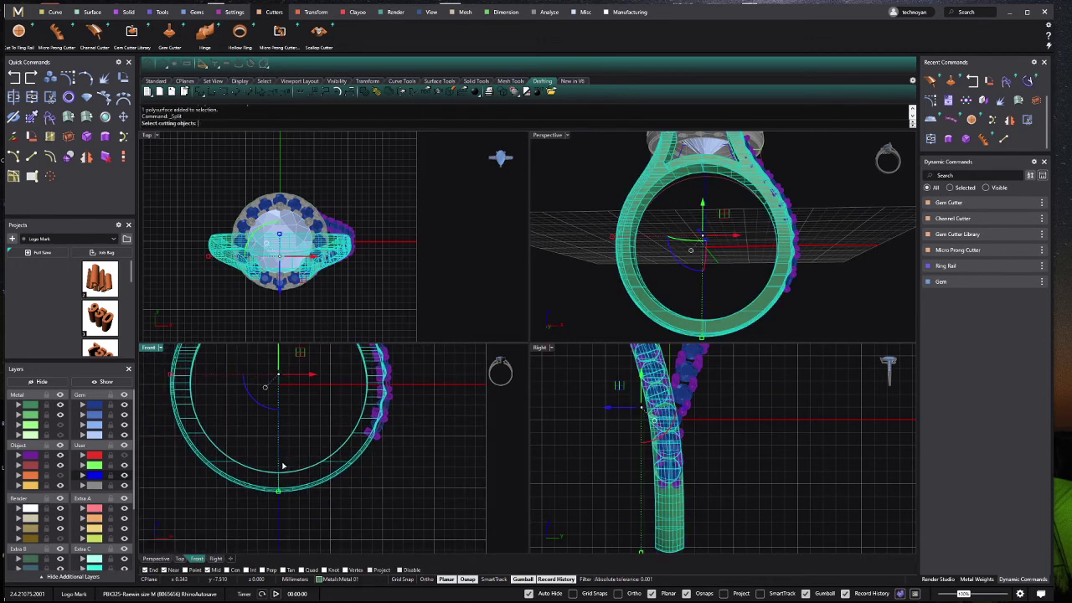
left_click(280, 513)
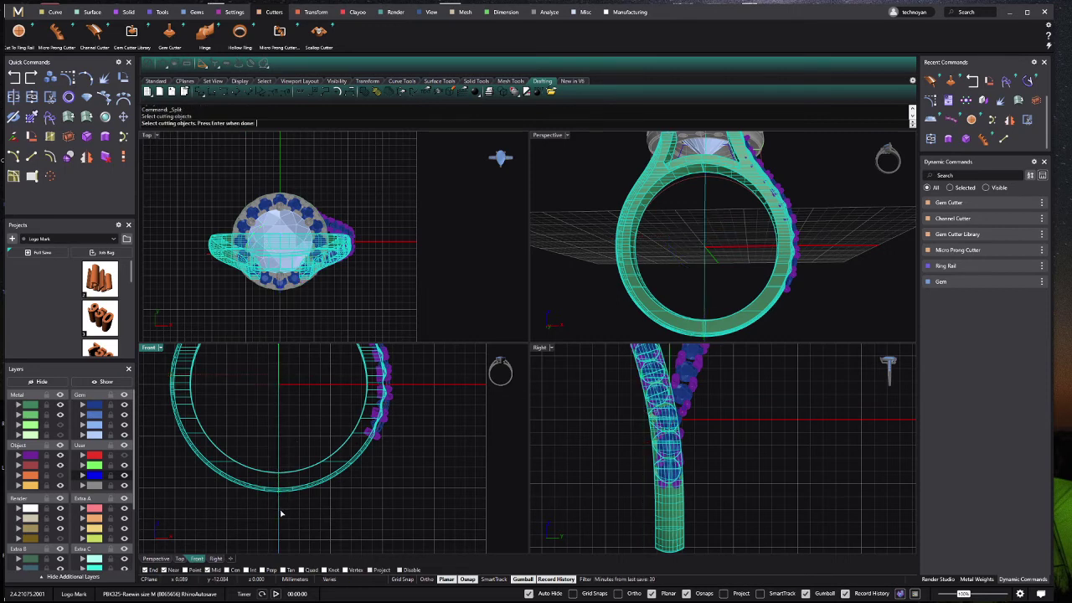
key("Return")
left_click(333, 485, "ctrl")
scroll(316, 453, "down", 2)
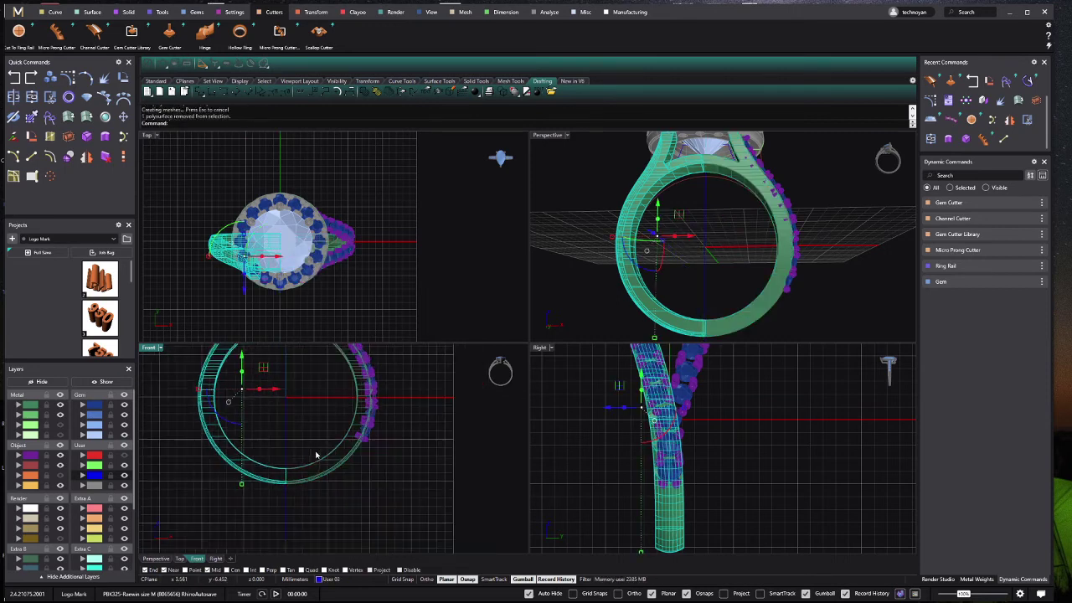
key("Delete")
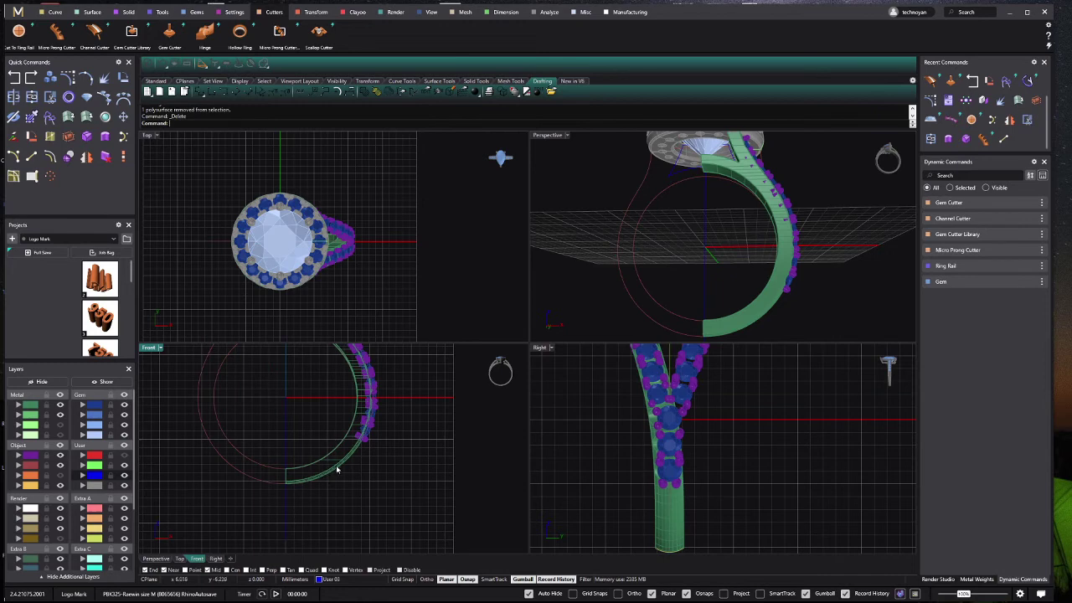
Step: Bring the remaining half shank into view in the Right view and select it
left_click(337, 469)
left_click(419, 449)
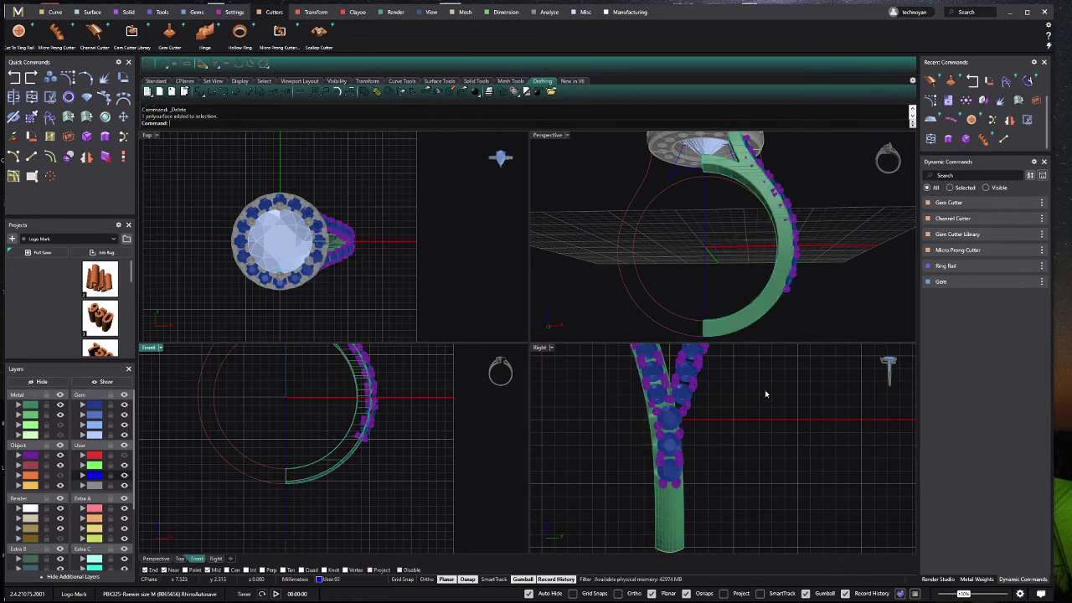
right_click_drag(765, 389, 708, 418)
scroll(669, 527, "up", 1)
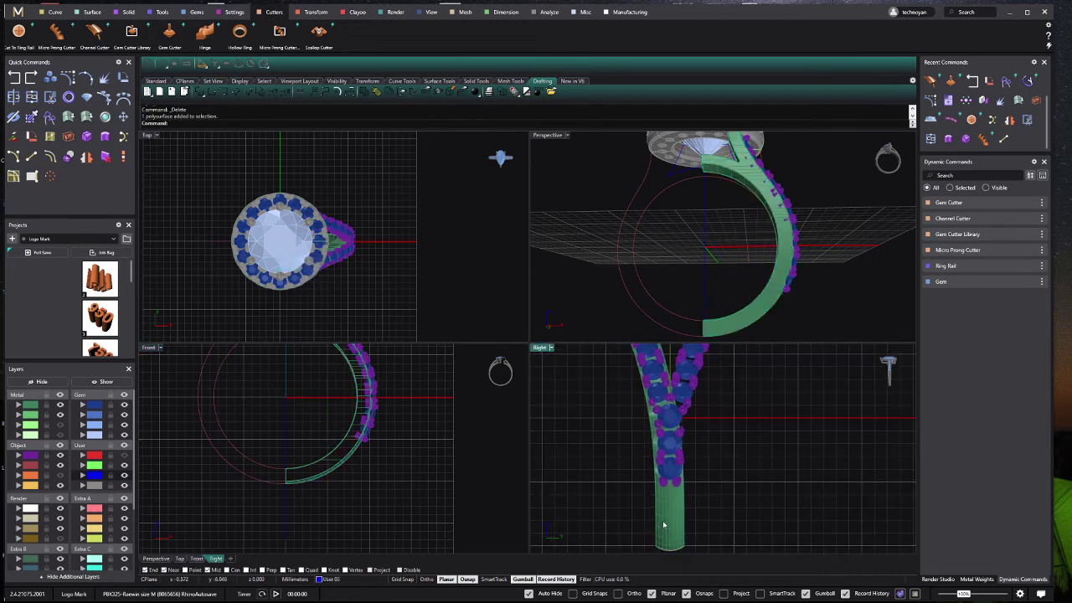
left_click(663, 525)
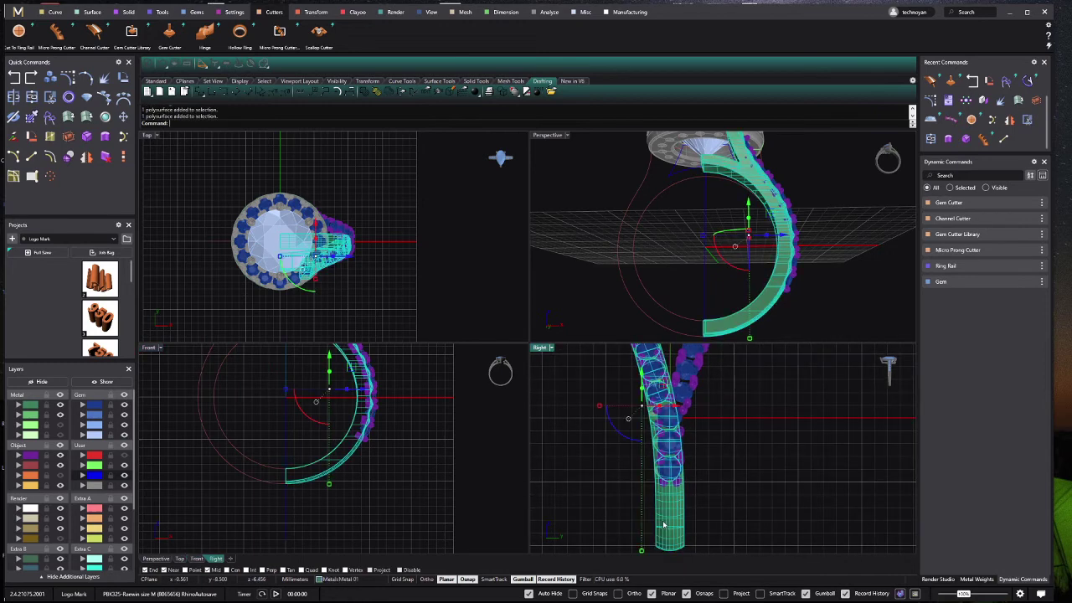
Step: Mirror the half shank across the centre and join both halves into one ring
left_click(68, 156)
left_click(286, 397)
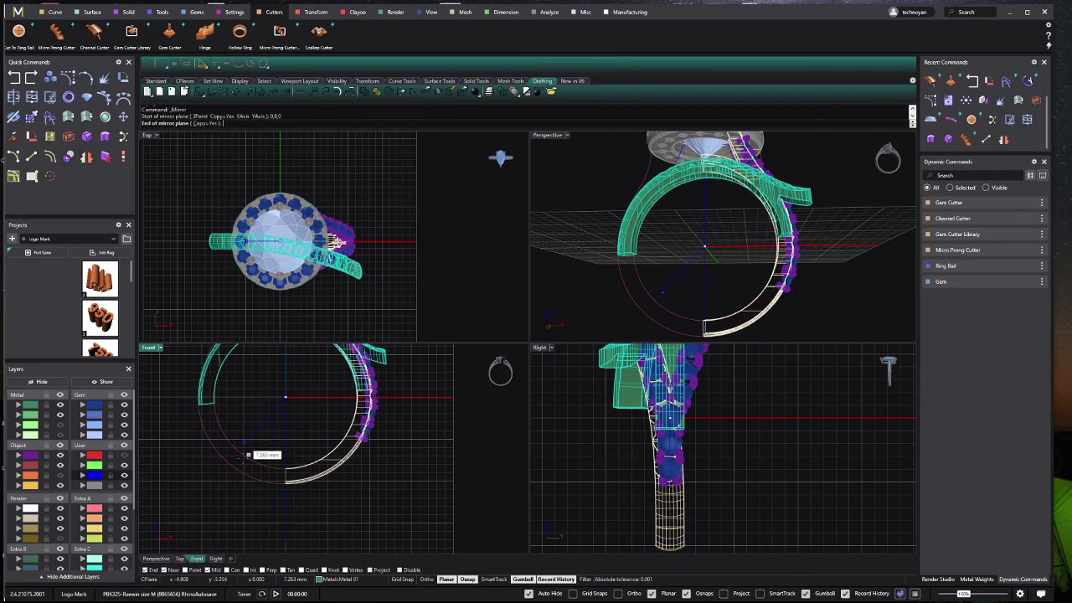
left_click(283, 508)
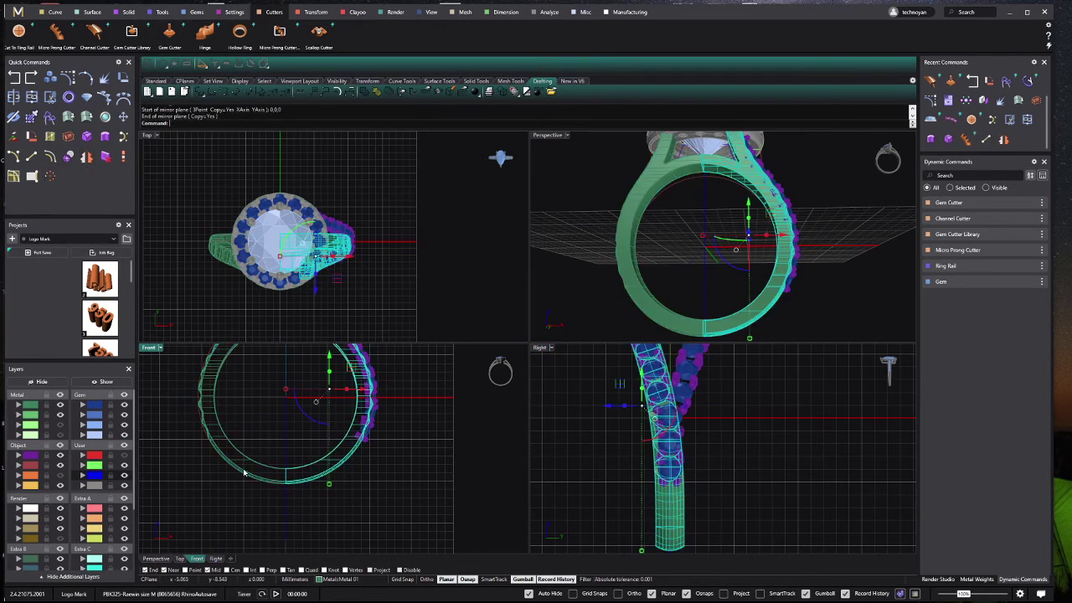
left_click(32, 98)
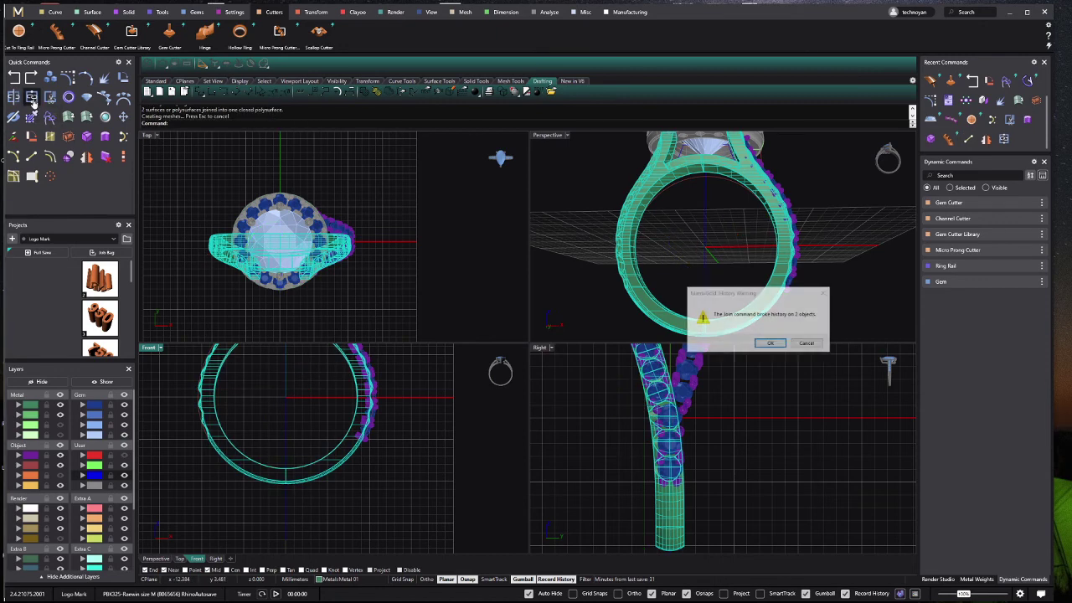
left_click(771, 343)
left_click(704, 329)
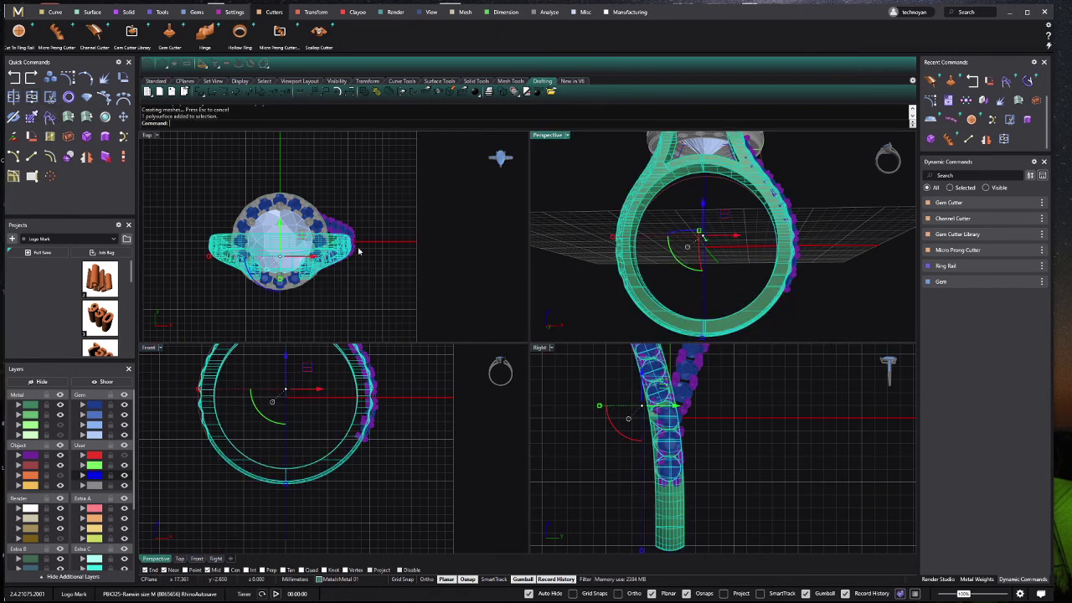
Step: Mirror the joined ring in the Top view to create the second shank branch
left_click(66, 157)
left_click(281, 241)
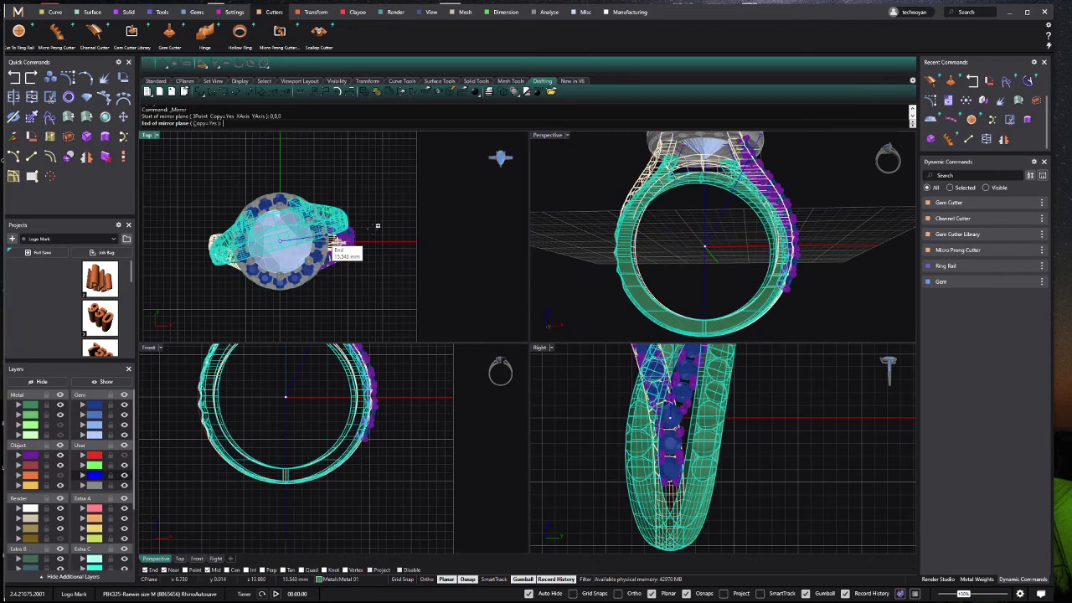
left_click(404, 229)
scroll(347, 402, "down", 5)
scroll(329, 406, "up", 2)
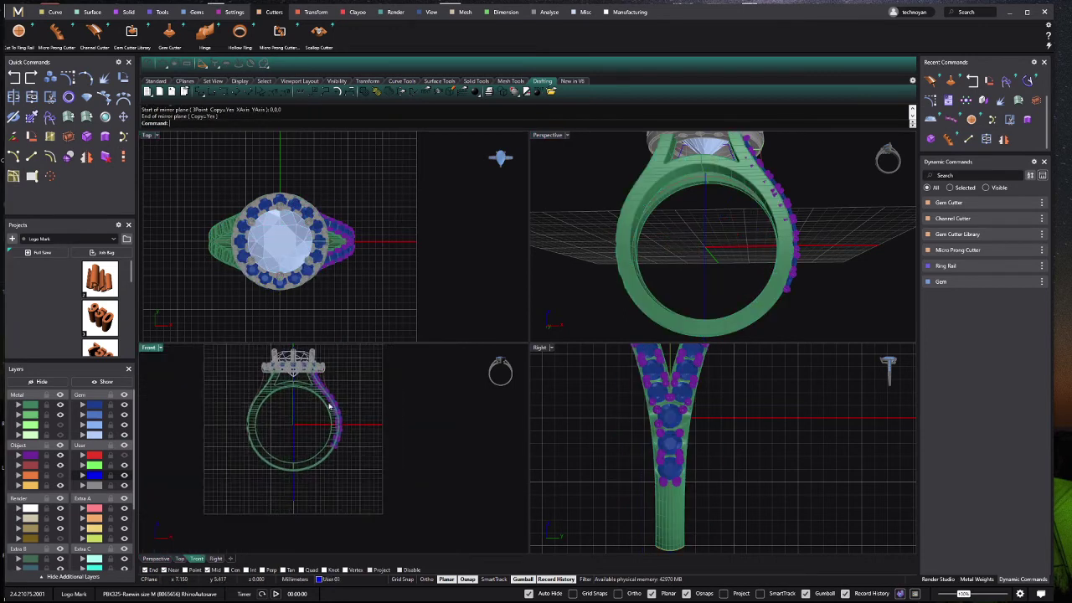
scroll(682, 427, "up", 3)
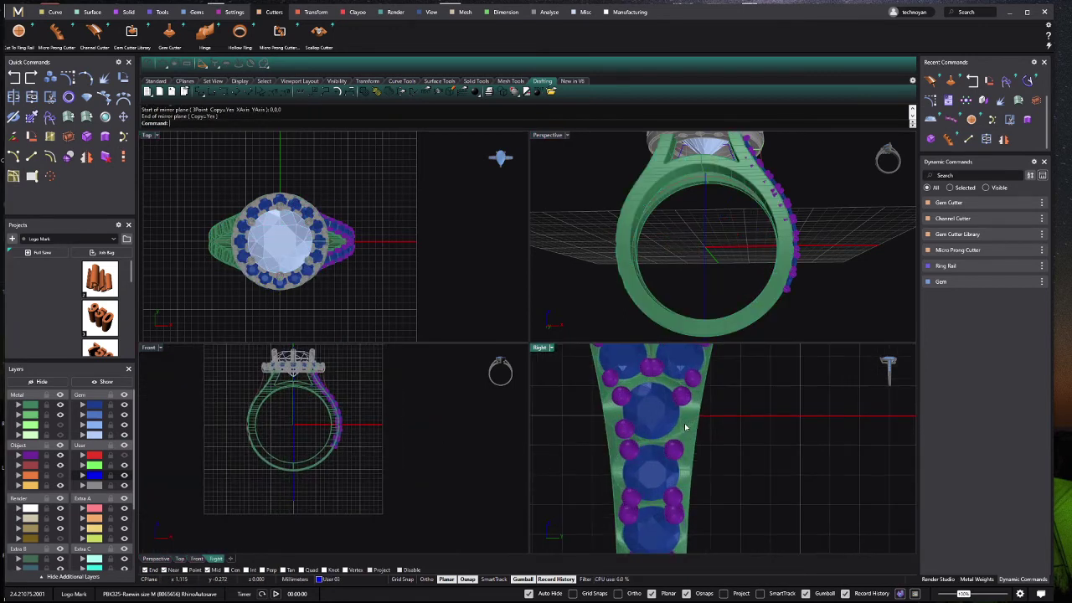
Step: Maximize the Right view, select a prong, and start mirroring it
double_click(540, 348)
left_click(337, 316)
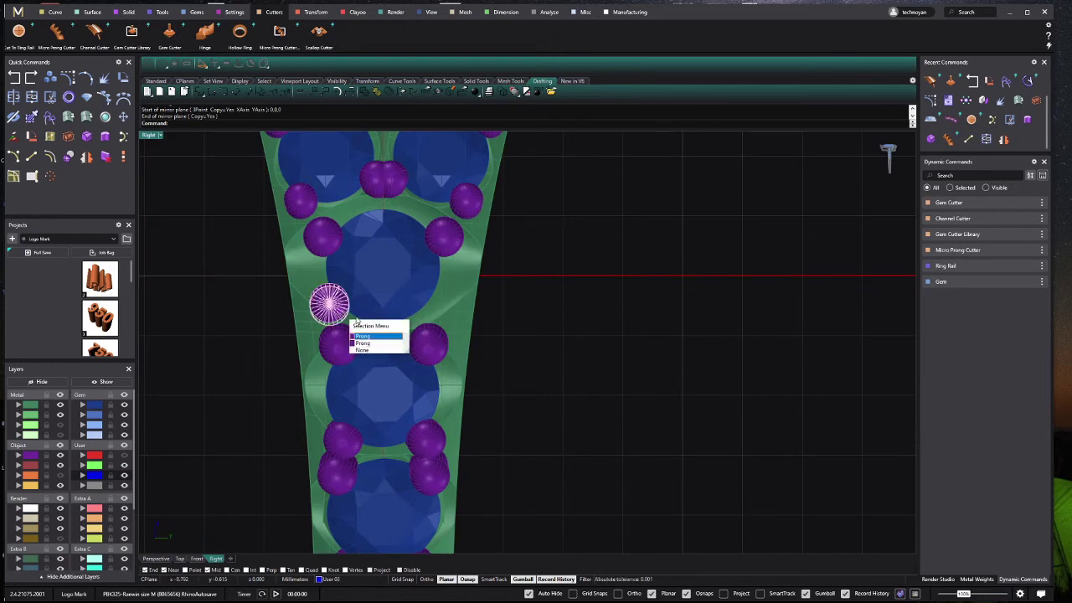
left_click(360, 339)
scroll(360, 339, "down", 3)
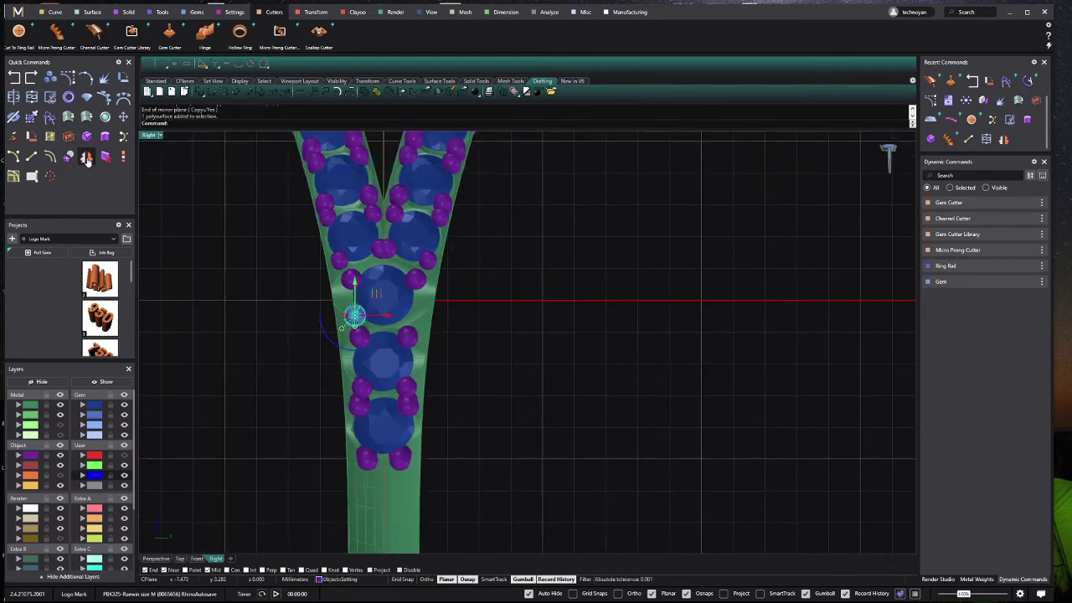
left_click(87, 160)
scroll(346, 282, "down", 2)
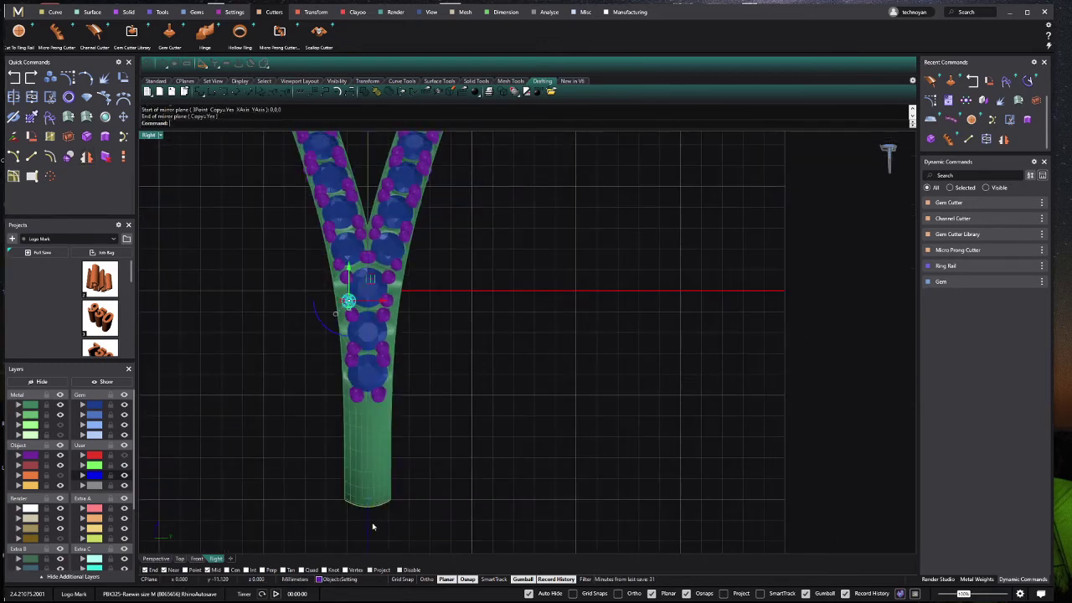
scroll(466, 401, "down", 3)
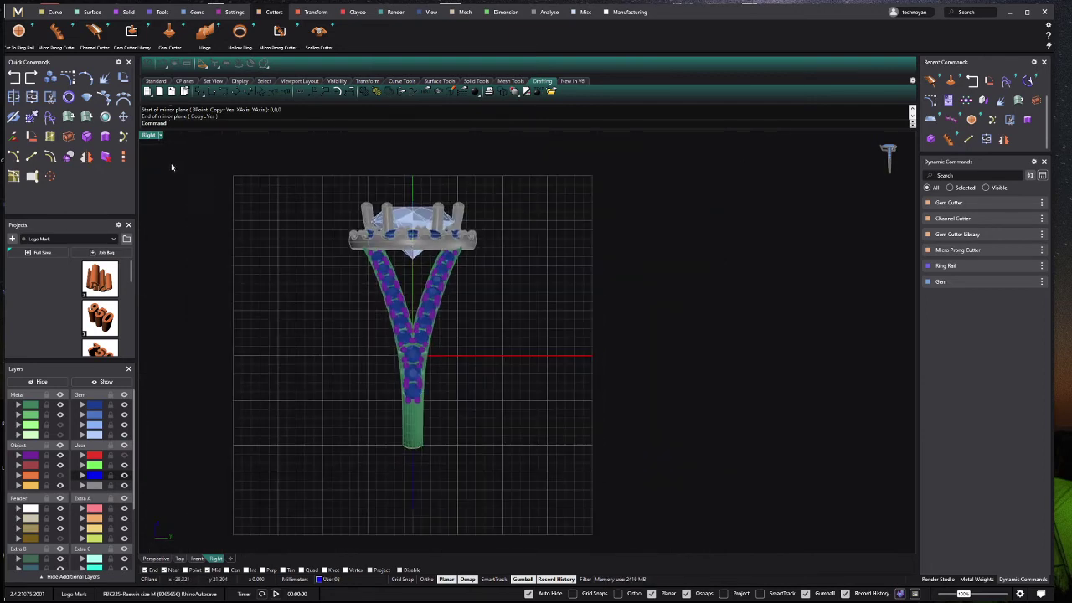
Step: Window-select the purple prongs on one side and mirror them across the ring centre
double_click(149, 136)
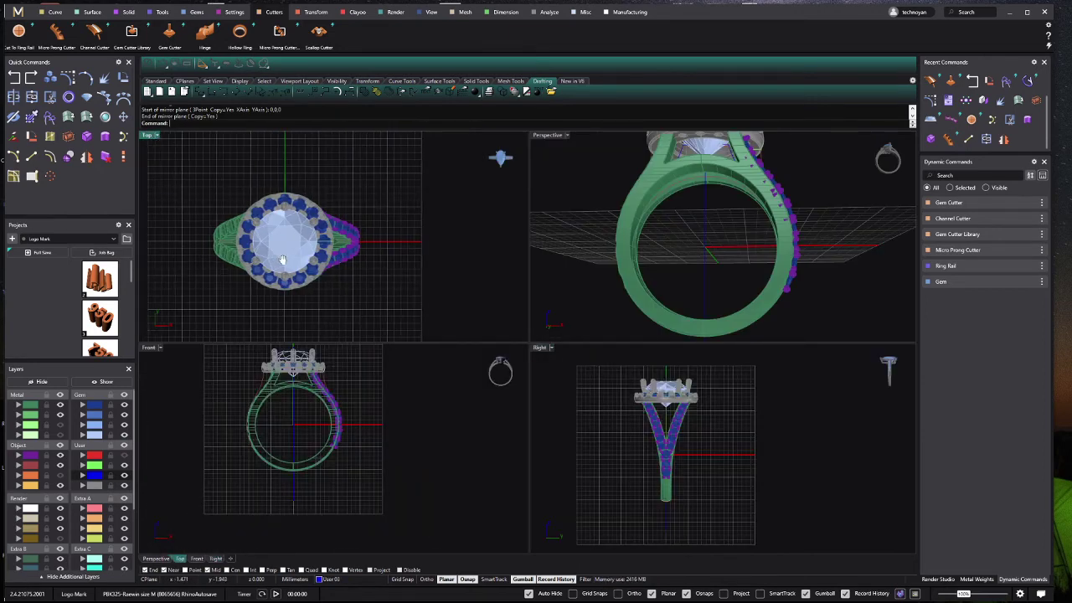
left_click_drag(303, 479, 373, 376)
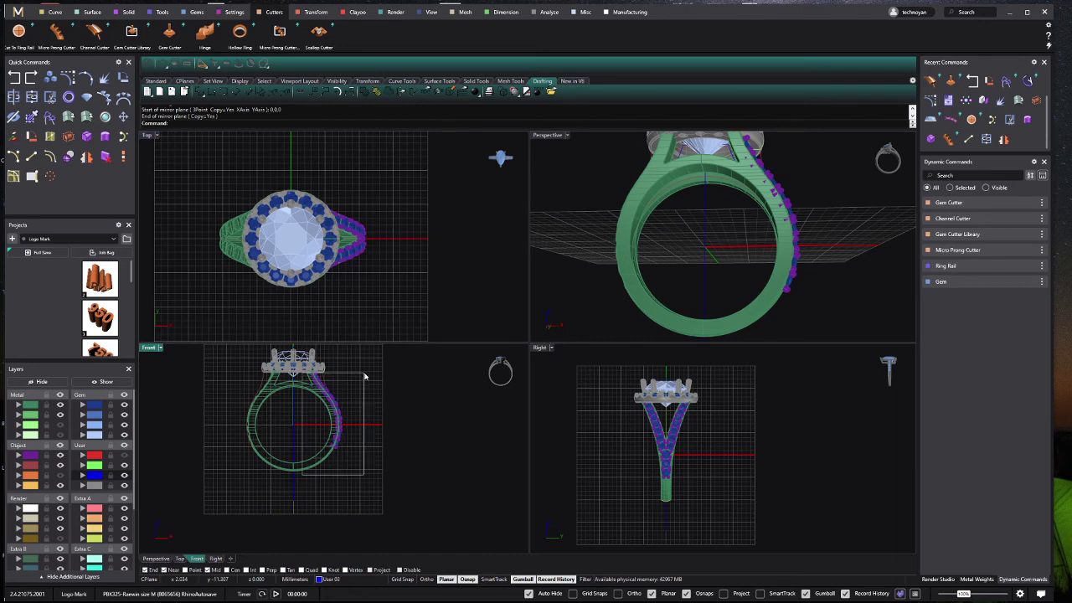
left_click(86, 157)
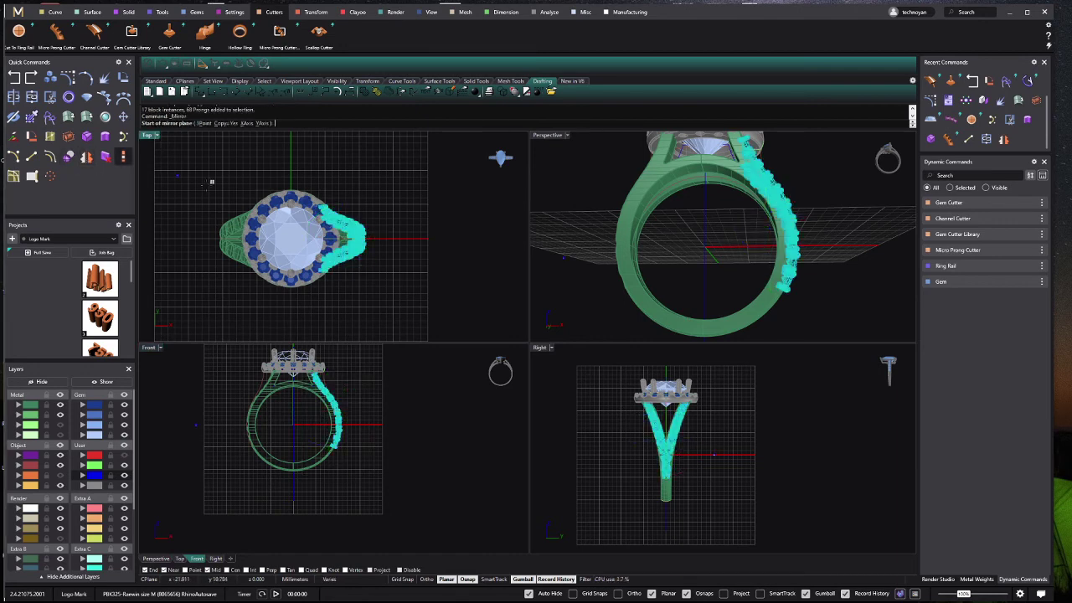
left_click(301, 307)
Step: Set the Front view to Plastic display
scroll(313, 450, "up", 2)
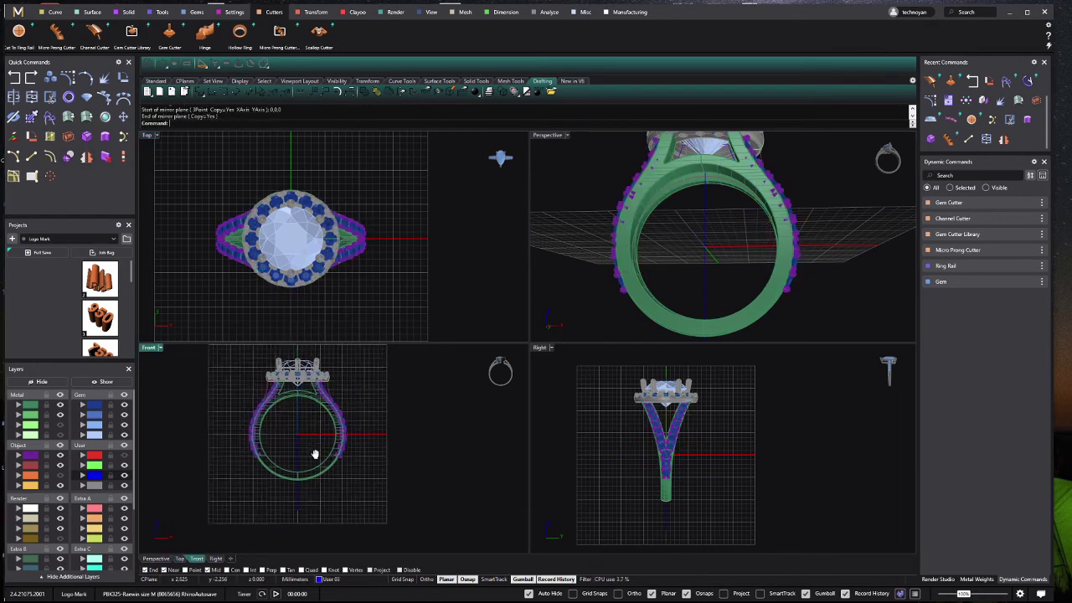
scroll(313, 450, "up", 1)
left_click(152, 350)
left_click(186, 402)
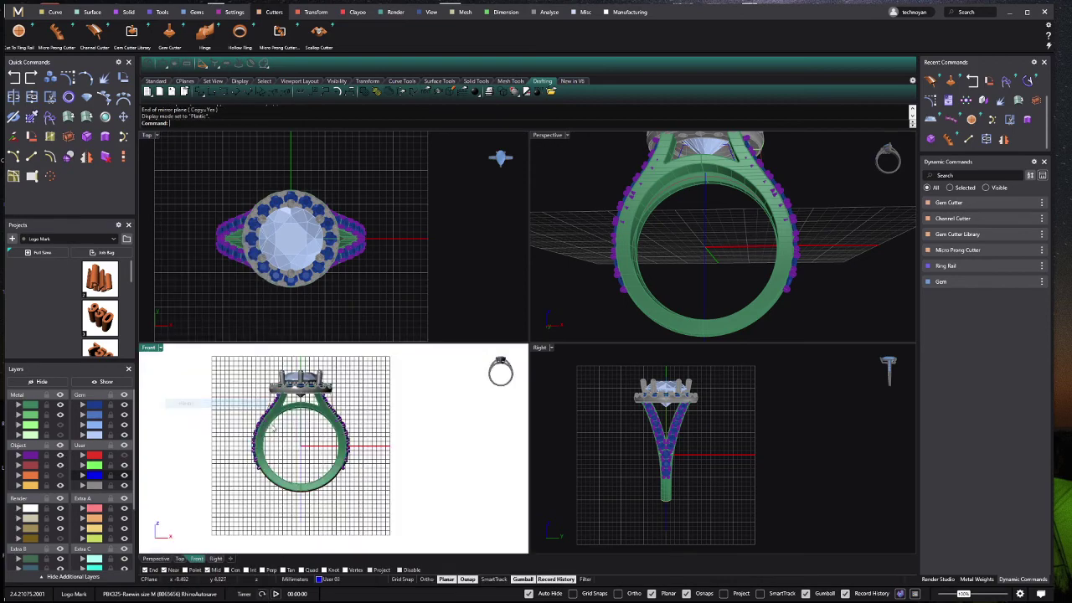
Step: Shade the Top view as Plastic and move the purple-layer ring parts to layer User 04
right_click(293, 335)
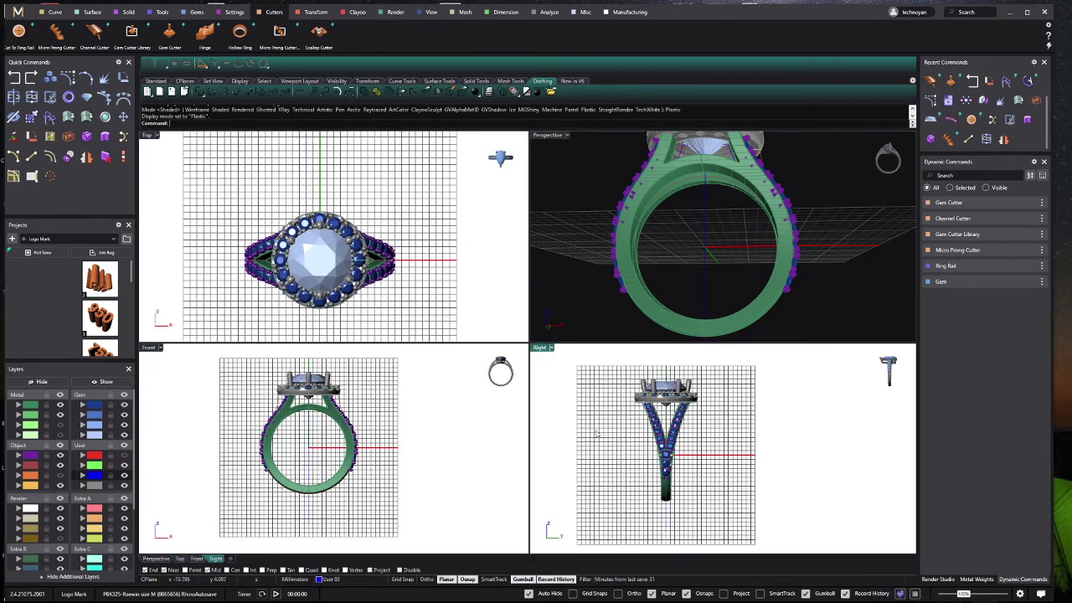
left_click(25, 456)
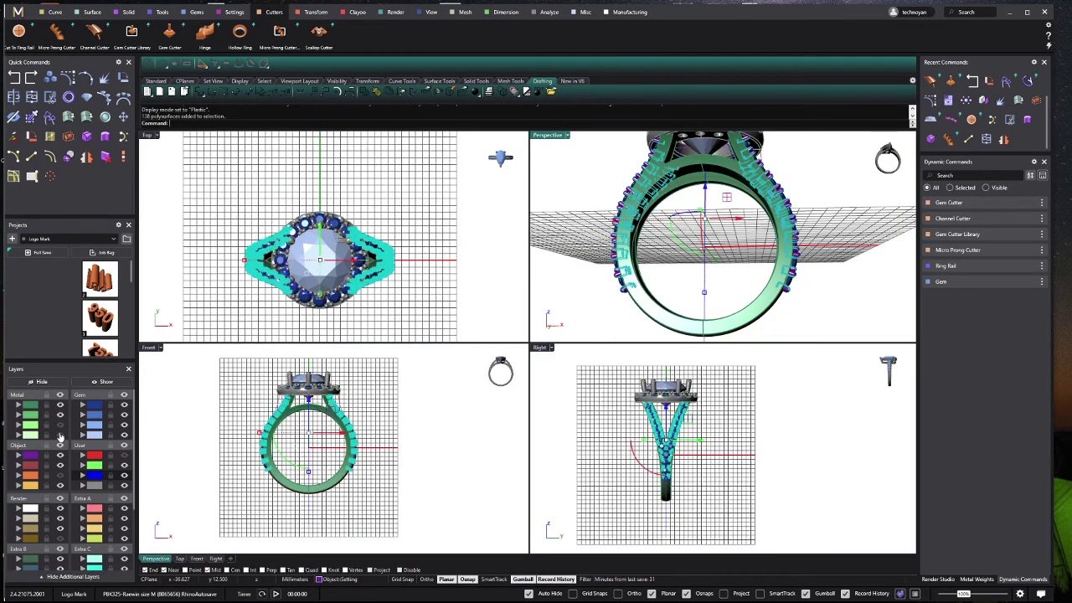
left_click(298, 471, "shift")
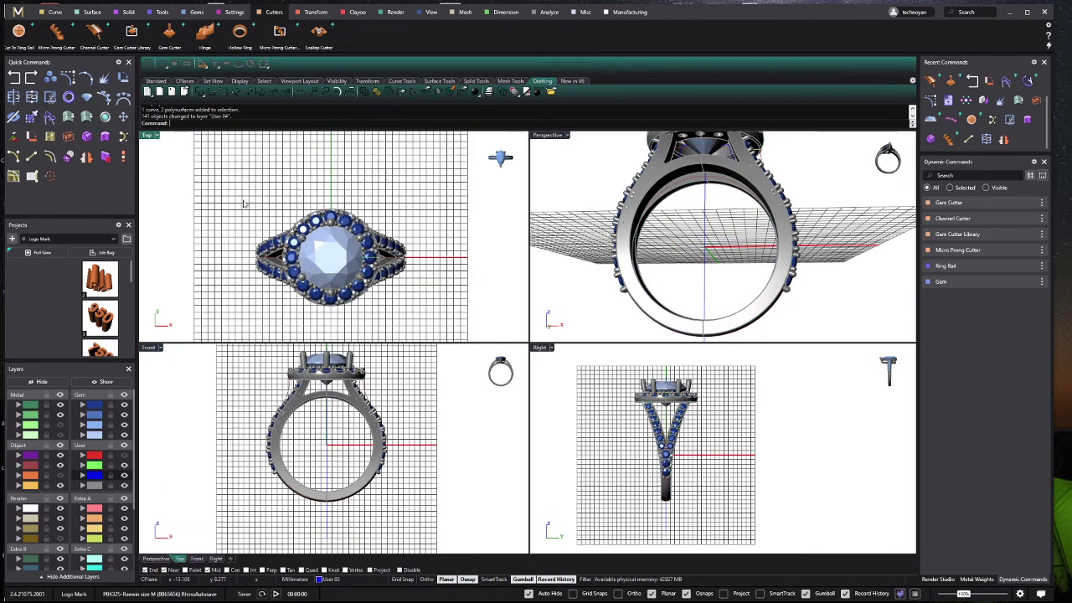
scroll(592, 412, "up", 1)
scroll(592, 412, "up", 1)
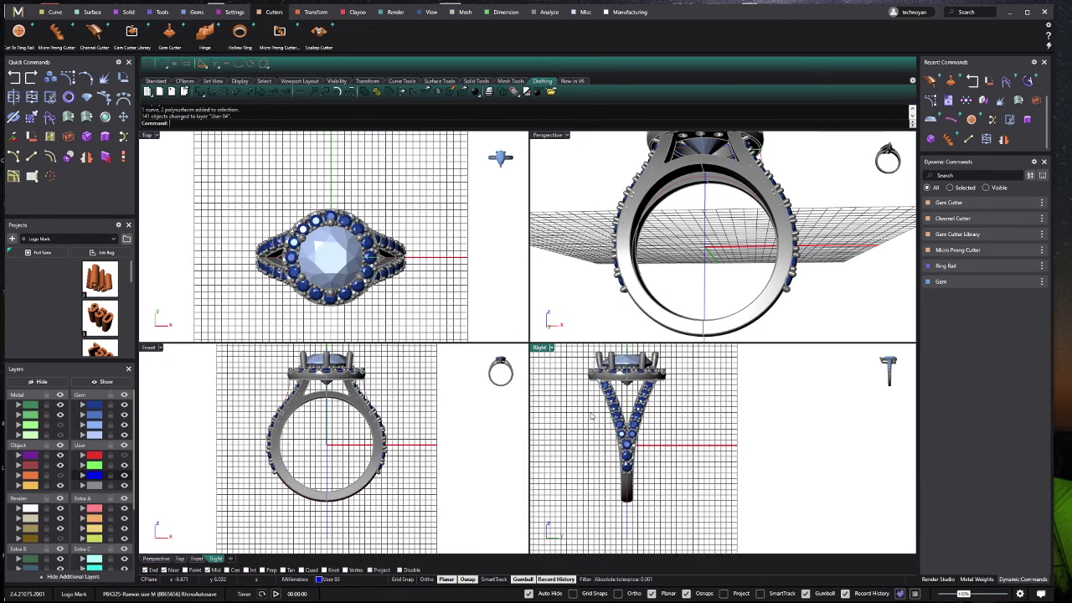
mouse_move(751, 307)
right_mouse_down()
mouse_move(677, 226)
mouse_move(669, 251)
mouse_move(663, 235)
right_mouse_up()
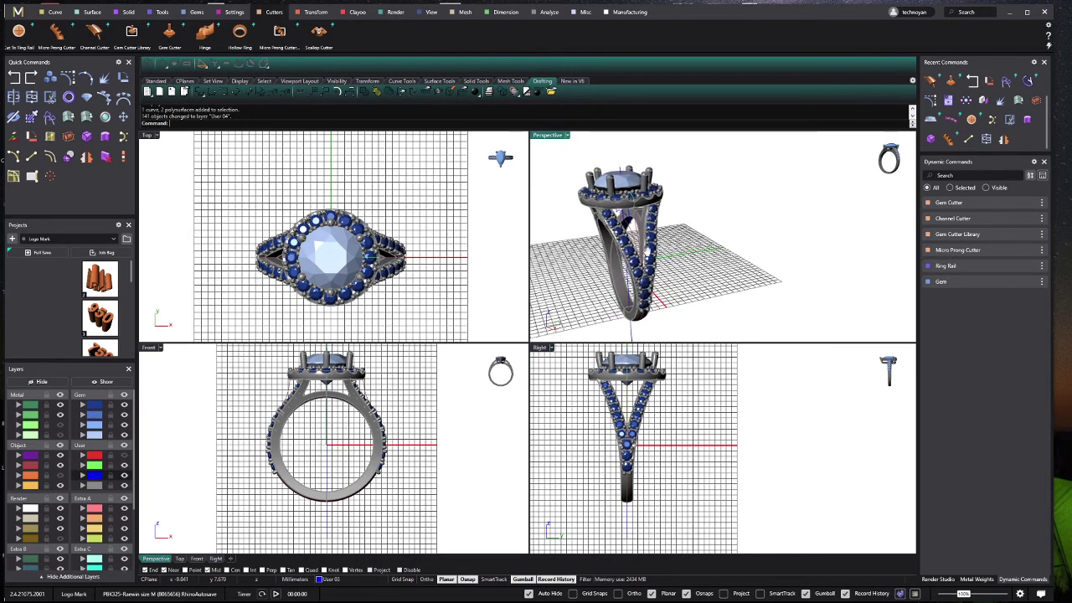
right_click_drag(642, 463, 642, 459)
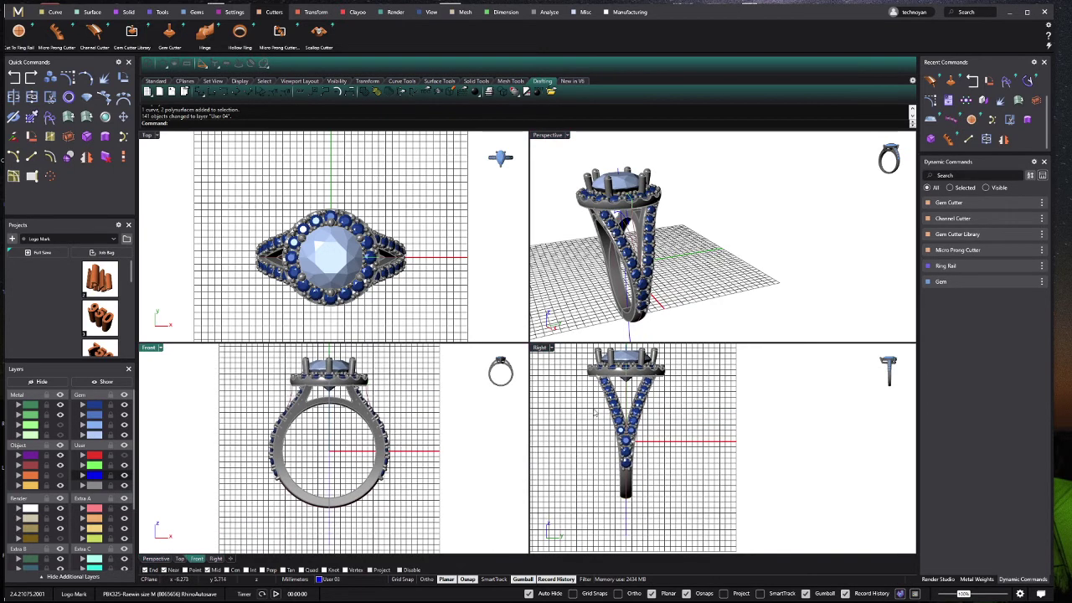
right_click_drag(620, 385, 620, 400)
Step: Turn off the grid in the Top, Front, Right and Perspective views with F7
left_click(423, 322)
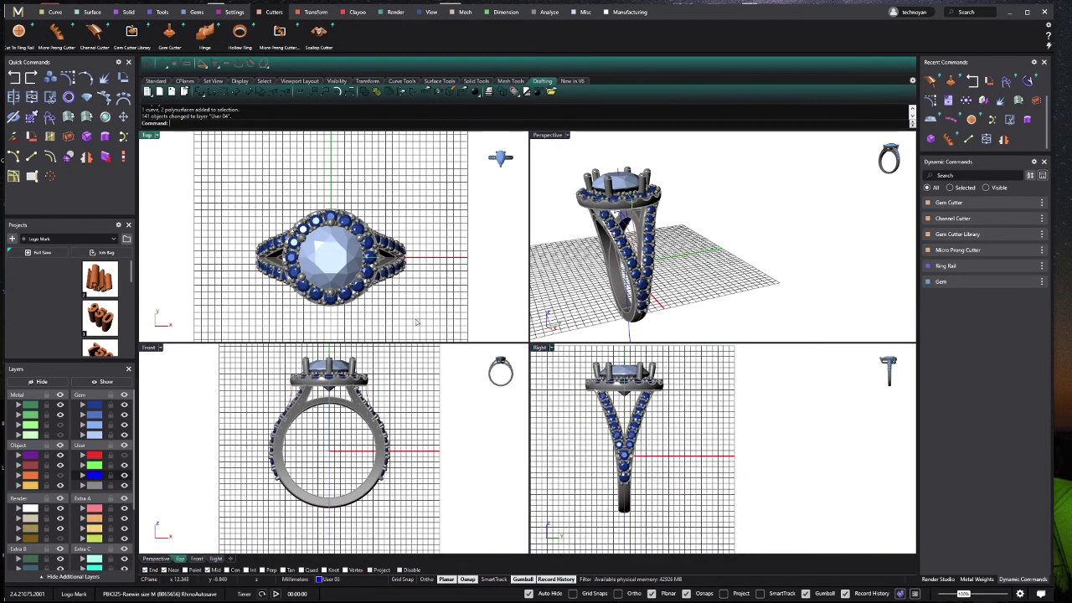
key("F7")
left_click(416, 407)
key("F7")
left_click(575, 418)
key("F7")
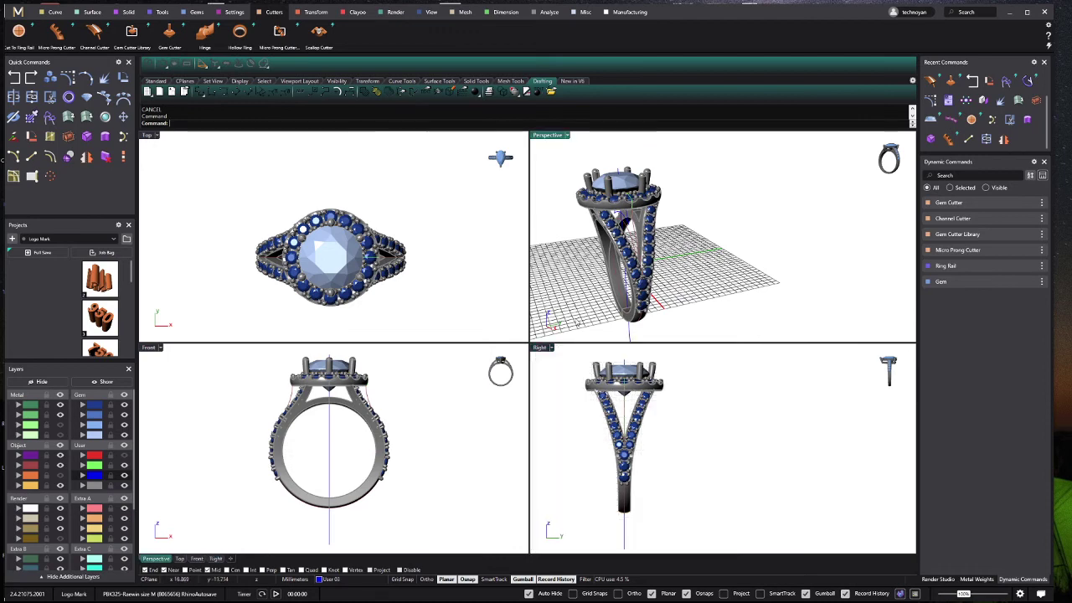
left_click(586, 318)
key("F7")
left_click(381, 452)
key("F7")
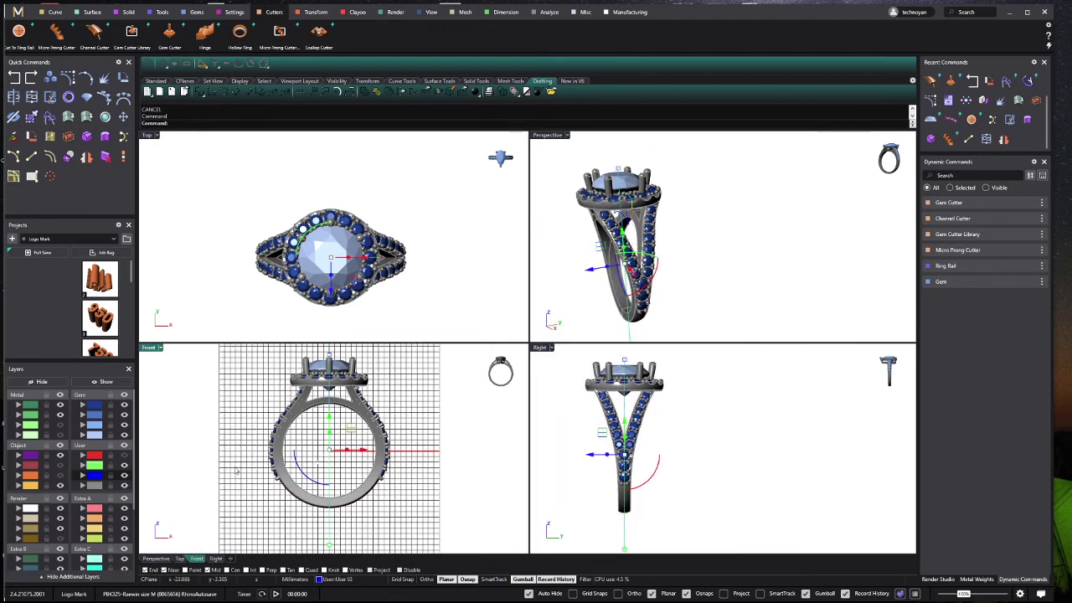
Step: Delete the stray vertical curve beside the ring and reframe the Top view
key("Escape")
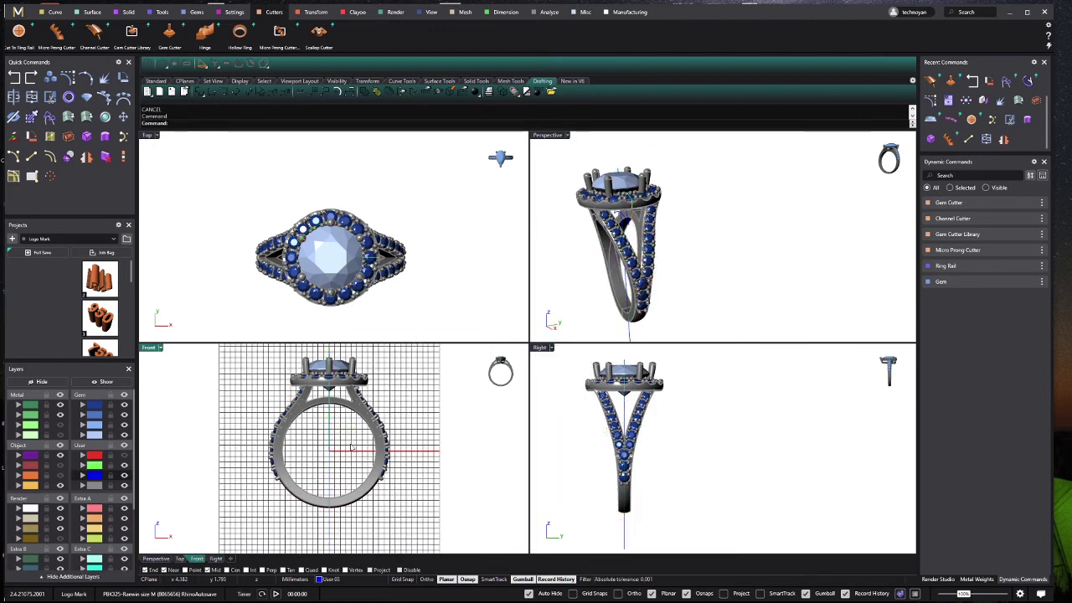
left_click(298, 448)
key("Delete")
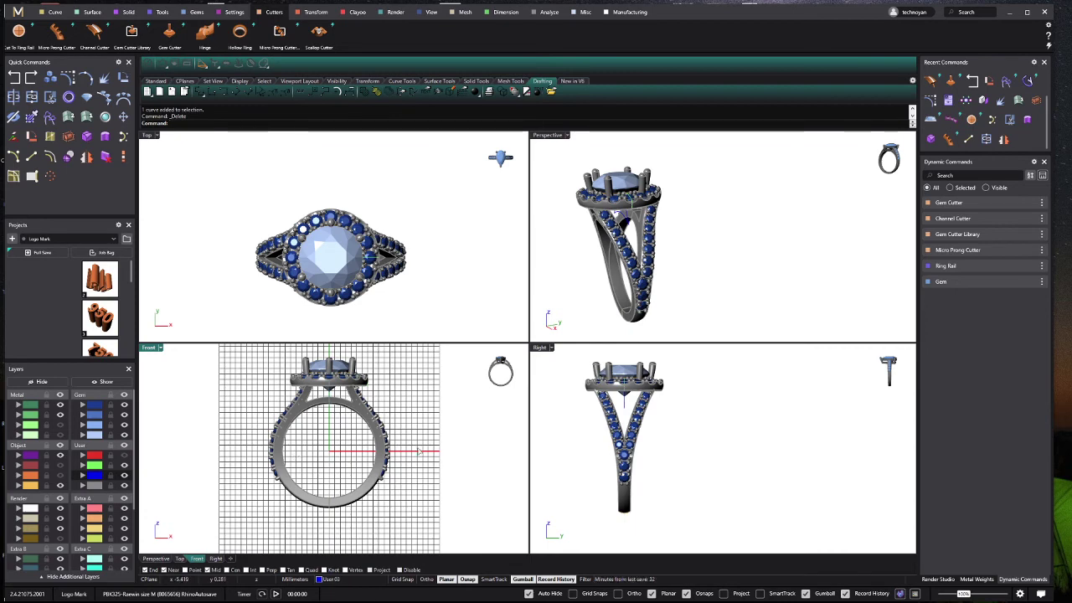
left_click(271, 95)
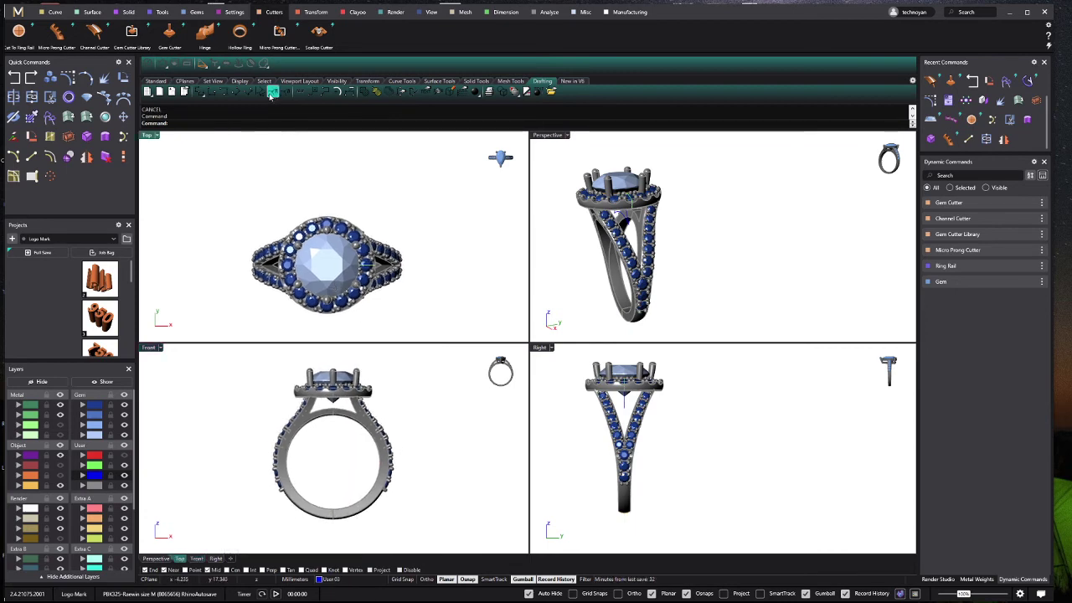
Step: Dimension the 14.17 halo head length left of the ring
left_click(210, 92)
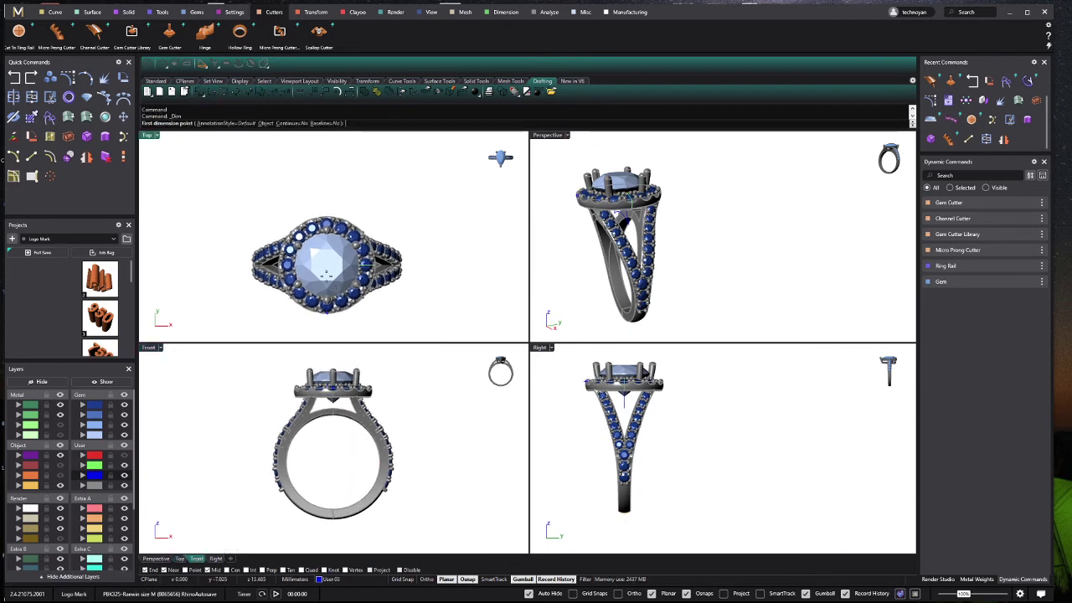
left_click(323, 309)
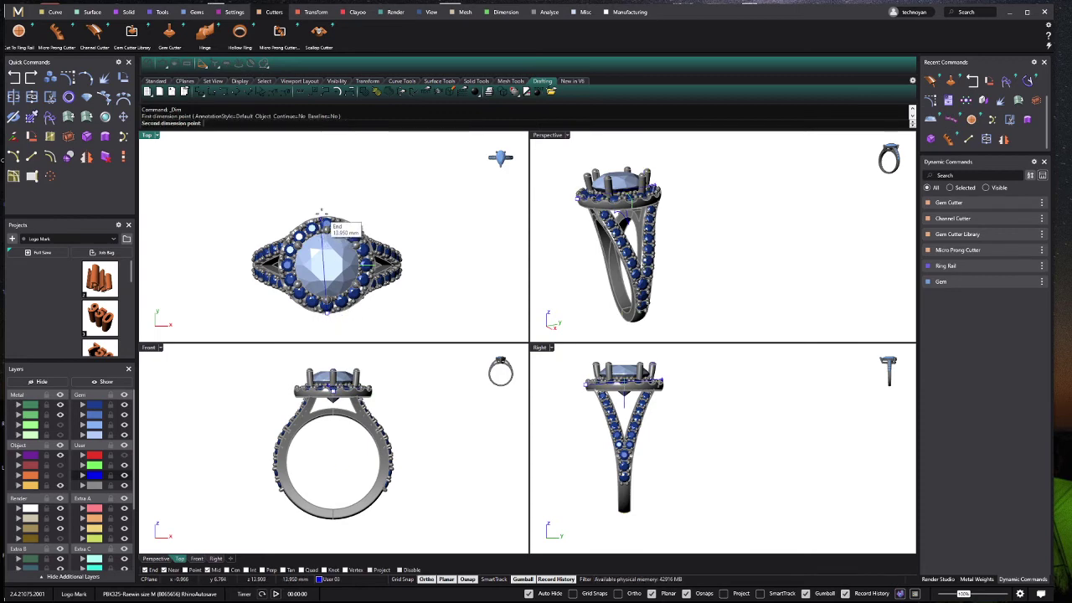
left_click(323, 216)
left_click(238, 264)
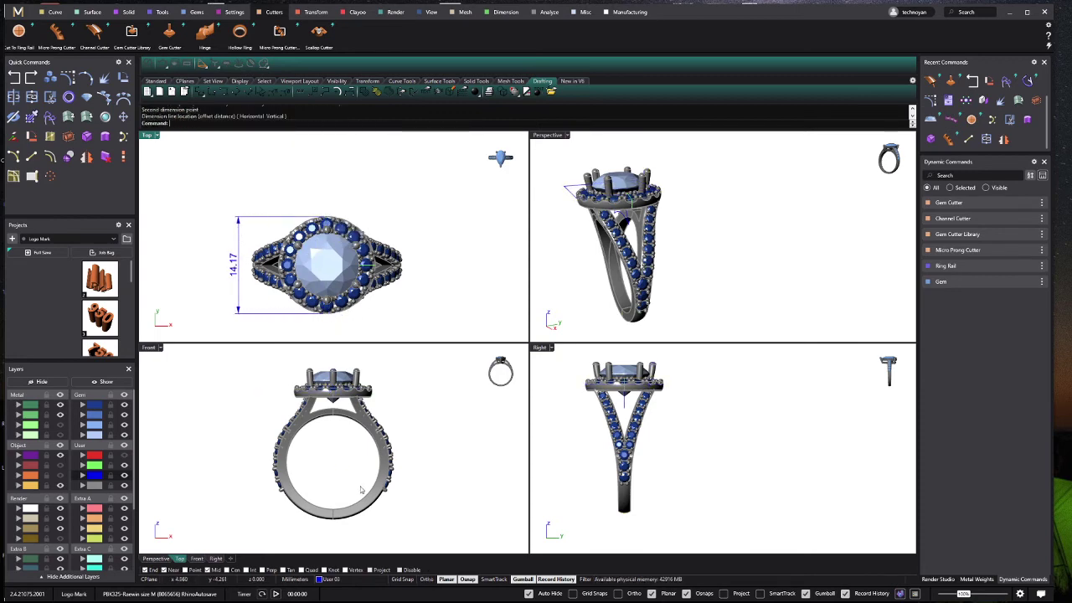
Step: Add the 7.69 head-height dimension in the Front view, measured up to the prong tops
right_click(339, 381)
left_click(333, 403)
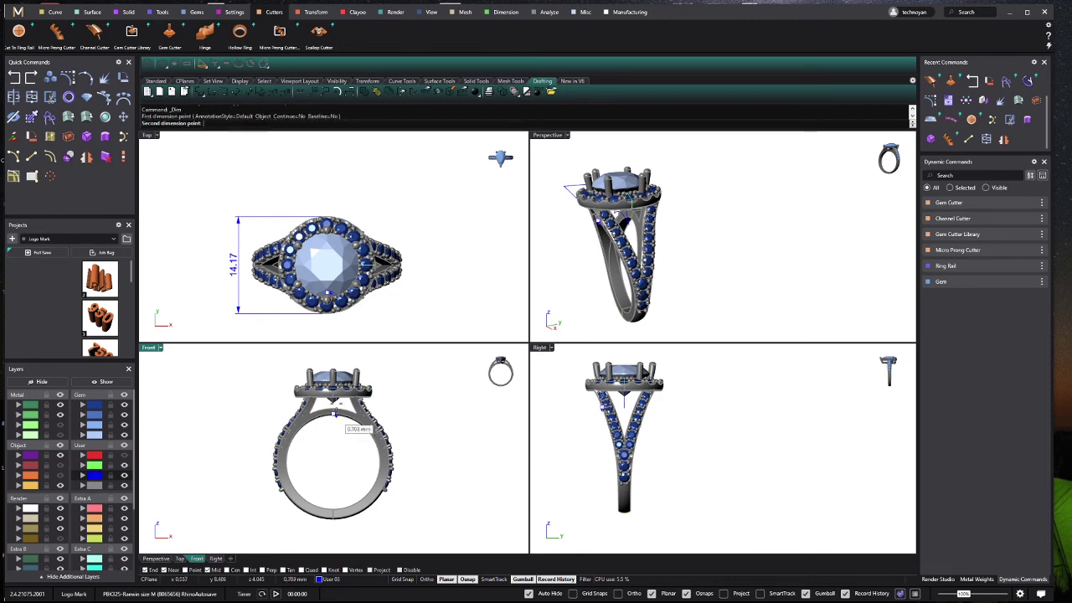
scroll(333, 373, "up", 2)
scroll(333, 381, "up", 1)
left_click(334, 376)
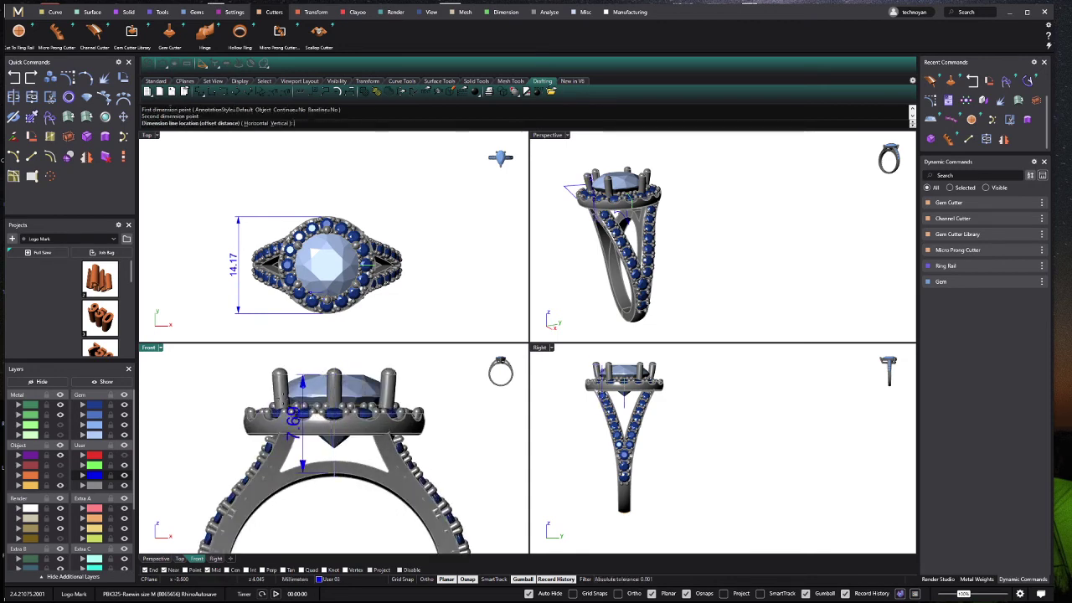
left_click(221, 382)
scroll(341, 404, "down", 2)
scroll(341, 405, "up", 2)
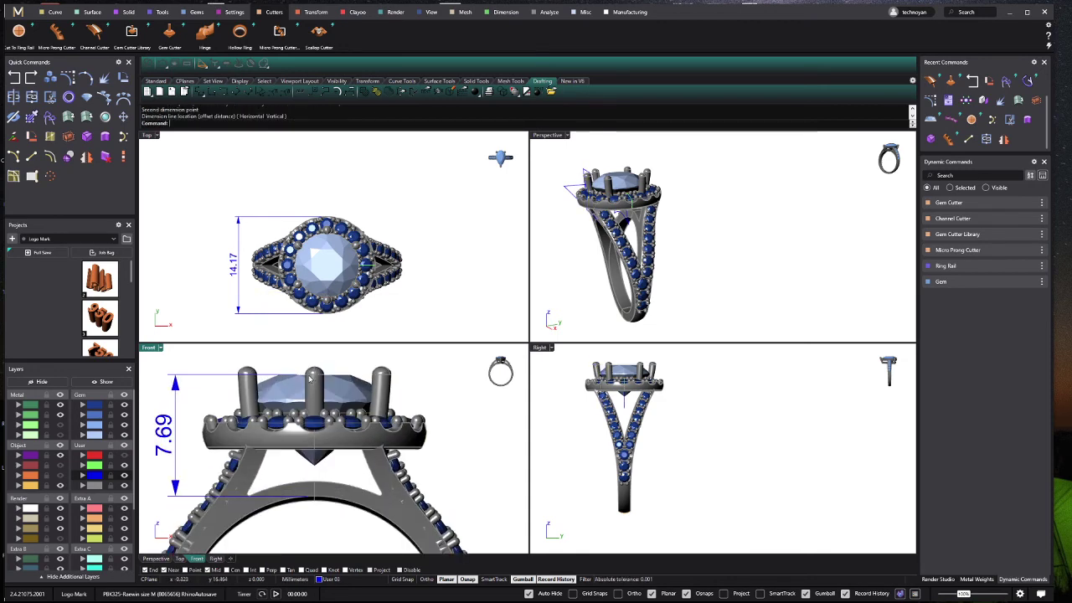
scroll(341, 404, "down", 3)
scroll(341, 405, "down", 2)
Step: Dimension the bottom shank thickness as 1.80 after discarding a 1.84 measurement
right_click(340, 435)
left_click(335, 532)
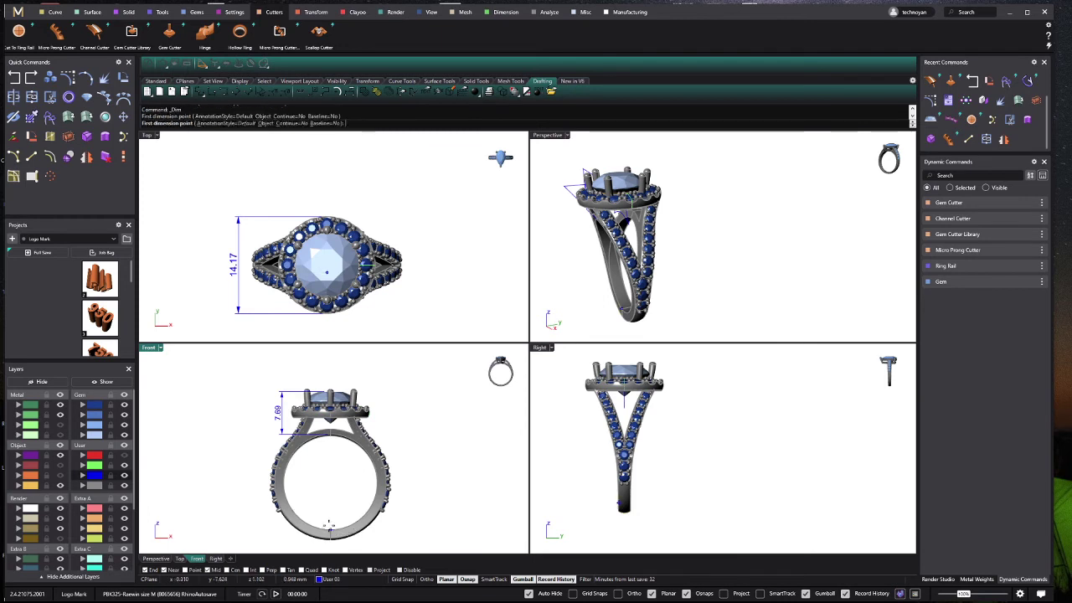
scroll(337, 507, "up", 1)
scroll(339, 509, "up", 2)
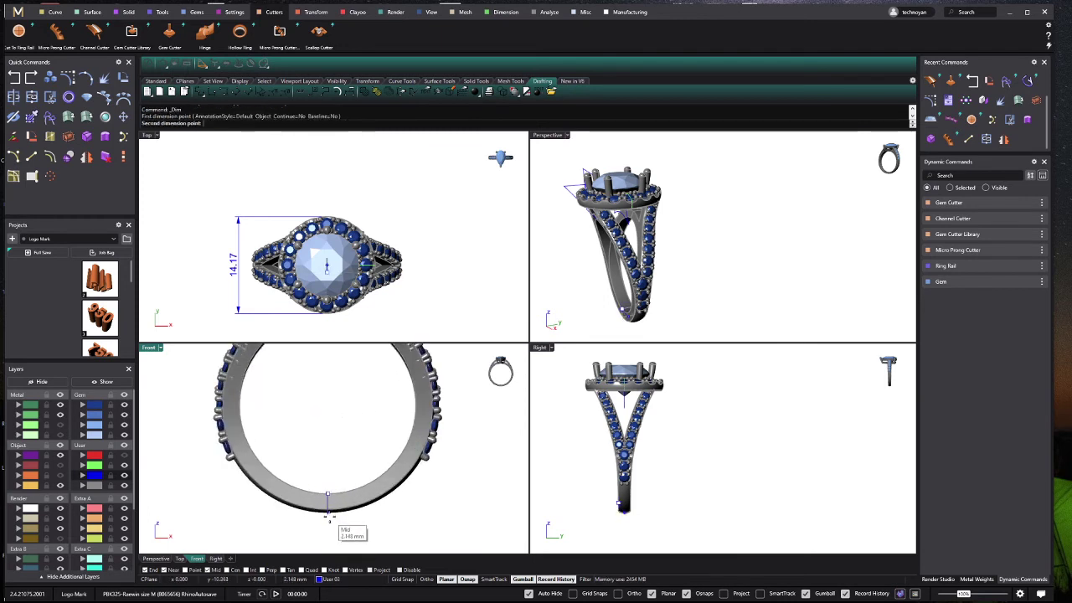
left_click(328, 494)
scroll(288, 503, "down", 2)
key("Escape")
right_click(301, 486)
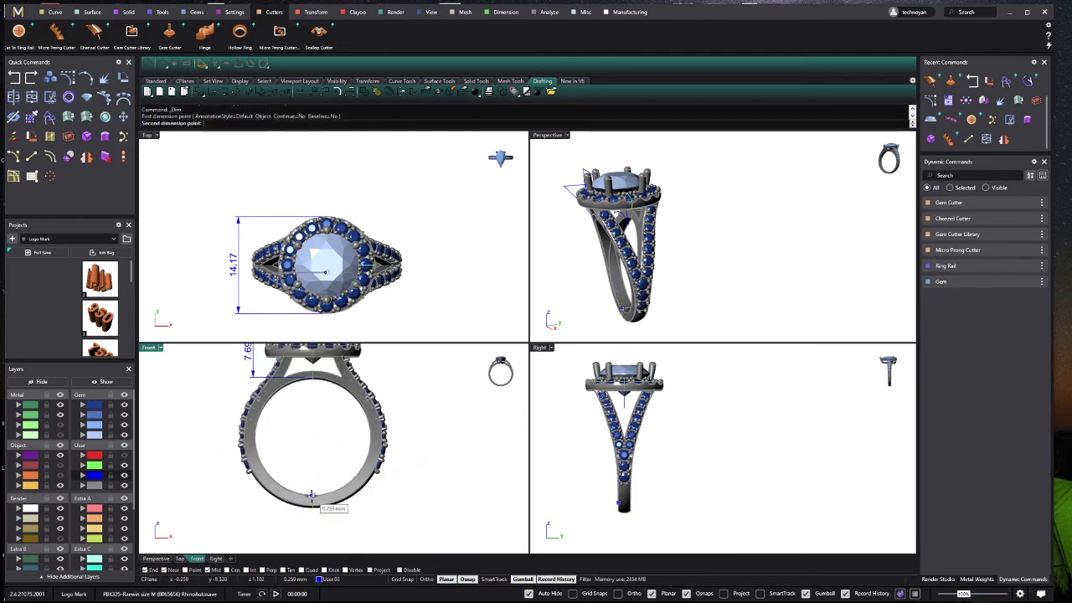
left_click(306, 494)
type(".8")
key("Return")
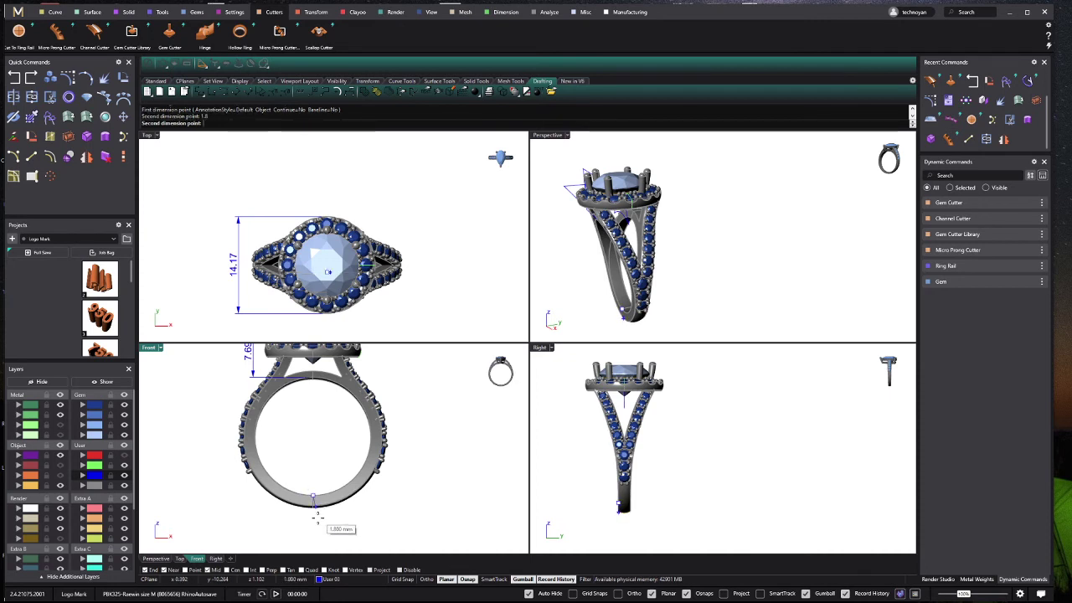
left_click(311, 509)
left_click(234, 492)
Step: Add a 1.90 shank-thickness dimension beside the shank in the Front view
right_click(233, 492)
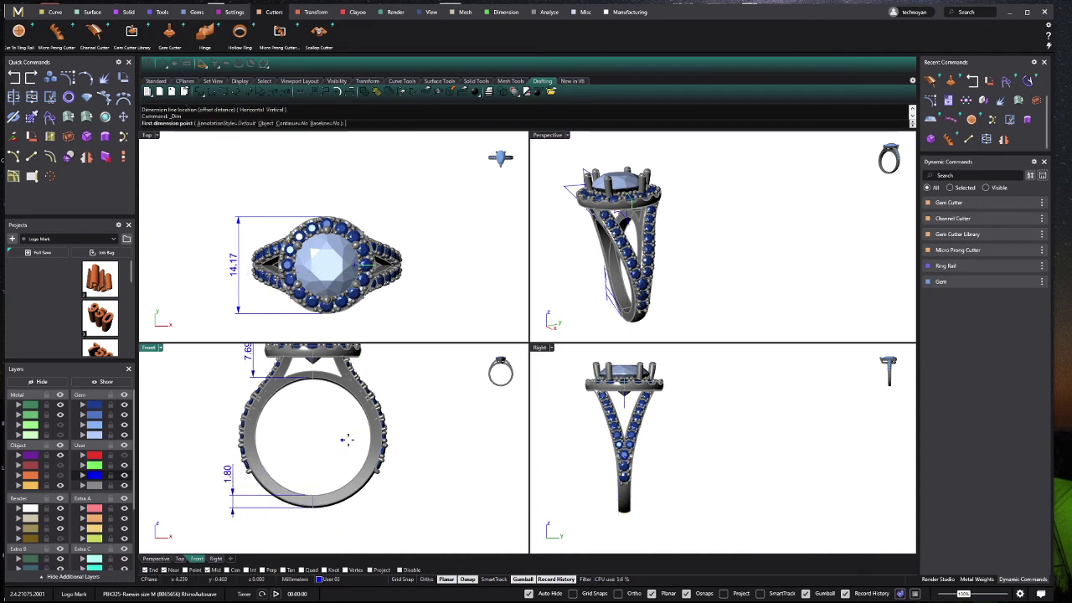
left_click(363, 440)
type("1.8")
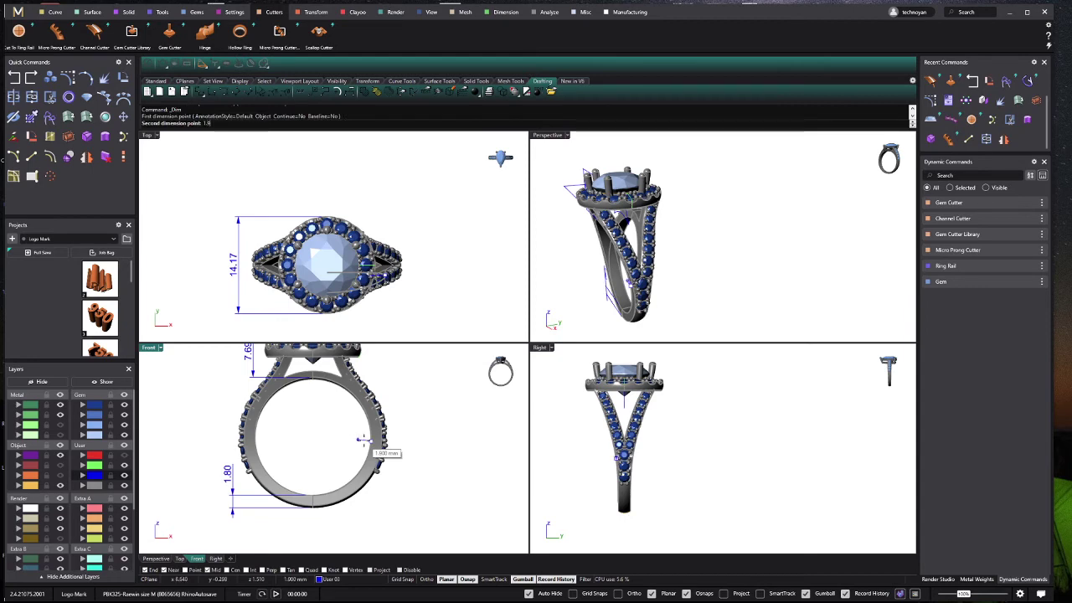
key("BackSpace")
type("9")
key("Return")
left_click(447, 454)
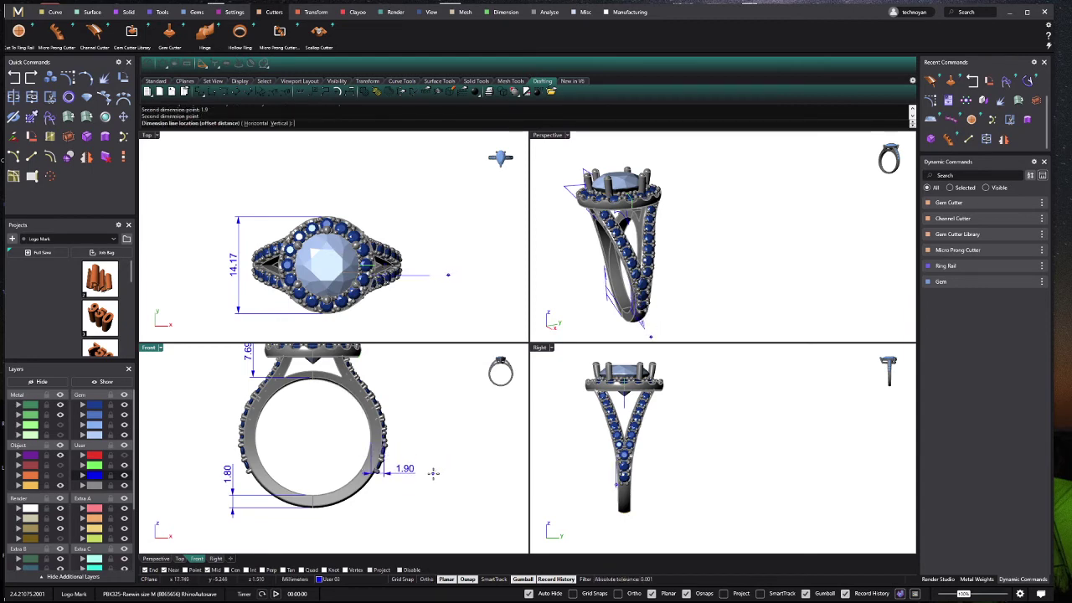
left_click(441, 430)
Step: Reposition the side and perspective views, then Snagit-capture all four dimensioned viewports
scroll(469, 460, "down", 2)
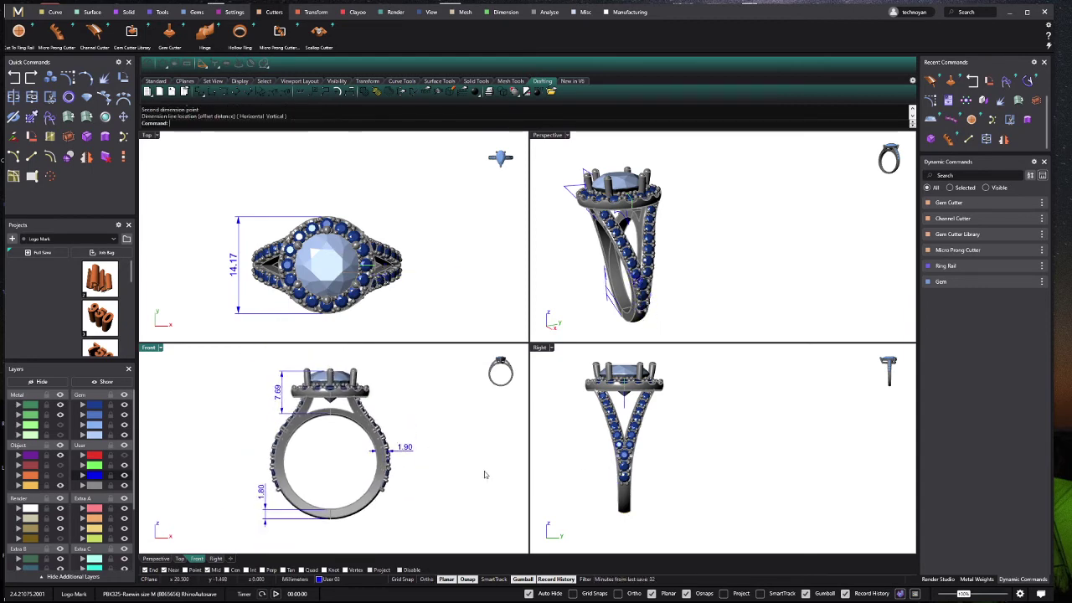
scroll(624, 465, "up", 2)
scroll(633, 466, "up", 2)
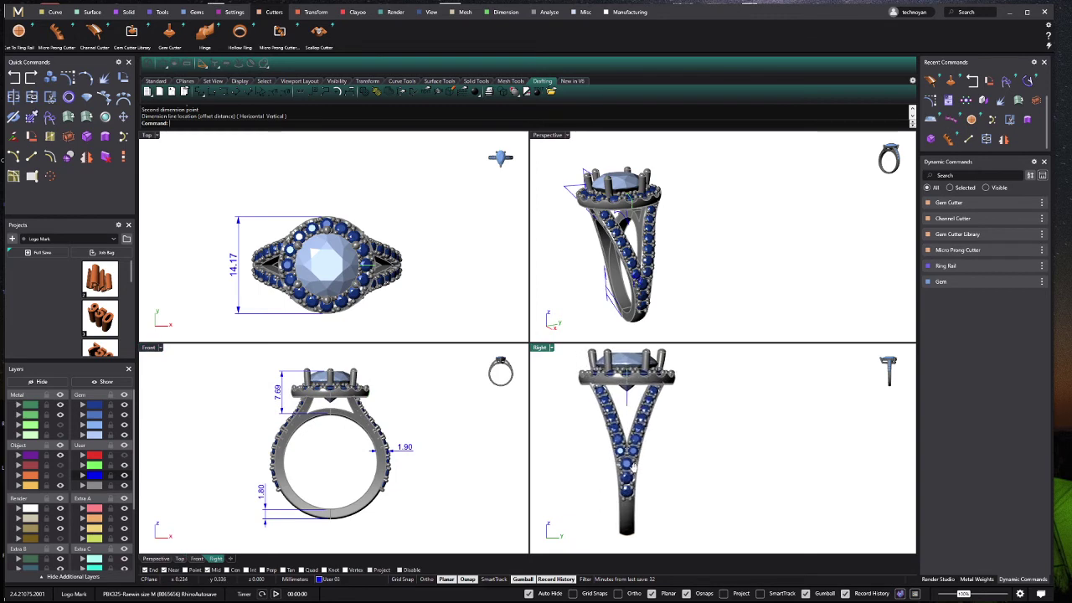
scroll(634, 467, "down", 1)
scroll(635, 466, "down", 1)
scroll(634, 465, "down", 1)
scroll(636, 463, "down", 1)
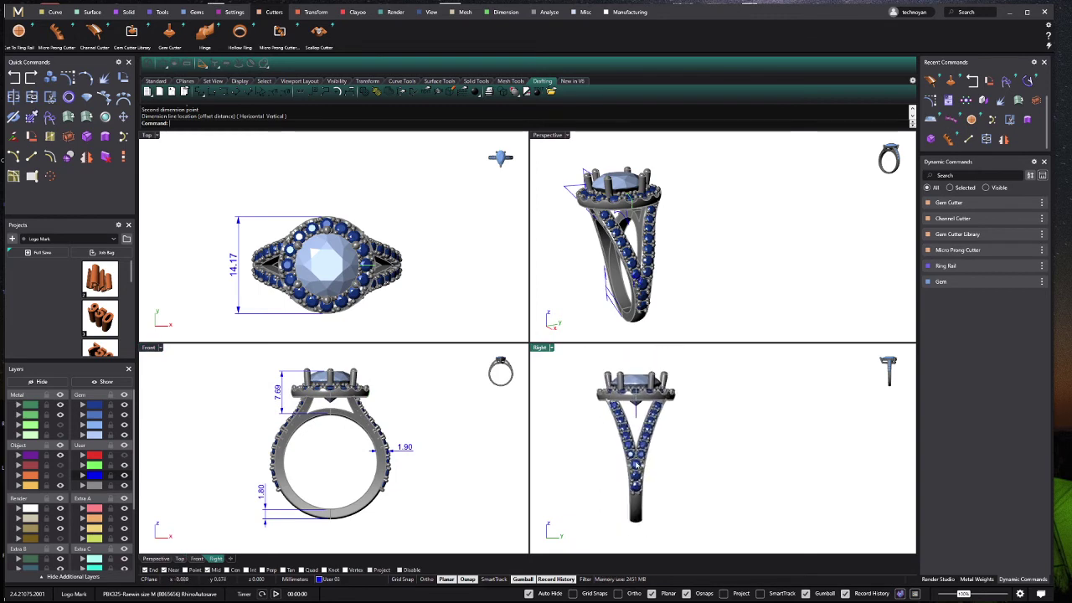
right_click_drag(636, 463, 624, 463)
right_click_drag(674, 233, 645, 234)
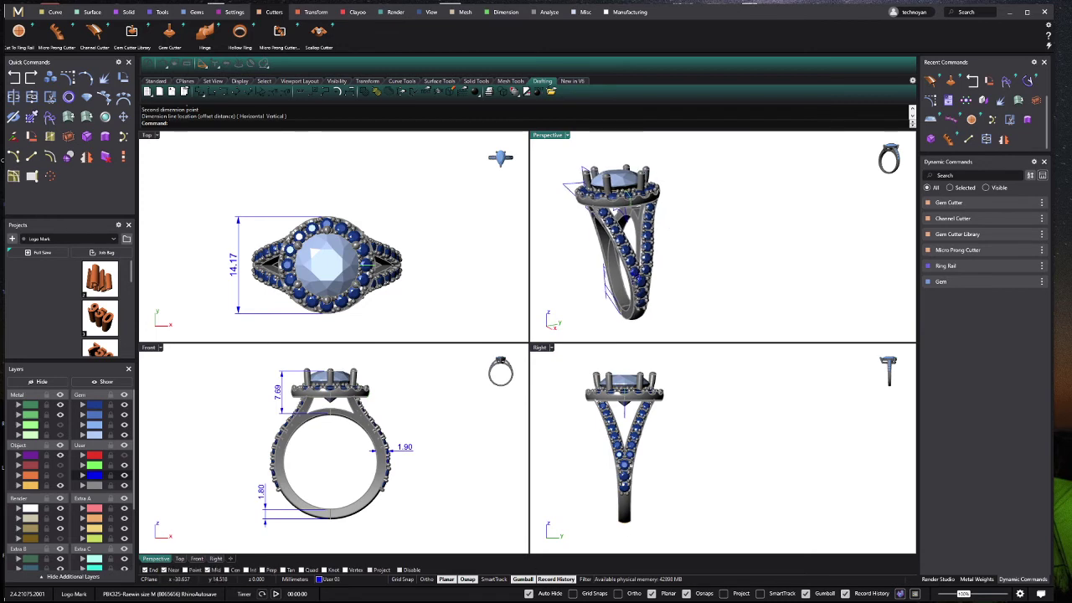
key("Print")
left_click_drag(190, 132, 773, 548)
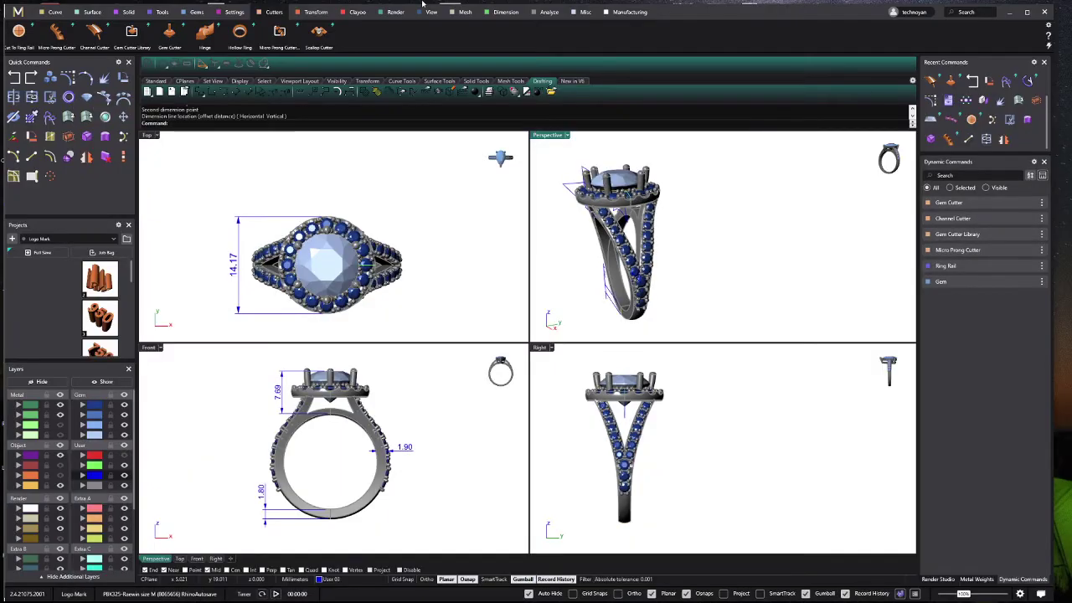
left_click(162, 12)
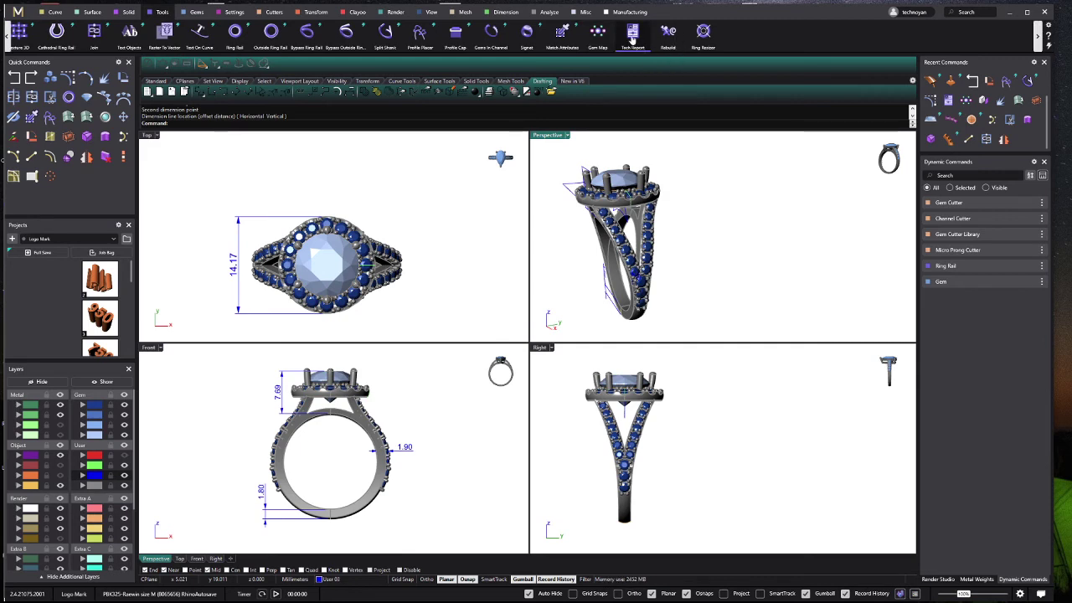
left_click(632, 33)
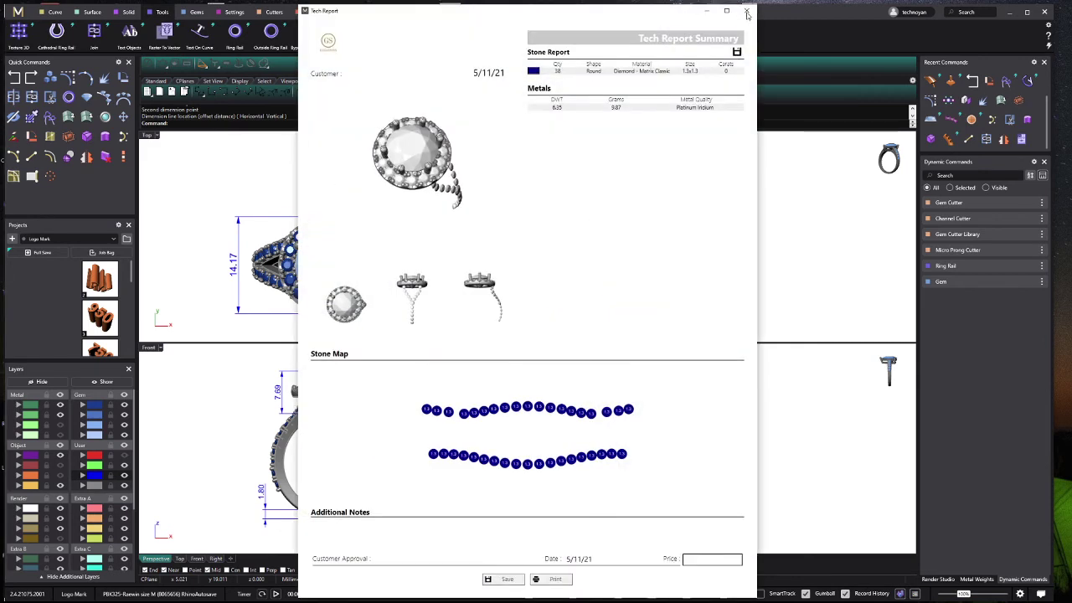
key("Escape")
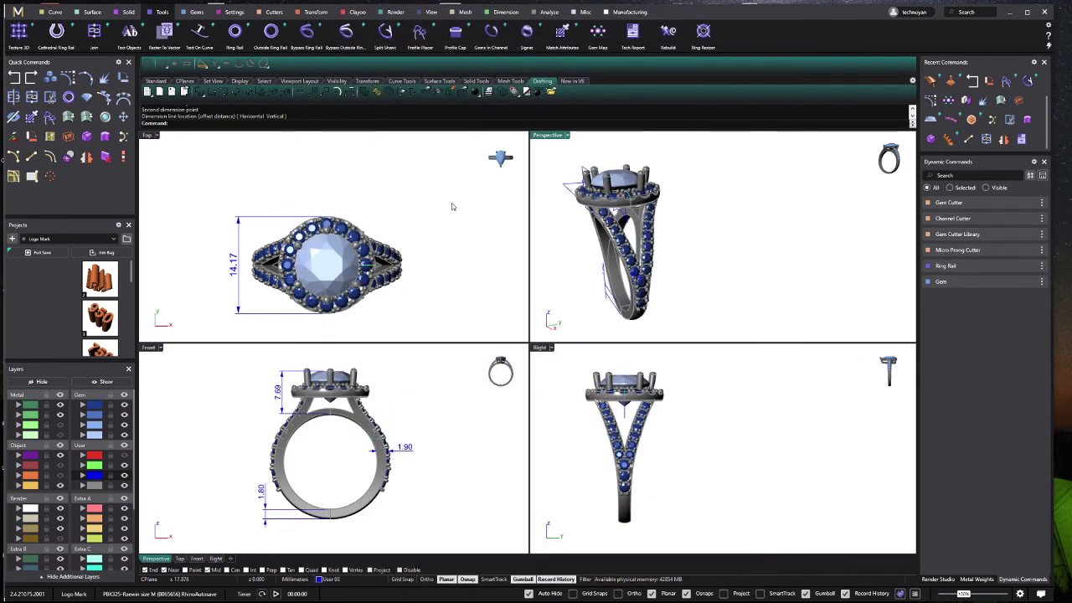
left_click(451, 206)
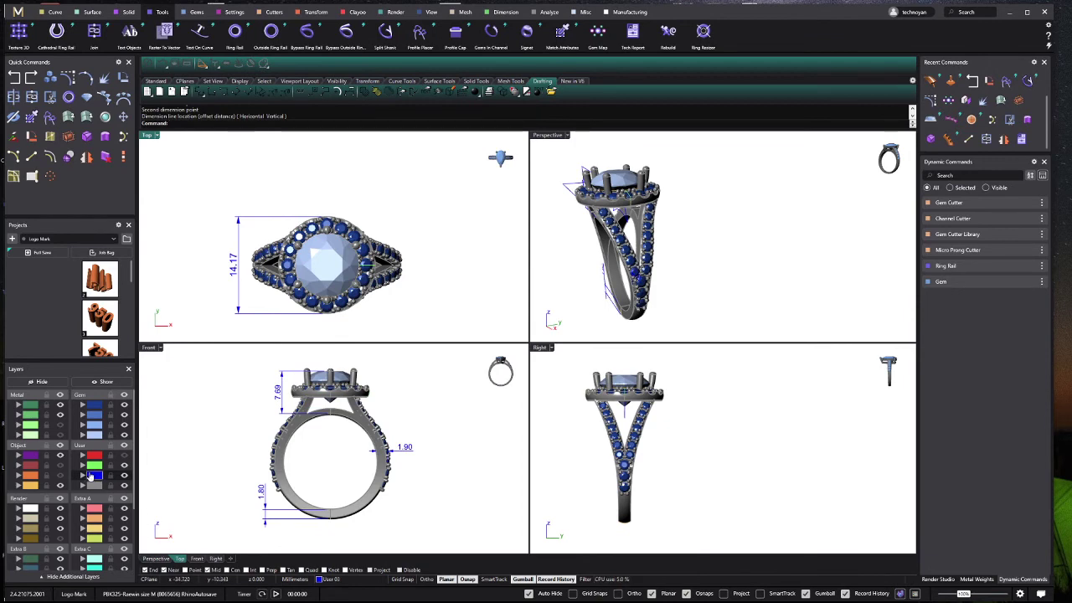
Step: Select the ring, check its metal weights, and apply Platinum to the metal
left_click(90, 476)
left_click(976, 579)
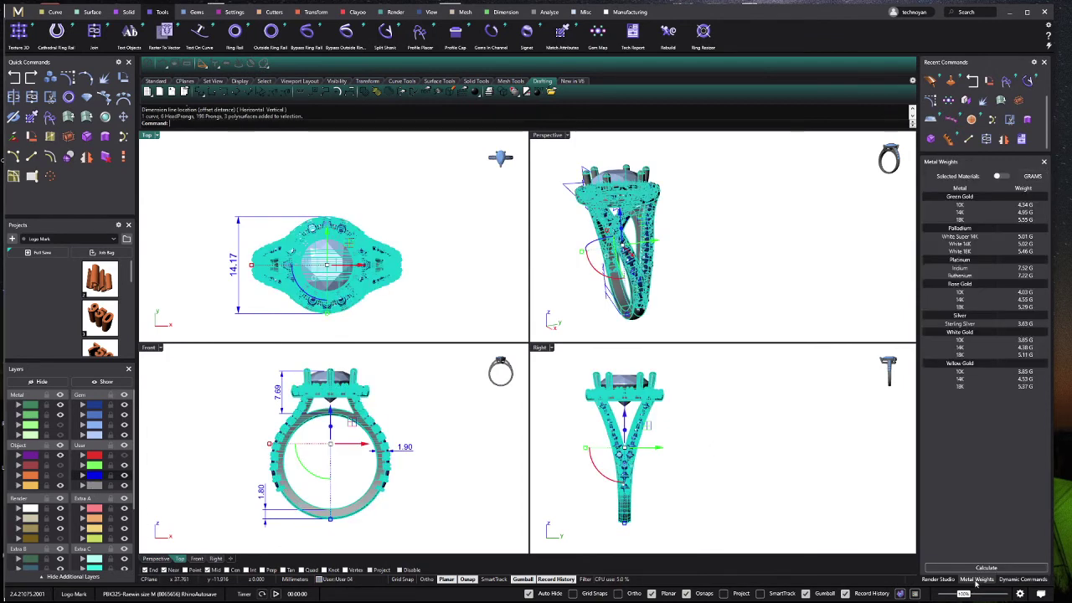
left_click(942, 579)
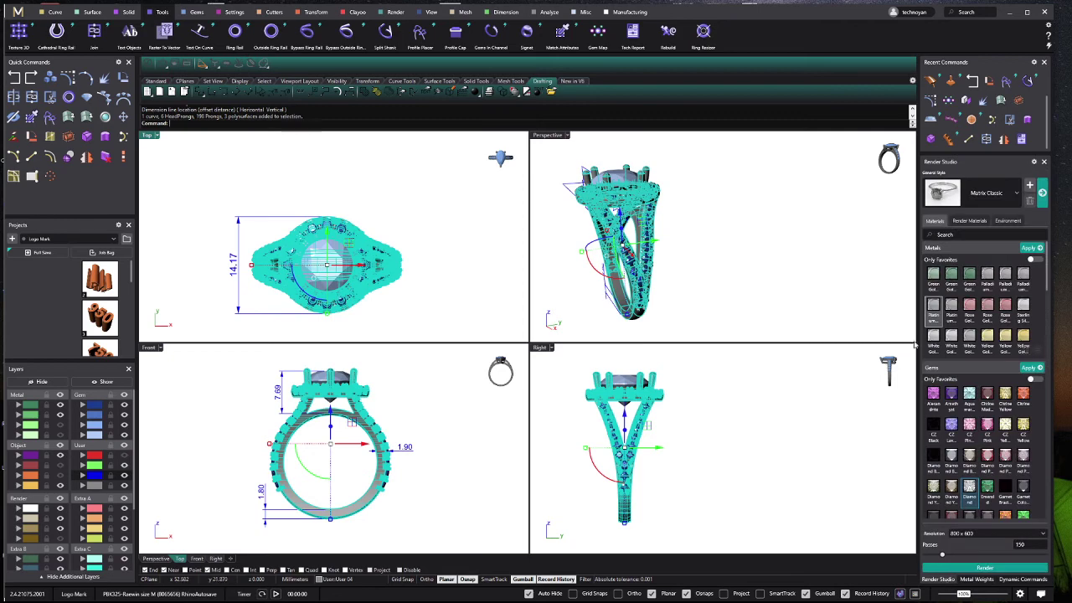
left_click(551, 243)
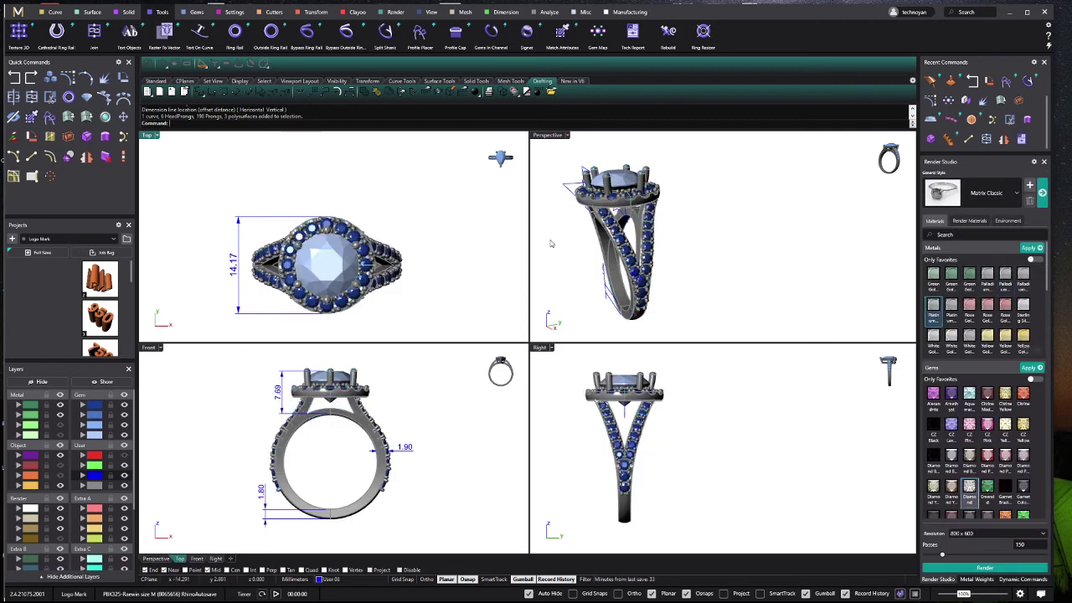
Step: Apply Diamond to the pavé gems and center stone, then open the updated Tech Report
left_click(95, 405)
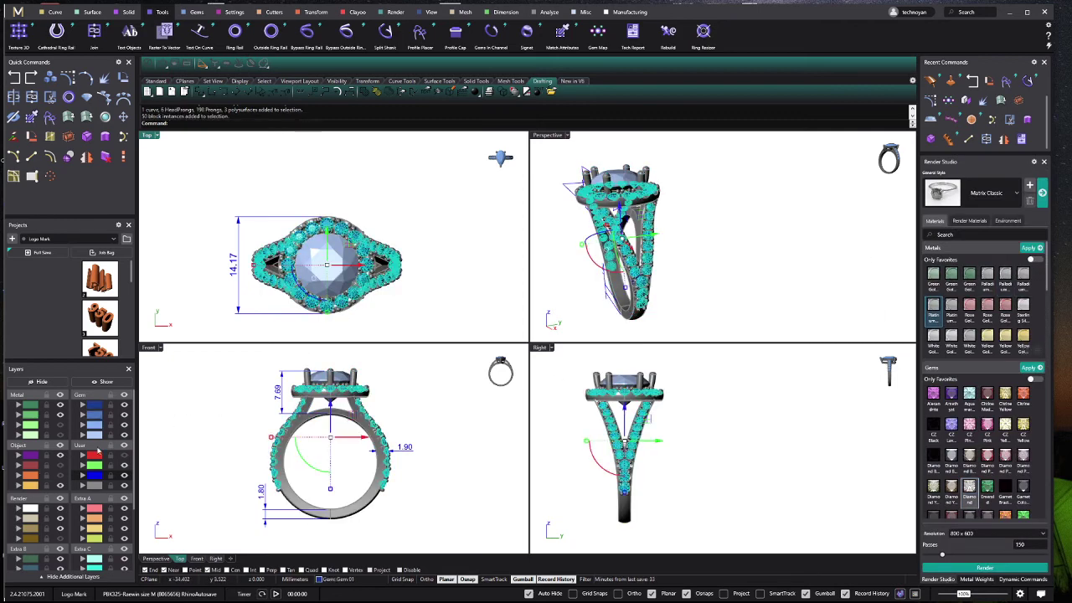
left_click(99, 443)
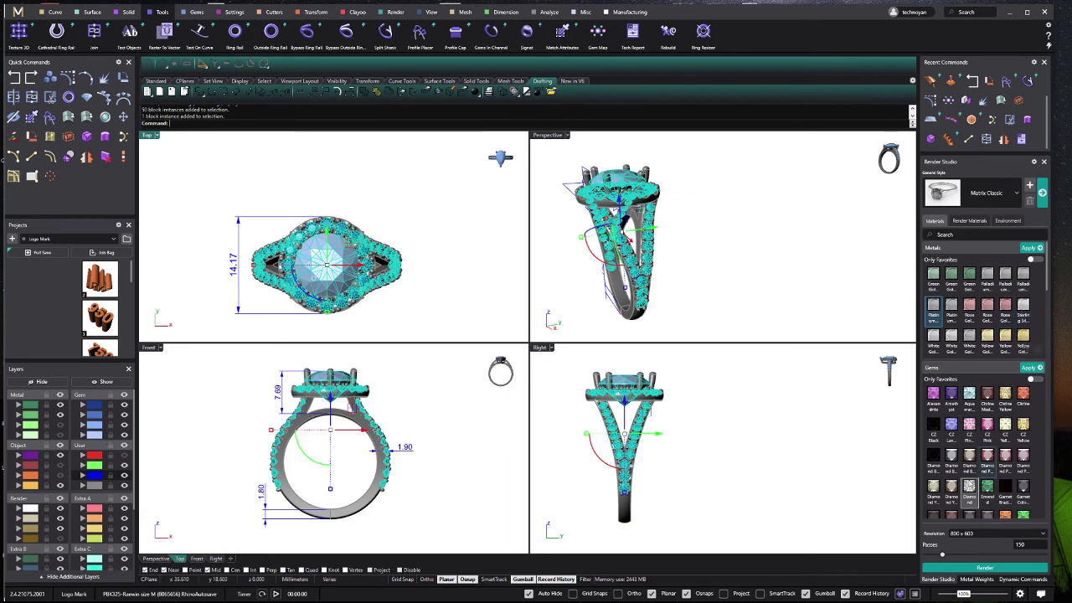
left_click(1029, 368)
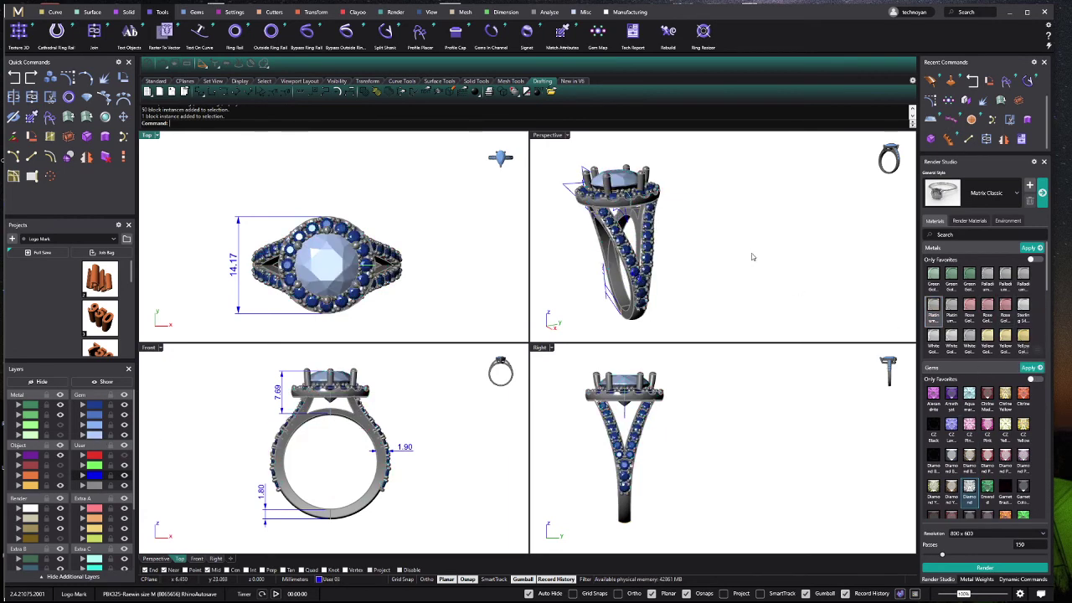
left_click(632, 31)
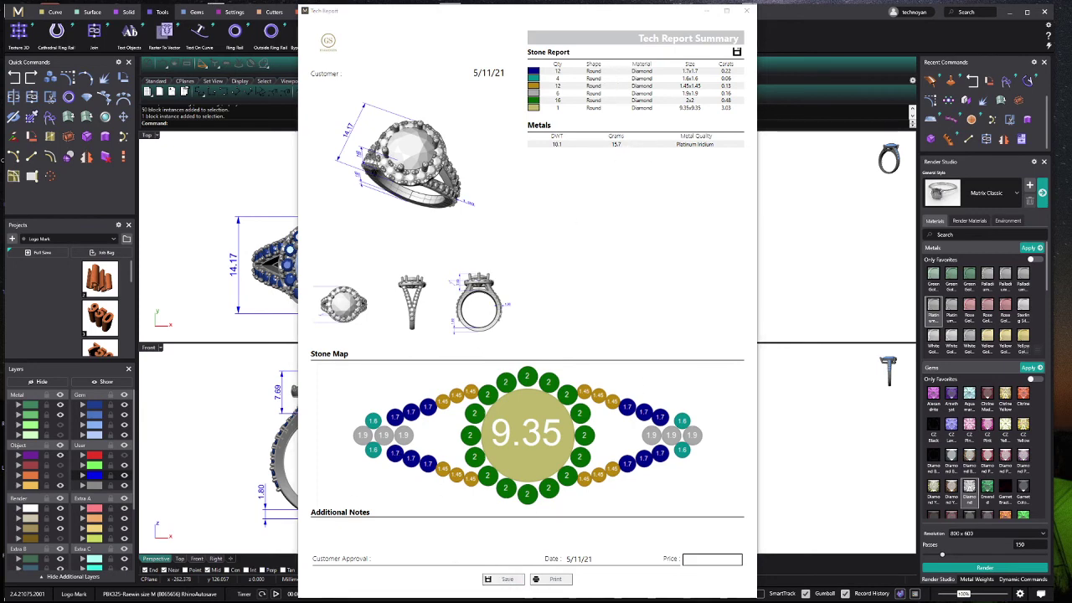
Step: Capture the tech report and erase its logo, large ring image and three small views
left_click_drag(306, 20, 756, 572)
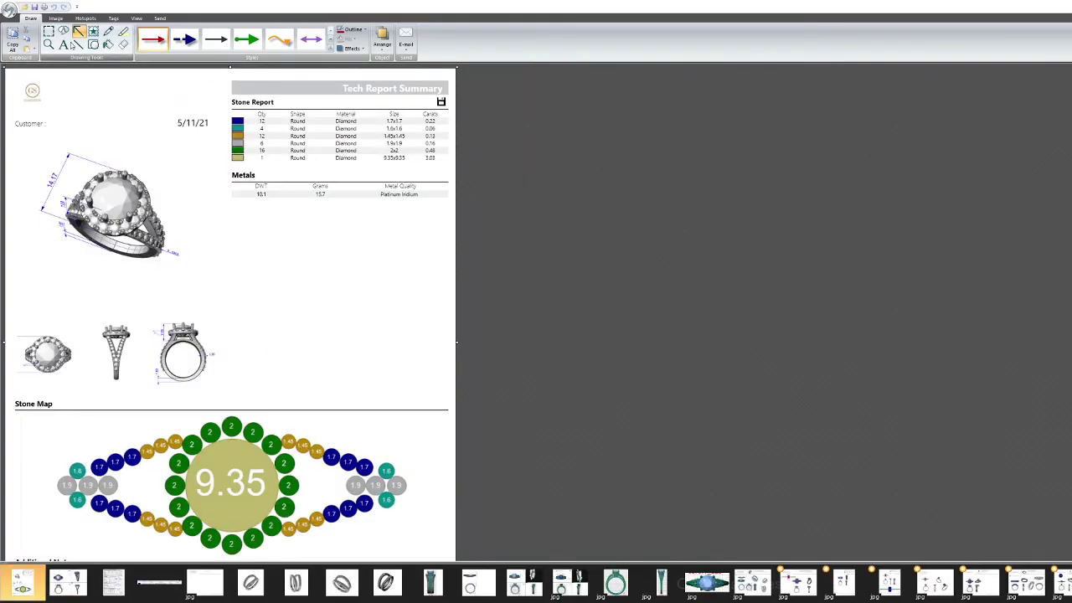
left_click(49, 31)
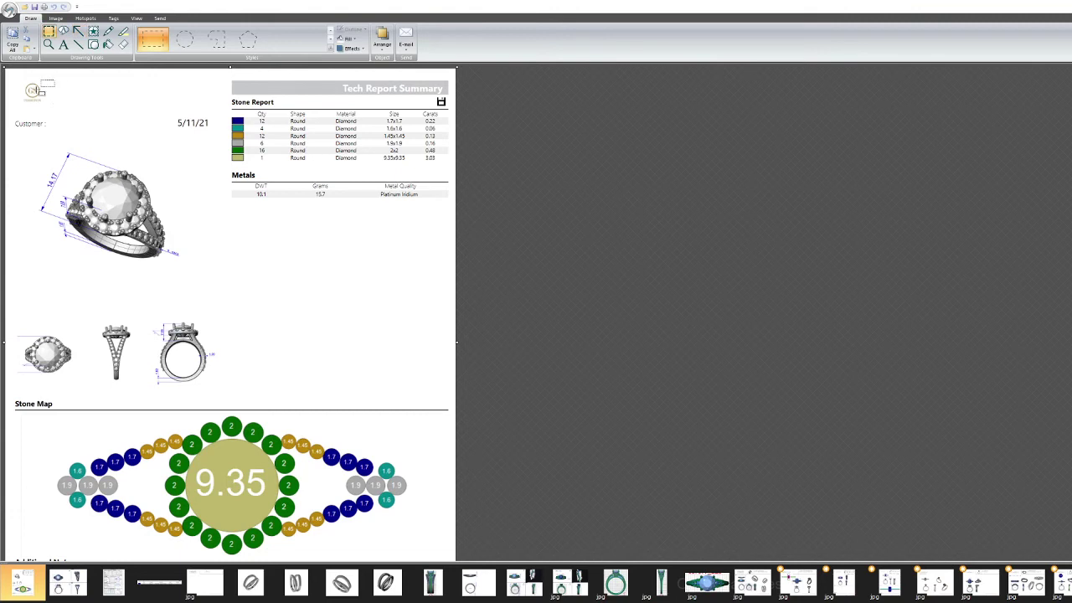
key("Delete")
left_click_drag(20, 143, 188, 285)
key("Delete")
left_click_drag(17, 304, 192, 391)
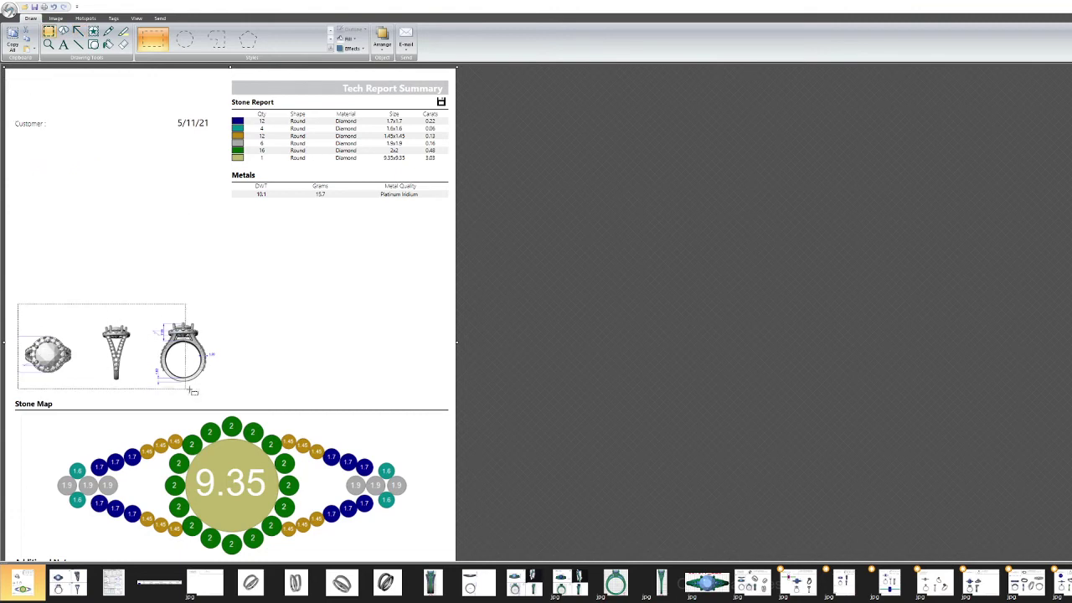
key("Delete")
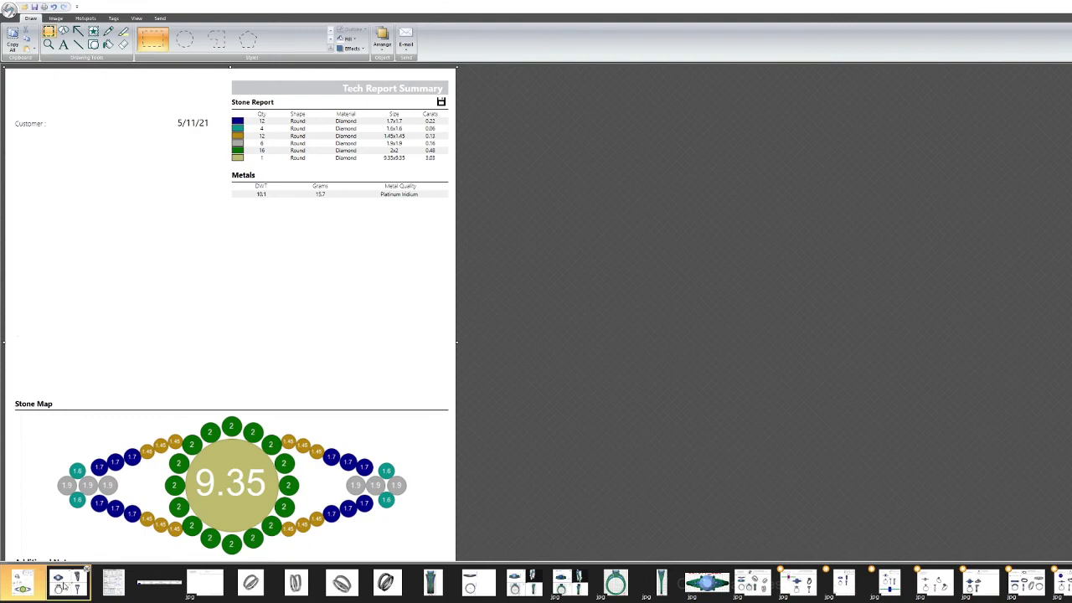
Step: In the four-view capture, erase the view icons, labels, axis icons and divider lines
left_click(63, 587)
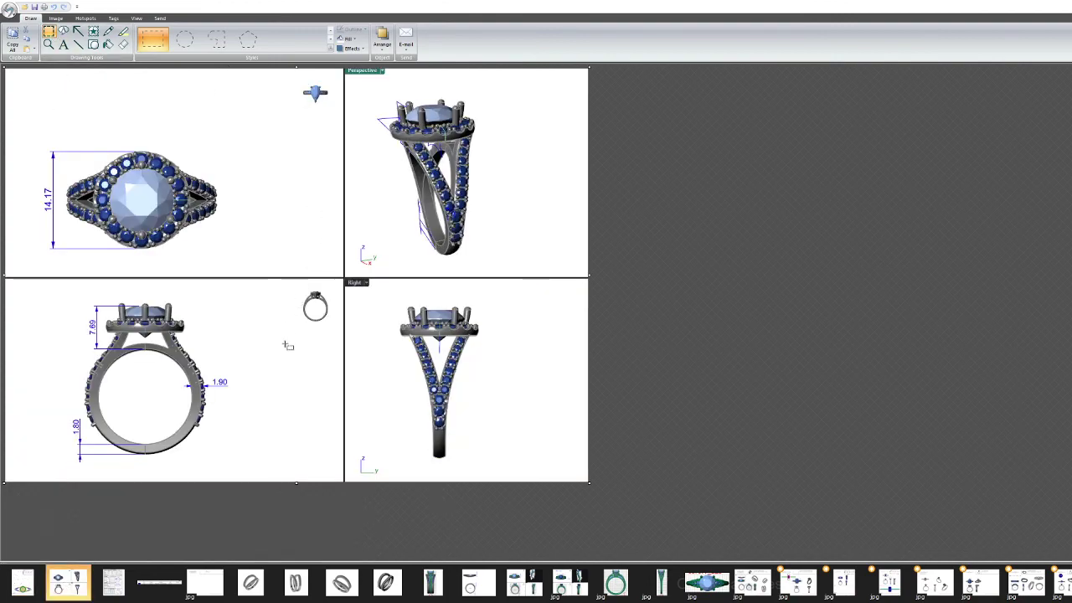
left_click_drag(287, 345, 367, 67)
key("Delete")
left_click_drag(356, 269, 591, 297)
key("Delete")
left_click_drag(383, 246, 335, 499)
key("Delete")
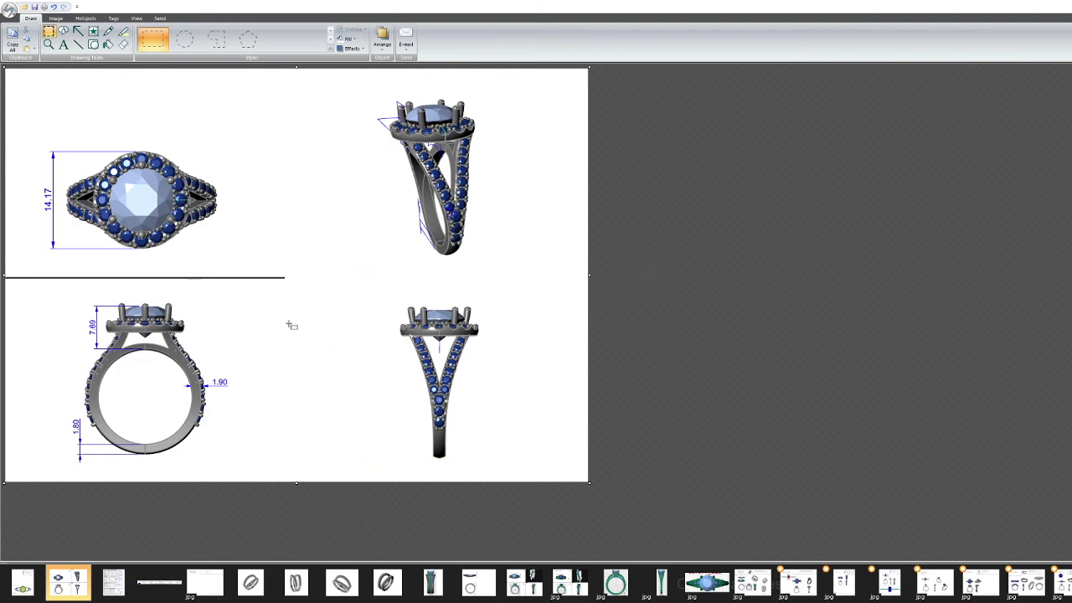
left_click_drag(298, 267, 4, 297)
key("Delete")
Step: Move the side and perspective ring views left beside the front view
left_click_drag(380, 283, 546, 512)
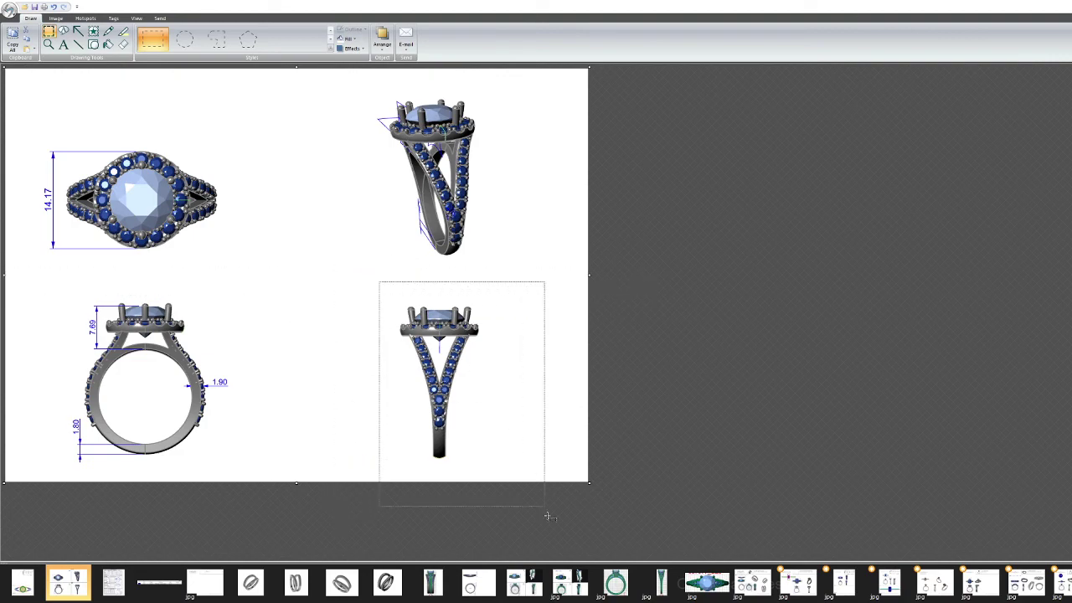
left_click_drag(491, 411, 366, 404)
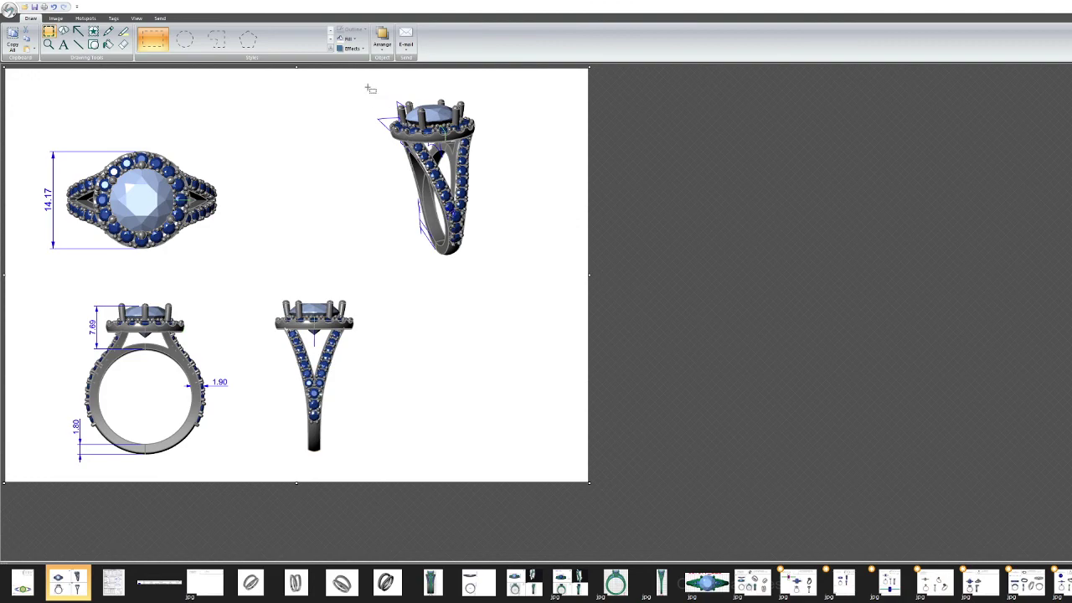
left_click_drag(370, 89, 521, 251)
left_click_drag(439, 209, 342, 215)
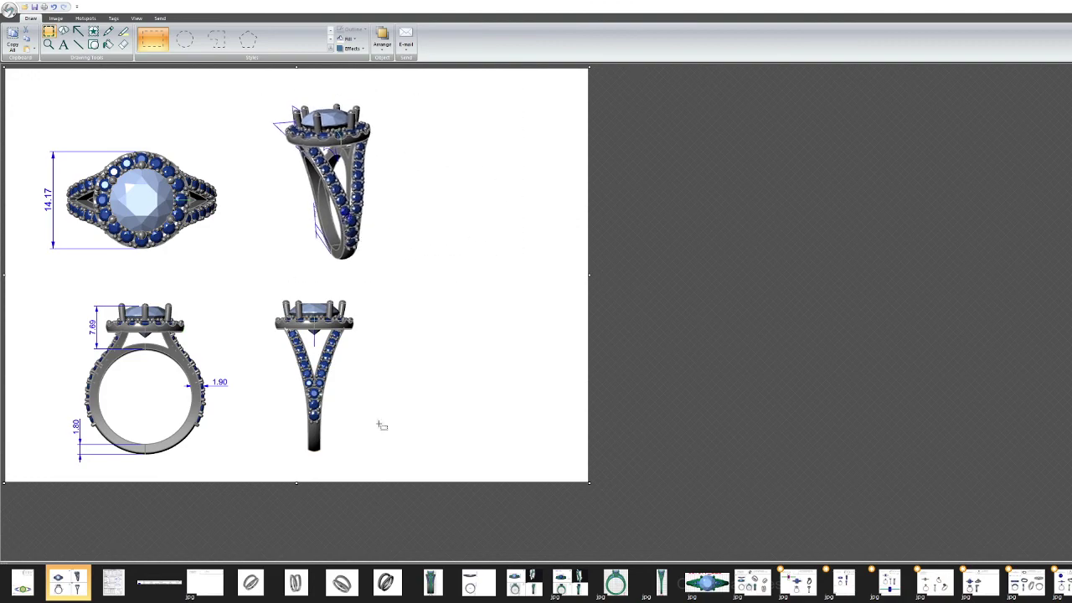
Step: Paste the ring views into the report, enlarging the canvas, and scale them above the Stone Map
left_click(19, 588)
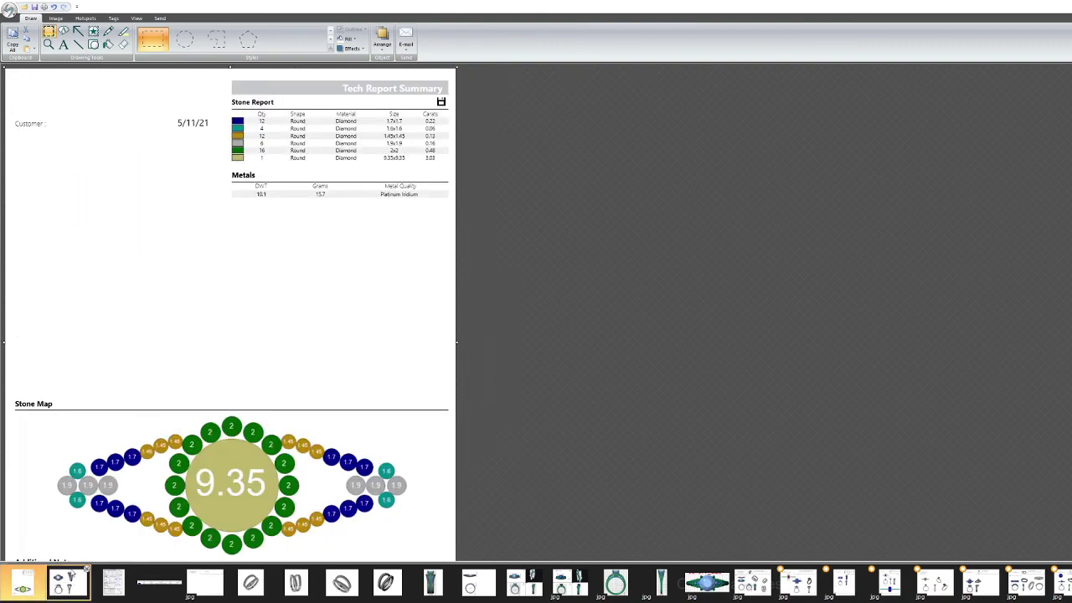
left_click_drag(72, 573, 166, 245)
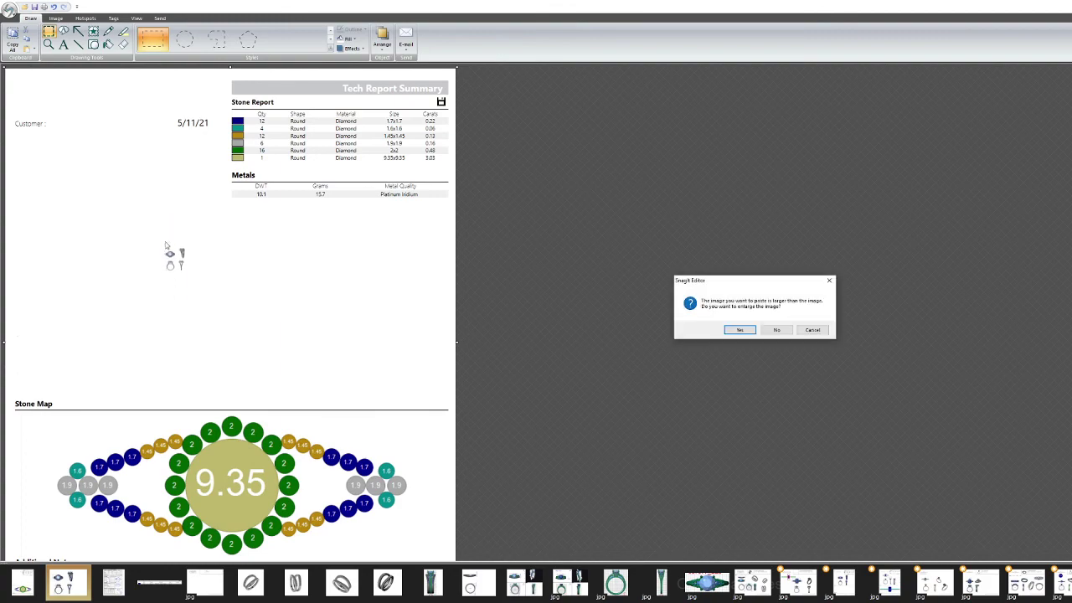
left_click(751, 330)
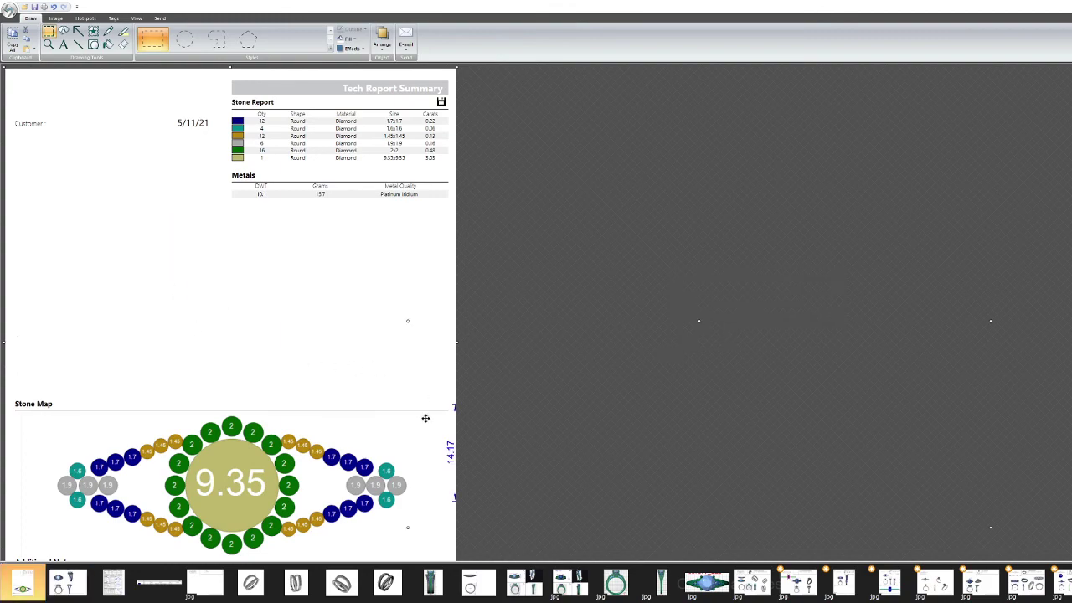
left_click_drag(453, 408, 17, 136)
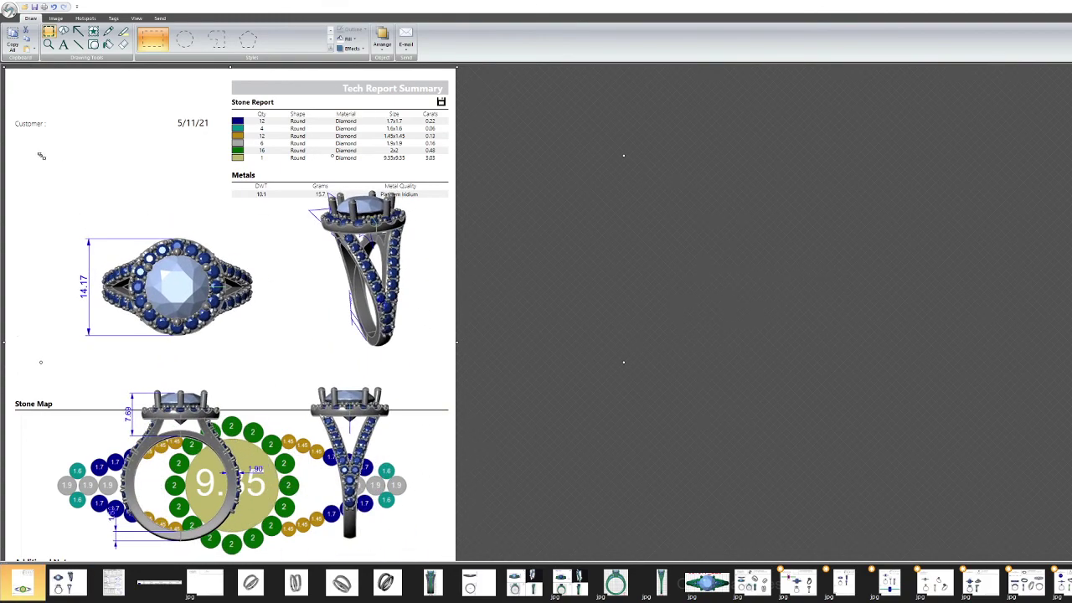
left_click_drag(59, 180, 428, 221)
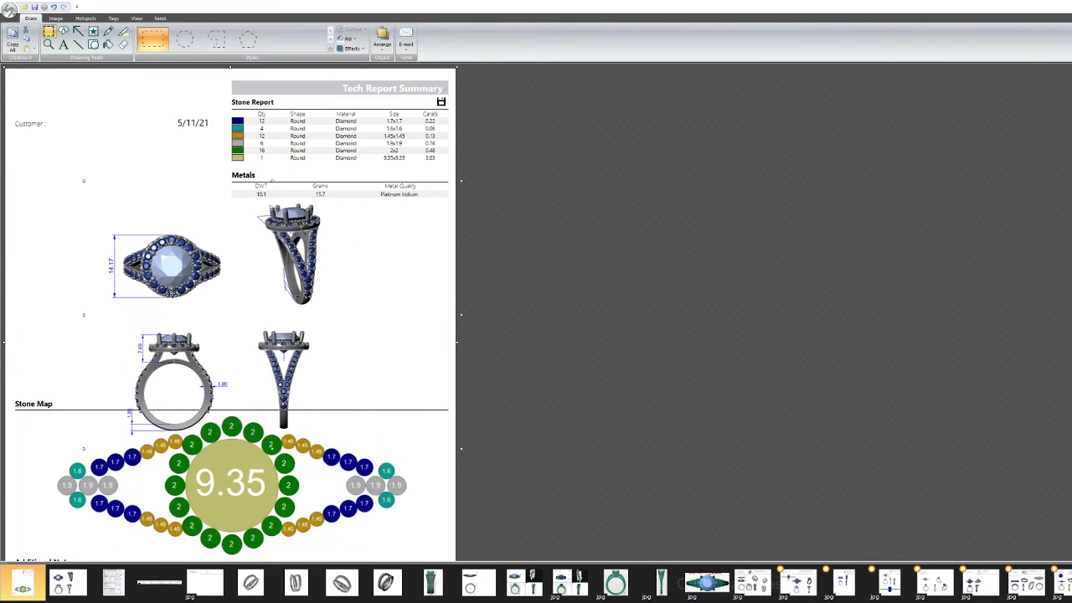
left_click_drag(455, 179, 405, 216)
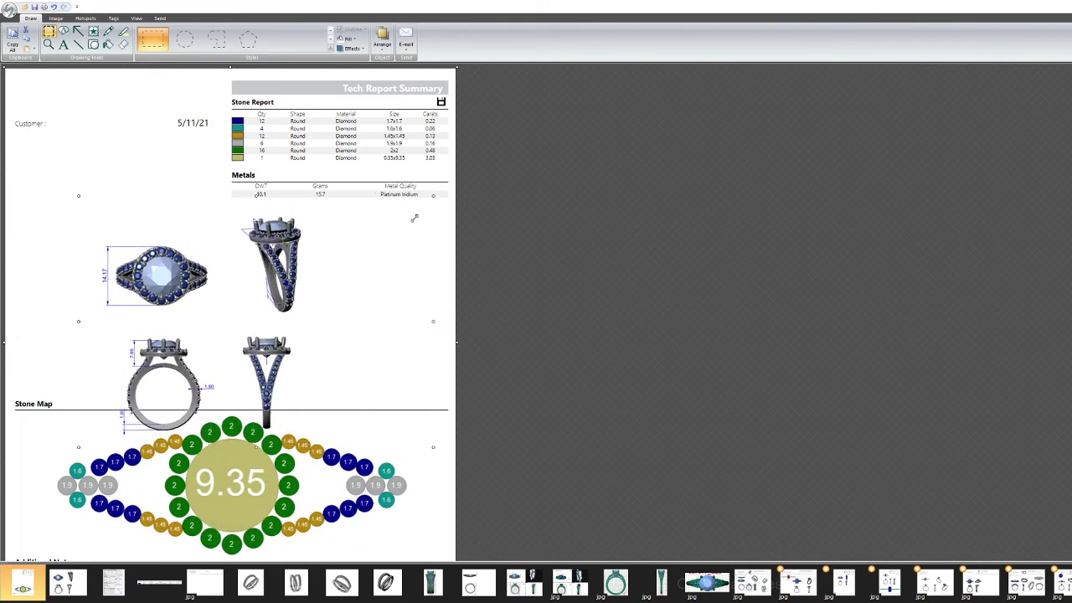
left_click_drag(248, 288, 269, 259)
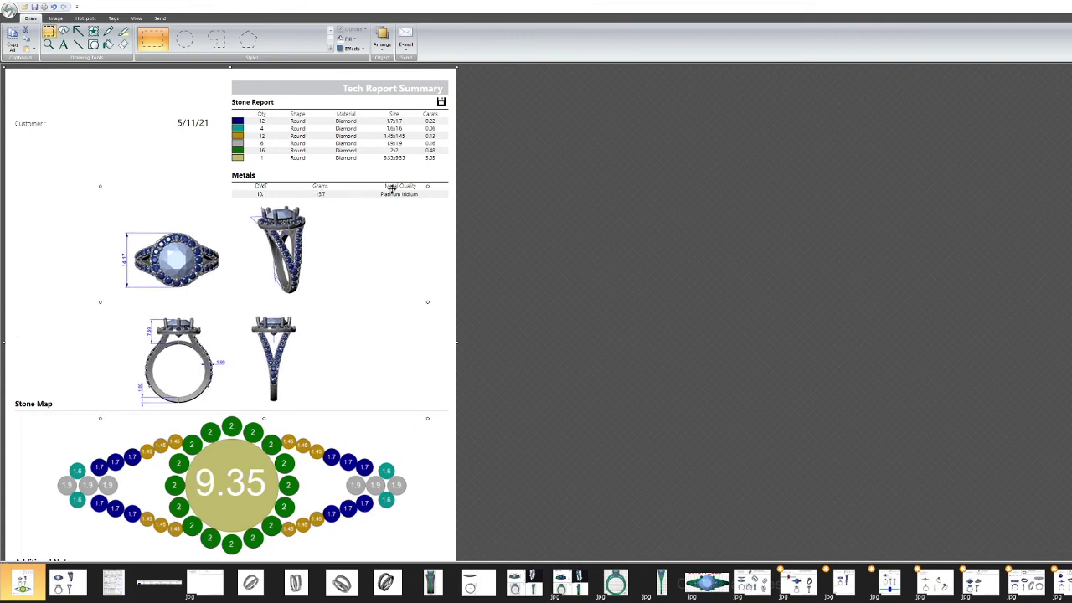
left_click_drag(286, 243, 291, 224)
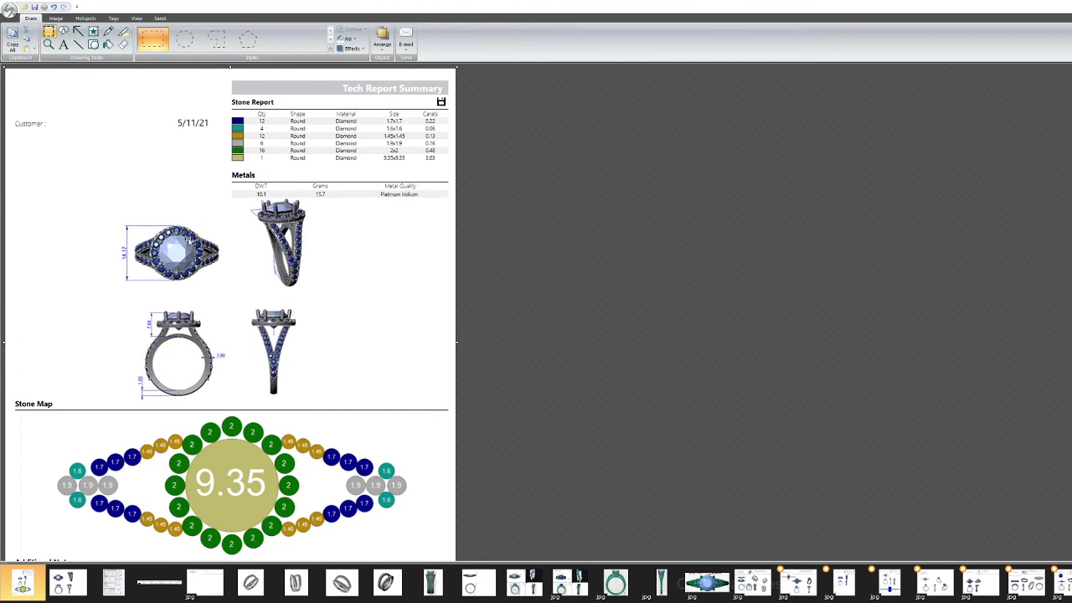
Step: Save As a JPEG into 2021 > client folder > May > JPG
left_click(9, 9)
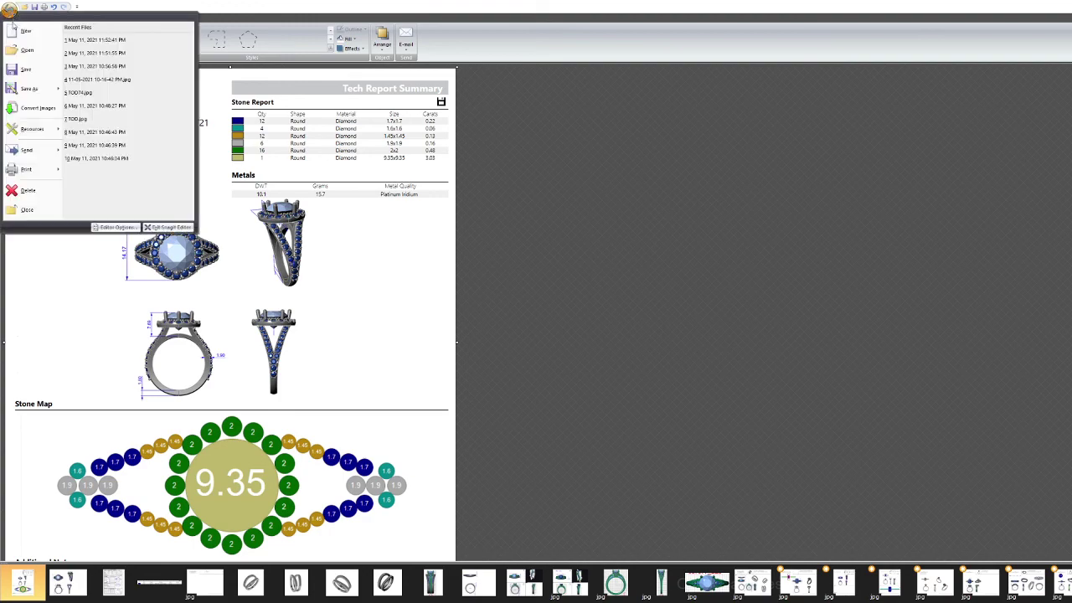
left_click(46, 89)
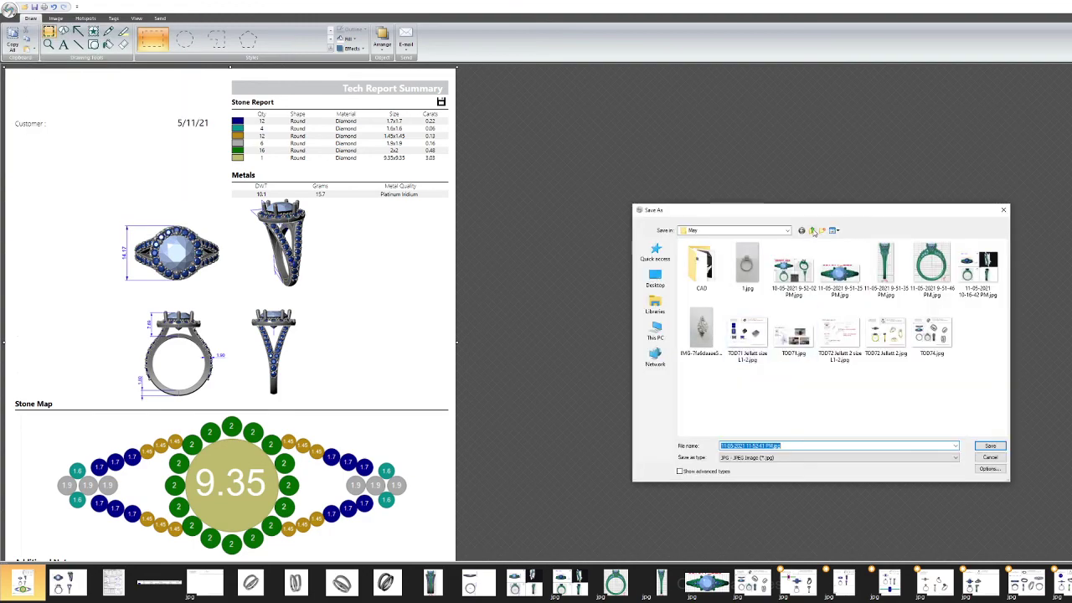
left_click(813, 231)
left_click(813, 232)
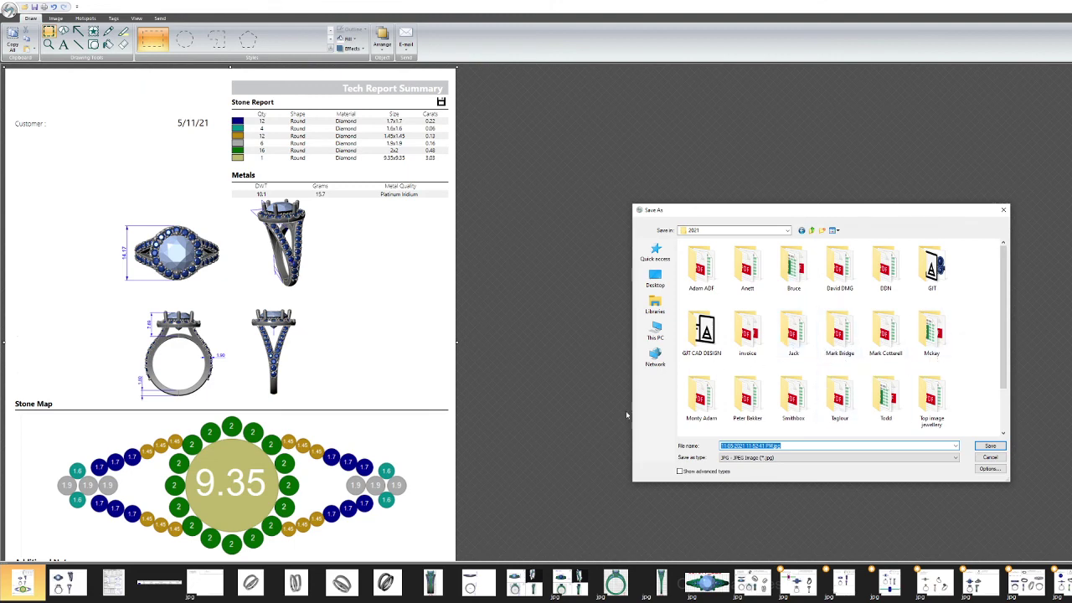
left_click(743, 410)
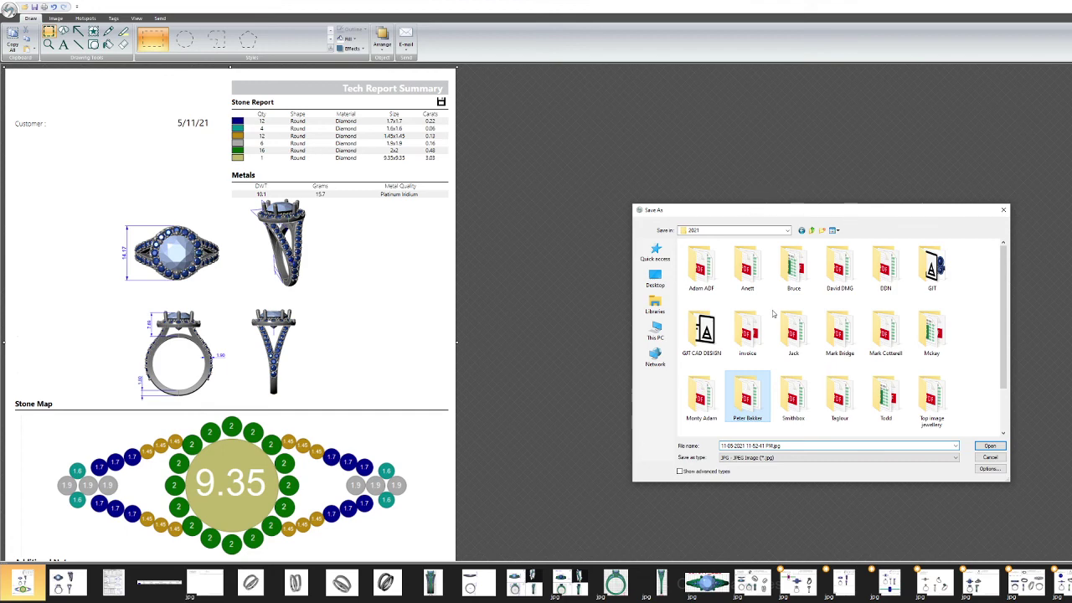
double_click(747, 400)
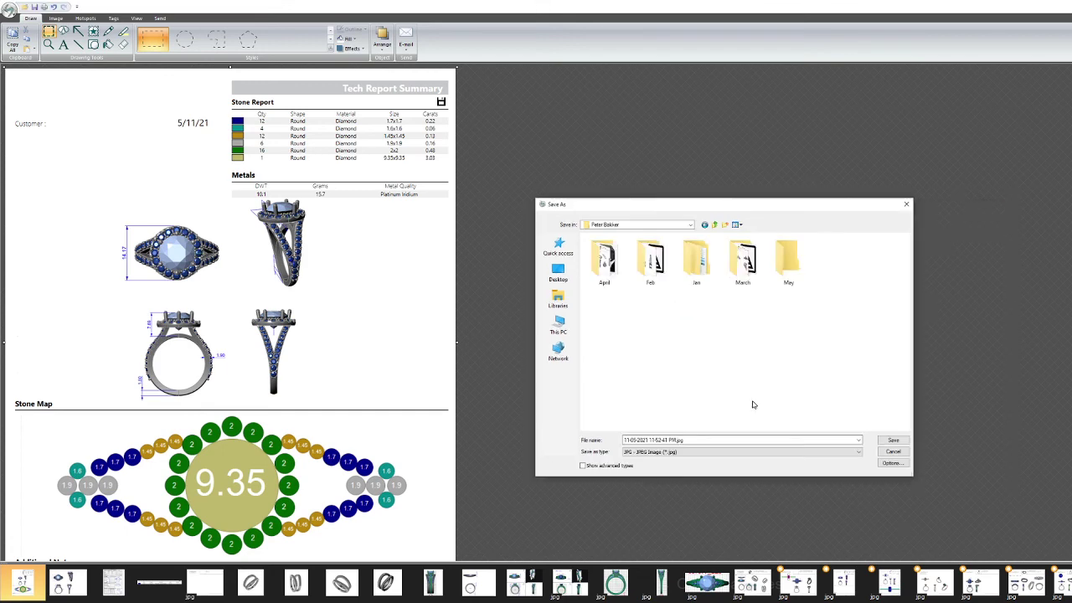
double_click(785, 264)
double_click(630, 265)
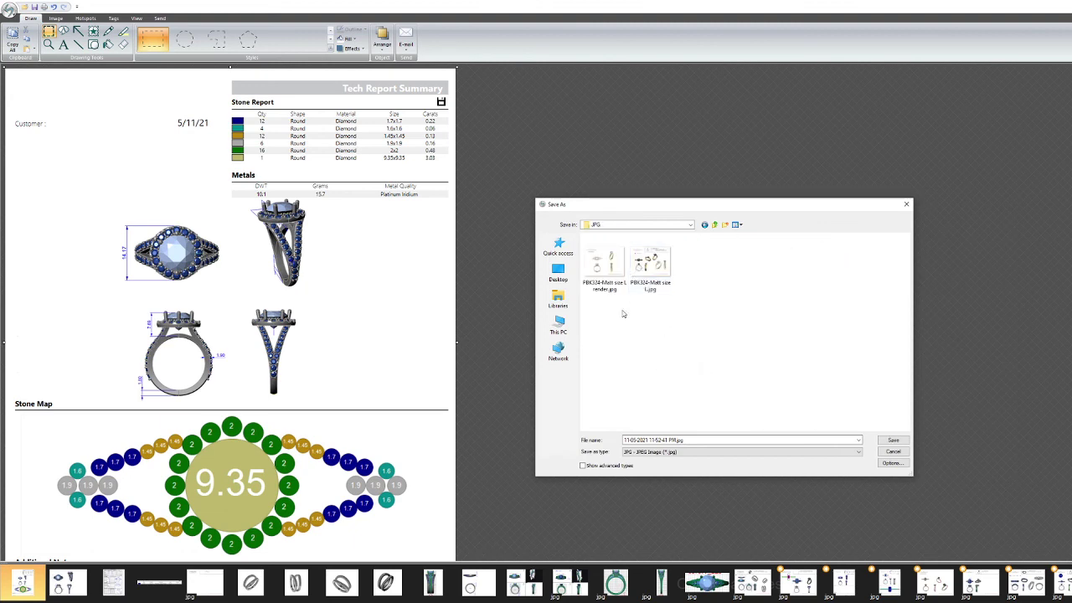
triple_click(695, 440)
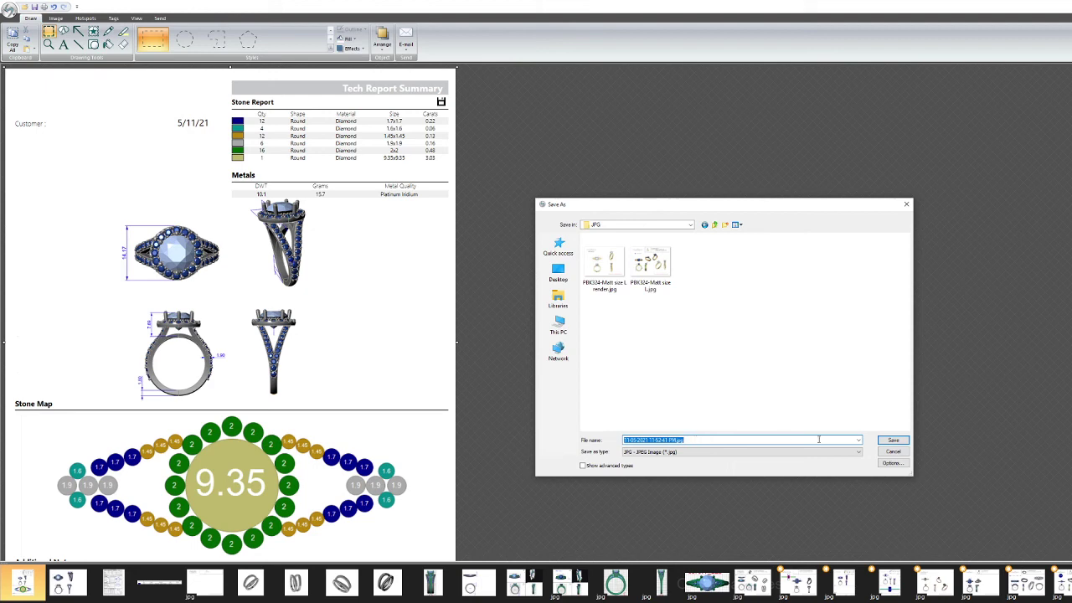
left_click(904, 444)
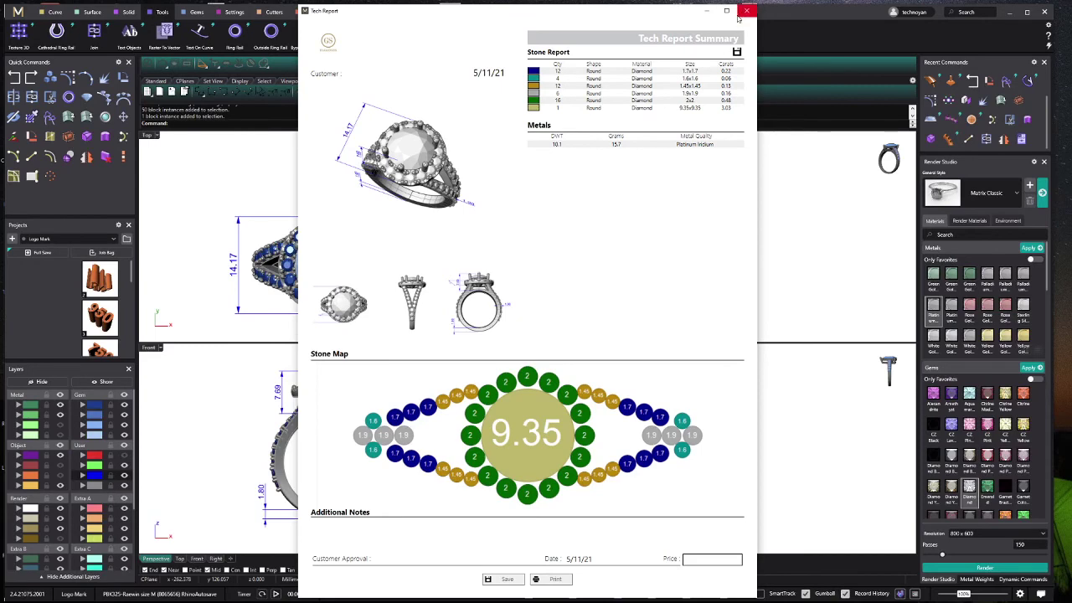
Step: Close the Tech Report and hide the dimension annotations layer
left_click(740, 10)
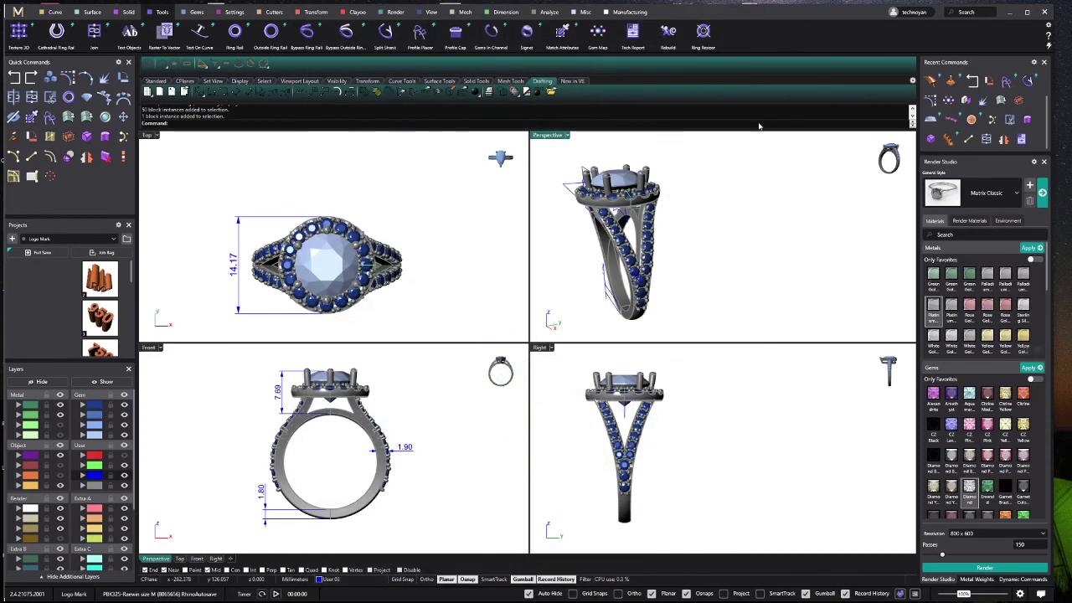
mouse_move(737, 234)
right_mouse_down()
mouse_move(760, 287)
mouse_move(626, 297)
mouse_move(656, 268)
mouse_move(646, 252)
mouse_move(673, 259)
right_mouse_up()
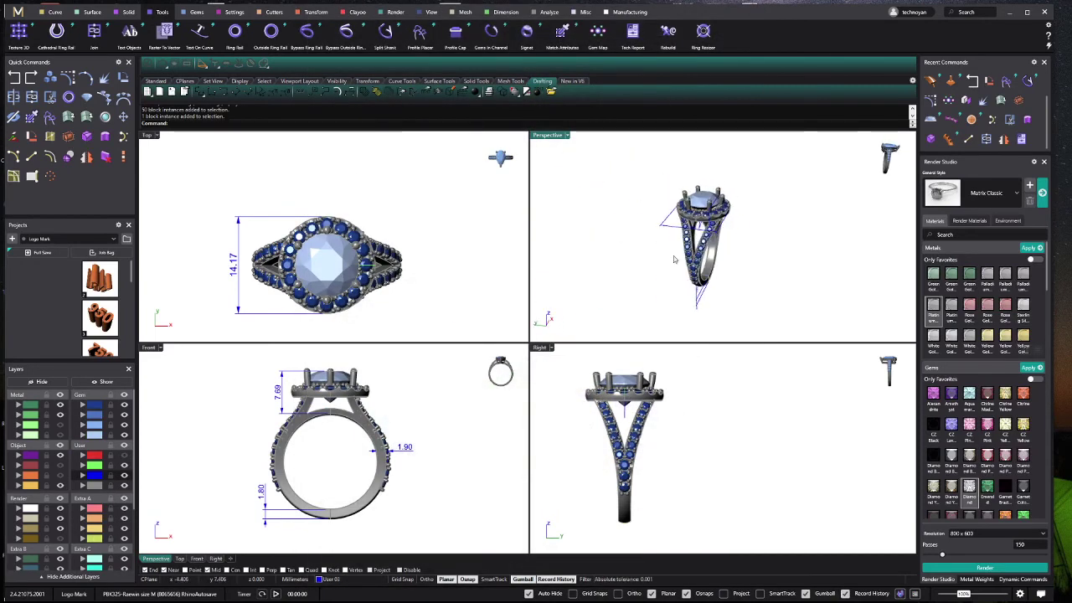
right_click_drag(347, 459, 355, 453)
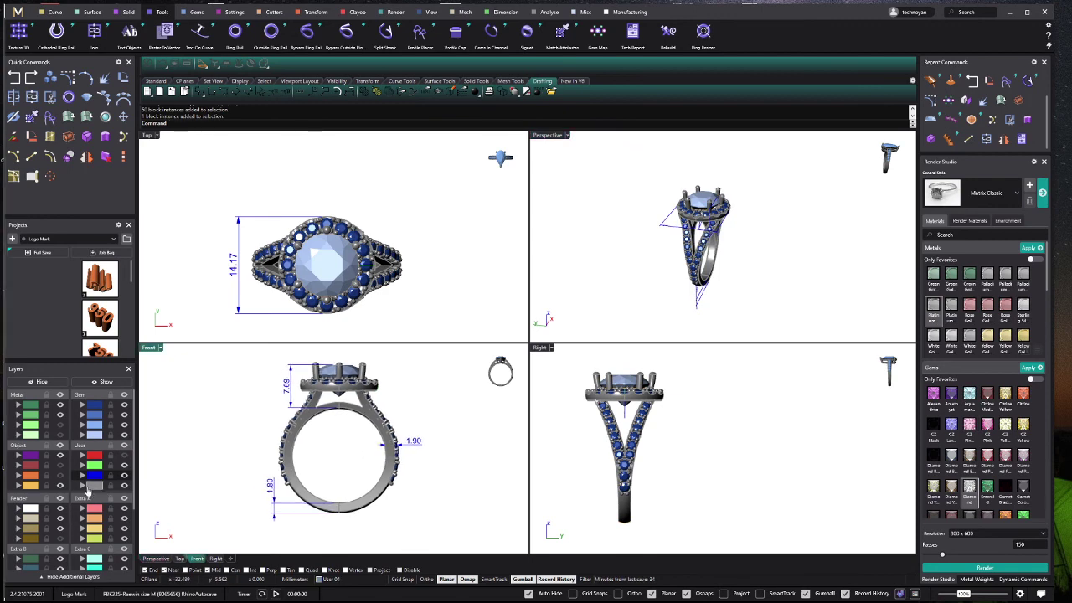
left_click(124, 465)
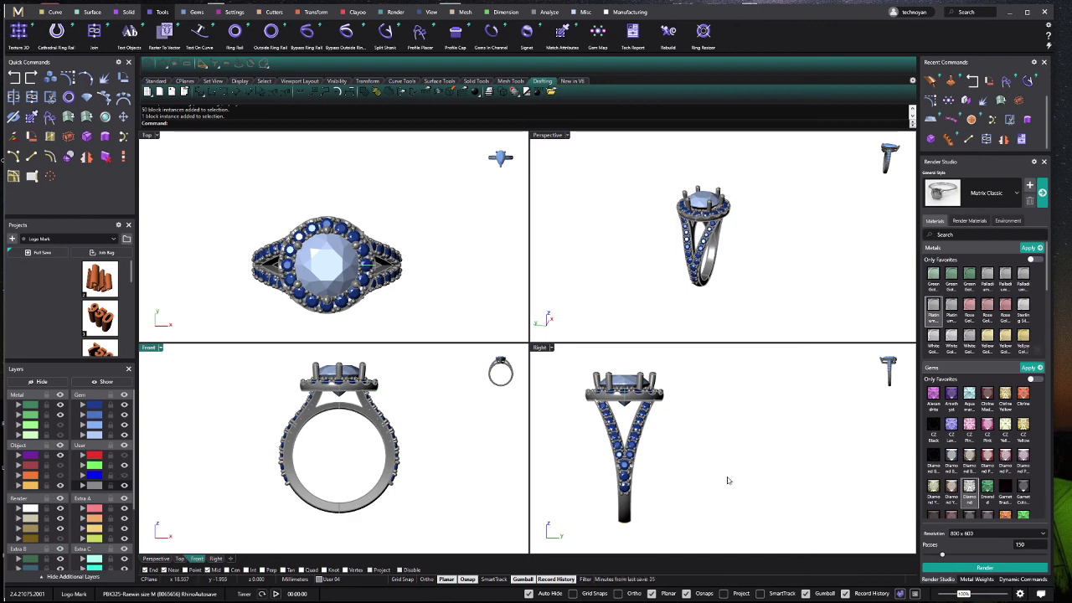
Step: Pan the right view and orbit the perspective view to an oblique angle on the ring
mouse_move(616, 450)
right_mouse_down()
mouse_move(595, 467)
mouse_move(604, 461)
right_mouse_up()
right_click_drag(335, 452, 346, 454)
mouse_move(586, 252)
right_mouse_down()
mouse_move(555, 239)
mouse_move(795, 194)
mouse_move(778, 268)
right_mouse_up()
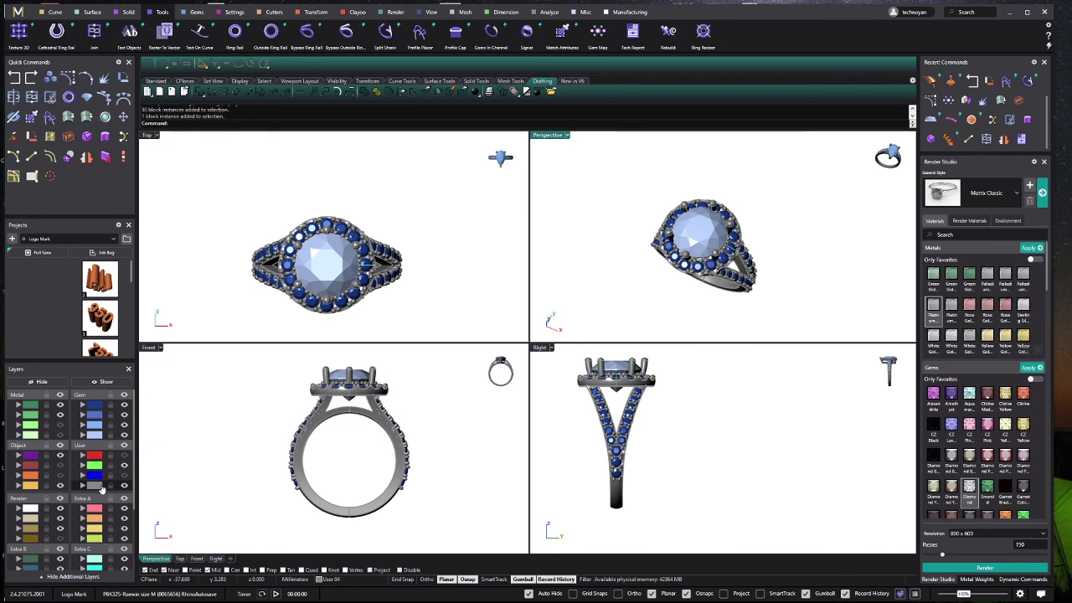
left_click(98, 486)
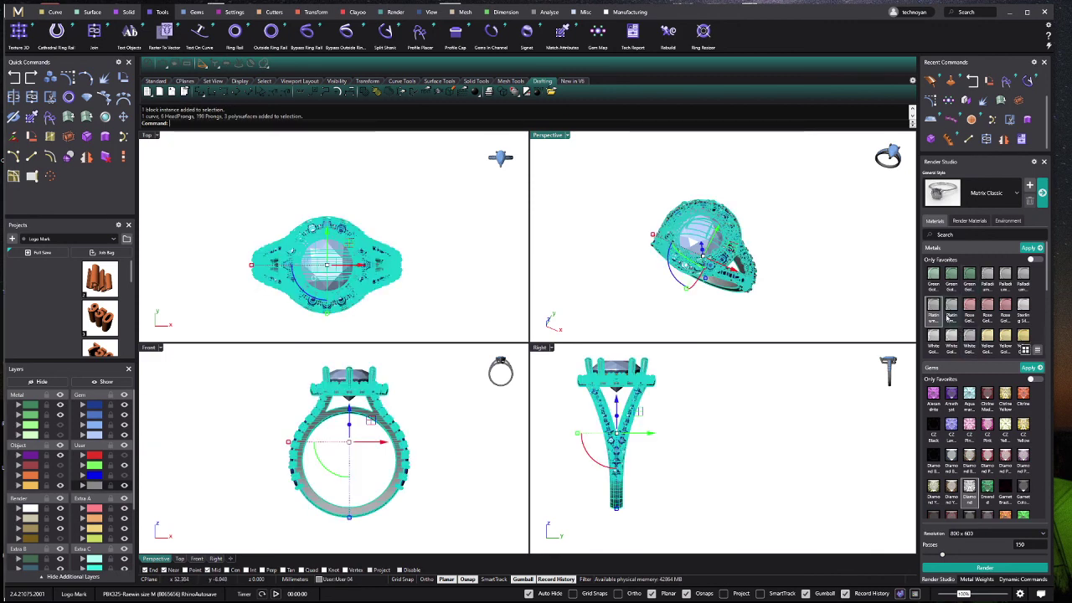
left_click(778, 252)
right_click_drag(778, 251, 783, 253)
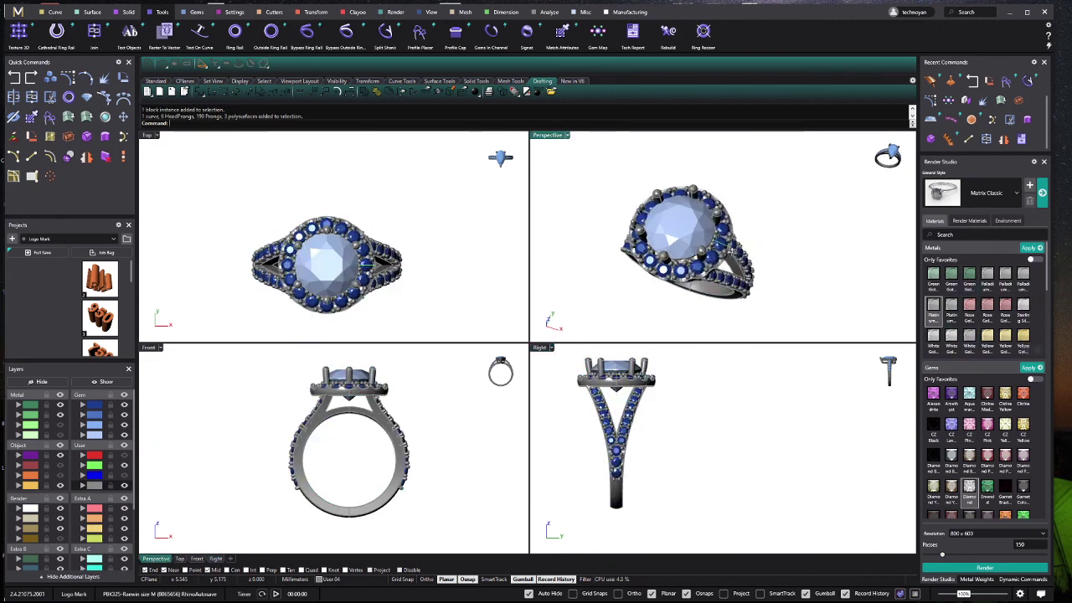
Step: Render the ring in Cycles, close the first result, and re-render
left_click(988, 567)
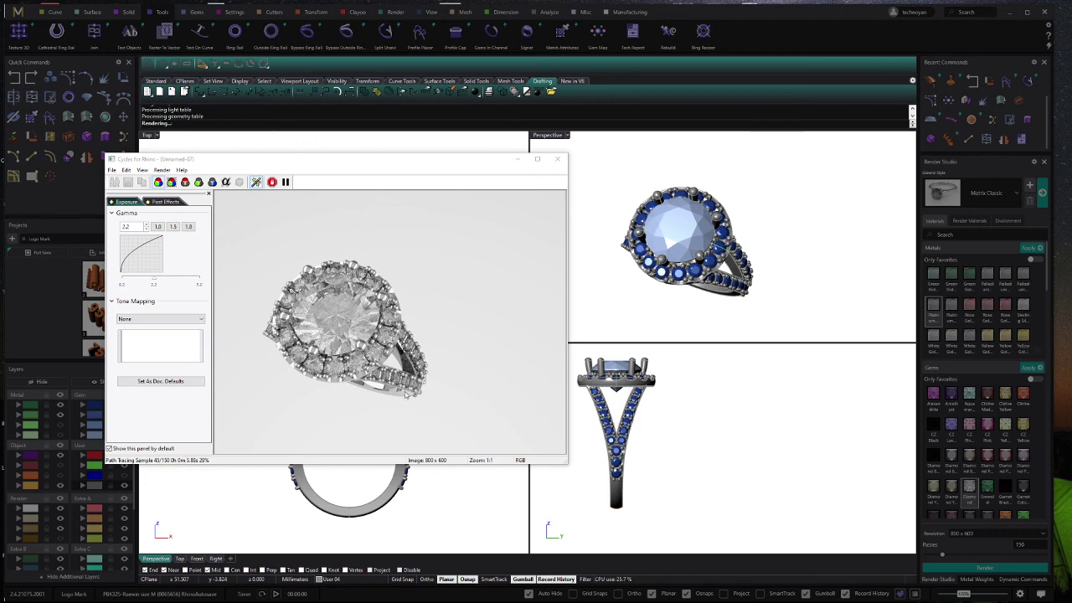
left_click(557, 159)
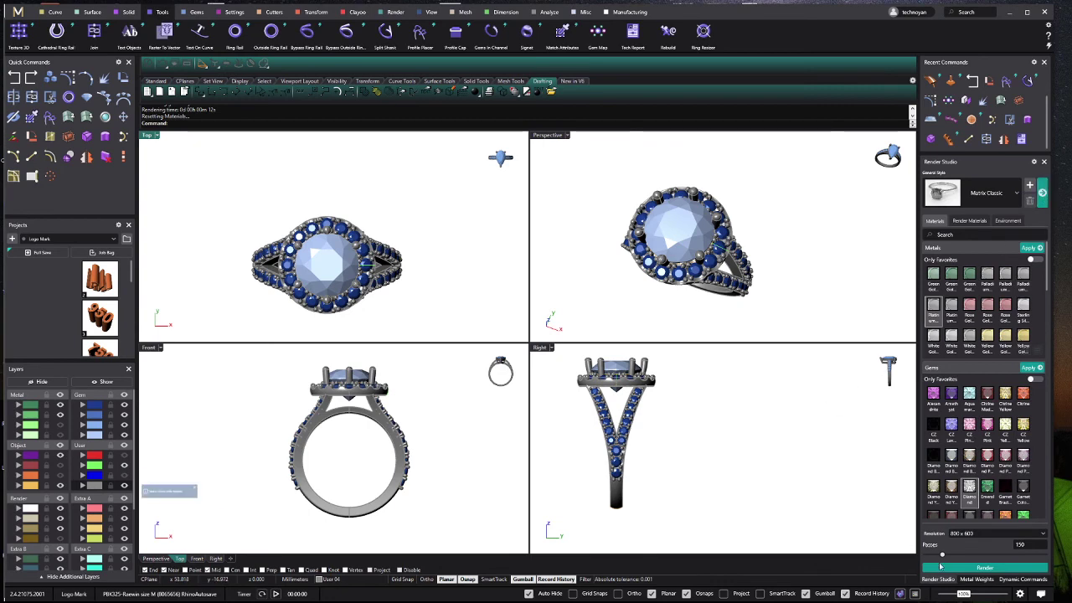
left_click(939, 567)
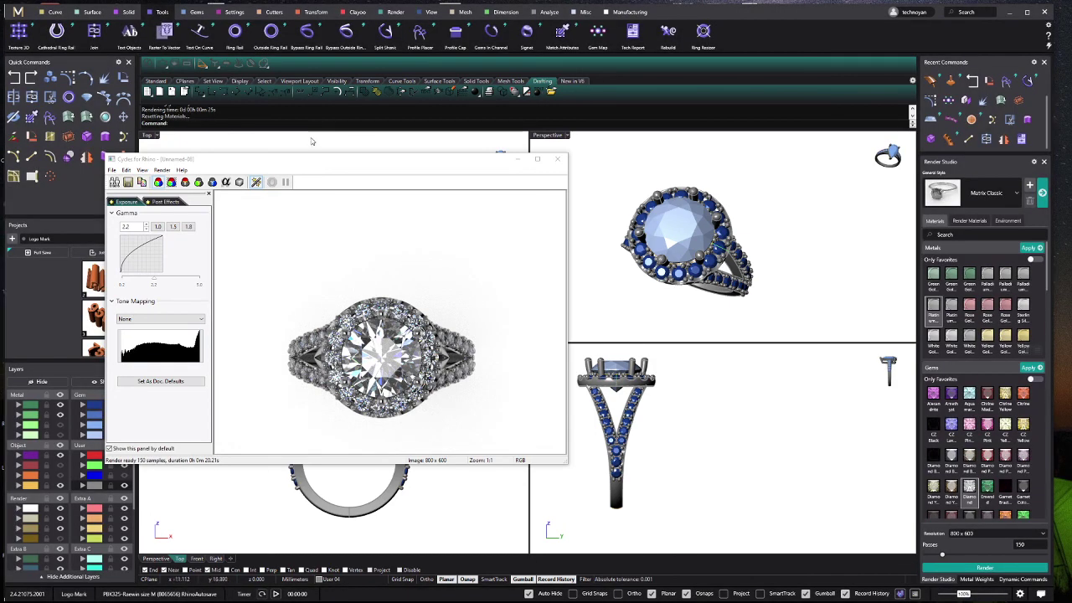
Step: Snagit-capture the finished 150-sample render region and close the render window
key("Print")
left_click_drag(231, 227, 536, 447)
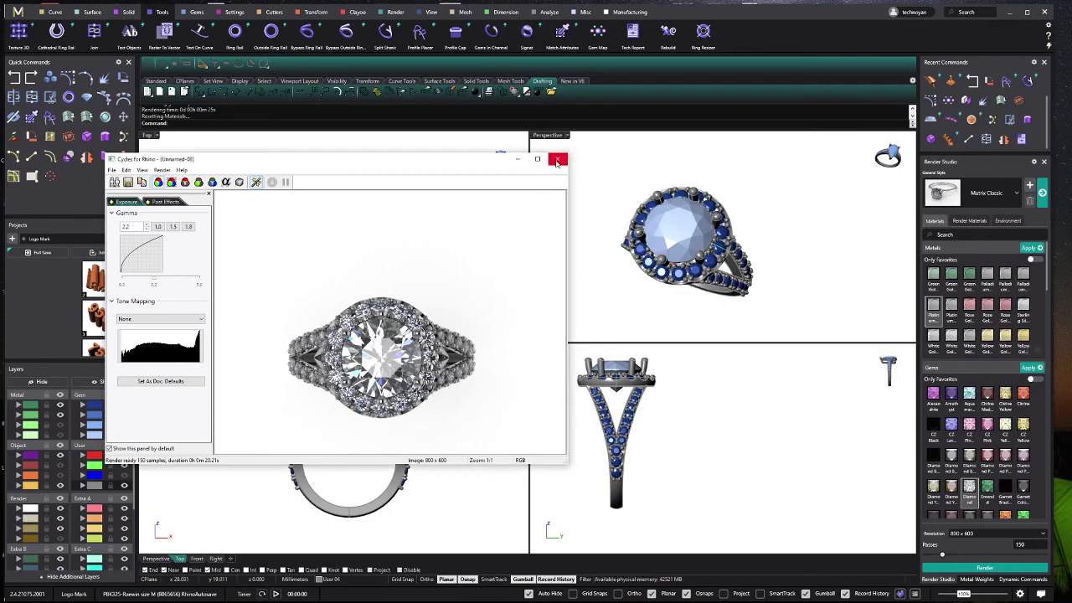
left_click(558, 163)
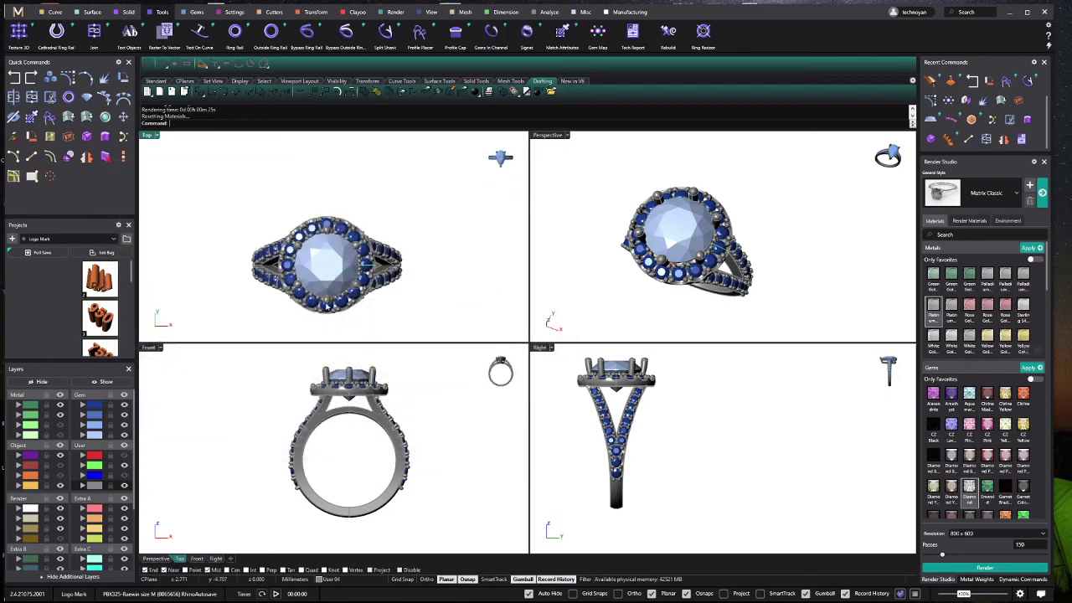